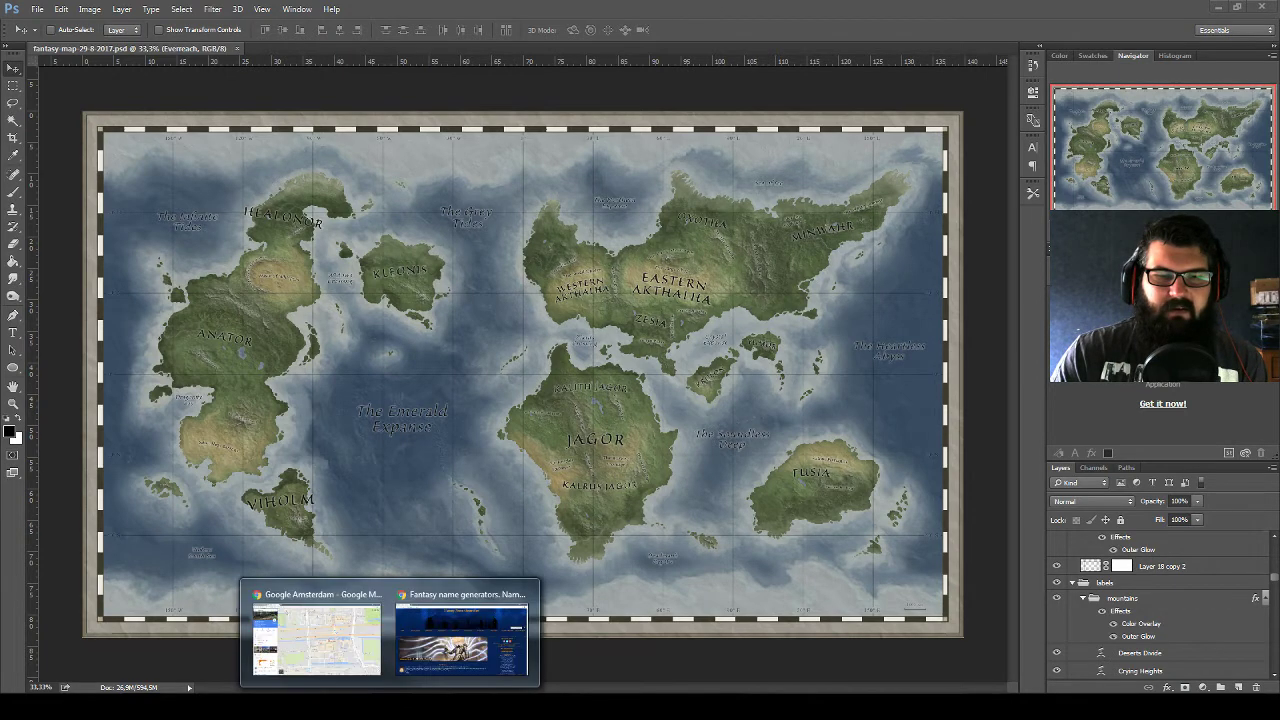
Switch from Photoshop to the Fantasy Name Generators website in Chrome
left_click(449, 648)
mouse_move(443, 191)
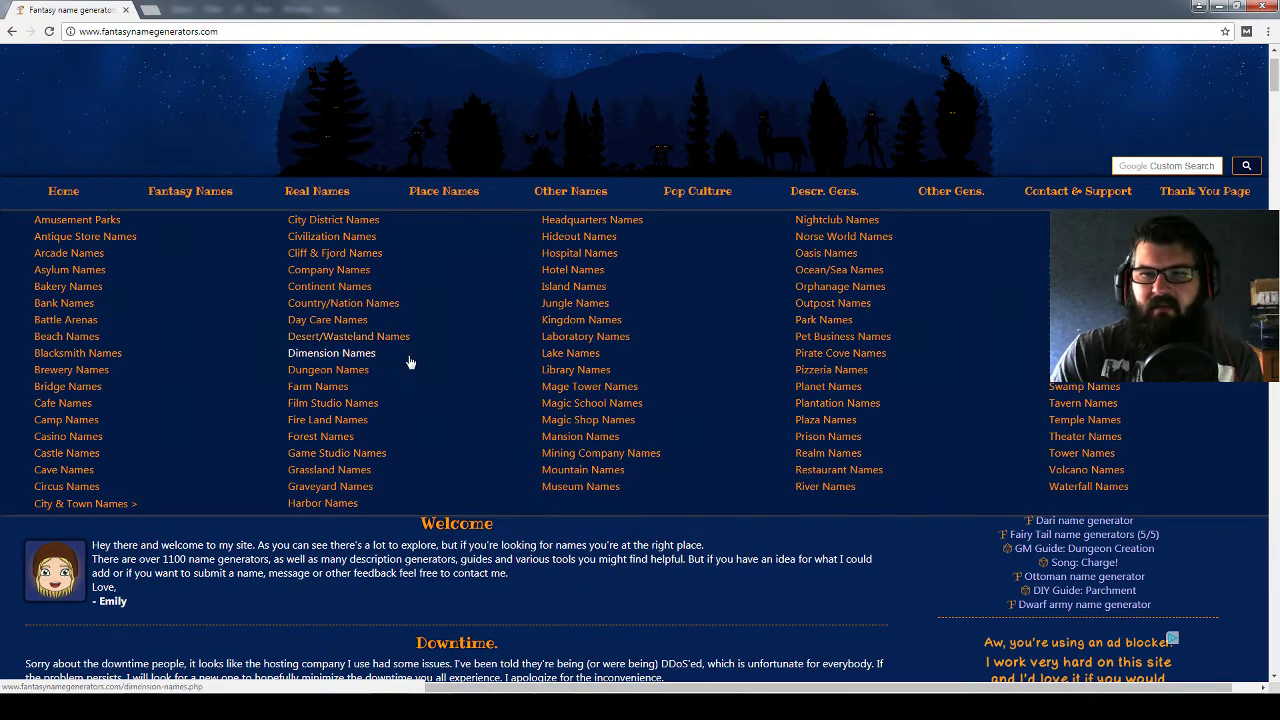
Open the Snowland name generator and regenerate its list a dozen times for names like The Slippery Desert
left_click(1085, 353)
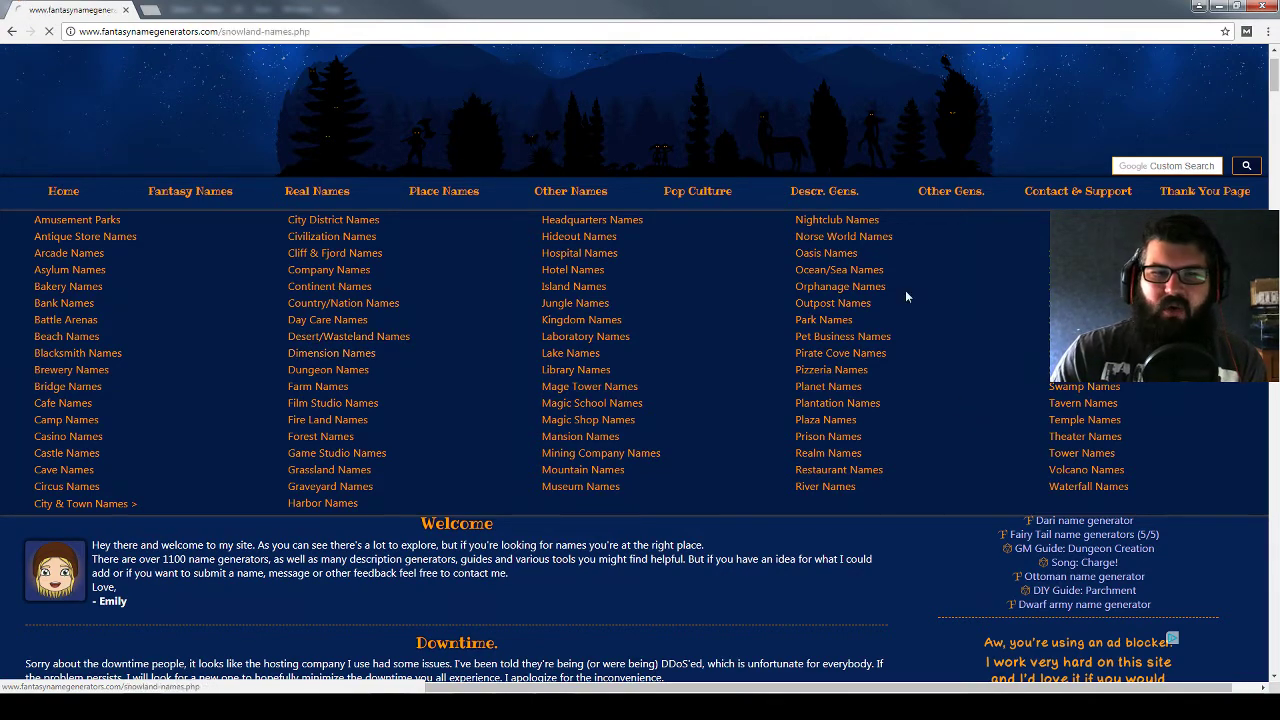
scroll(720, 303, "down", 1)
scroll(620, 420, "down", 1)
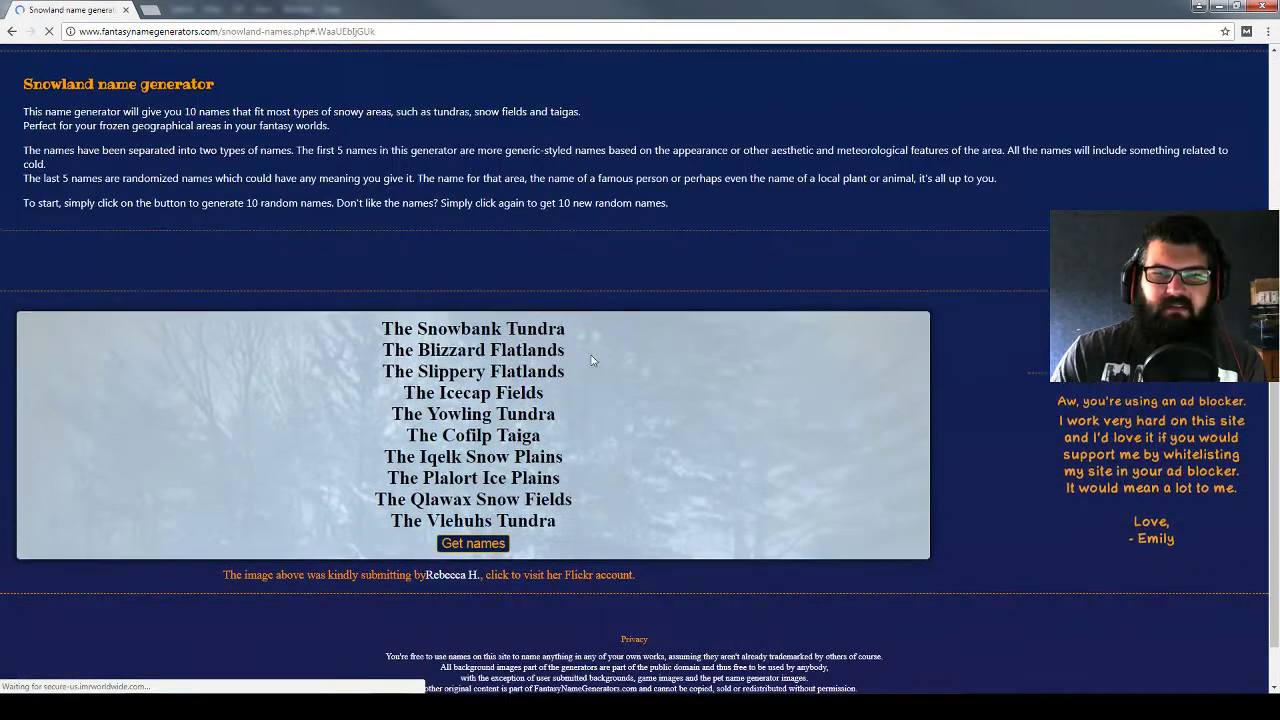
left_click(493, 548)
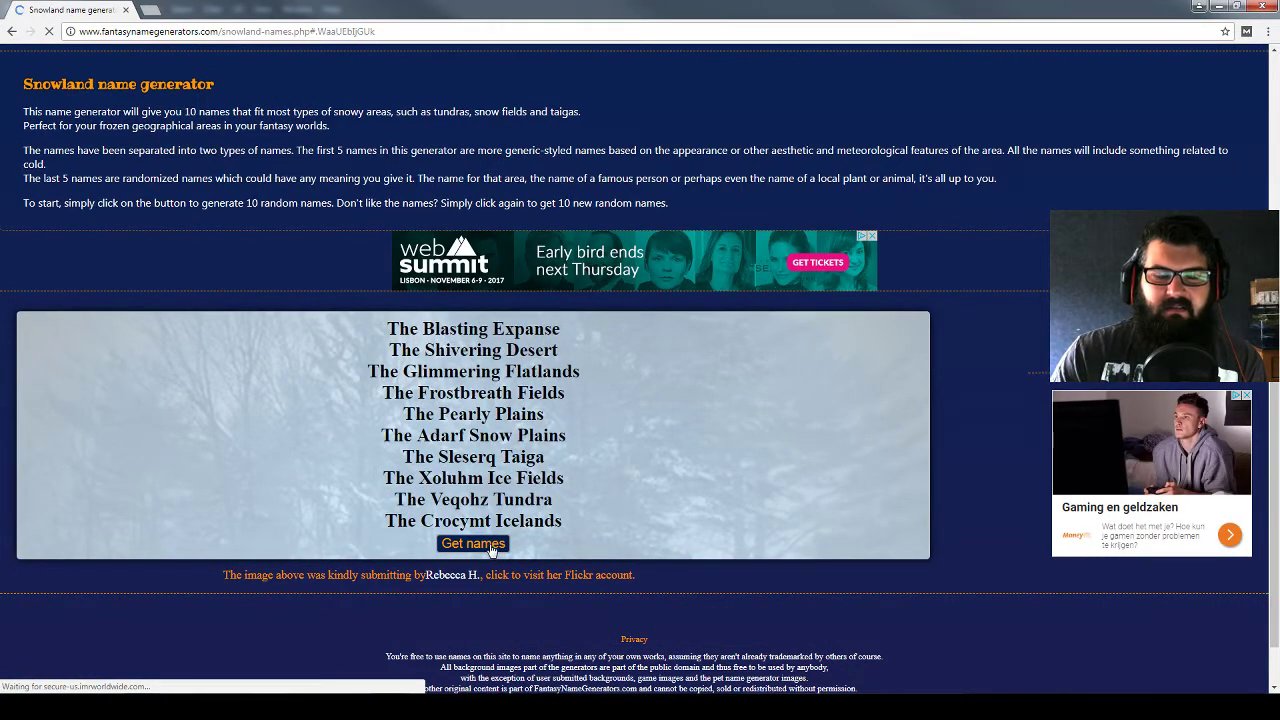
left_click(474, 548)
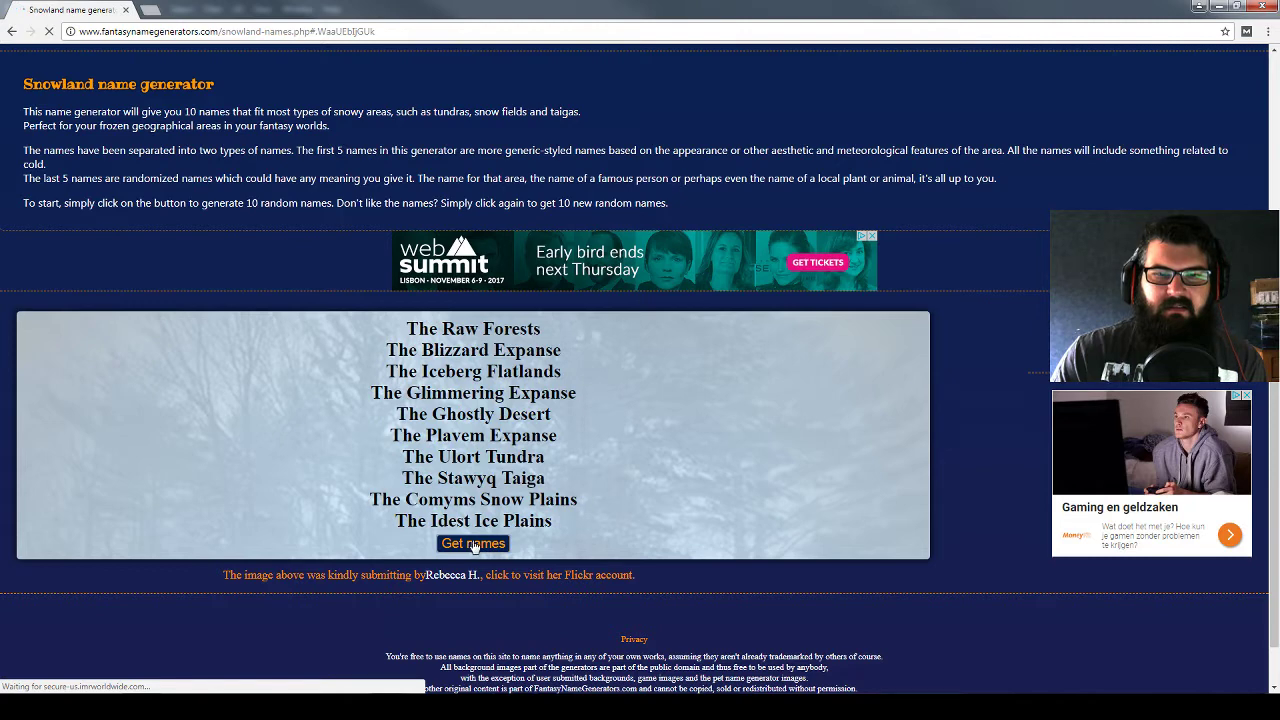
left_click(482, 547)
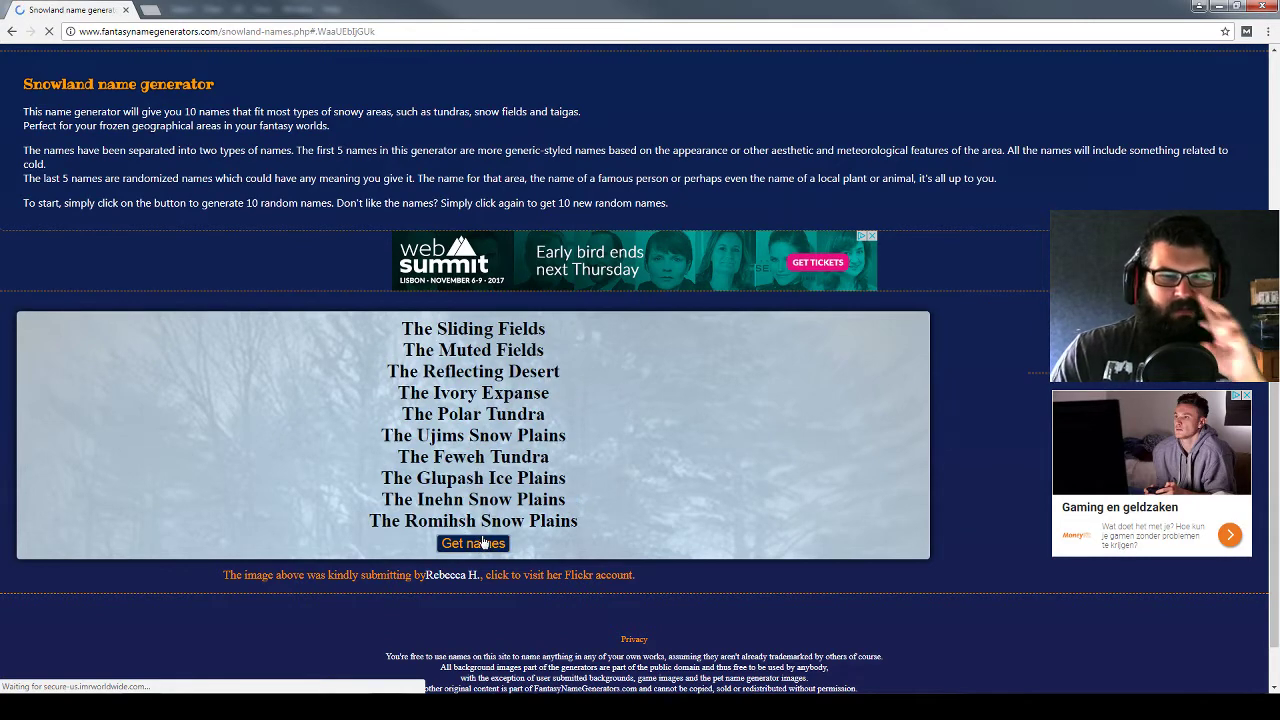
left_click(485, 549)
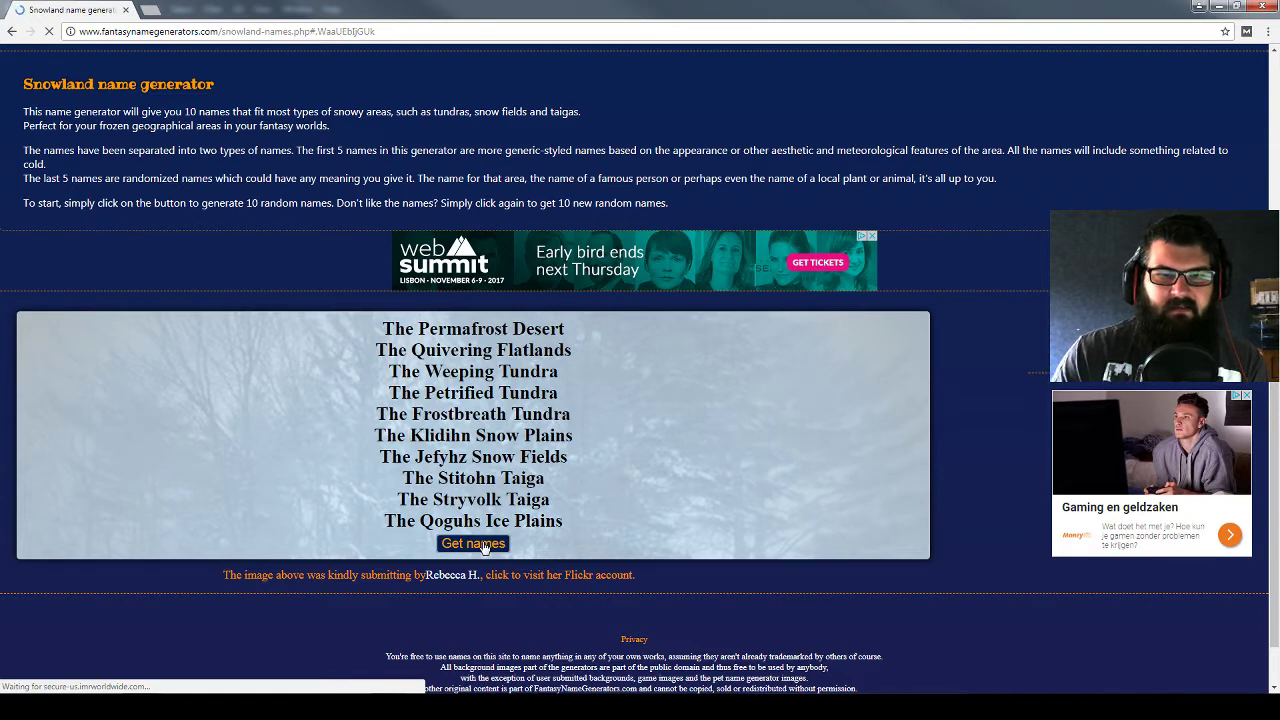
left_click(484, 547)
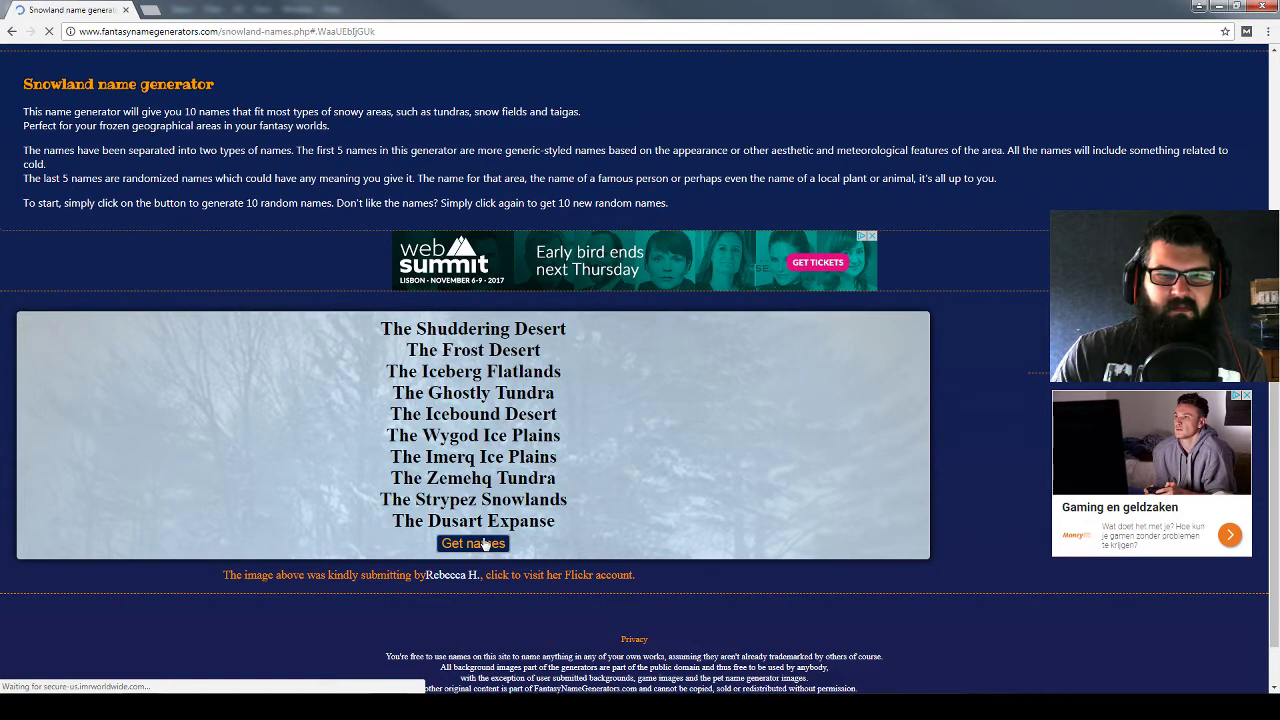
left_click(485, 544)
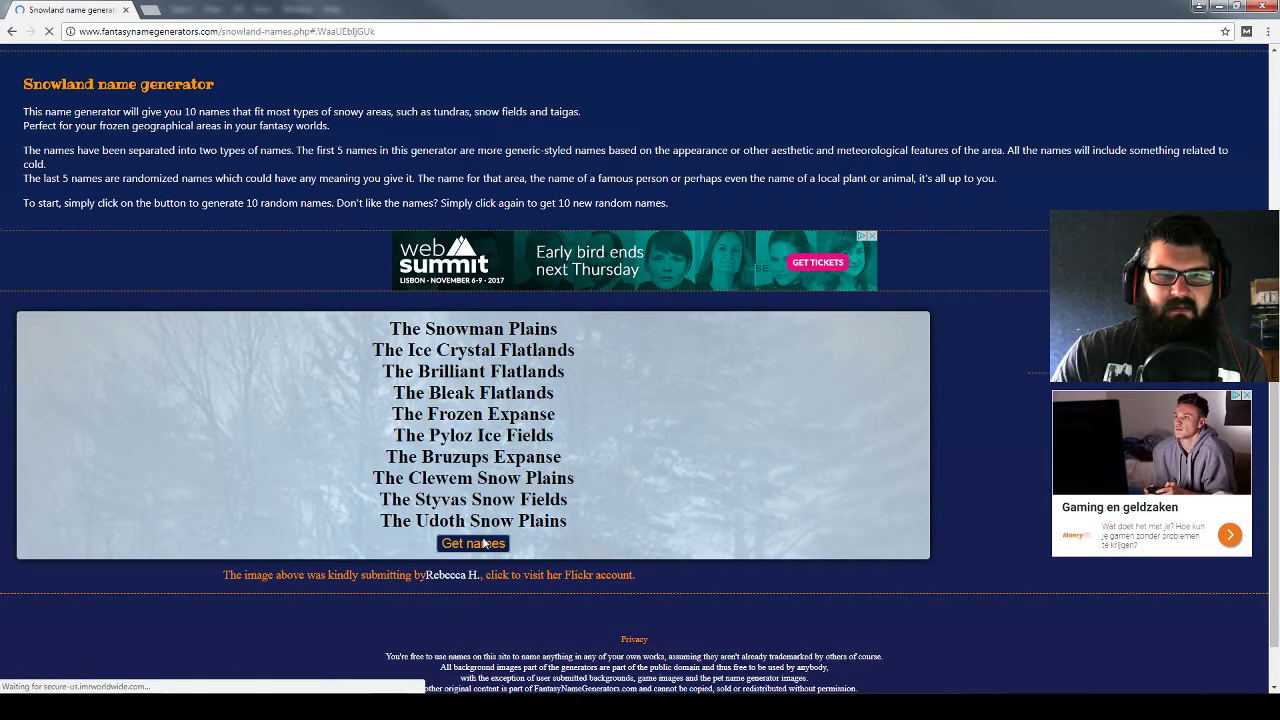
left_click(485, 544)
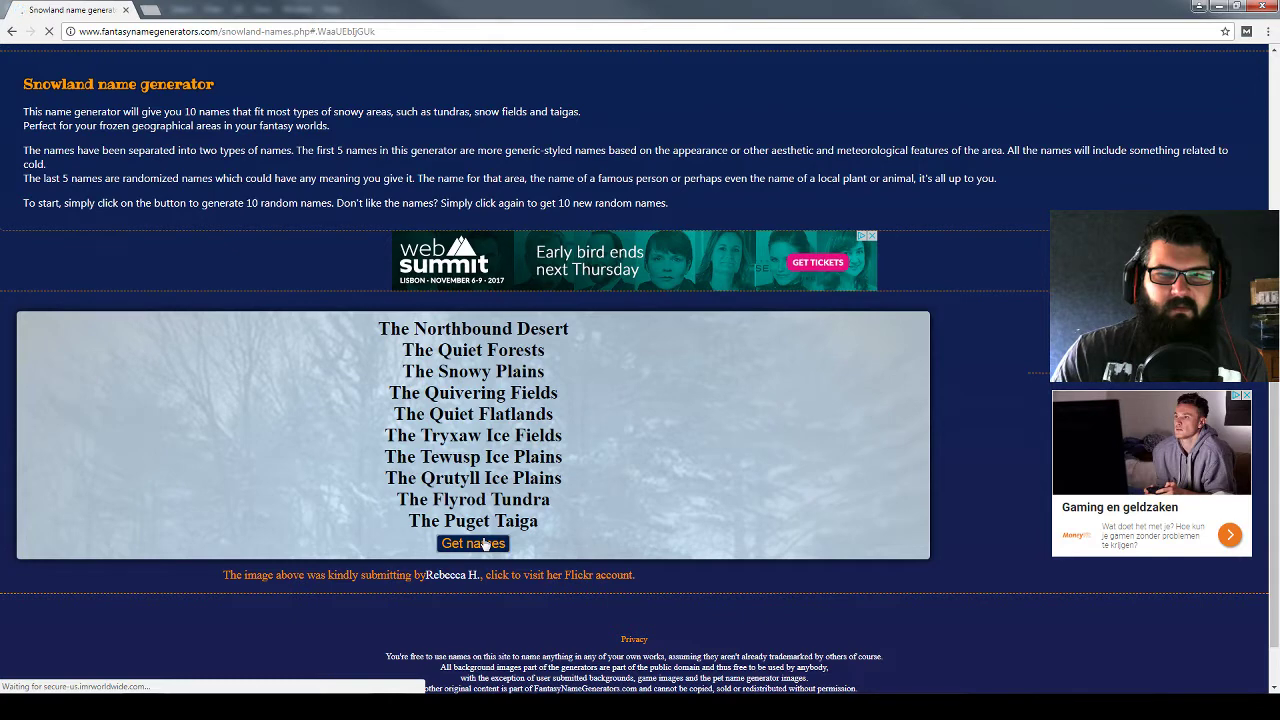
left_click(485, 544)
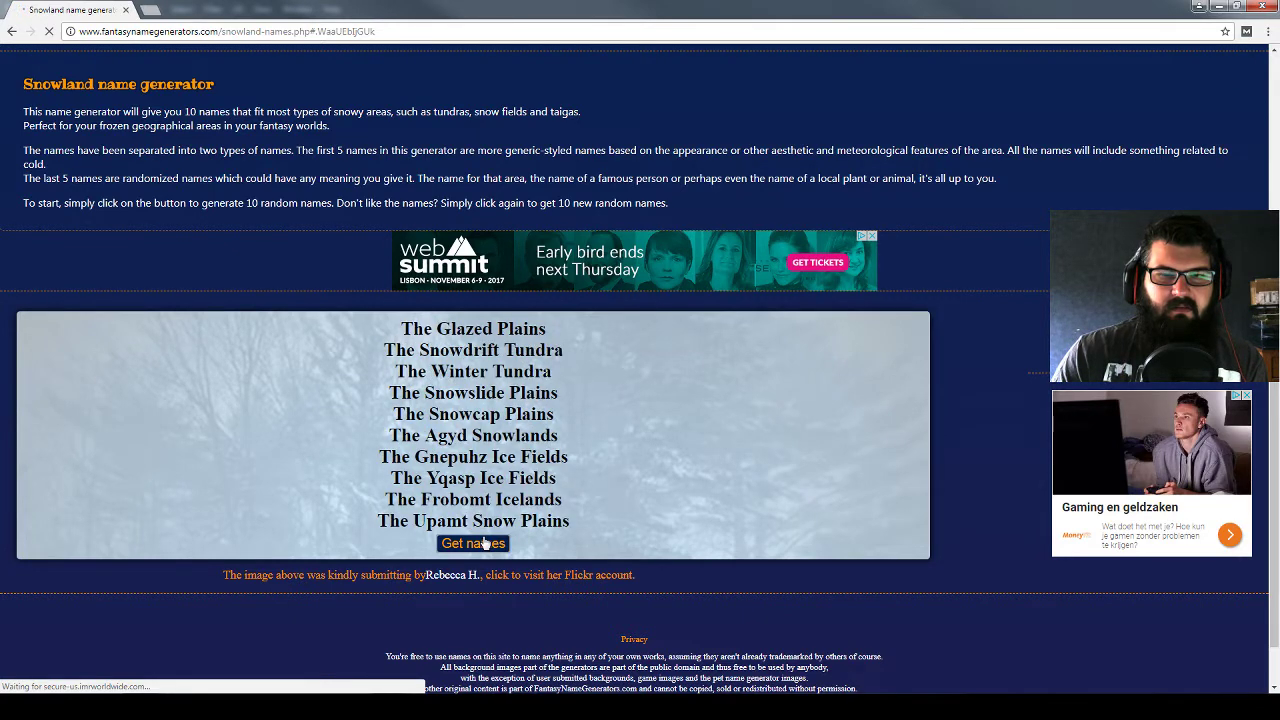
left_click(485, 544)
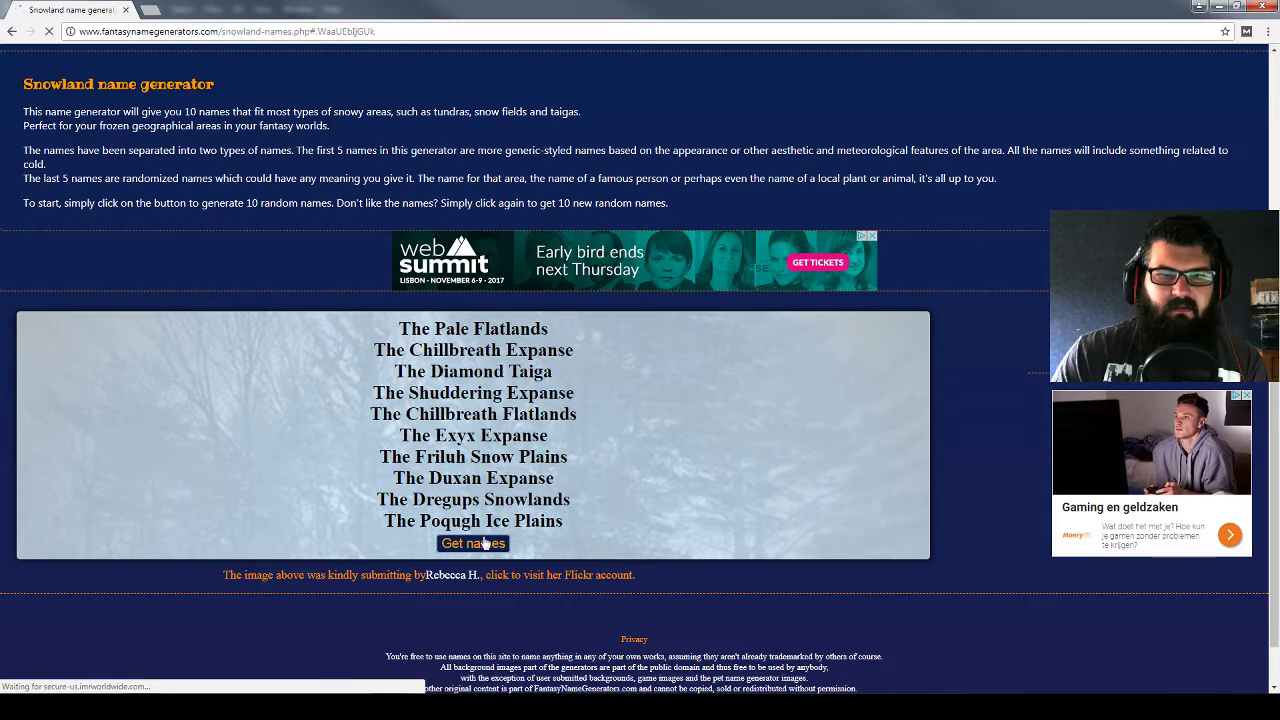
left_click(485, 544)
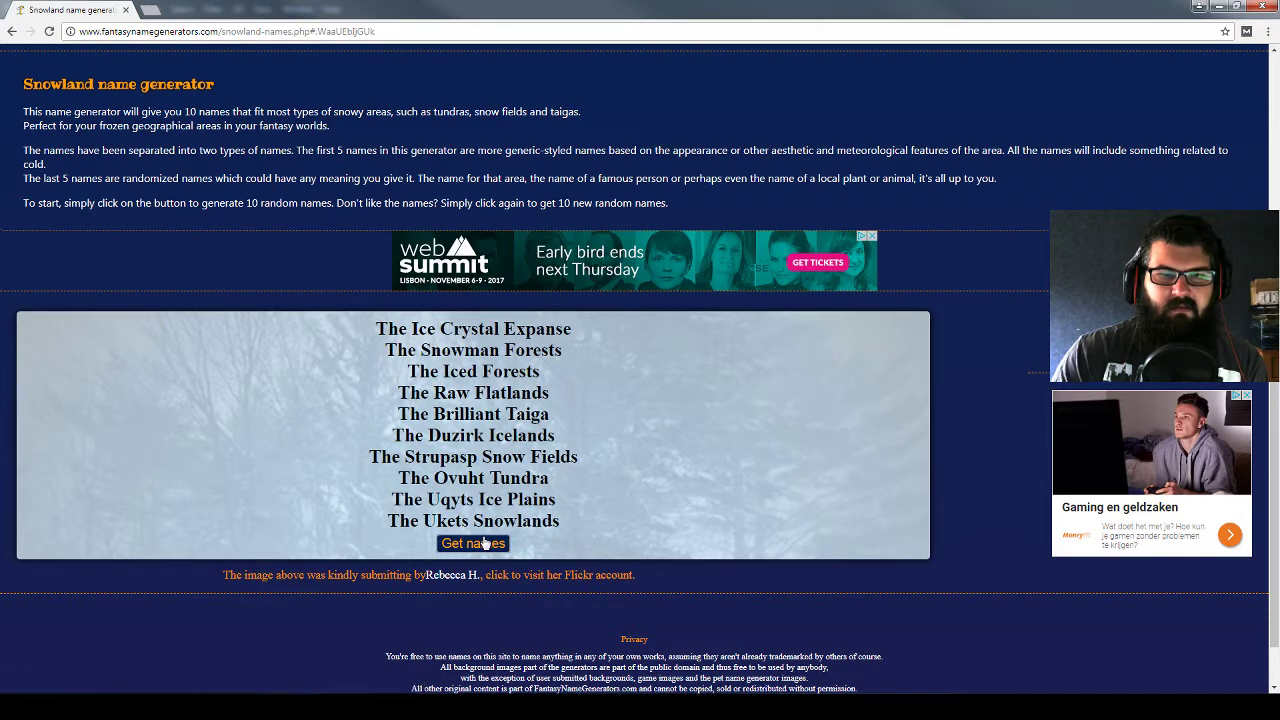
left_click(485, 544)
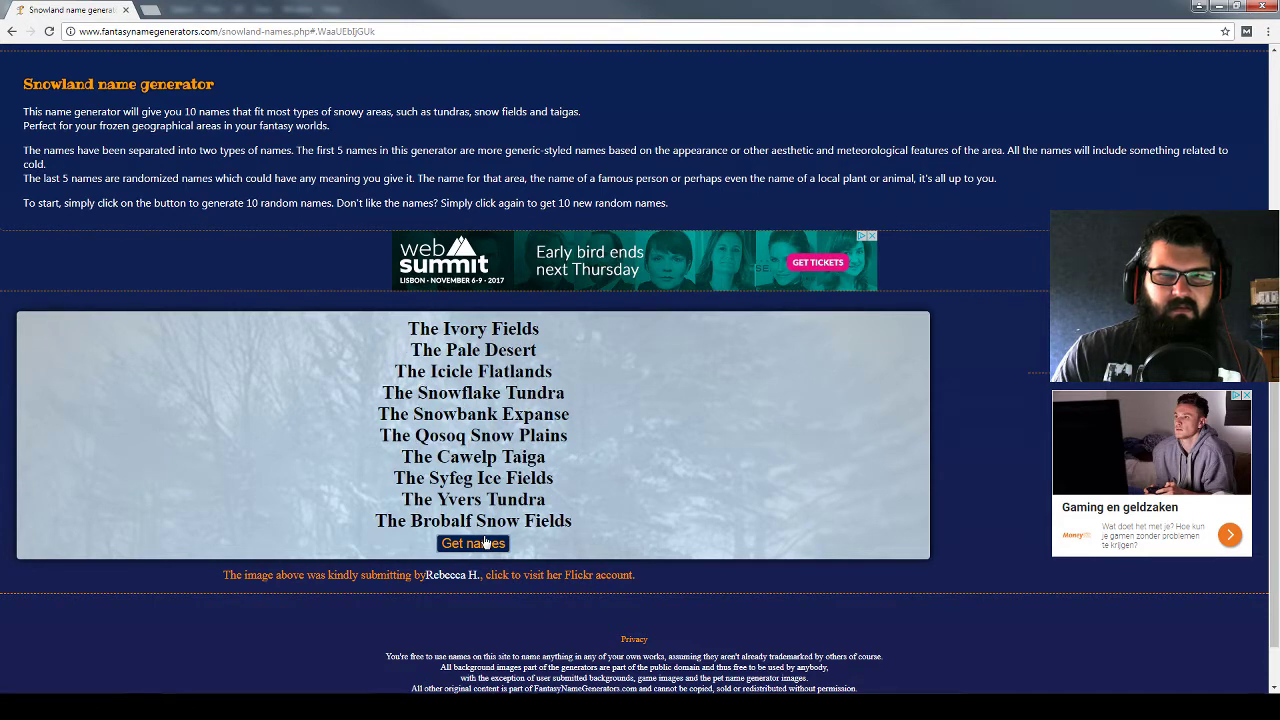
left_click(485, 544)
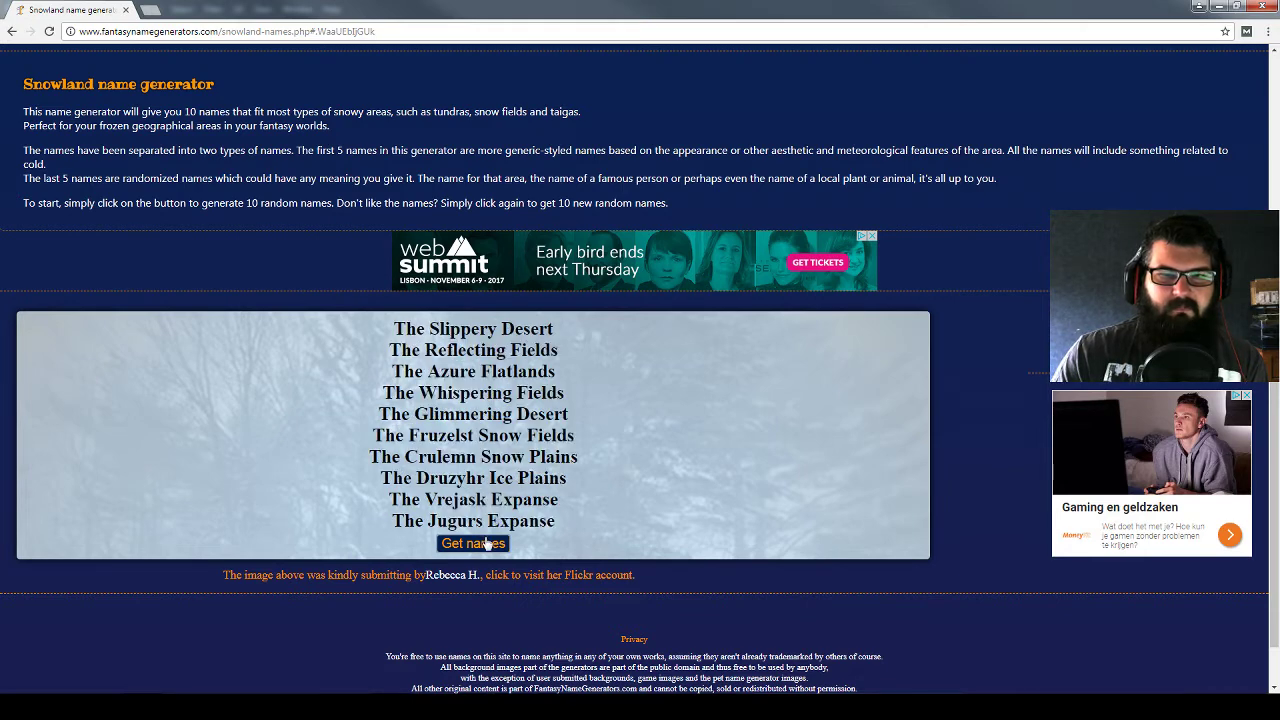
scroll(770, 330, "up", 3)
scroll(506, 279, "down", 1)
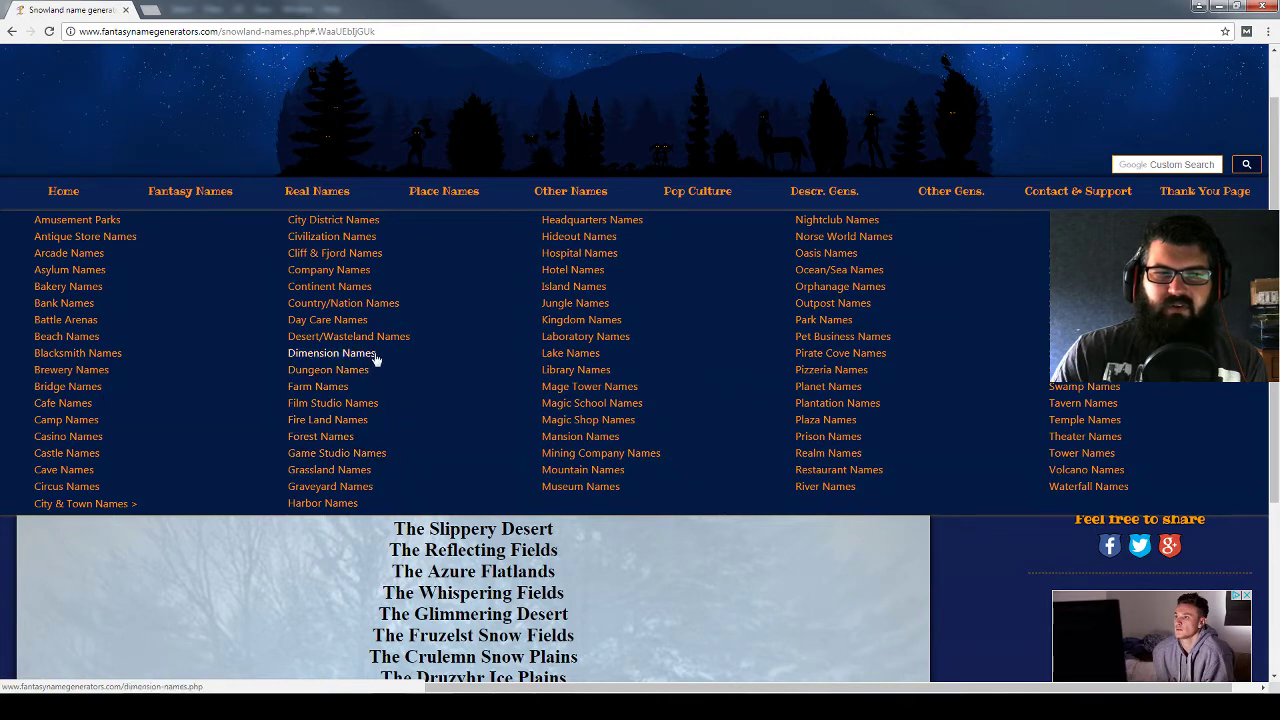
Open the Cliff & Fjord generator and get three new batches, e.g. The Guardian Bluff
left_click(368, 262)
scroll(560, 355, "down", 3)
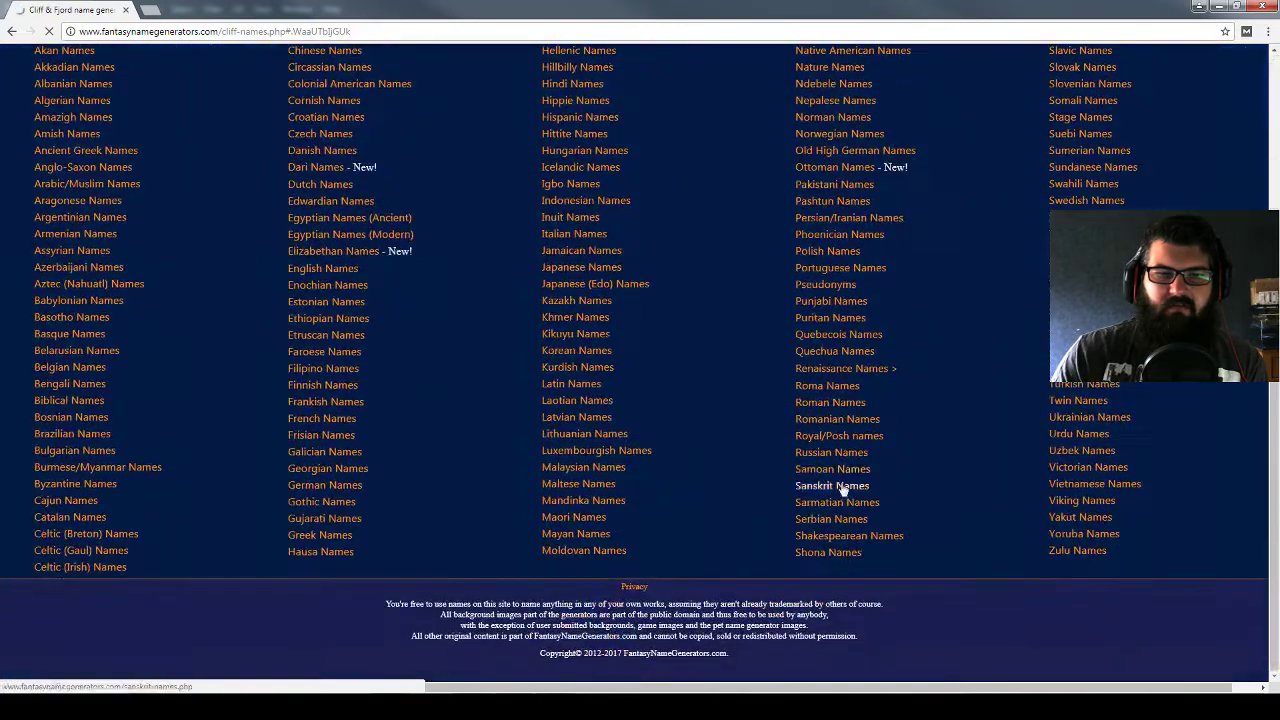
scroll(580, 365, "up", 3)
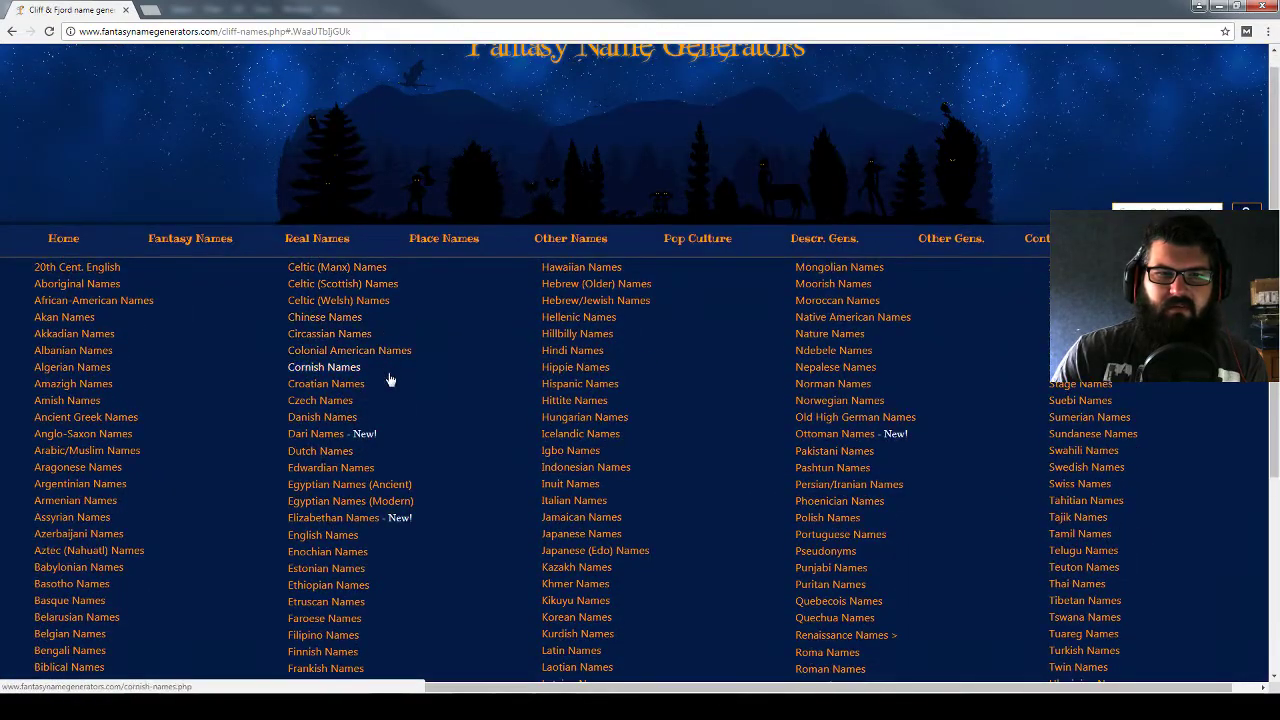
mouse_move(443, 238)
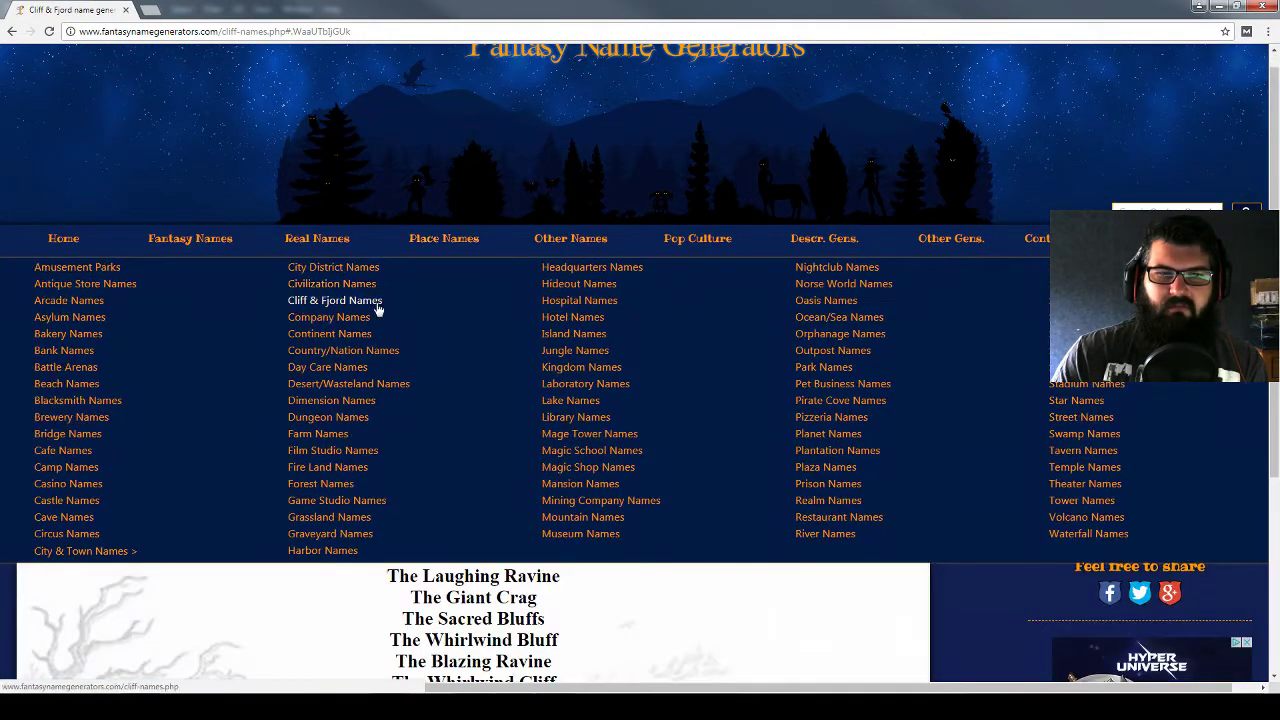
left_click(367, 311)
scroll(430, 400, "down", 3)
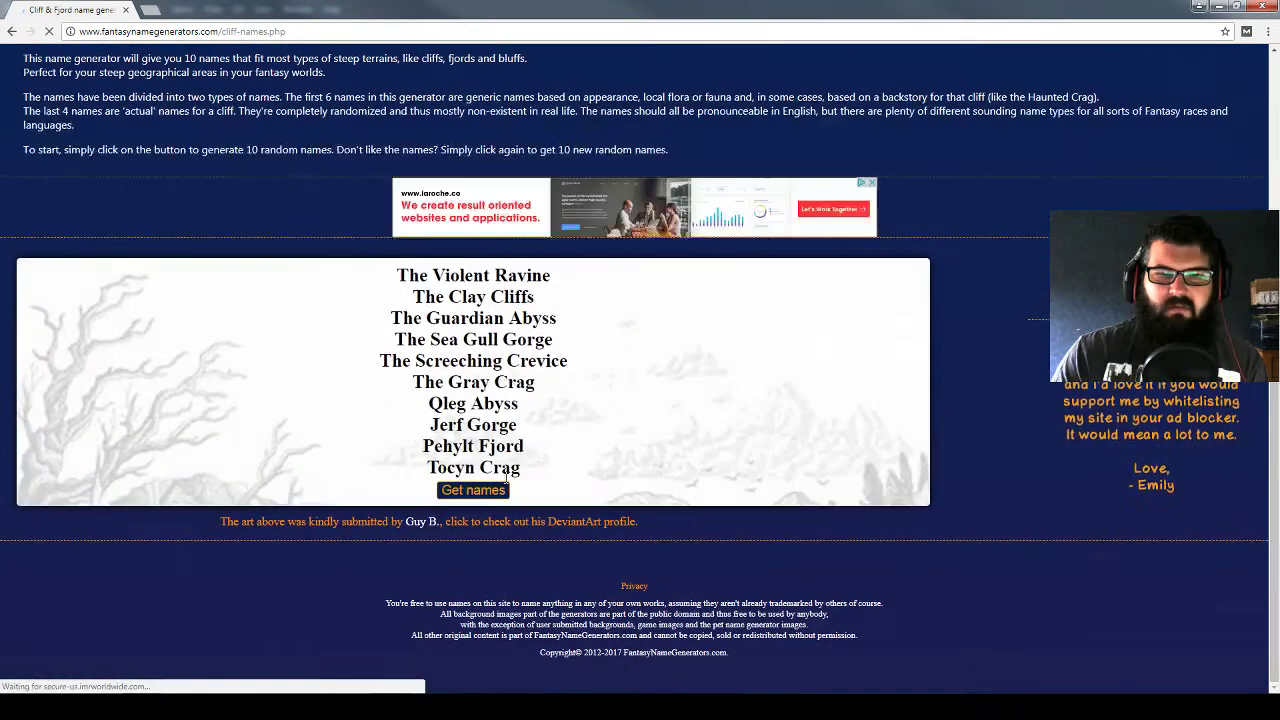
left_click(488, 498)
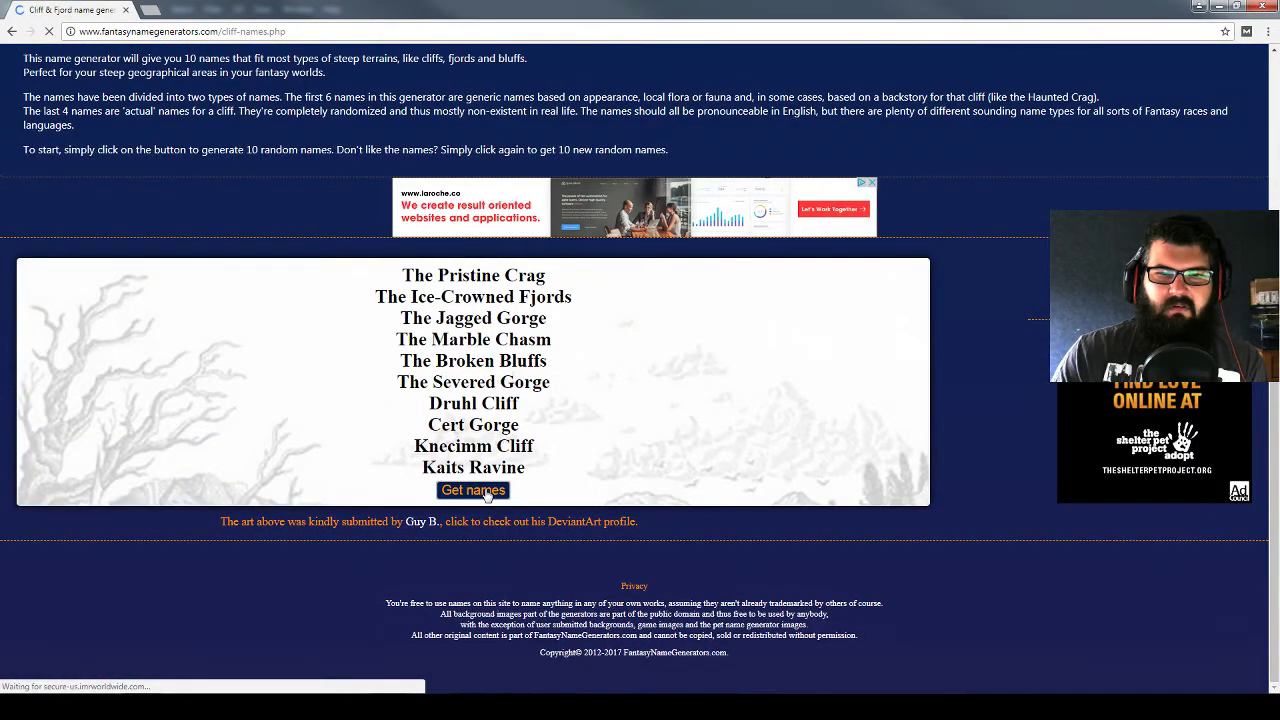
left_click(488, 497)
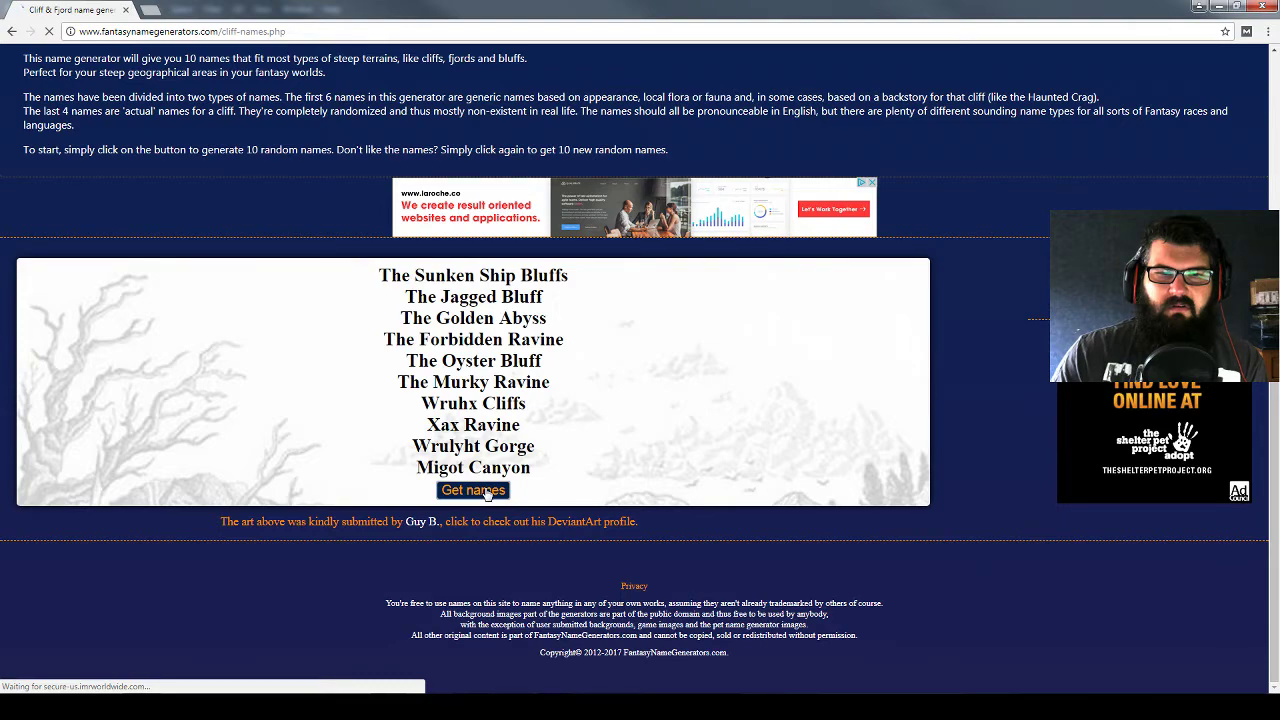
left_click(488, 494)
scroll(480, 450, "up", 3)
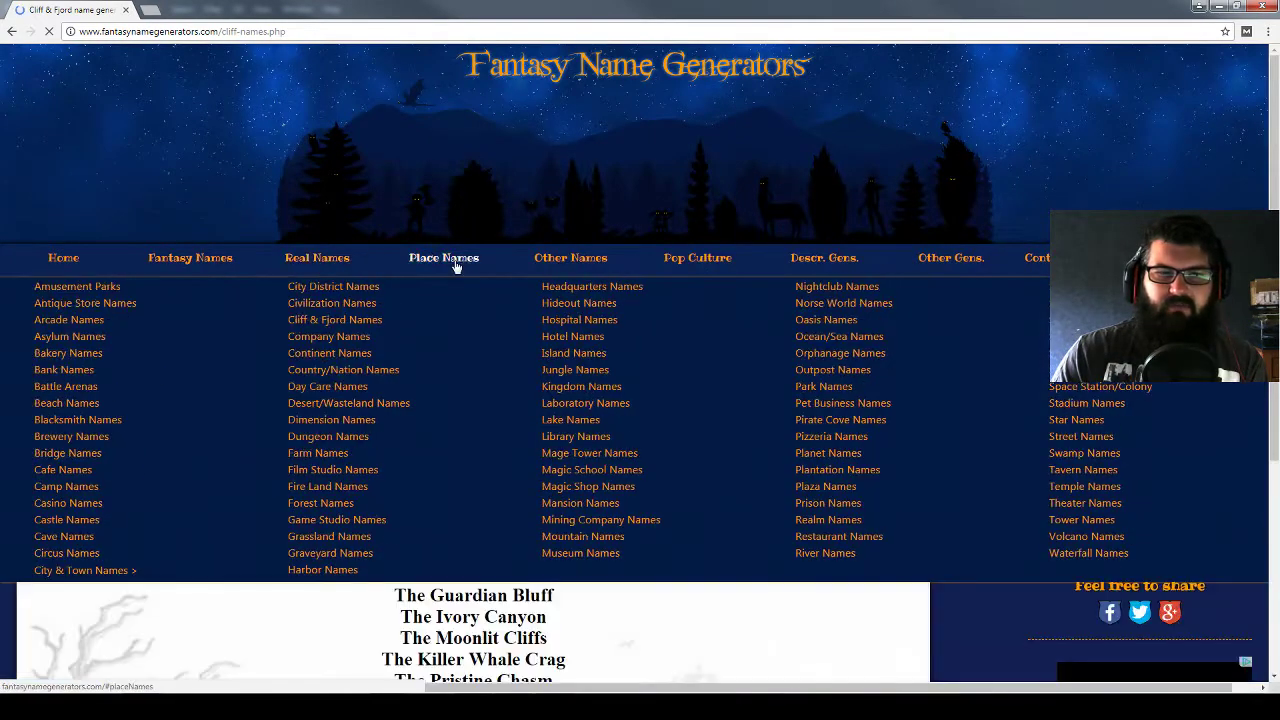
scroll(455, 266, "down", 1)
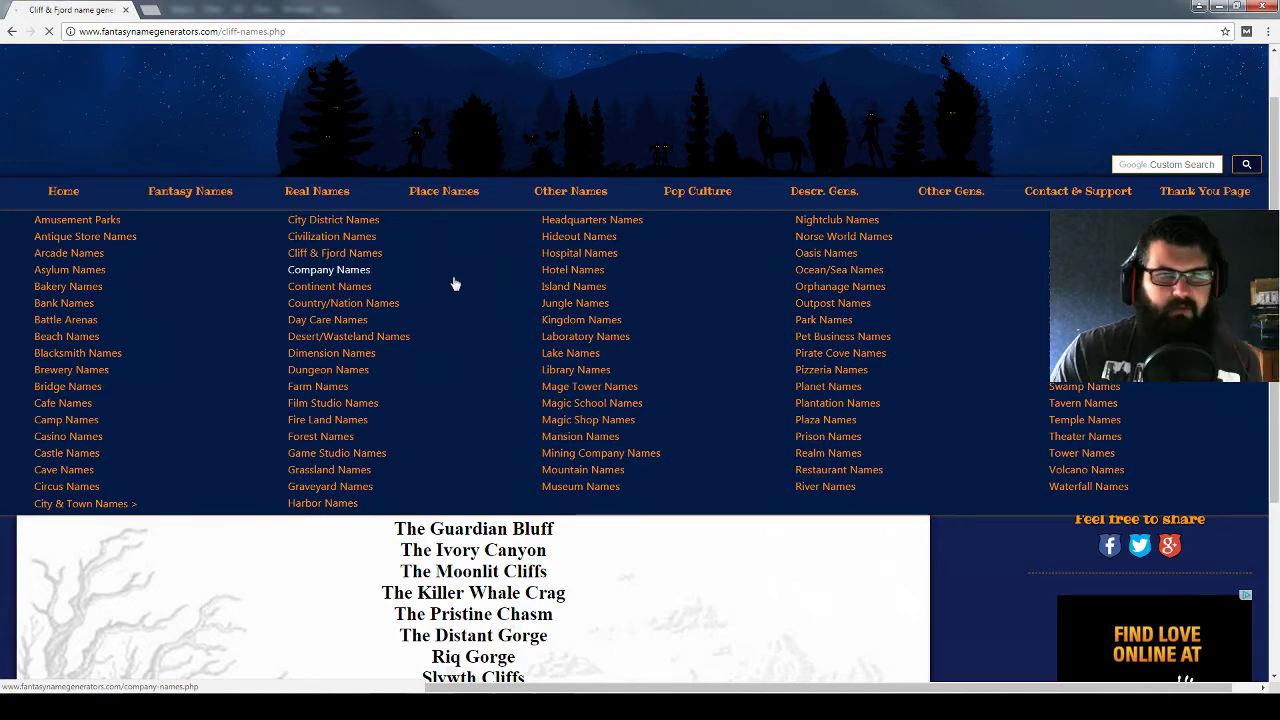
scroll(497, 320, "down", 1)
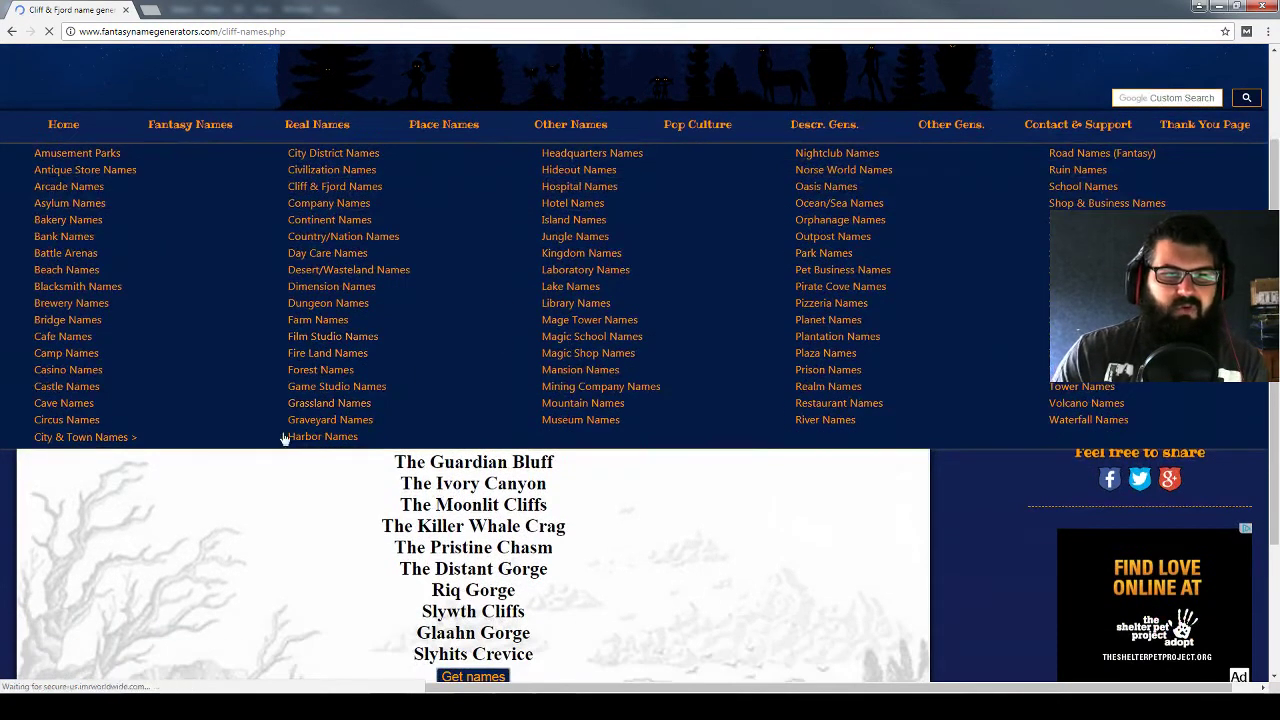
scroll(230, 265, "up", 1)
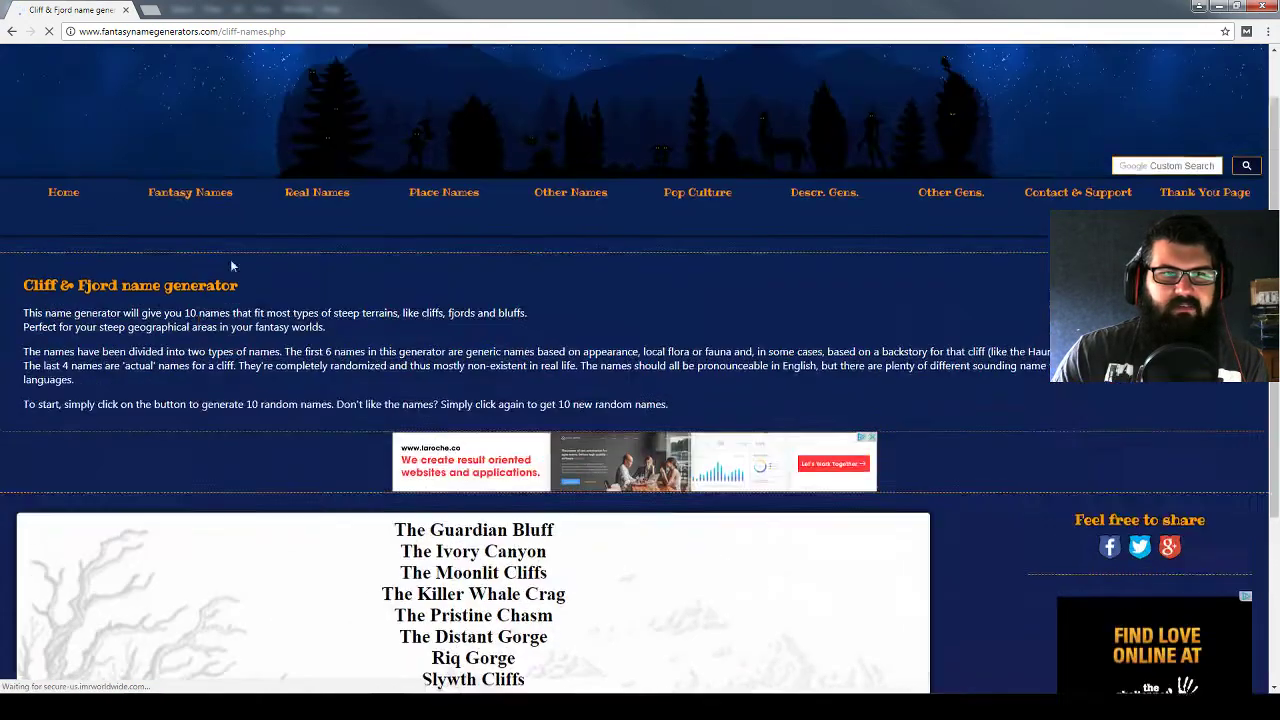
scroll(230, 265, "up", 1)
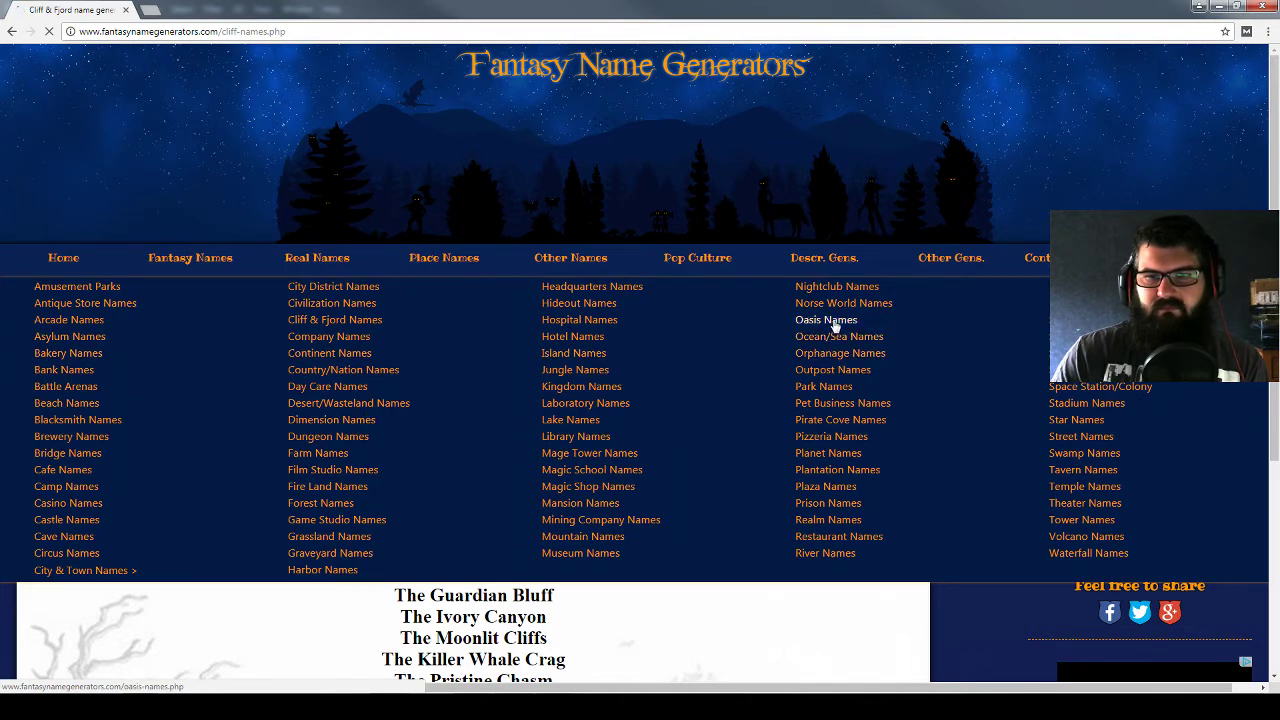
Open the Norse world name generator and generate six new lists, briefly highlighting one name
left_click(752, 305)
scroll(563, 309, "down", 2)
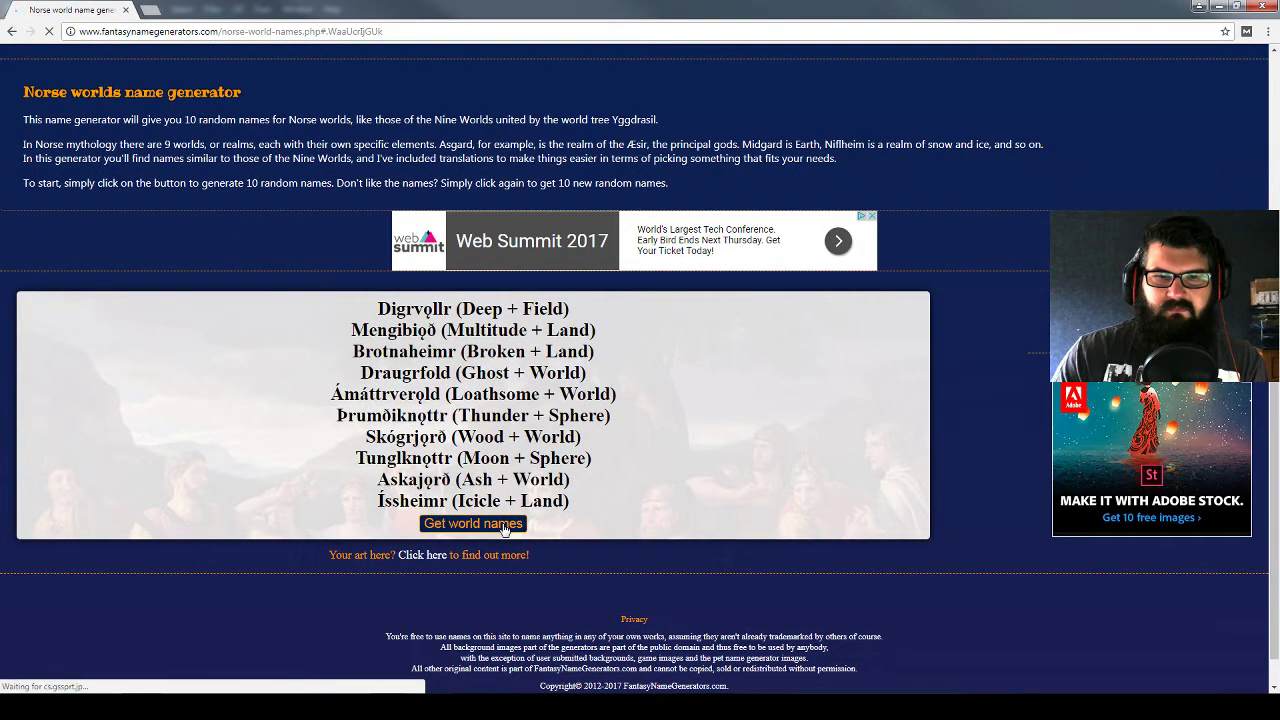
left_click(505, 529)
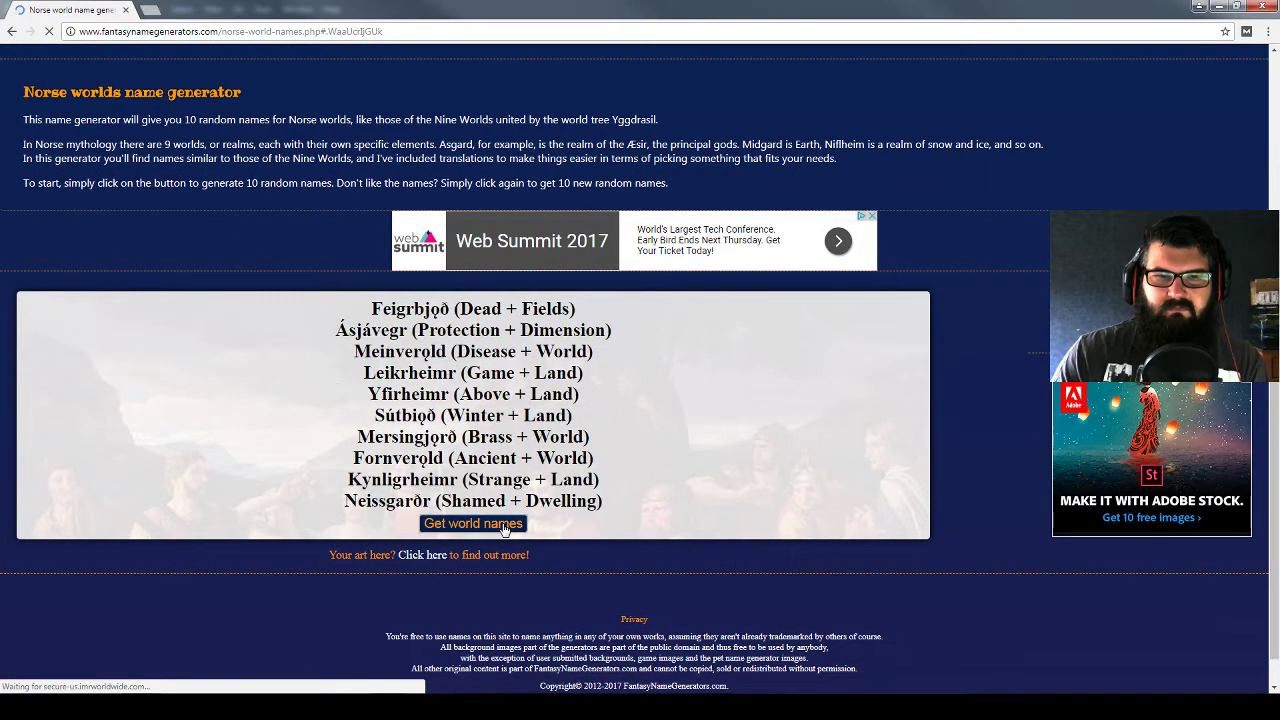
left_click(505, 529)
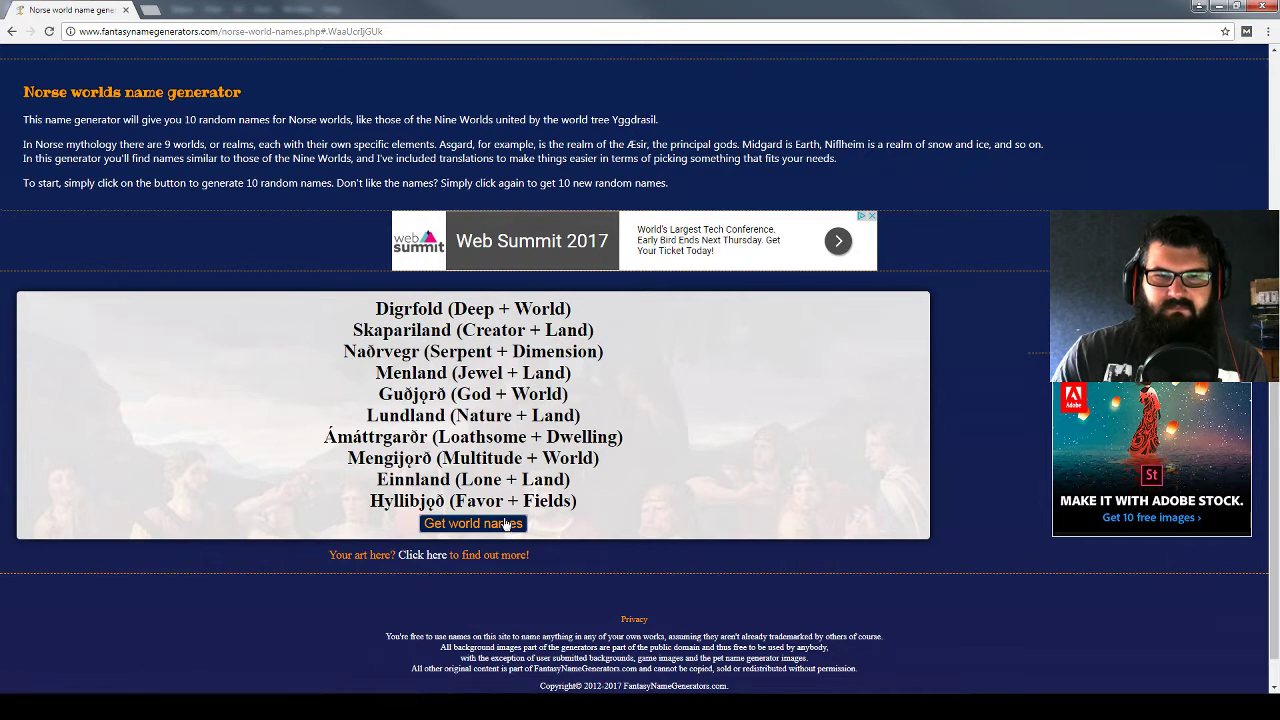
left_click(505, 526)
left_click(507, 526)
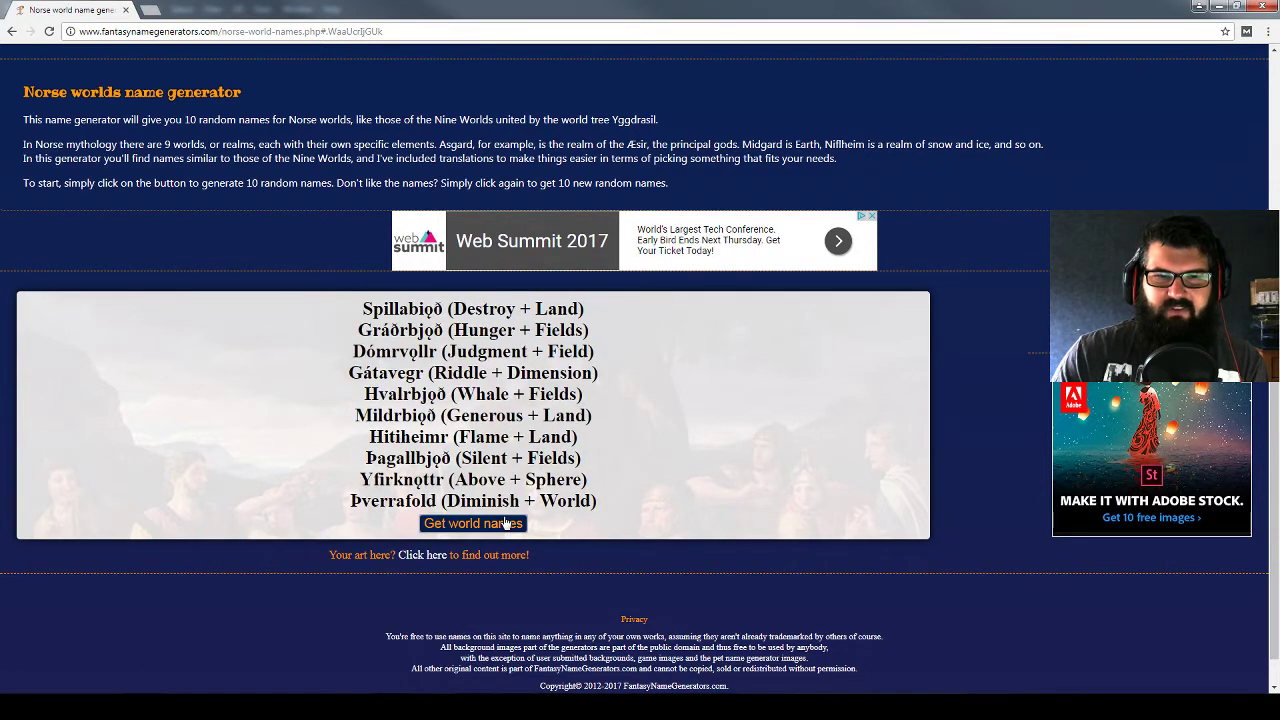
left_click(507, 526)
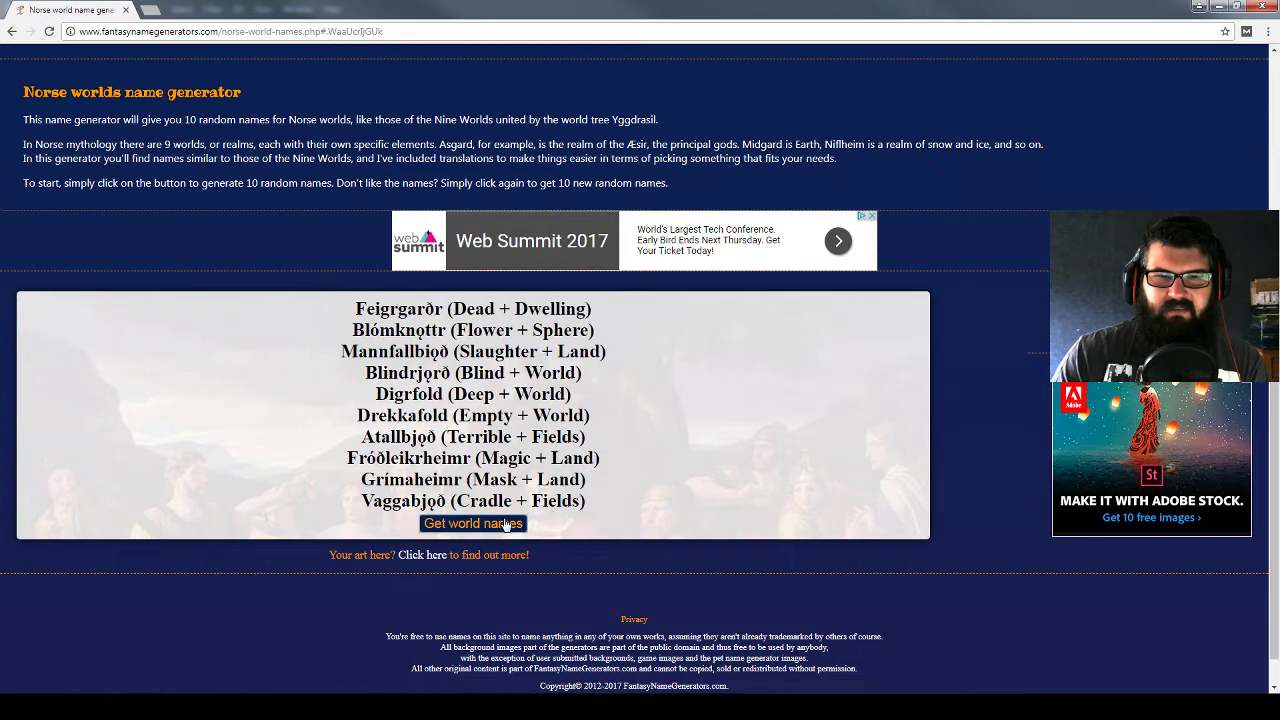
left_click(507, 526)
left_click_drag(436, 330, 362, 330)
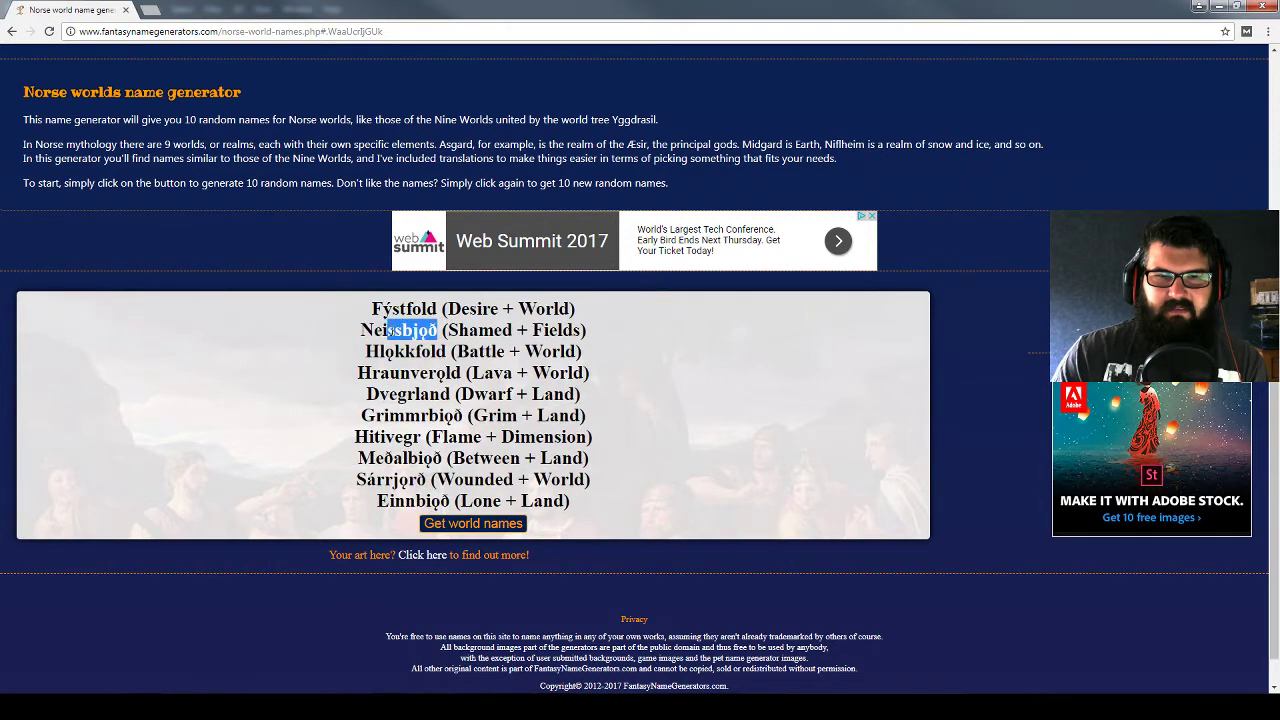
left_click(651, 347)
scroll(670, 322, "up", 5)
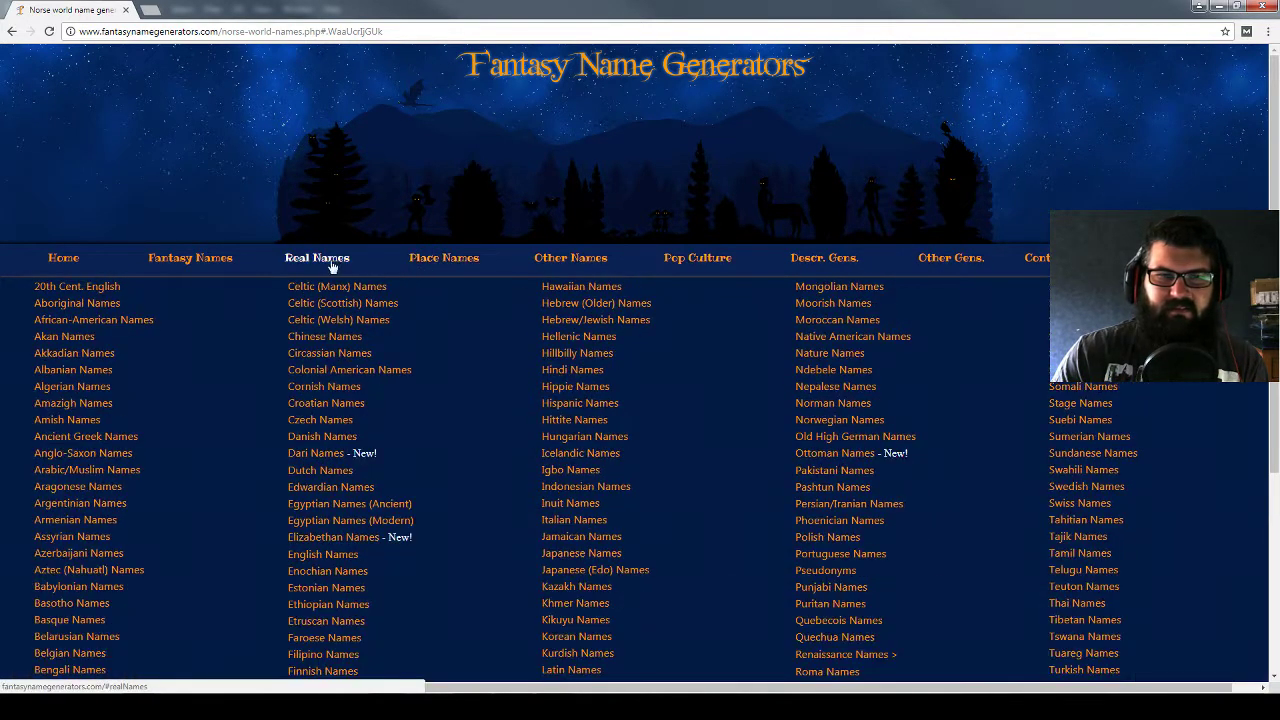
mouse_move(190, 258)
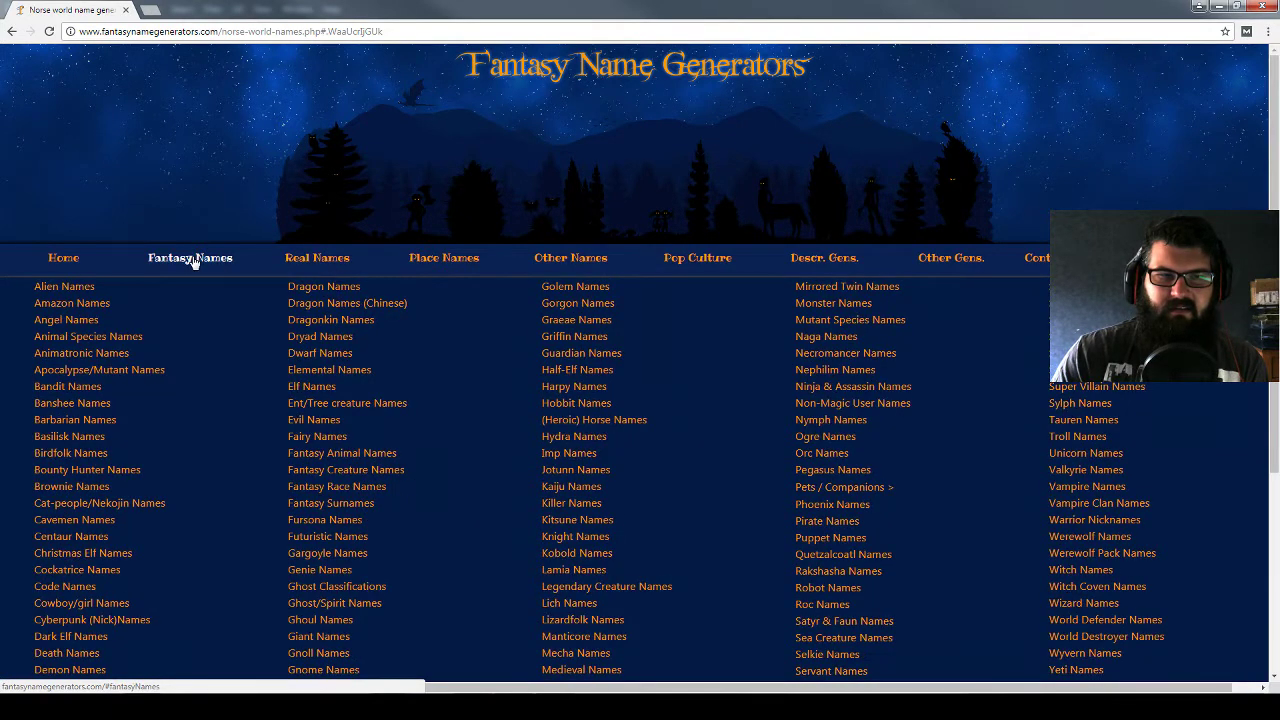
Open the Christmas elf name generator and generate male names twice, briefly highlighting one
scroll(214, 428, "down", 2)
scroll(214, 428, "up", 1)
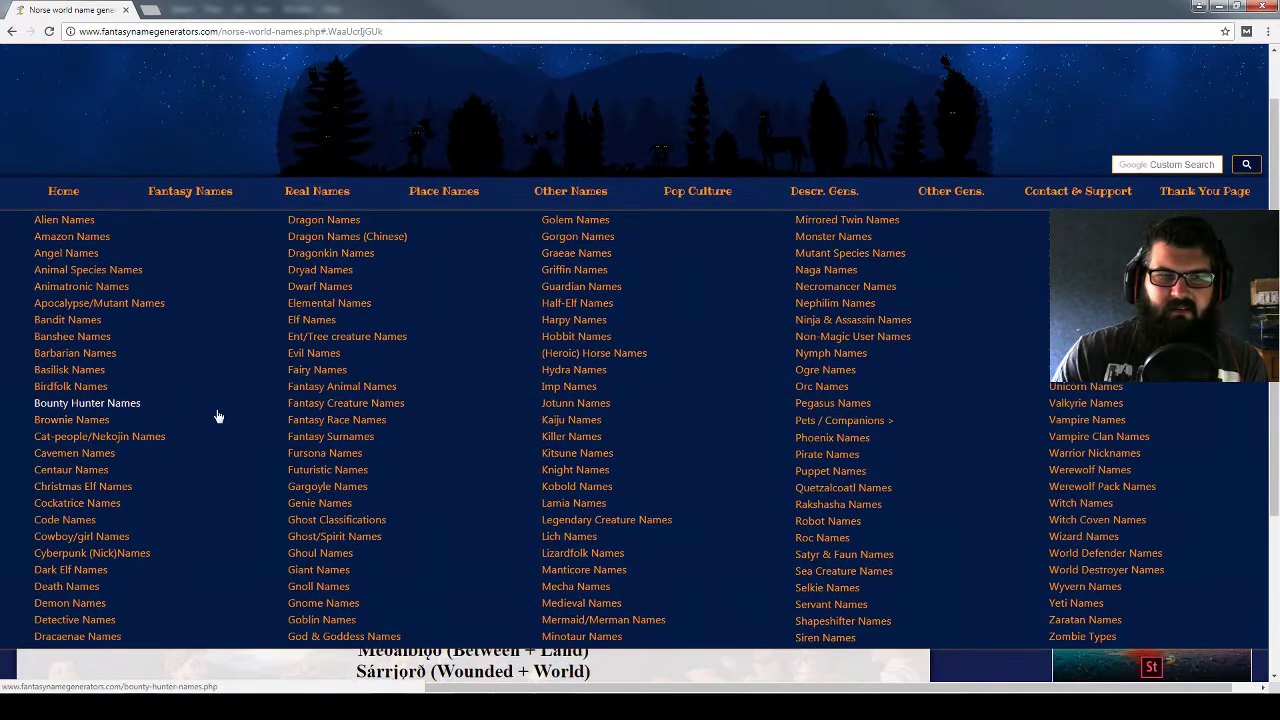
left_click(122, 487)
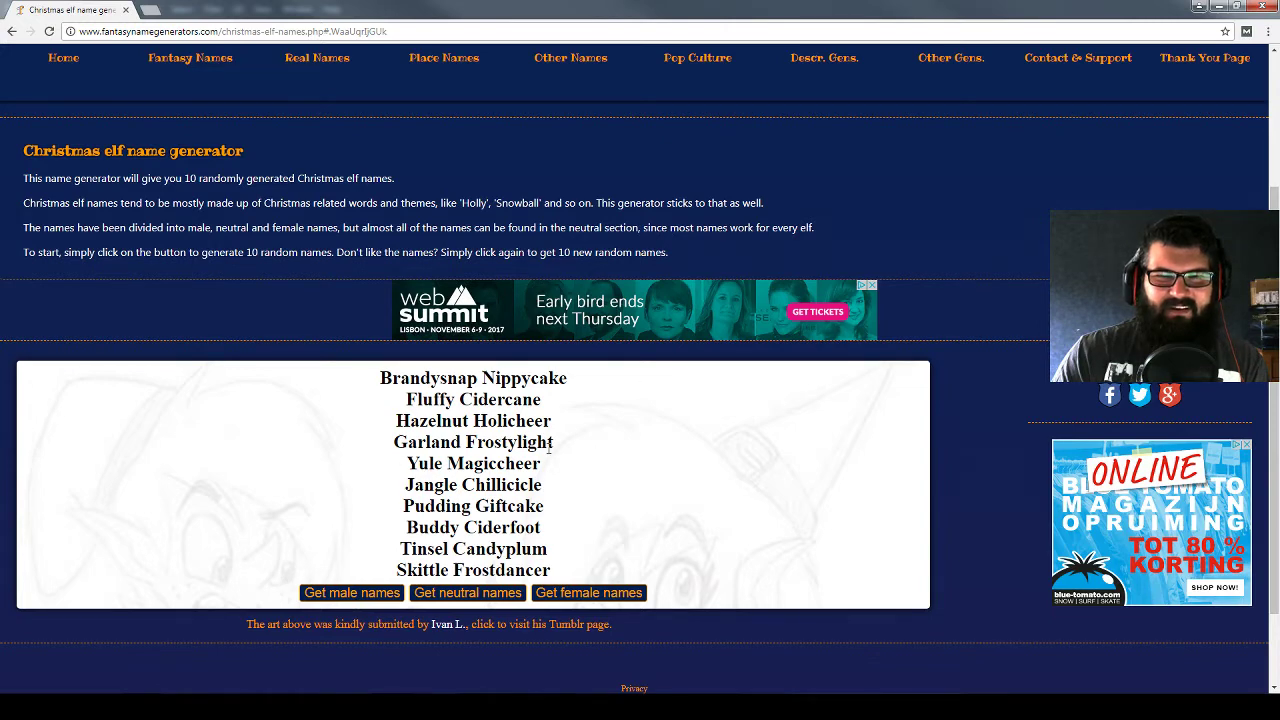
left_click(383, 591)
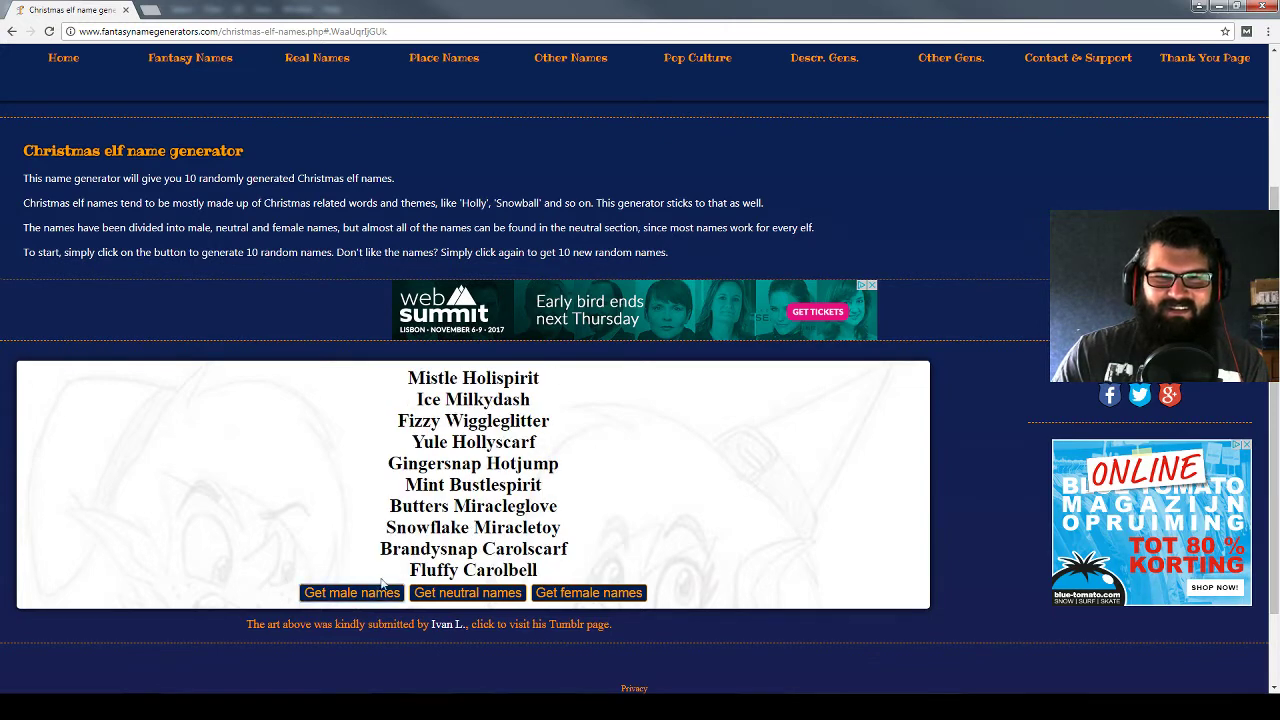
left_click_drag(389, 553, 548, 553)
left_click(580, 557)
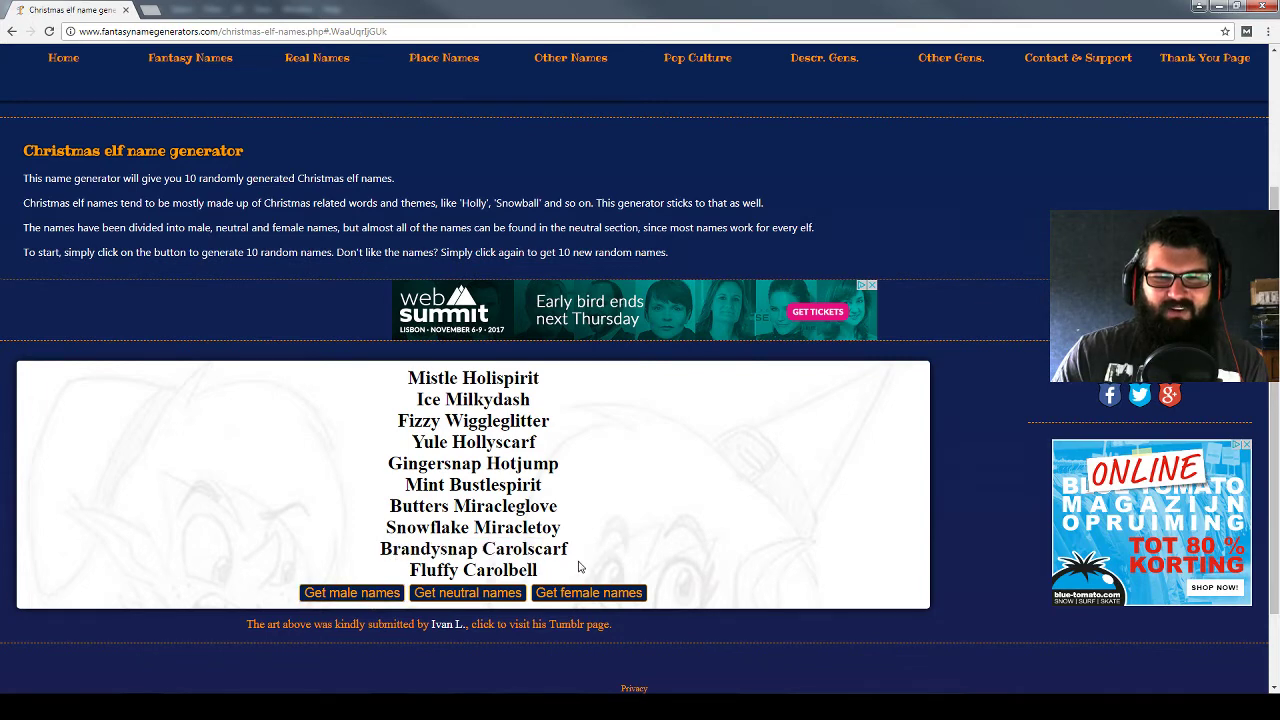
left_click(392, 594)
scroll(392, 594, "up", 2)
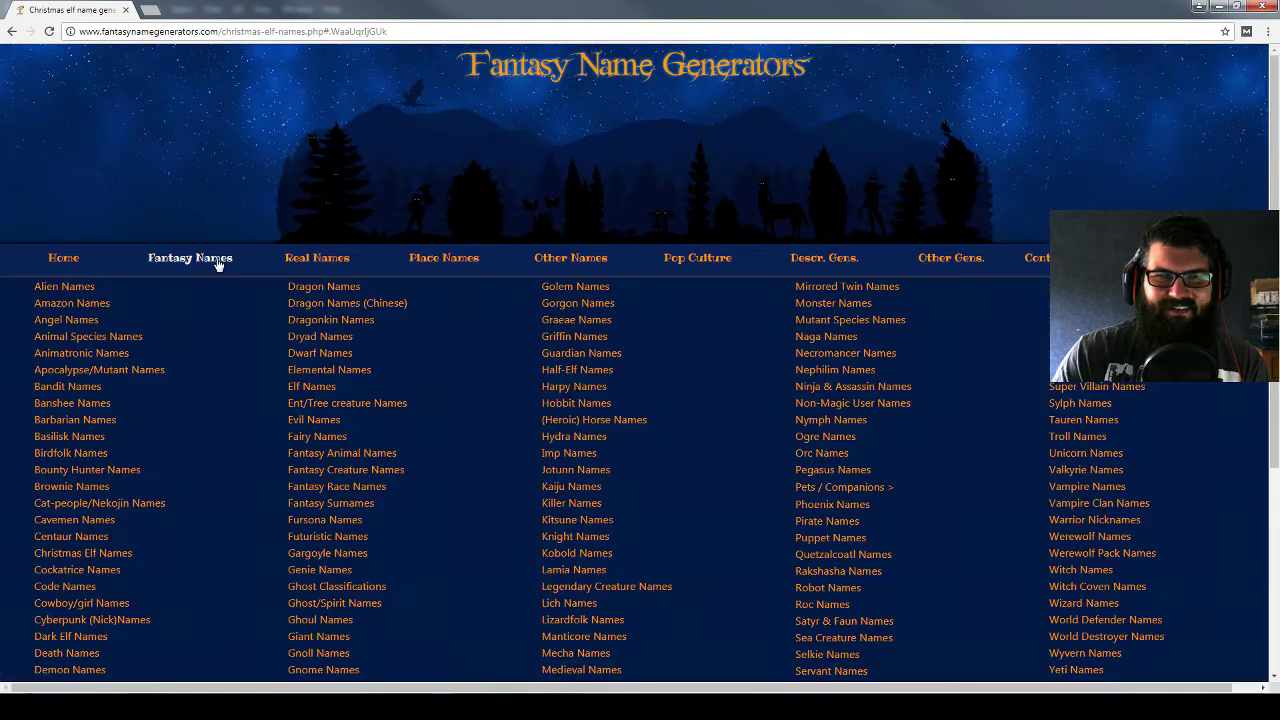
scroll(221, 340, "down", 1)
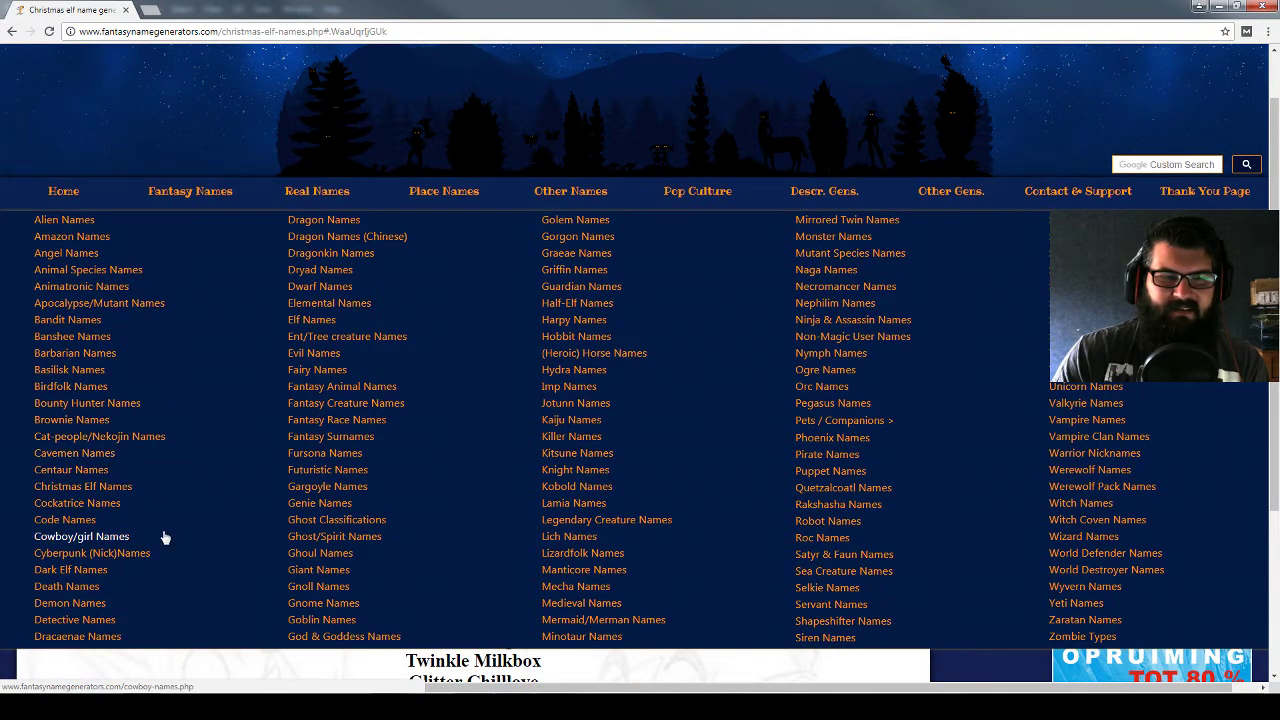
Generate four batches of male dark elf names, then move on to the Gargoyle name generator
left_click(100, 570)
scroll(393, 502, "down", 2)
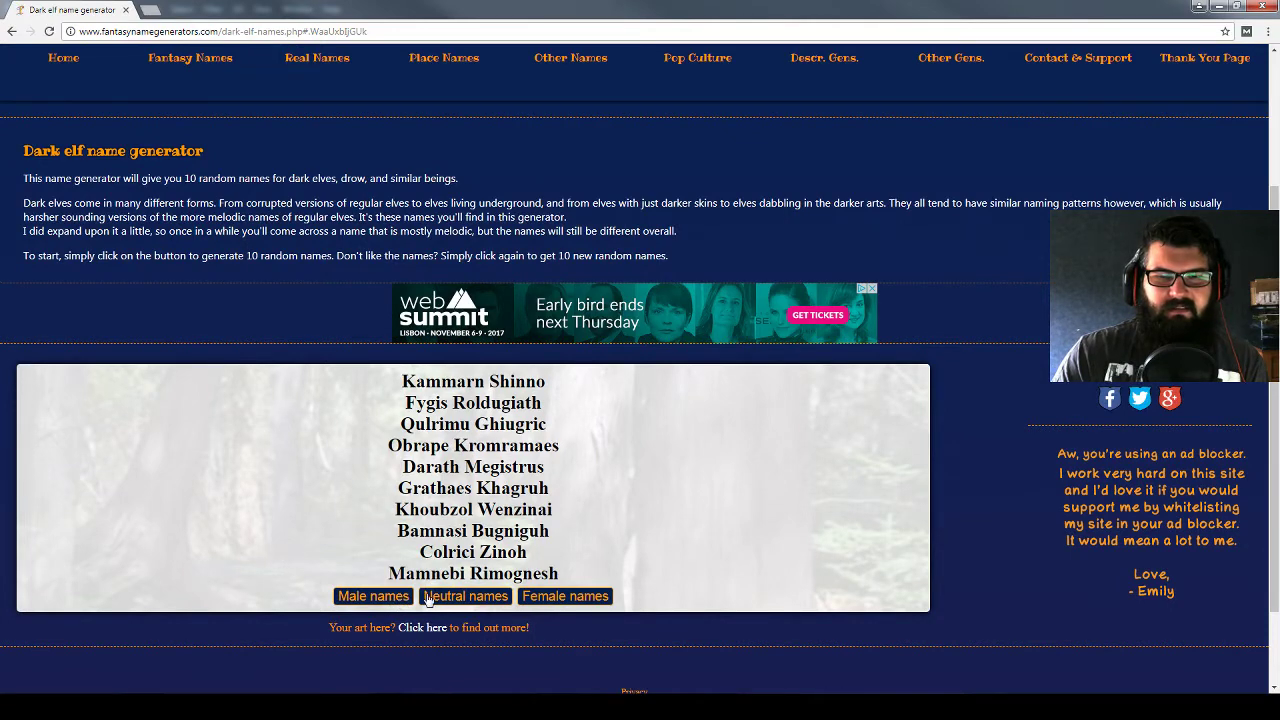
left_click(389, 600)
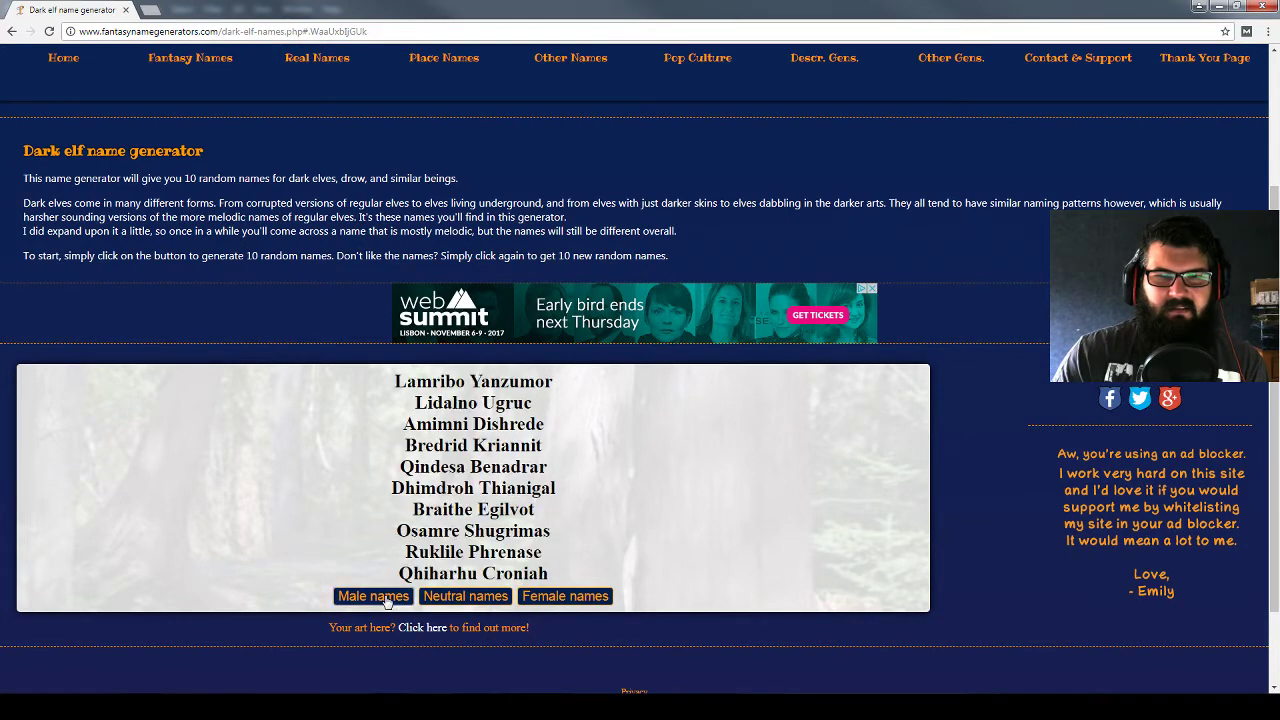
left_click(389, 598)
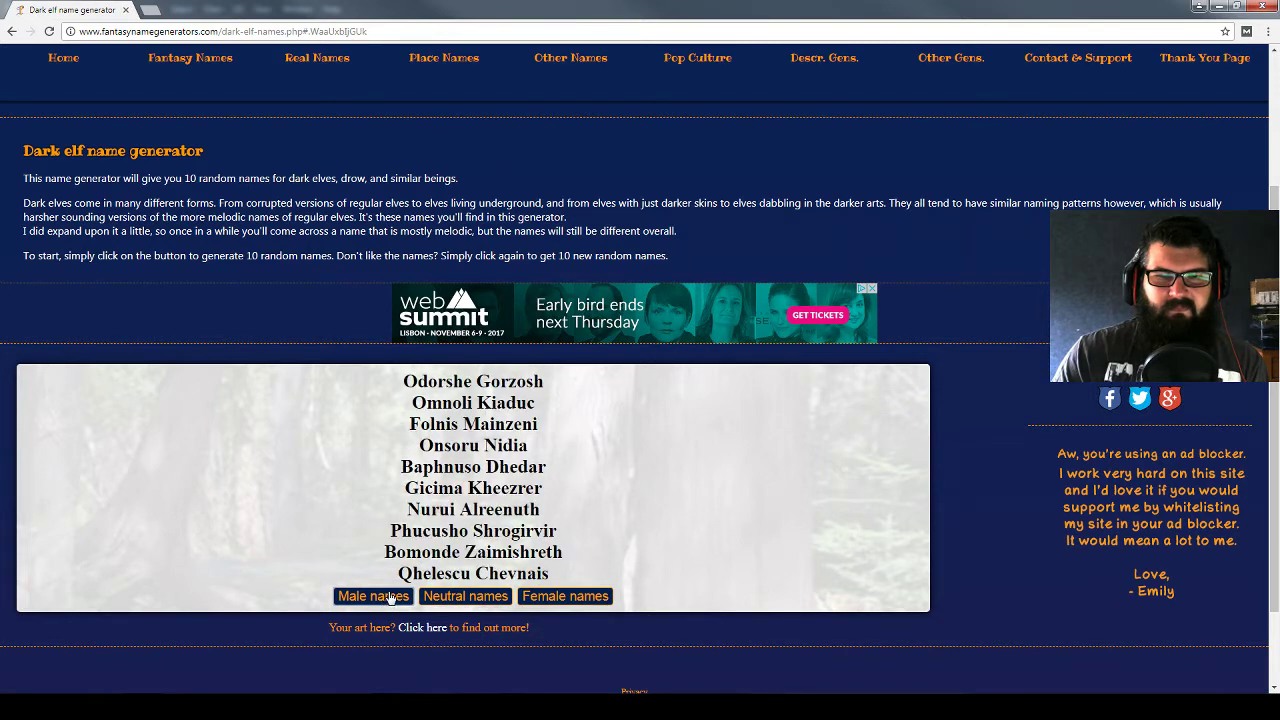
left_click(390, 598)
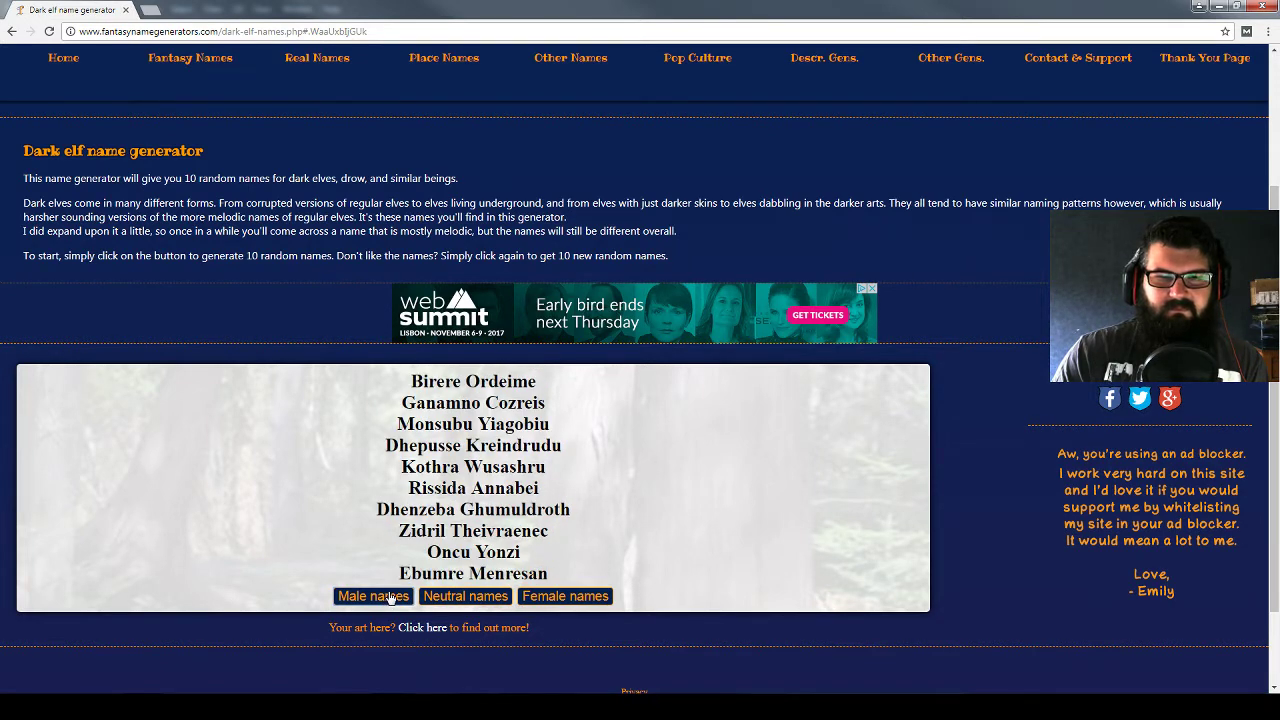
left_click(390, 598)
mouse_move(190, 57)
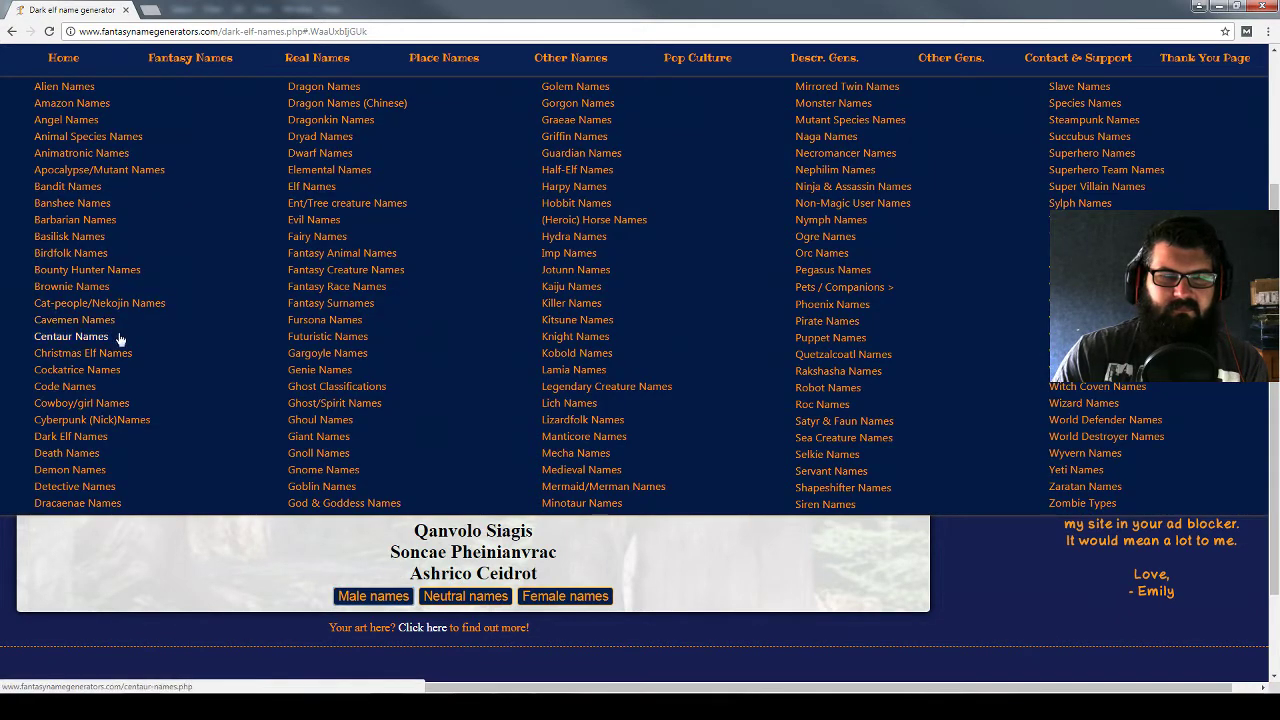
left_click(341, 358)
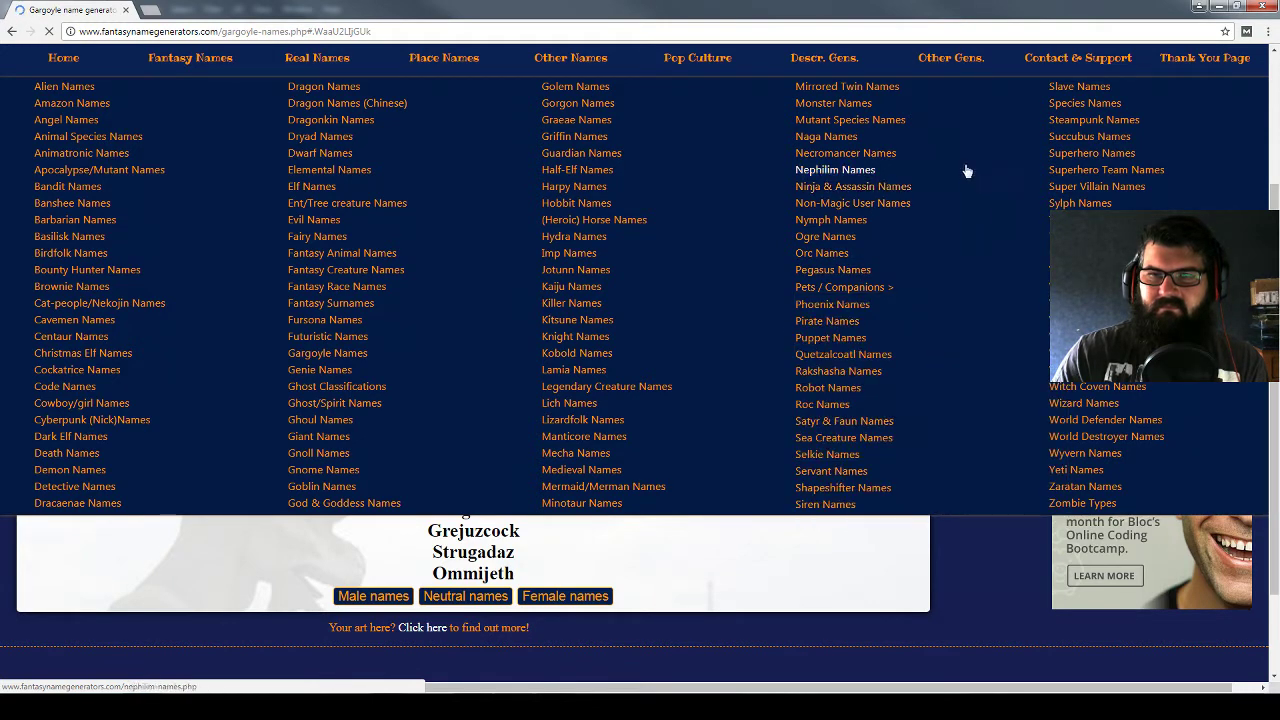
Open the Outpost name generator and generate five new lists, e.g. Dawn Station and Final Hold
scroll(966, 168, "up", 1)
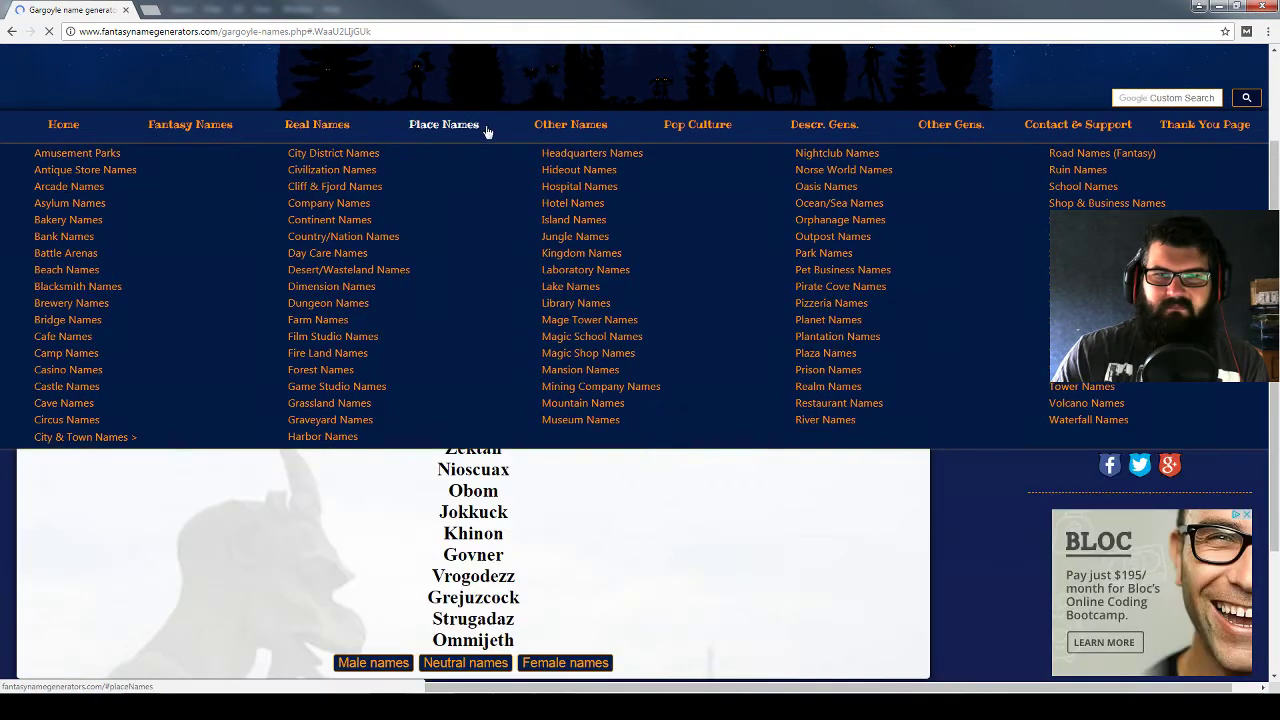
mouse_move(443, 57)
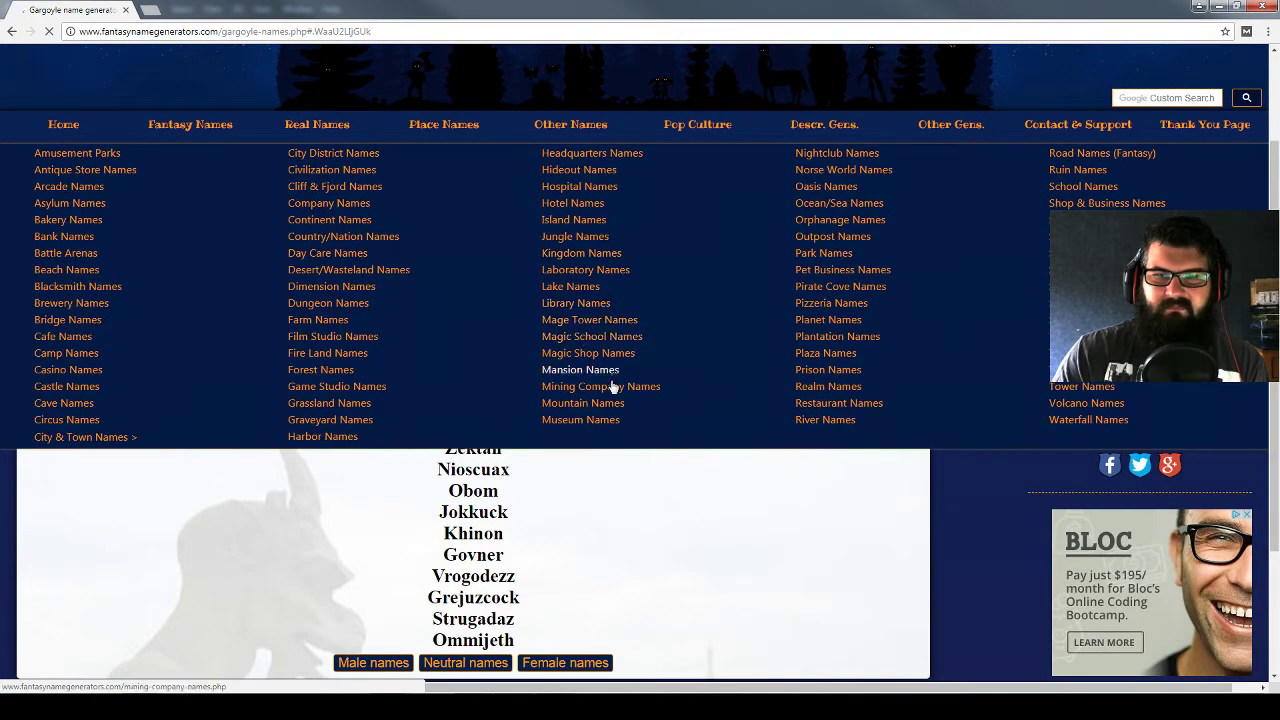
left_click(836, 240)
scroll(811, 245, "down", 2)
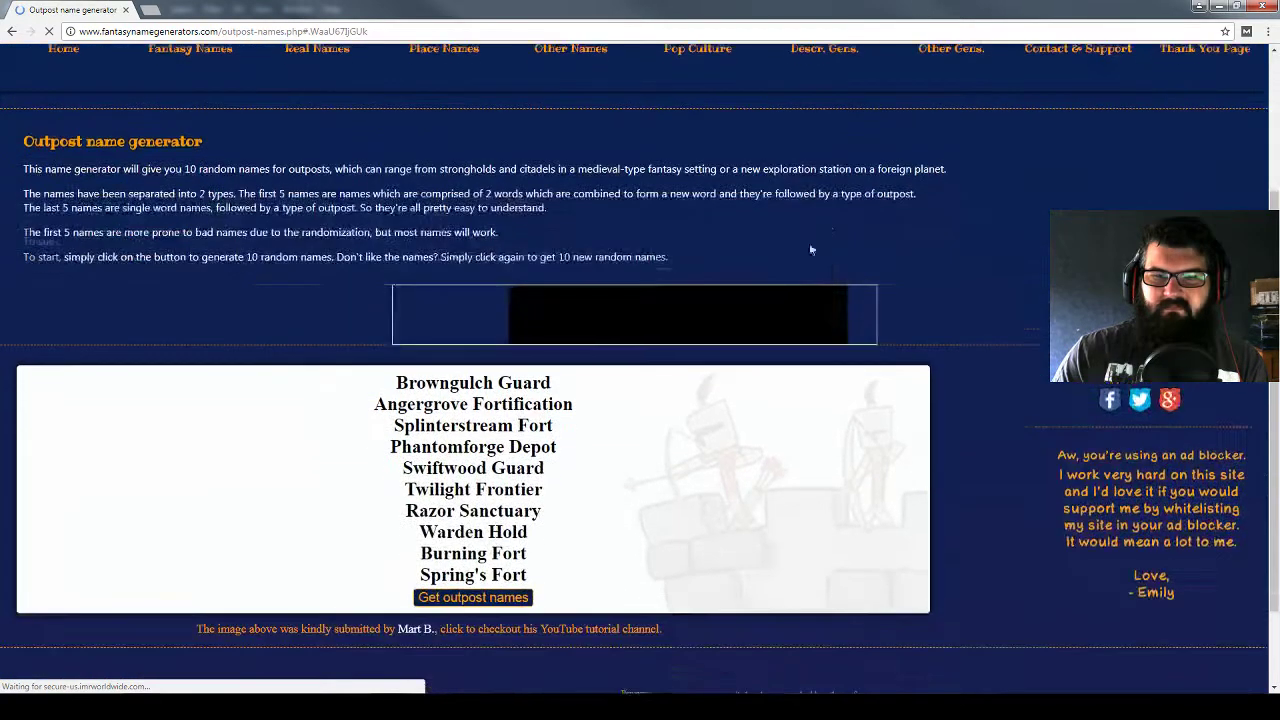
scroll(535, 492, "down", 1)
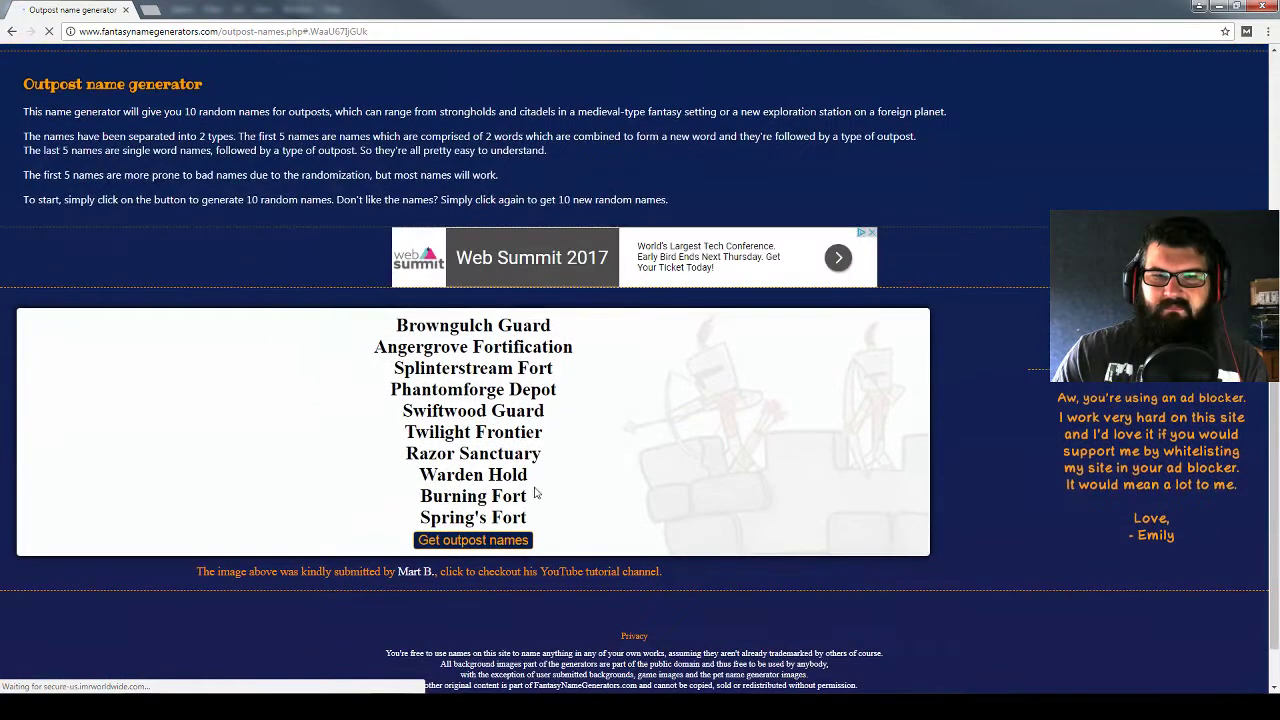
left_click(492, 541)
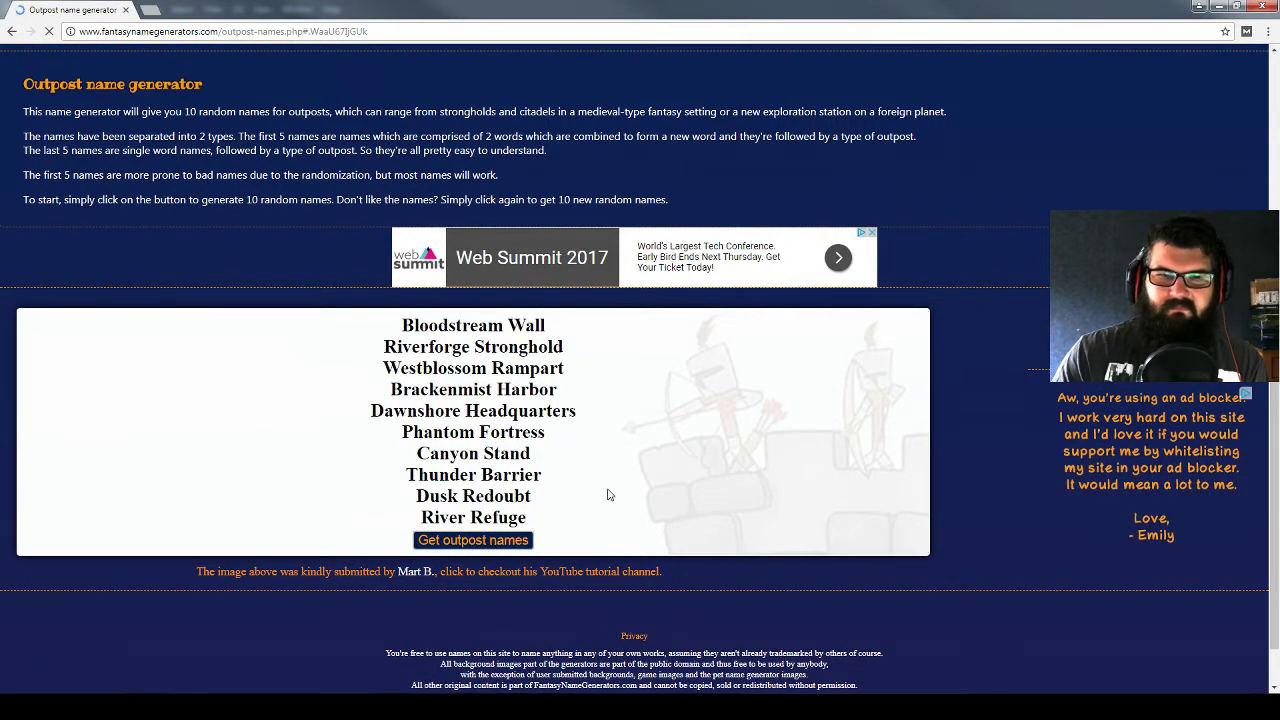
left_click(512, 545)
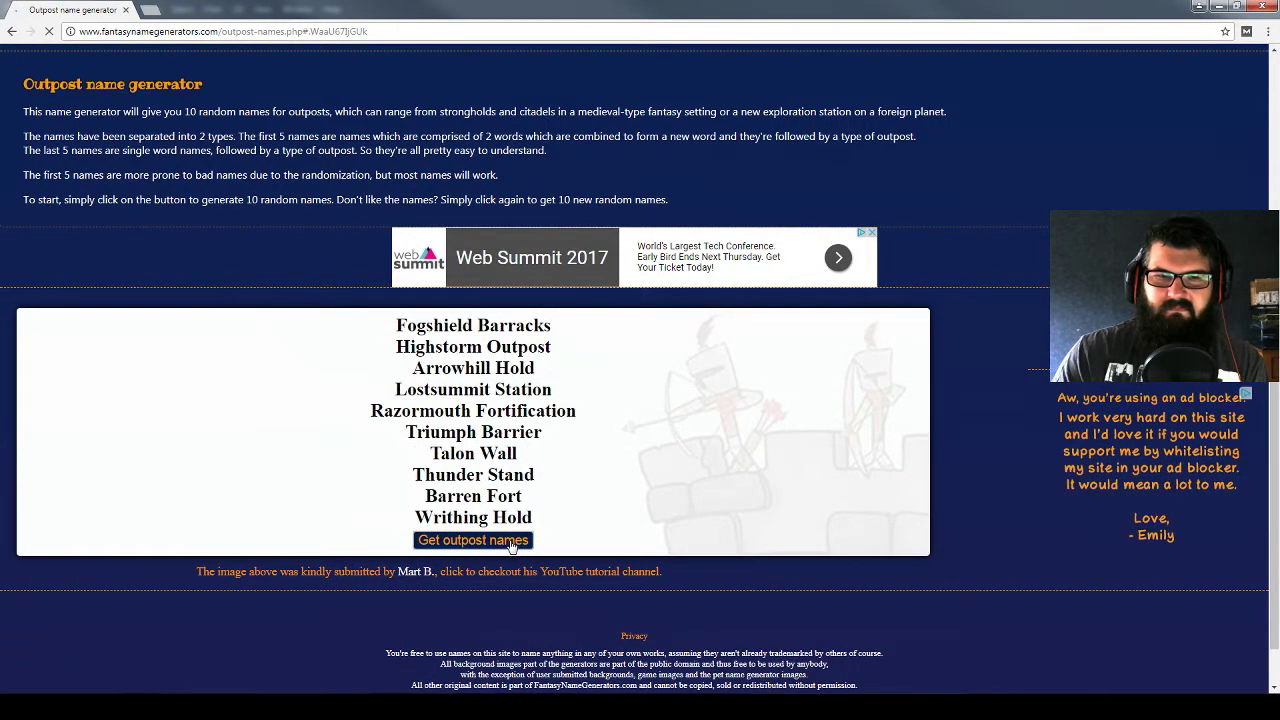
left_click(511, 544)
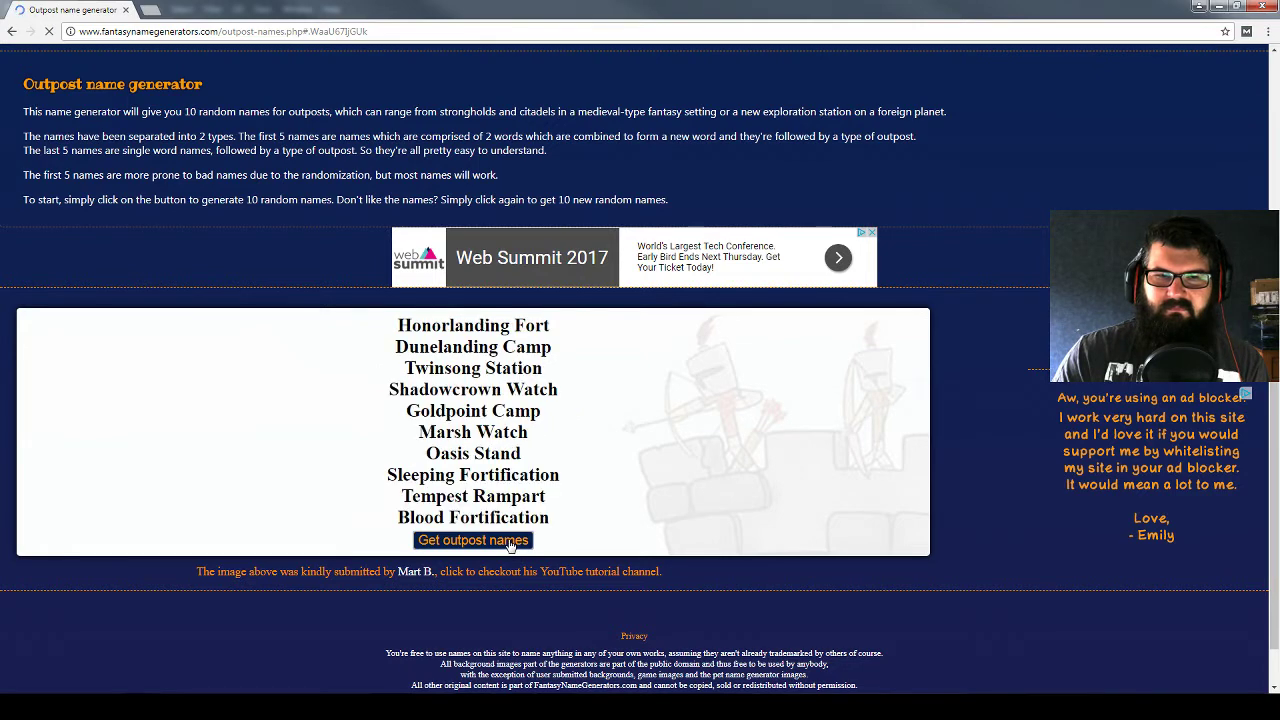
left_click(511, 544)
left_click(511, 543)
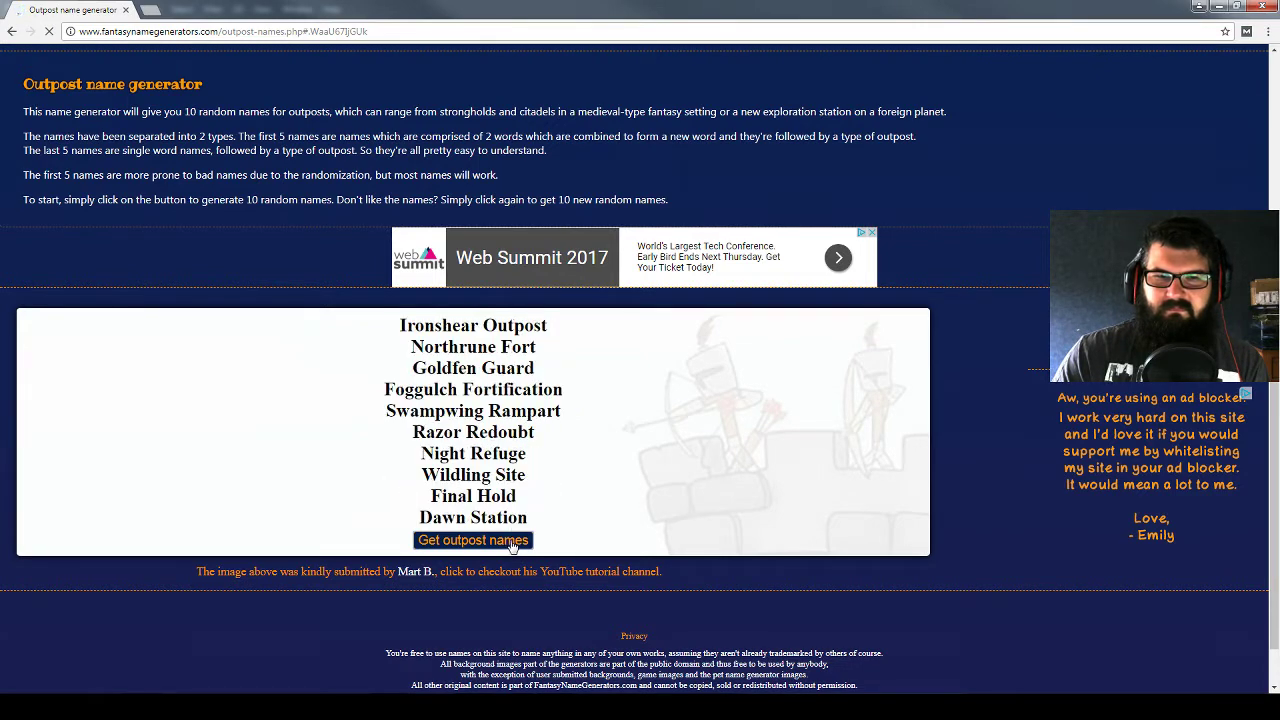
scroll(707, 196, "up", 2)
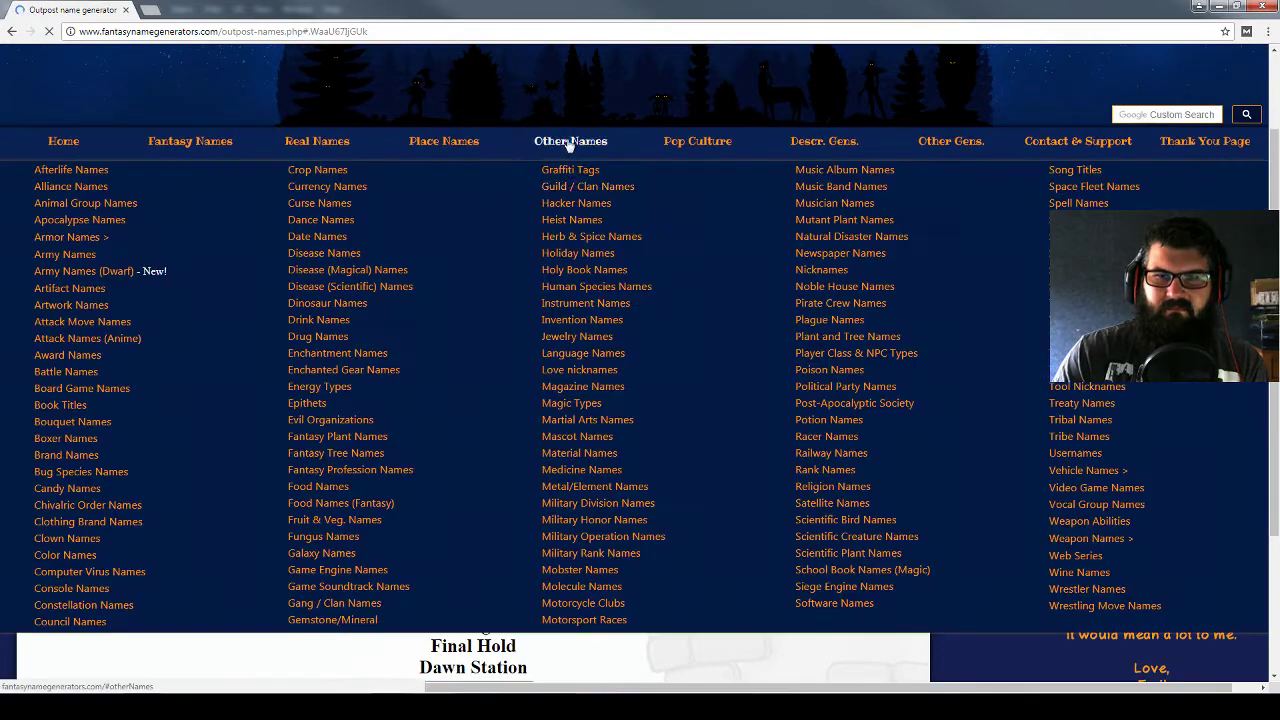
mouse_move(570, 141)
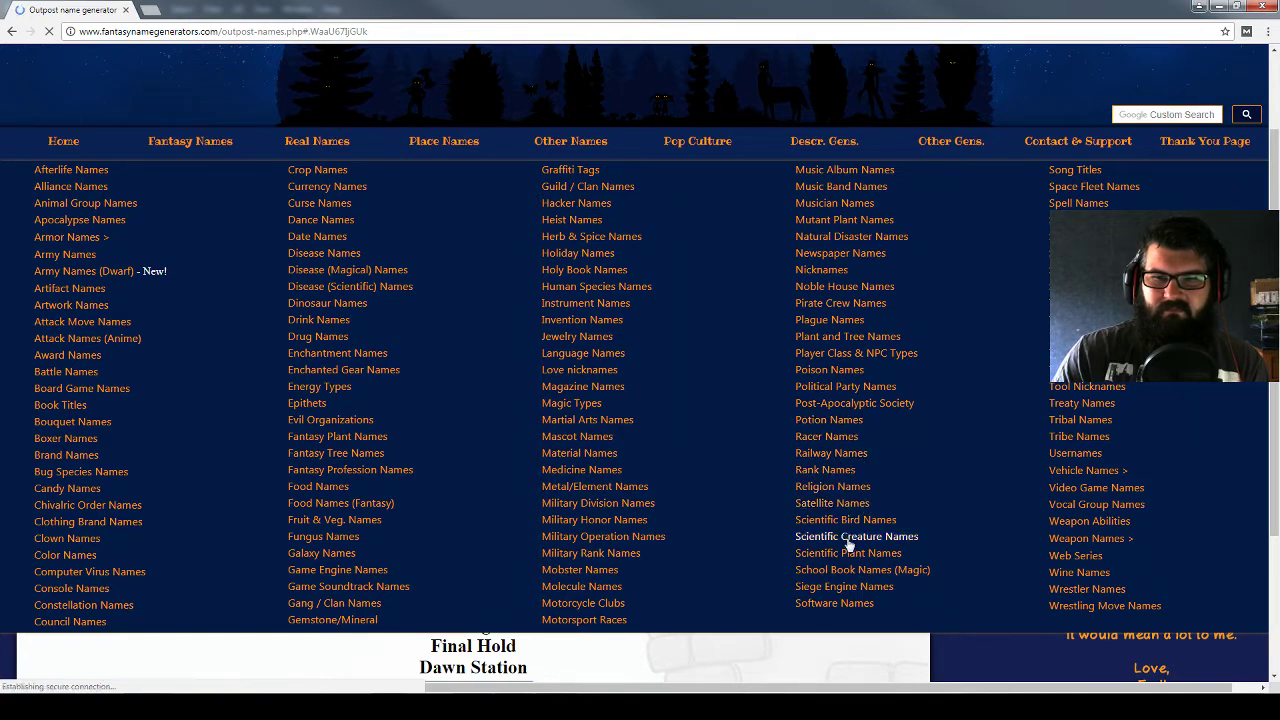
Open the Religion name generator and generate four new lists, e.g. Healers of Nature
left_click(851, 490)
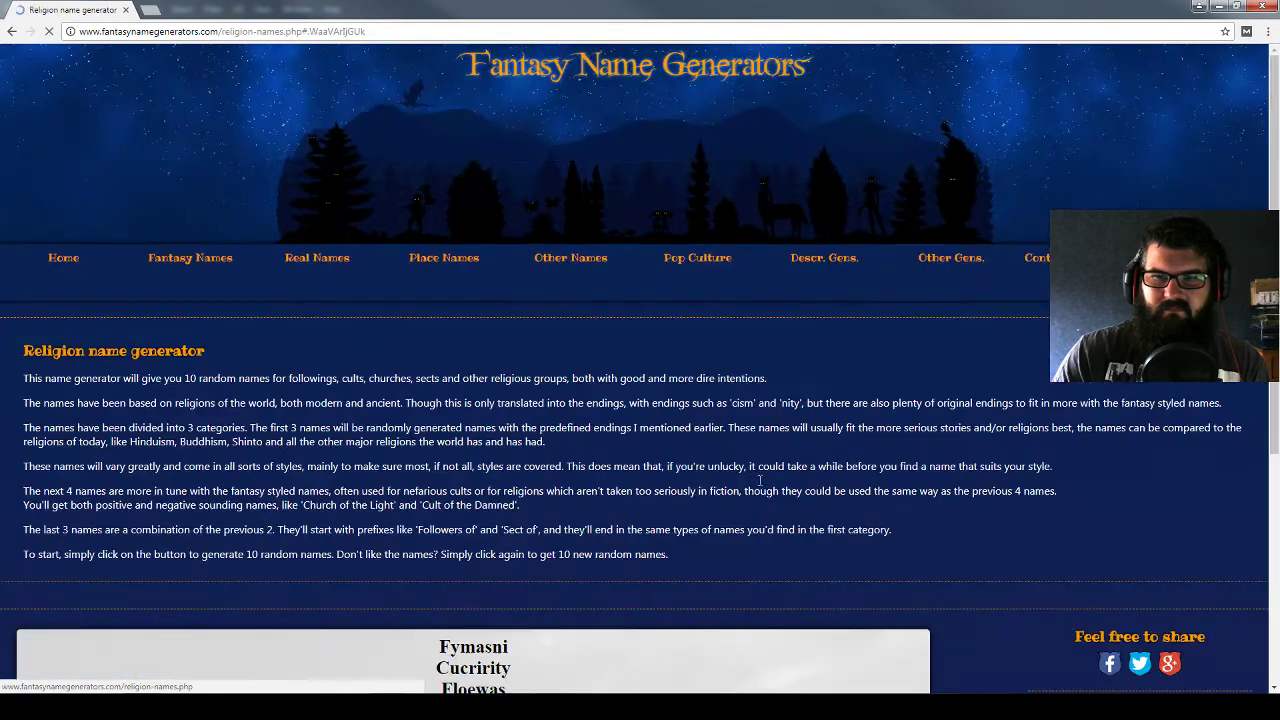
scroll(666, 420, "down", 5)
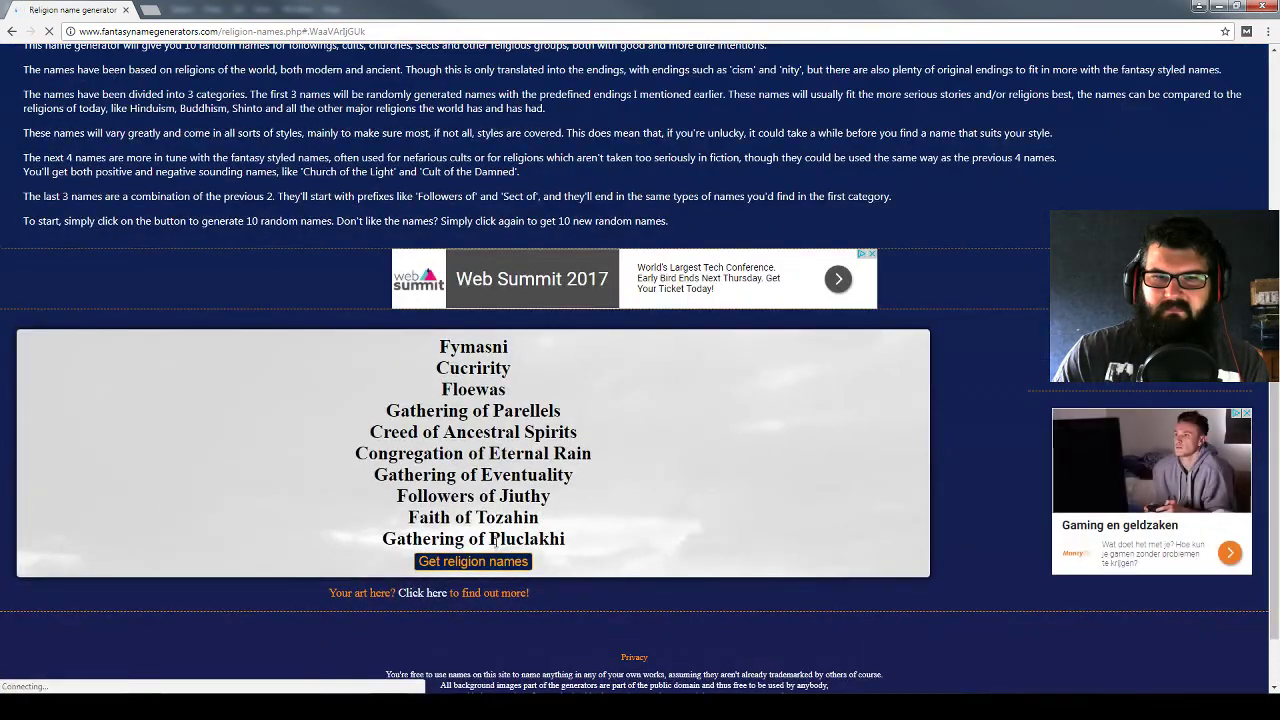
left_click(485, 563)
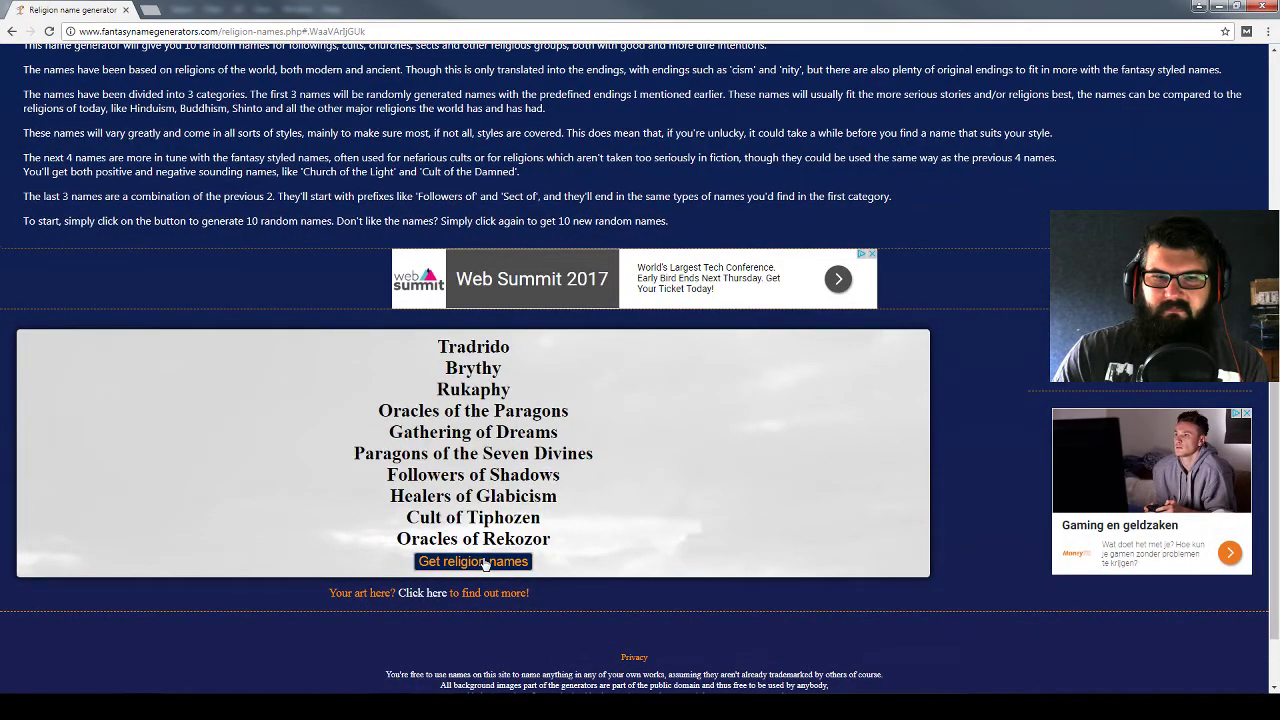
left_click(485, 565)
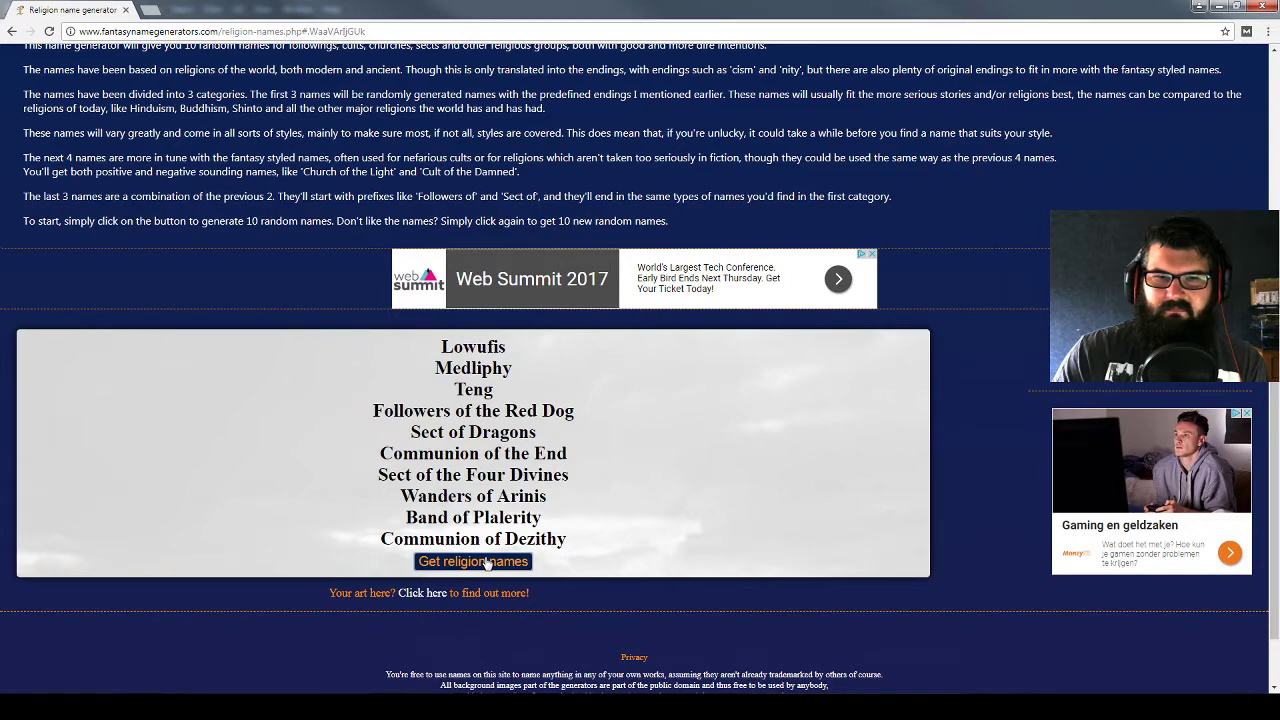
left_click(487, 563)
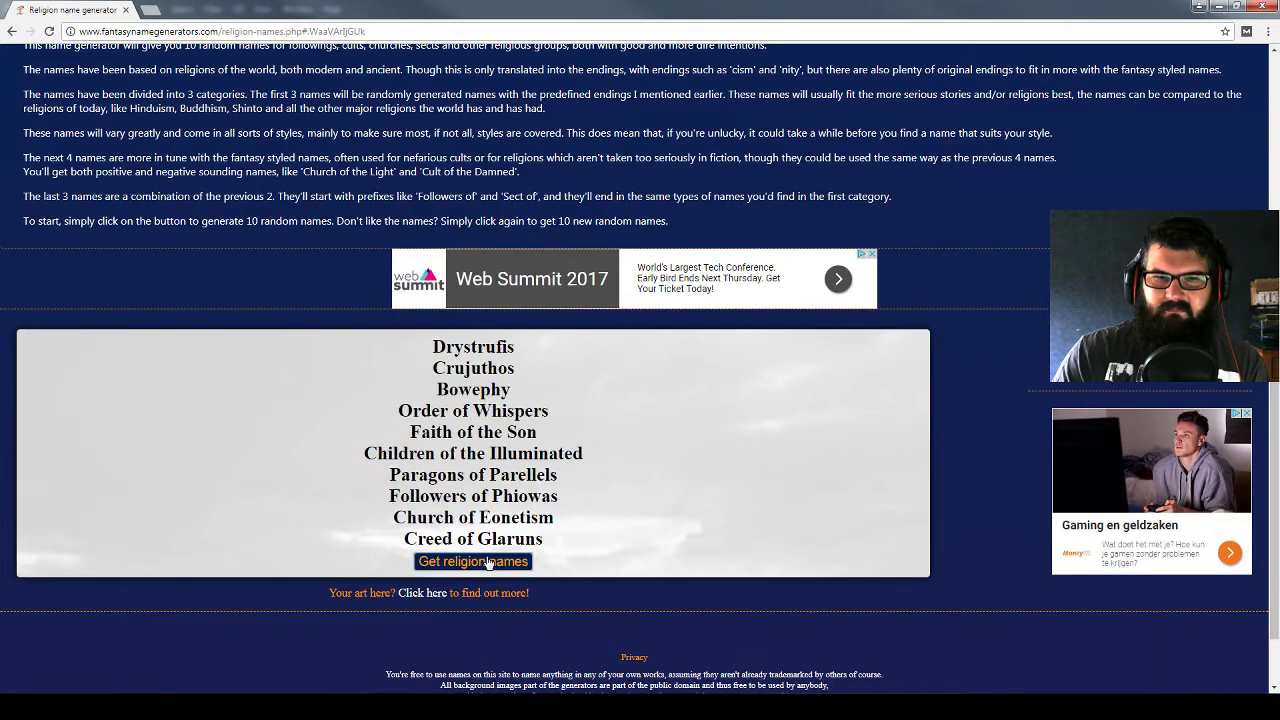
left_click(487, 563)
scroll(732, 210, "up", 2)
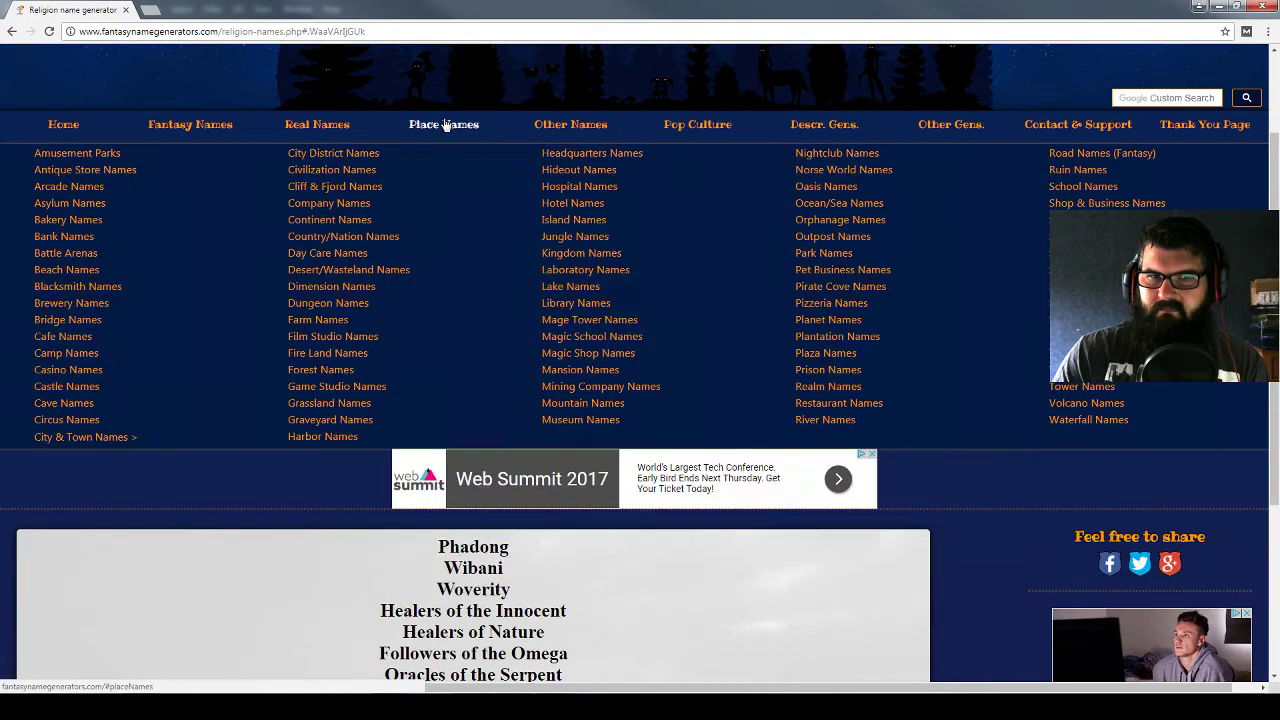
mouse_move(444, 124)
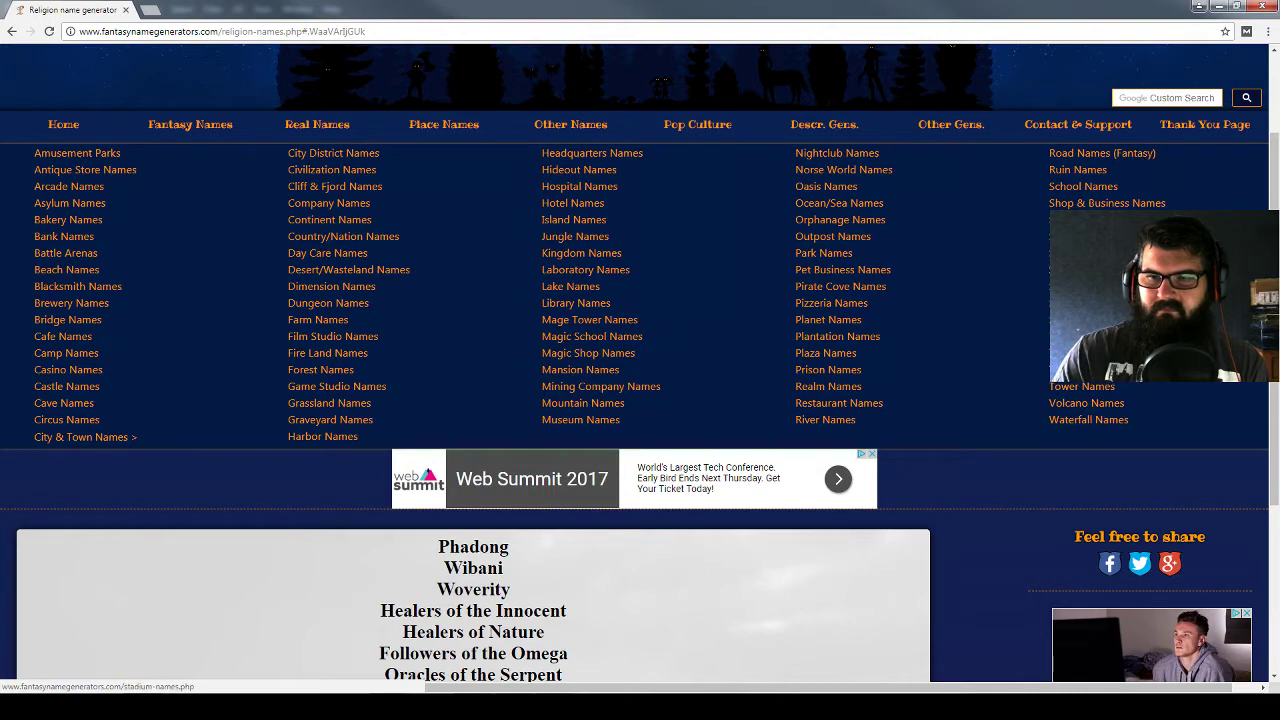
Open the Star name generator and regenerate the star name list eleven times
left_click(1095, 303)
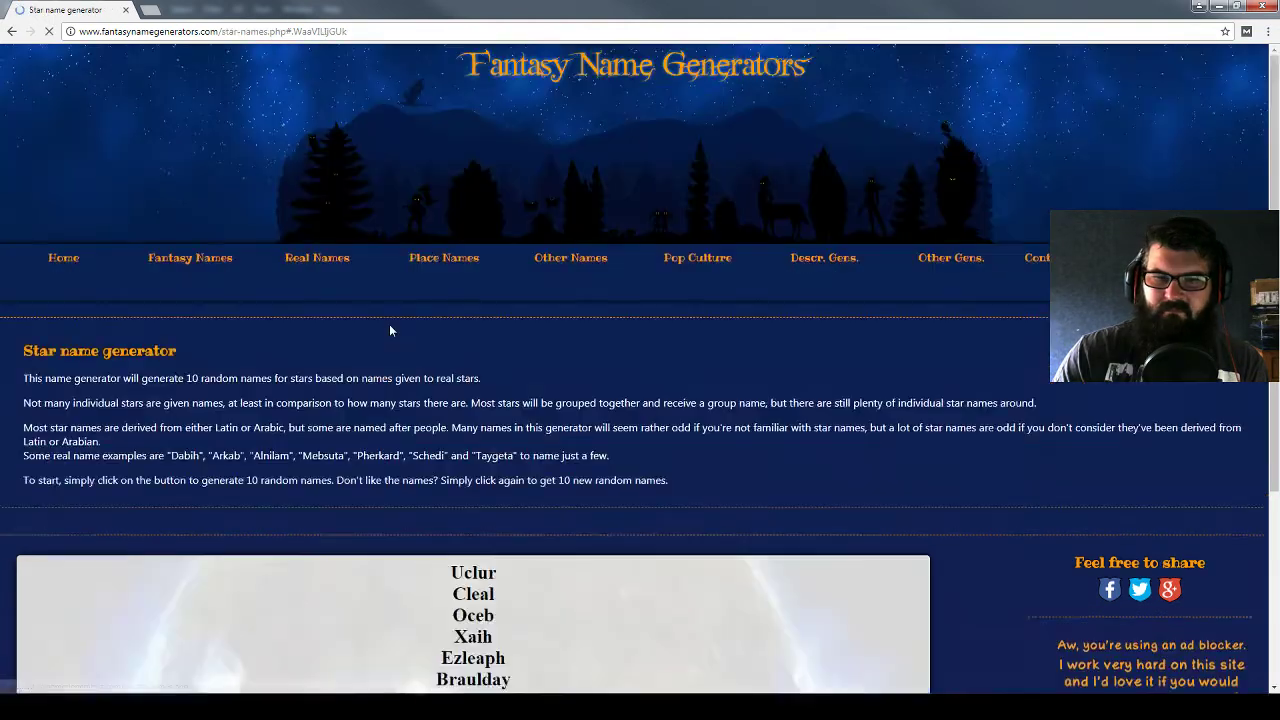
left_click(475, 538)
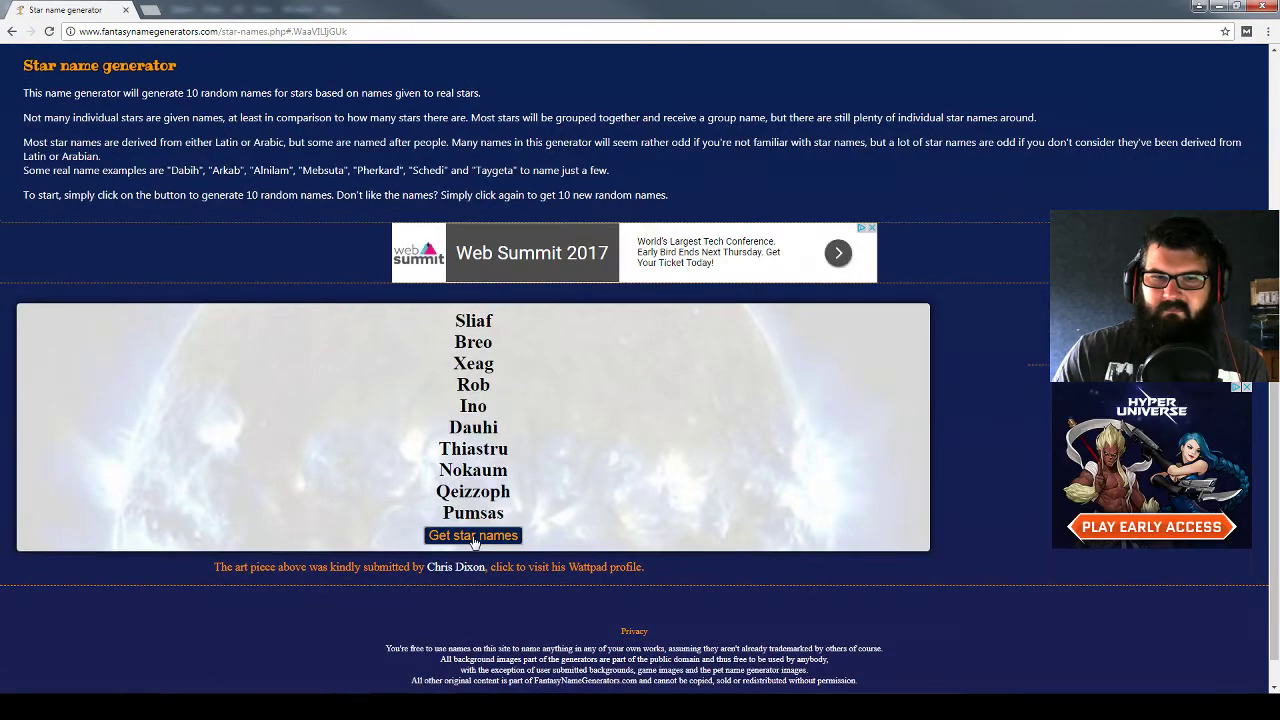
left_click(475, 538)
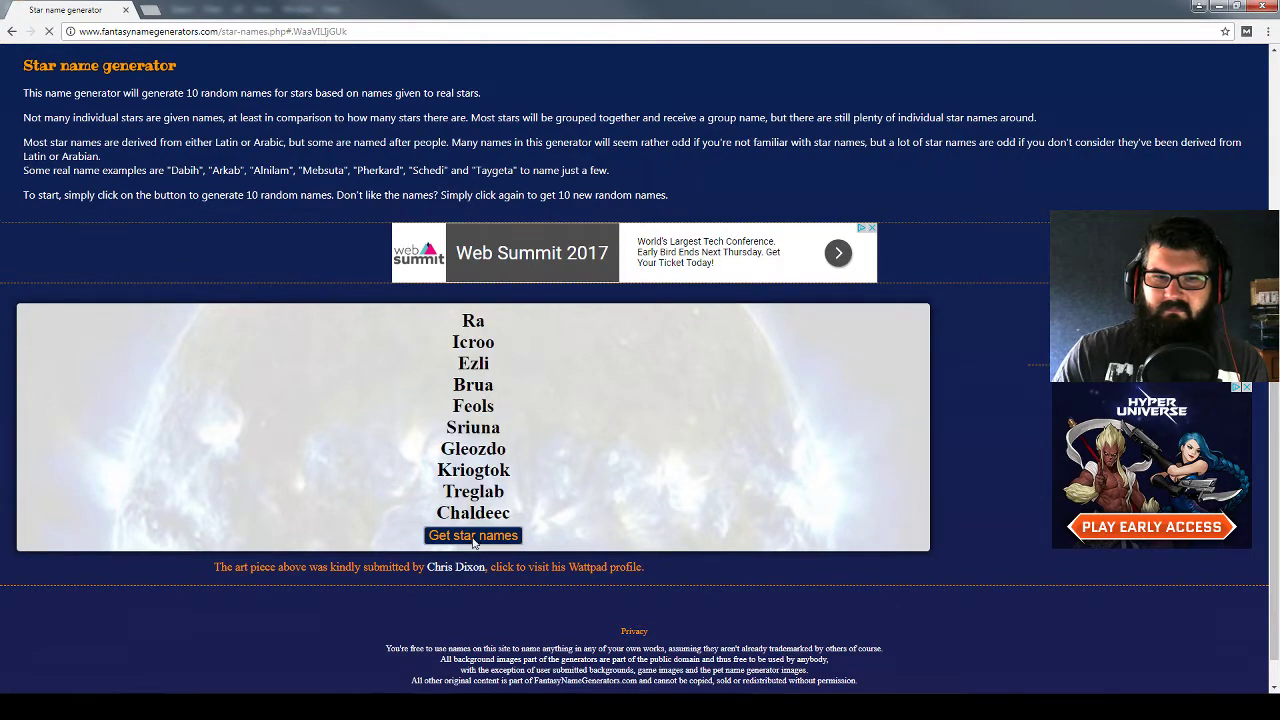
left_click(475, 538)
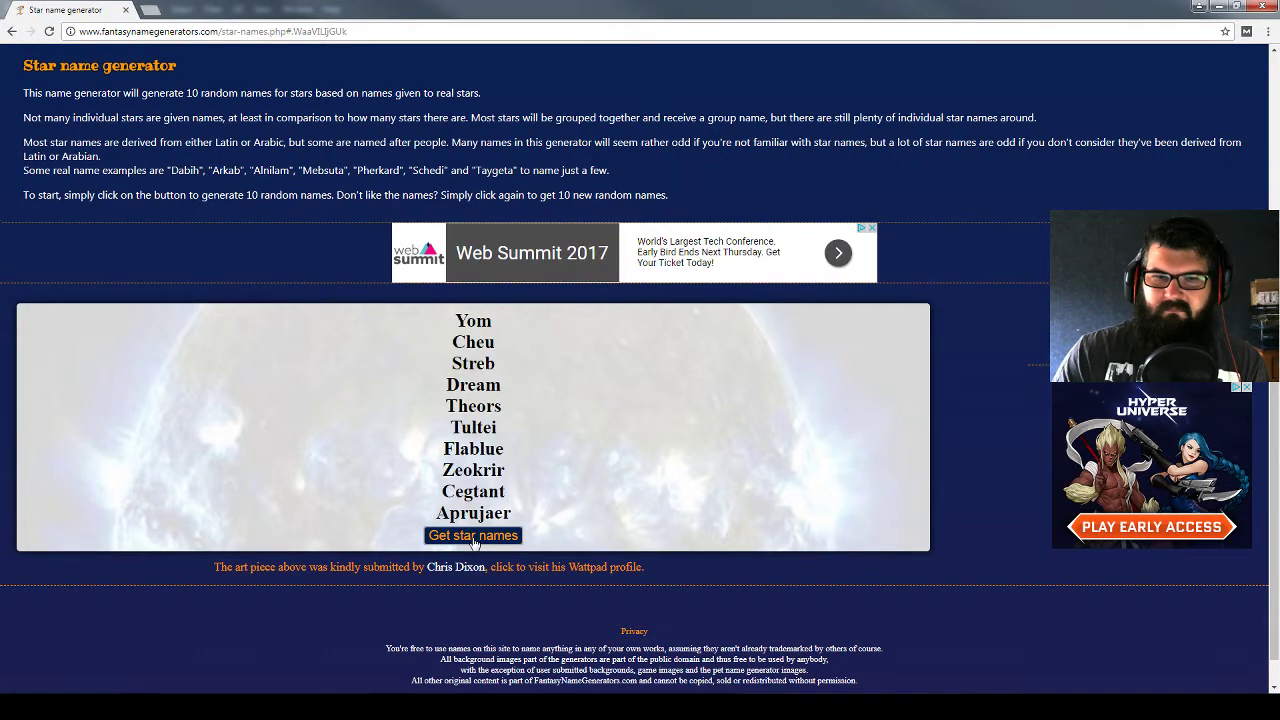
left_click(475, 538)
left_click(475, 538)
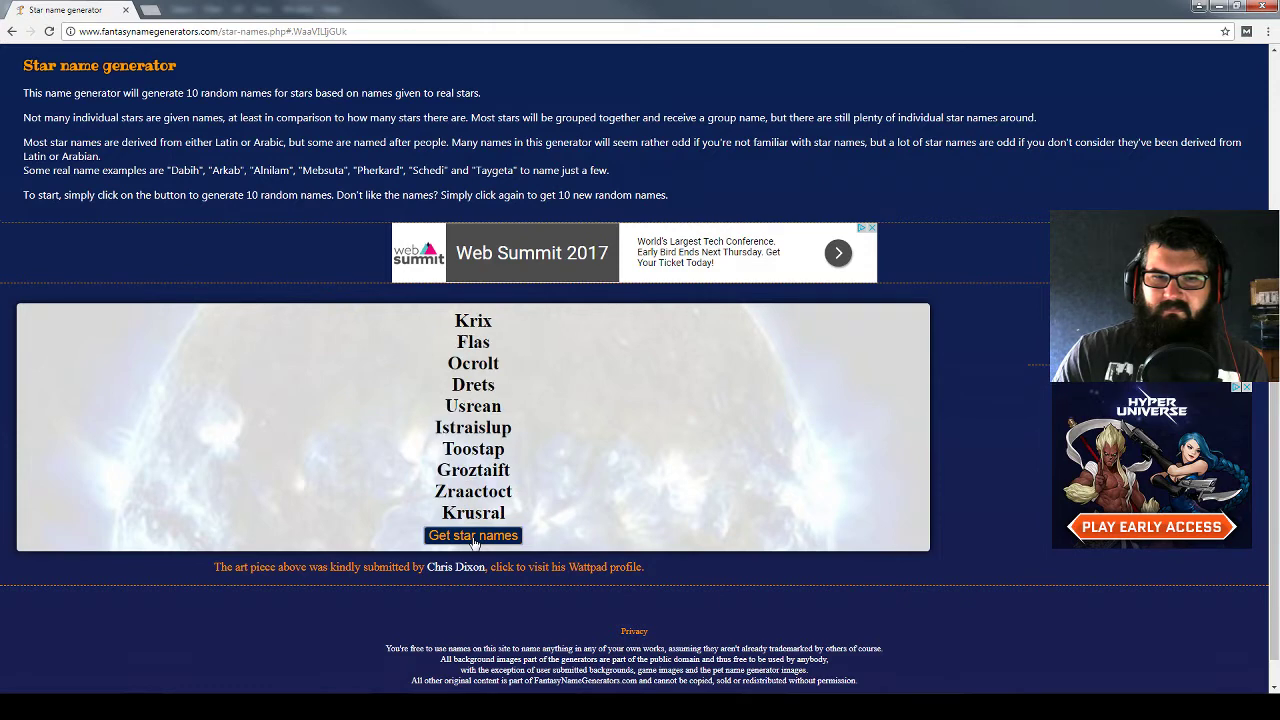
left_click(475, 538)
left_click(475, 538)
left_click(475, 538)
left_click(475, 538)
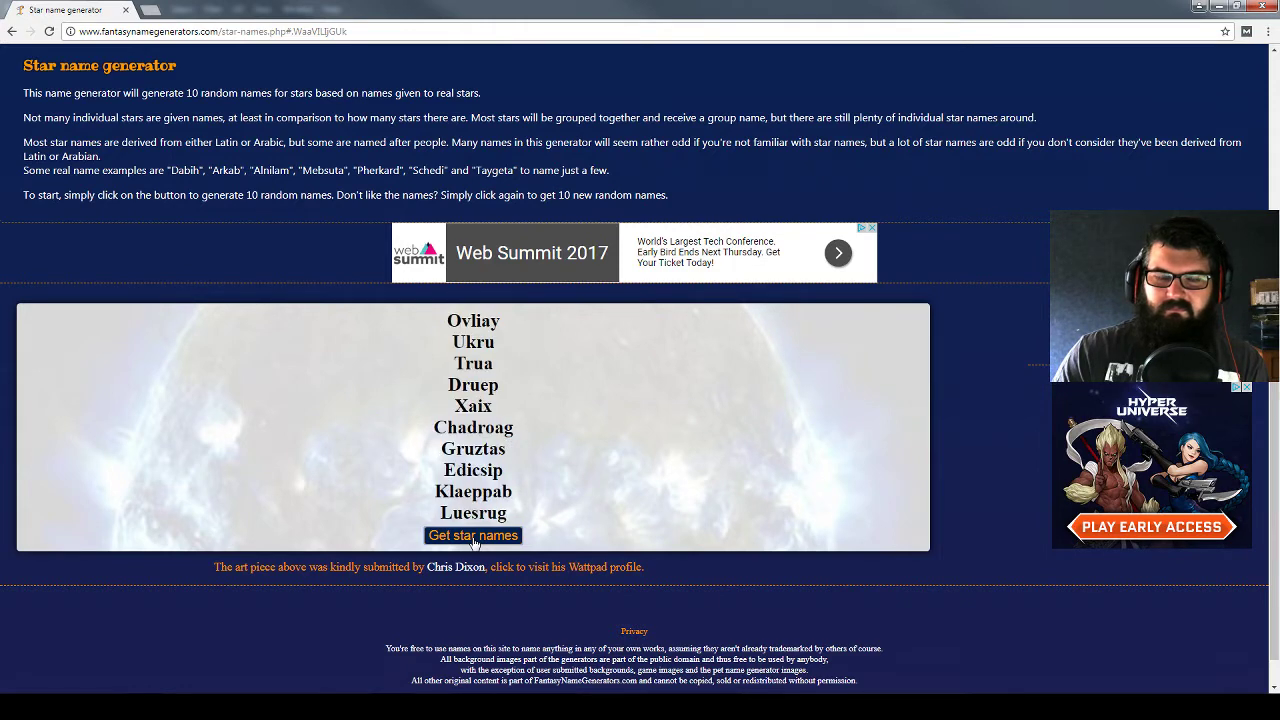
left_click(475, 538)
left_click(475, 538)
scroll(533, 411, "up", 3)
scroll(533, 411, "up", 1)
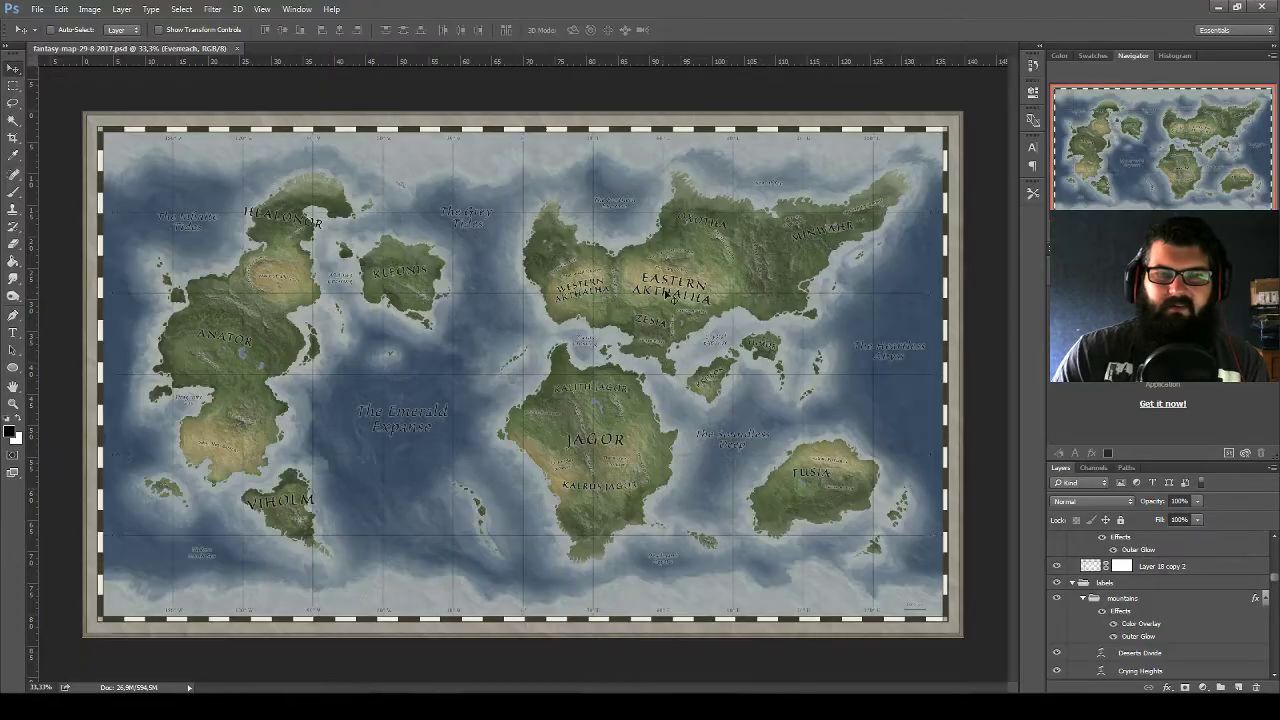
Scroll down the Layers panel and select the fusia text layer
scroll(1156, 601, "down", 2)
scroll(1156, 601, "down", 2)
scroll(1156, 601, "down", 1)
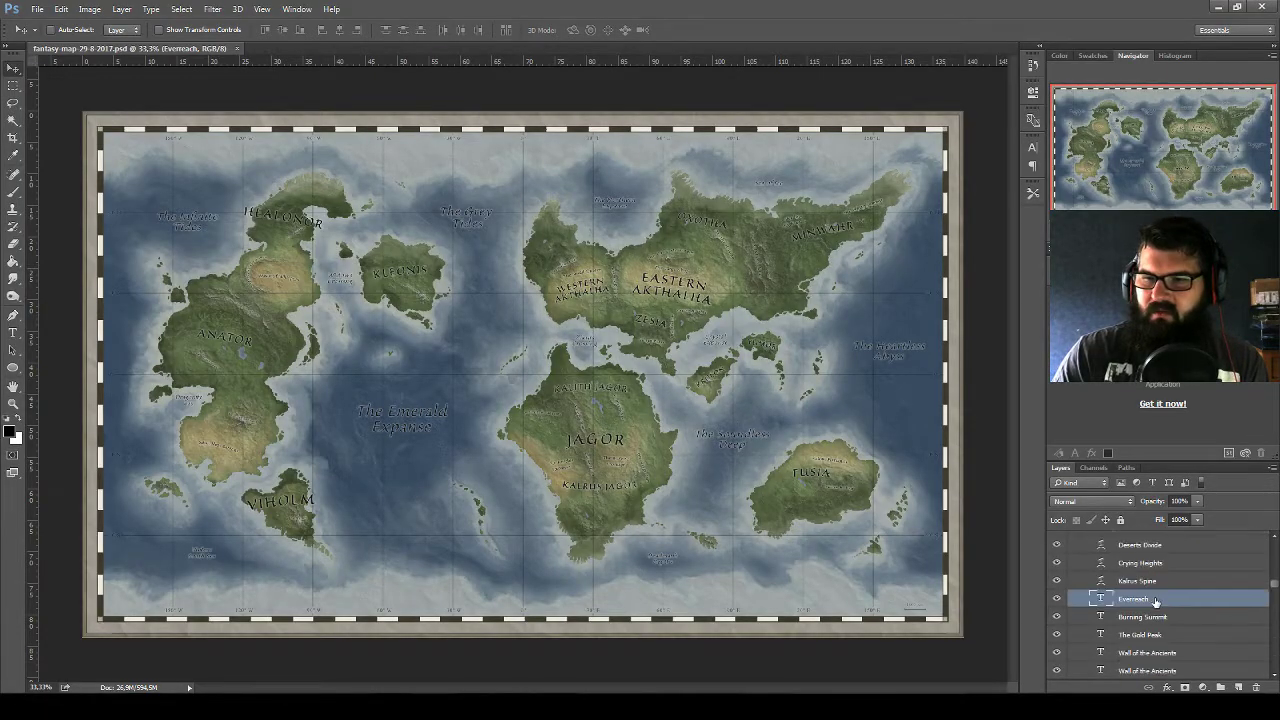
scroll(1156, 601, "down", 2)
scroll(1160, 605, "down", 1)
scroll(1180, 615, "down", 2)
scroll(1199, 631, "down", 2)
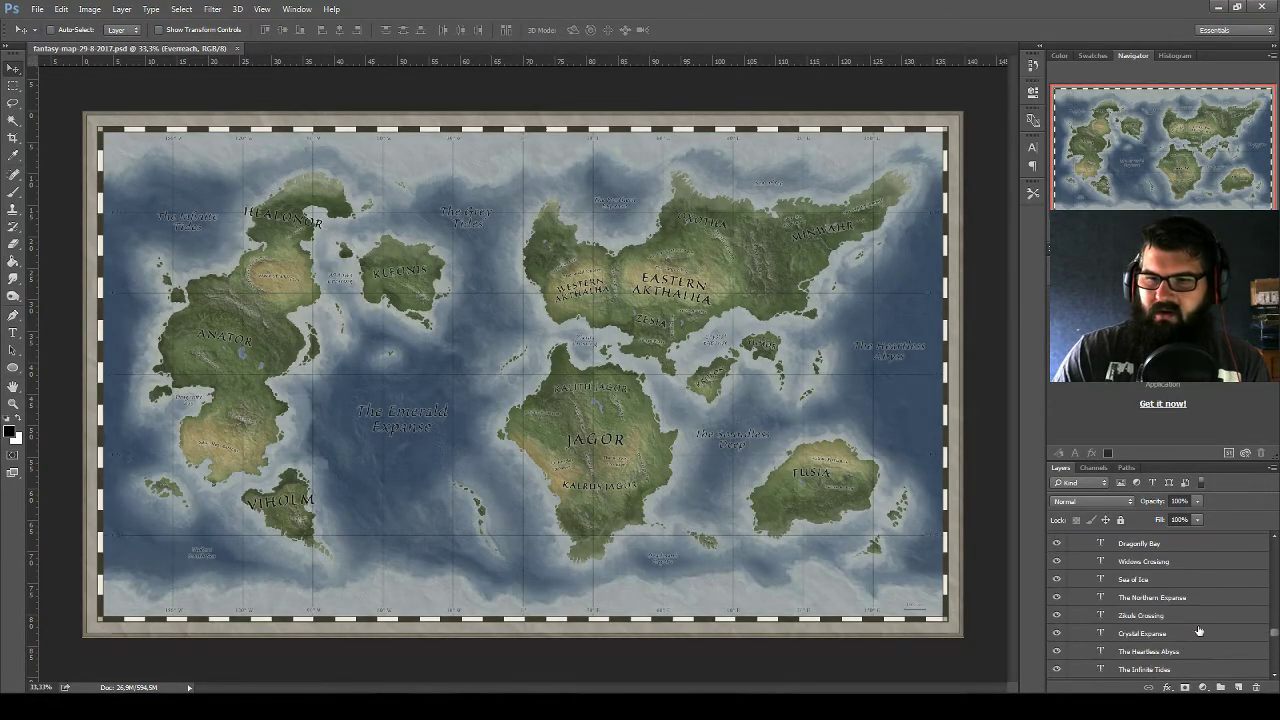
scroll(1198, 625, "down", 2)
scroll(1190, 628, "down", 2)
scroll(1157, 617, "down", 1)
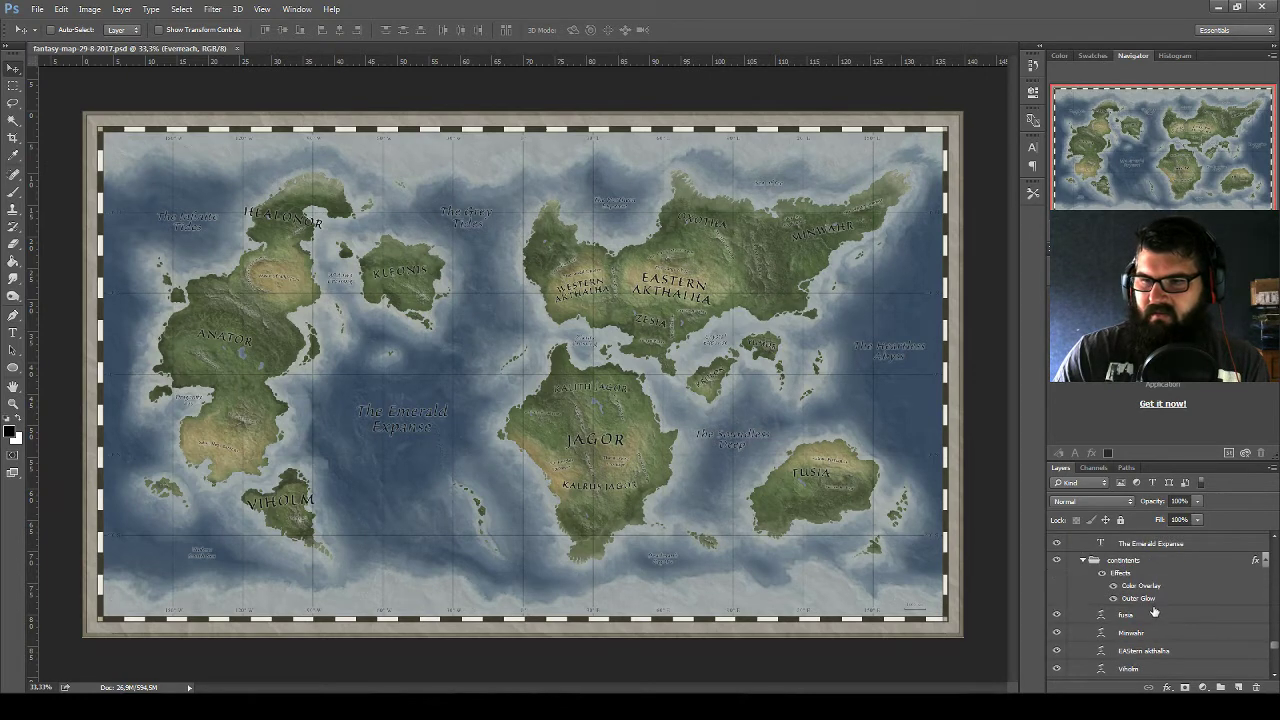
left_click(1137, 617)
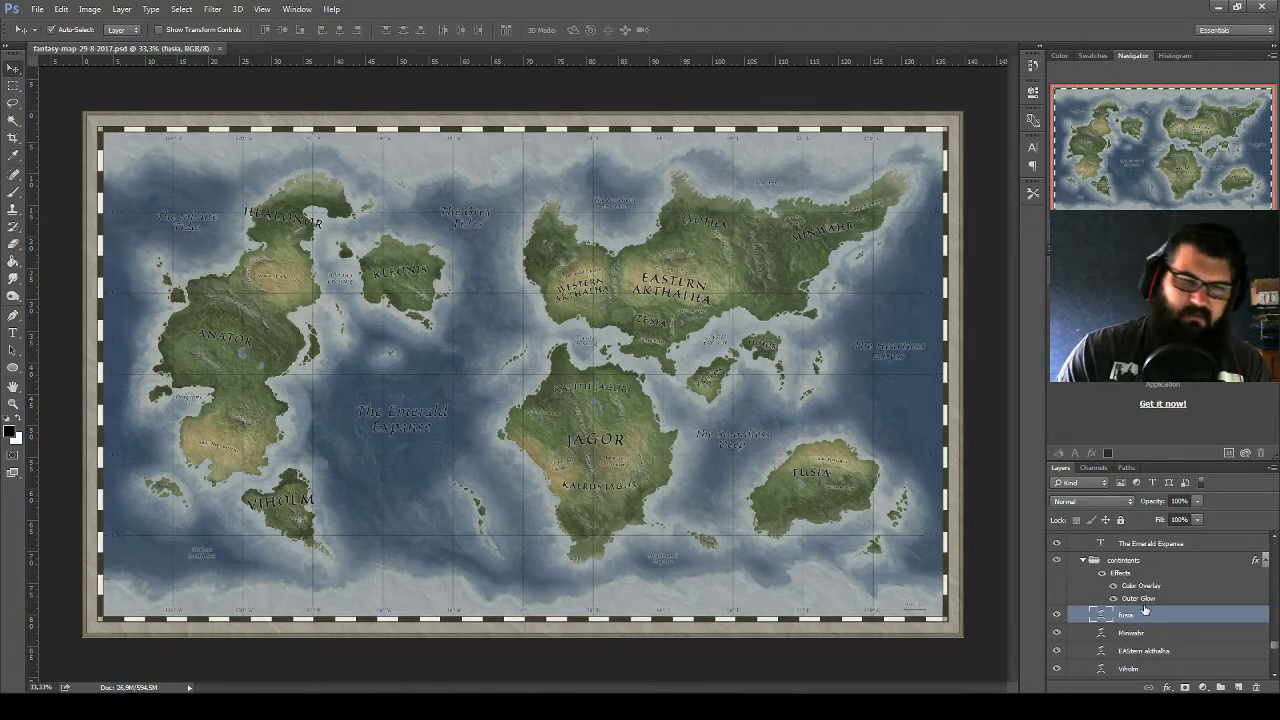
Duplicate the fusia layer with Ctrl+J and drag the copy to the map's top edge
key("ctrl+j")
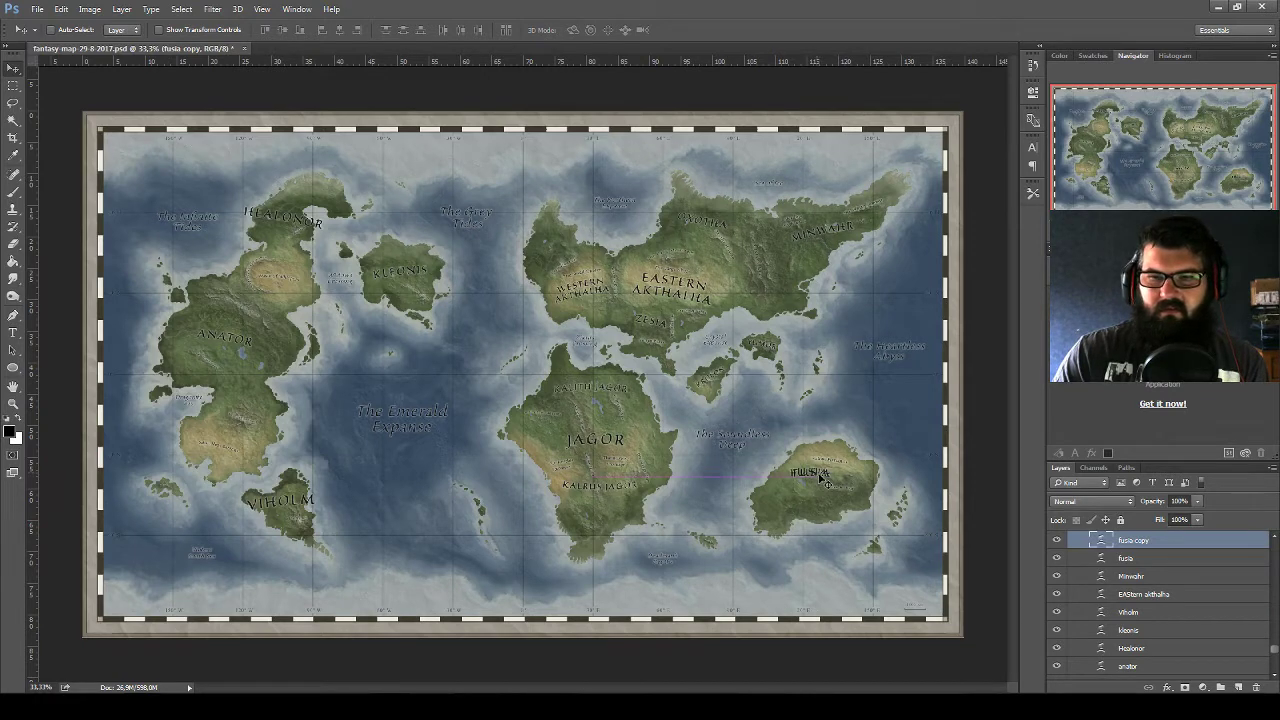
left_click_drag(825, 482, 502, 150)
scroll(502, 150, "up", 2)
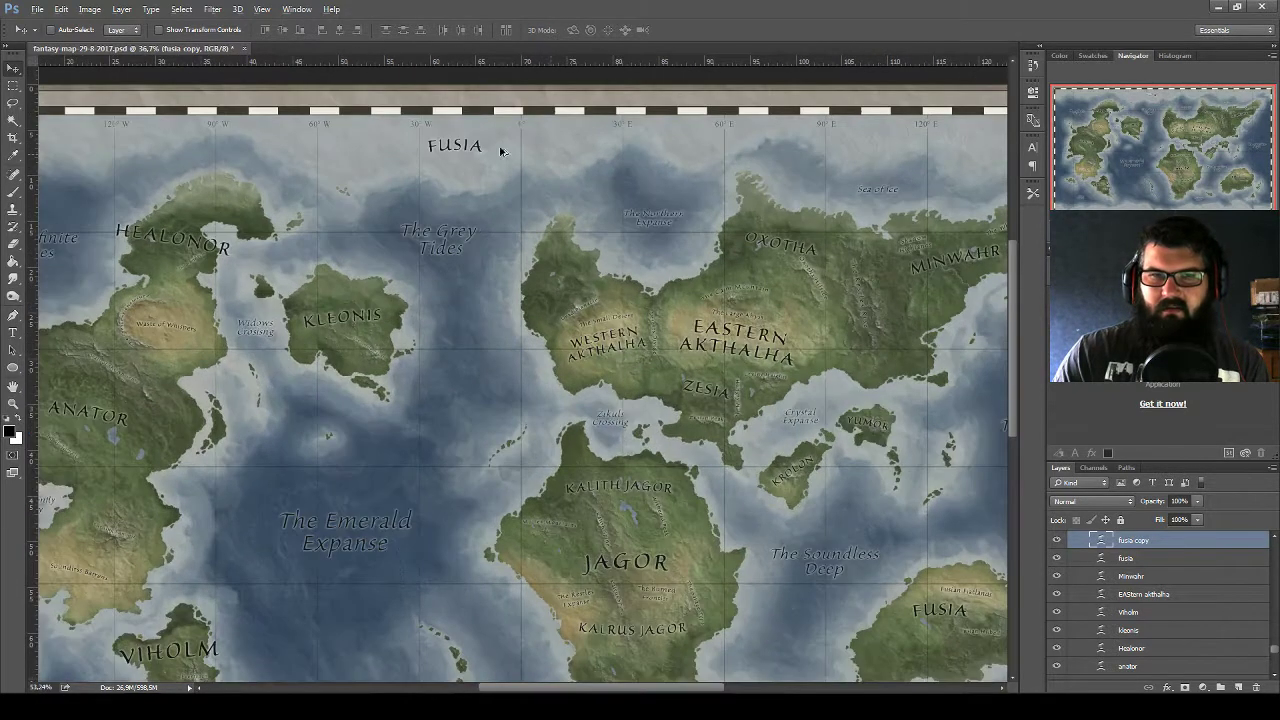
scroll(520, 194, "up", 3)
scroll(623, 309, "up", 2)
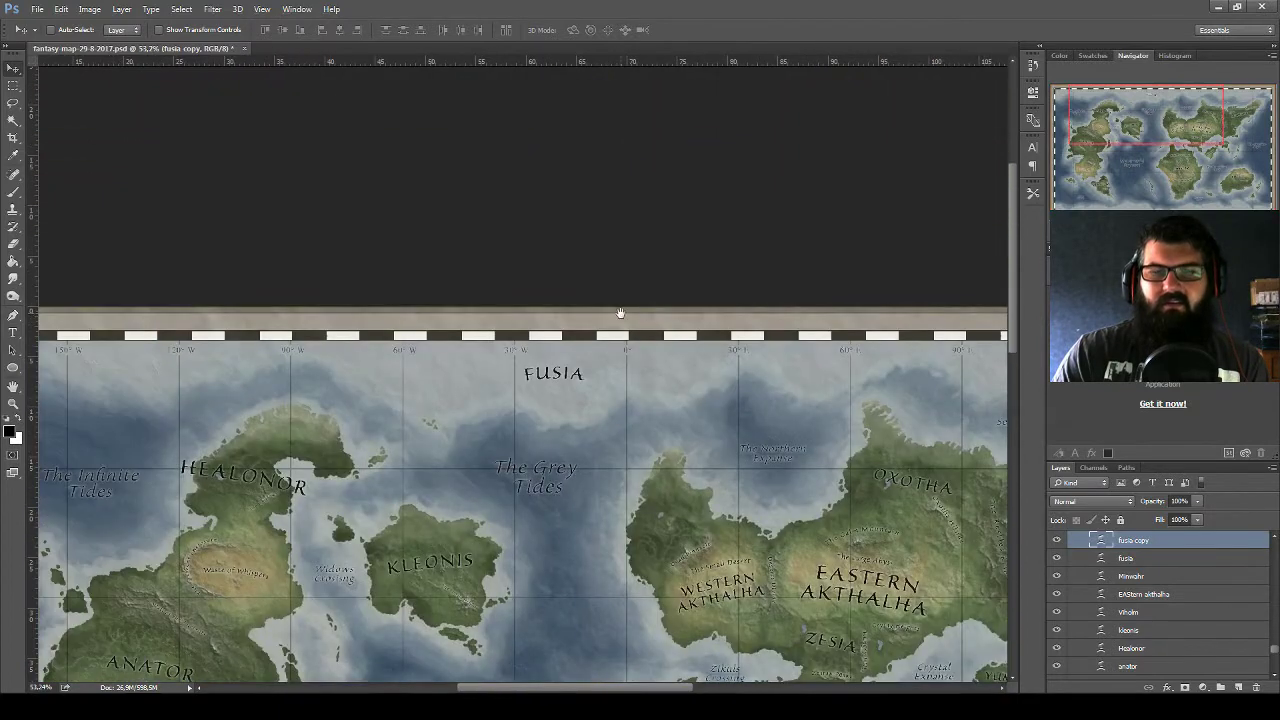
scroll(597, 399, "up", 5)
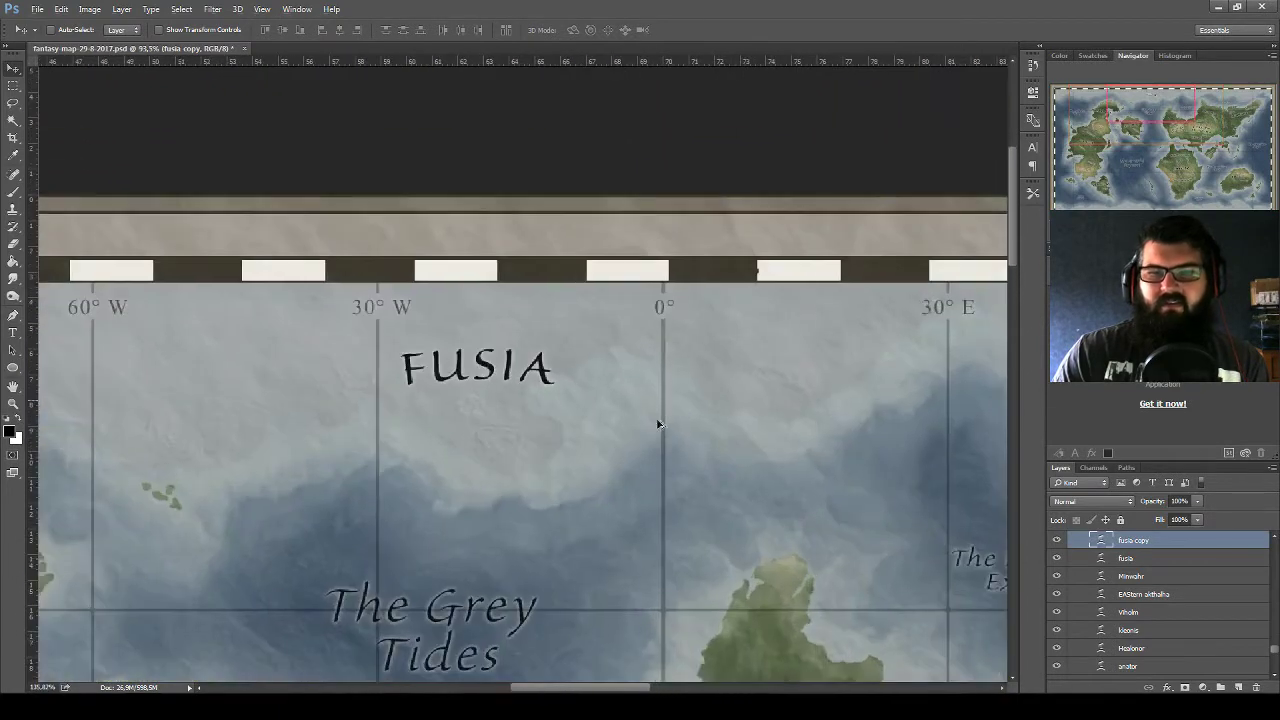
Change the copied label's text to THE LONG DREAM
double_click(1101, 539)
type("THE")
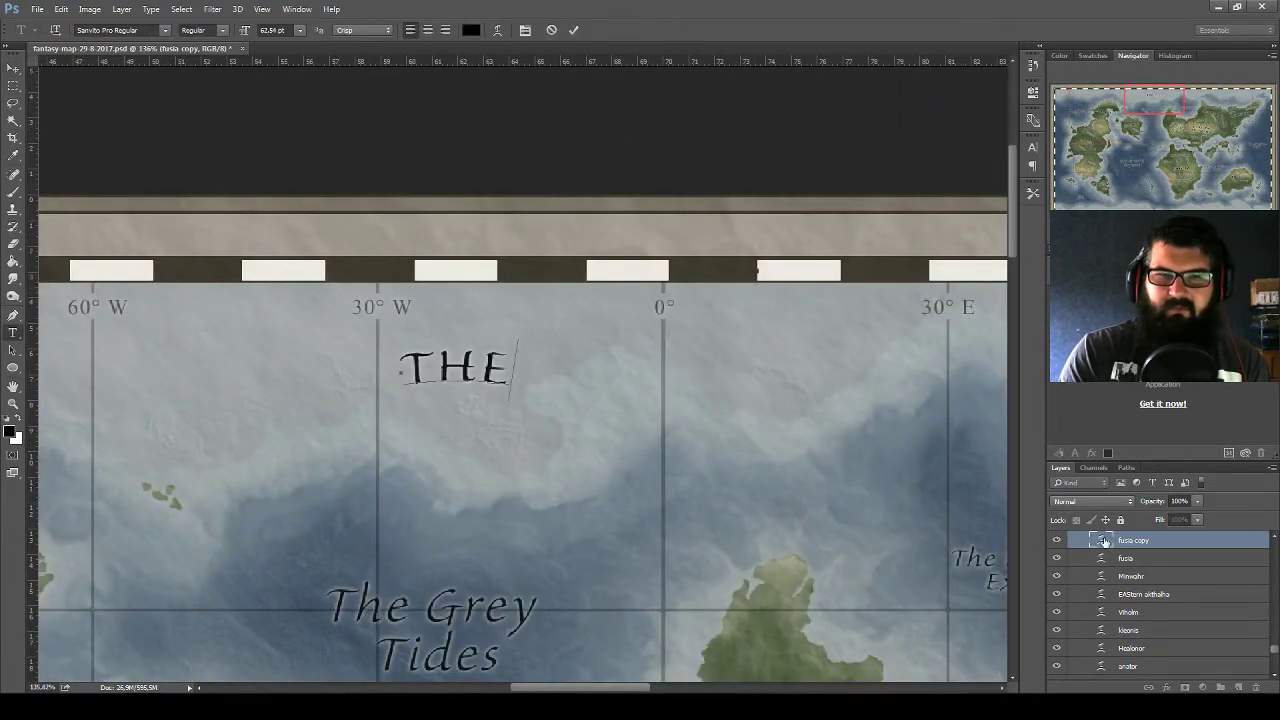
type(" LONG D")
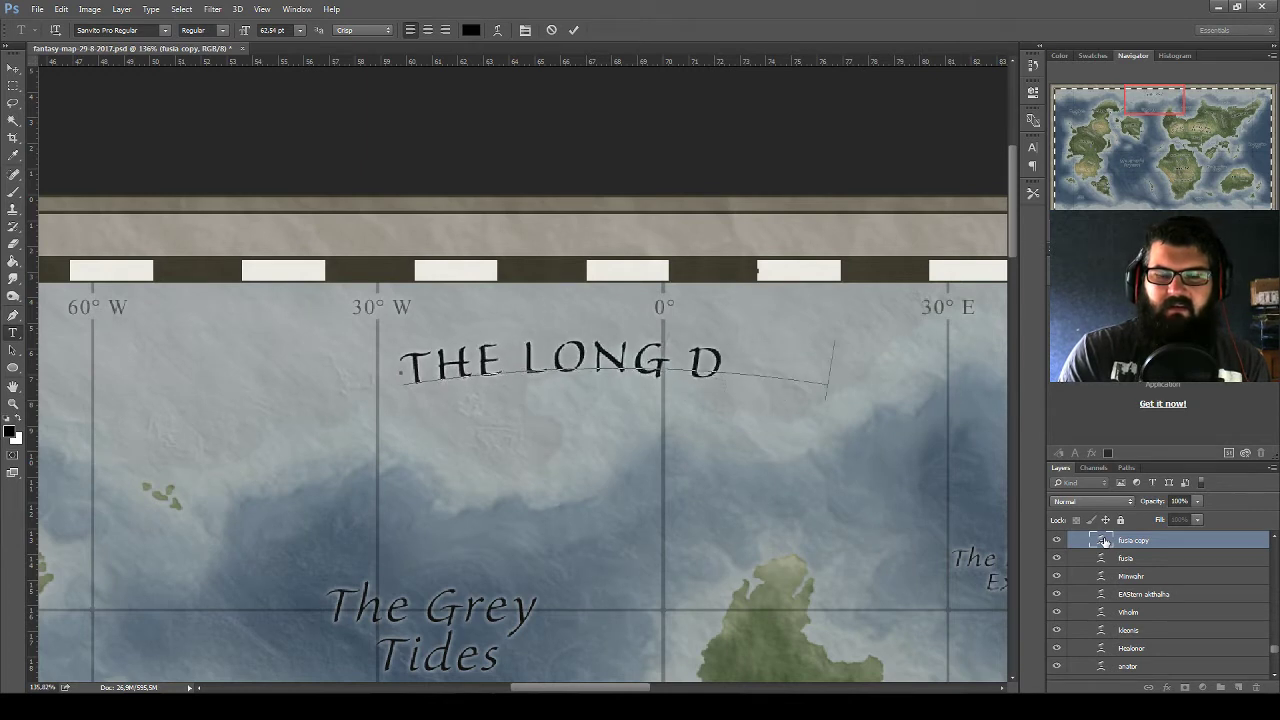
type("REAM")
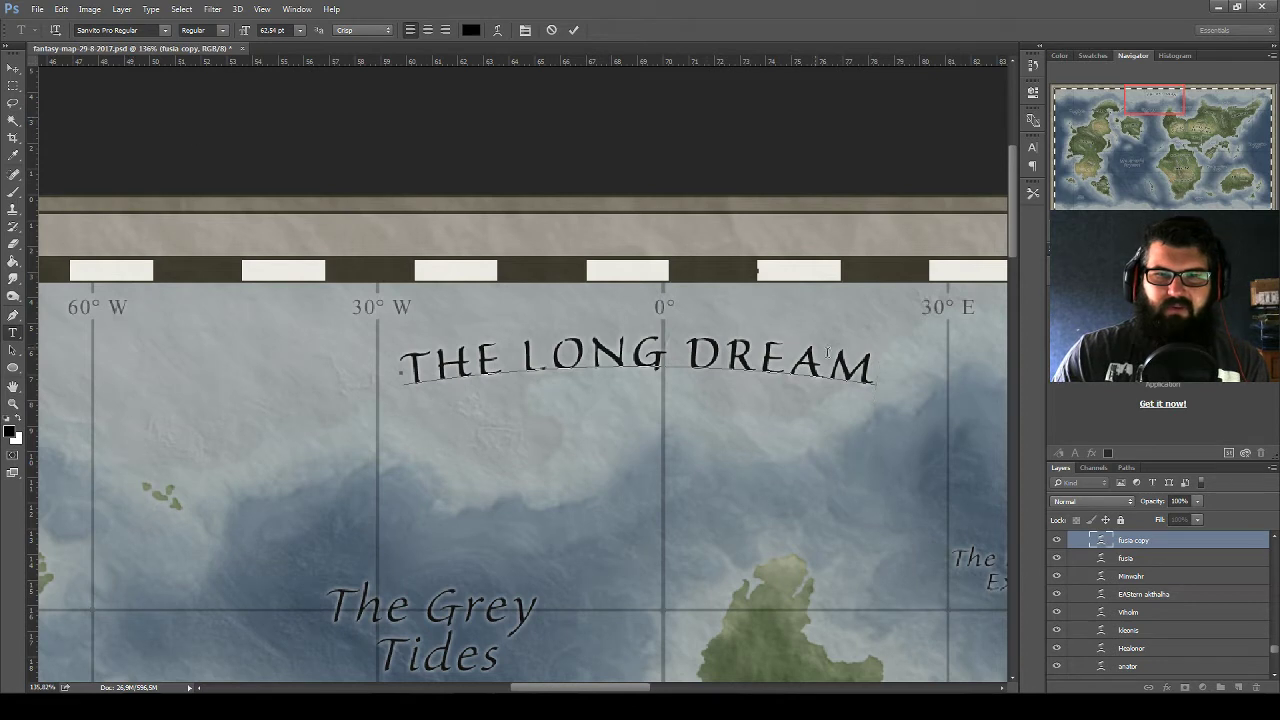
left_click(13, 67)
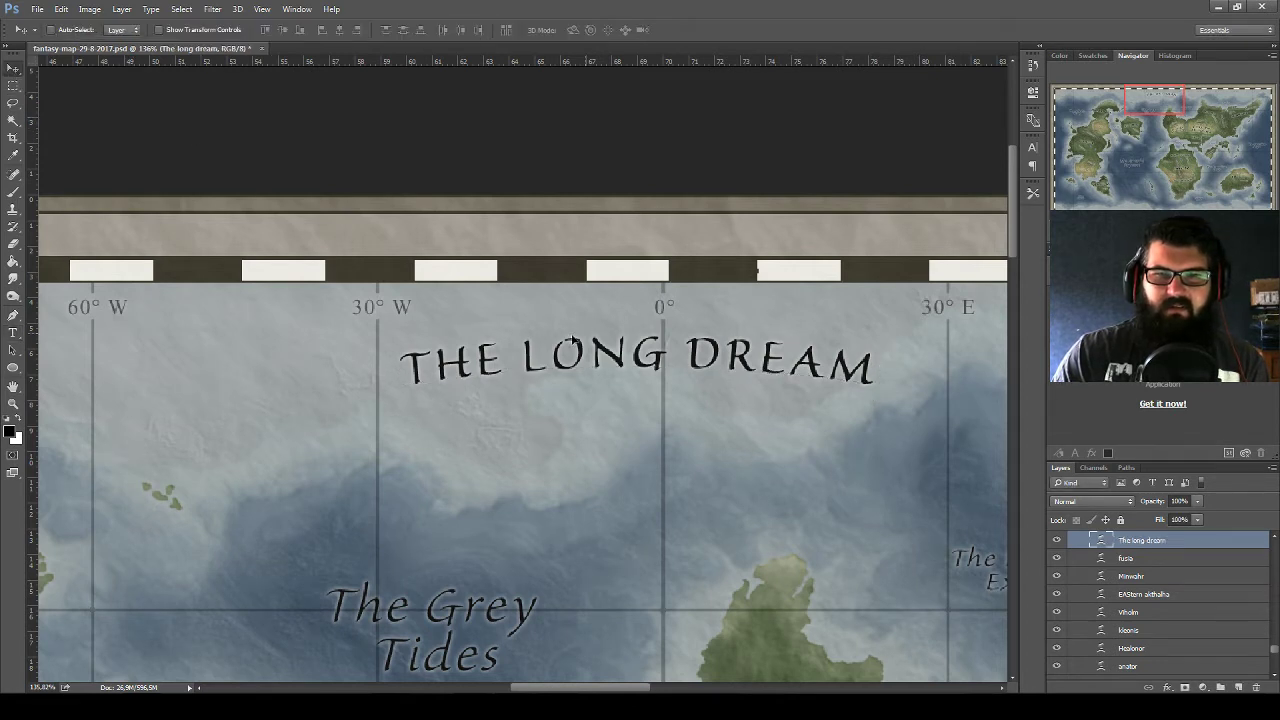
Move THE LONG DREAM along the top border so it sits above The Grey Tides
left_click_drag(571, 343, 393, 320)
scroll(495, 340, "down", 2)
scroll(497, 345, "down", 3)
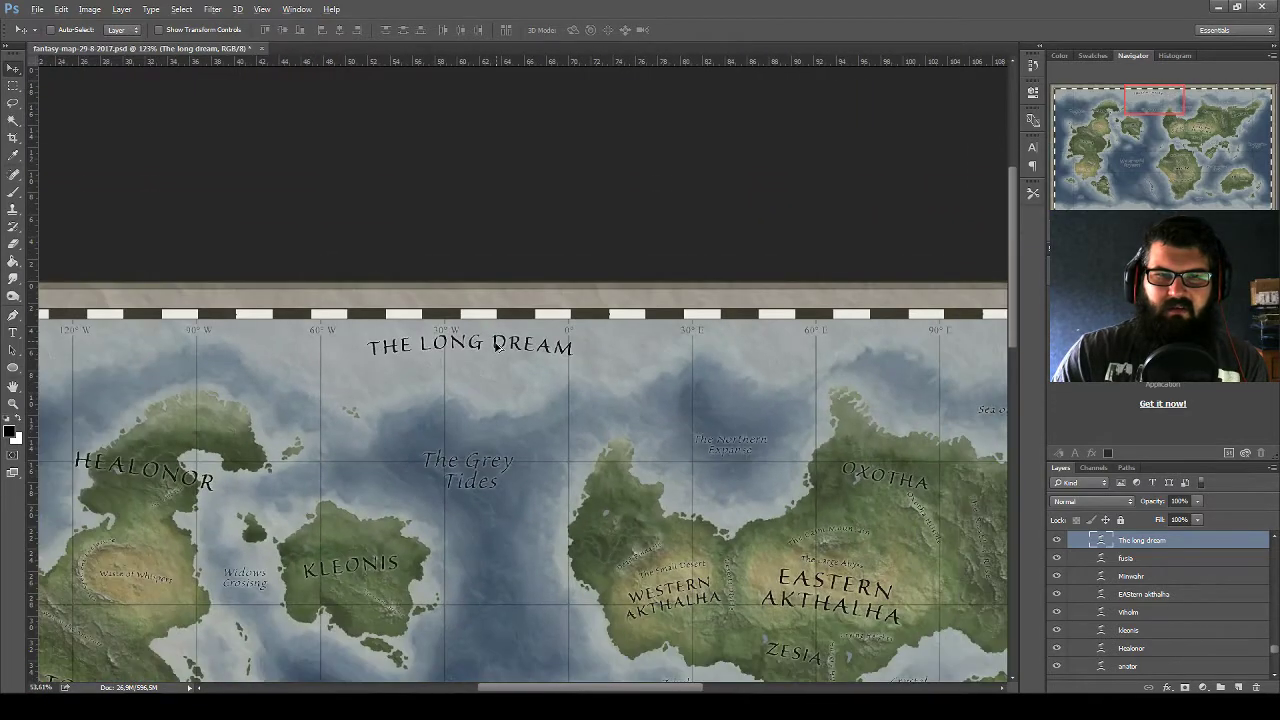
scroll(497, 345, "down", 2)
scroll(500, 350, "down", 2)
scroll(500, 350, "down", 3)
scroll(490, 283, "up", 2)
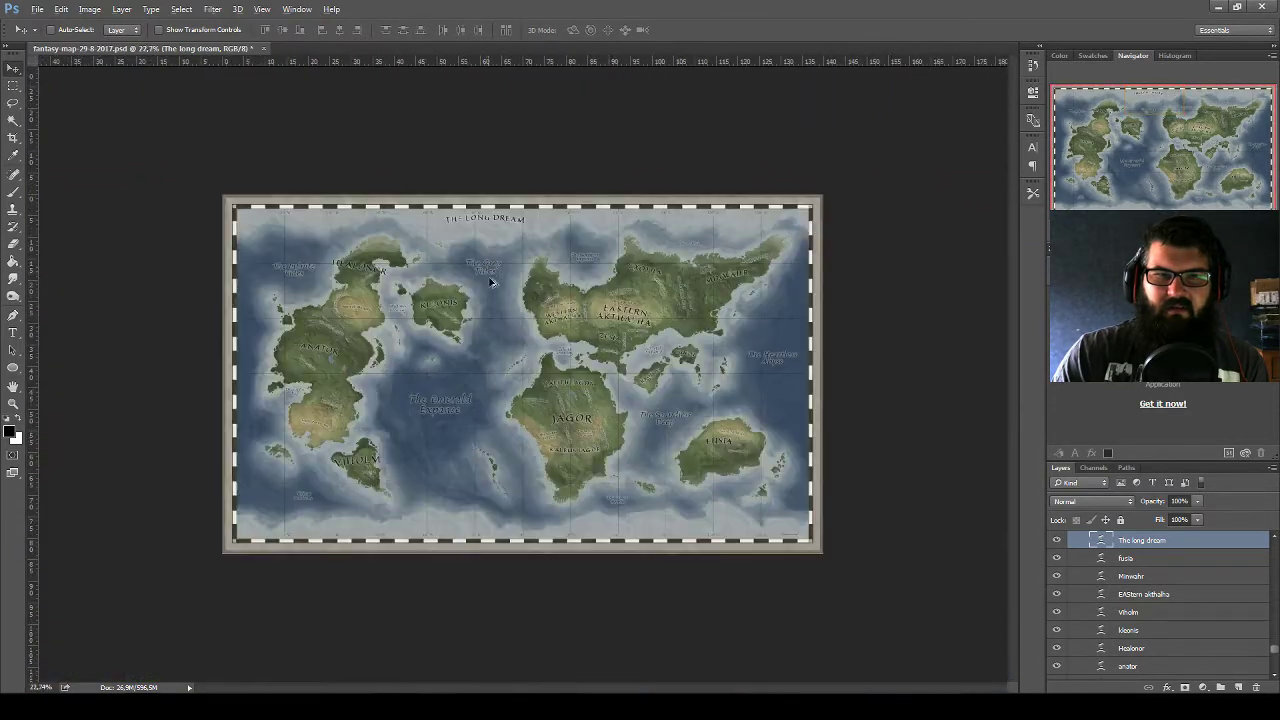
scroll(490, 283, "up", 2)
scroll(480, 200, "up", 2)
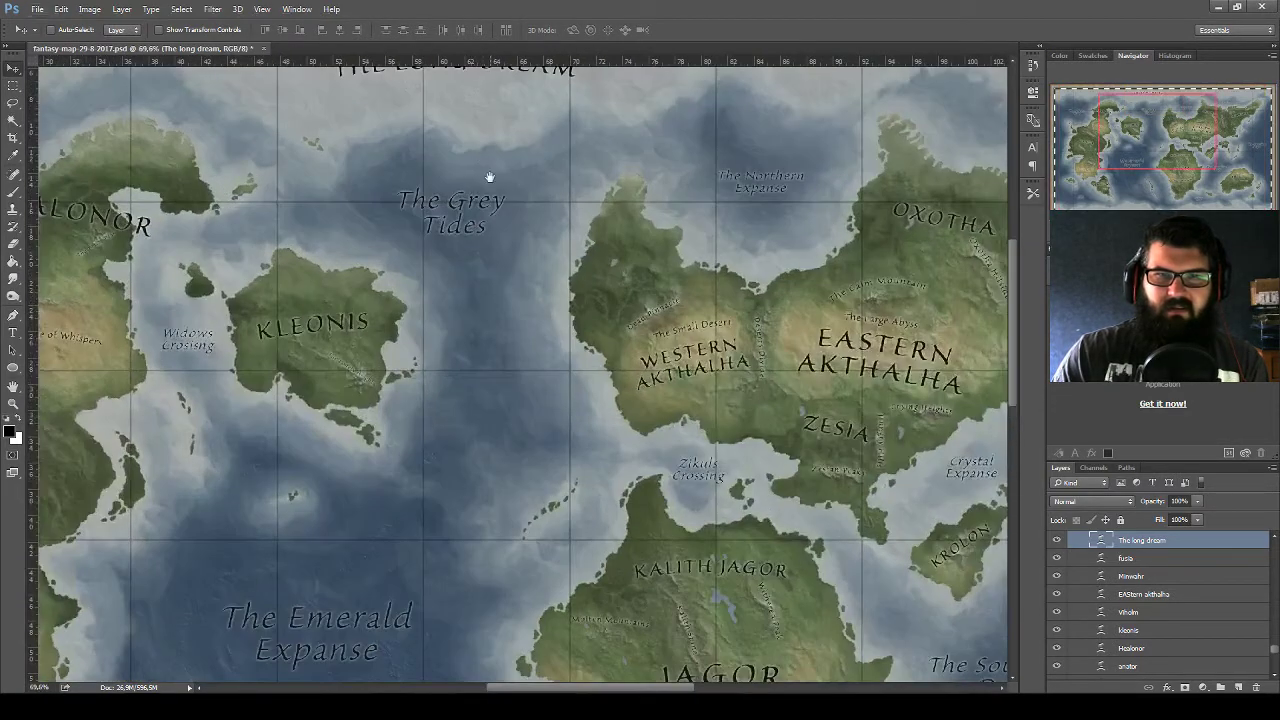
left_click_drag(490, 177, 531, 256)
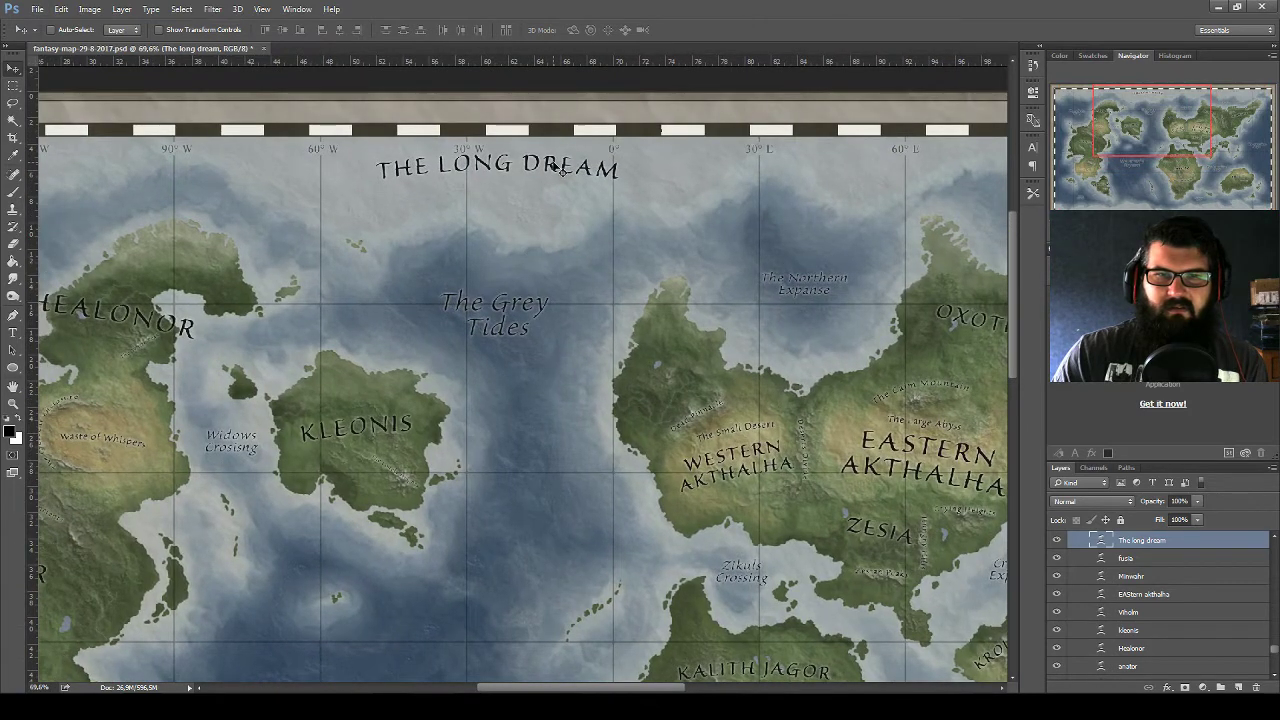
mouse_move(560, 170)
left_mouse_down()
mouse_move(466, 160)
mouse_move(510, 172)
mouse_move(487, 174)
left_mouse_up()
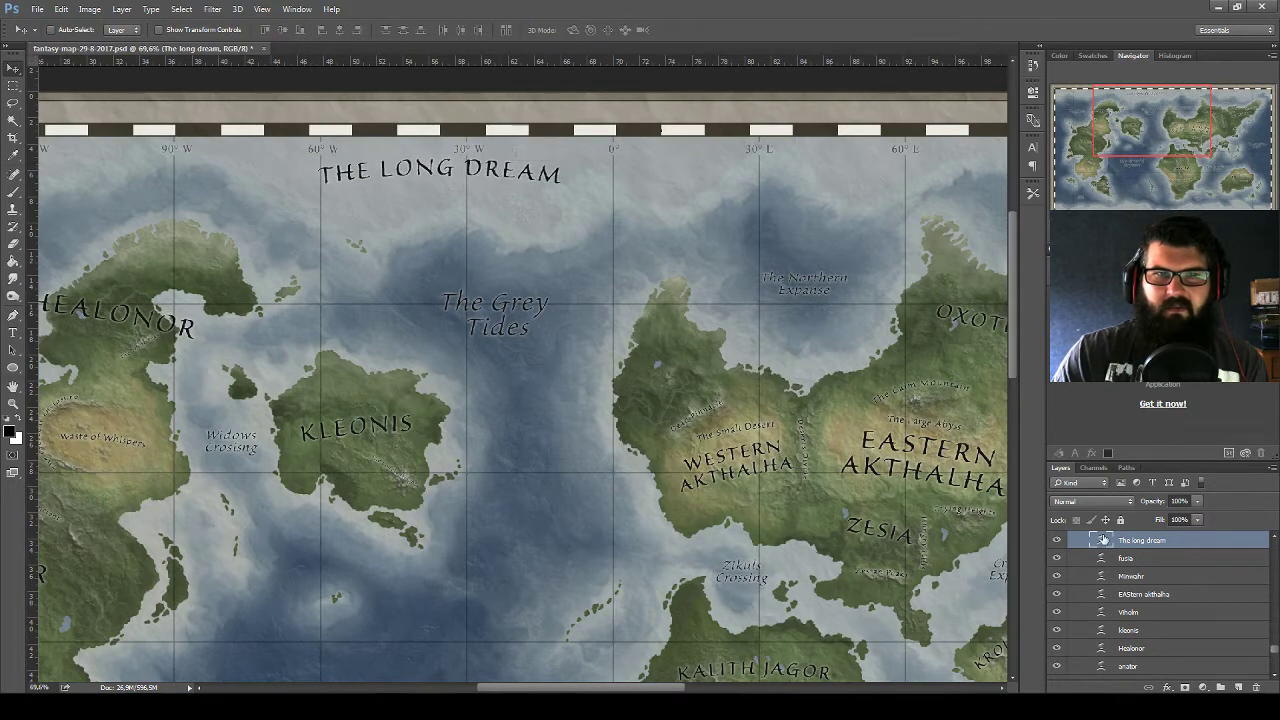
Straighten THE LONG DREAM by setting its Warp Text bend to 0
double_click(1103, 540)
left_click(498, 31)
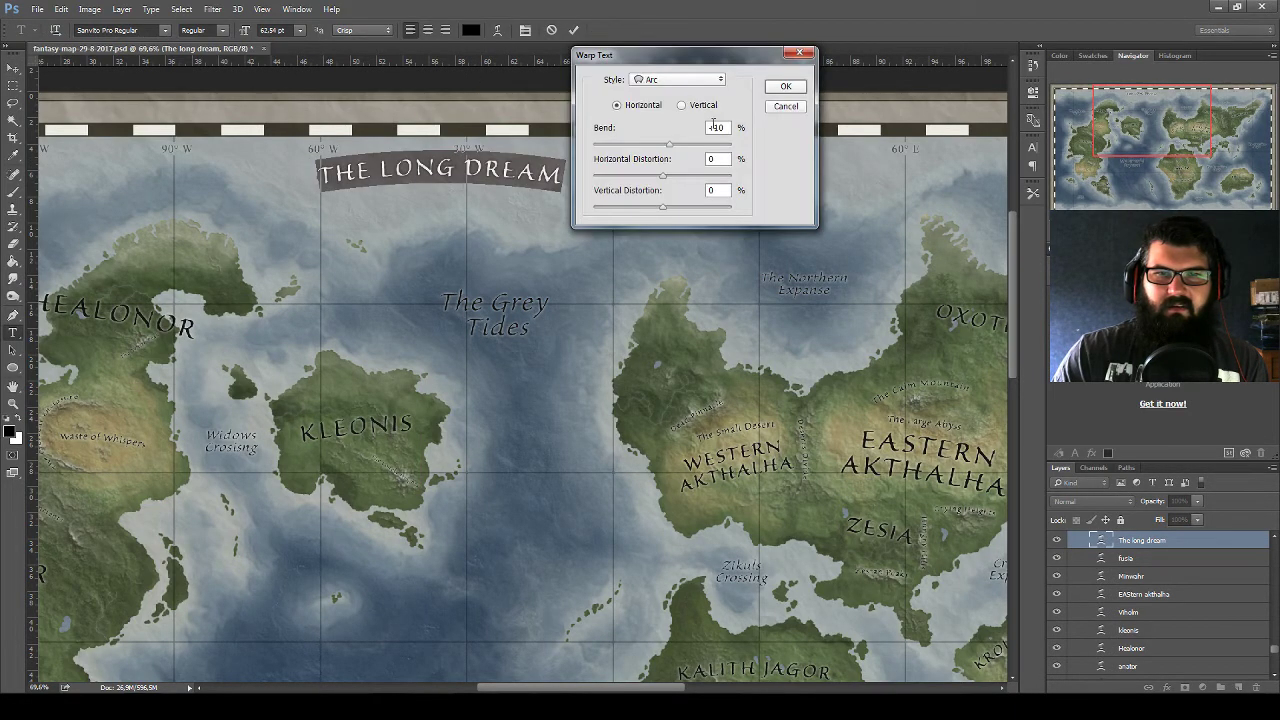
double_click(716, 127)
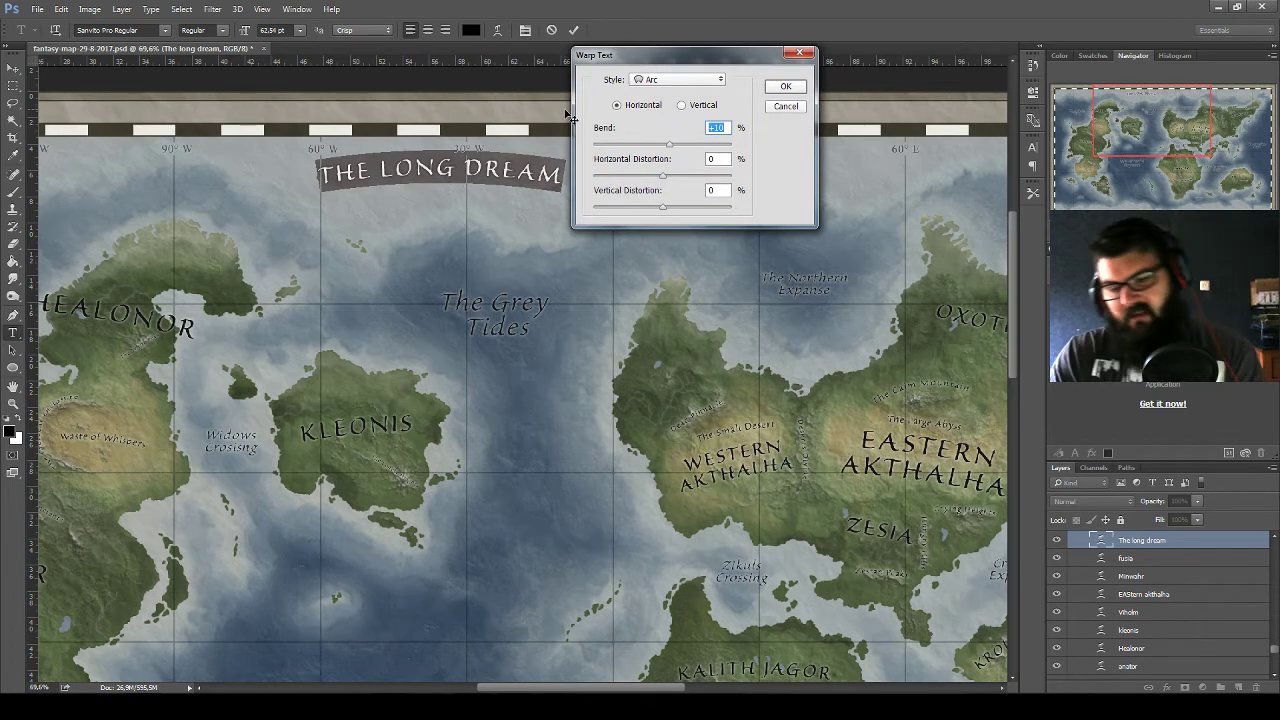
type("0")
left_click(786, 86)
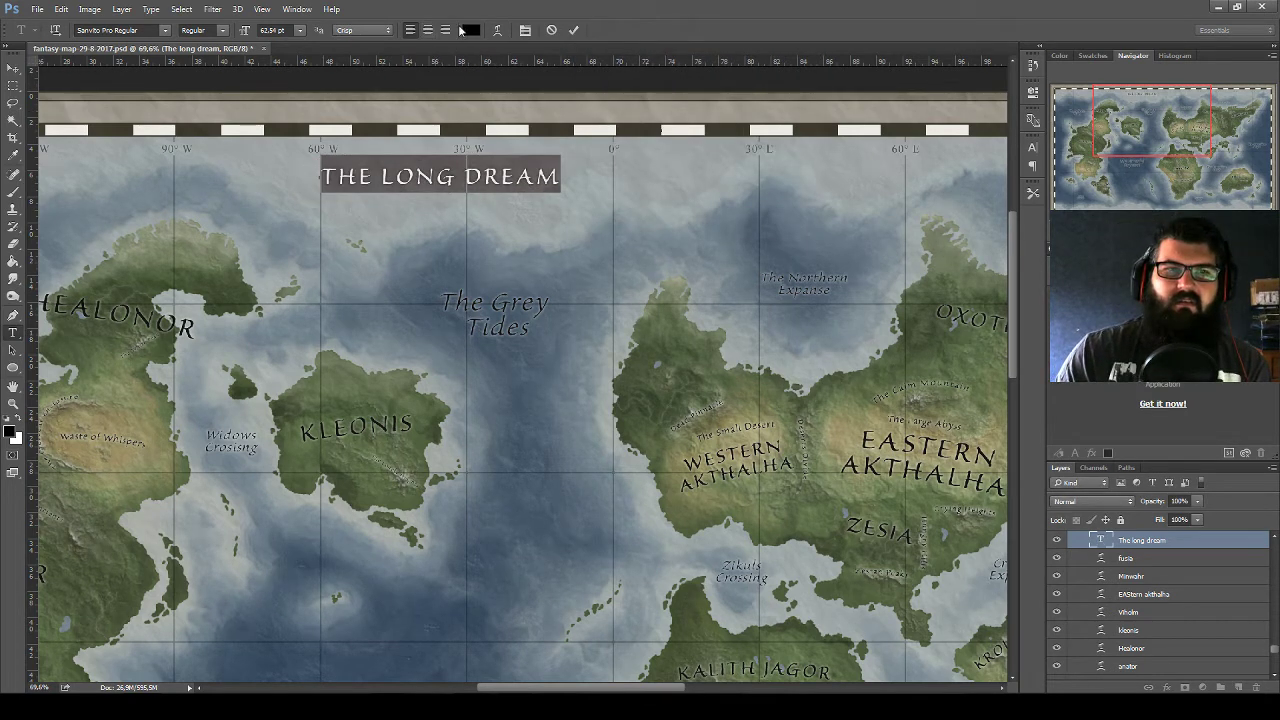
Widen the title's tracking to 200 and recentre it along the top border
left_click(525, 30)
left_click(1004, 190)
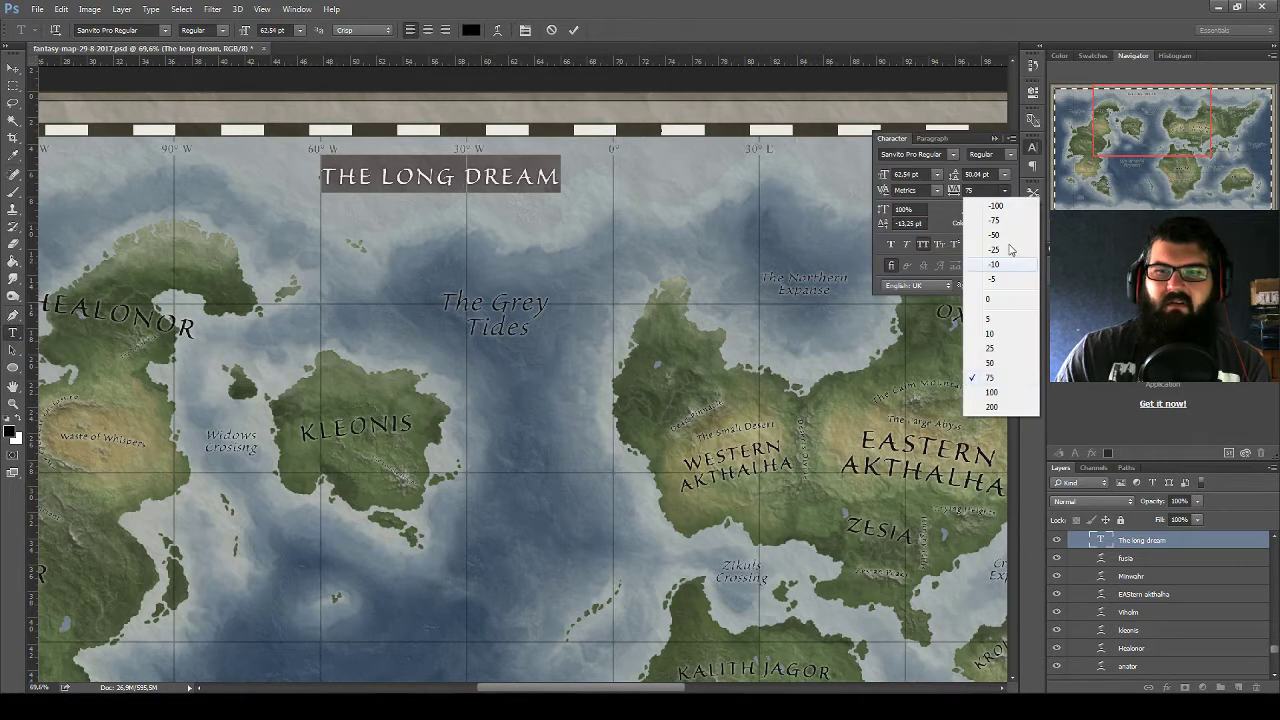
left_click(995, 406)
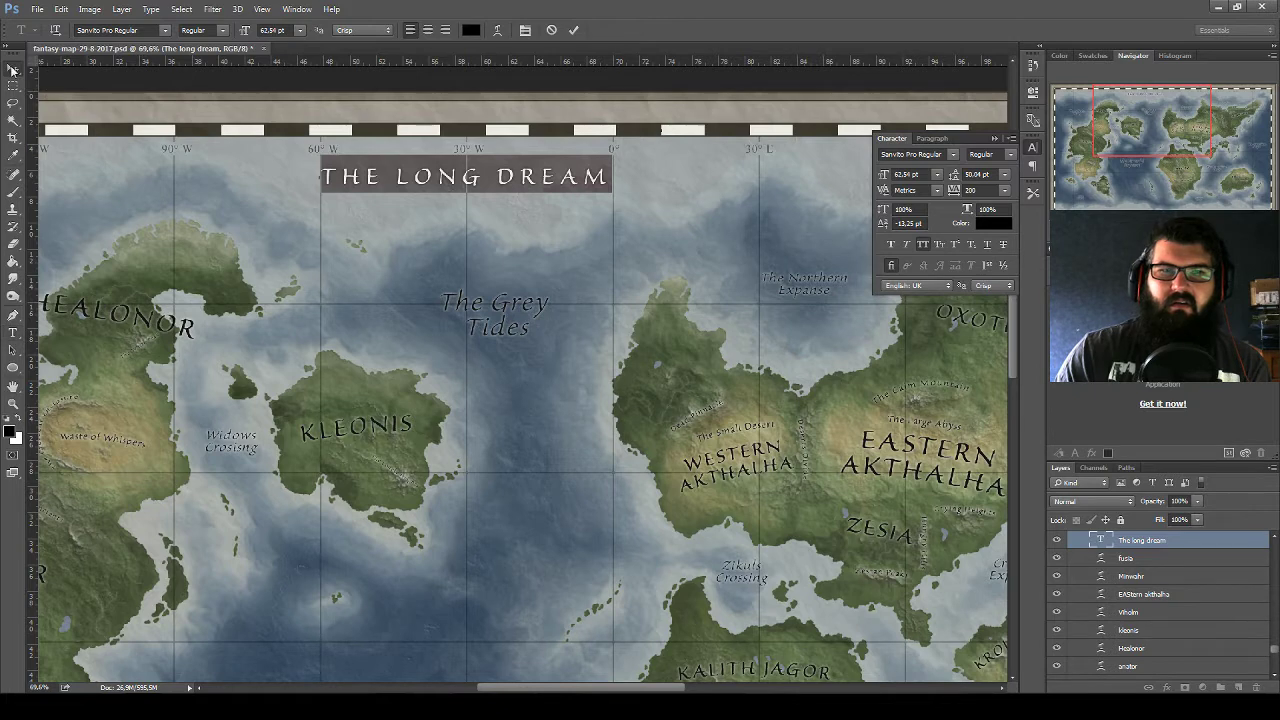
left_click(13, 68)
left_click_drag(506, 184, 523, 170)
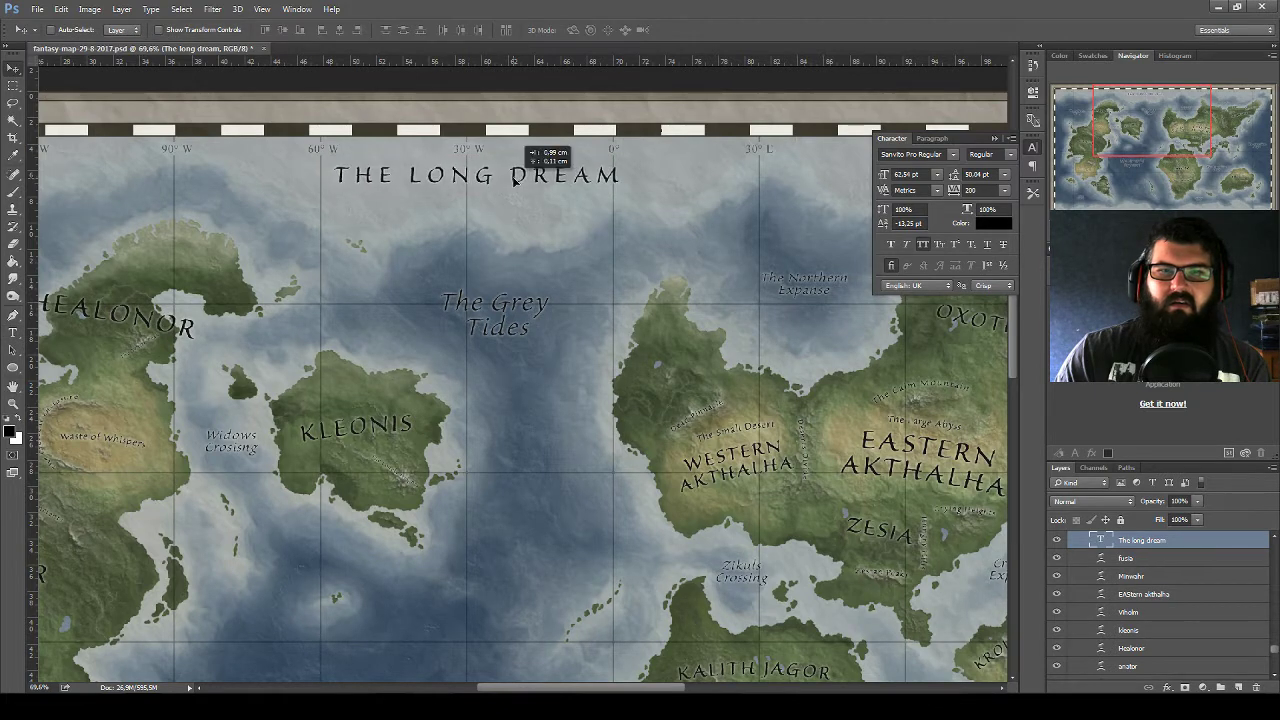
Move THE LONG DREAM to the bottom edge, just above the 60°E–120°E longitude labels
scroll(505, 192, "down", 2)
scroll(523, 203, "down", 3)
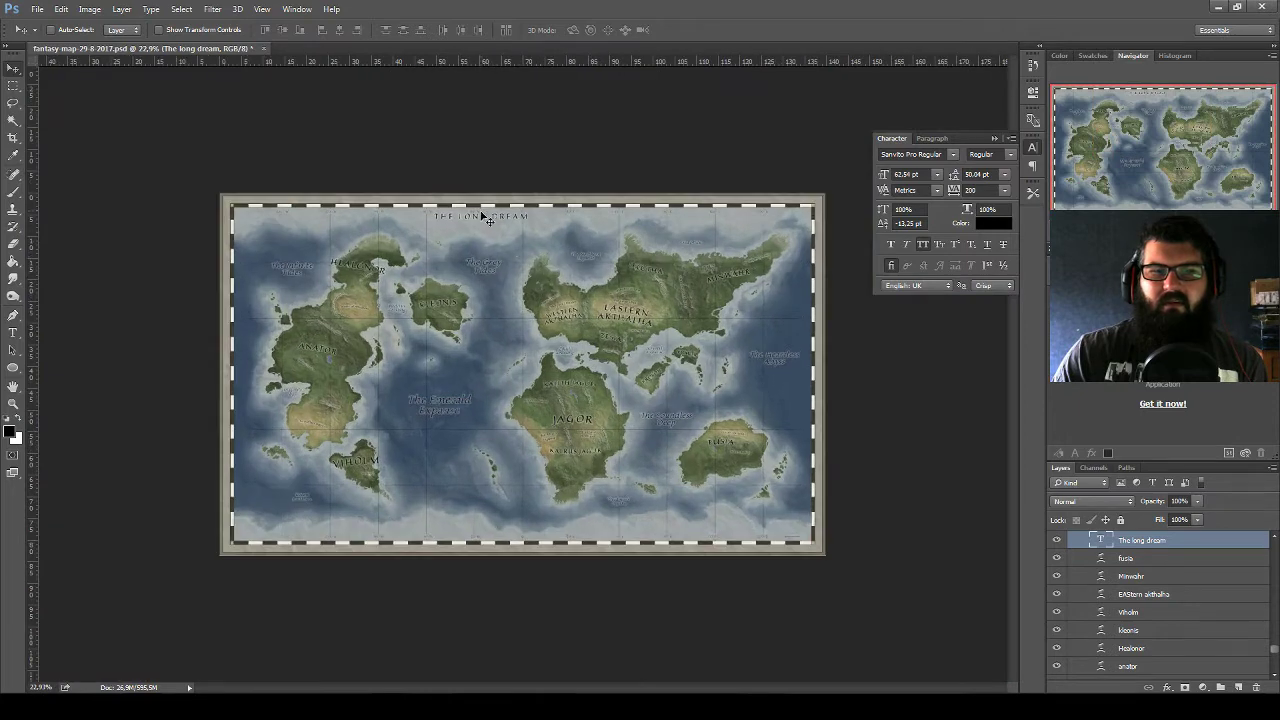
left_click_drag(487, 218, 668, 528)
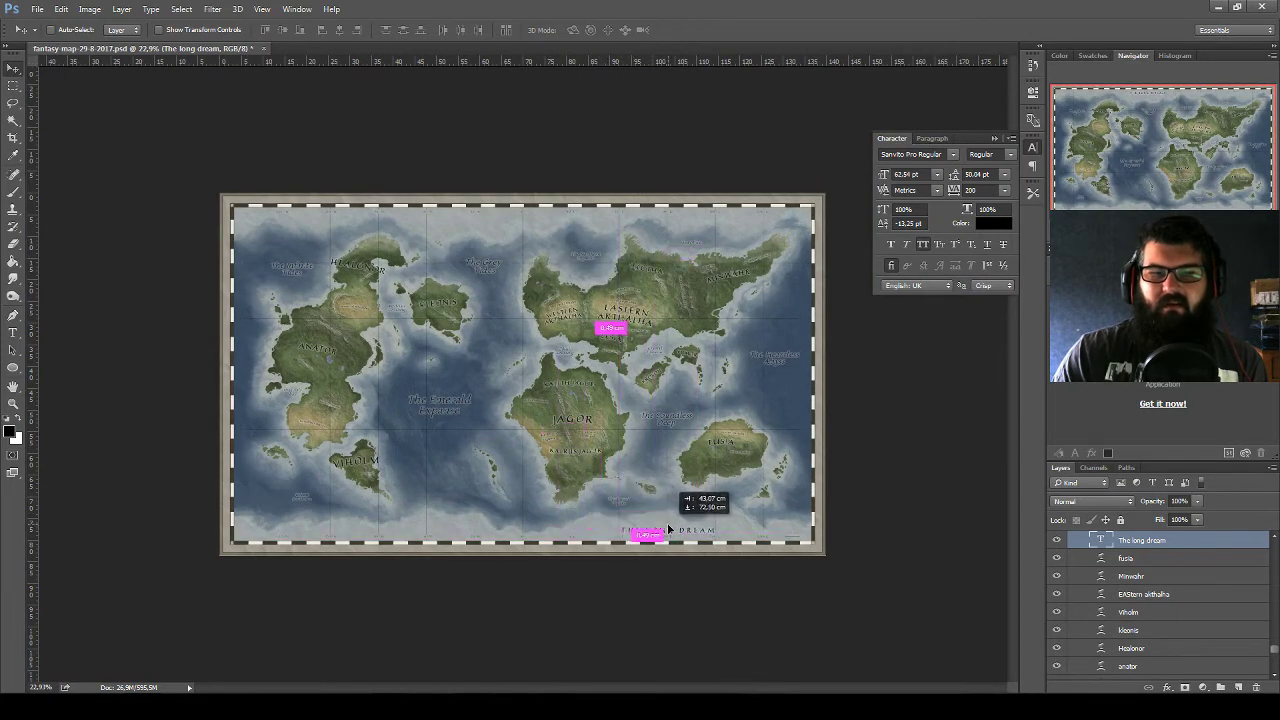
left_click_drag(669, 529, 669, 519)
scroll(755, 556, "up", 5)
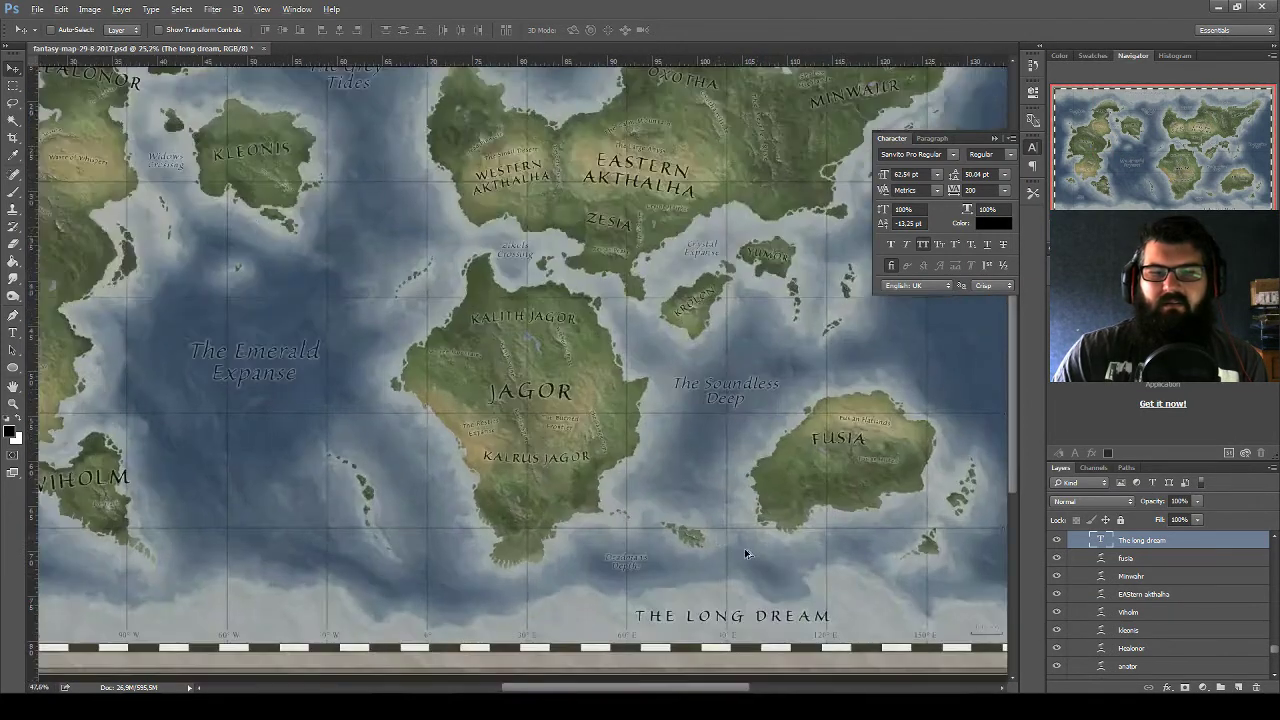
scroll(745, 553, "down", 2)
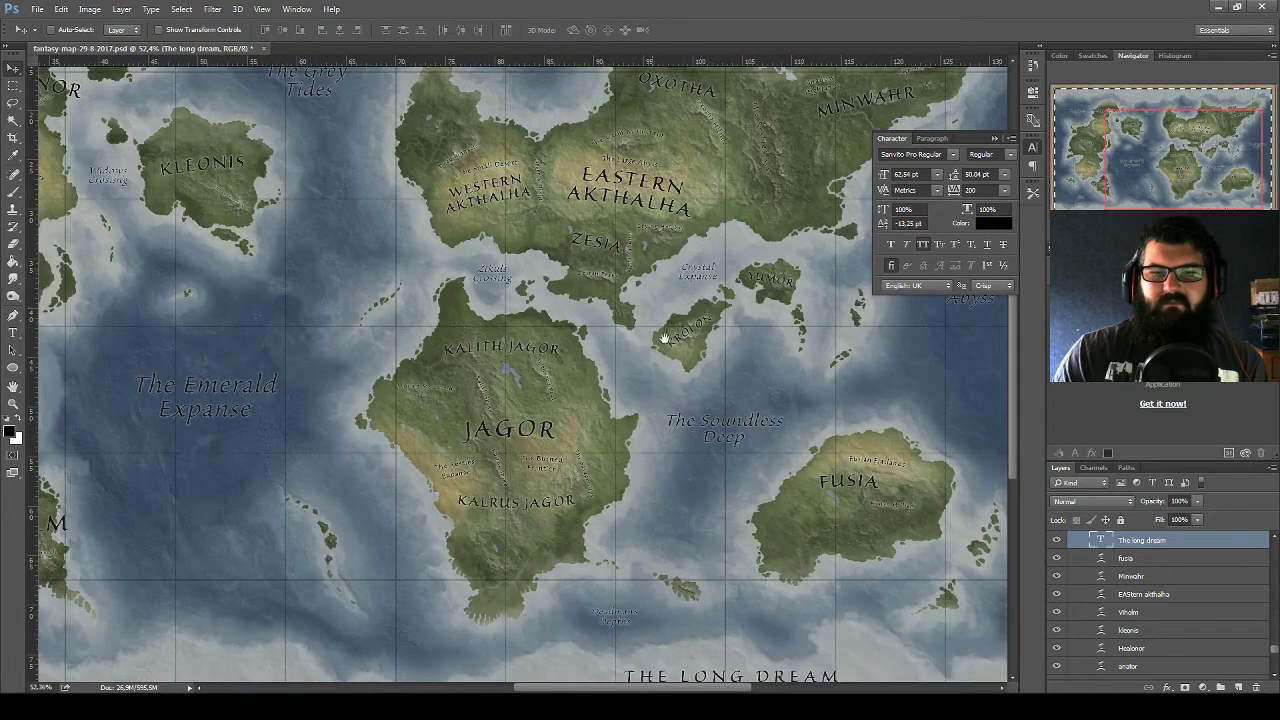
left_click_drag(651, 437, 660, 212)
scroll(758, 484, "up", 3)
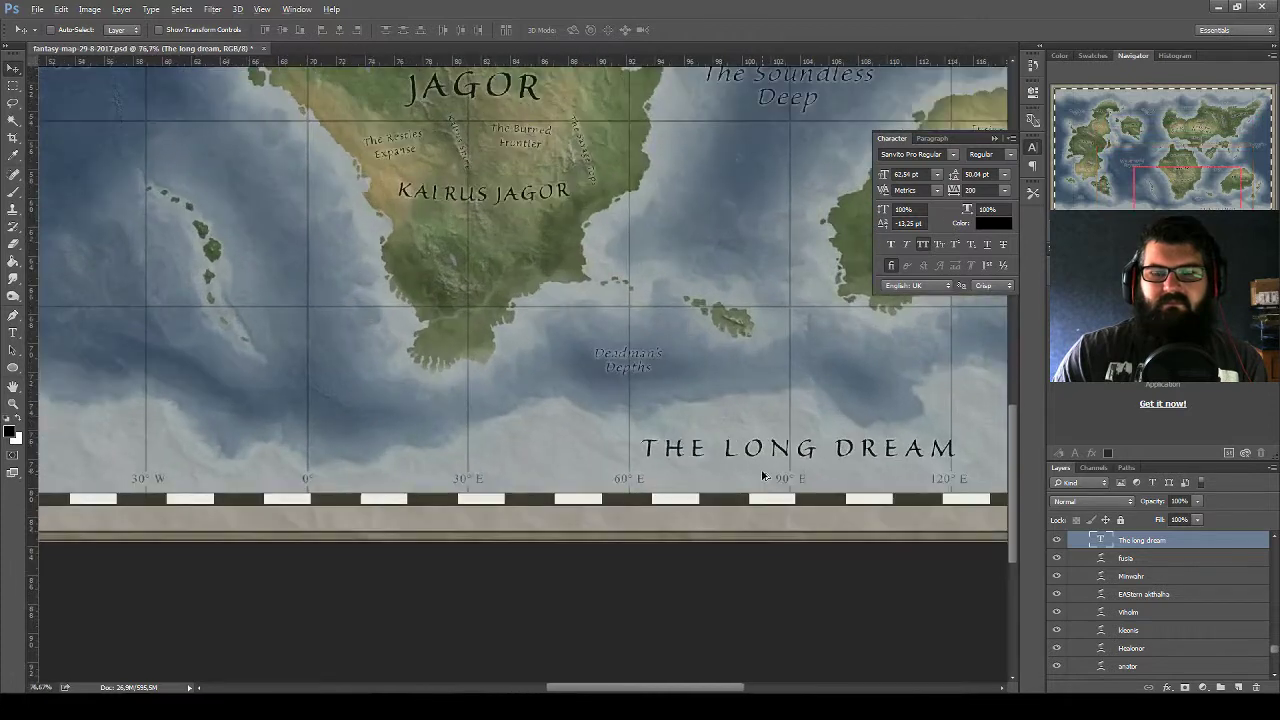
scroll(777, 449, "down", 1)
scroll(740, 410, "right", 1)
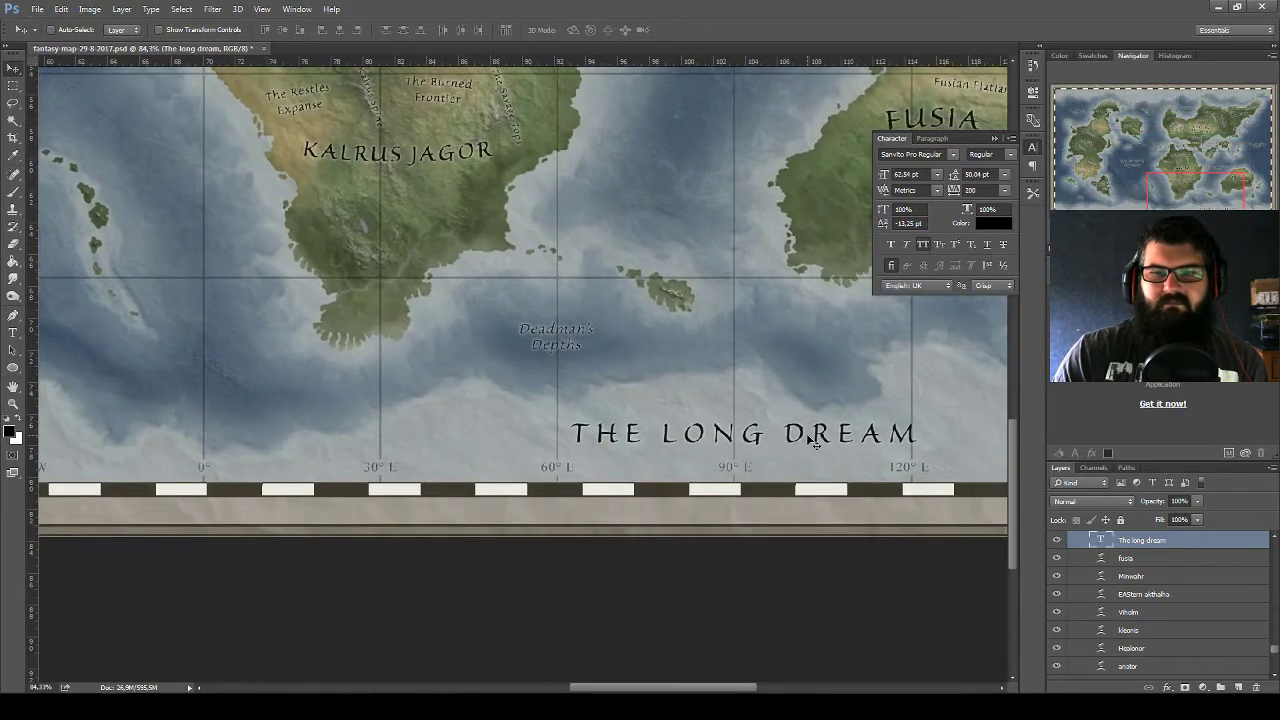
left_click_drag(807, 437, 803, 432)
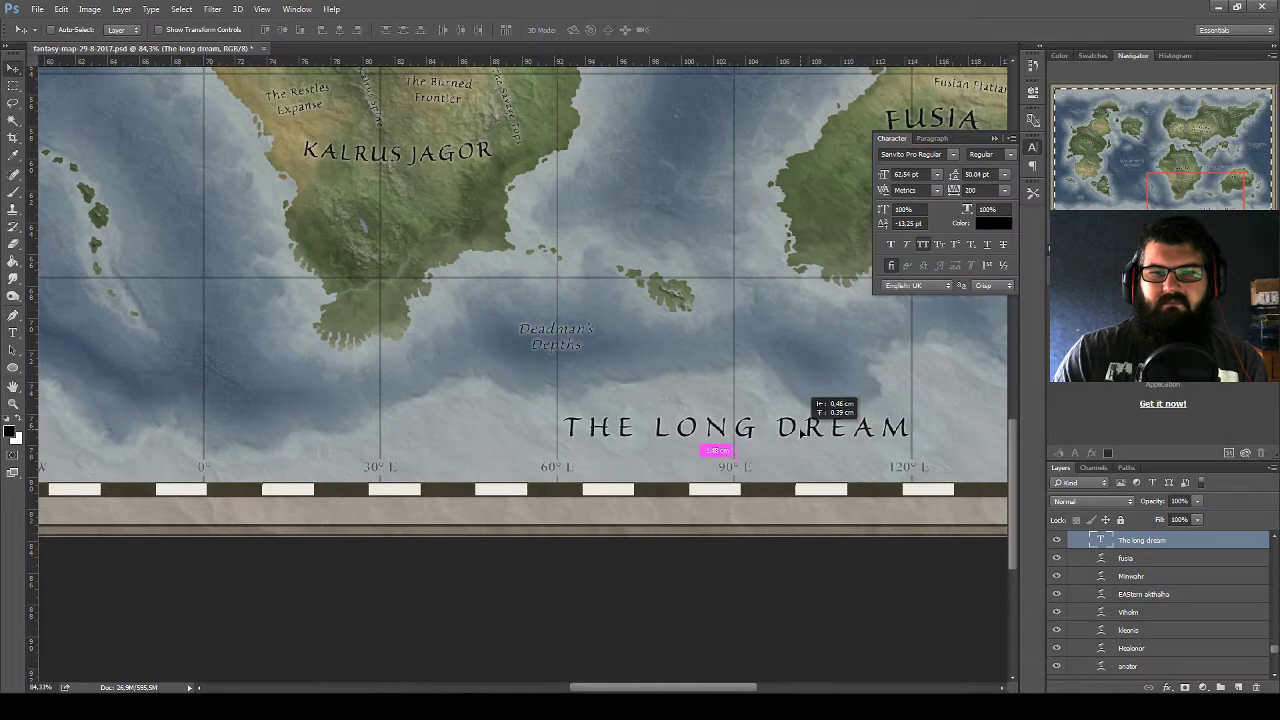
Scale THE LONG DREAM down with two Free Transform passes, starting at about 87%
left_click_drag(803, 432, 801, 431)
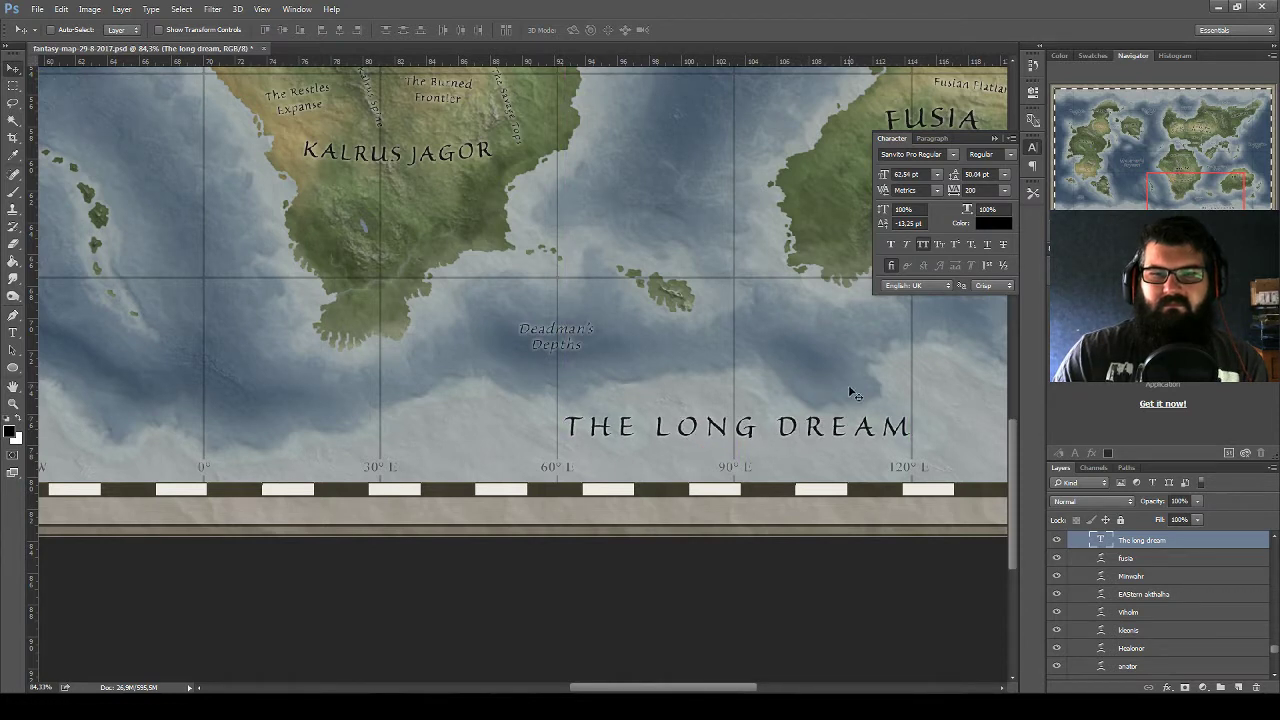
key("ctrl+t")
left_click_drag(918, 407, 880, 423)
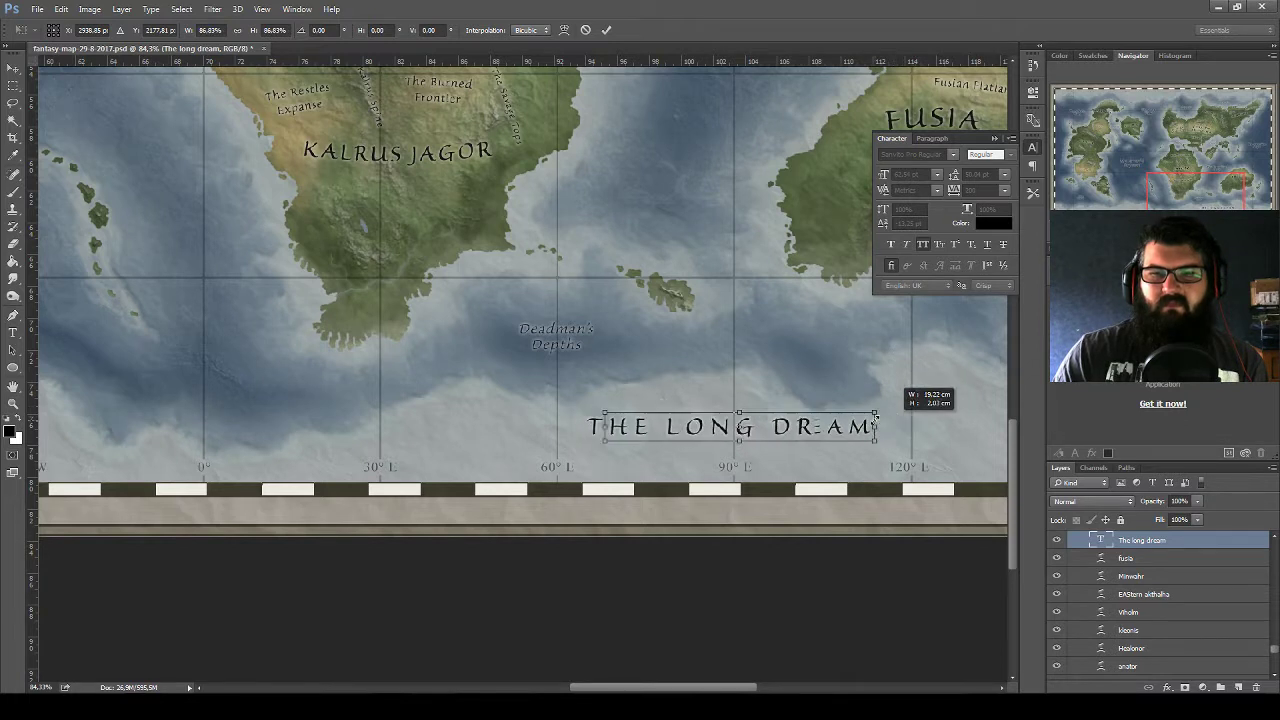
left_click_drag(880, 423, 854, 431)
key("Return")
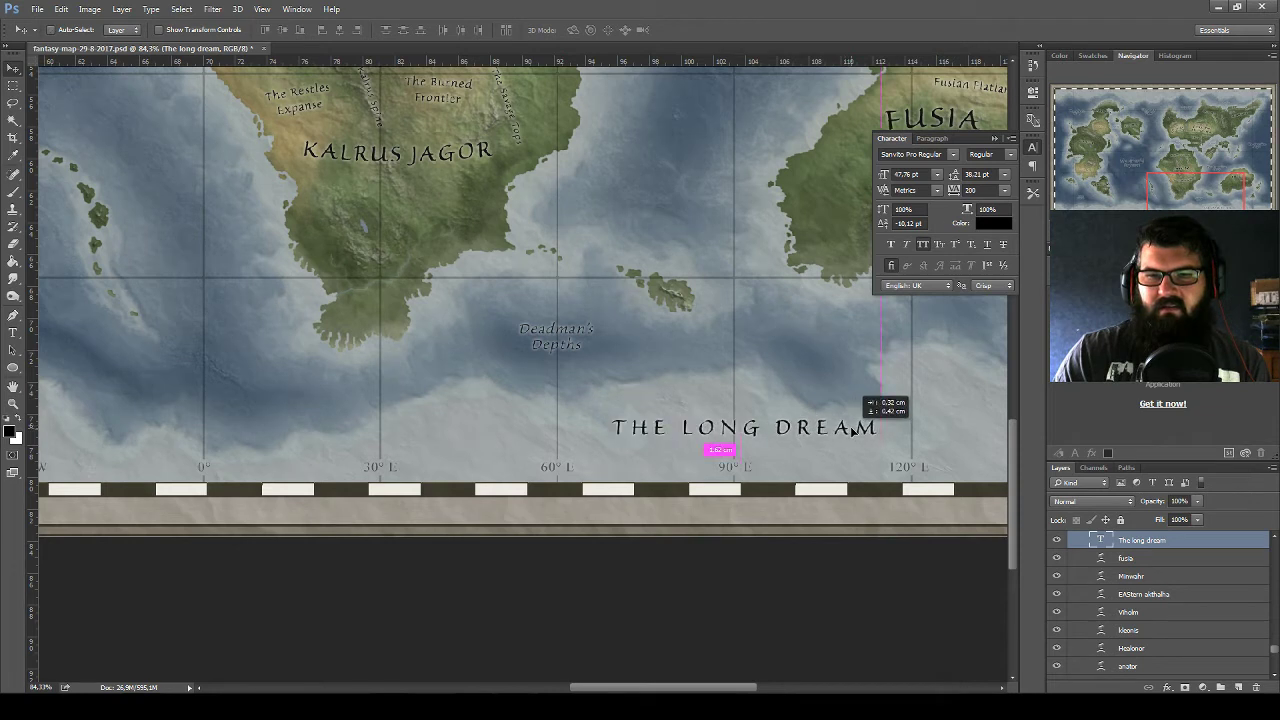
key("ctrl+t")
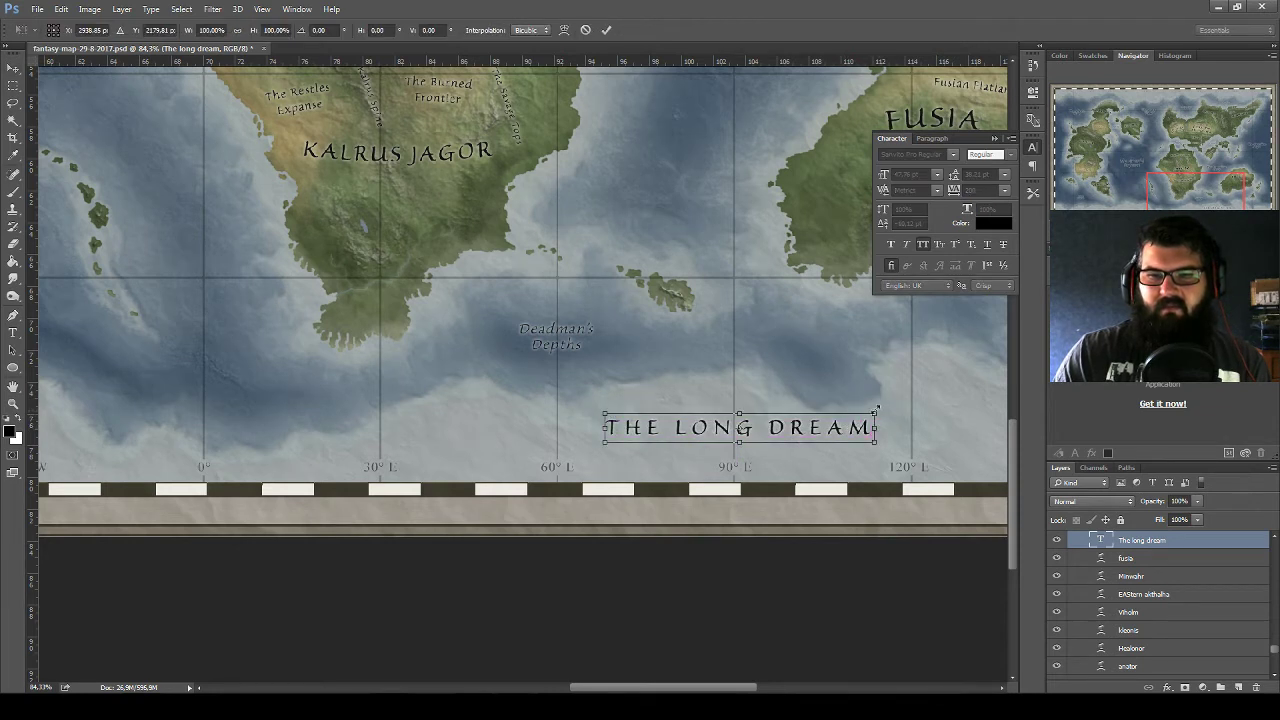
left_click_drag(878, 411, 866, 415)
key("Return")
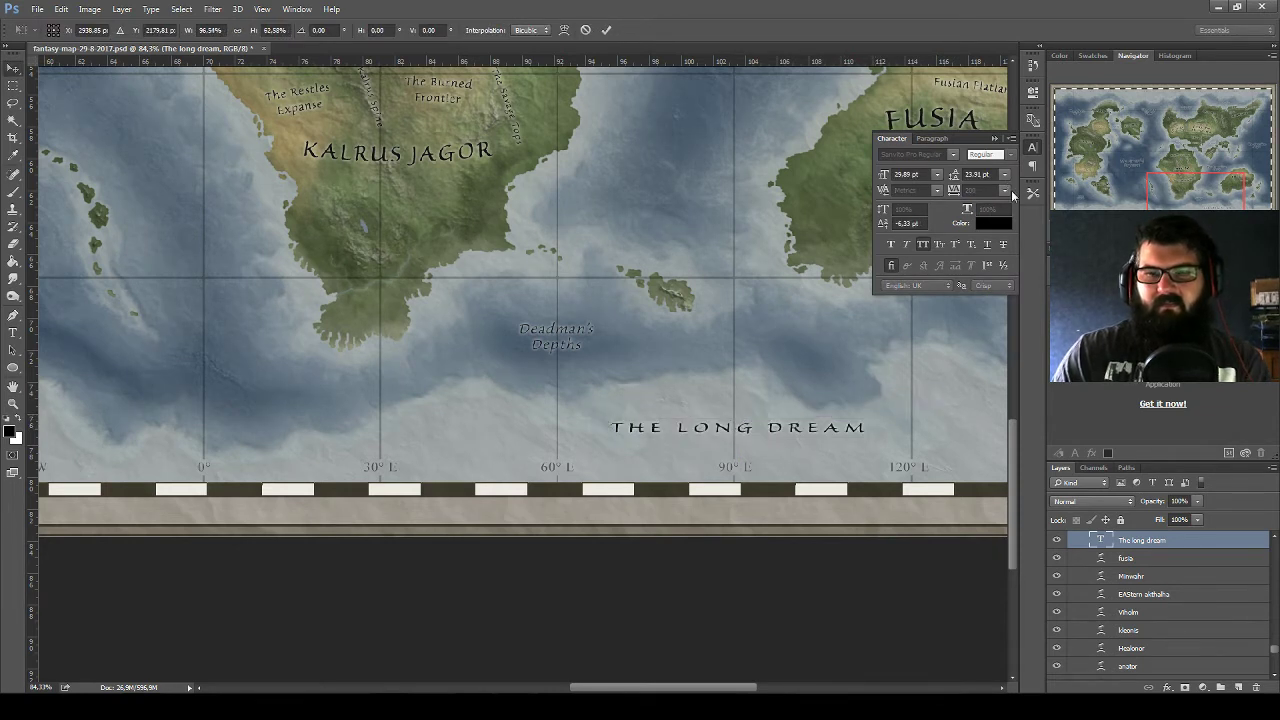
Reduce the title's tracking from 200 to 100
left_click(1004, 190)
left_click(1000, 206)
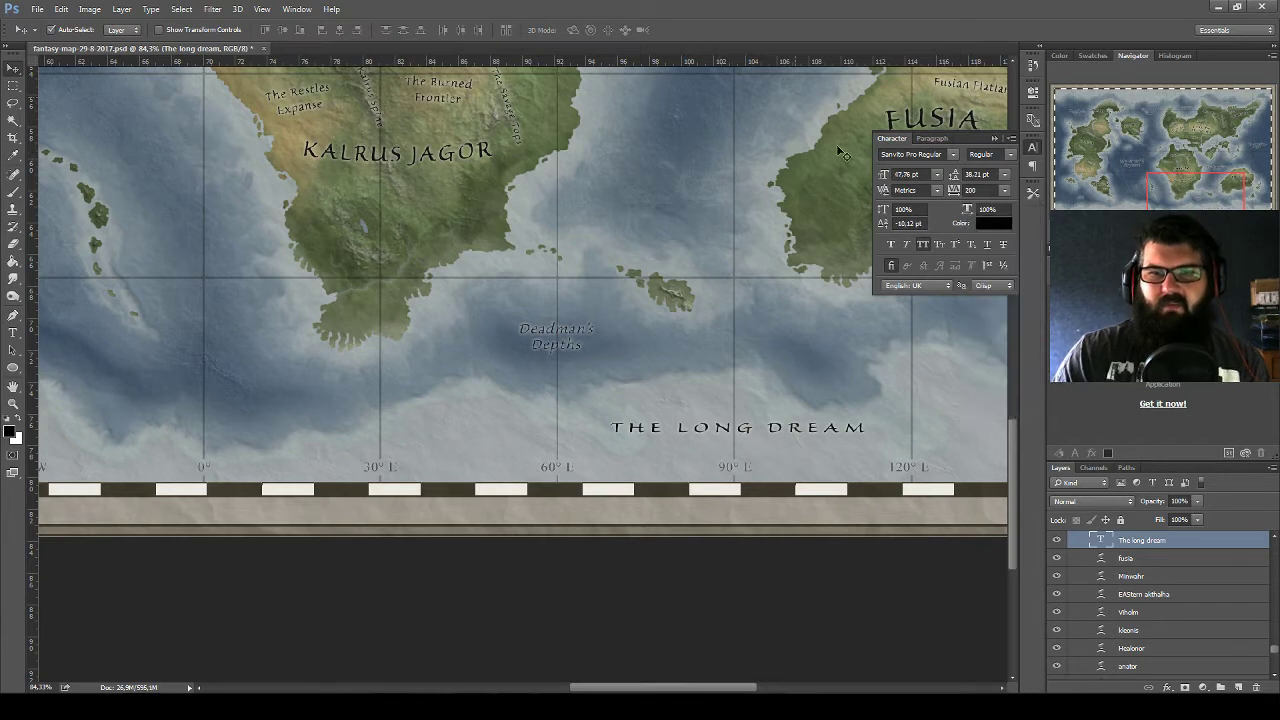
left_click(1111, 556)
double_click(1101, 539)
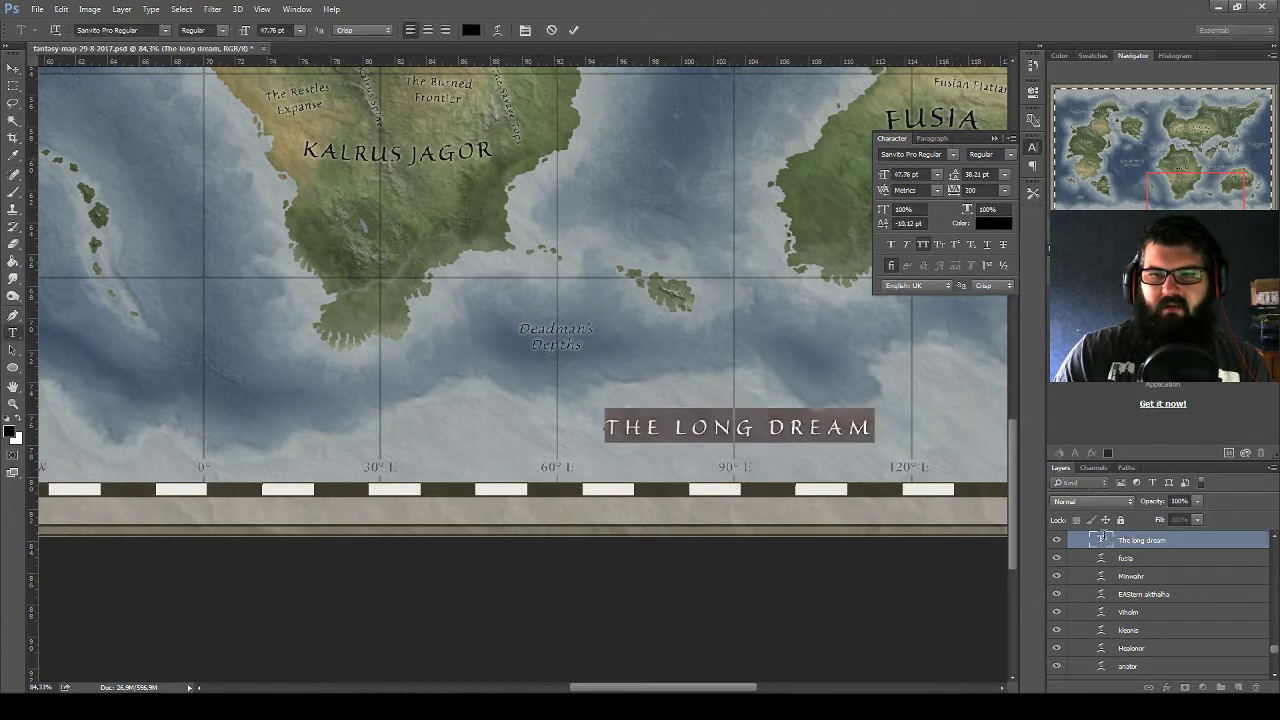
left_click(1004, 190)
left_click(986, 392)
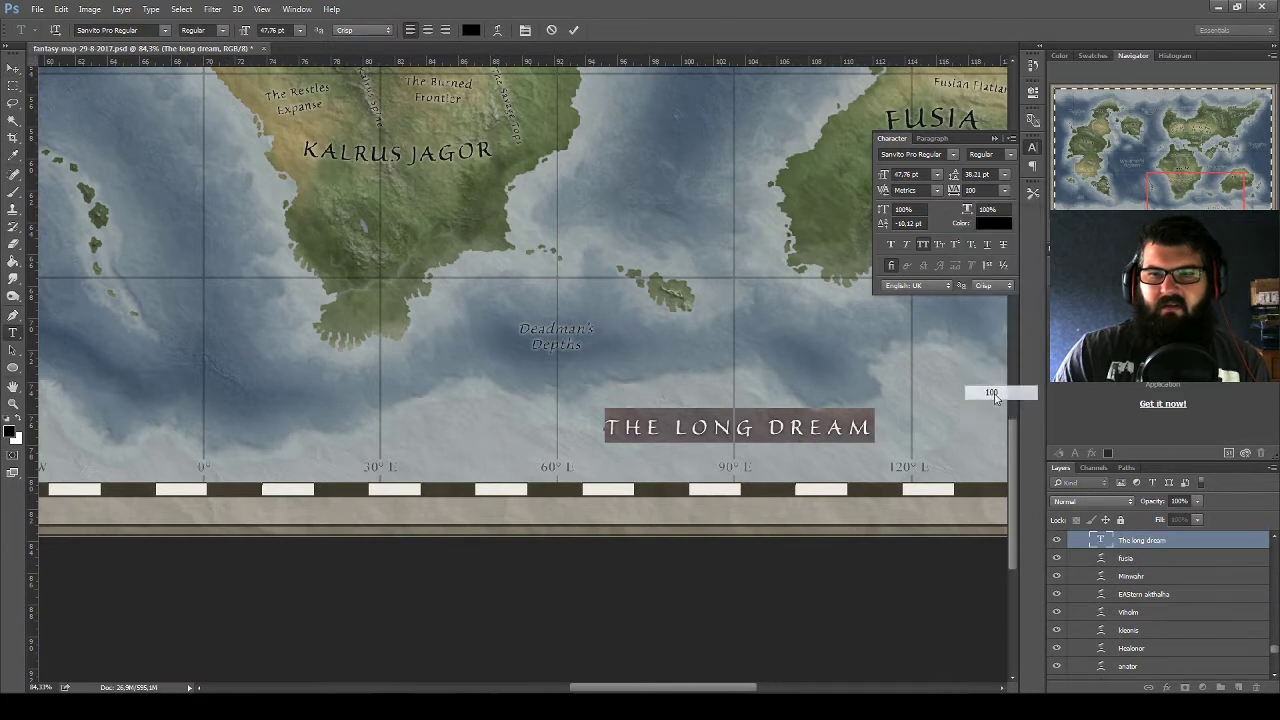
left_click(13, 68)
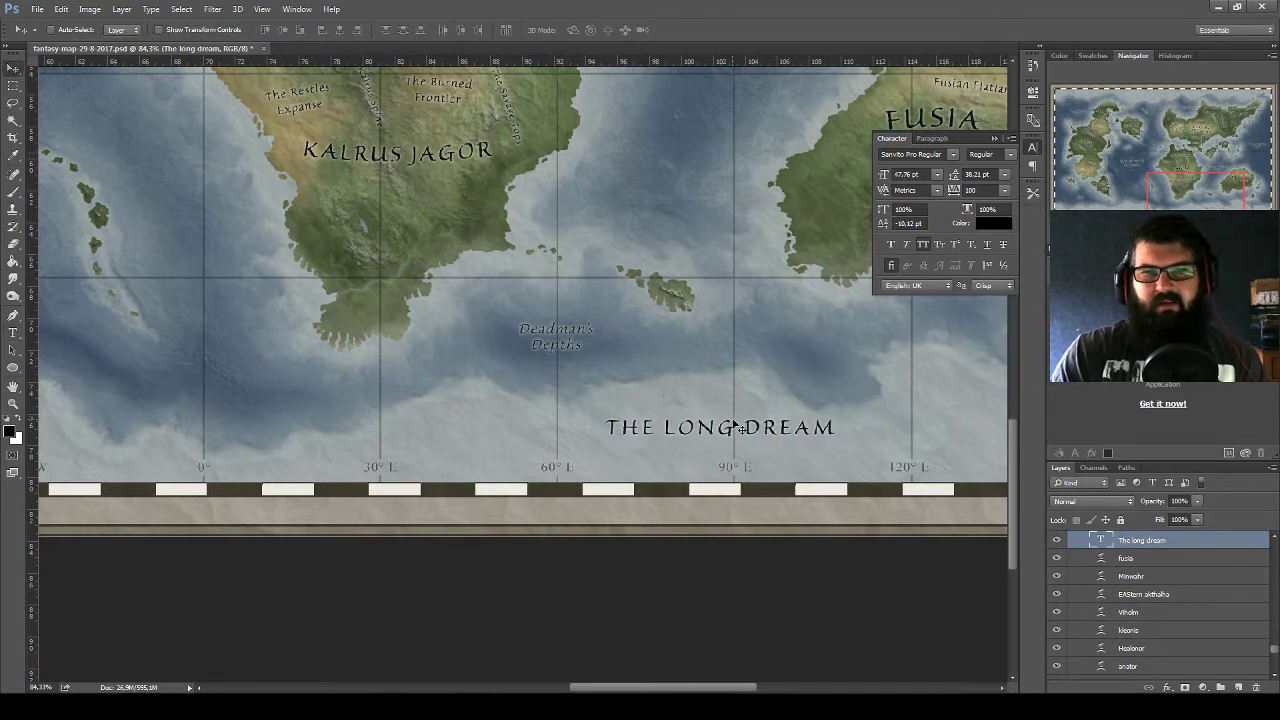
mouse_move(733, 425)
left_mouse_down()
mouse_move(712, 408)
mouse_move(747, 425)
left_mouse_up()
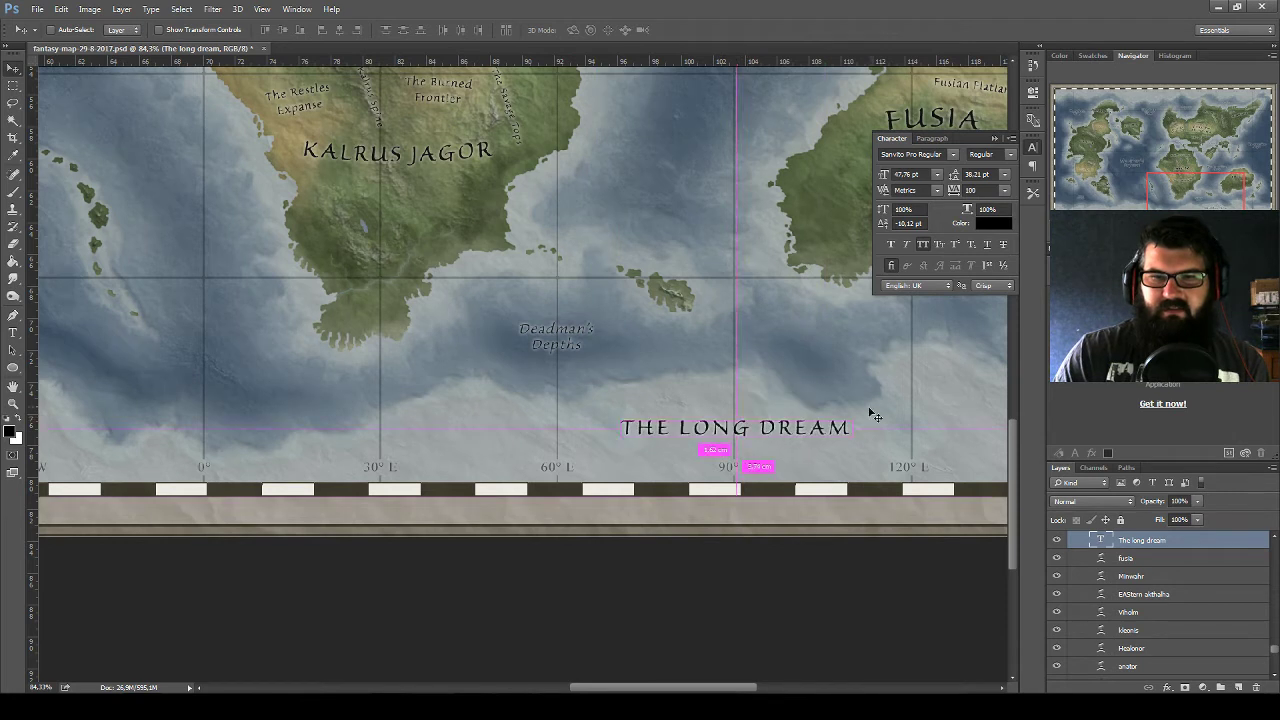
Shrink the title to about 88% and slide it right, just above 90°E
key("ctrl+t")
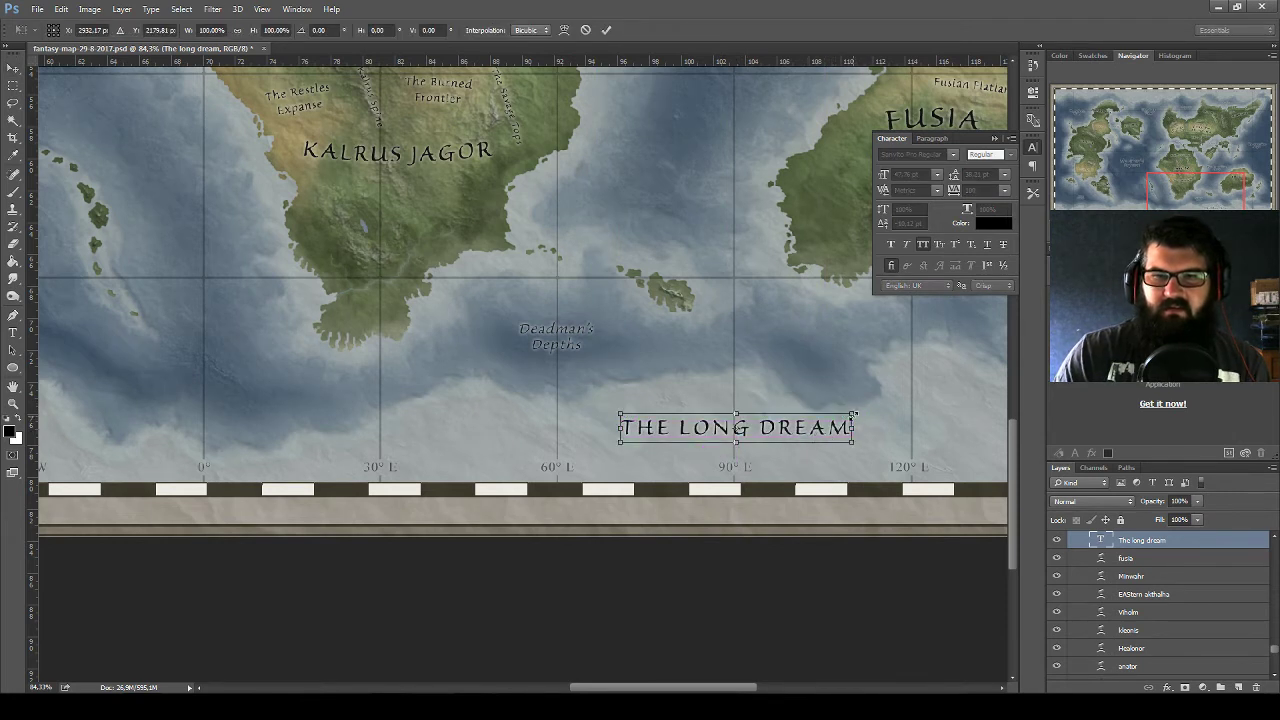
left_click_drag(853, 413, 801, 421)
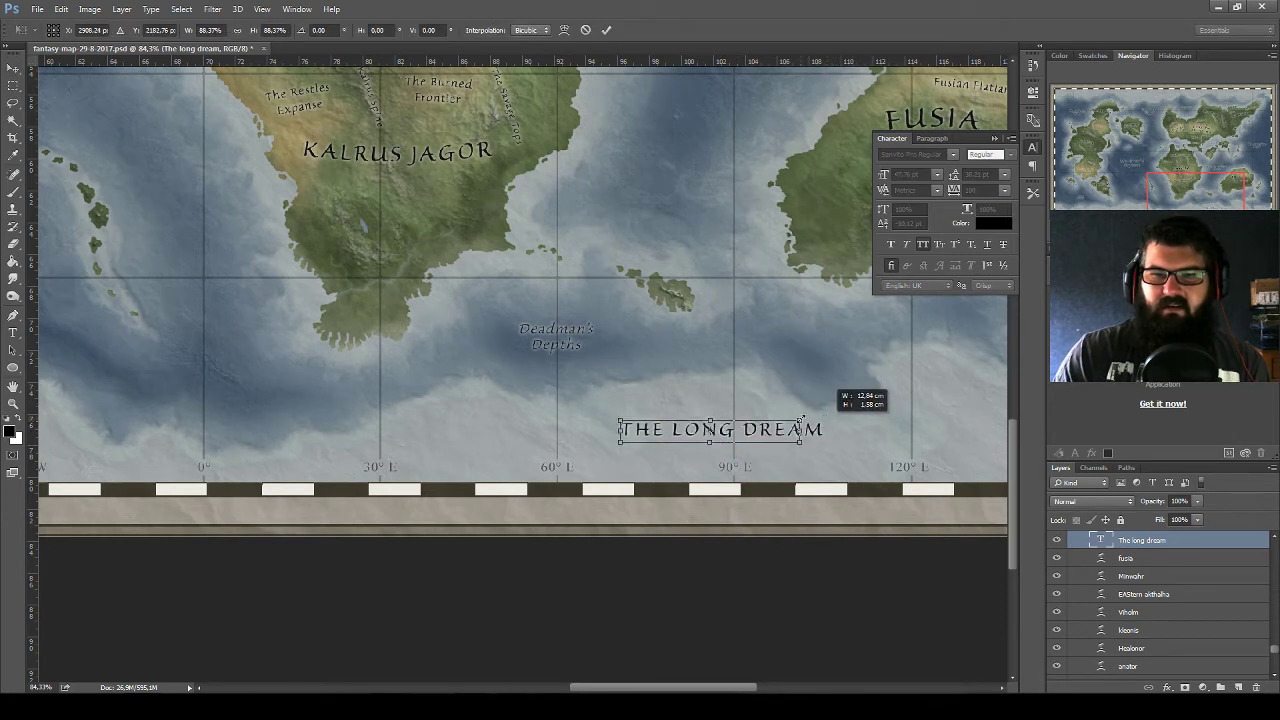
key("Return")
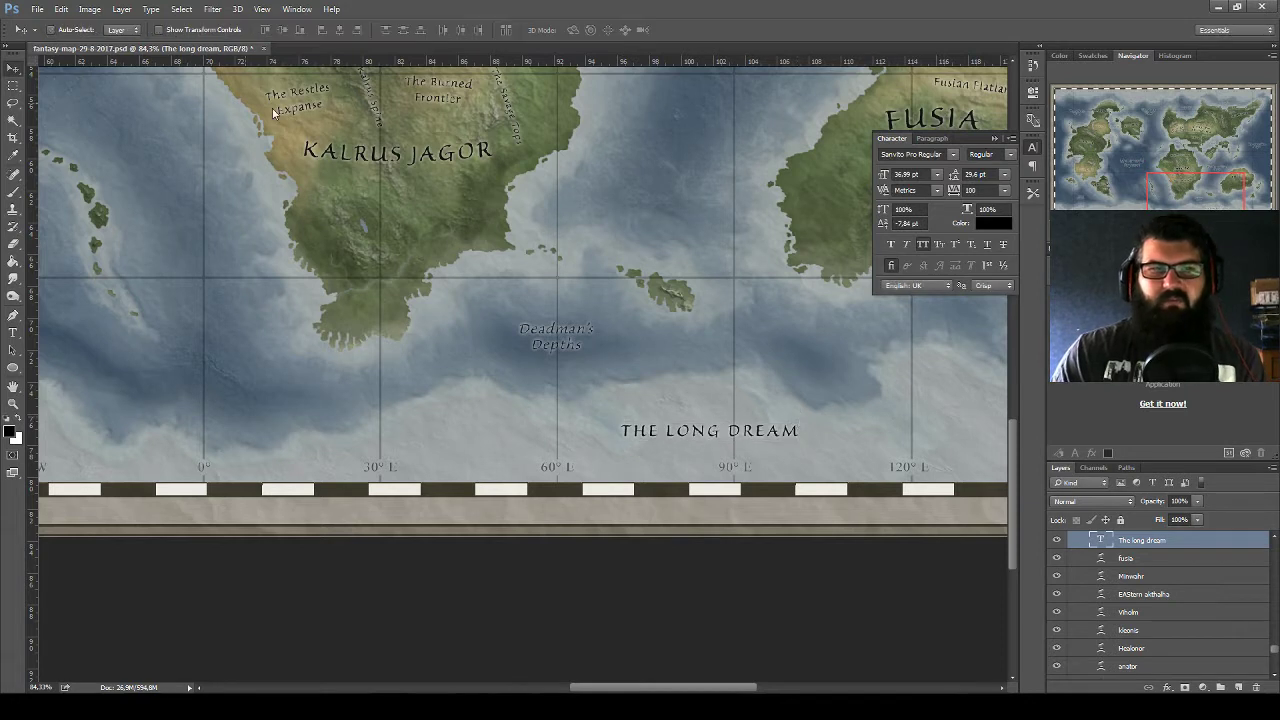
mouse_move(715, 431)
left_mouse_down()
mouse_move(788, 433)
mouse_move(771, 439)
left_mouse_up()
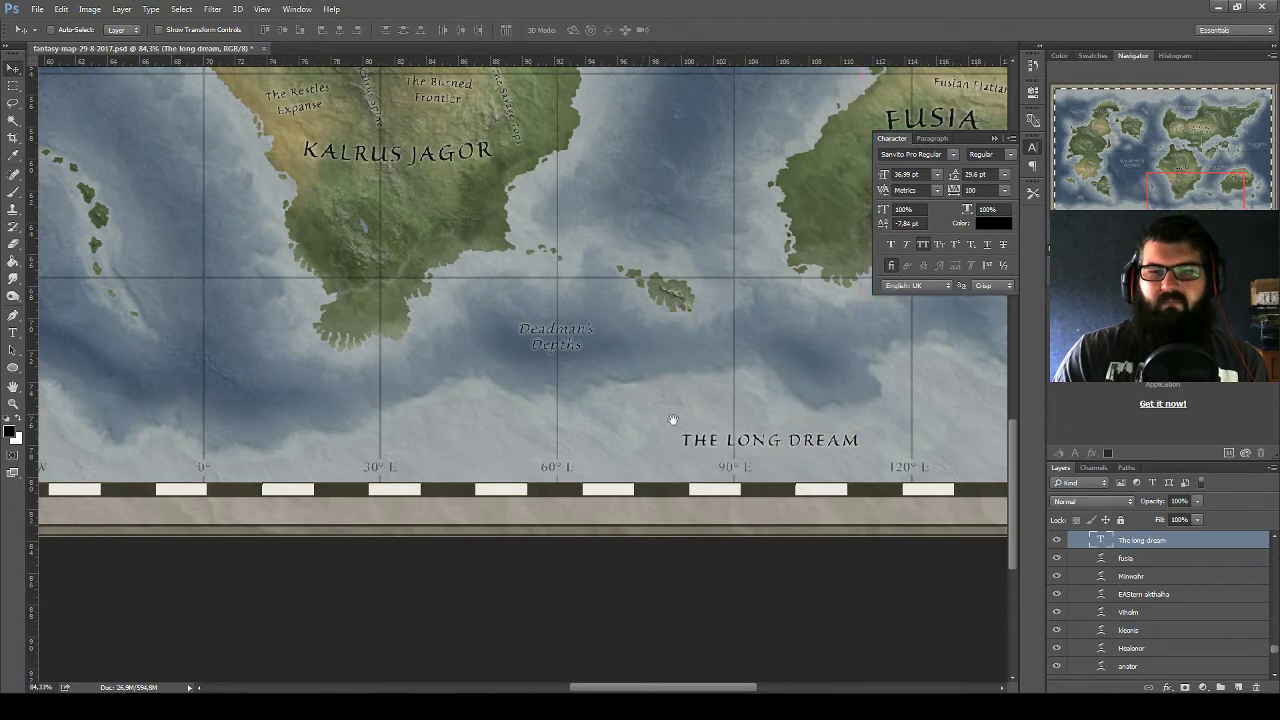
Duplicate THE LONG DREAM to the map's bottom left corner
left_click_drag(638, 400, 916, 382)
mouse_move(955, 422)
left_mouse_down()
mouse_move(96, 411)
mouse_move(845, 383)
mouse_move(352, 429)
mouse_move(177, 380)
left_mouse_up()
mouse_move(387, 425)
left_mouse_down()
mouse_move(217, 400)
mouse_move(531, 403)
left_mouse_up()
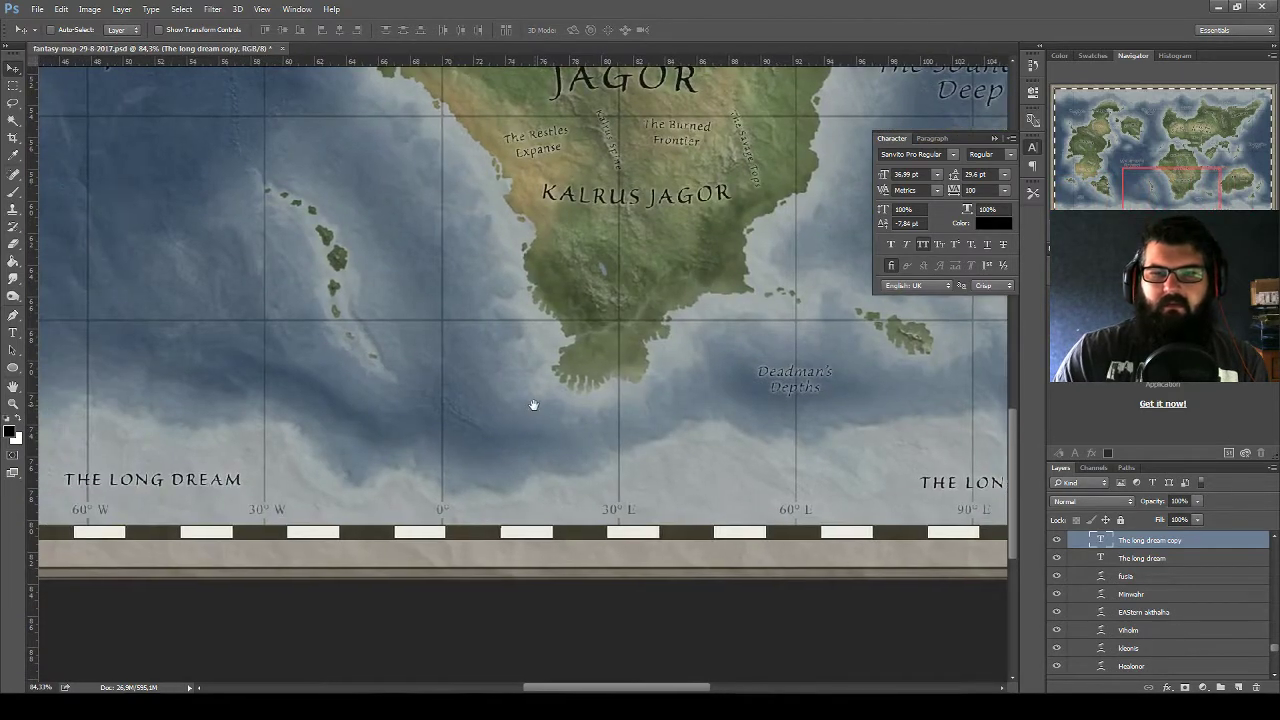
scroll(466, 424, "down", 4)
scroll(460, 421, "down", 4)
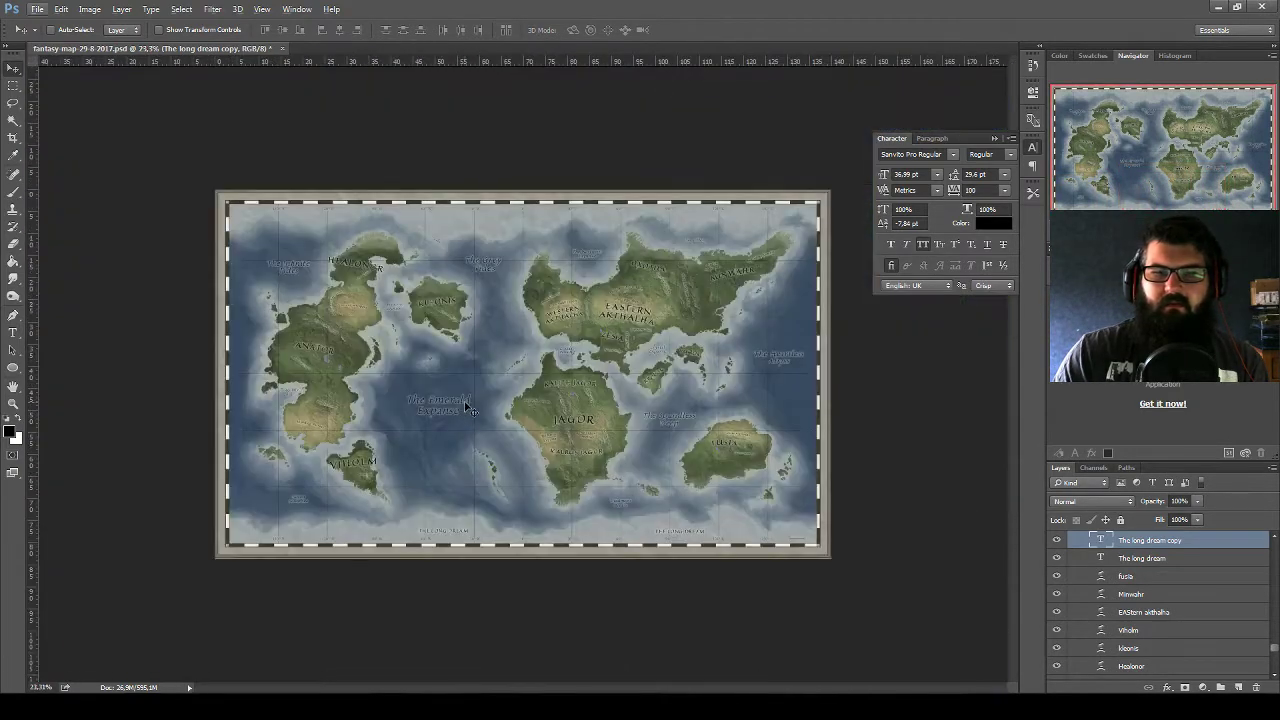
scroll(420, 410, "up", 2)
scroll(430, 425, "up", 2)
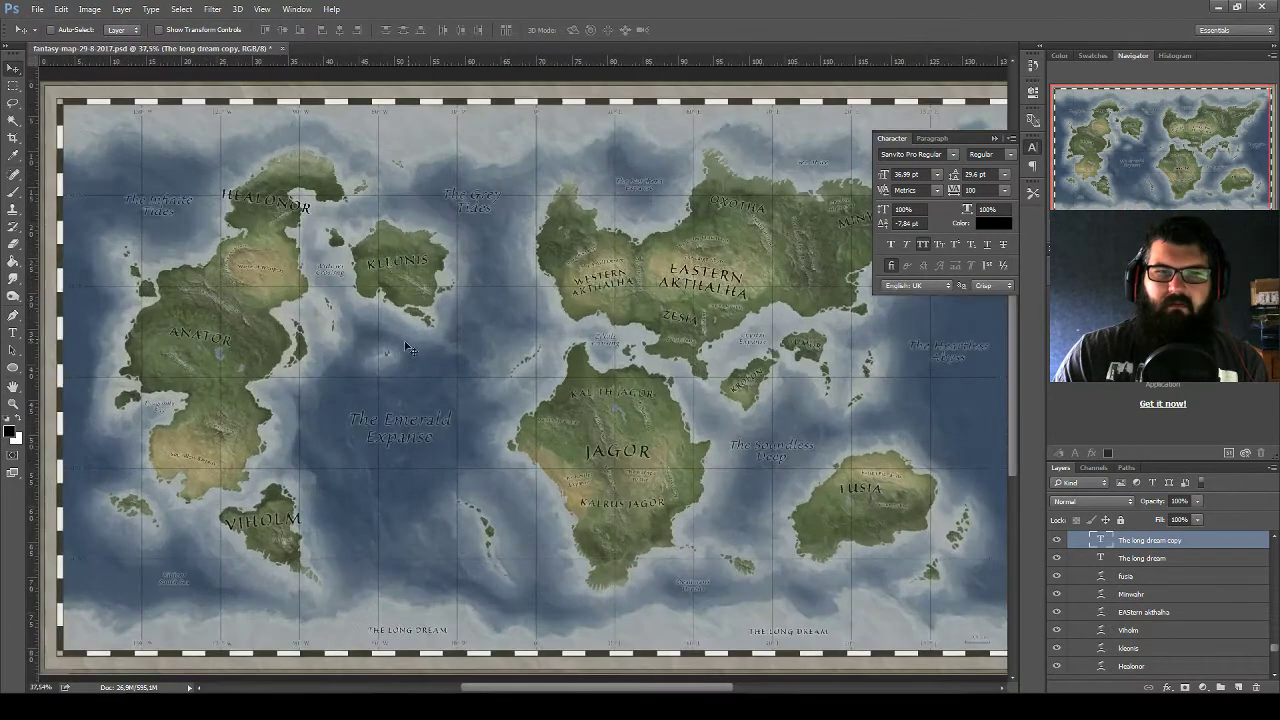
scroll(444, 420, "down", 2)
Place a second copy of the title along the map's top edge, then return to Fantasy Name Generators
left_click_drag(405, 641, 432, 184)
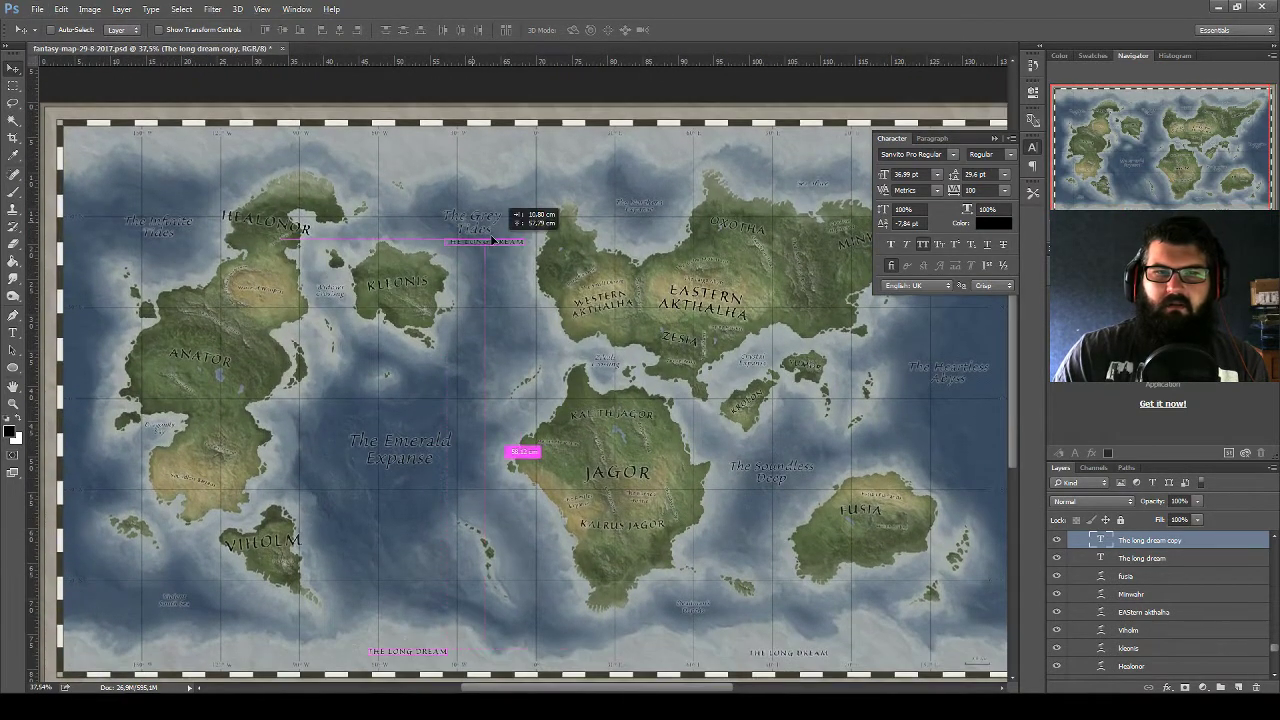
scroll(432, 184, "up", 2)
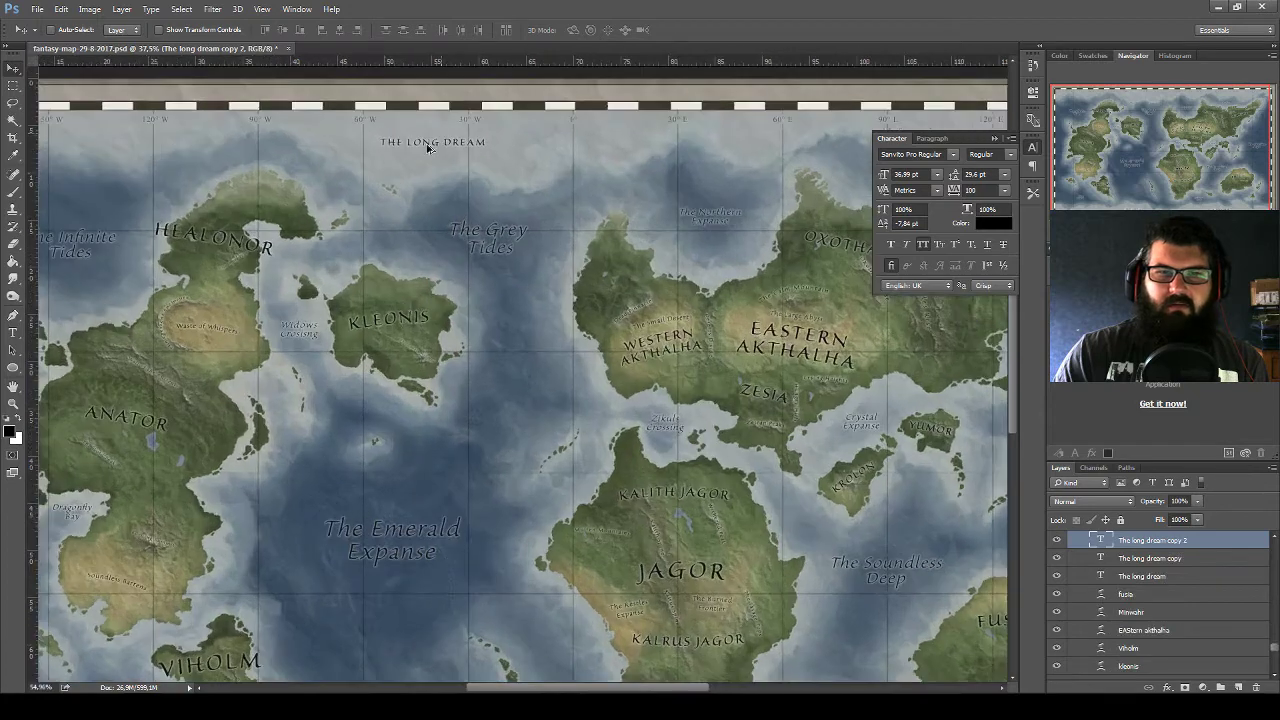
scroll(414, 148, "up", 3)
scroll(470, 200, "up", 2)
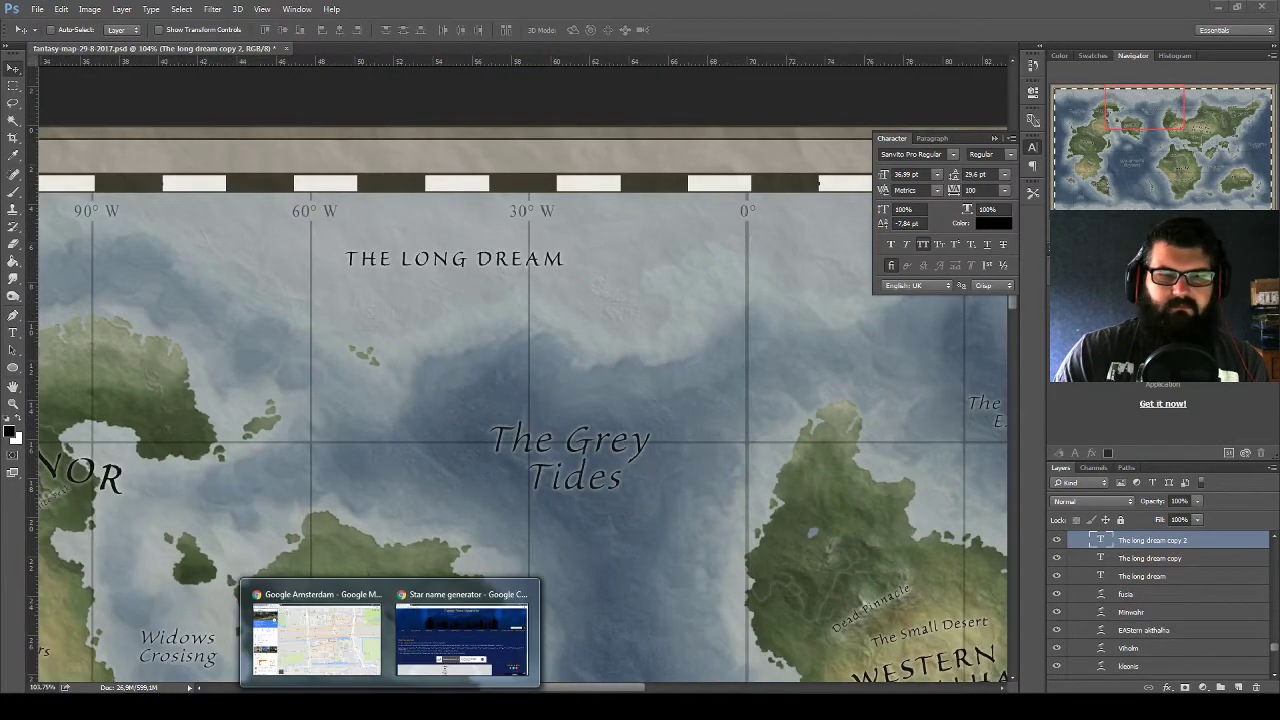
left_click(449, 639)
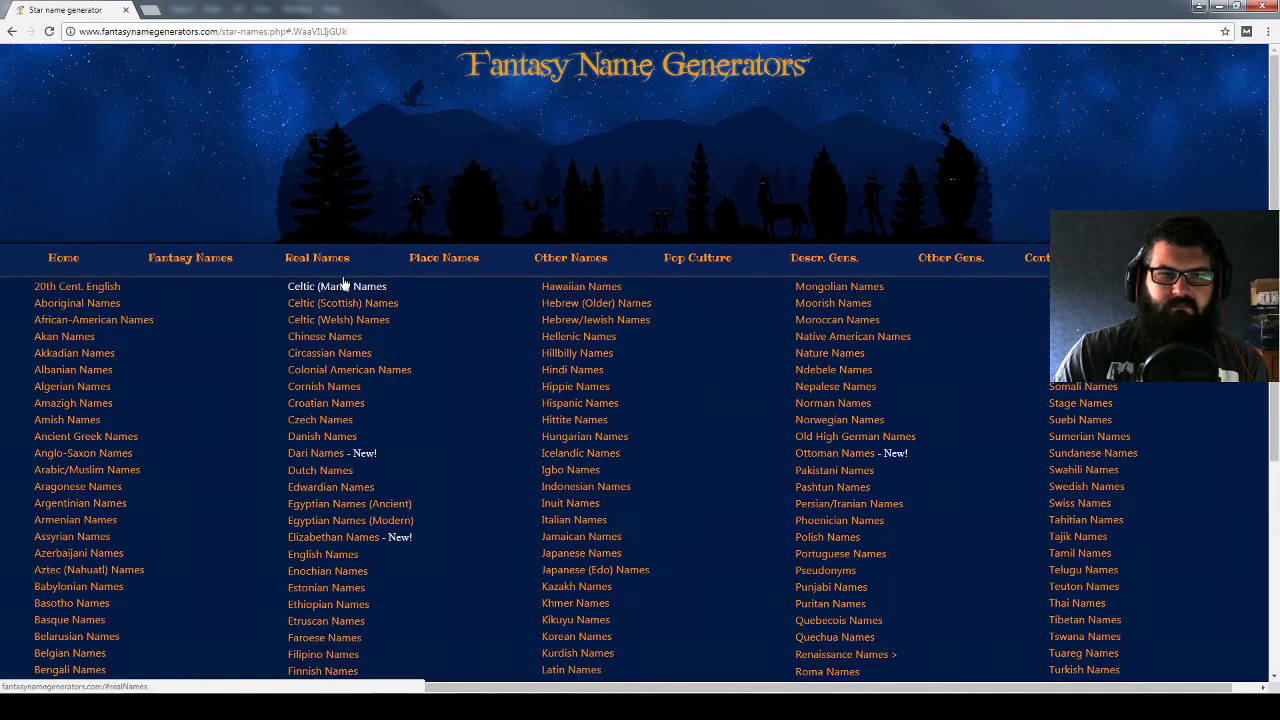
mouse_move(444, 258)
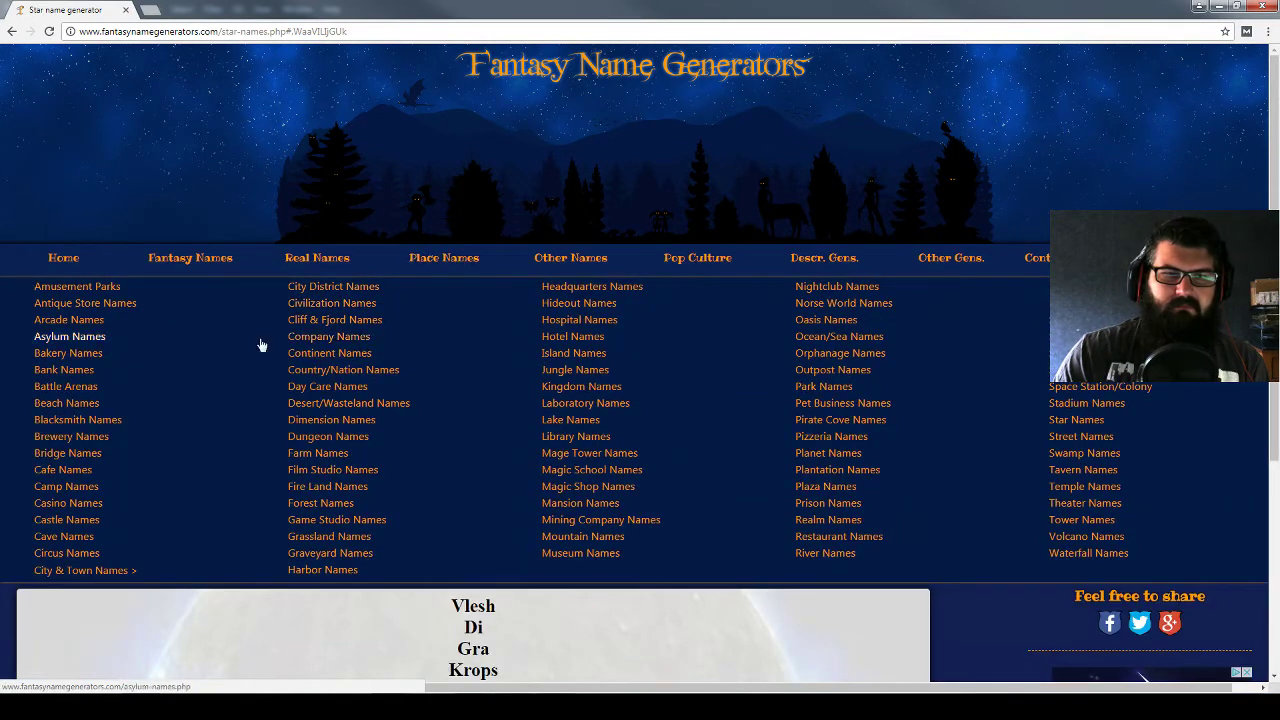
Open the continent name generator and regenerate until the list runs from Ximoya to Clopeferon
left_click(332, 355)
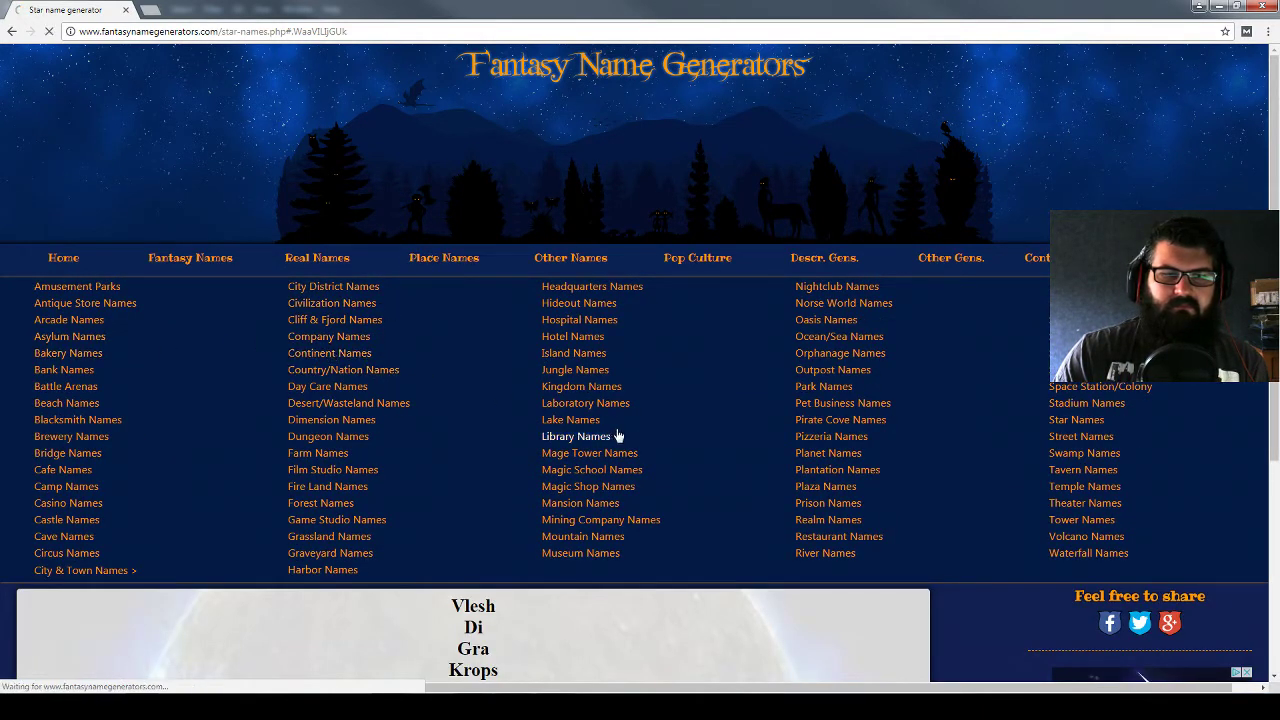
scroll(560, 408, "down", 3)
left_click(487, 527)
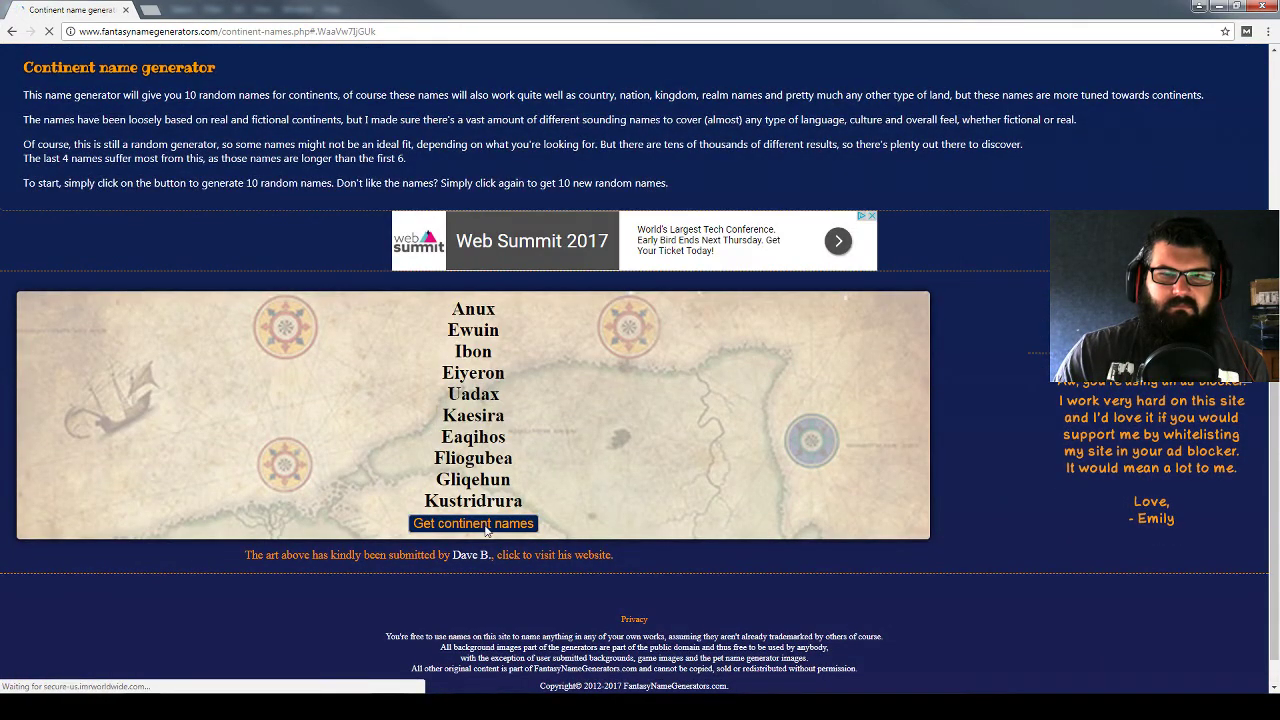
left_click(487, 527)
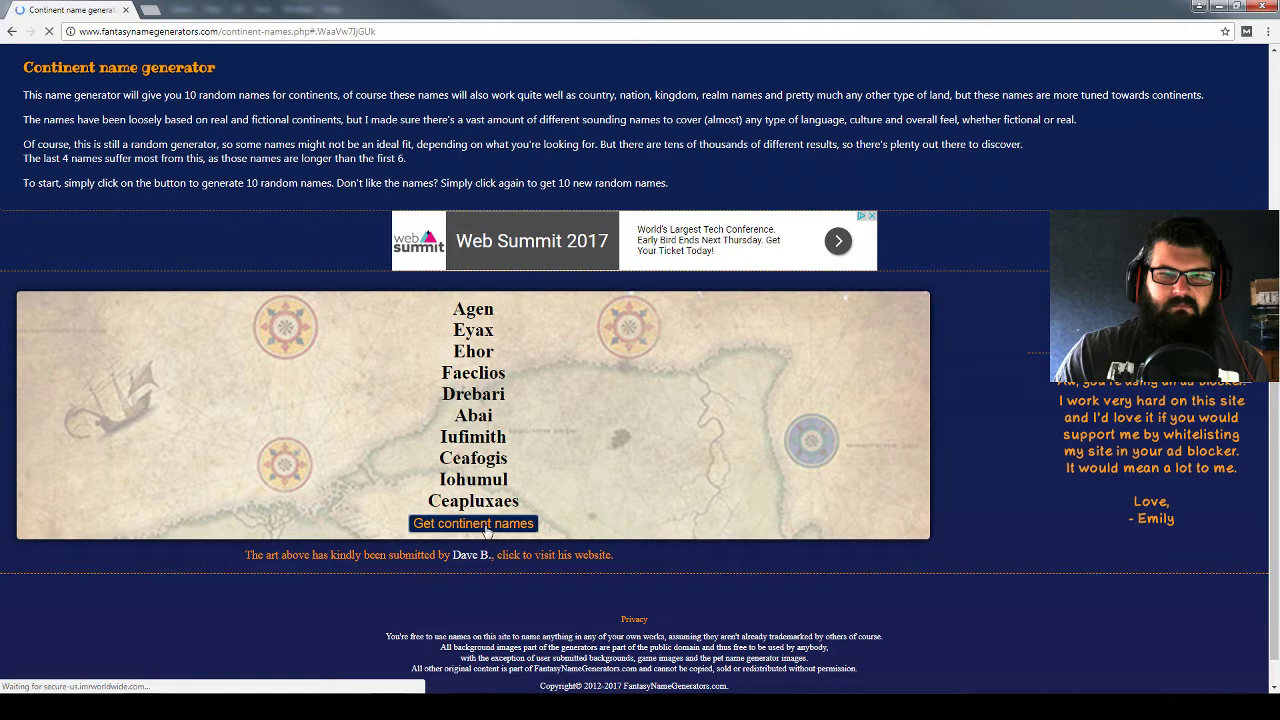
left_click(487, 527)
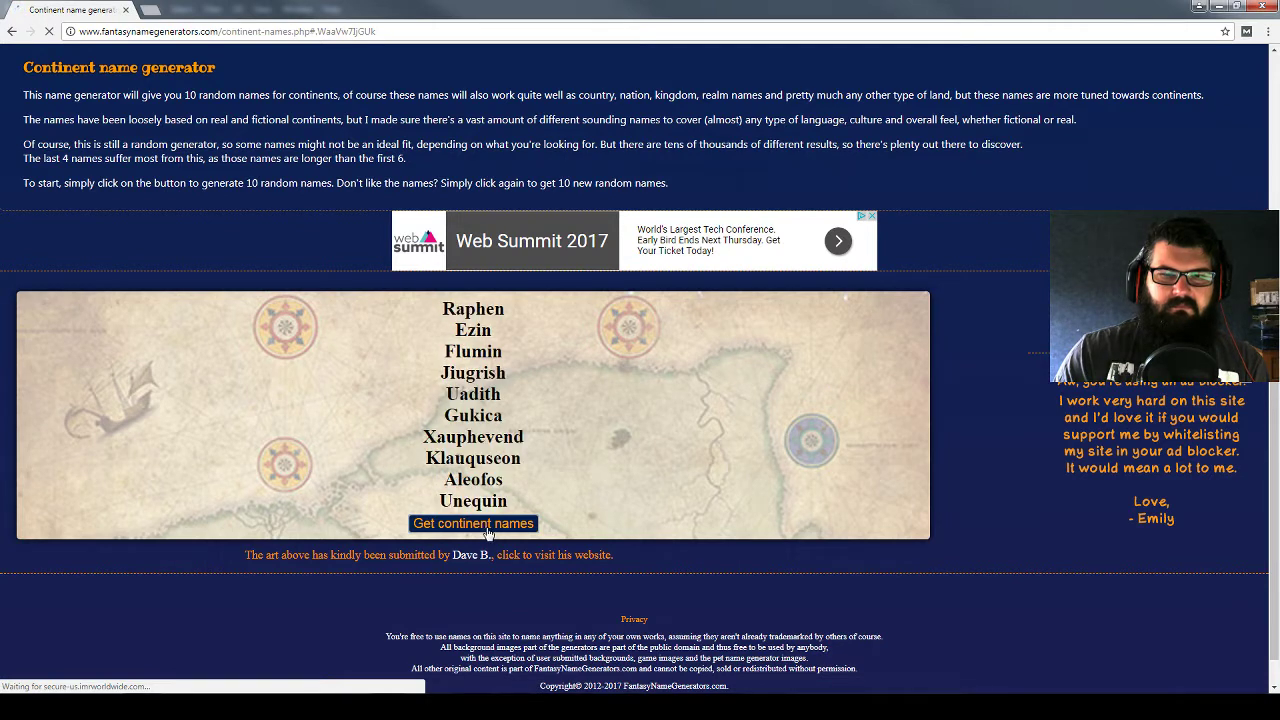
left_click(488, 527)
left_click(488, 527)
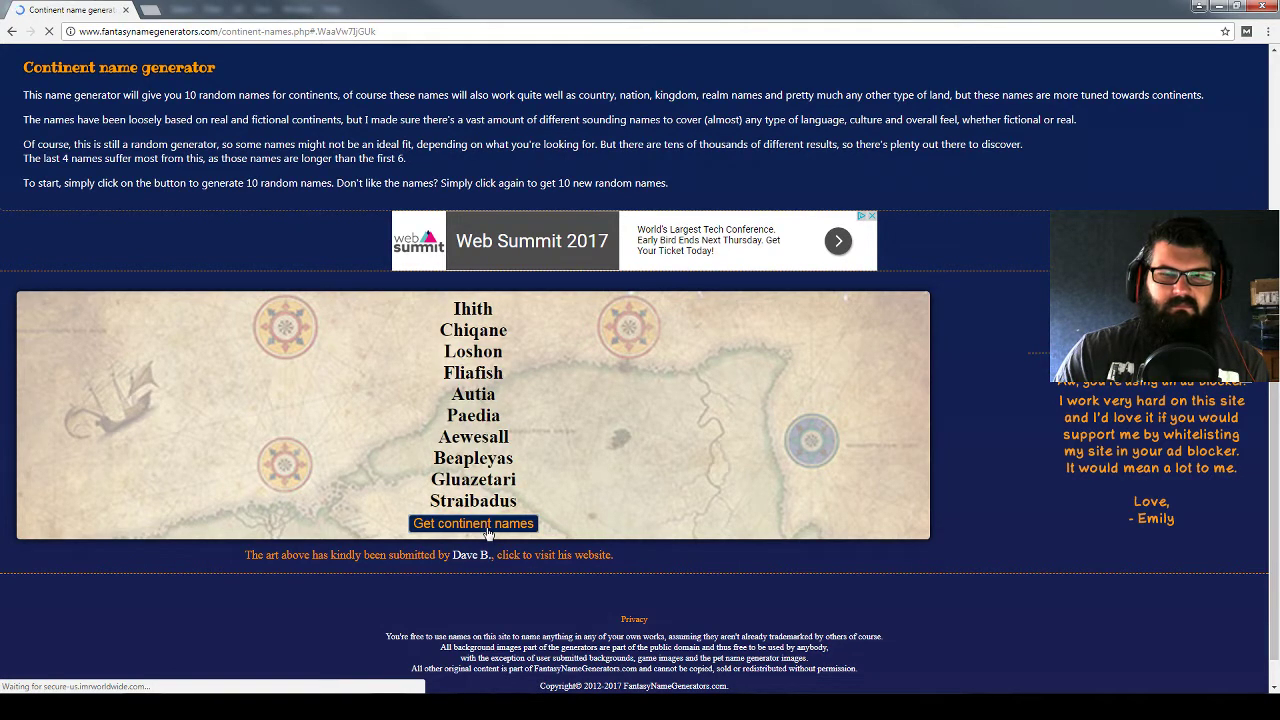
left_click(490, 527)
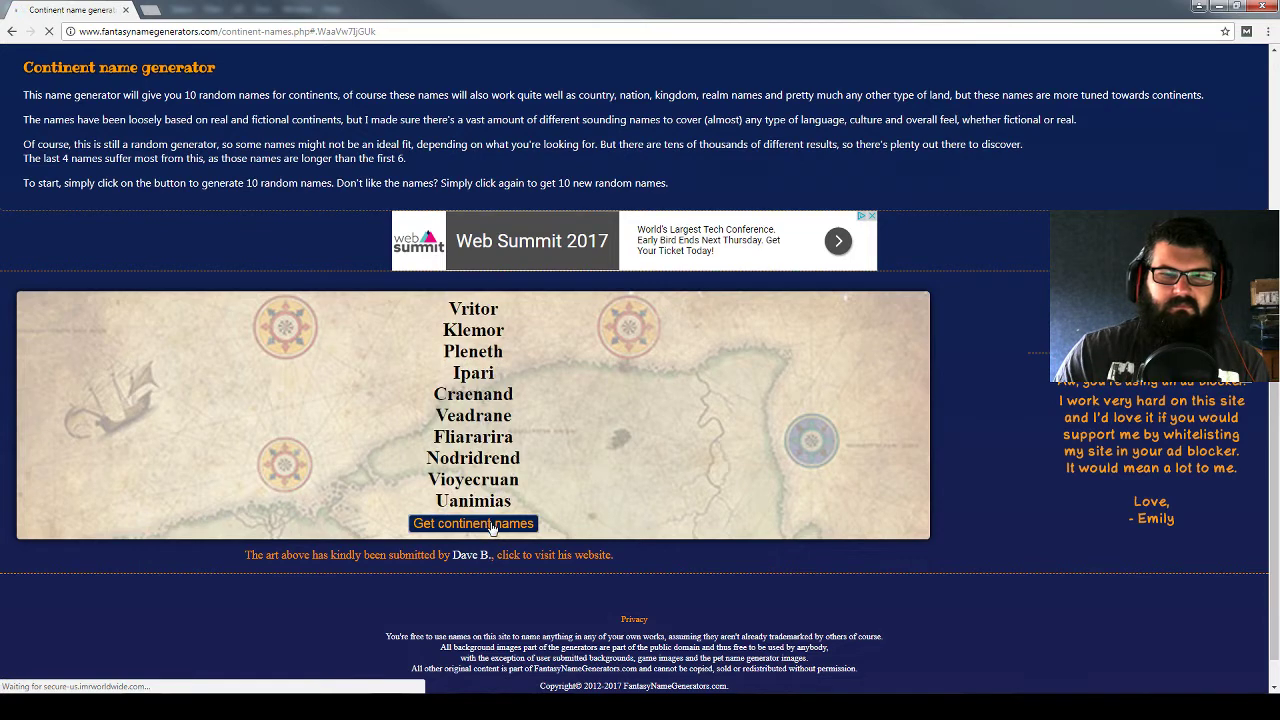
left_click(491, 528)
left_click(491, 528)
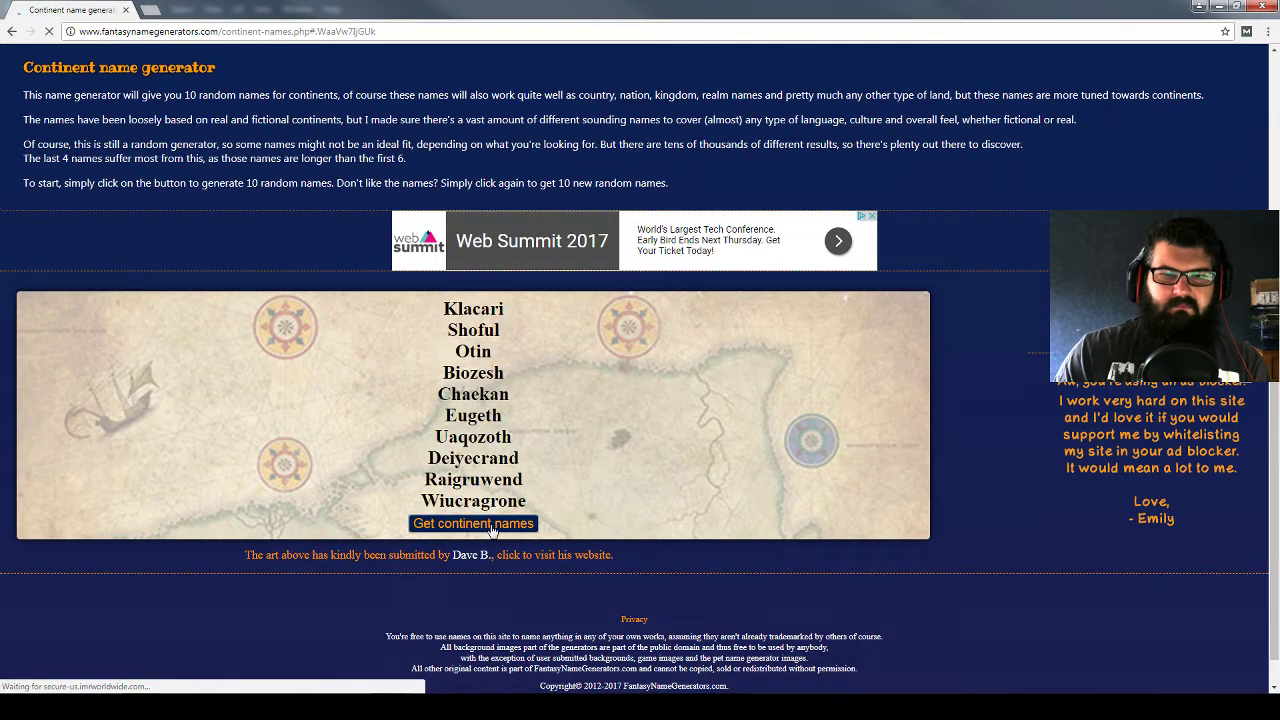
left_click(491, 528)
left_click(491, 528)
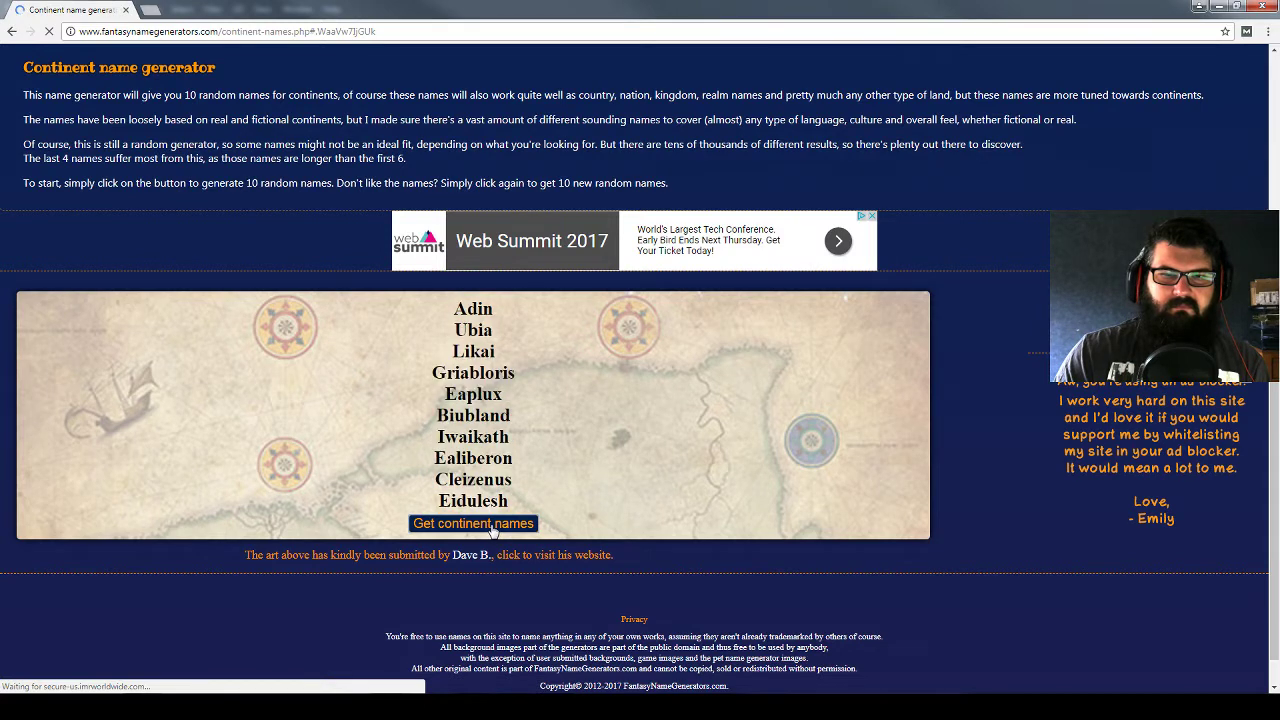
left_click(491, 528)
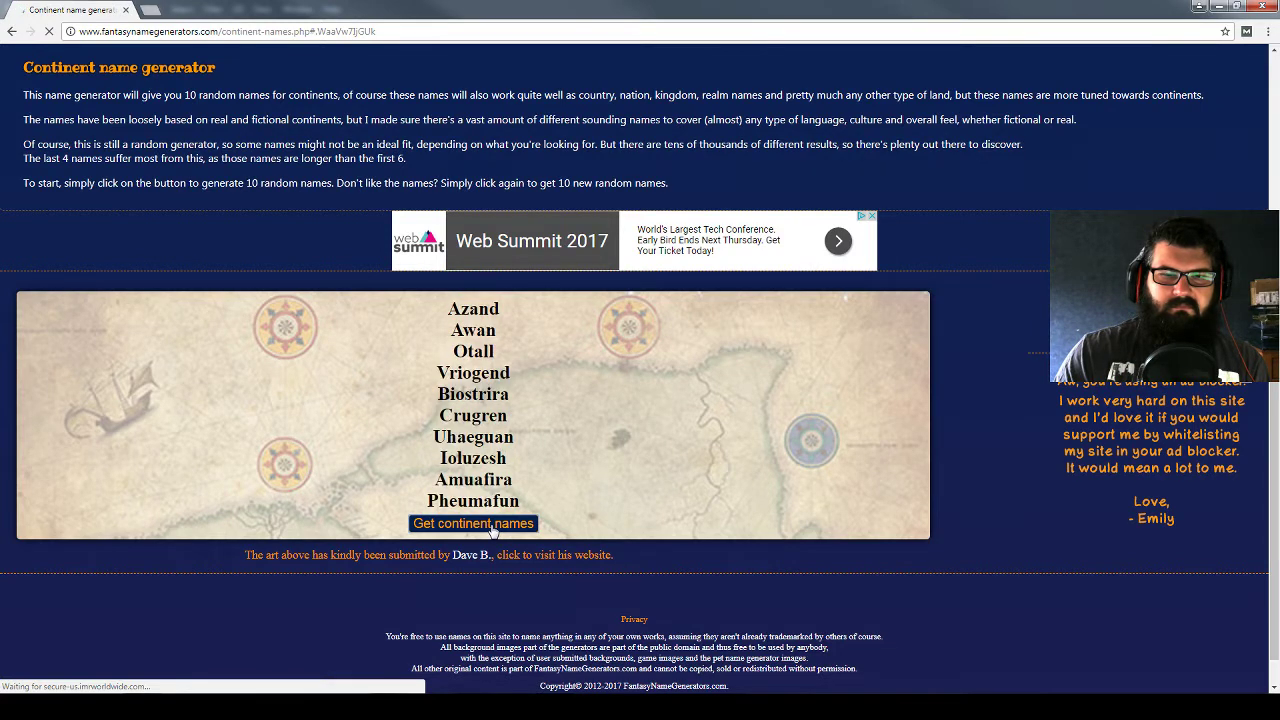
left_click(491, 528)
left_click(491, 528)
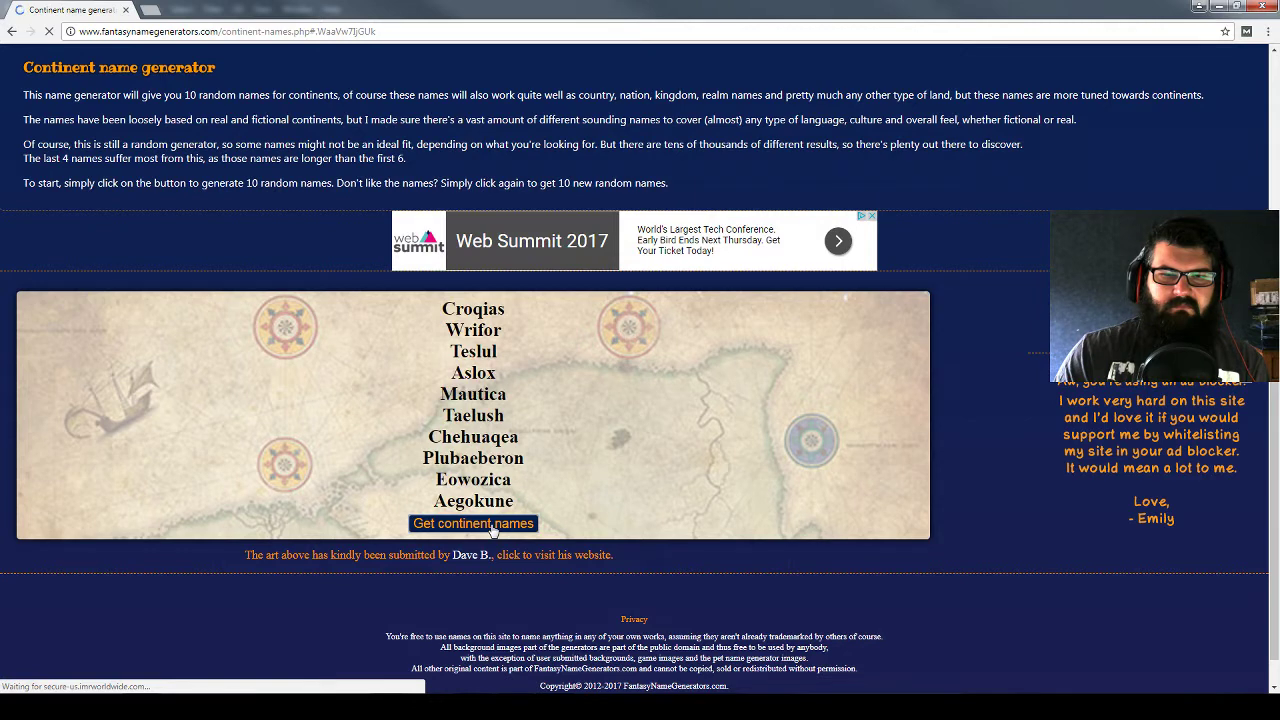
left_click(491, 528)
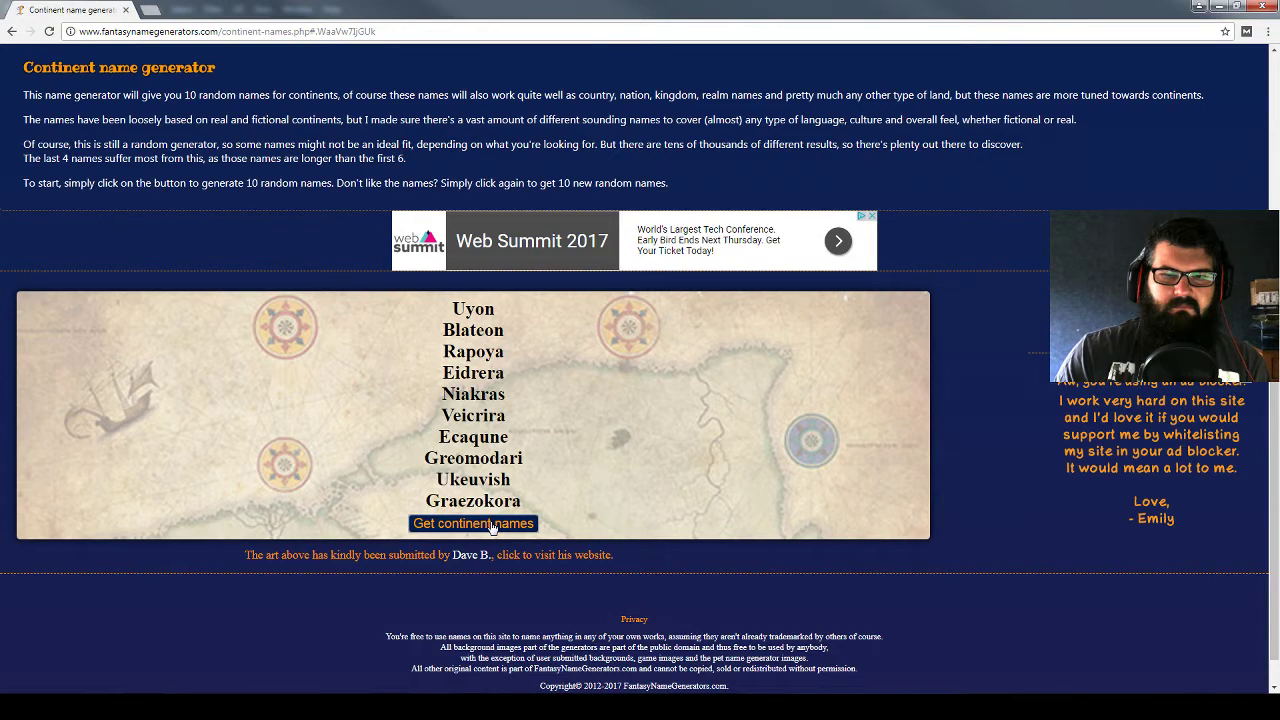
left_click(491, 528)
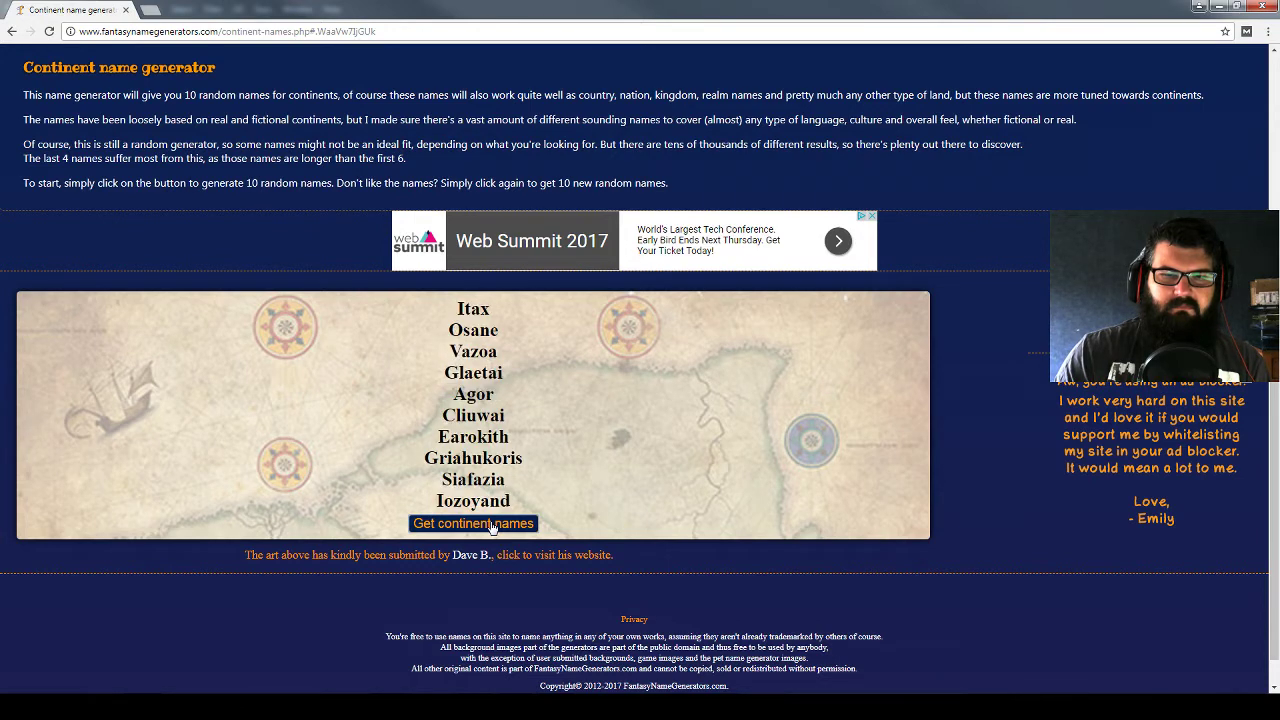
left_click(491, 528)
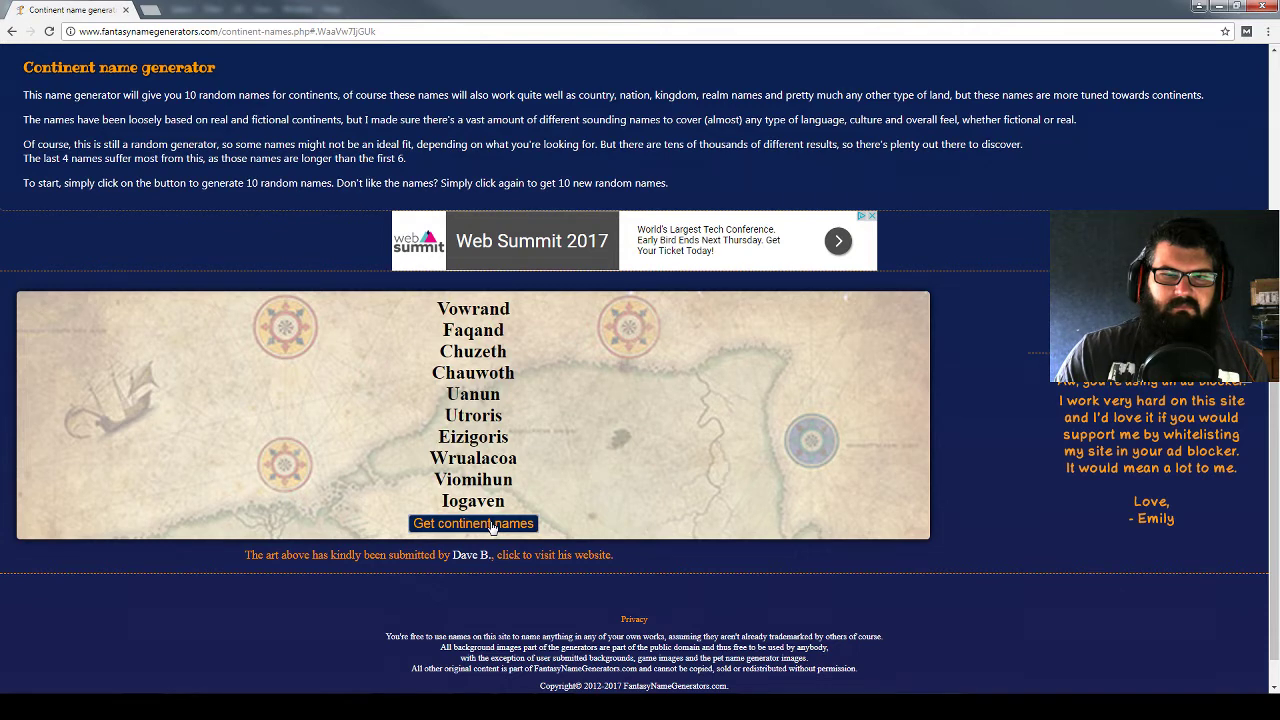
left_click(491, 528)
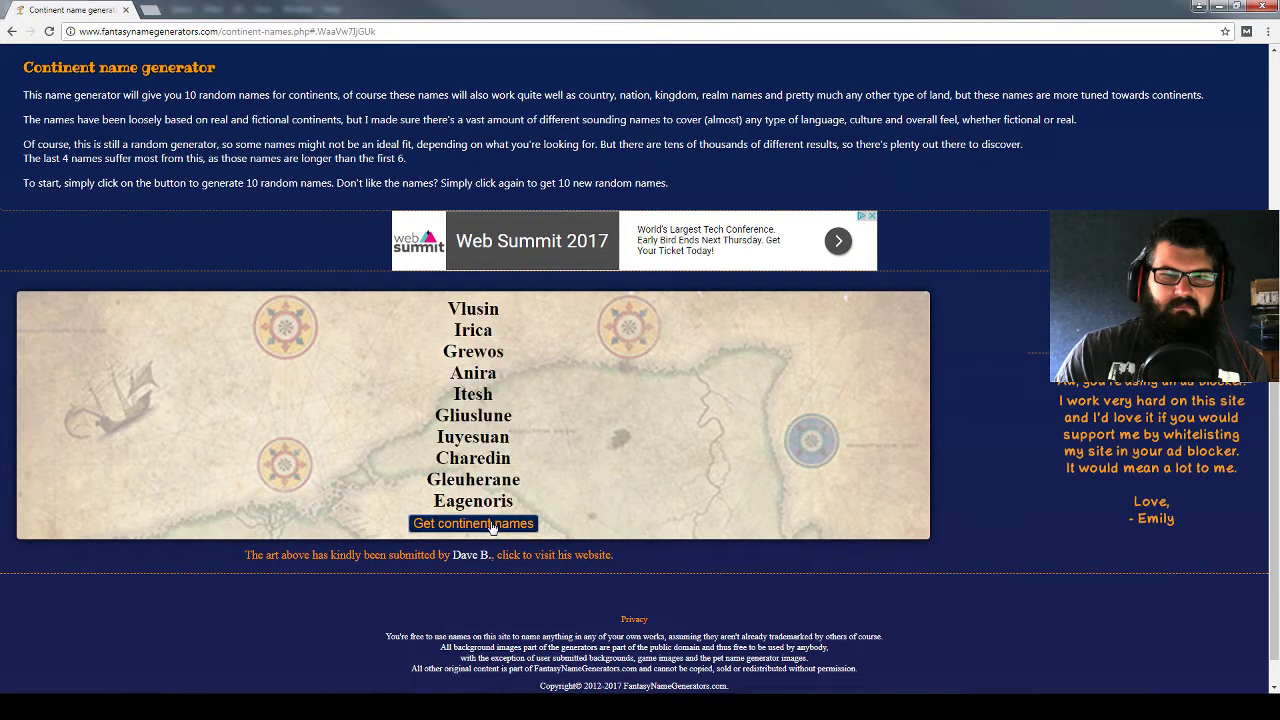
left_click(491, 528)
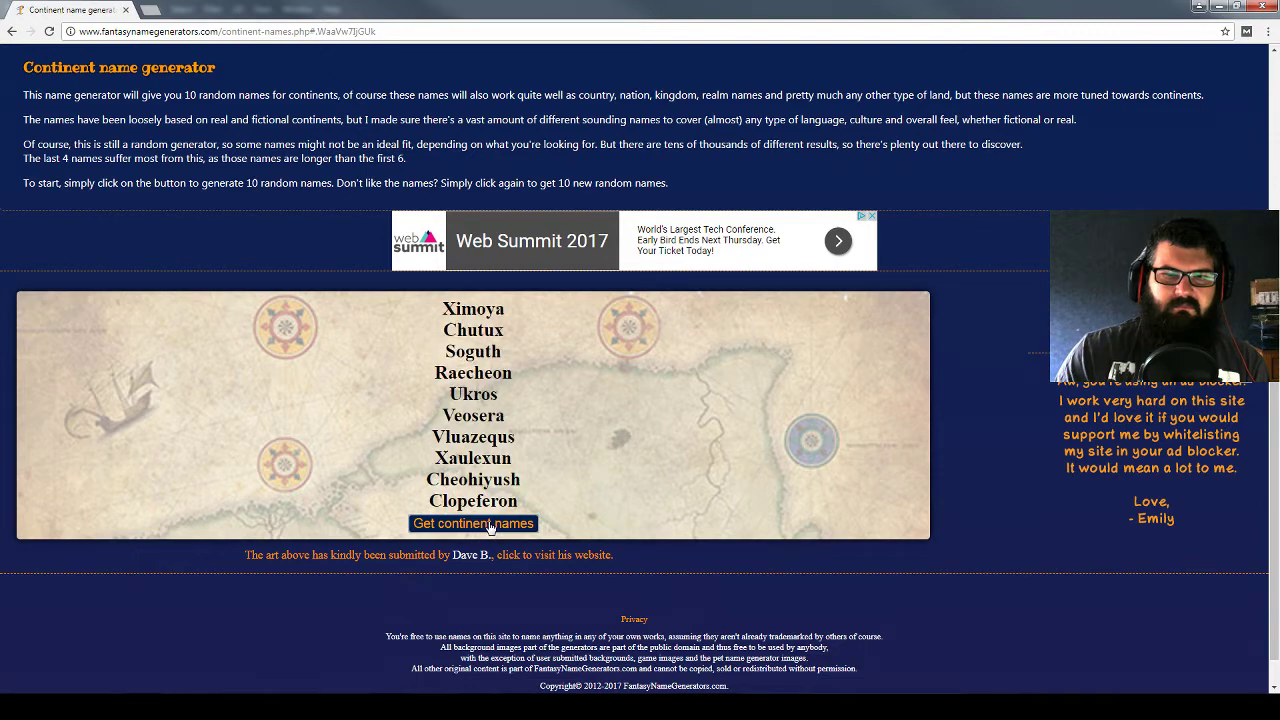
scroll(491, 528, "up", 3)
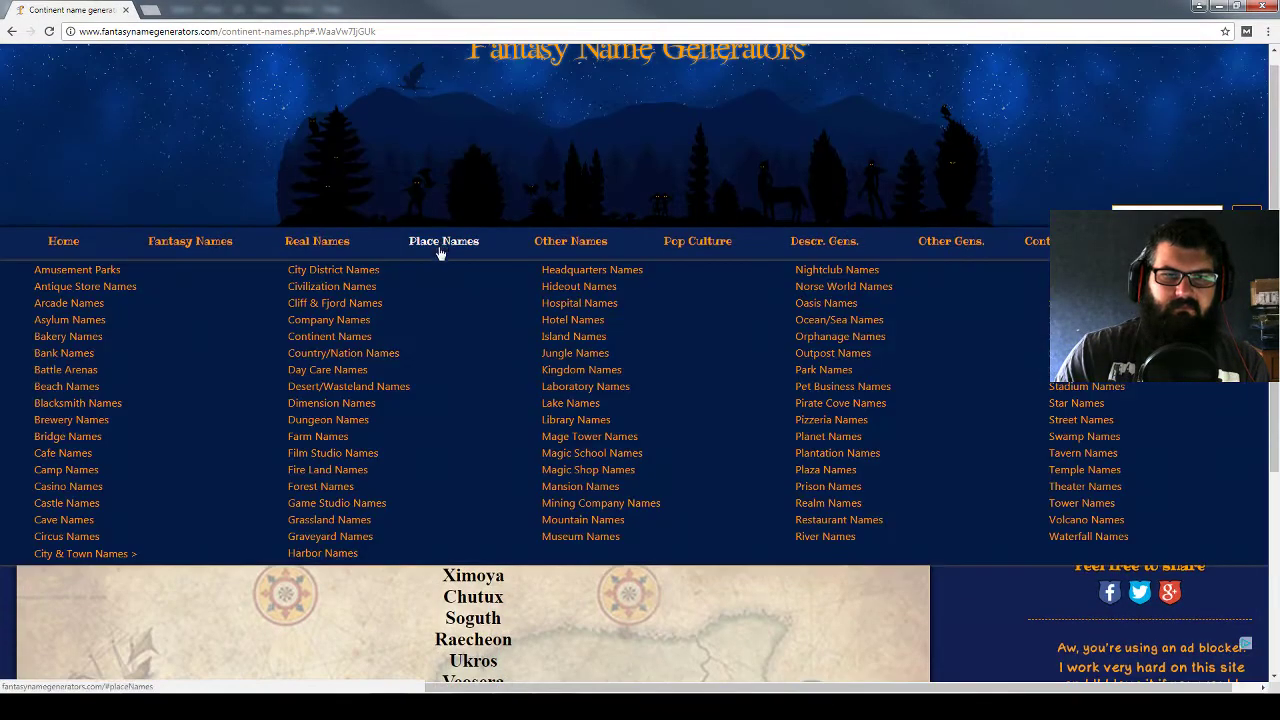
Open the dimension name generator and generate two new batches
left_click(380, 404)
scroll(580, 394, "down", 2)
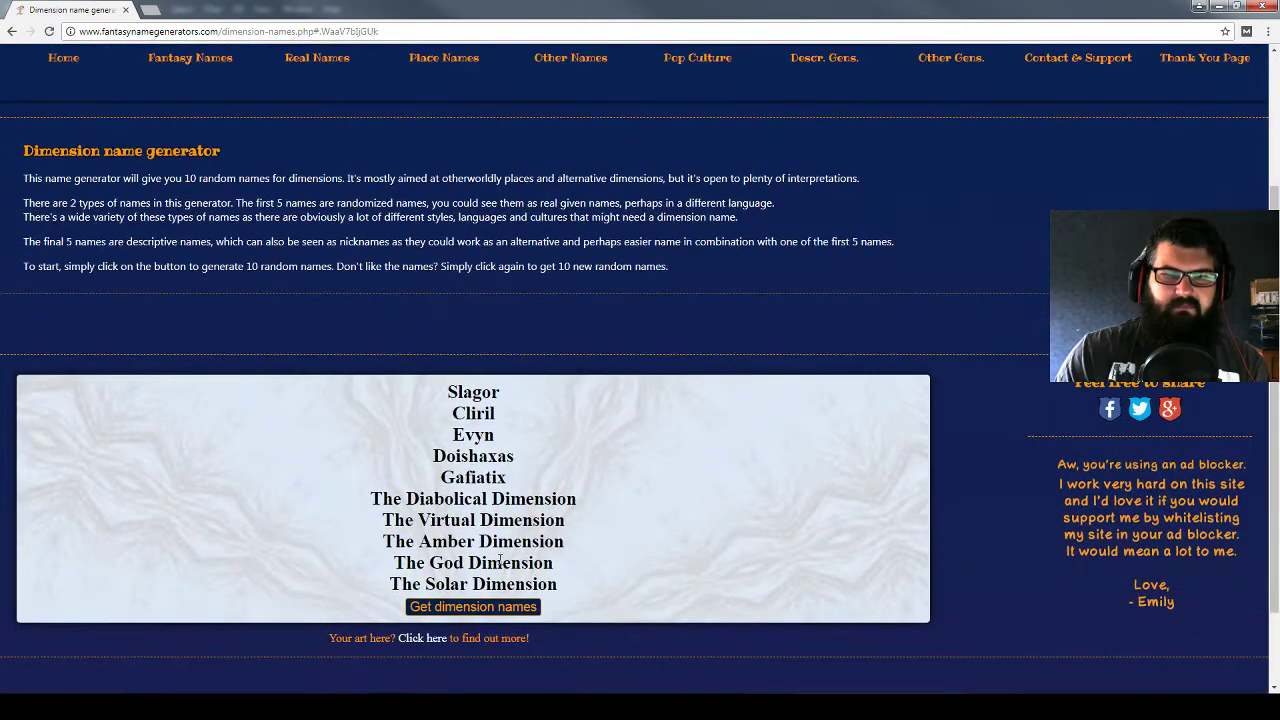
left_click(508, 614)
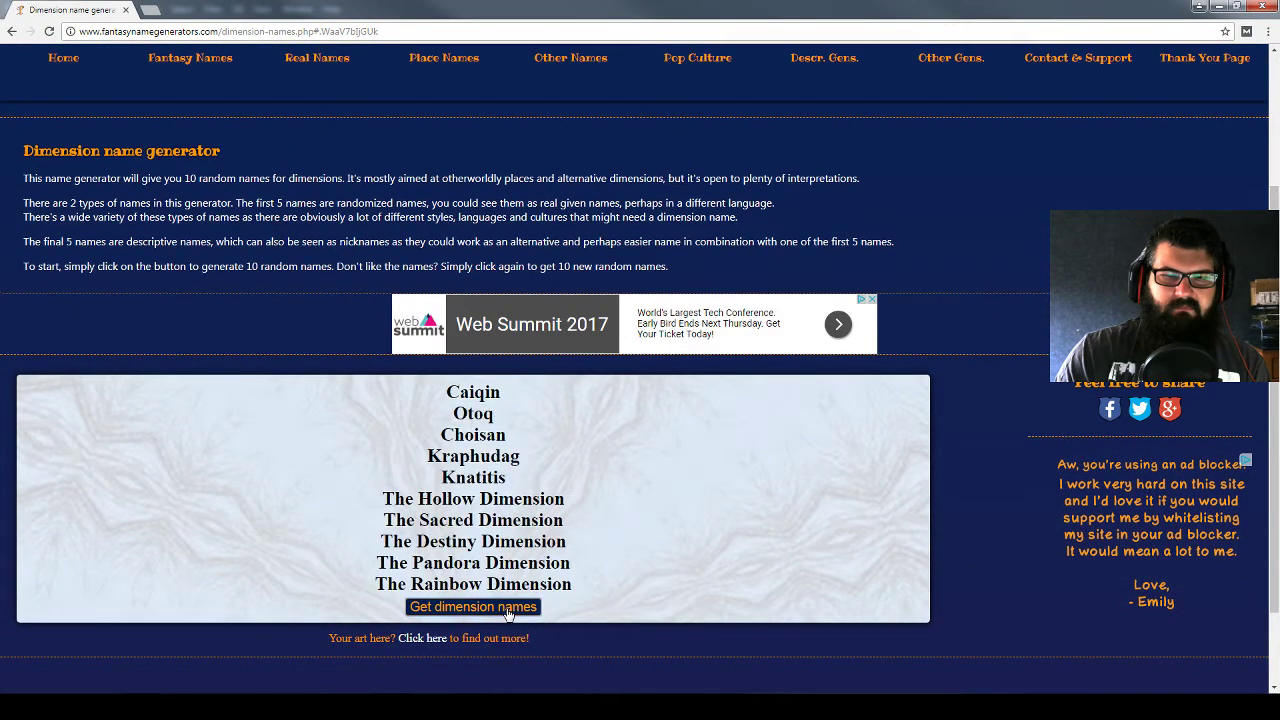
left_click(508, 614)
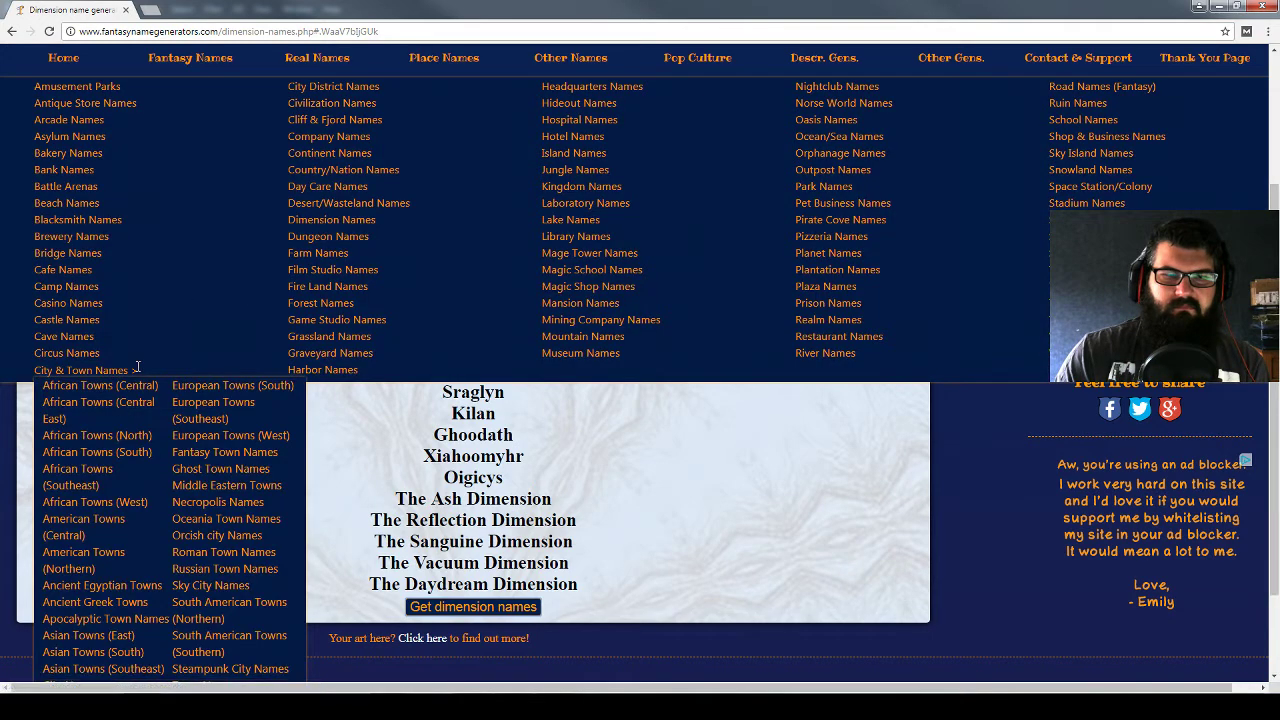
mouse_move(85, 370)
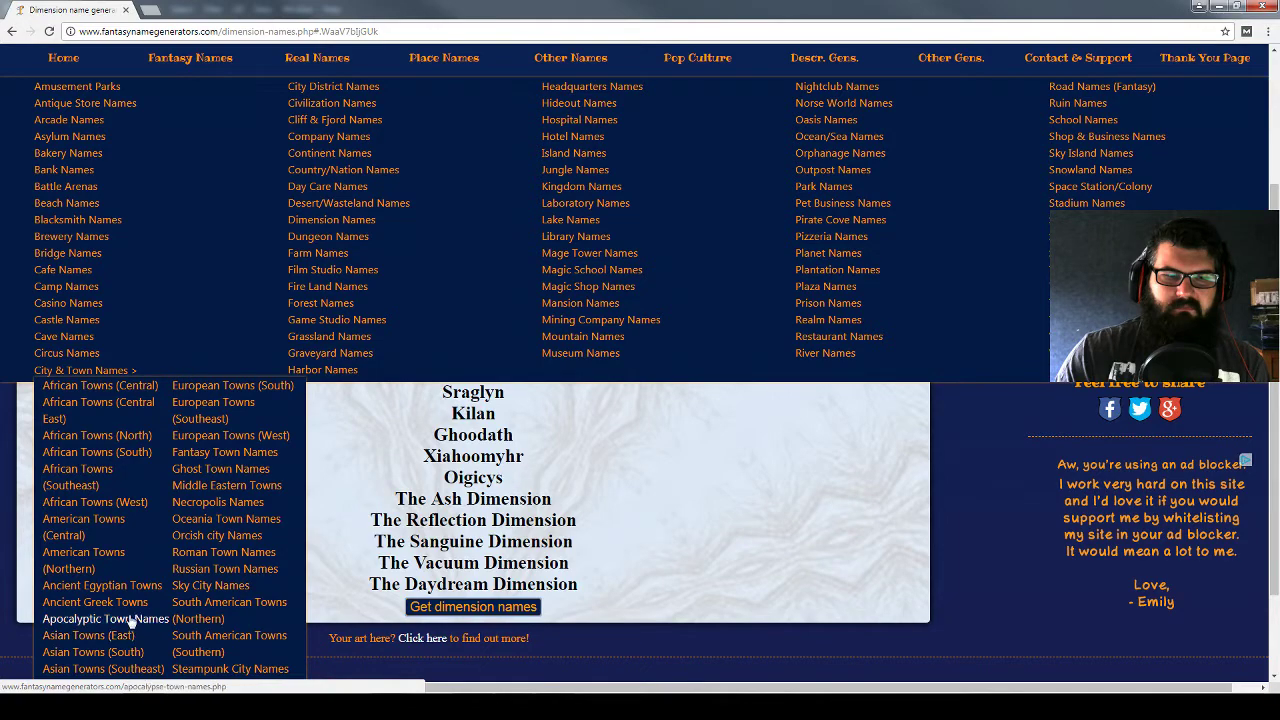
Generate two batches of Northern American town names
left_click(98, 560)
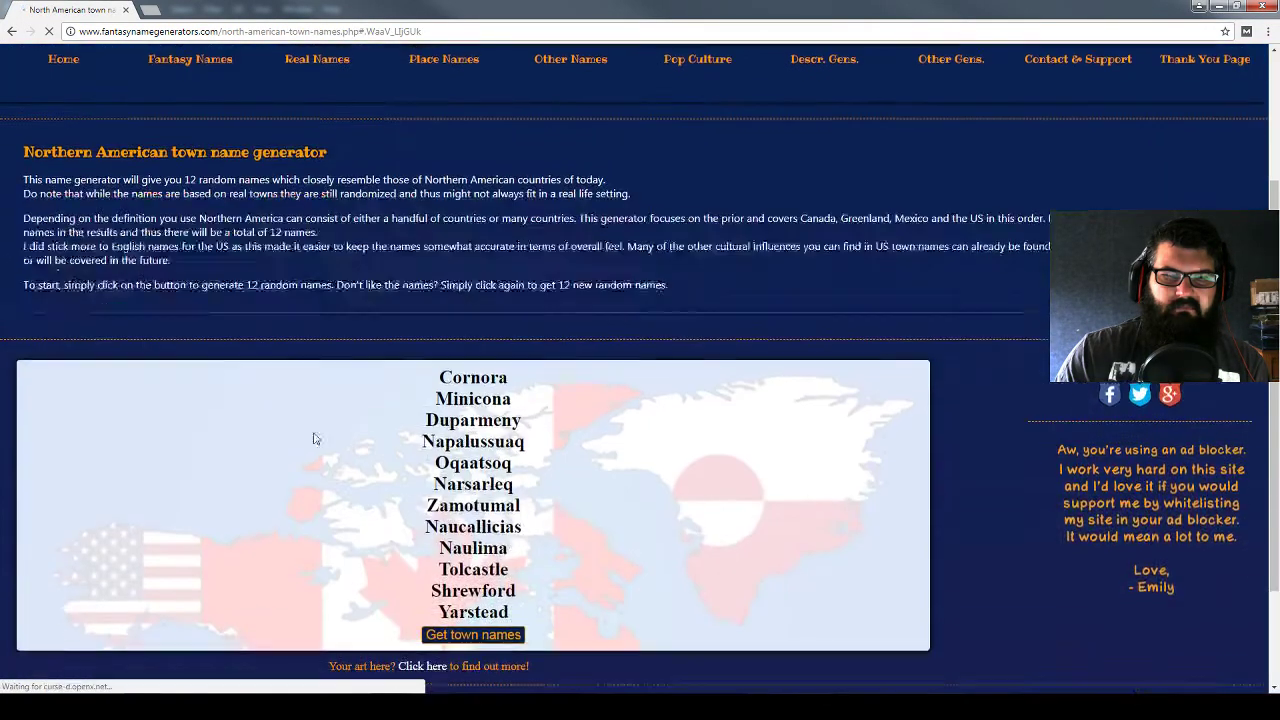
scroll(459, 535, "down", 3)
left_click(477, 537)
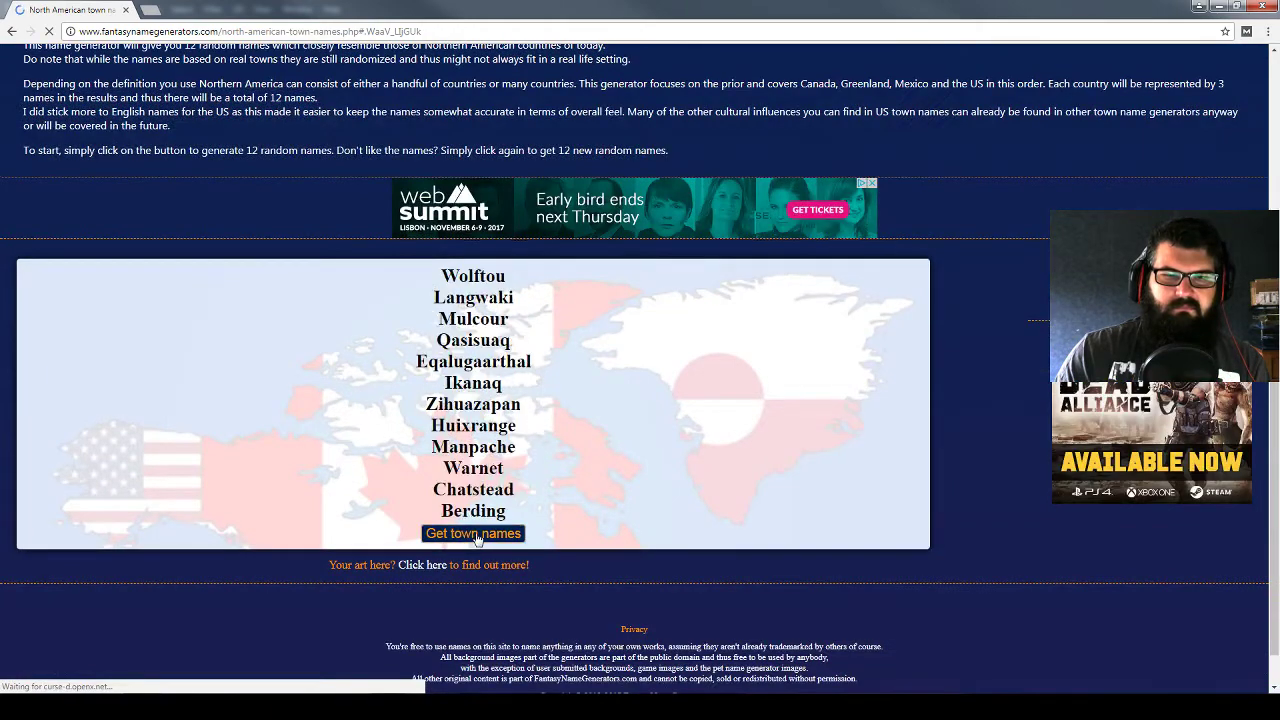
left_click(477, 537)
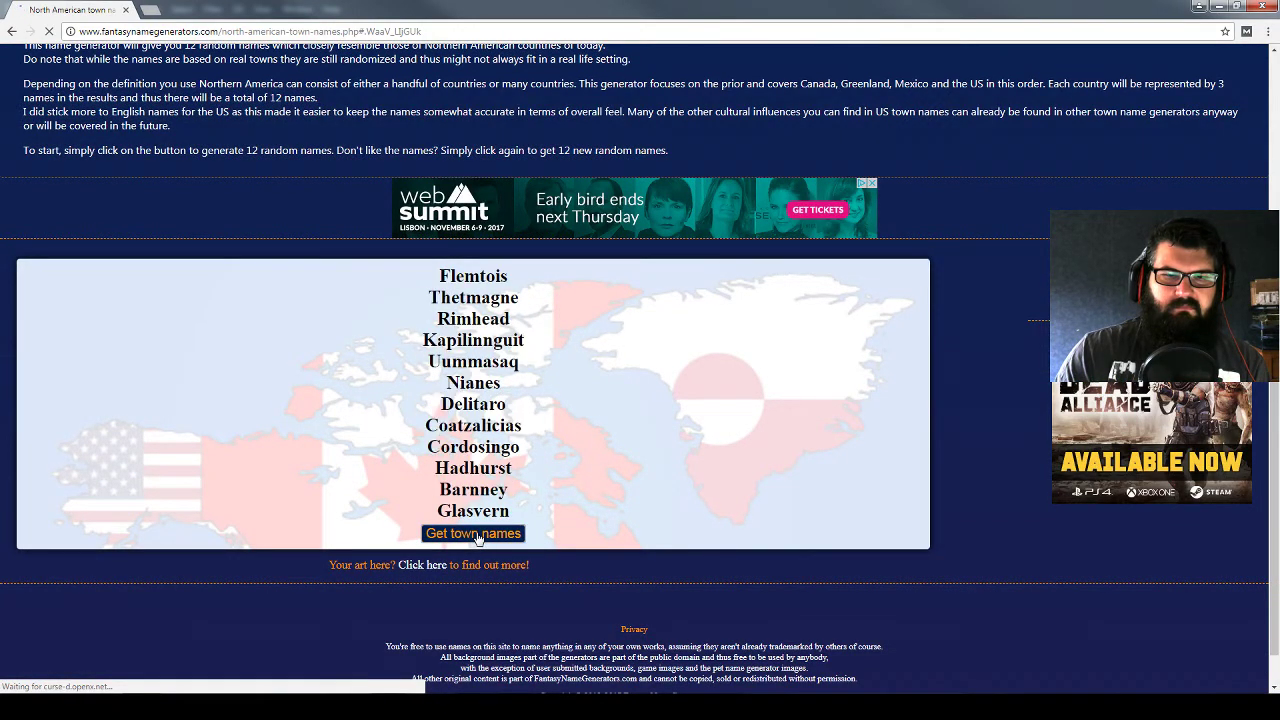
scroll(156, 163, "up", 5)
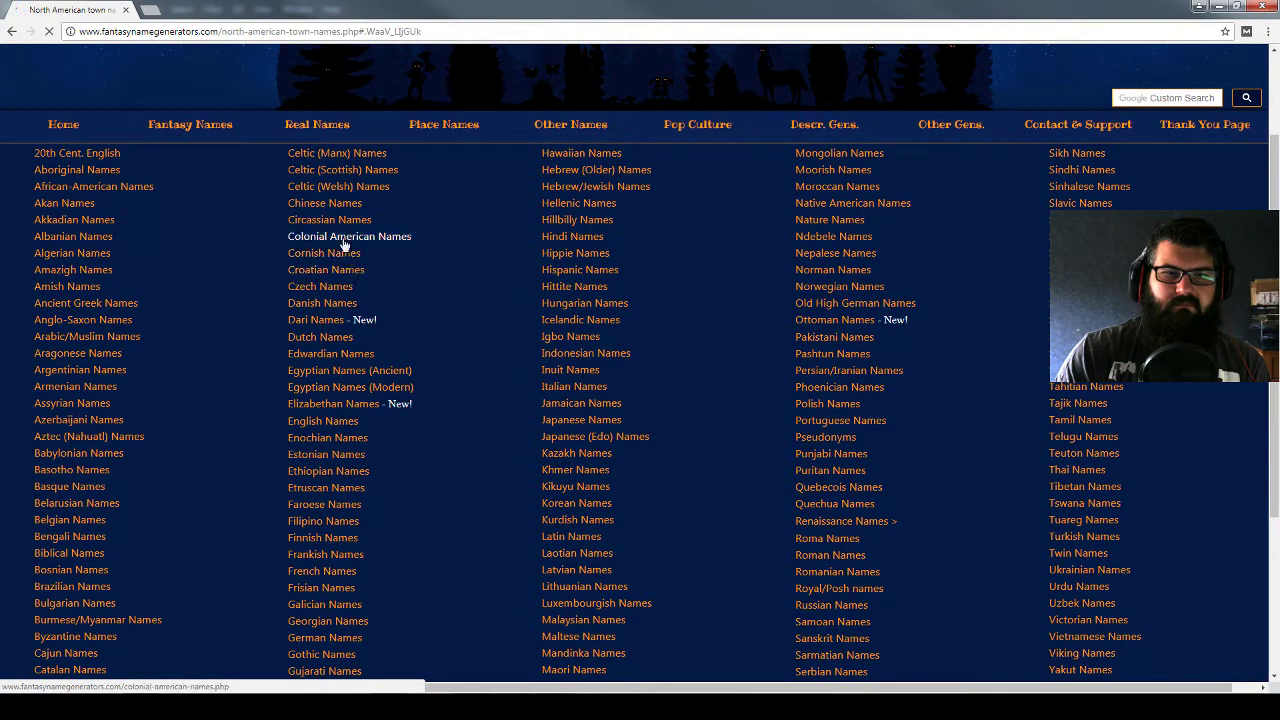
Generate Danish male names twice and select the first name's surname
left_click(330, 304)
scroll(420, 330, "down", 1)
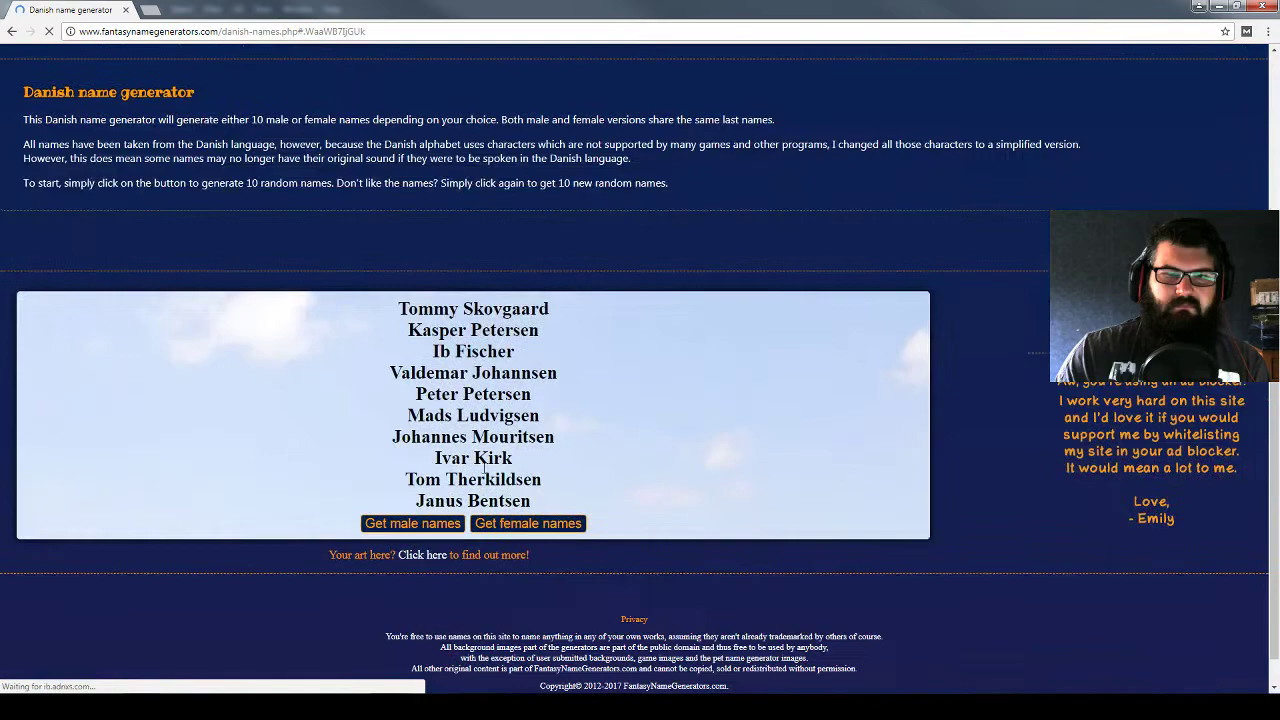
left_click(428, 524)
left_click(428, 524)
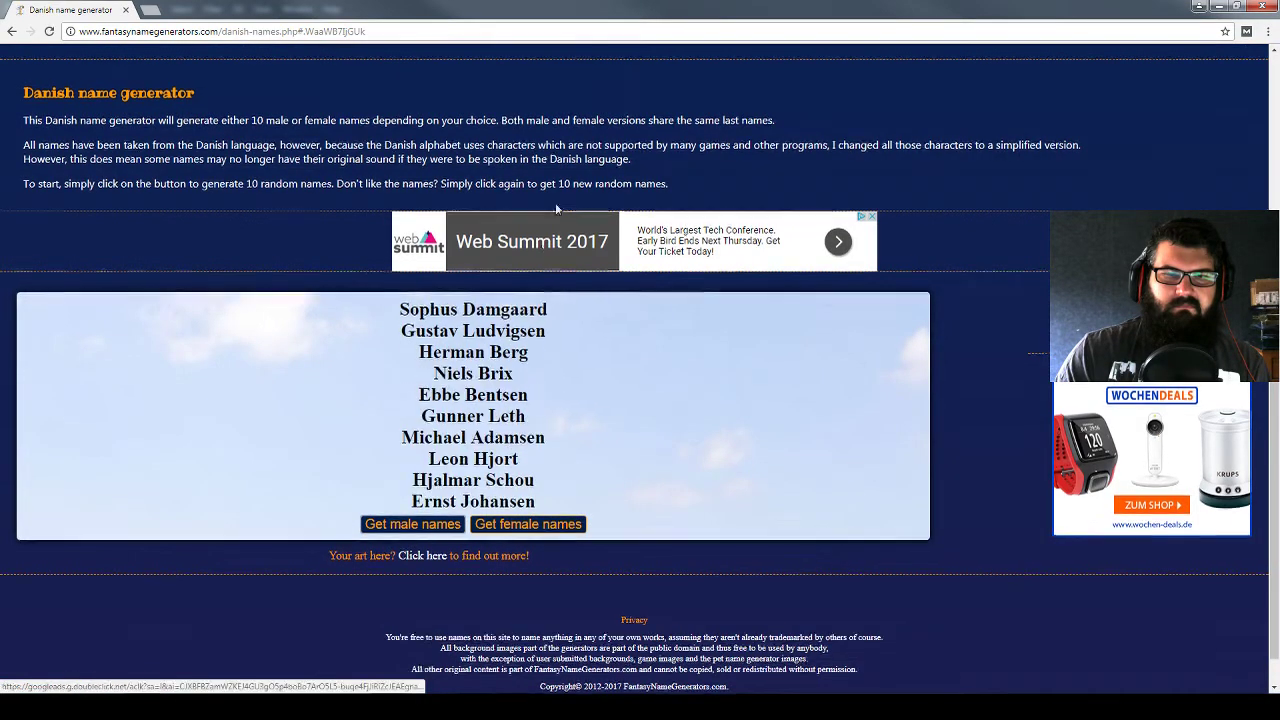
scroll(508, 257, "up", 3)
scroll(565, 367, "down", 3)
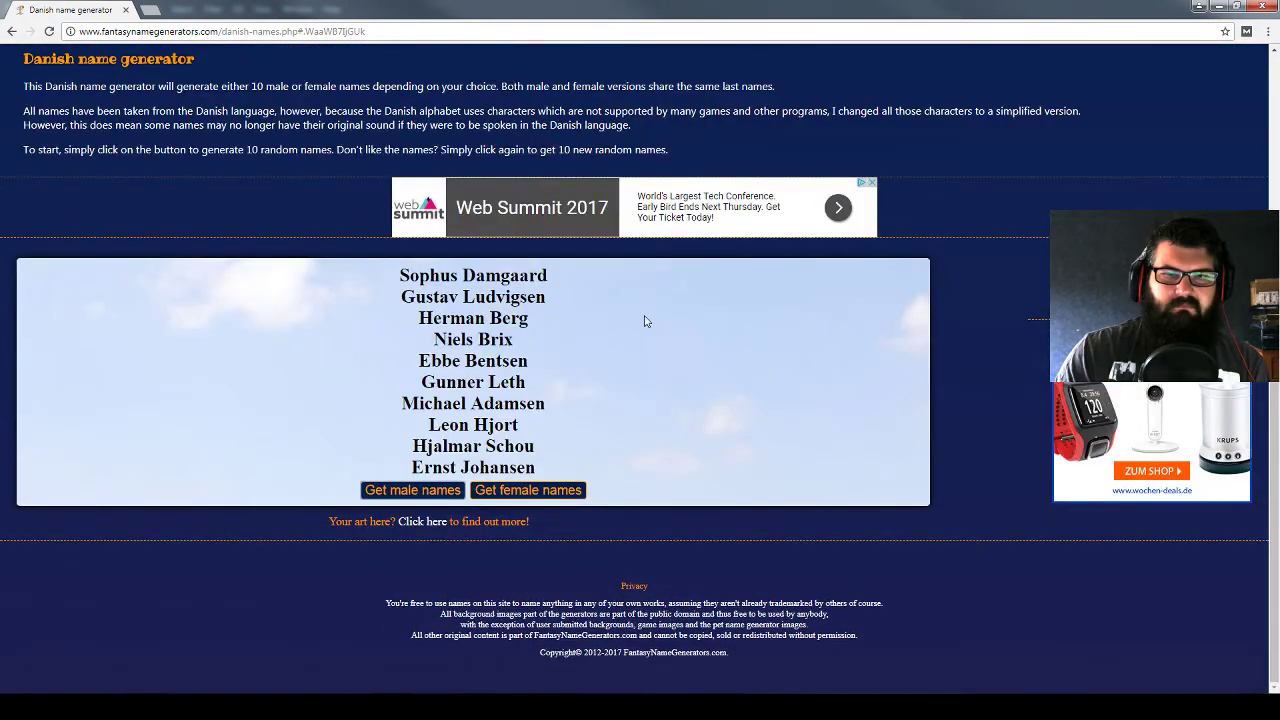
scroll(640, 320, "up", 1)
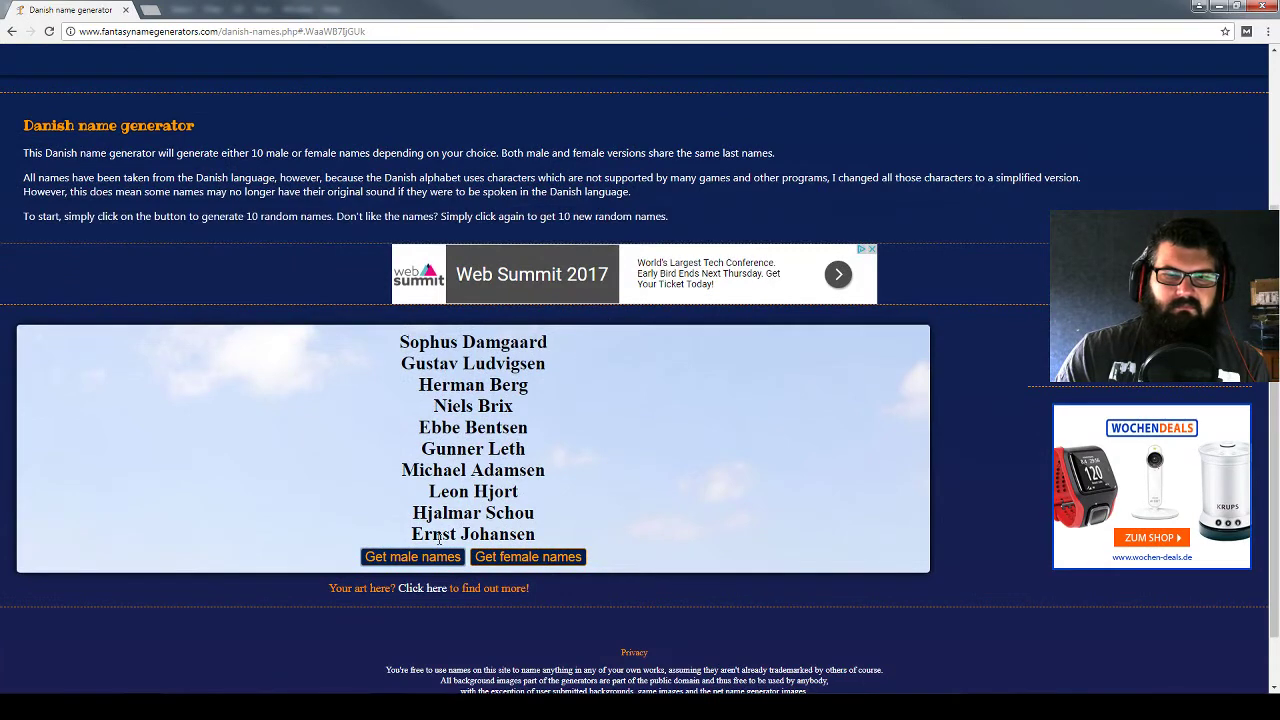
left_click_drag(463, 345, 550, 342)
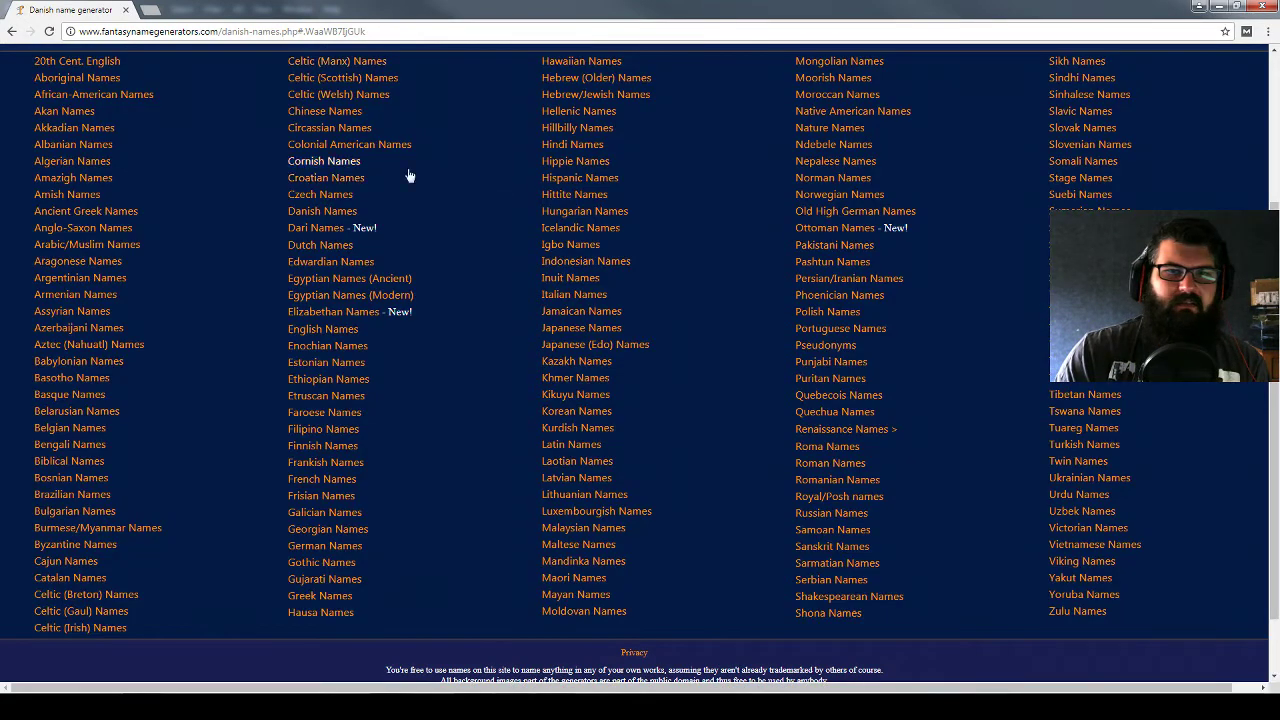
mouse_move(87, 244)
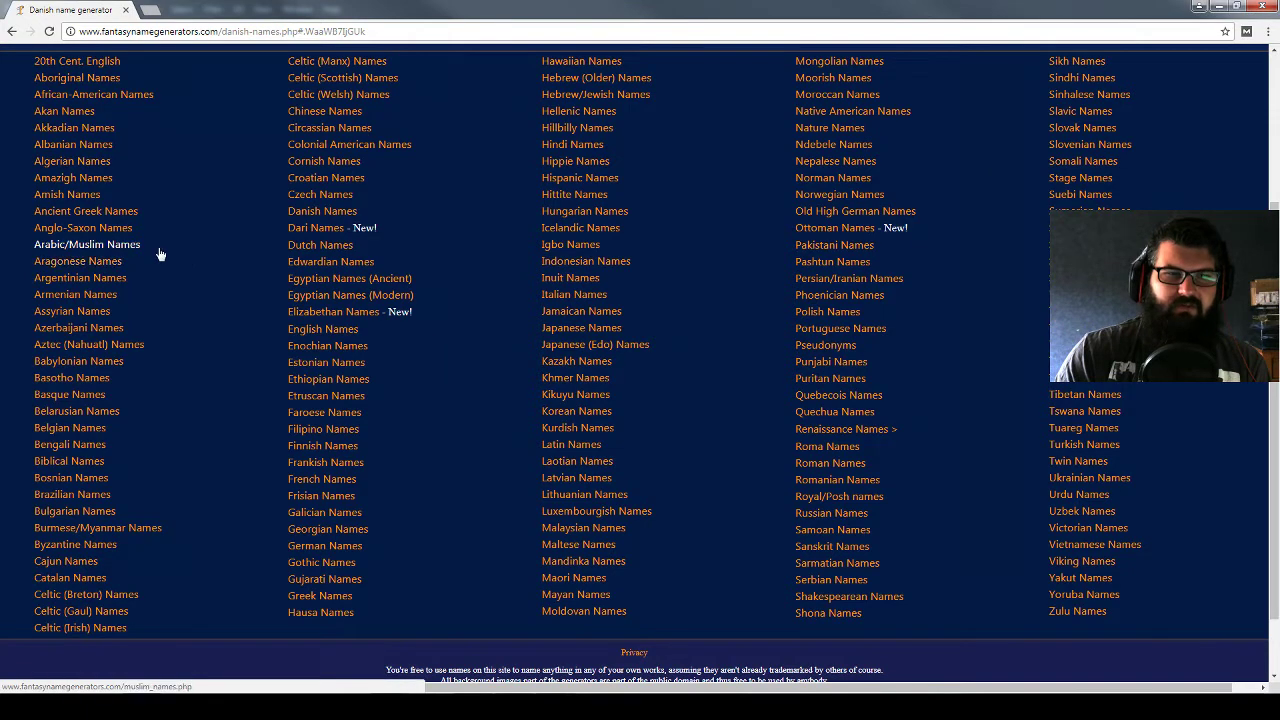
scroll(491, 173, "up", 2)
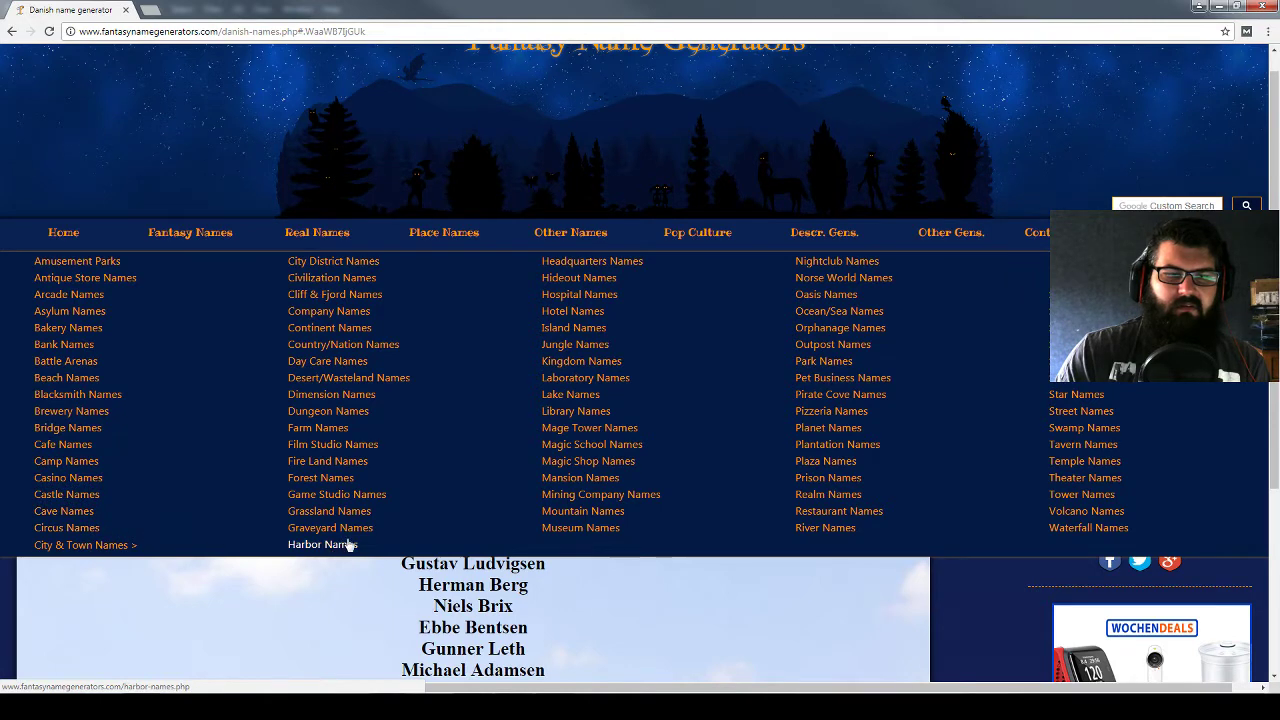
Regenerate dungeon names until the list spans Burrows of the Betrayed Legion to The Wild Crypt
left_click(360, 416)
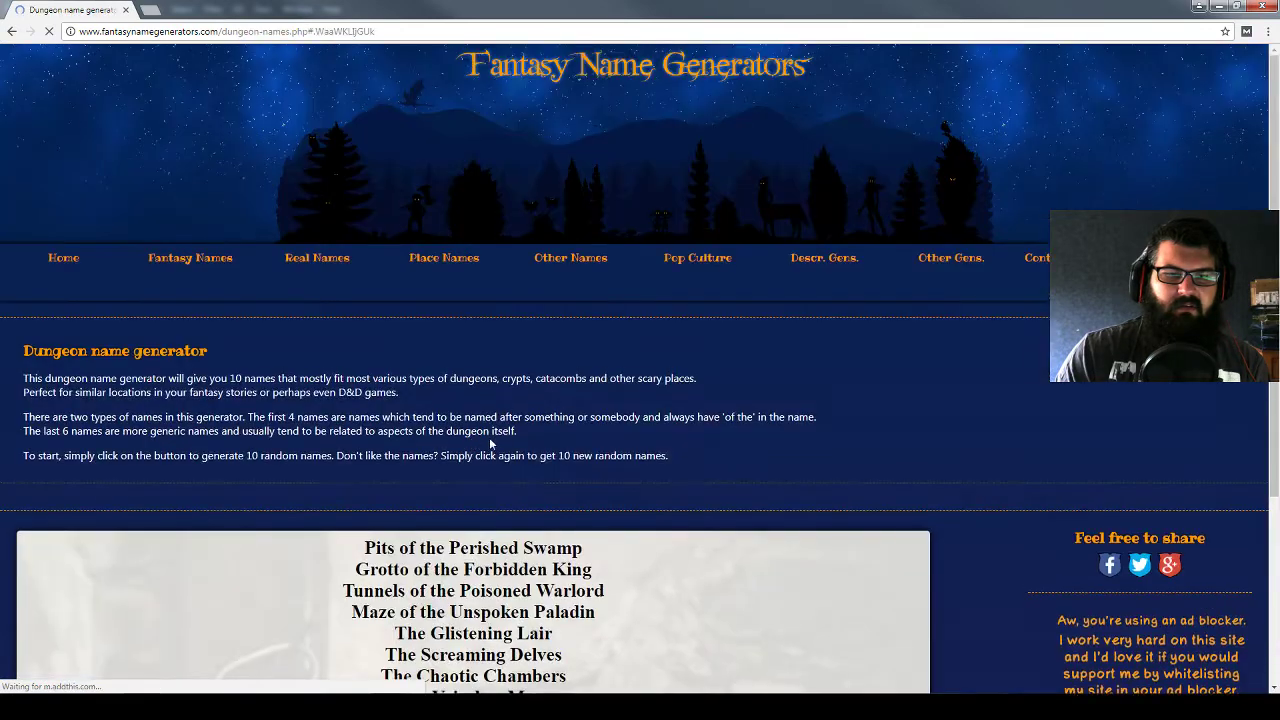
scroll(490, 460, "down", 3)
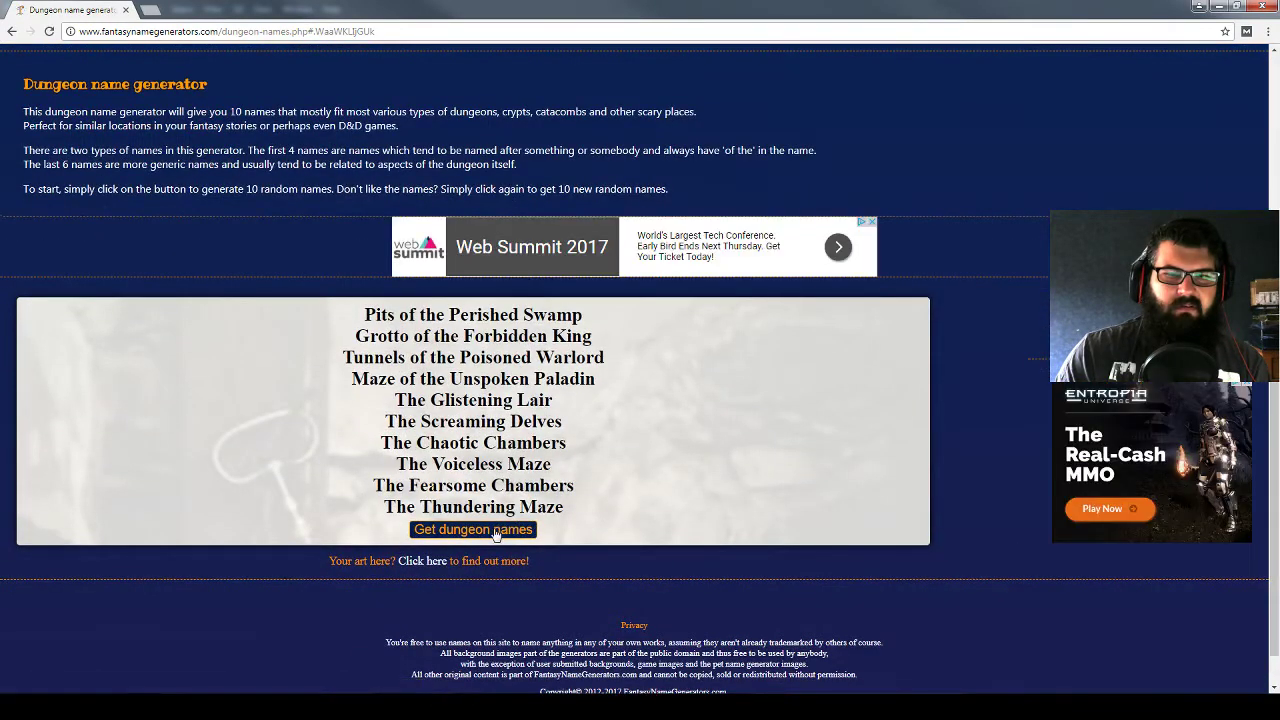
left_click(490, 537)
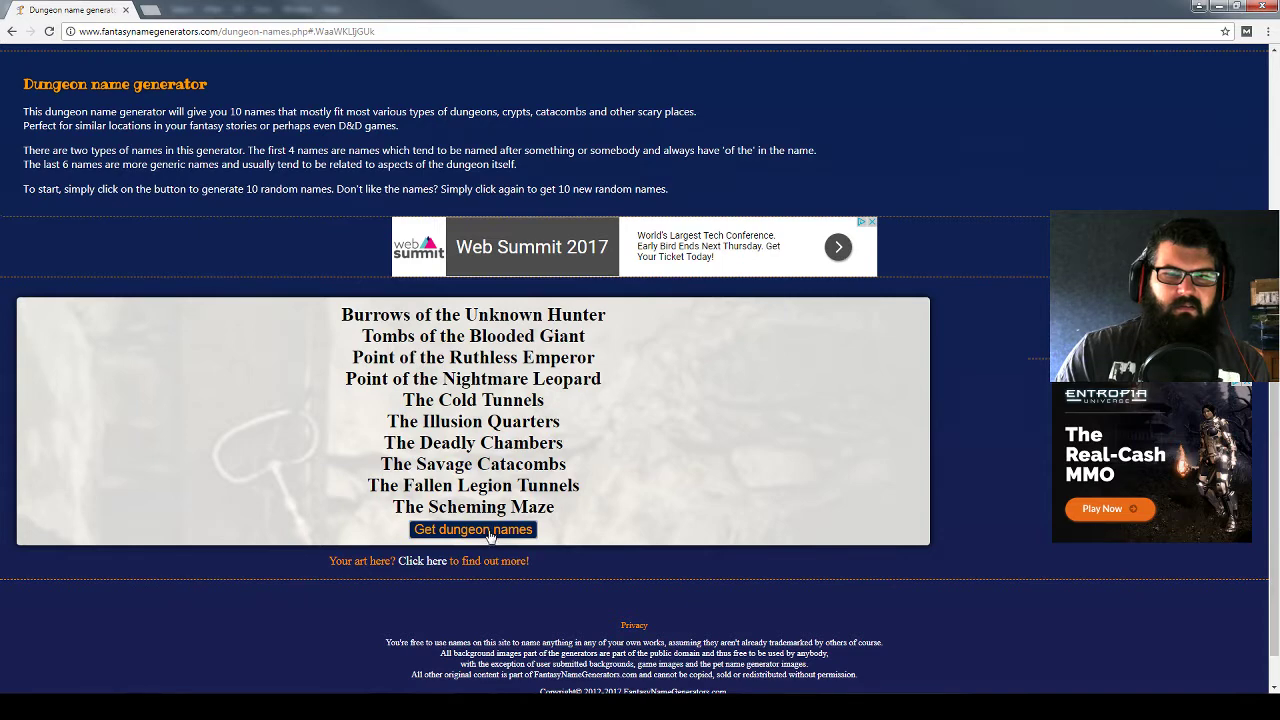
left_click(490, 537)
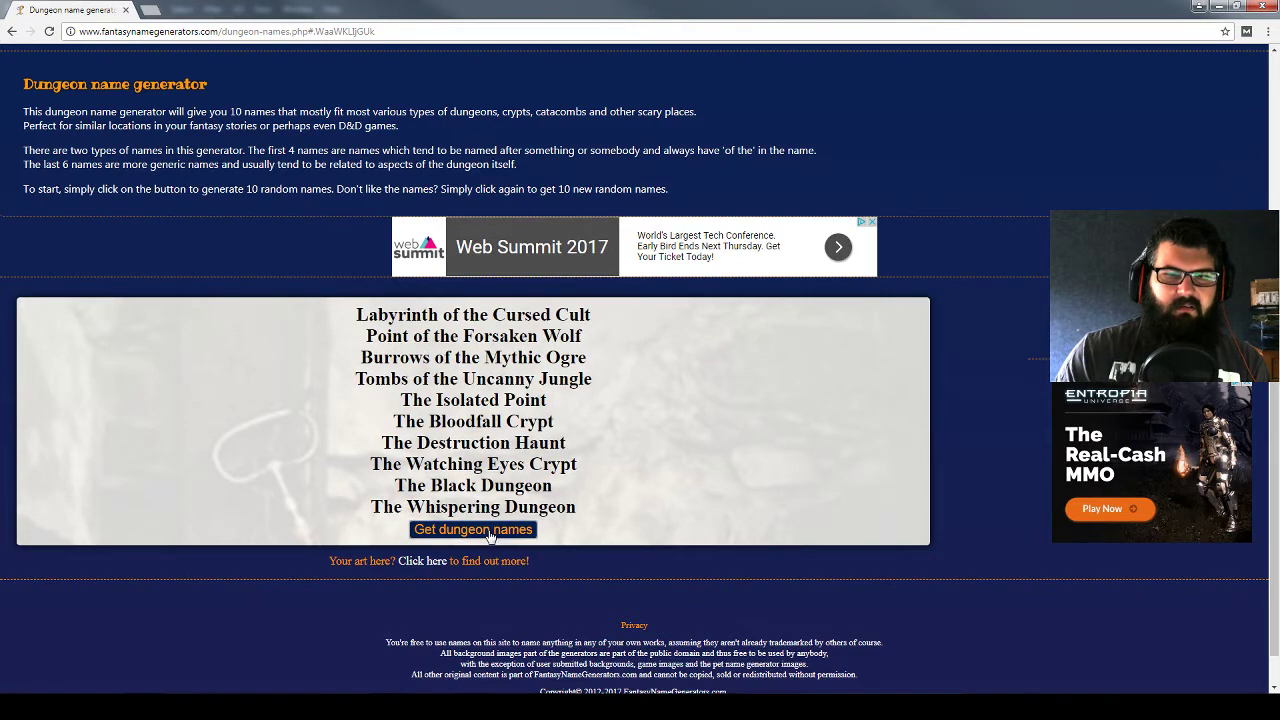
left_click(490, 537)
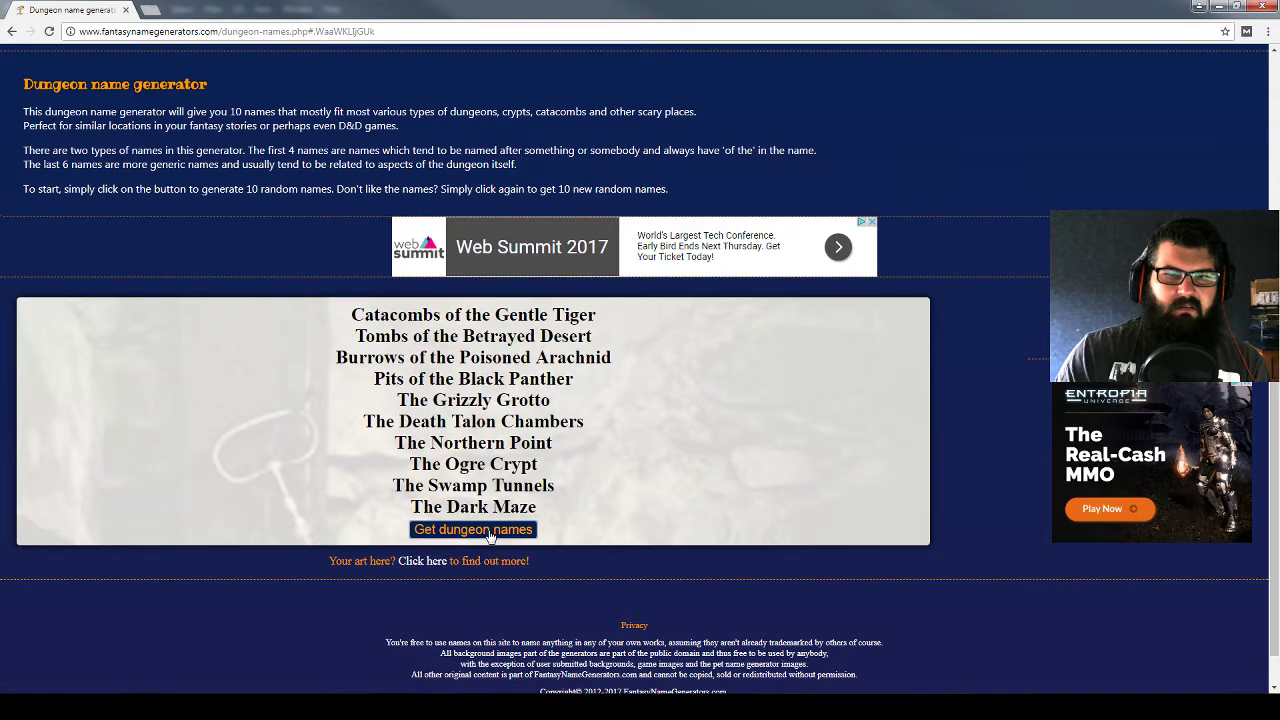
left_click(490, 537)
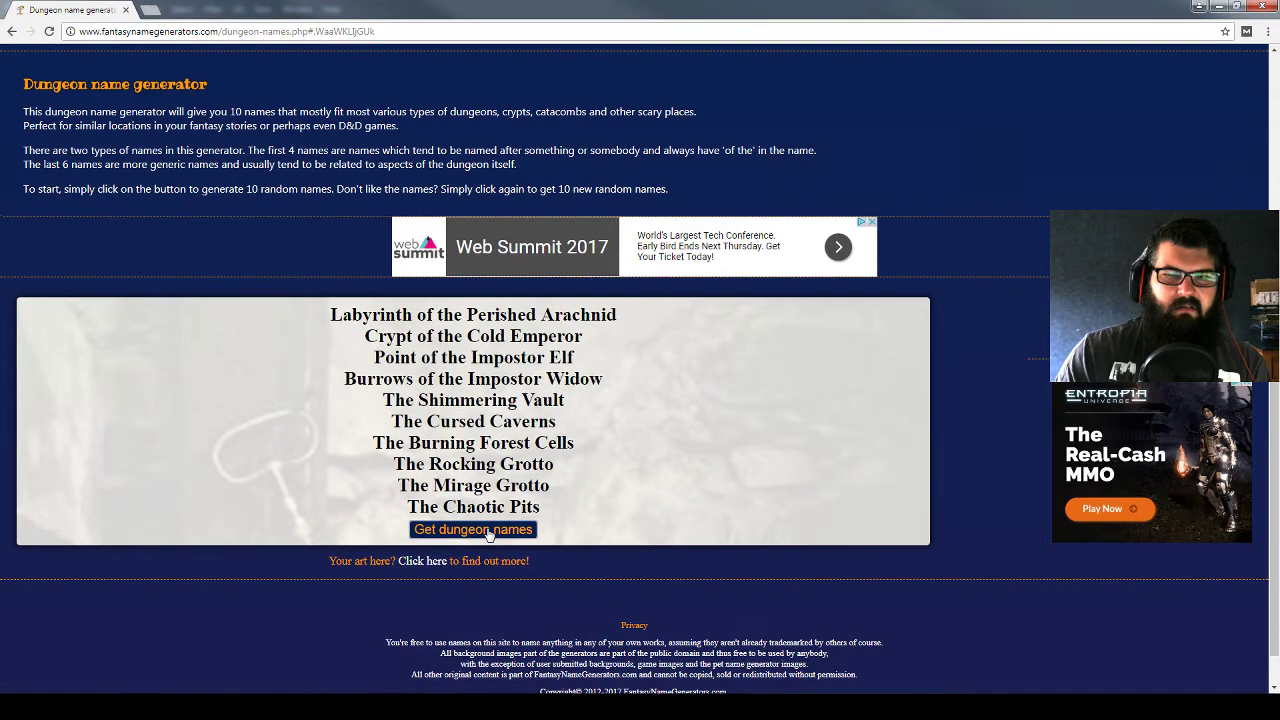
left_click(490, 537)
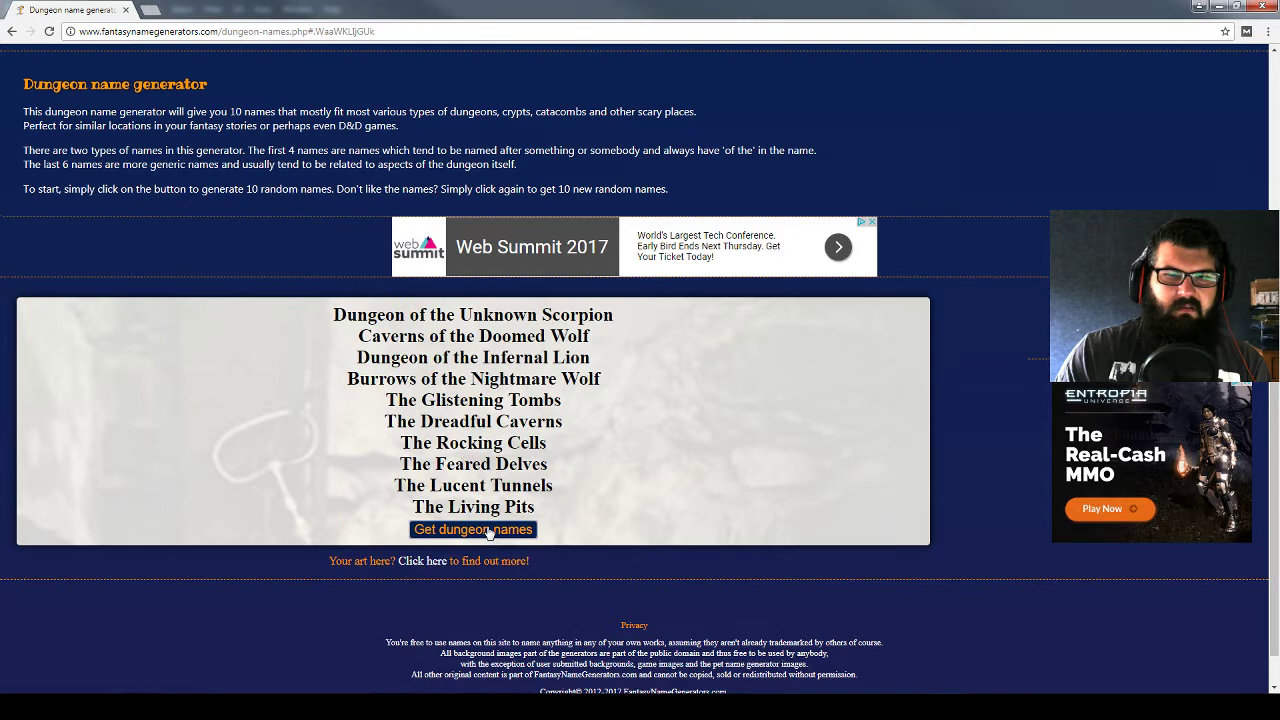
left_click(490, 537)
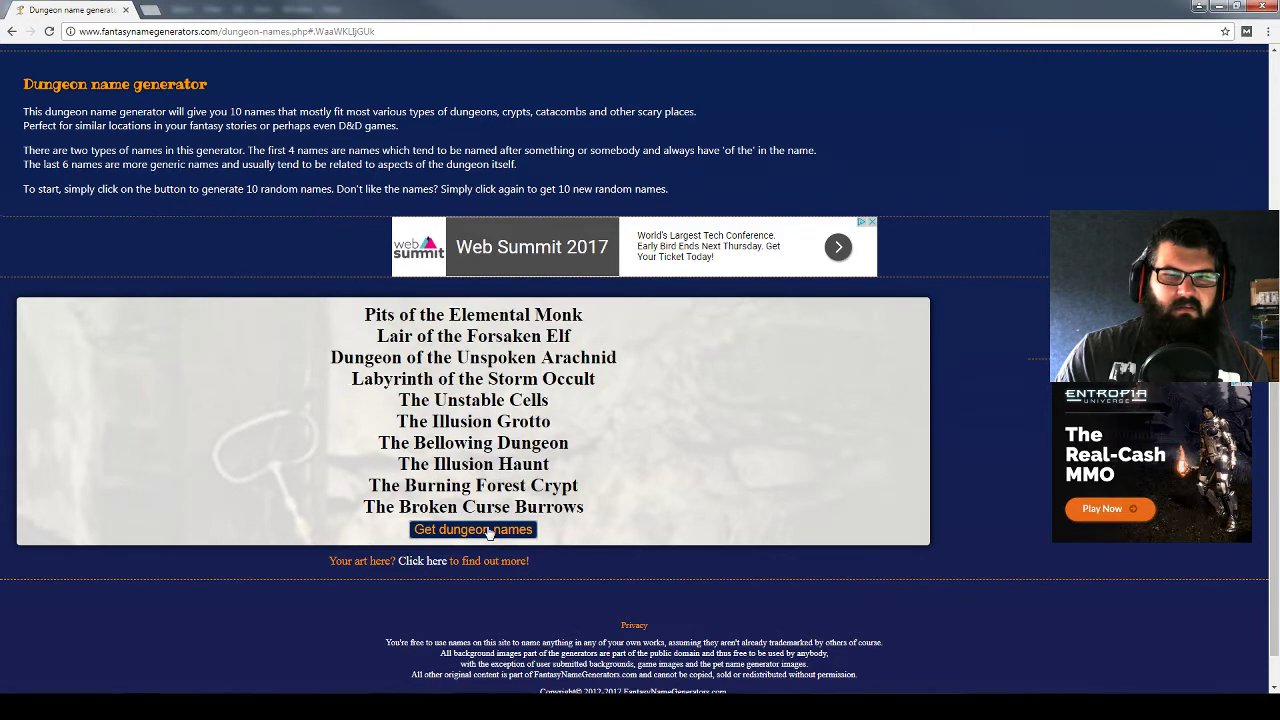
left_click(488, 532)
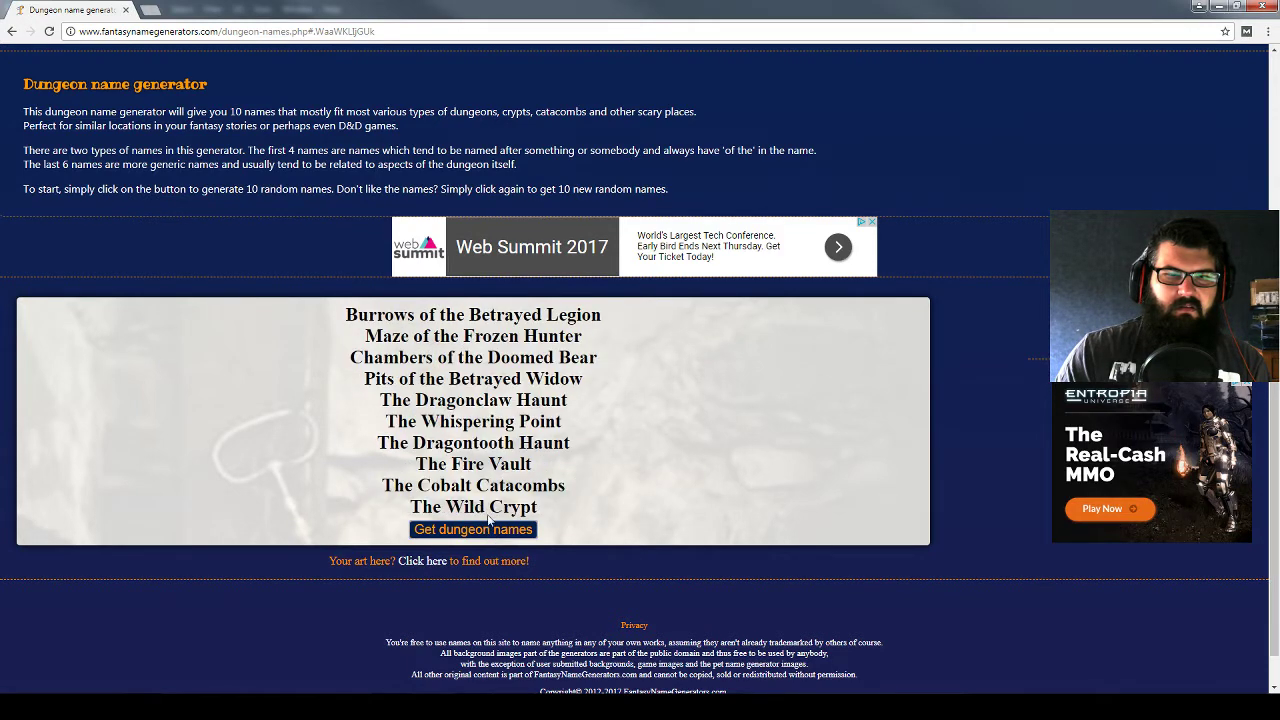
scroll(492, 421, "up", 3)
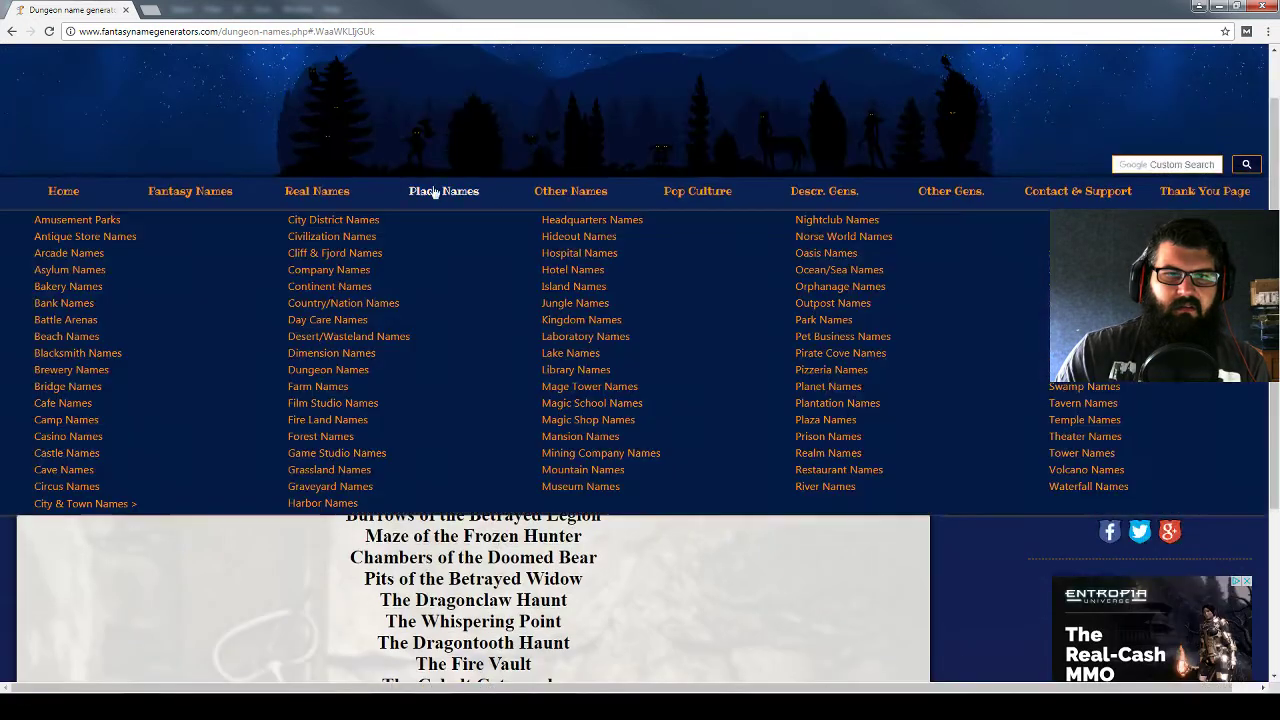
mouse_move(443, 191)
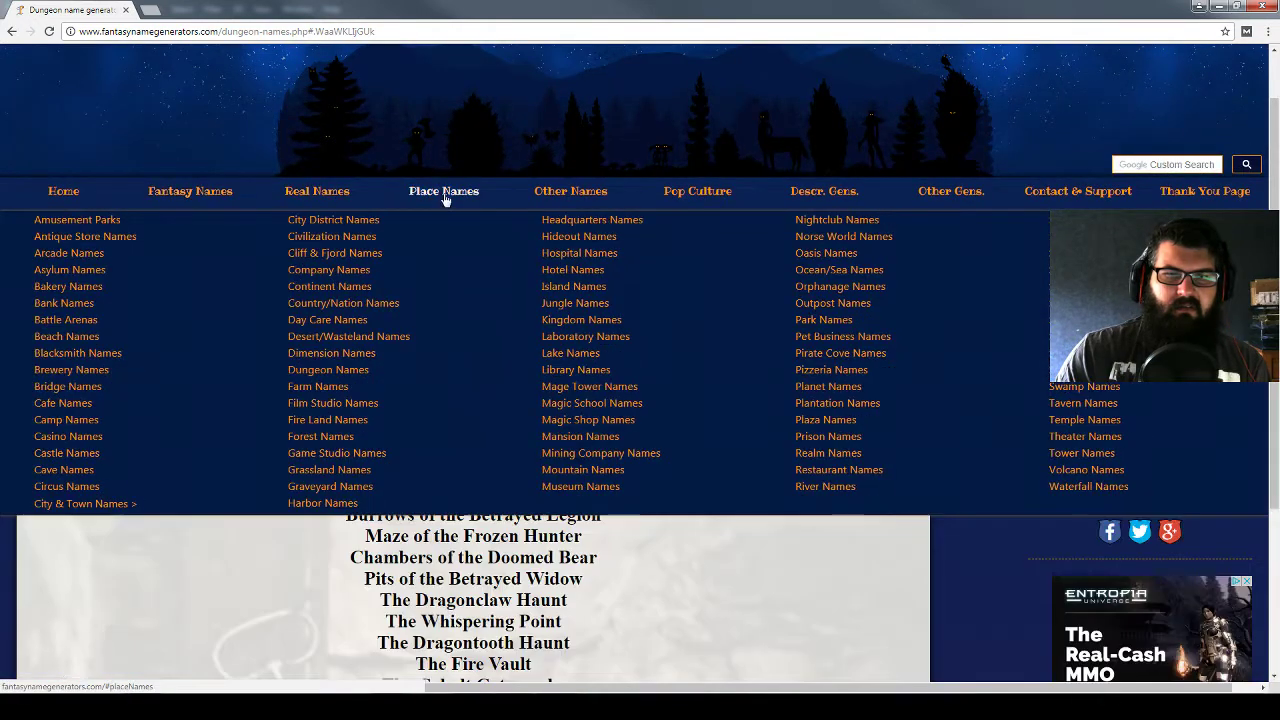
Open the lake name generator and generate three new batches
left_click(630, 355)
scroll(634, 366, "down", 3)
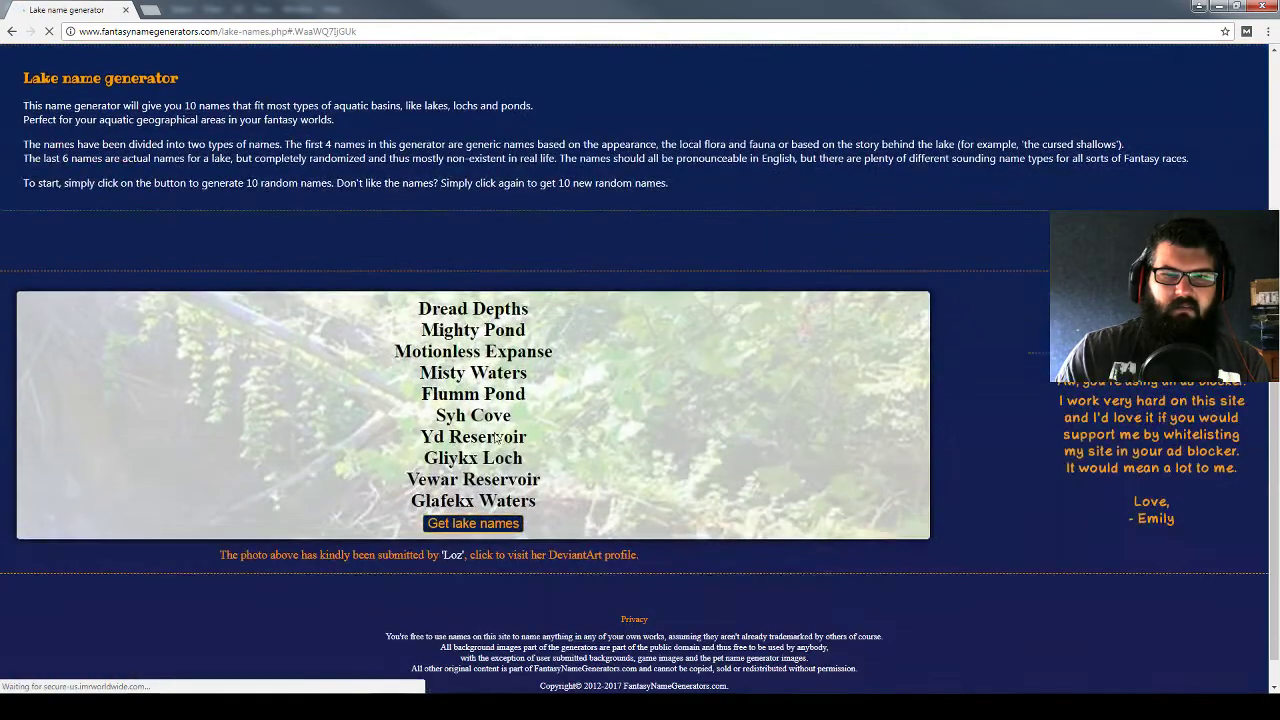
left_click(494, 527)
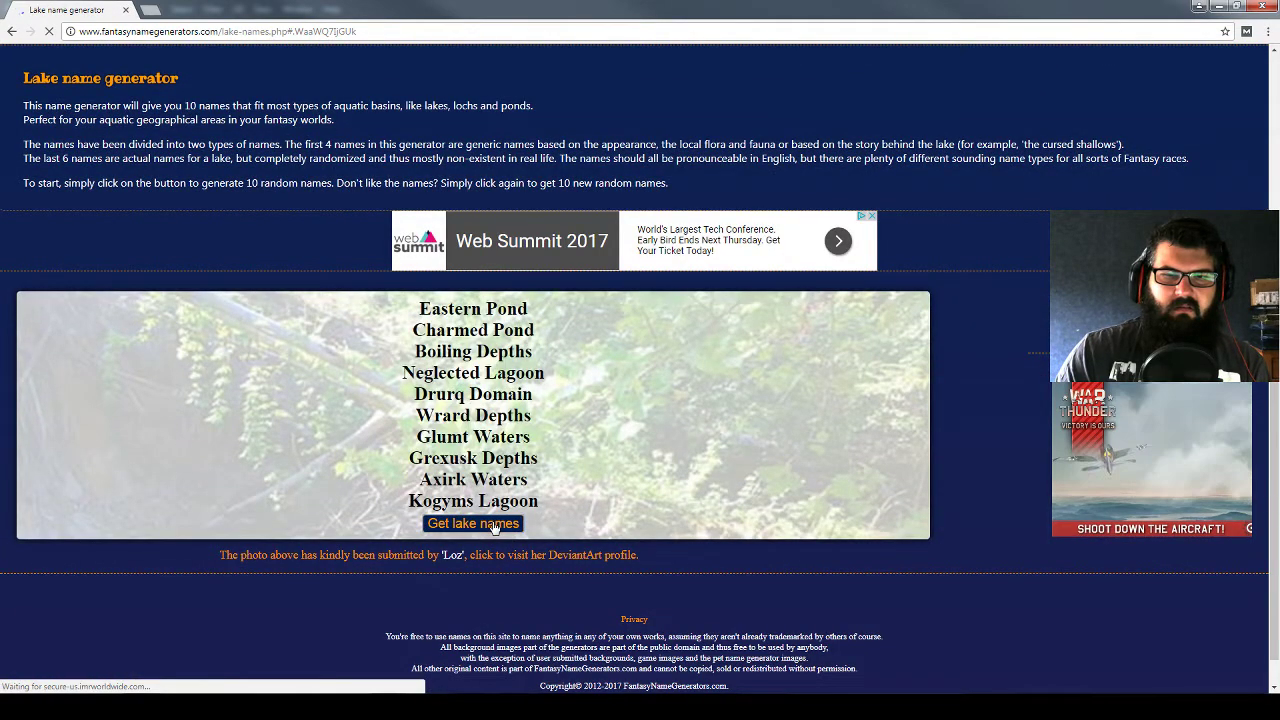
left_click(494, 527)
left_click(494, 527)
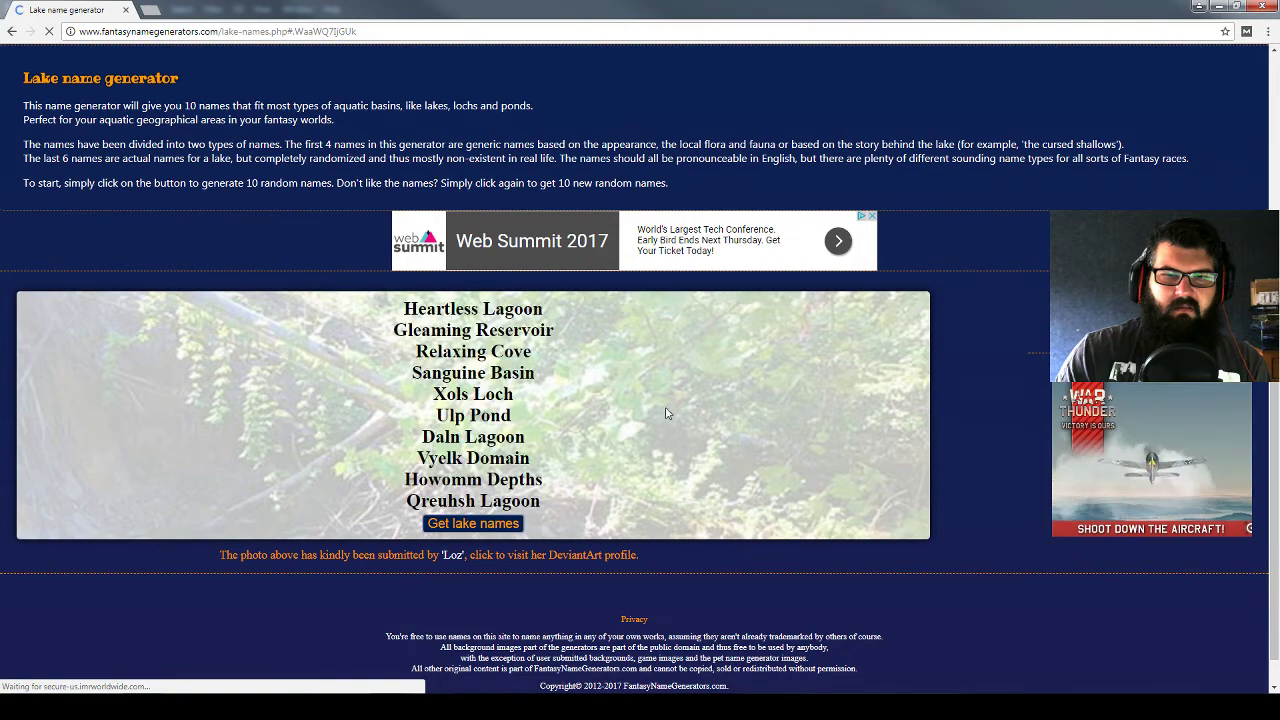
scroll(667, 413, "up", 3)
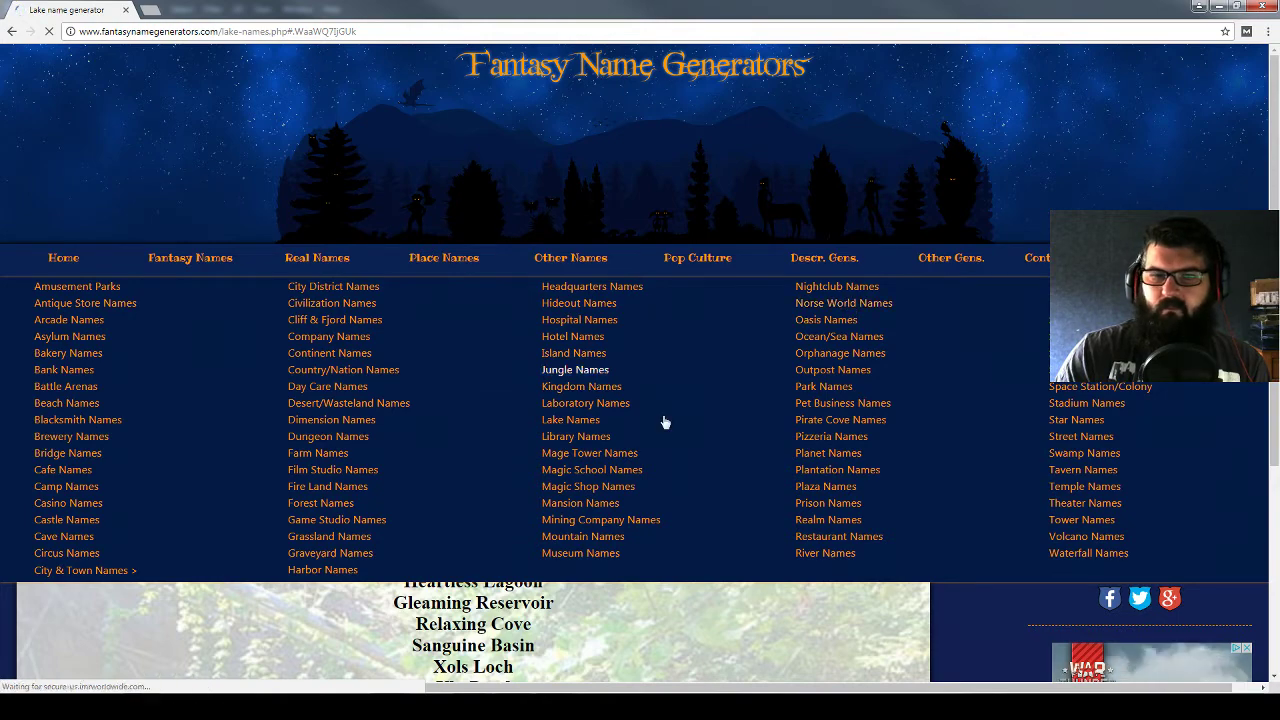
Generate sky island names twice, giving a list starting Cesme Isle, Faethal Islet, Femmuh Enclave
scroll(640, 449, "down", 5)
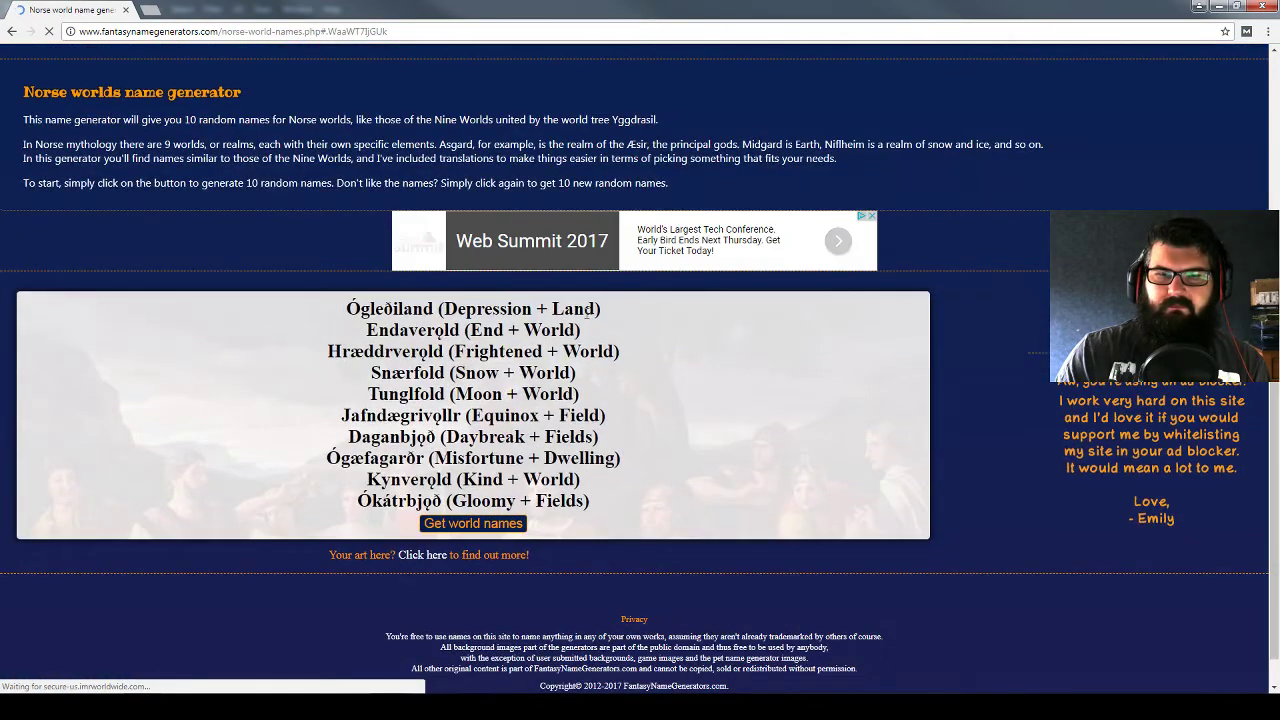
scroll(587, 309, "up", 5)
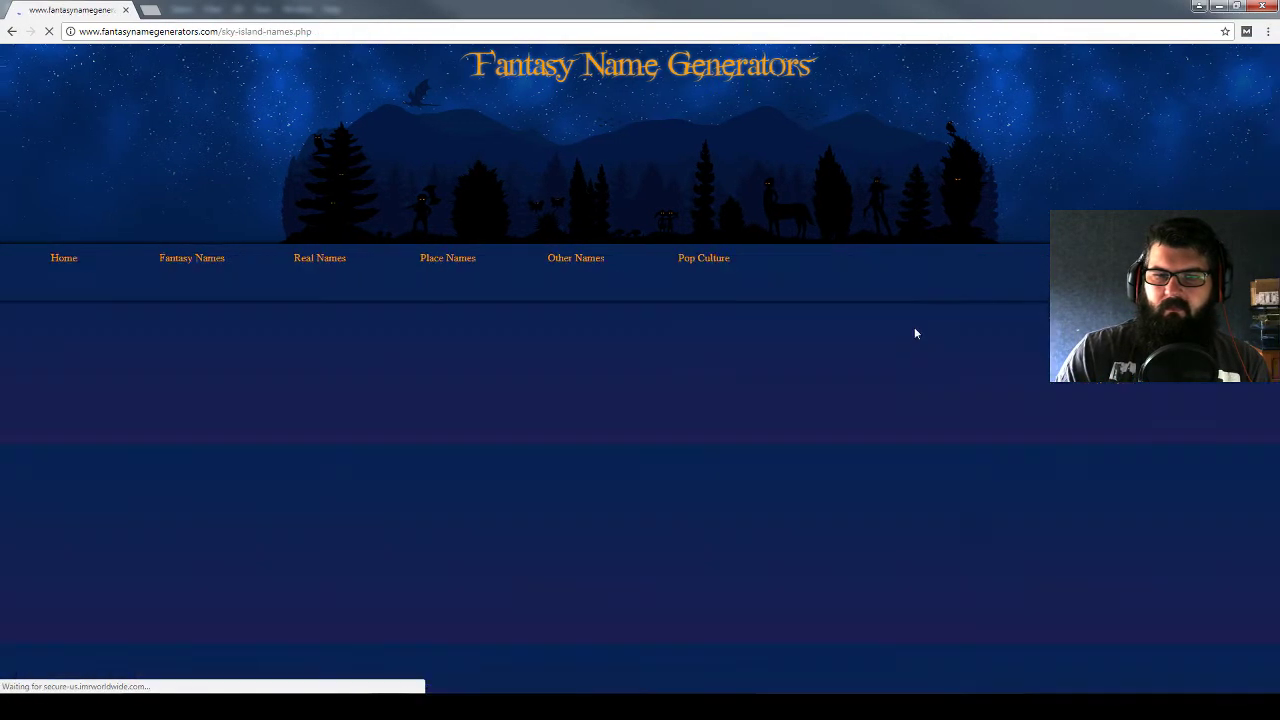
scroll(620, 420, "down", 3)
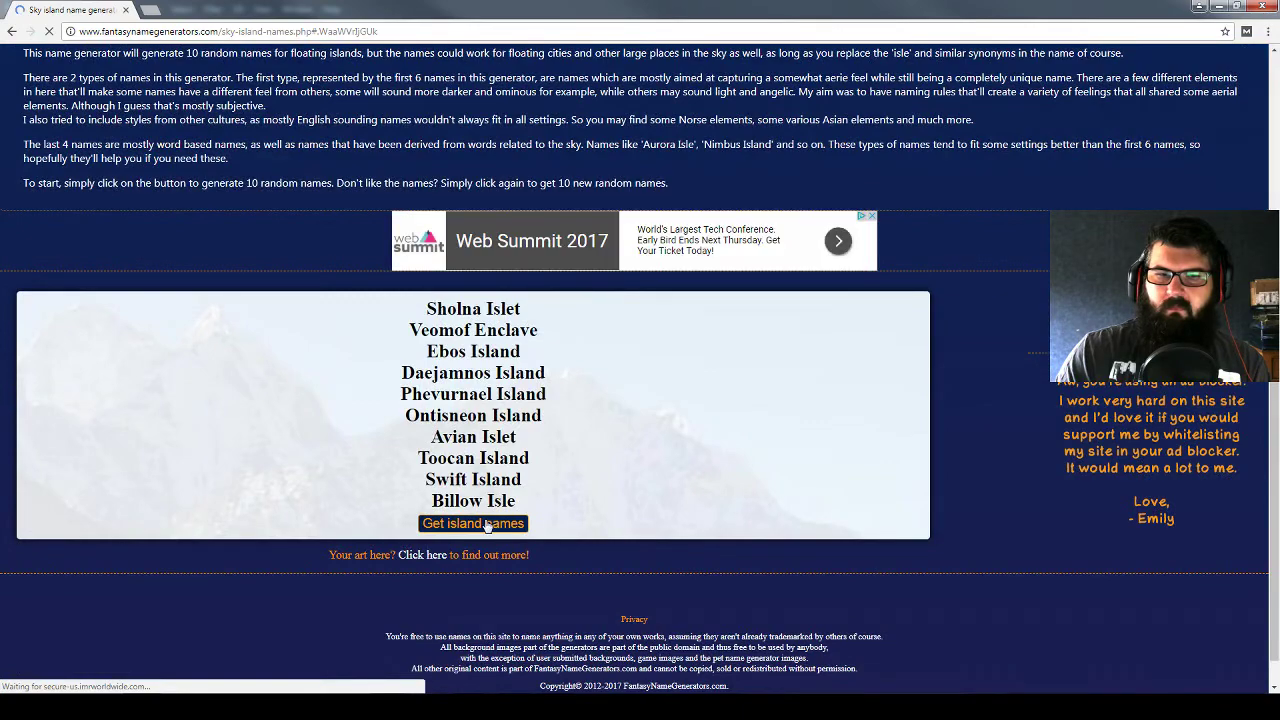
left_click(487, 525)
left_click(487, 525)
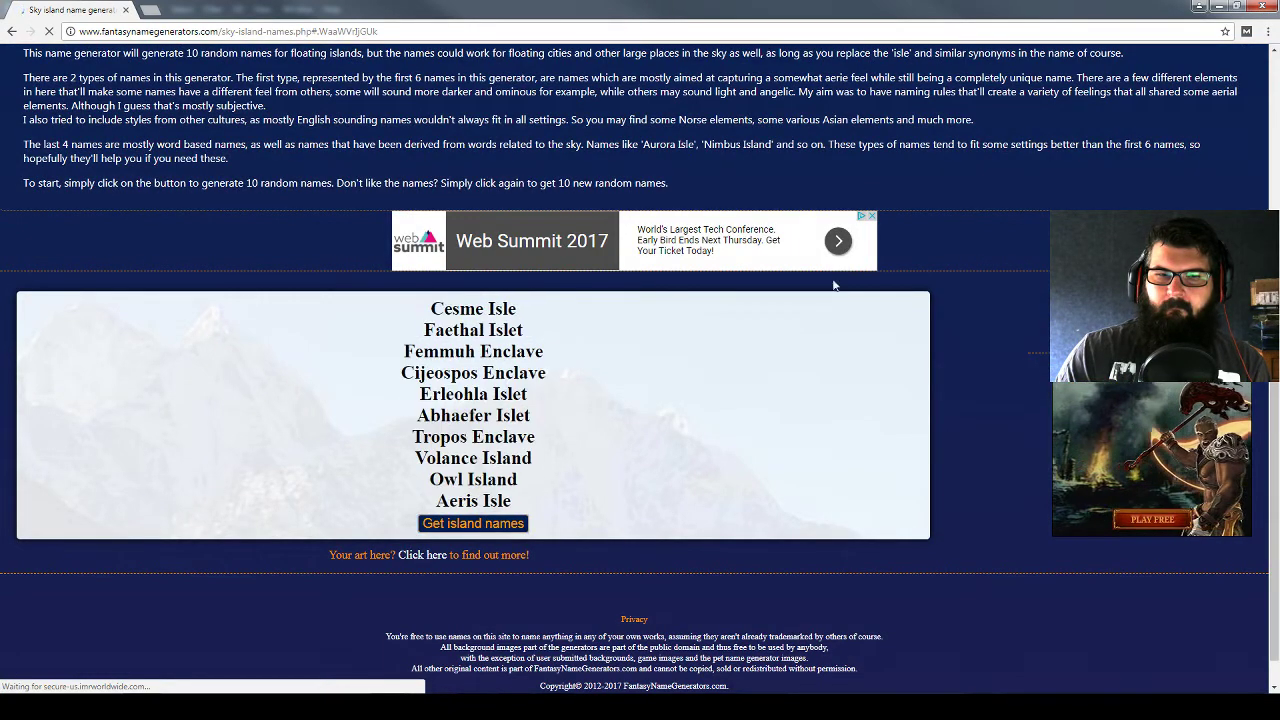
scroll(815, 234, "up", 3)
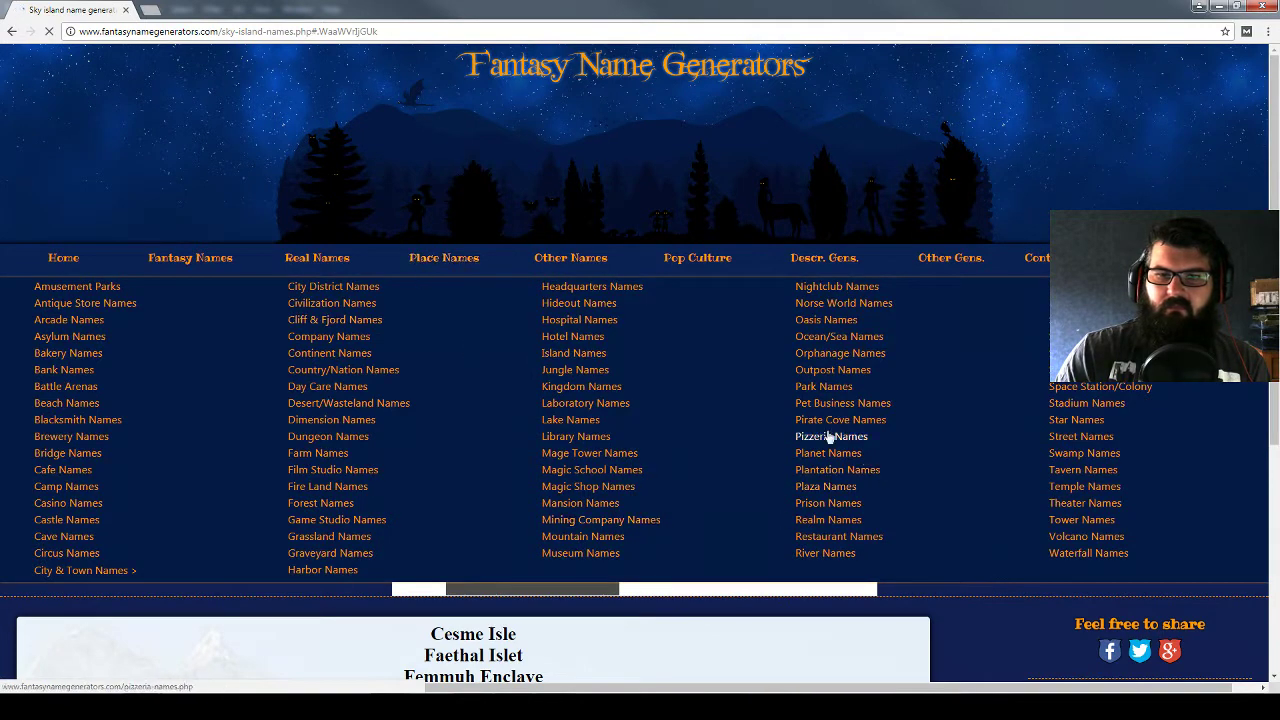
mouse_move(444, 258)
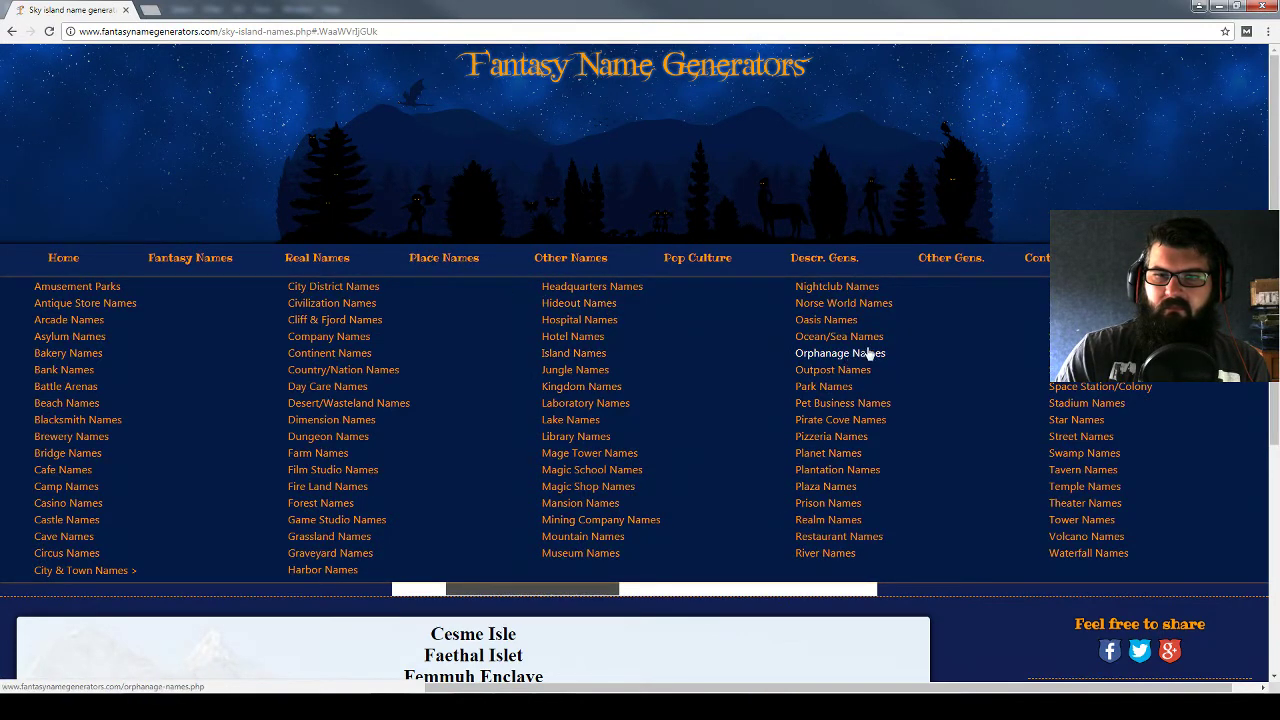
Open the Ocean/Sea name generator and produce seven new batches, including The Coral Tides
left_click(867, 338)
scroll(493, 545, "down", 4)
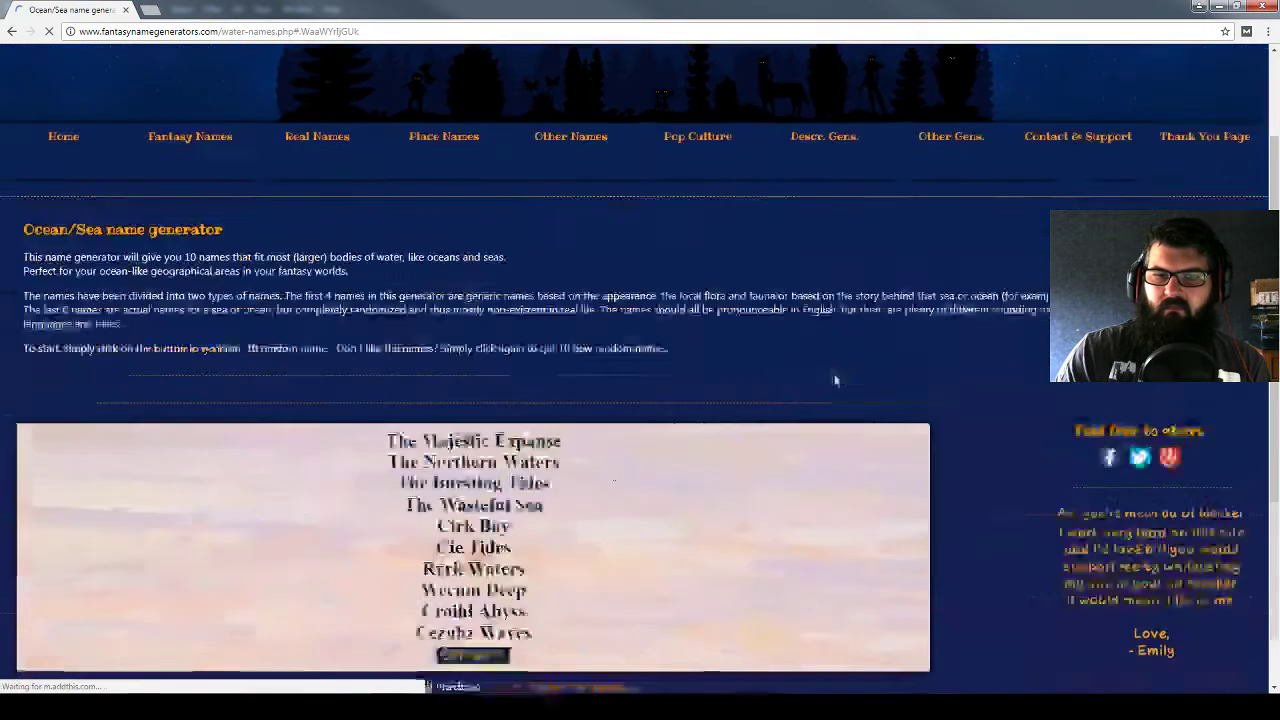
scroll(493, 545, "down", 2)
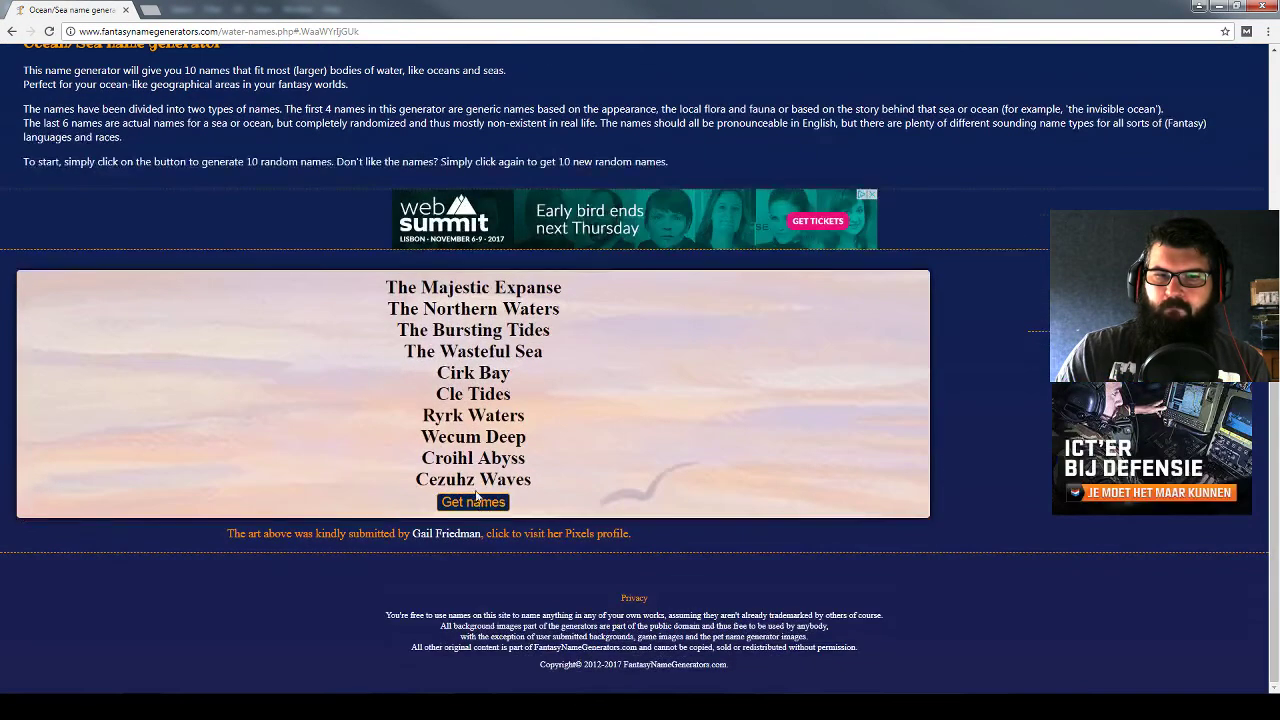
left_click(473, 503)
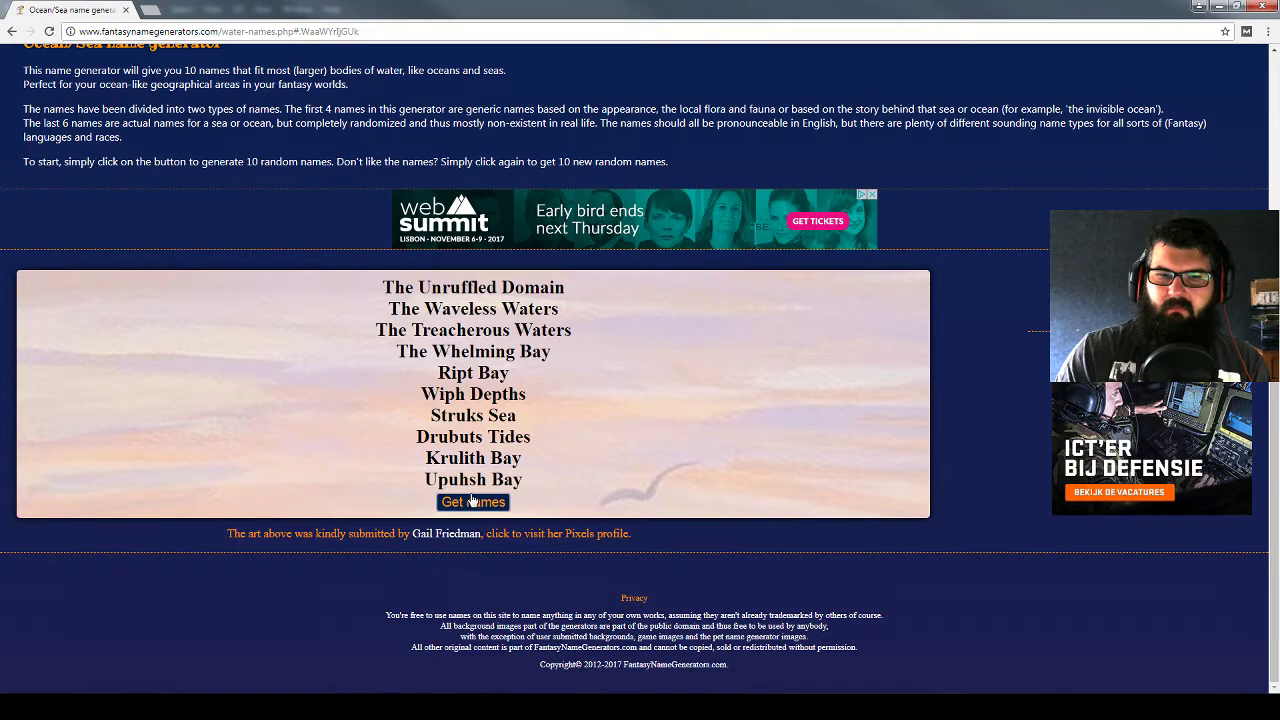
left_click(473, 502)
left_click(477, 512)
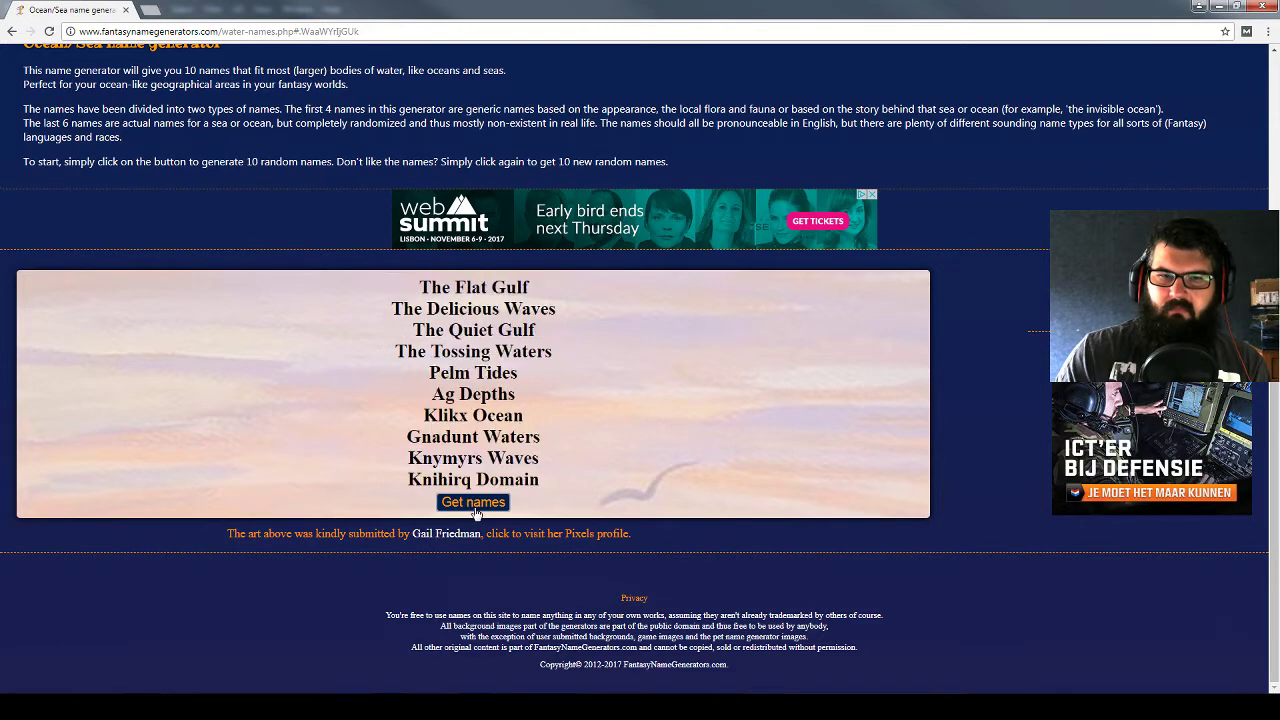
left_click(476, 510)
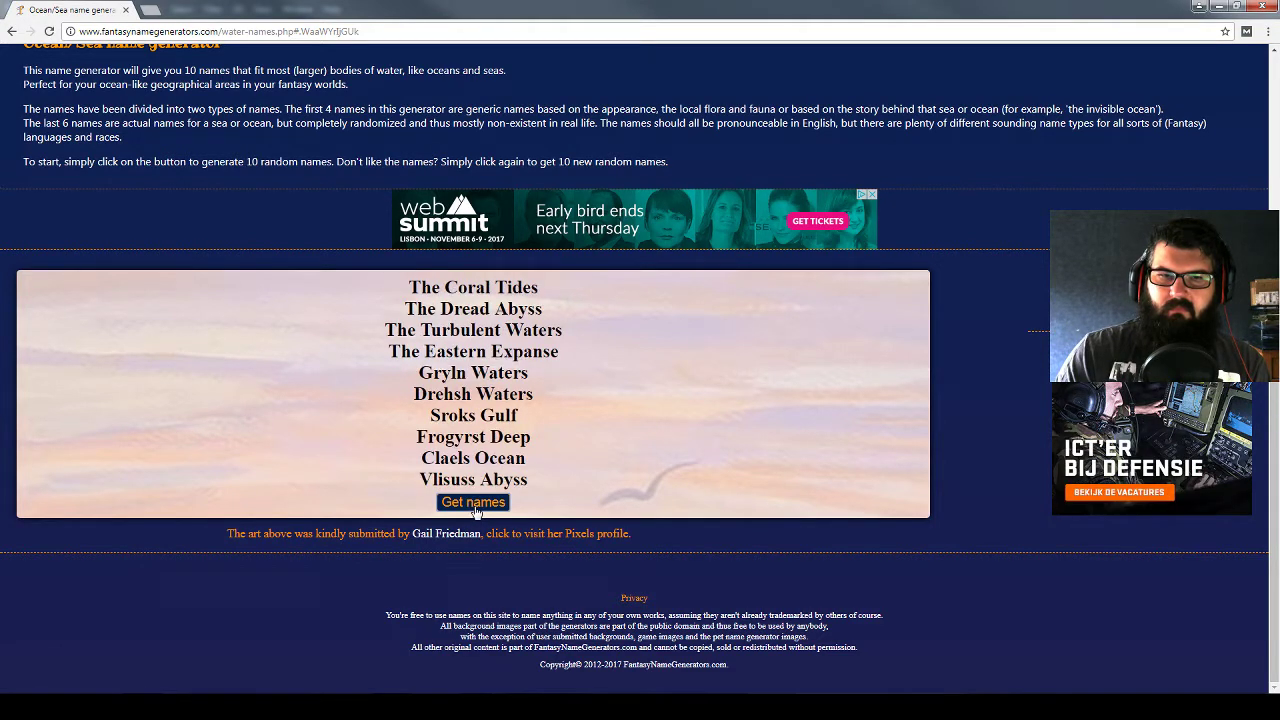
left_click(476, 510)
left_click(477, 506)
left_click(476, 506)
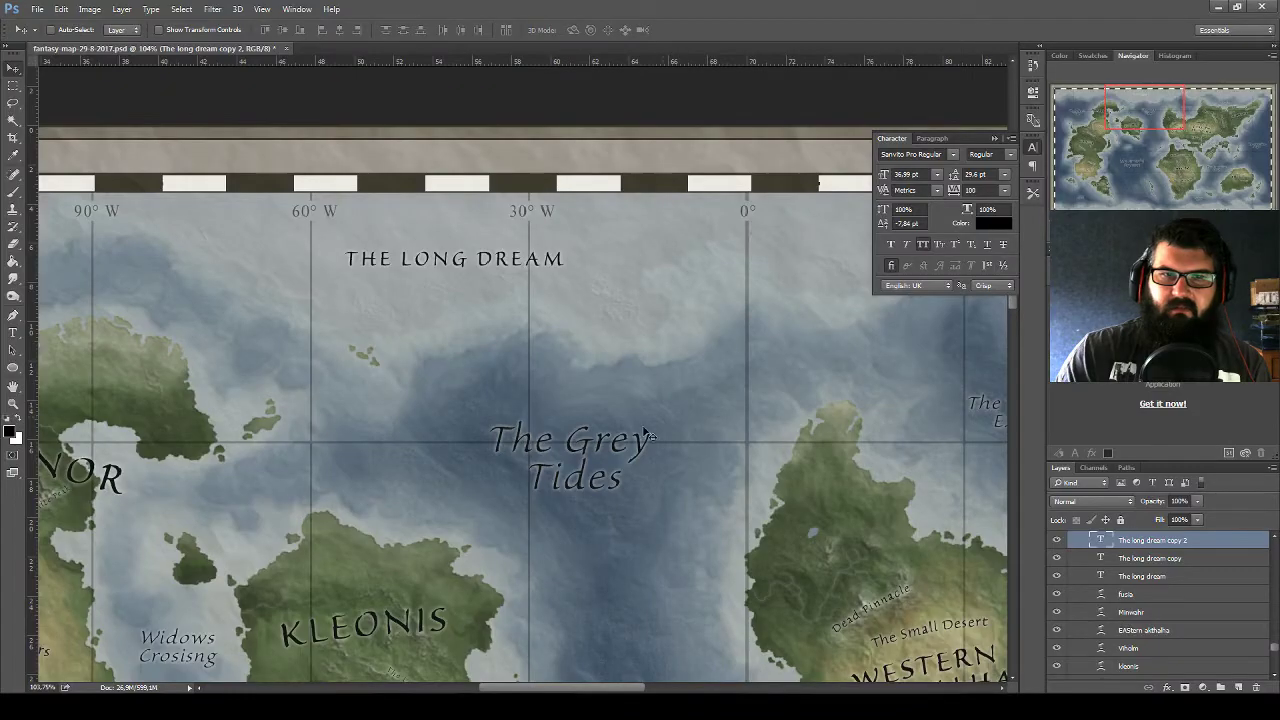
Retype the copied top-edge label as 'The Glistening Abyss' and nudge it up and right
double_click(1104, 541)
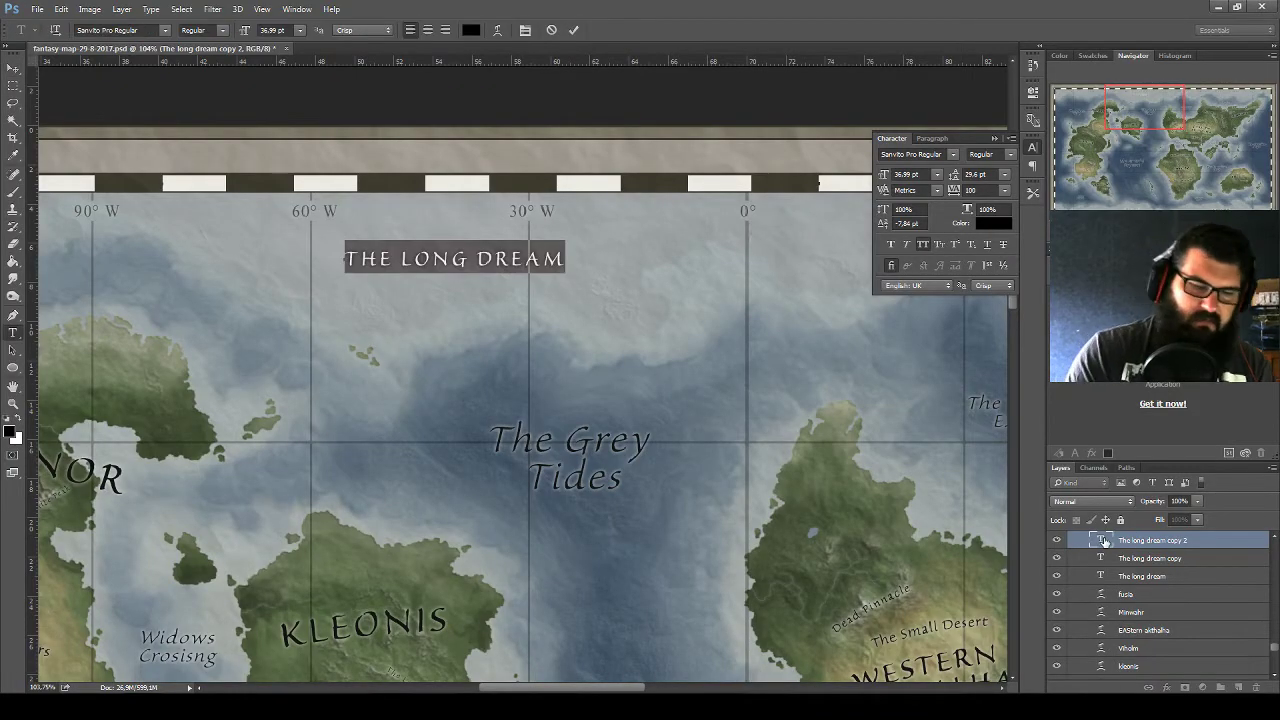
type("The Glistening Aby")
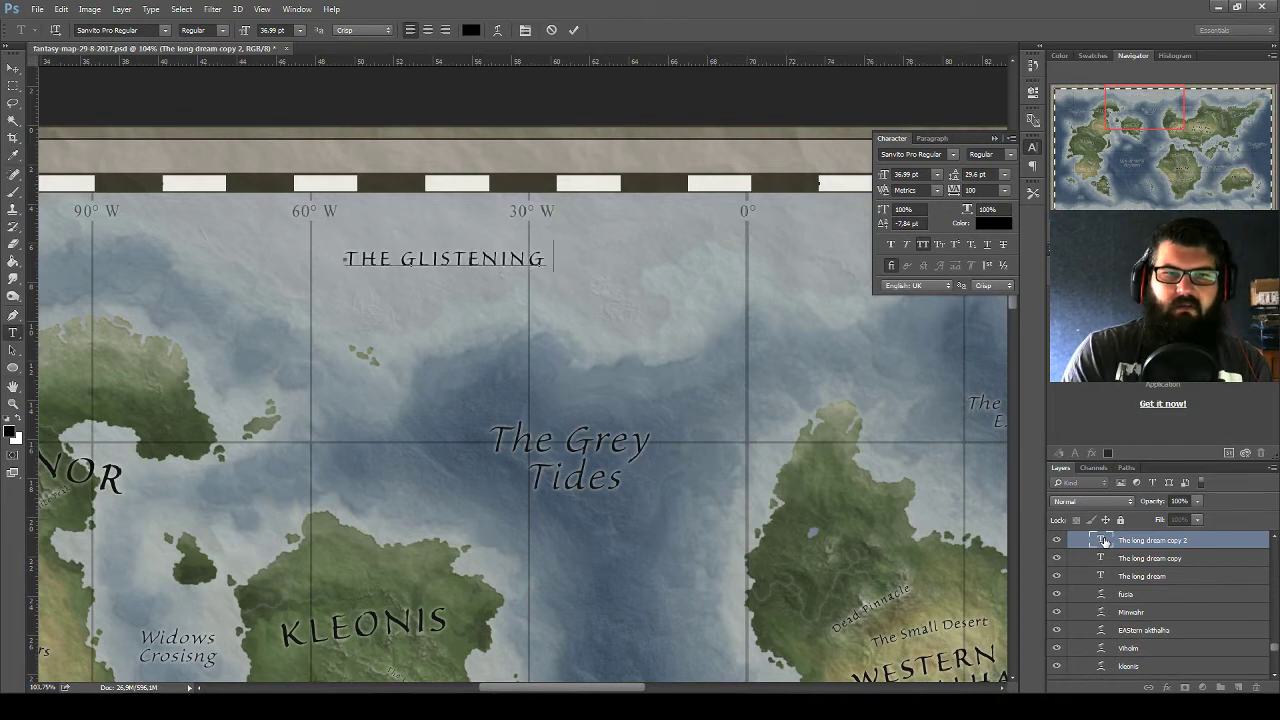
type("ss")
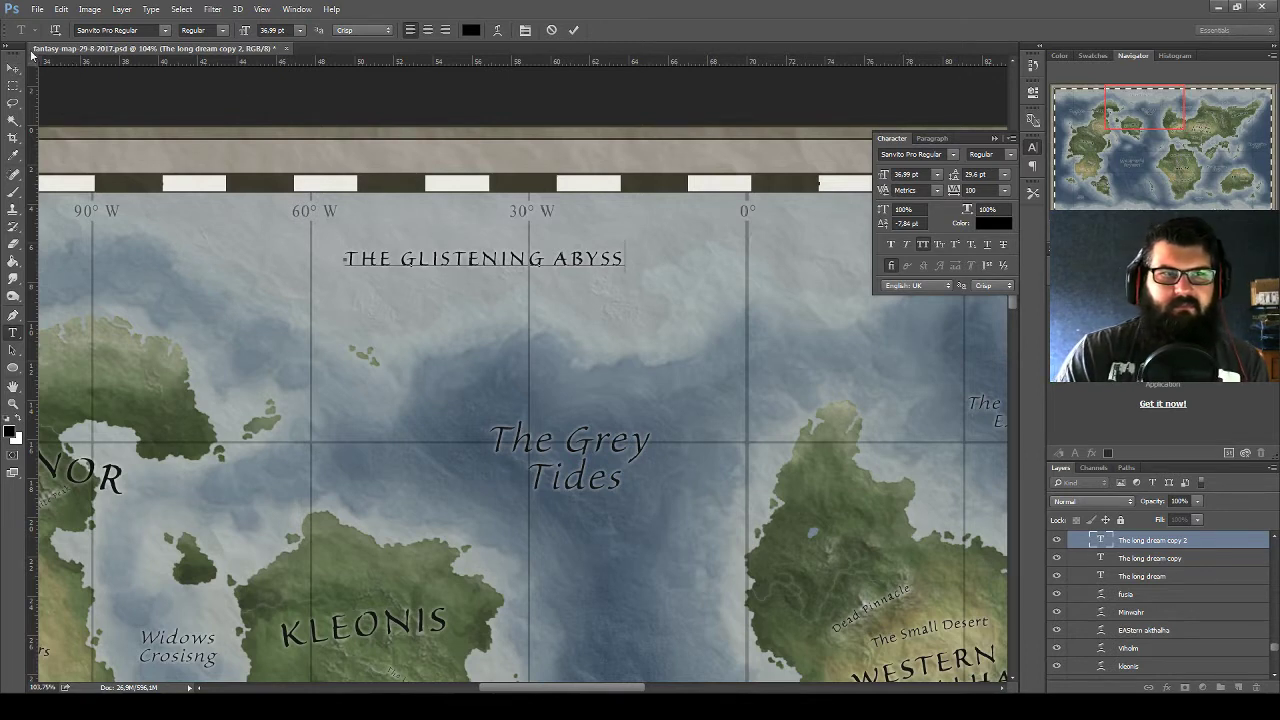
left_click(15, 70)
left_click_drag(555, 285, 565, 260)
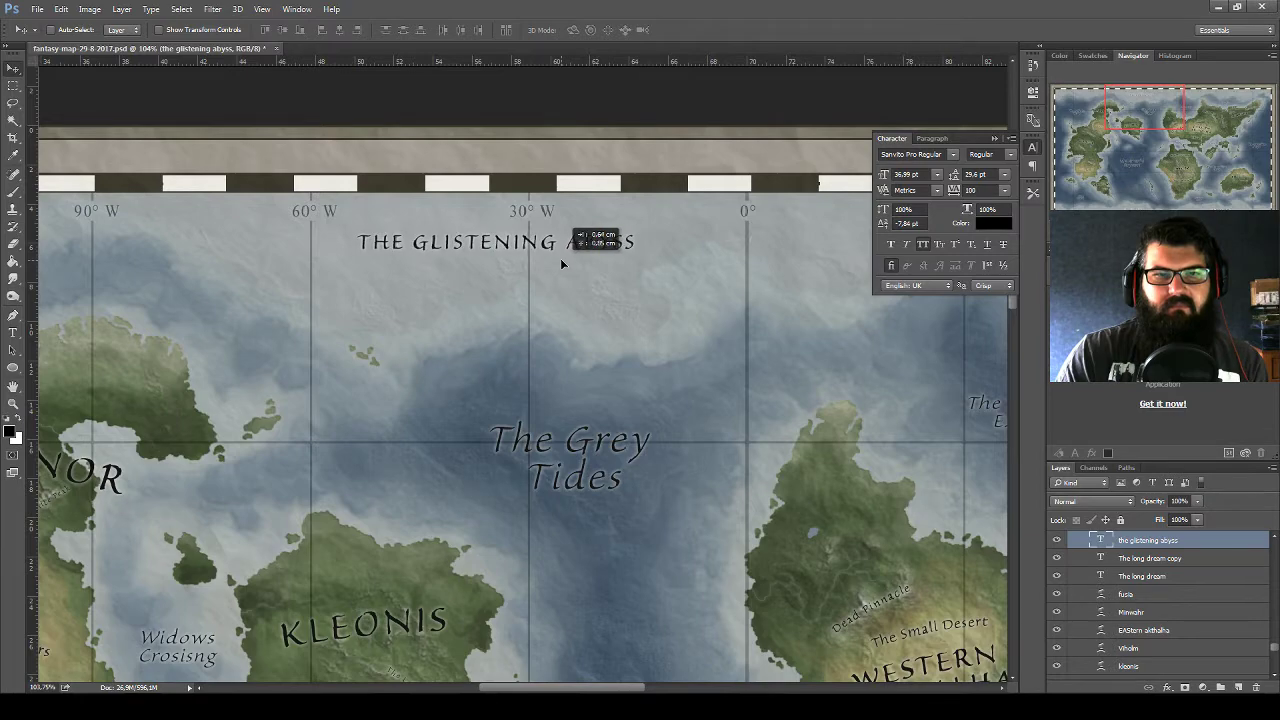
Settle THE GLISTENING ABYSS near 30° W on the top border and hide the formatting settings
left_click_drag(565, 258, 563, 260)
scroll(570, 290, "down", 2)
scroll(572, 294, "down", 2)
scroll(568, 296, "down", 2)
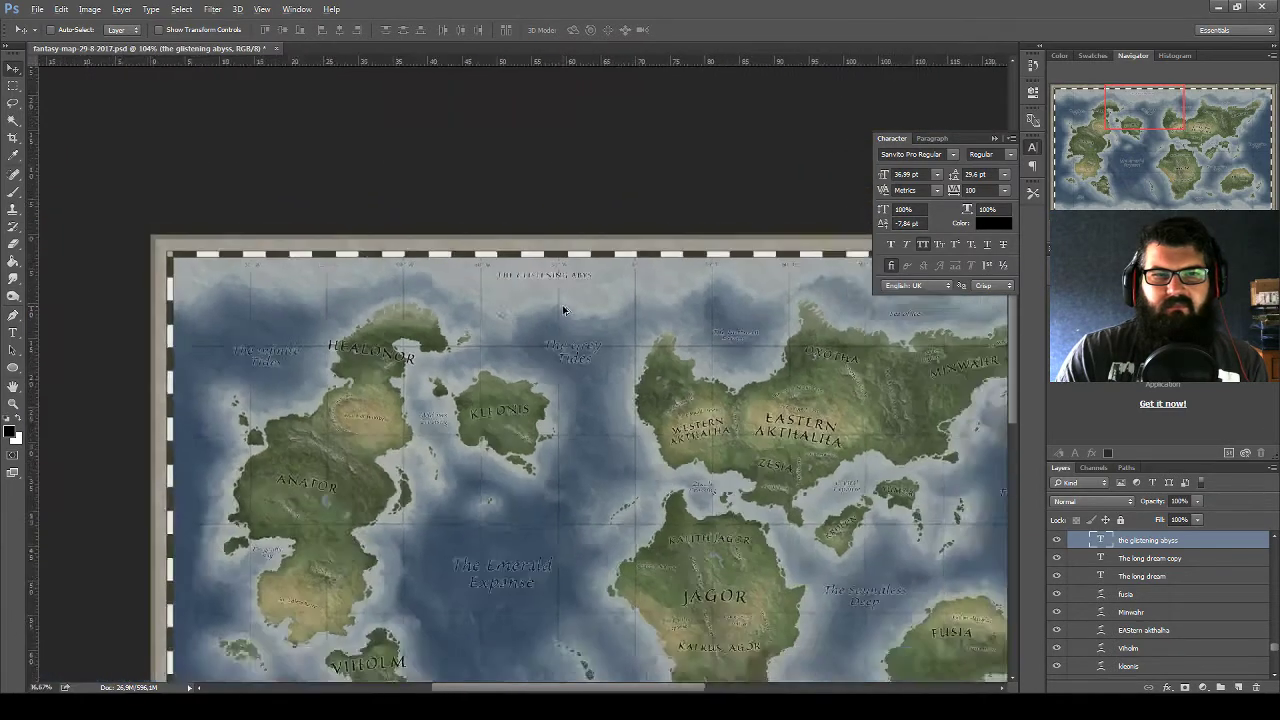
scroll(565, 318, "down", 2)
scroll(570, 228, "up", 2)
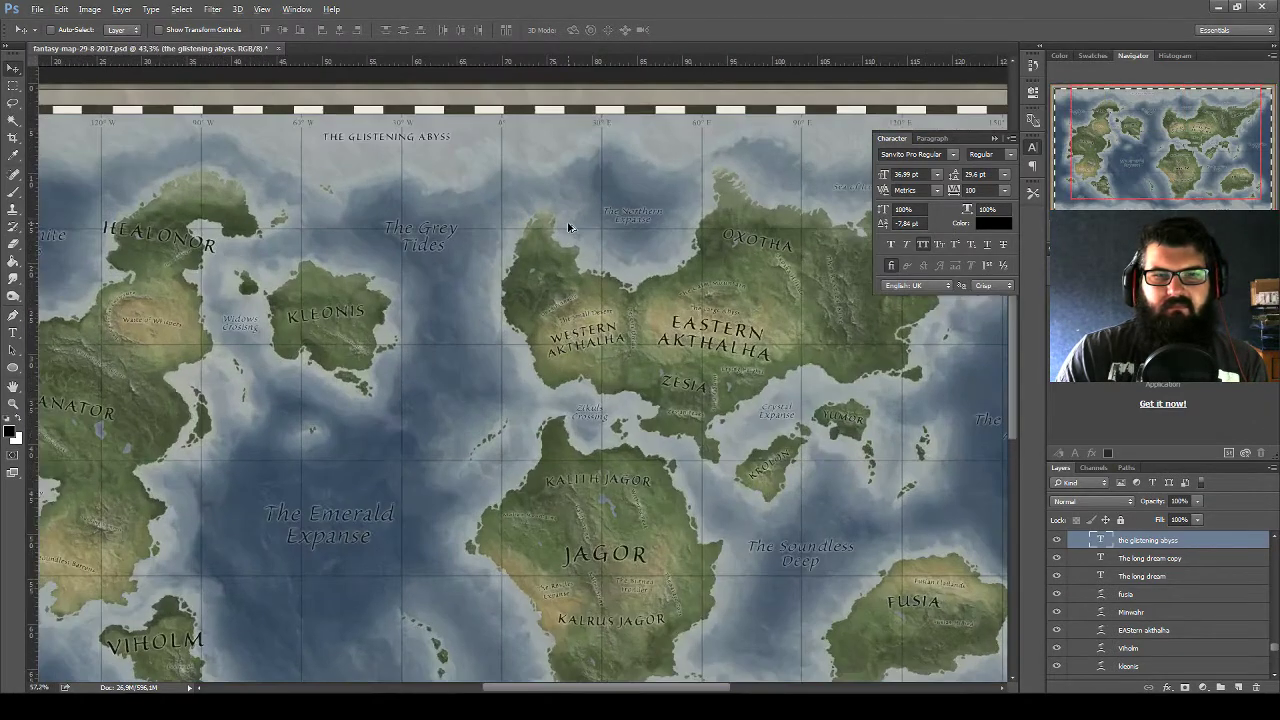
scroll(540, 223, "up", 1)
scroll(500, 280, "up", 1)
scroll(410, 340, "up", 1)
scroll(406, 345, "down", 1)
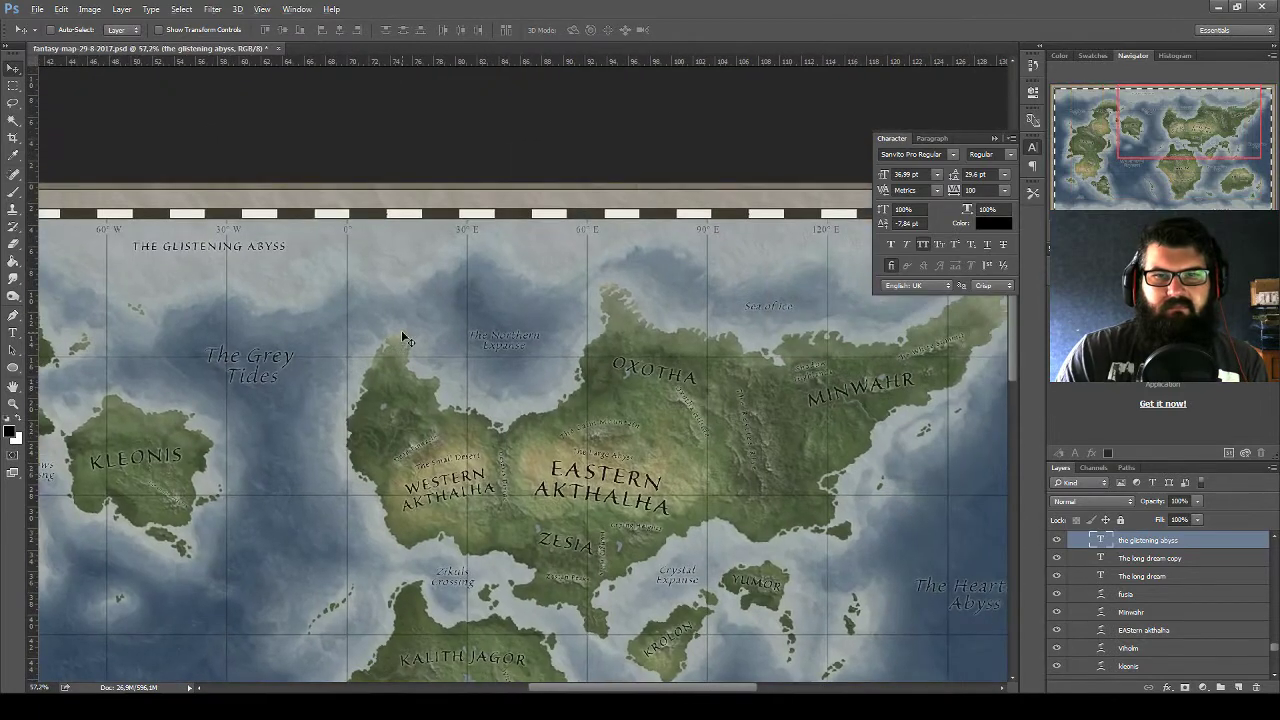
scroll(405, 335, "down", 2)
left_click_drag(458, 118, 454, 122)
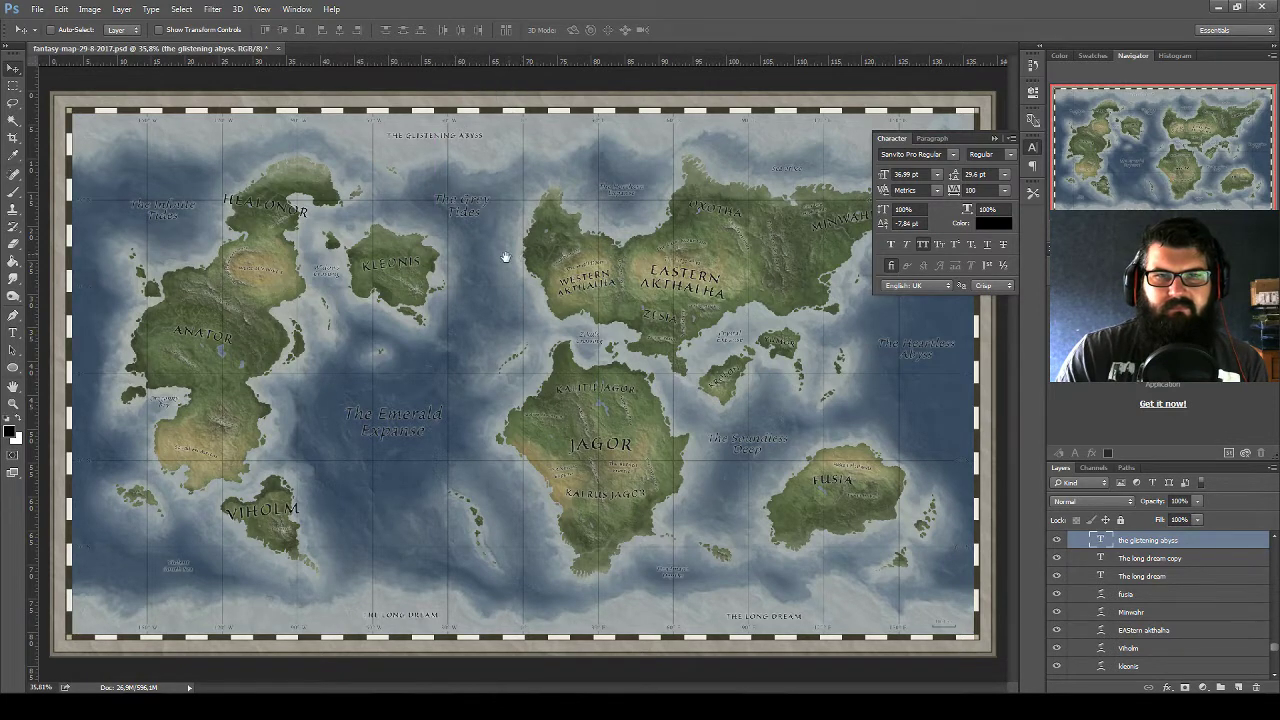
left_click(997, 139)
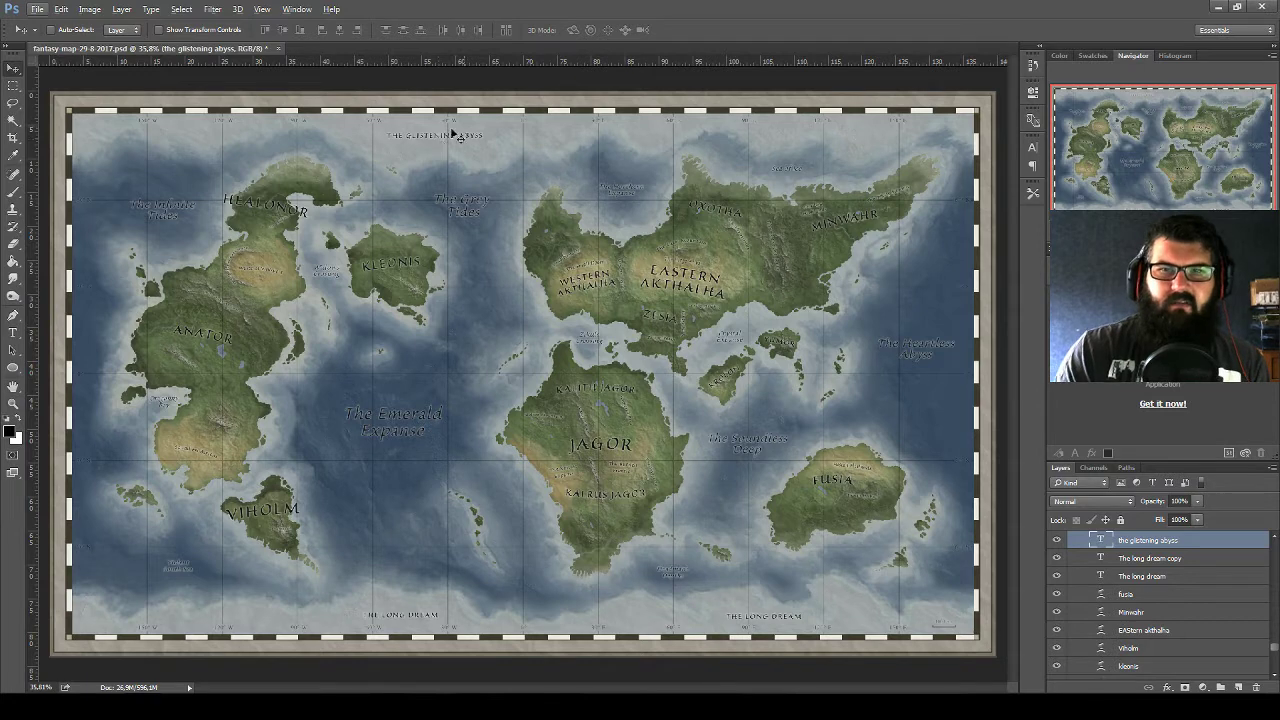
Turn off All Caps on the title and select its first letter
double_click(1101, 540)
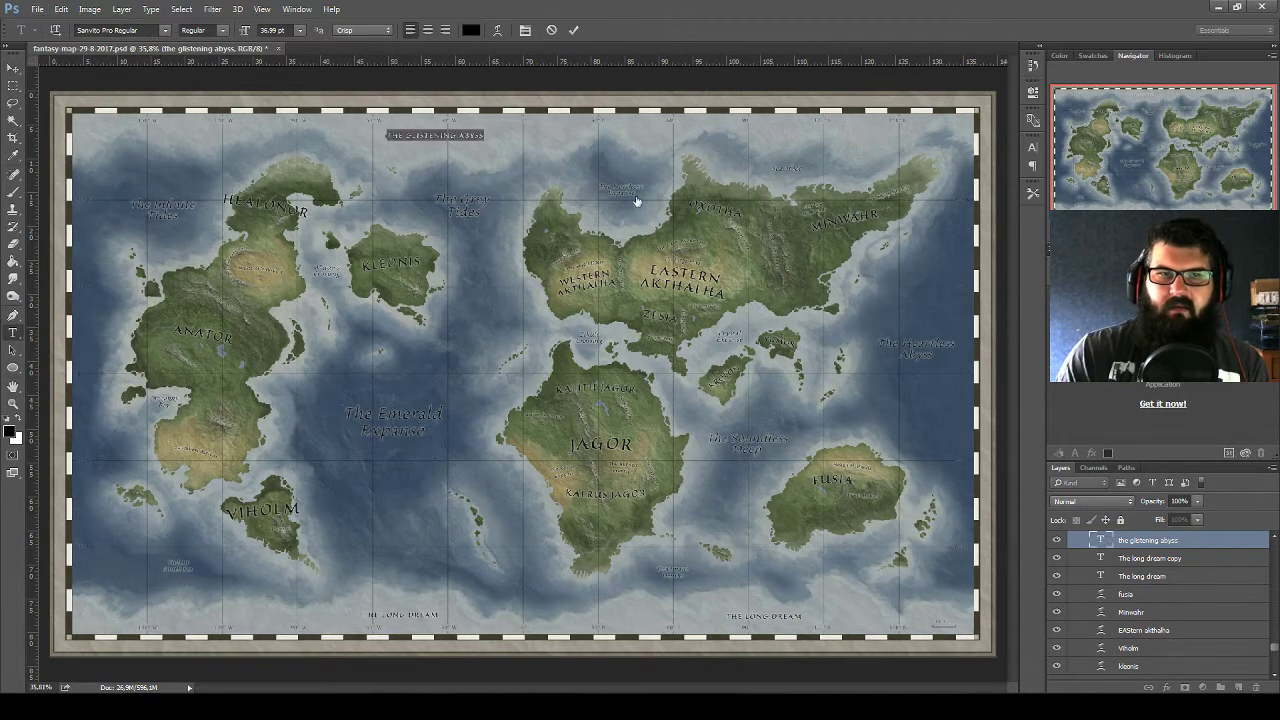
scroll(455, 87, "up", 1)
scroll(755, 210, "up", 1)
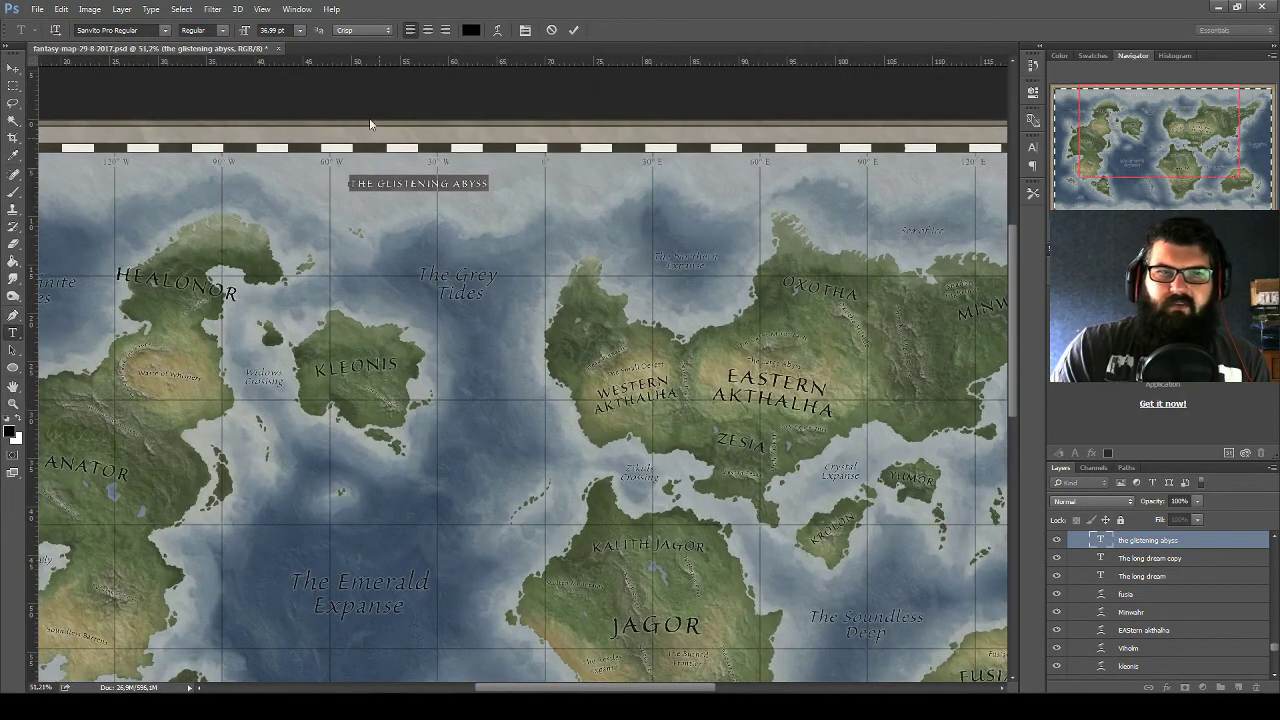
left_click(525, 30)
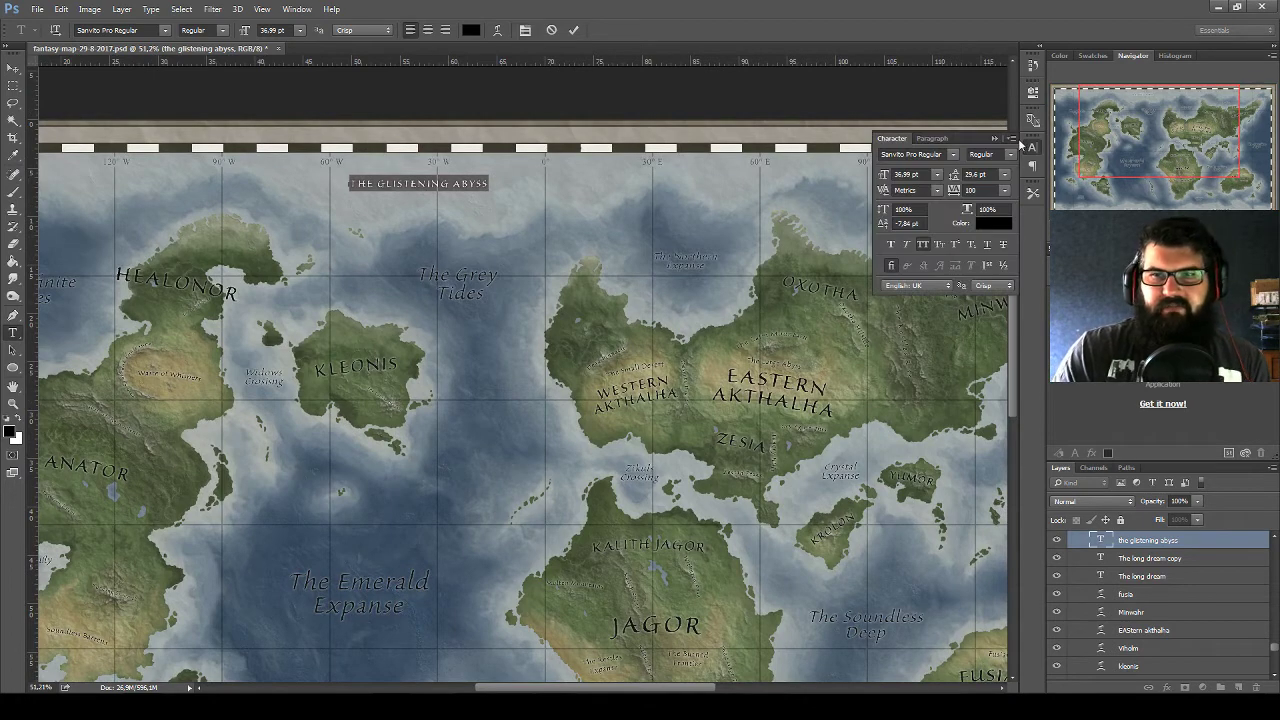
left_click(1010, 138)
left_click(1074, 207)
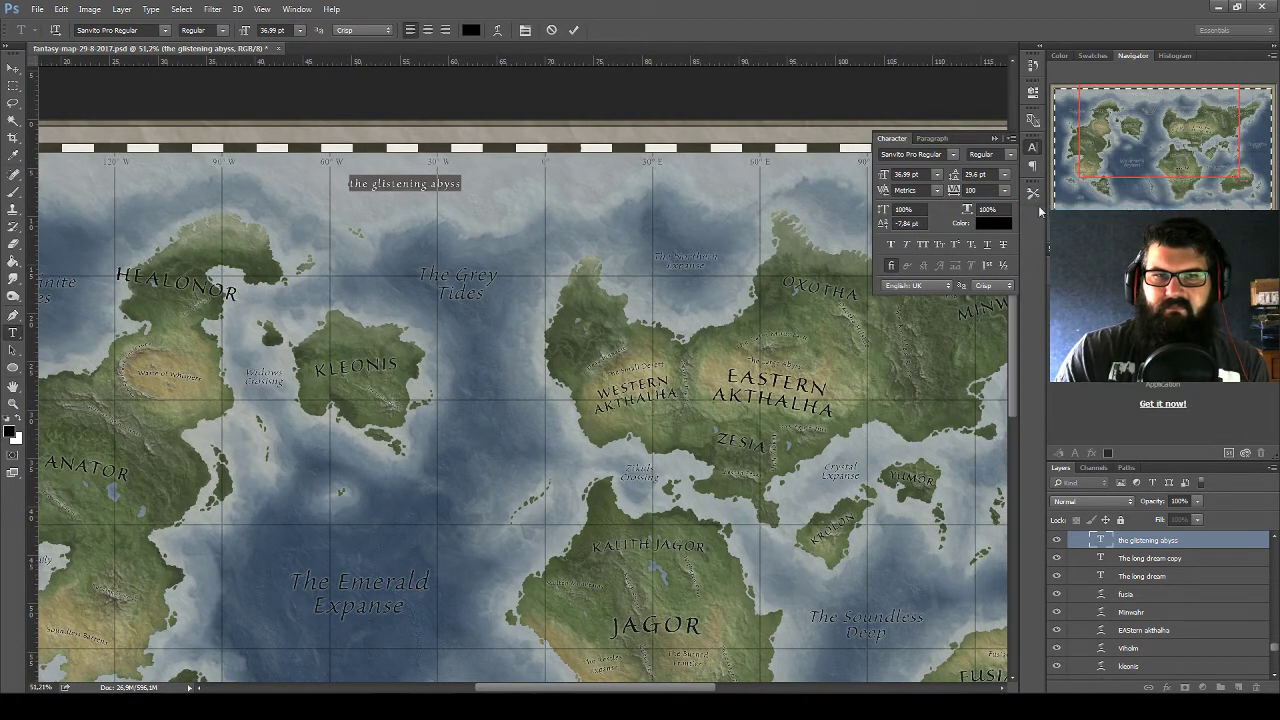
left_click_drag(360, 182, 328, 183)
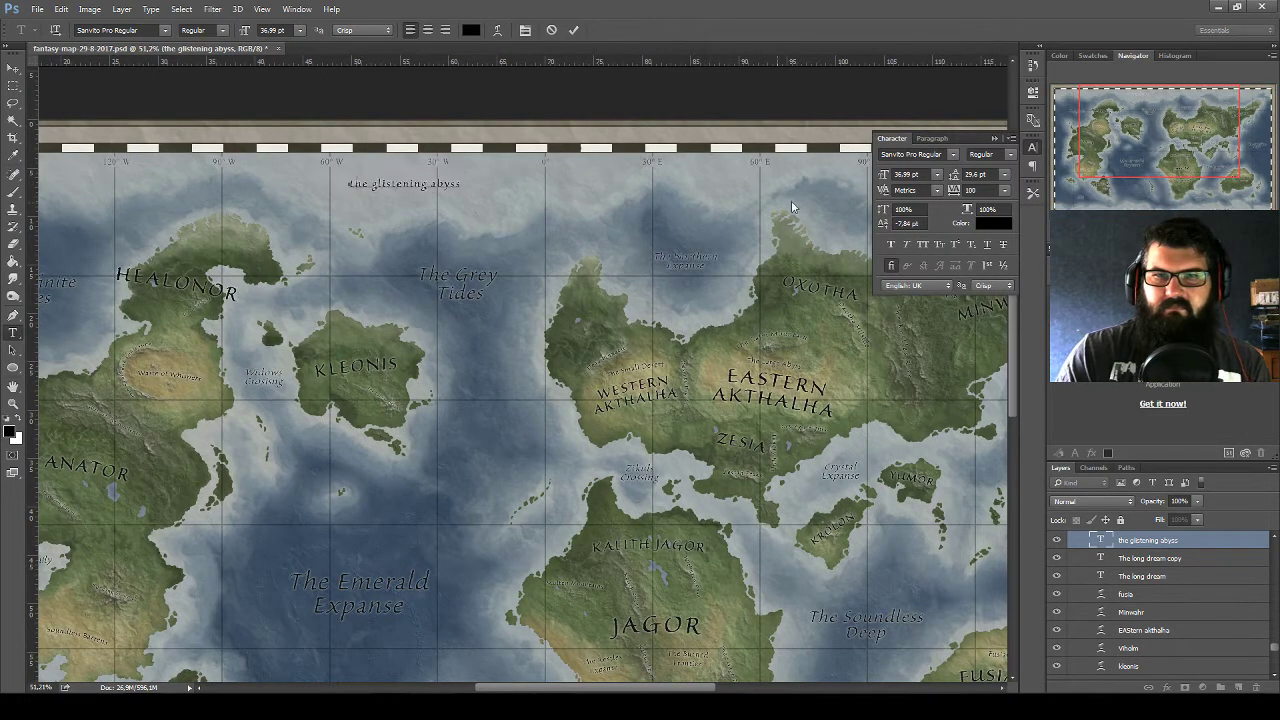
Set the title's leading to 24 pt and tracking to 50, then commit it
left_click(1011, 157)
left_click(1013, 157)
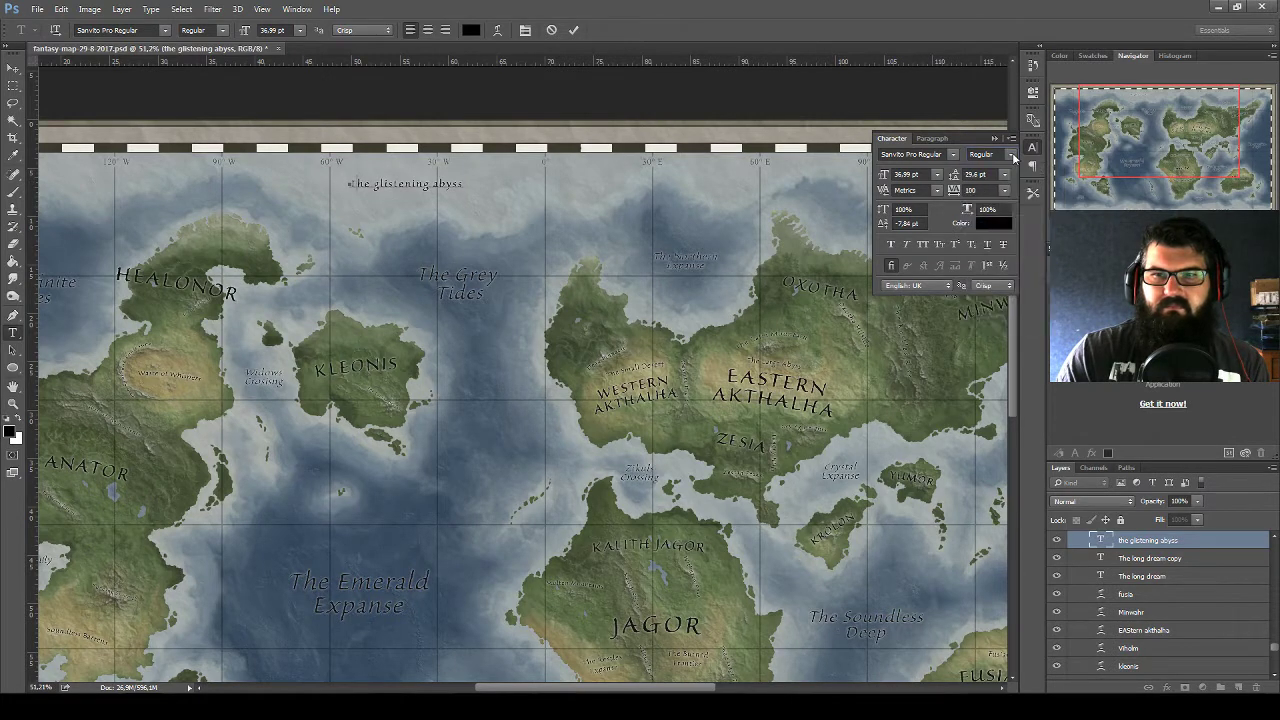
left_click(1006, 175)
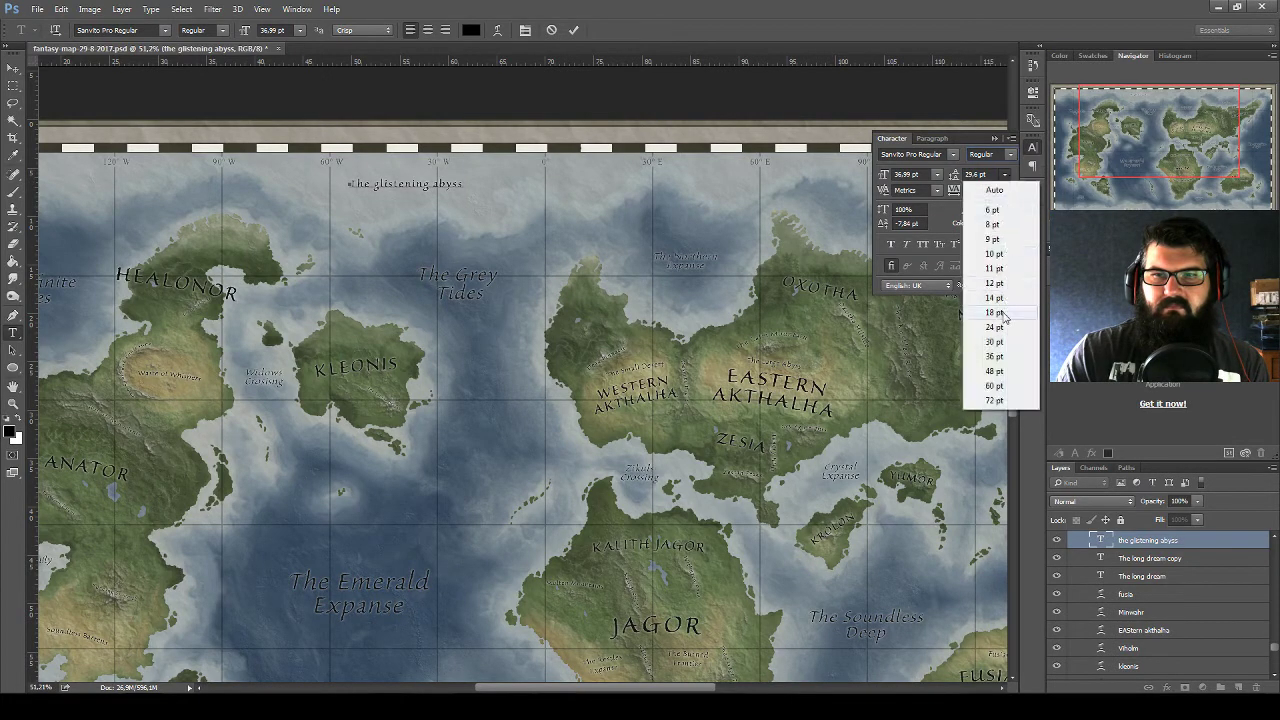
left_click(1004, 317)
left_click(1006, 175)
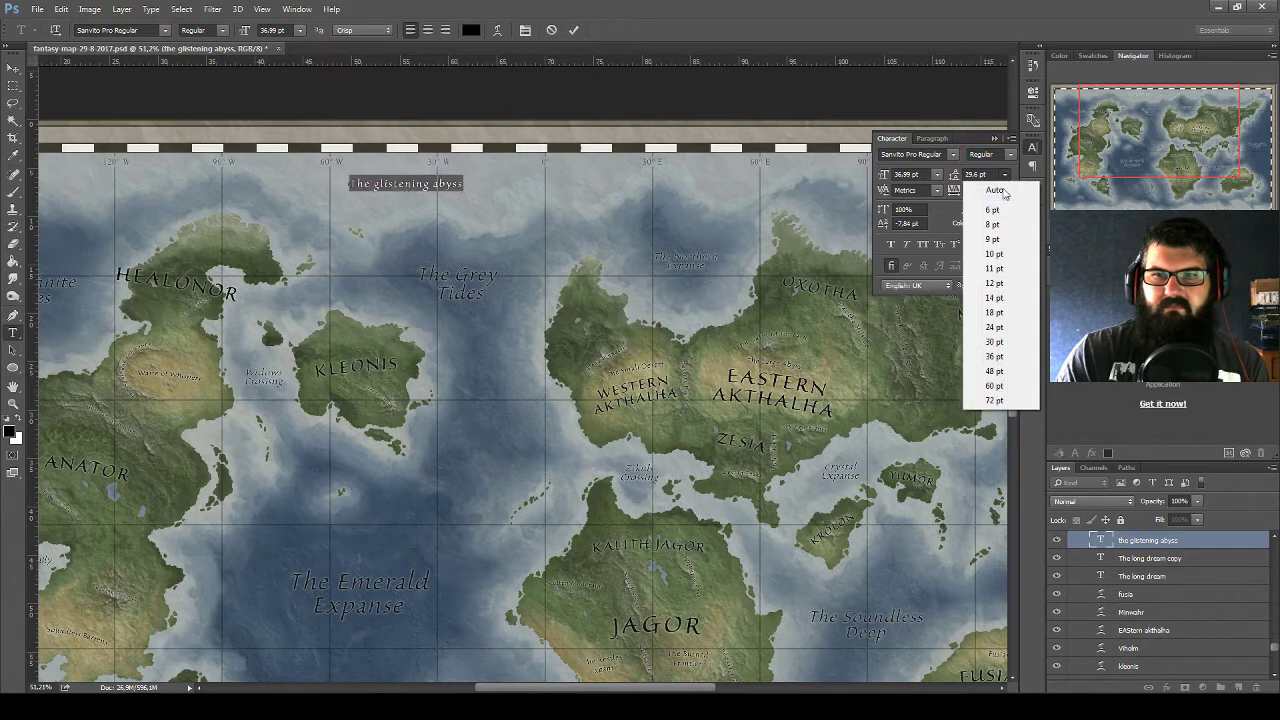
left_click(995, 327)
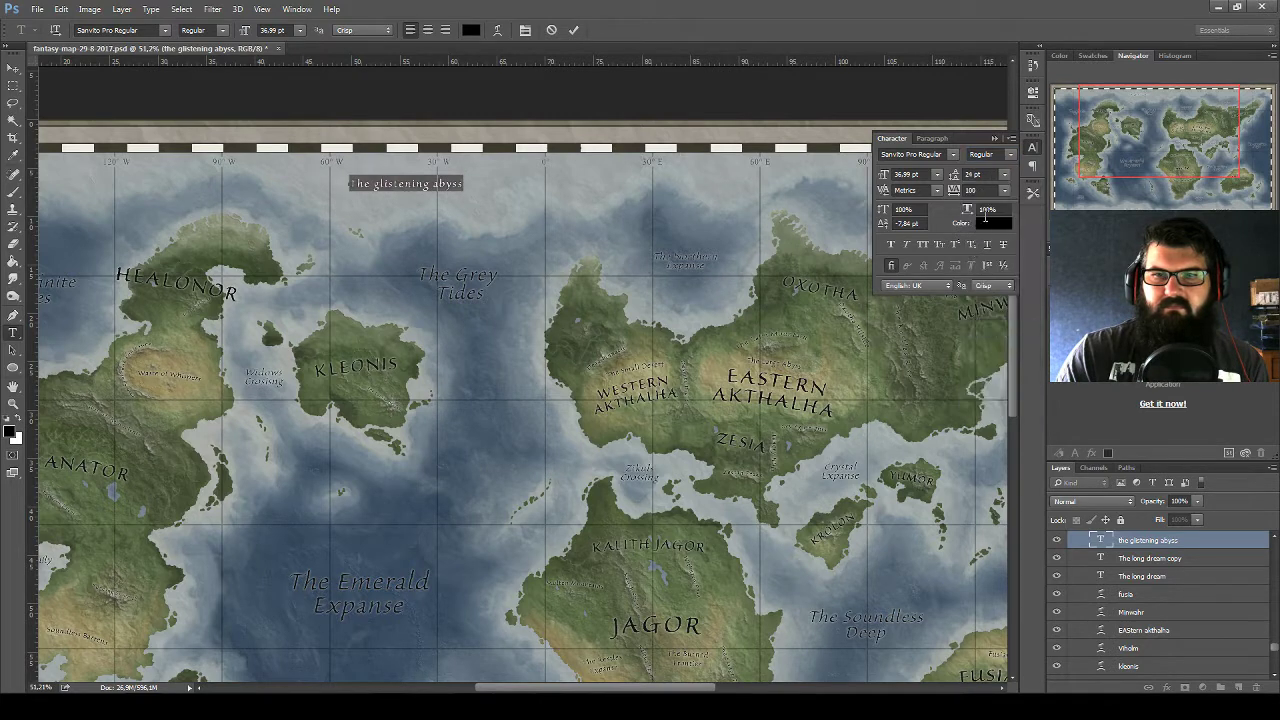
left_click(1006, 190)
left_click(990, 362)
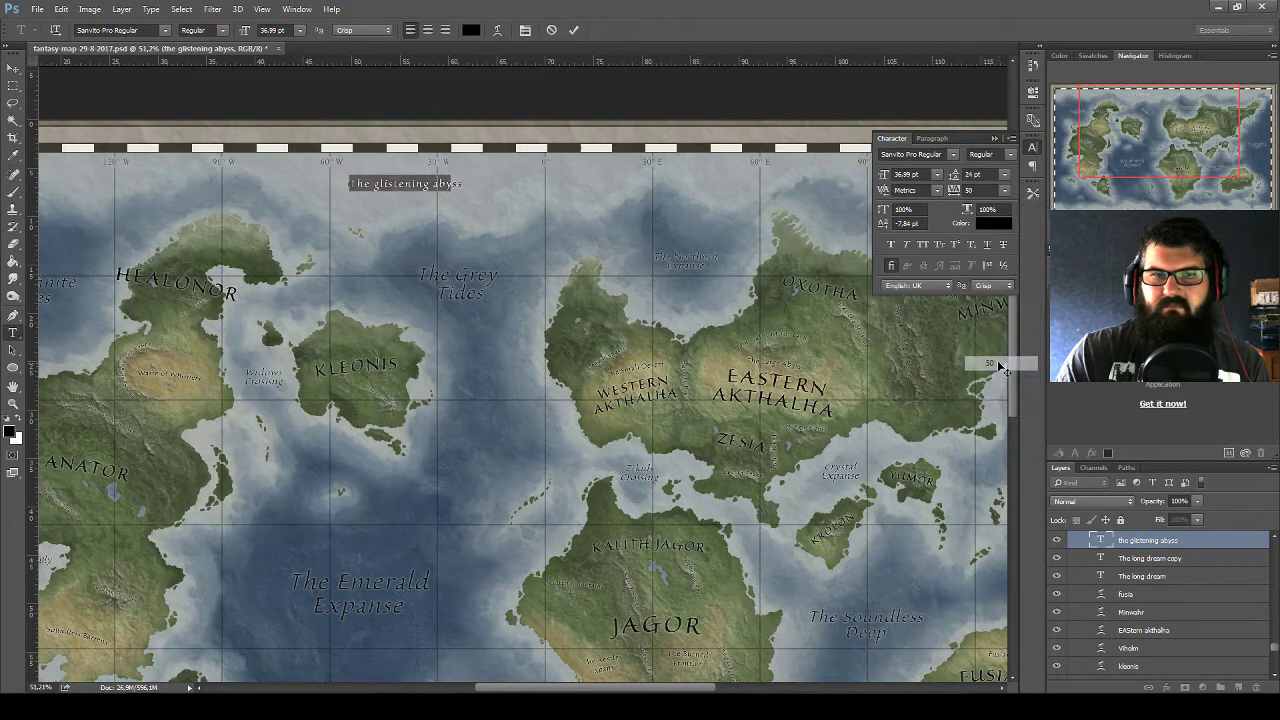
left_click(13, 67)
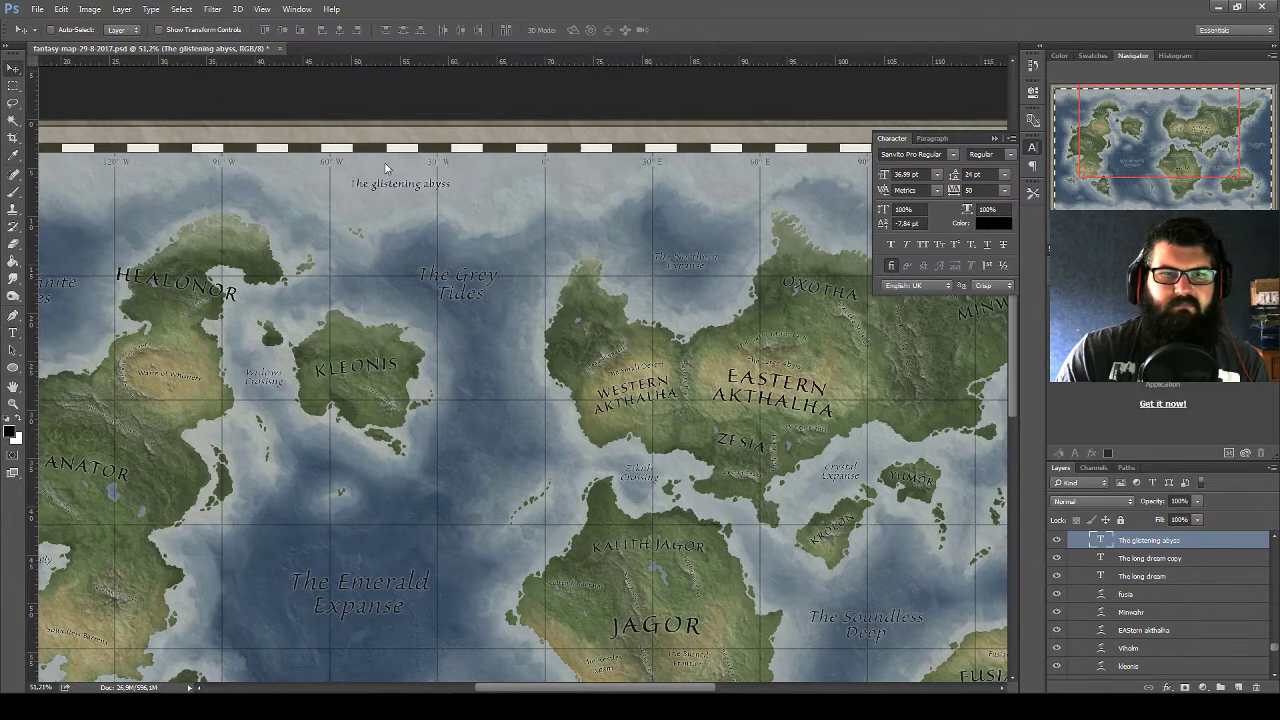
scroll(422, 184, "up", 2)
left_click_drag(430, 219, 424, 222)
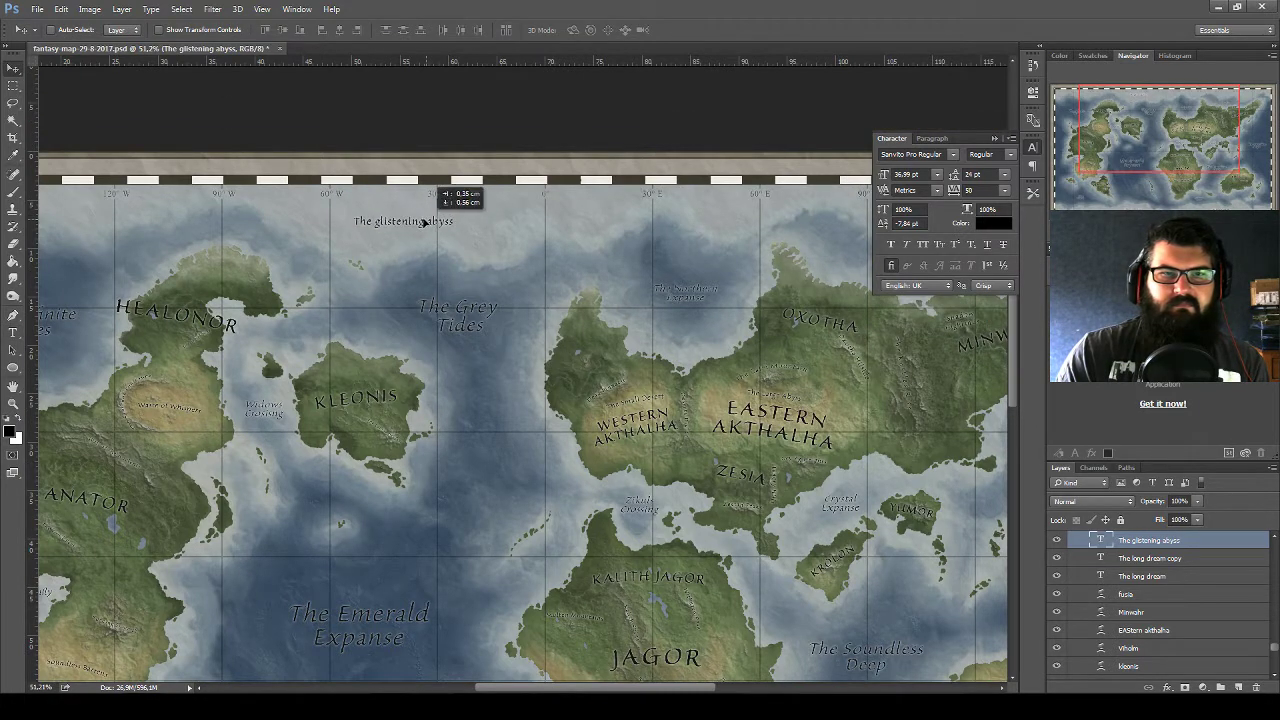
Reposition The glistening abyss along the top edge, undoing an accidental extra copy
left_click_drag(409, 283, 626, 321)
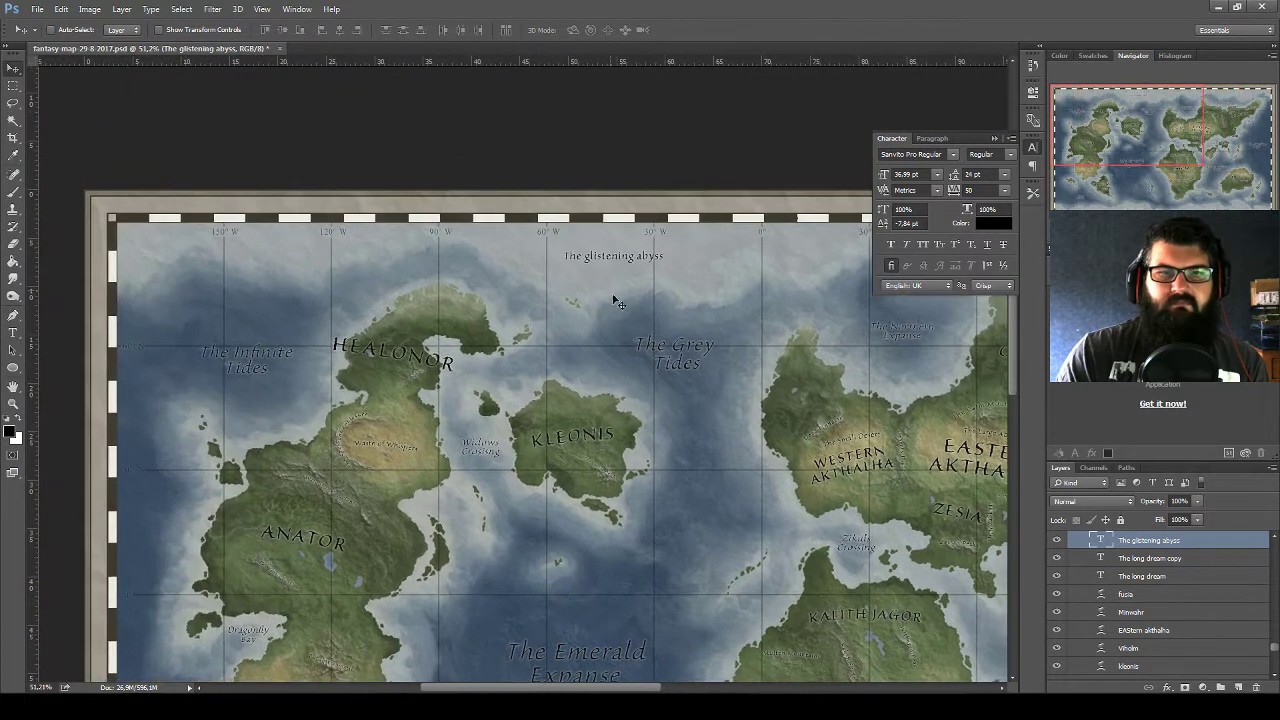
left_click_drag(608, 257, 253, 256)
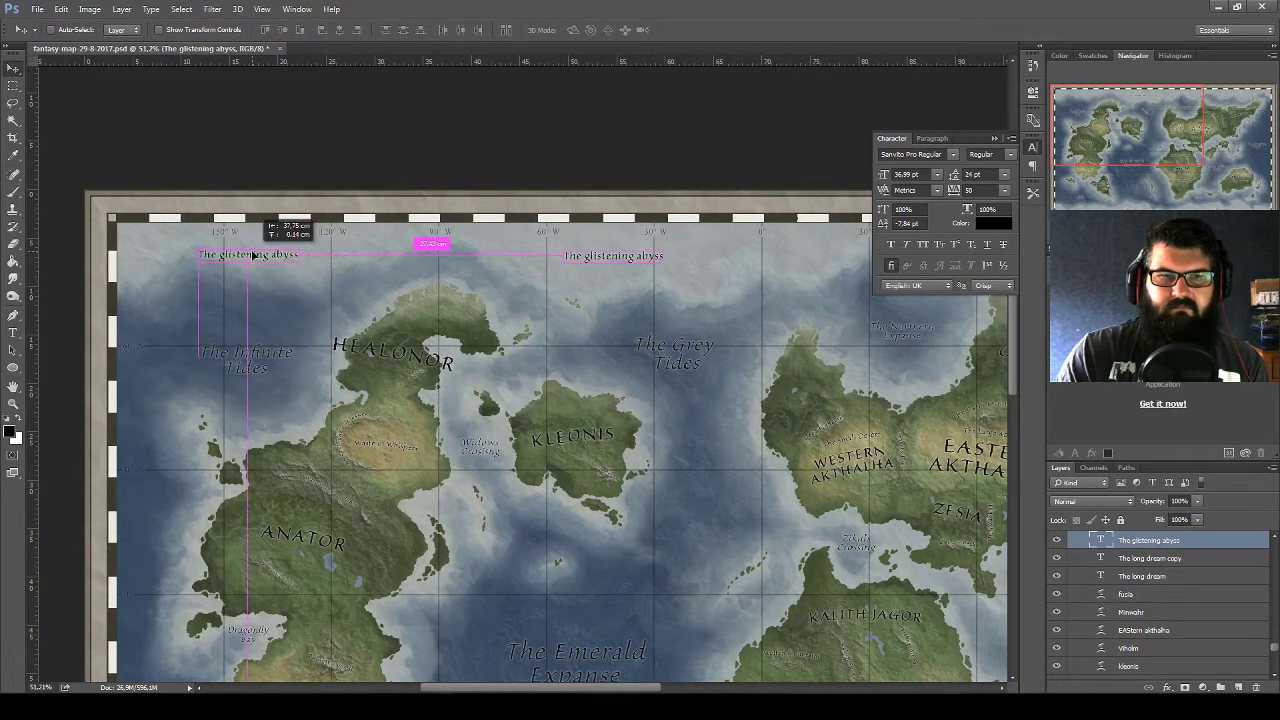
scroll(300, 285, "right", 5)
mouse_move(309, 286)
left_mouse_down()
mouse_move(218, 283)
mouse_move(572, 294)
left_mouse_up()
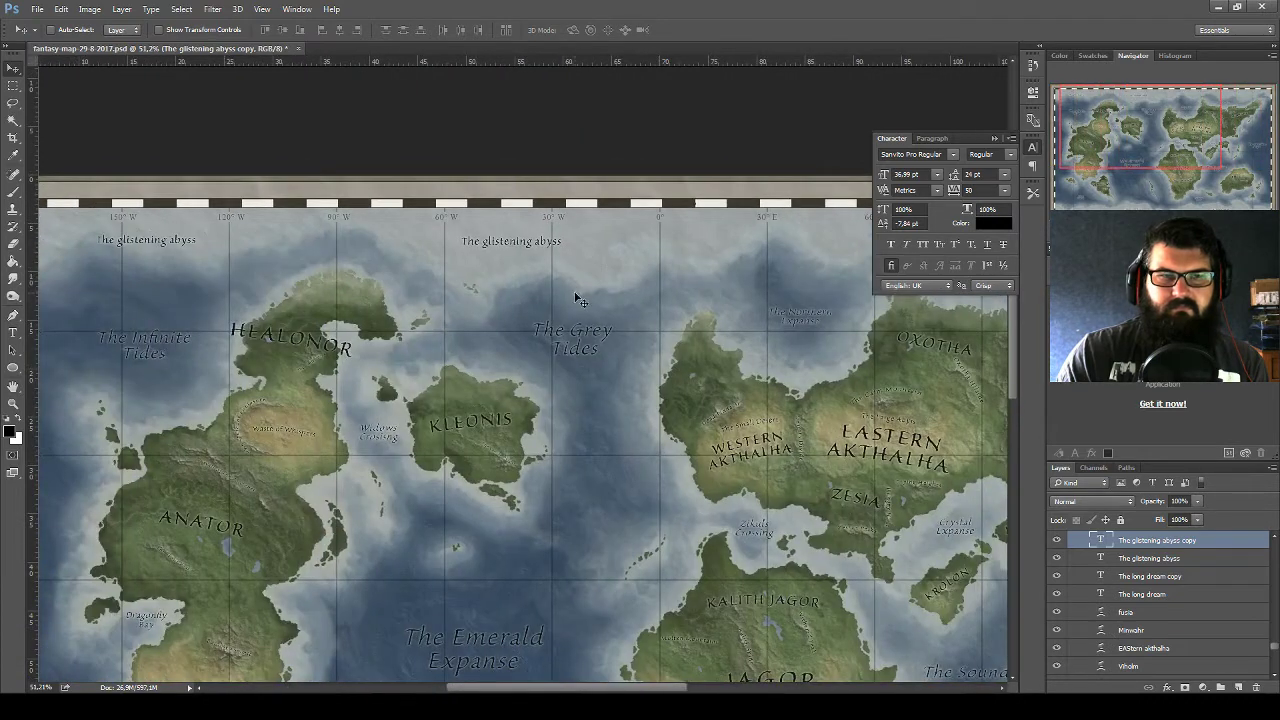
key("ctrl+e")
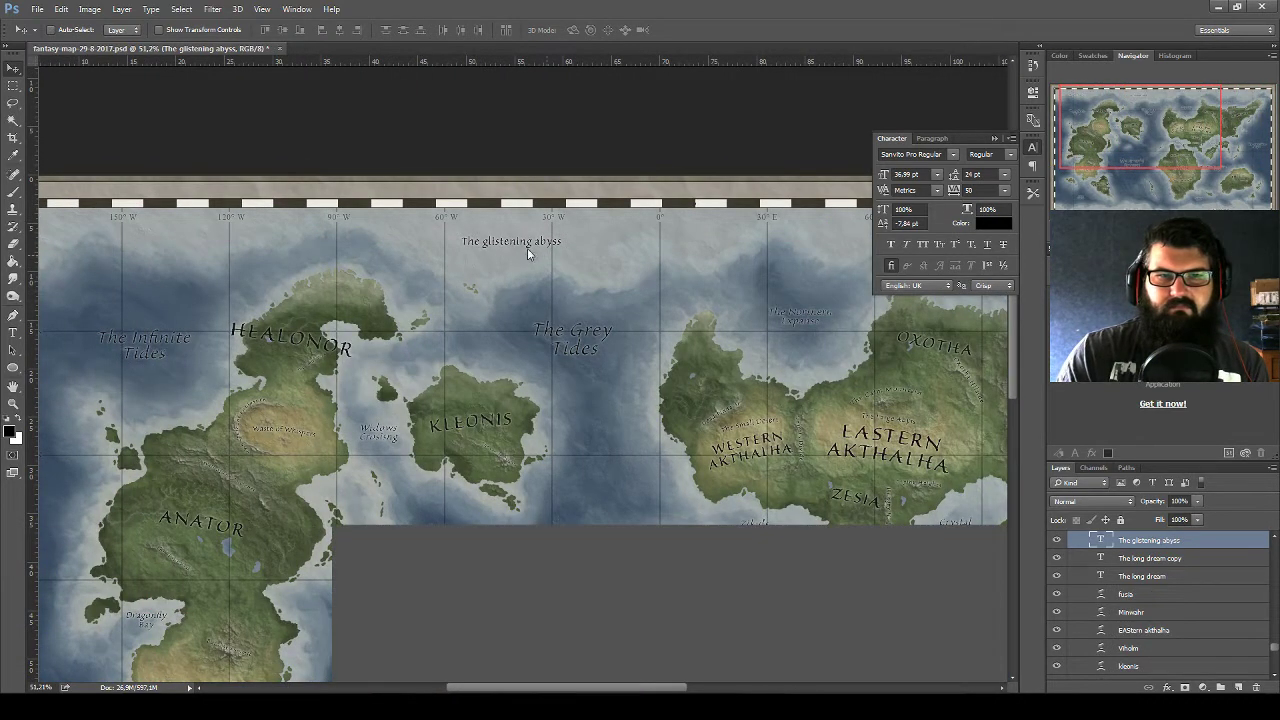
left_click_drag(528, 254, 509, 241)
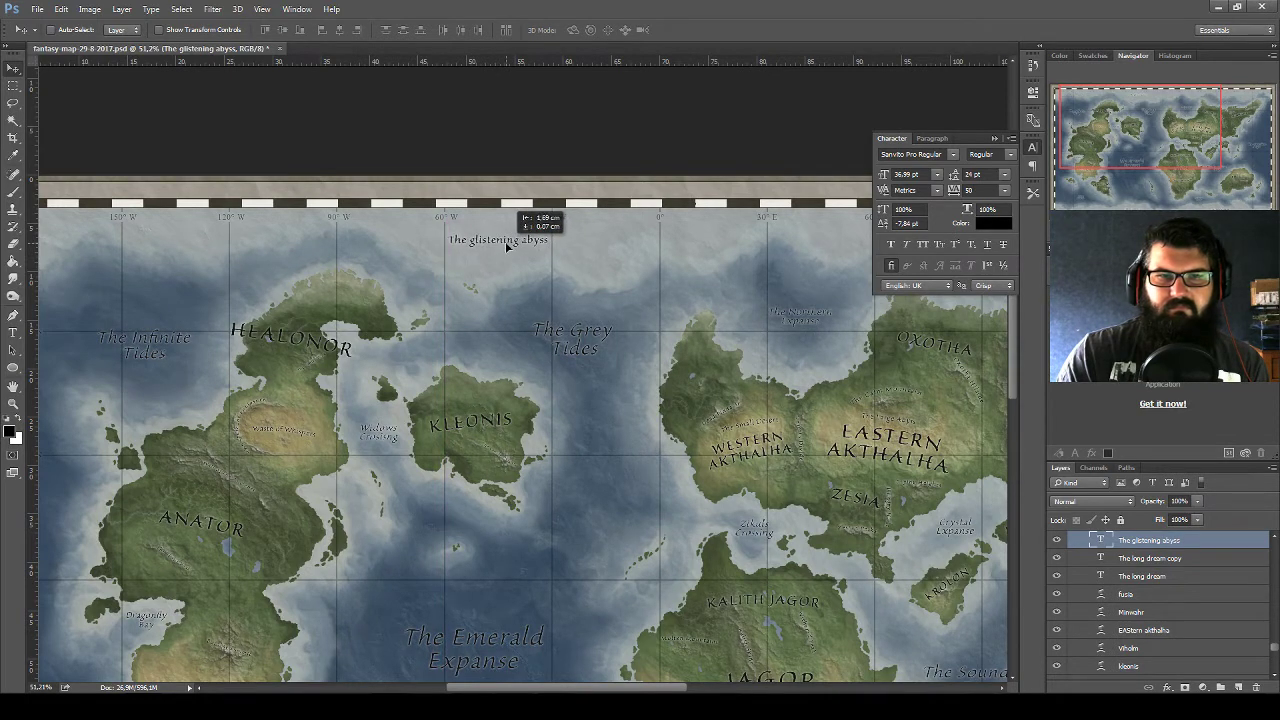
left_click_drag(660, 356, 608, 139)
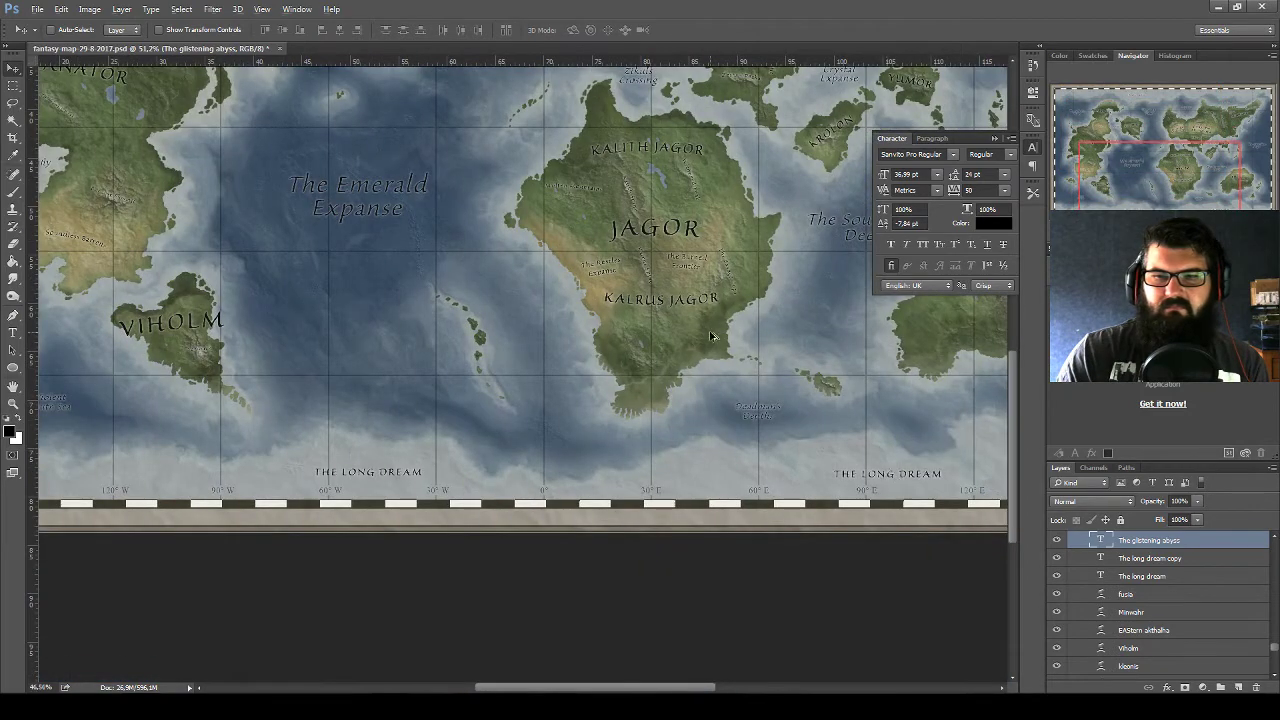
Duplicate the title down to the map's bottom edge
scroll(713, 336, "down", 1)
scroll(713, 336, "down", 1)
scroll(670, 300, "down", 1)
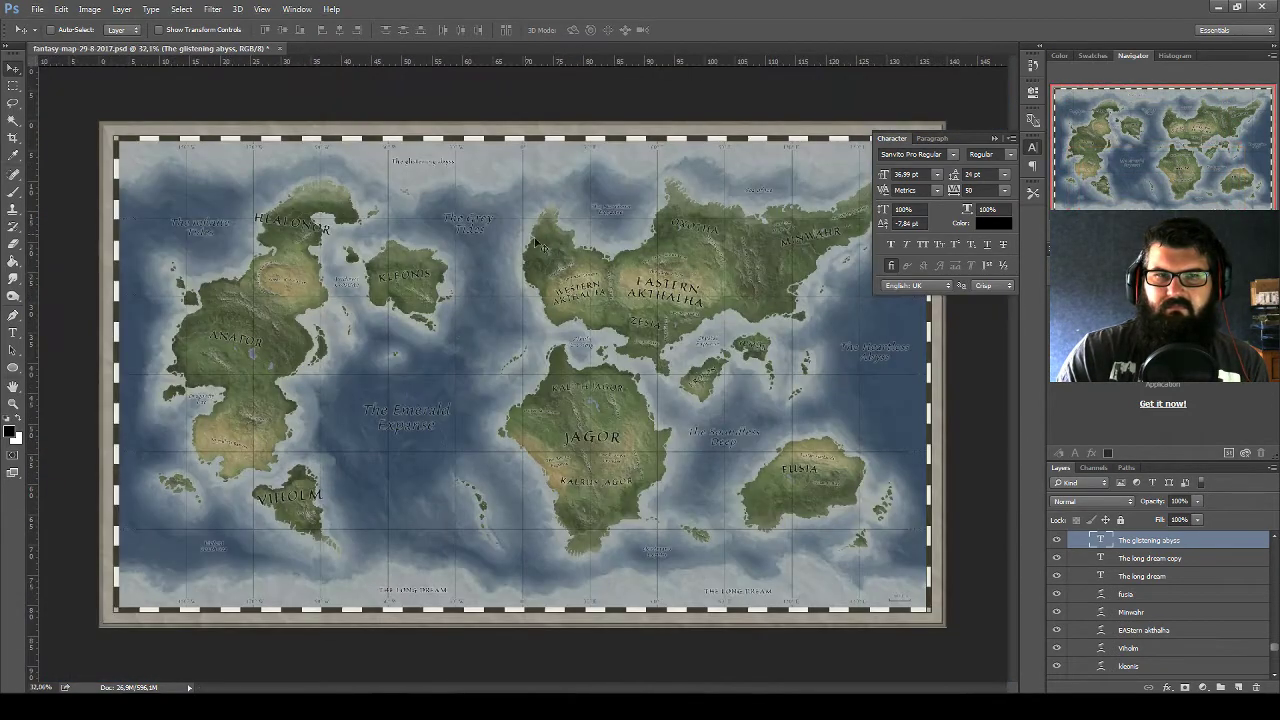
left_click_drag(441, 164, 517, 590)
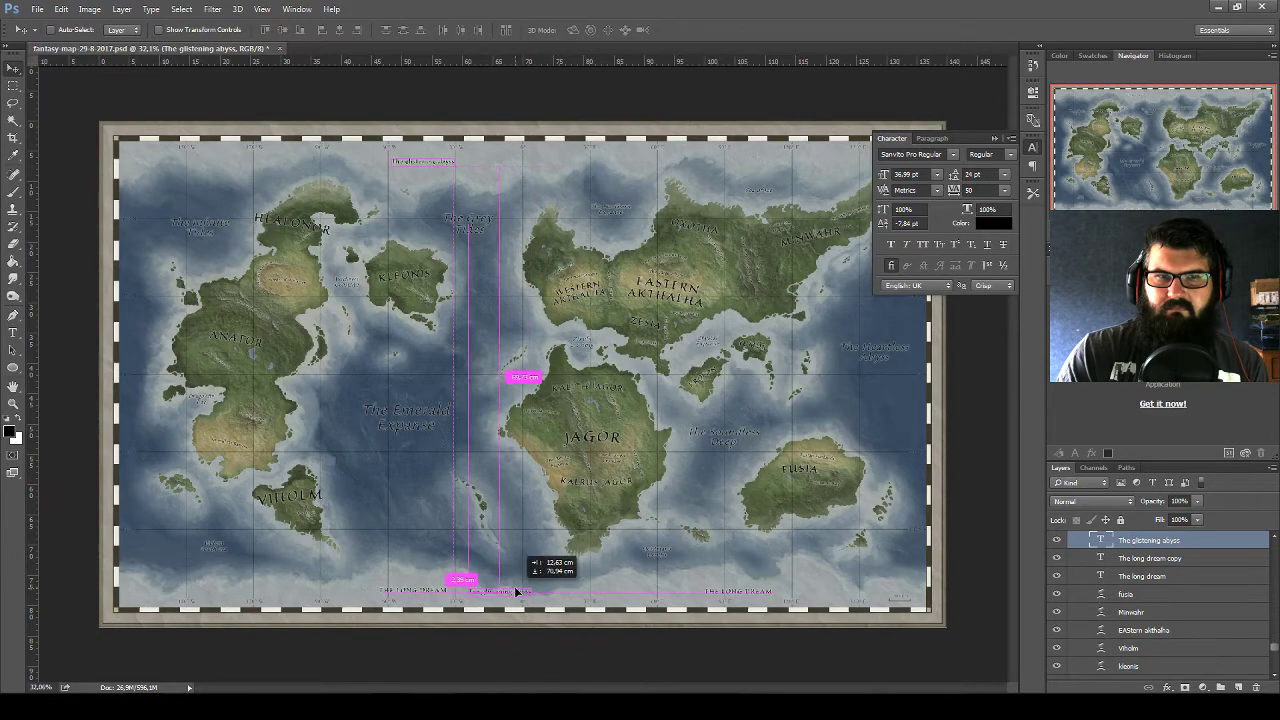
scroll(536, 560, "up", 1)
scroll(540, 555, "up", 3)
scroll(540, 554, "up", 2)
scroll(606, 391, "up", 1)
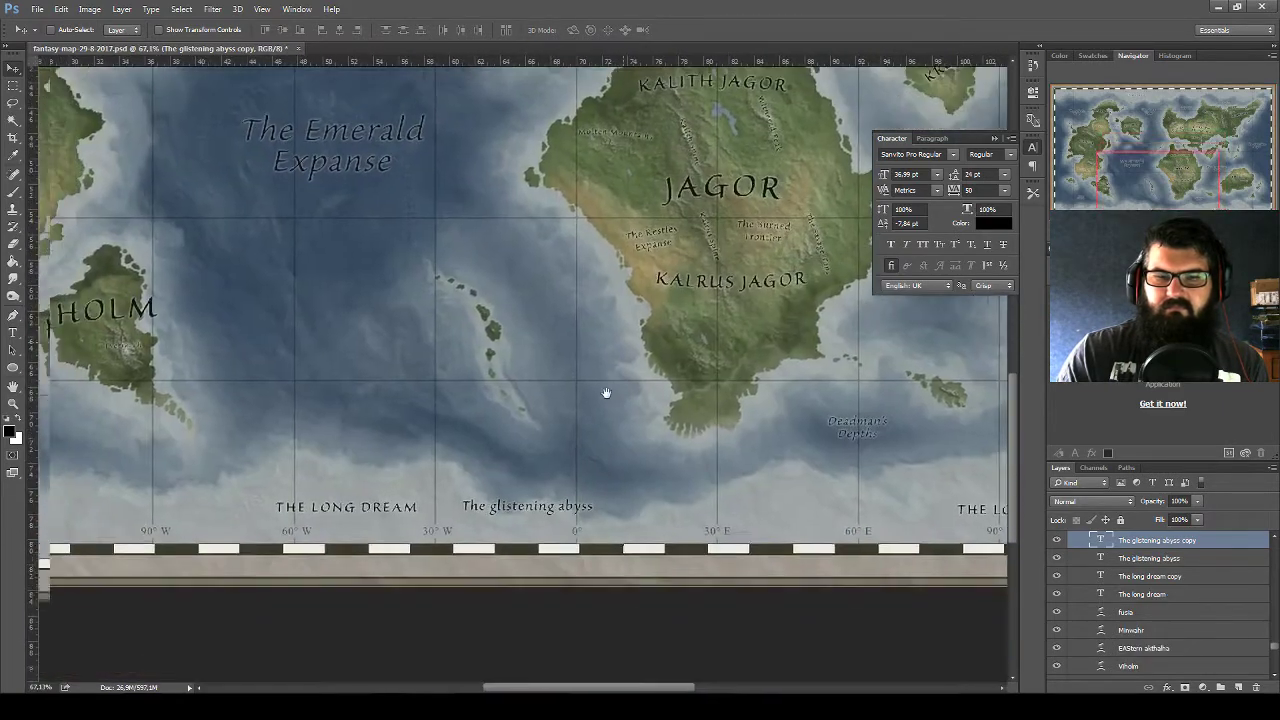
scroll(606, 391, "up", 1)
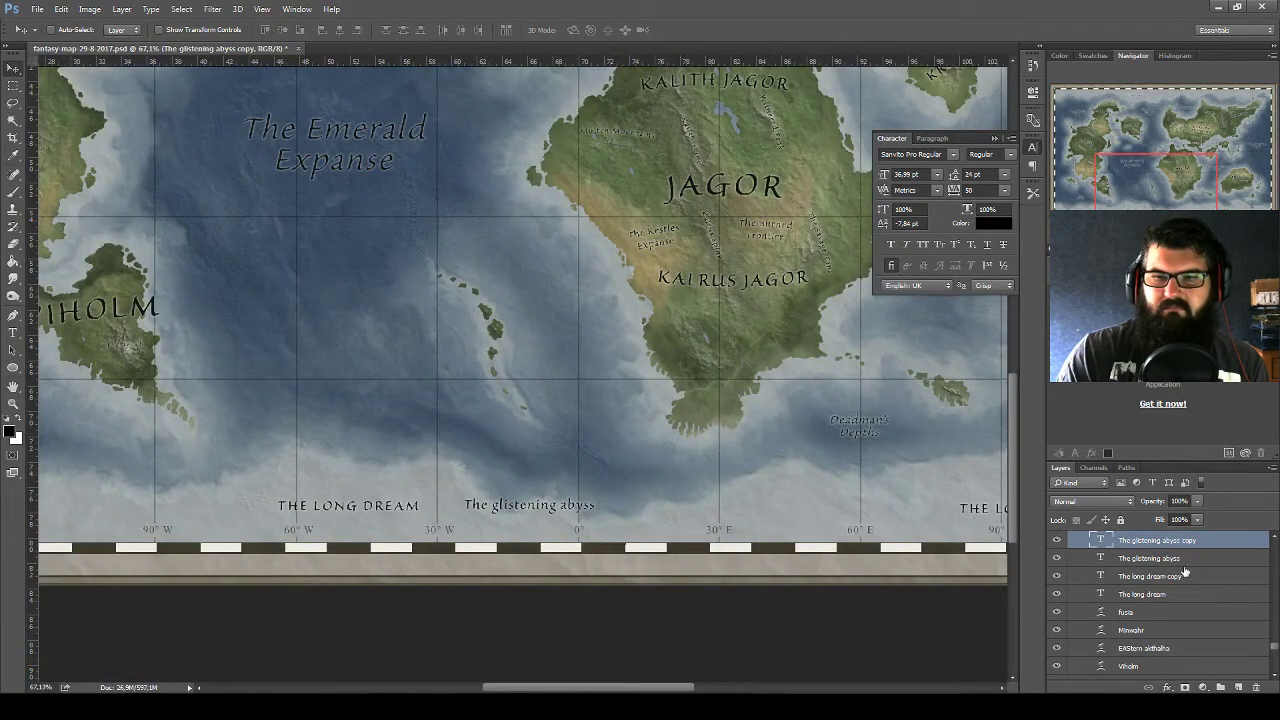
Delete both 'The long dream' label layers
left_click(1150, 577)
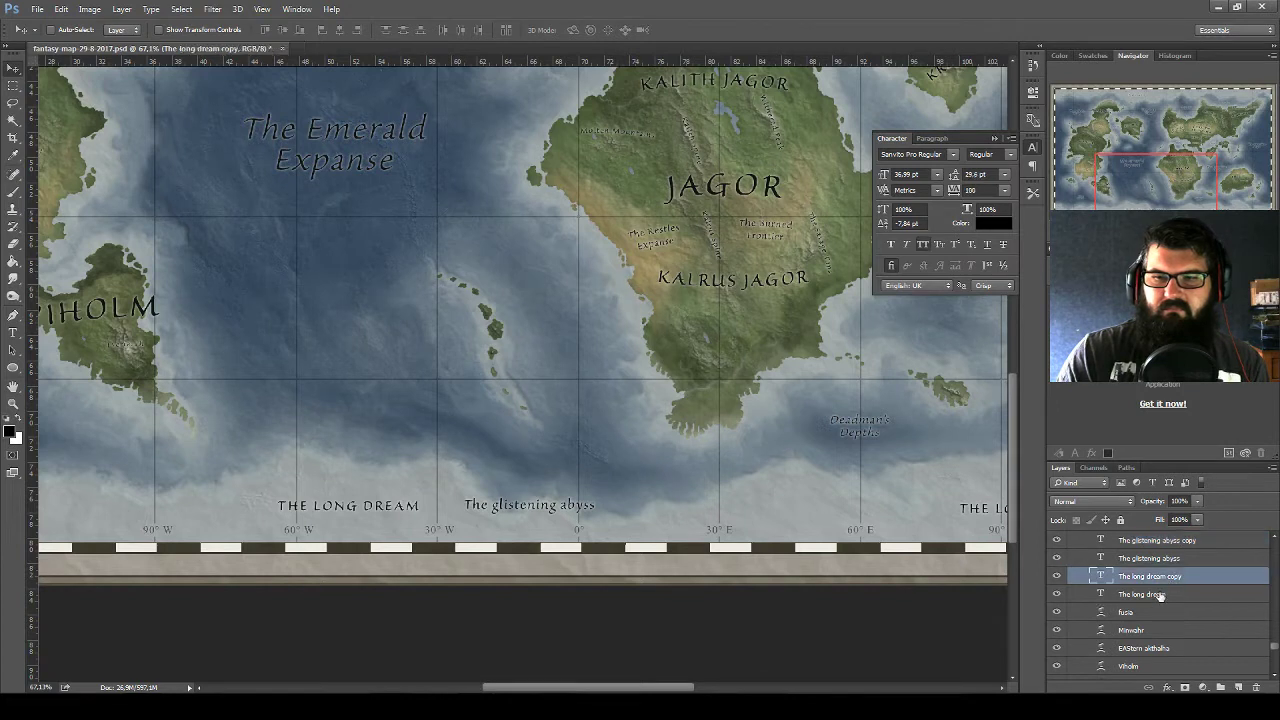
left_click(1150, 594)
left_click(1140, 612)
scroll(1252, 660, "down", 2)
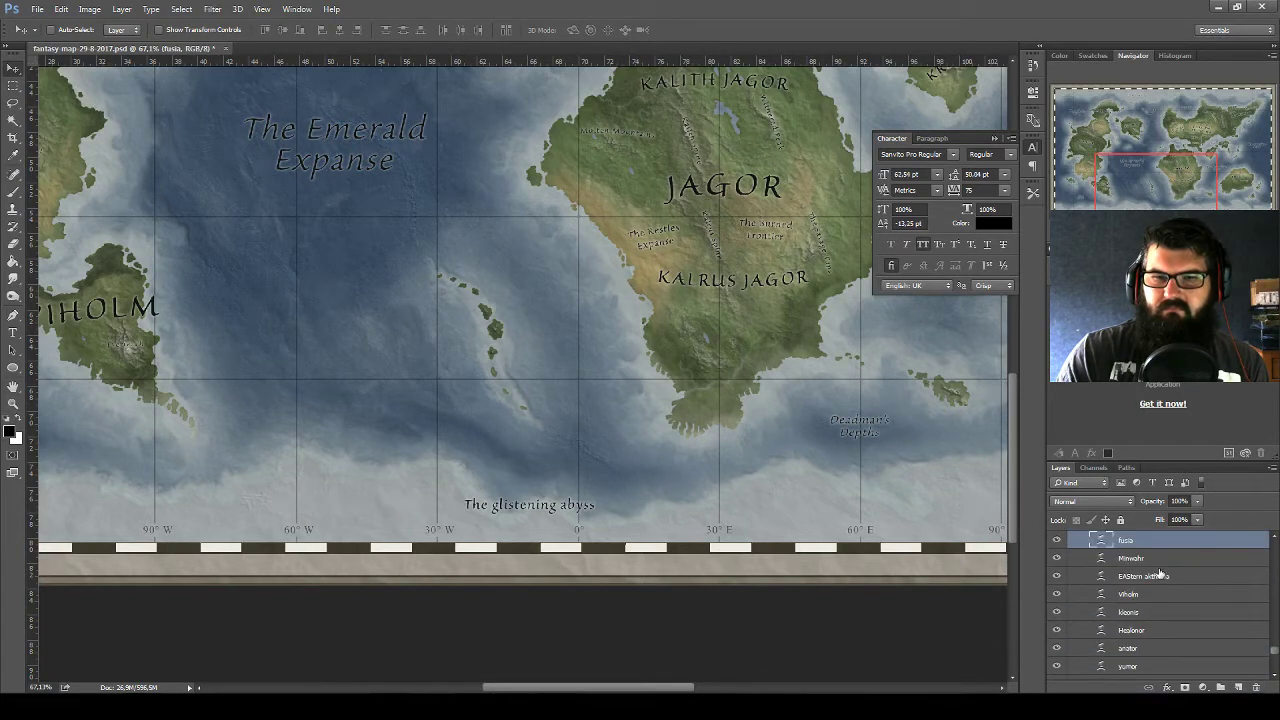
scroll(1127, 550, "up", 2)
scroll(1125, 570, "up", 2)
scroll(1122, 590, "up", 2)
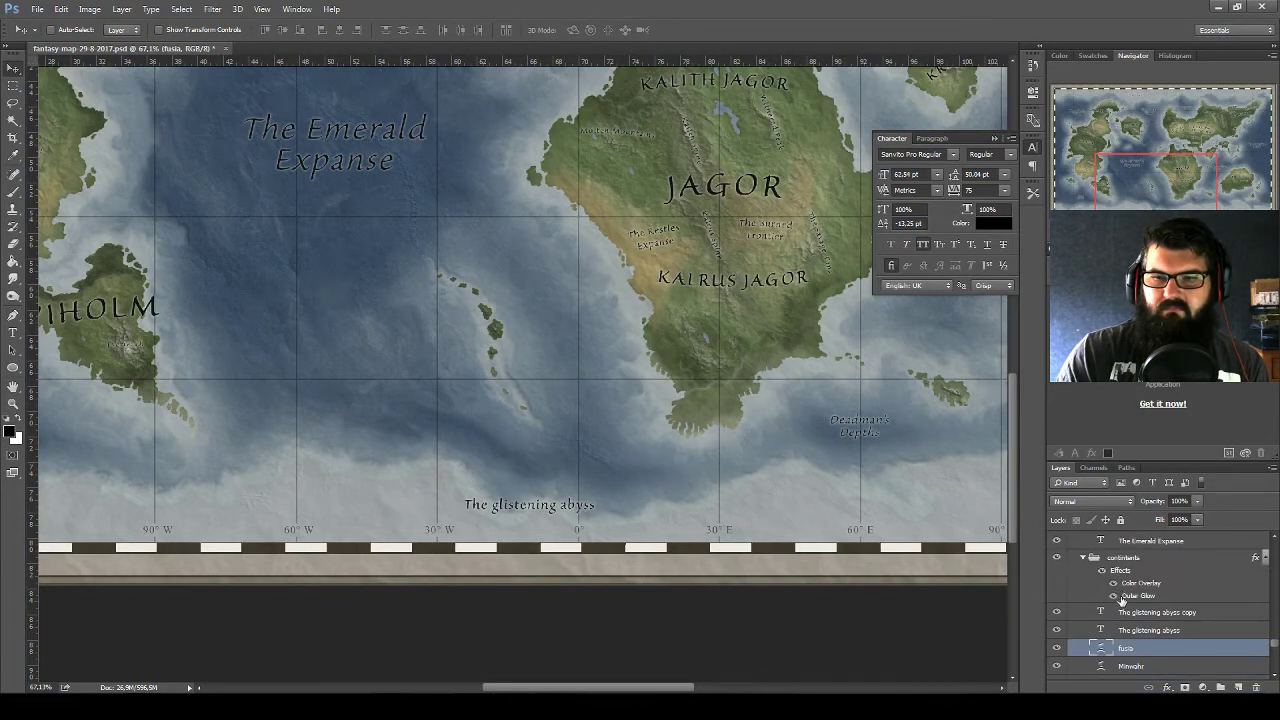
Retype the bottom-edge copy as 'The Long Dream' and shift it left
double_click(1102, 614)
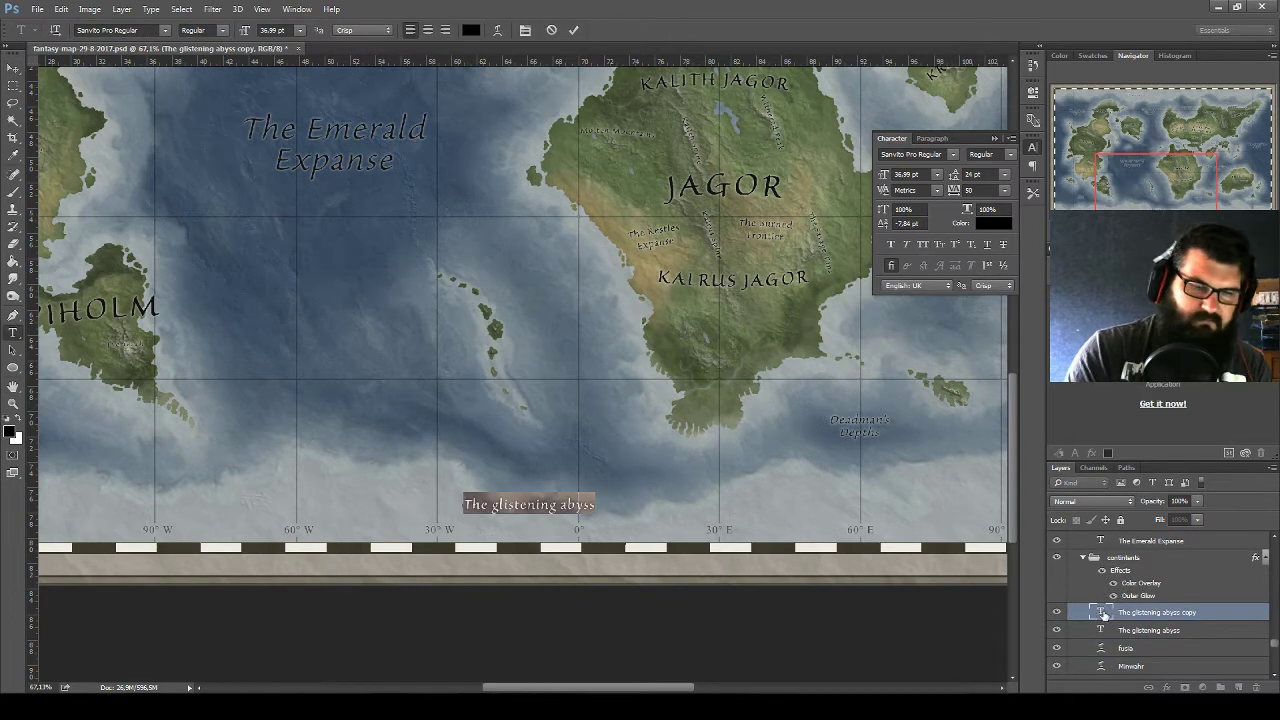
type("The")
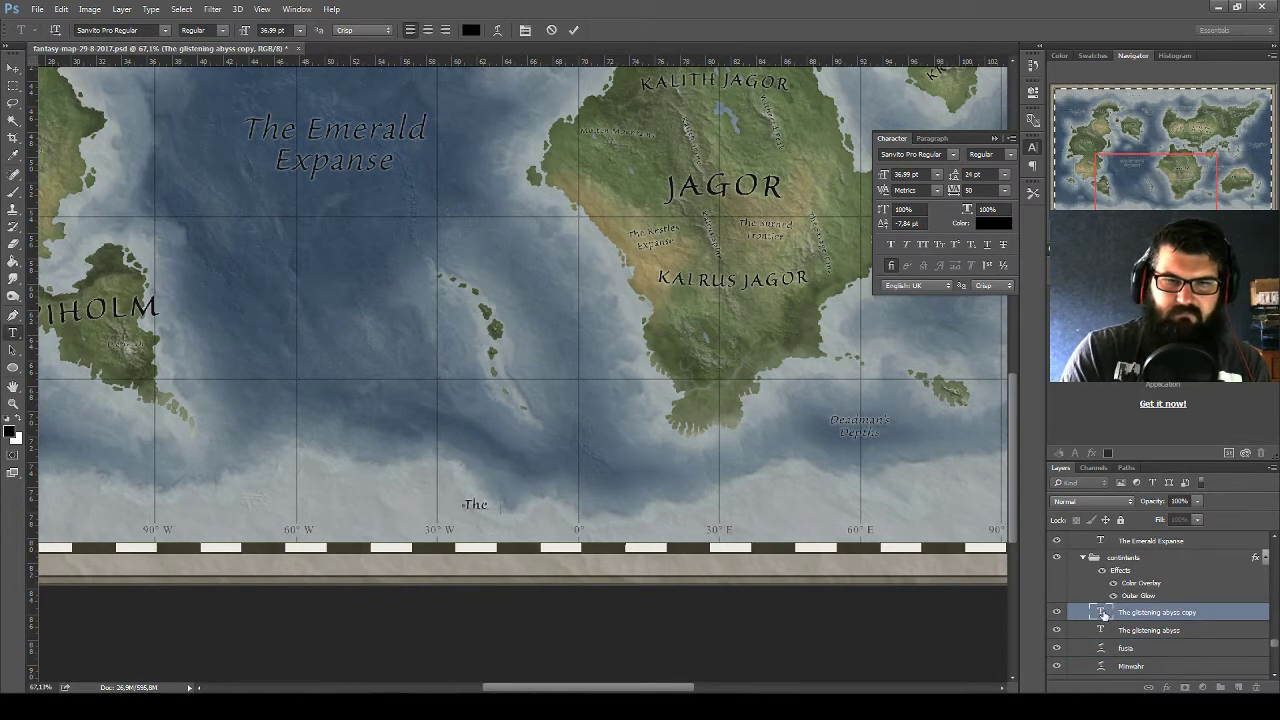
type(" Long Dream")
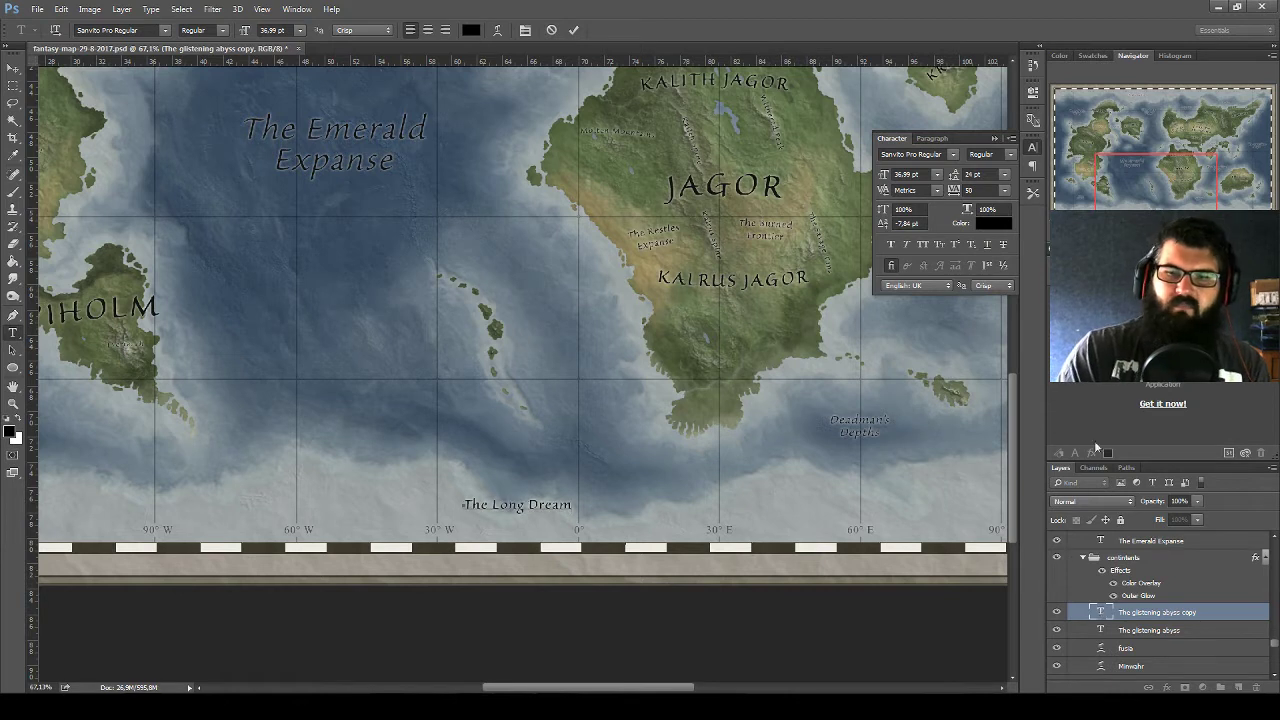
key("ctrl+Return")
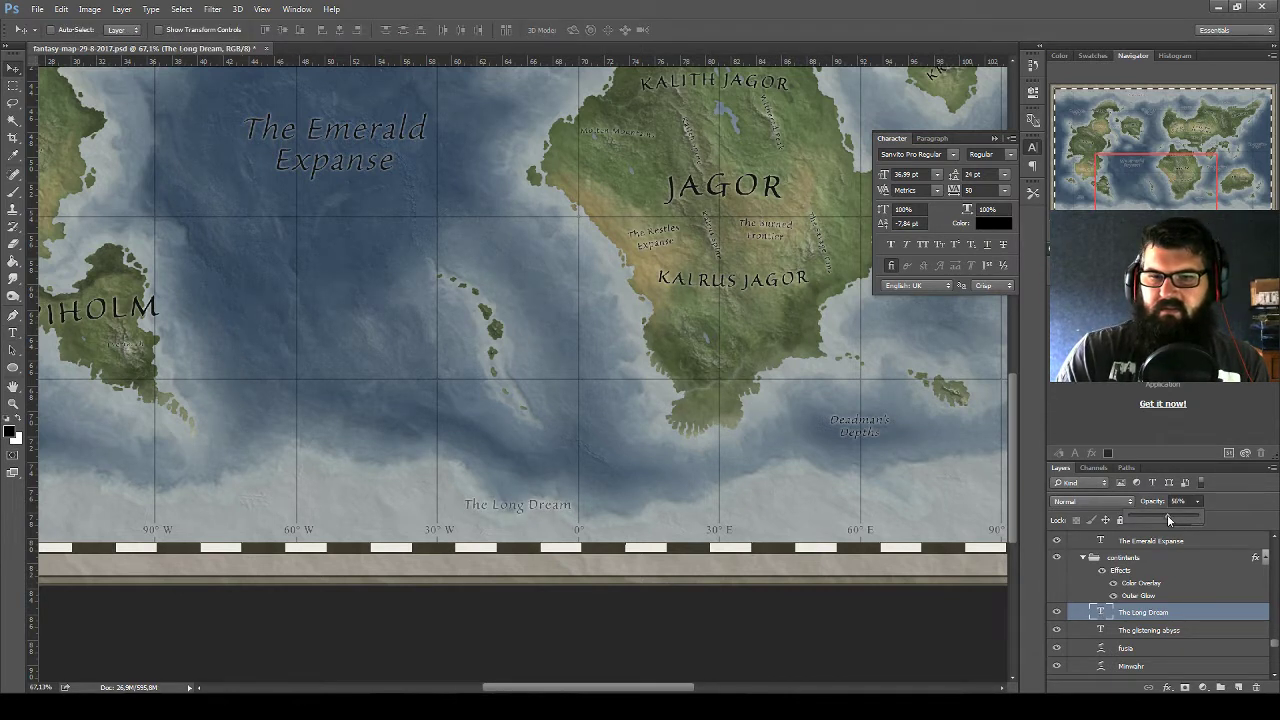
left_click_drag(515, 390, 365, 392)
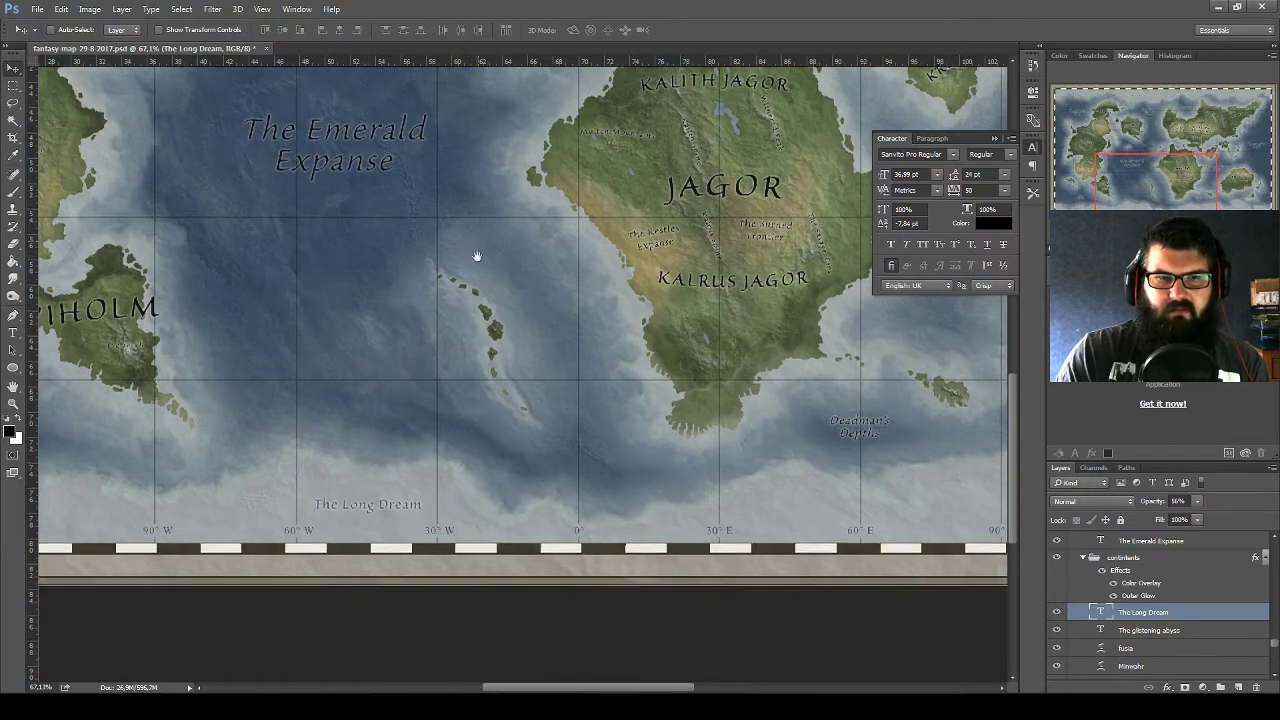
Fade The glistening abyss title to 53% opacity and view the map at 100%
mouse_move(474, 257)
left_mouse_down()
mouse_move(555, 418)
mouse_move(590, 700)
left_mouse_up()
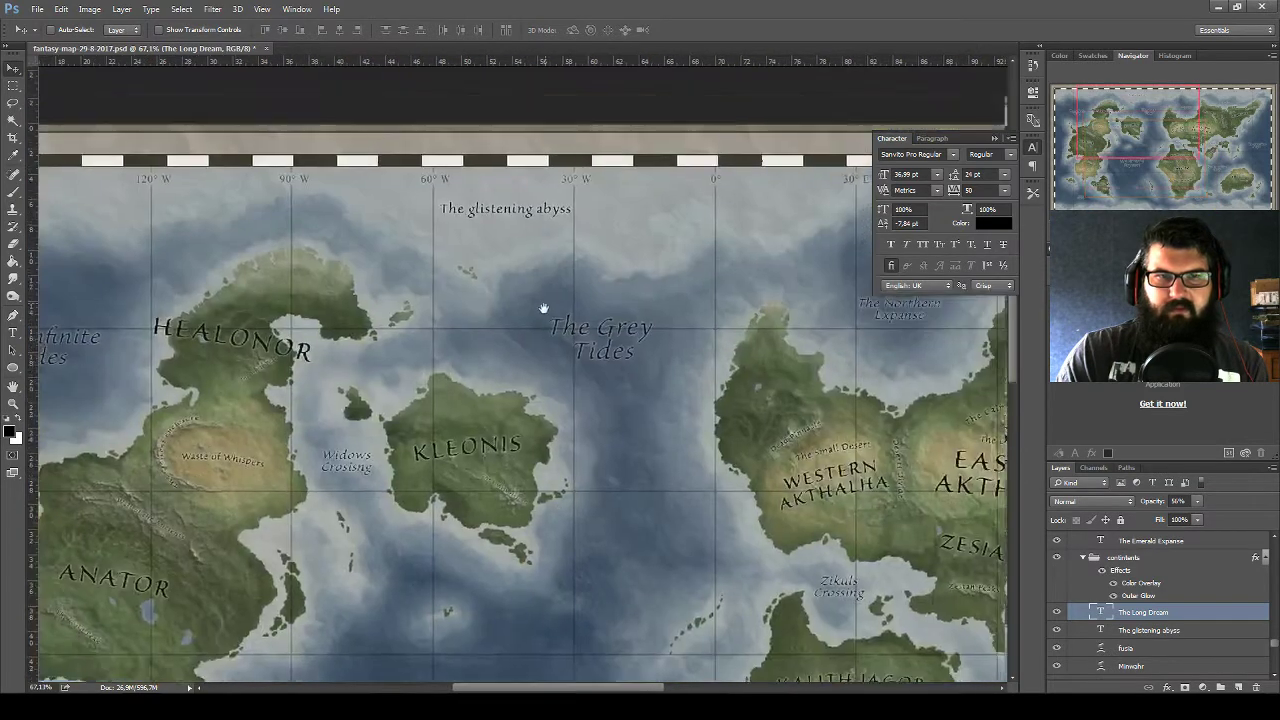
left_click(1130, 632)
left_click(1199, 500)
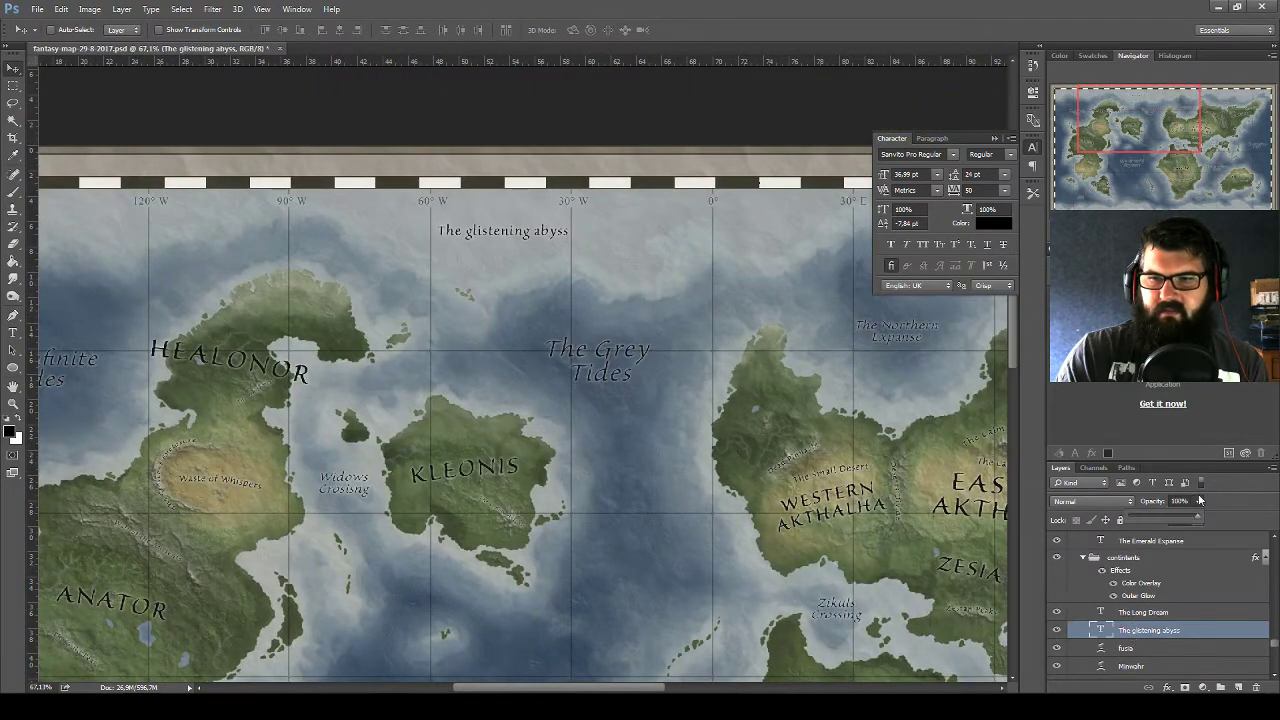
left_click_drag(1156, 519, 1165, 518)
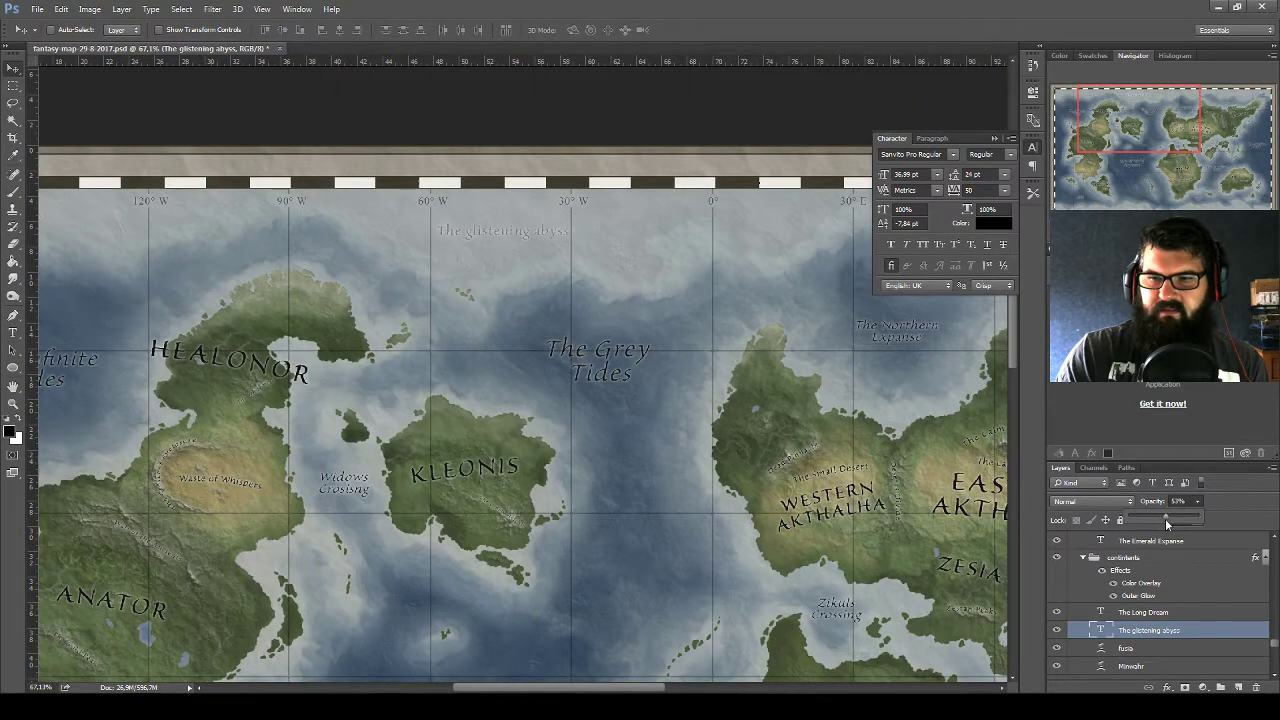
left_click(618, 328)
key("ctrl+1")
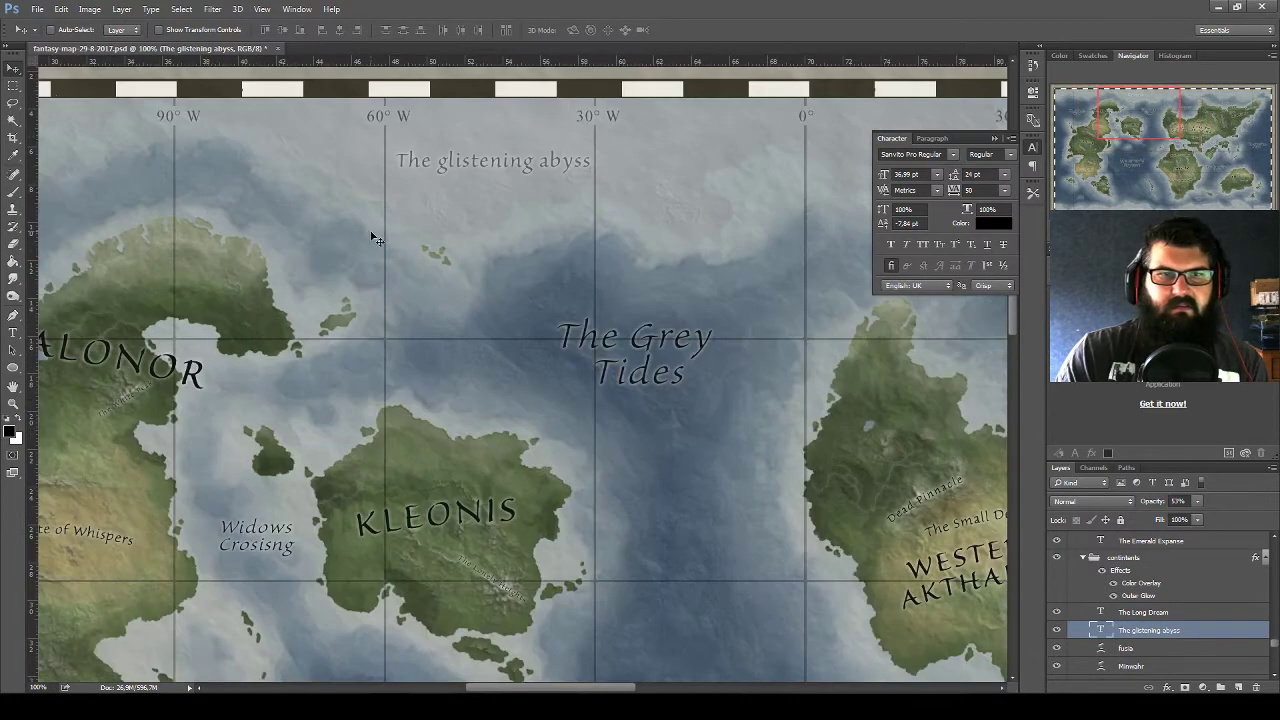
scroll(407, 249, "down", 2)
scroll(437, 251, "down", 2)
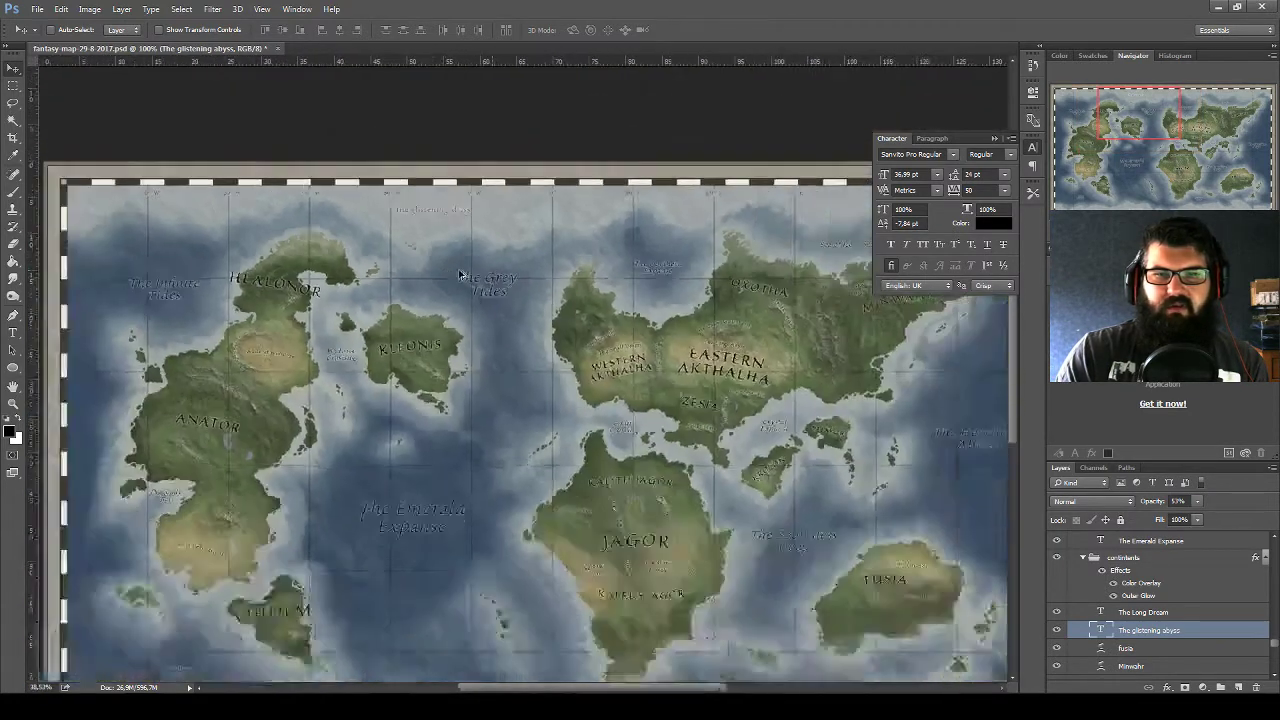
scroll(449, 350, "down", 2)
scroll(449, 350, "down", 1)
scroll(449, 350, "up", 1)
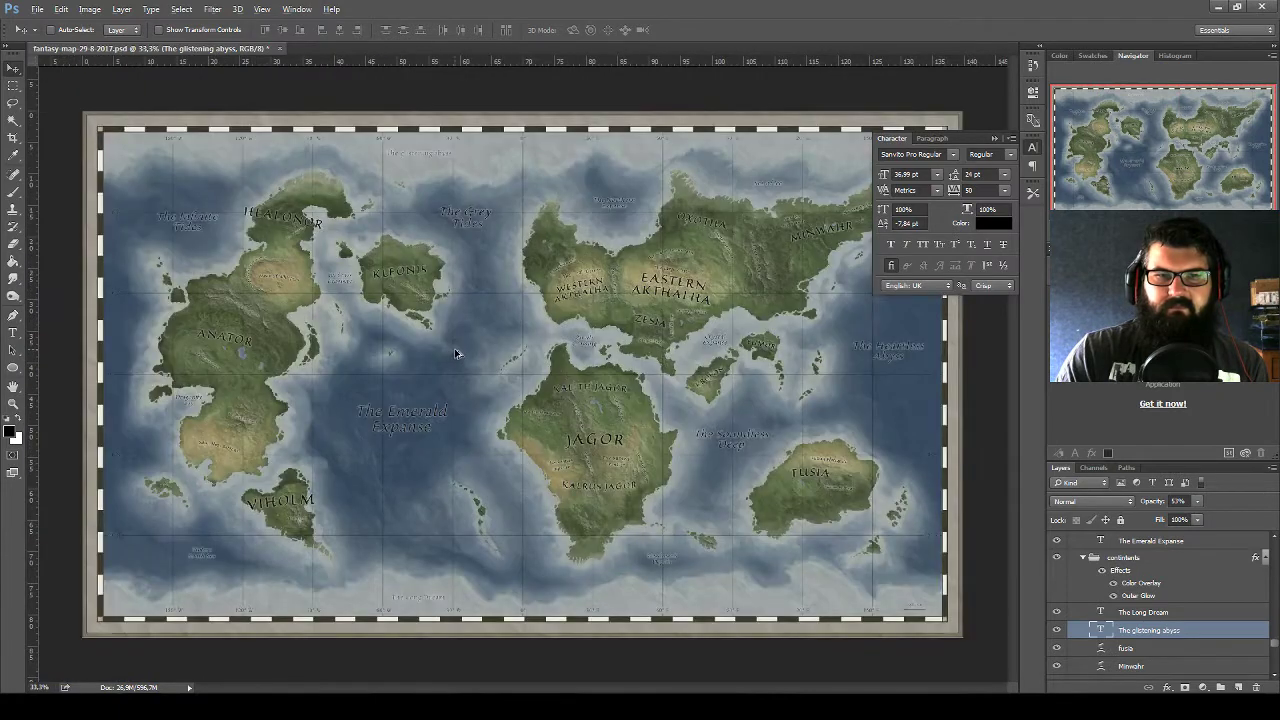
Save the map document
key("ctrl")
key("ctrl+s")
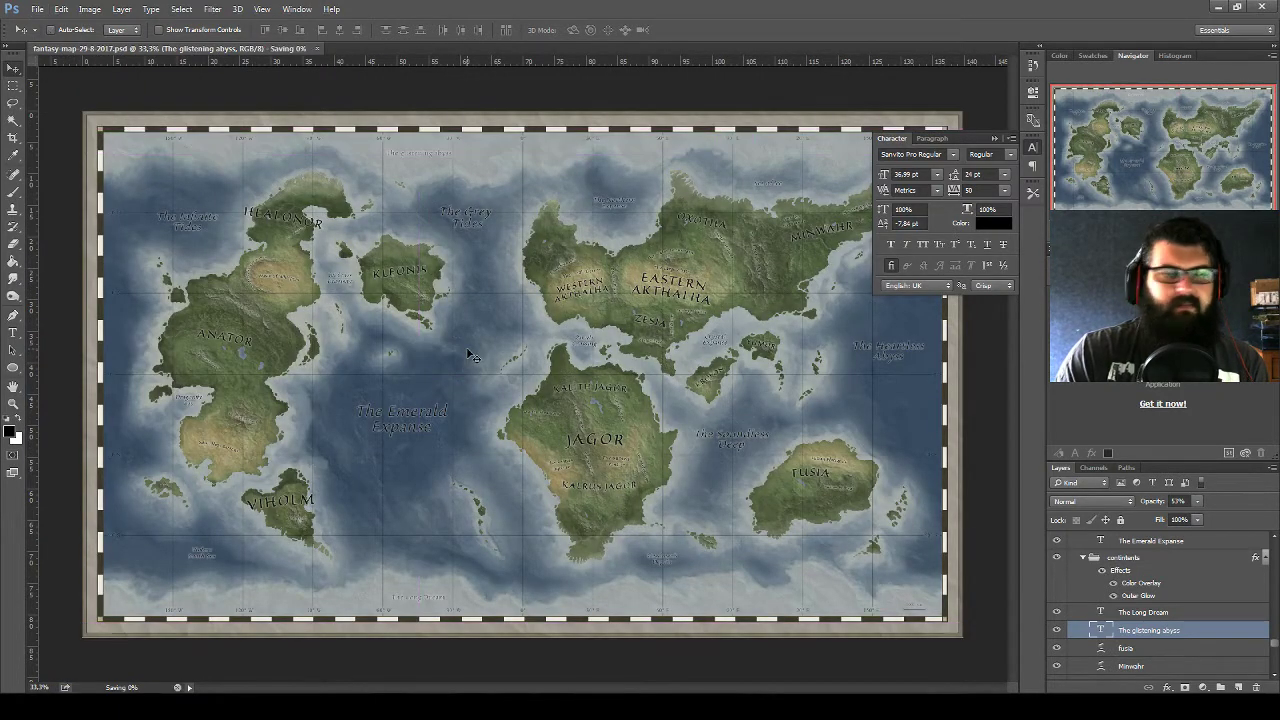
scroll(1148, 600, "down", 3)
scroll(1148, 600, "down", 3)
scroll(1148, 598, "down", 2)
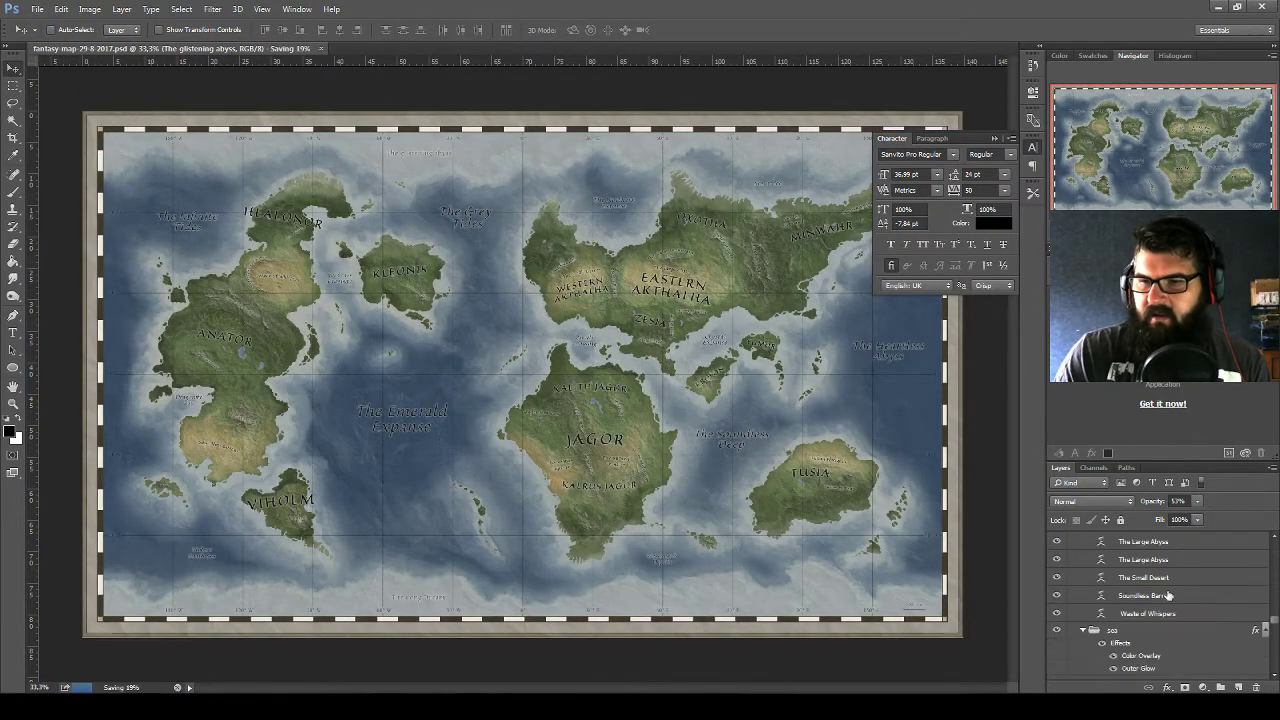
scroll(1148, 598, "down", 2)
scroll(1148, 598, "down", 2)
scroll(1150, 590, "down", 2)
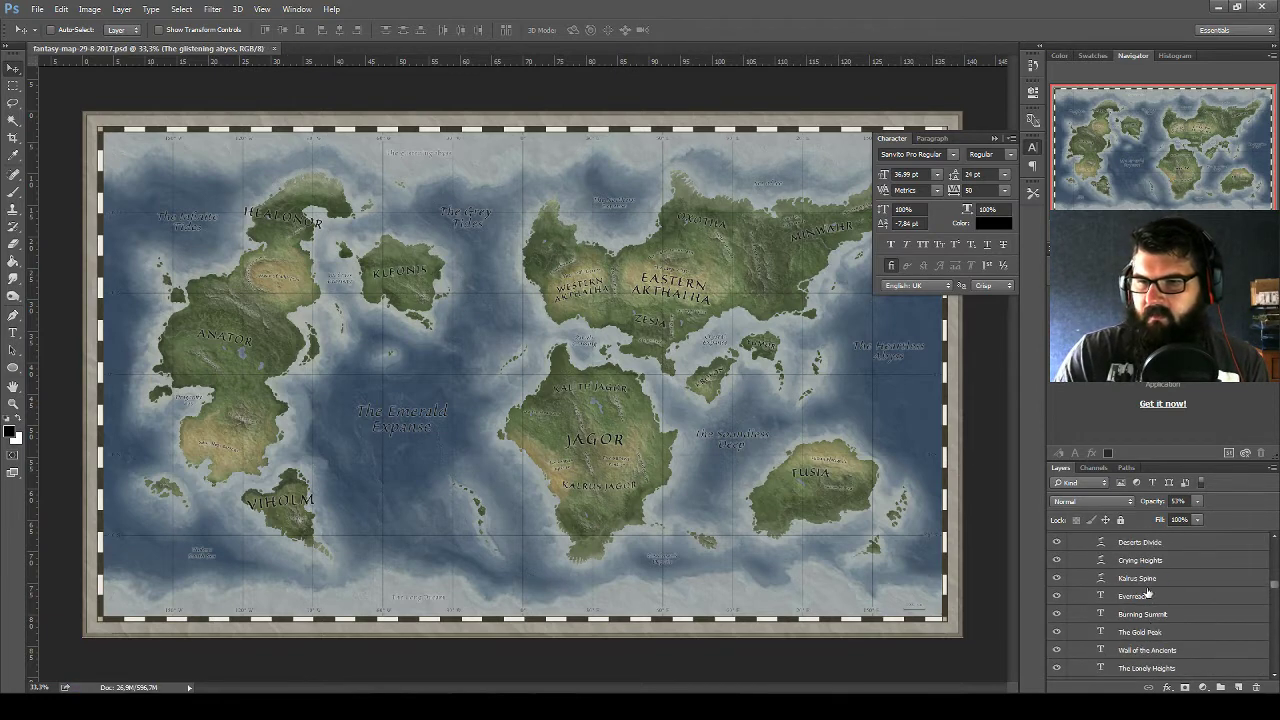
scroll(1148, 595, "up", 5)
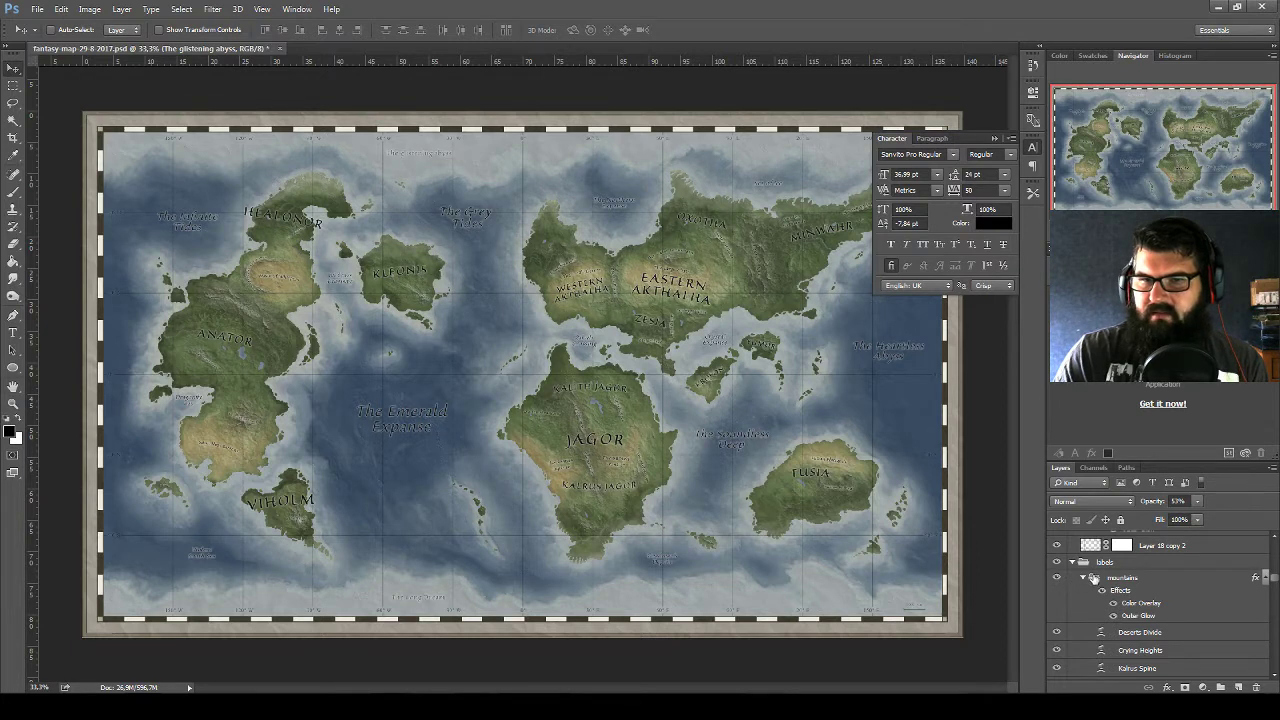
scroll(1140, 595, "up", 1)
Create a new layer group named 'islands' above the mountains group
left_click(1139, 596)
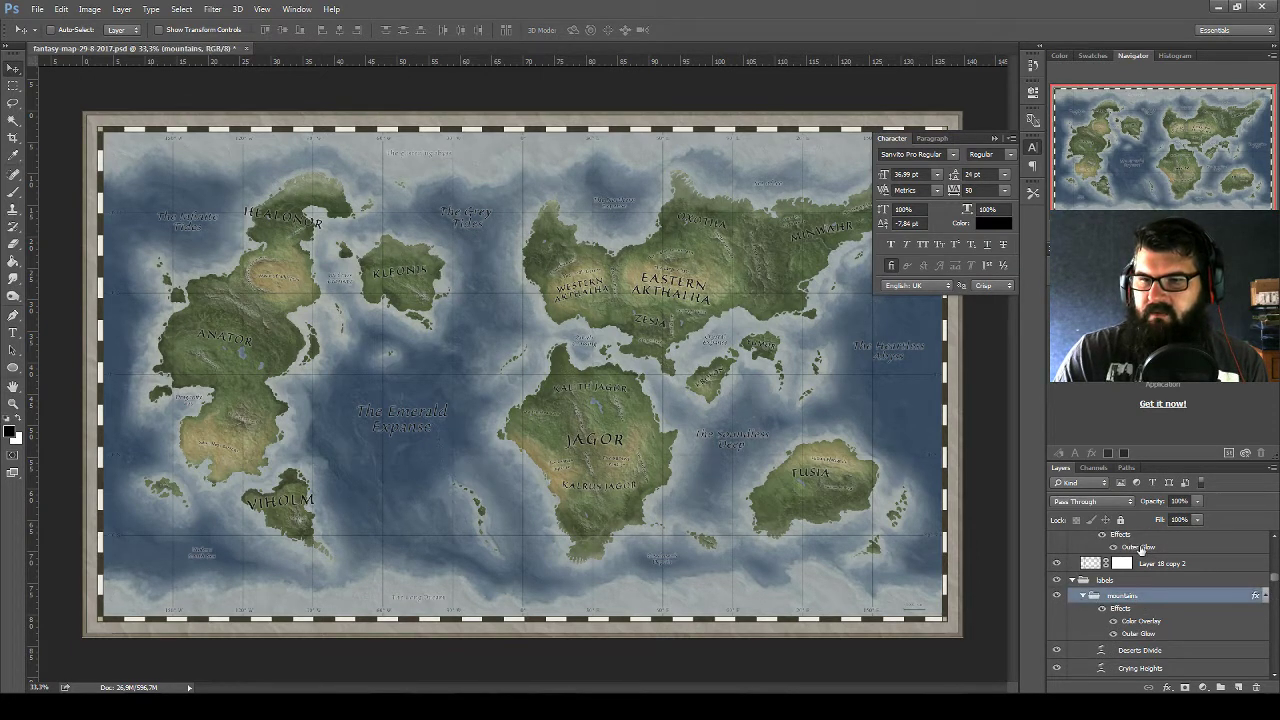
left_click(1221, 688)
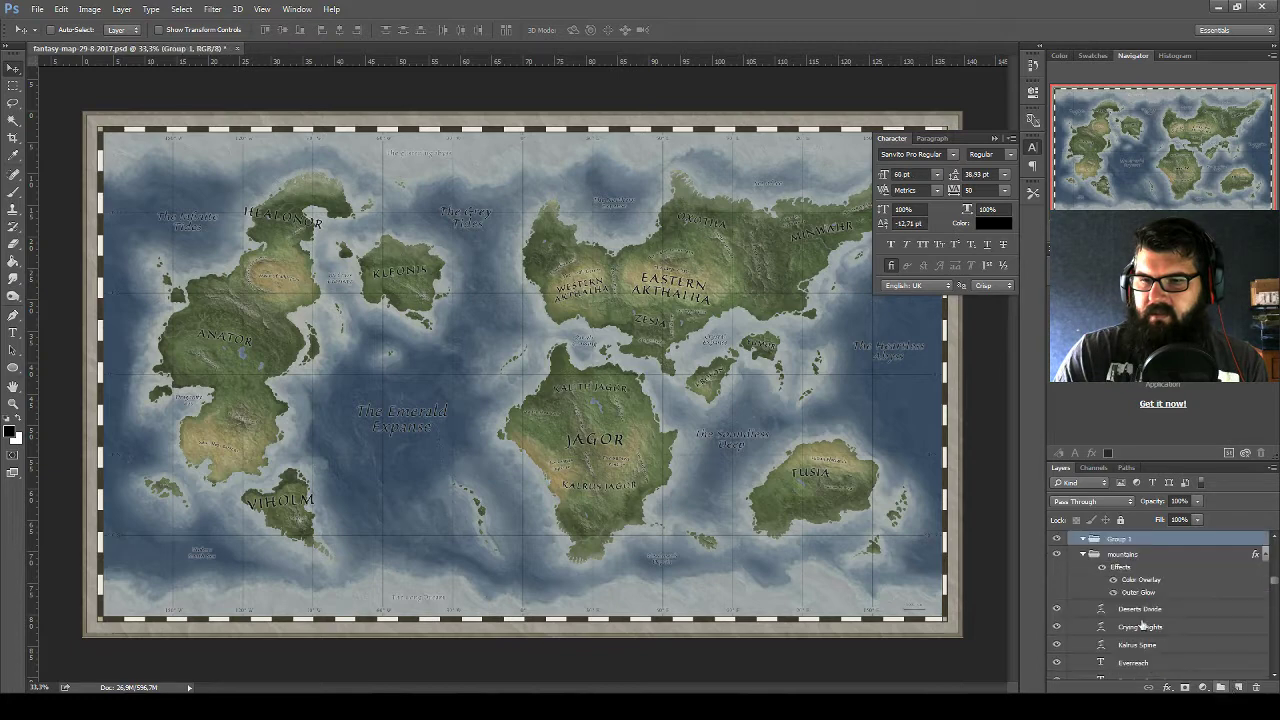
double_click(1116, 539)
type("islands")
key("Return")
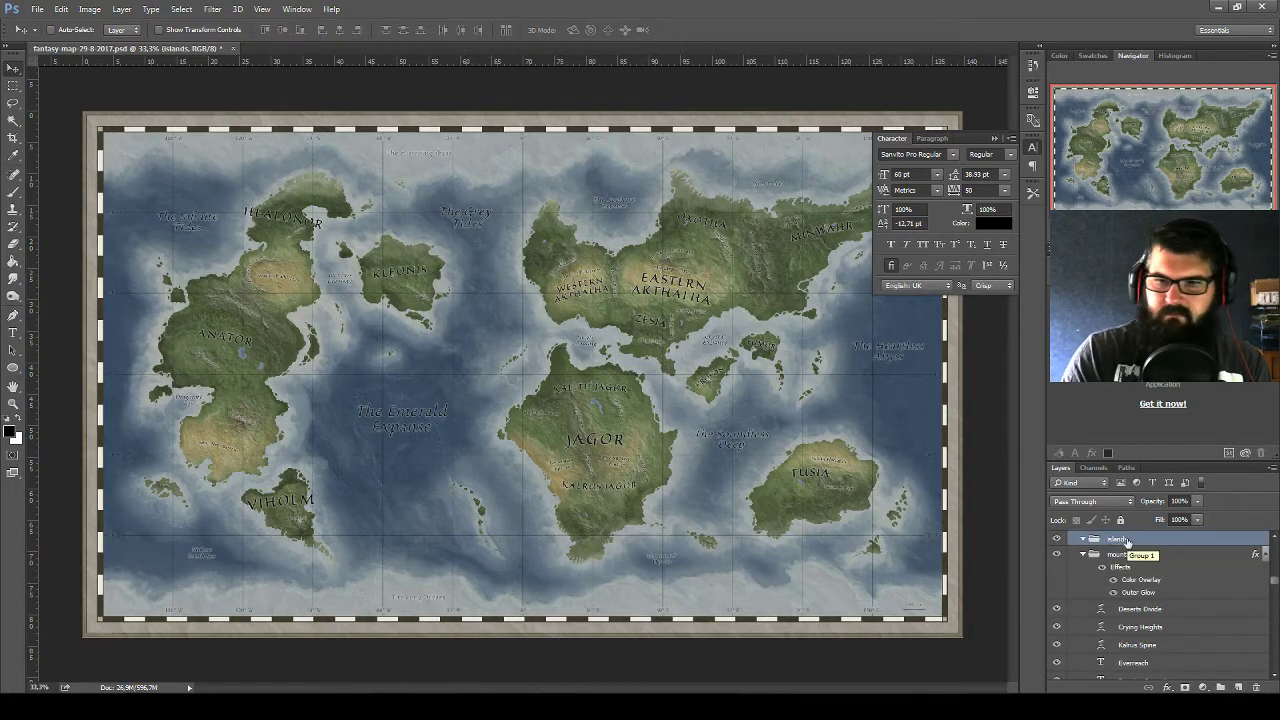
Paste the mountains group's layer style onto islands and duplicate the Deserts Divide label
right_click(1136, 555)
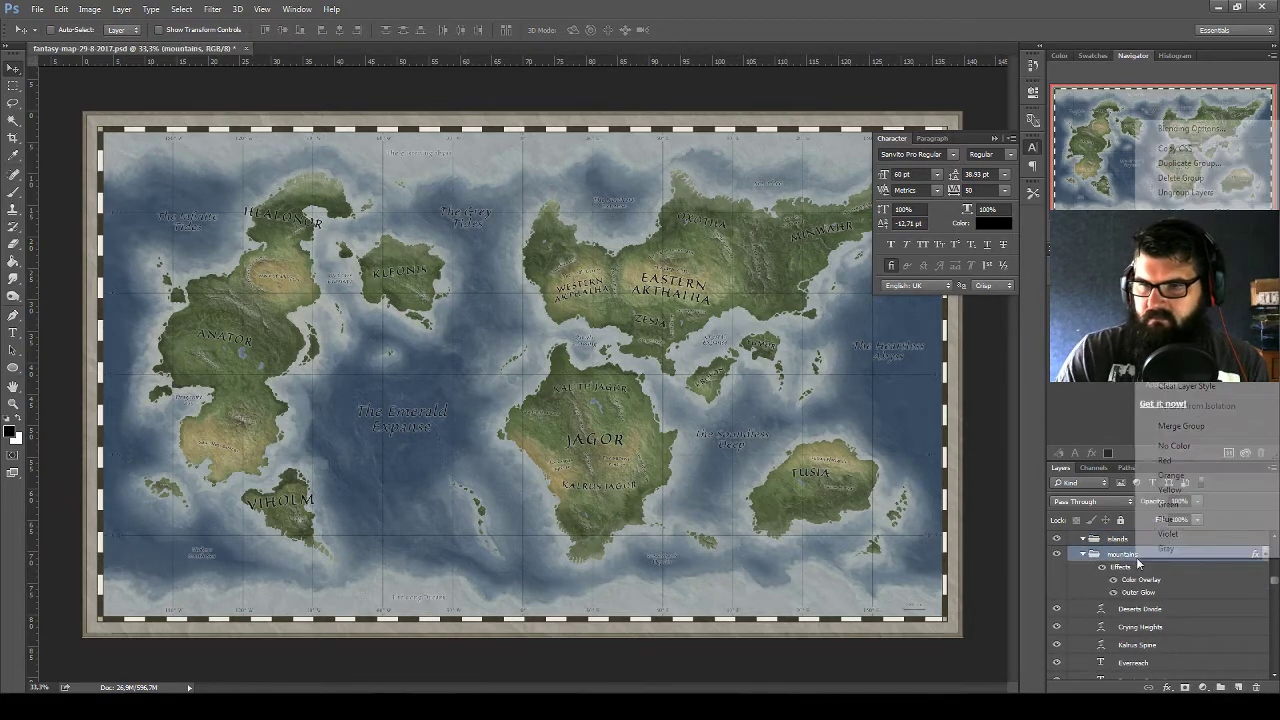
key("Escape")
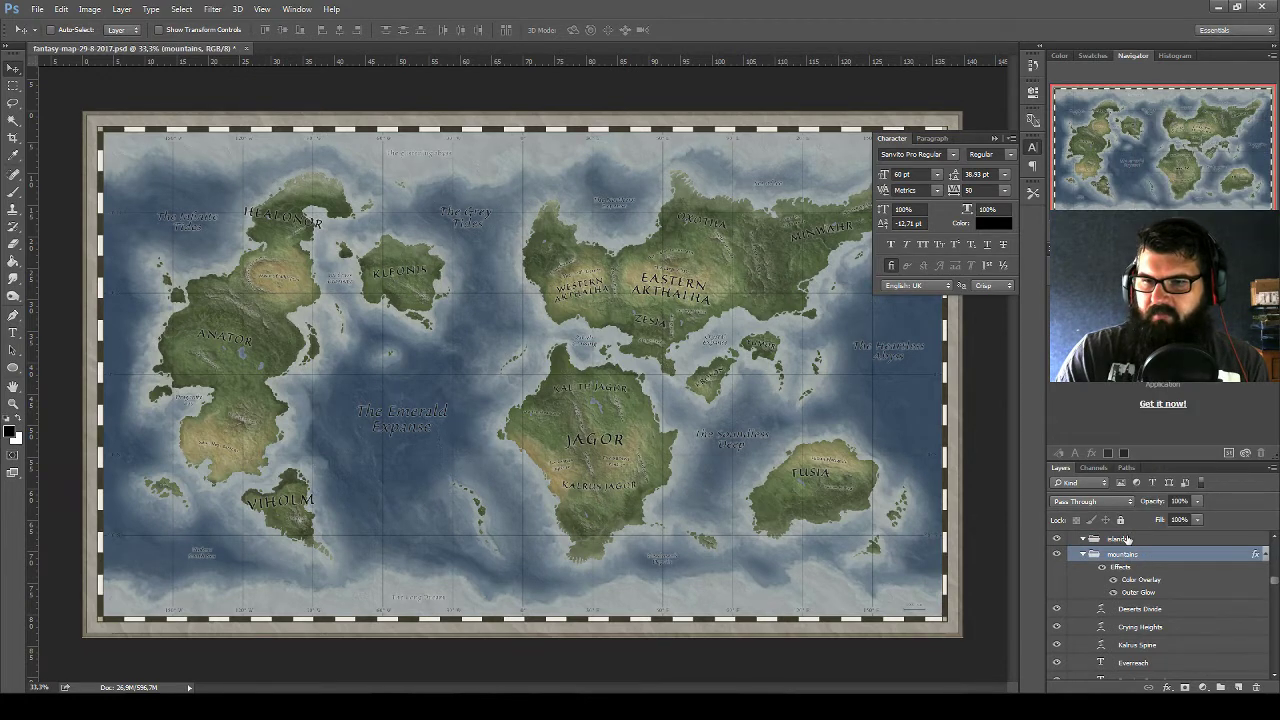
right_click(1127, 539)
left_click(1110, 320)
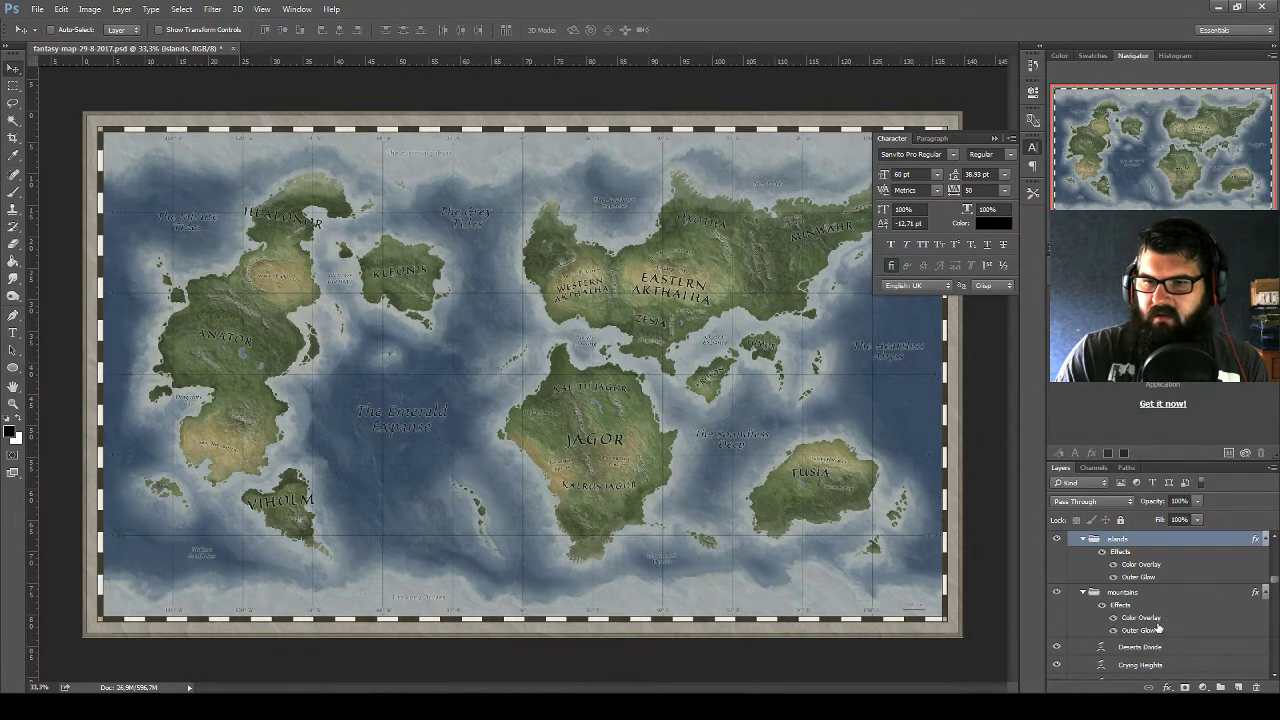
left_click_drag(1146, 650, 1146, 582)
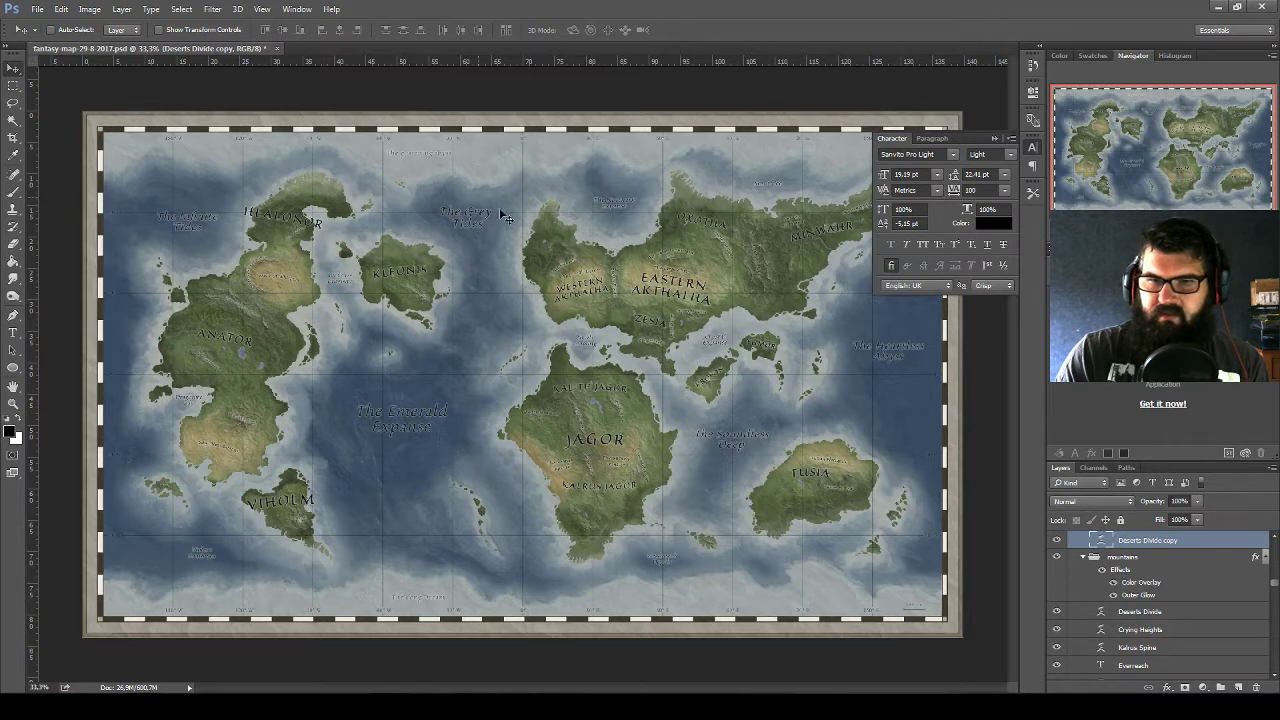
Move the Deserts Divide copy into the central sea and rotate it along the islands
left_click_drag(717, 392, 620, 438)
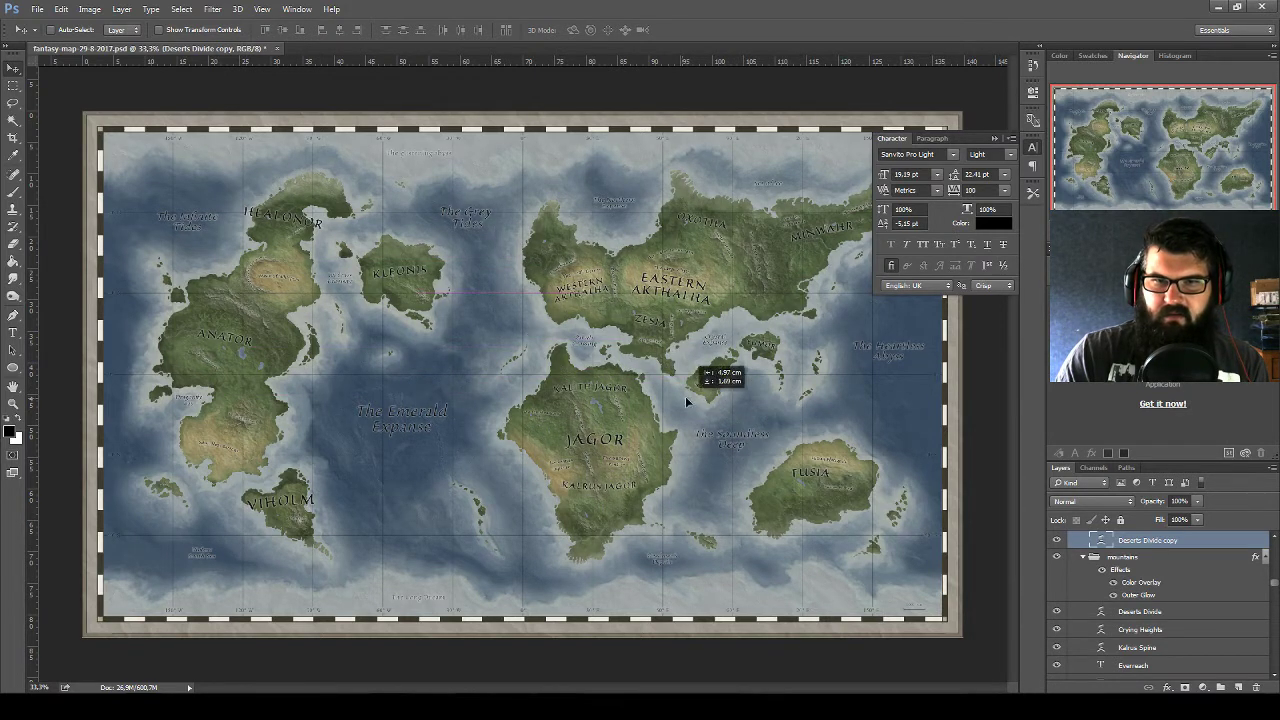
left_click_drag(620, 438, 590, 425)
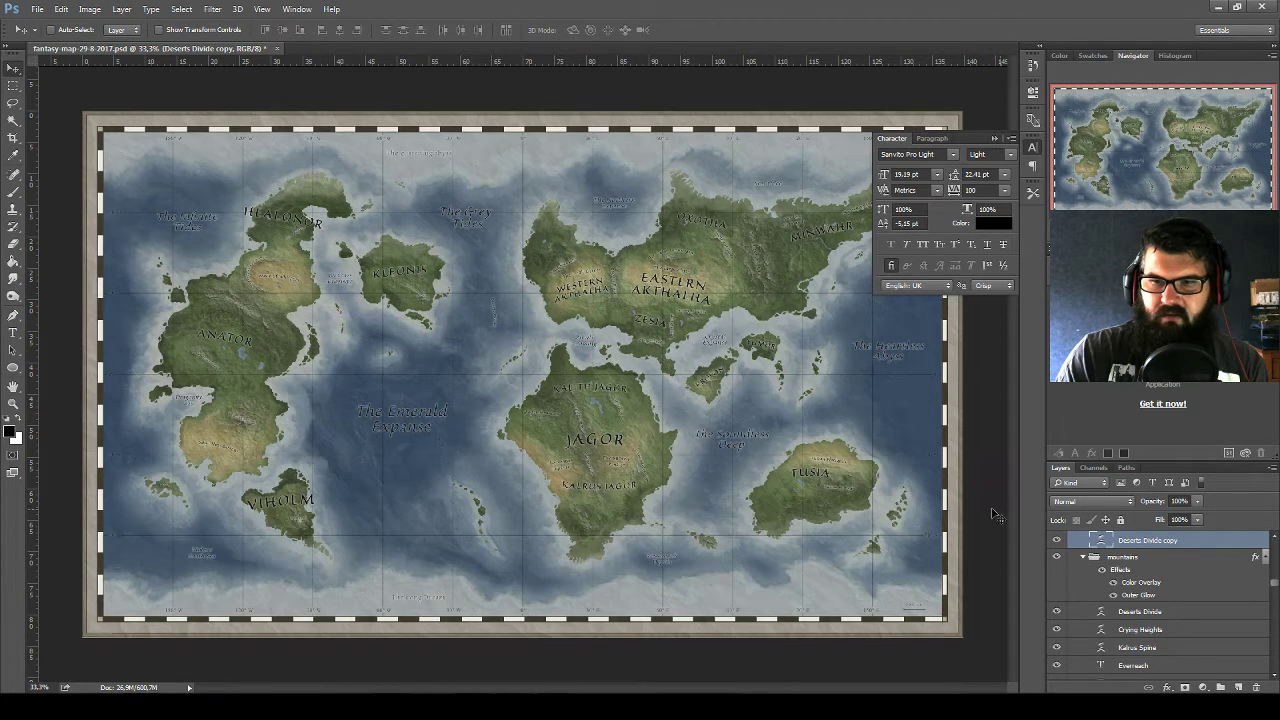
key("ctrl+t")
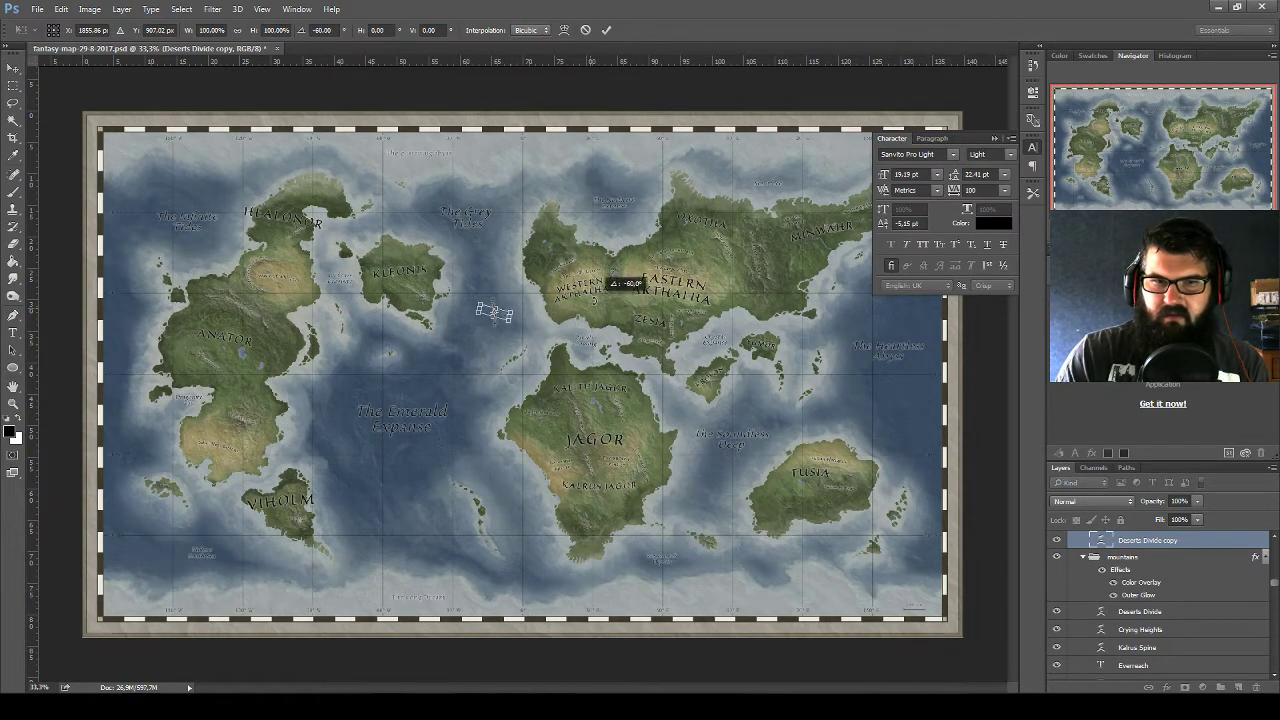
left_click_drag(512, 346, 590, 240)
key("Return")
Zoom in and place the rotated label beside the small island chain
scroll(538, 338, "up", 2)
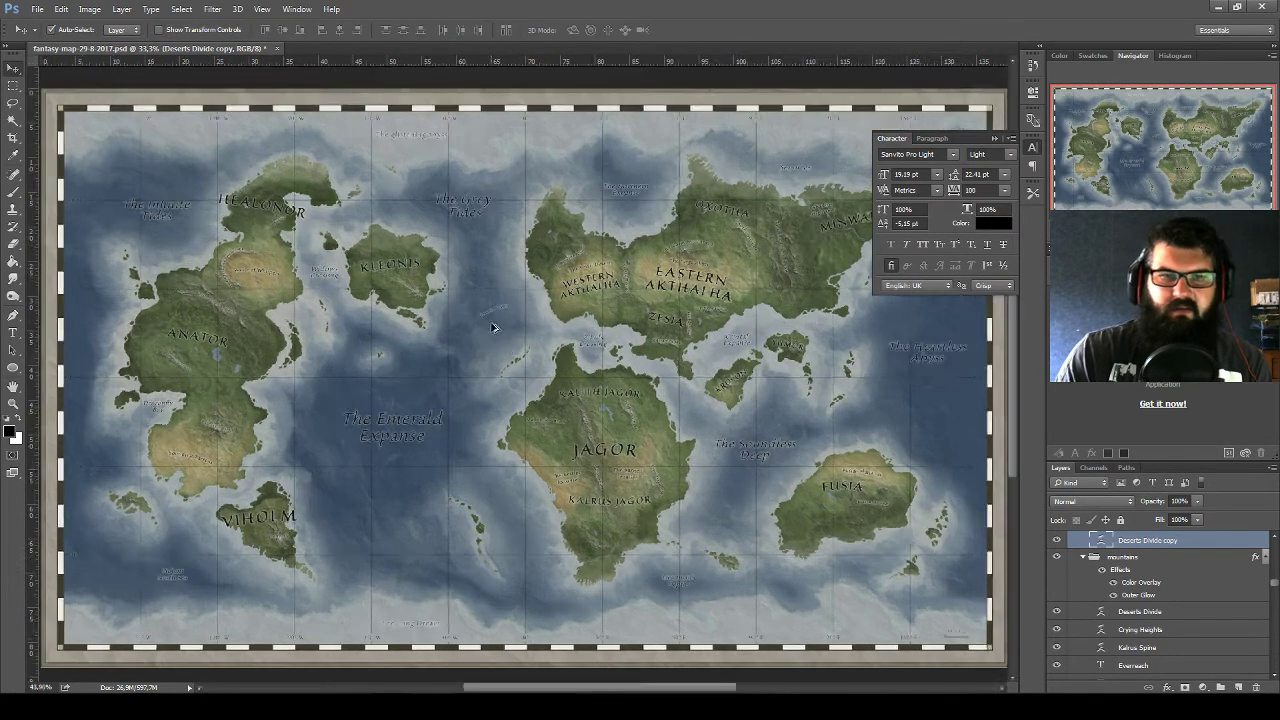
scroll(525, 348, "up", 1)
scroll(529, 383, "up", 2)
scroll(535, 370, "up", 2)
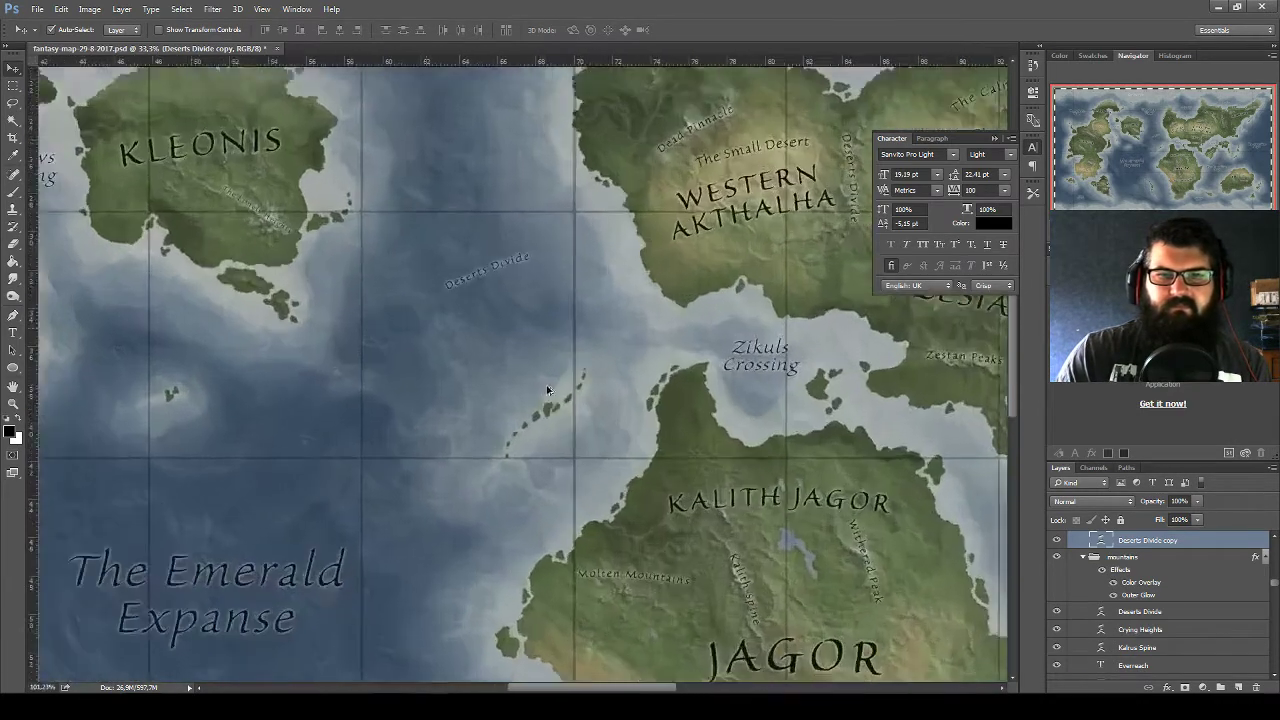
scroll(545, 336, "up", 2)
scroll(505, 264, "up", 1)
mouse_move(505, 264)
left_mouse_down()
mouse_move(557, 429)
mouse_move(629, 463)
mouse_move(752, 470)
left_mouse_up()
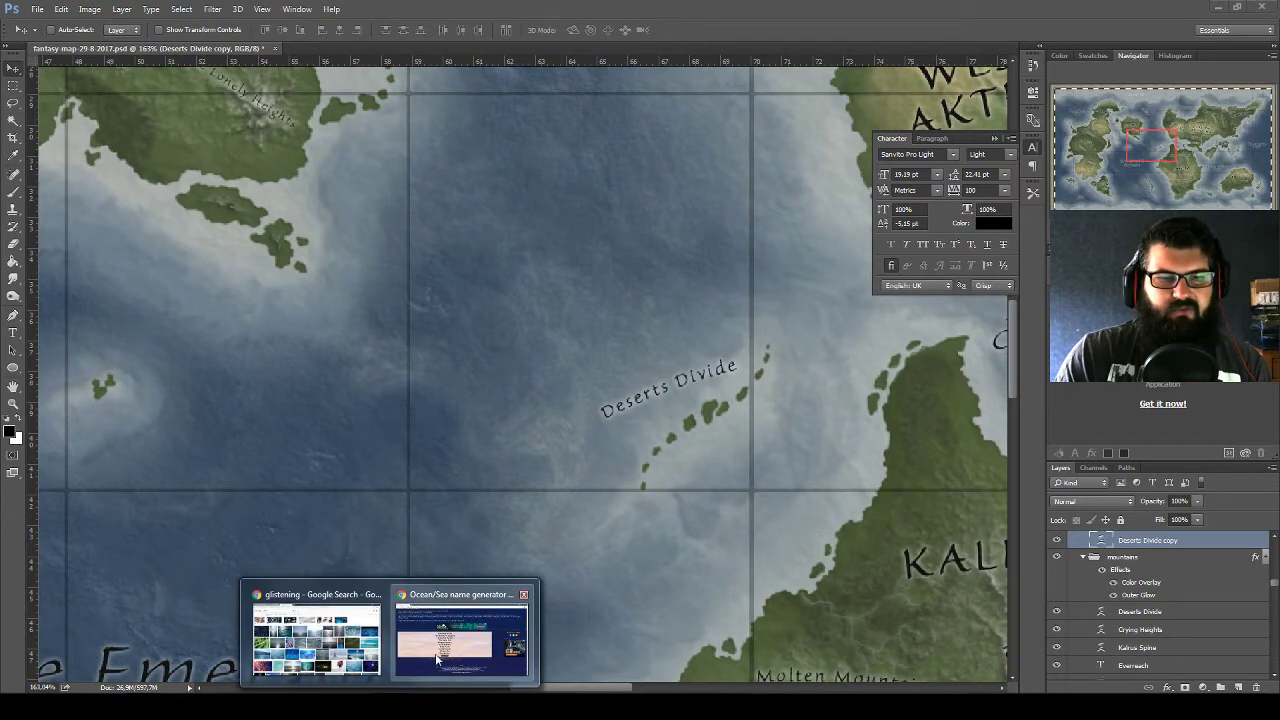
In Chrome, open the Island Names generator and generate a new list of island names
left_click(440, 660)
scroll(358, 591, "up", 3)
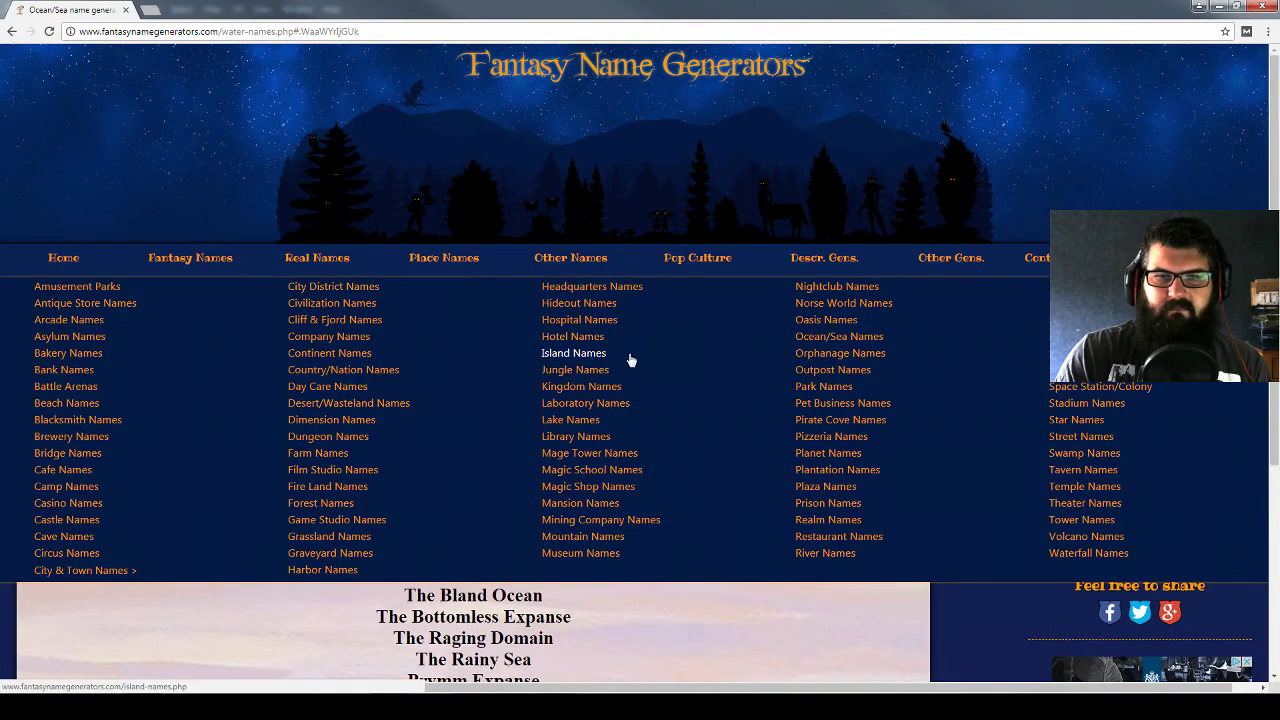
left_click(630, 360)
scroll(600, 330, "down", 3)
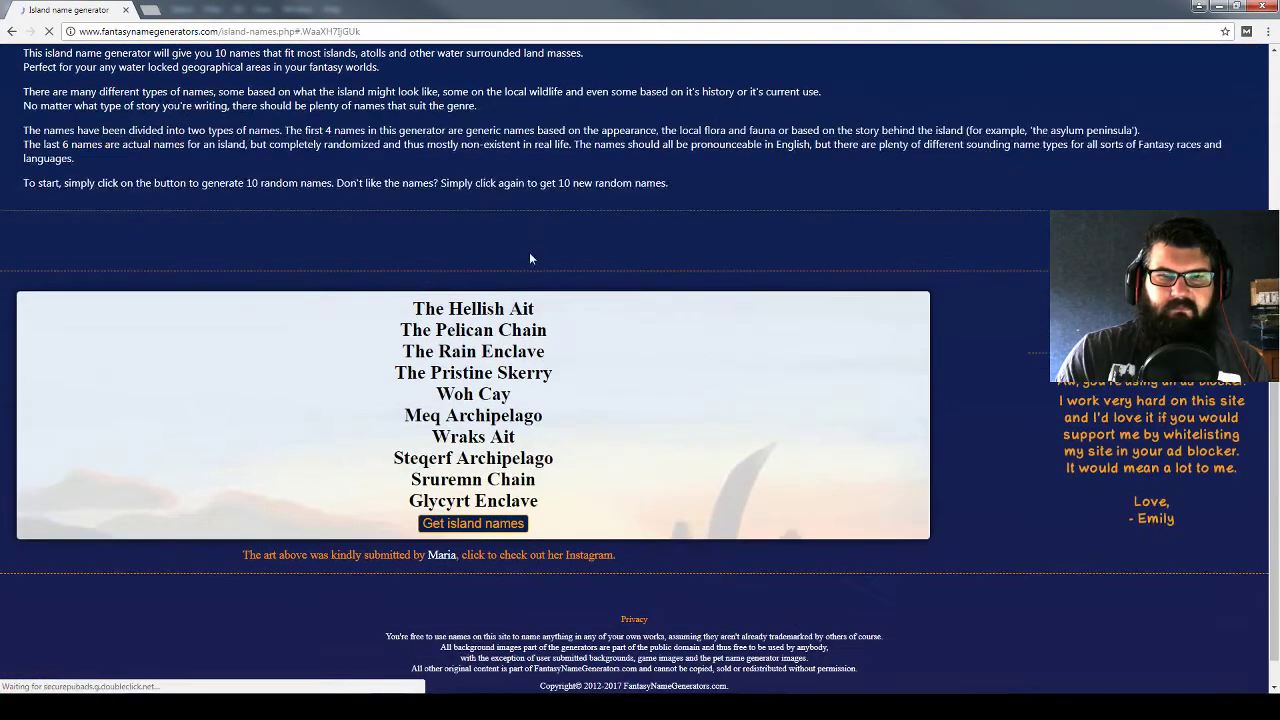
left_click(478, 520)
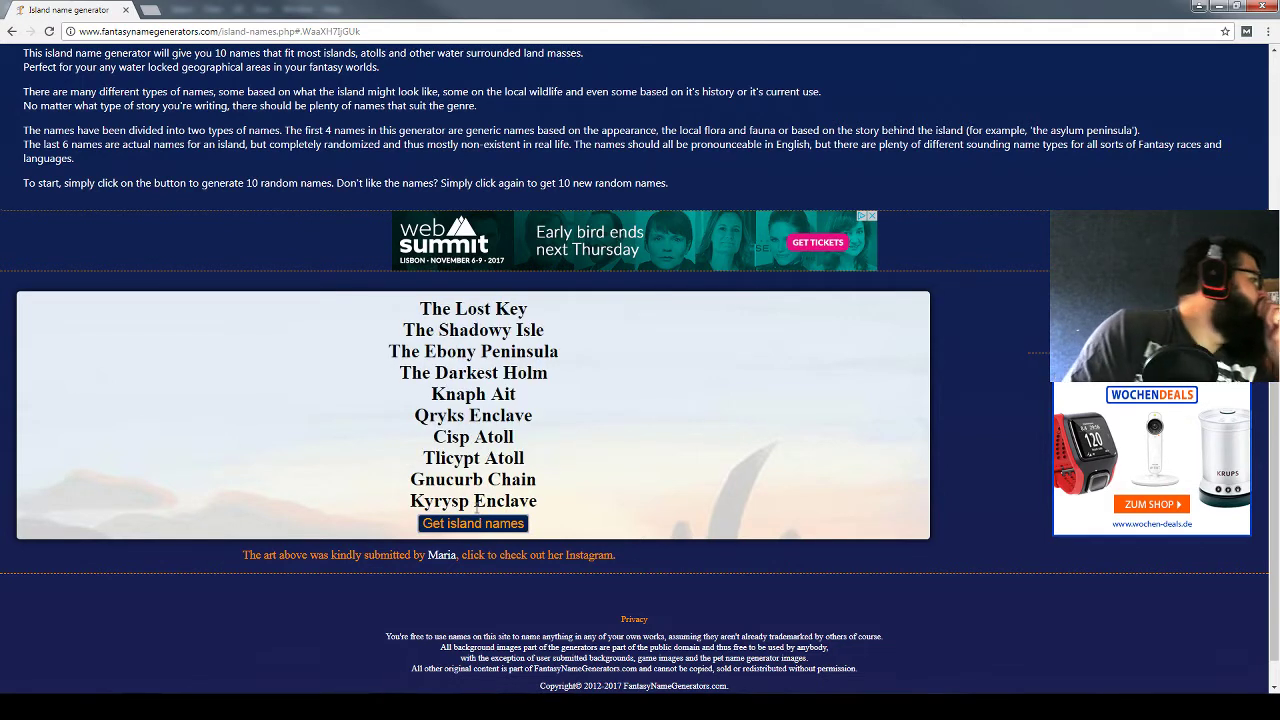
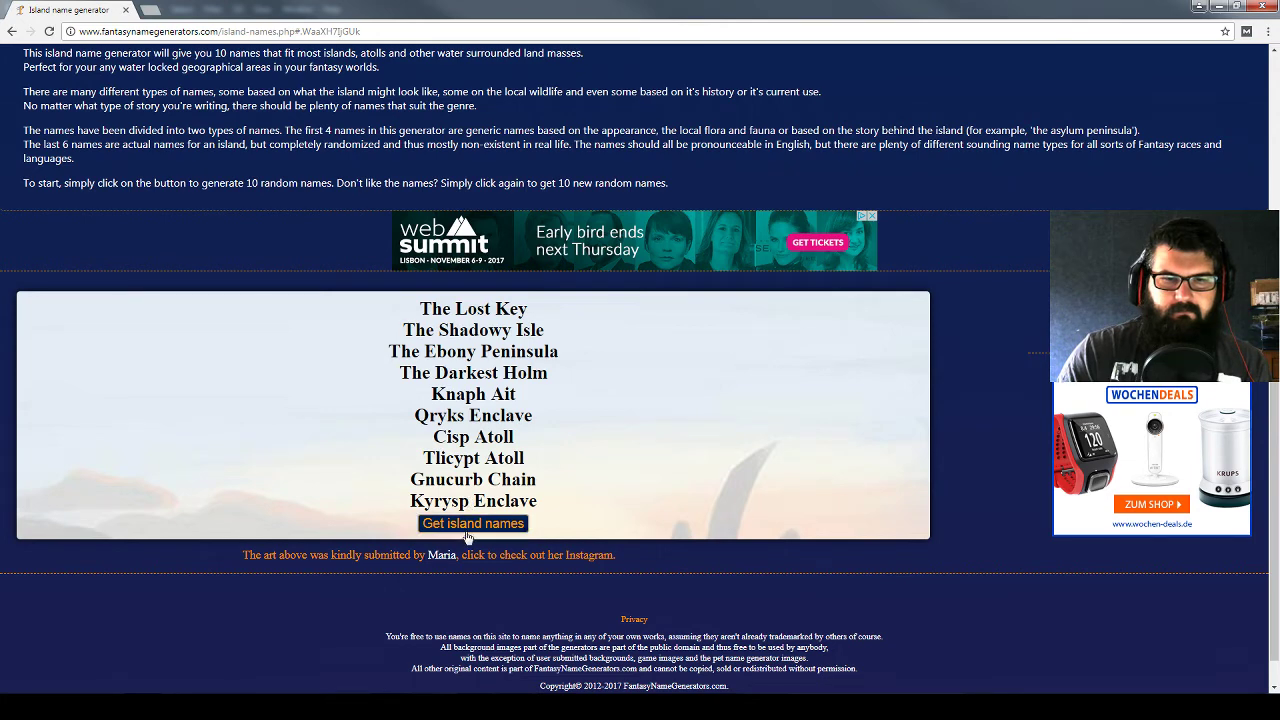
Regenerate island names until a new ten-name list including The Fiery Chain appears
left_click(467, 526)
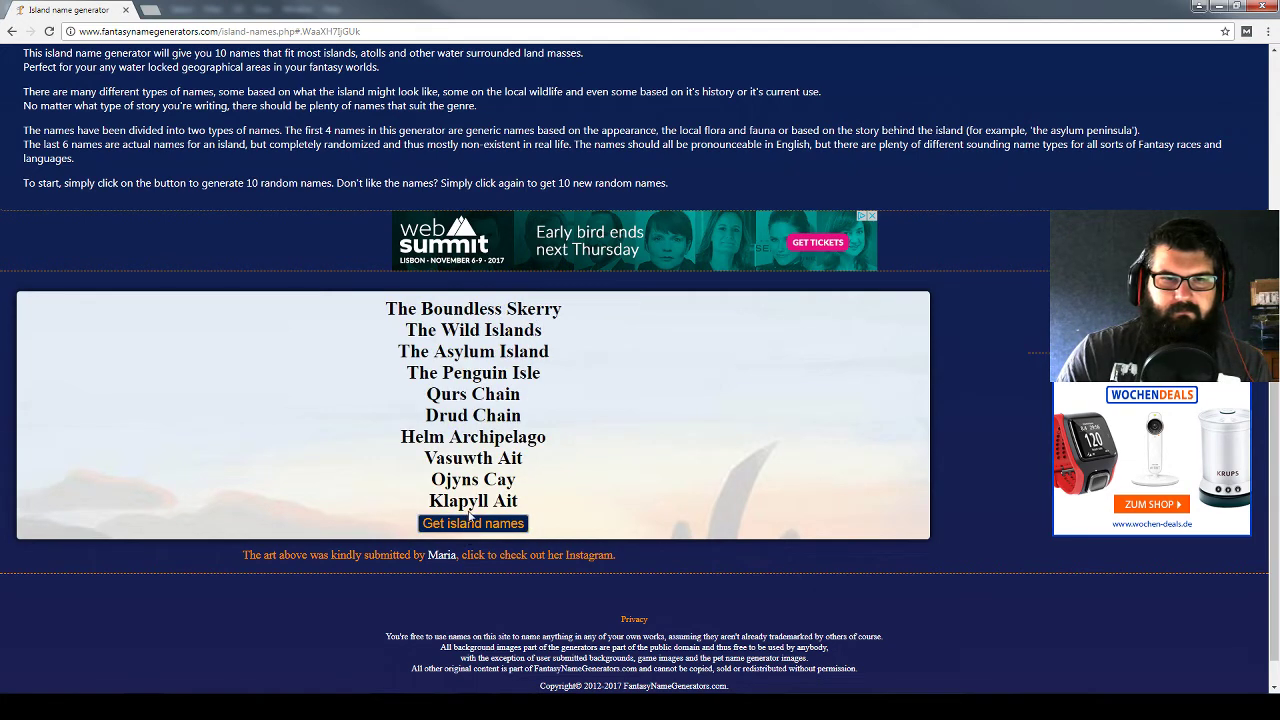
left_click(481, 528)
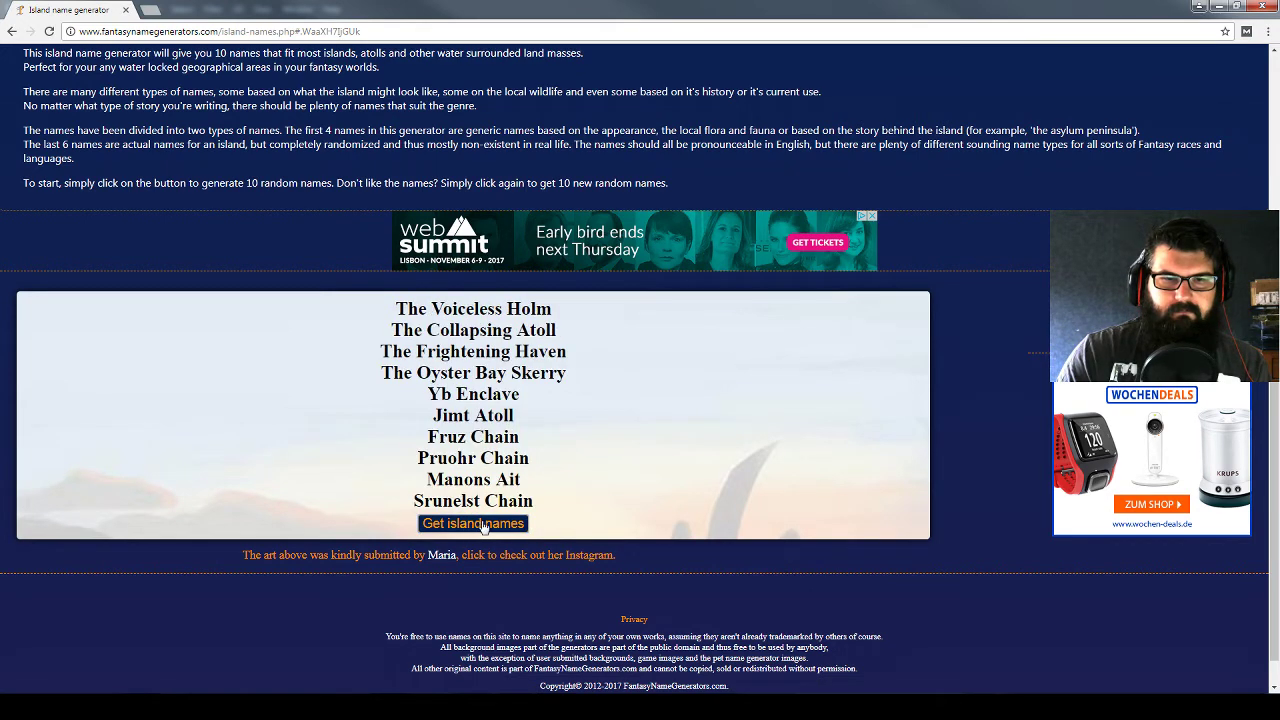
left_click(486, 527)
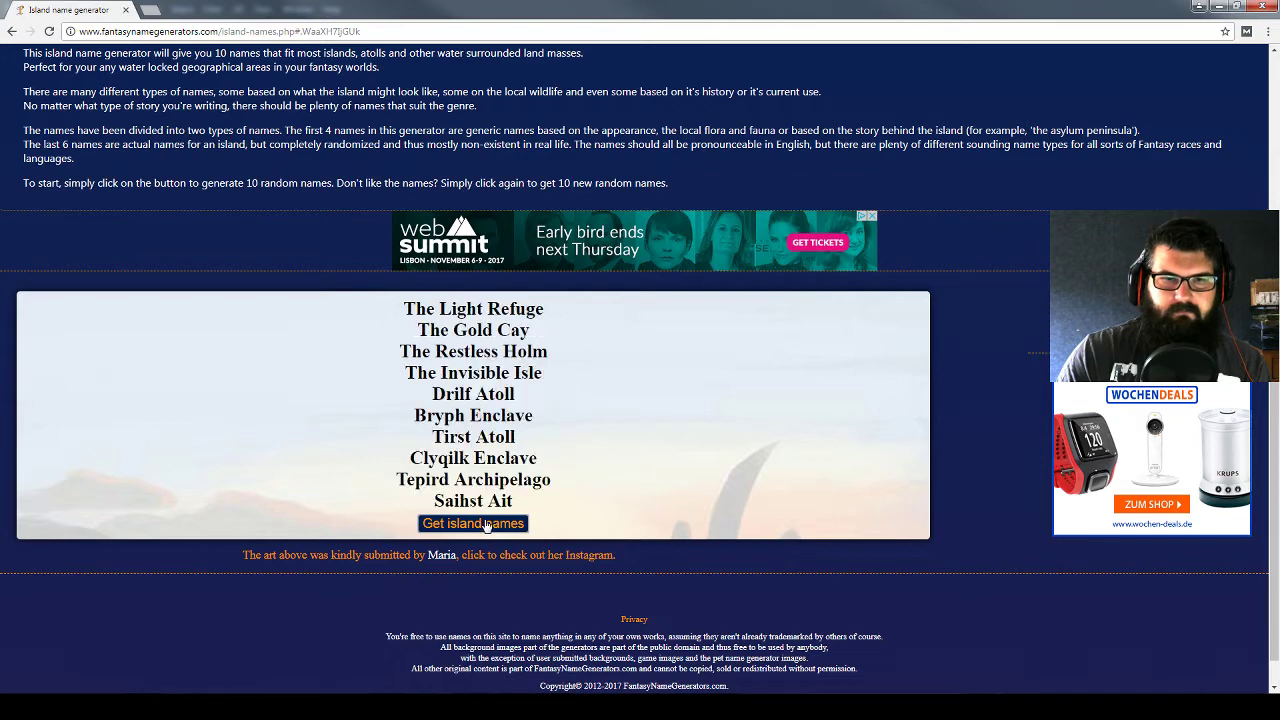
left_click(485, 525)
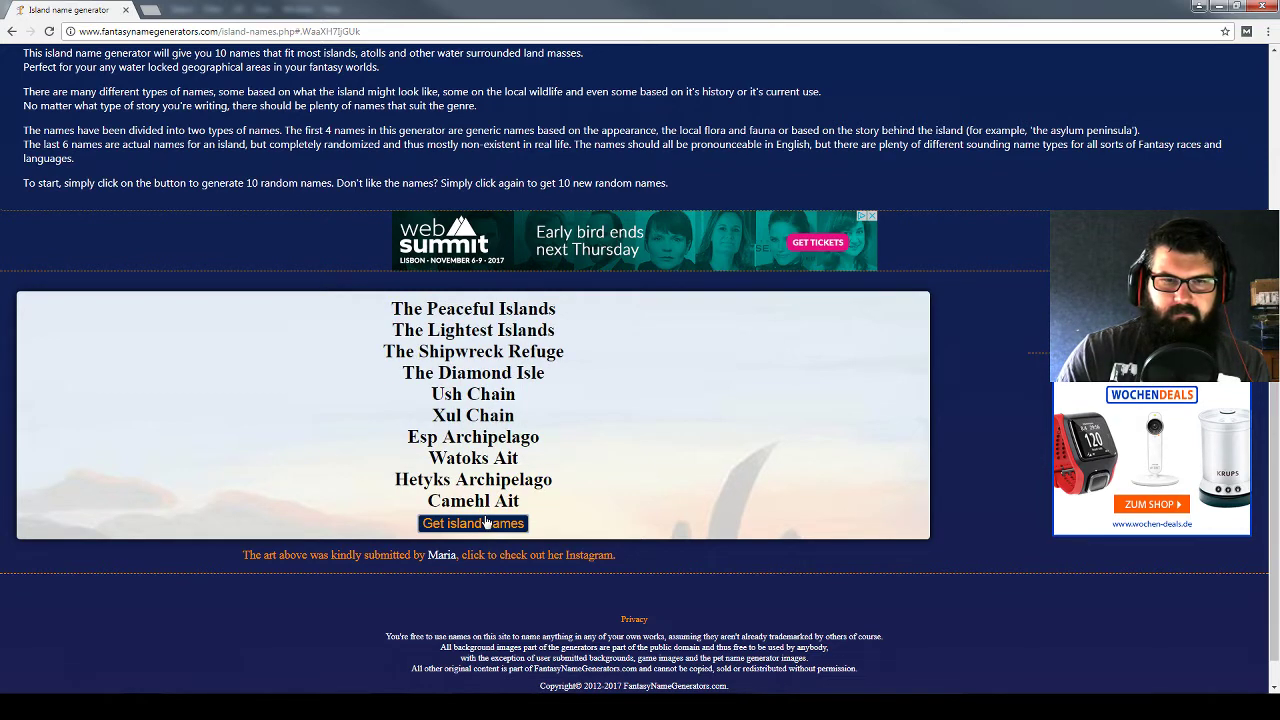
left_click(485, 525)
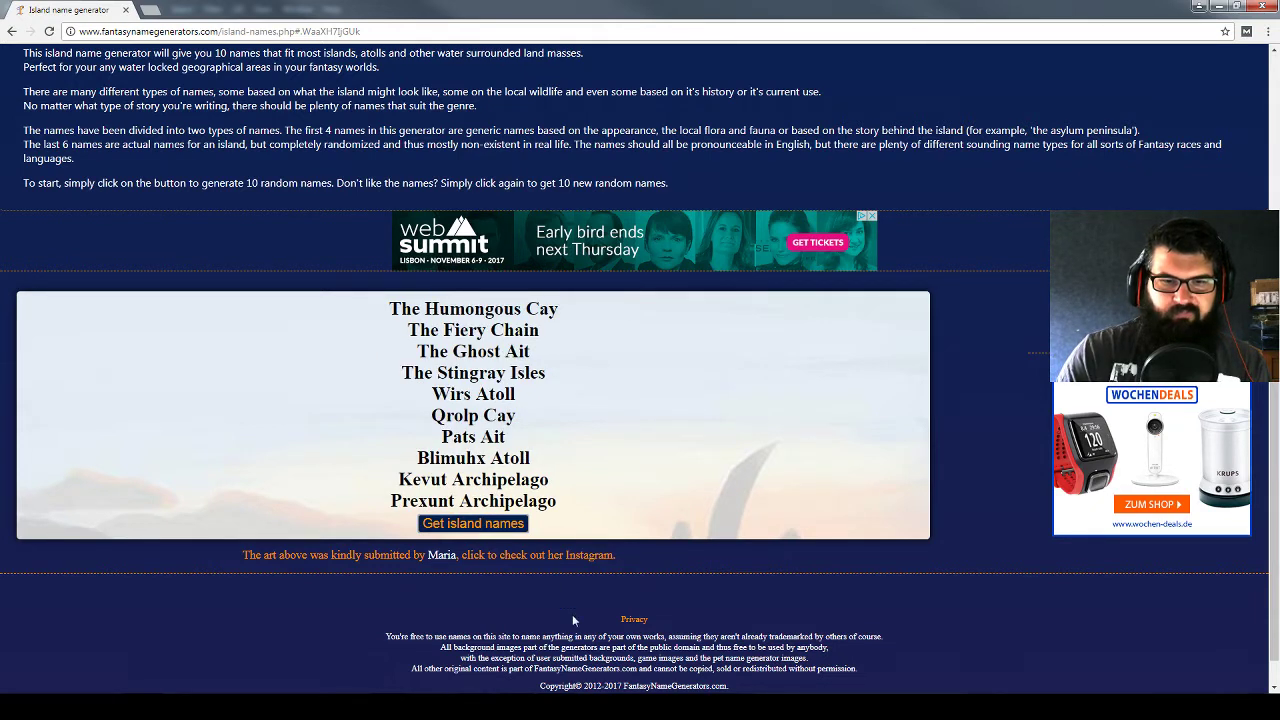
Back in Photoshop, drag the Deserts Divide copy label beside the island chain west of Jagor
key("alt+Tab")
scroll(698, 455, "down", 2)
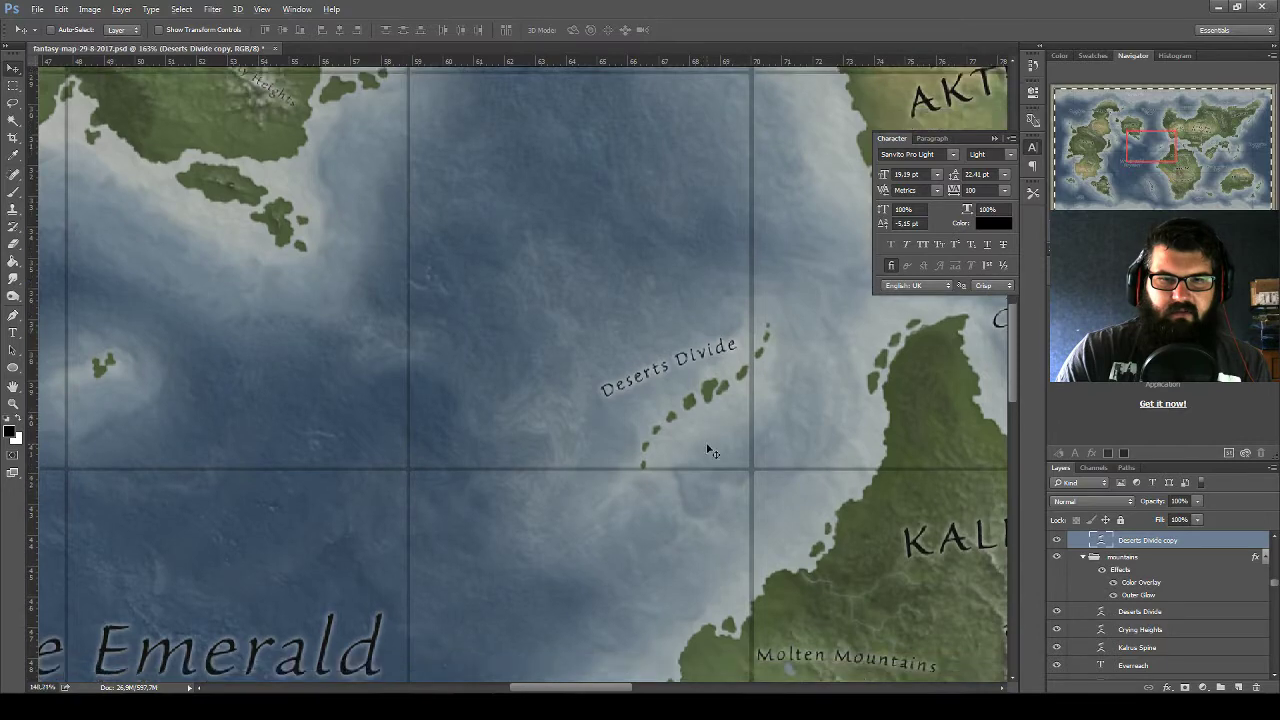
scroll(690, 456, "down", 2)
scroll(685, 457, "down", 2)
scroll(679, 458, "down", 1)
scroll(680, 455, "down", 3)
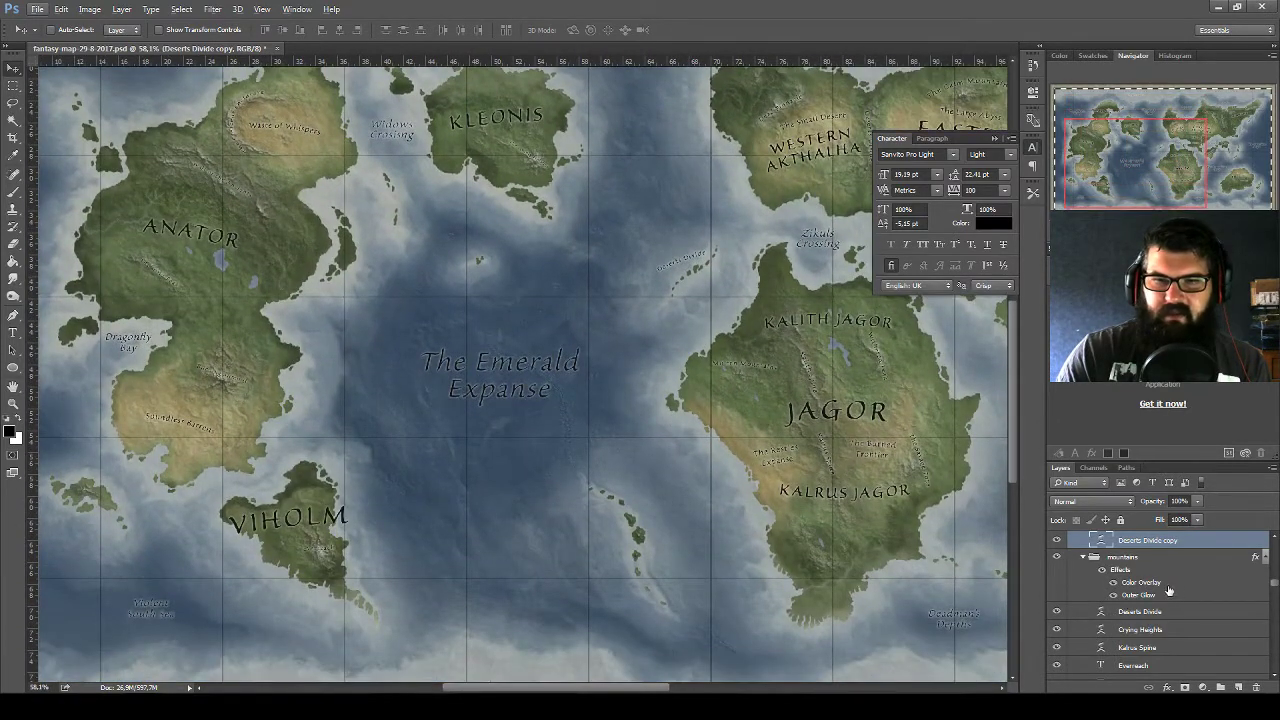
left_click_drag(700, 268, 618, 554)
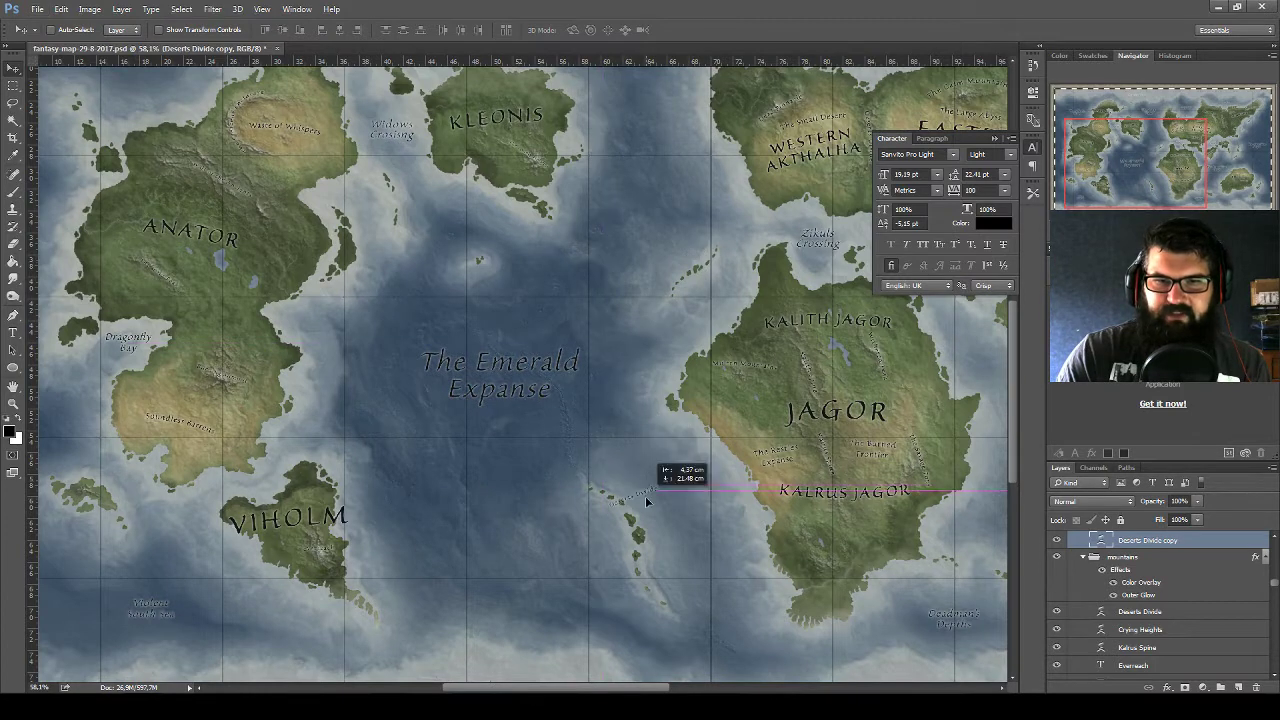
Zoom back in and nudge the copied label slightly upward
scroll(600, 572, "up", 2)
scroll(630, 580, "up", 2)
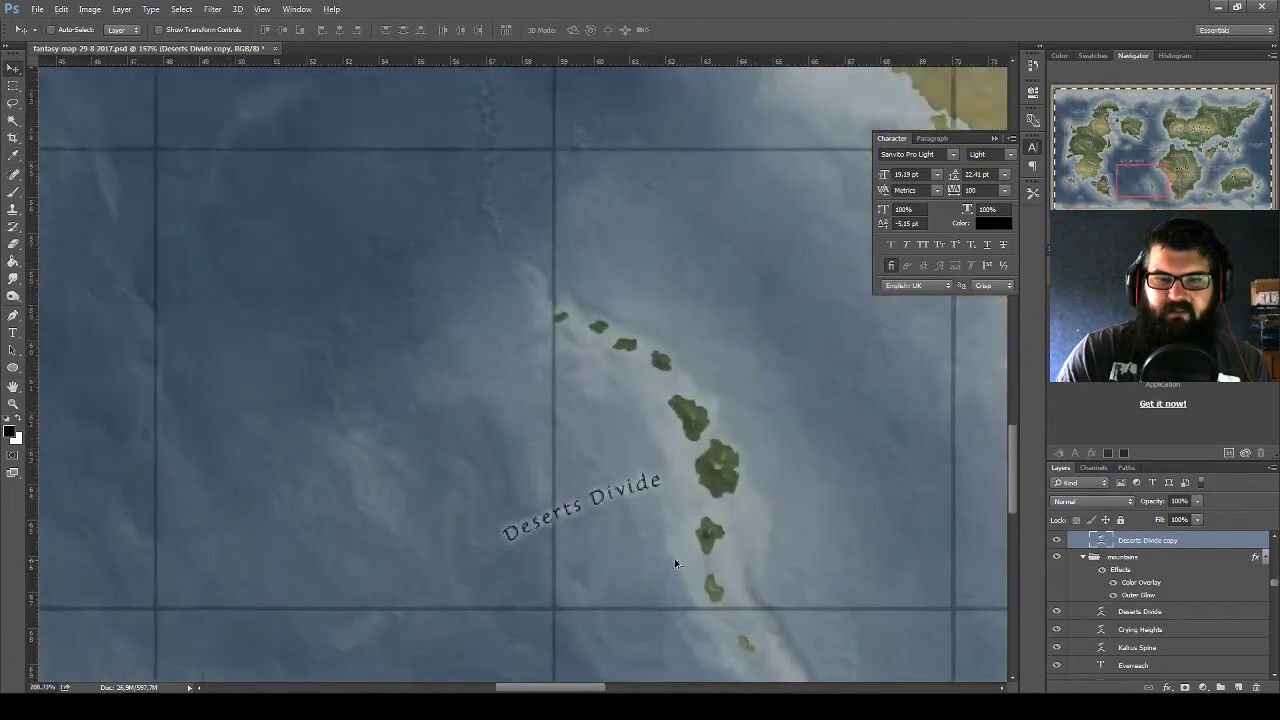
scroll(674, 560, "up", 1)
scroll(674, 514, "up", 2)
mouse_move(595, 353)
left_mouse_down()
mouse_move(620, 367)
mouse_move(618, 390)
mouse_move(559, 374)
left_mouse_up()
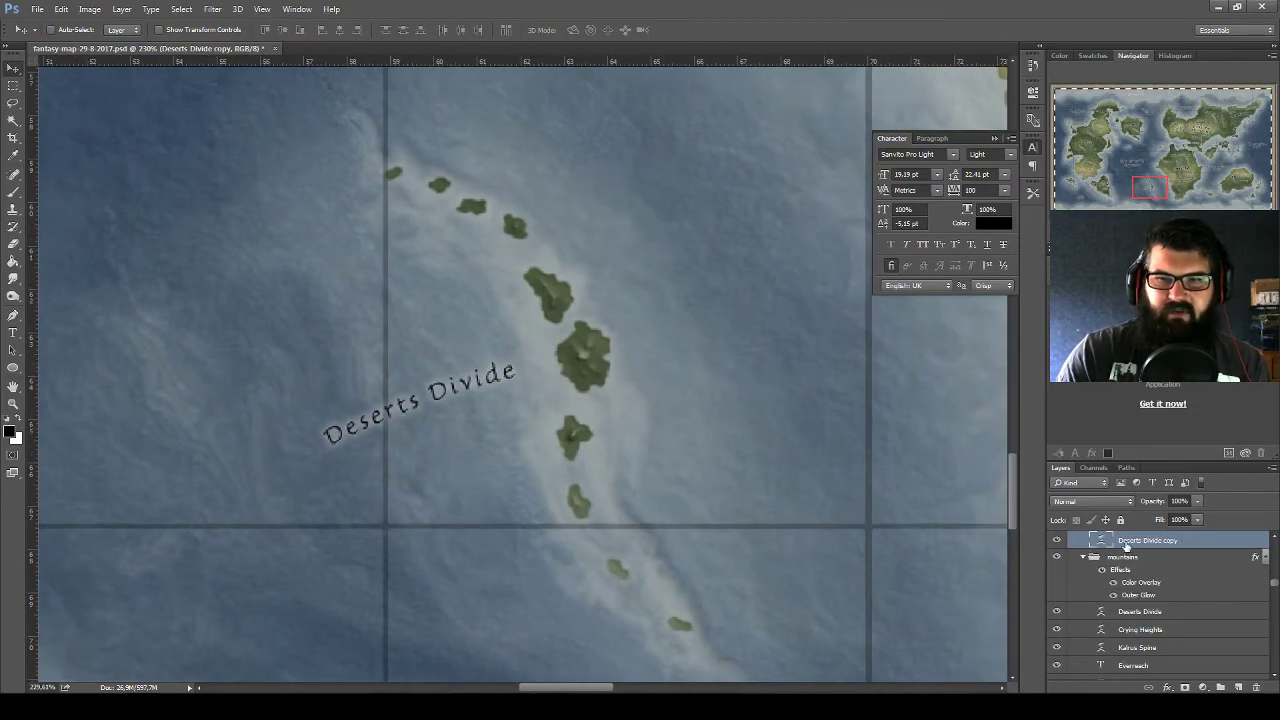
Replace the copied label's Deserts Divide text with 'The Fiery Chain'
double_click(1112, 540)
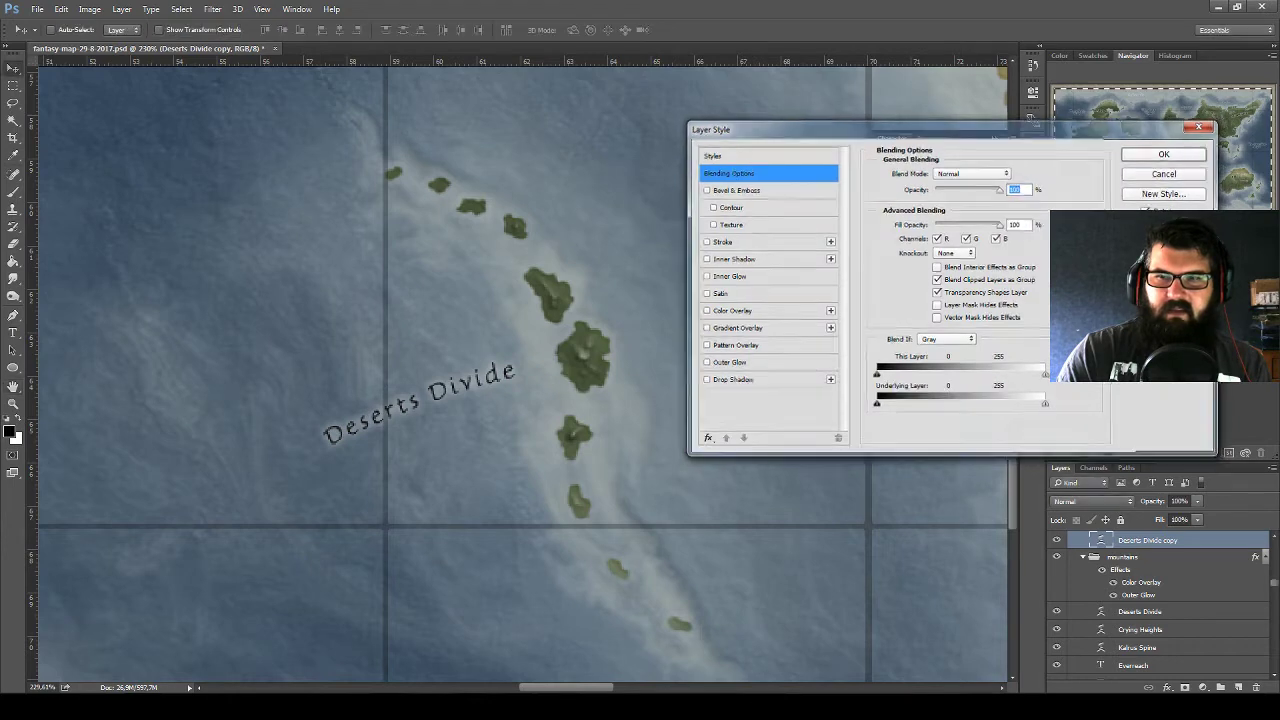
key("Escape")
double_click(1110, 546)
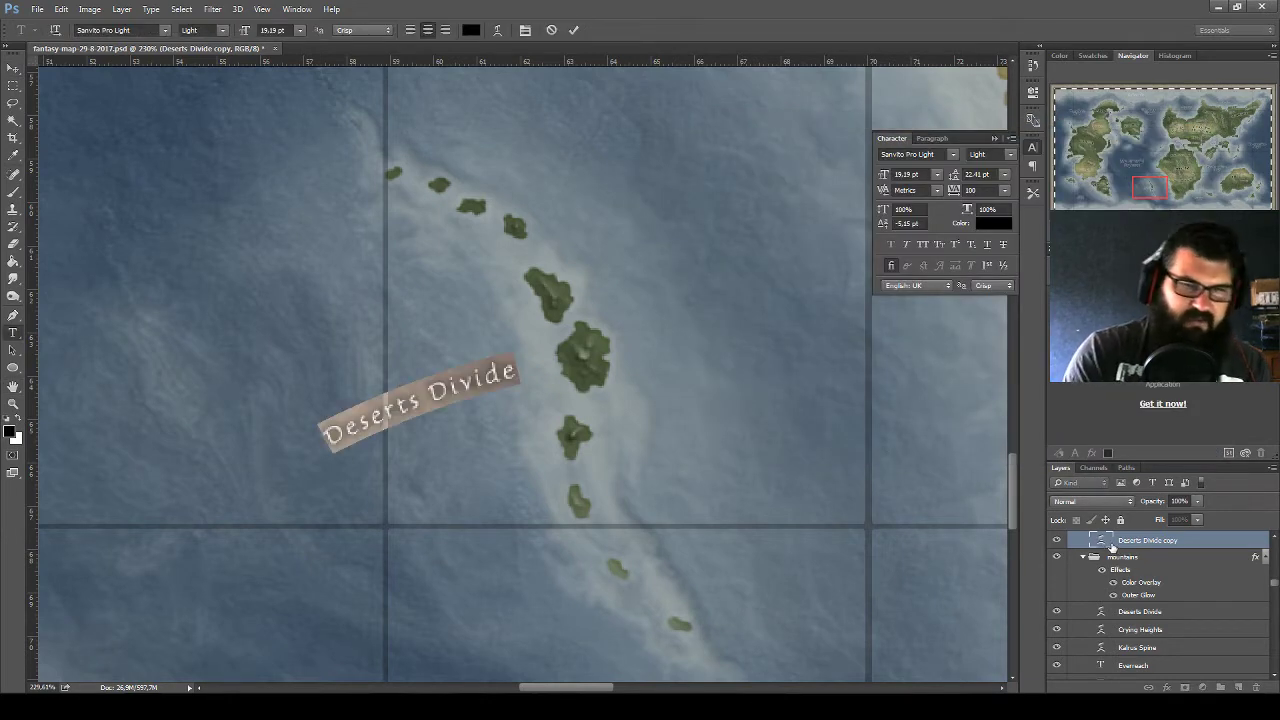
key("BackSpace")
type("The Fiery ")
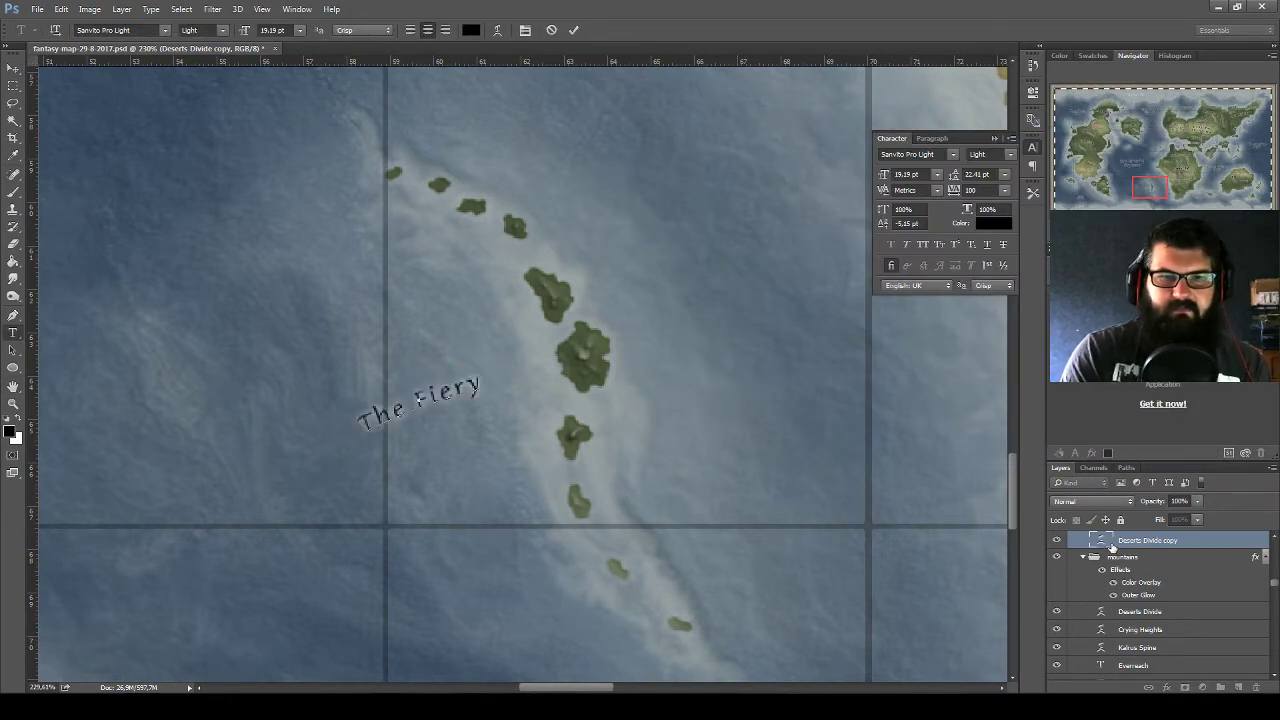
type("Chain")
Set The Fiery Chain text to 30 pt size with 30 pt leading
key("ctrl+a")
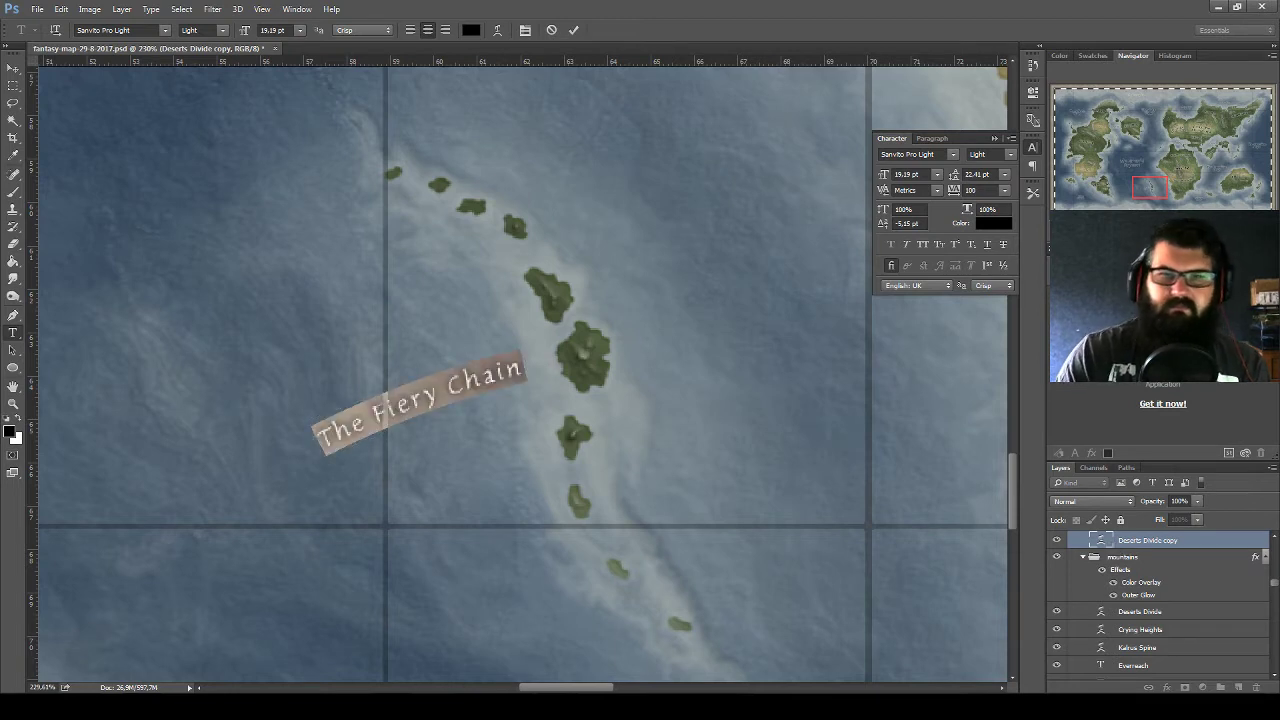
left_click(1005, 175)
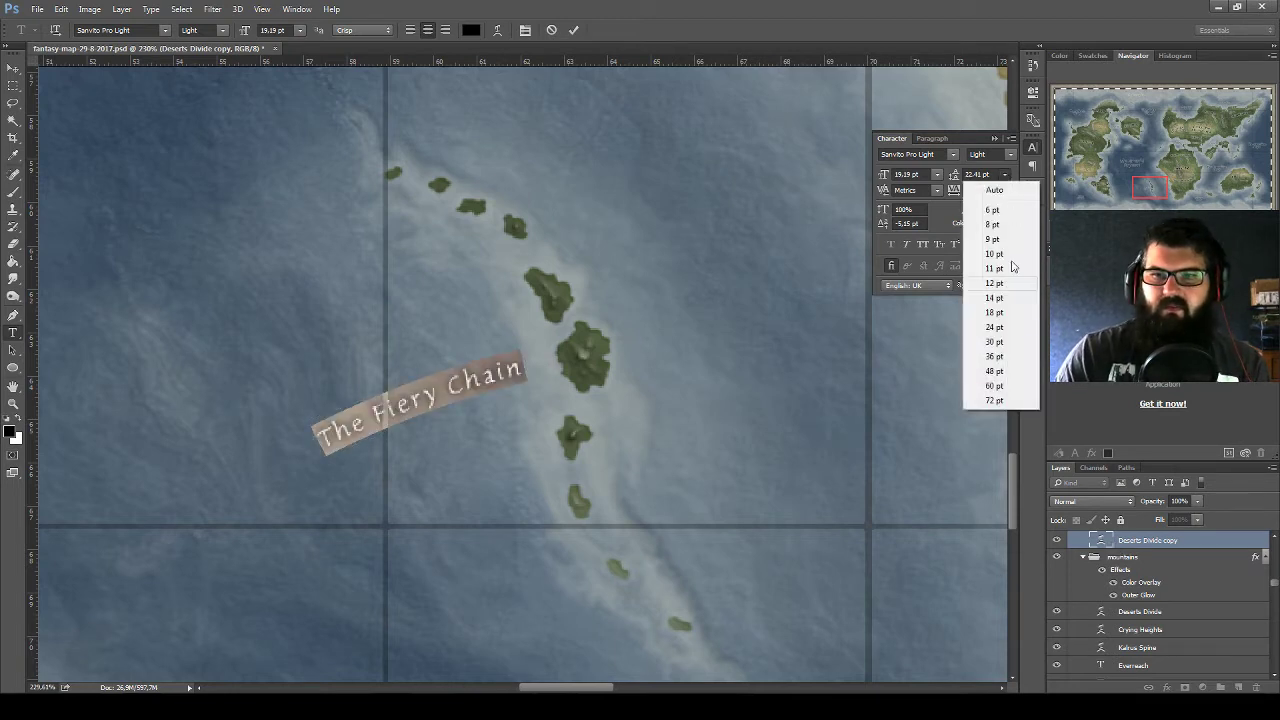
left_click(1000, 342)
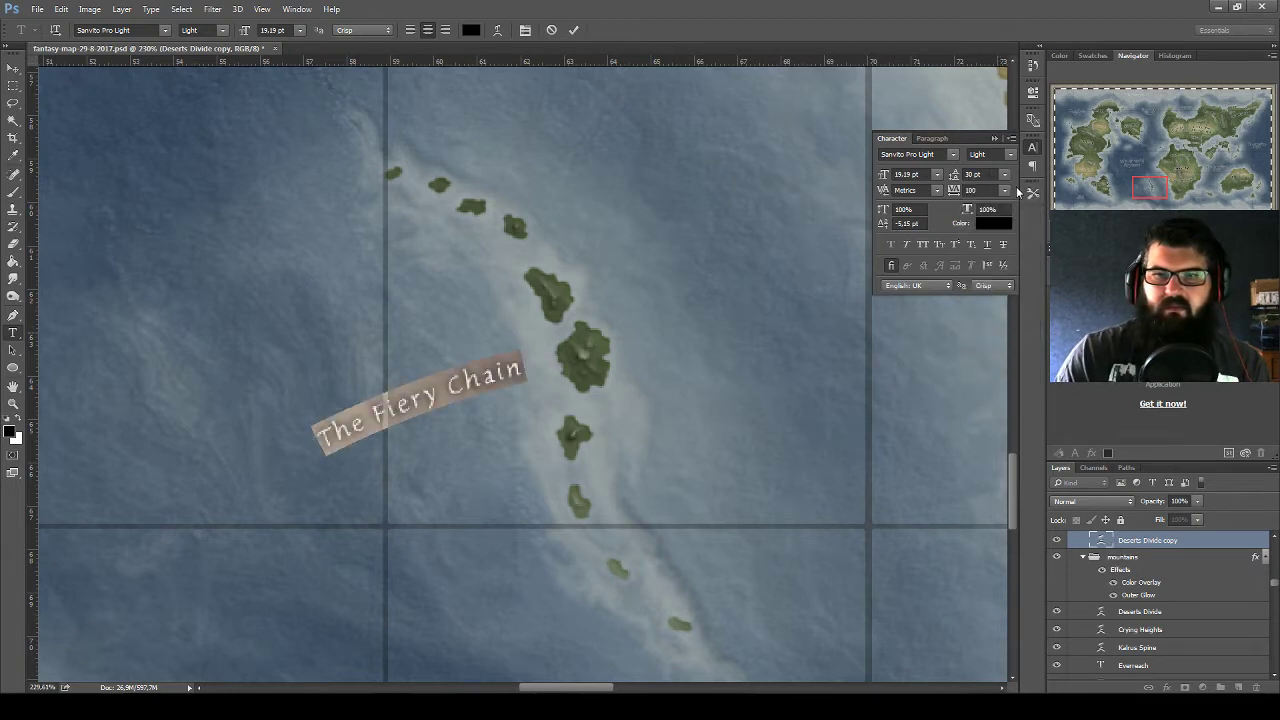
left_click(937, 175)
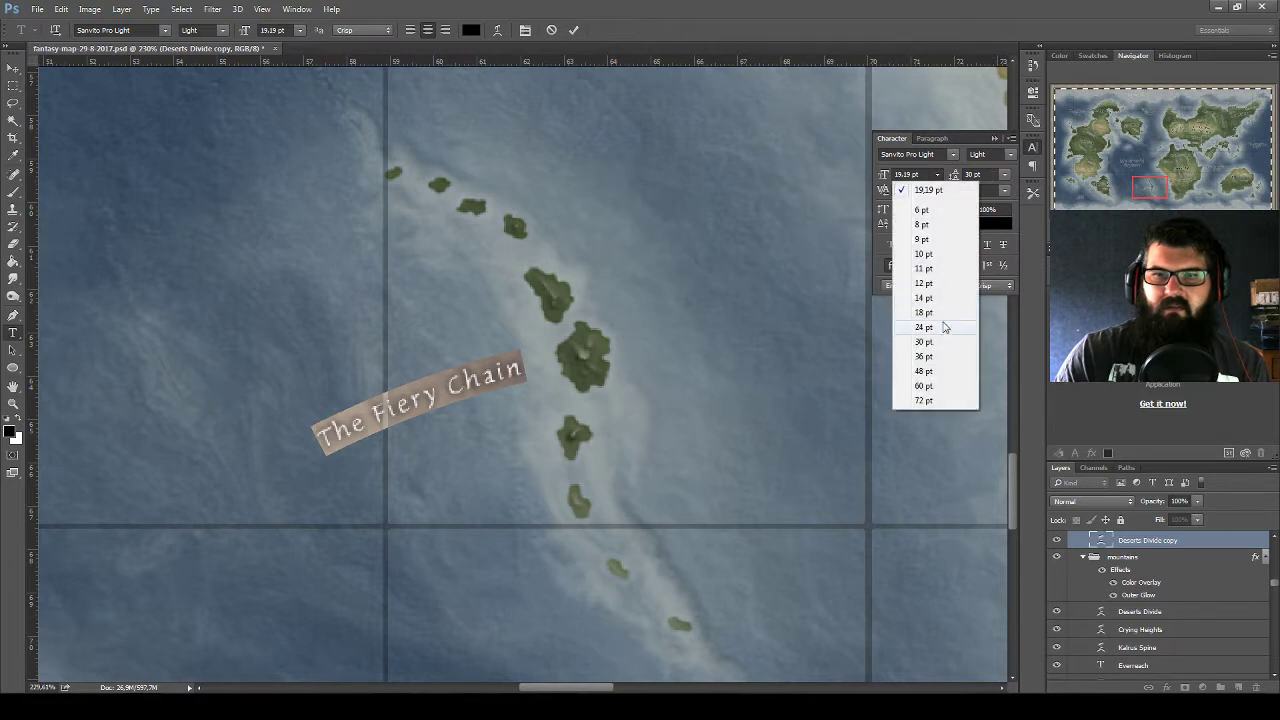
left_click(939, 341)
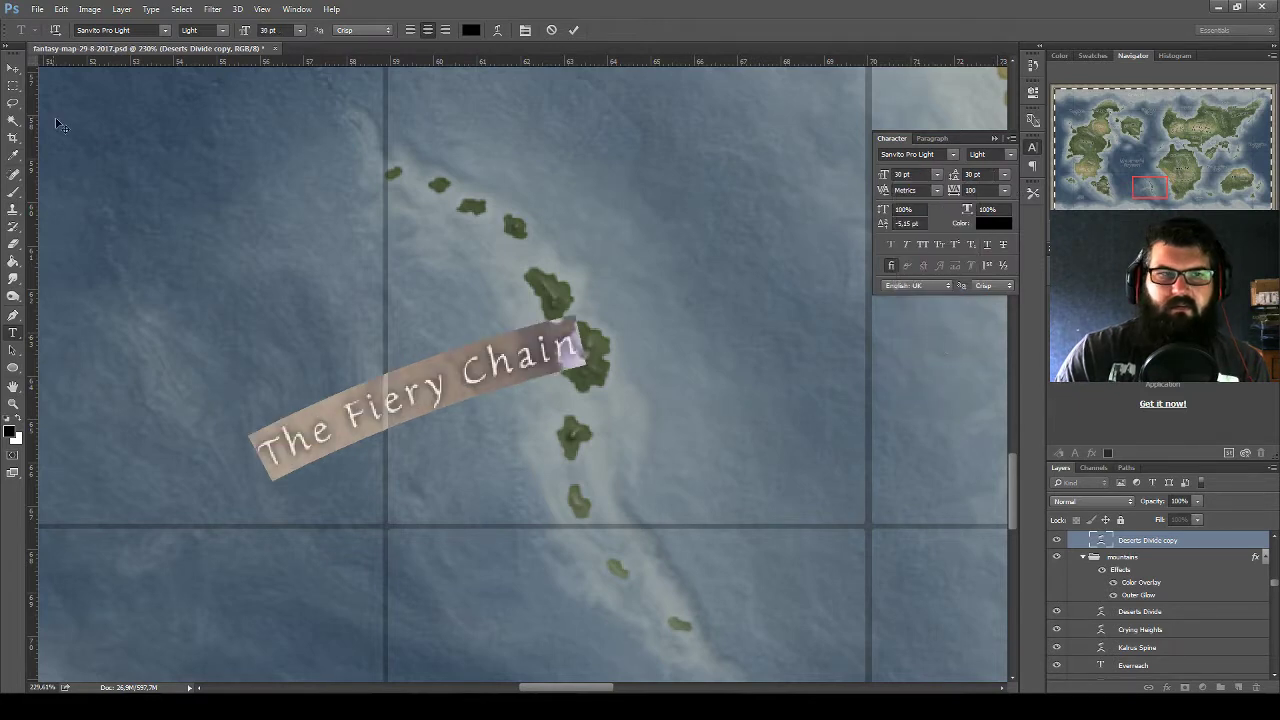
Move The Fiery Chain label up and rotate it to run diagonally along the chain
left_click(13, 67)
mouse_move(590, 358)
left_mouse_down()
mouse_move(698, 298)
mouse_move(726, 298)
left_mouse_up()
key("ctrl+t")
mouse_move(778, 238)
left_mouse_down()
mouse_move(767, 455)
mouse_move(733, 501)
left_mouse_up()
left_click_drag(711, 314, 790, 290)
mouse_move(840, 400)
left_mouse_down()
mouse_move(838, 385)
mouse_move(828, 398)
left_mouse_up()
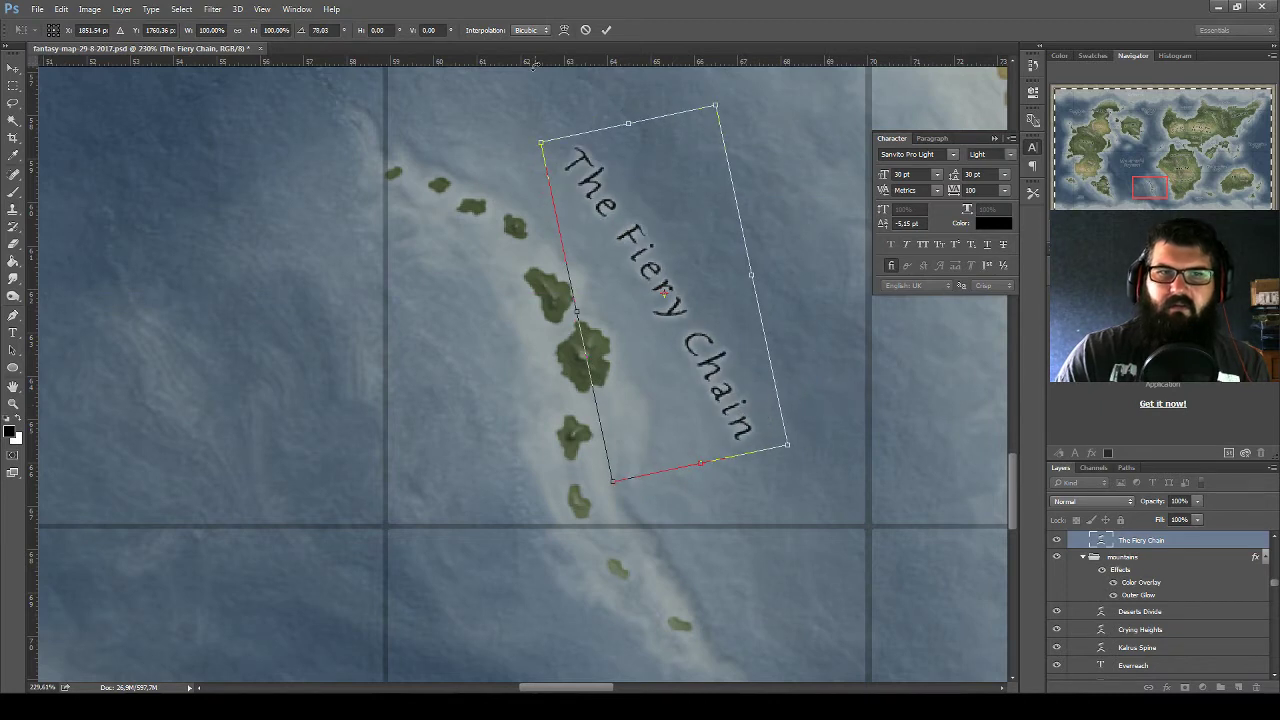
Apply the rotation, arc-warp The Fiery Chain label, and position it alongside the islands
key("Return")
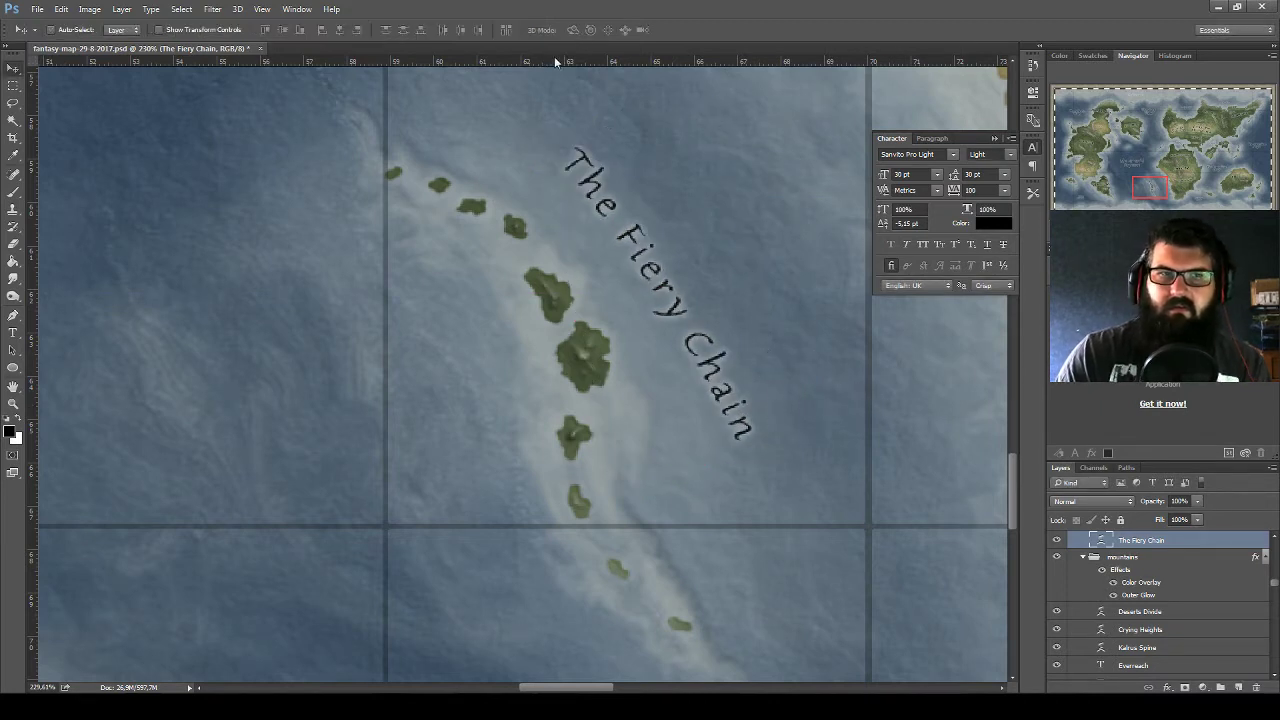
key("ctrl+t")
left_click(564, 30)
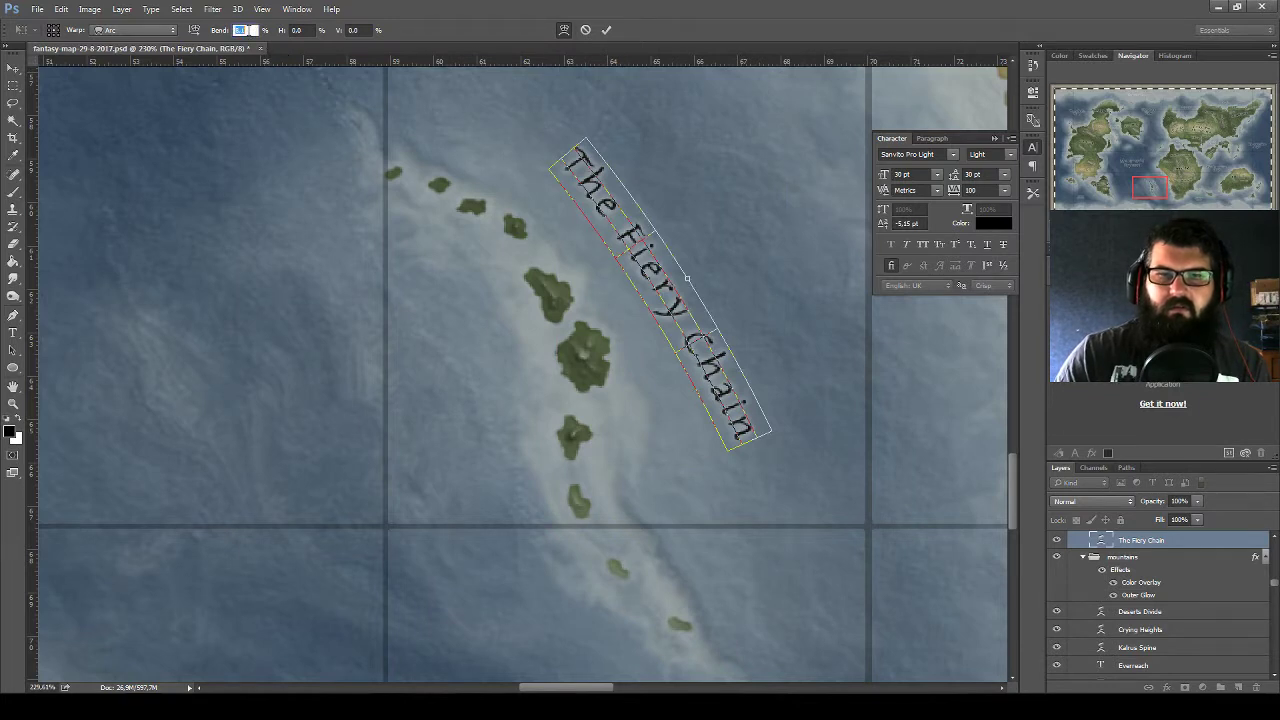
key("Up")
key("Up")
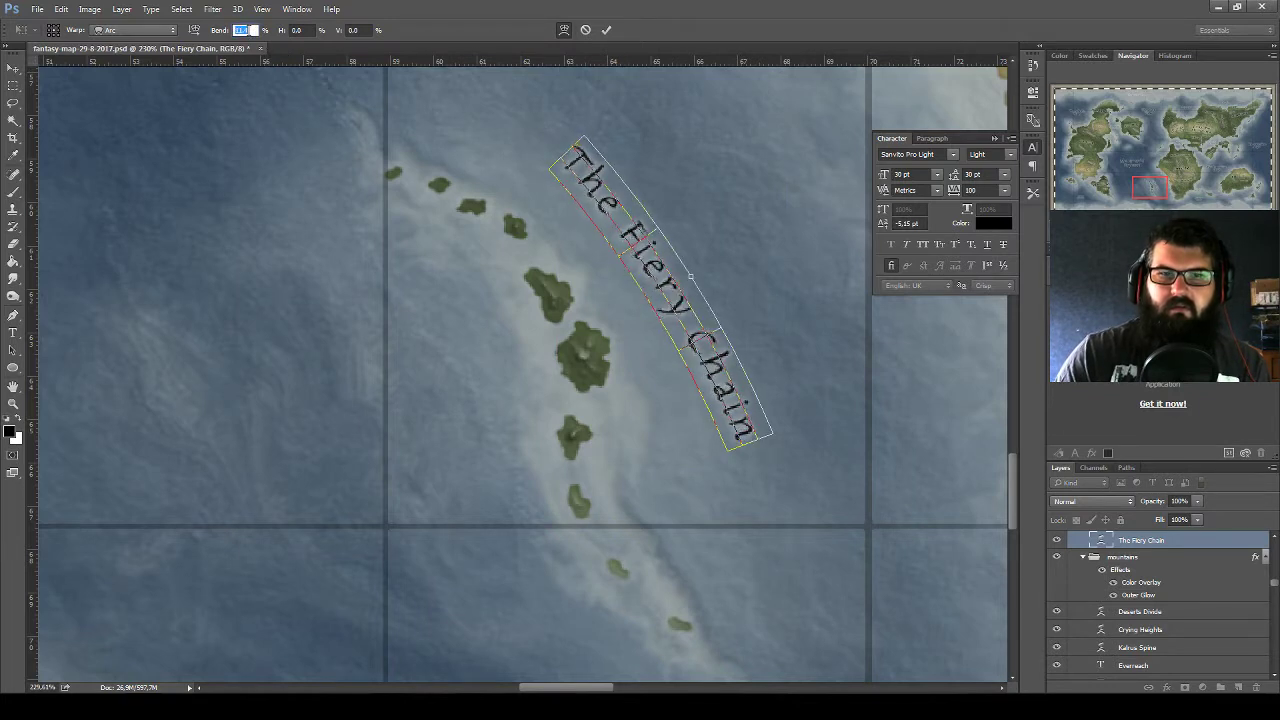
key("Up")
key("Up")
key("Up")
key("Up")
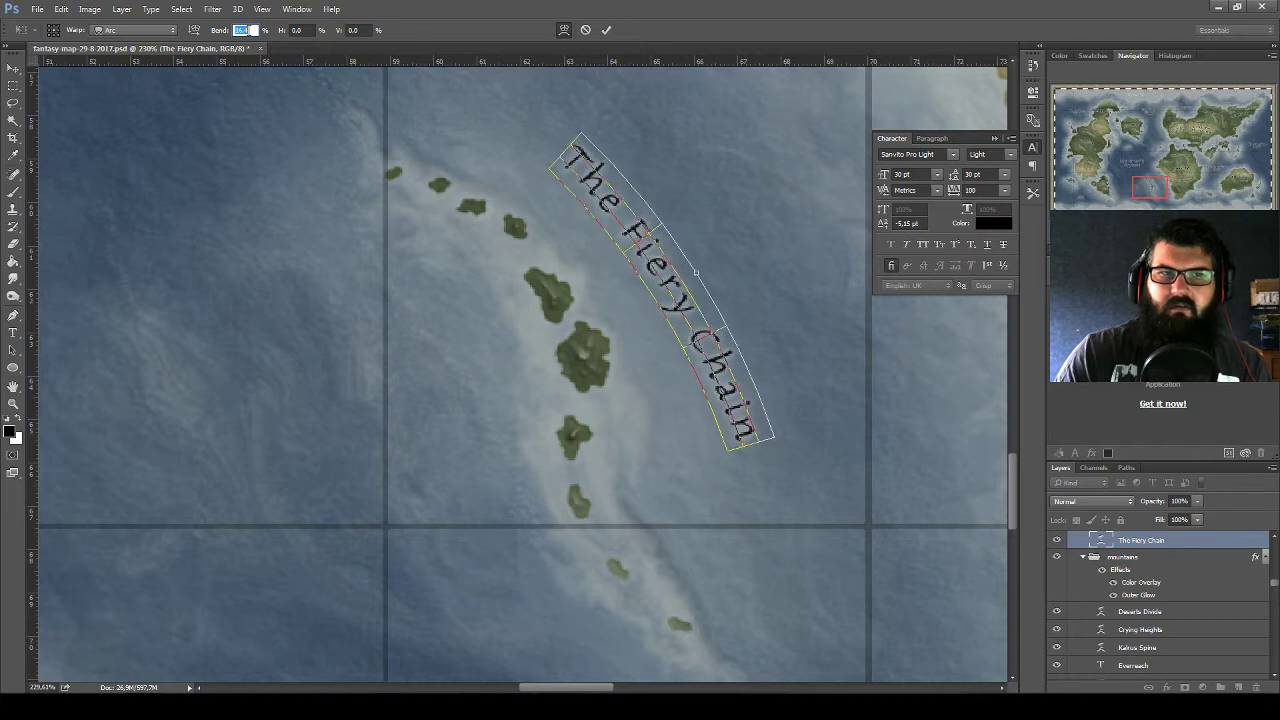
key("Up")
key("Up")
key("Up")
key("Up")
key("Up")
key("Up")
key("Up")
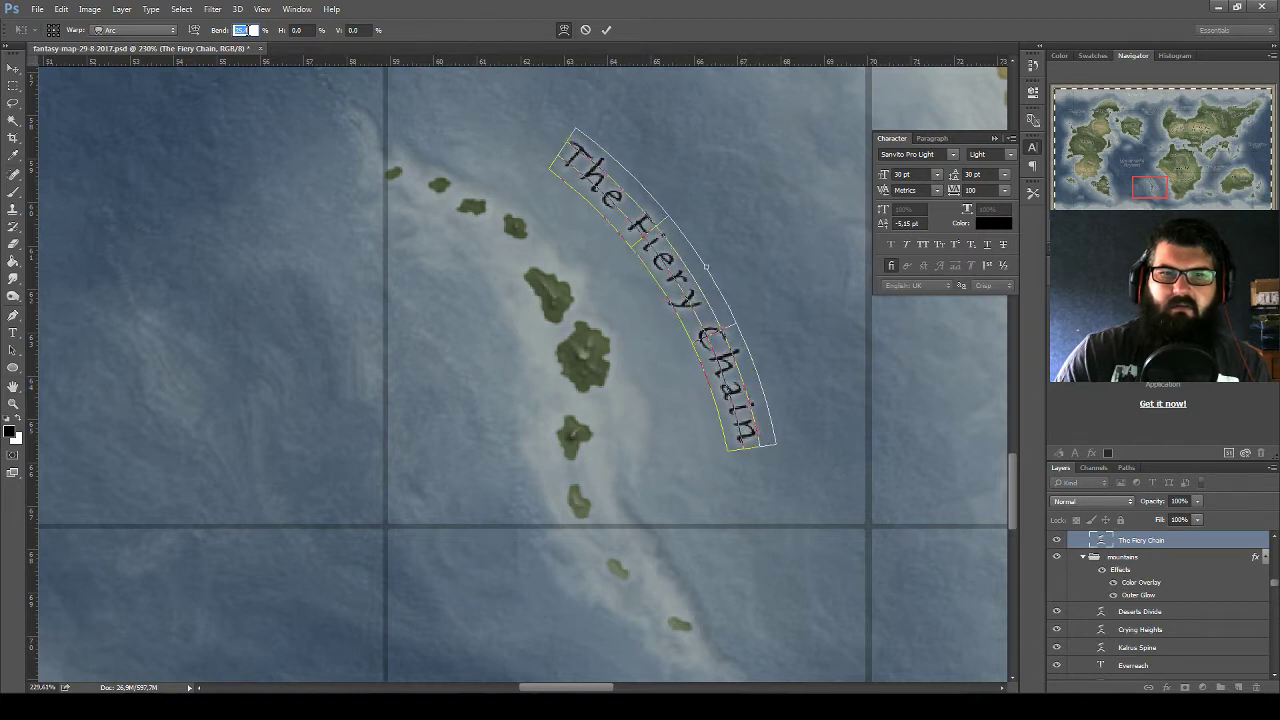
key("Up")
key("Up")
key("Up")
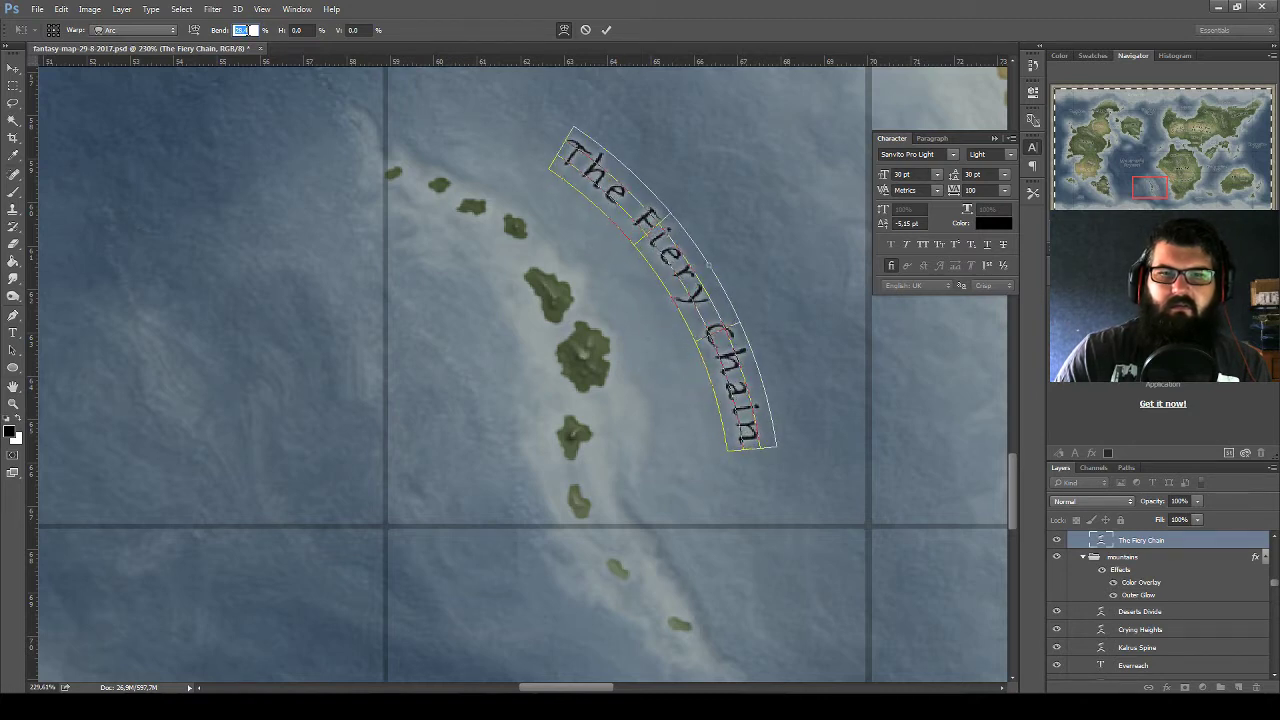
key("Return")
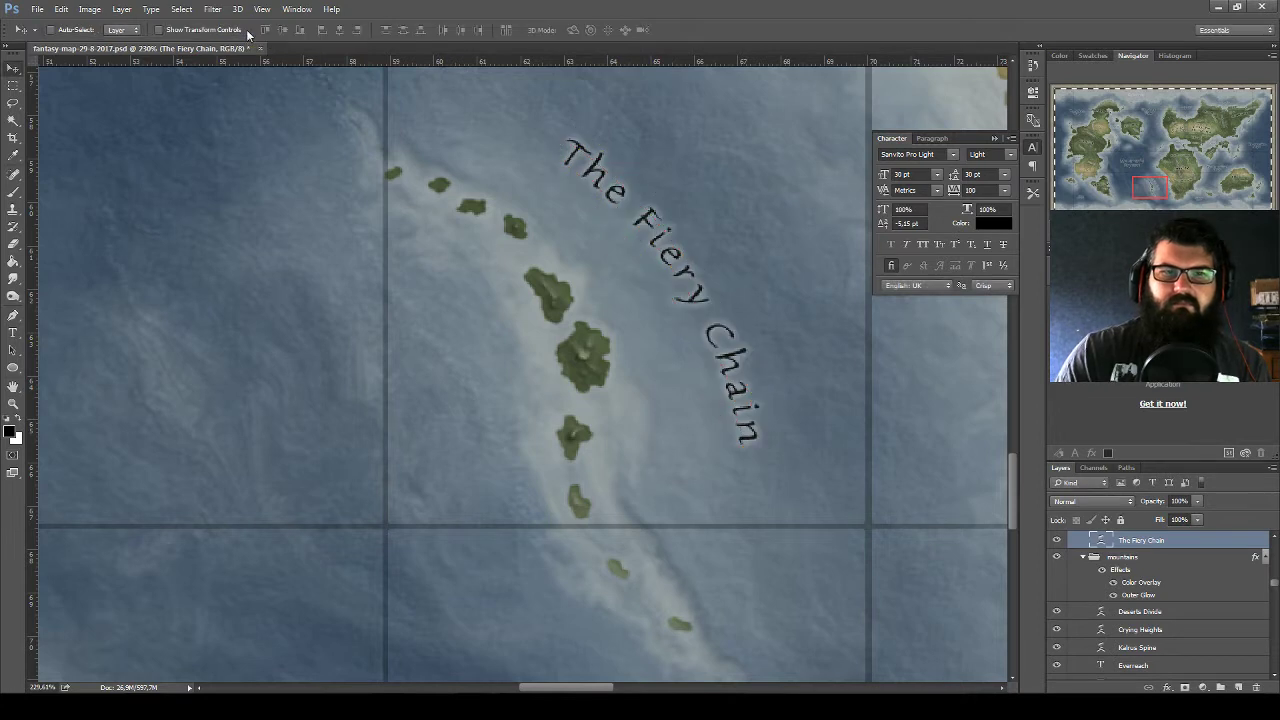
left_click_drag(625, 225, 832, 262)
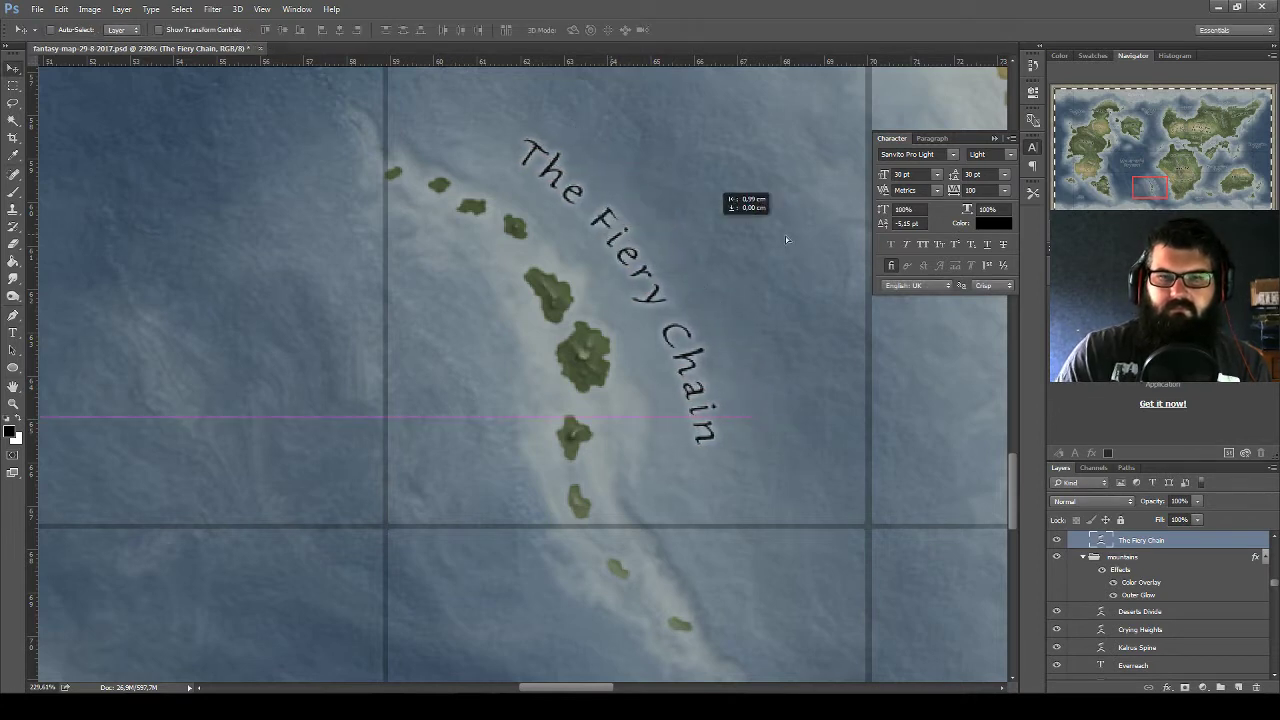
left_click_drag(832, 262, 818, 247)
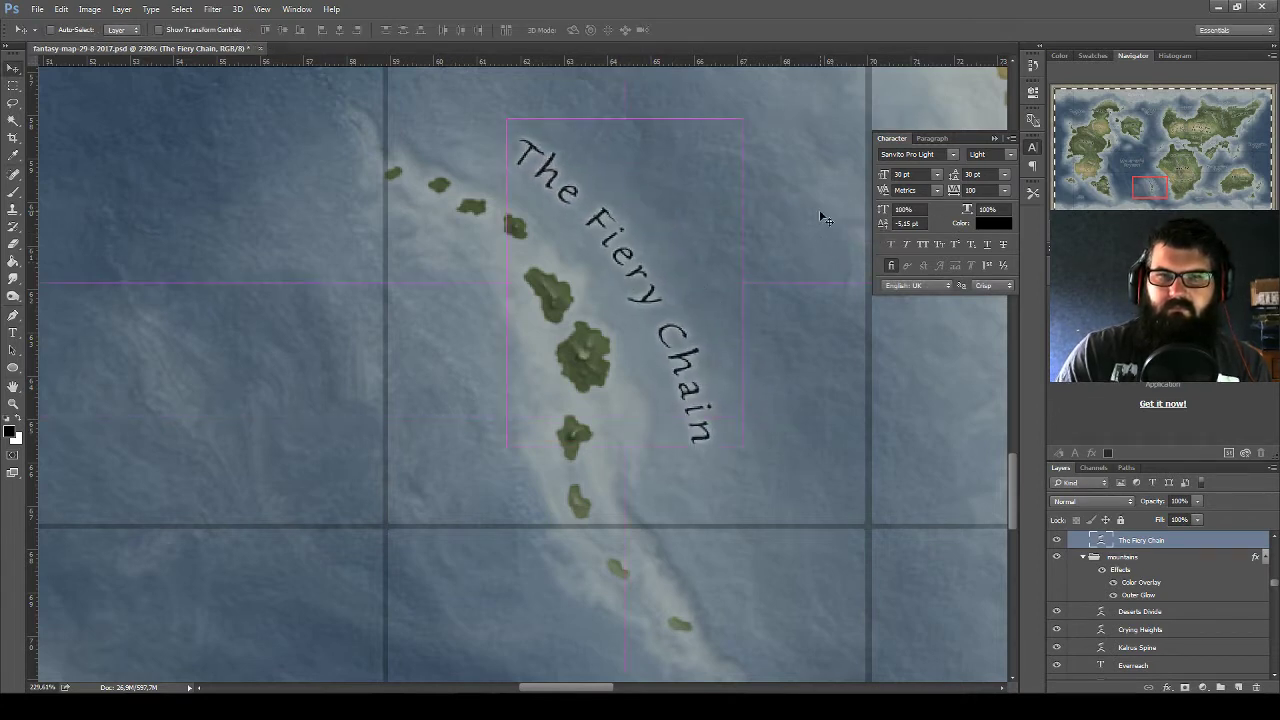
Re-tilt the label a few degrees, set its Arc bend to 44, and nudge it into place
key("ctrl+t")
left_click_drag(797, 203, 806, 228)
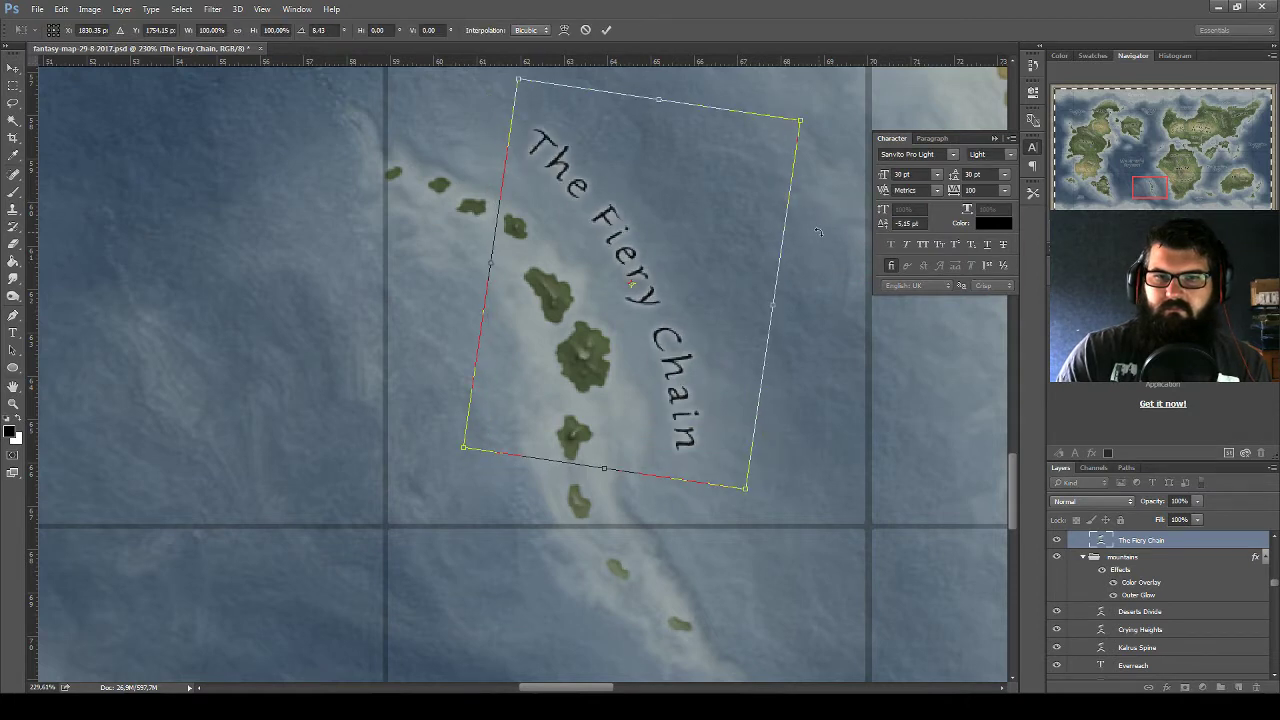
left_click_drag(719, 223, 730, 224)
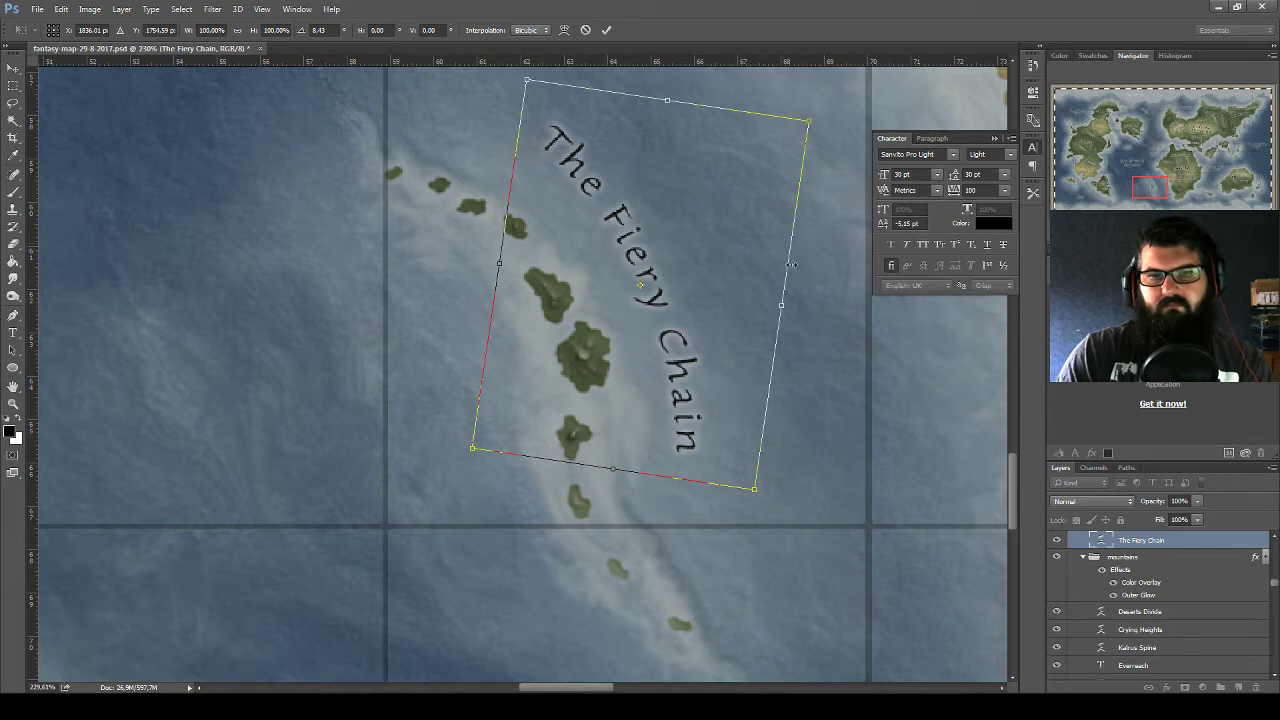
left_click_drag(824, 280, 826, 257)
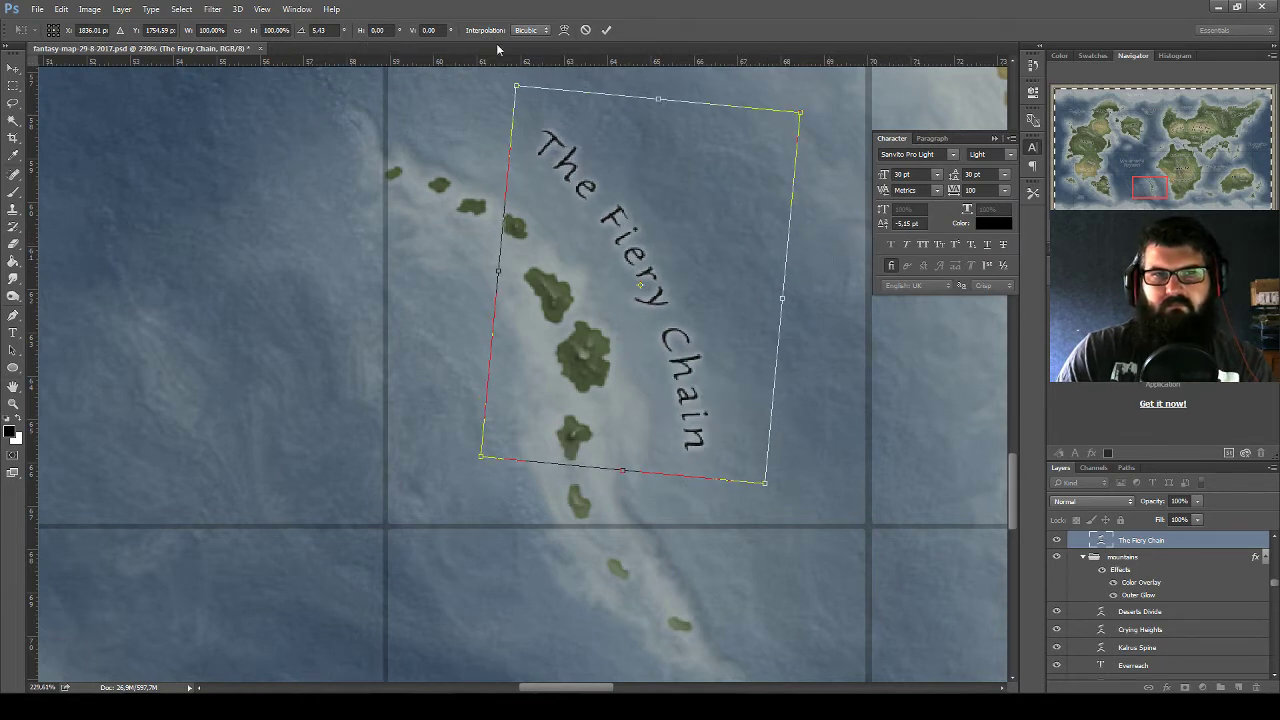
left_click(564, 30)
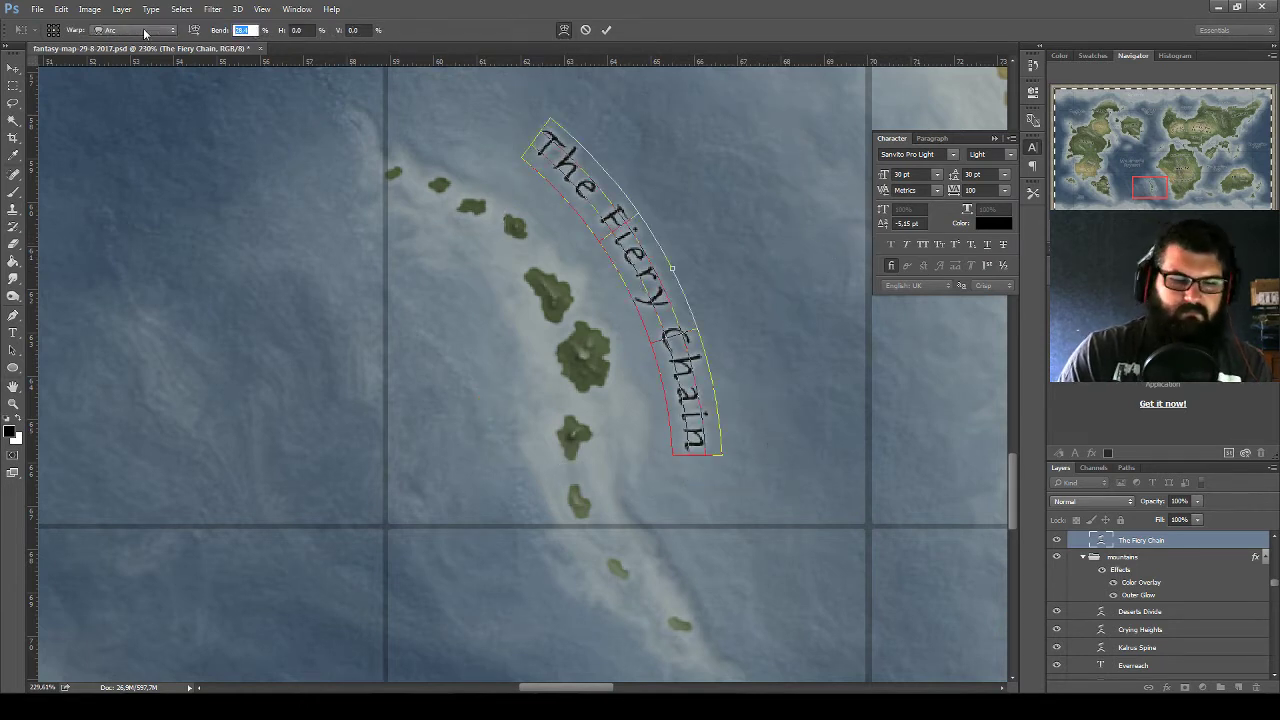
type("44")
key("Return")
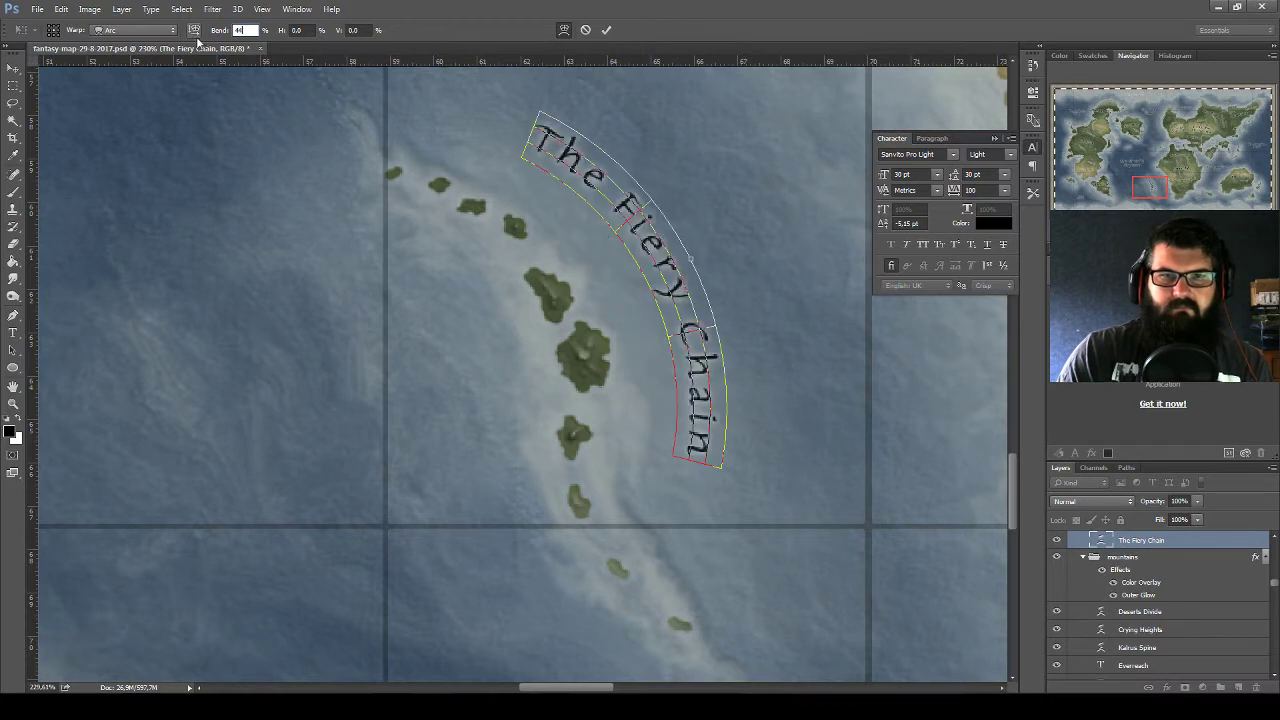
left_click(13, 68)
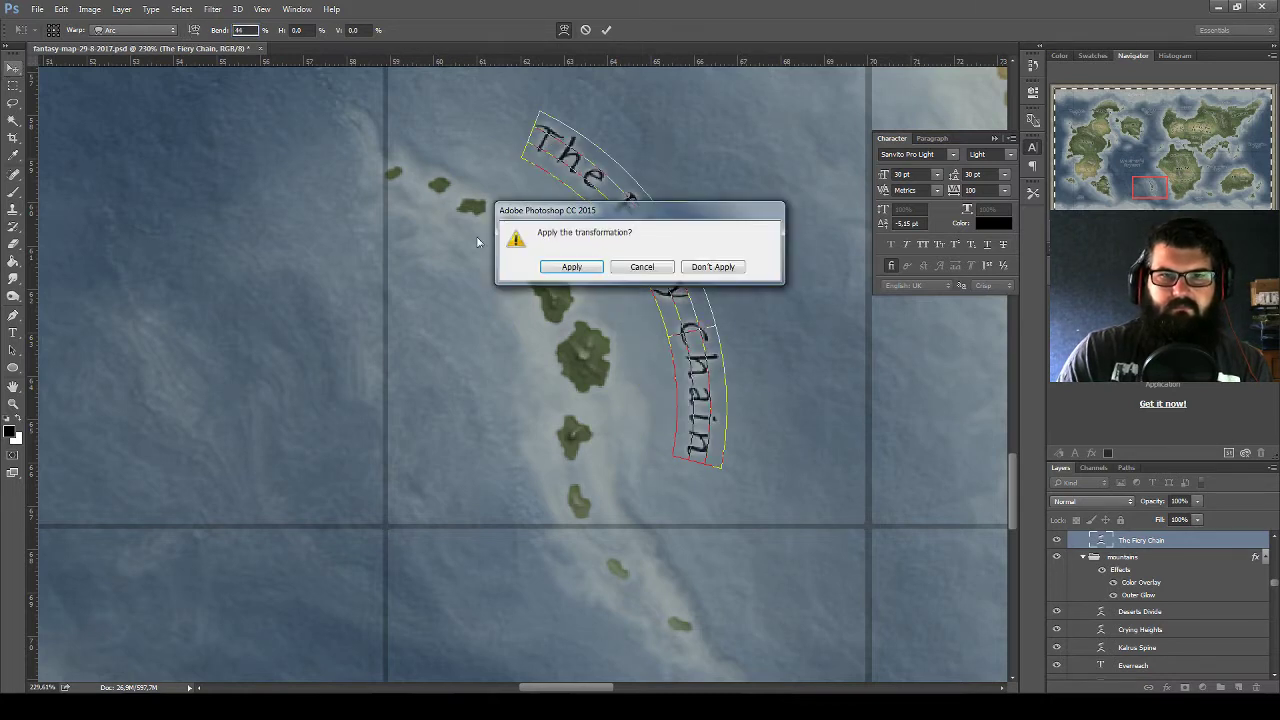
left_click(563, 262)
left_click_drag(692, 285, 670, 278)
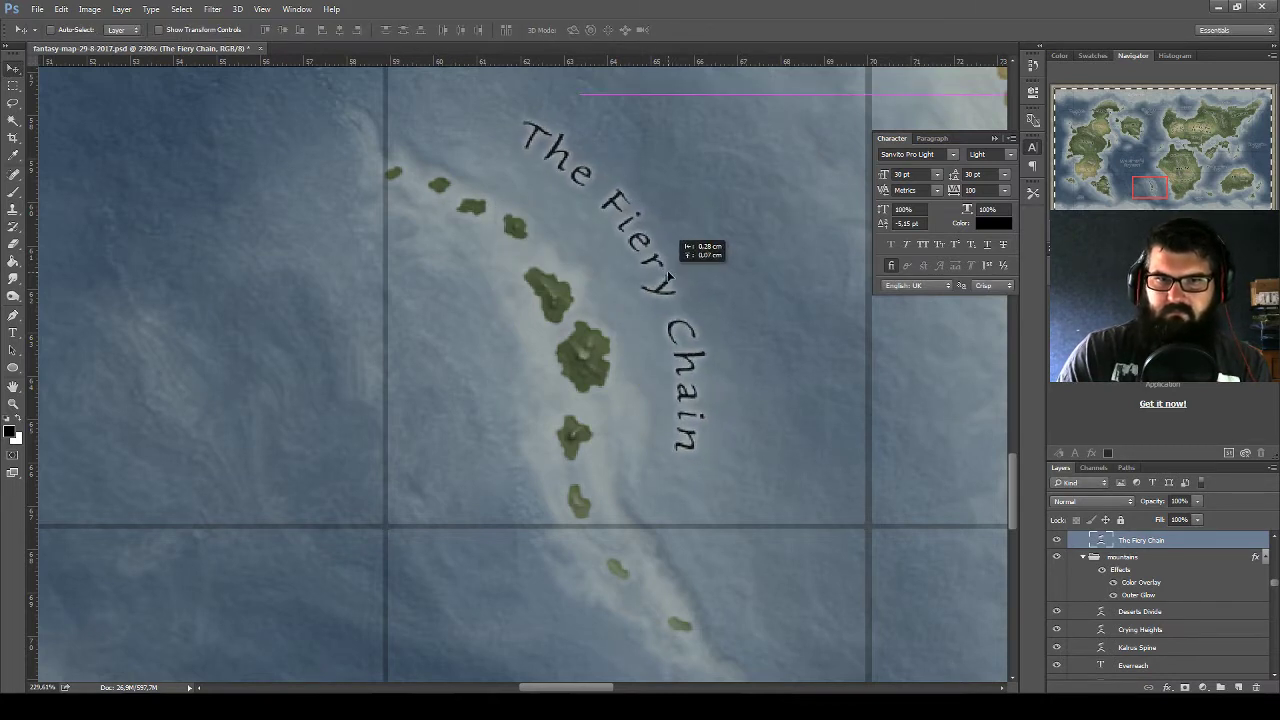
Alt-drag a duplicate of The Fiery Chain label onto the island chain north-west of Kalith Jagor
scroll(672, 282, "down", 2)
scroll(690, 305, "down", 2)
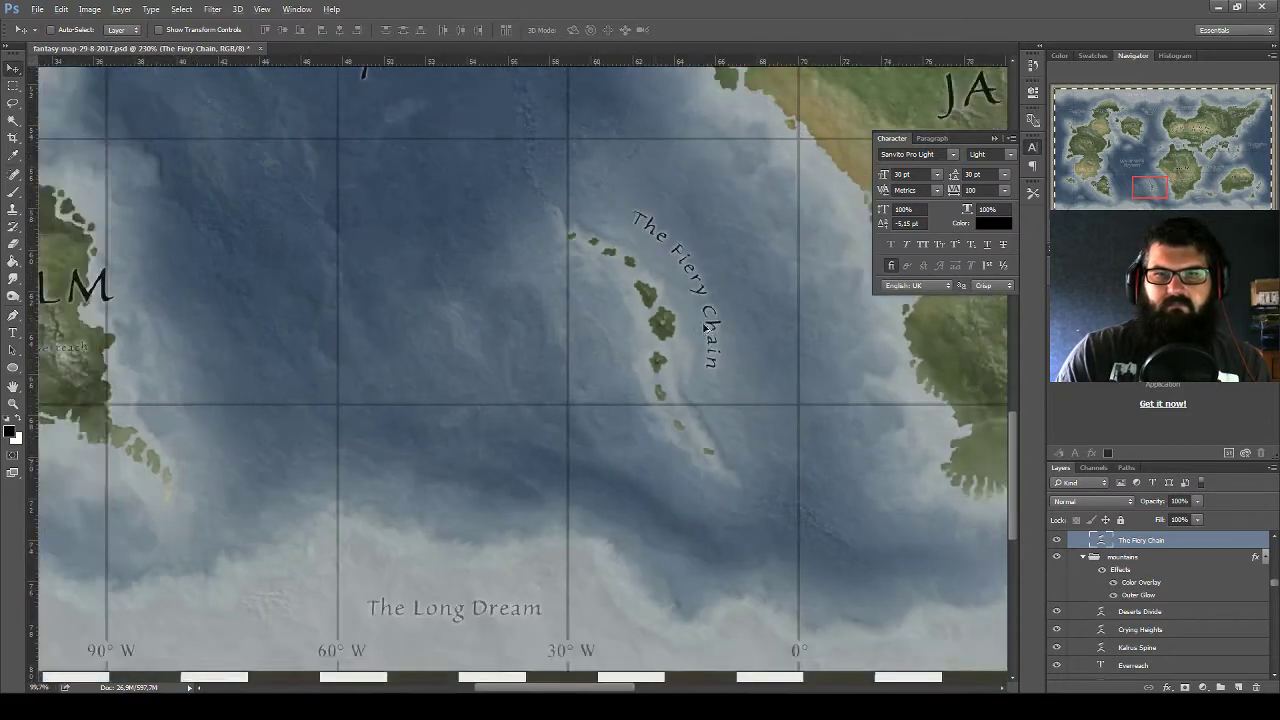
scroll(704, 327, "down", 2)
scroll(704, 327, "up", 2)
scroll(735, 340, "up", 2)
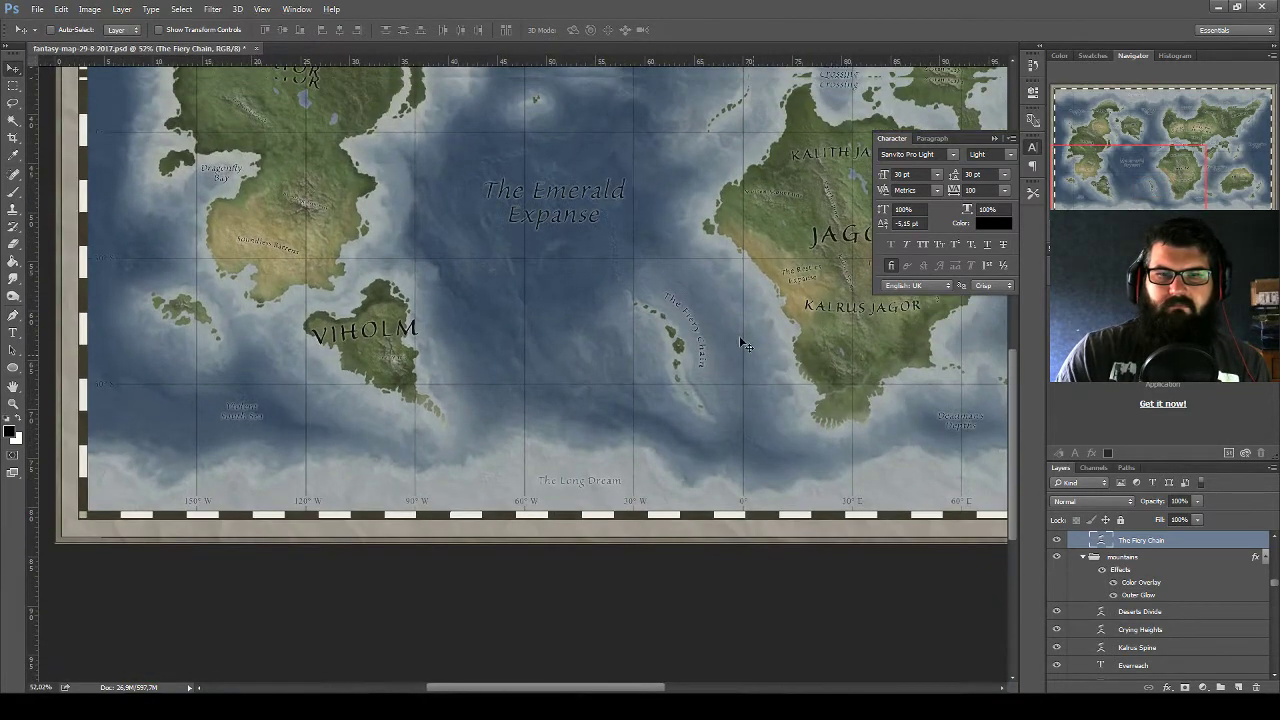
scroll(731, 360, "up", 2)
scroll(725, 370, "up", 1)
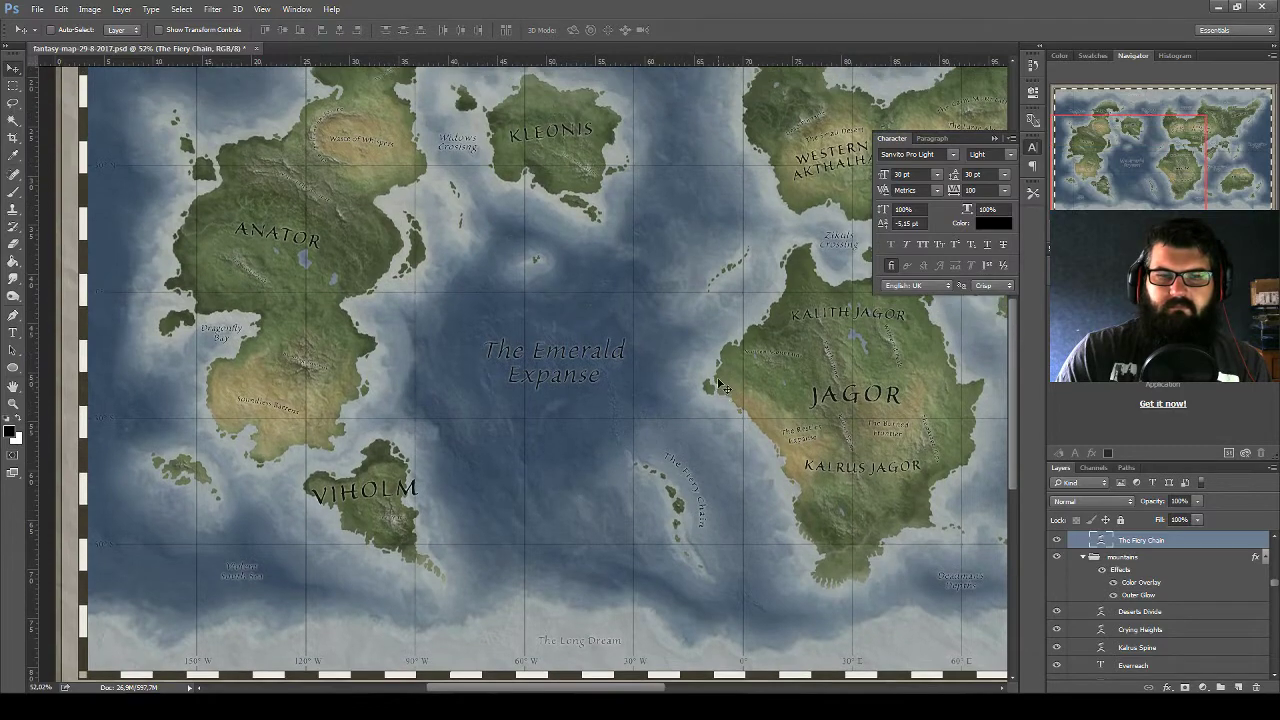
scroll(754, 446, "up", 1)
scroll(765, 452, "up", 1)
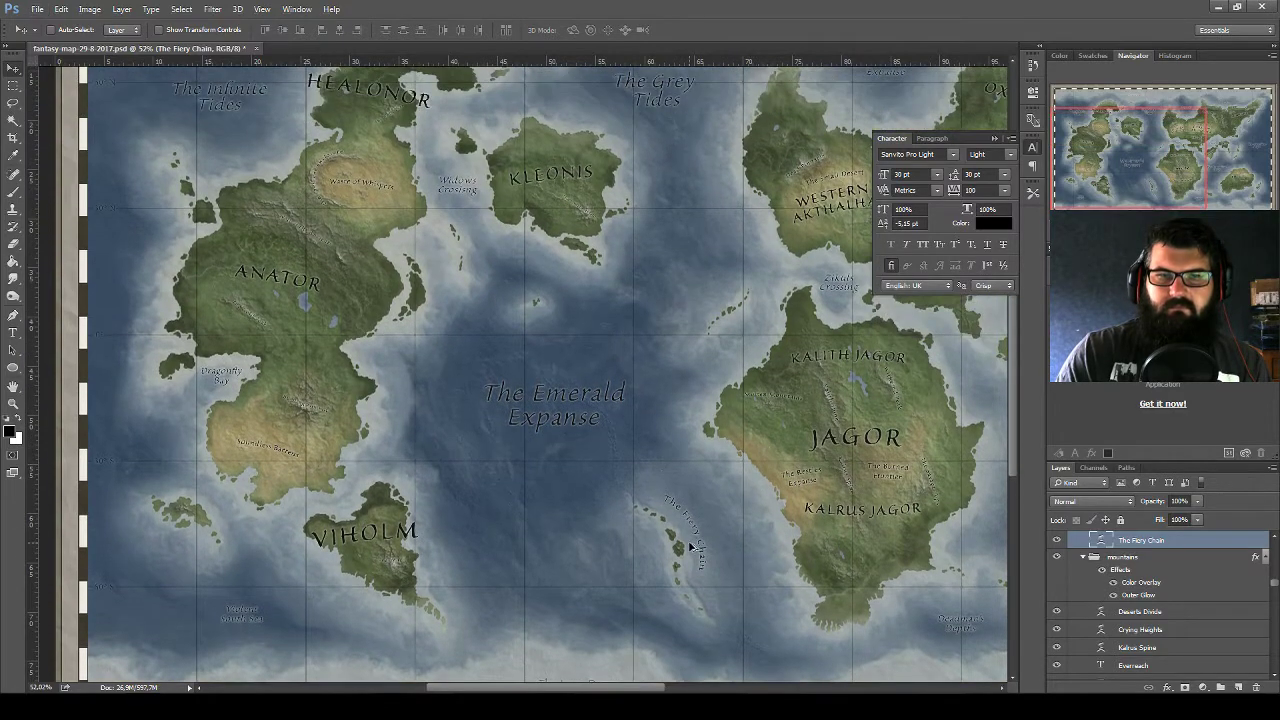
left_click_drag(686, 553, 720, 290)
scroll(750, 300, "up", 5, "alt")
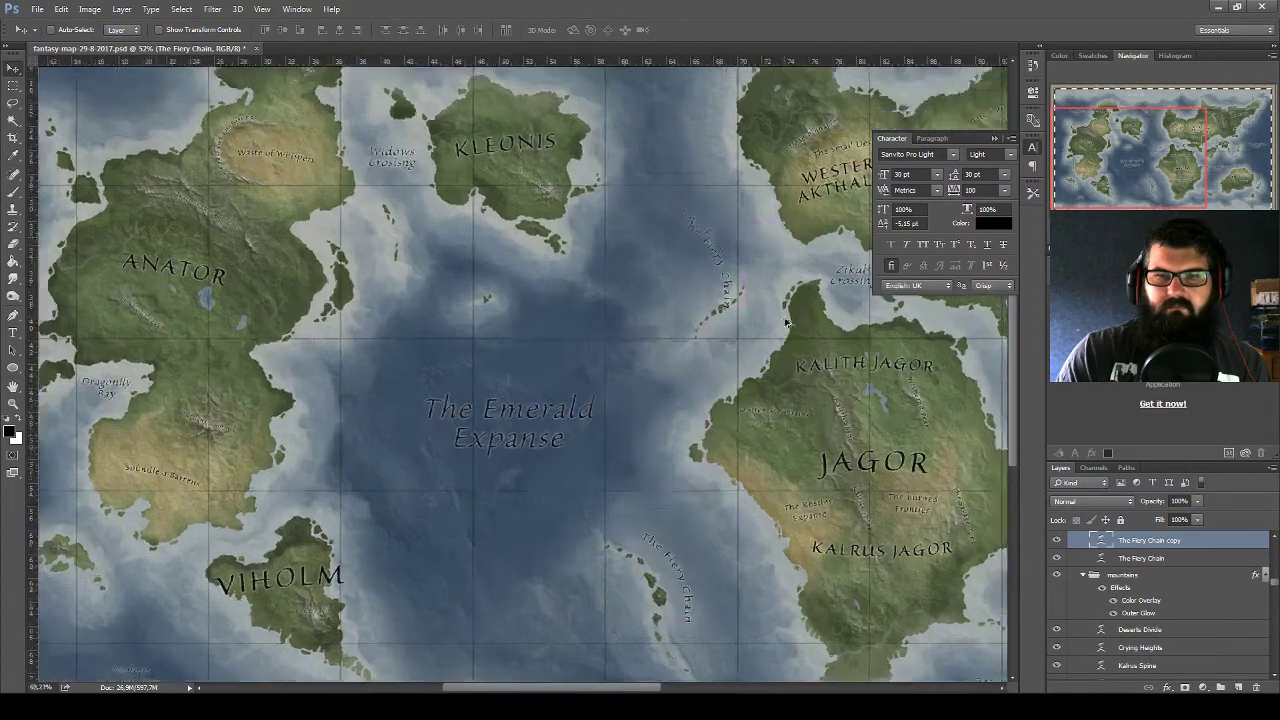
scroll(784, 318, "up", 1, "alt")
Move the copy up and rotate it to a steeper diagonal over the island chain
key("ctrl+t")
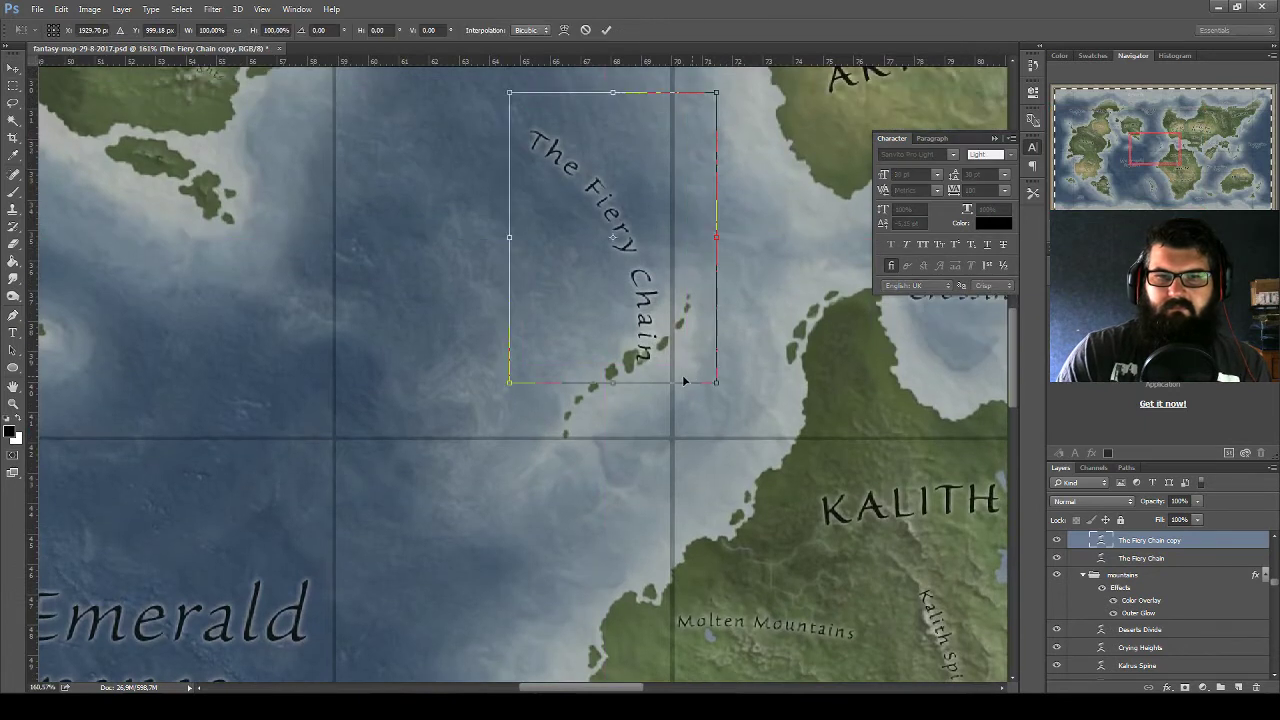
left_click_drag(738, 294, 743, 232)
mouse_move(748, 305)
left_mouse_down()
mouse_move(706, 117)
mouse_move(700, 135)
left_mouse_up()
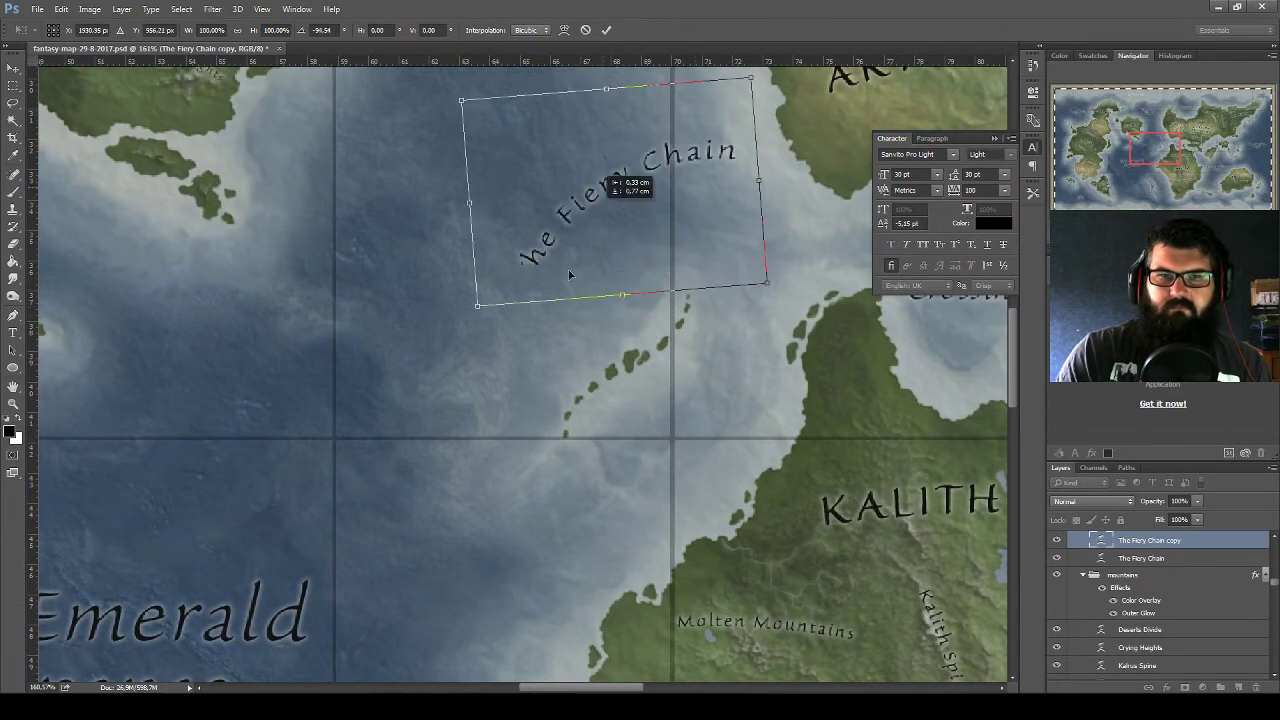
left_click_drag(605, 178, 557, 336)
key("Return")
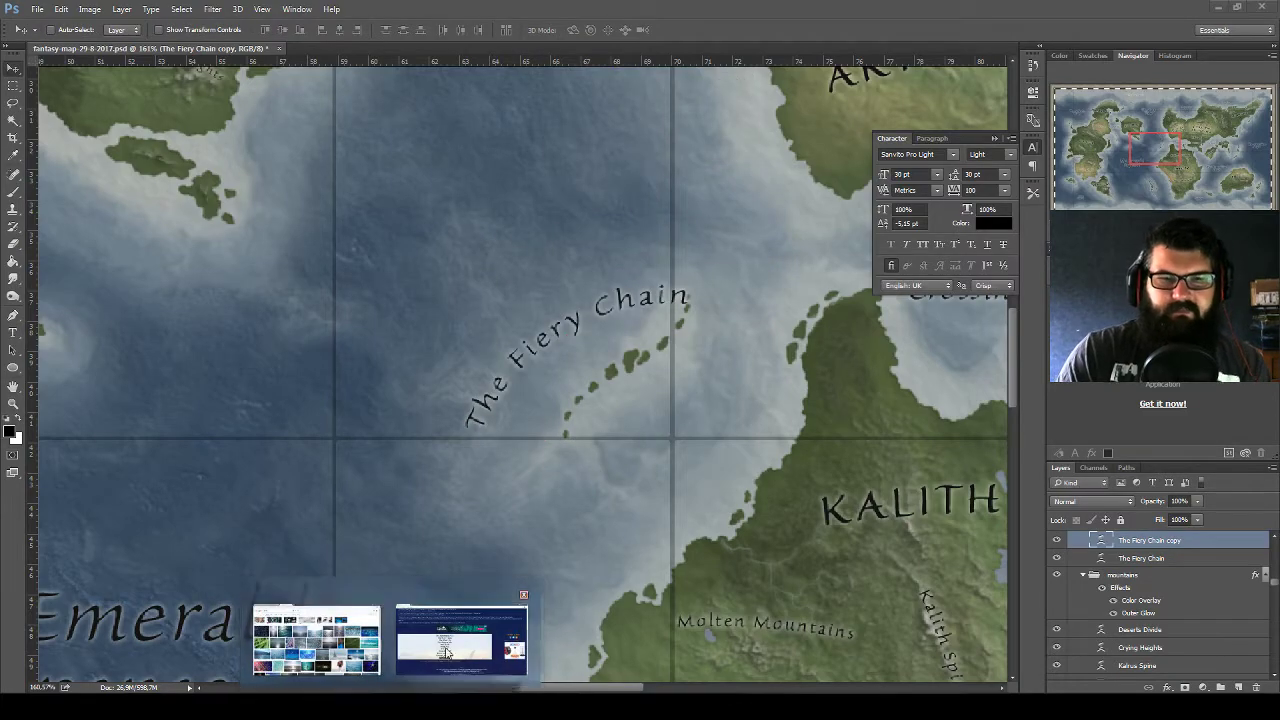
Generate a fresh batch of island names in the online name generator
left_click(460, 635)
left_click(503, 532)
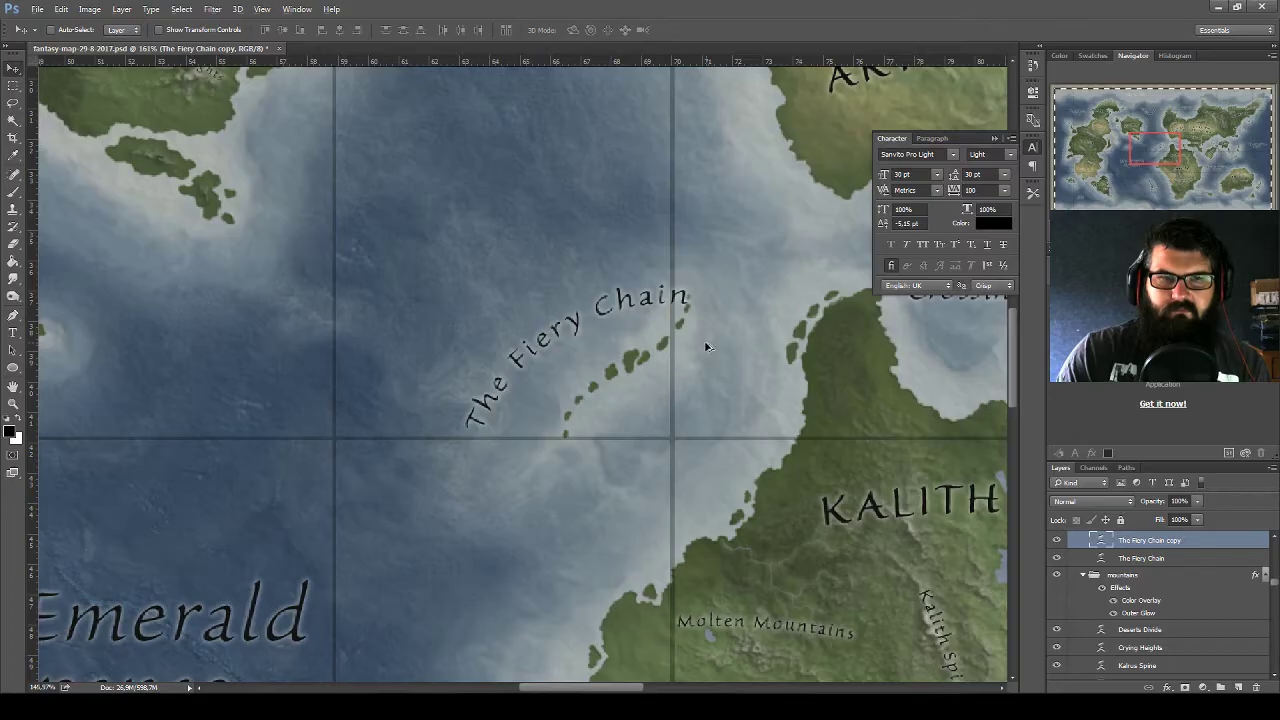
scroll(705, 347, "down", 2)
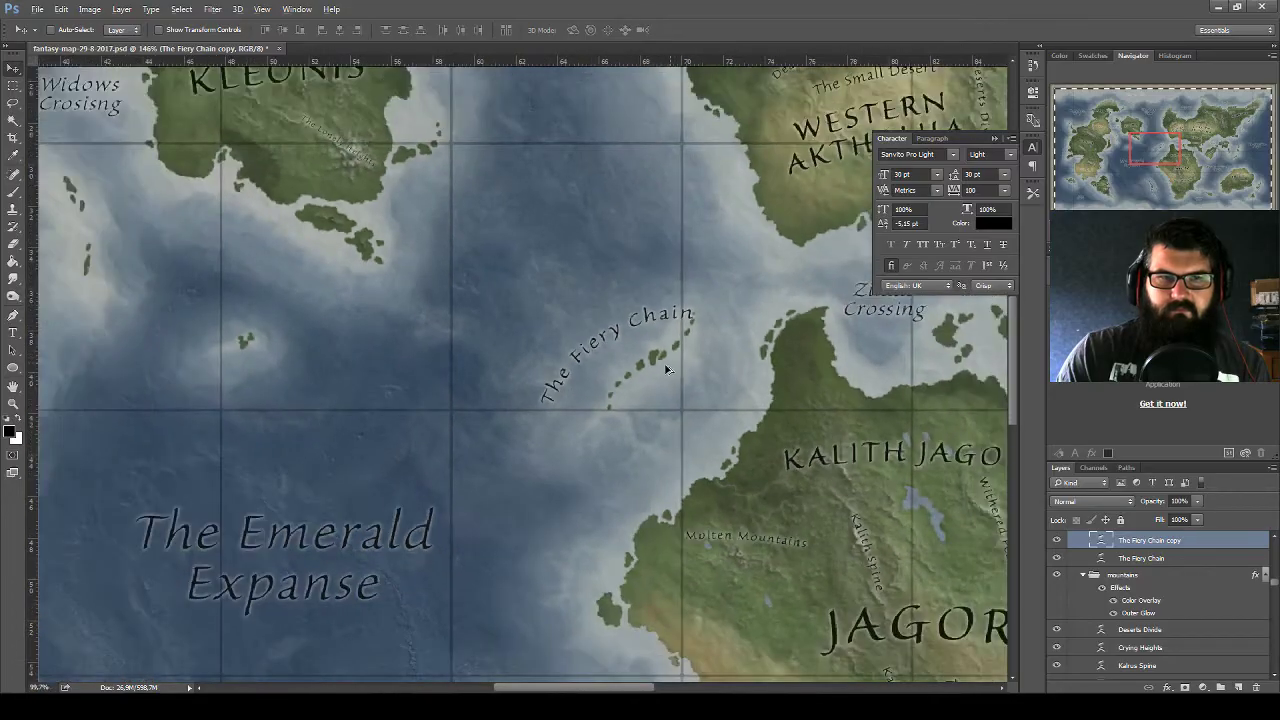
scroll(685, 368, "down", 2)
scroll(661, 390, "down", 2)
Pan east and drag the copied Fiery Chain label onto the island chain east of Krolon, below Yumor
scroll(661, 394, "down", 1)
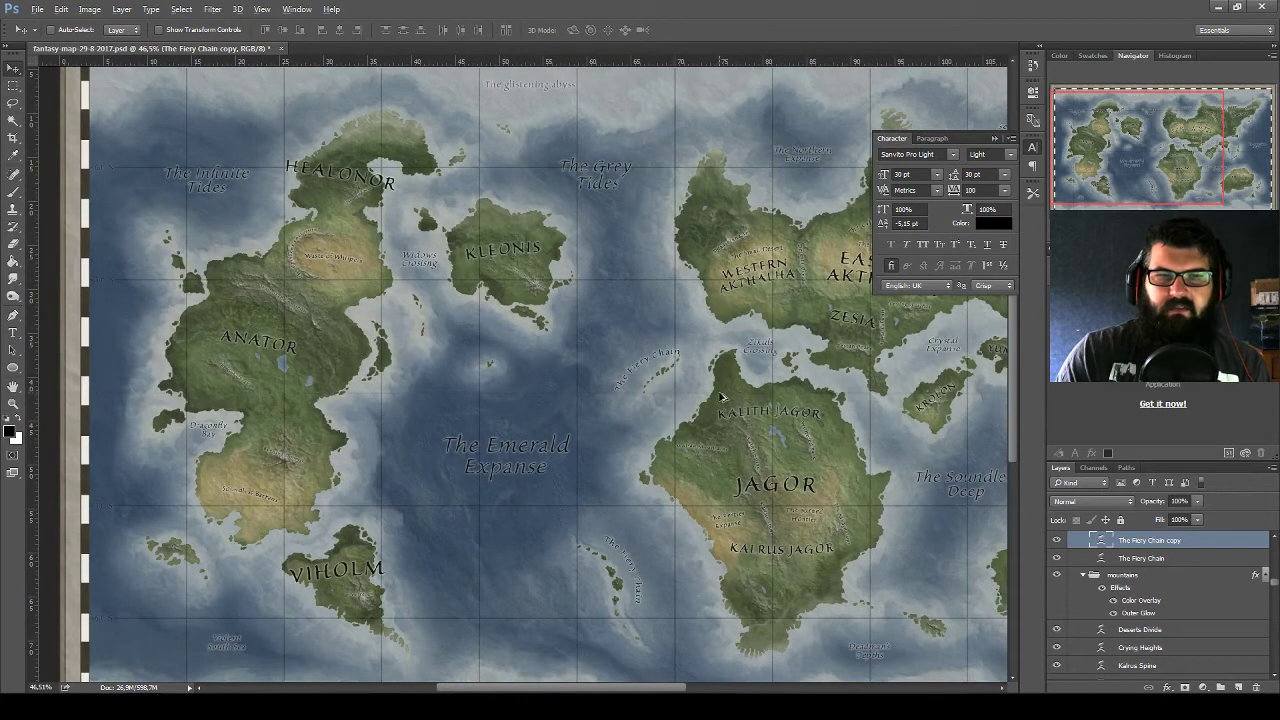
mouse_move(749, 397)
left_mouse_down()
mouse_move(457, 420)
mouse_move(463, 409)
mouse_move(414, 403)
left_mouse_up()
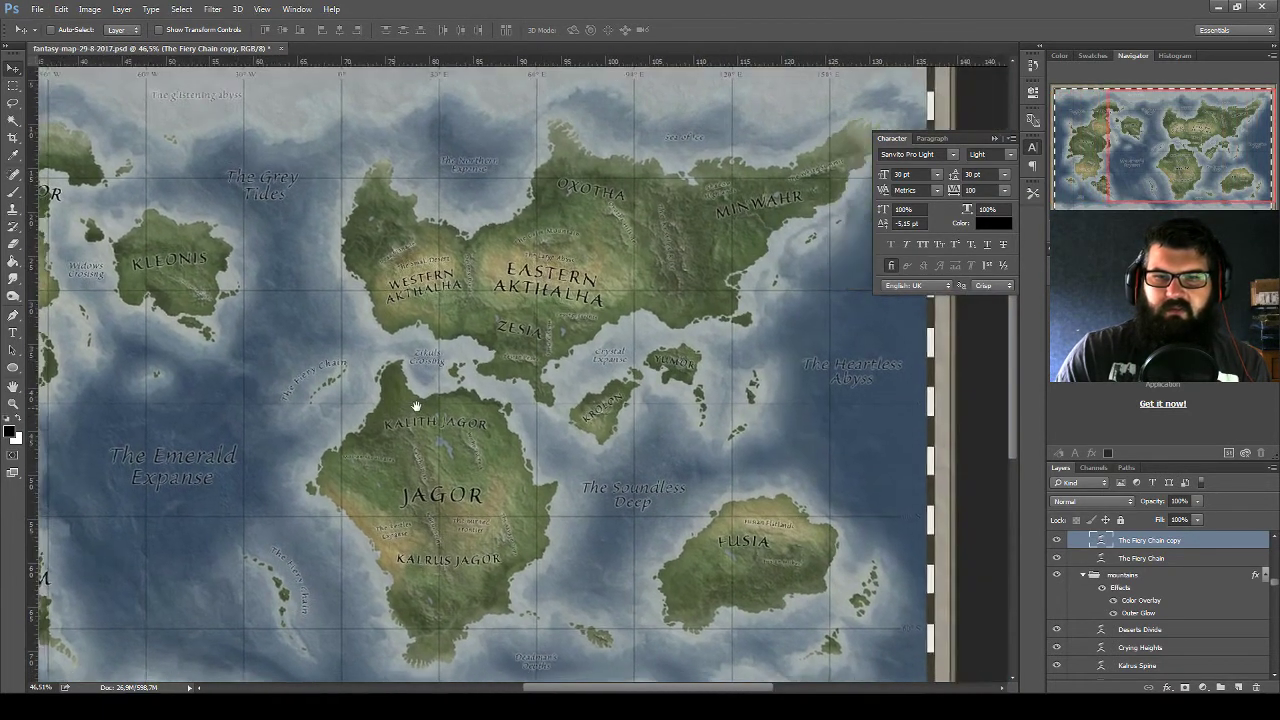
scroll(562, 410, "up", 2)
scroll(565, 408, "up", 4)
scroll(567, 407, "up", 2)
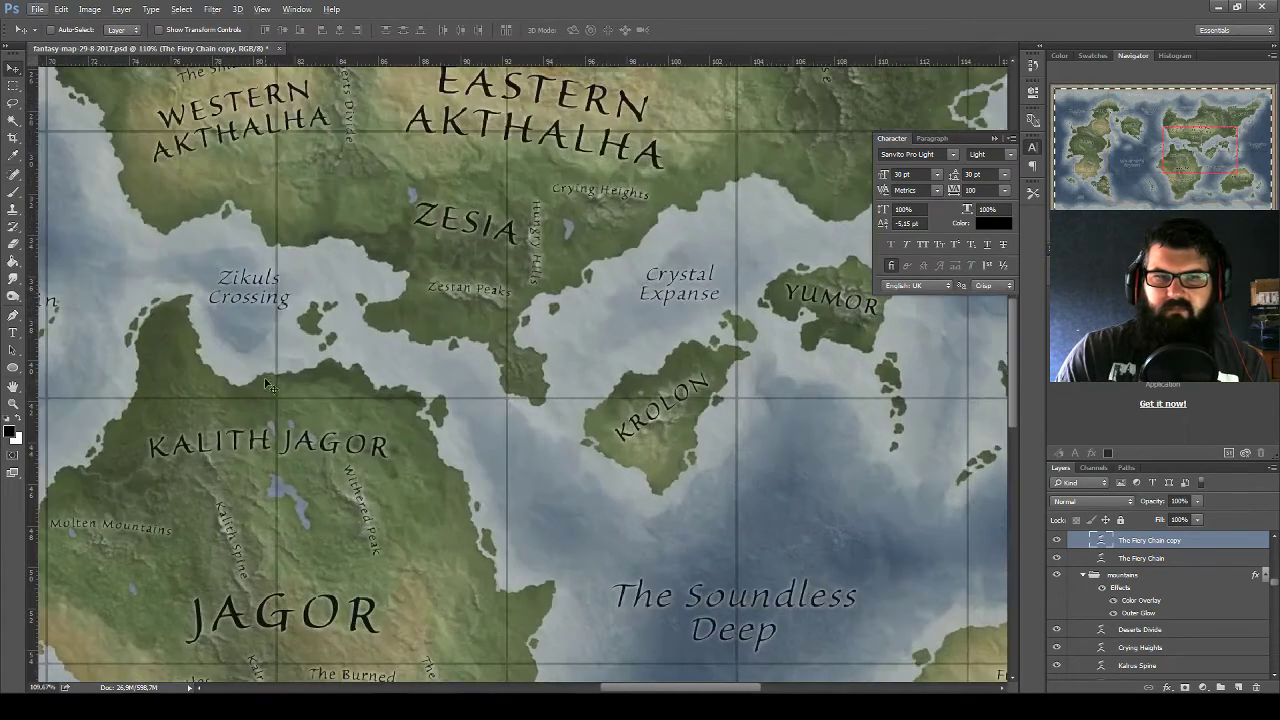
left_click_drag(276, 370, 411, 358)
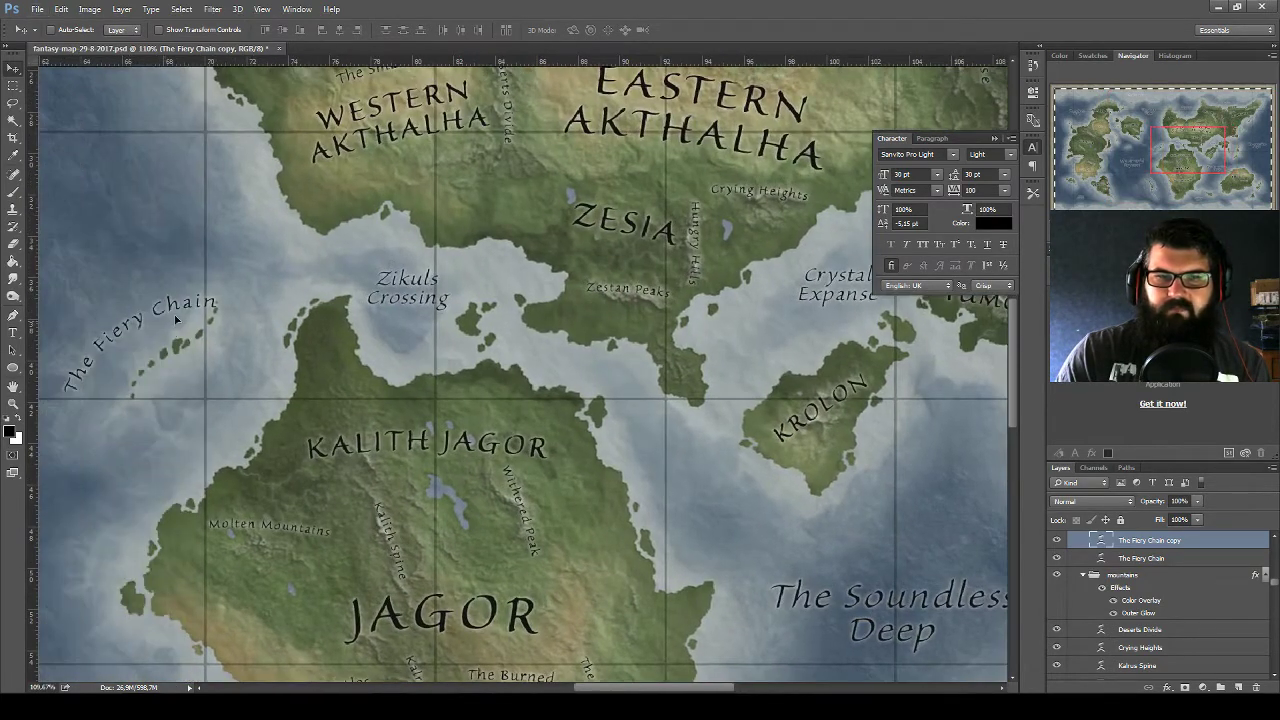
left_click_drag(175, 318, 894, 355)
left_click_drag(829, 440, 362, 393)
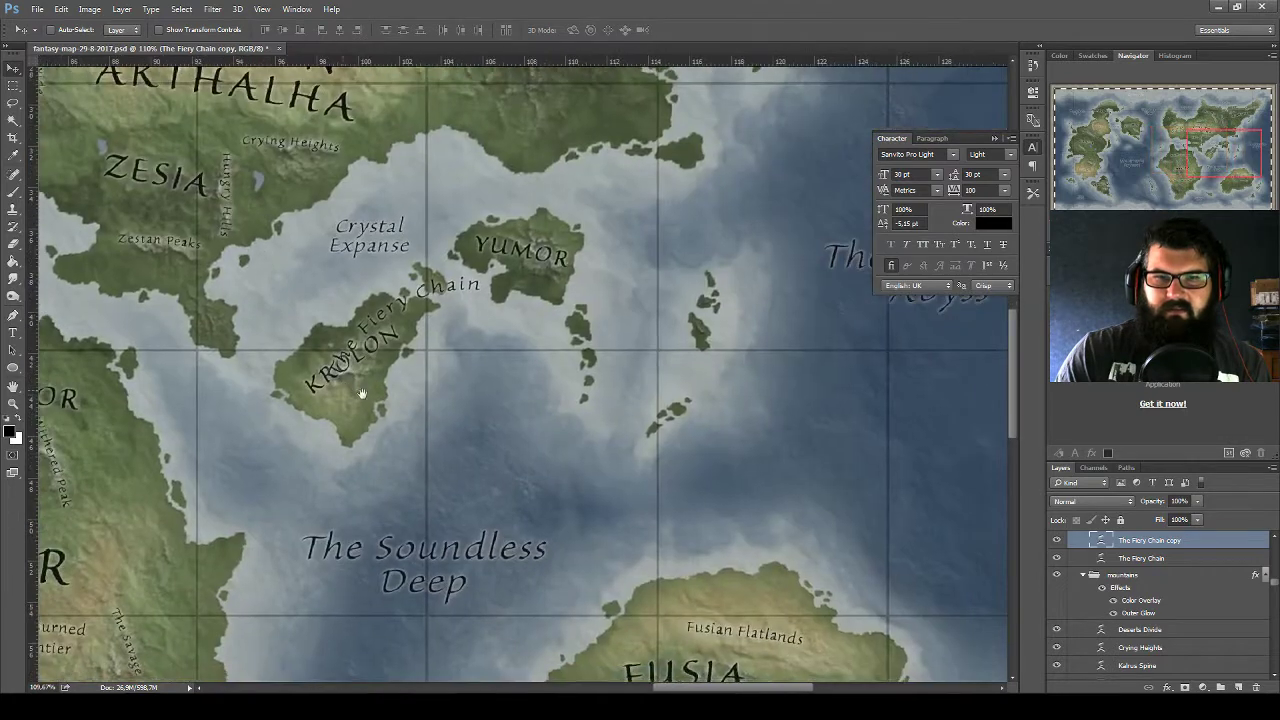
mouse_move(470, 298)
left_mouse_down()
mouse_move(650, 300)
mouse_move(703, 345)
left_mouse_up()
scroll(714, 362, "up", 2)
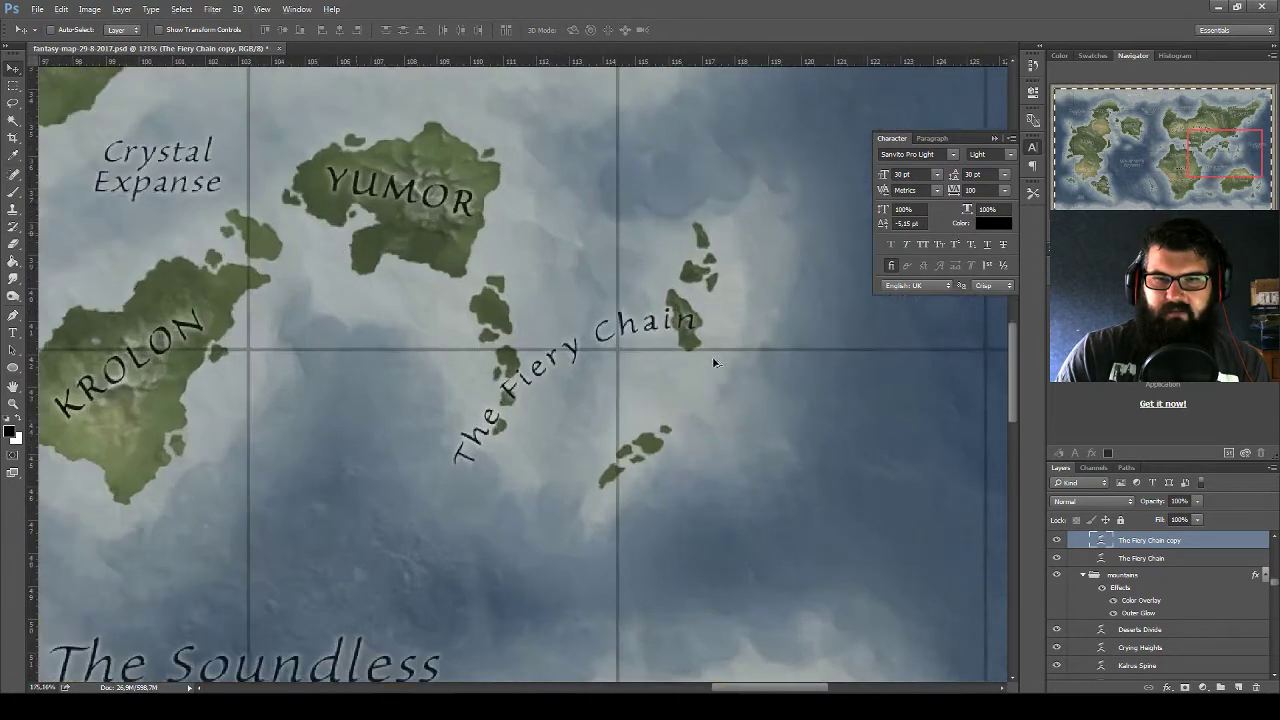
Retype the copied label as 'The Summer Islands', checking the generated name list
double_click(1101, 540)
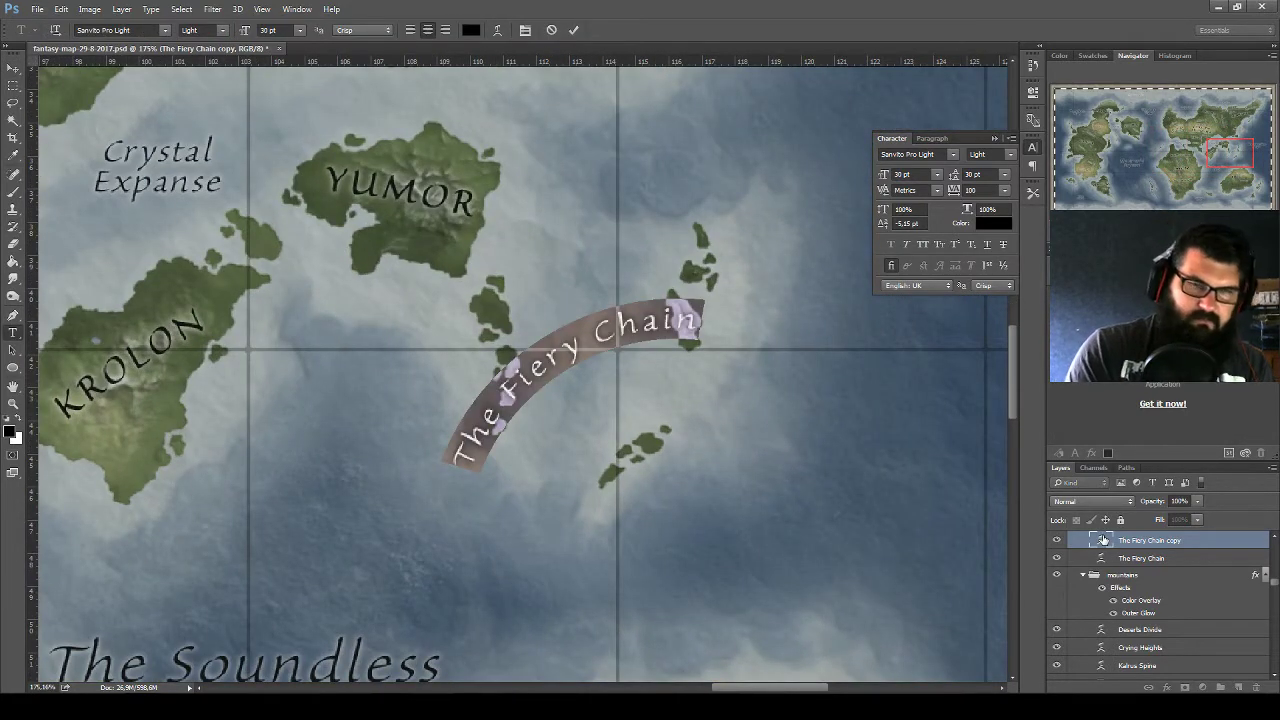
type("The Summer")
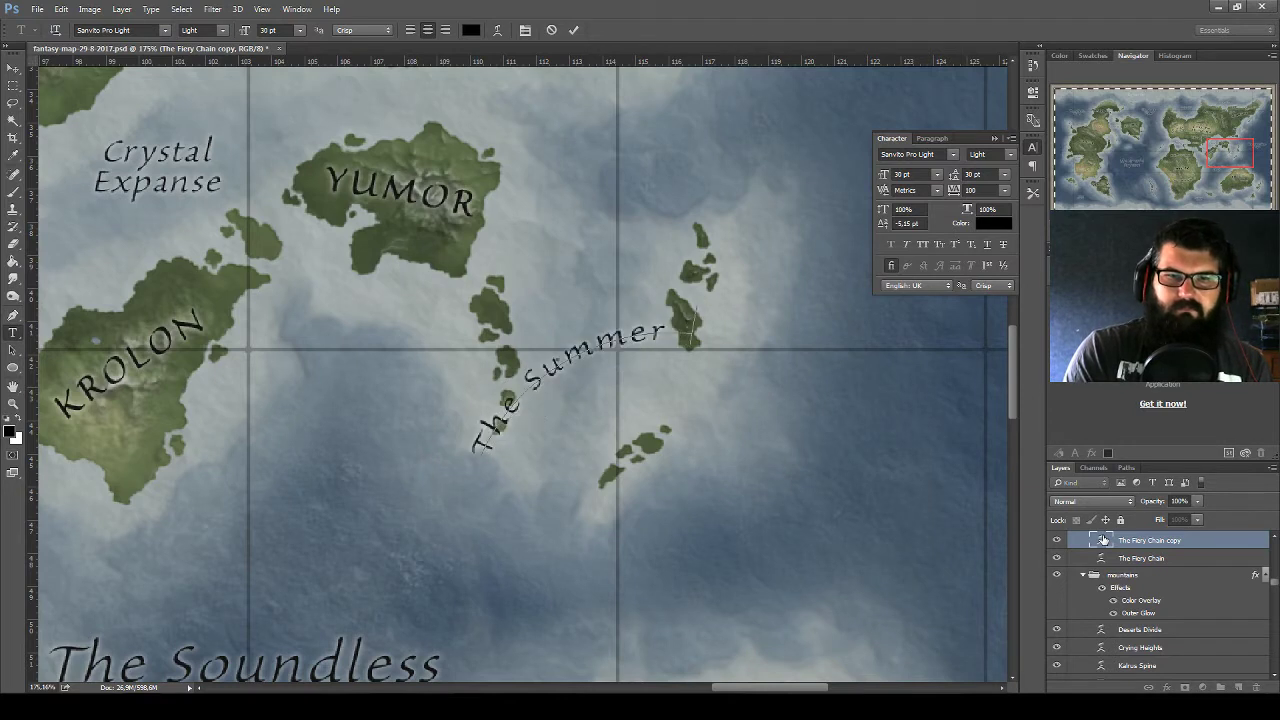
type(" Islands")
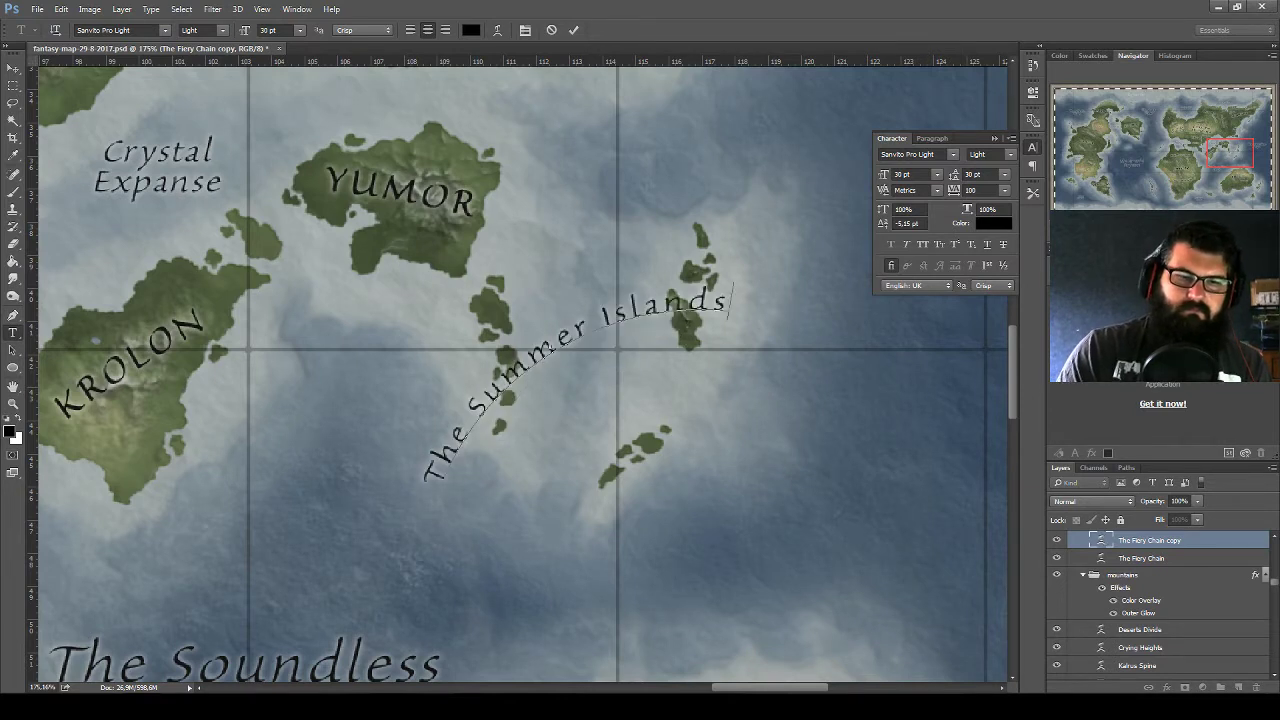
left_click(462, 630)
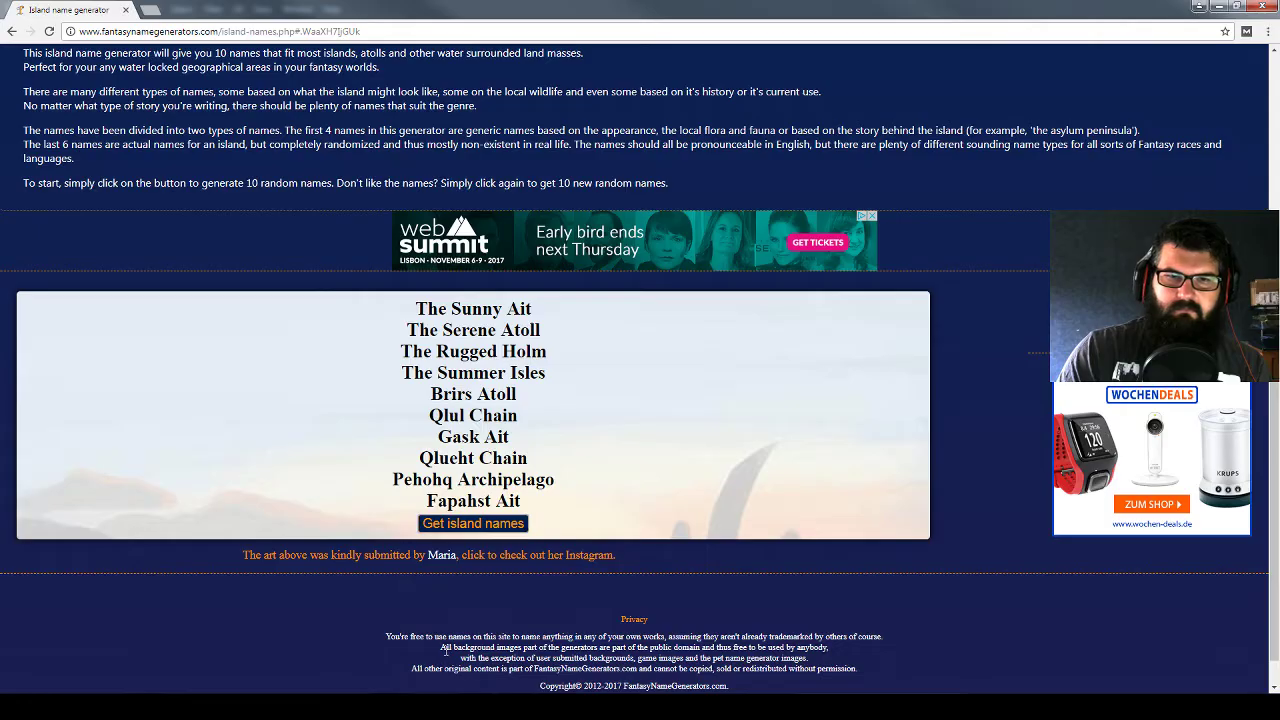
left_click(1219, 9)
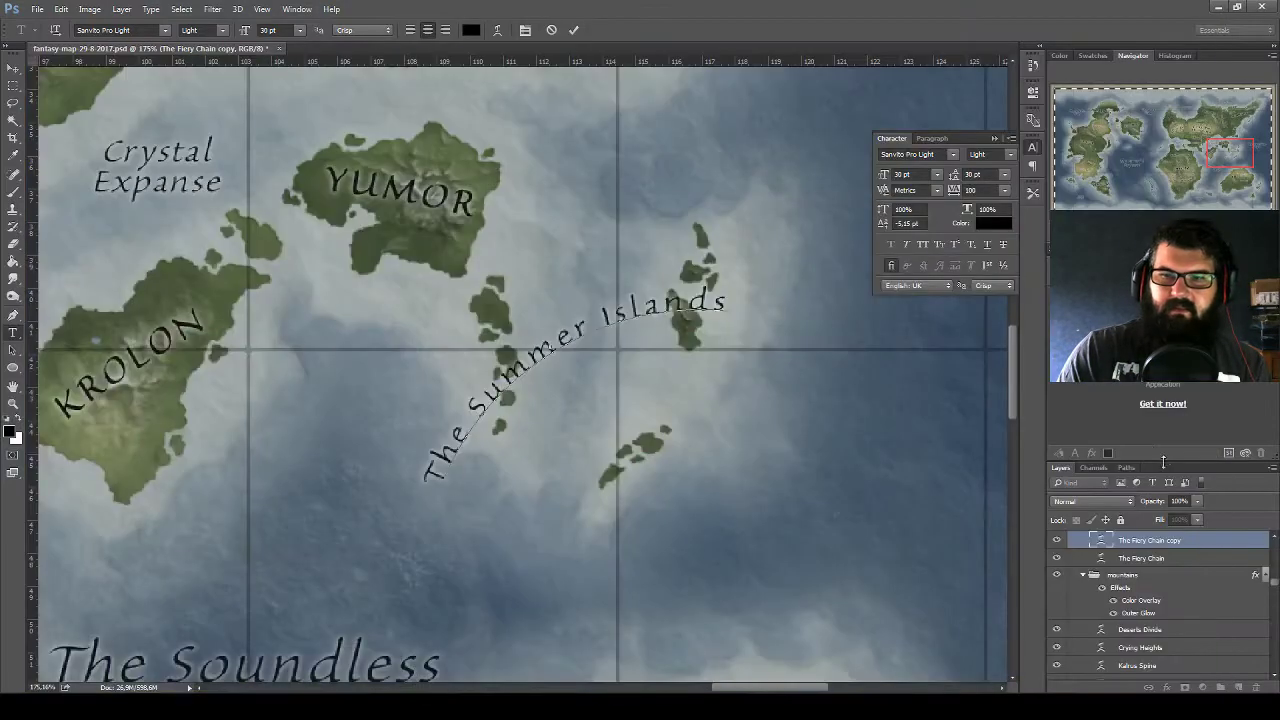
Replace 'Islands' with 'Isles' so the label reads The Summer Isles
key("ctrl+a")
left_click(629, 298)
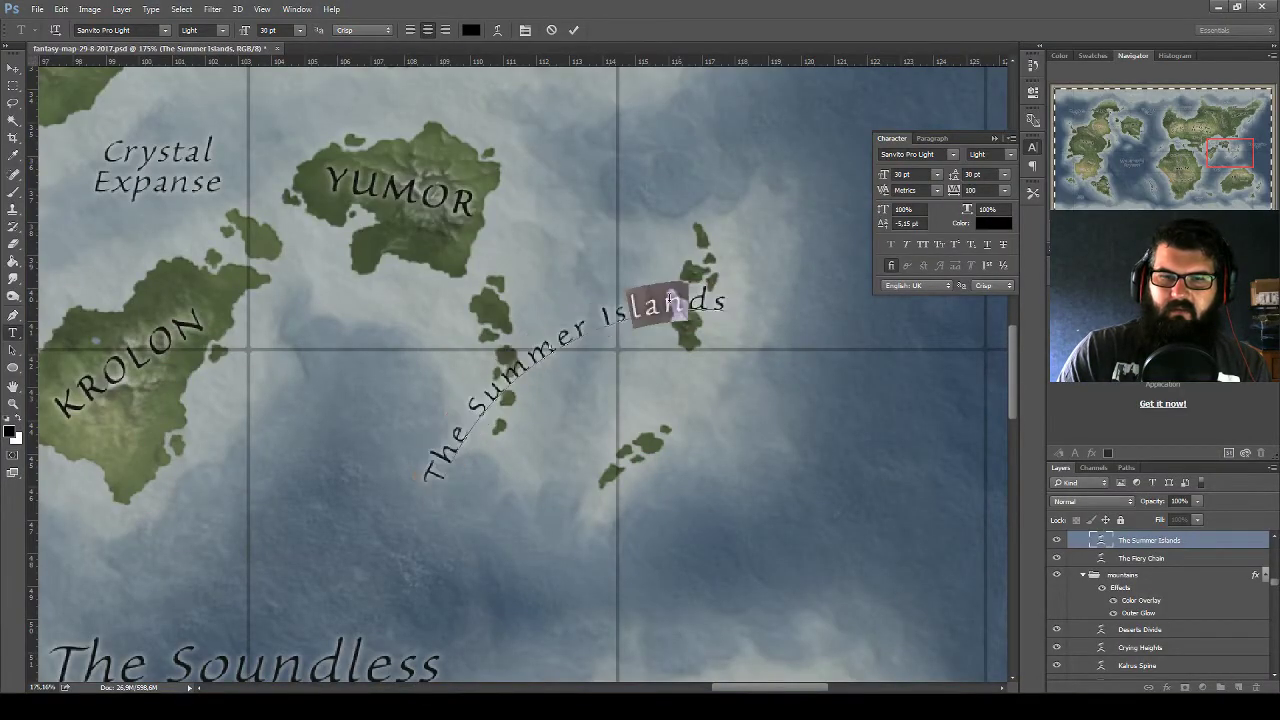
left_click_drag(629, 298, 769, 303)
left_click(774, 313)
type("Isles")
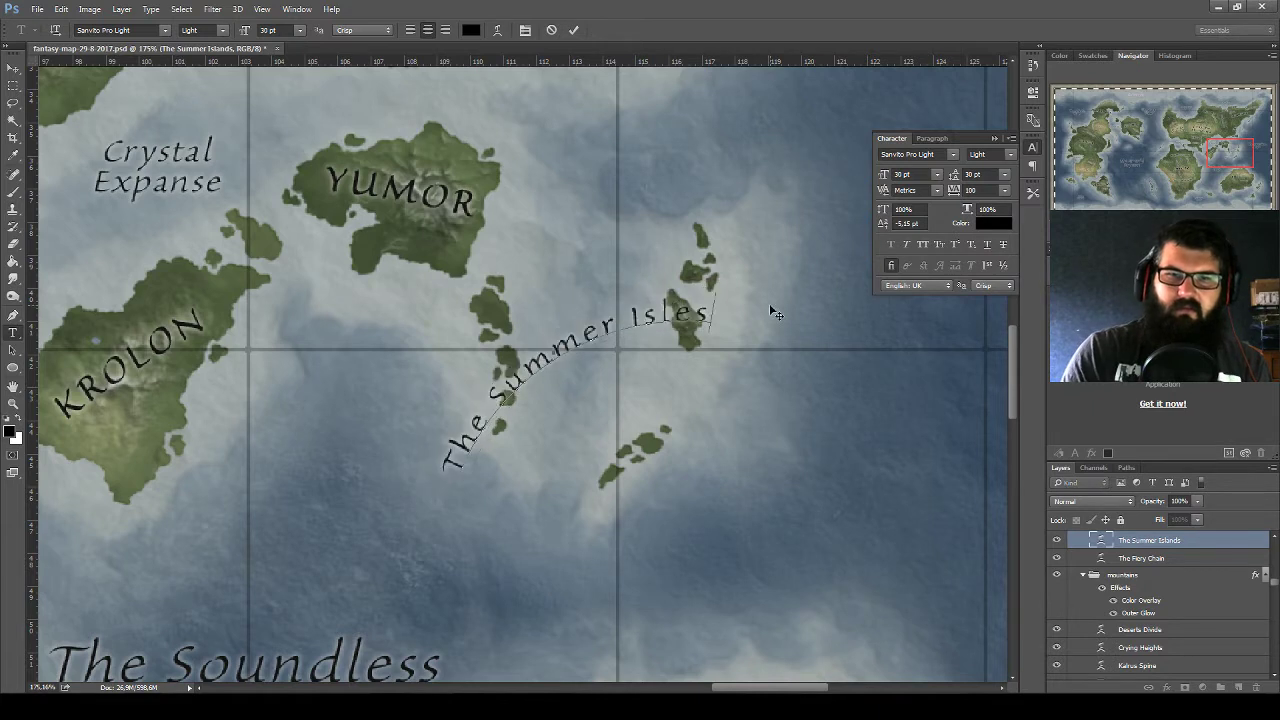
key("ctrl+a")
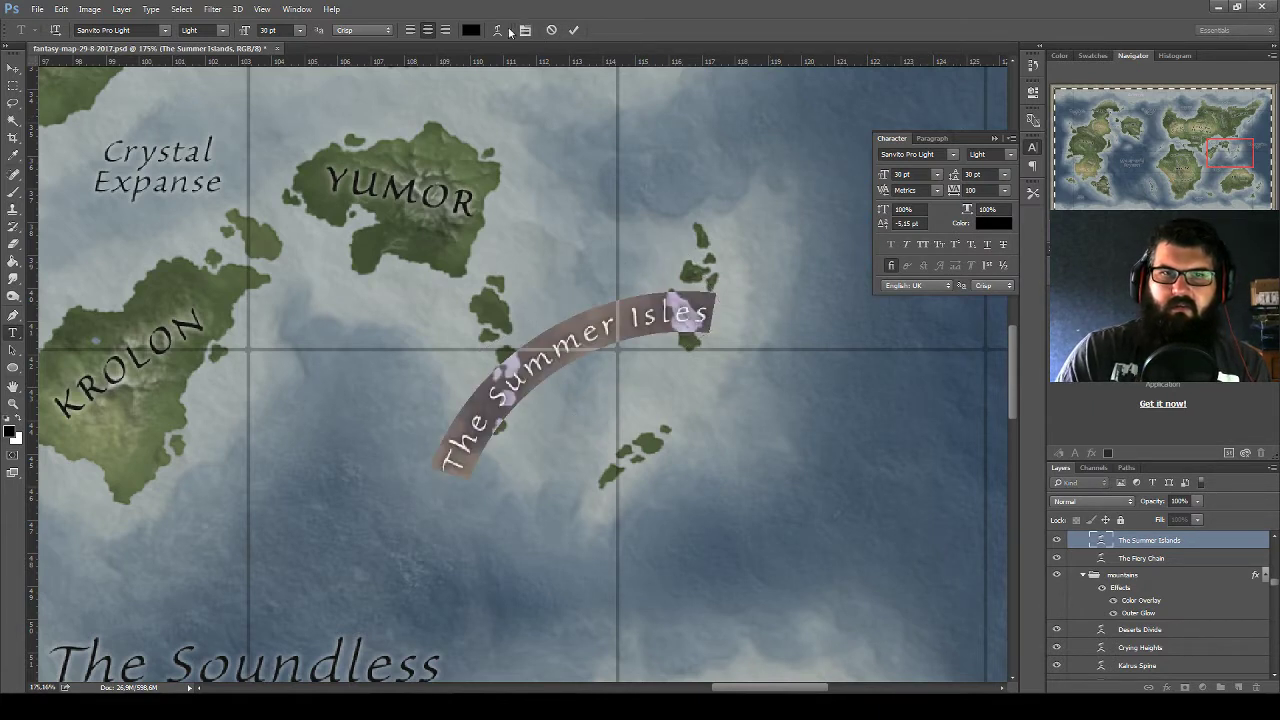
Set The Summer Isles Warp Text bend to 0 and shift the straight label up and right
left_click(500, 30)
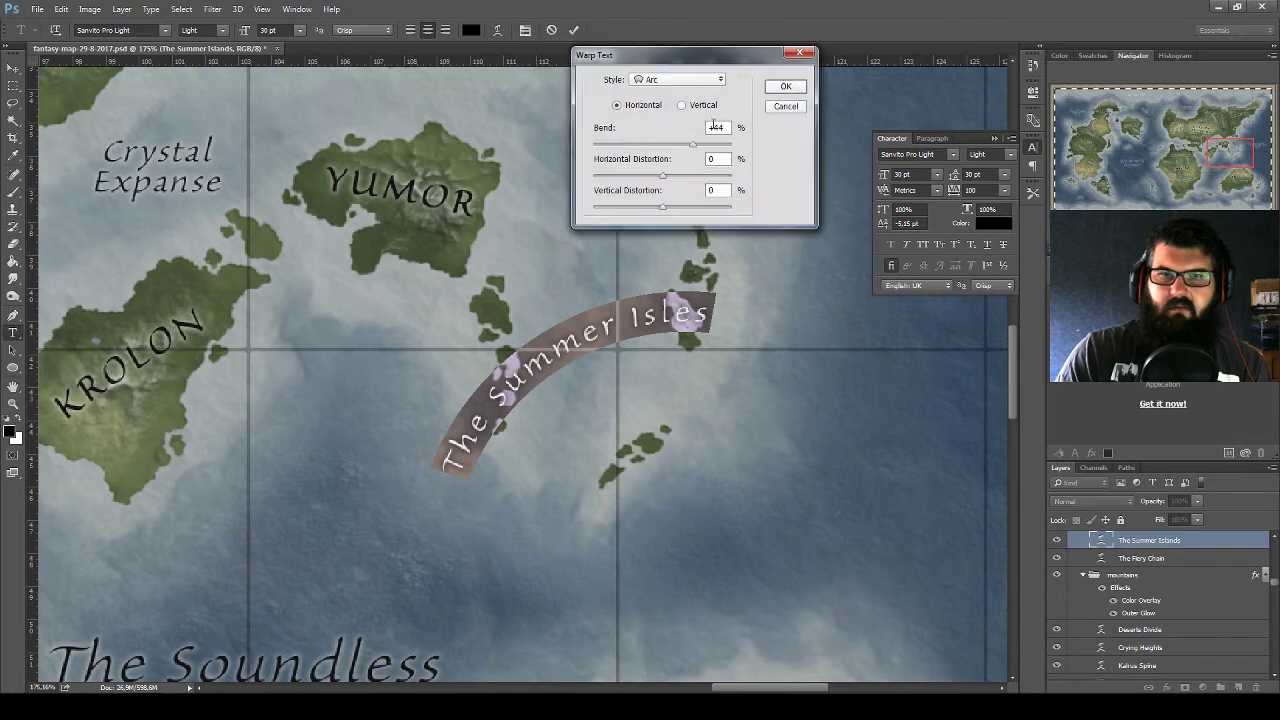
type("0")
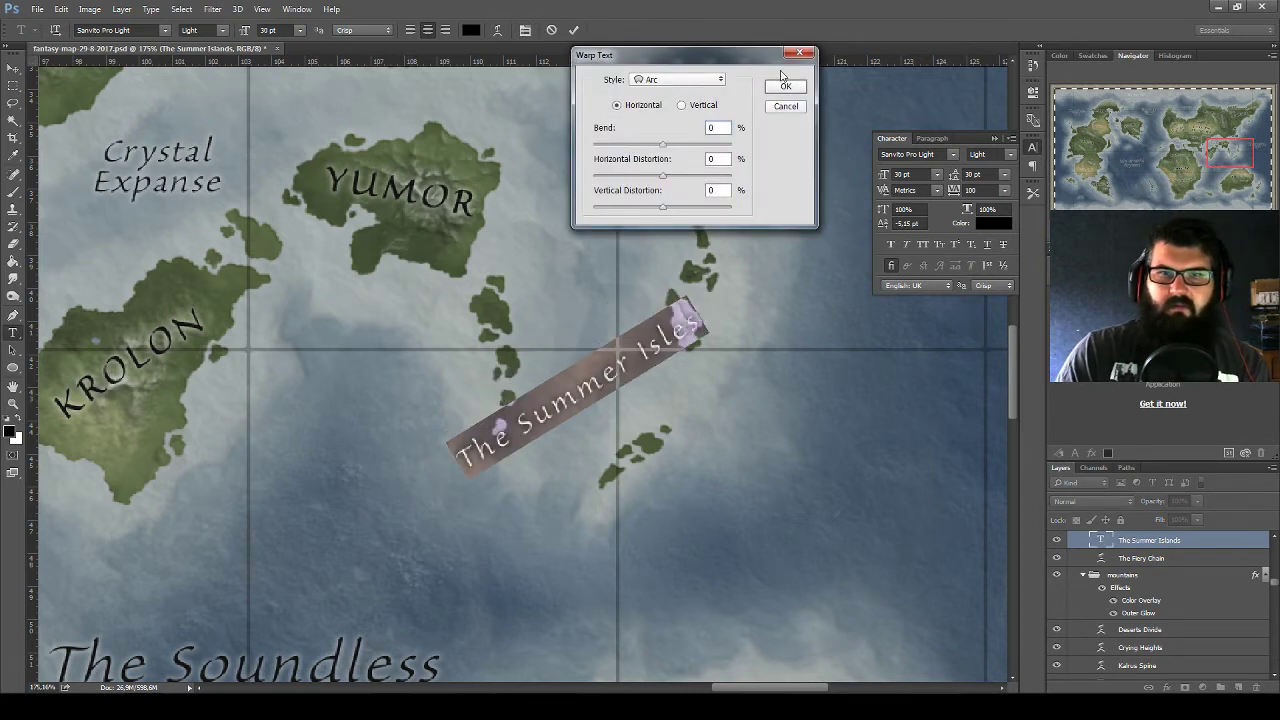
left_click(789, 88)
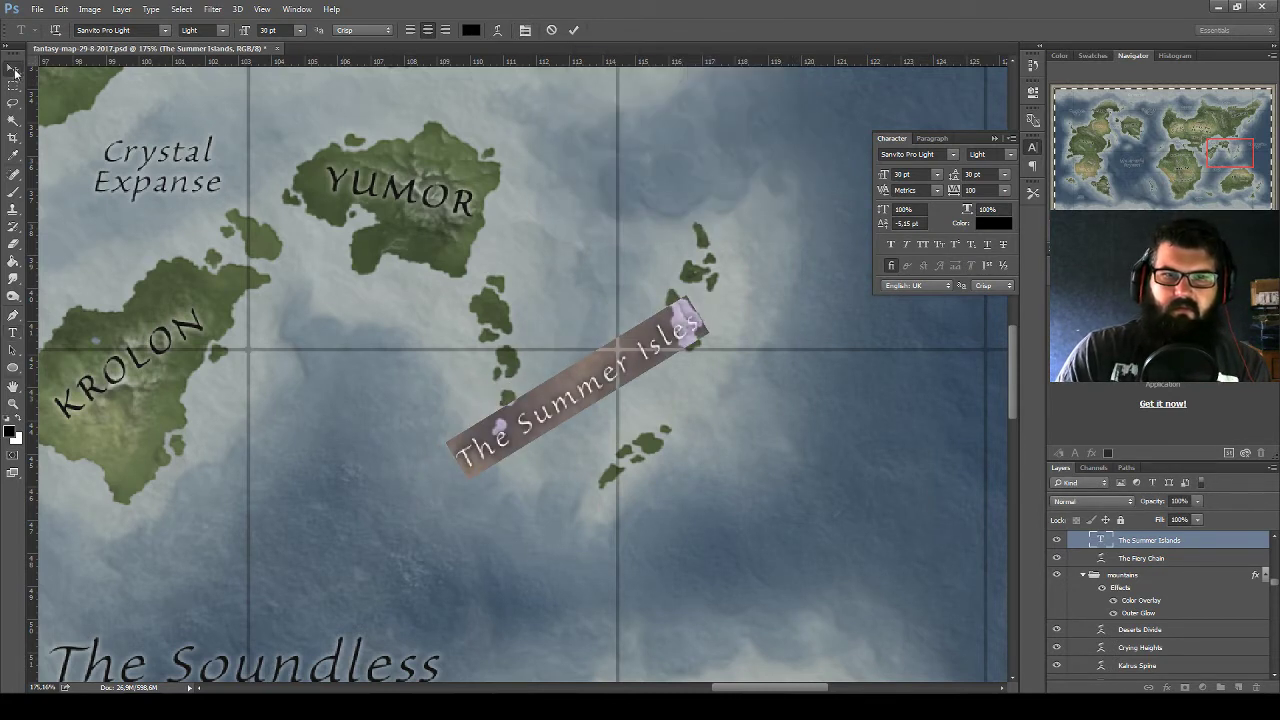
left_click(13, 69)
mouse_move(645, 322)
left_mouse_down()
mouse_move(663, 262)
mouse_move(632, 398)
mouse_move(644, 270)
mouse_move(648, 308)
left_mouse_up()
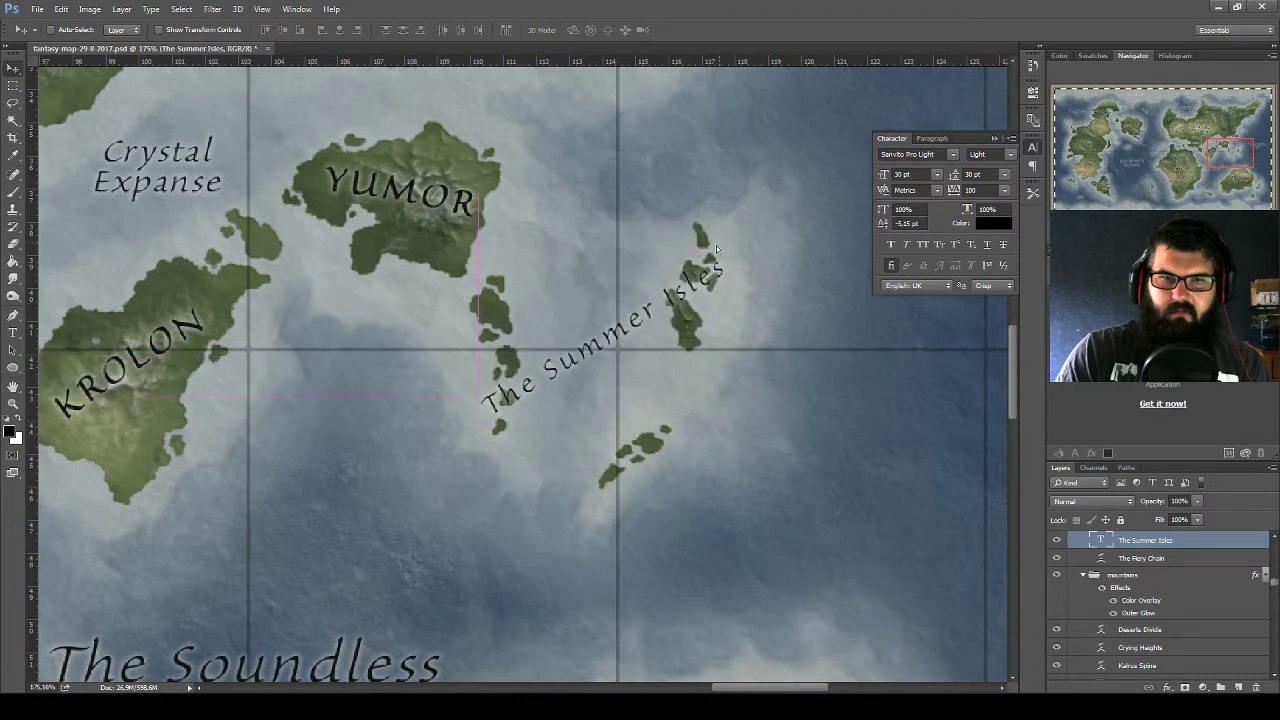
Rotate and reposition The Summer Isles label to run diagonally upward along the island chain
key("ctrl+t")
left_click_drag(763, 219, 760, 488)
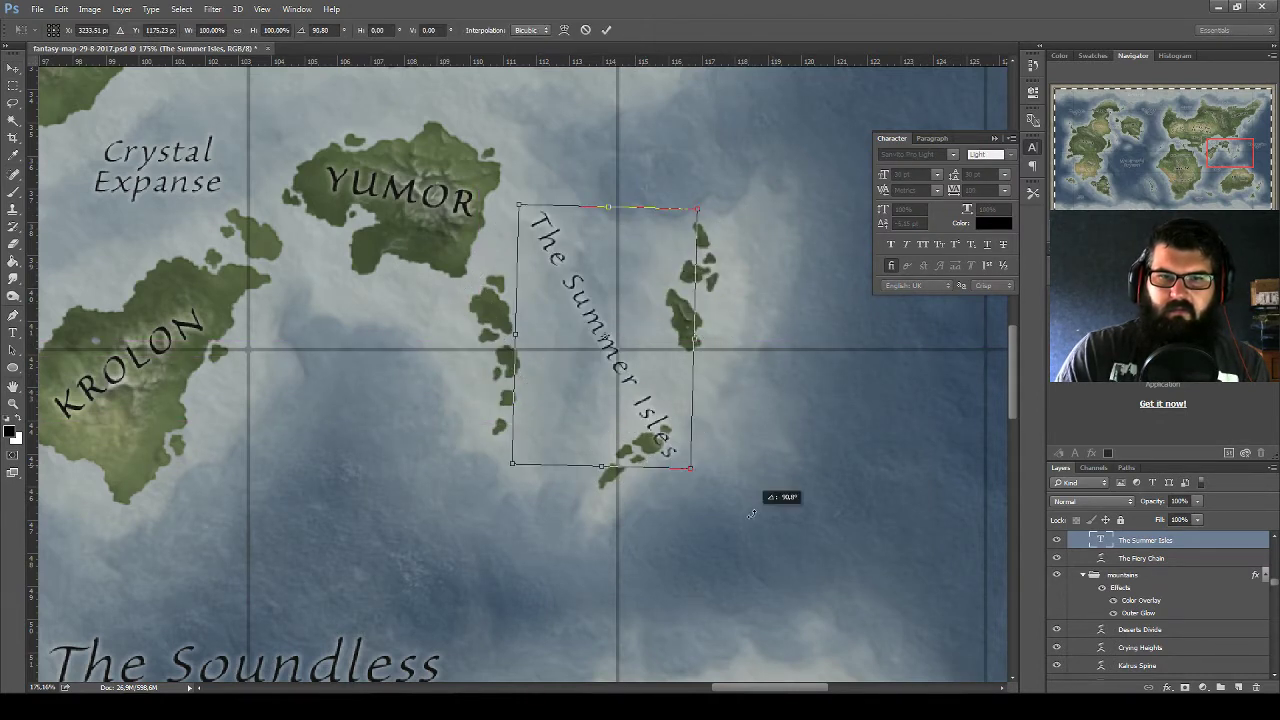
left_click_drag(628, 378, 658, 383)
left_click_drag(790, 440, 834, 451)
left_click_drag(839, 430, 842, 420)
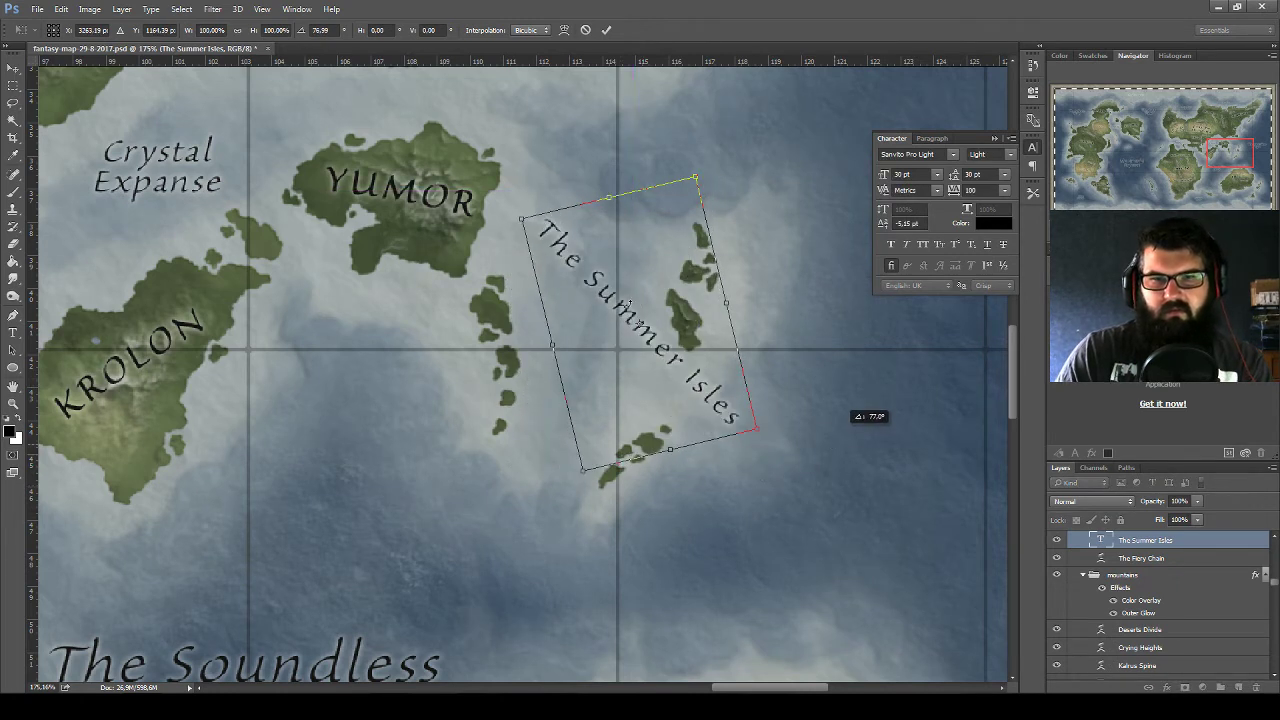
left_click_drag(637, 275, 628, 298)
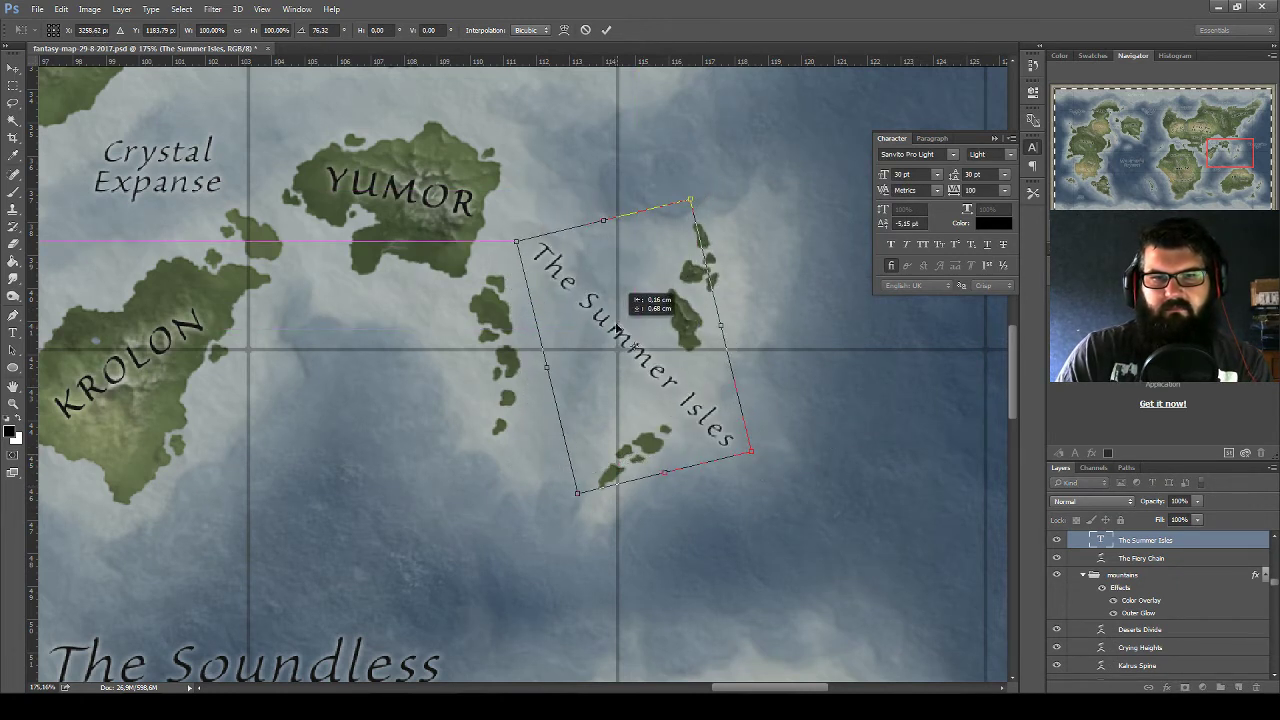
left_click_drag(629, 300, 608, 328)
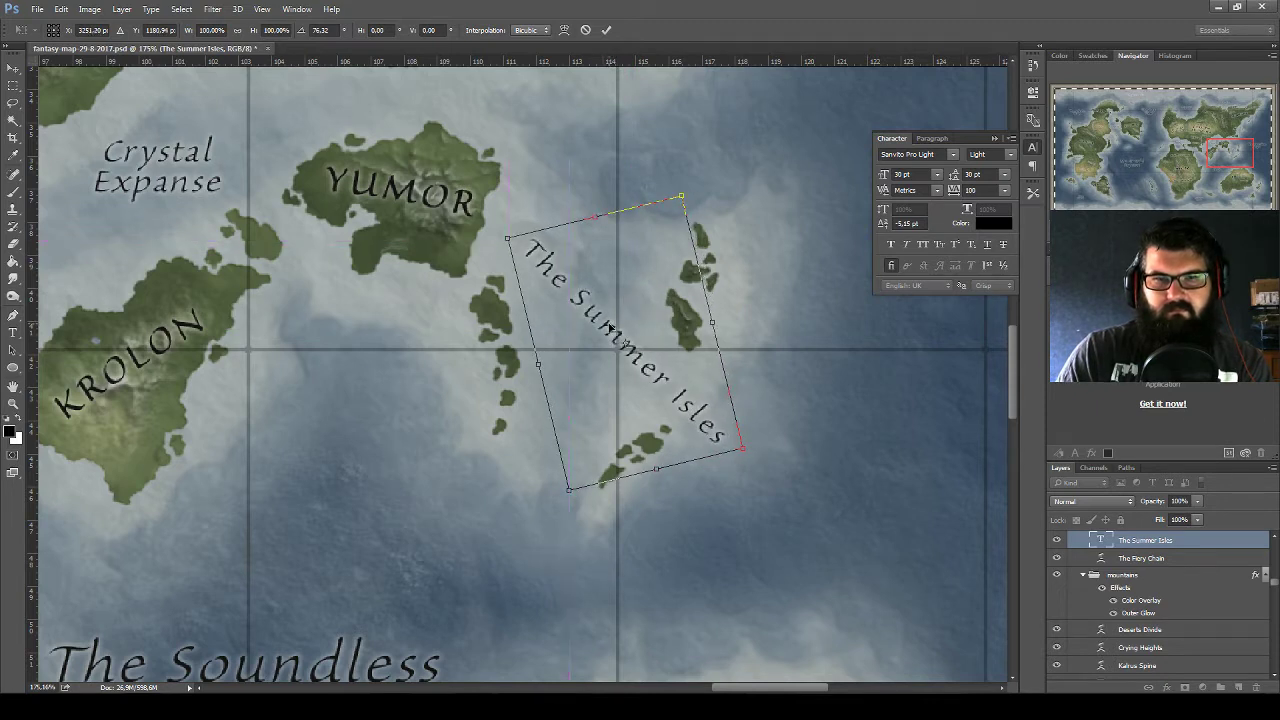
mouse_move(822, 503)
left_mouse_down()
mouse_move(669, 153)
mouse_move(732, 162)
left_mouse_up()
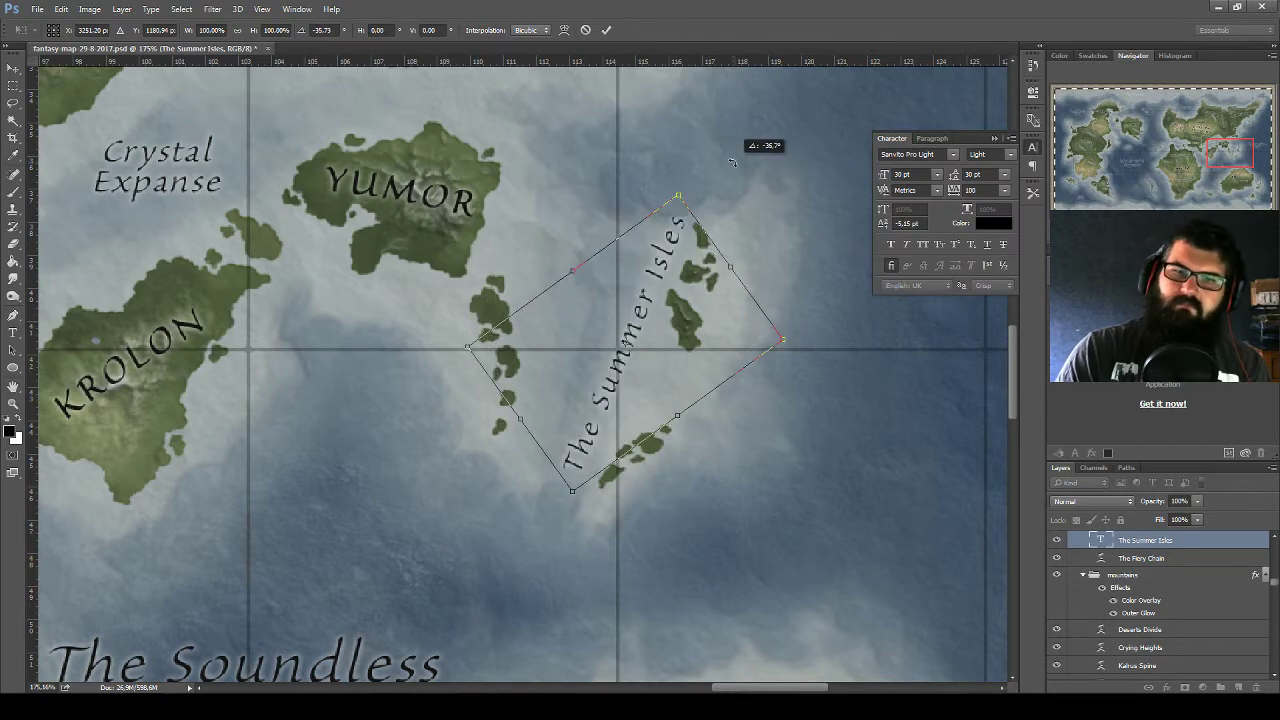
left_click_drag(671, 284, 662, 292)
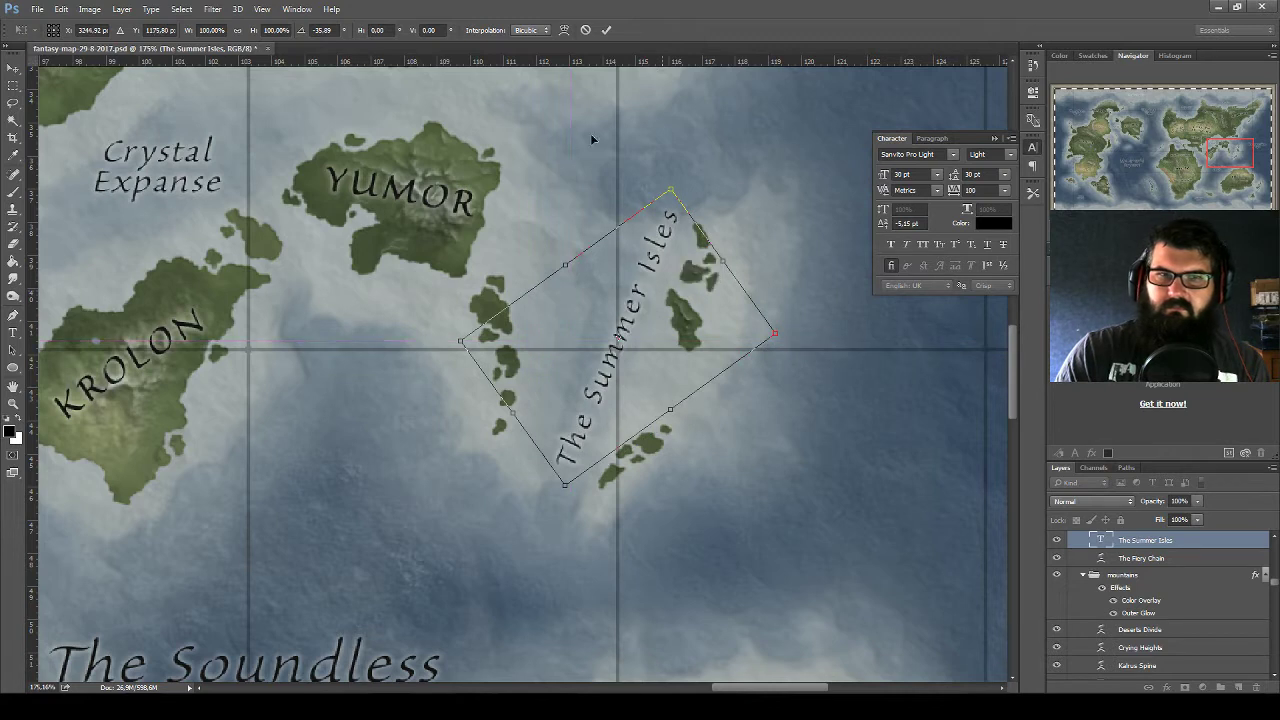
Warp the label into a gentle arc, then tilt it a couple of degrees
left_click(563, 31)
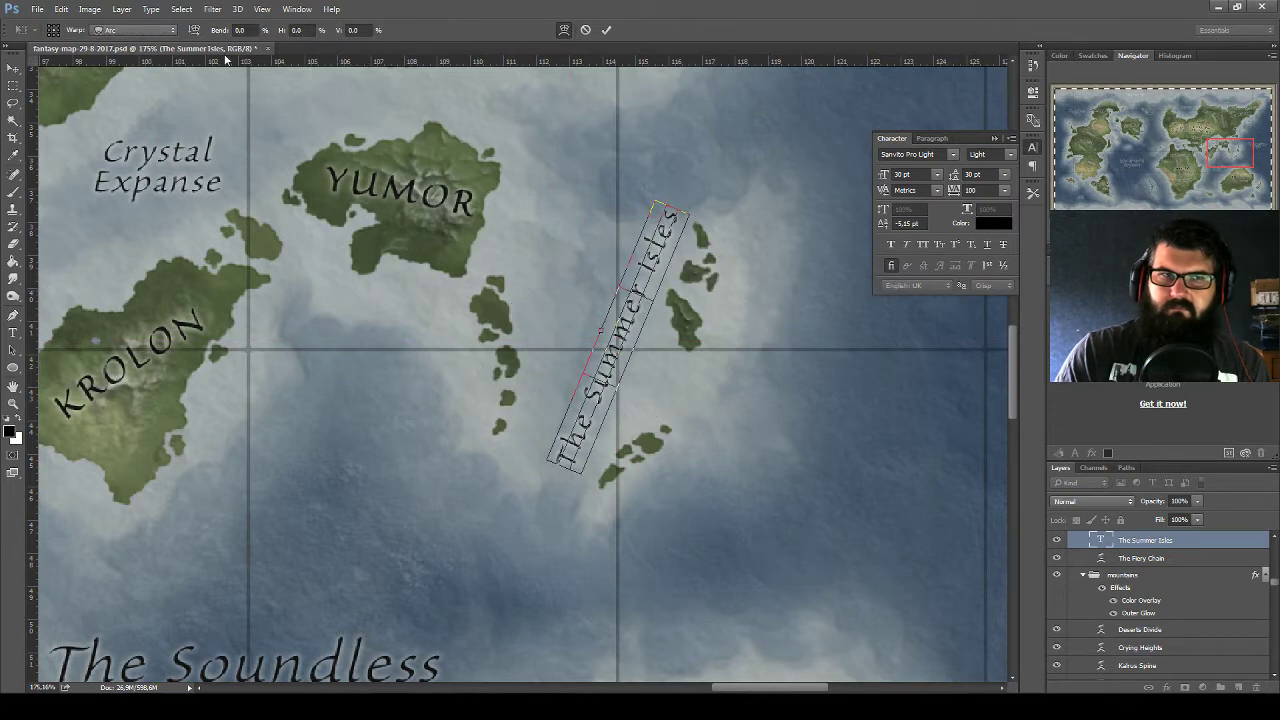
left_click_drag(600, 330, 610, 333)
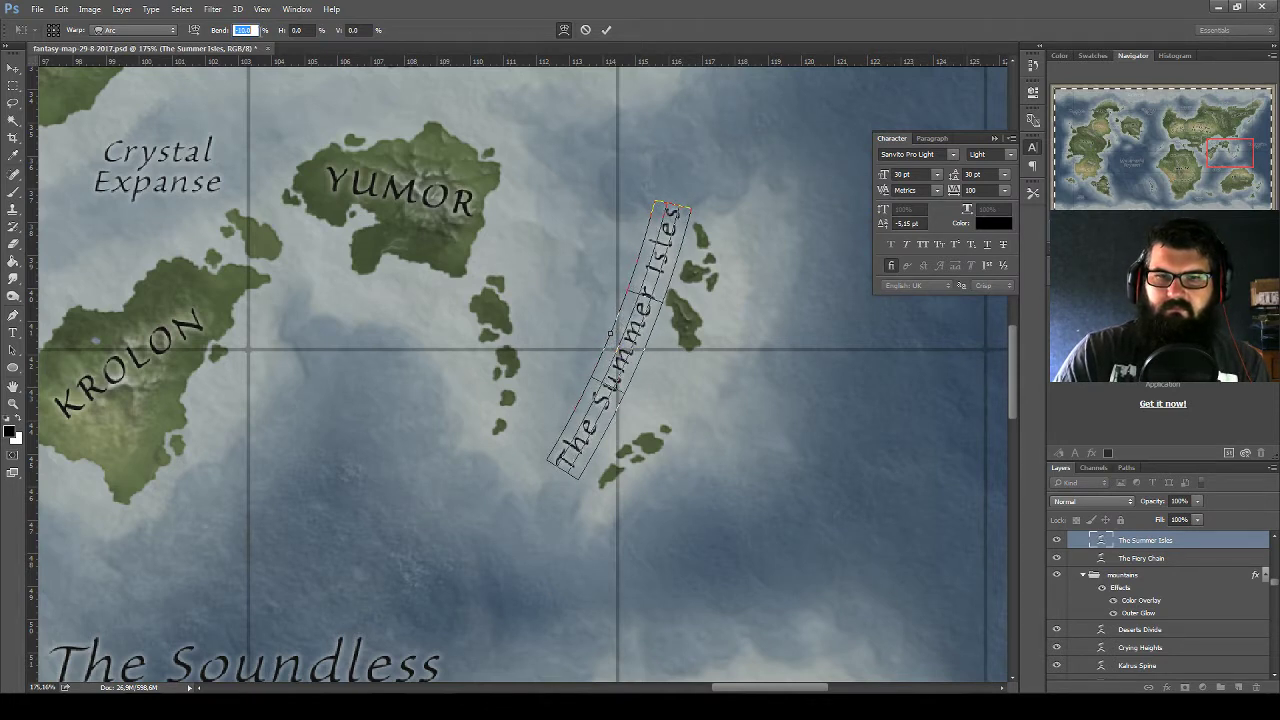
key("Return")
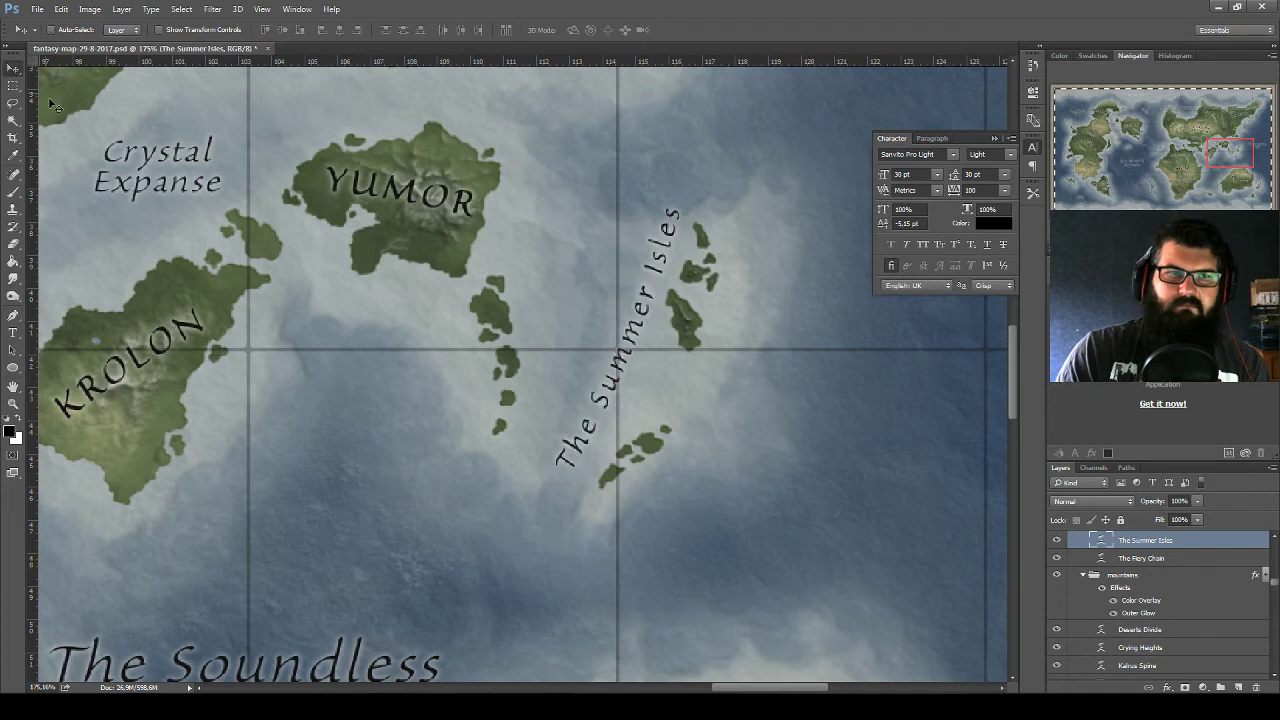
left_click_drag(641, 306, 650, 290)
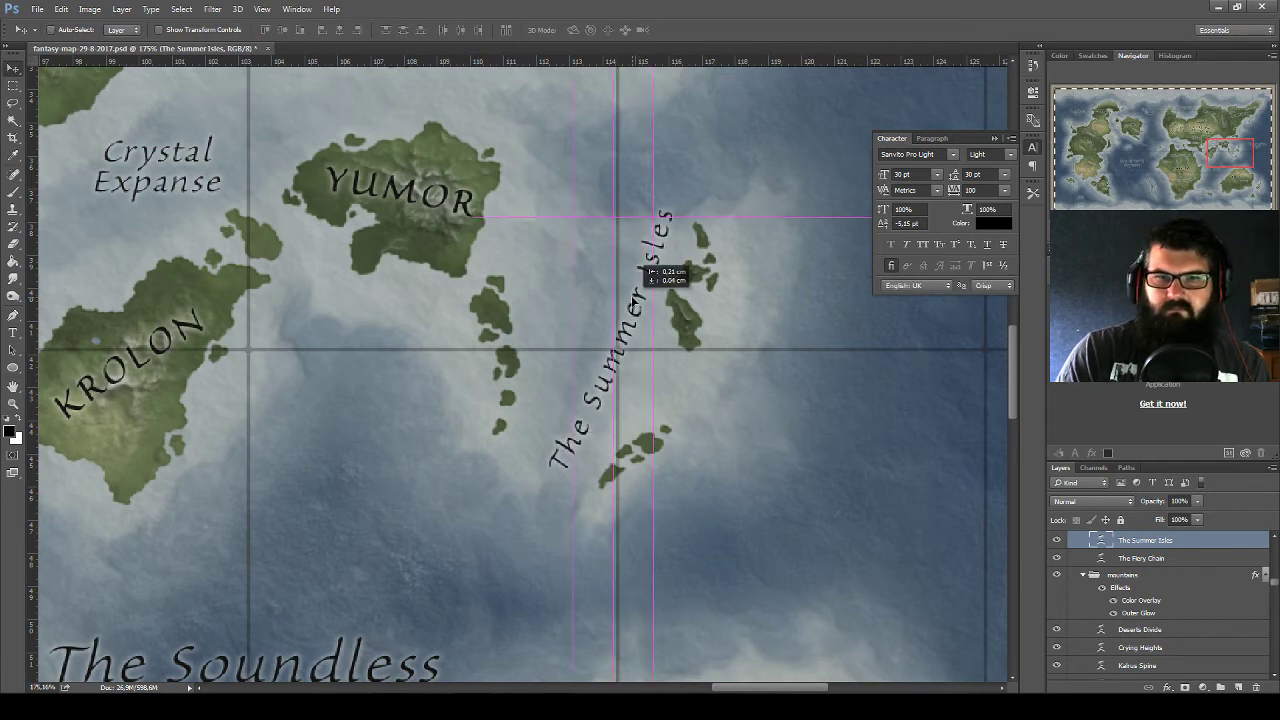
key("ctrl+t")
mouse_move(797, 371)
left_mouse_down()
mouse_move(829, 343)
mouse_move(818, 364)
left_mouse_up()
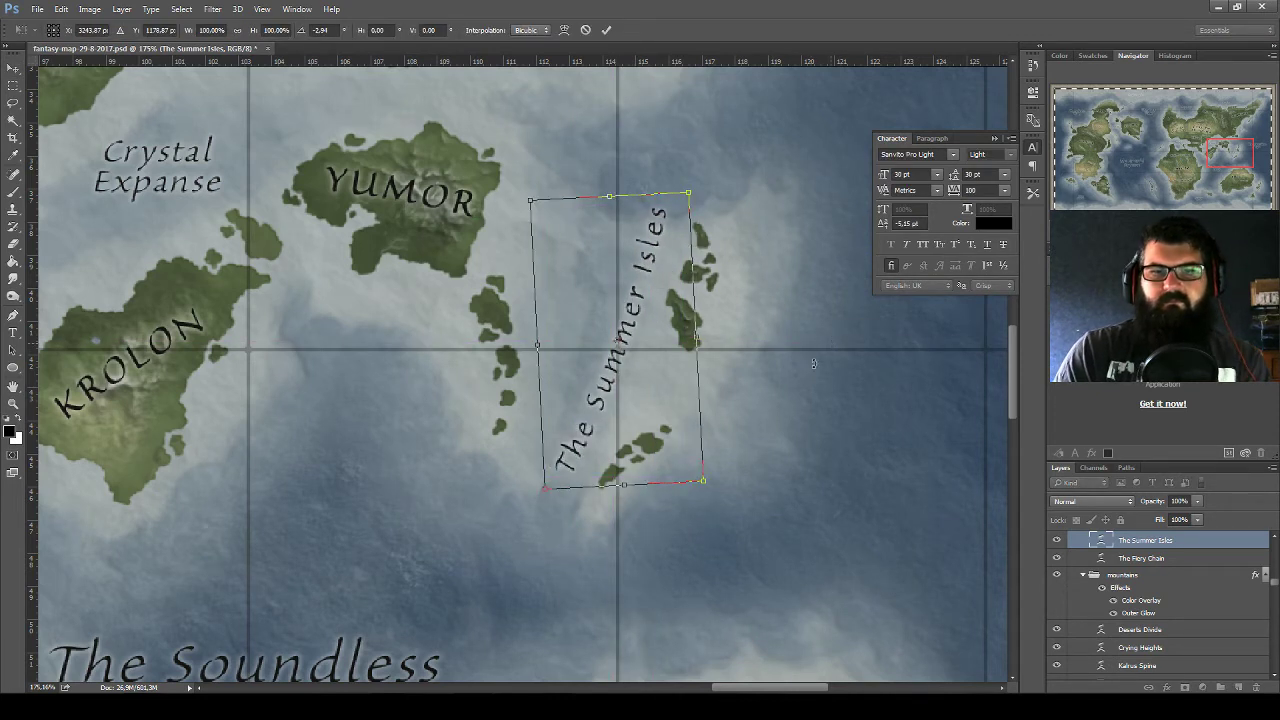
key("Return")
Duplicate The Summer Isles label onto the island chain west of Zikuls Crossing, above Kalith Jagor
scroll(716, 332, "down", 3)
scroll(702, 392, "down", 2)
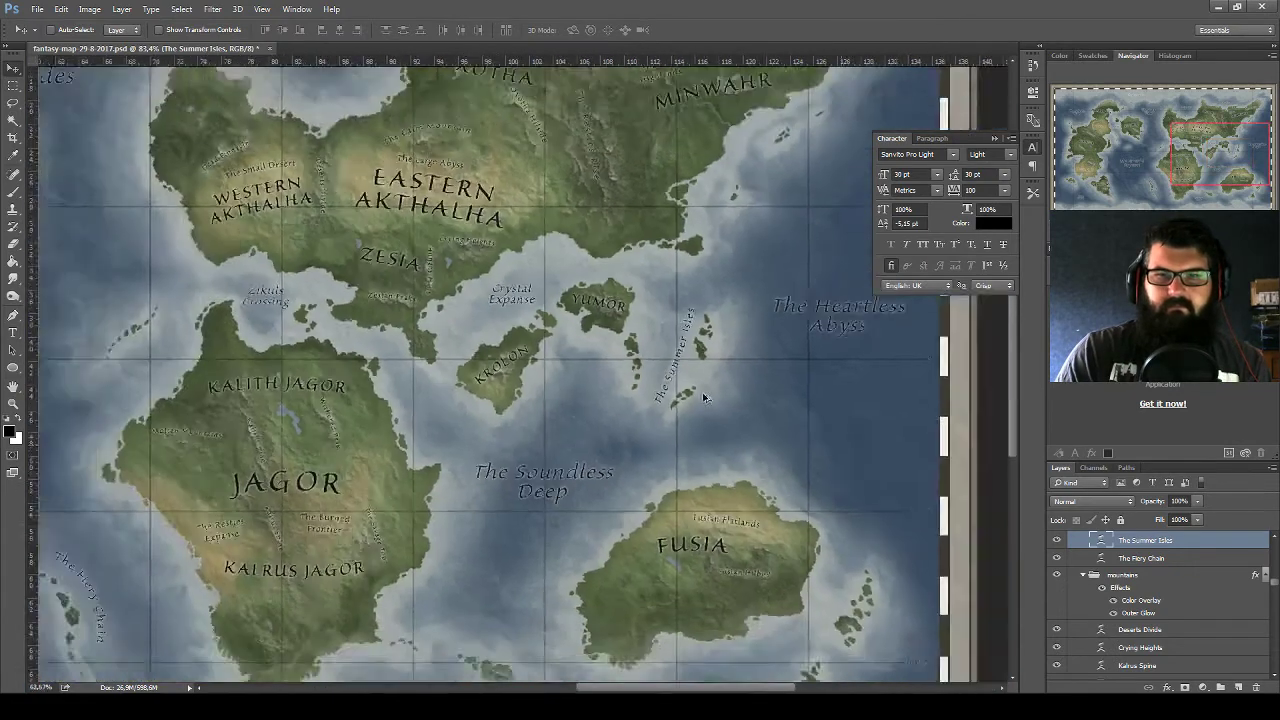
scroll(702, 392, "down", 2)
scroll(700, 388, "down", 1)
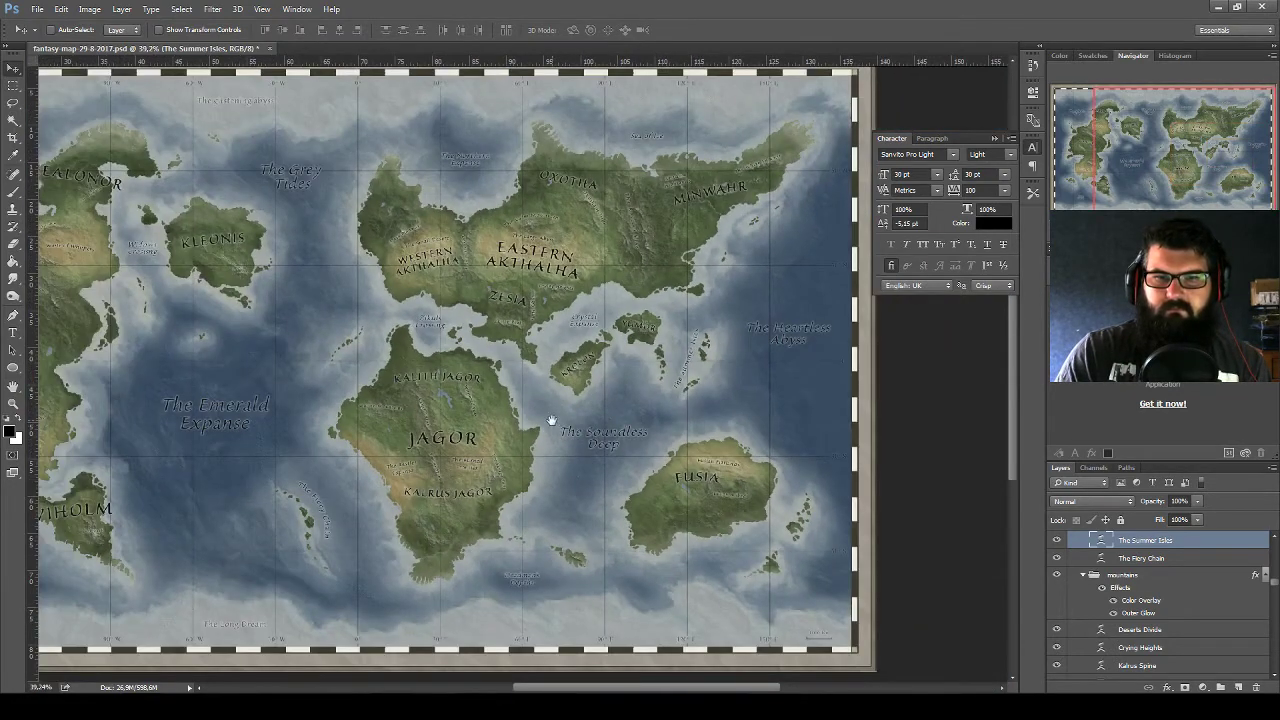
left_click_drag(551, 420, 737, 400)
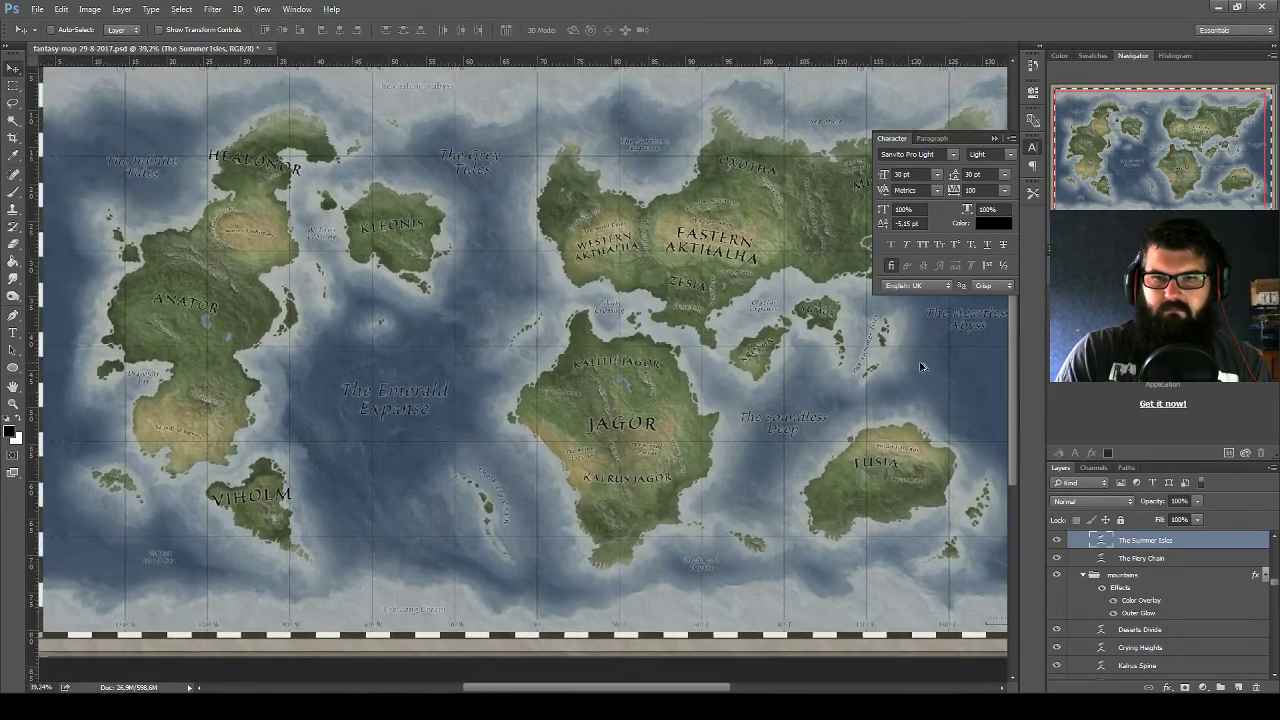
left_click_drag(887, 356, 540, 318, "alt")
scroll(545, 323, "up", 1)
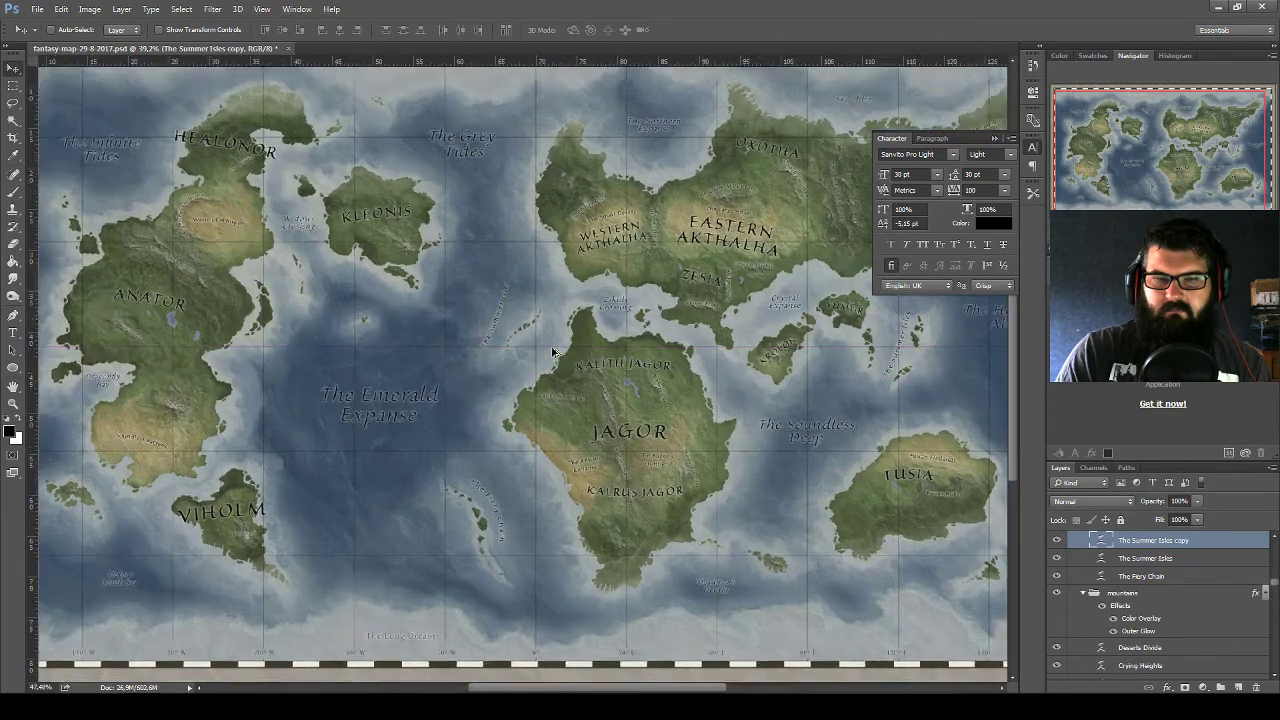
scroll(545, 323, "up", 1)
scroll(561, 320, "up", 1)
scroll(572, 323, "up", 2)
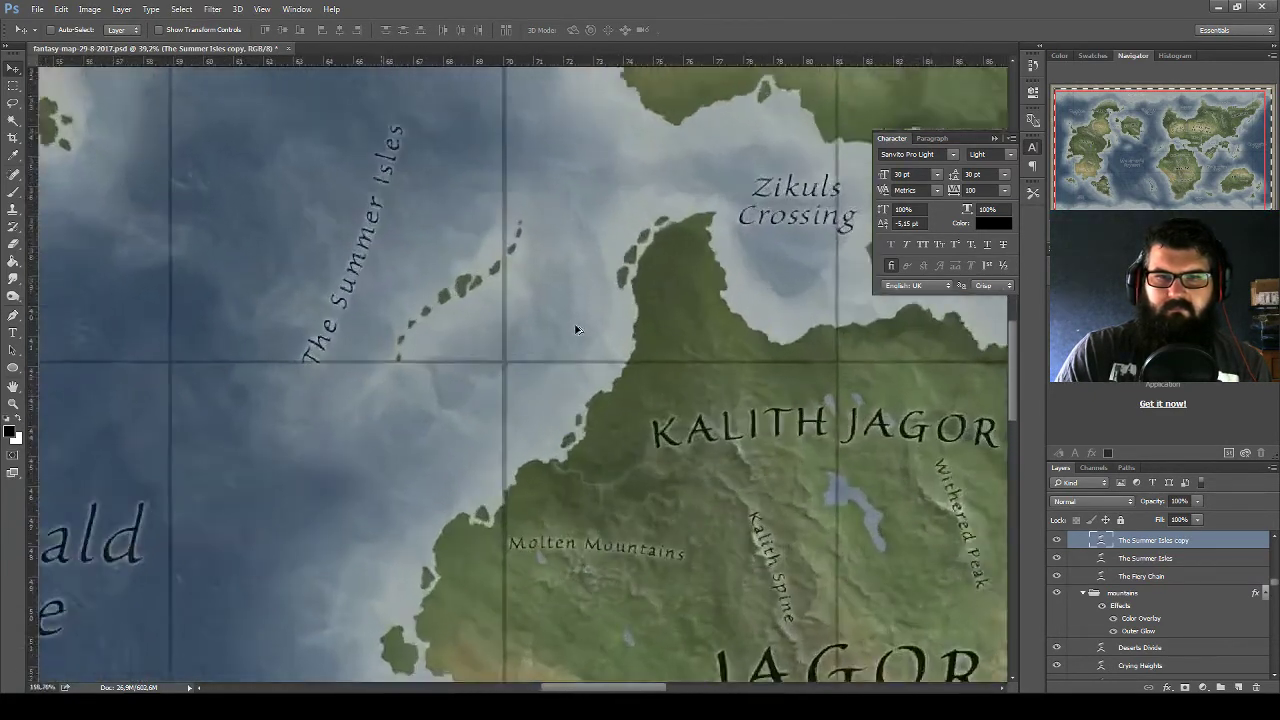
scroll(585, 330, "up", 1)
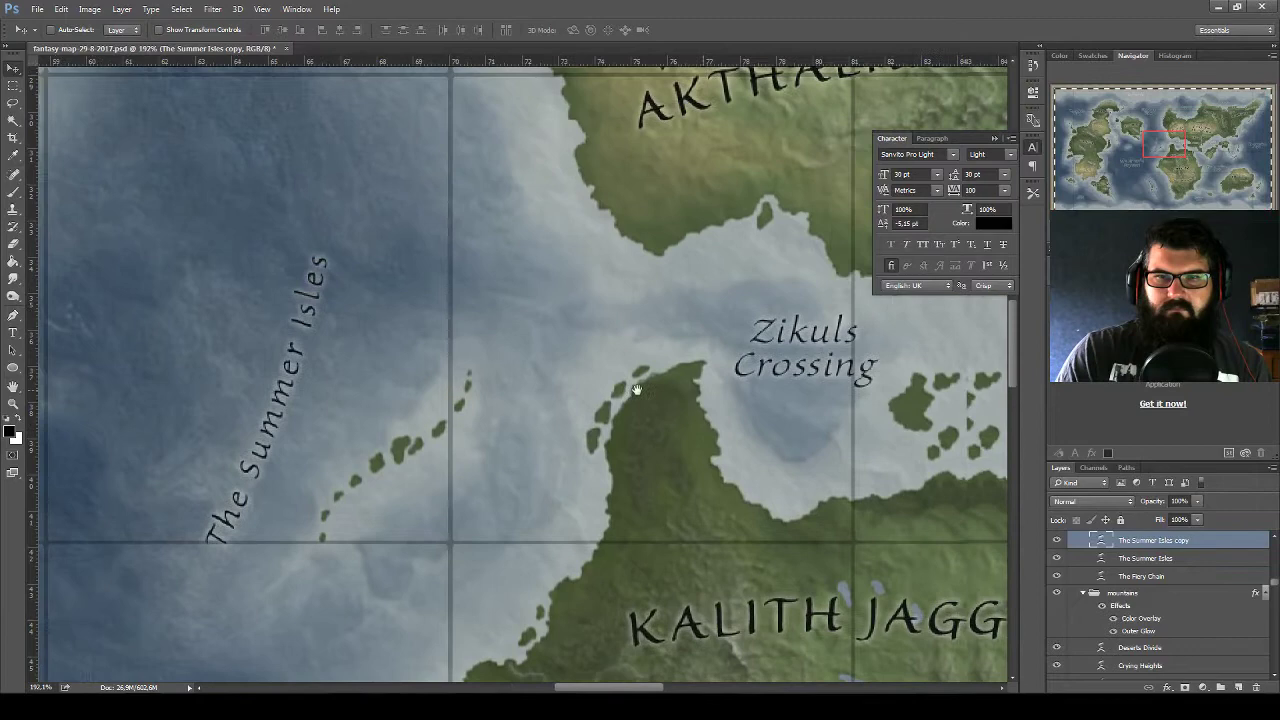
left_click_drag(590, 350, 20, 375)
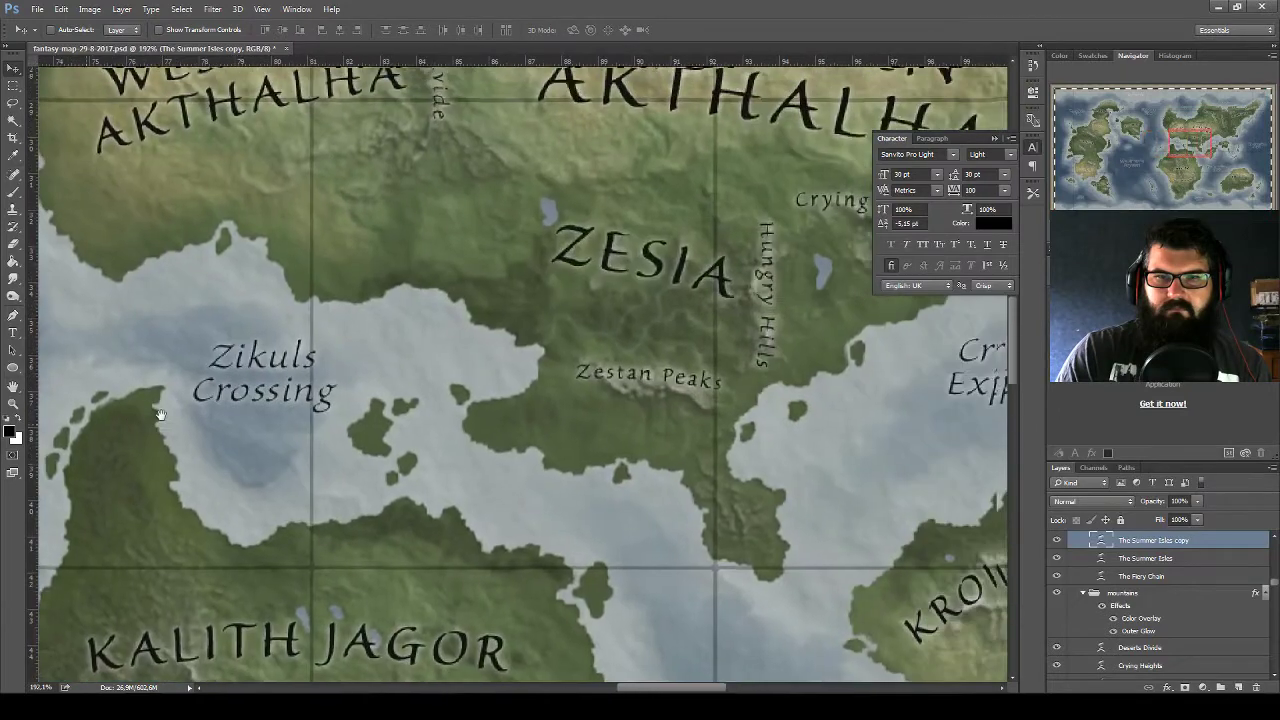
mouse_move(290, 400)
left_mouse_down()
mouse_move(568, 382)
mouse_move(725, 317)
left_mouse_up()
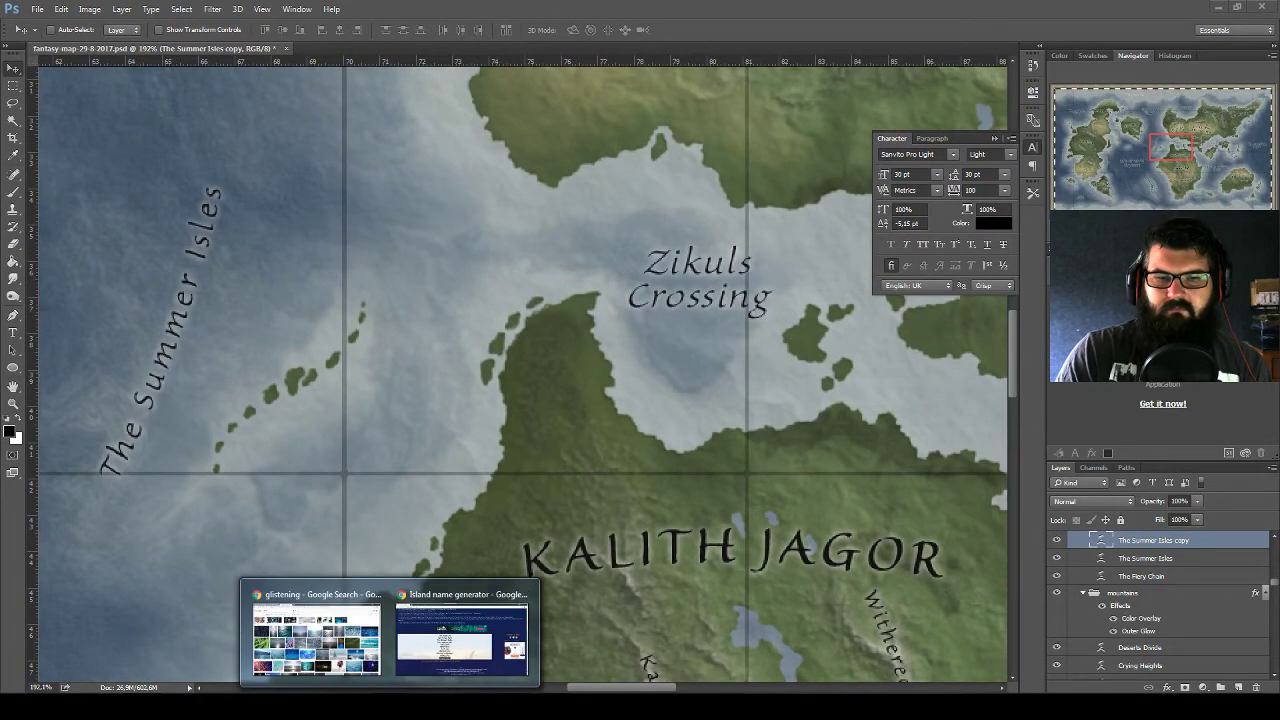
Regenerate the island name list about ten times on the island name generator
left_click(454, 645)
left_click(494, 531)
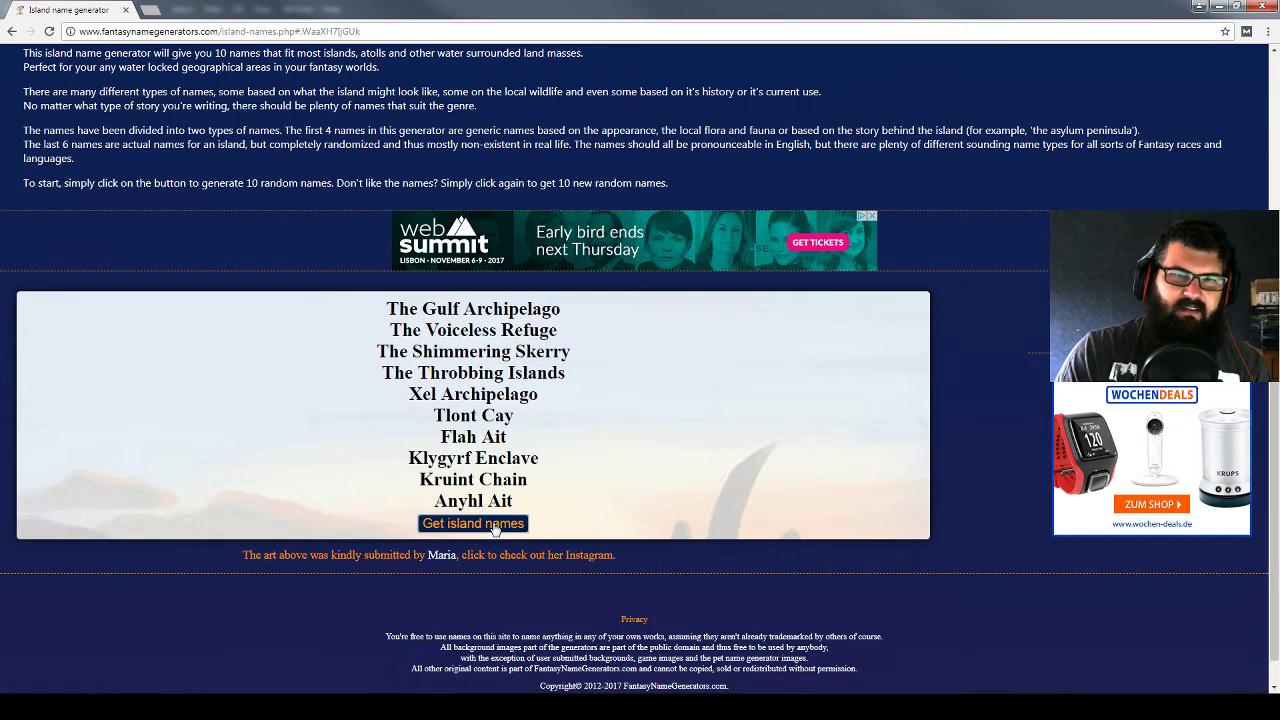
left_click(495, 531)
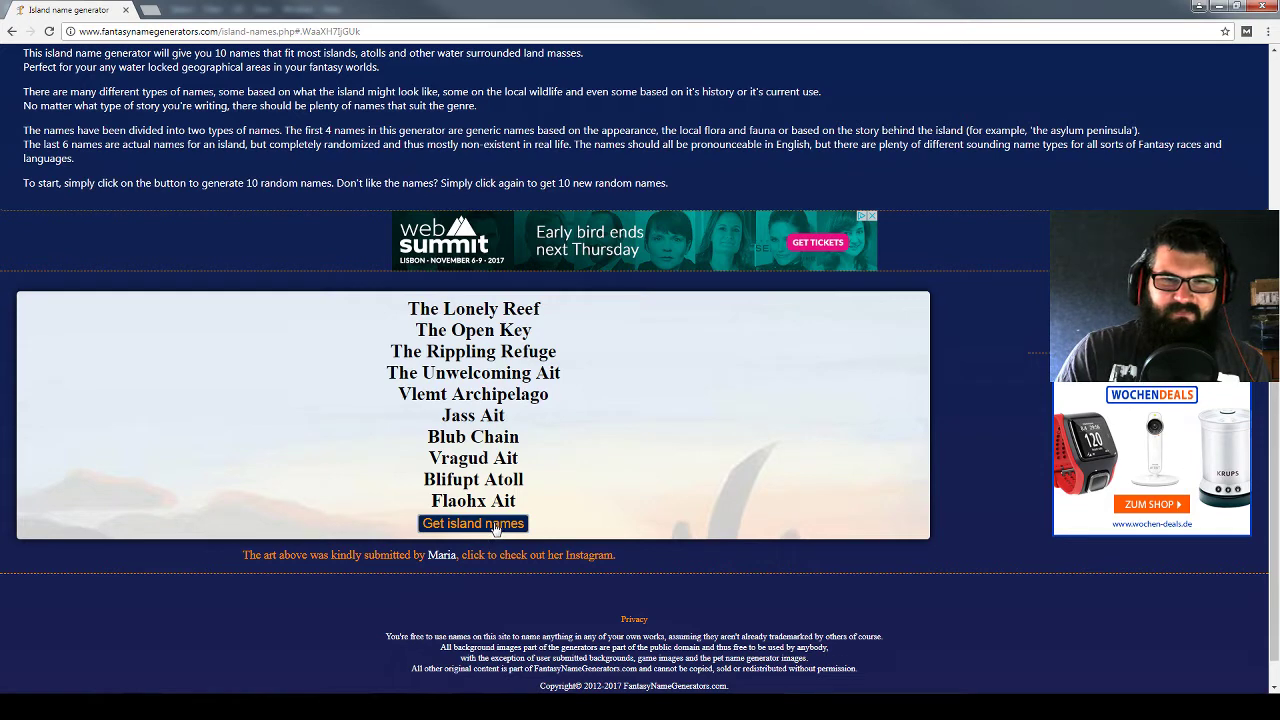
left_click(495, 531)
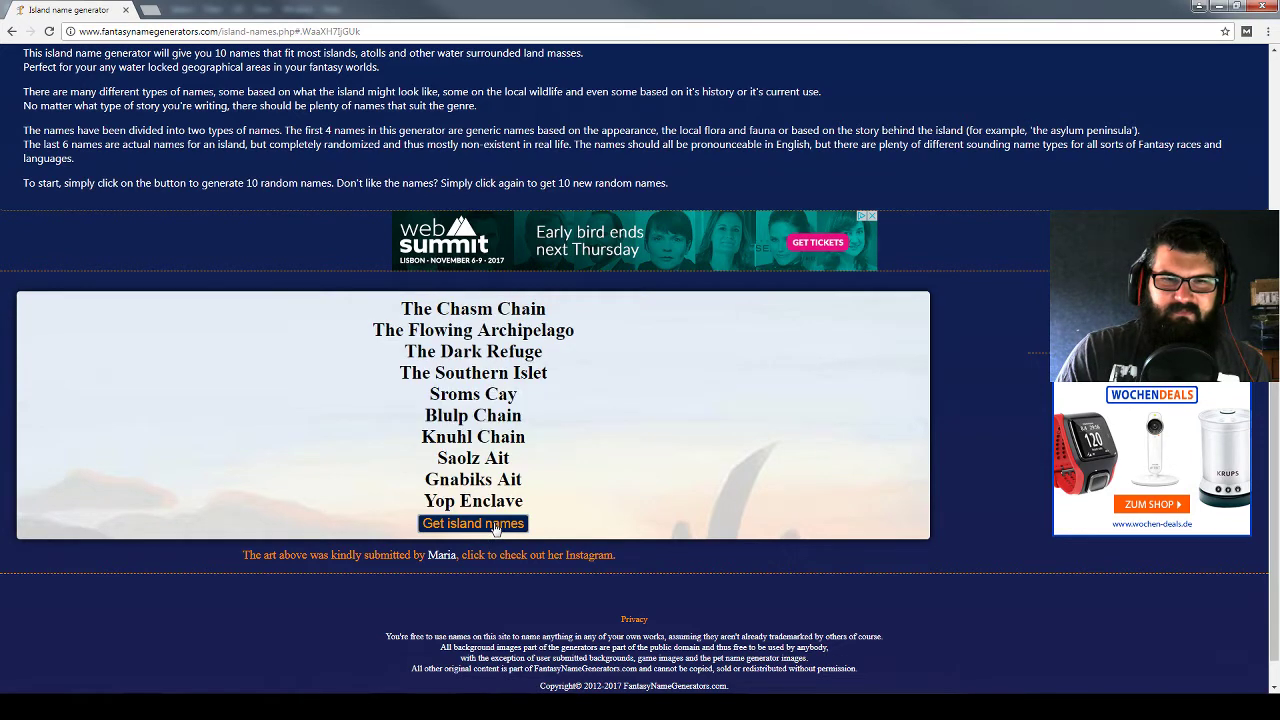
left_click(495, 531)
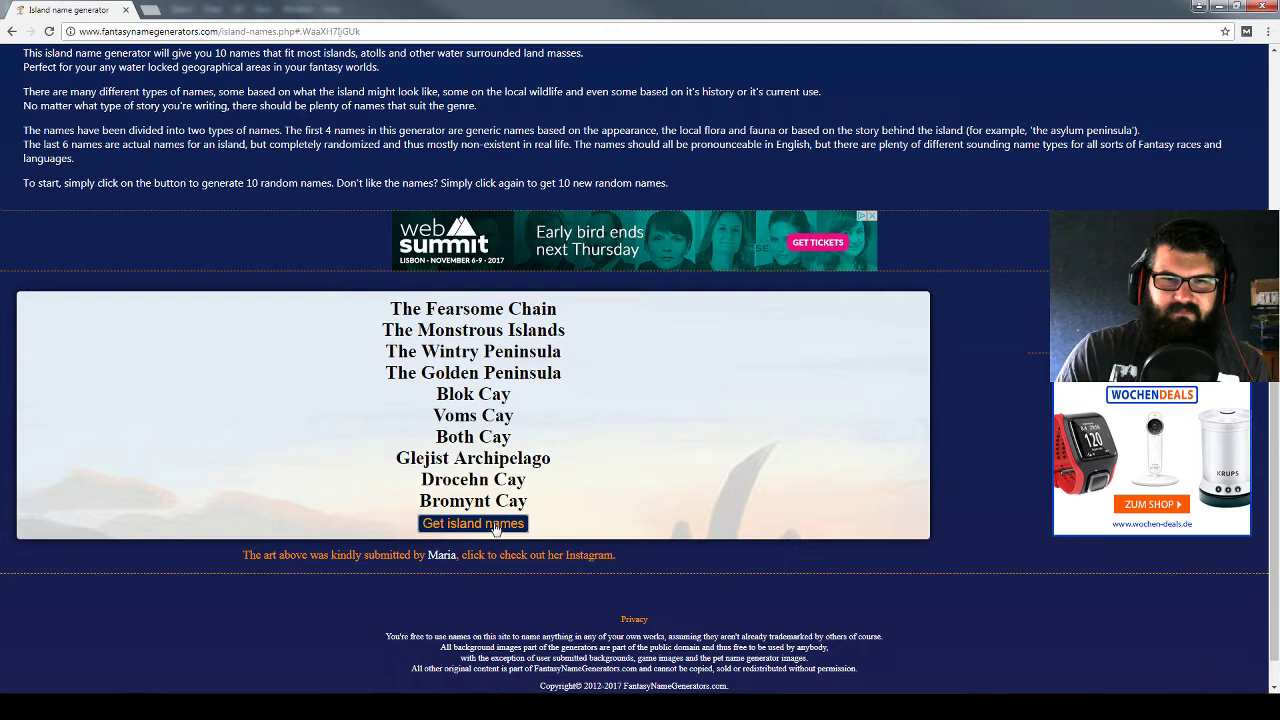
left_click(495, 531)
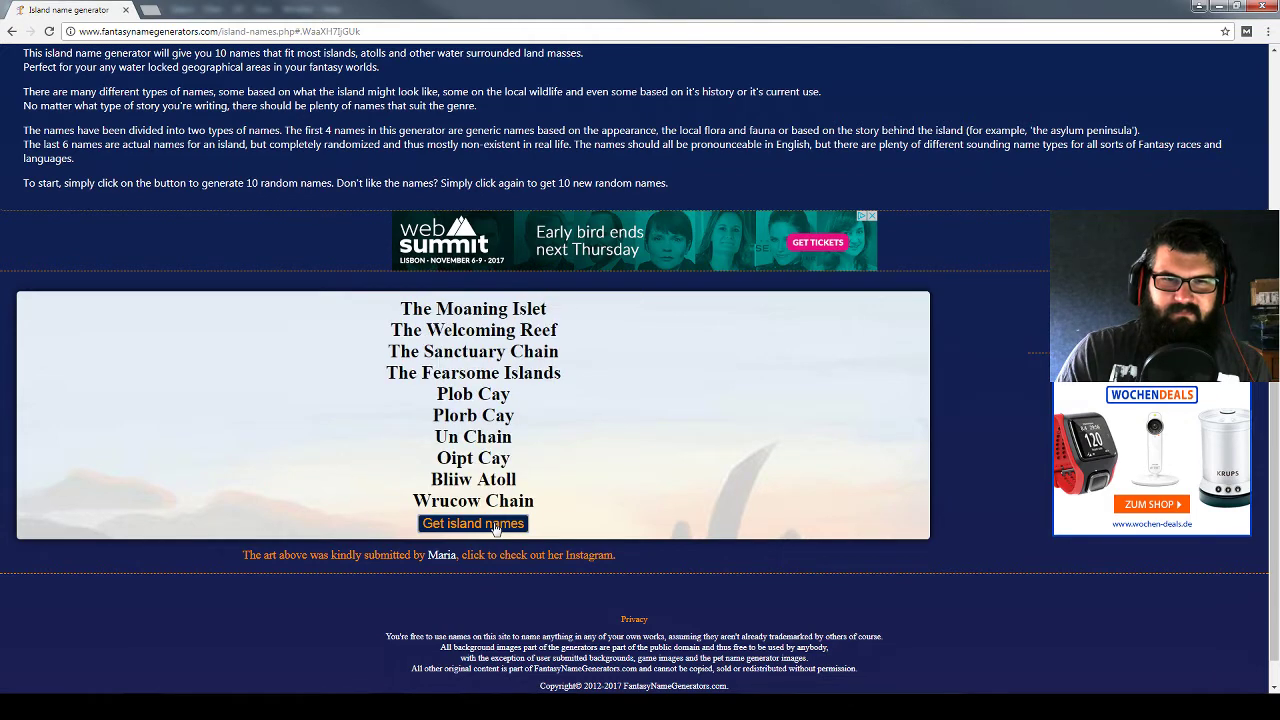
left_click(495, 531)
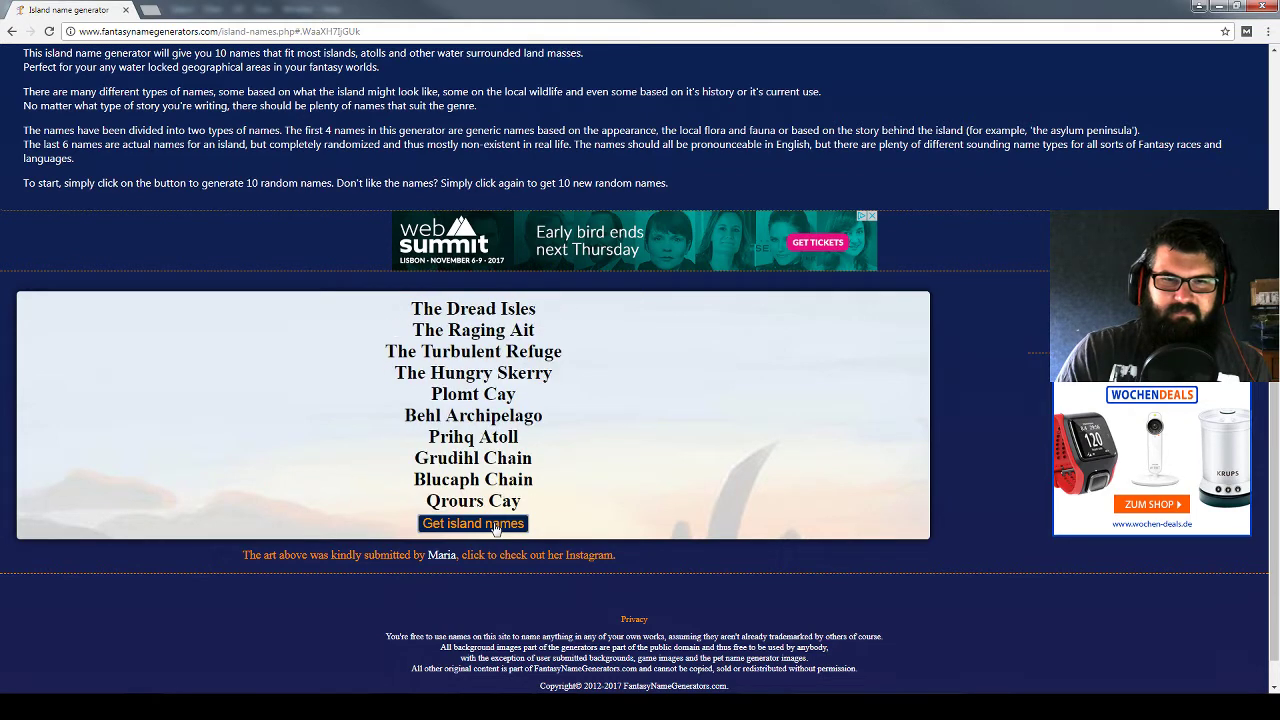
left_click(495, 531)
left_click(495, 531)
left_click(495, 531)
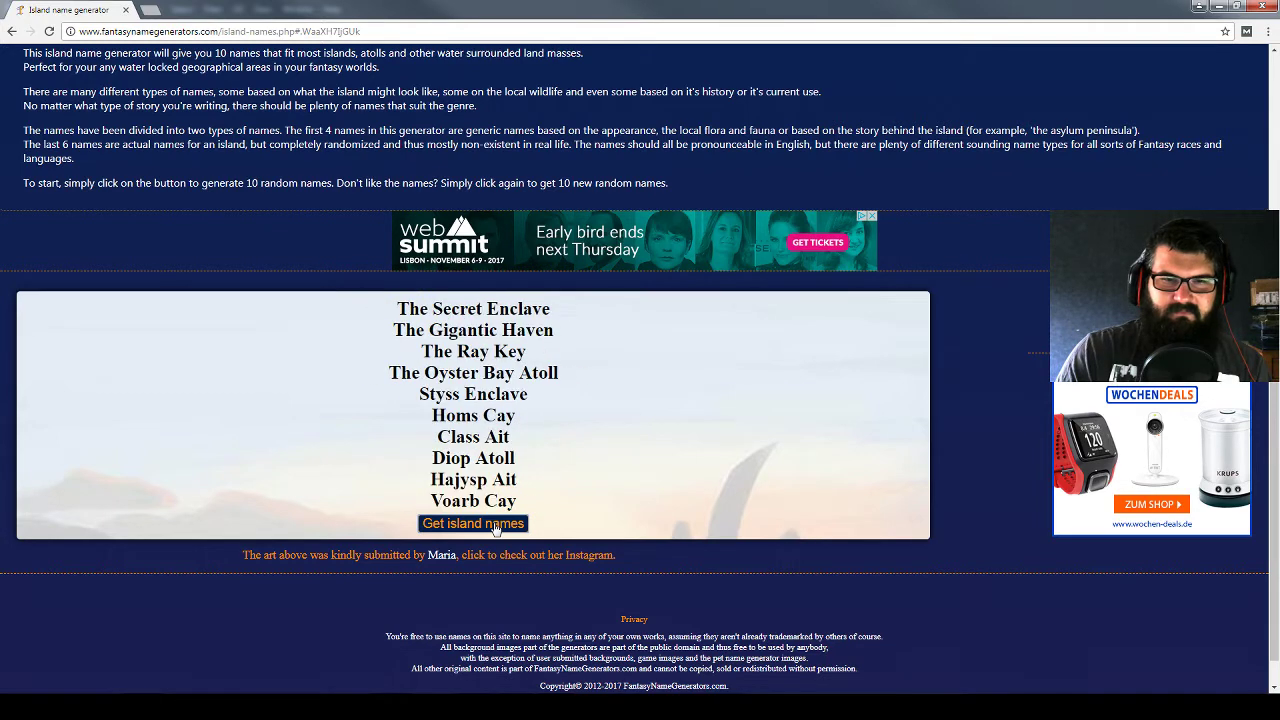
left_click(495, 531)
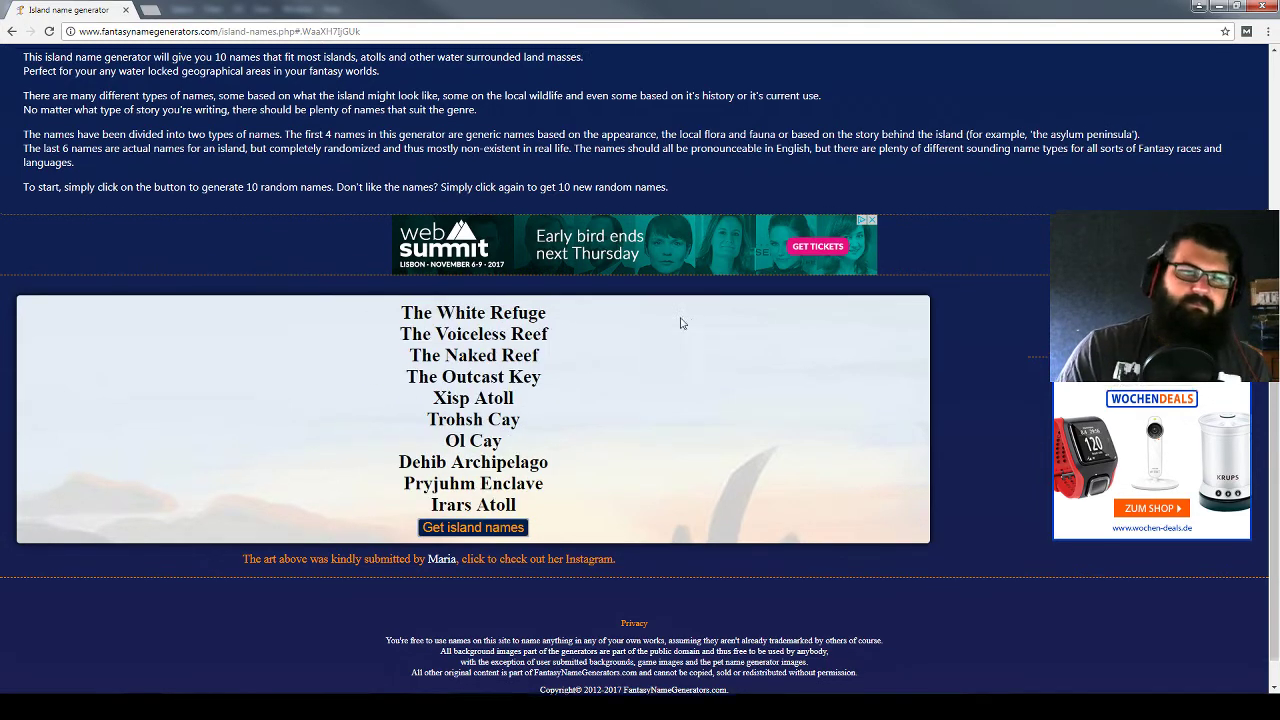
scroll(553, 262, "up", 5)
mouse_move(444, 258)
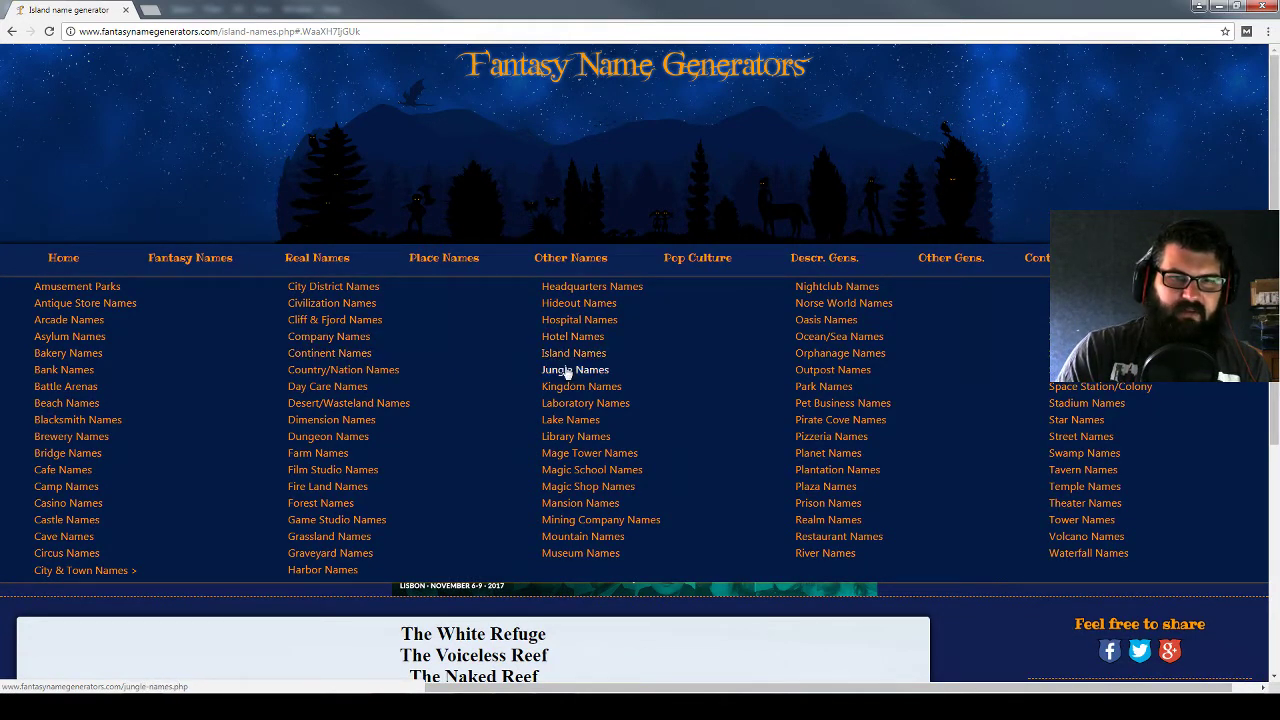
Switch to the Jungle Names generator and generate three new batches of jungle names
left_click(566, 372)
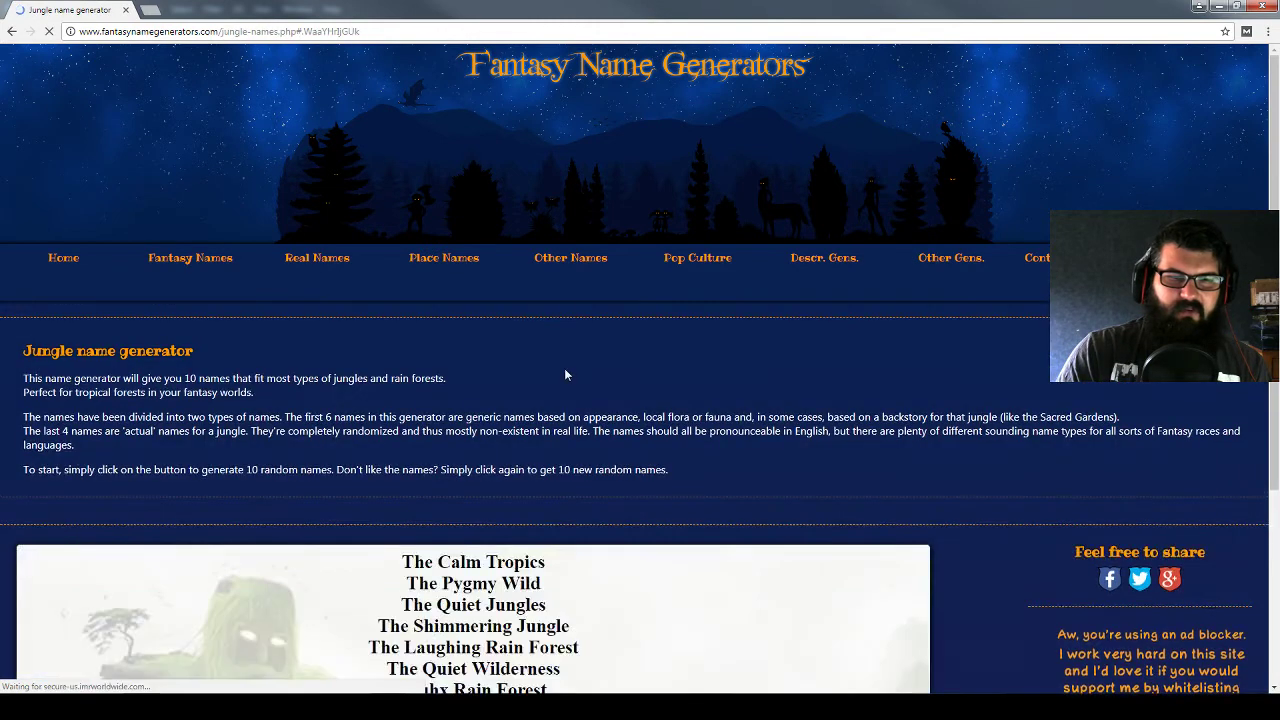
scroll(550, 385, "down", 2)
scroll(517, 545, "down", 1)
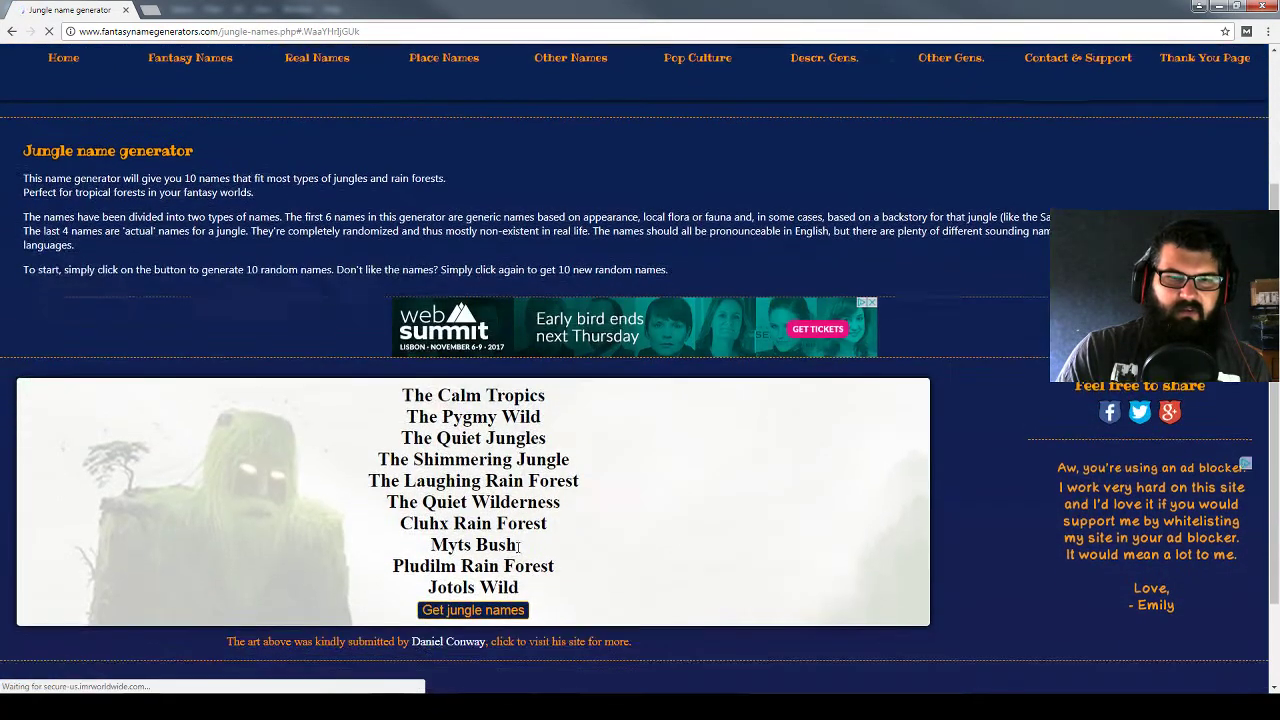
left_click(490, 615)
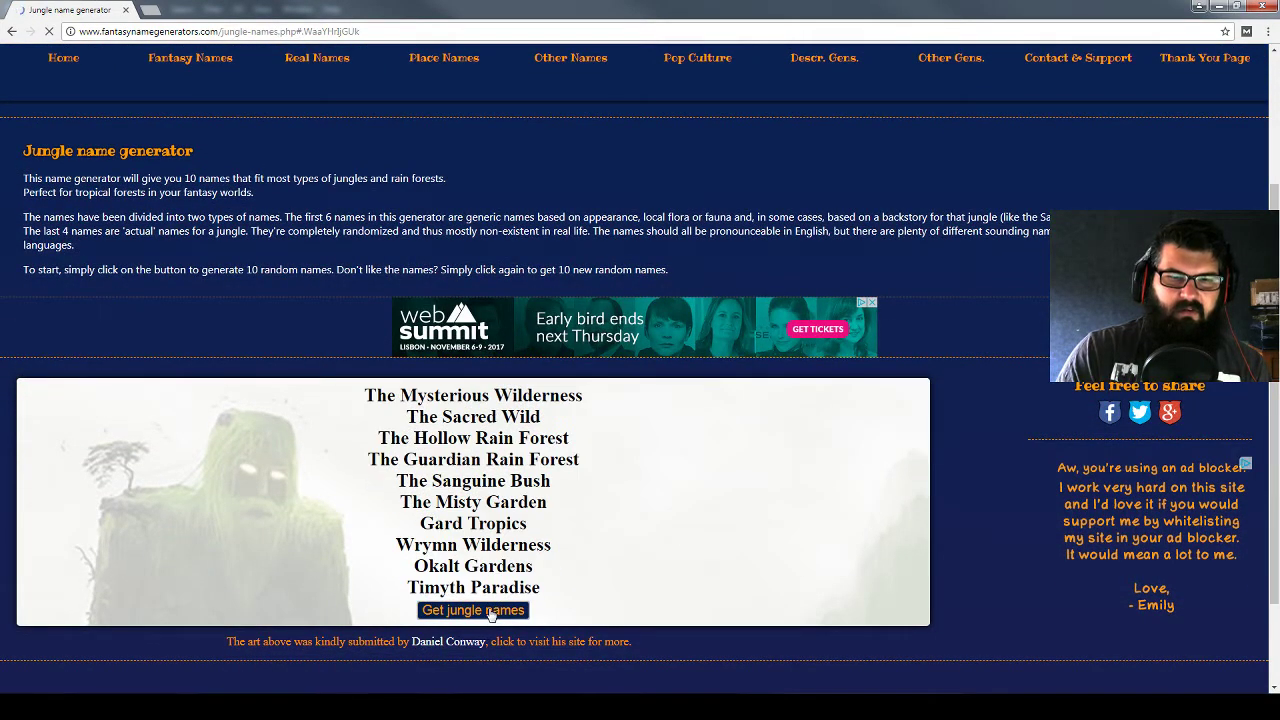
left_click(491, 613)
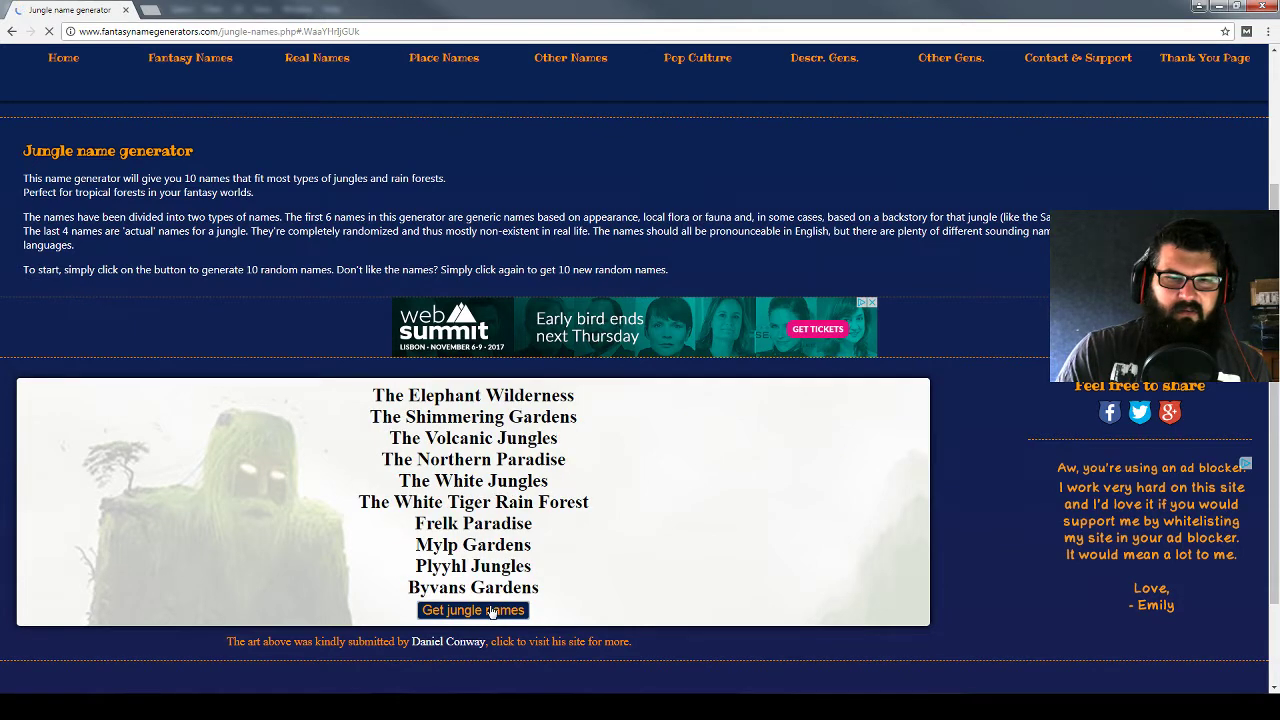
left_click(491, 613)
scroll(480, 286, "up", 3)
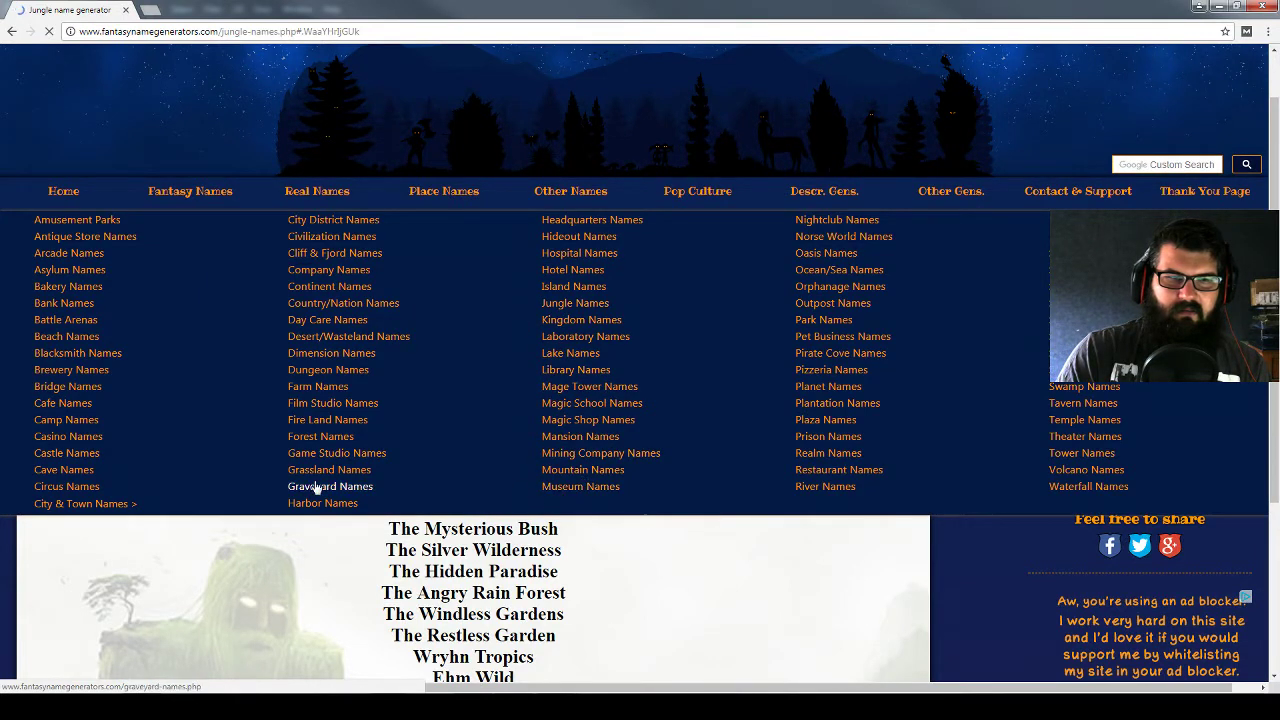
Switch to the Castle Names generator and produce four fresh lists of castle names
left_click(85, 454)
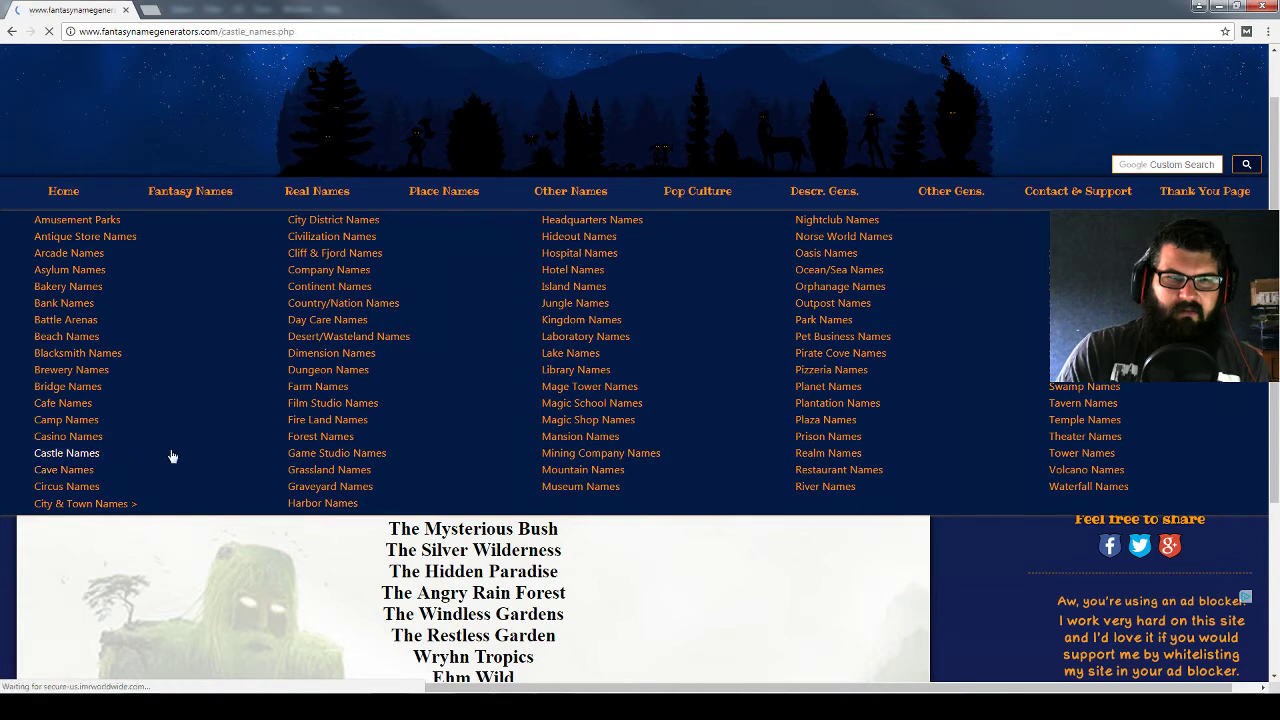
scroll(590, 462, "down", 3)
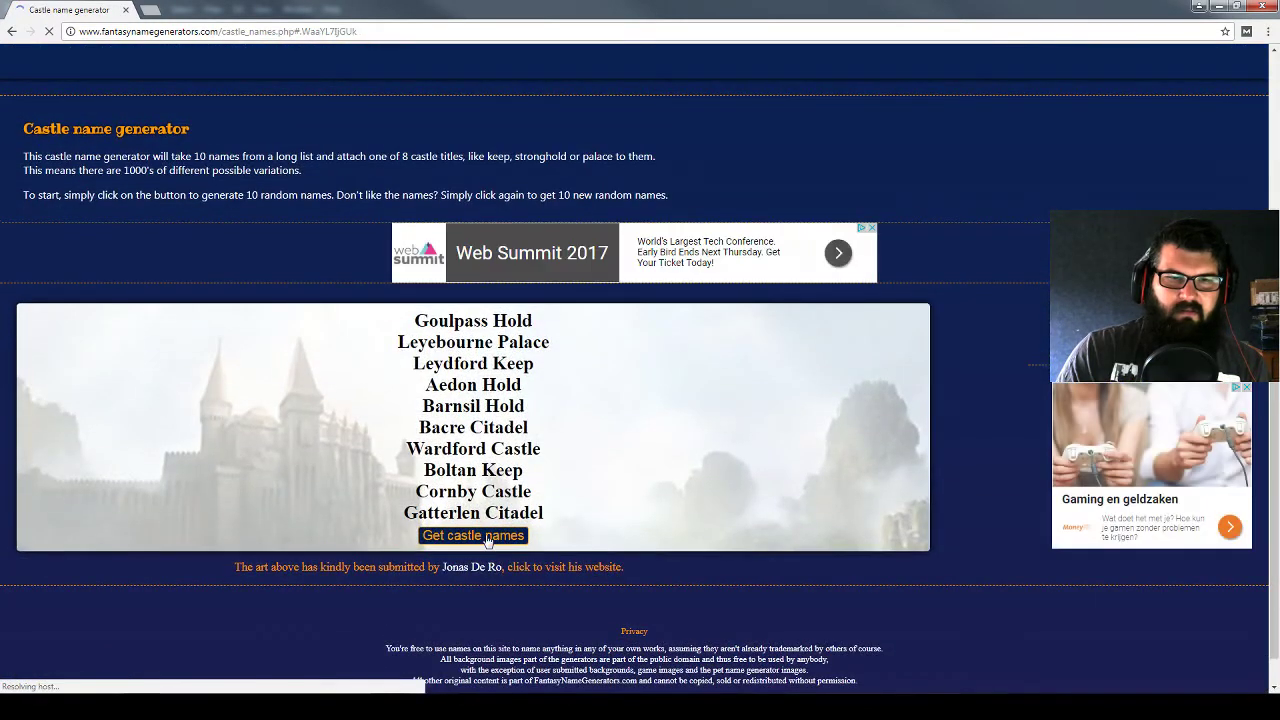
left_click(487, 538)
left_click(489, 540)
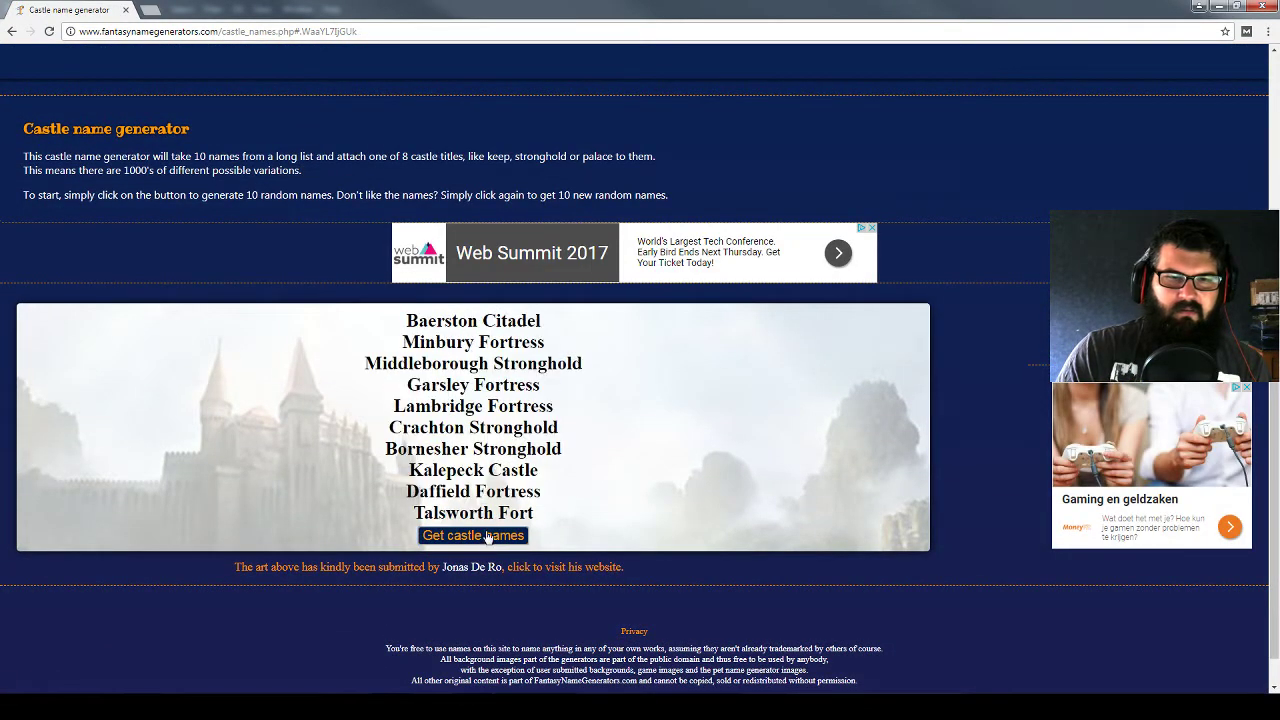
left_click(490, 532)
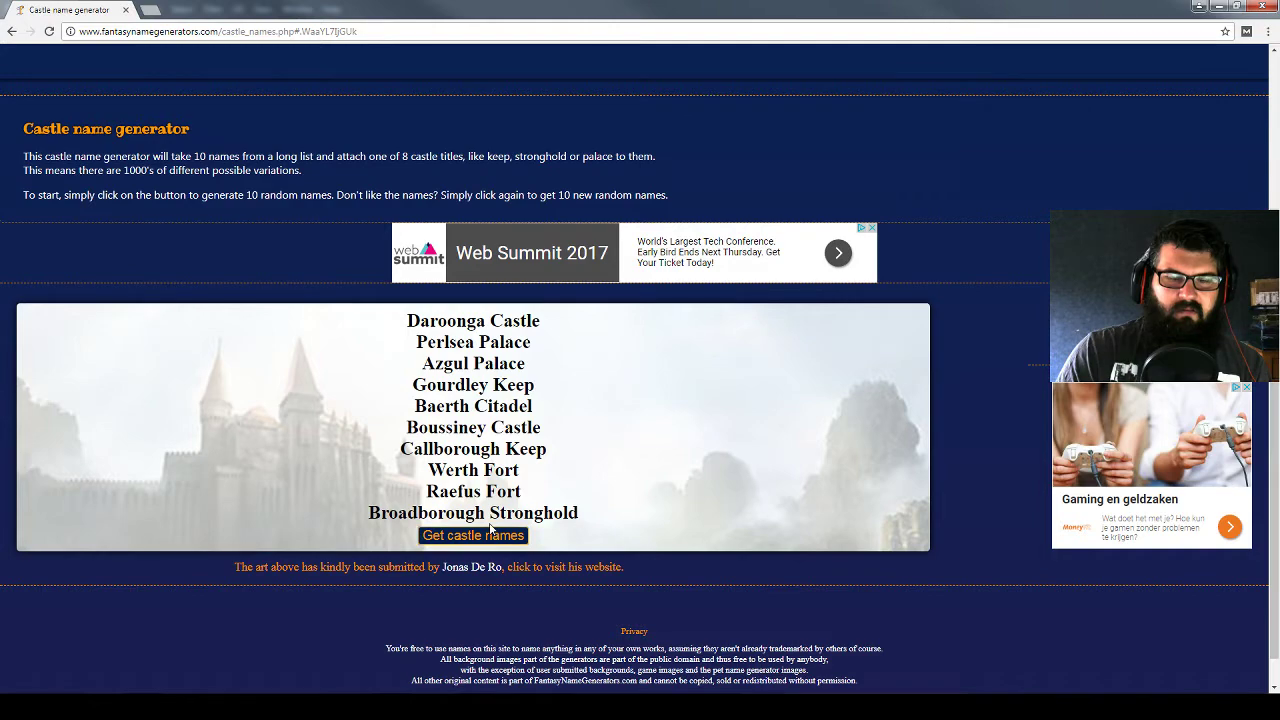
left_click(493, 535)
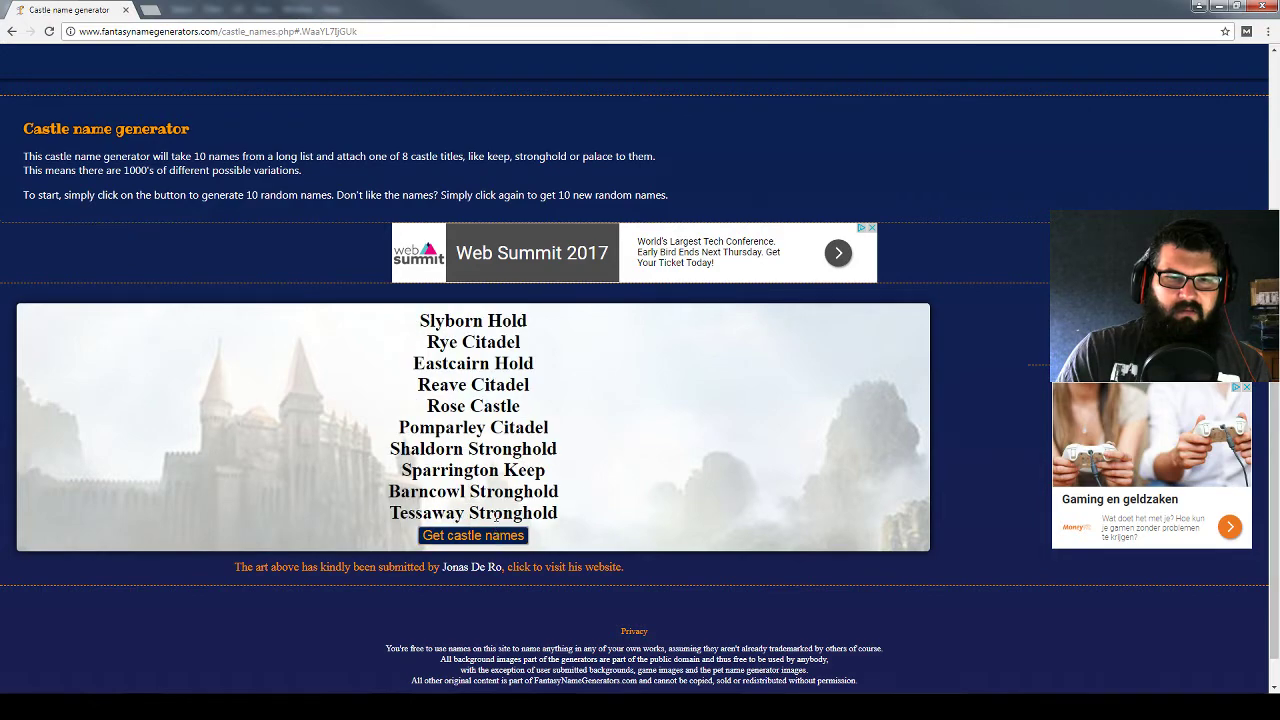
scroll(495, 516, "up", 3)
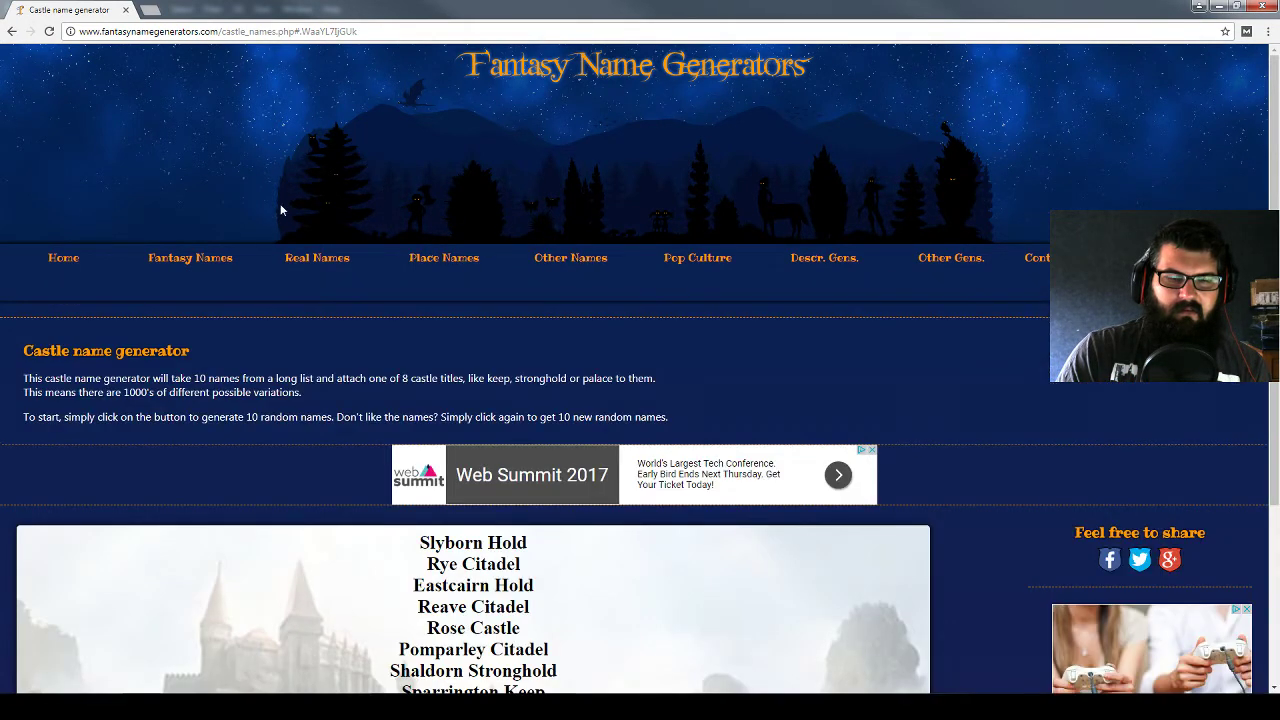
Return to Photoshop and zoom out over the fantasy map
key("alt+Tab")
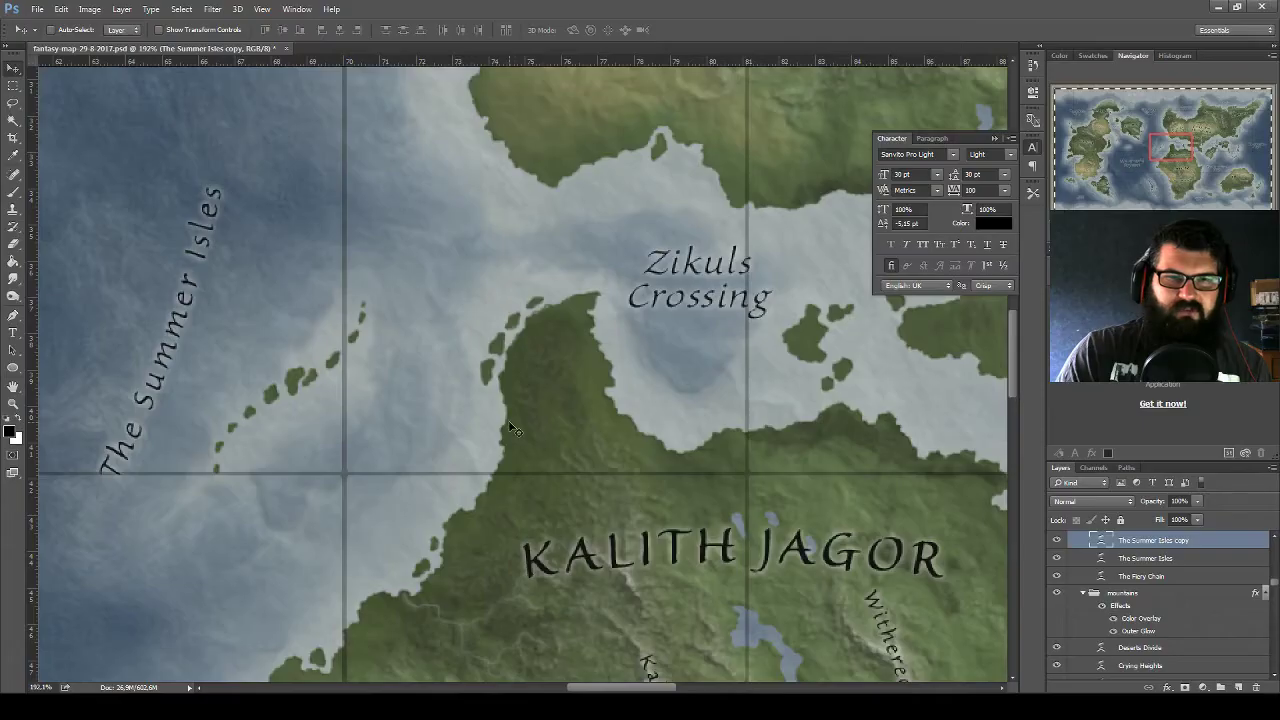
scroll(517, 427, "down", 4)
scroll(520, 440, "down", 1)
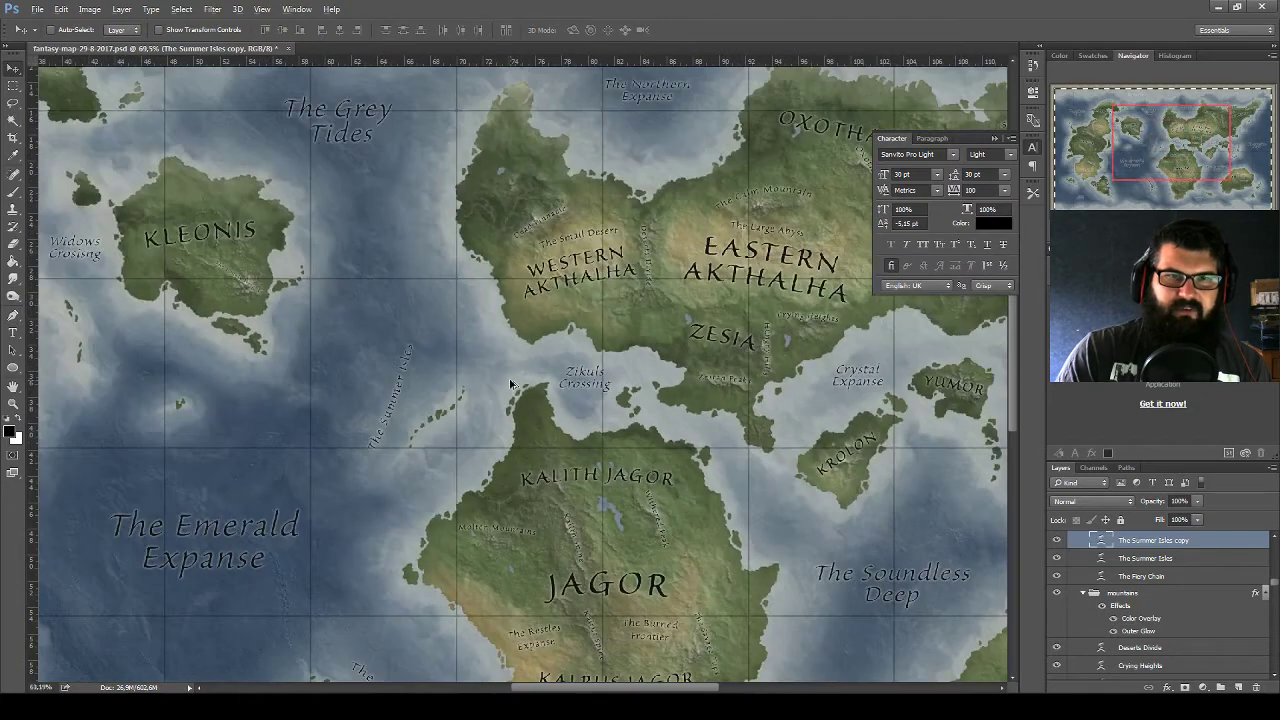
scroll(510, 383, "down", 1)
scroll(517, 401, "down", 1)
scroll(510, 403, "up", 1)
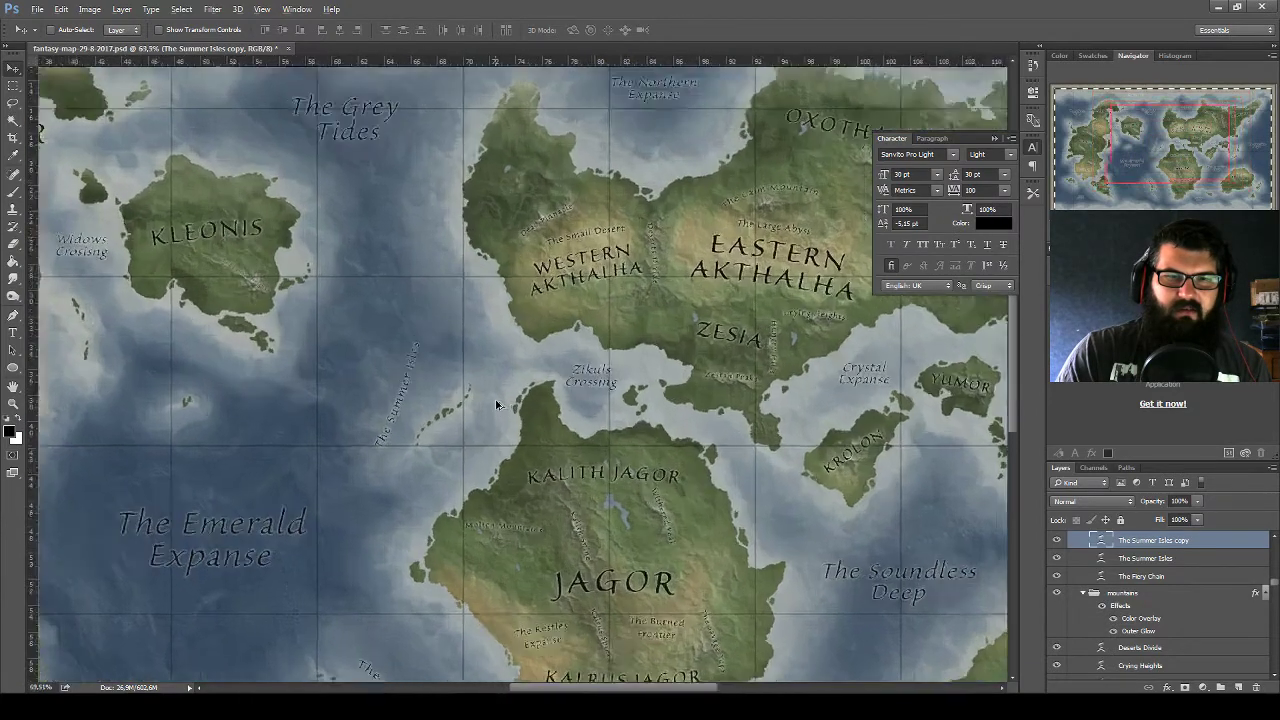
scroll(502, 404, "up", 1)
Pan past Kleonis, Akthalha and the Heartless Abyss to Minwahr's island chain and zoom in
mouse_move(450, 379)
left_mouse_down()
mouse_move(529, 514)
mouse_move(663, 486)
mouse_move(723, 523)
mouse_move(713, 553)
mouse_move(720, 343)
mouse_move(370, 398)
mouse_move(614, 323)
mouse_move(543, 403)
mouse_move(574, 290)
mouse_move(594, 363)
mouse_move(489, 337)
mouse_move(404, 346)
mouse_move(346, 417)
left_mouse_up()
mouse_move(529, 323)
left_mouse_down()
mouse_move(560, 528)
mouse_move(590, 538)
mouse_move(635, 499)
mouse_move(805, 511)
left_mouse_up()
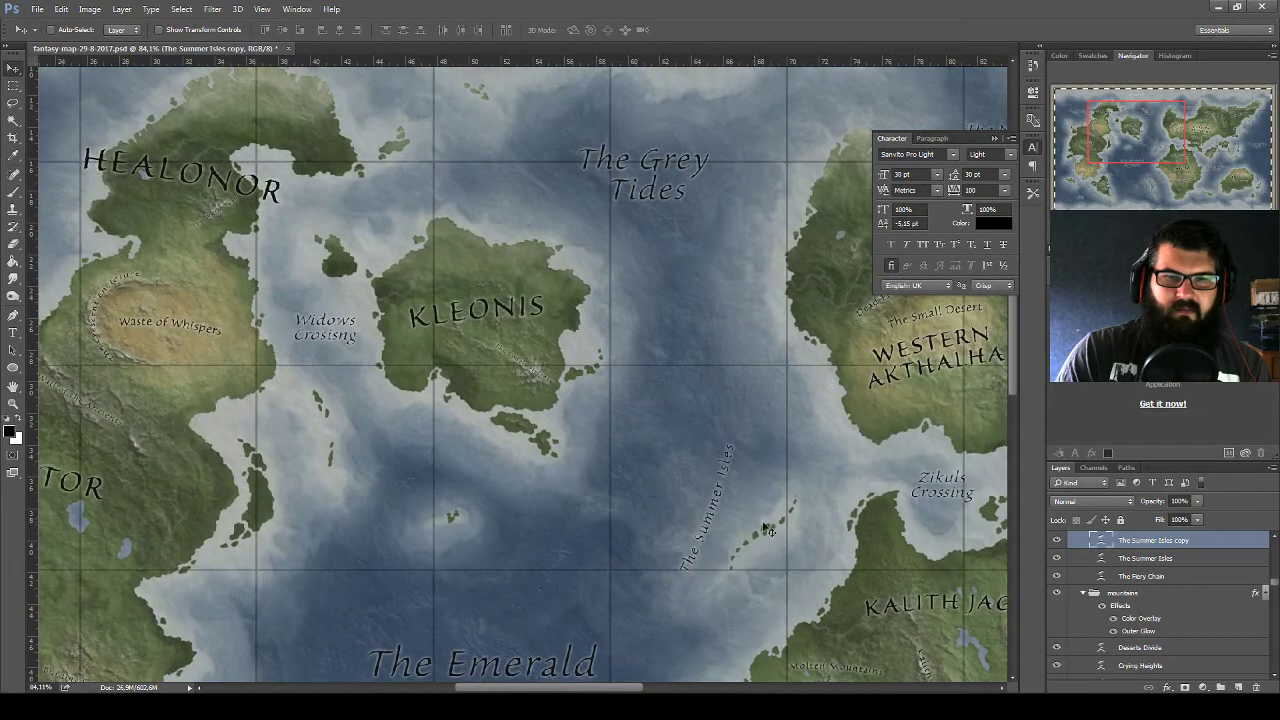
mouse_move(795, 454)
left_mouse_down()
mouse_move(689, 431)
mouse_move(400, 470)
left_mouse_up()
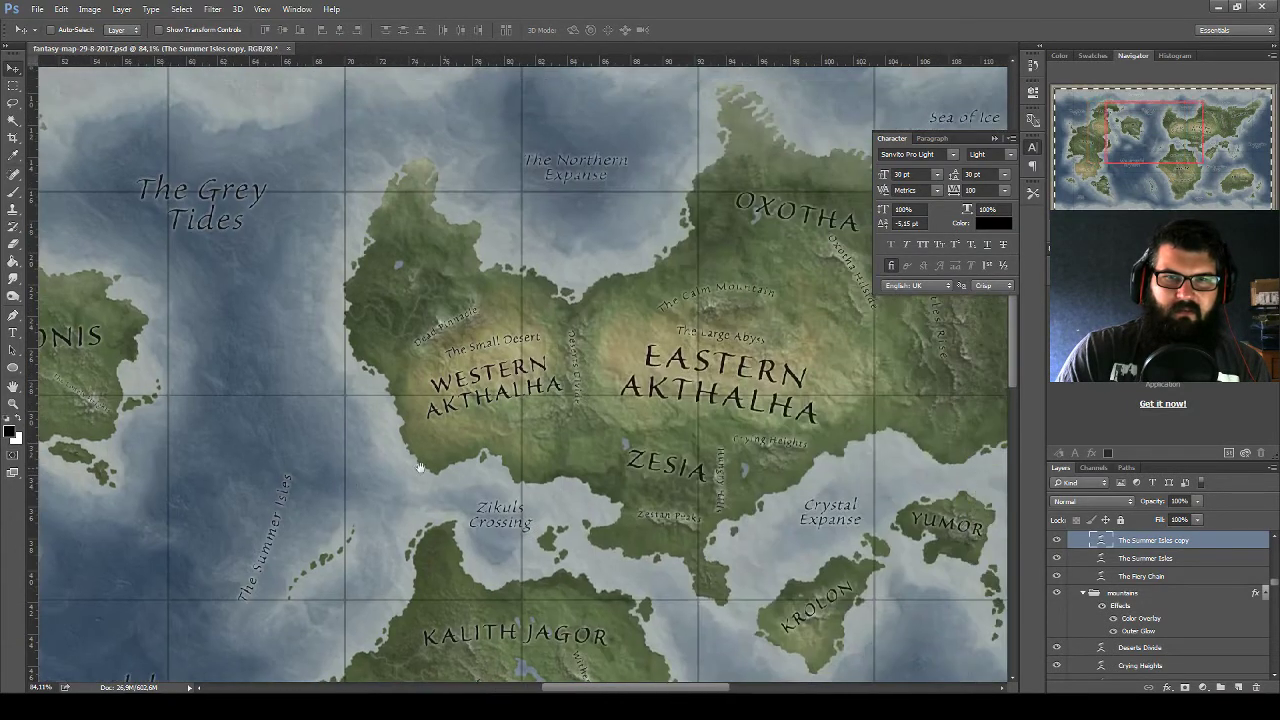
left_click_drag(640, 460, 314, 449)
mouse_move(546, 508)
left_mouse_down()
mouse_move(458, 441)
mouse_move(426, 437)
mouse_move(729, 418)
left_mouse_up()
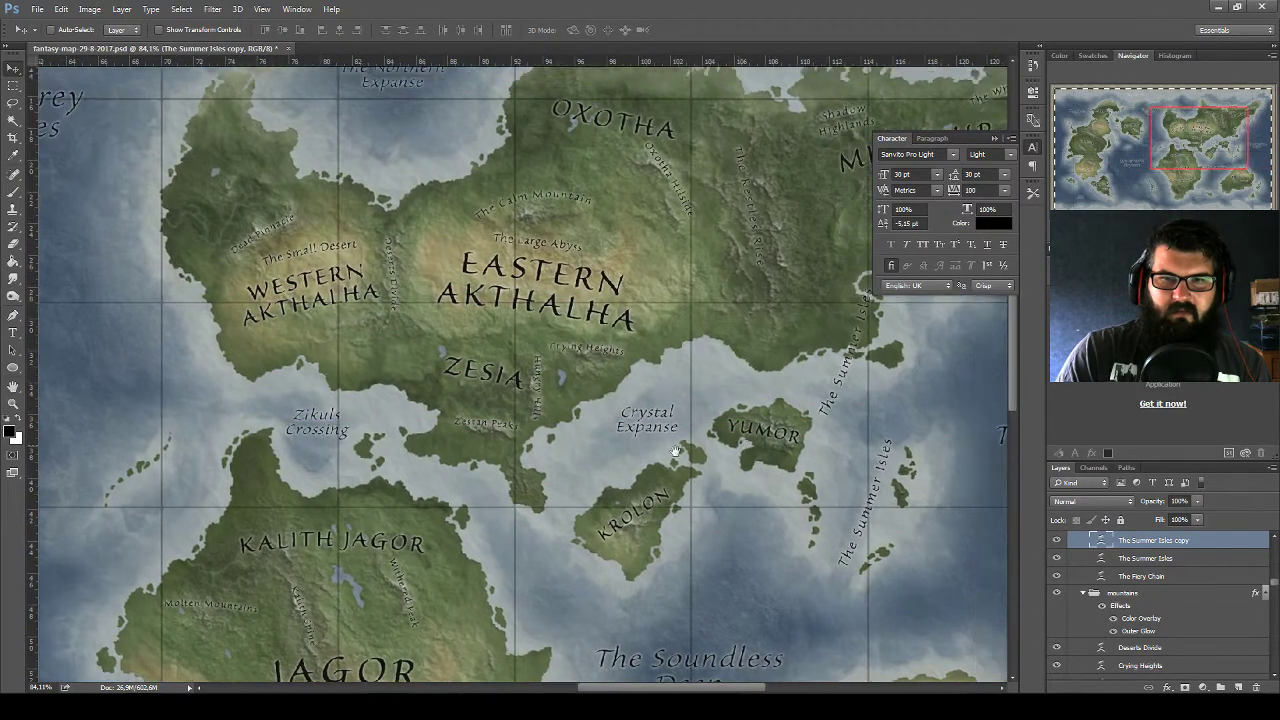
left_click_drag(914, 349, 532, 399)
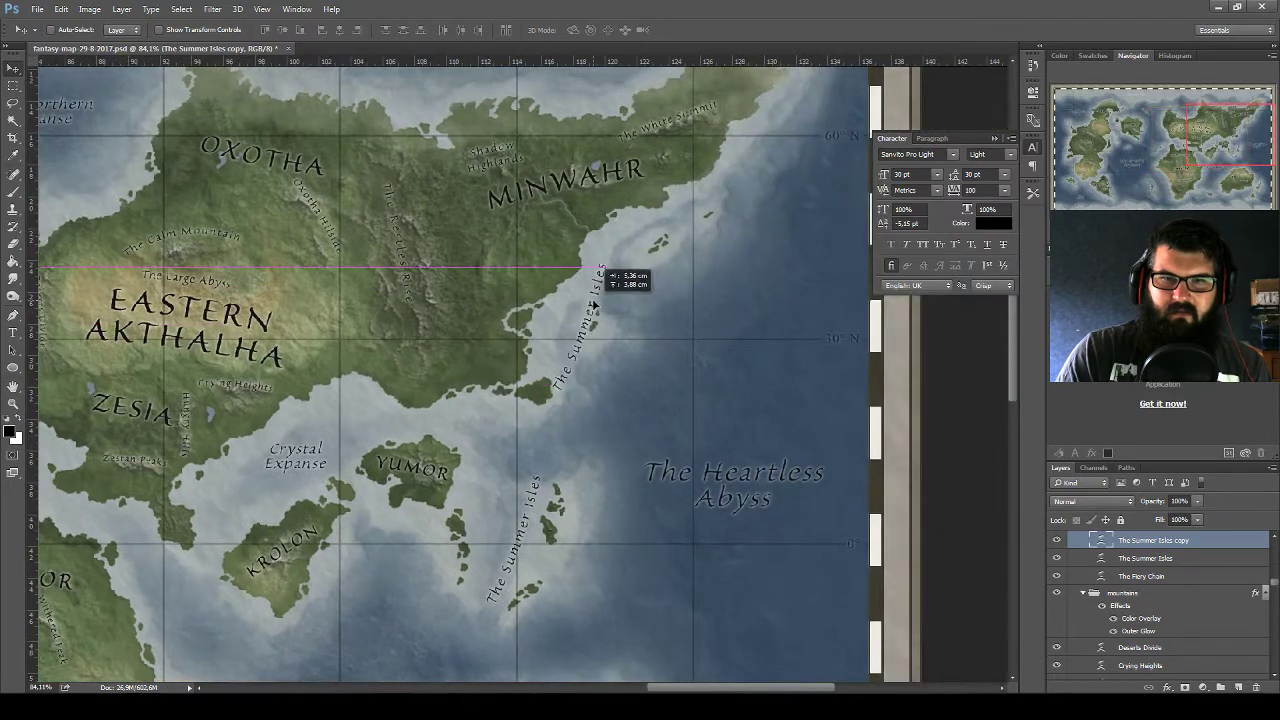
scroll(590, 285, "up", 3)
scroll(610, 305, "up", 3)
scroll(622, 330, "up", 2)
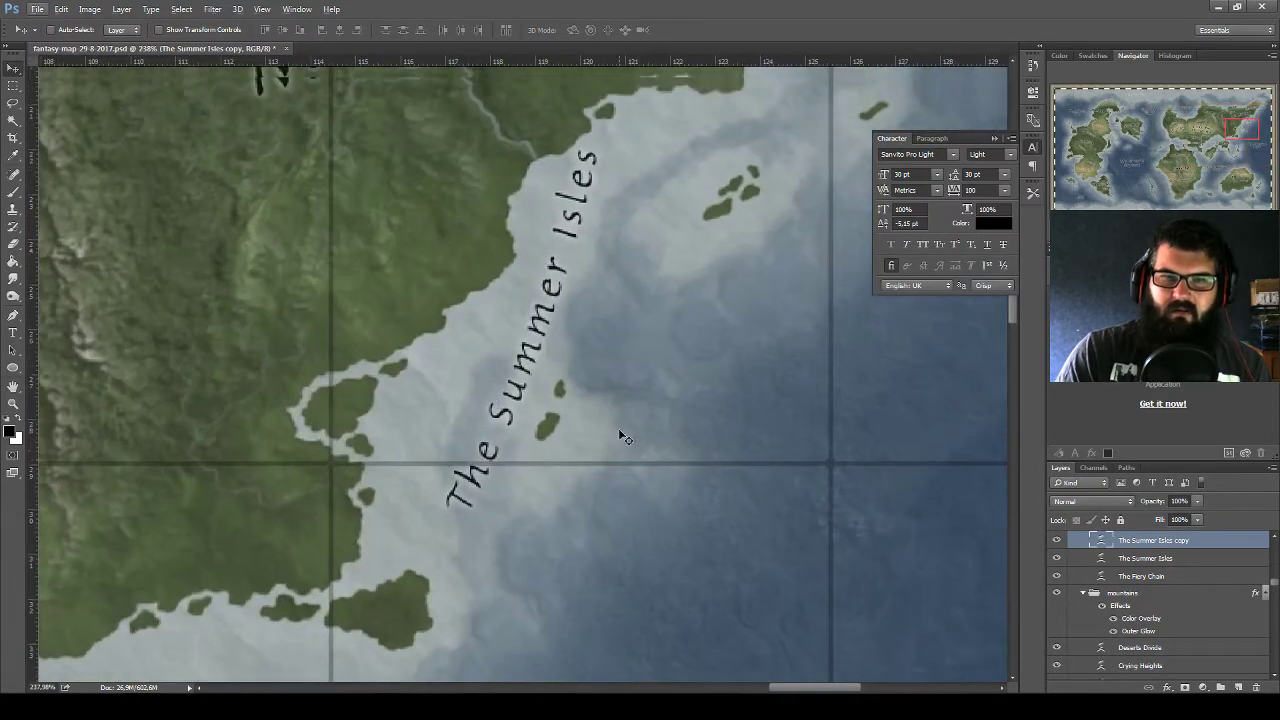
Rotate The Summer Isles label along the islands and retype it as 'The Islands of the Rose'
key("ctrl+t")
mouse_move(668, 145)
left_mouse_down()
mouse_move(643, 251)
mouse_move(790, 185)
mouse_move(828, 190)
left_mouse_up()
key("Return")
double_click(1102, 540)
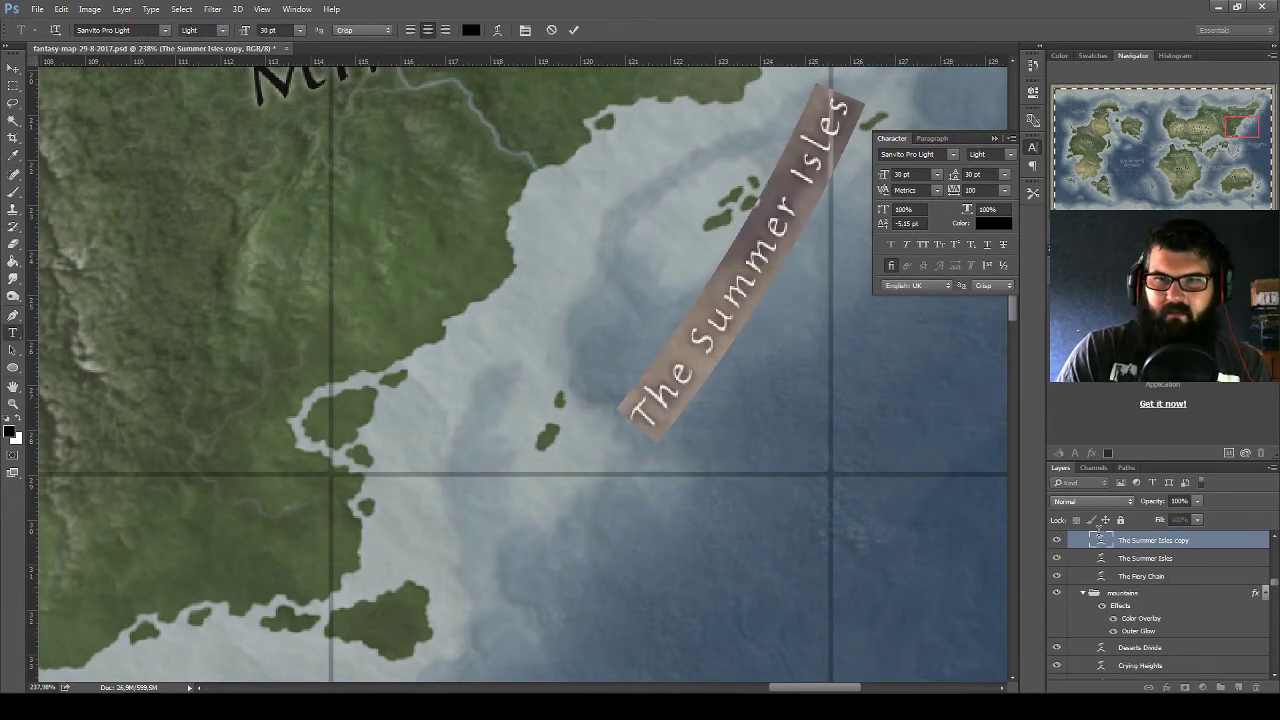
key("BackSpace")
type("Ils")
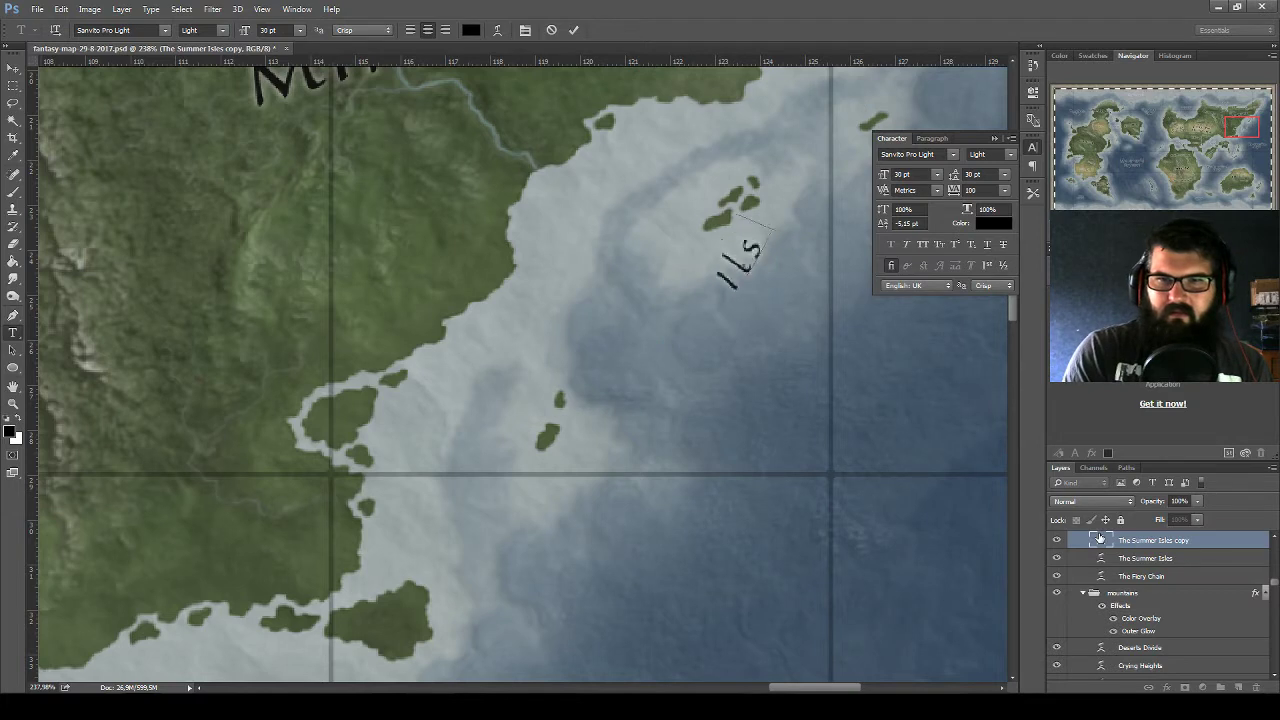
type("ad")
key("BackSpace")
key("BackSpace")
key("BackSpace")
key("BackSpace")
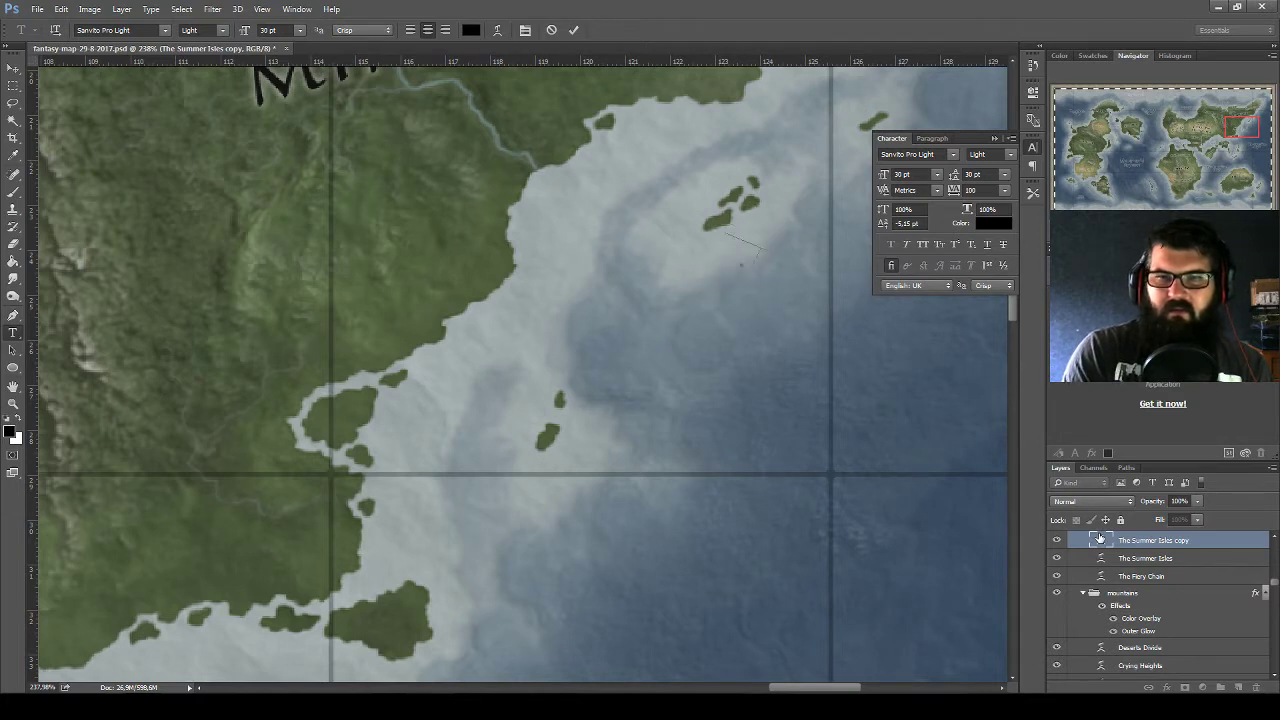
type("The Is")
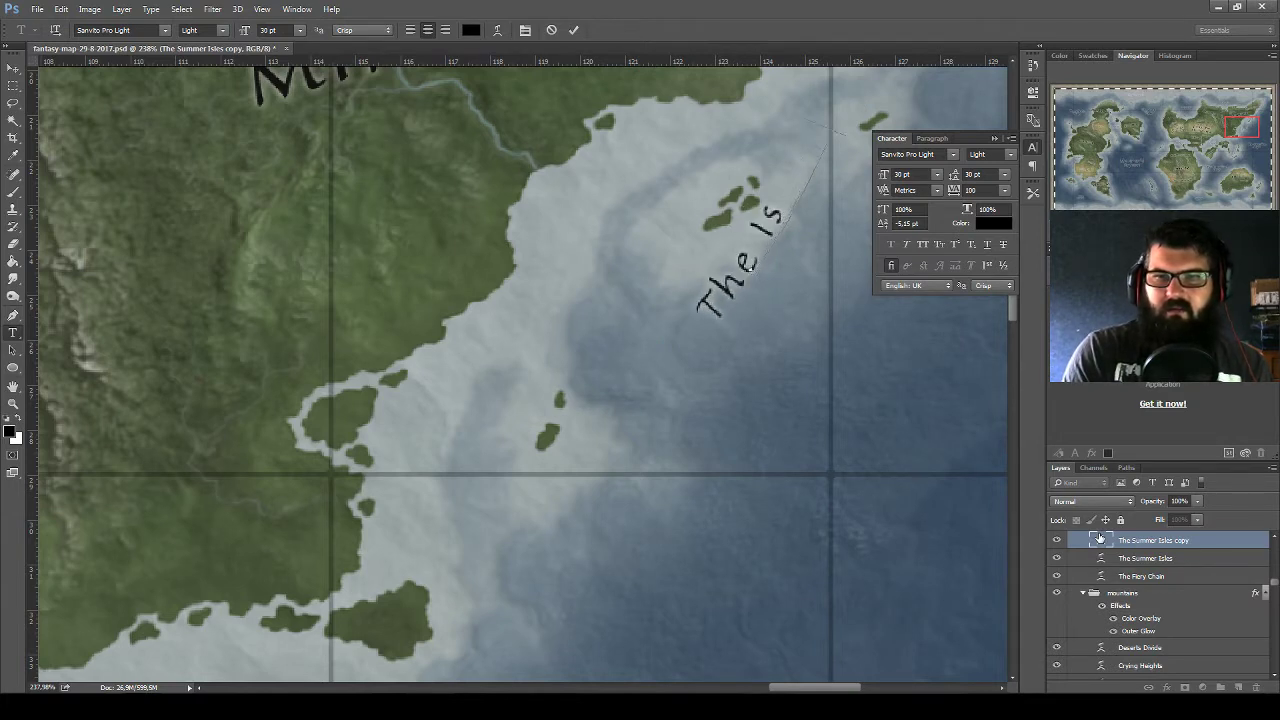
type("lands of the ros")
key("BackSpace")
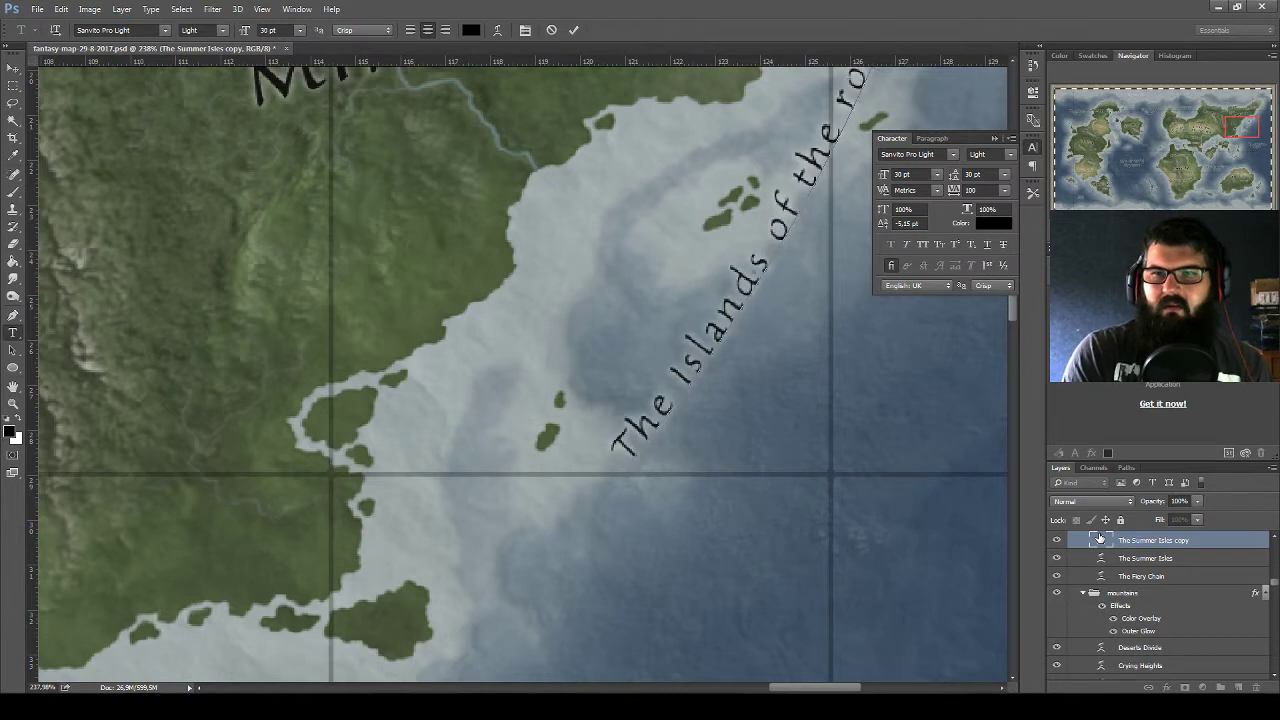
key("BackSpace")
key("BackSpace")
type("R")
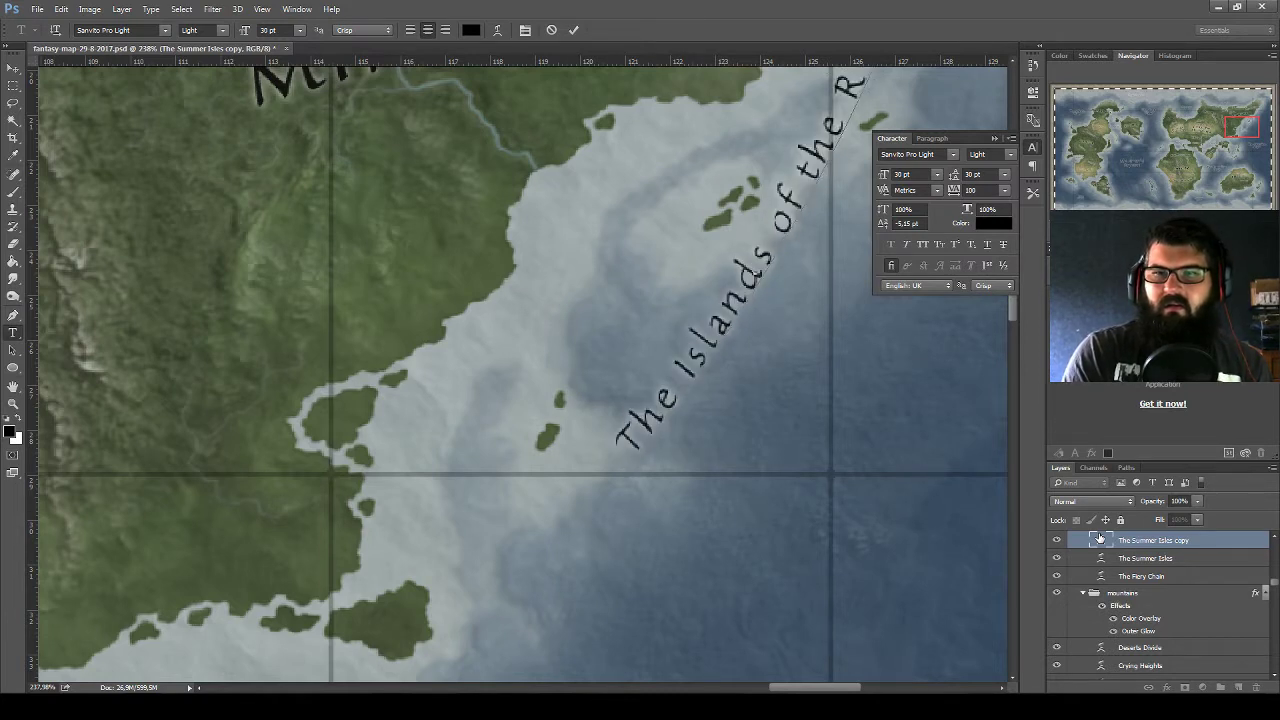
type("ose")
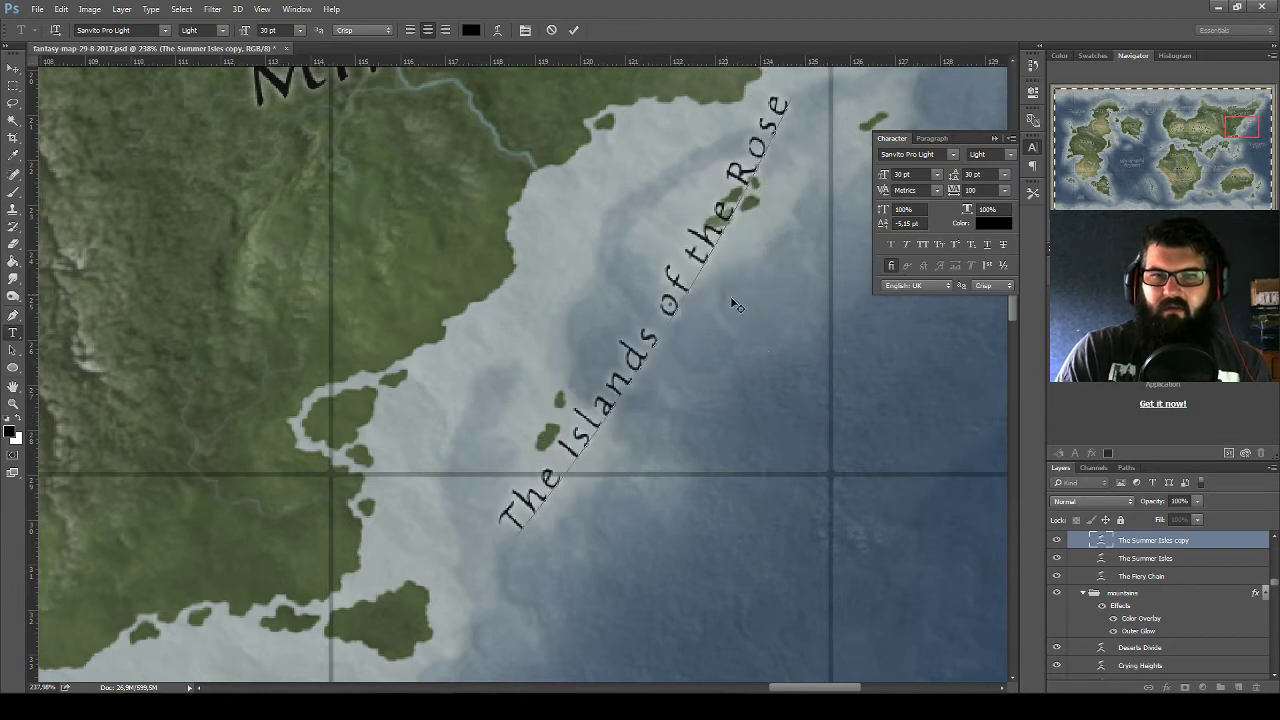
Break the label into 'The Islands' over 'of the Rose', remove the extra space, and commit
left_click(688, 265)
key("Return")
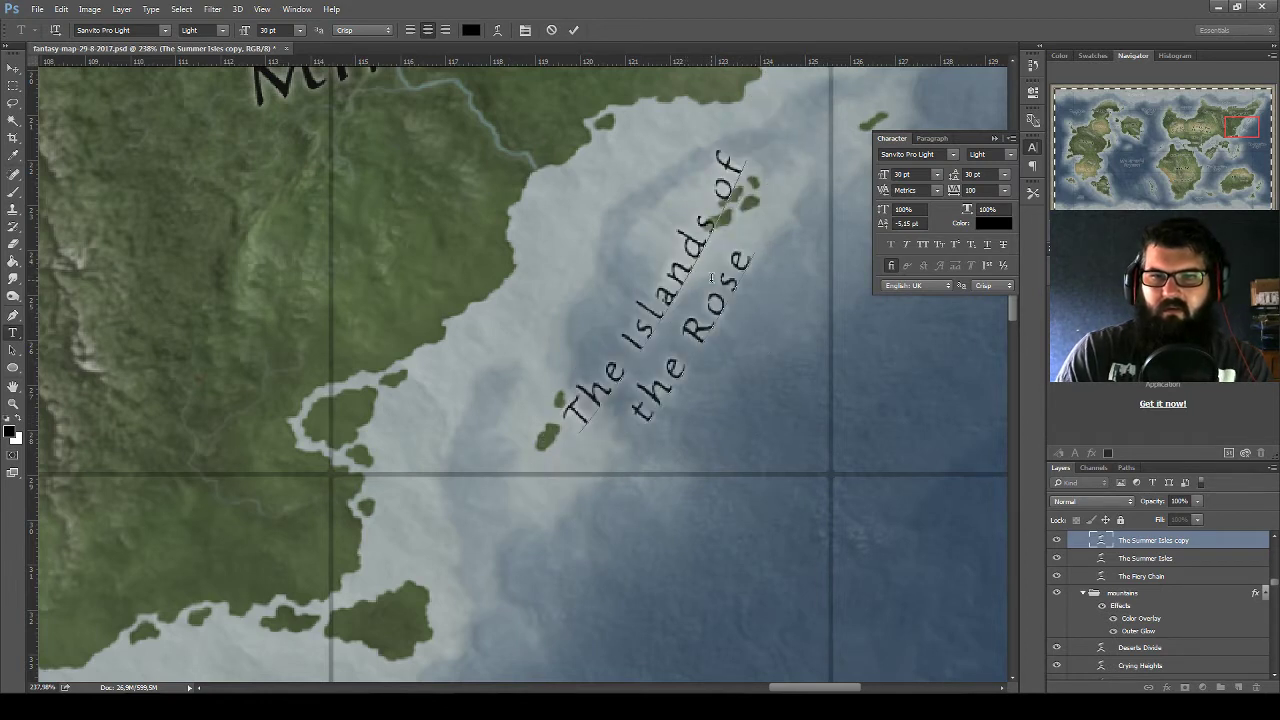
left_click(716, 200)
key("Return")
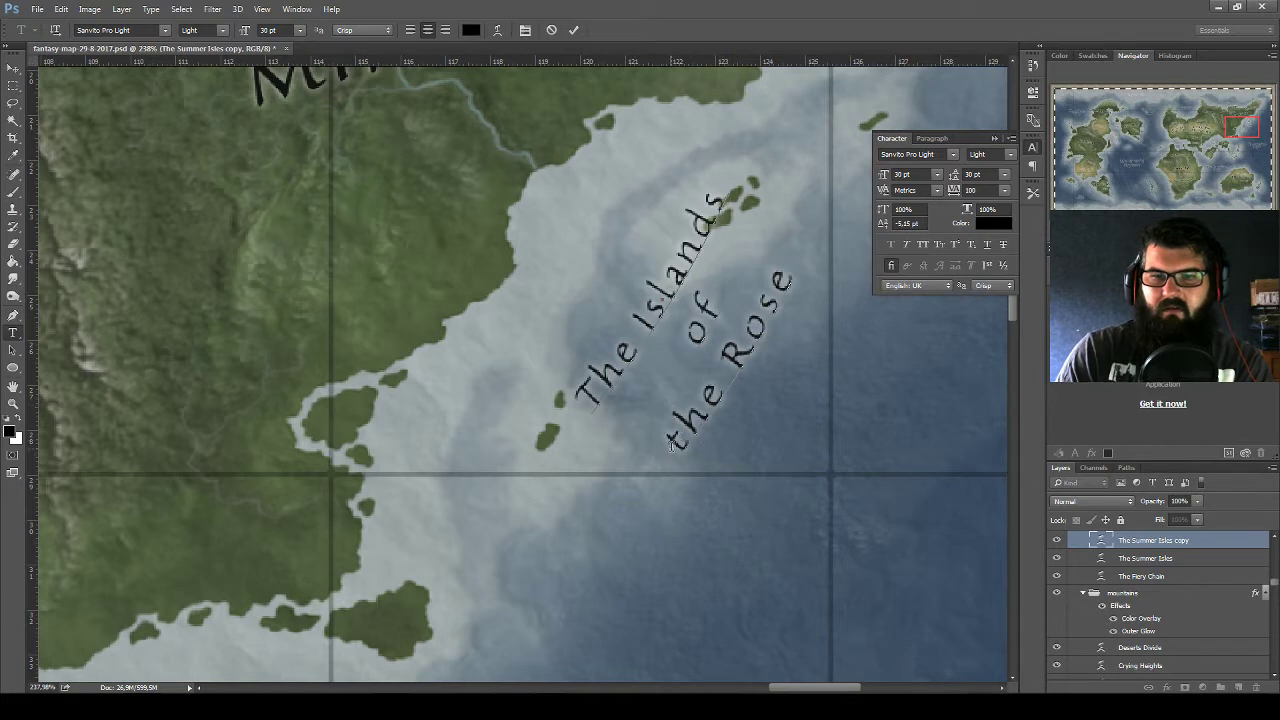
left_click(671, 447)
key("BackSpace")
key("BackSpace")
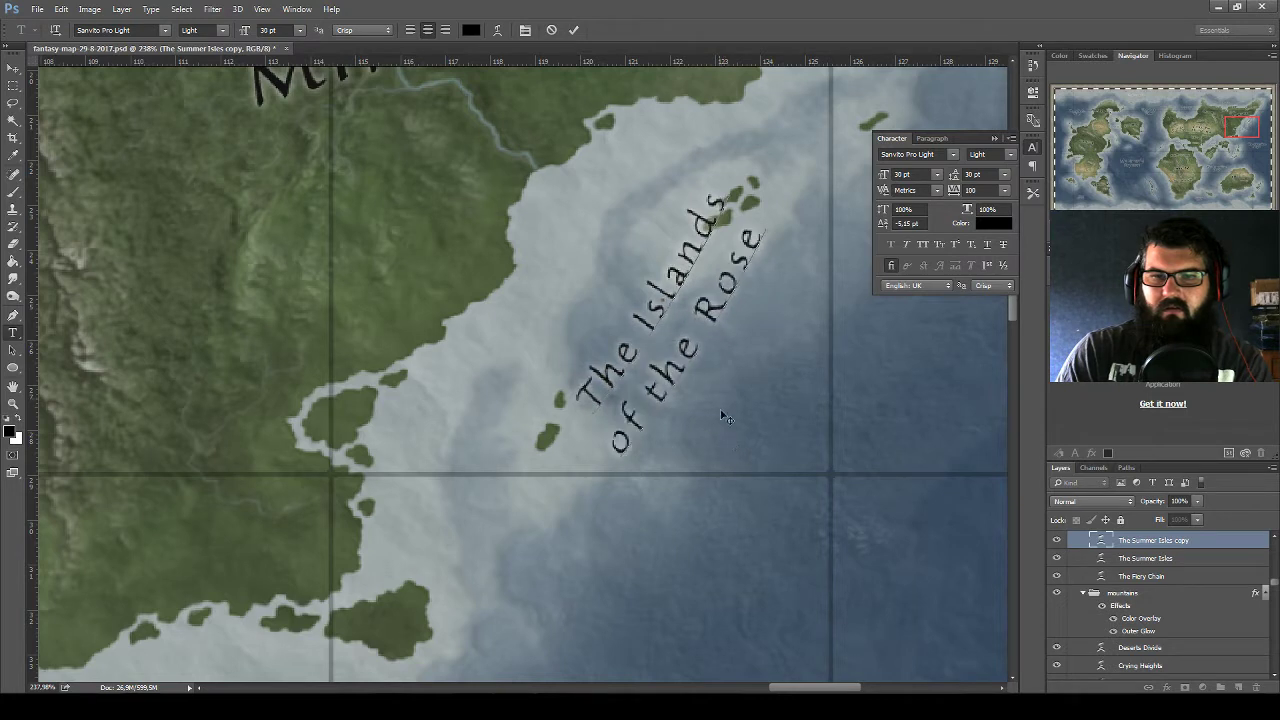
key("ctrl+Return")
Move the label beside the islands and rotate it about 16.6° clockwise
key("v")
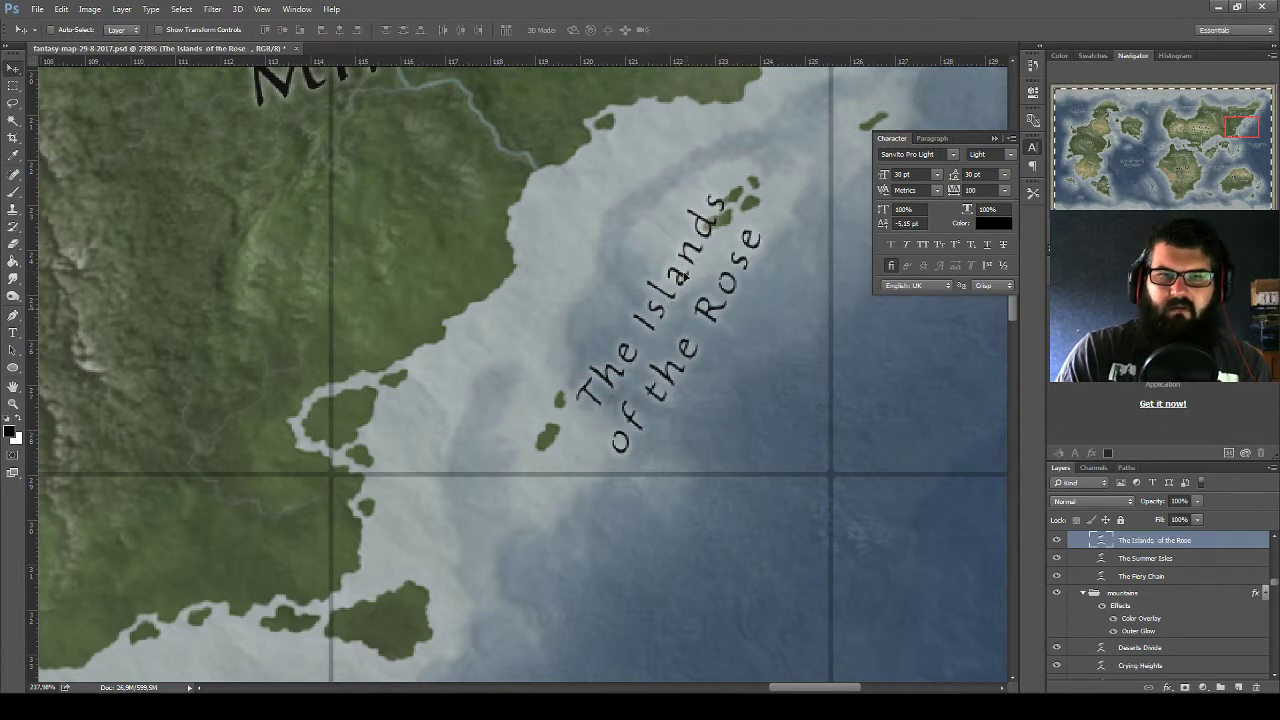
left_click_drag(685, 277, 790, 212)
left_click_drag(880, 433, 692, 520)
left_click_drag(635, 268, 668, 293)
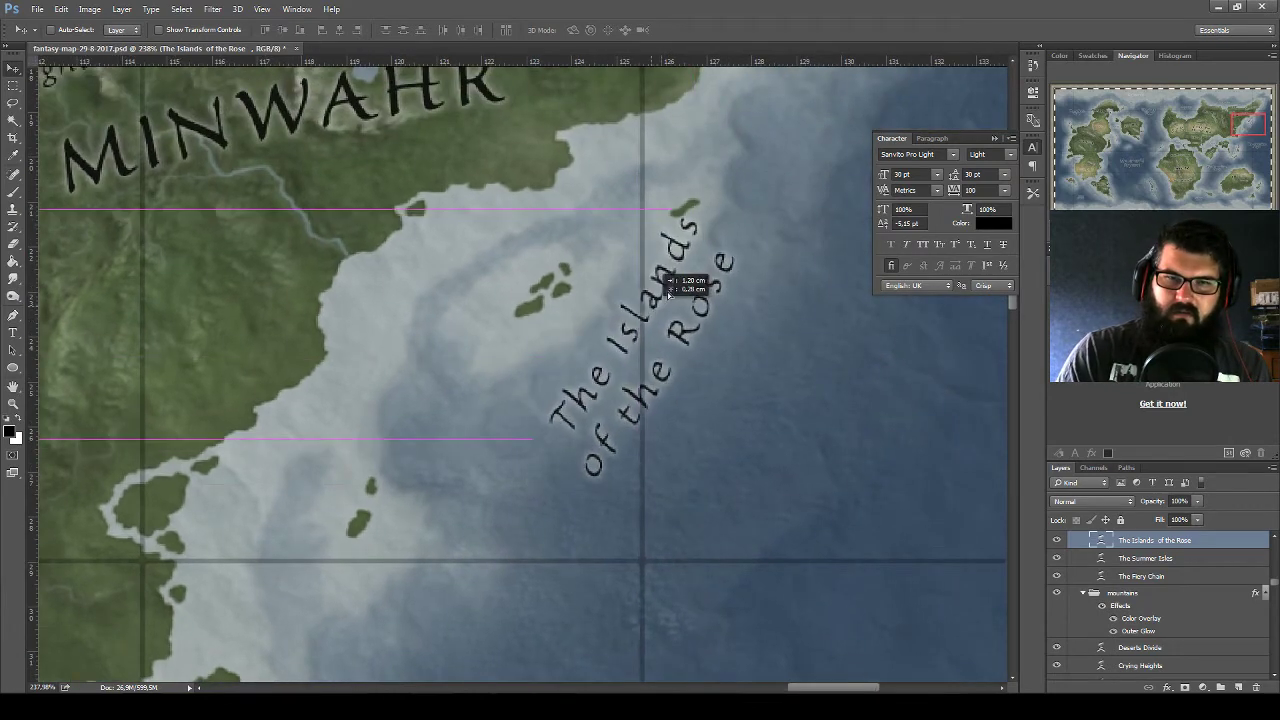
key("ctrl+t")
left_click_drag(815, 188, 848, 249)
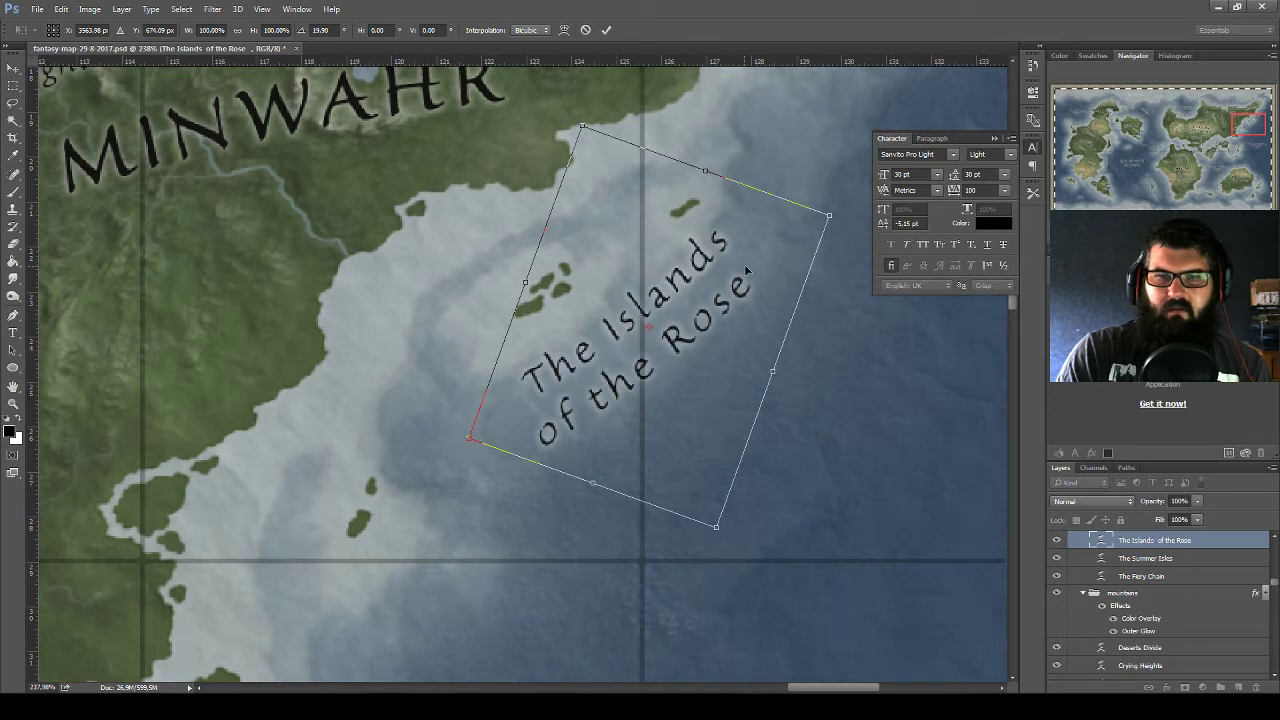
left_click_drag(747, 270, 685, 291)
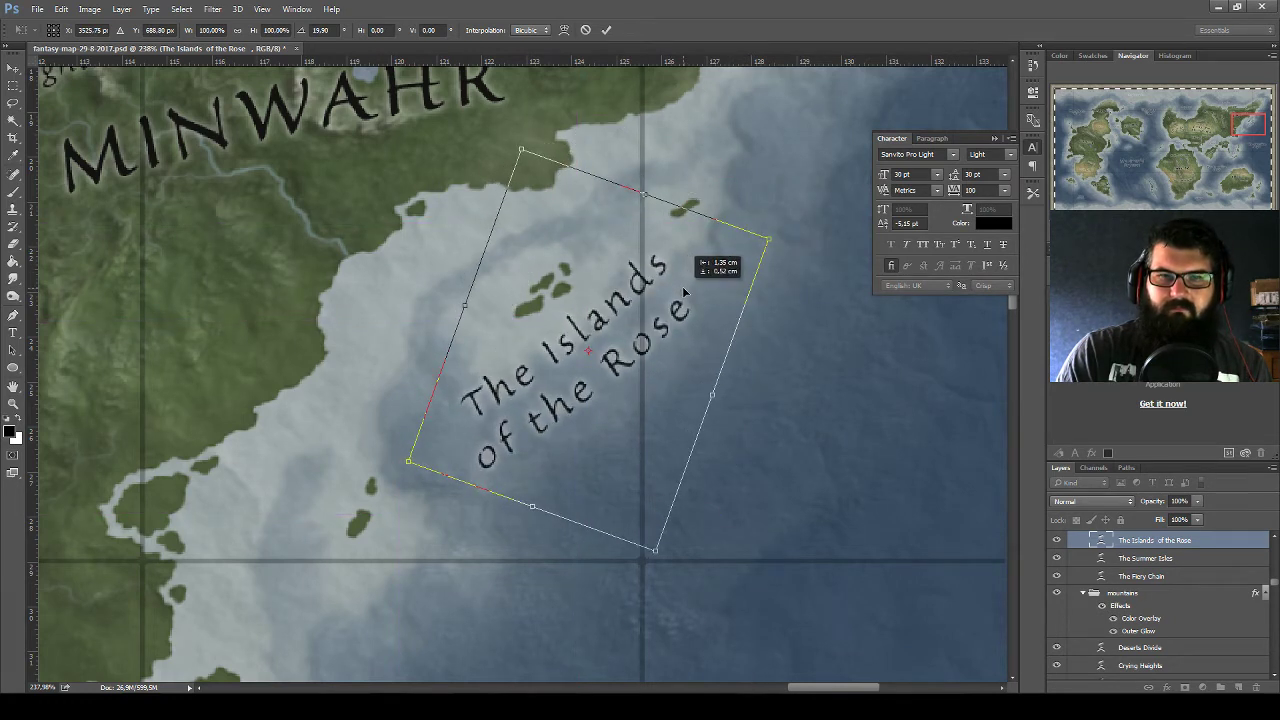
key("Return")
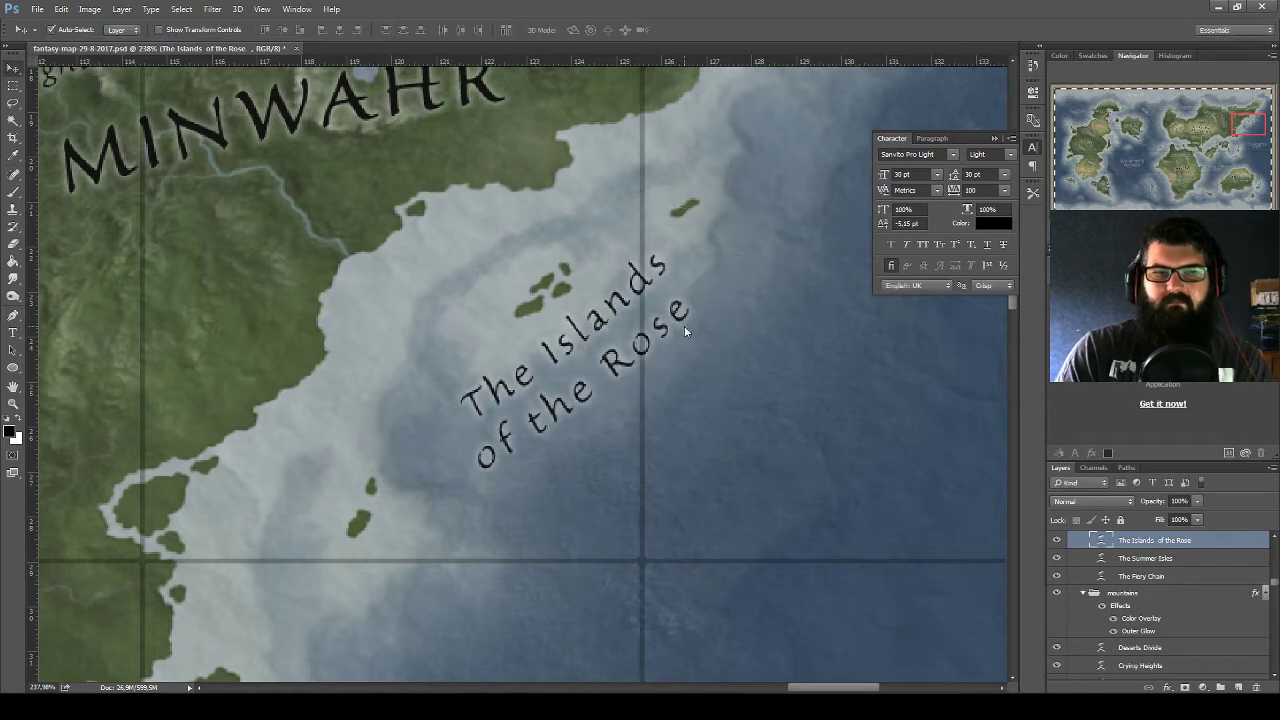
Scale the label down to about 90%, nudge it into place, and save the map
scroll(658, 298, "right", 10)
scroll(658, 298, "down", 2)
scroll(652, 290, "down", 1)
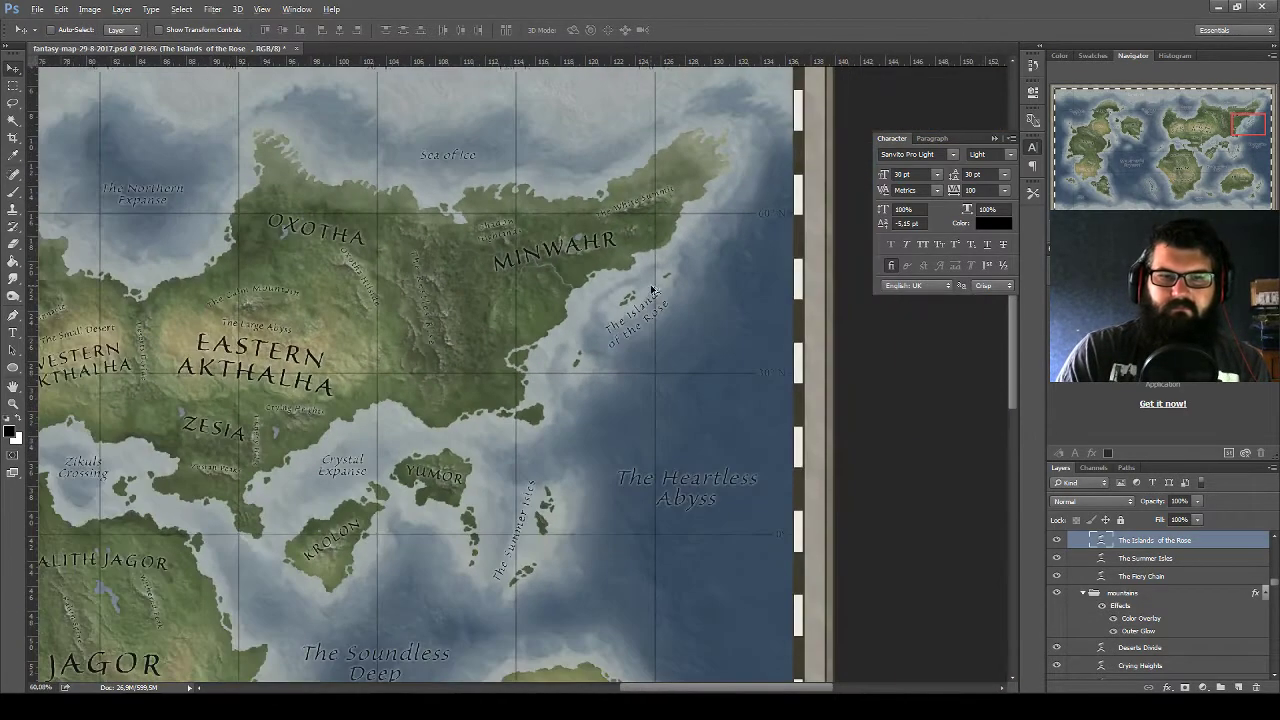
scroll(646, 284, "down", 1)
scroll(646, 282, "down", 1)
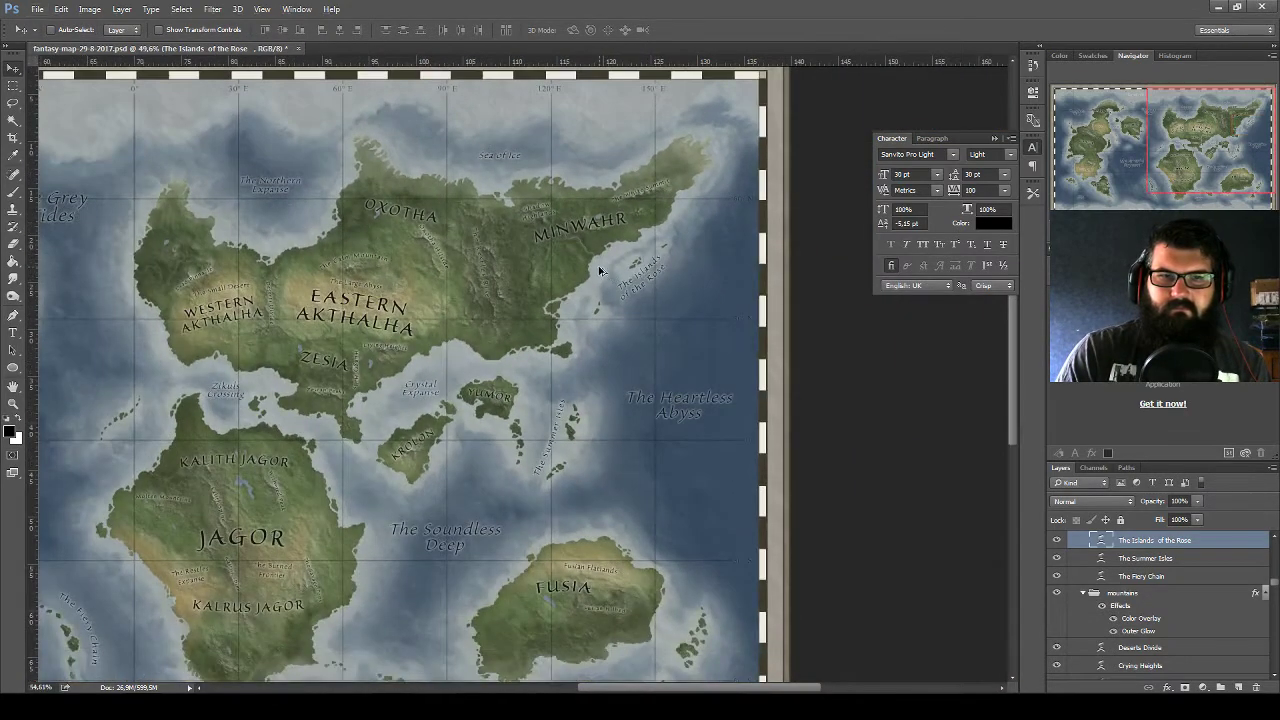
scroll(600, 270, "up", 1)
key("ctrl+t")
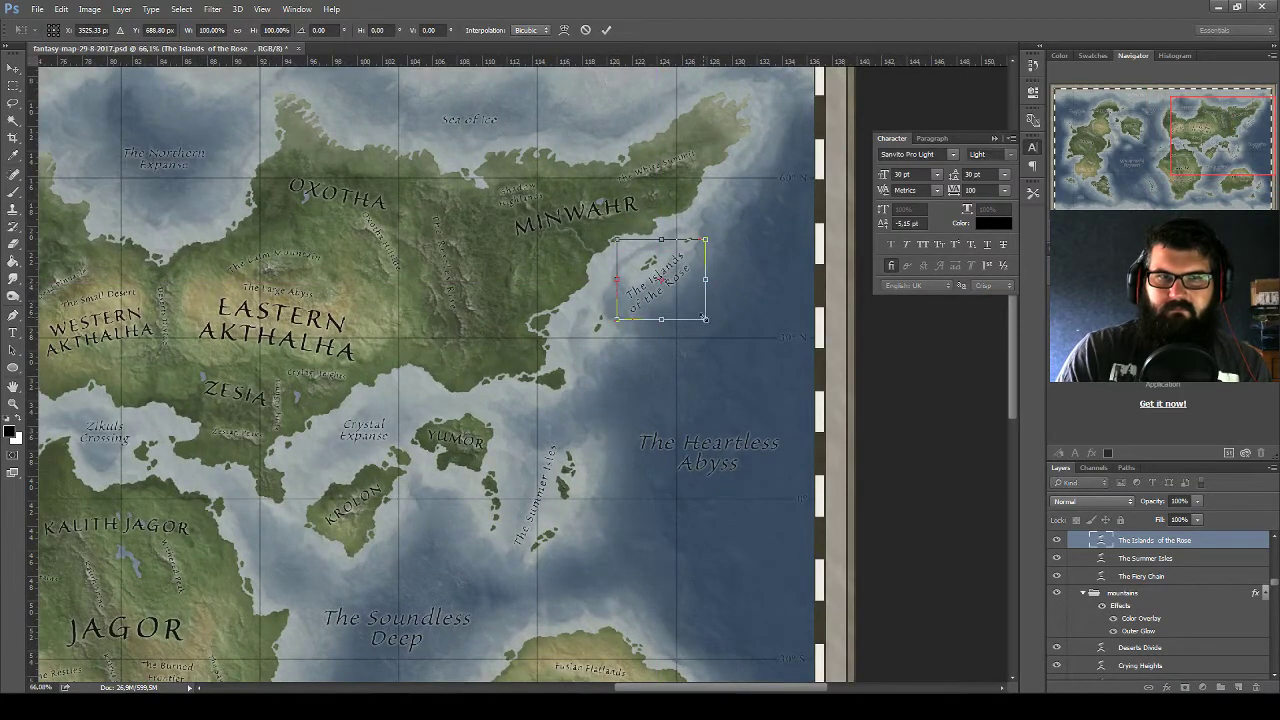
left_click_drag(705, 320, 698, 313)
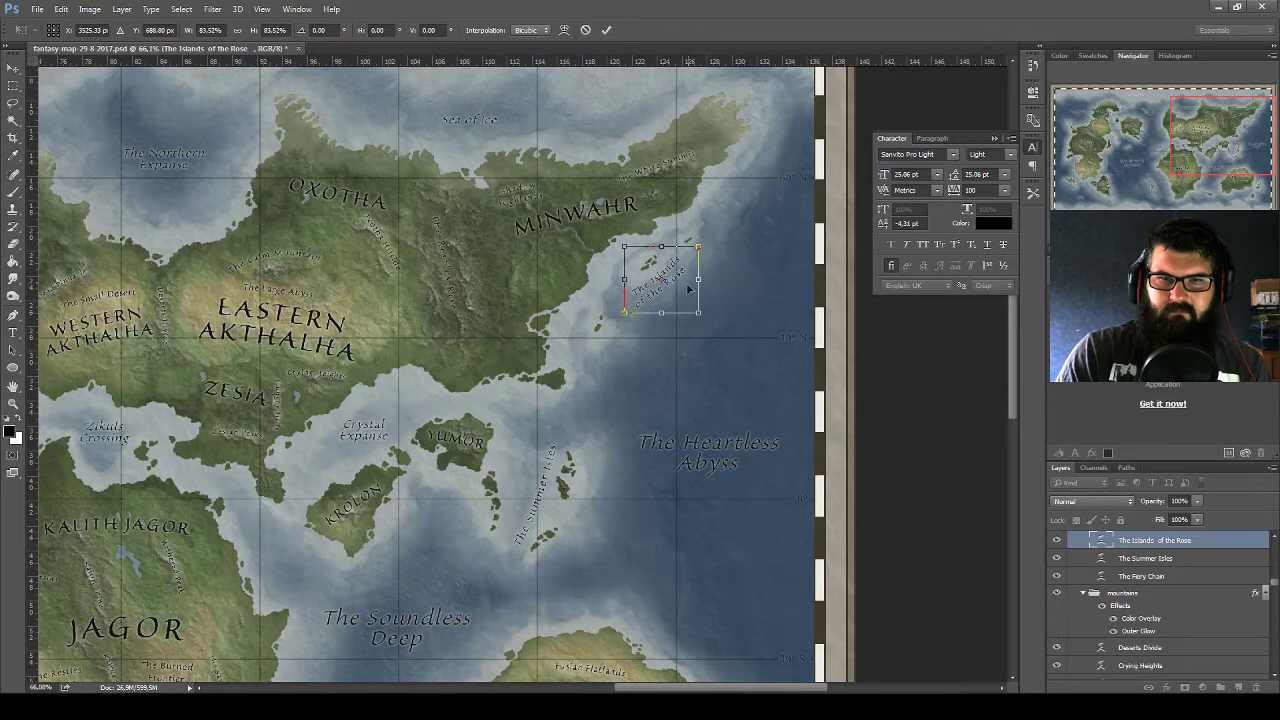
left_click_drag(689, 280, 690, 277)
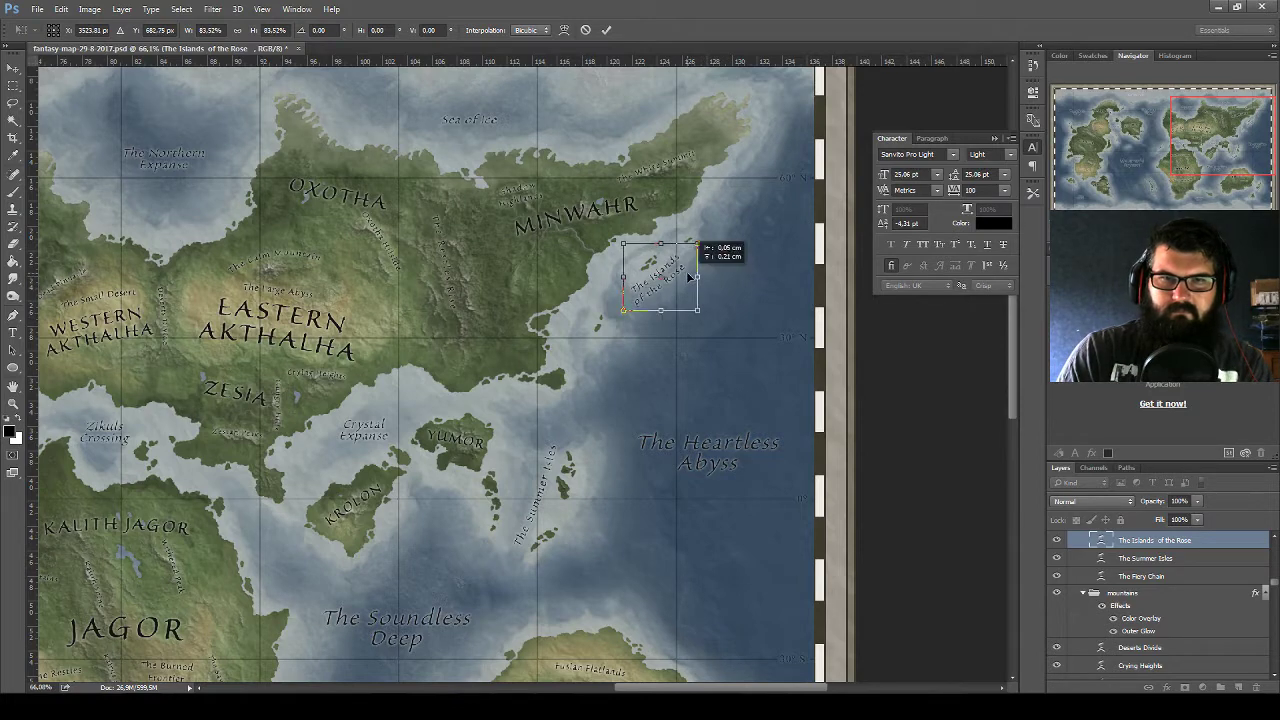
key("Return")
scroll(687, 280, "up", 1)
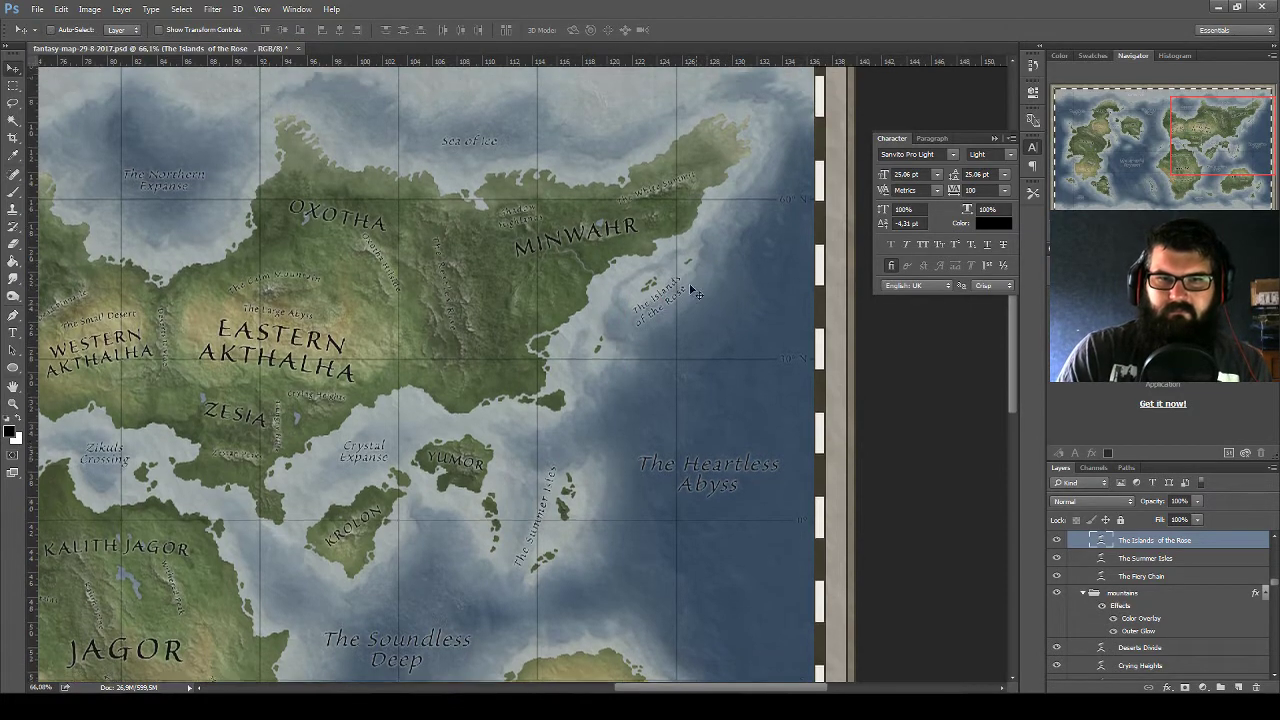
scroll(687, 280, "up", 1)
key("ctrl+s")
Pan toward Yumor and place a copy of the label south of Yumor
scroll(712, 315, "up", 3)
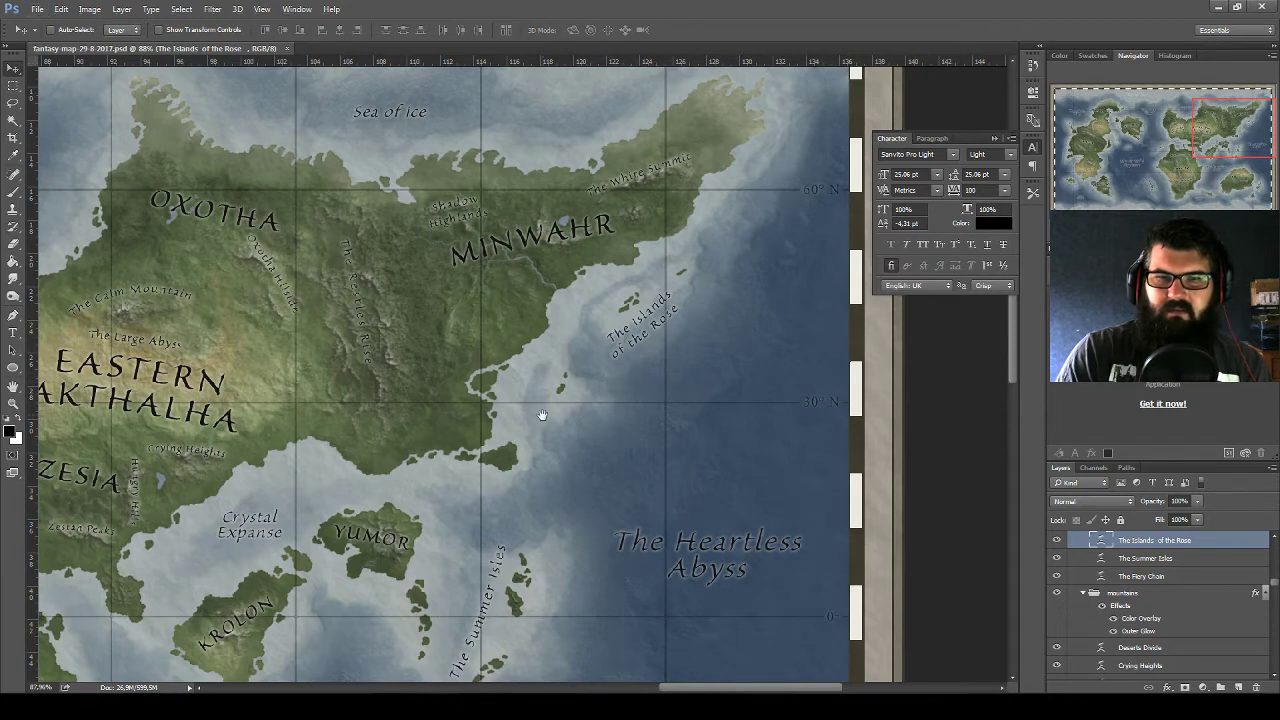
mouse_move(541, 415)
left_mouse_down()
mouse_move(714, 168)
mouse_move(608, 366)
mouse_move(694, 200)
mouse_move(614, 382)
mouse_move(600, 384)
left_mouse_up()
mouse_move(708, 254)
left_mouse_down()
mouse_move(515, 434)
mouse_move(563, 397)
left_mouse_up()
scroll(565, 410, "up", 5)
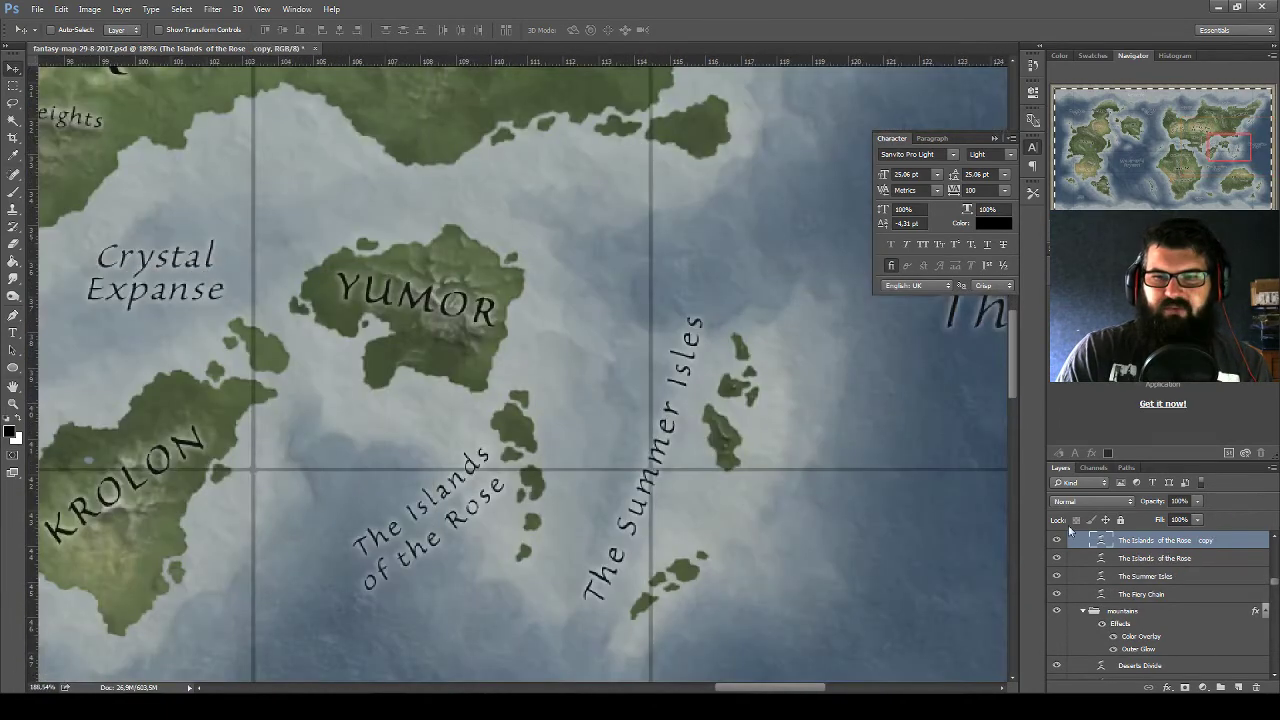
Retype the copied label as 'Yumors Chain', commit it, and begin rotating it clockwise
double_click(1102, 540)
key("ctrl+h")
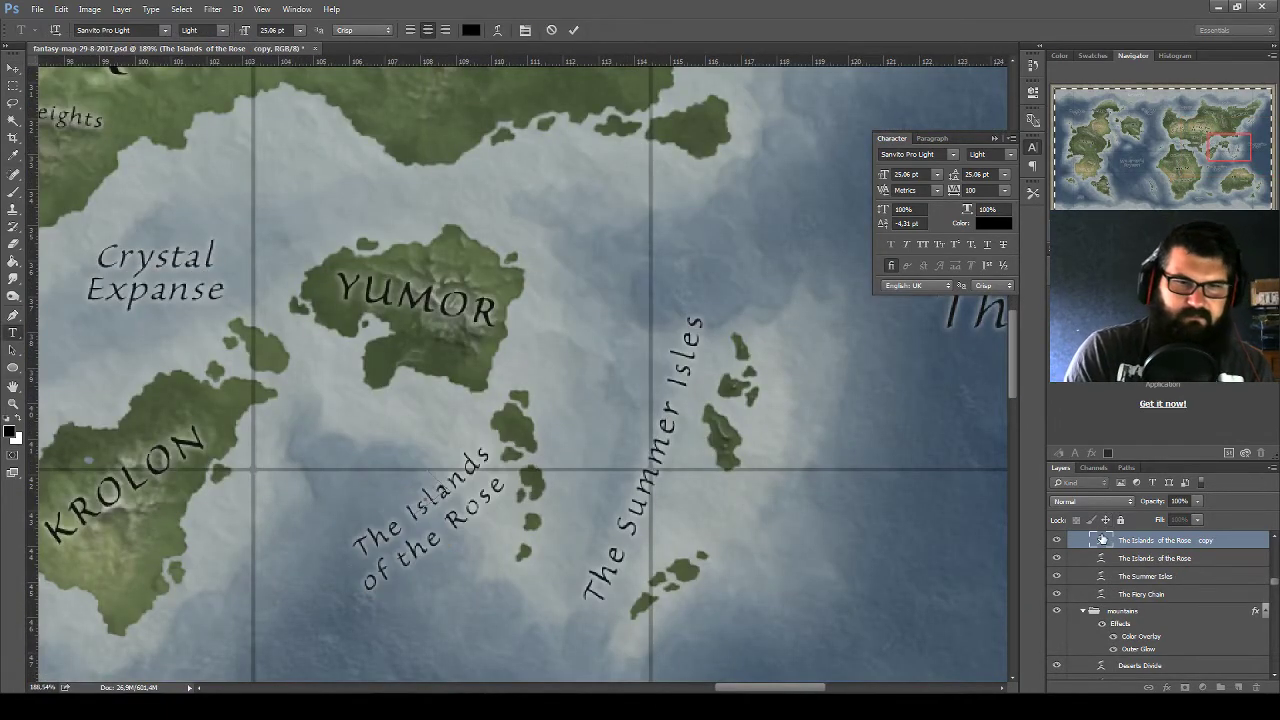
type("Yumors ")
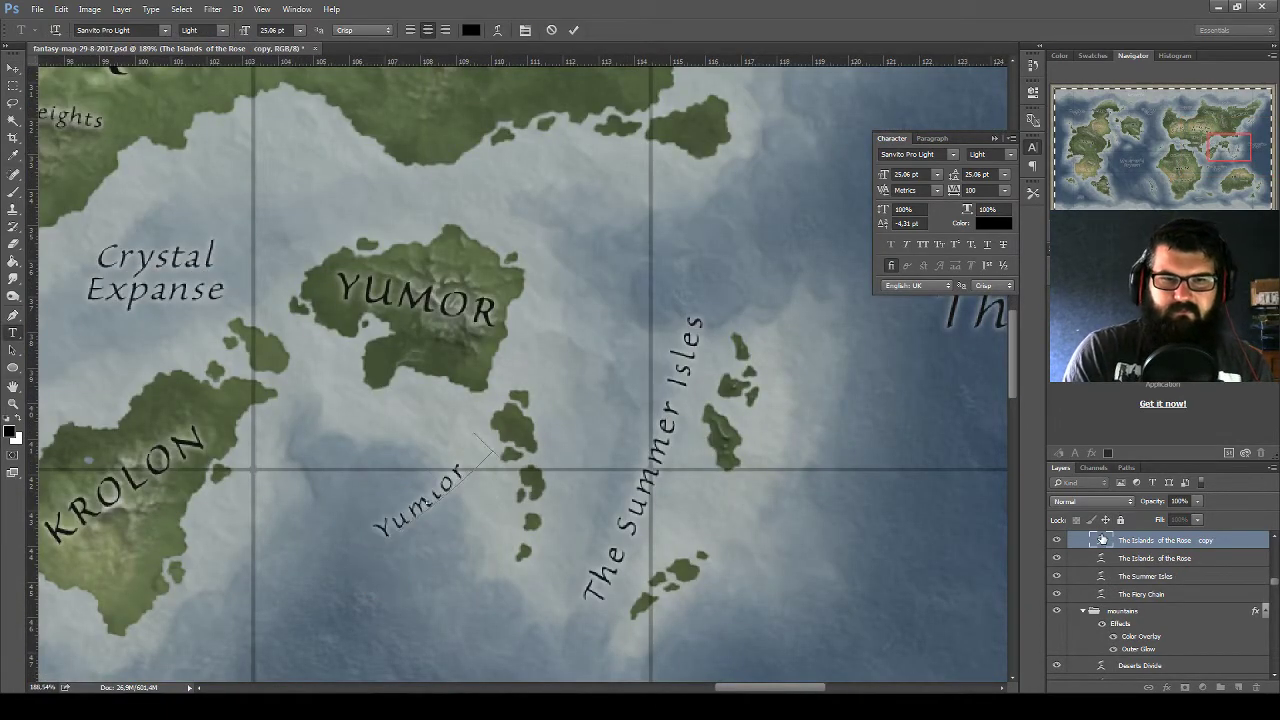
type("Chain")
key("ctrl+h")
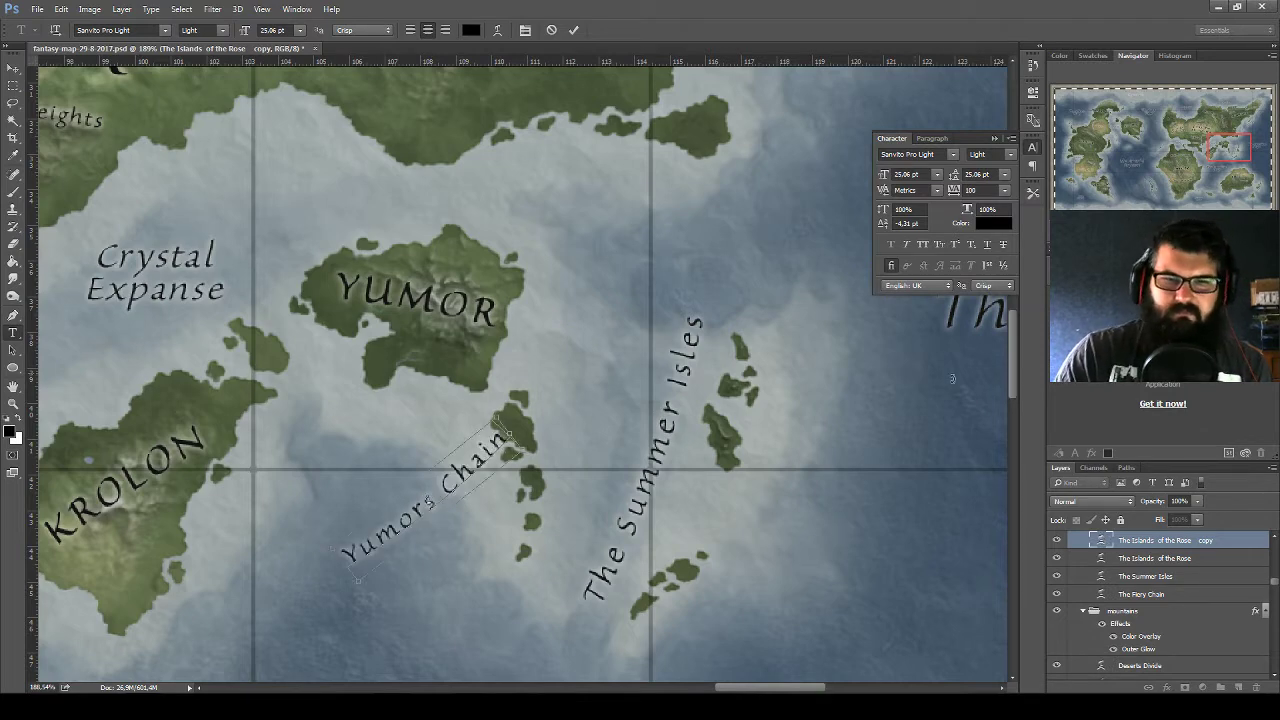
scroll(565, 338, "down", 3)
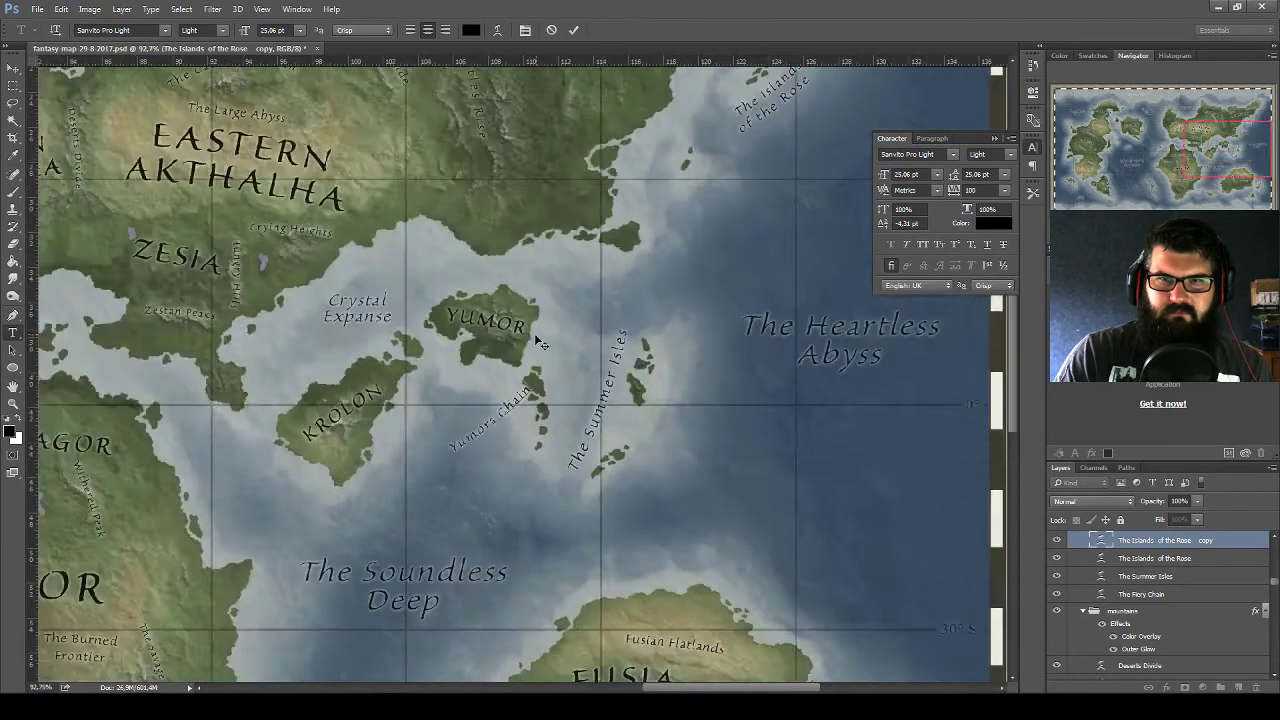
scroll(535, 339, "up", 2)
scroll(535, 339, "up", 2)
left_click(13, 69)
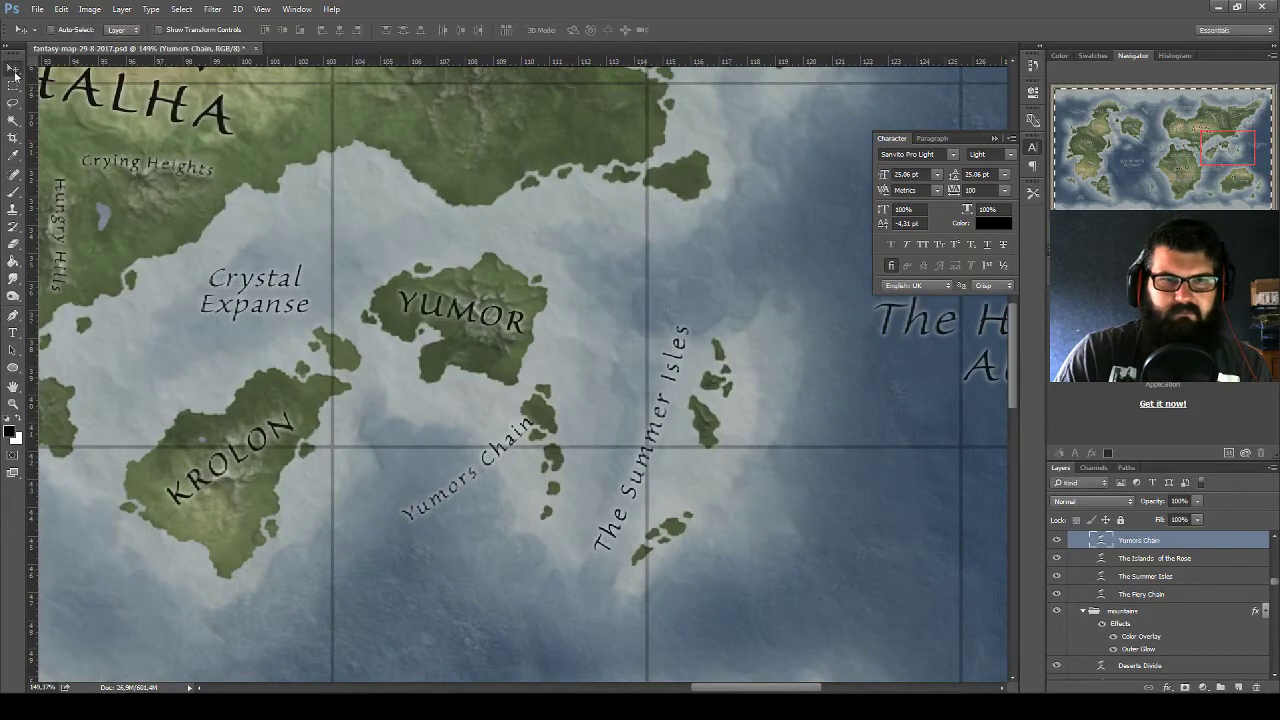
key("ctrl+t")
mouse_move(585, 368)
left_mouse_down()
mouse_move(594, 377)
mouse_move(540, 483)
mouse_move(522, 578)
left_mouse_up()
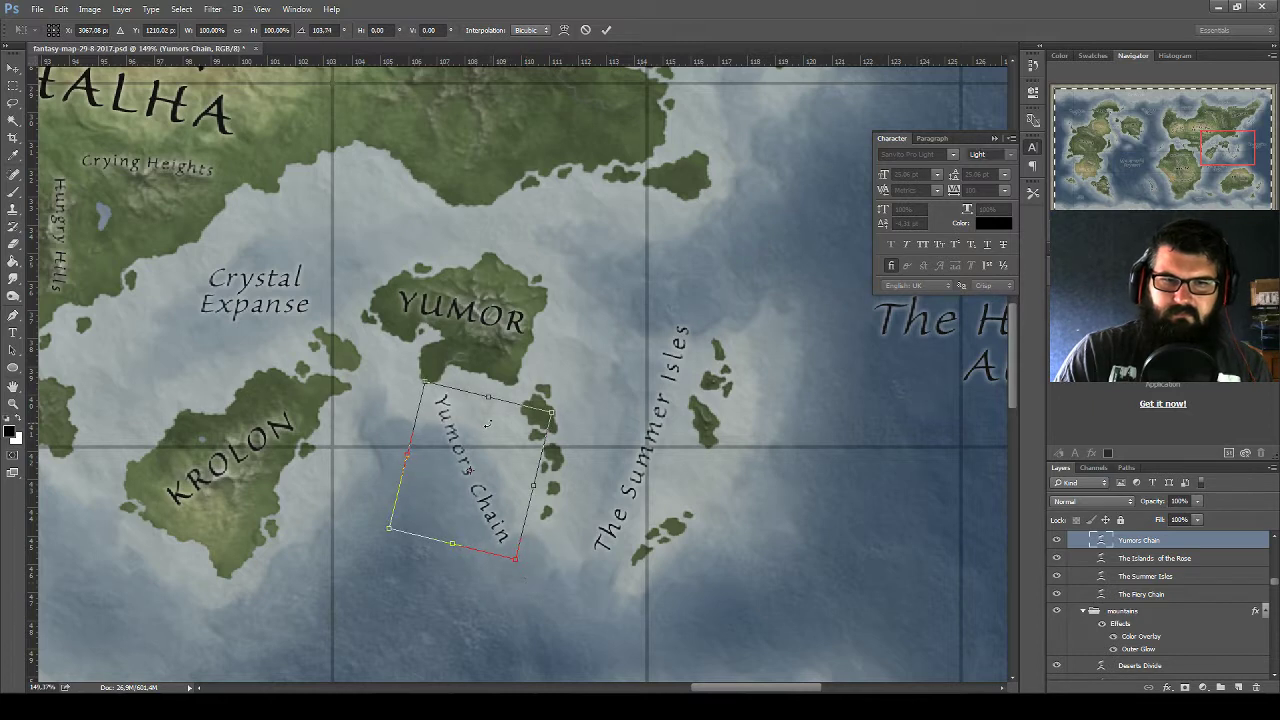
Finish turning the Yumors Chain label and apply an arc warp with bend -25
left_click_drag(511, 429, 516, 429)
left_click(564, 30)
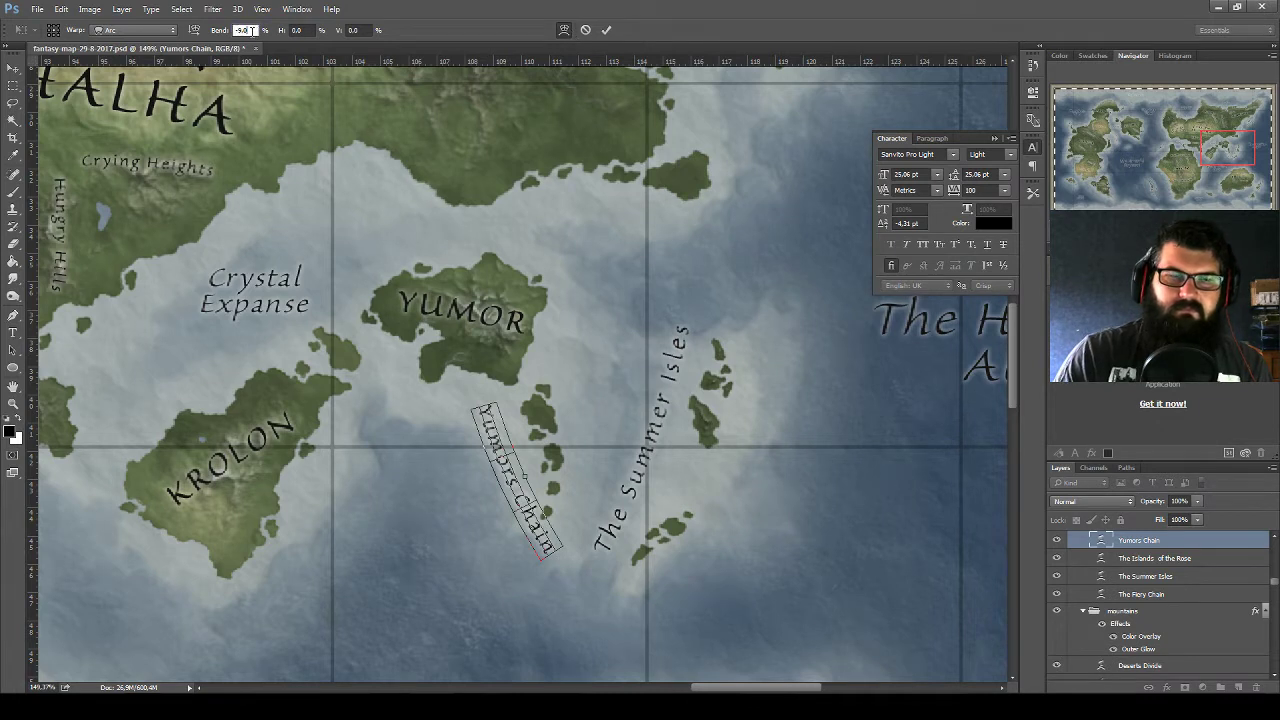
type("-10")
key("Return")
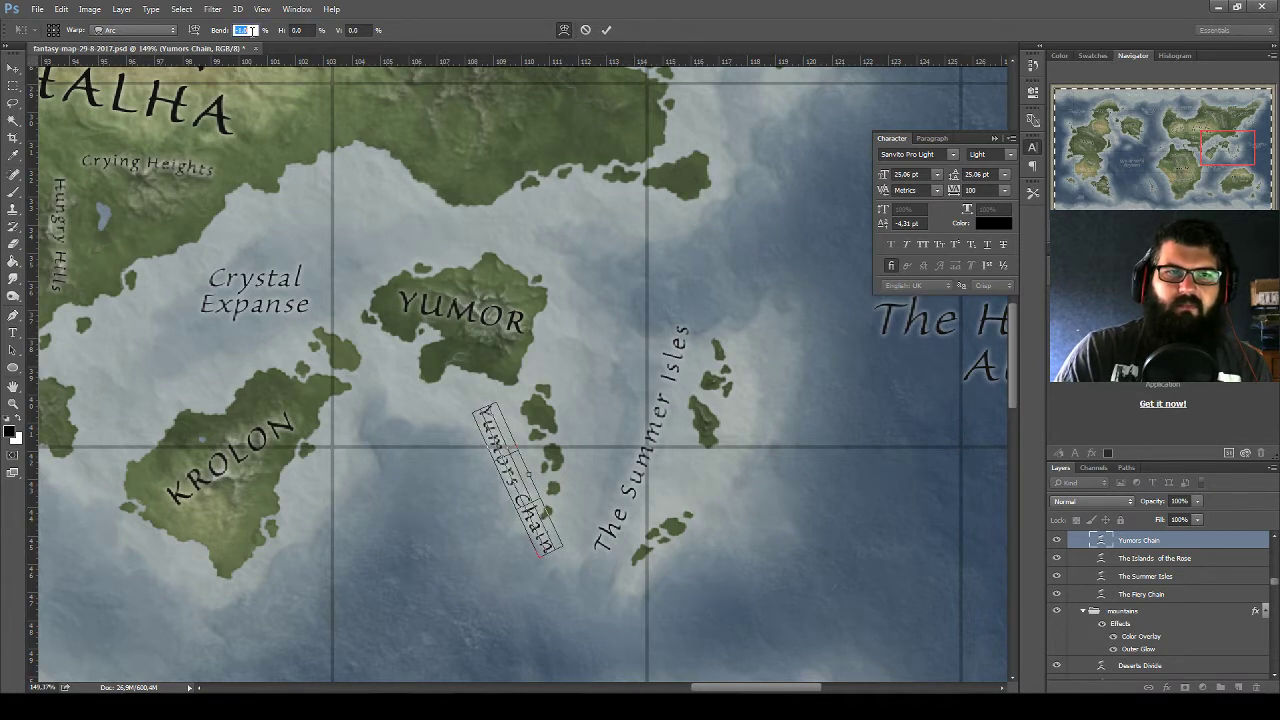
type("-25")
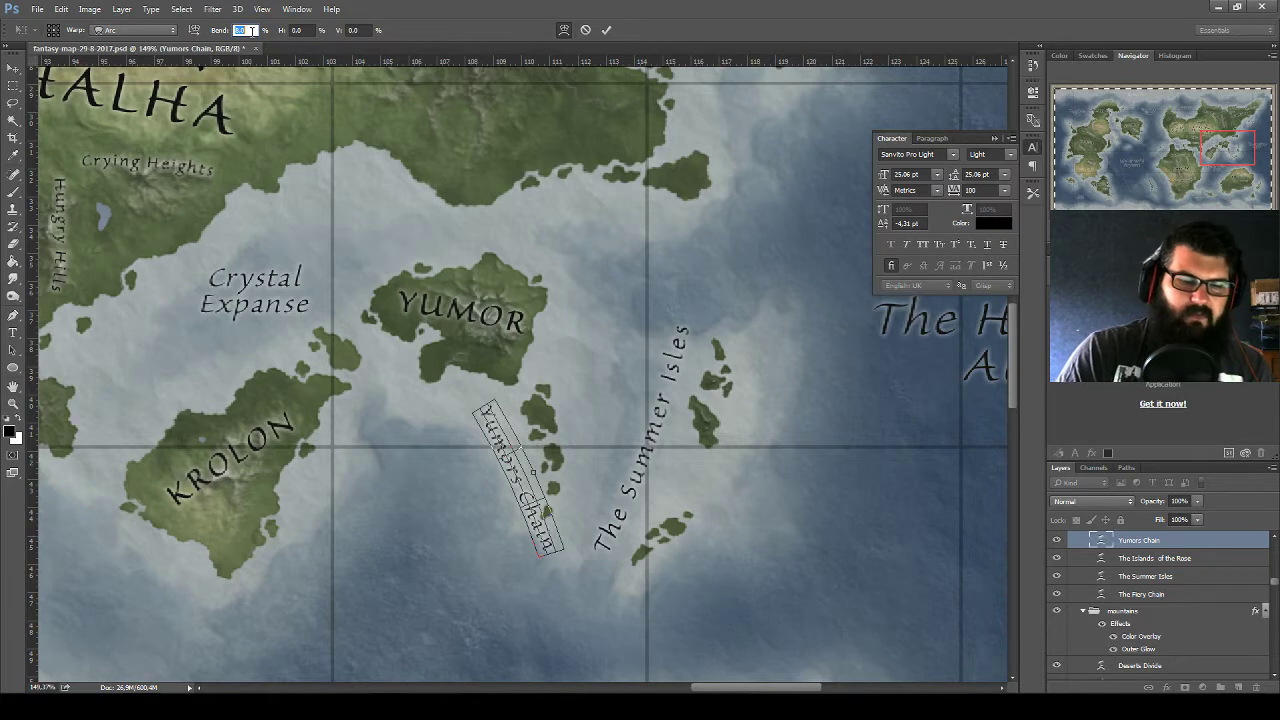
key("Return")
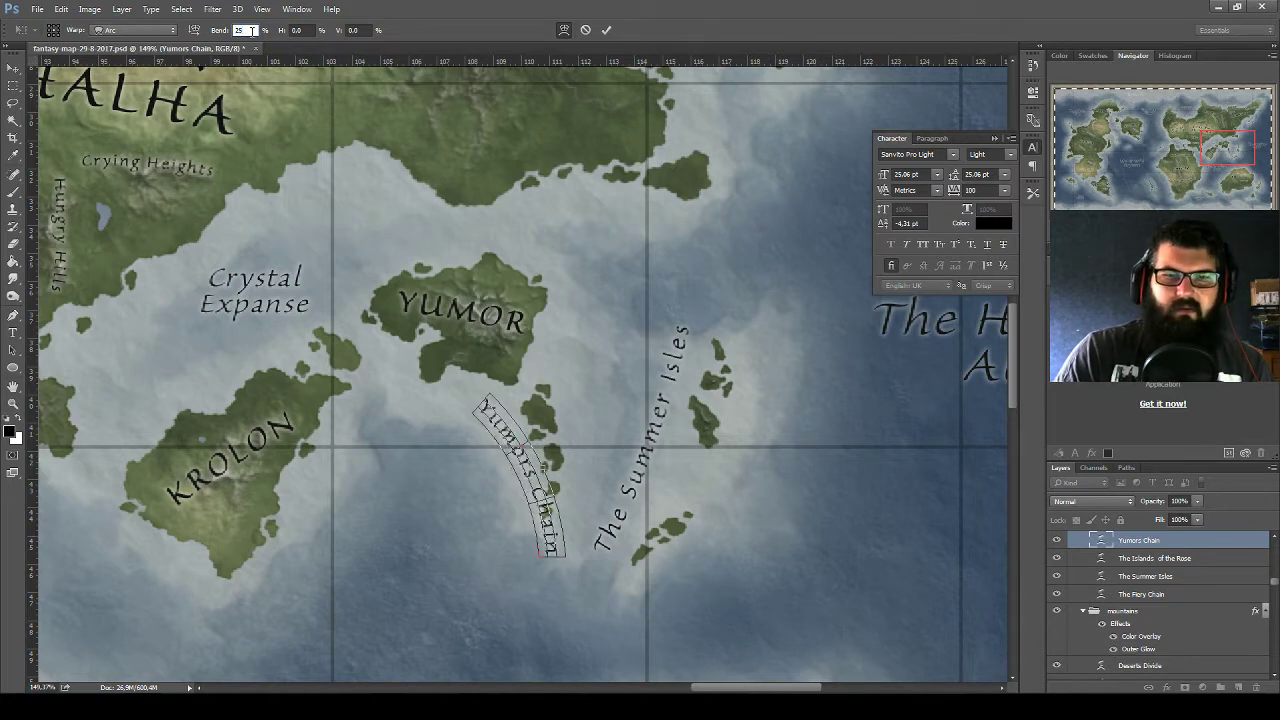
key("Return")
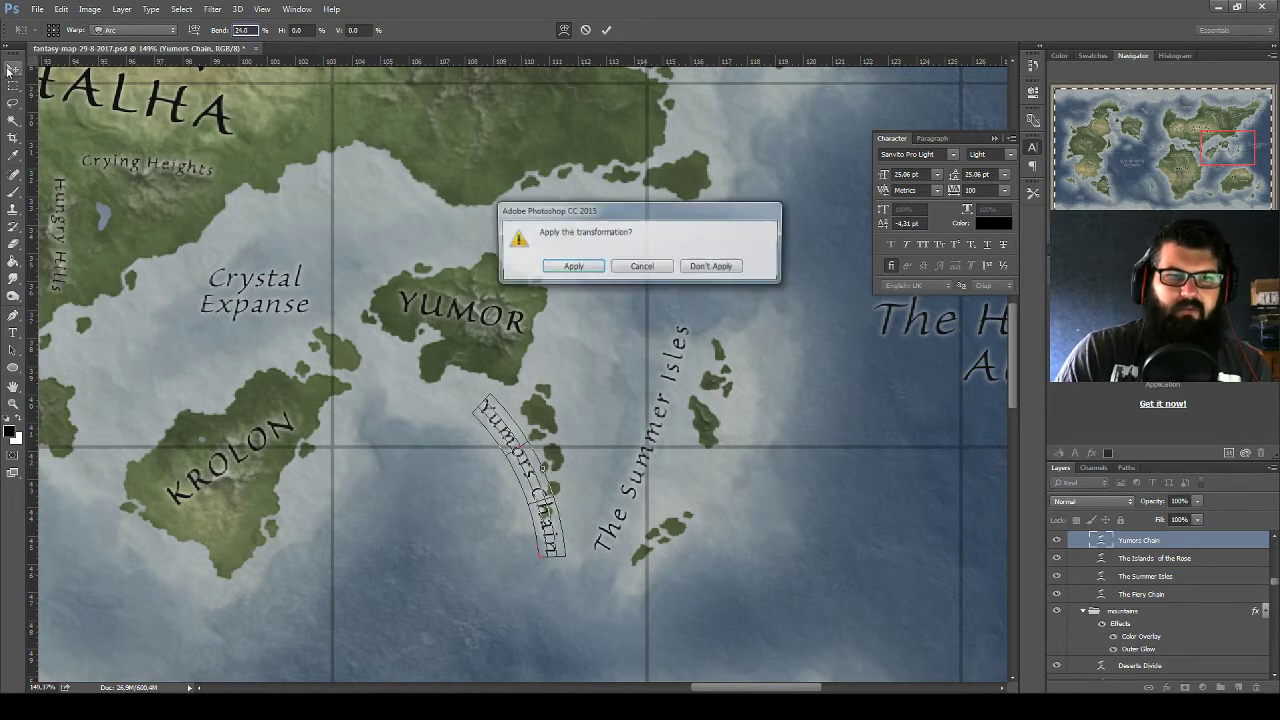
left_click(13, 68)
left_click(571, 267)
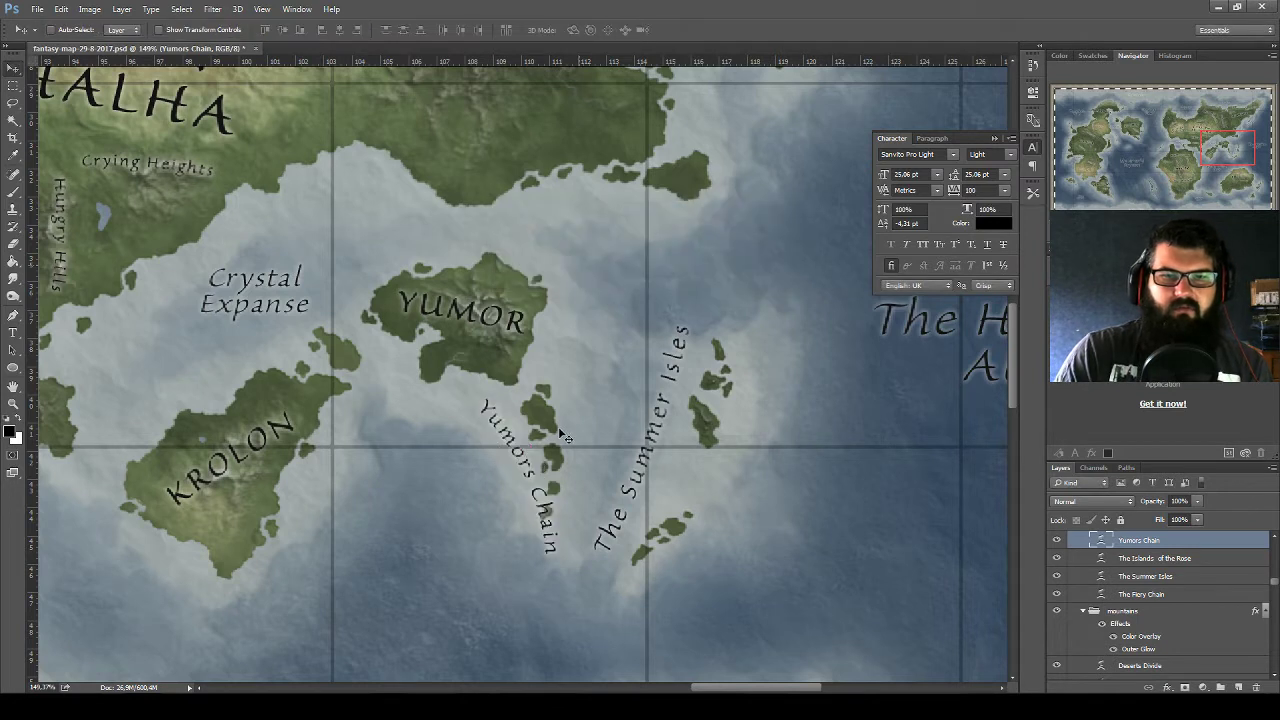
Nudge the warped label left and rotate it about 14° clockwise along the islands
left_click_drag(560, 437, 546, 437)
key("ctrl+t")
left_click_drag(652, 345, 685, 388)
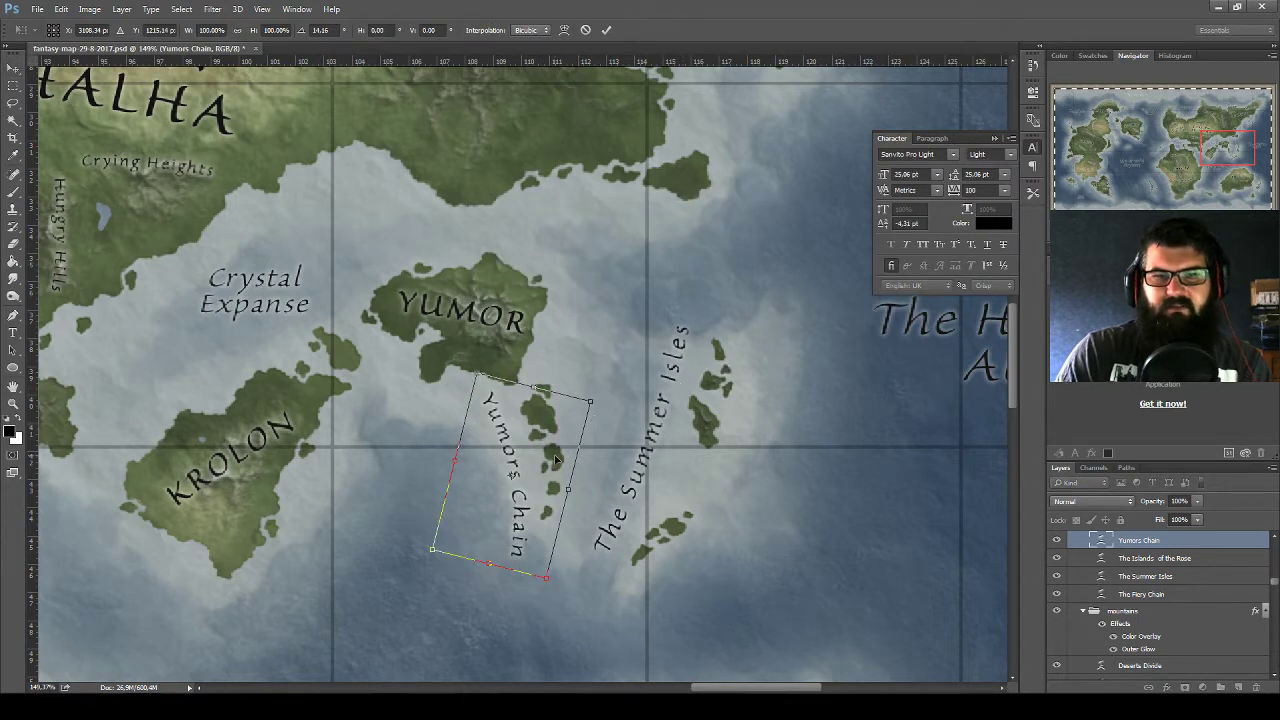
key("Return")
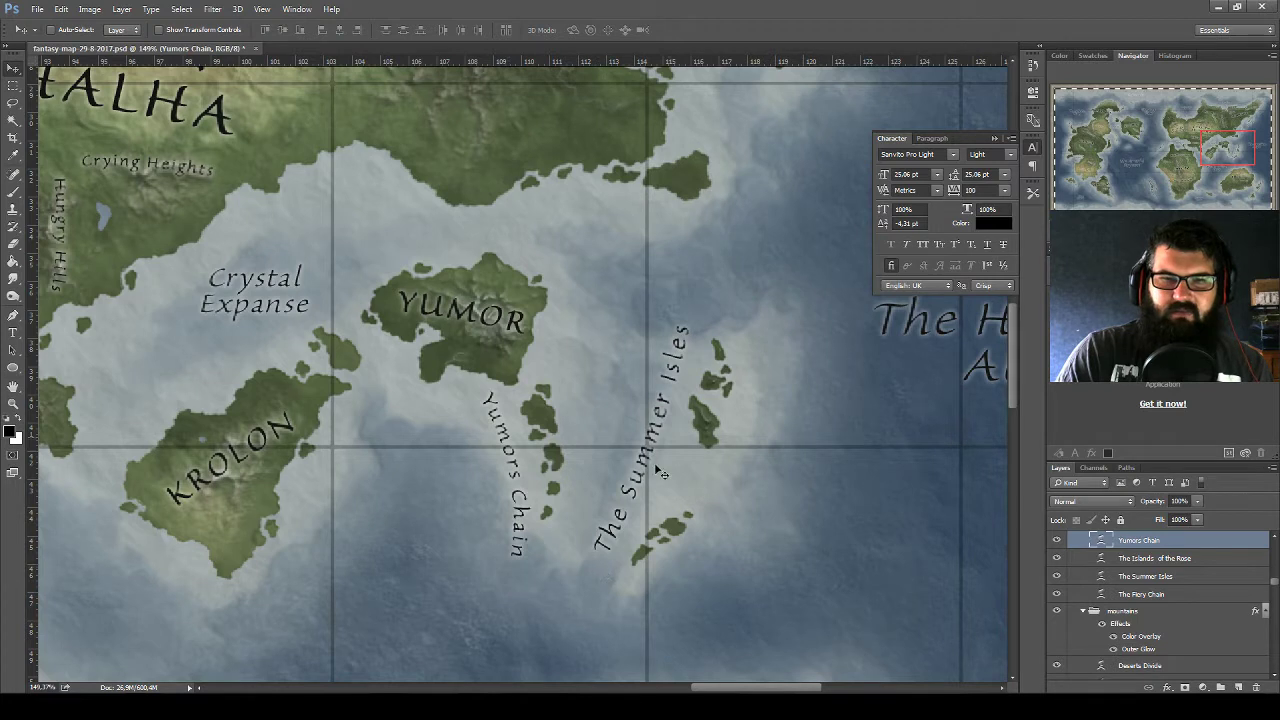
Rotate The Summer Isles label along its island chain and move it right of the islands
left_click(1122, 562)
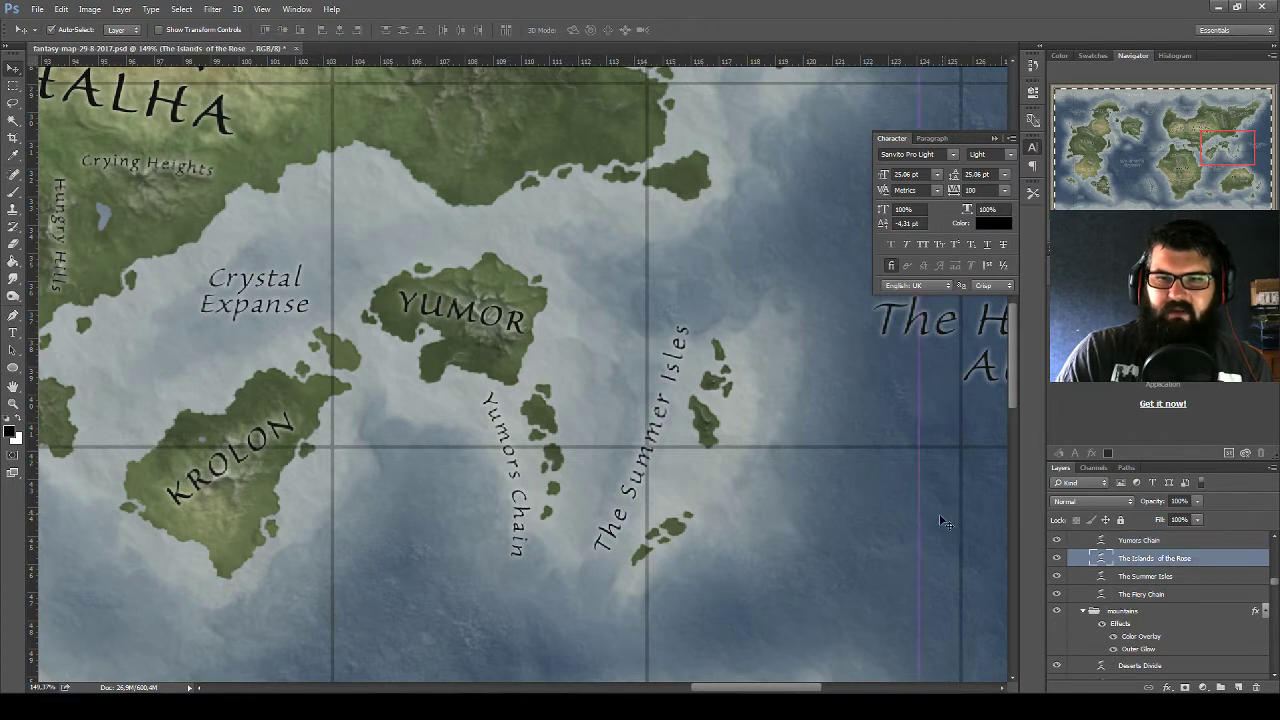
left_click(1121, 580)
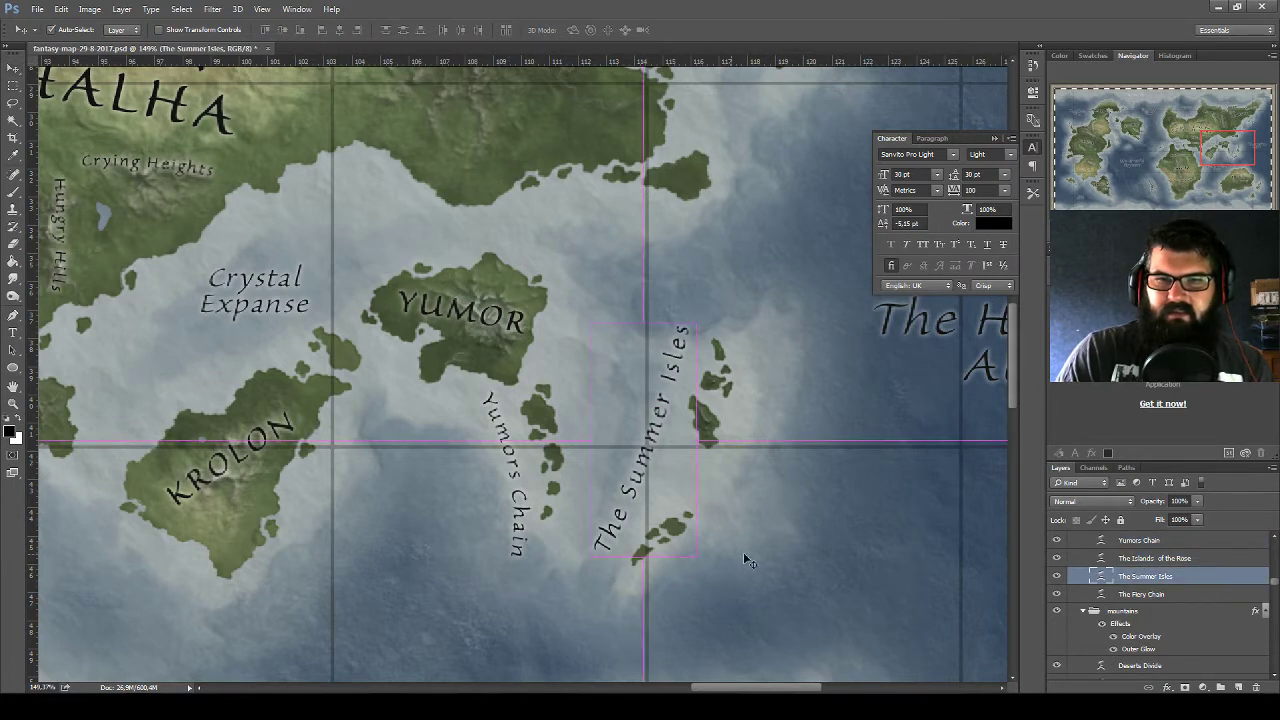
key("ctrl+t")
left_click_drag(582, 577, 775, 357)
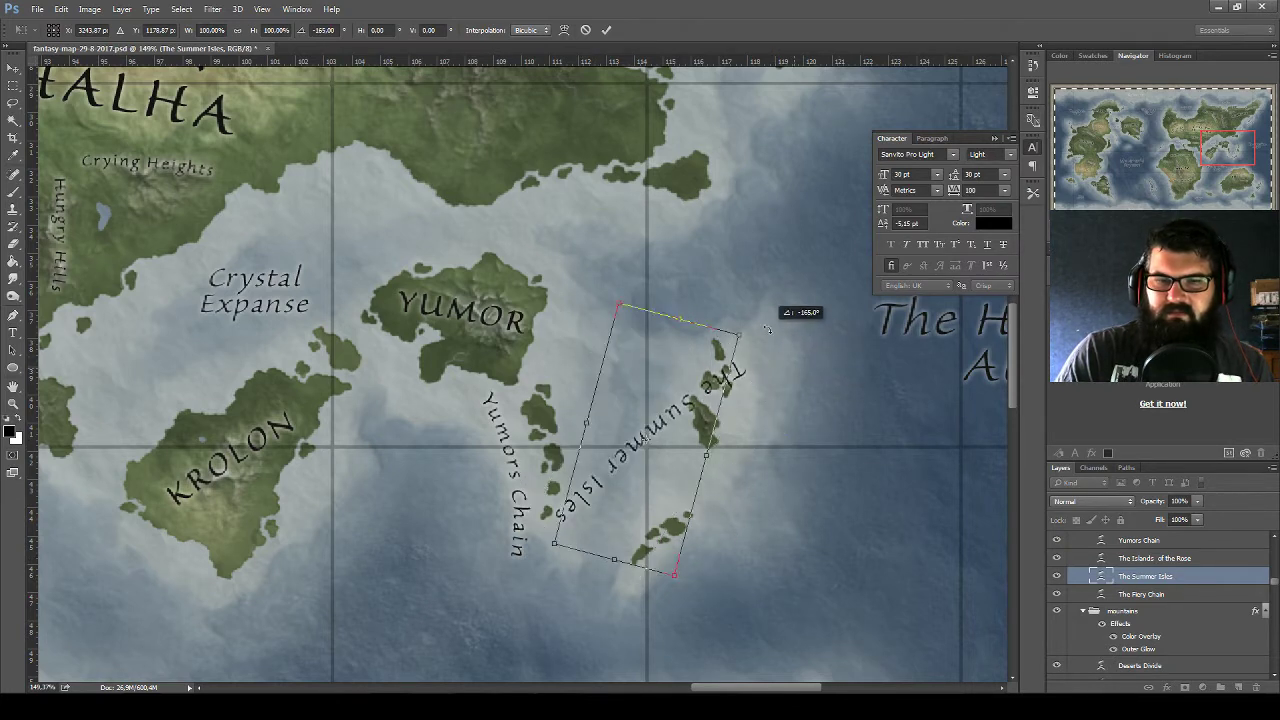
mouse_move(800, 376)
left_mouse_down()
mouse_move(784, 563)
mouse_move(670, 585)
mouse_move(585, 578)
mouse_move(660, 410)
mouse_move(771, 304)
left_mouse_up()
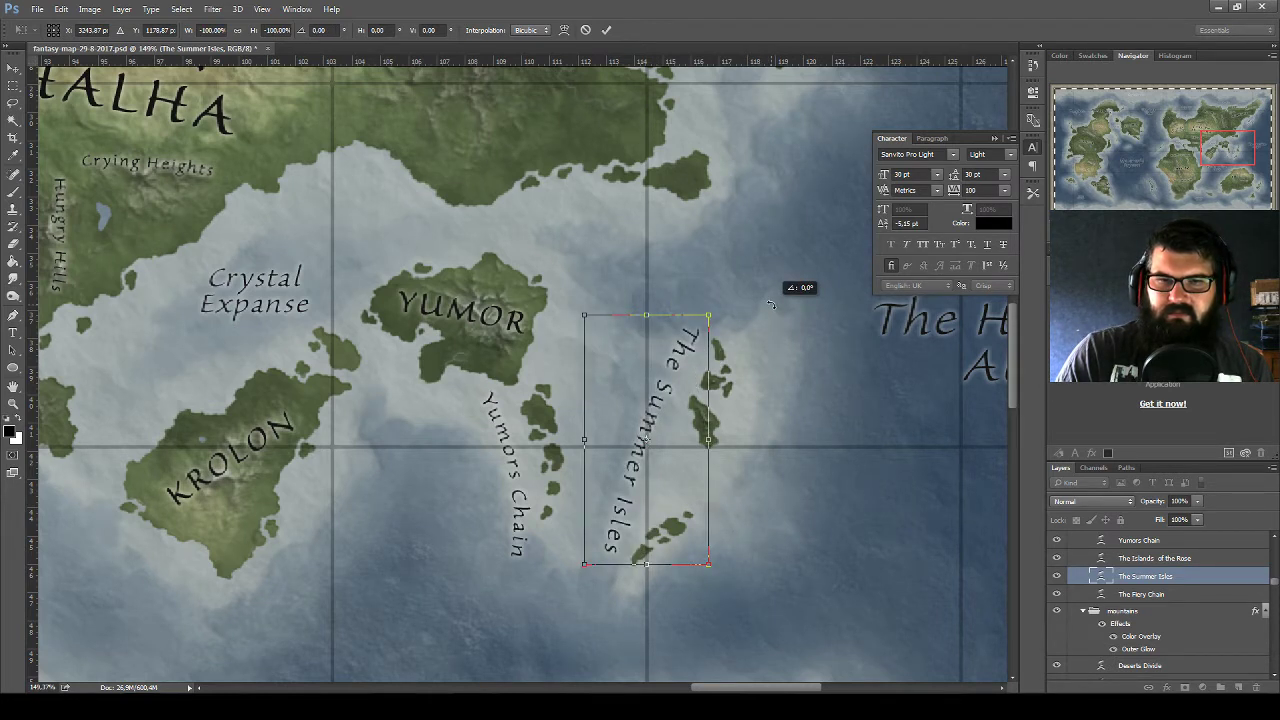
mouse_move(771, 304)
left_mouse_down()
mouse_move(557, 533)
mouse_move(565, 516)
left_mouse_up()
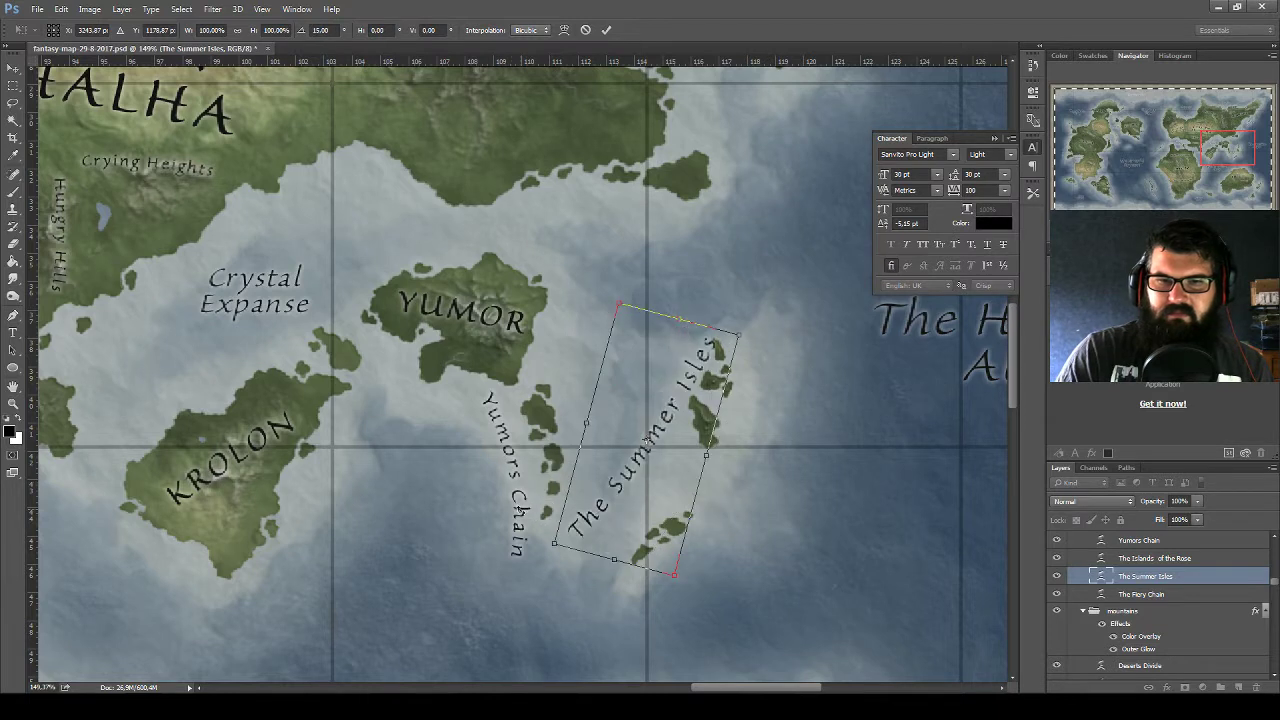
key("Return")
left_click_drag(665, 451, 761, 484)
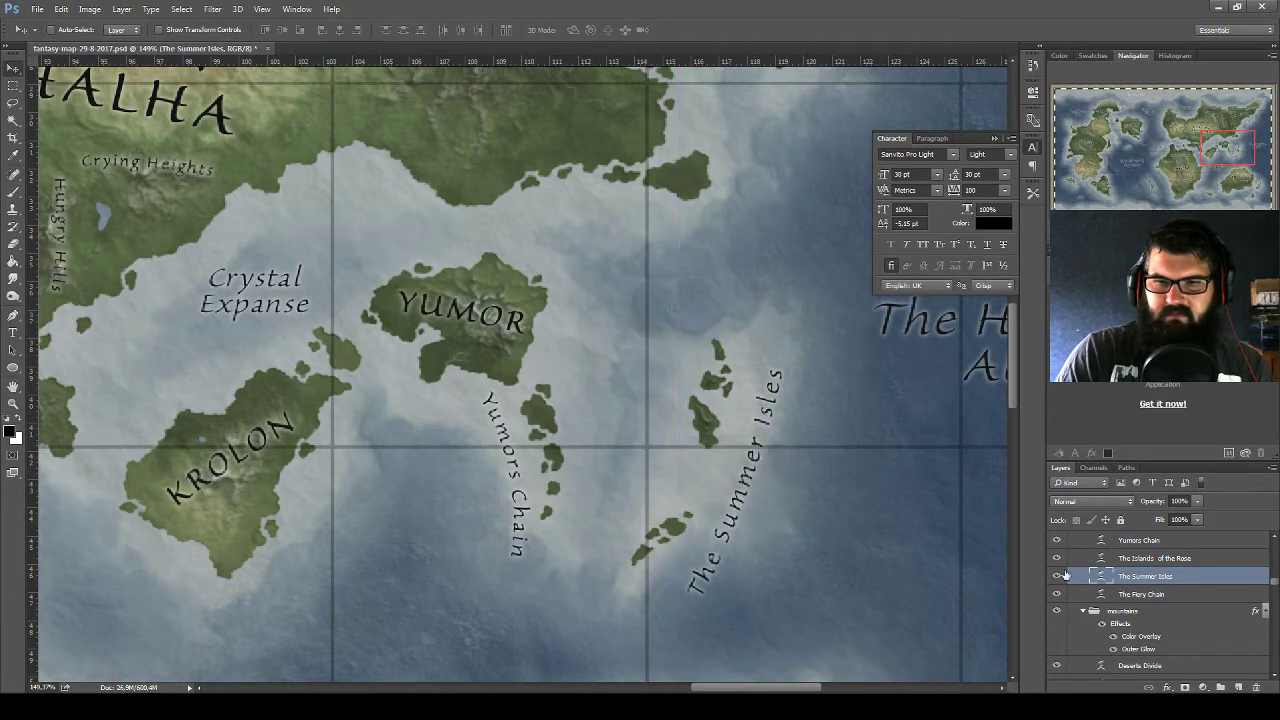
Curve The Summer Isles text with an Arc warp of bend -20, then nudge it up-left
double_click(1101, 576)
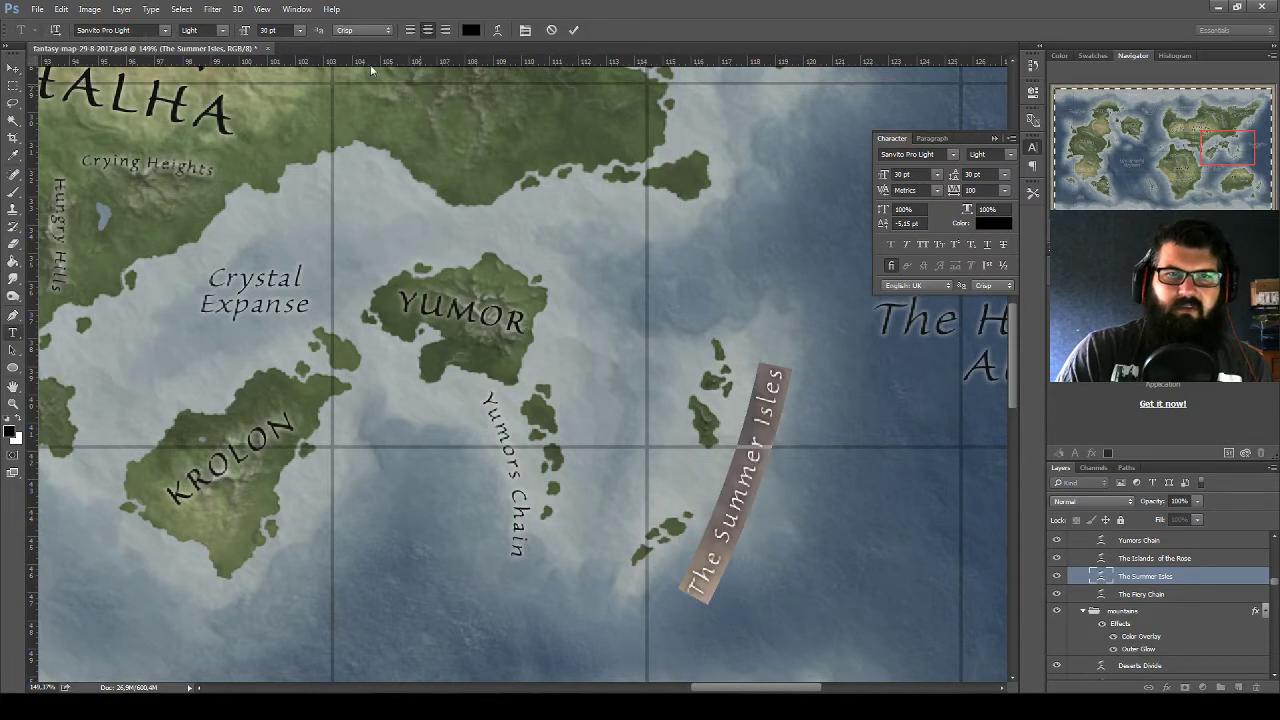
left_click(498, 30)
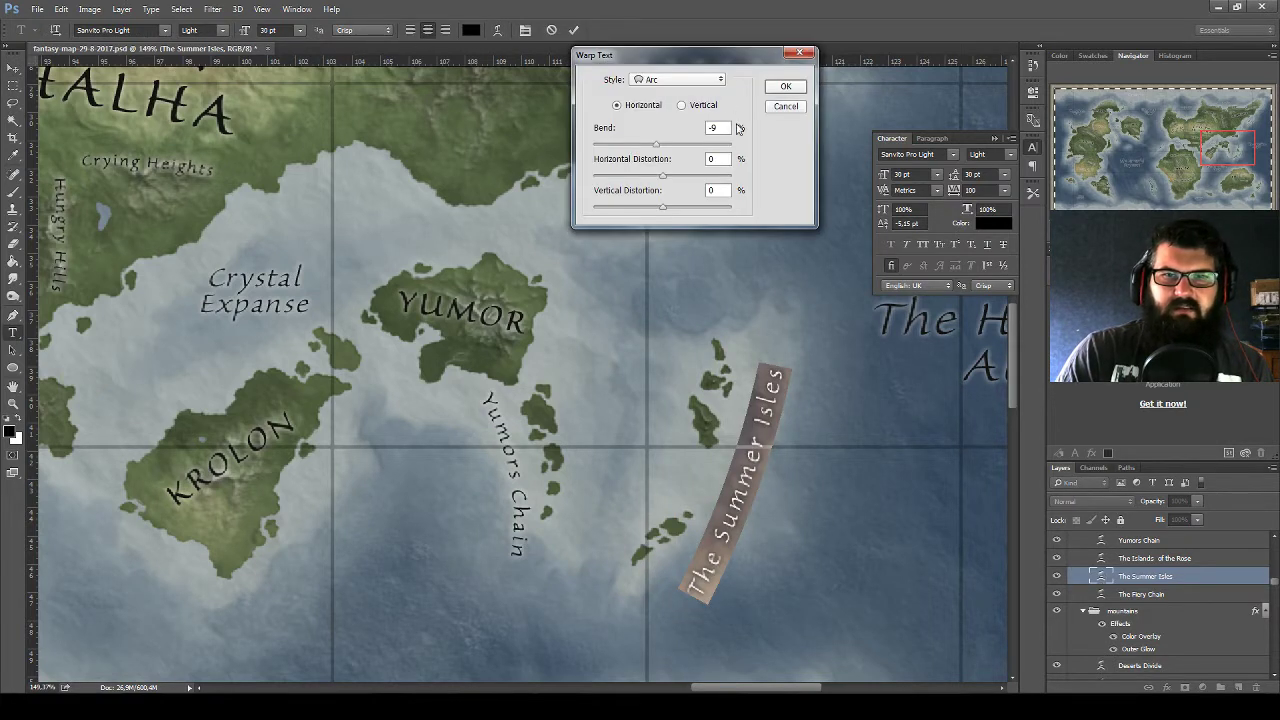
left_click_drag(667, 145, 645, 145)
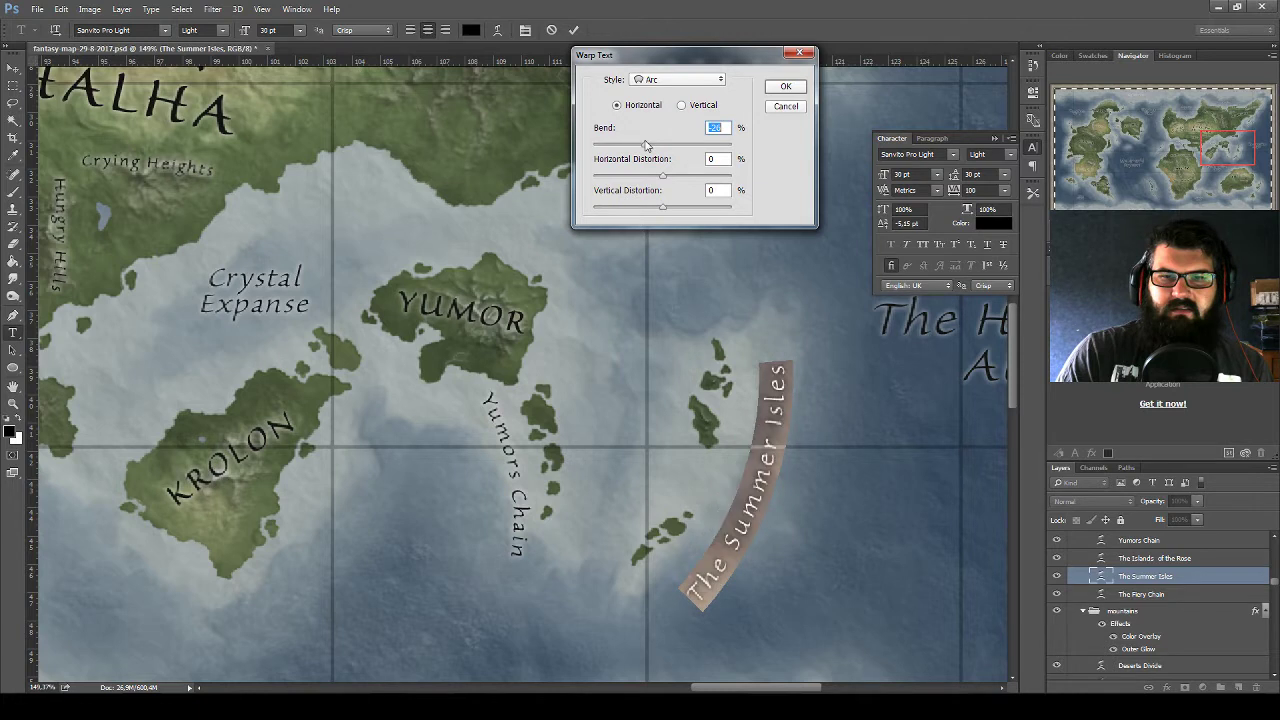
left_click(786, 86)
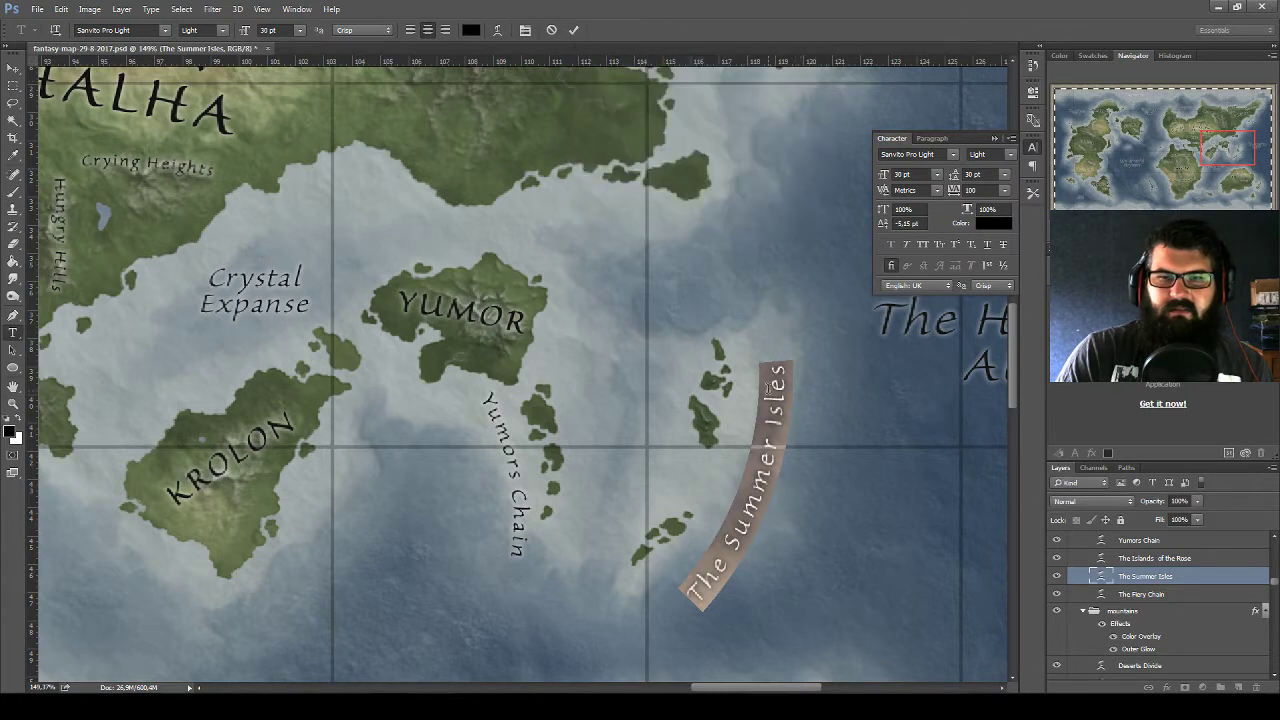
left_click(14, 67)
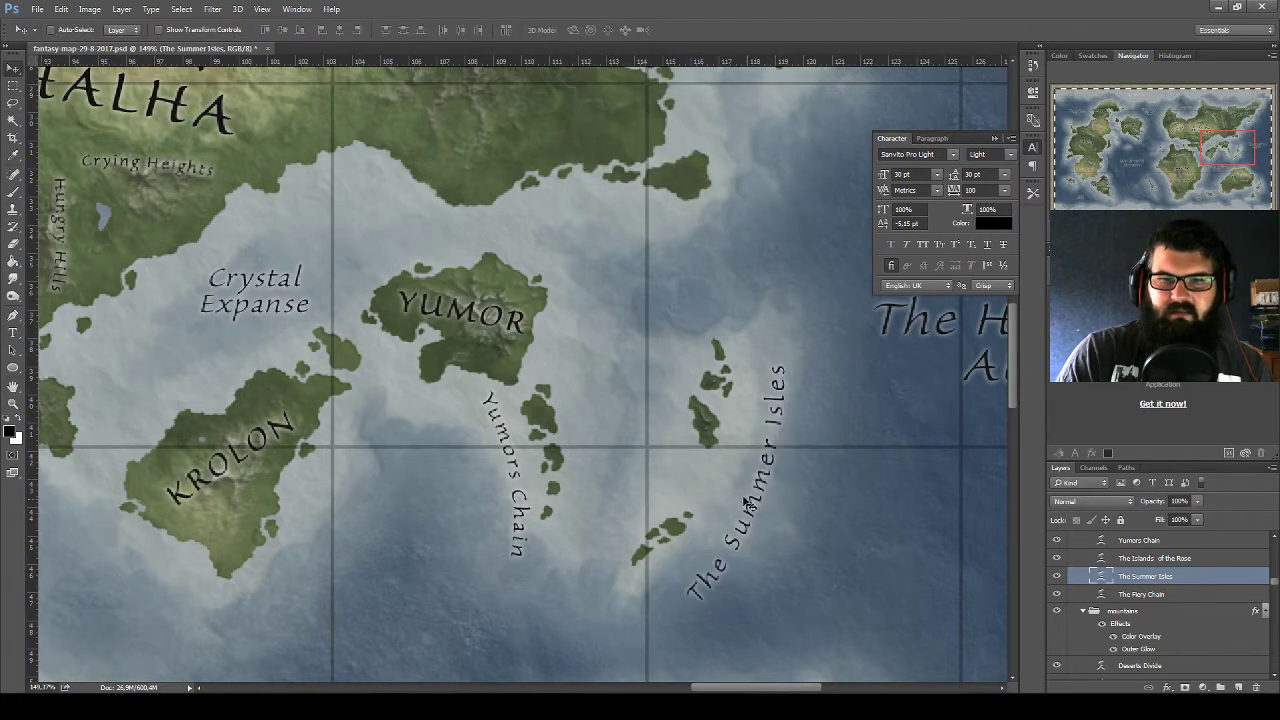
left_click_drag(748, 505, 740, 497)
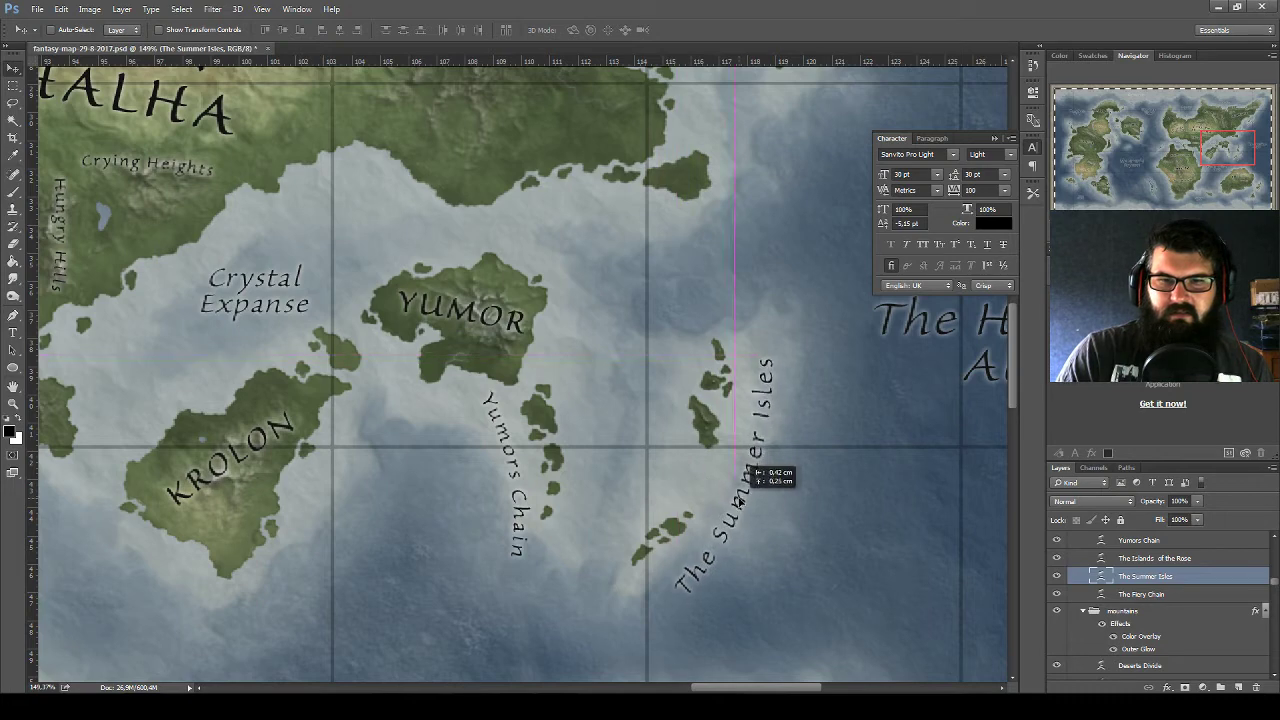
key("ctrl+t")
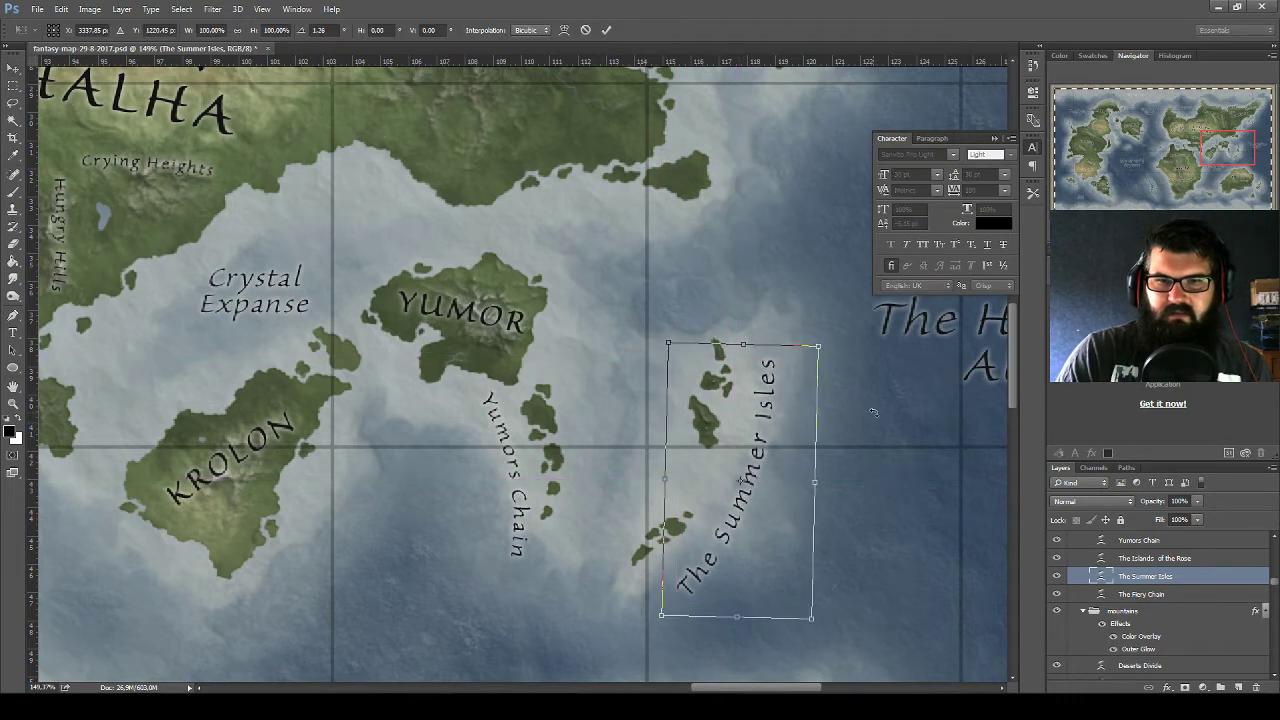
key("Return")
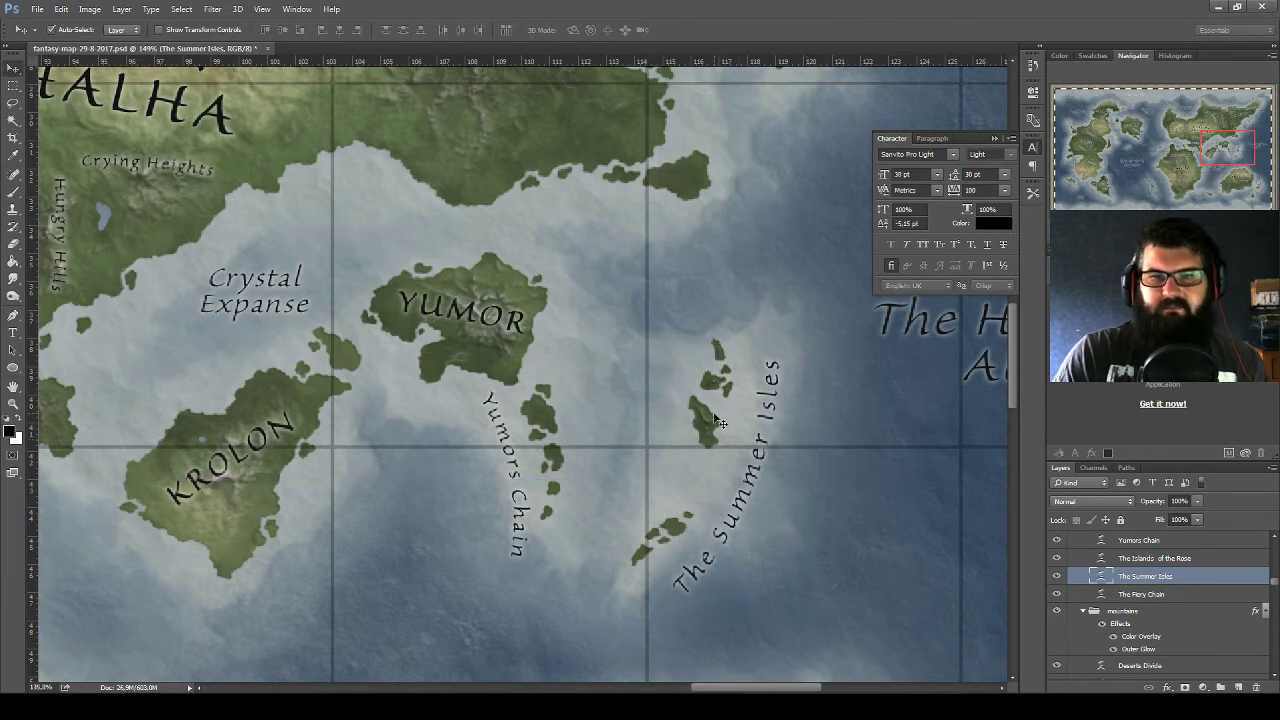
Review the island labels around Kleonis, the Emerald Expanse and Akthalha, then save the map
scroll(719, 423, "down", 2)
scroll(719, 430, "down", 2)
scroll(720, 436, "down", 1)
scroll(720, 441, "down", 1)
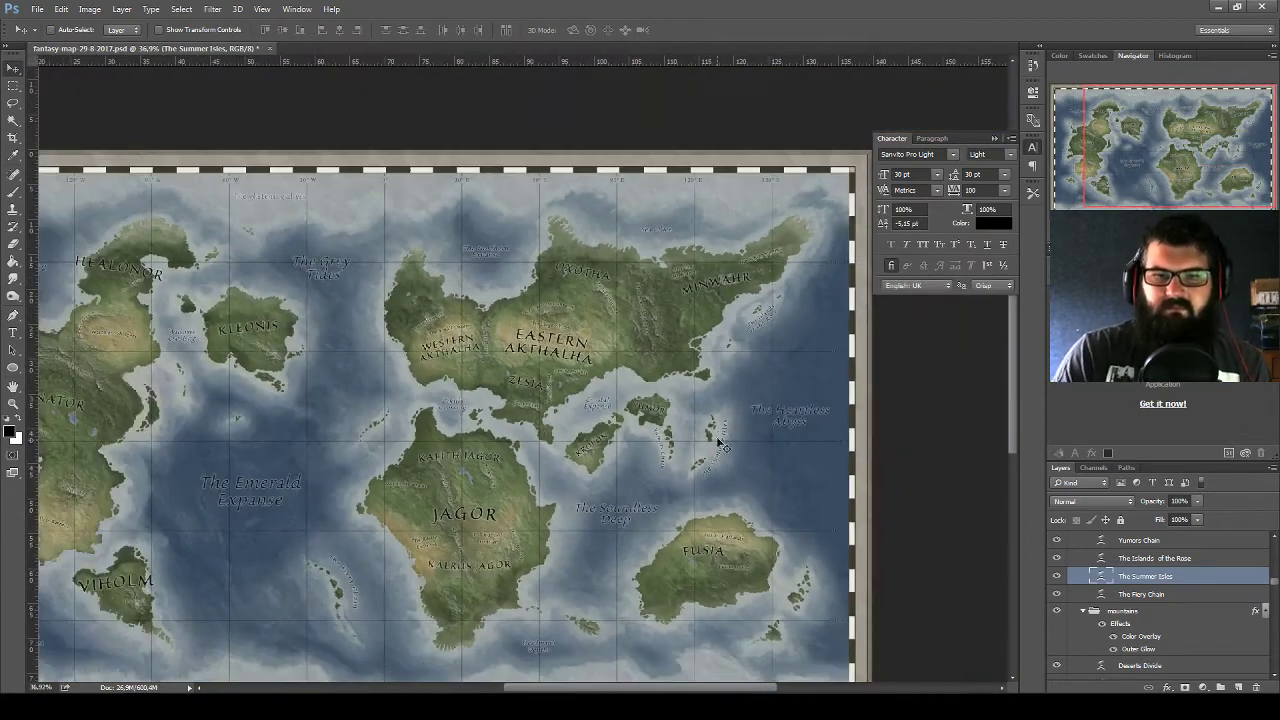
scroll(719, 441, "up", 1)
scroll(720, 440, "up", 1)
scroll(720, 432, "up", 1)
scroll(666, 421, "up", 1)
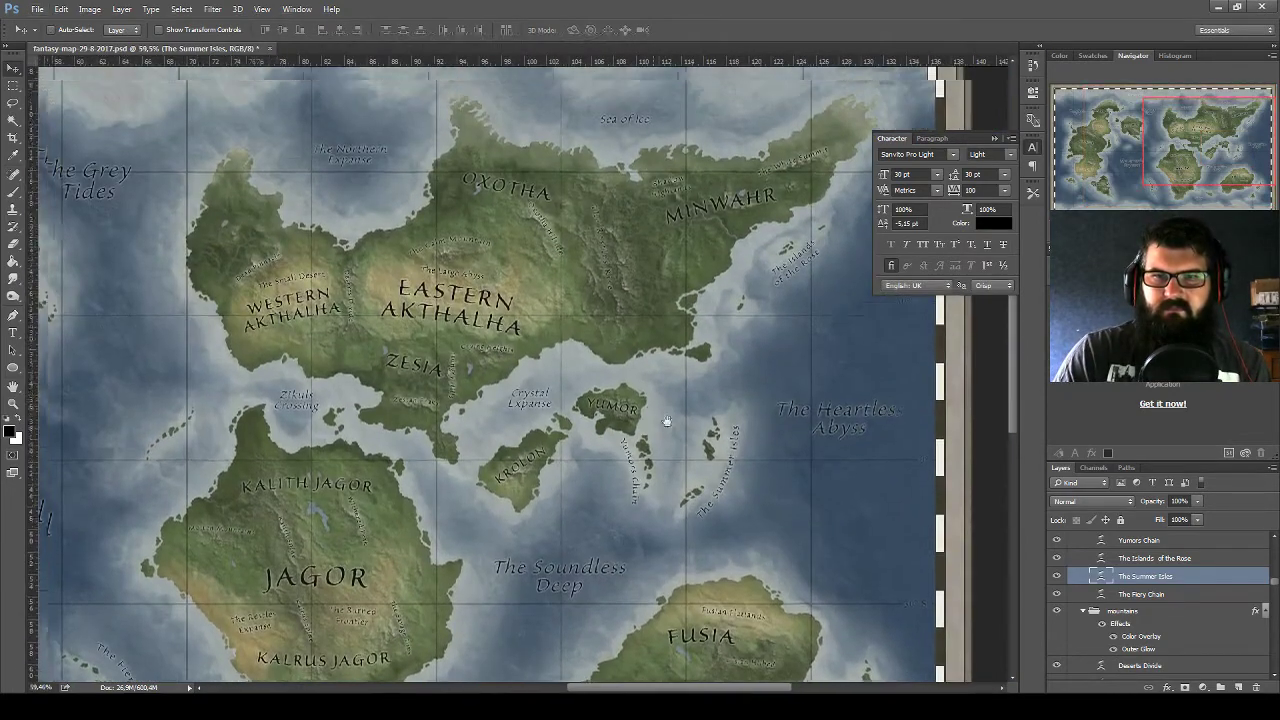
left_click_drag(666, 421, 395, 245)
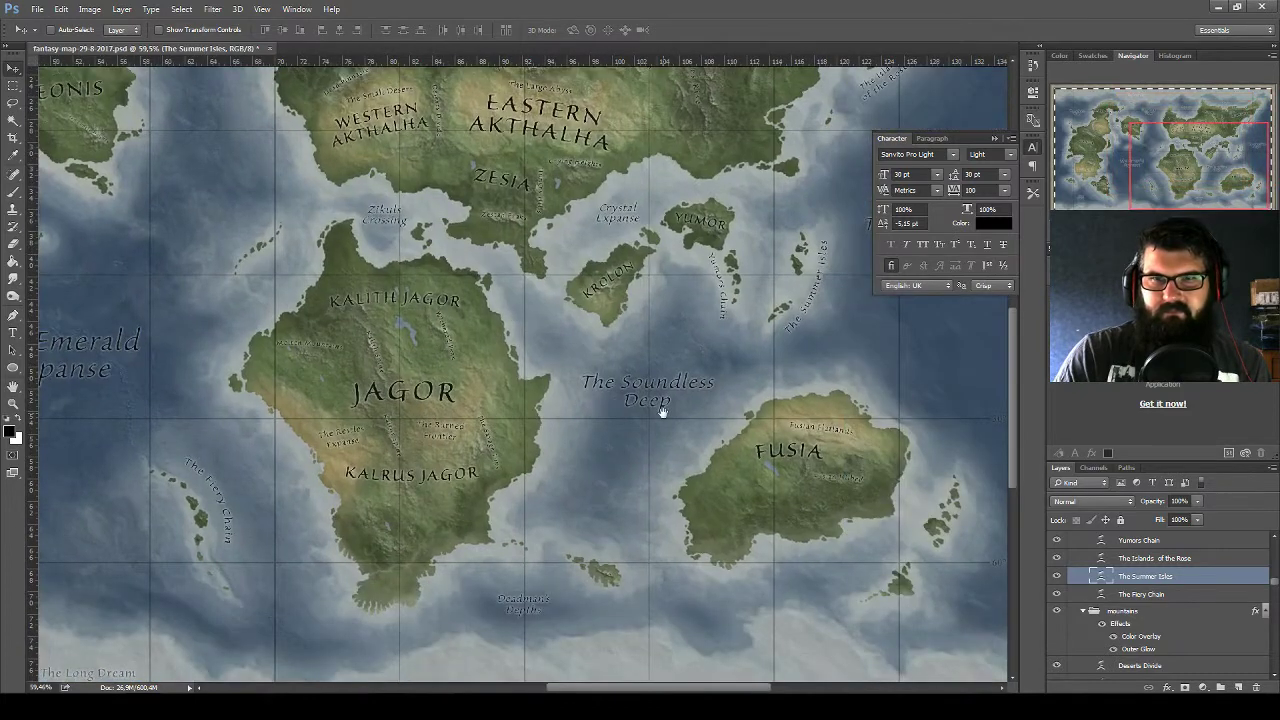
left_click_drag(662, 410, 523, 495)
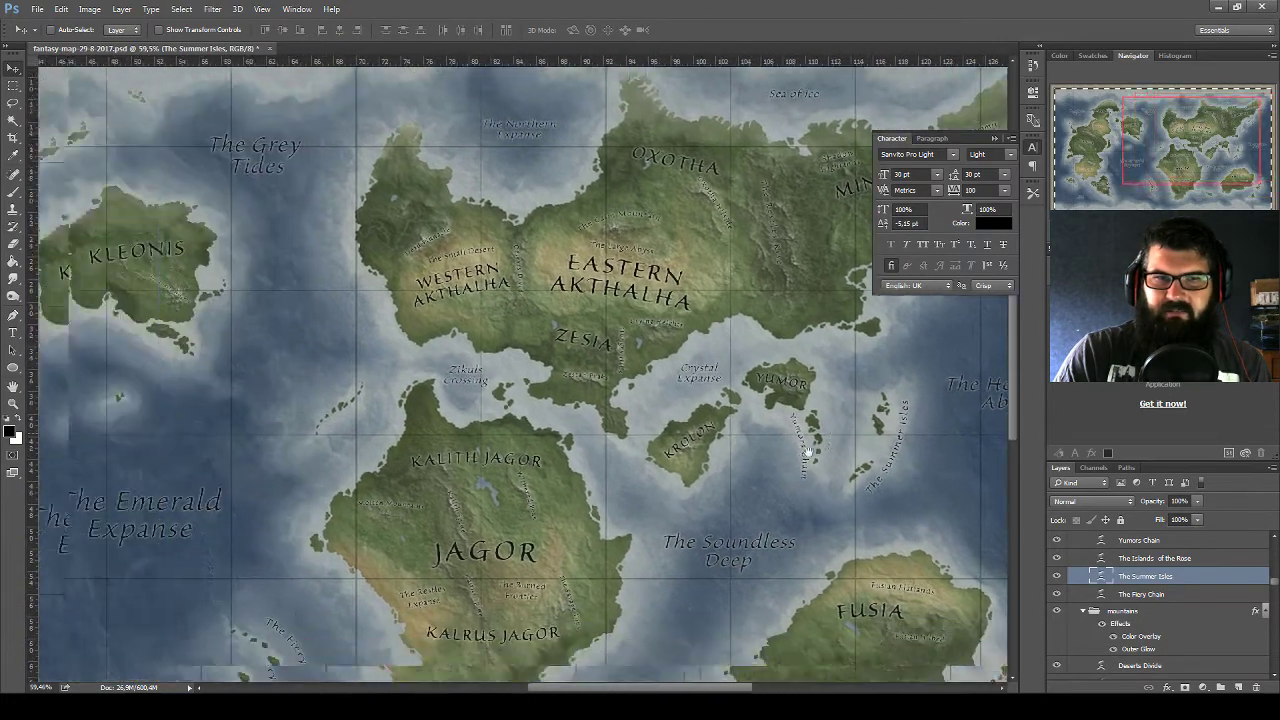
mouse_move(510, 462)
left_mouse_down()
mouse_move(568, 427)
mouse_move(609, 437)
mouse_move(620, 380)
mouse_move(695, 342)
mouse_move(366, 451)
mouse_move(447, 523)
mouse_move(277, 566)
left_mouse_up()
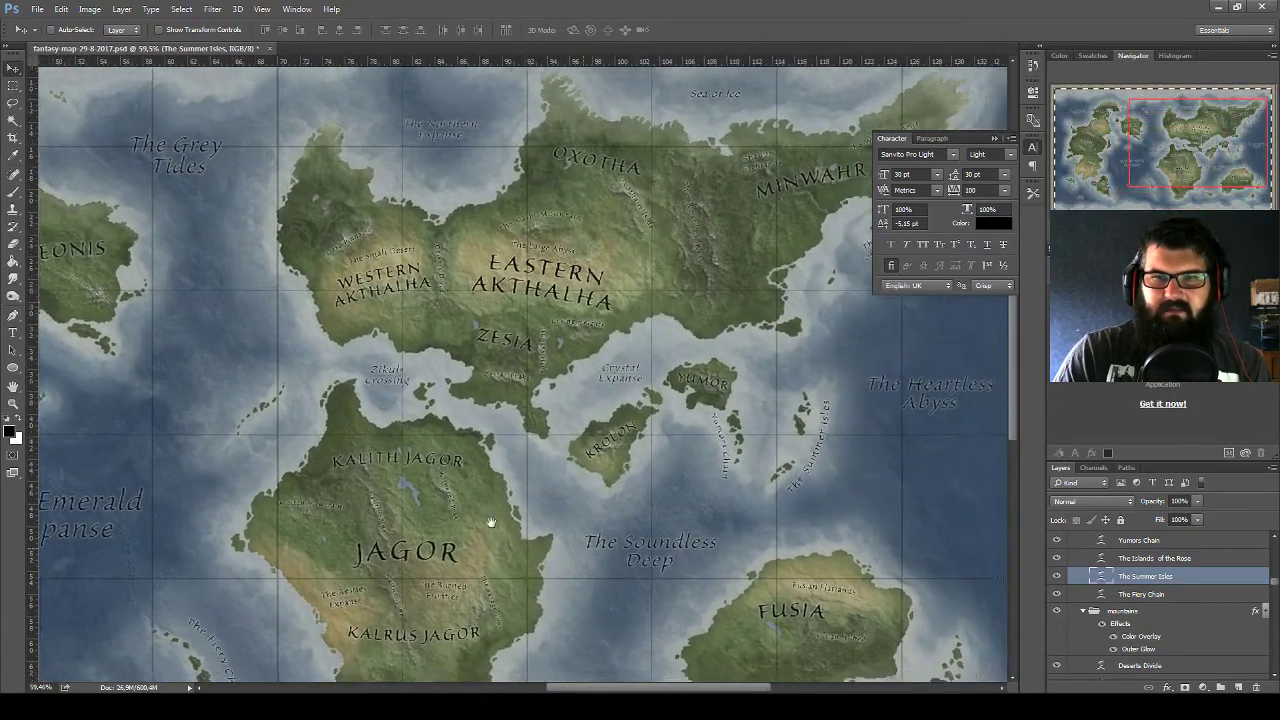
mouse_move(491, 522)
left_mouse_down()
mouse_move(286, 371)
mouse_move(457, 357)
mouse_move(677, 449)
mouse_move(614, 586)
mouse_move(646, 580)
mouse_move(680, 523)
mouse_move(716, 503)
left_mouse_up()
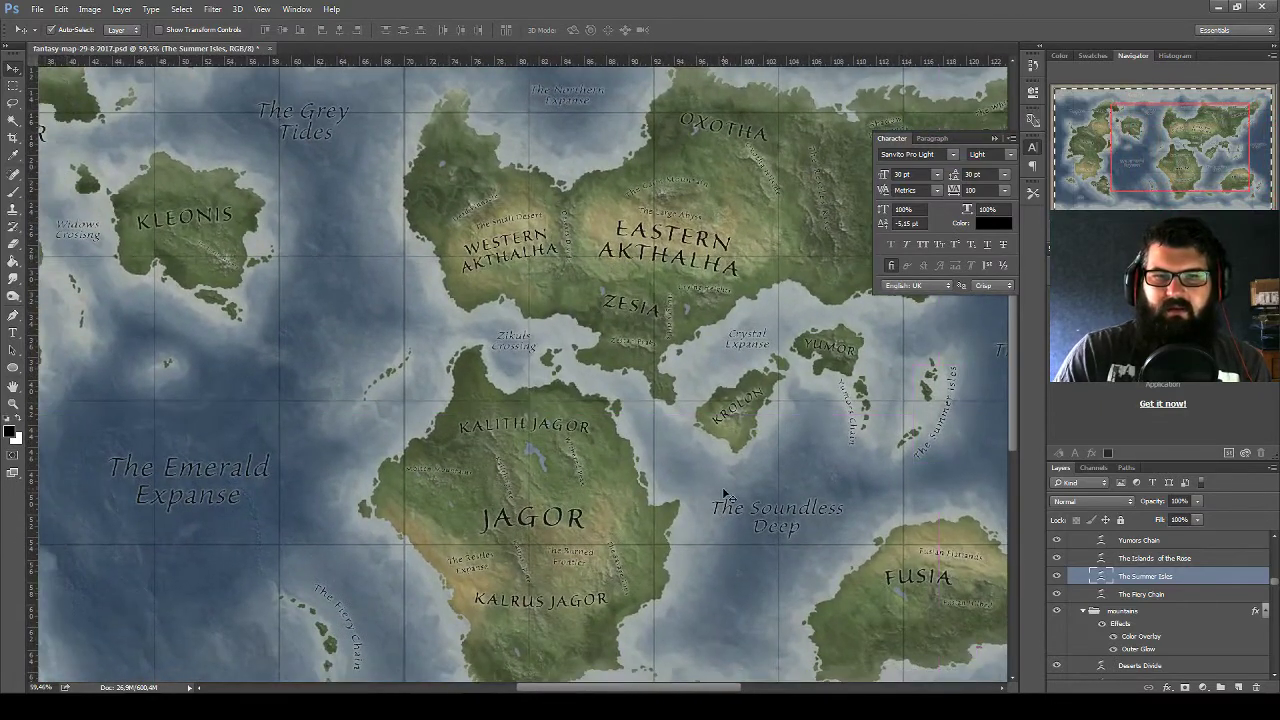
key("ctrl+s")
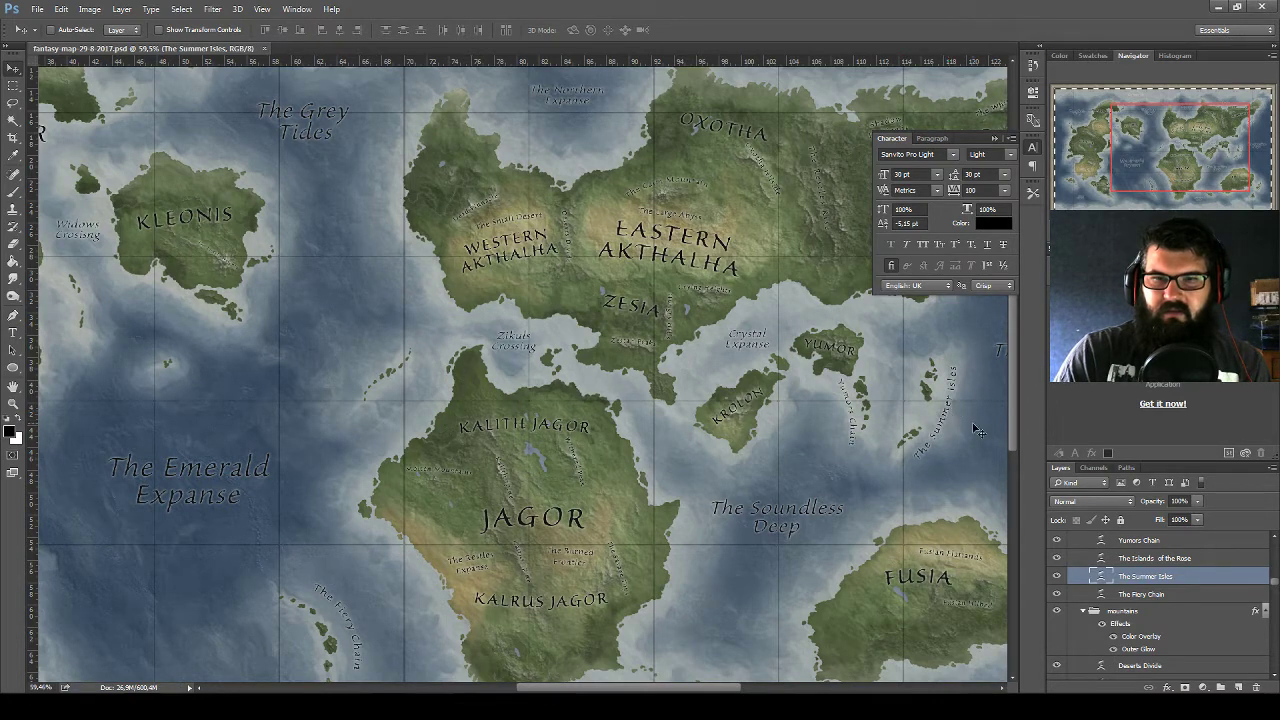
Duplicate The Summer Isles label beside the islands west of Zikuls Crossing, rotated about -15°
mouse_move(938, 415)
left_mouse_down()
mouse_move(540, 290)
mouse_move(345, 295)
mouse_move(390, 330)
left_mouse_up()
scroll(392, 365, "up", 2)
scroll(392, 365, "up", 3)
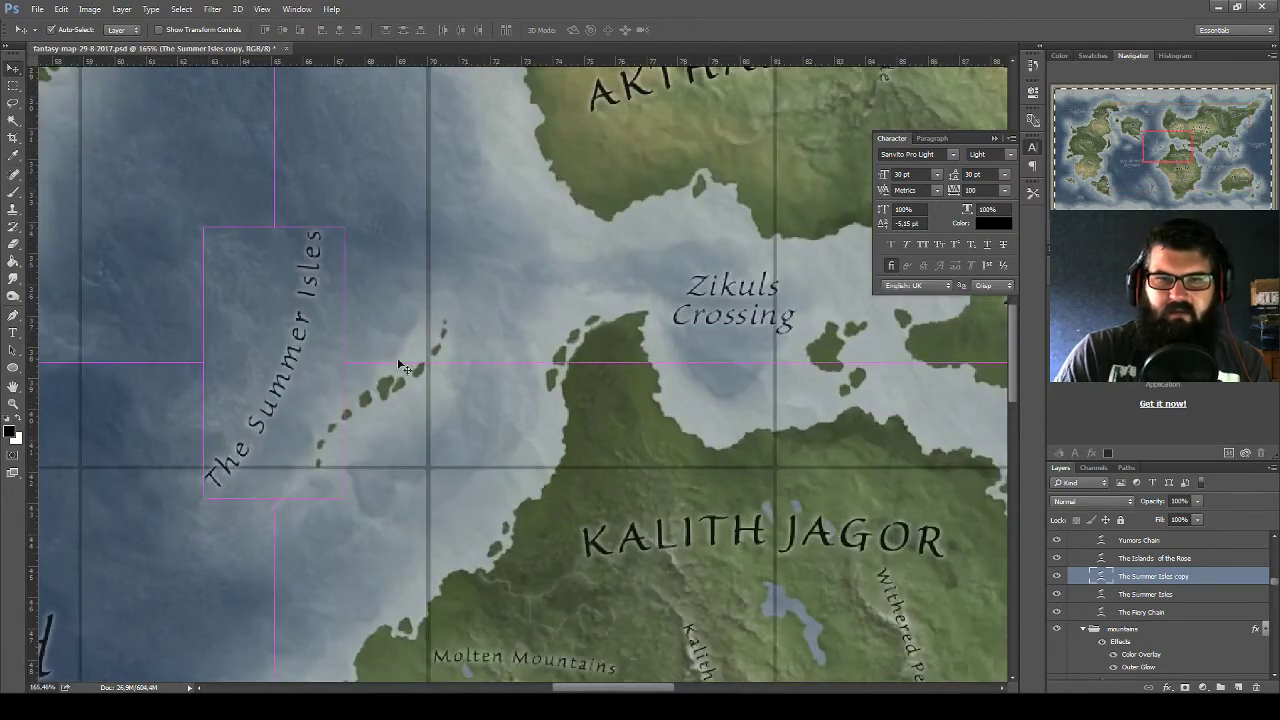
scroll(457, 286, "down", 2)
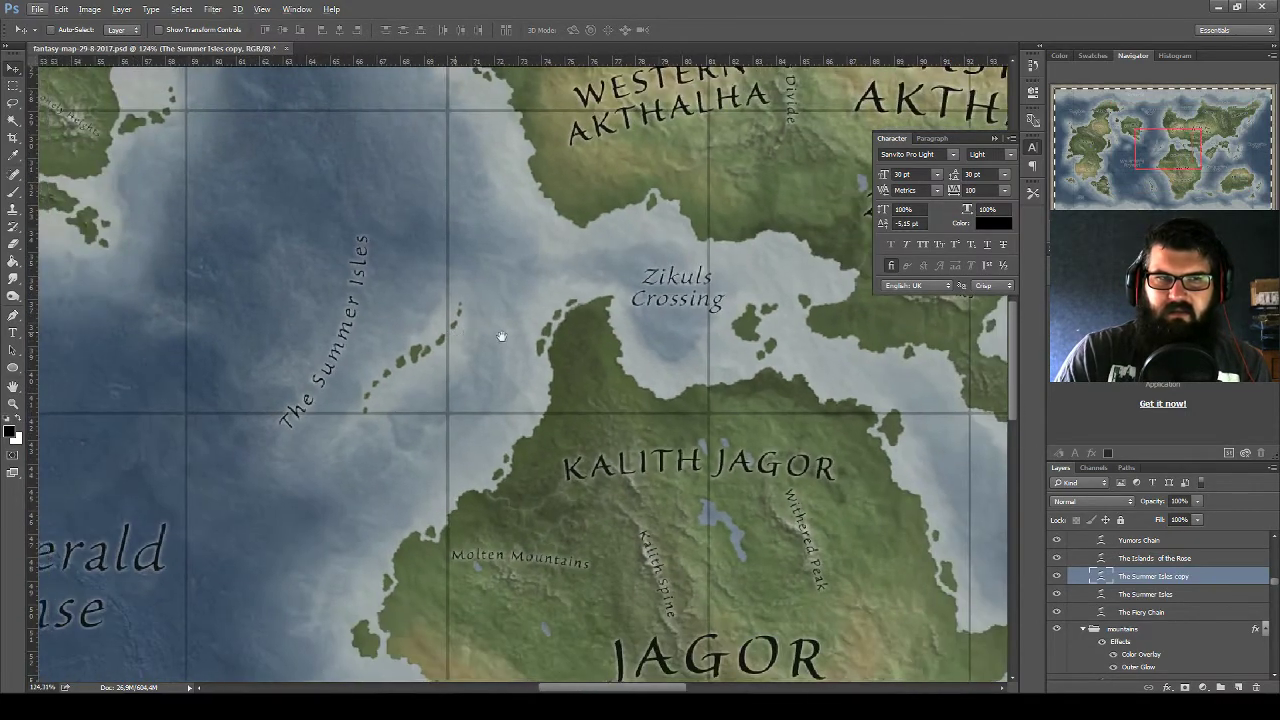
left_click_drag(490, 334, 714, 385)
key("ctrl+t")
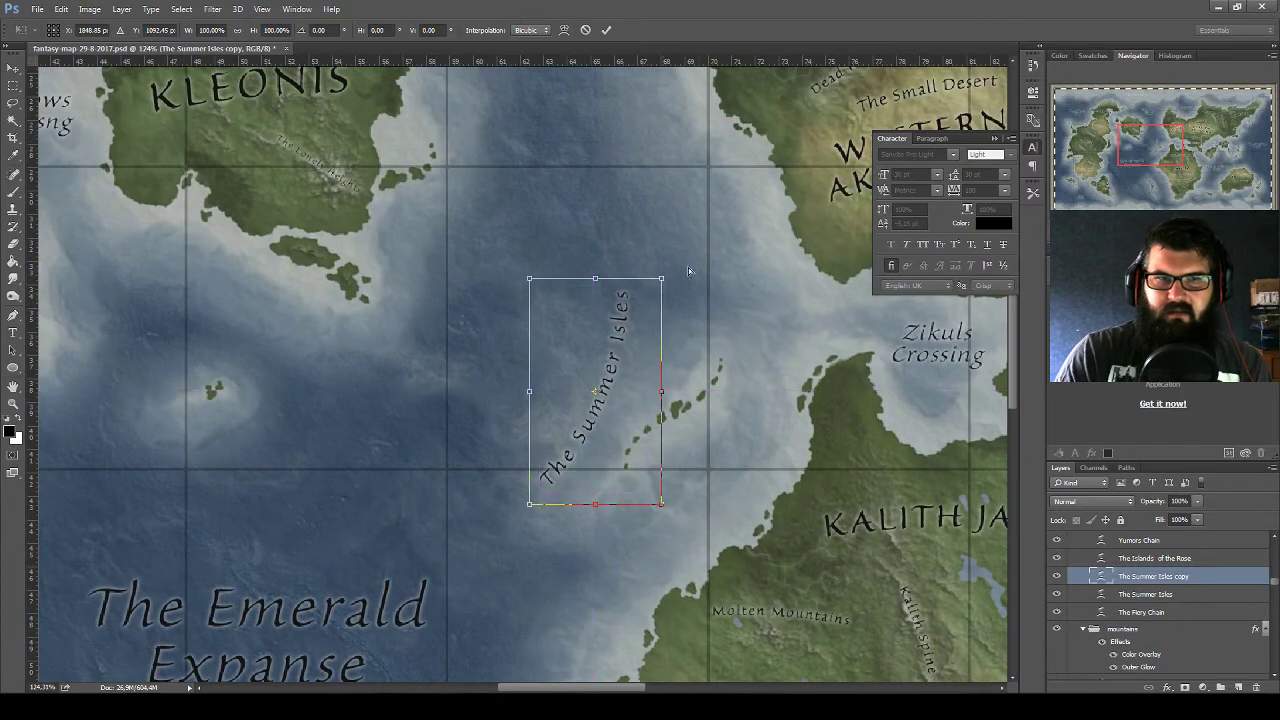
left_click_drag(688, 267, 777, 392)
key("Return")
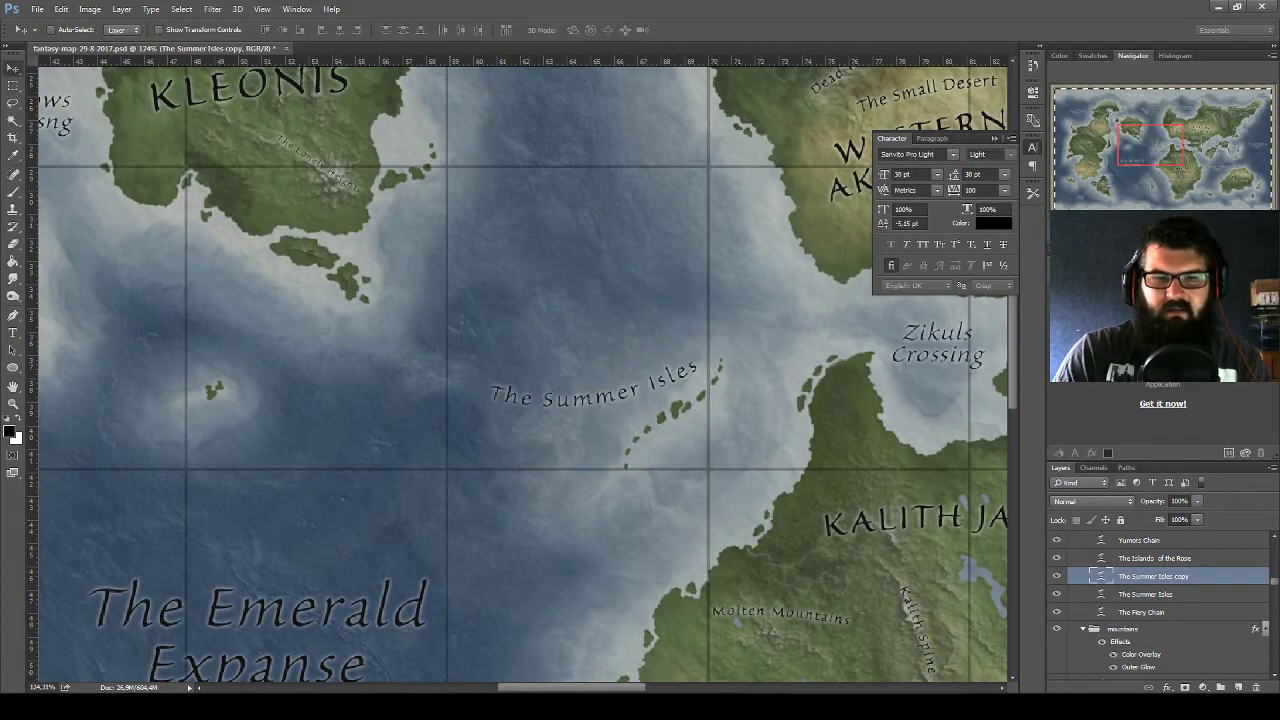
Generate two fresh lists of castle names
left_click(470, 635)
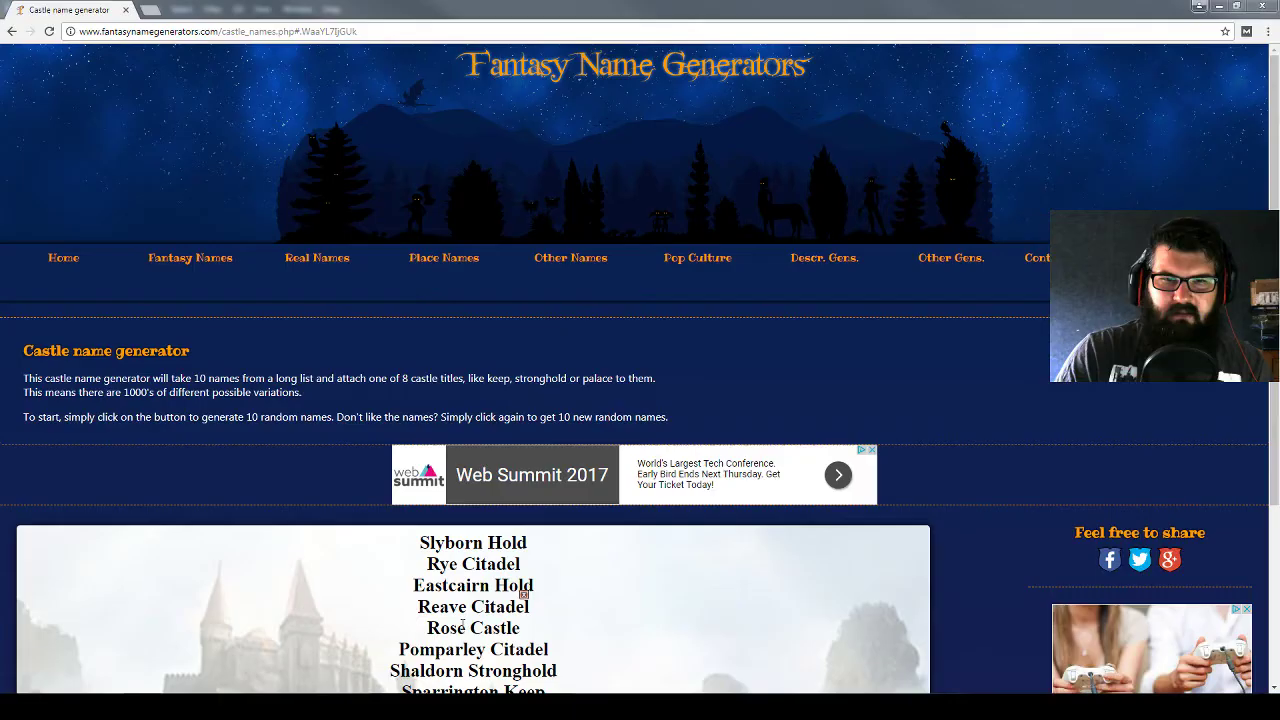
scroll(513, 553, "down", 3)
left_click(502, 505)
mouse_move(443, 258)
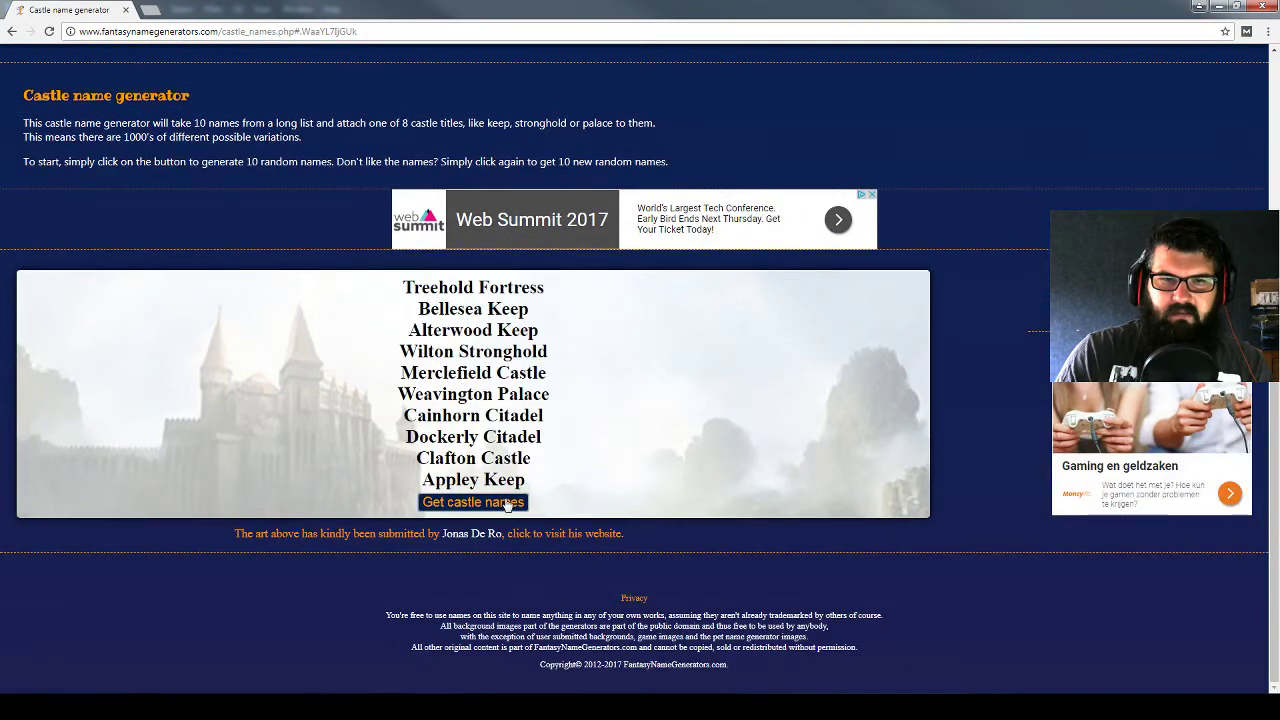
left_click(505, 502)
scroll(551, 243, "up", 3)
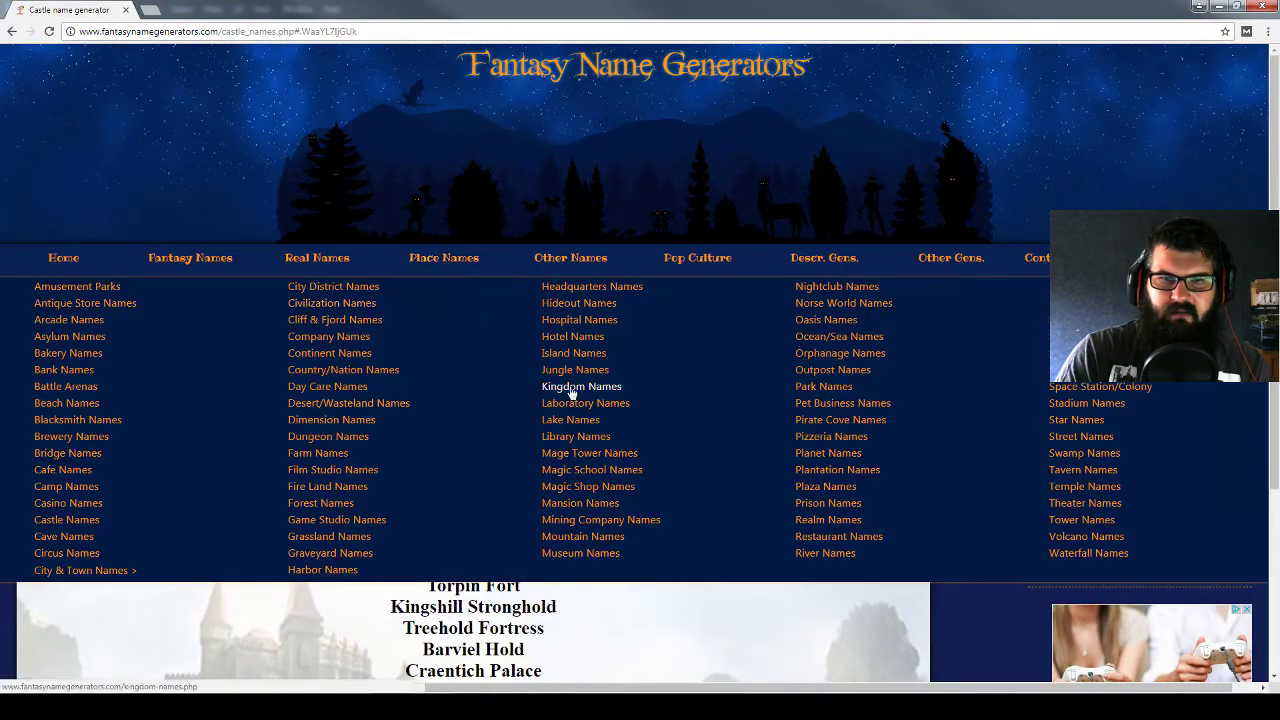
Generate two fresh sets of kingdom names
left_click(594, 389)
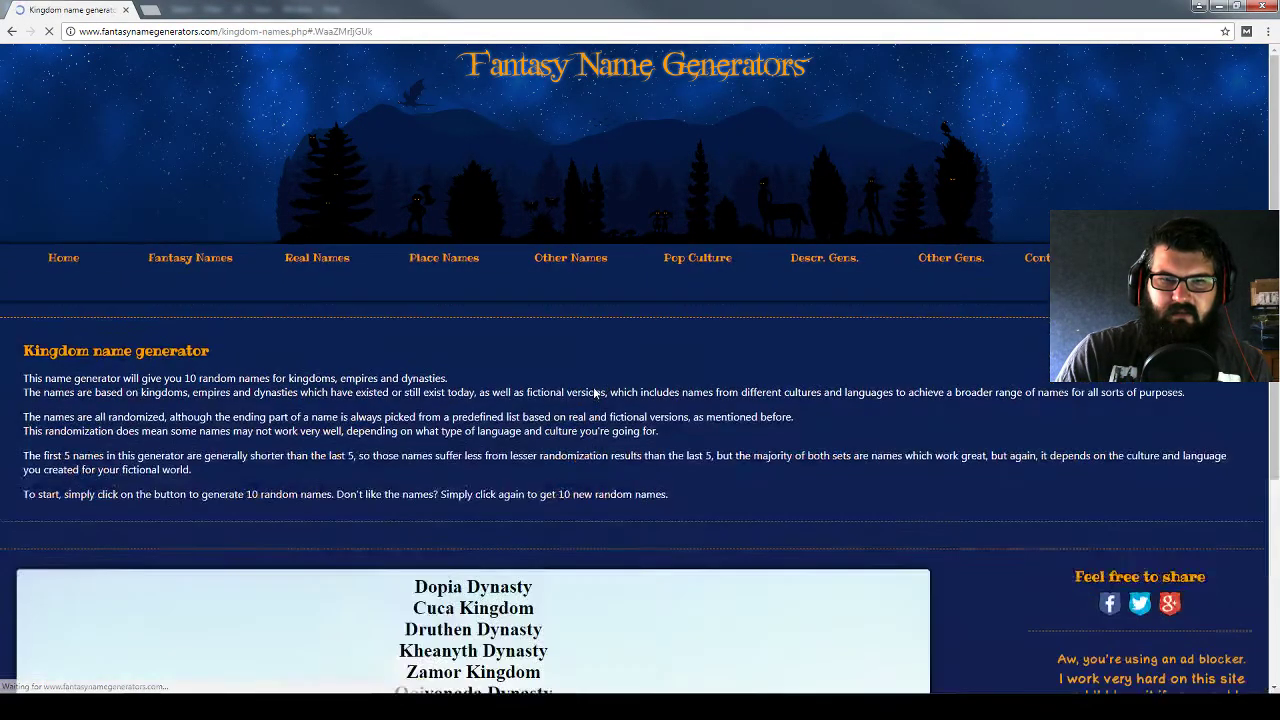
scroll(474, 505, "down", 5)
left_click(473, 523)
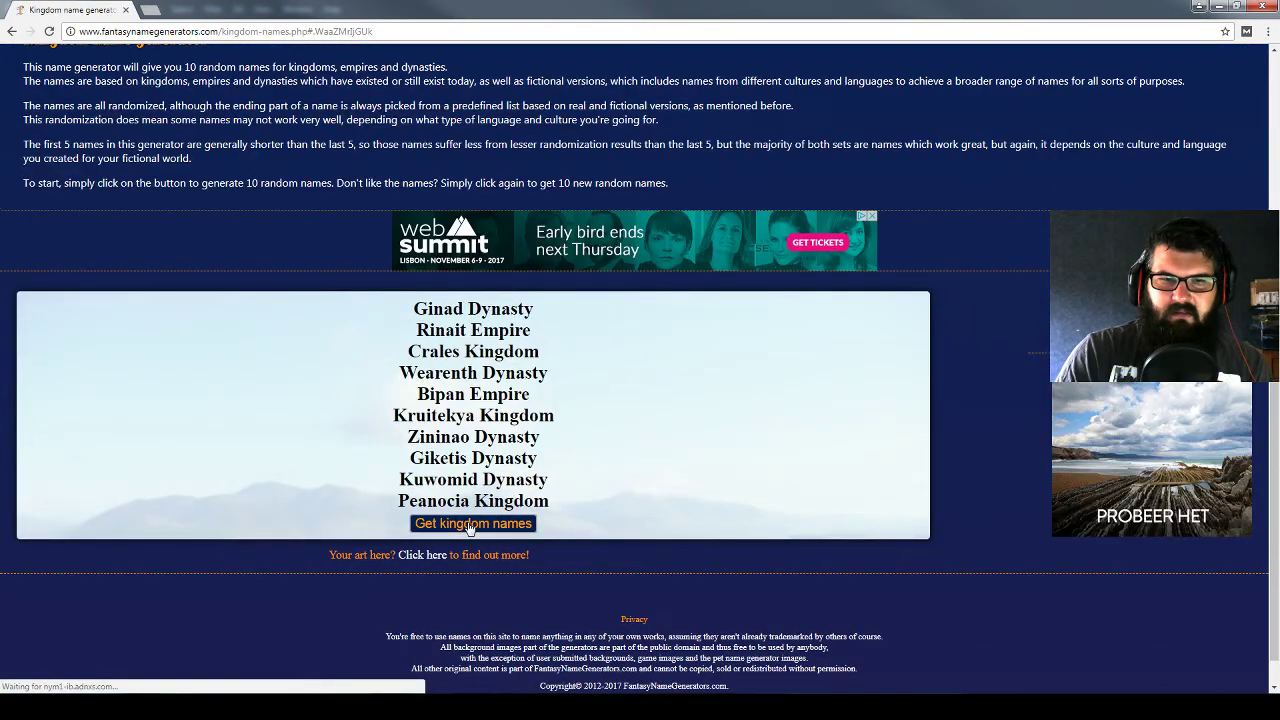
left_click(473, 523)
scroll(493, 254, "up", 5)
mouse_move(443, 213)
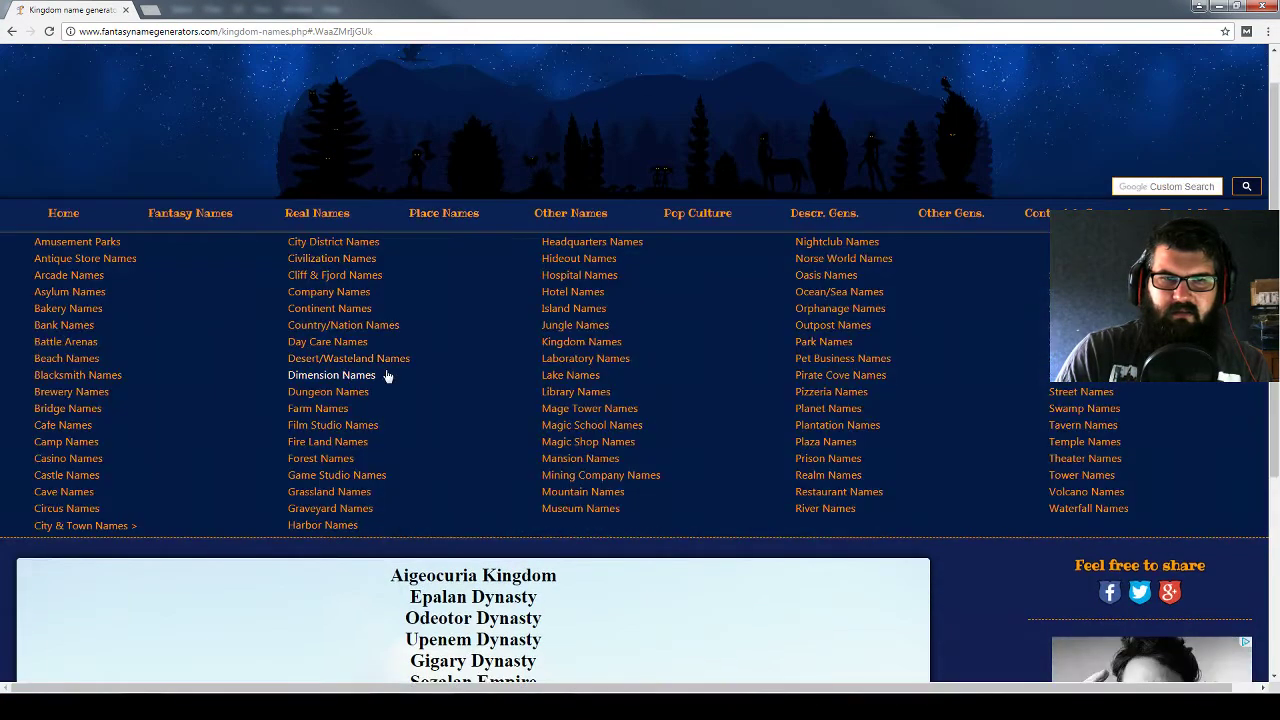
Browse the day care name generator page
left_click(340, 343)
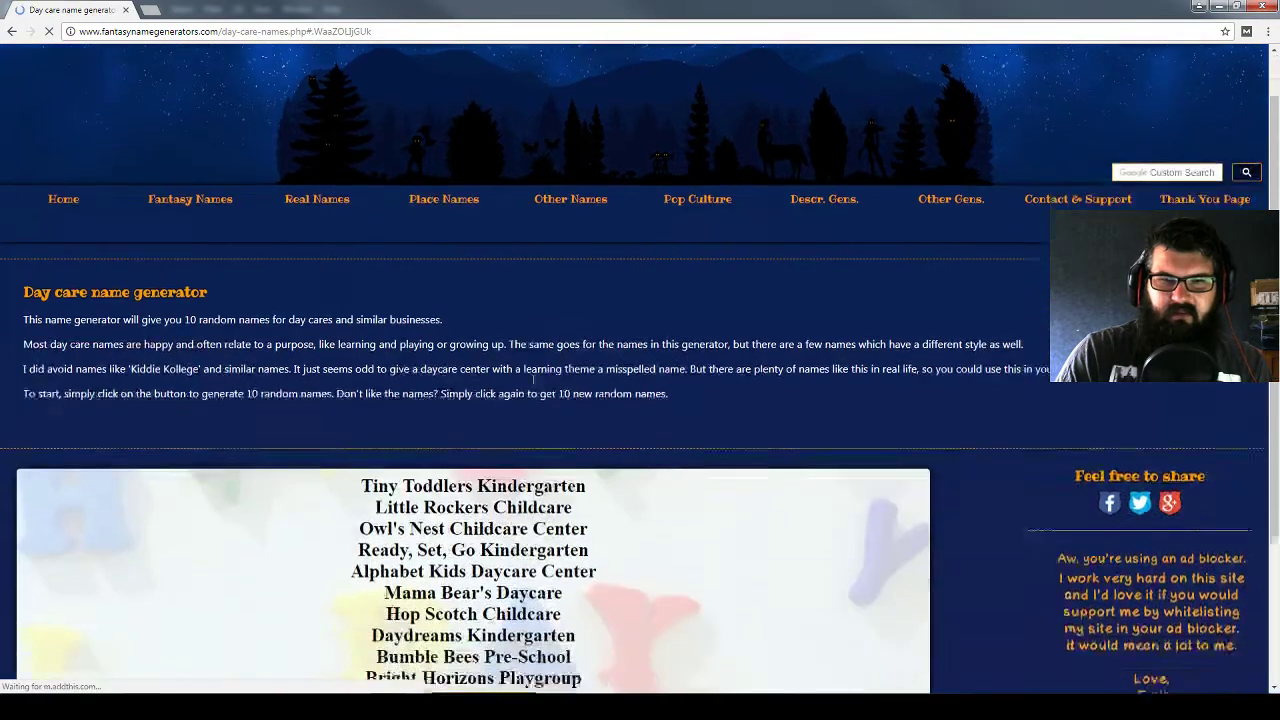
scroll(450, 300, "down", 2)
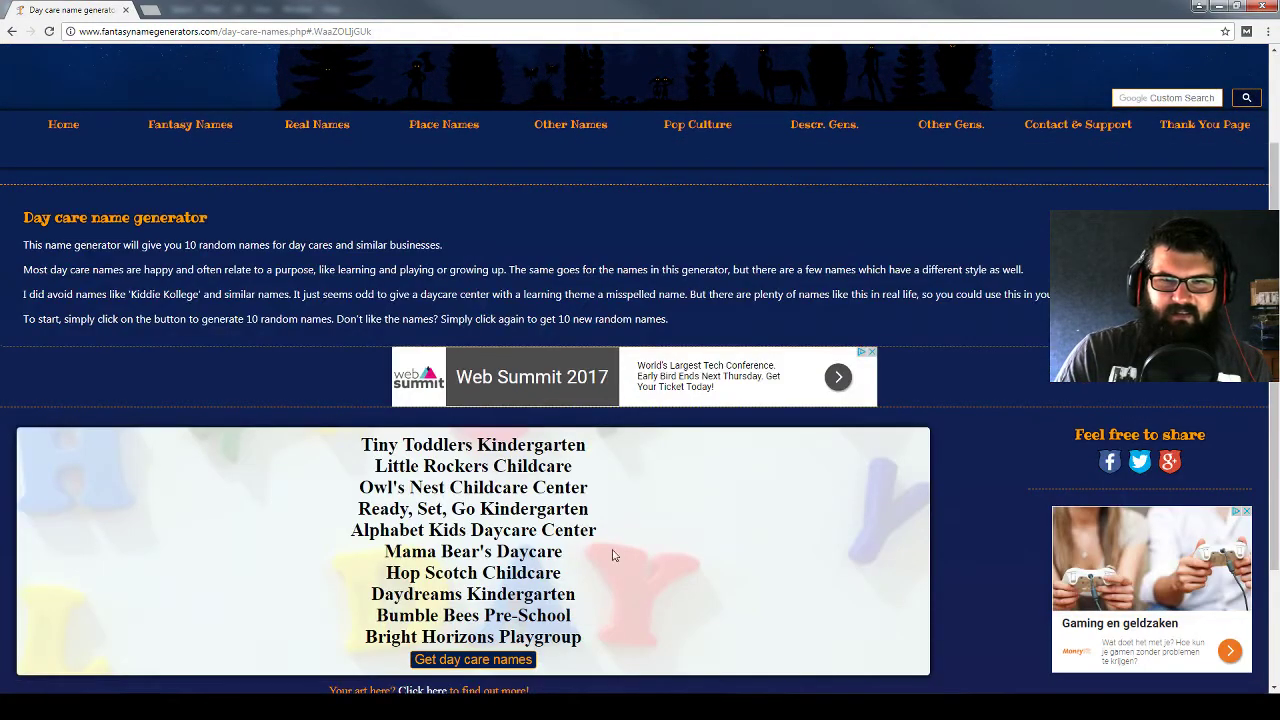
scroll(535, 425, "up", 2)
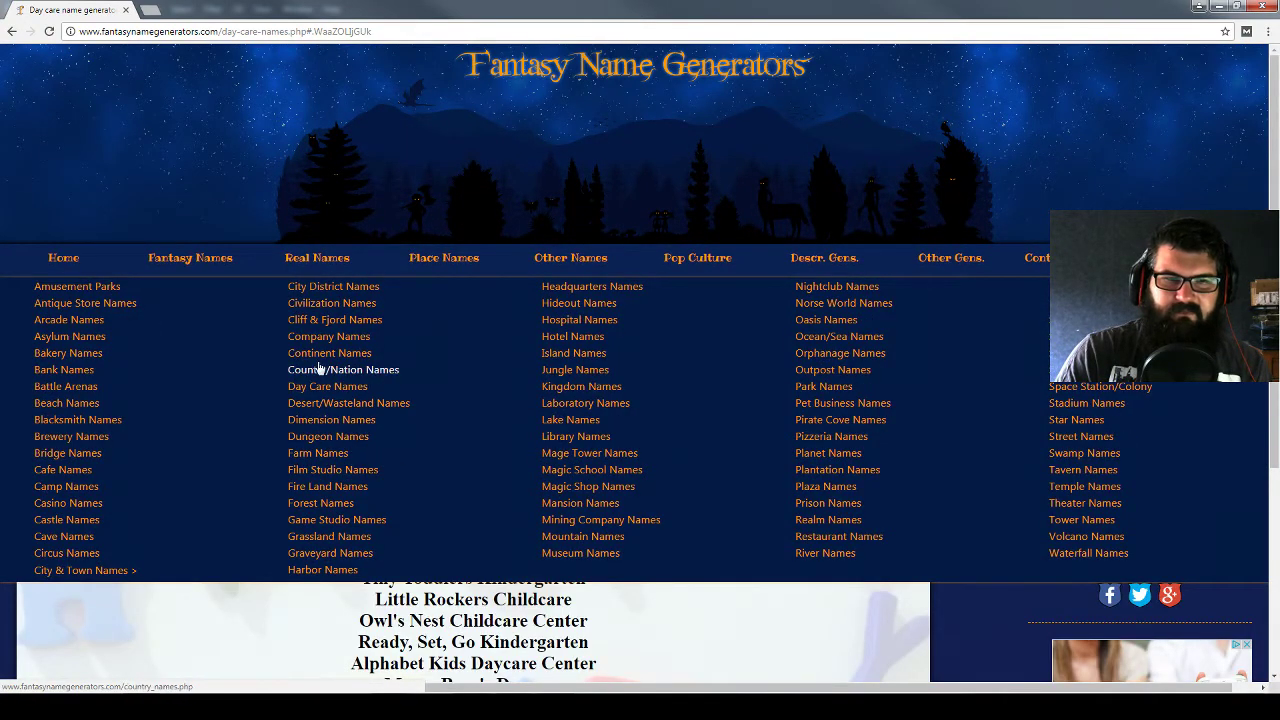
Regenerate graveyard names twelve times, ending with Memory Field Burial Grounds to Bleak Mountain Graveyard
left_click(375, 558)
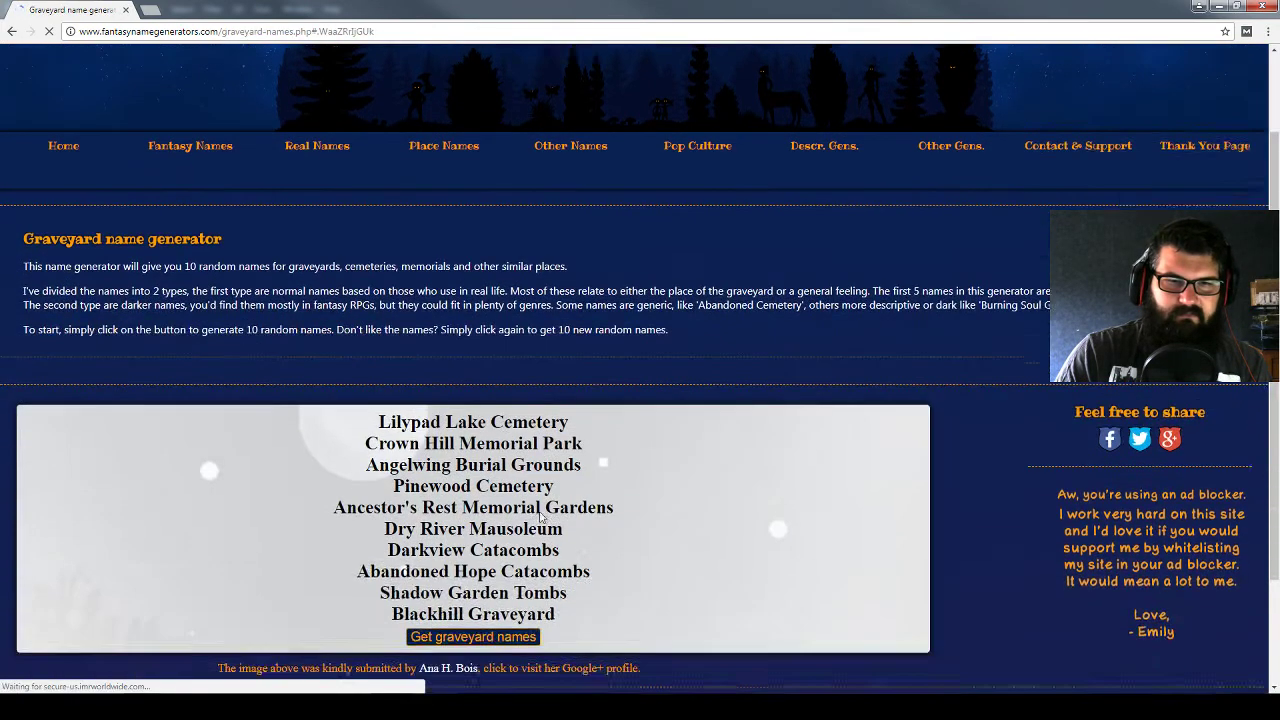
scroll(532, 510, "down", 1)
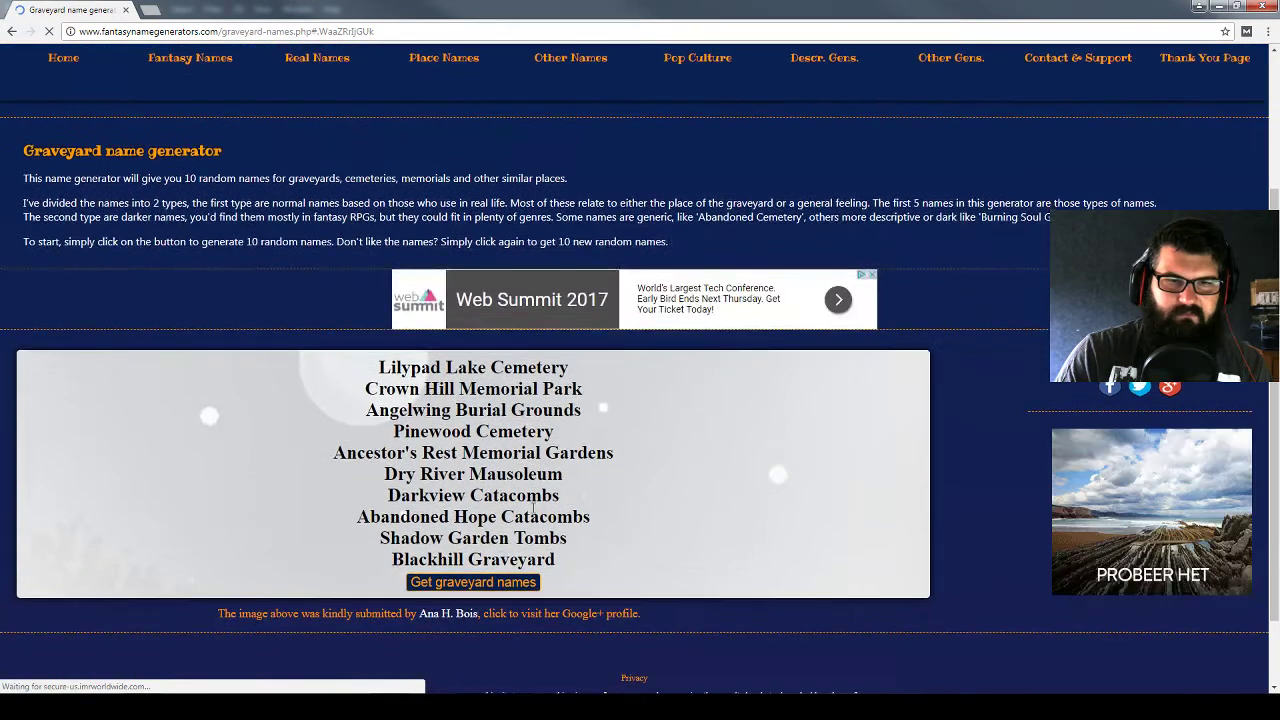
left_click(483, 584)
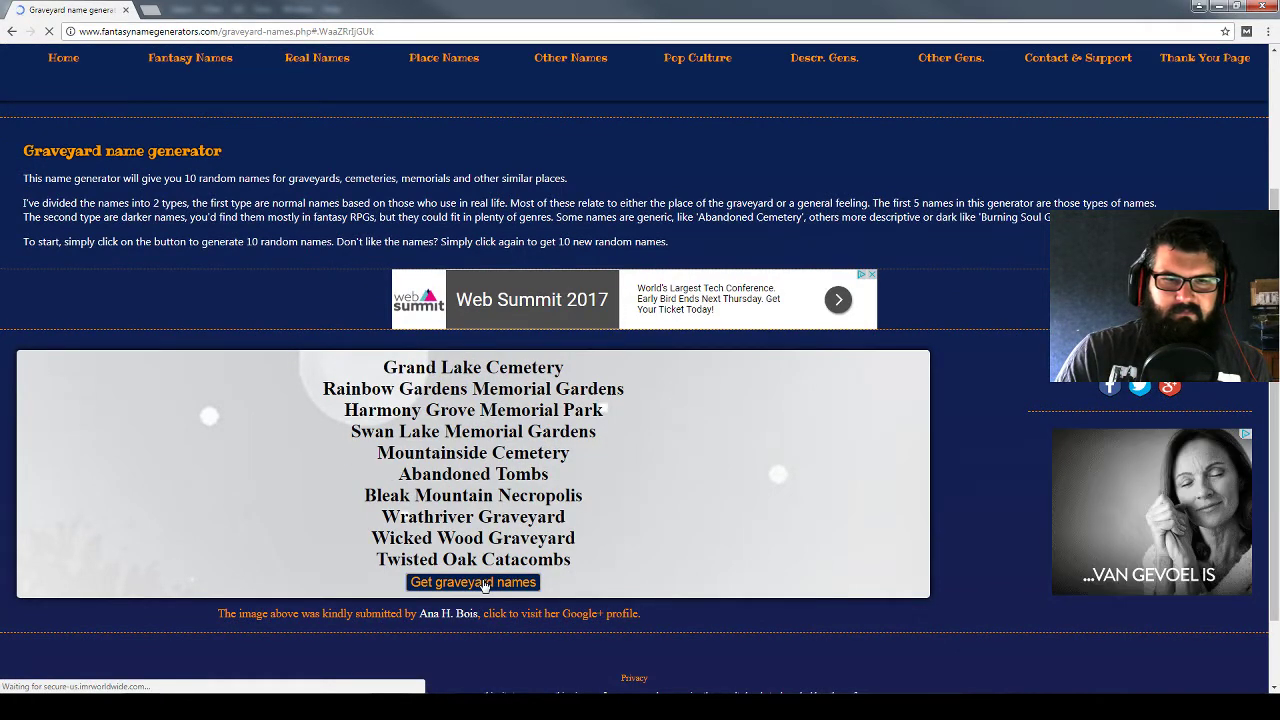
left_click(485, 584)
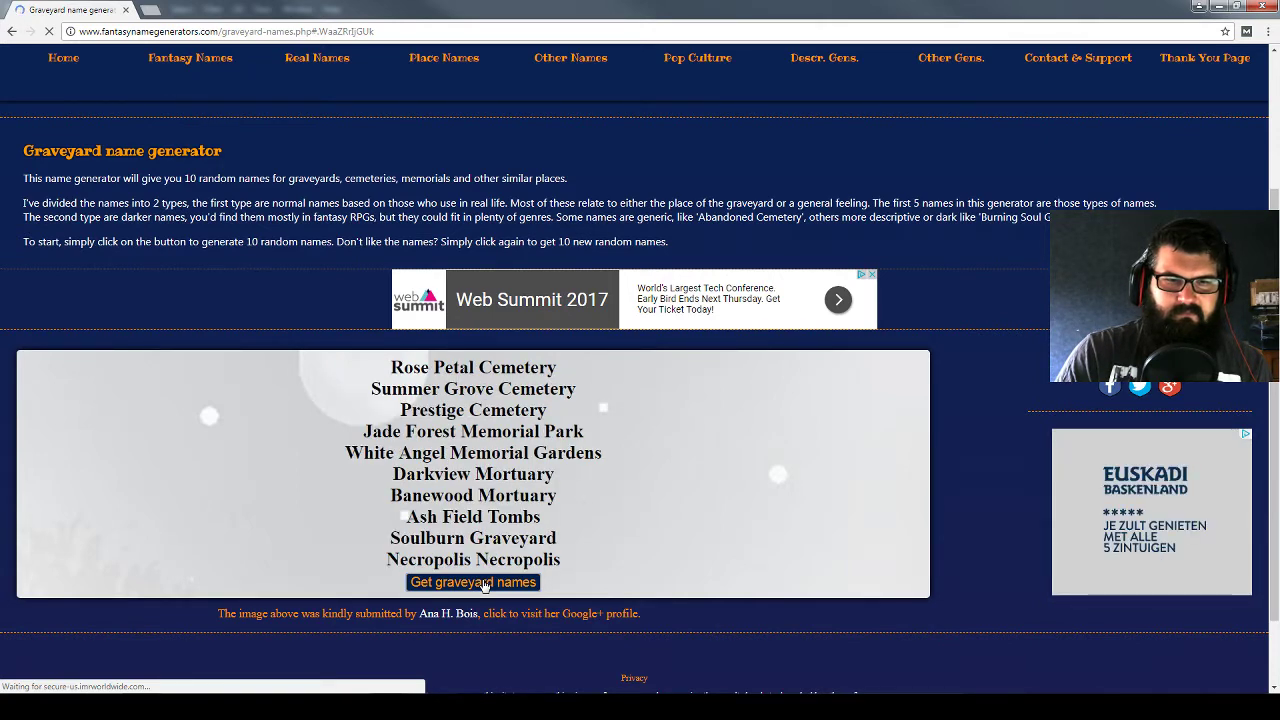
left_click(485, 584)
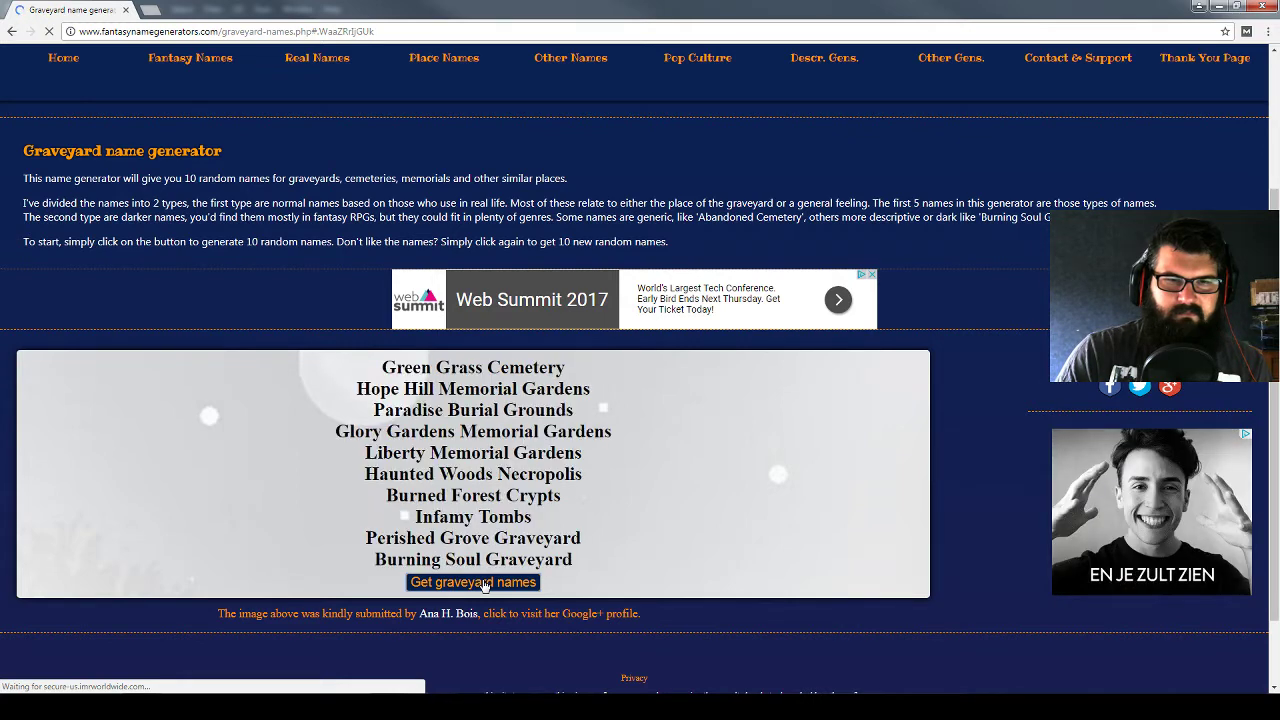
left_click(485, 584)
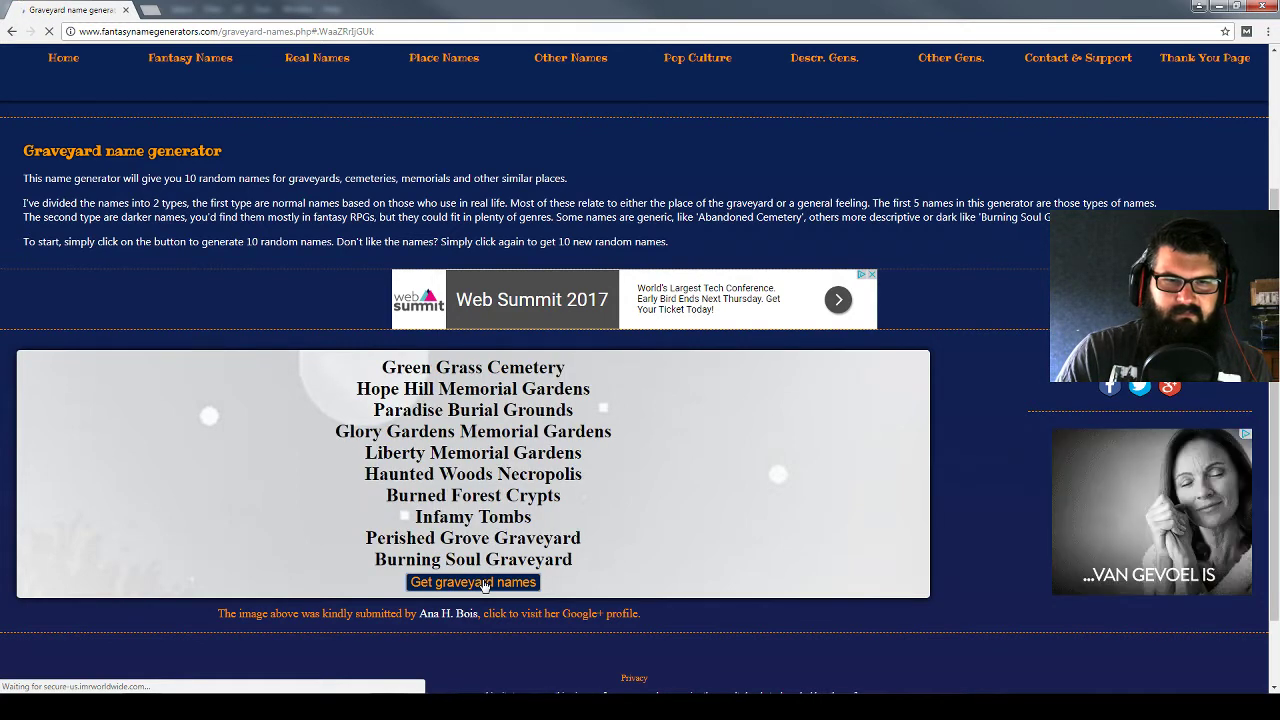
left_click(485, 584)
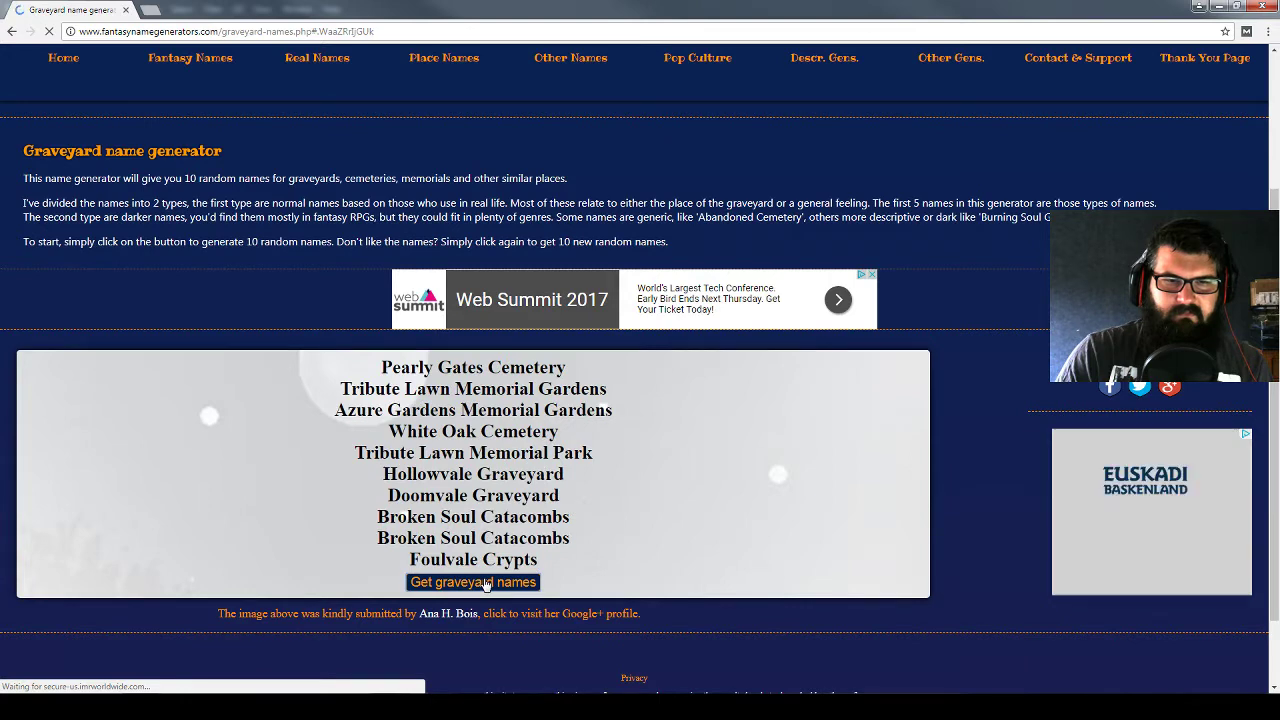
left_click(485, 584)
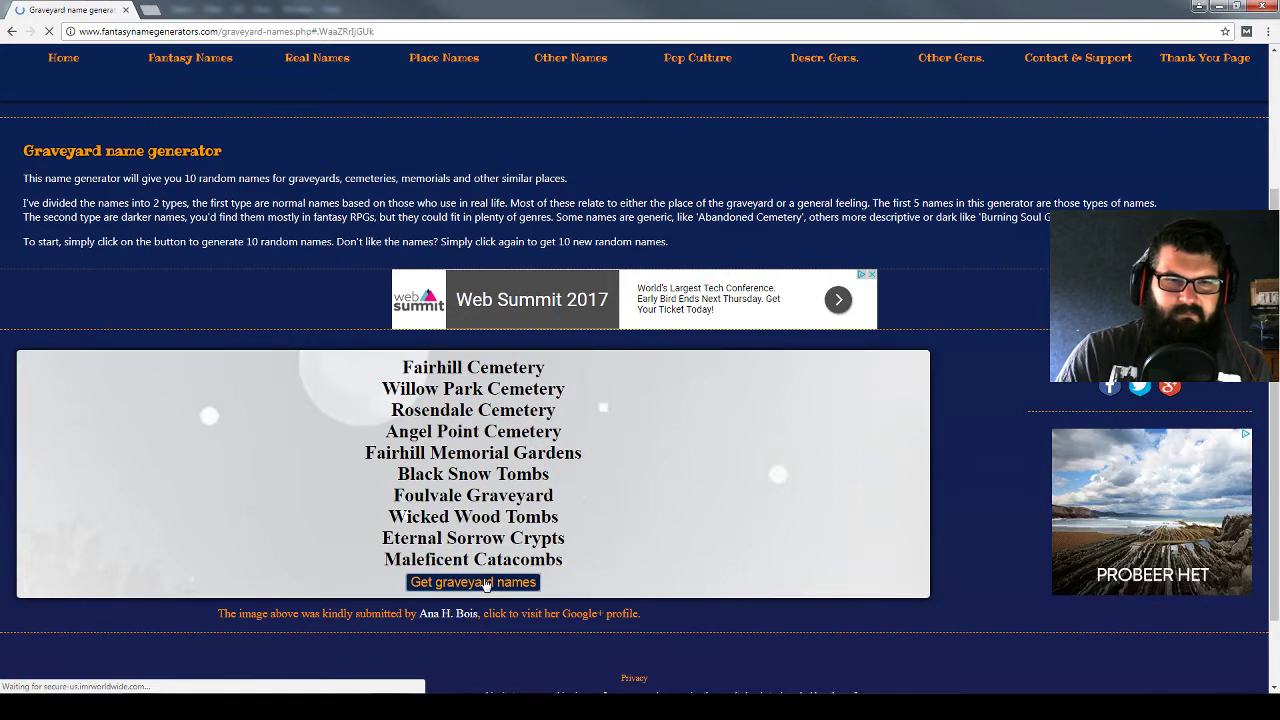
left_click(487, 584)
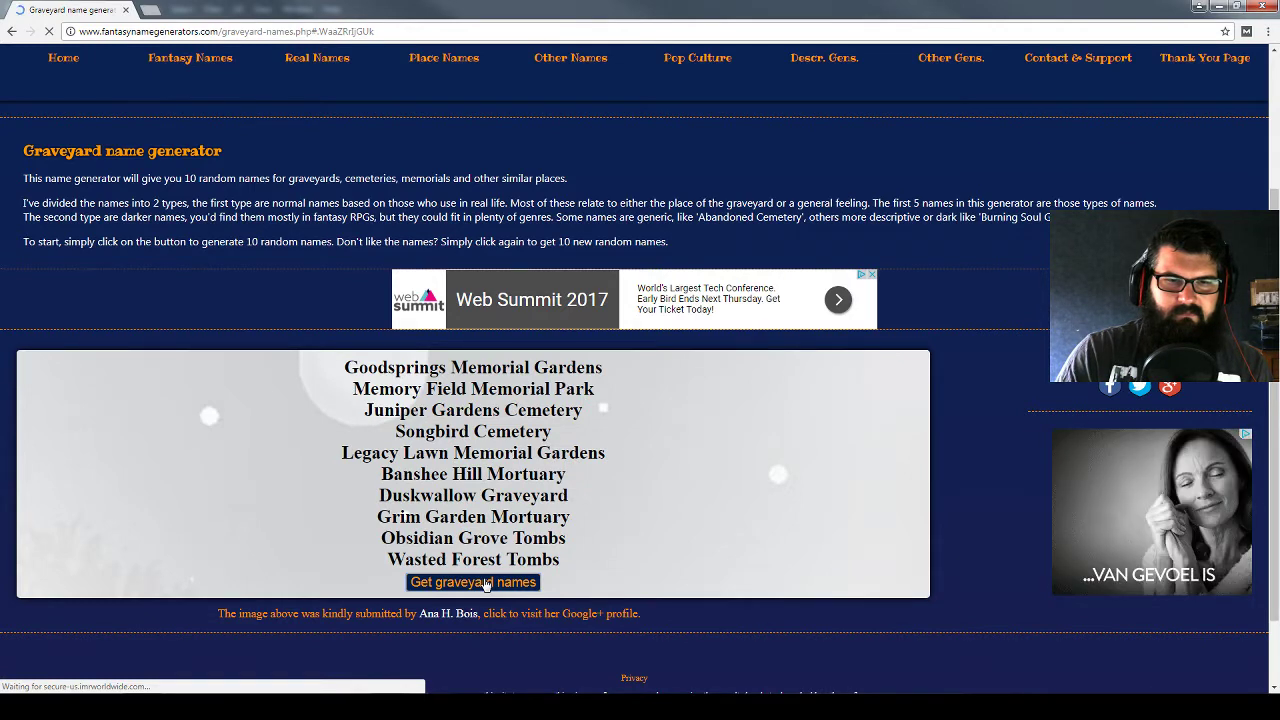
left_click(486, 585)
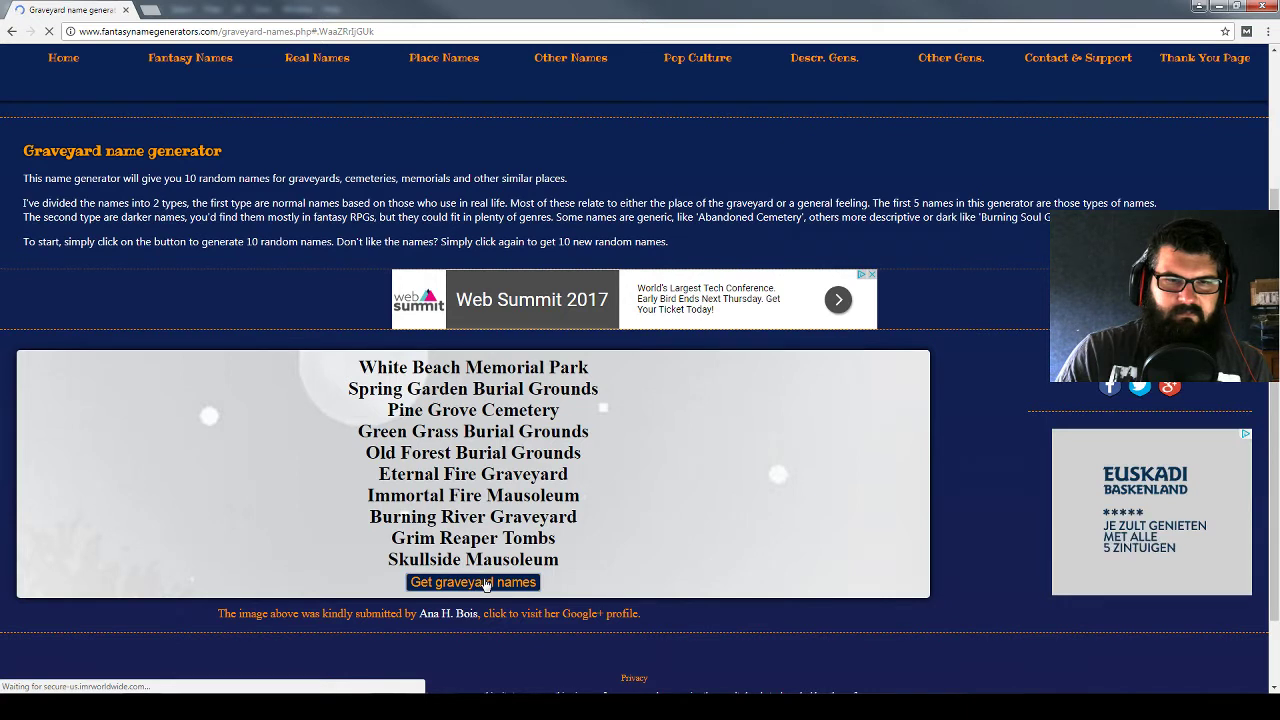
left_click(486, 585)
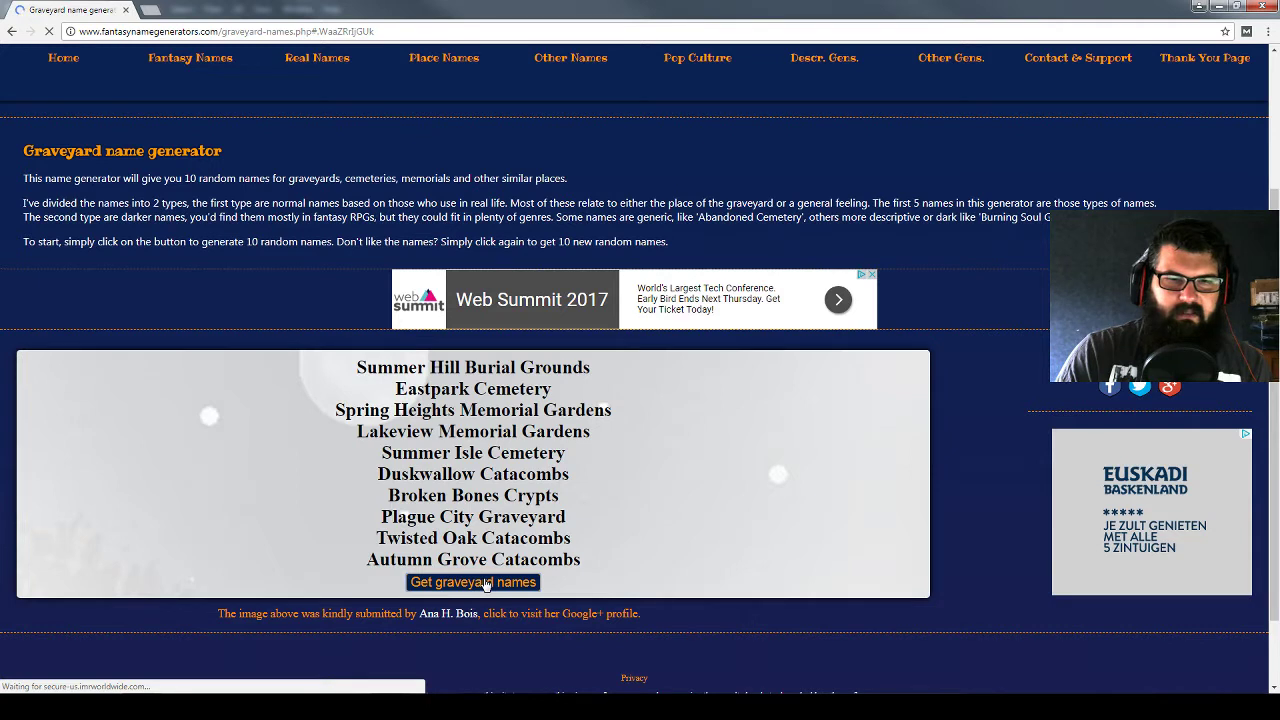
left_click(486, 585)
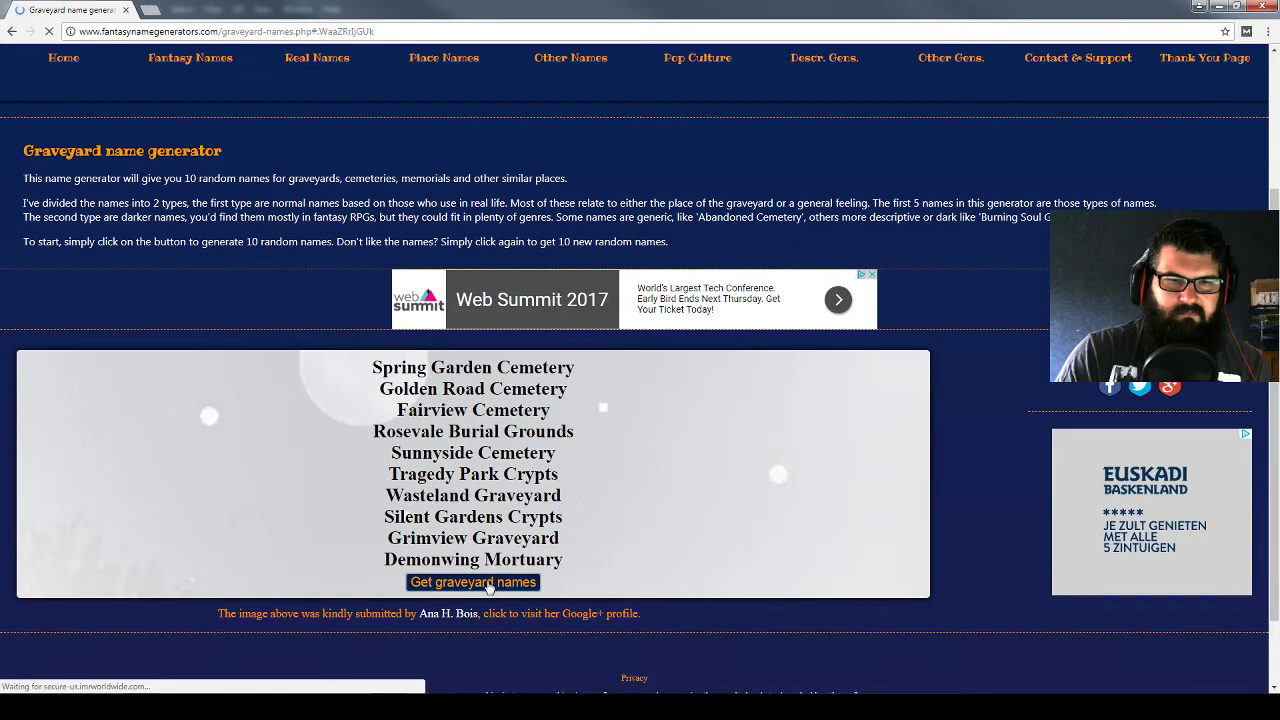
left_click(489, 586)
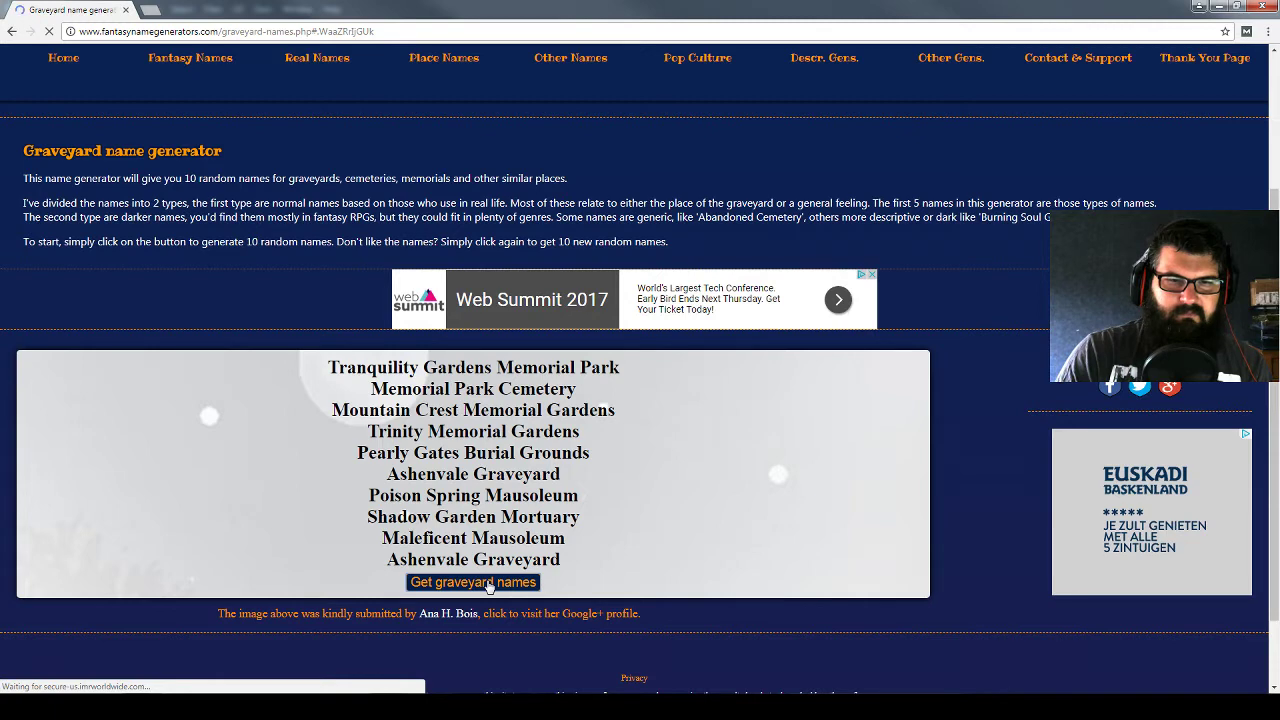
left_click(489, 586)
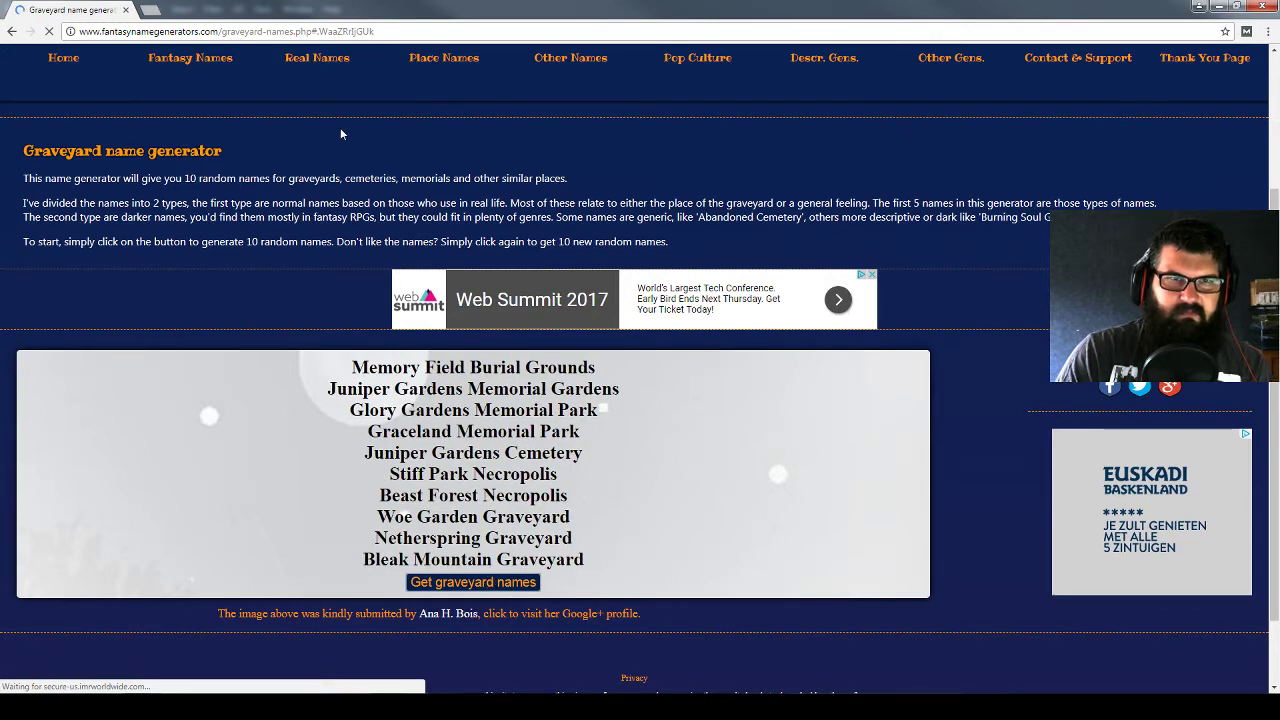
mouse_move(444, 57)
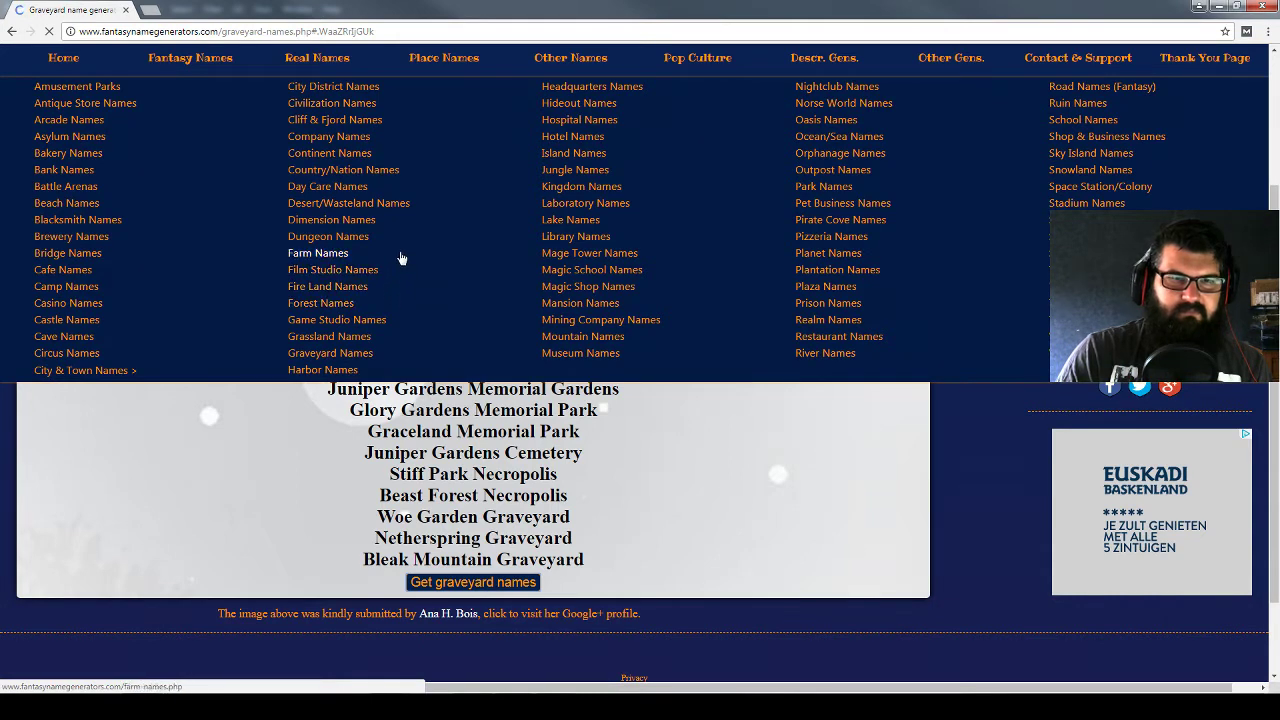
Generate two fresh sets of camp names
left_click(119, 287)
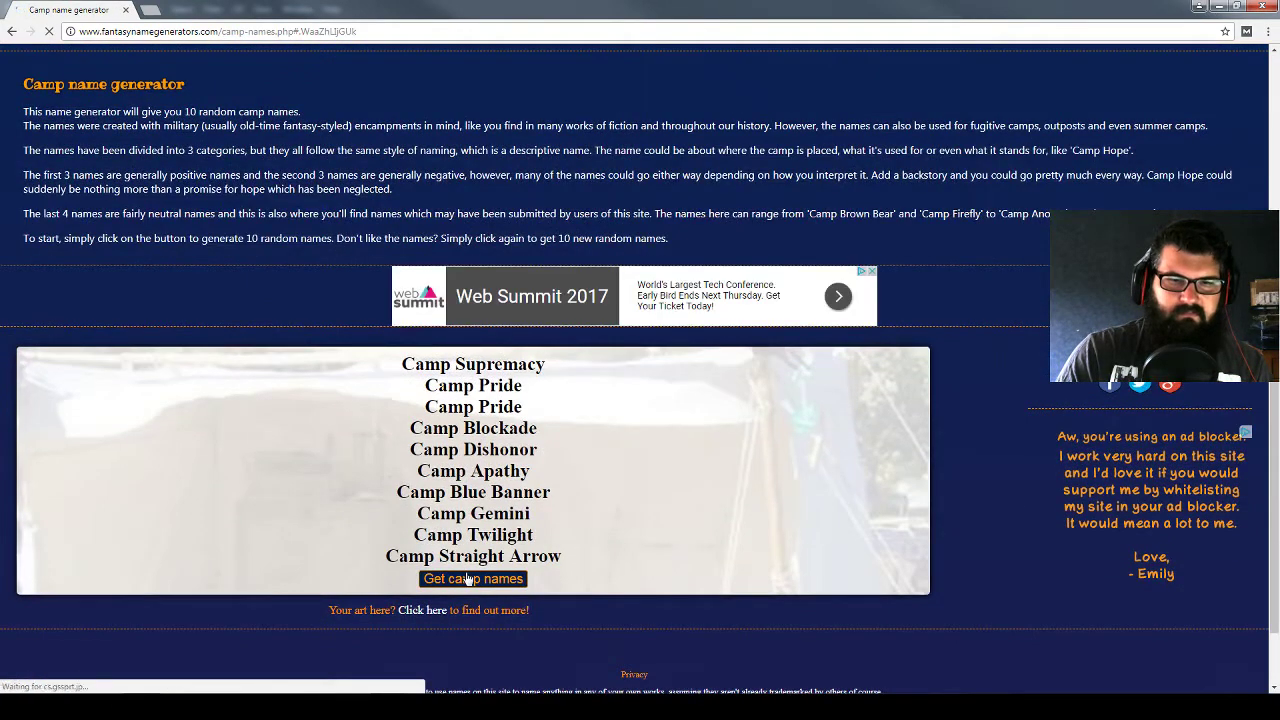
left_click(468, 582)
left_click(467, 582)
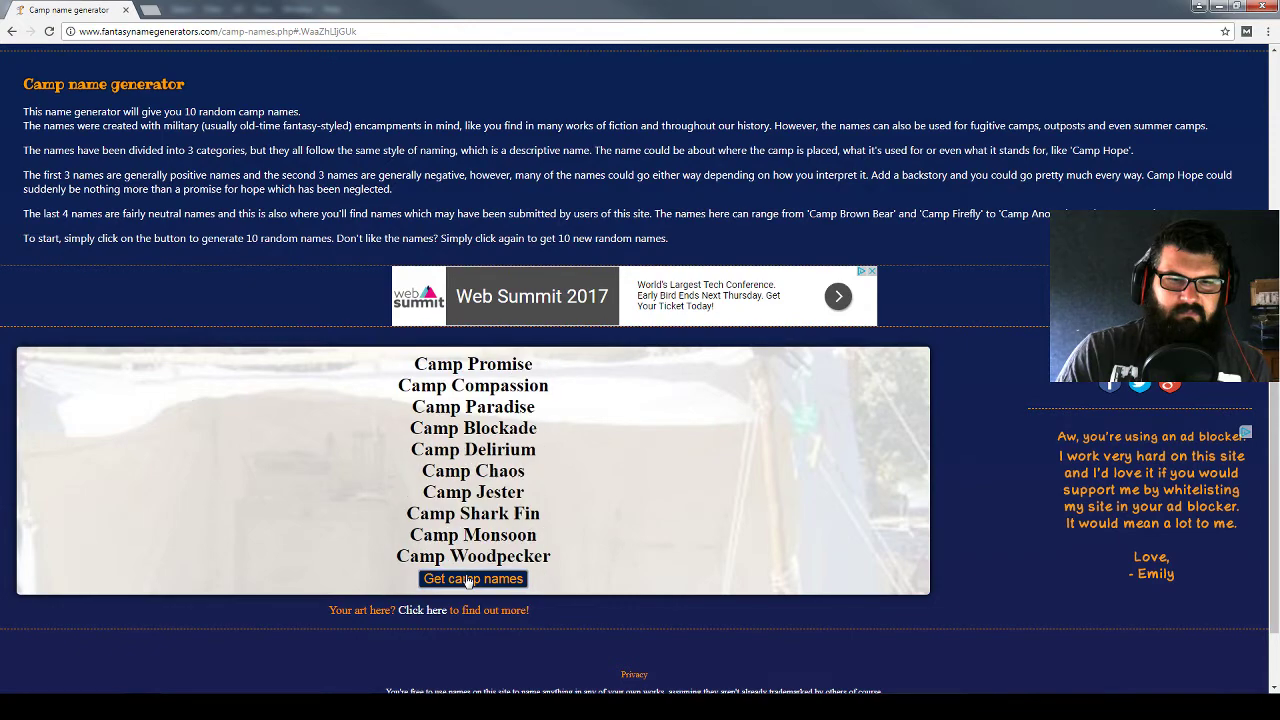
scroll(467, 580, "up", 3)
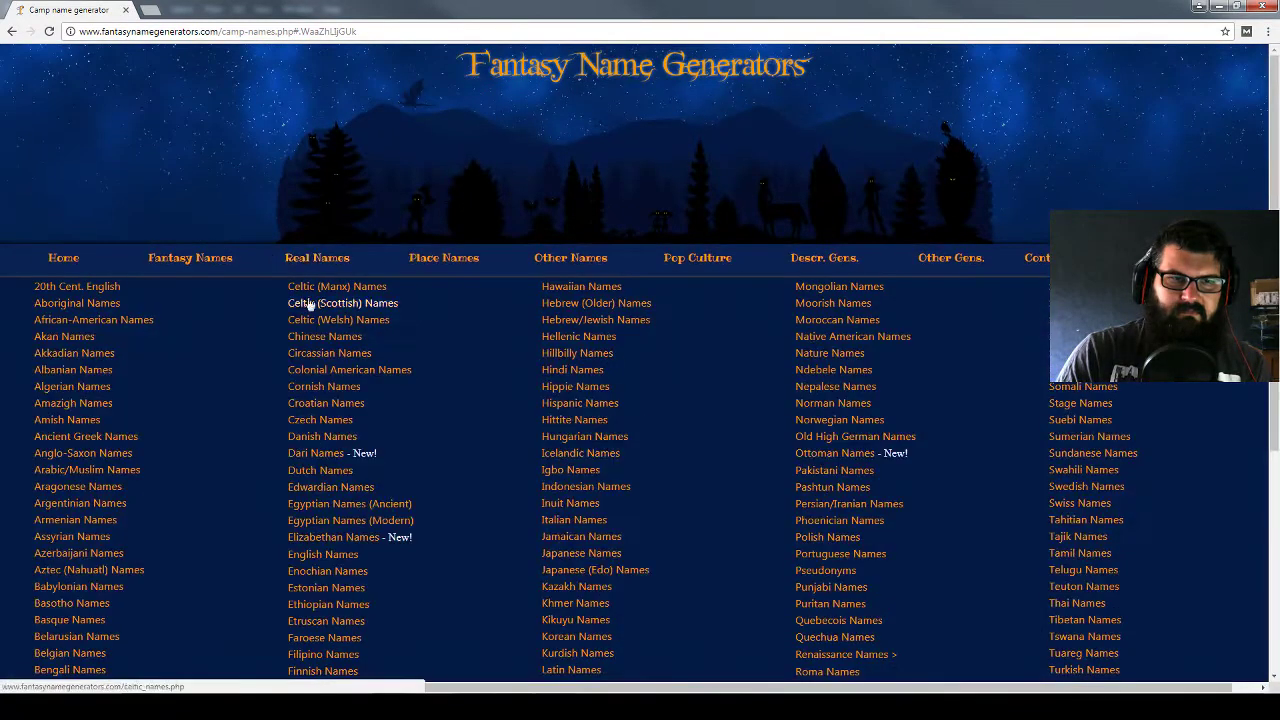
scroll(157, 400, "down", 2)
Regenerate Akkadian names twice, then go to the Beach Names generator
left_click(94, 152)
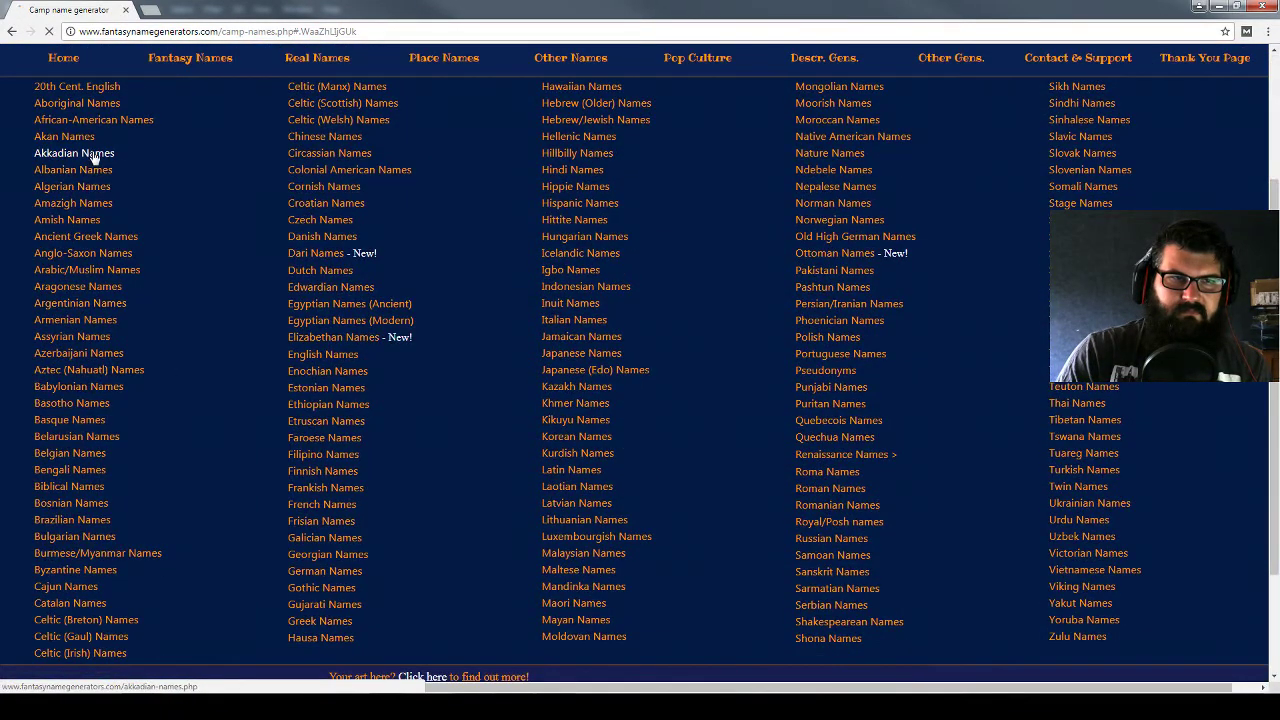
scroll(547, 432, "down", 3)
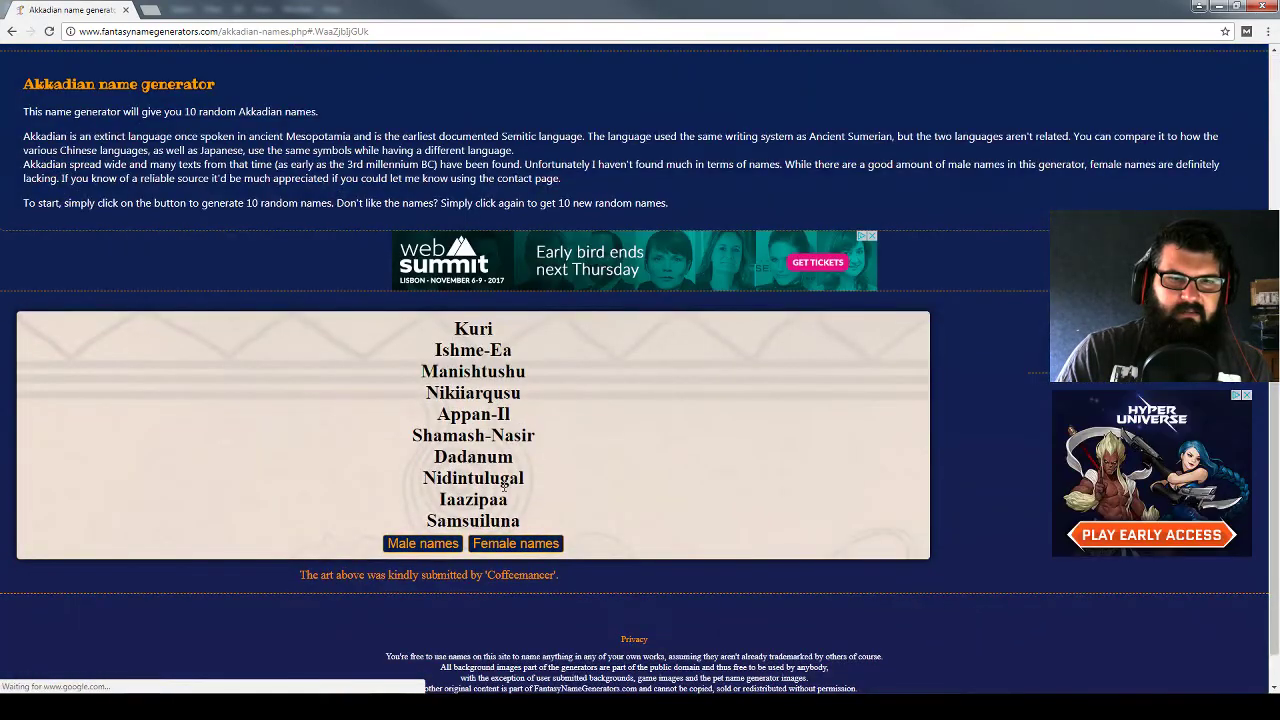
left_click(440, 546)
left_click(440, 546)
scroll(440, 500, "up", 2)
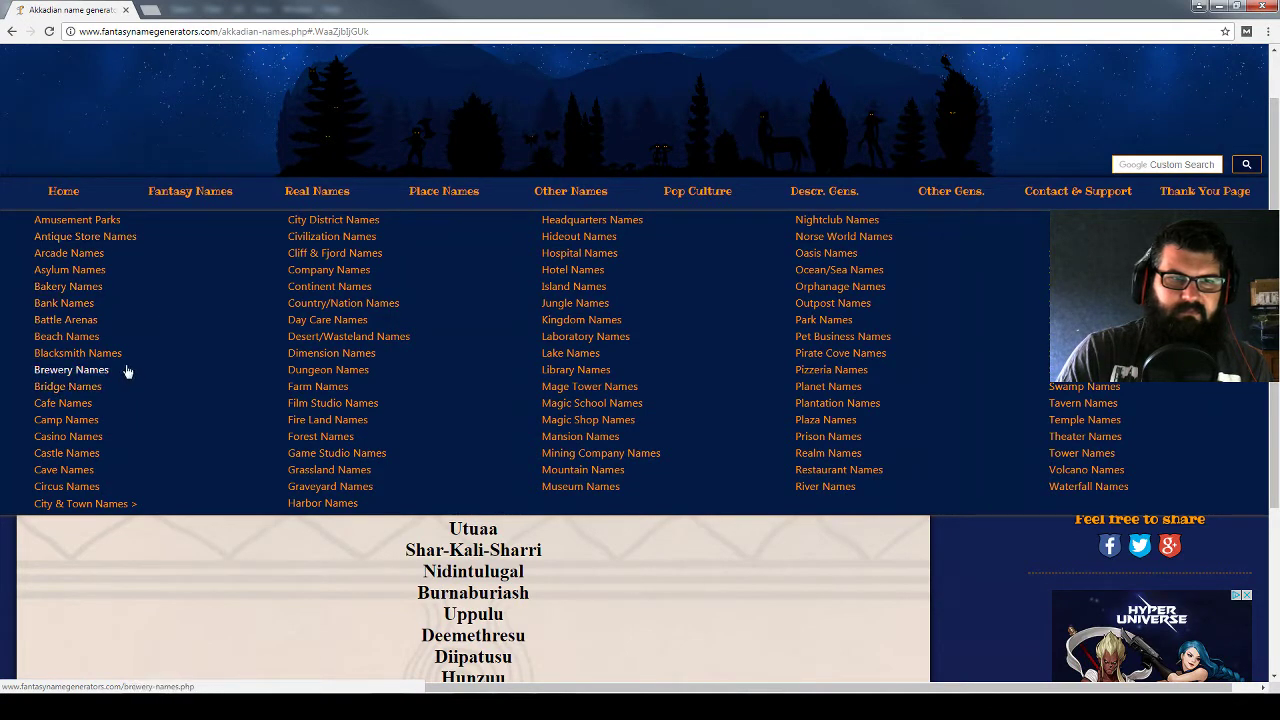
left_click(112, 338)
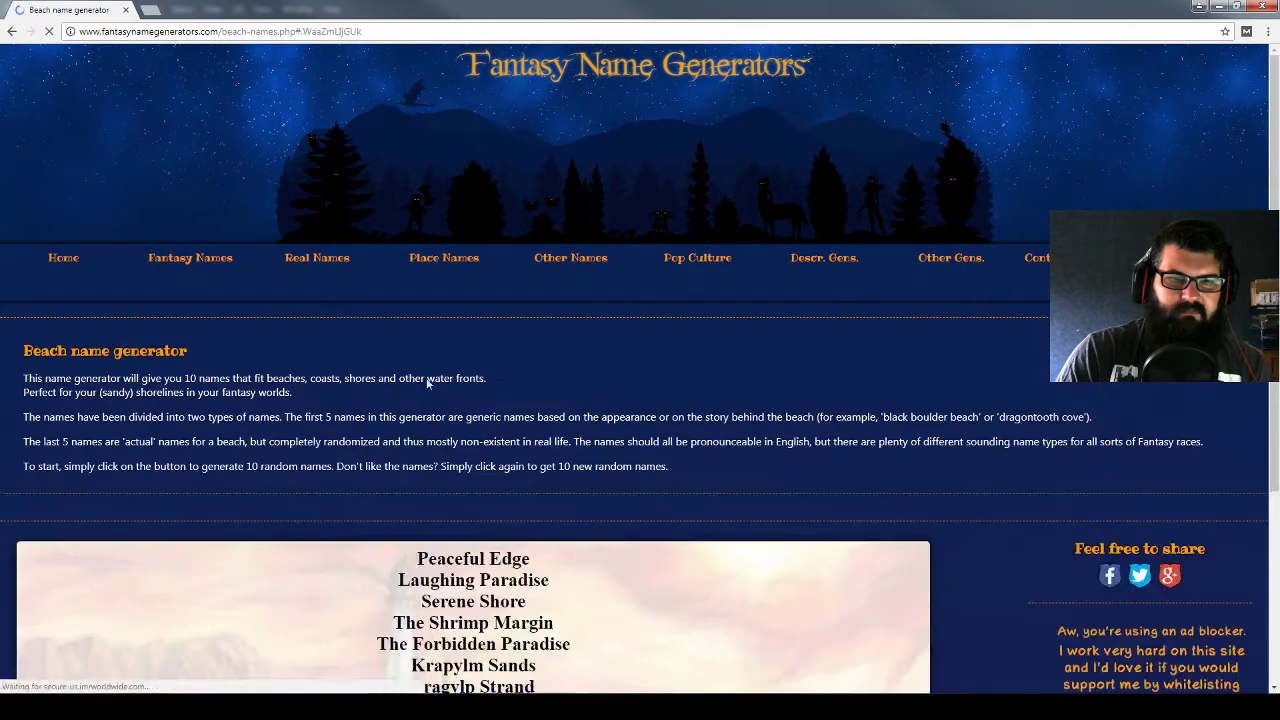
Regenerate beach names seven times, ending with Blindman's Beach to Miust Shore
scroll(485, 517, "down", 3)
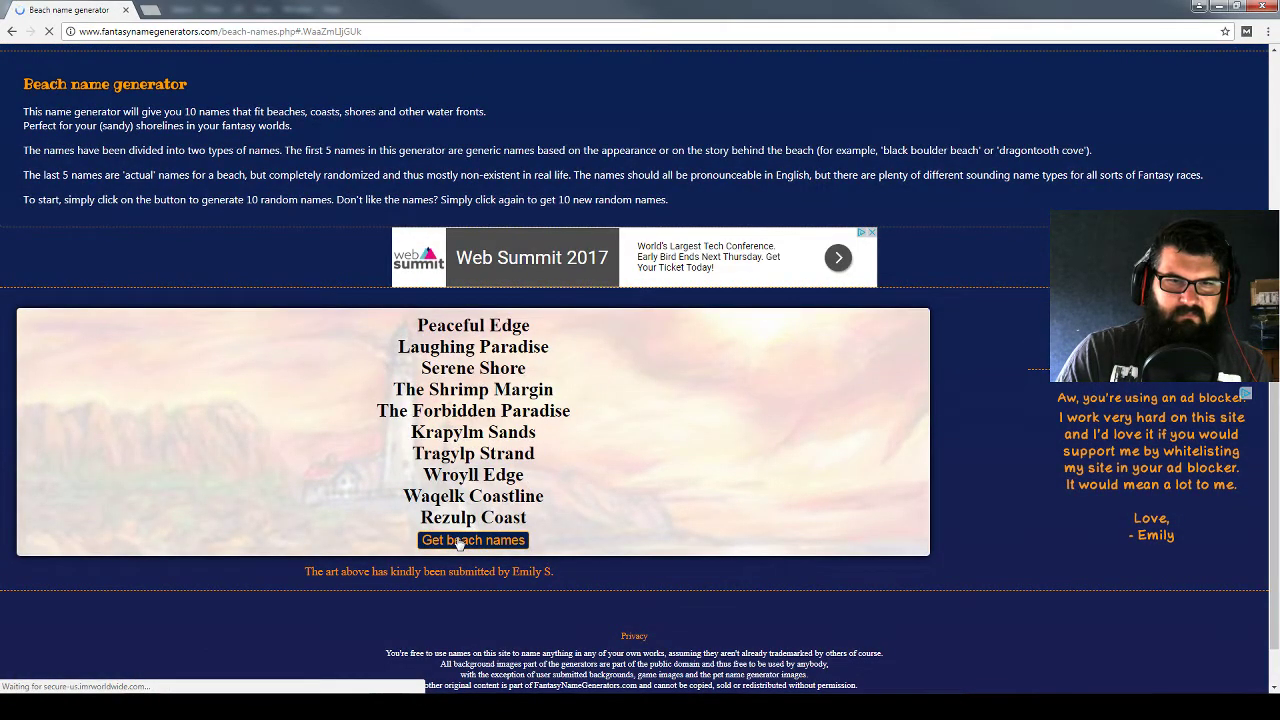
left_click(459, 542)
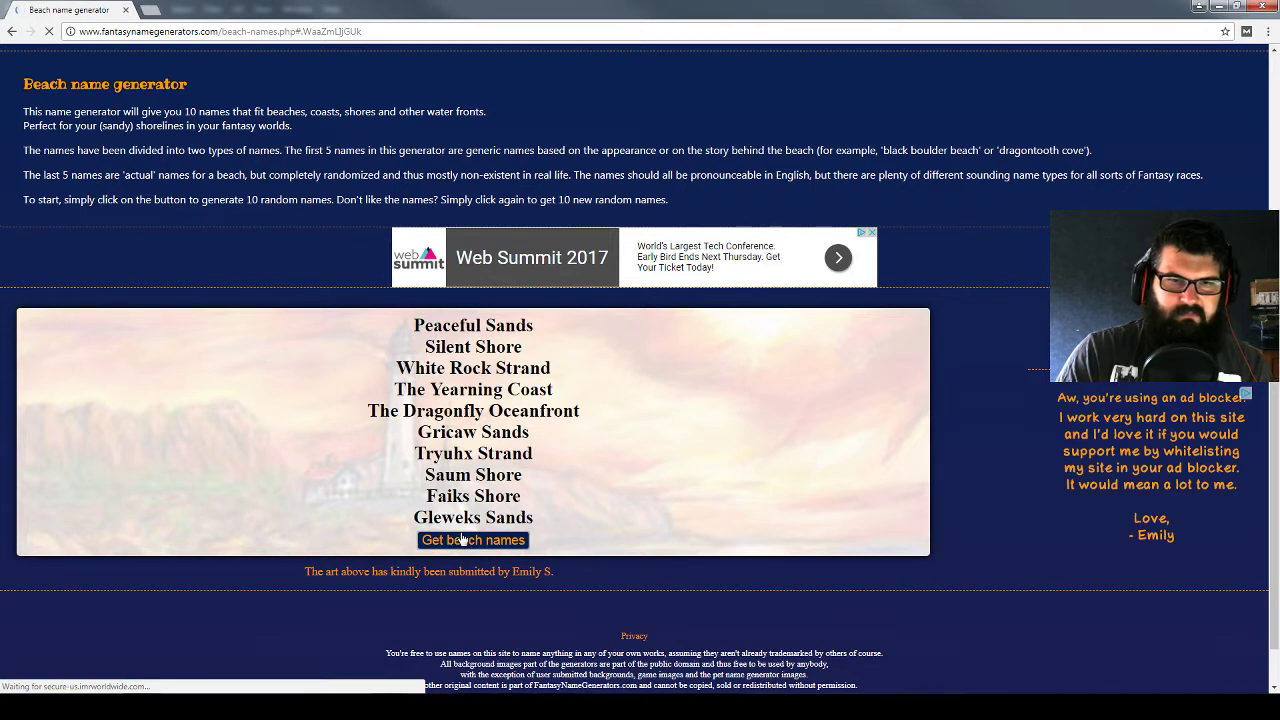
left_click(462, 540)
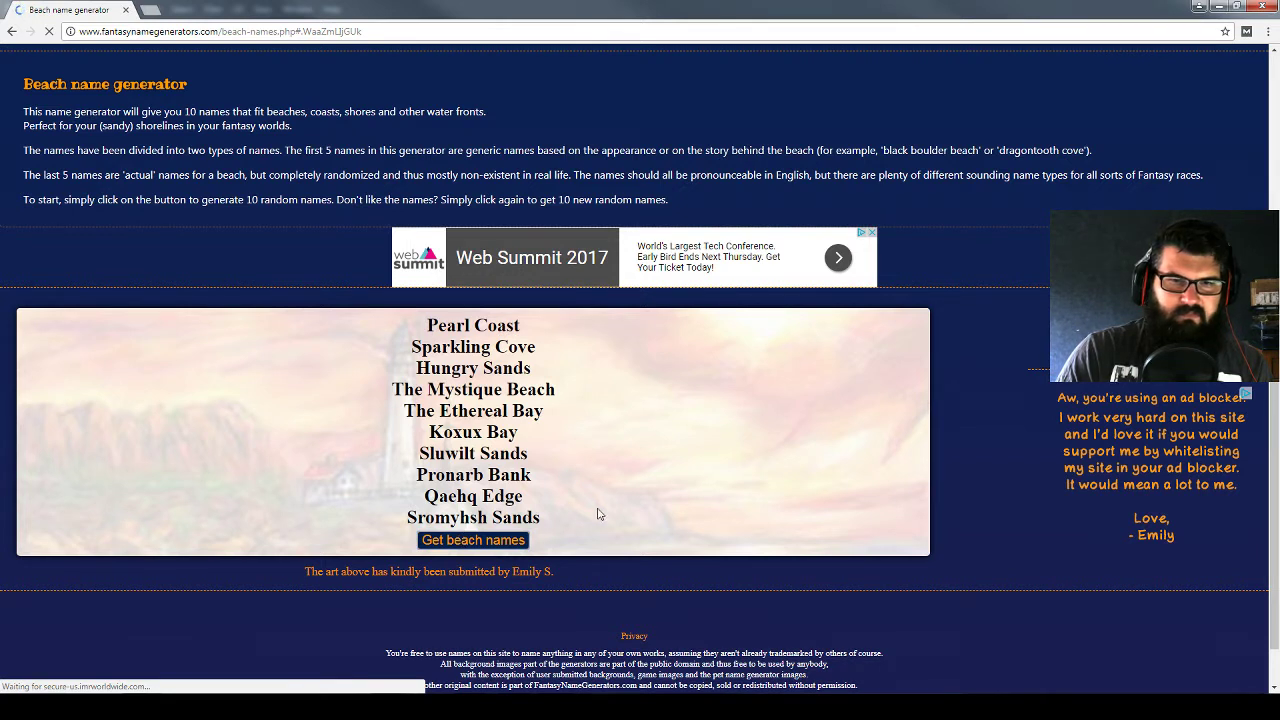
left_click(510, 541)
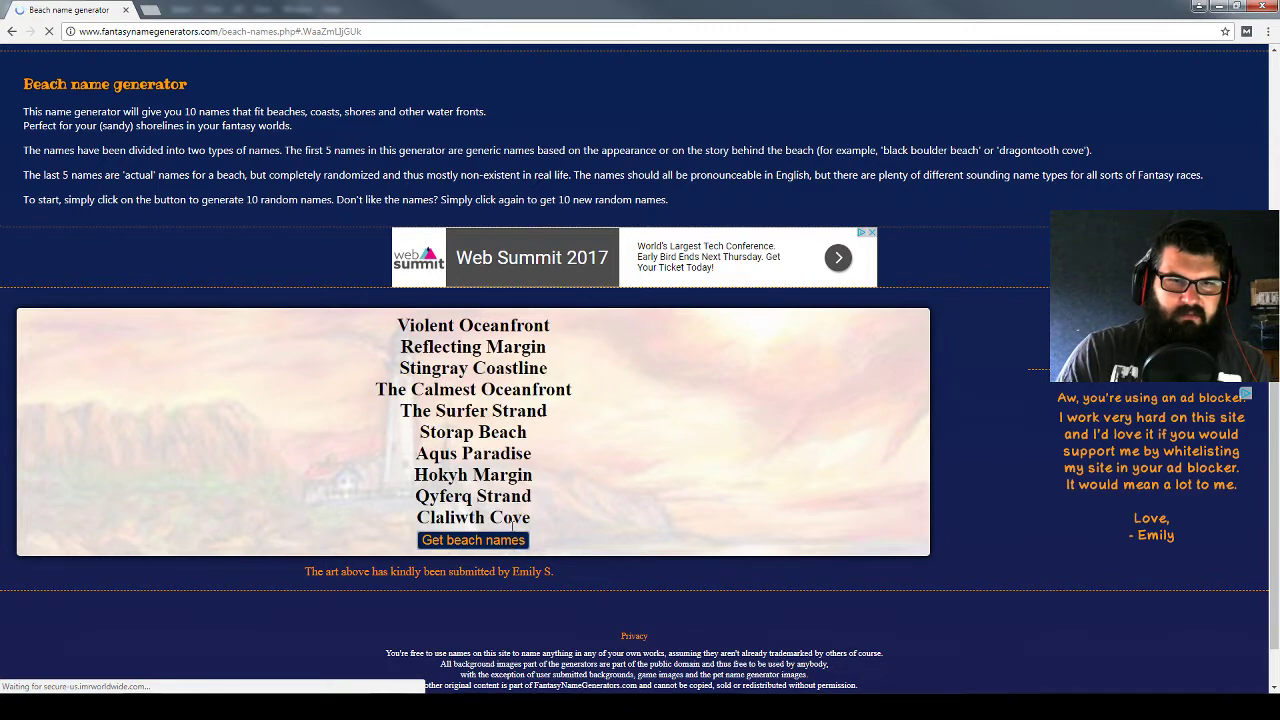
left_click(509, 542)
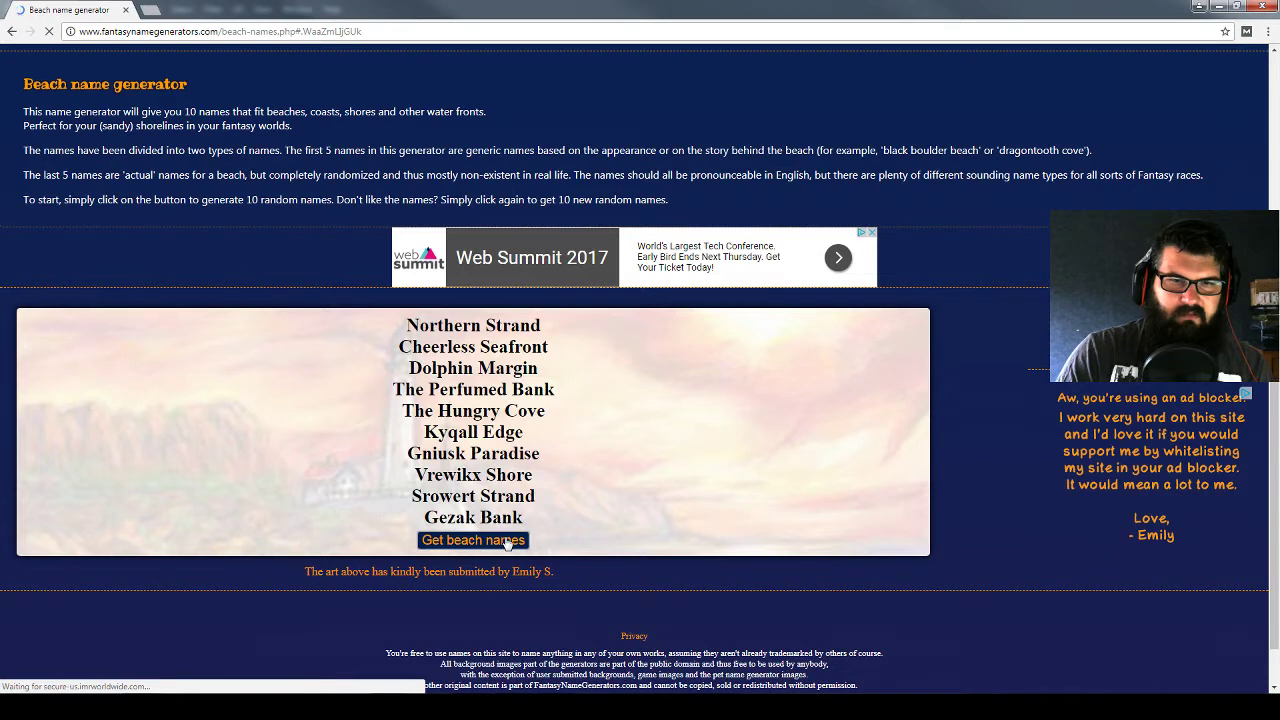
left_click(508, 542)
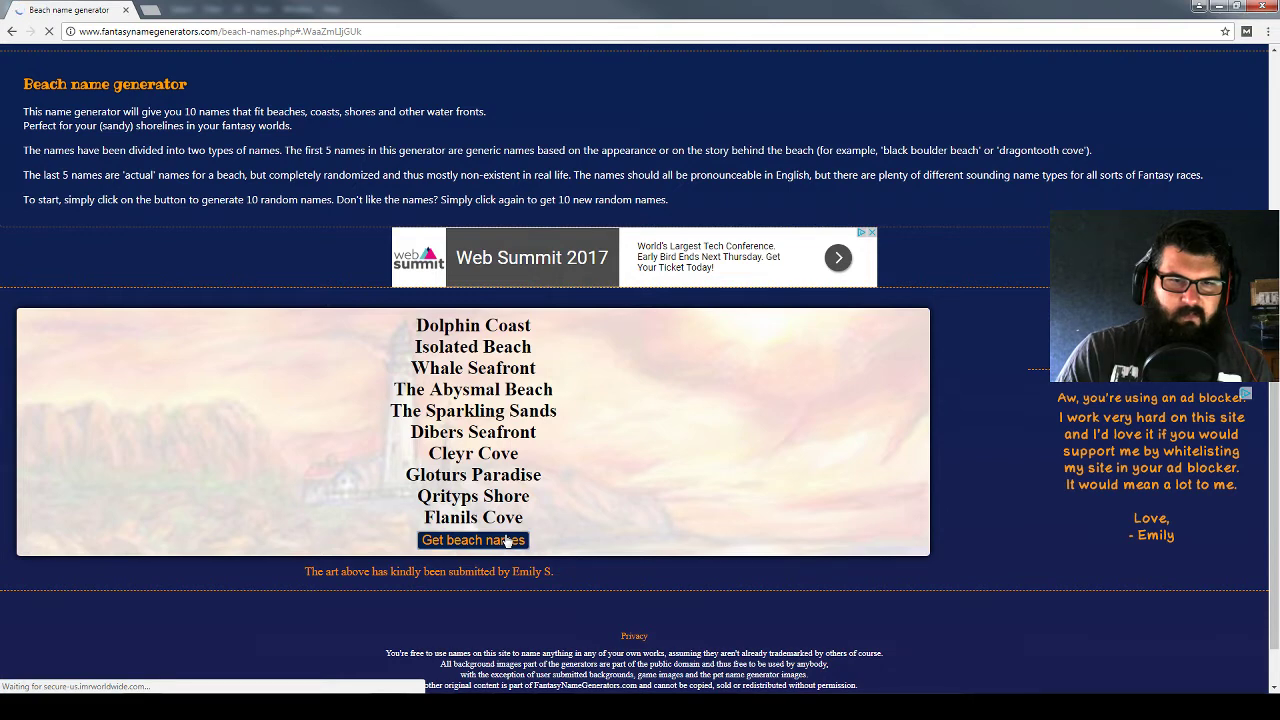
left_click(508, 542)
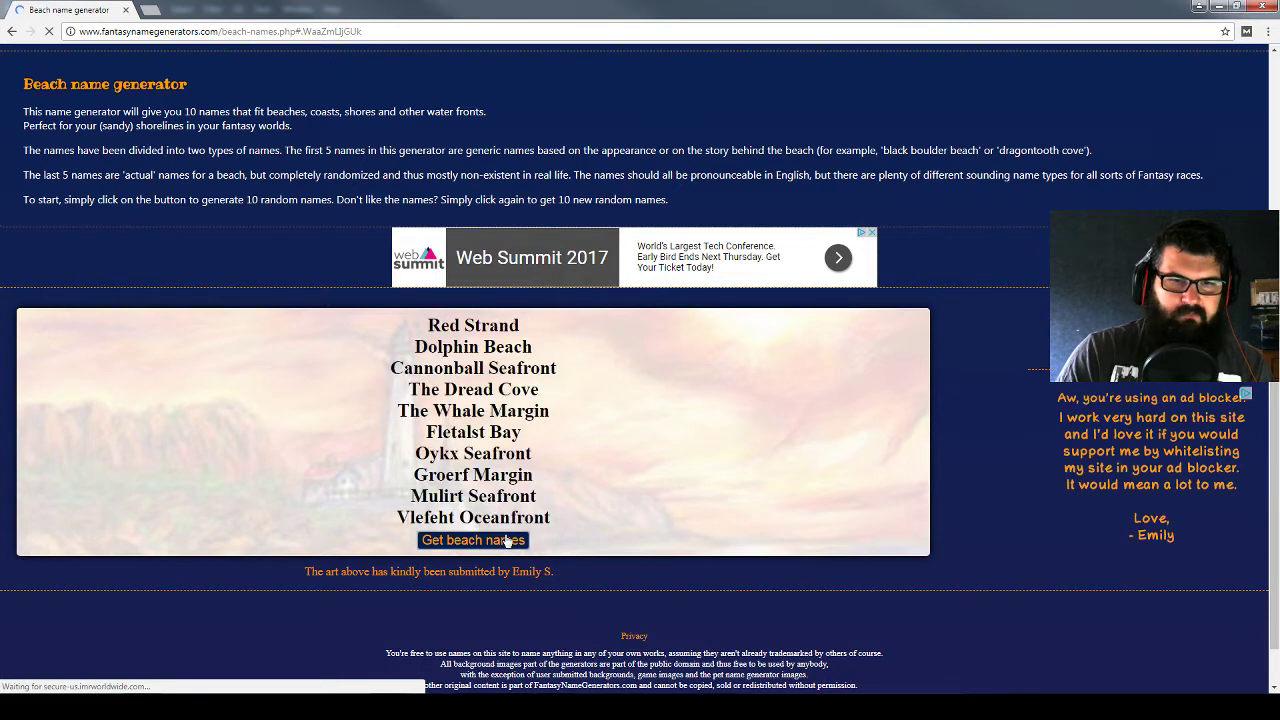
left_click(508, 542)
scroll(318, 272, "up", 5)
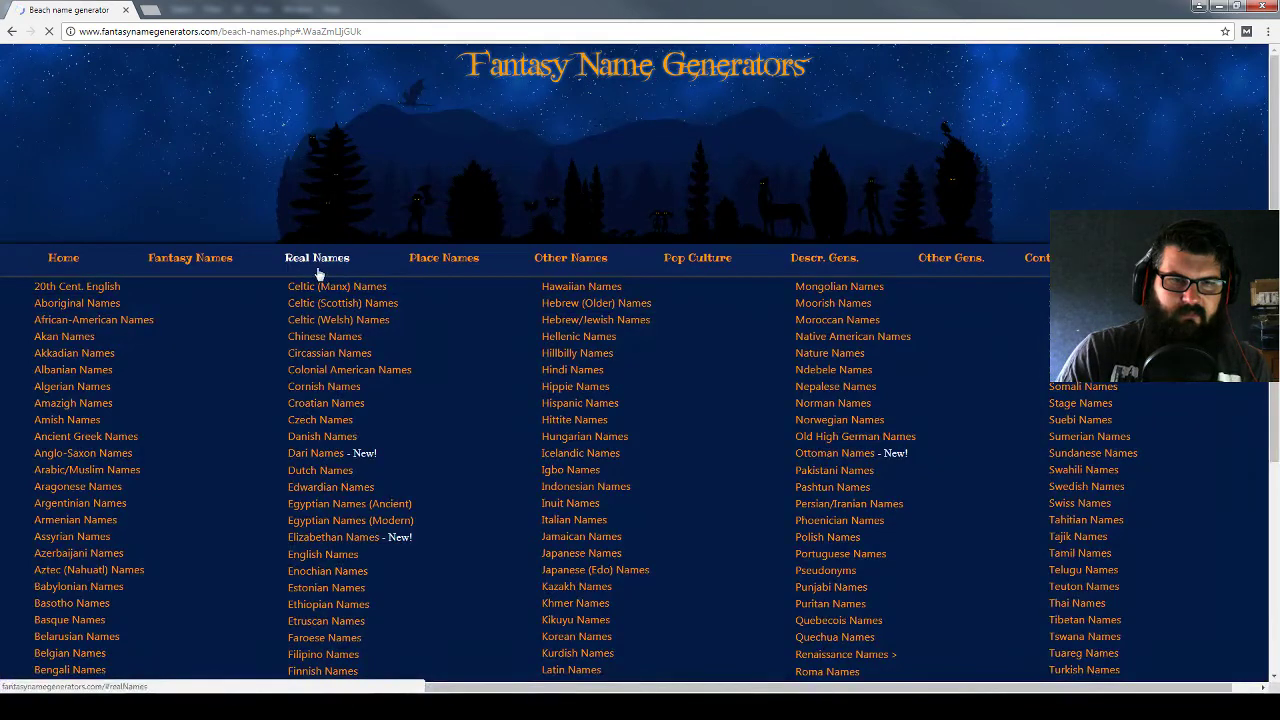
scroll(323, 320, "down", 1)
scroll(340, 390, "down", 1)
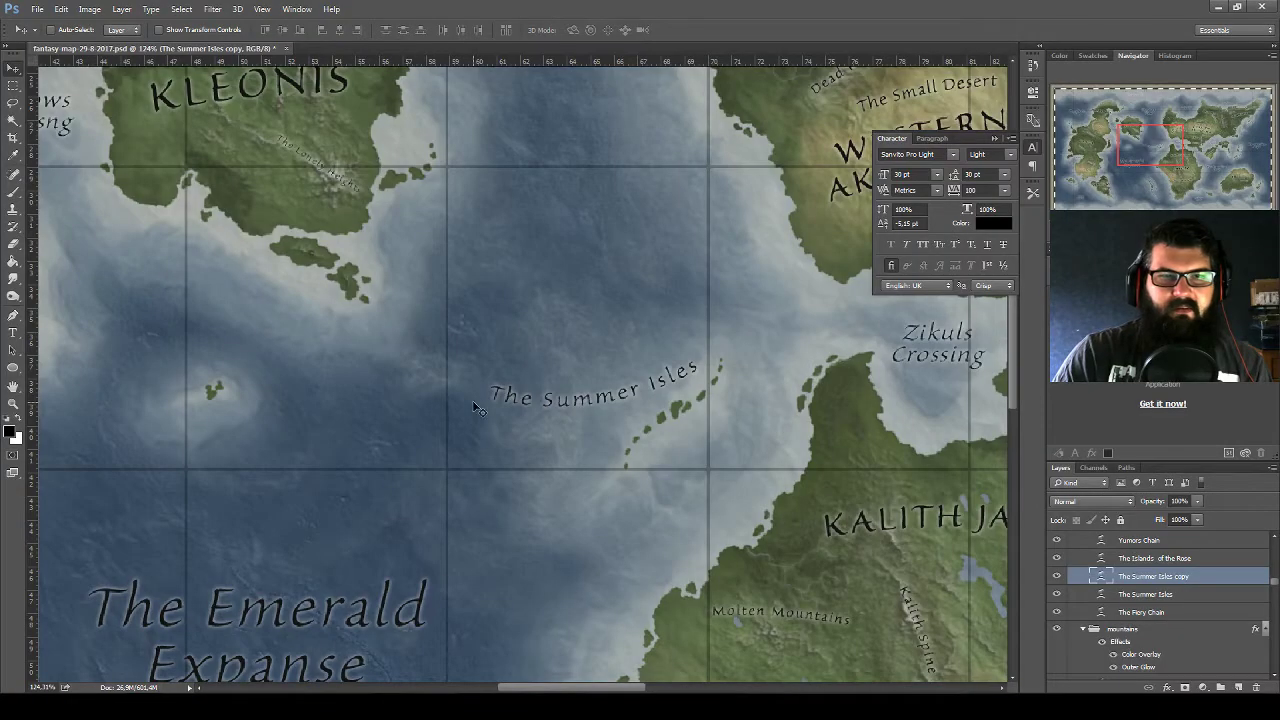
Pan and zoom the map to centre the copied Summer Isles label
left_click_drag(651, 342, 831, 345)
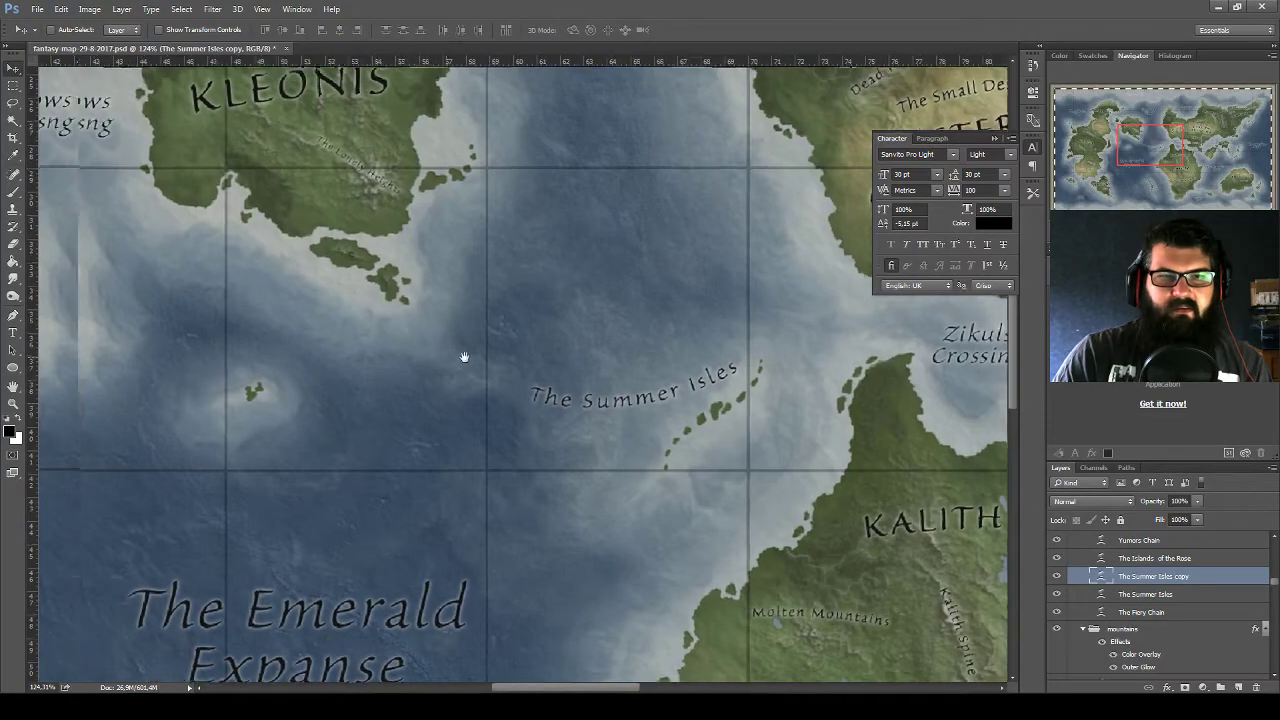
mouse_move(617, 340)
left_mouse_down()
mouse_move(757, 349)
mouse_move(640, 386)
mouse_move(451, 494)
mouse_move(446, 519)
left_mouse_up()
scroll(446, 519, "down", 2)
scroll(638, 518, "up", 1)
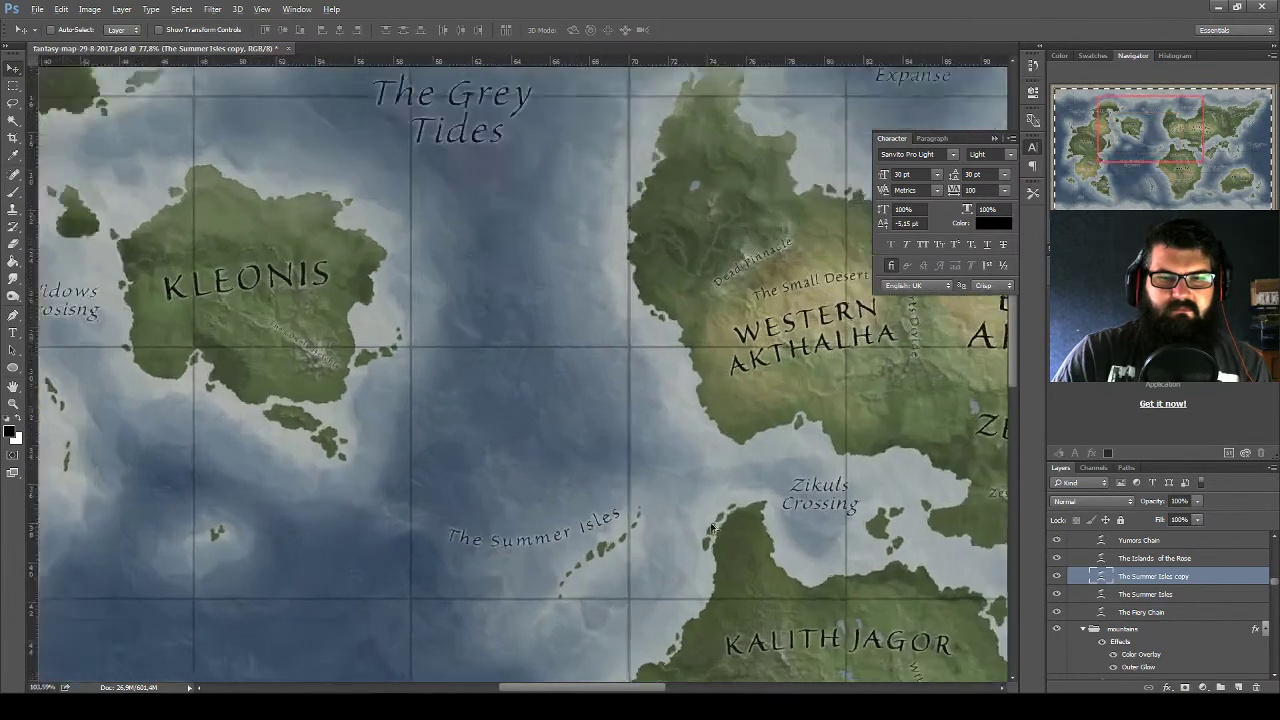
scroll(650, 526, "up", 2)
scroll(650, 526, "up", 2)
left_click_drag(571, 491, 757, 363)
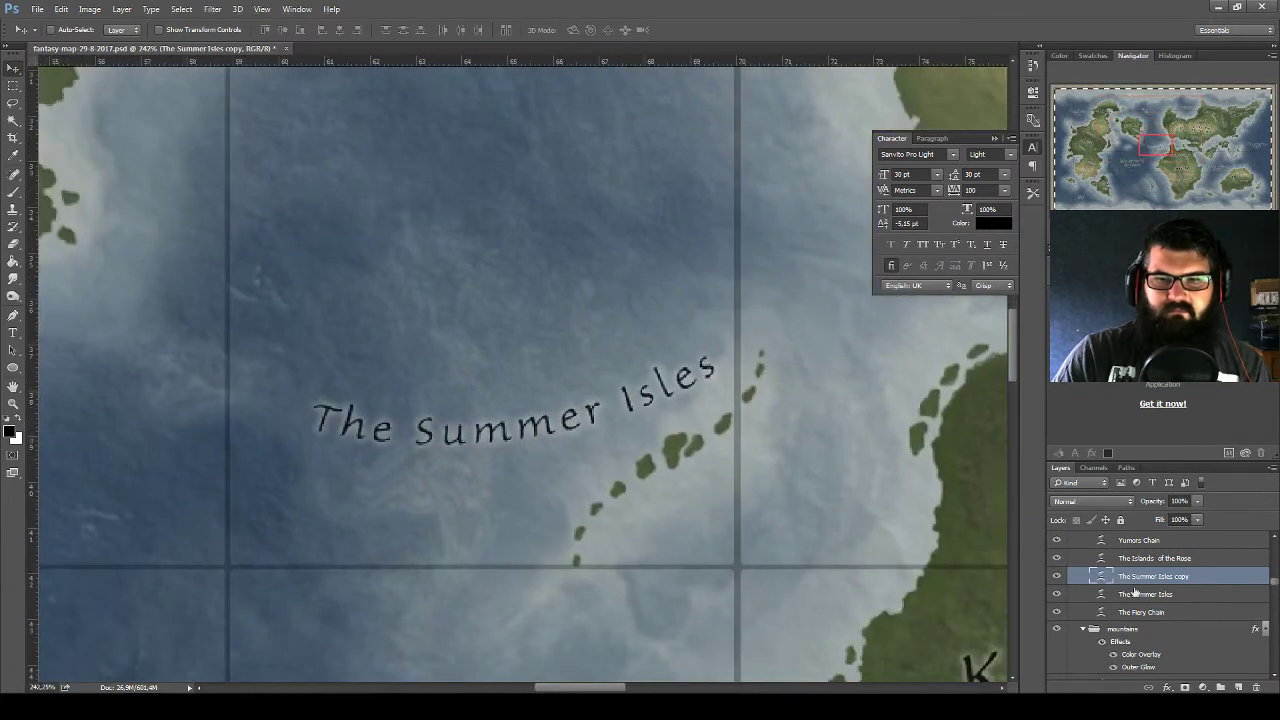
Retype the copied label's text as 'The Jade Islands'
double_click(1094, 577)
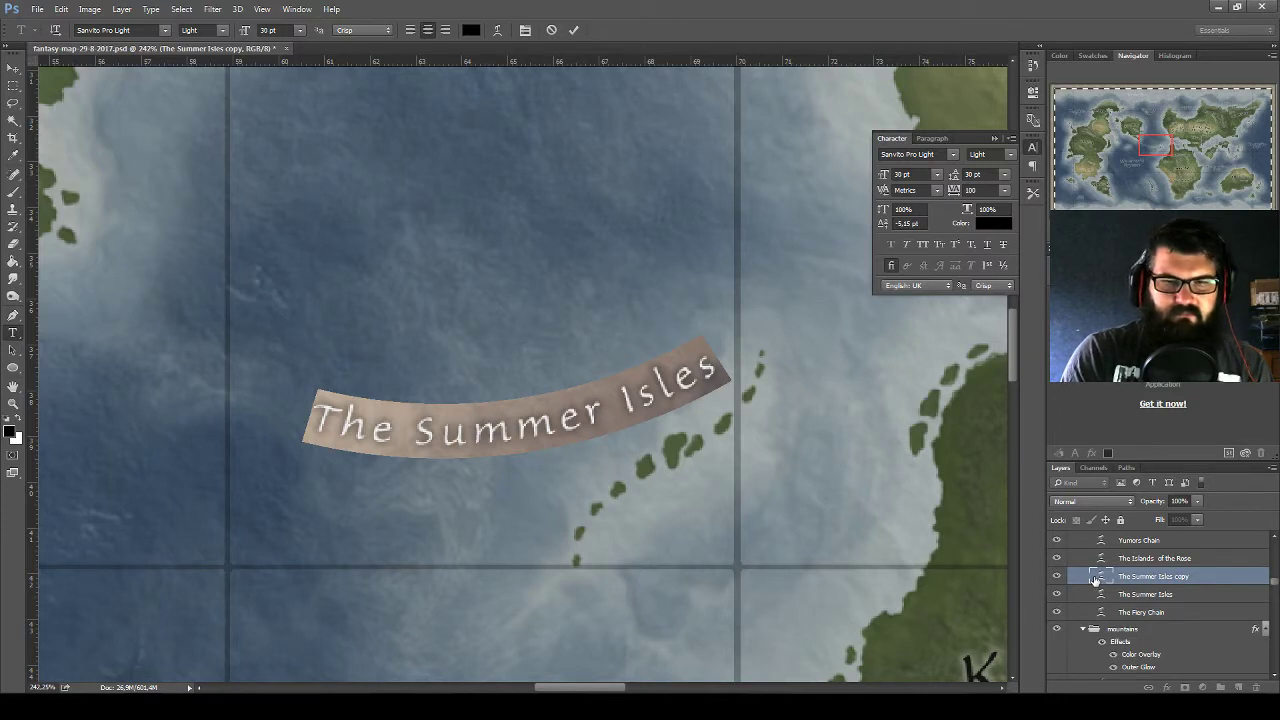
type("J")
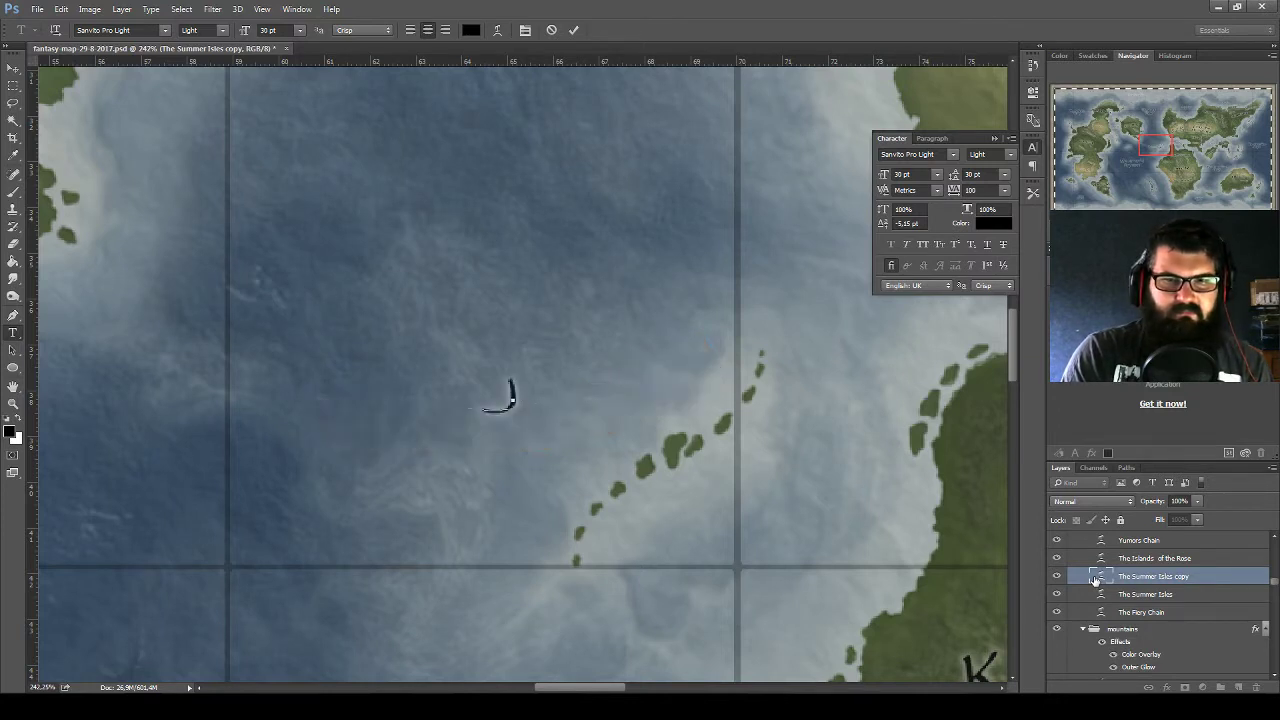
type("ade")
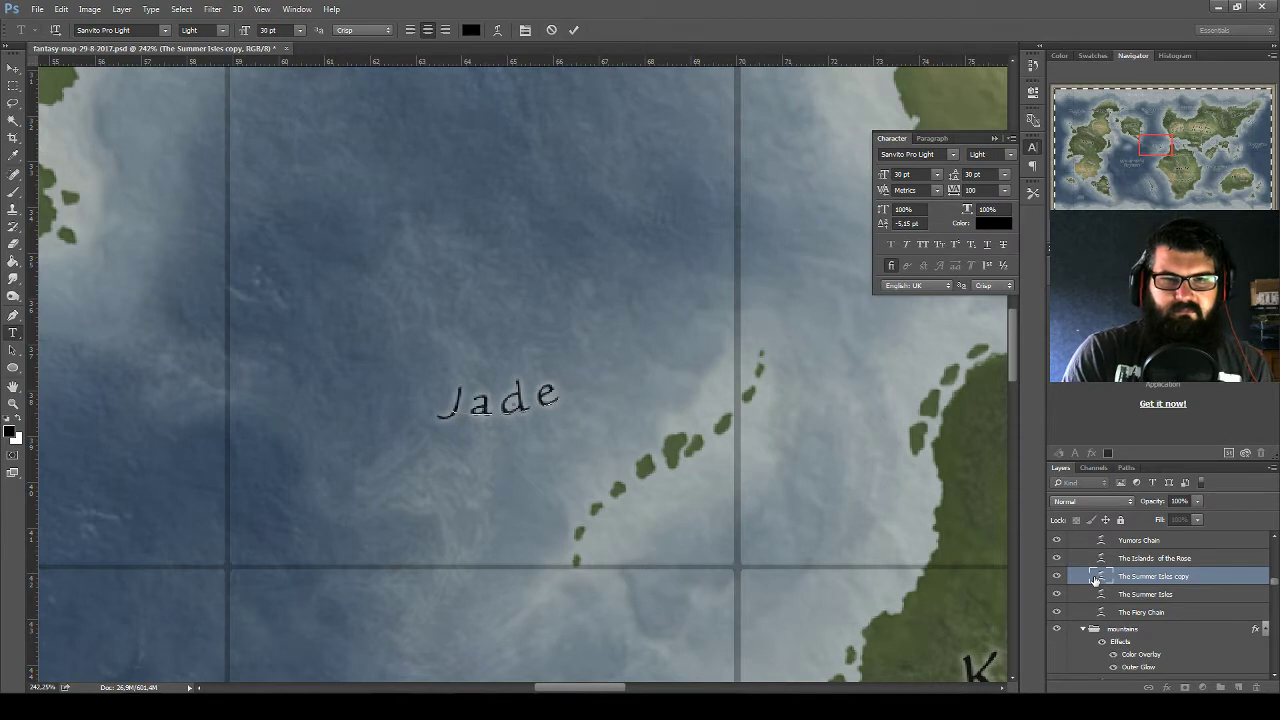
key("ctrl+a")
type("thj")
key("BackSpace")
key("BackSpace")
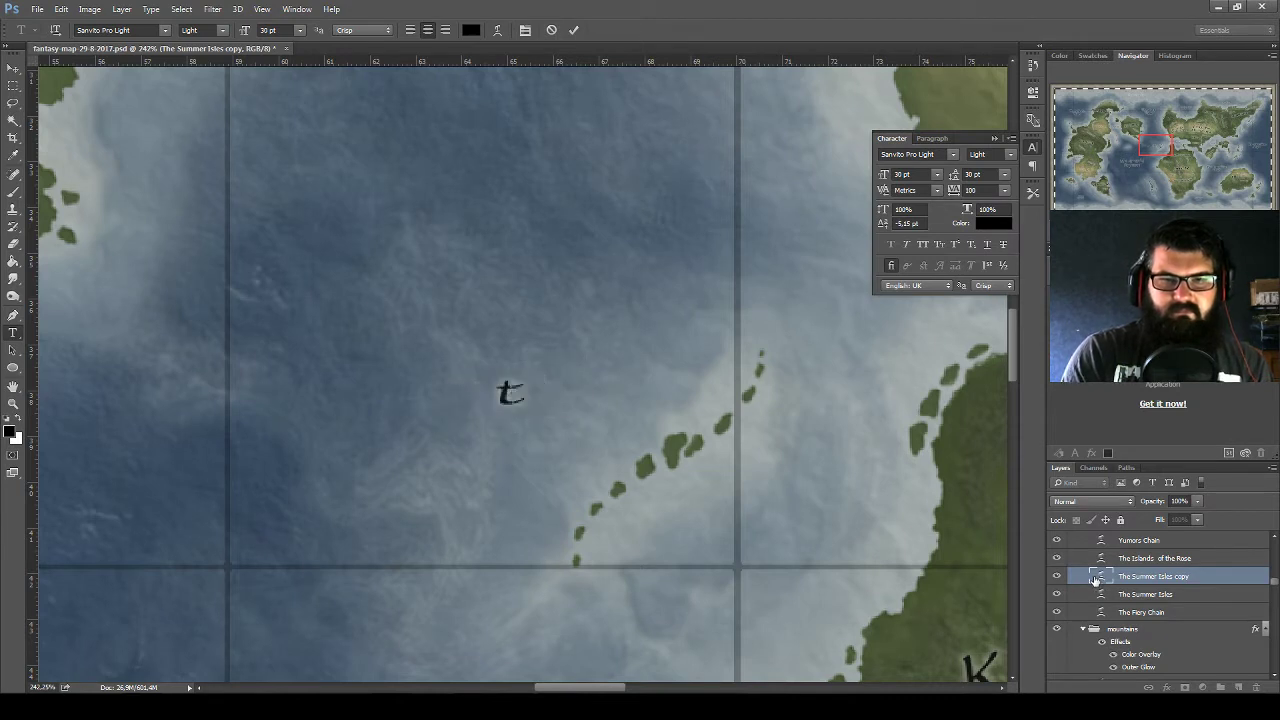
key("BackSpace")
type("Th")
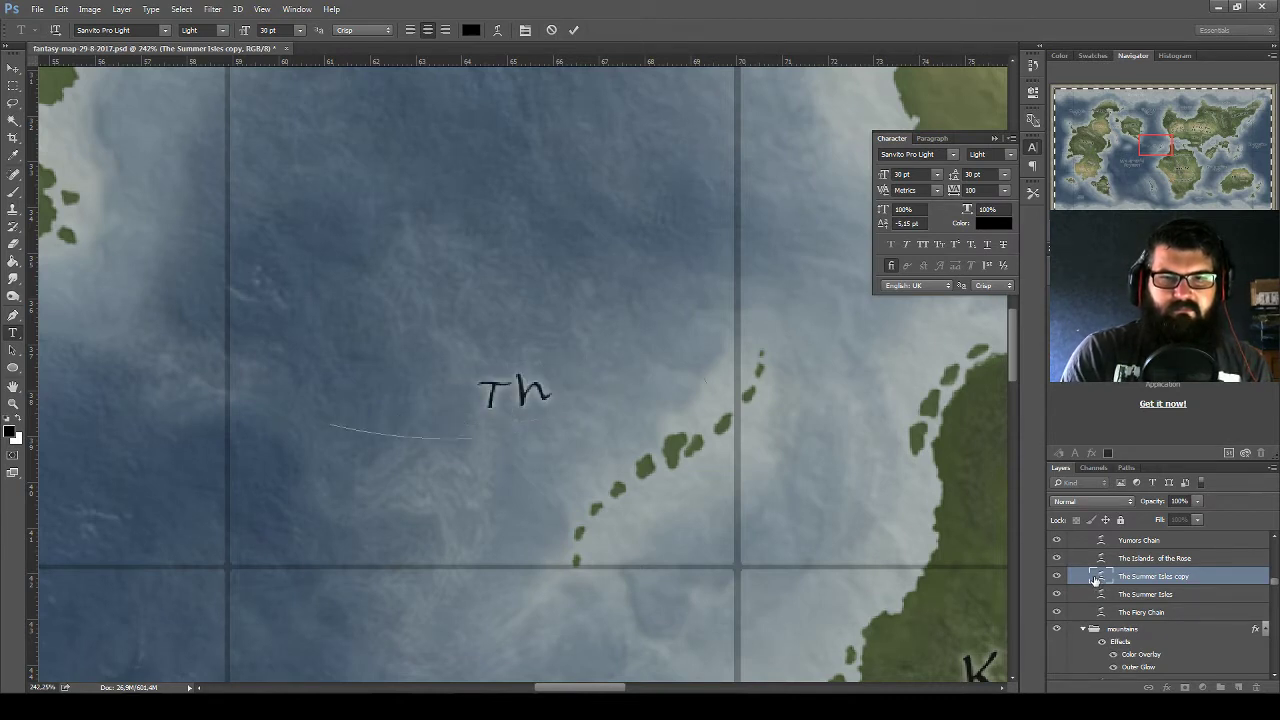
type("e Jade Islands")
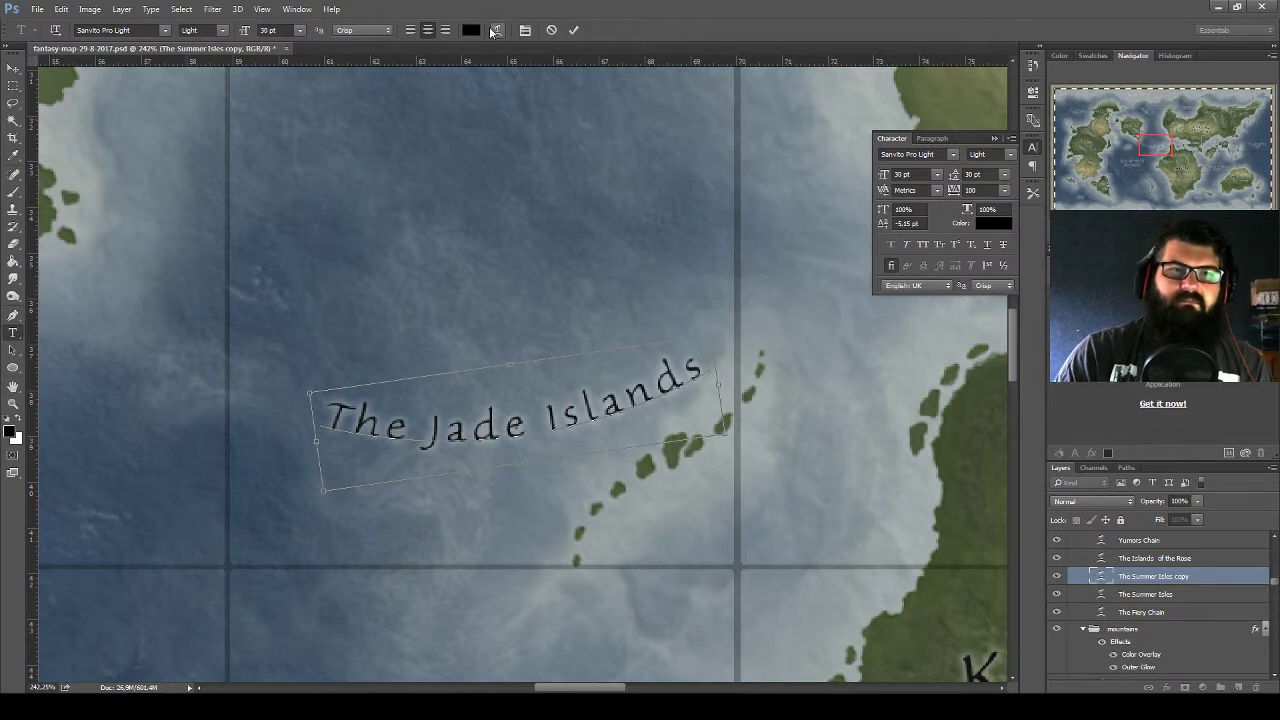
left_click(497, 30)
Raise the label's warp Bend to +27 for a stronger arc
left_click_drag(670, 147, 681, 147)
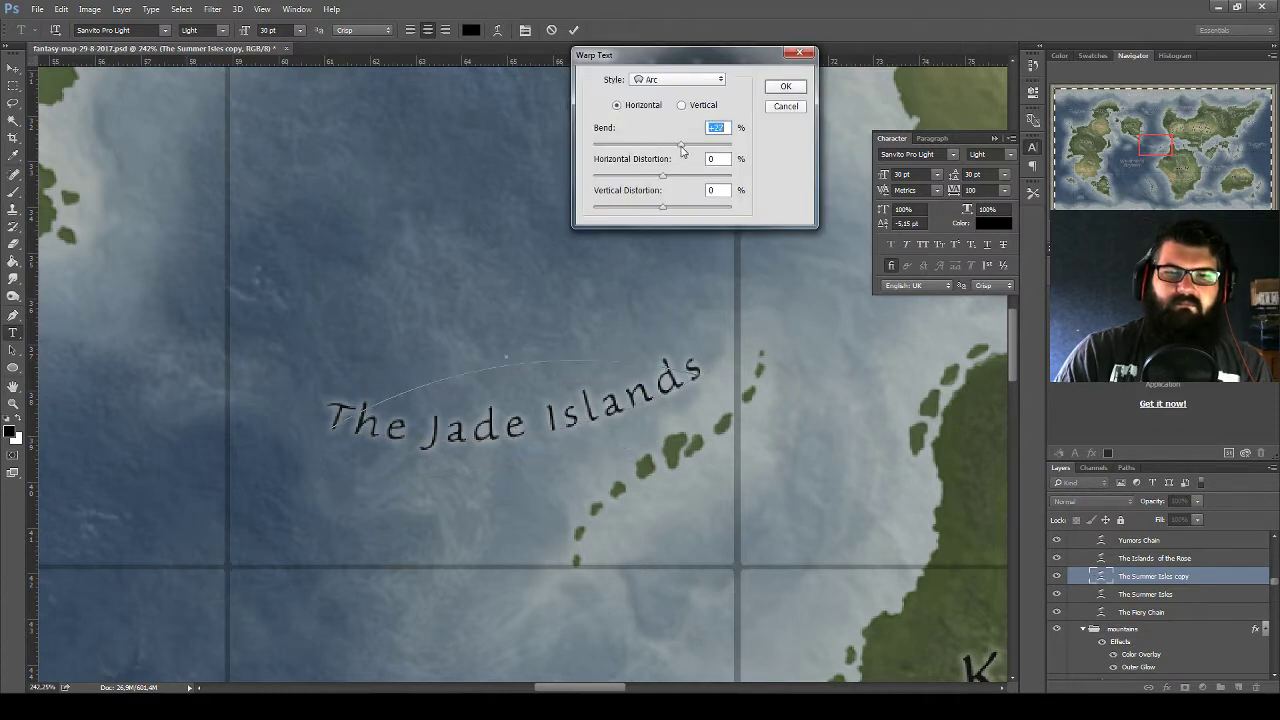
left_click(785, 87)
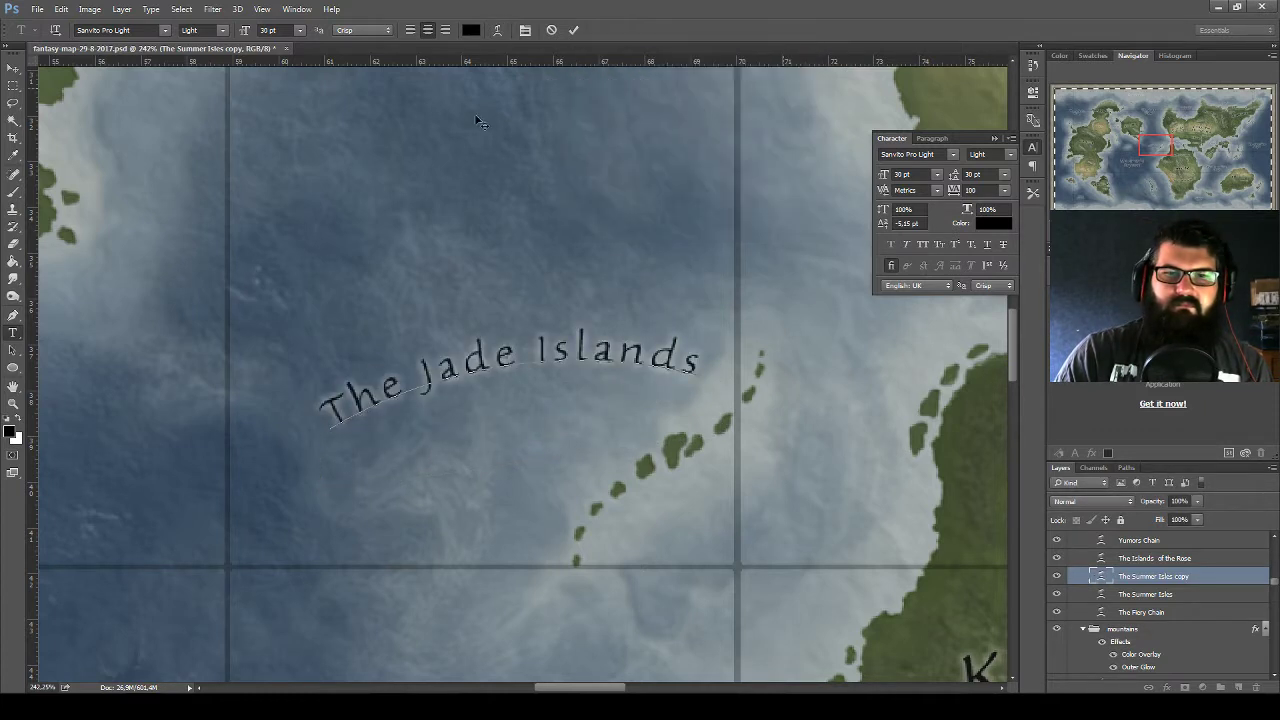
left_click(13, 68)
Rotate The Jade Islands label about -37° to run along its island chain
key("ctrl+t")
left_click_drag(698, 346, 766, 229)
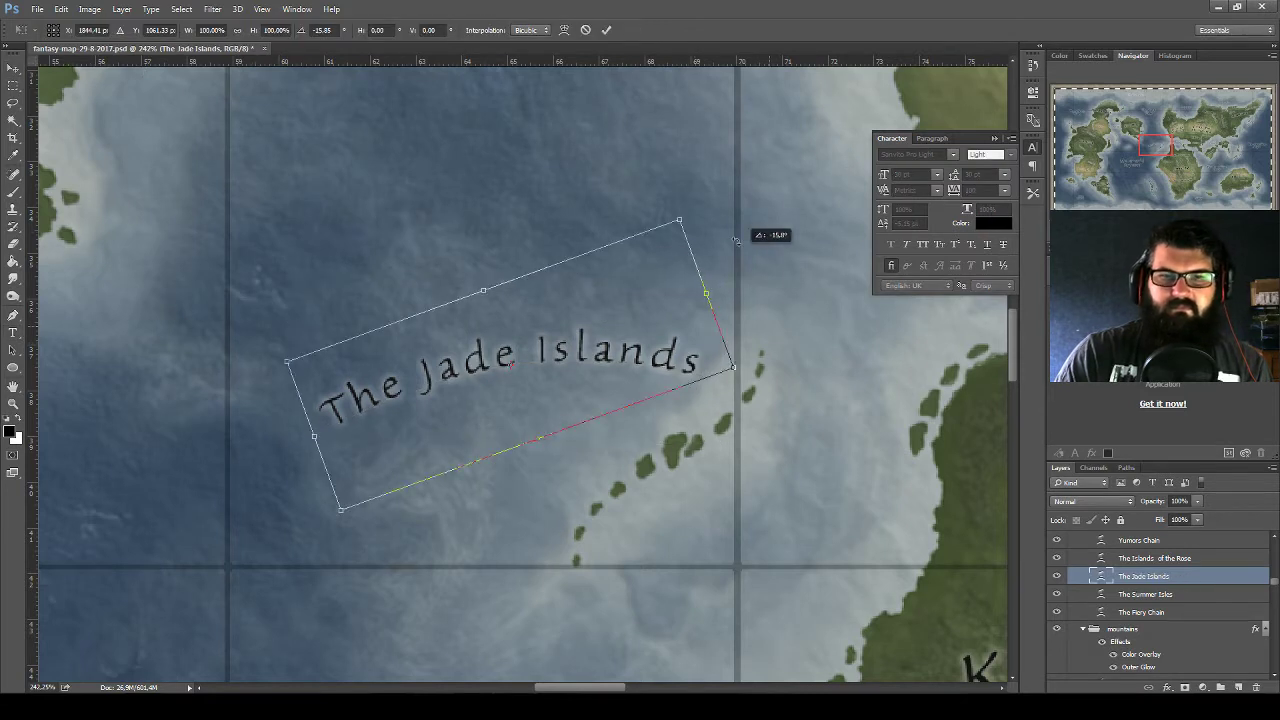
left_click_drag(600, 300, 650, 395)
left_click_drag(788, 390, 805, 352)
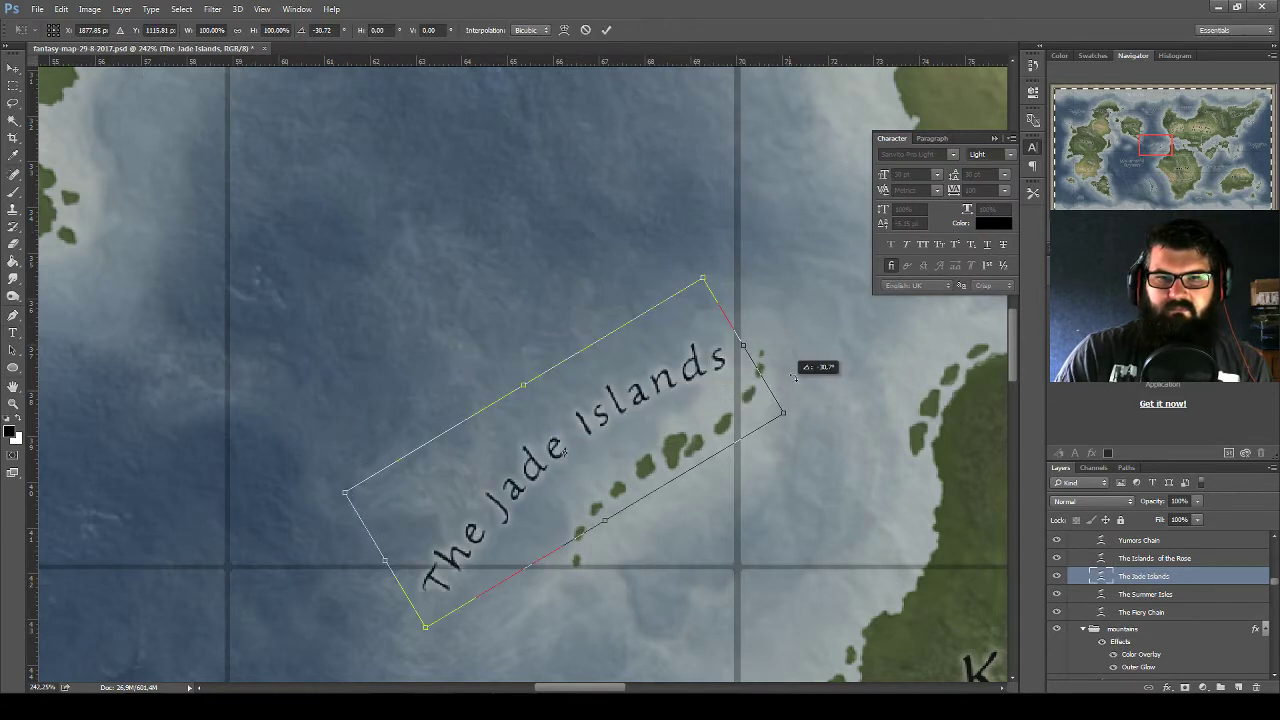
left_click_drag(652, 367, 655, 377)
left_click_drag(668, 368, 666, 374)
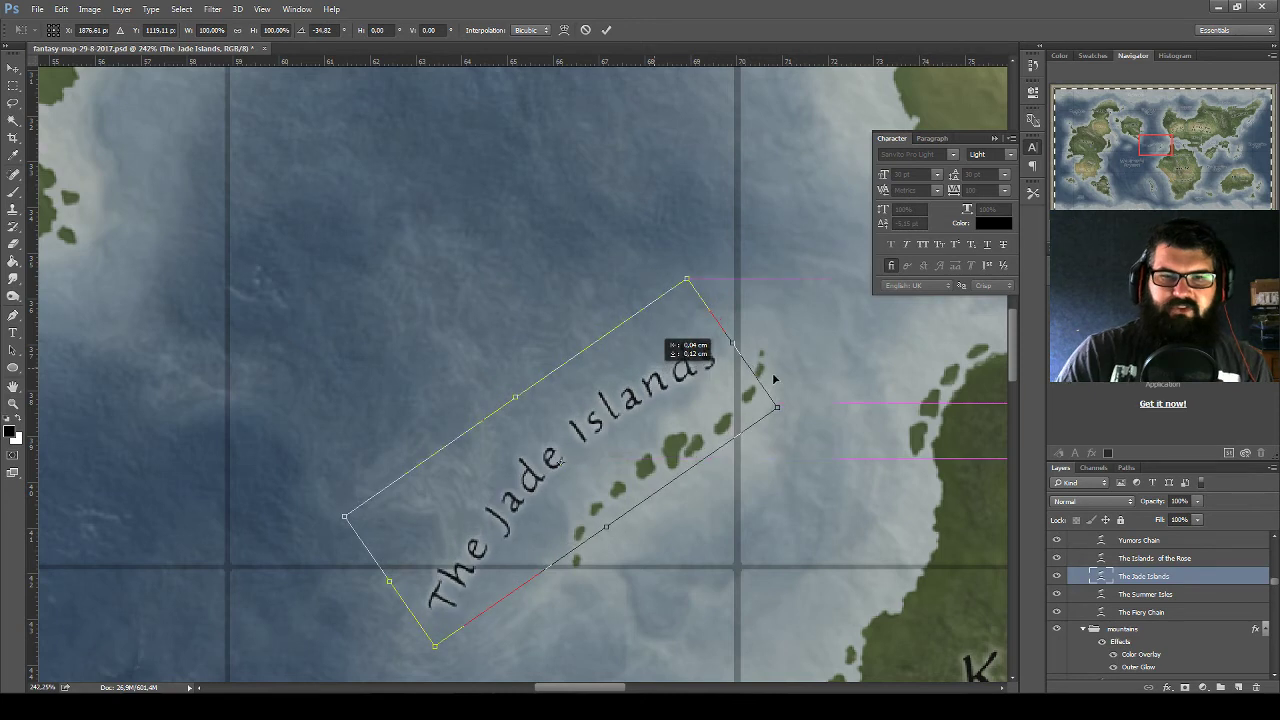
left_click_drag(807, 390, 805, 383)
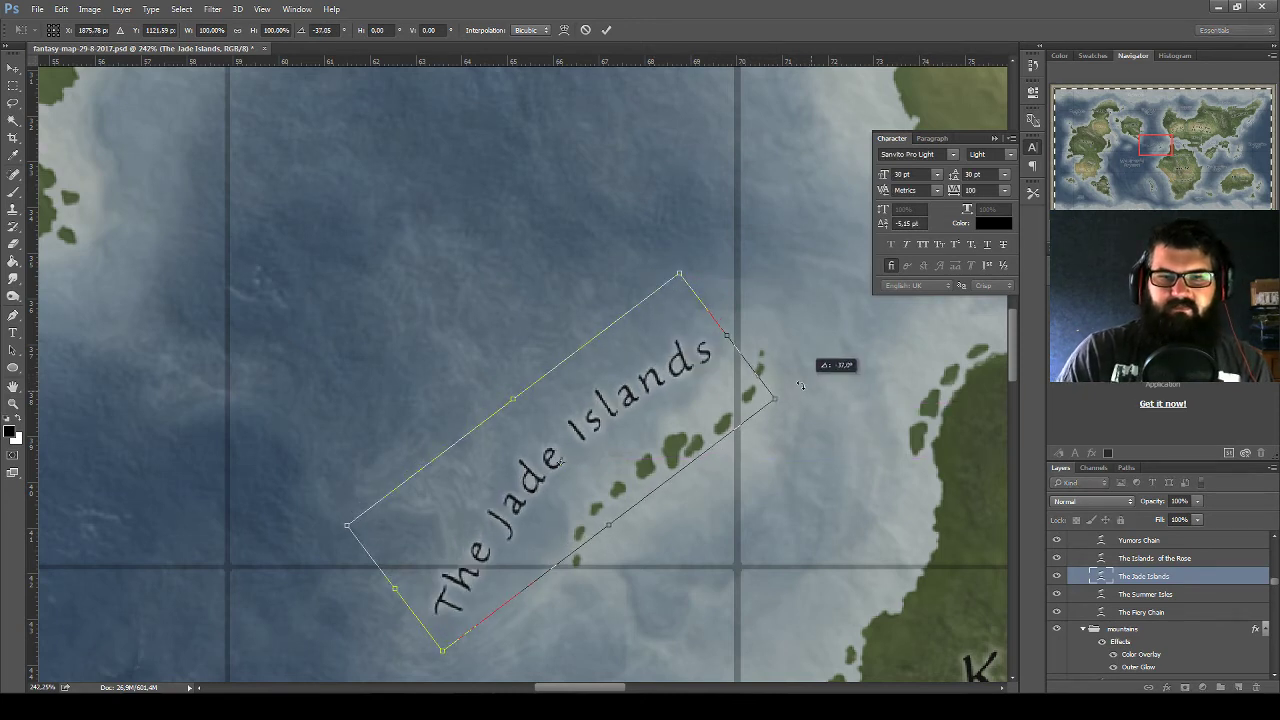
key("Return")
Select the label text again and bring back the Warp Text settings
key("ctrl+t")
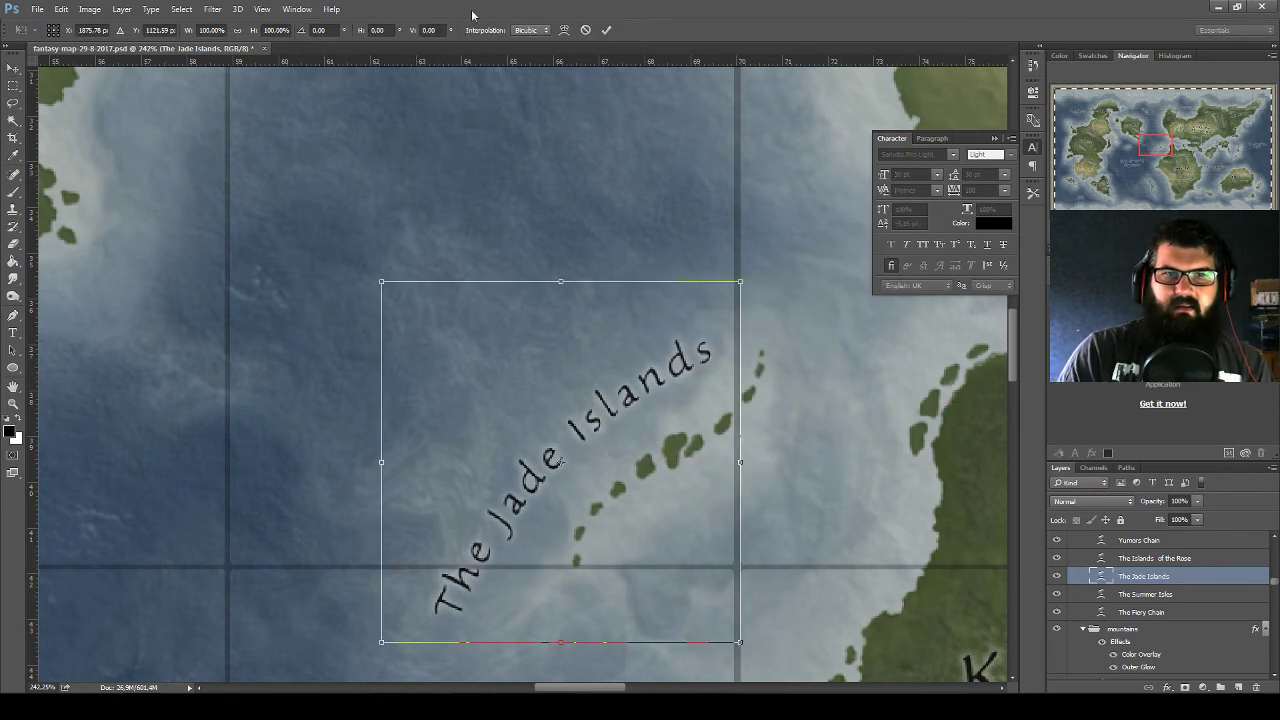
key("Return")
double_click(1100, 576)
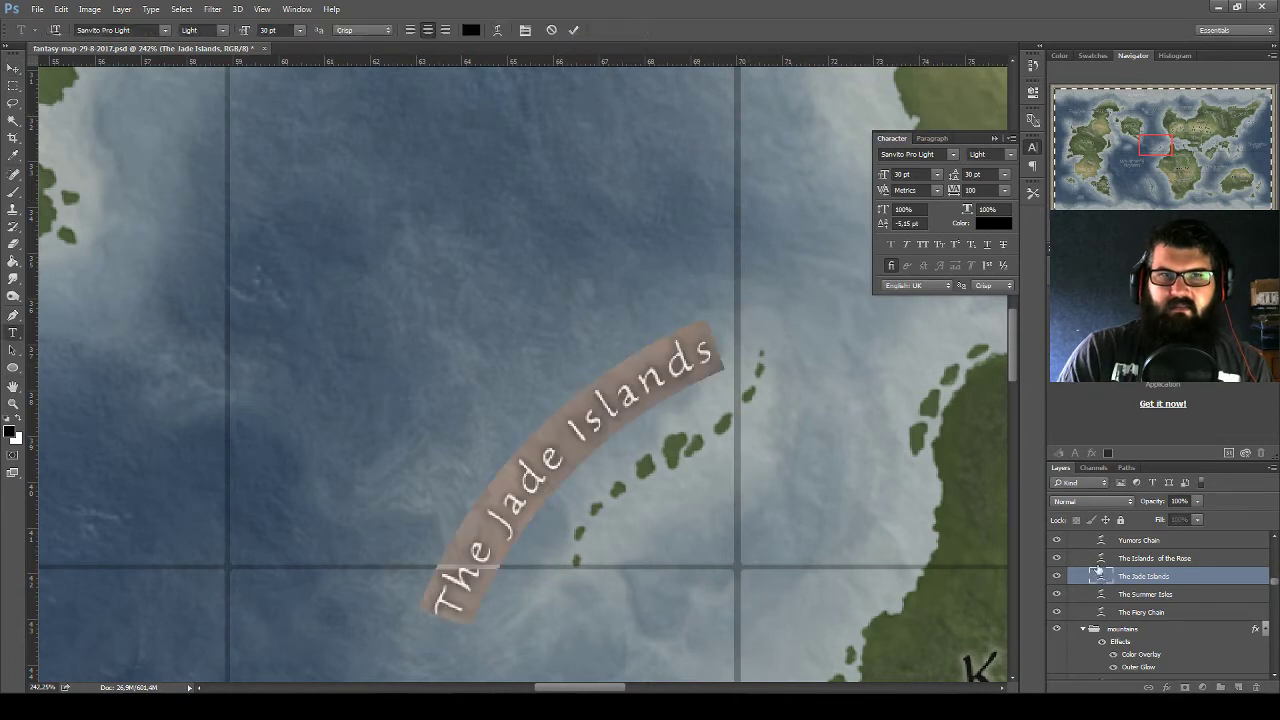
left_click(497, 30)
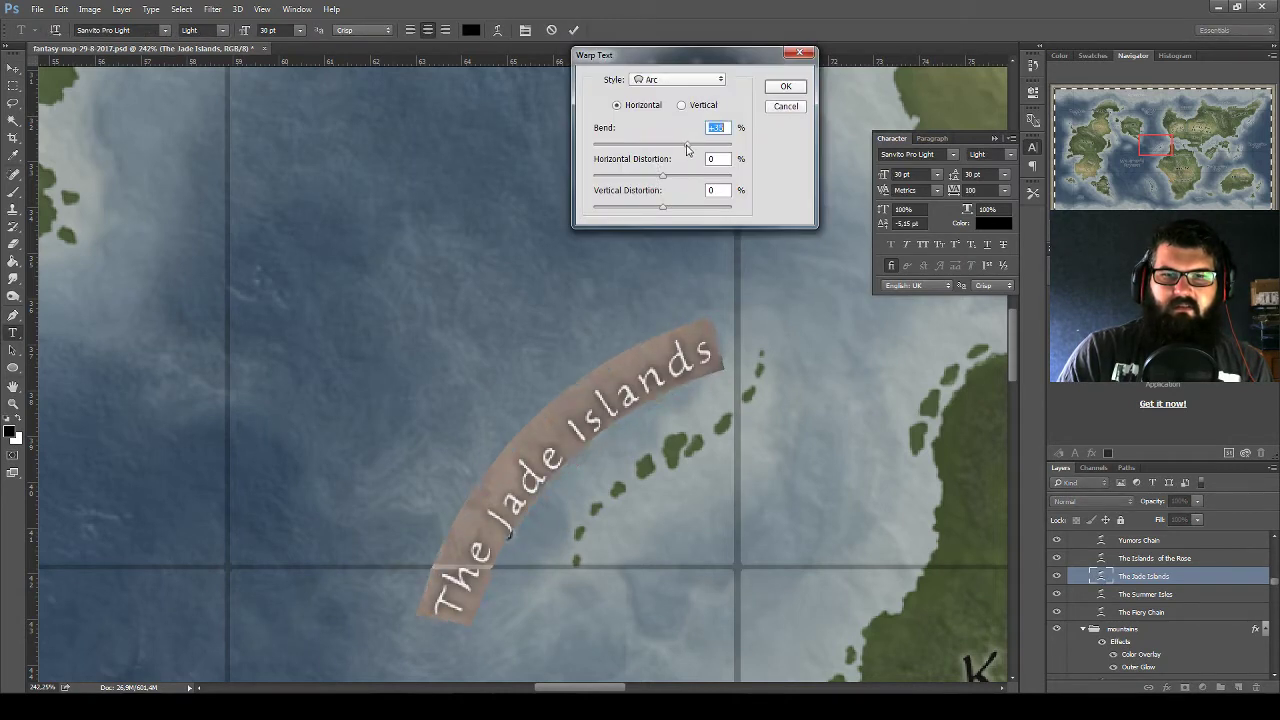
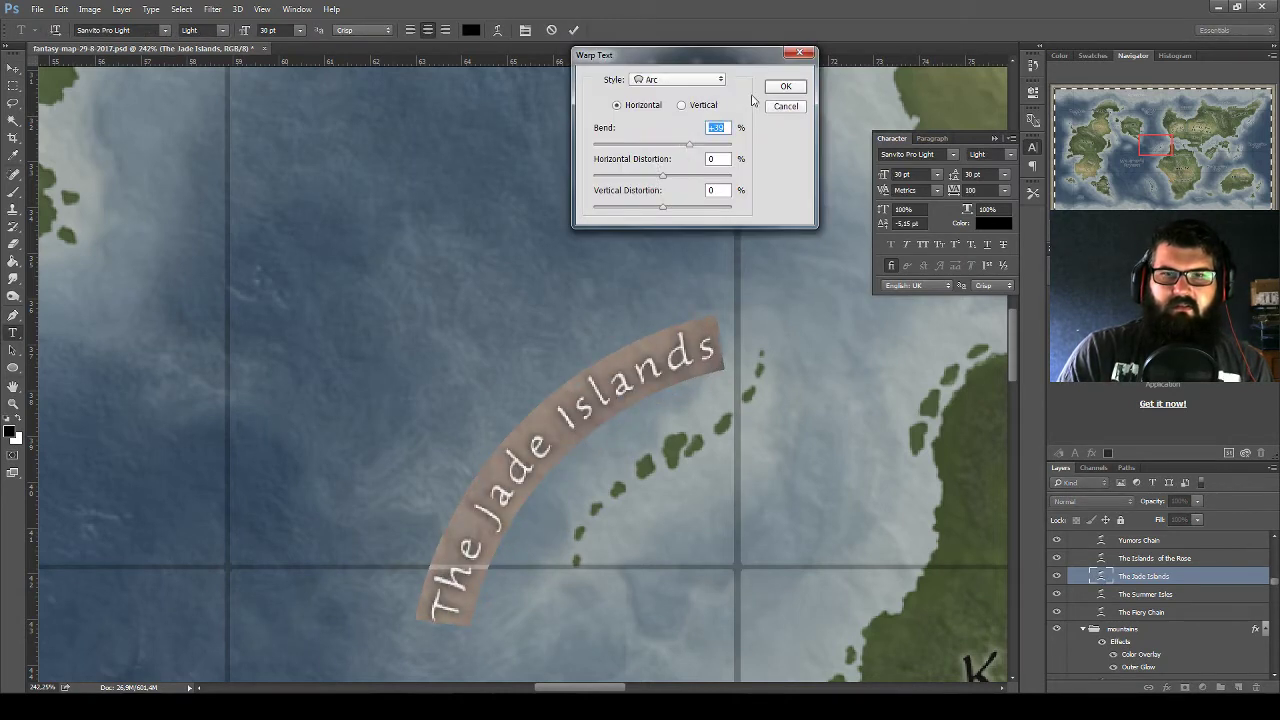
Apply the arc warp to The Jade Islands label, then Alt-drag a duplicate copy of it
left_click(786, 88)
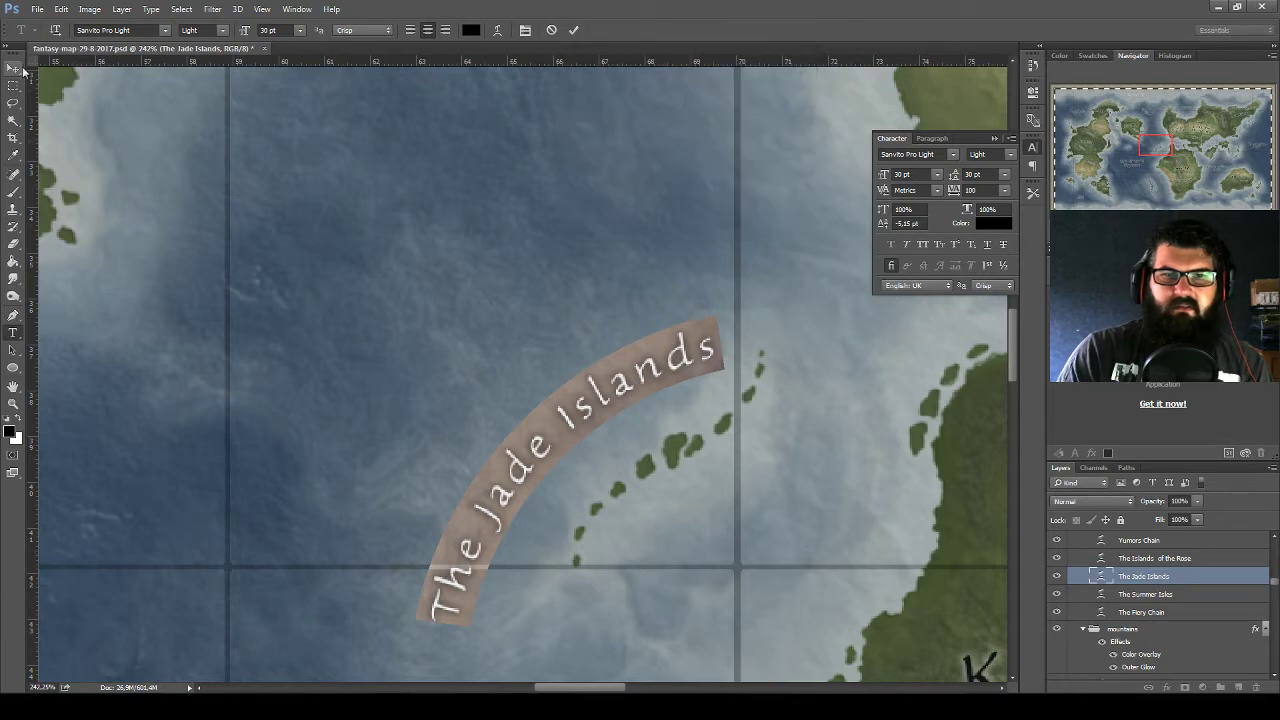
left_click(18, 67)
scroll(390, 245, "down", 5)
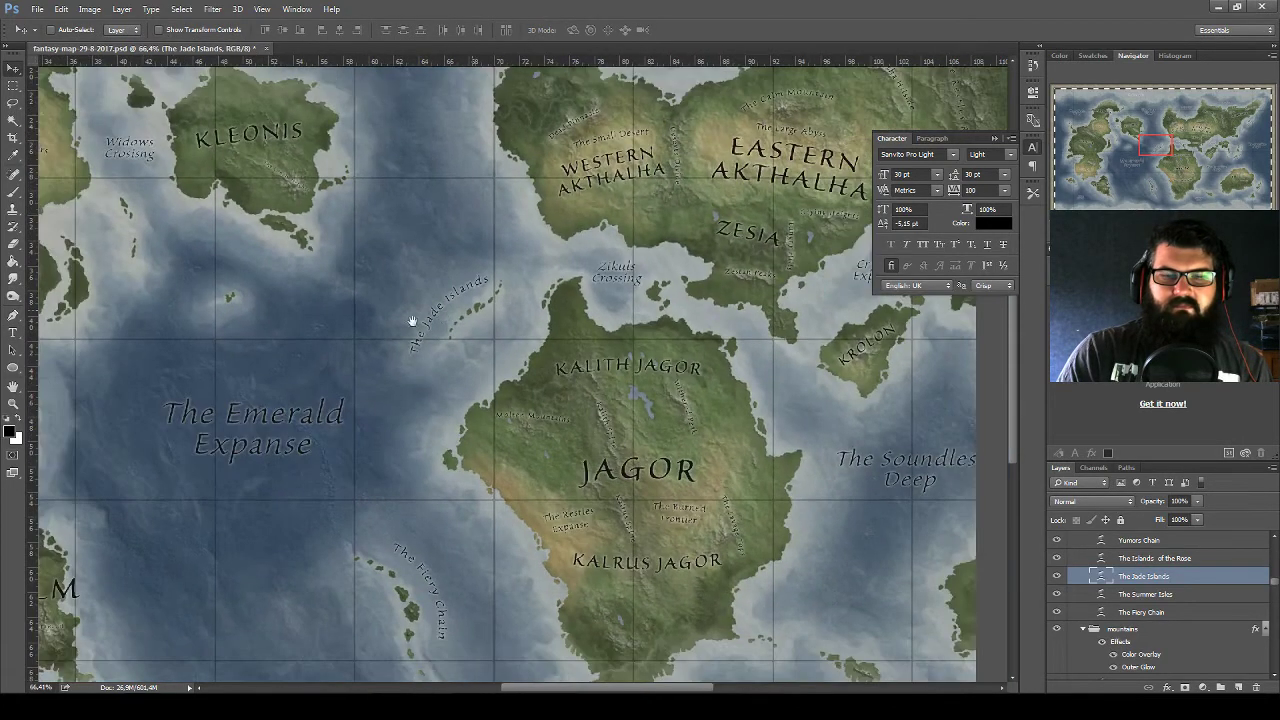
left_click_drag(482, 300, 302, 310)
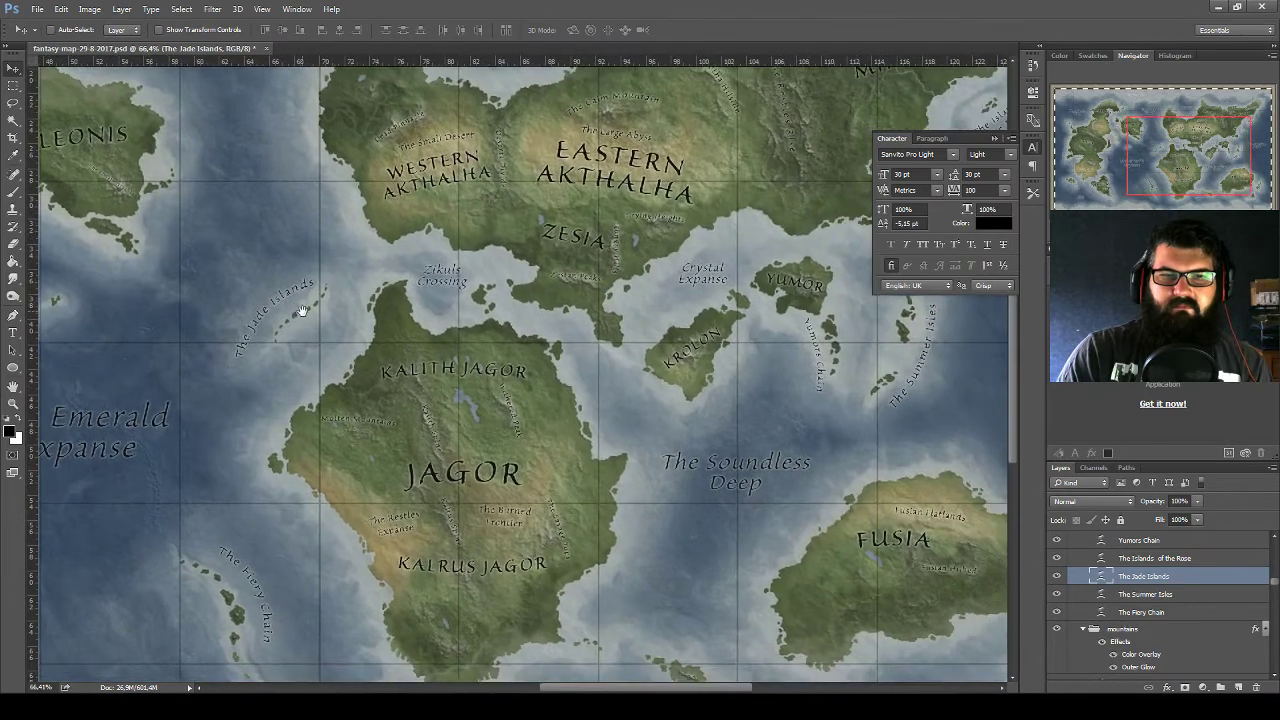
scroll(397, 331, "up", 4)
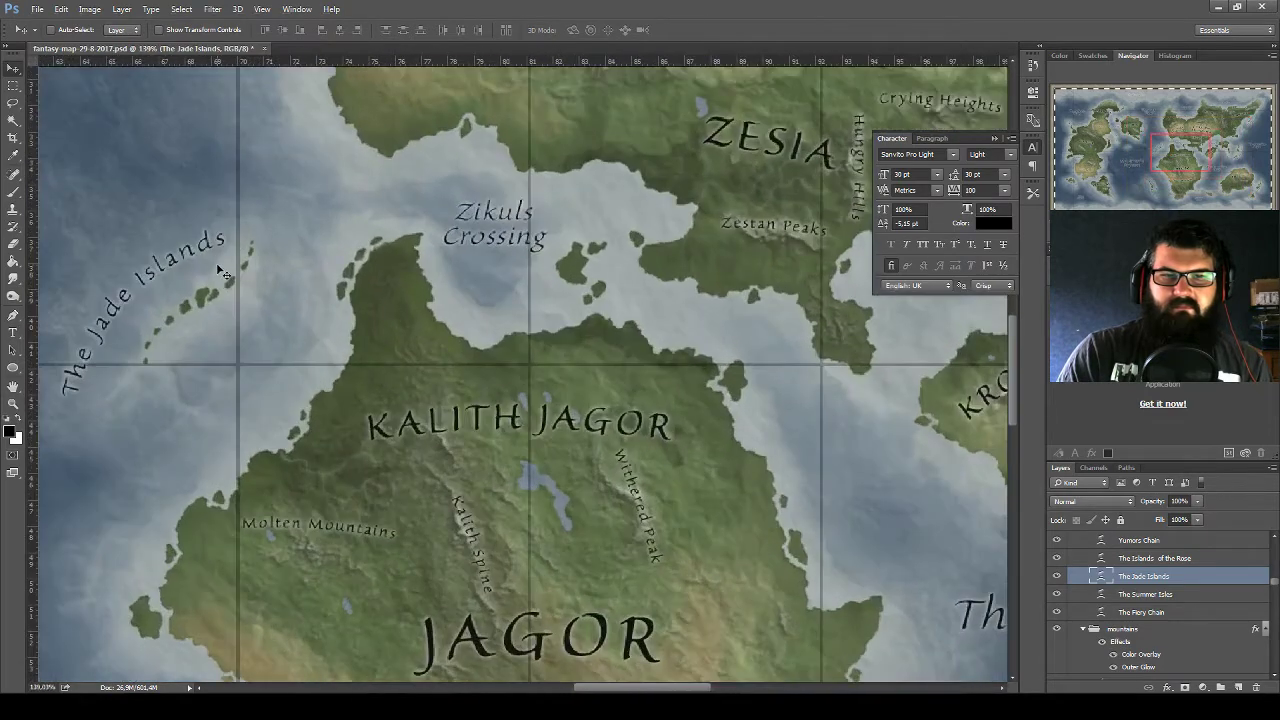
left_click_drag(188, 258, 638, 285)
Rotate the copied label to run roughly horizontally and move it up and right
scroll(638, 285, "up", 2)
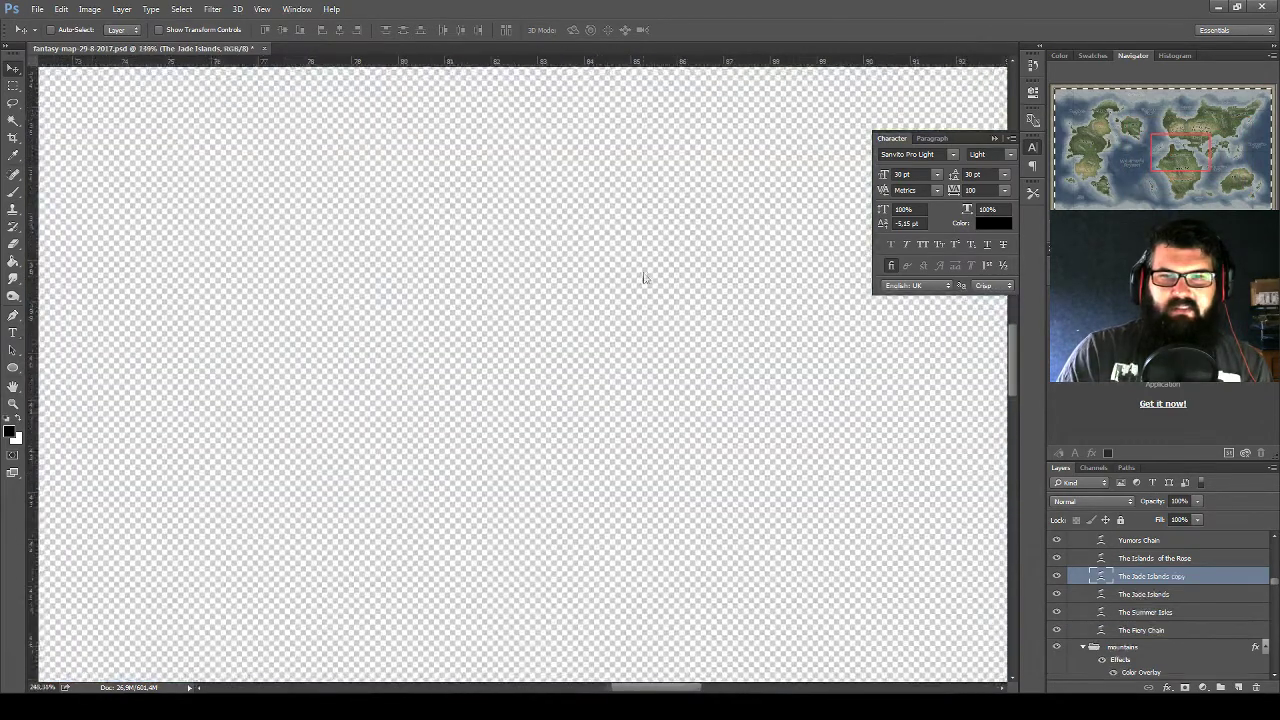
scroll(640, 288, "up", 1)
key("ctrl+t")
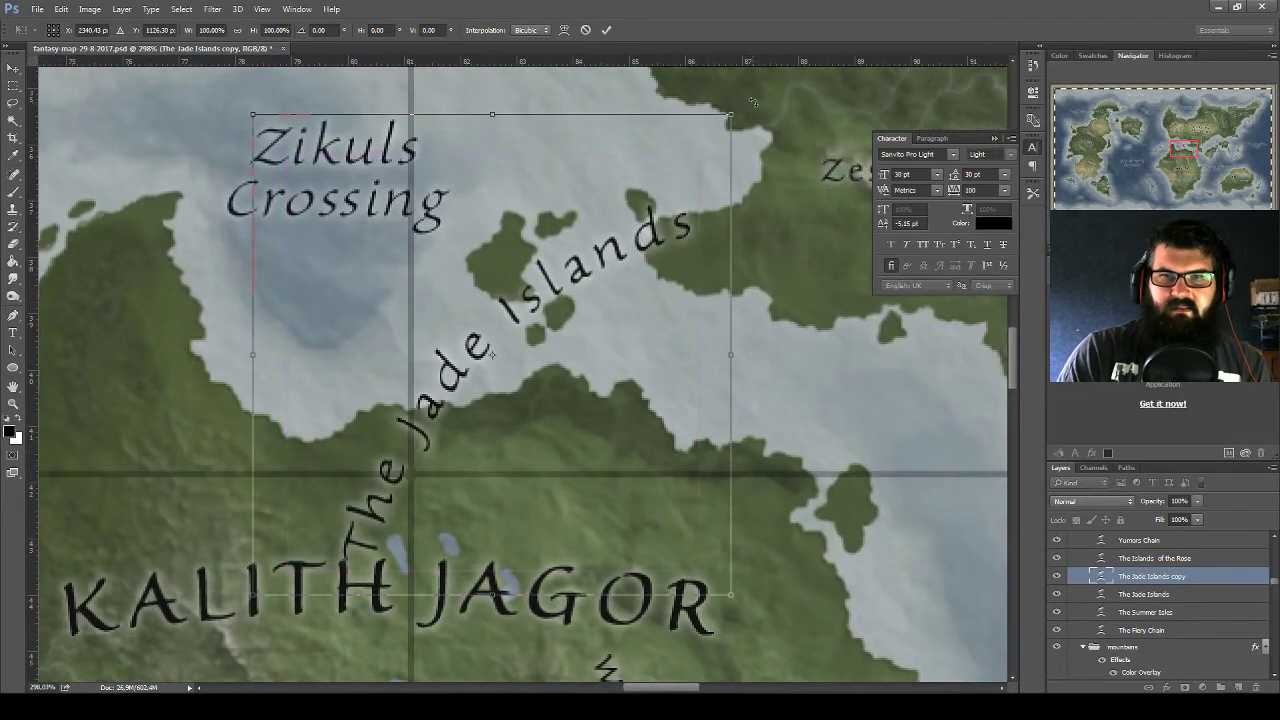
mouse_move(755, 105)
left_mouse_down()
mouse_move(812, 257)
mouse_move(548, 219)
left_mouse_up()
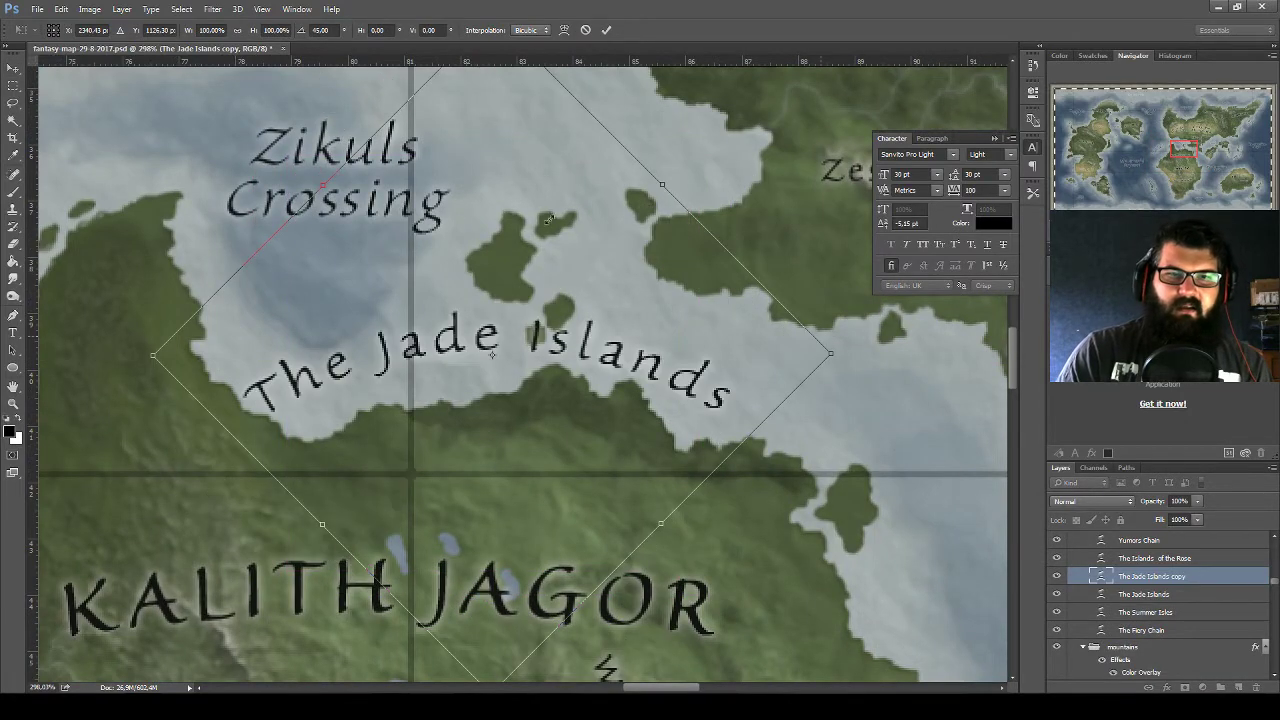
left_click_drag(634, 360, 688, 329)
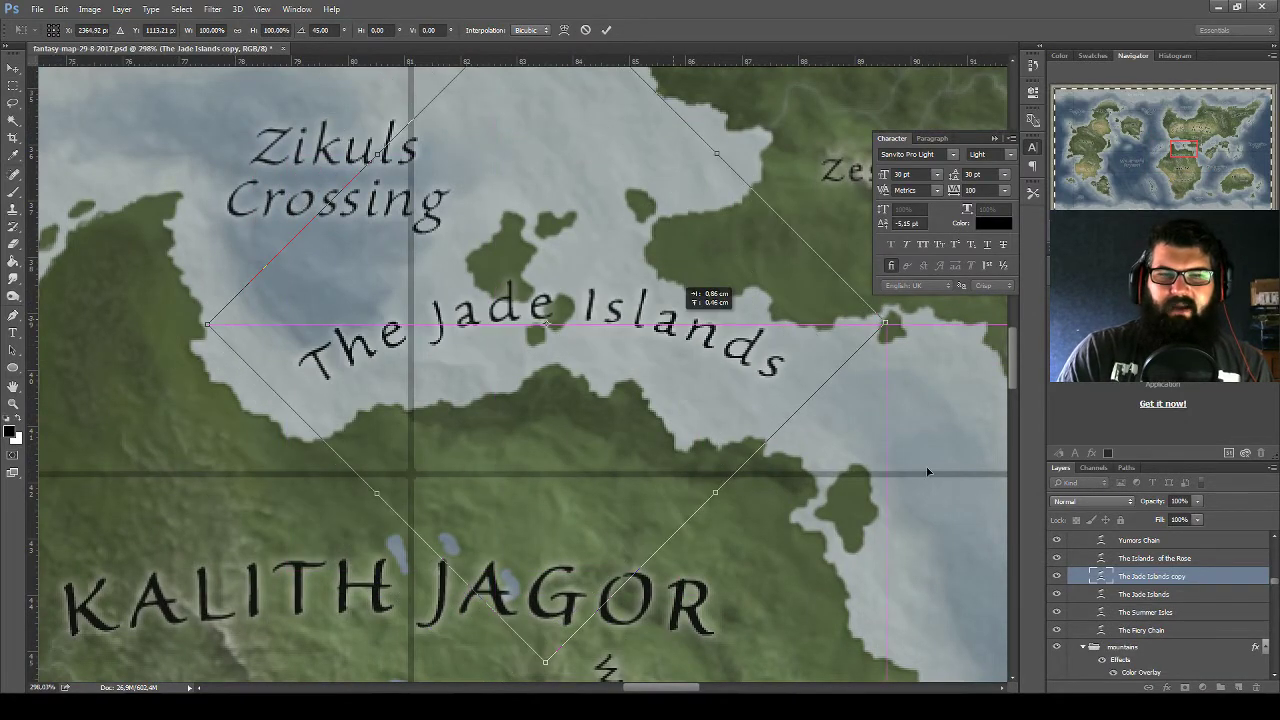
Retype the copy's wording and straighten it with a Warp Text bend of 0
double_click(1098, 577)
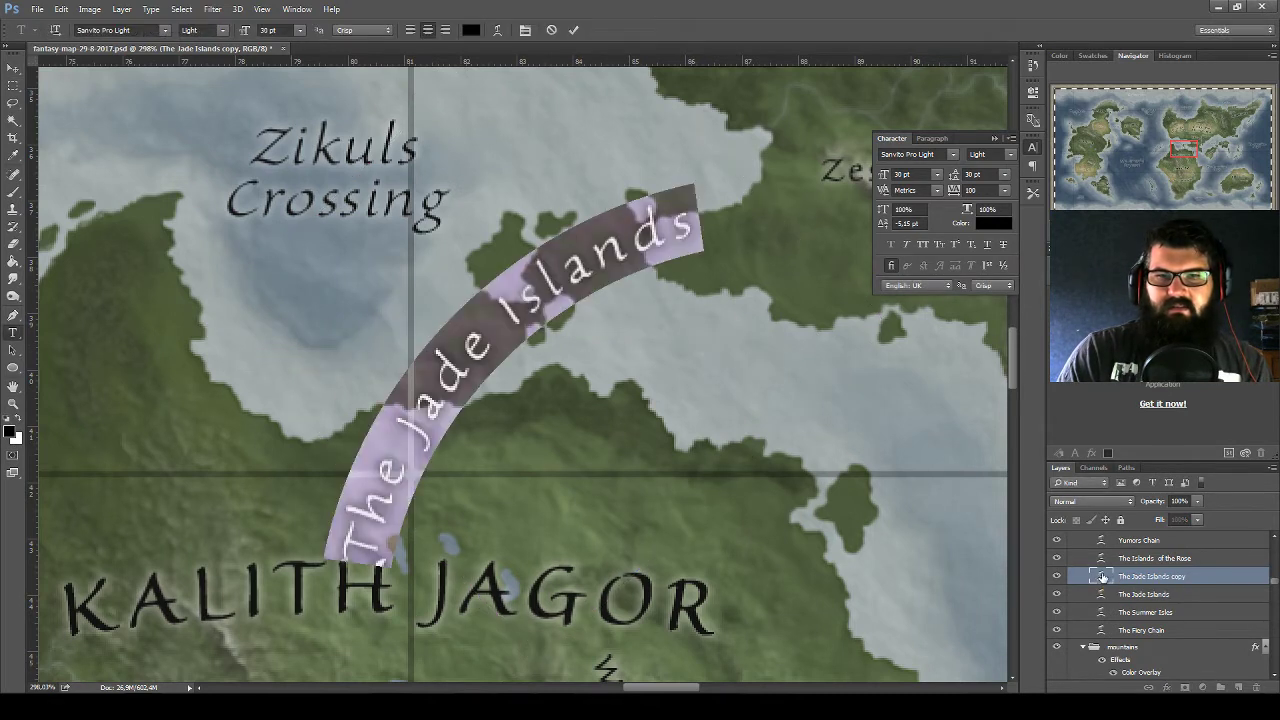
type("The Bloody")
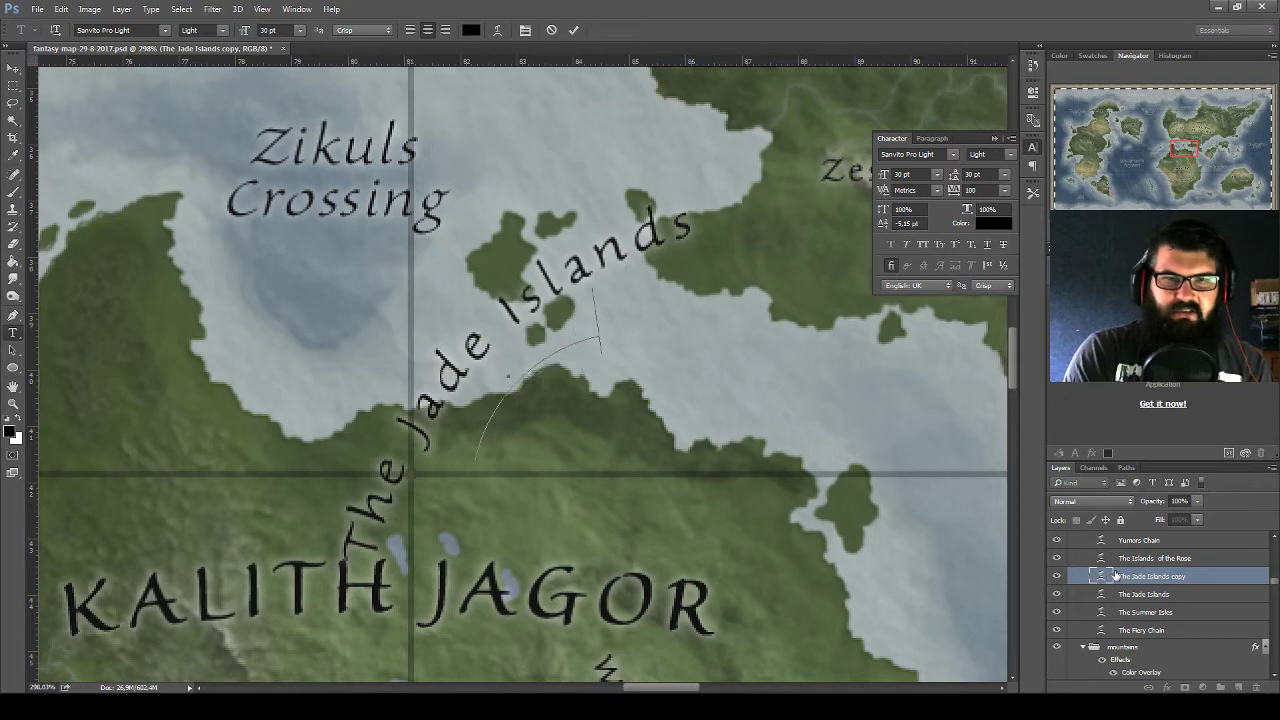
type(" EWxchange")
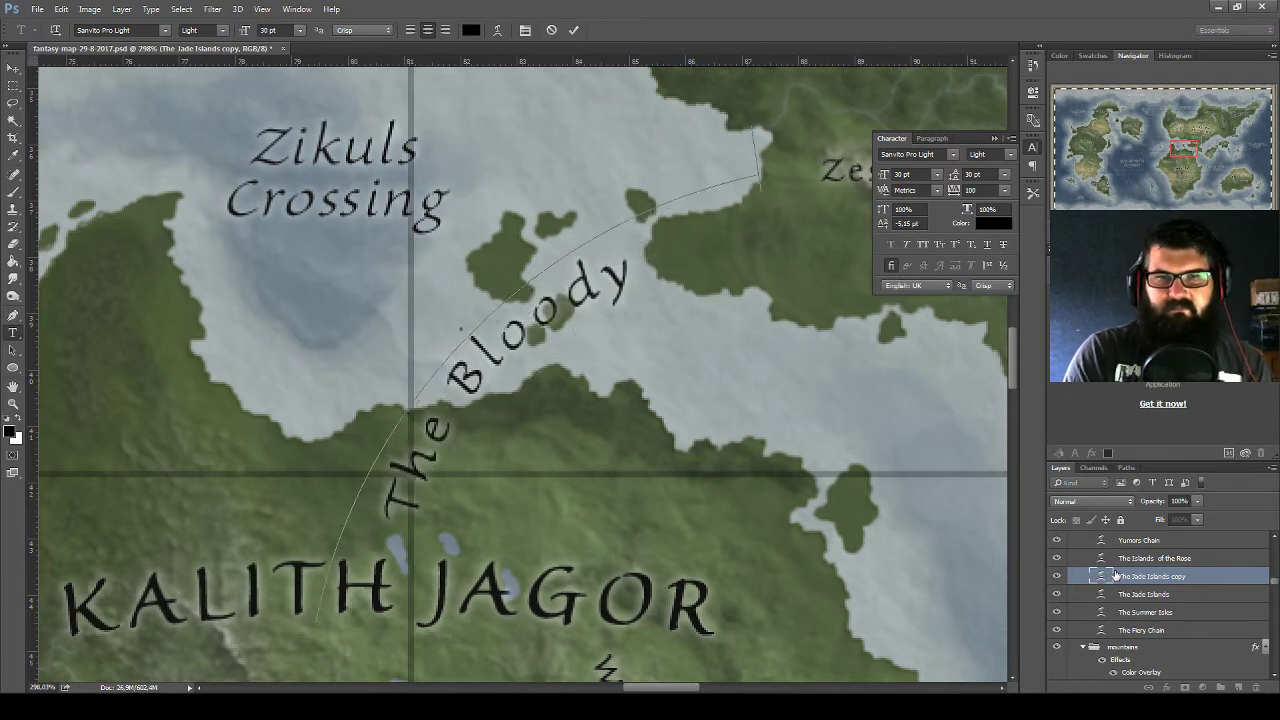
key("ctrl+a")
left_click(497, 29)
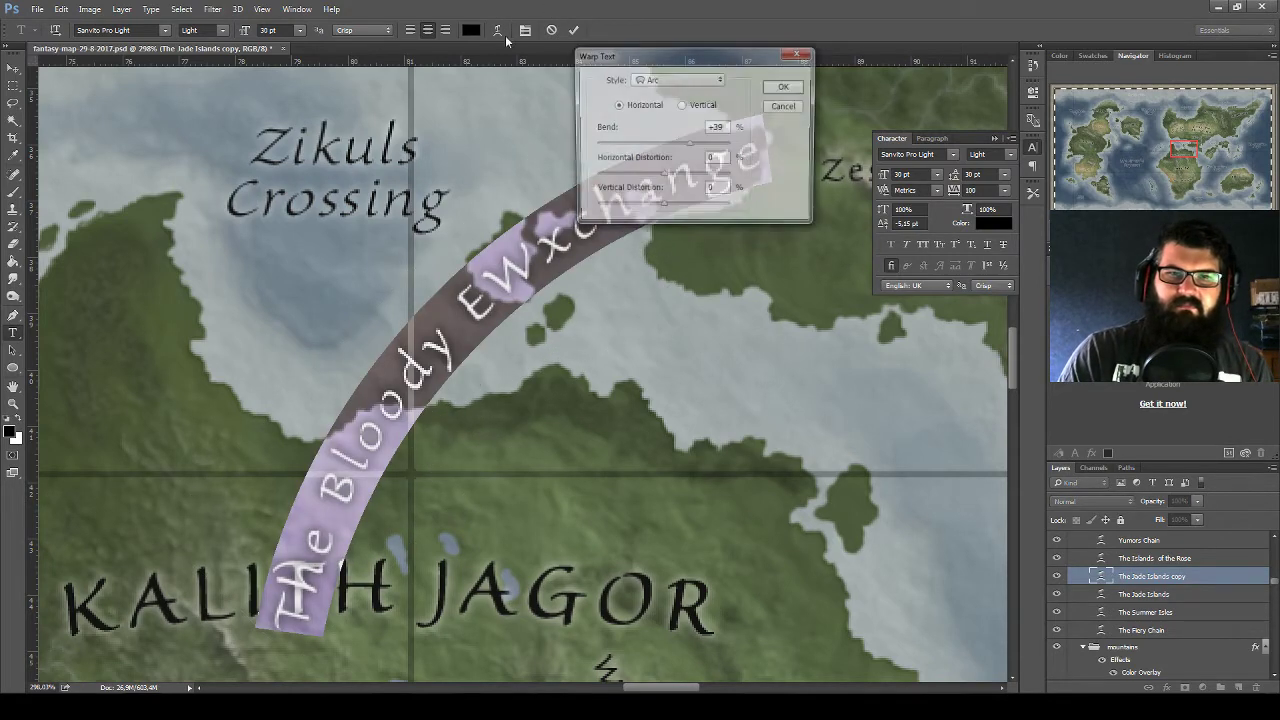
mouse_move(632, 145)
left_mouse_down()
mouse_move(669, 145)
mouse_move(655, 150)
left_mouse_up()
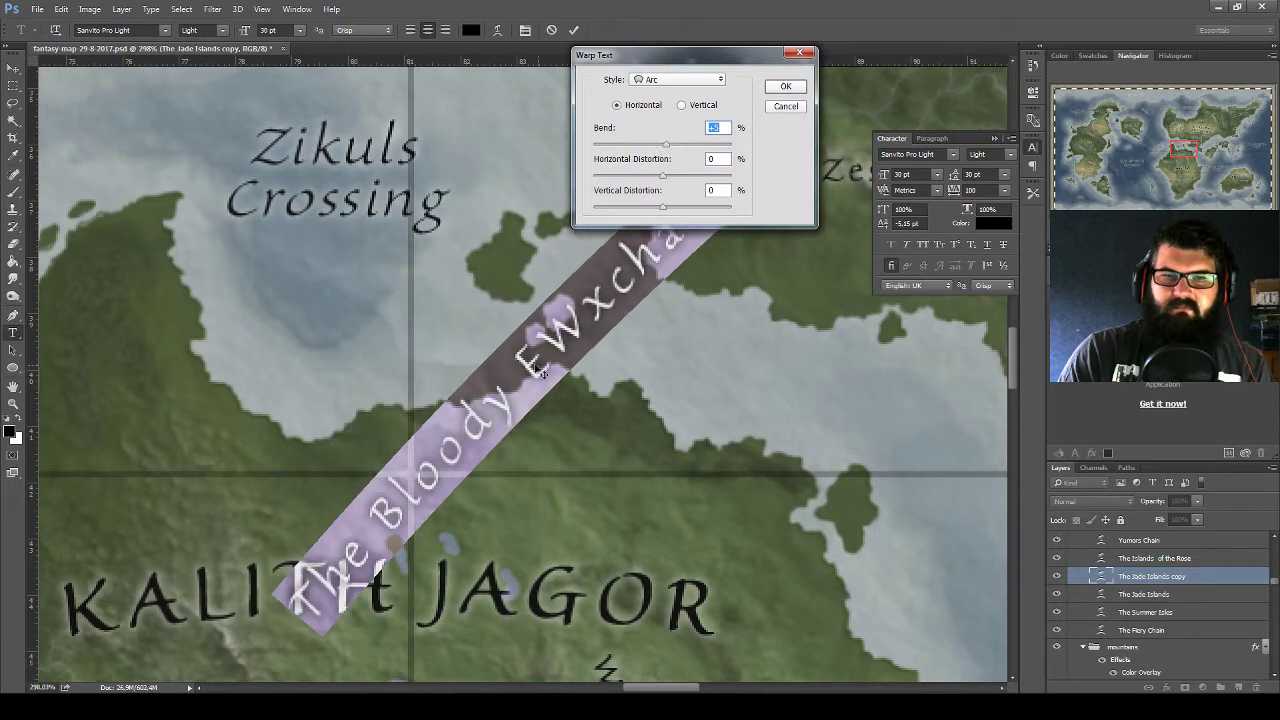
left_click(785, 86)
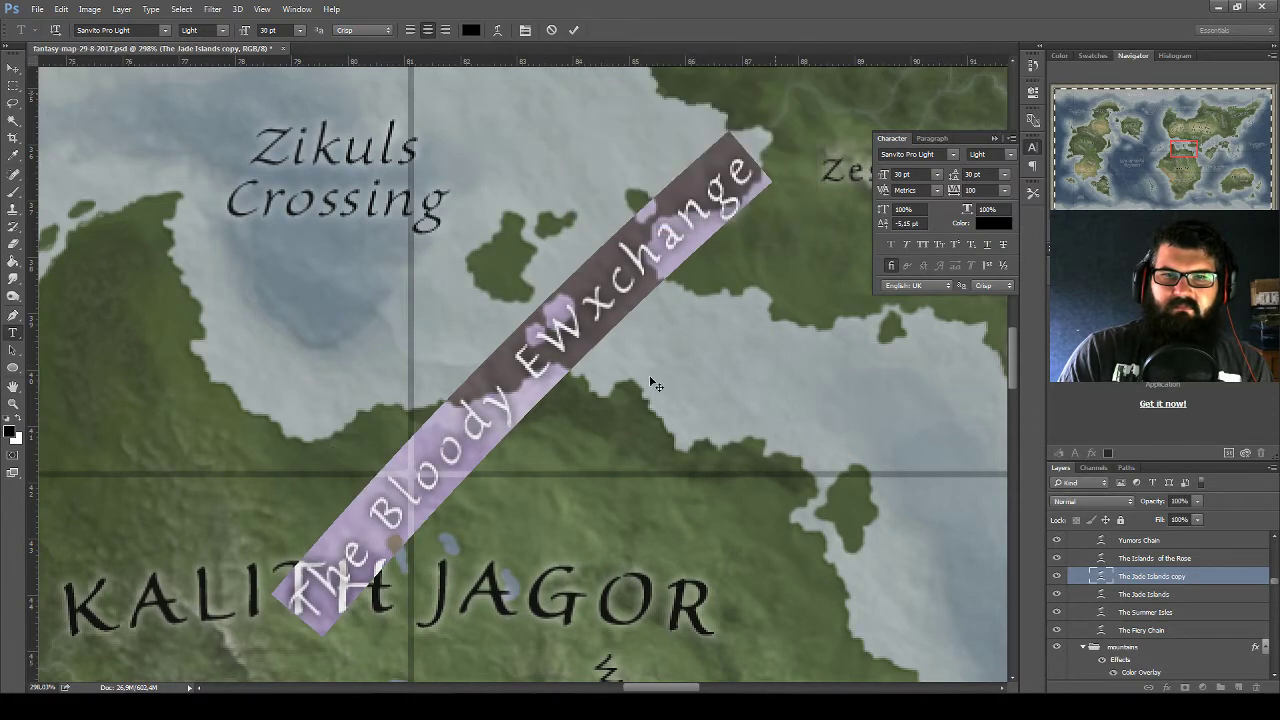
left_click(572, 325)
Correct the label to read 'The Blood Islands', with Islands on a second line
key("BackSpace")
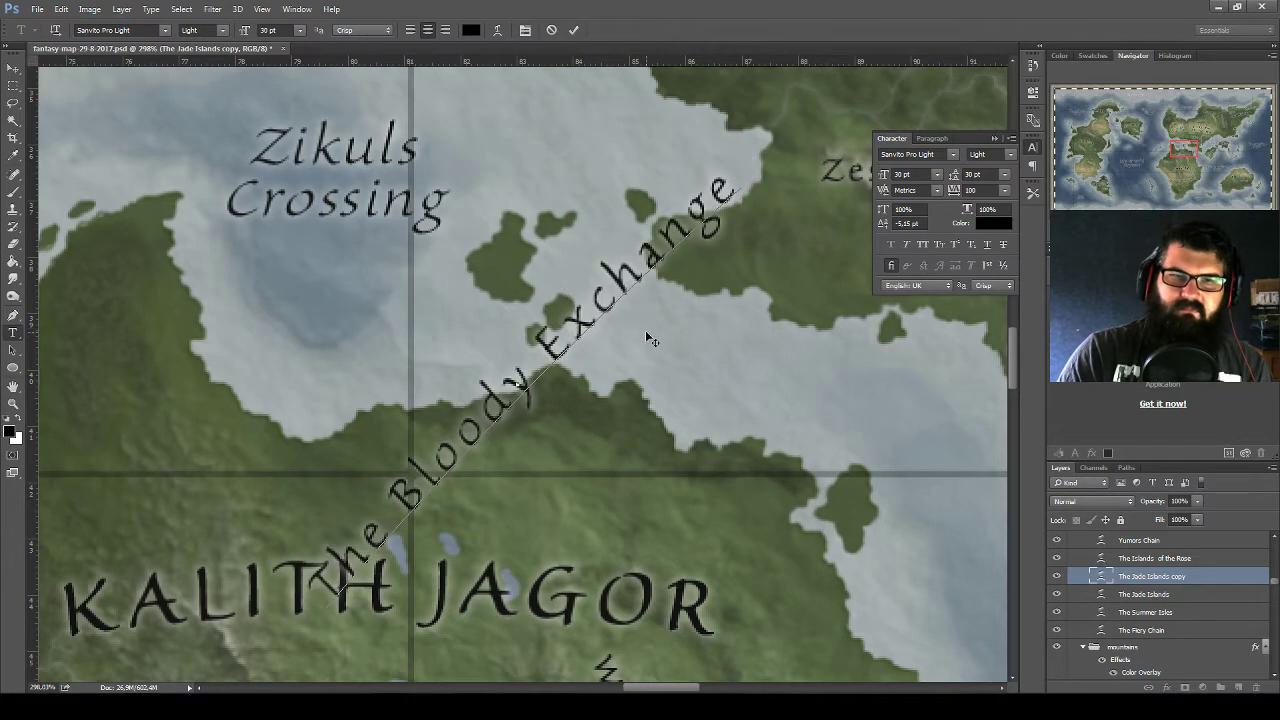
key("Return")
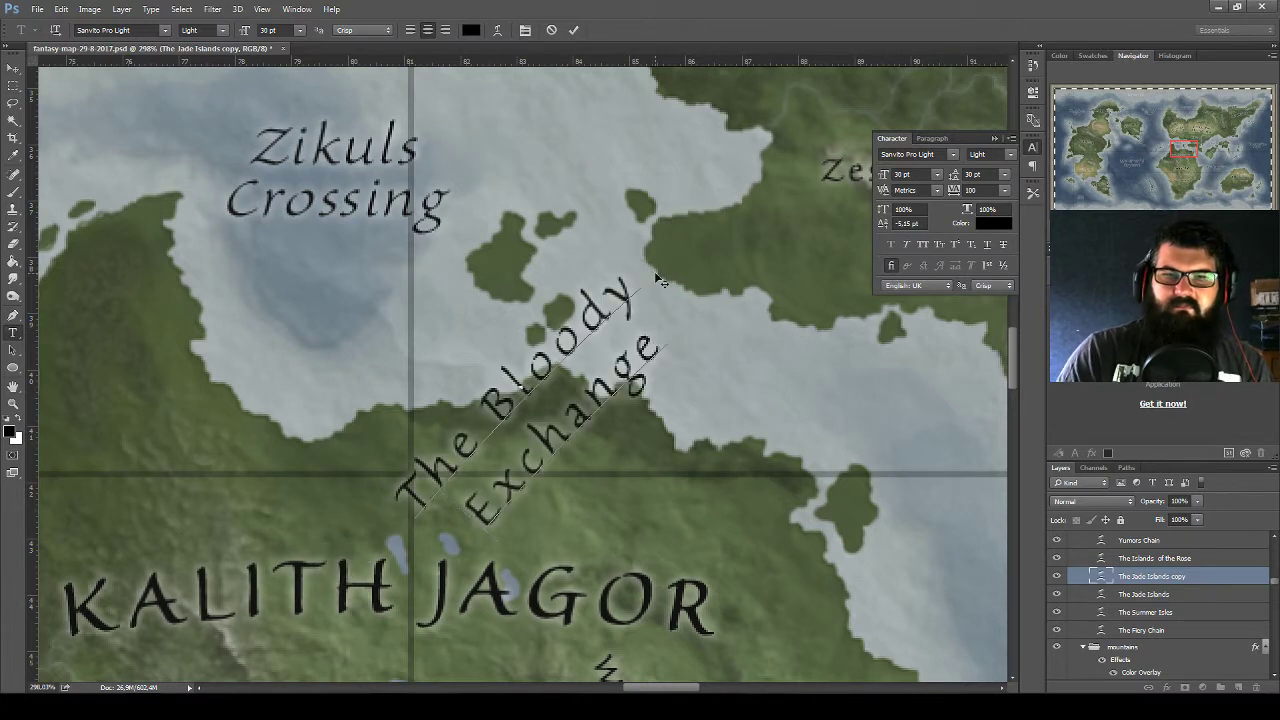
key("BackSpace")
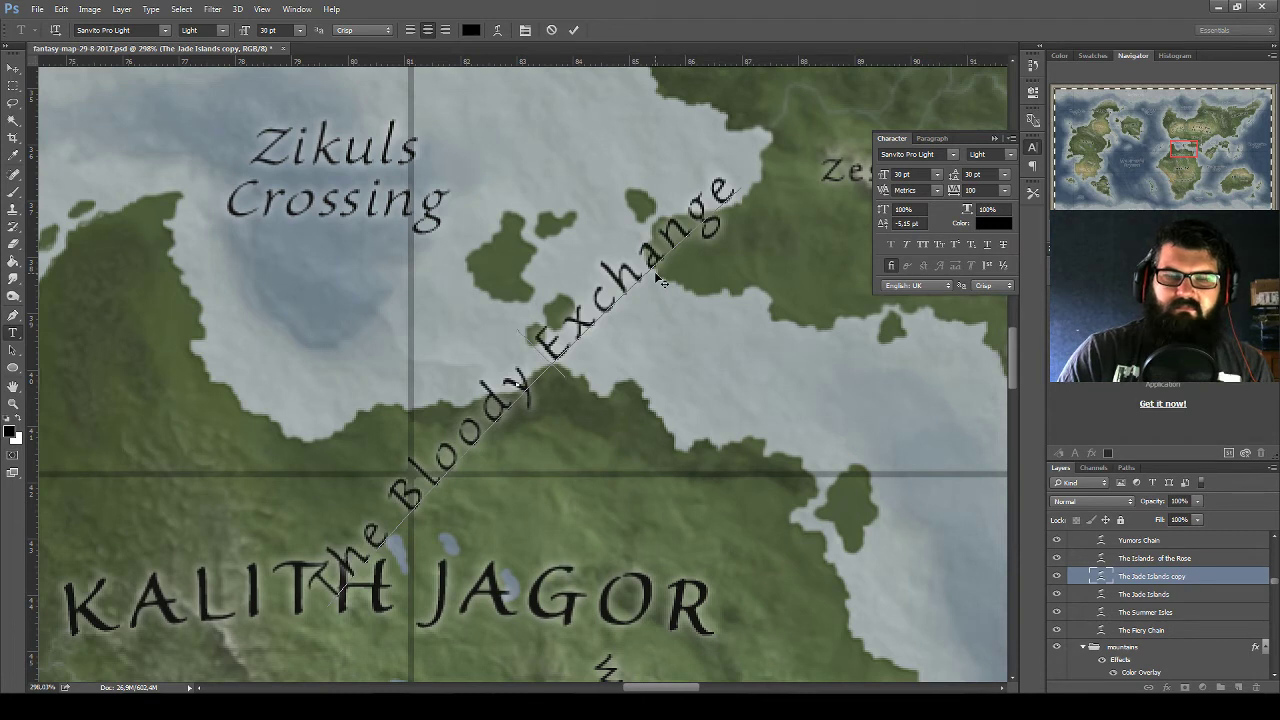
key("Return")
key("BackSpace")
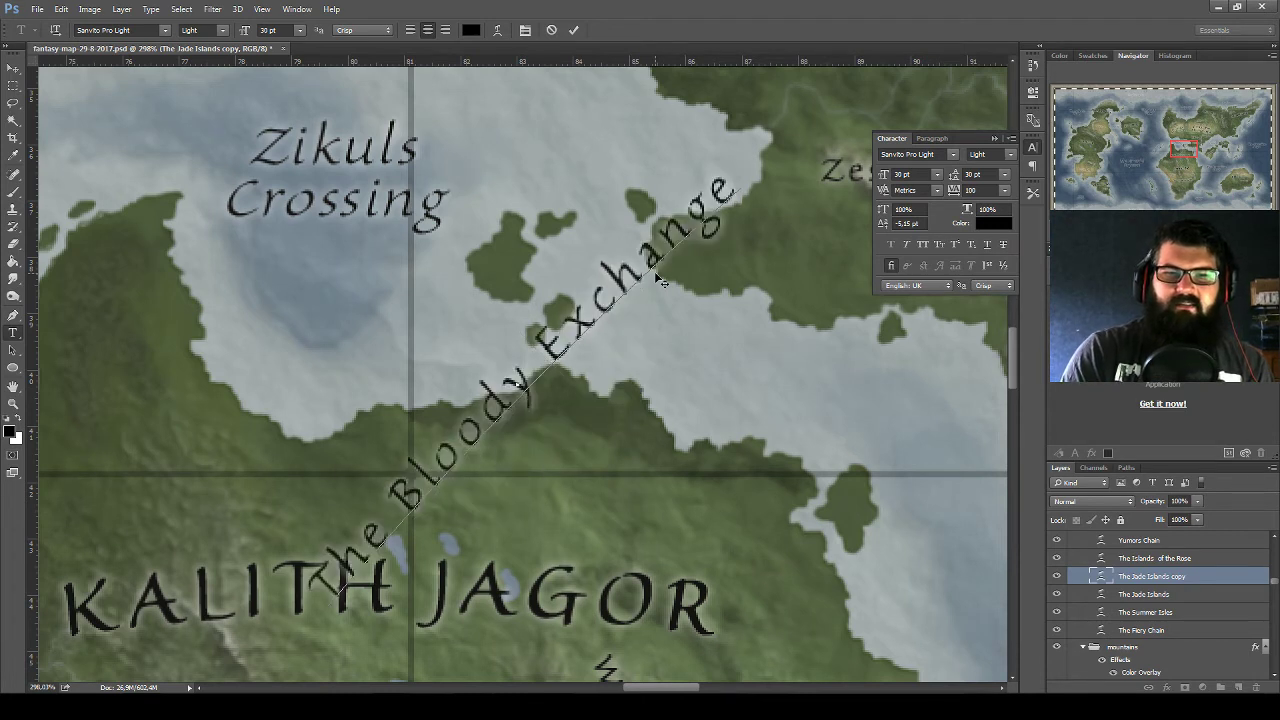
key("BackSpace")
key("BackSpace")
key("Delete")
key("Delete")
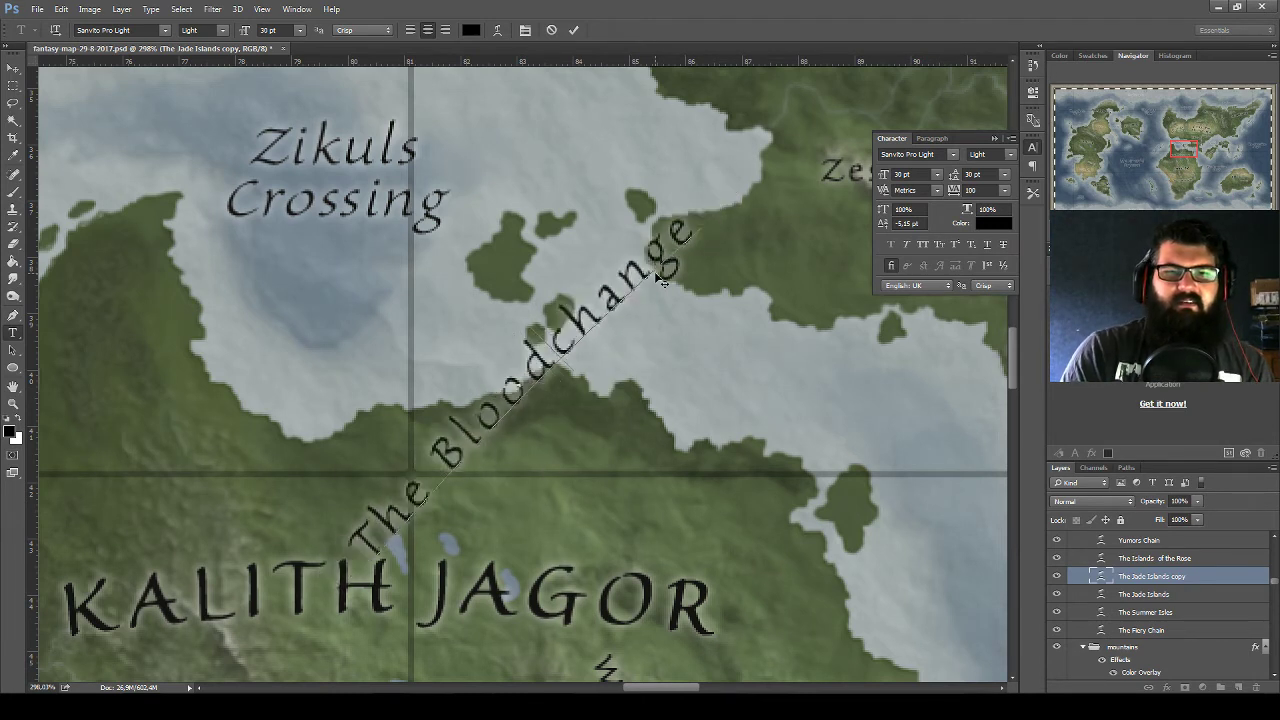
key("Delete")
key("Delete")
key("Delete")
key("Delete")
key("Delete")
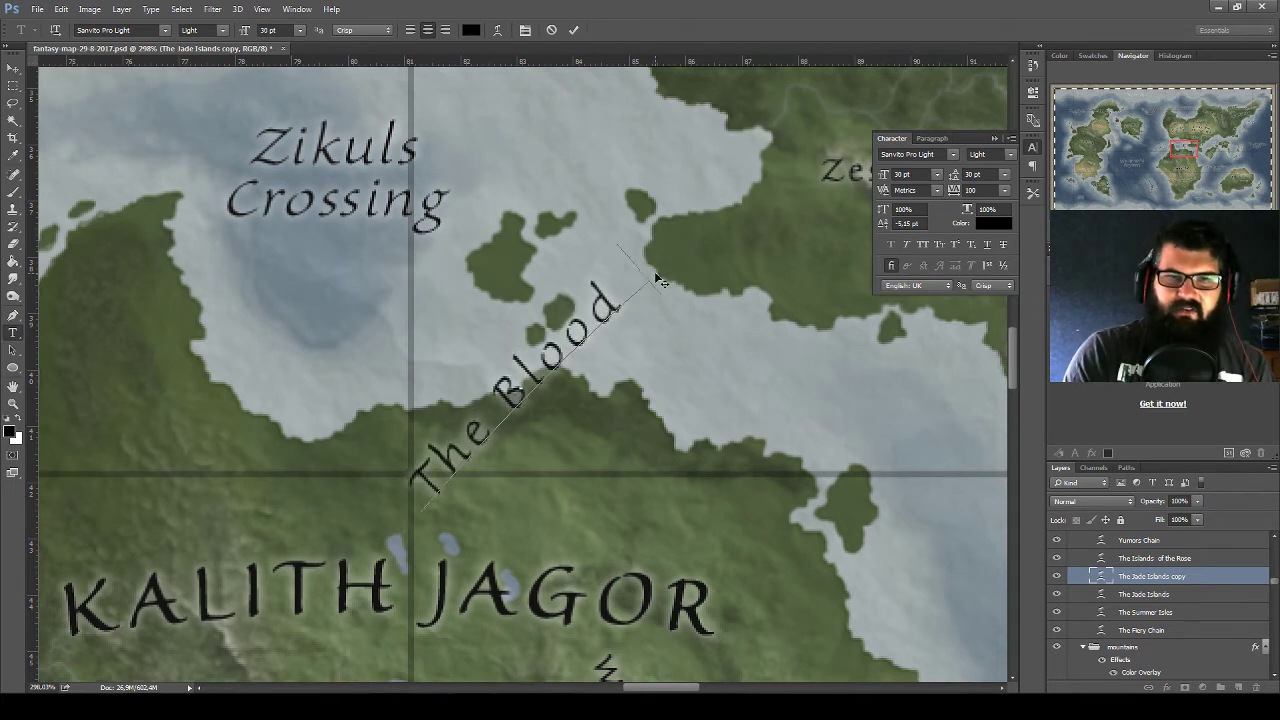
type("s")
key("BackSpace")
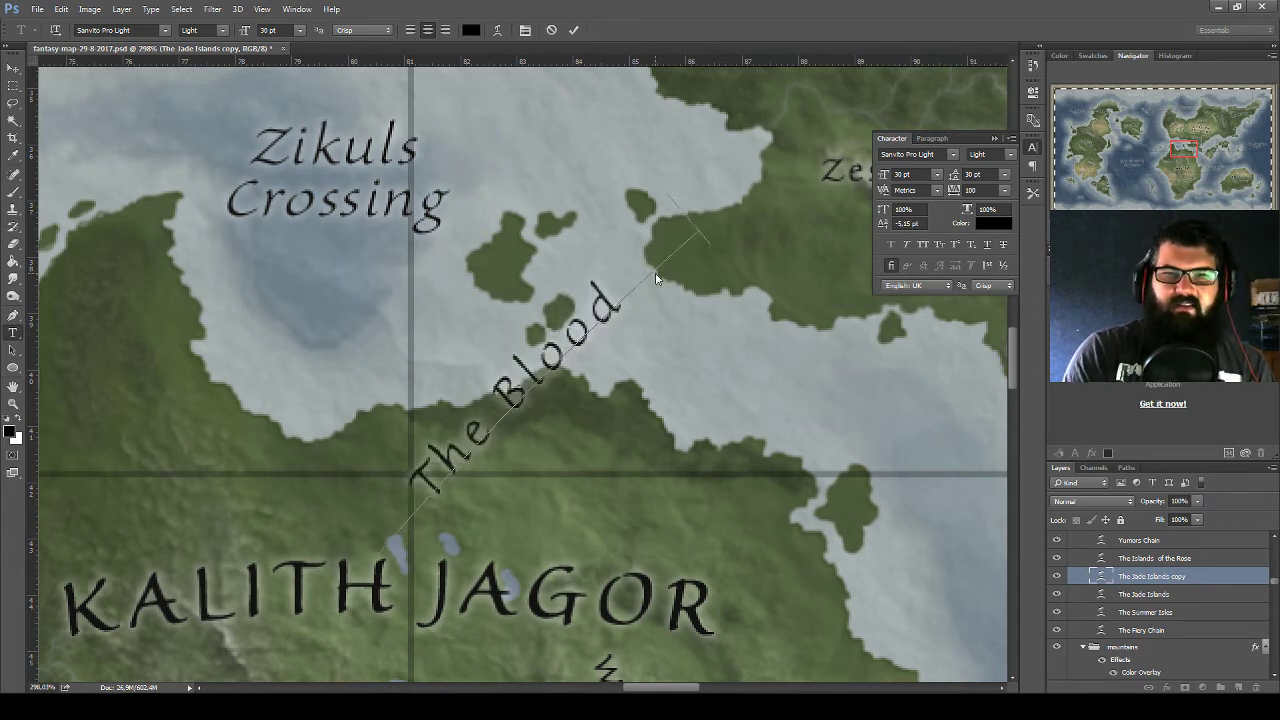
type(" Islands")
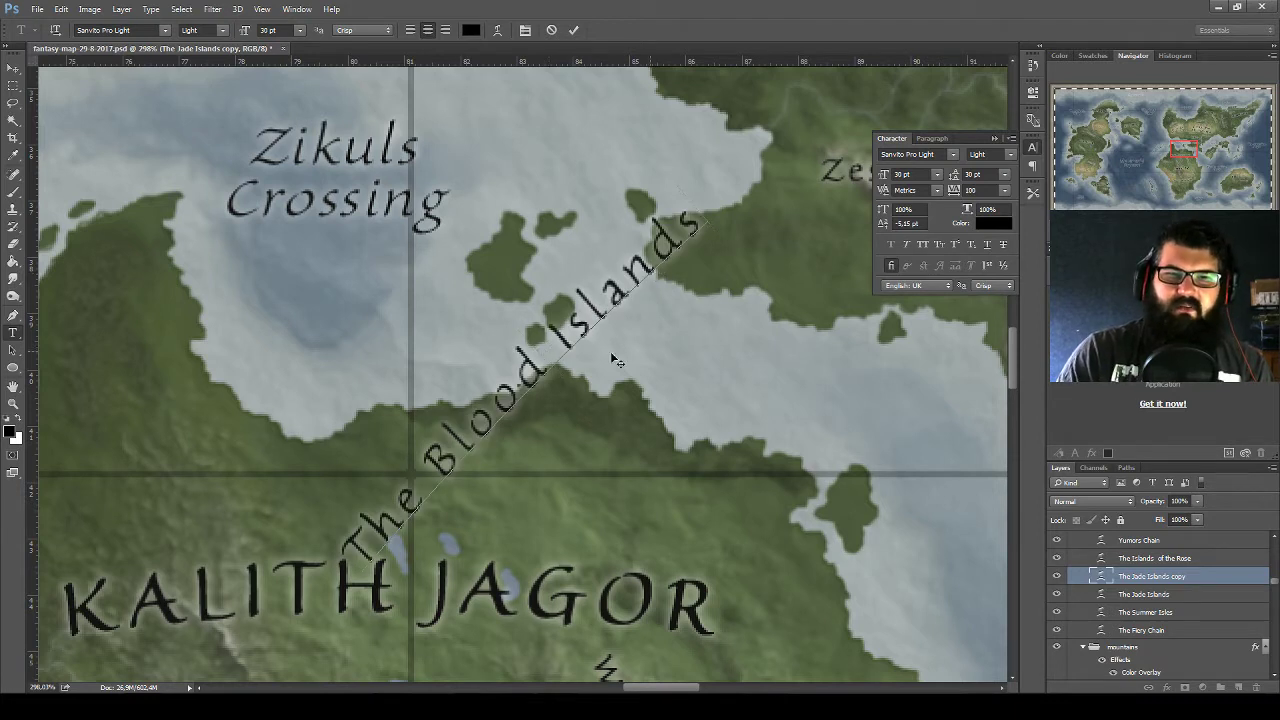
key("Return")
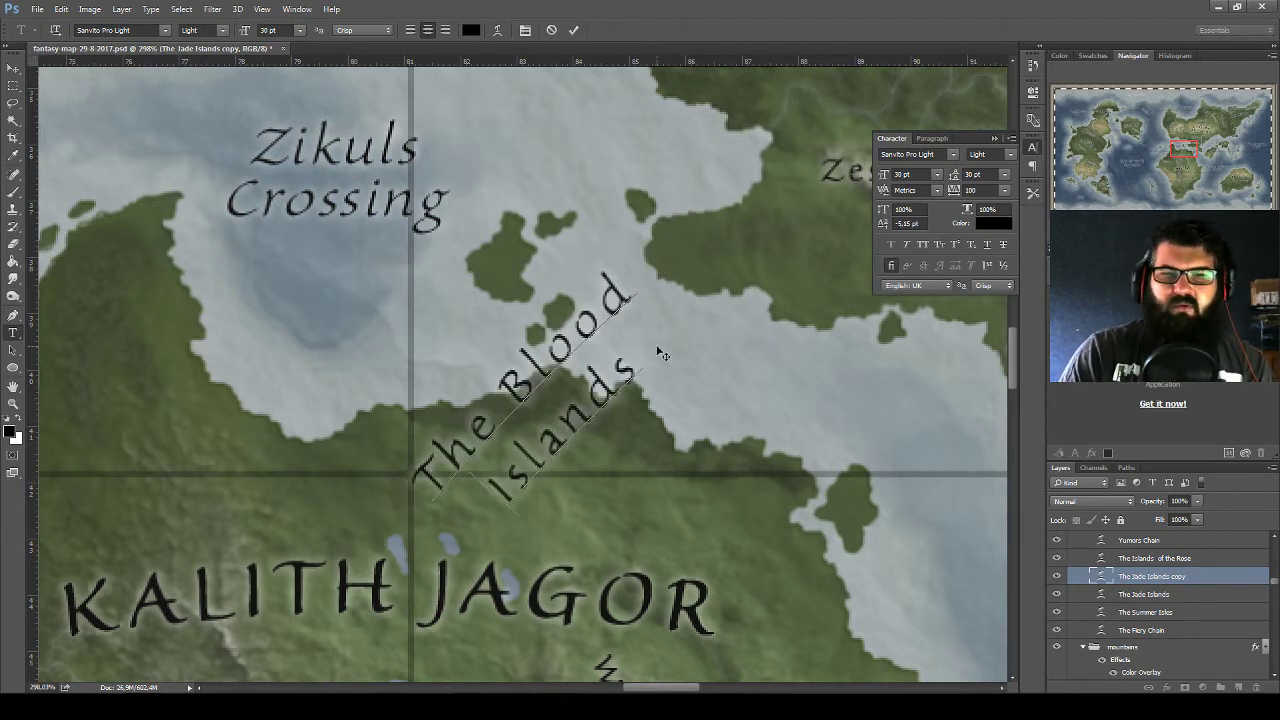
Rotate The Blood Islands label, move it over the islands by Zikuls Crossing, and scale it to about 25 pt
left_click(13, 68)
key("ctrl+t")
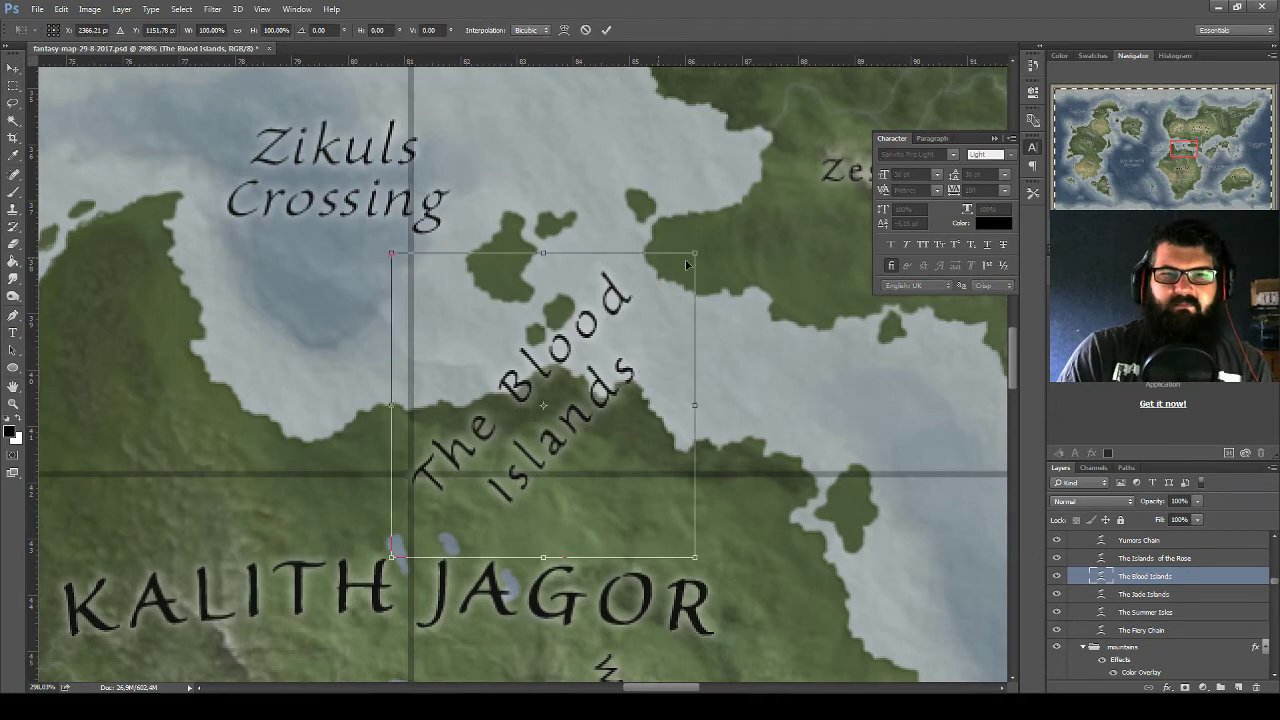
left_click_drag(685, 259, 820, 440)
left_click_drag(527, 382, 592, 279)
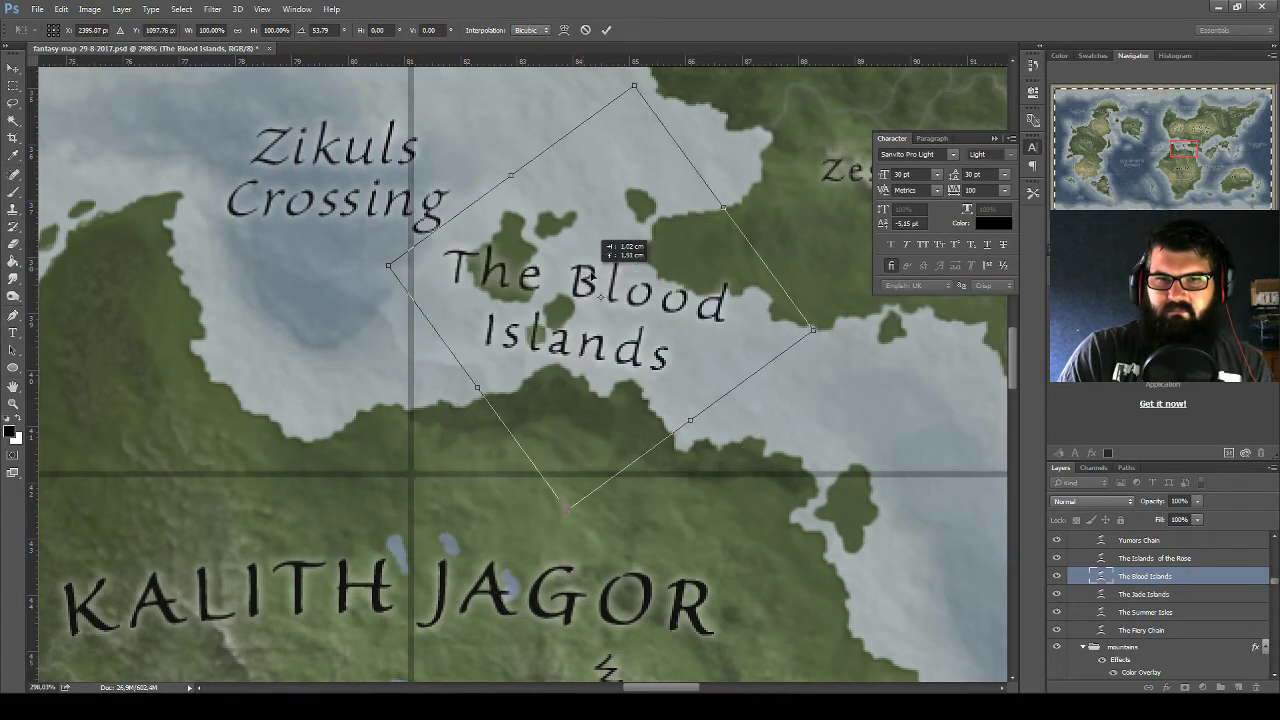
mouse_move(828, 330)
left_mouse_down()
mouse_move(845, 385)
mouse_move(866, 366)
left_mouse_up()
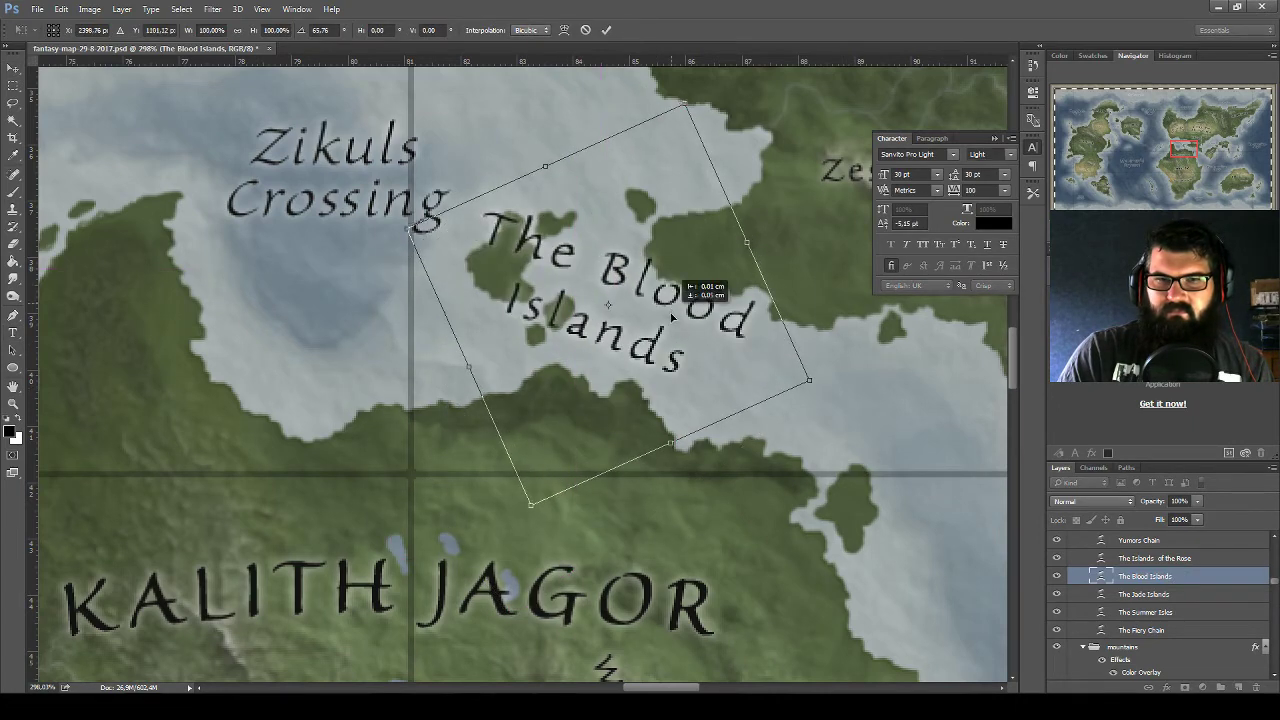
left_click_drag(688, 292, 696, 287)
left_click_drag(851, 358, 880, 357)
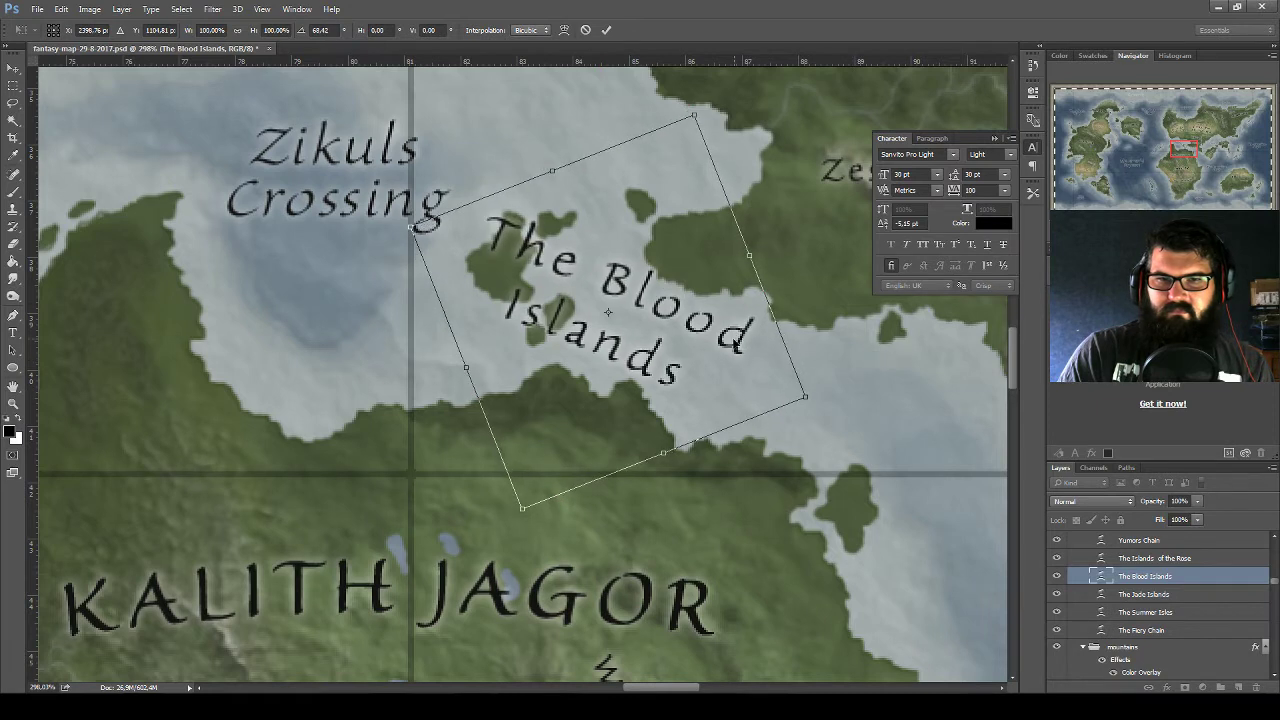
left_click_drag(740, 342, 745, 342)
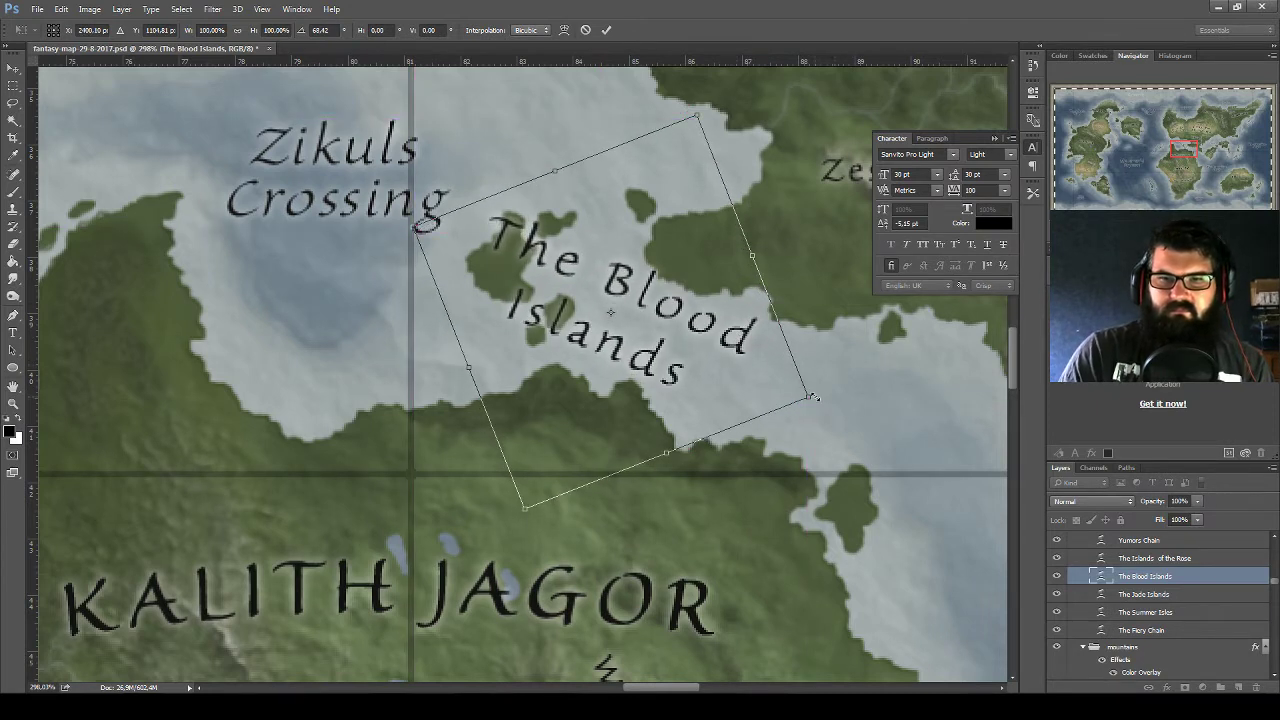
mouse_move(812, 398)
left_mouse_down()
mouse_move(766, 380)
mouse_move(777, 380)
left_mouse_up()
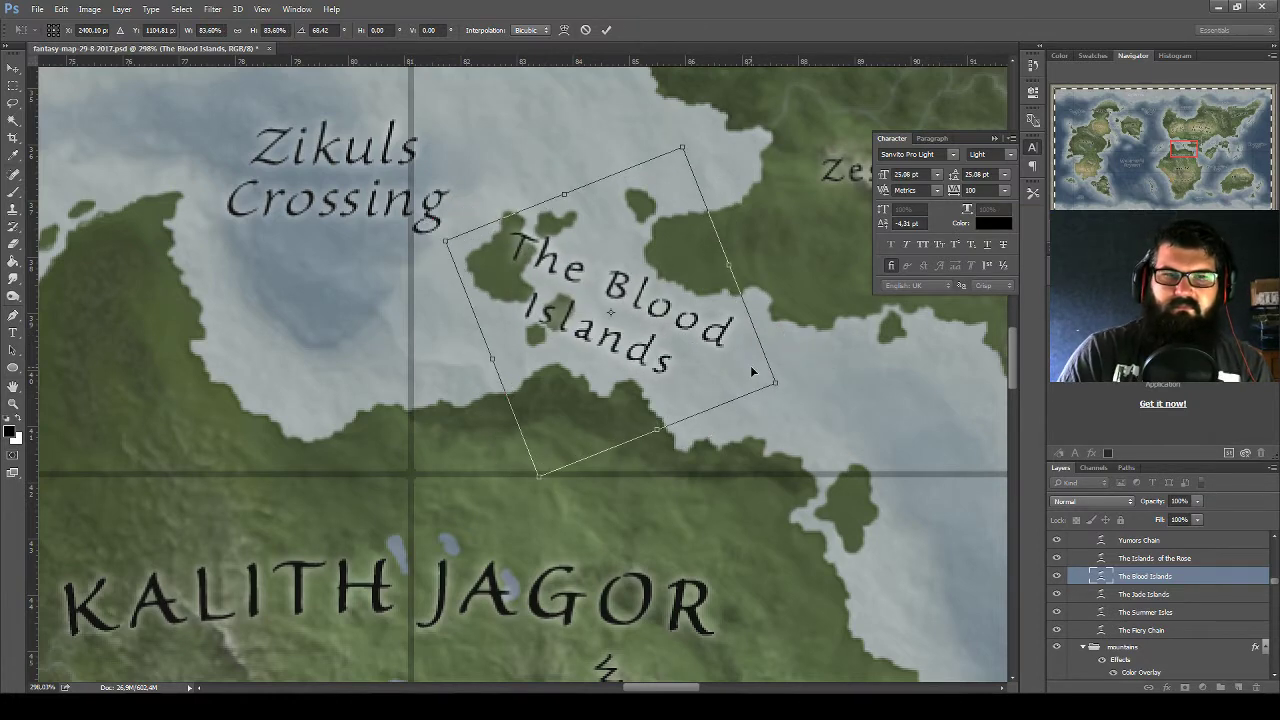
key("Return")
Collapse the Character panel and save the map document
scroll(757, 374, "down", 2)
scroll(700, 330, "down", 3)
scroll(640, 290, "down", 3)
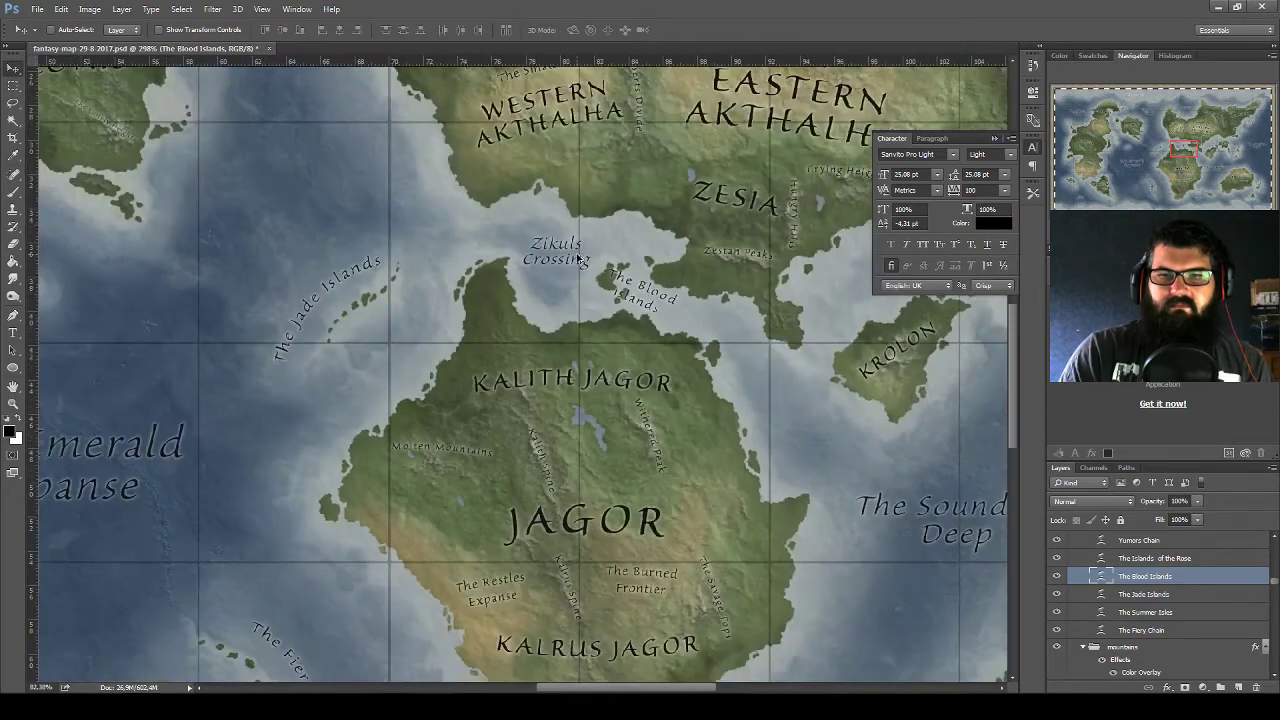
scroll(577, 256, "down", 2)
scroll(590, 252, "down", 1)
scroll(630, 266, "down", 1)
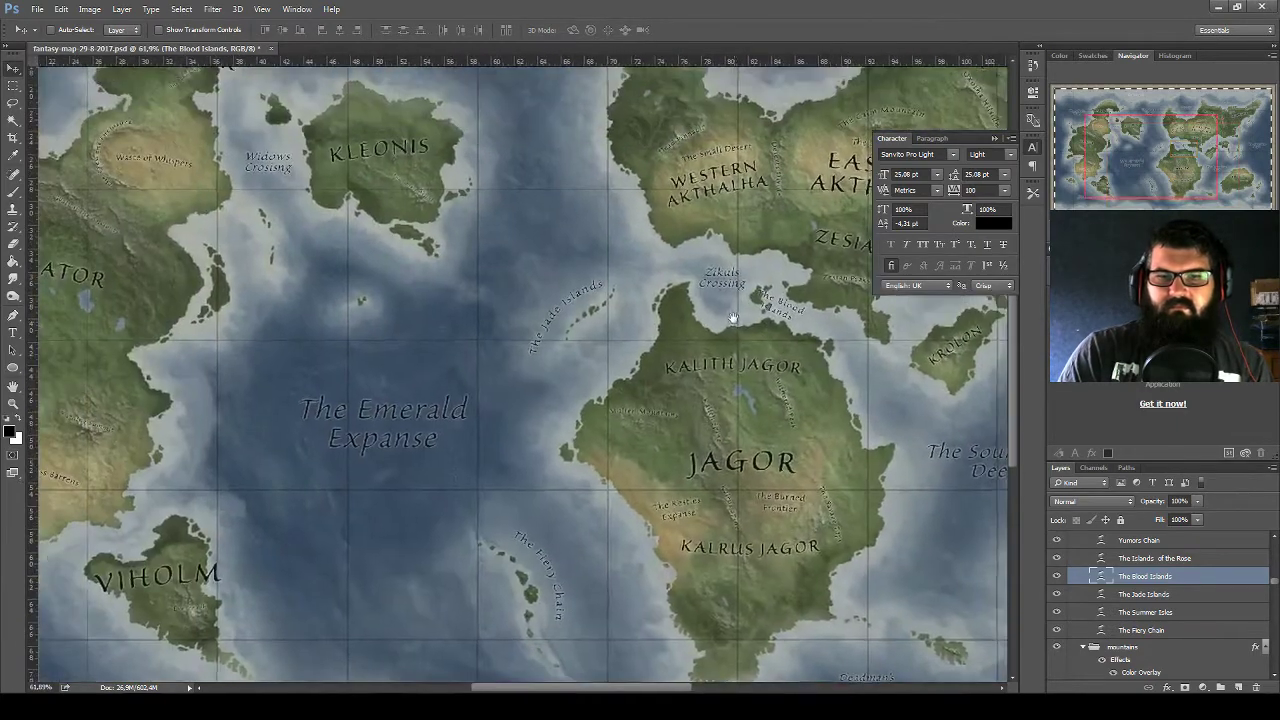
scroll(670, 282, "down", 1)
scroll(705, 298, "down", 1)
scroll(708, 298, "down", 2)
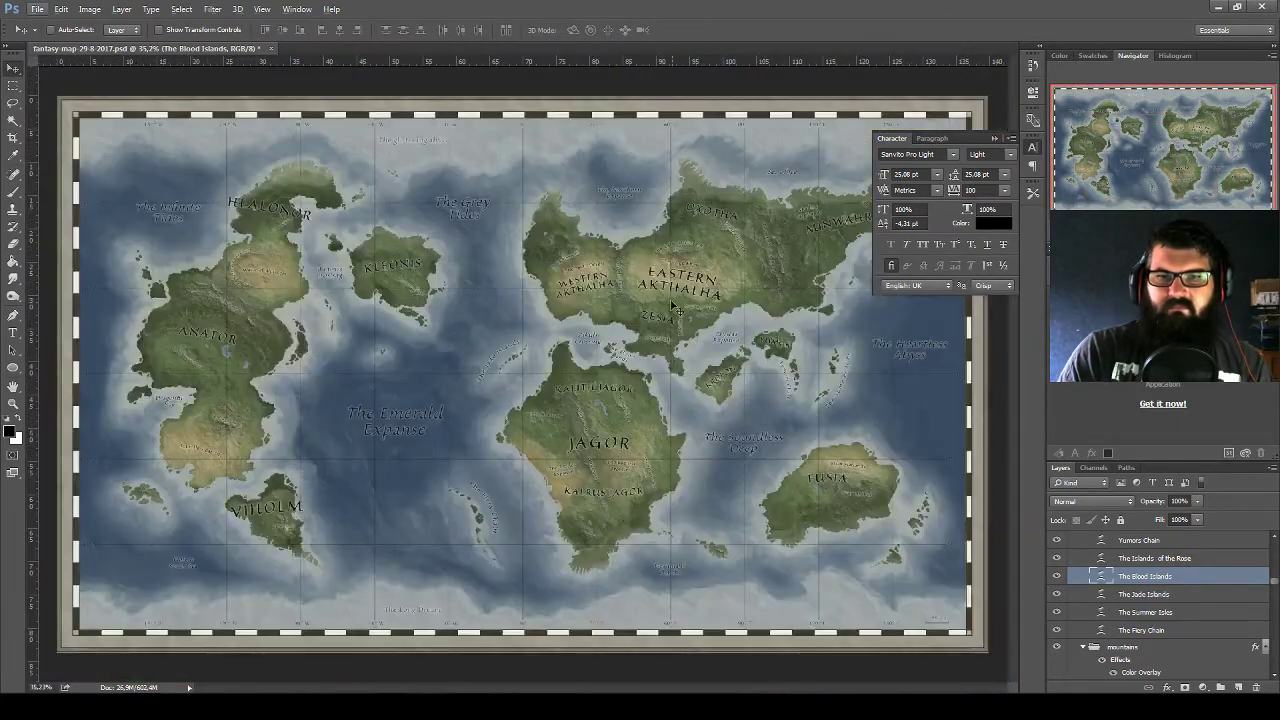
left_click(993, 139)
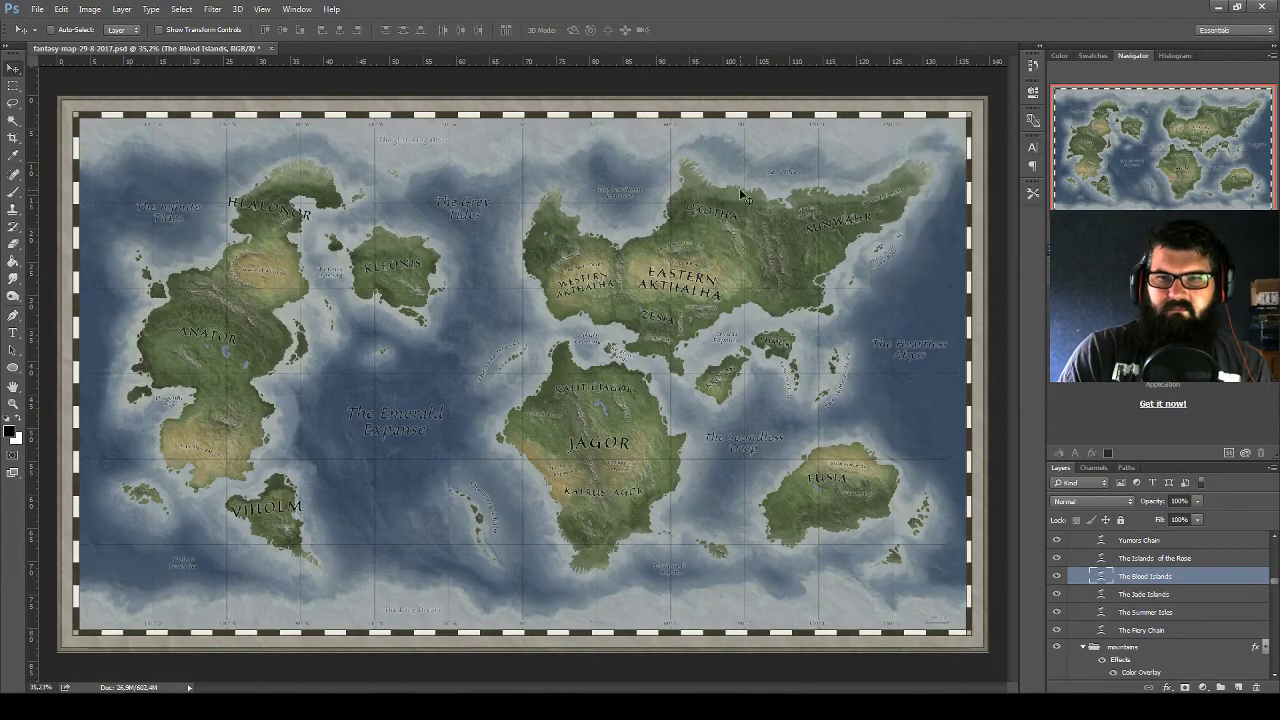
key("ctrl+s")
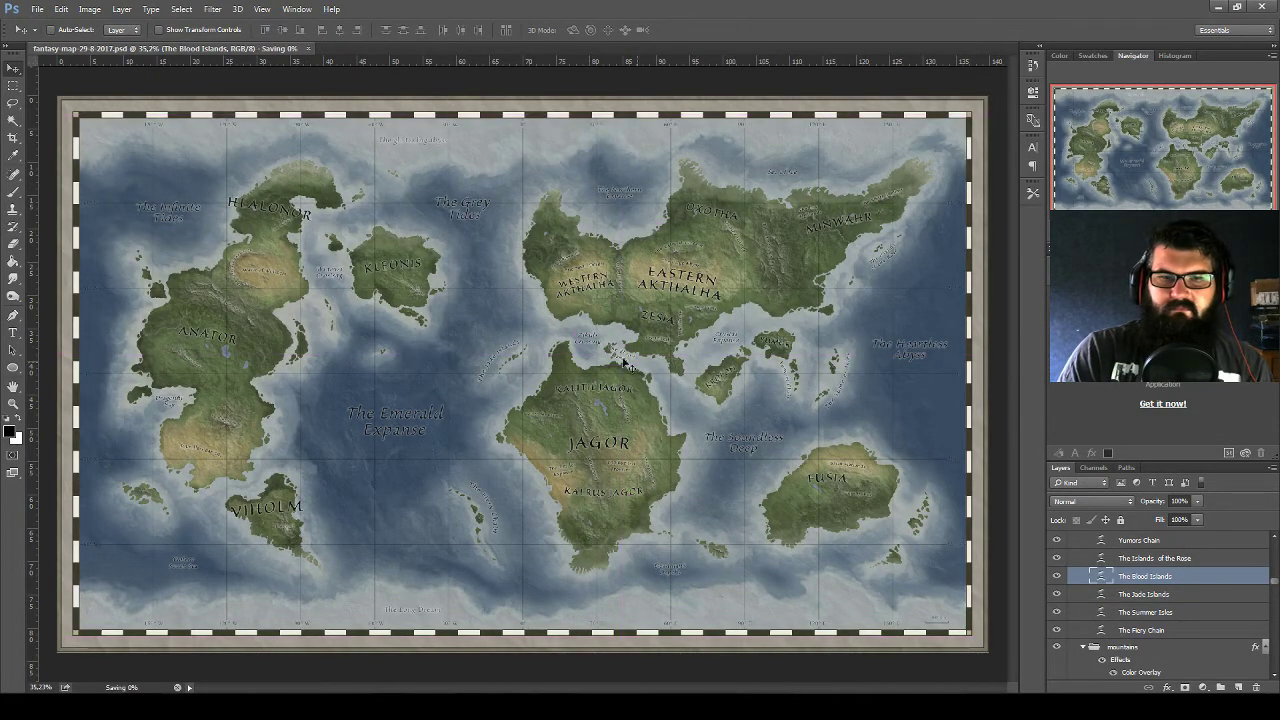
Alt-drag a copy of The Blood Islands label beside the islands off Fusia
left_click_drag(636, 366, 918, 518)
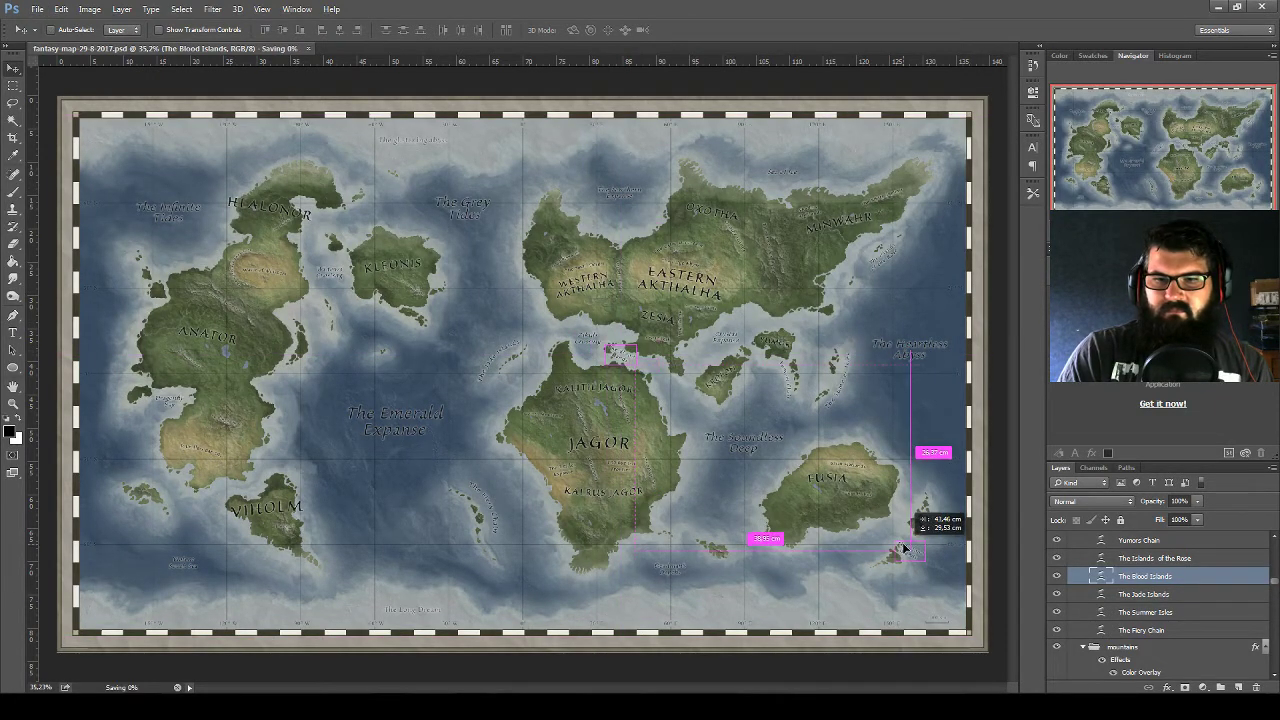
scroll(918, 560, "up", 1)
scroll(918, 571, "up", 3)
scroll(900, 530, "up", 3)
scroll(880, 480, "up", 3)
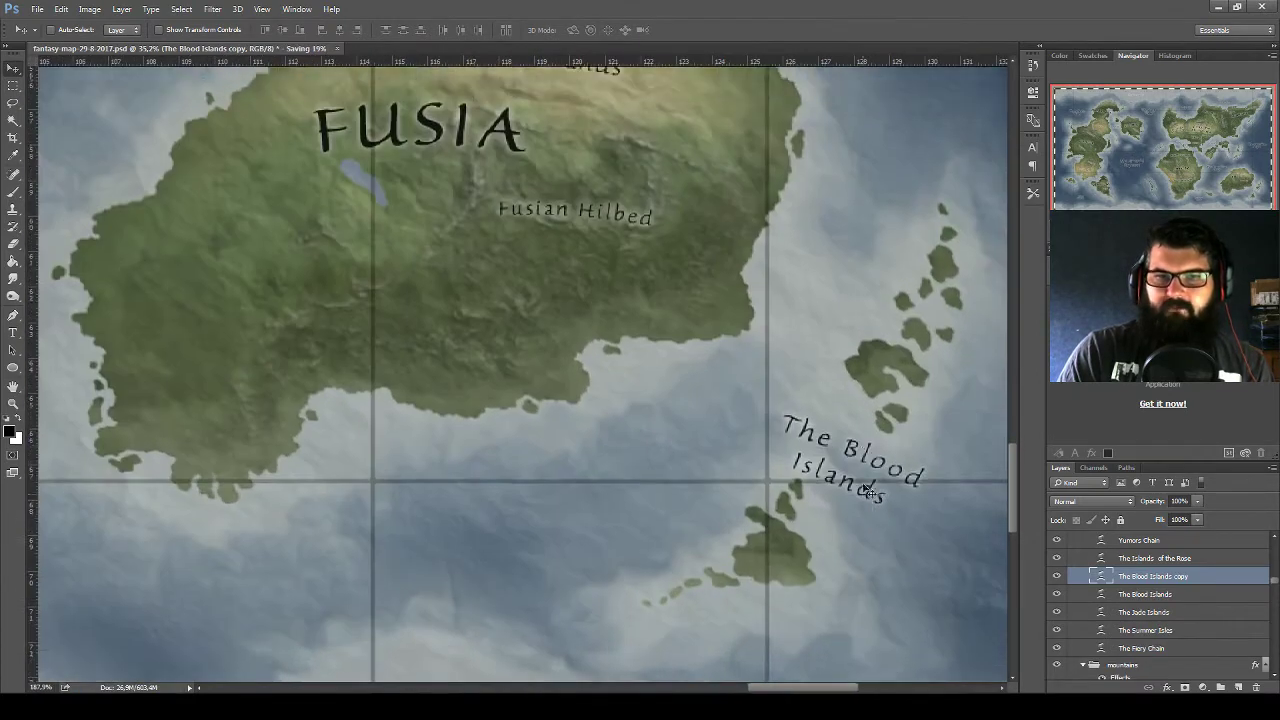
scroll(853, 427, "up", 1)
Enable Auto-Select and move the FUSIA label and the Fusian Hilbed label lower
left_click(73, 31)
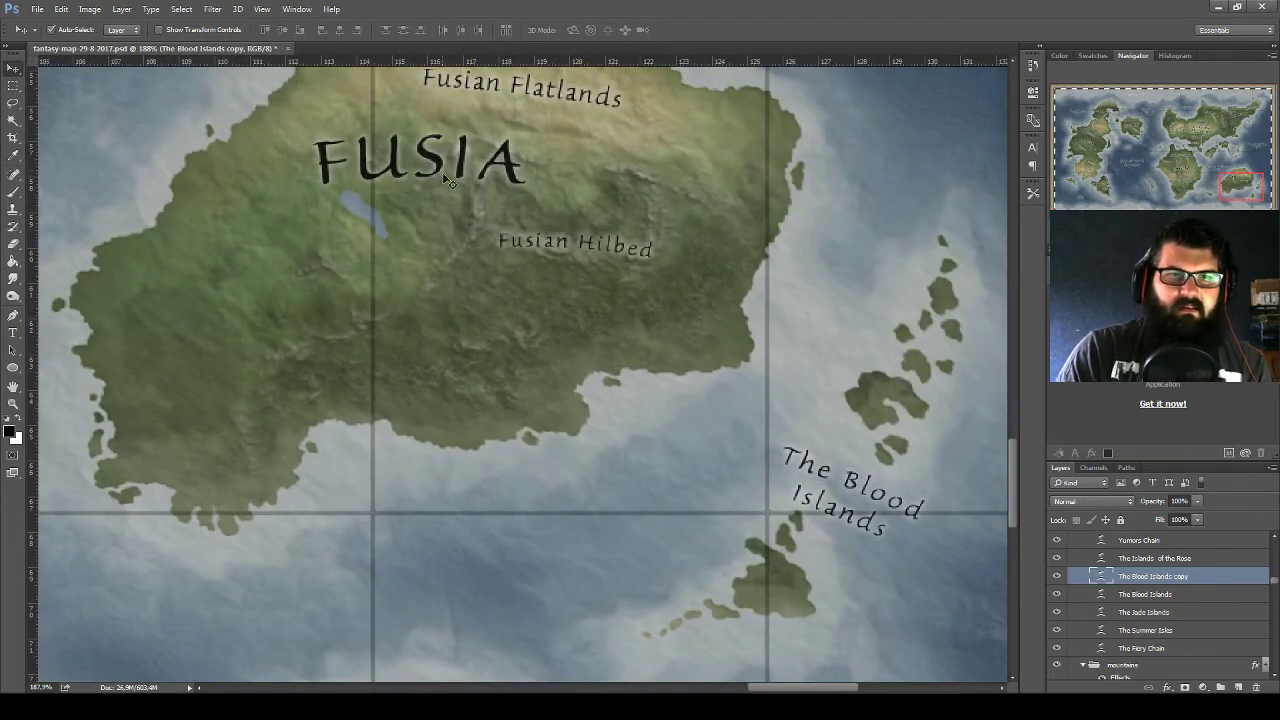
mouse_move(436, 161)
left_mouse_down()
mouse_move(397, 226)
mouse_move(463, 207)
left_mouse_up()
left_click_drag(563, 247, 558, 258)
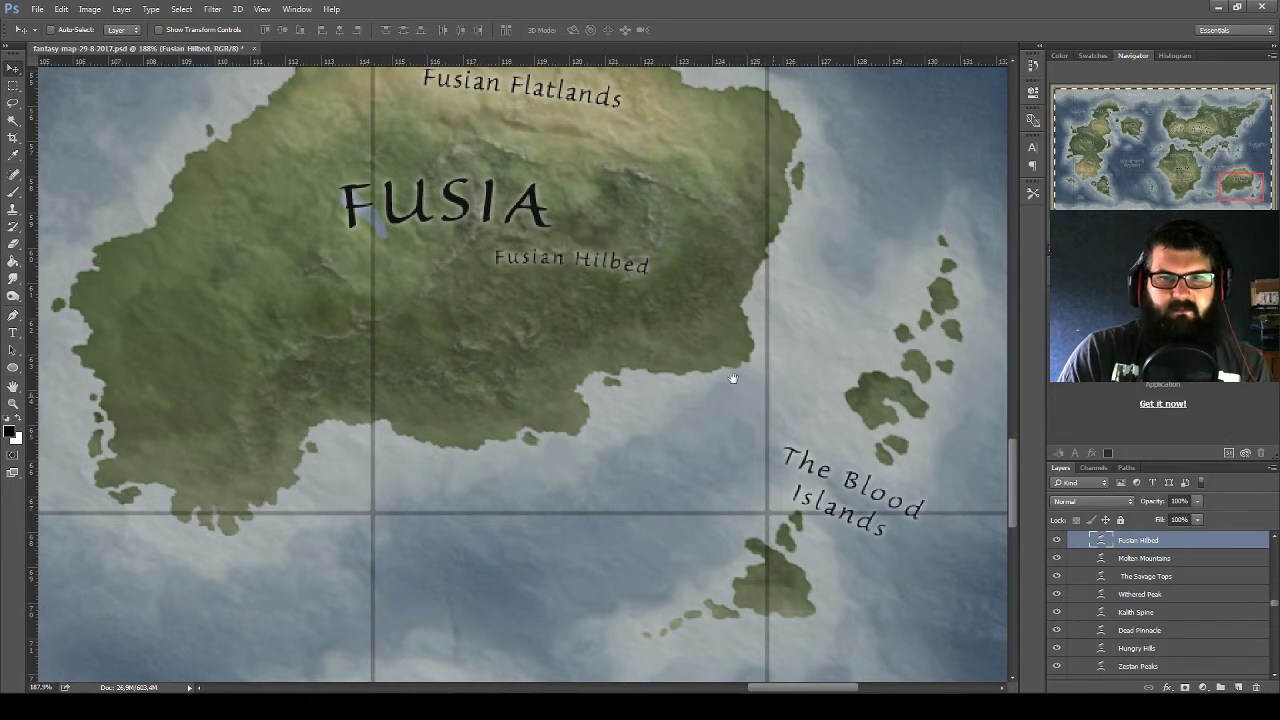
scroll(733, 378, "right", 3)
Select the copied Blood Islands label, leaving the Fusian Hilbed text unchanged
scroll(730, 380, "right", 3)
scroll(660, 379, "right", 1)
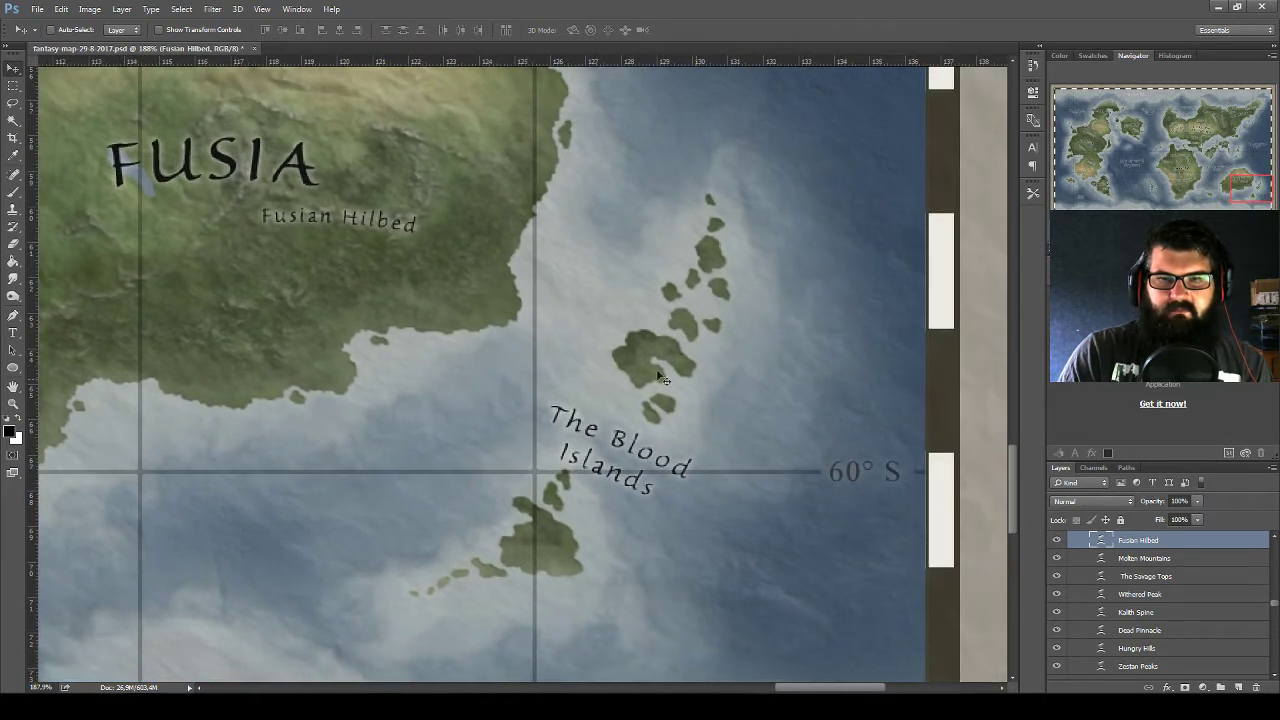
double_click(1101, 540)
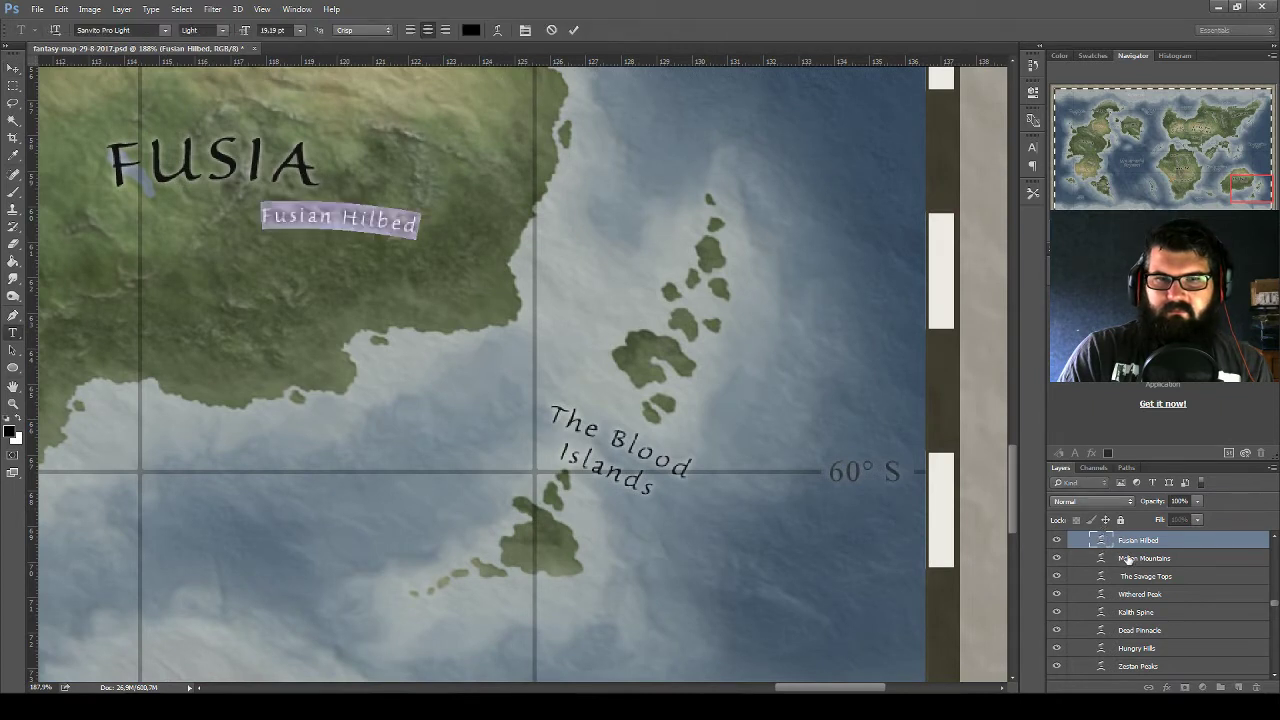
left_click(20, 65)
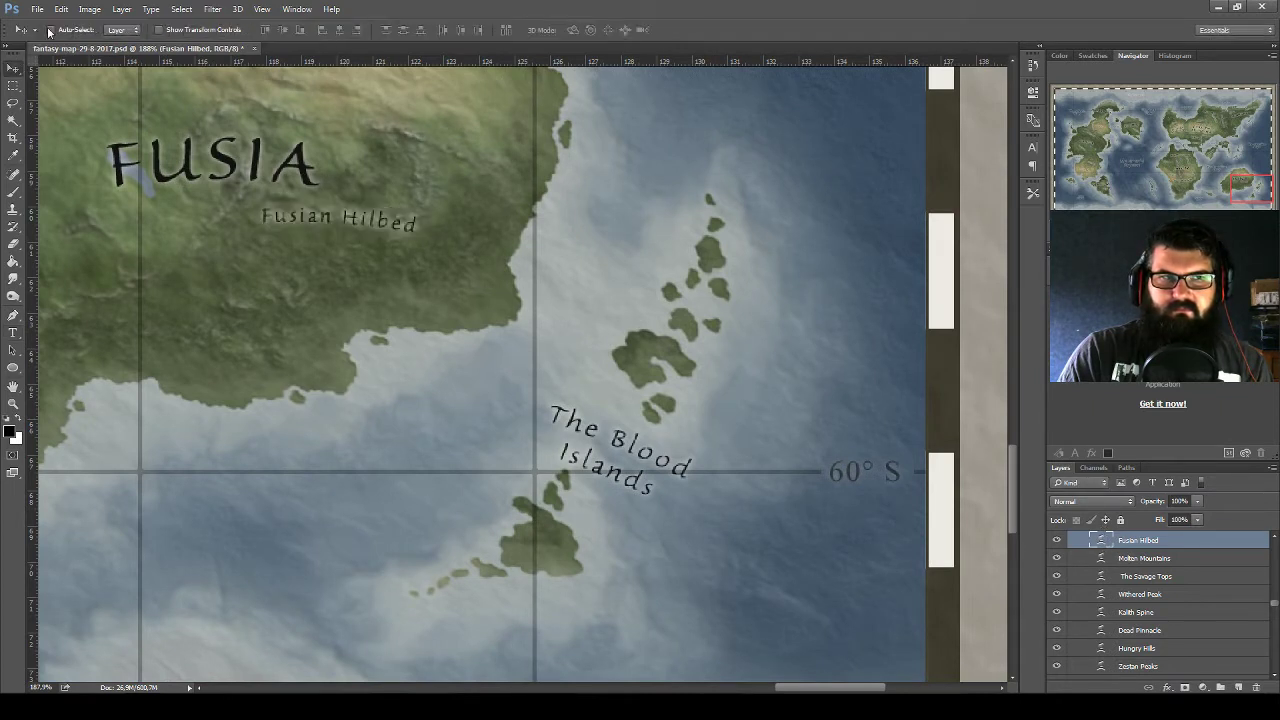
left_click(592, 437, "alt")
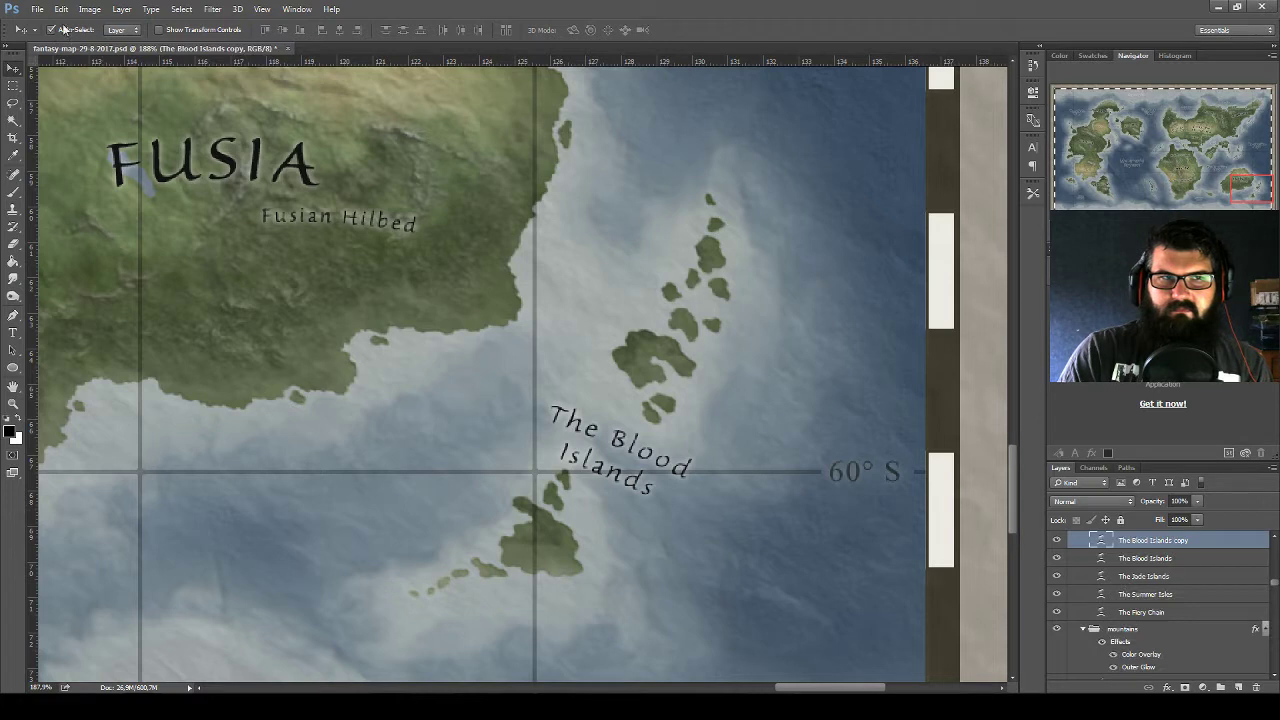
Retype the copied label as 'Islands of the Dagger' and commit it
double_click(1101, 540)
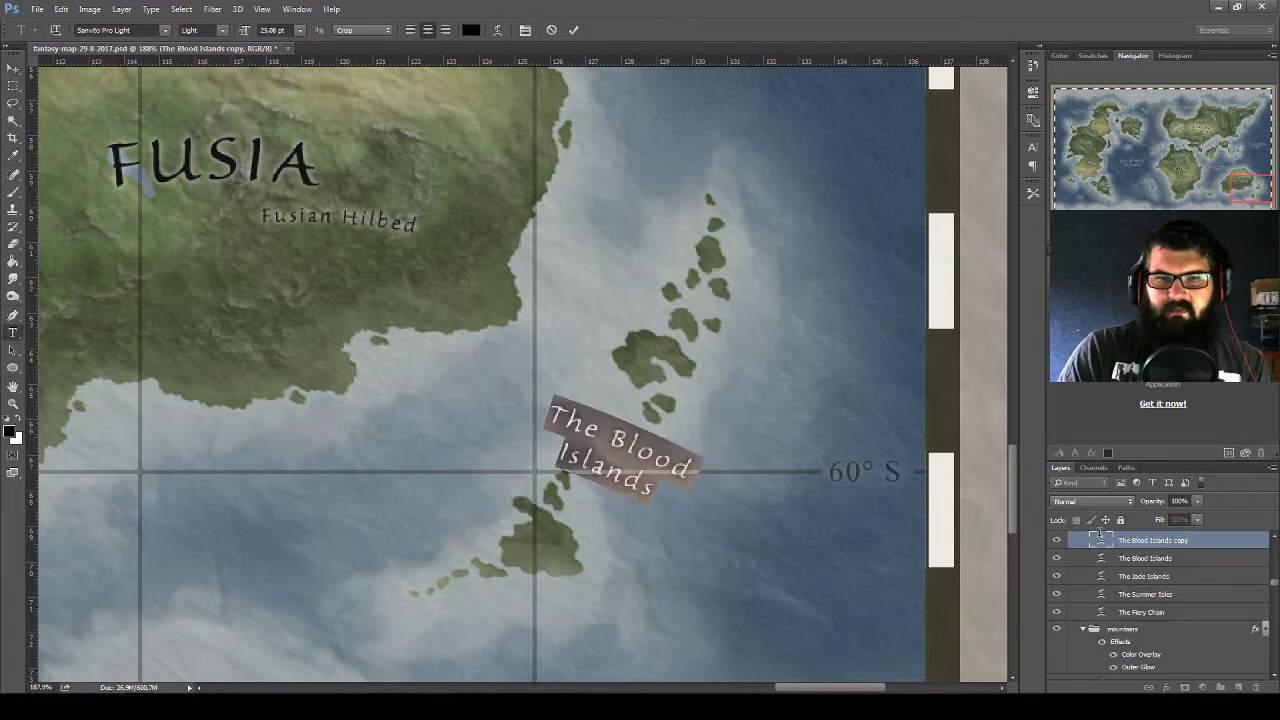
type("D")
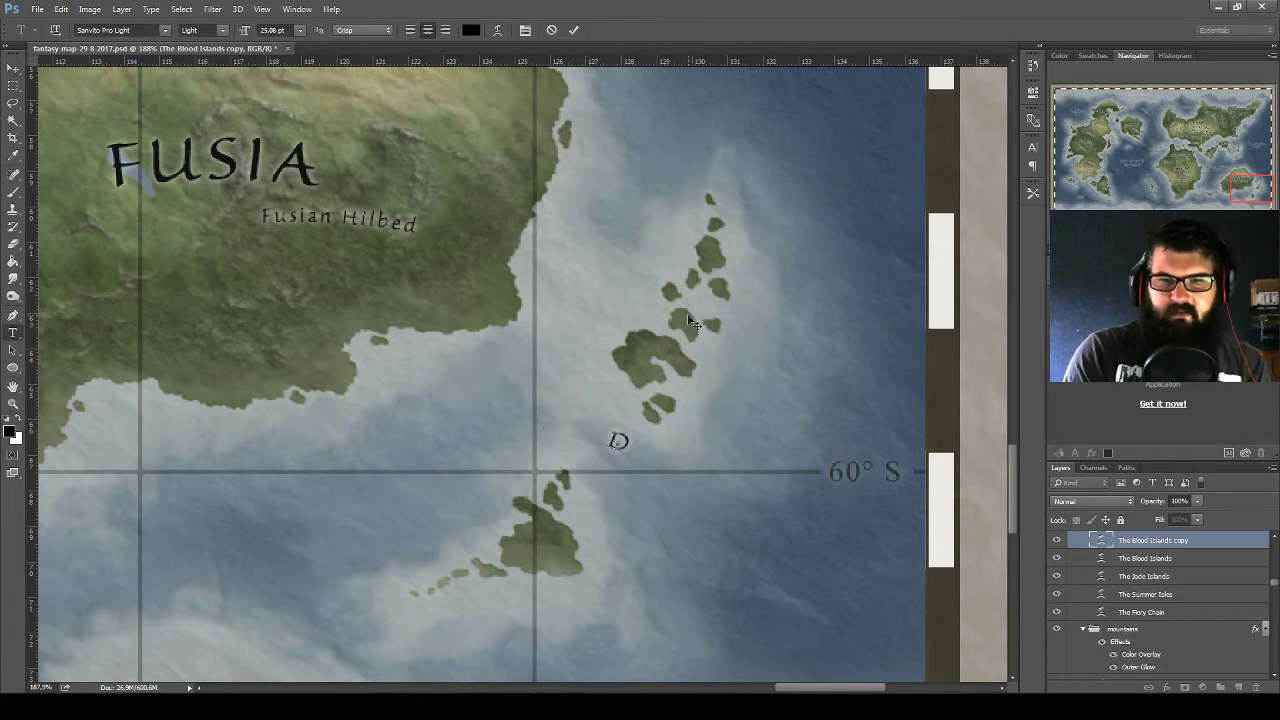
type("agger")
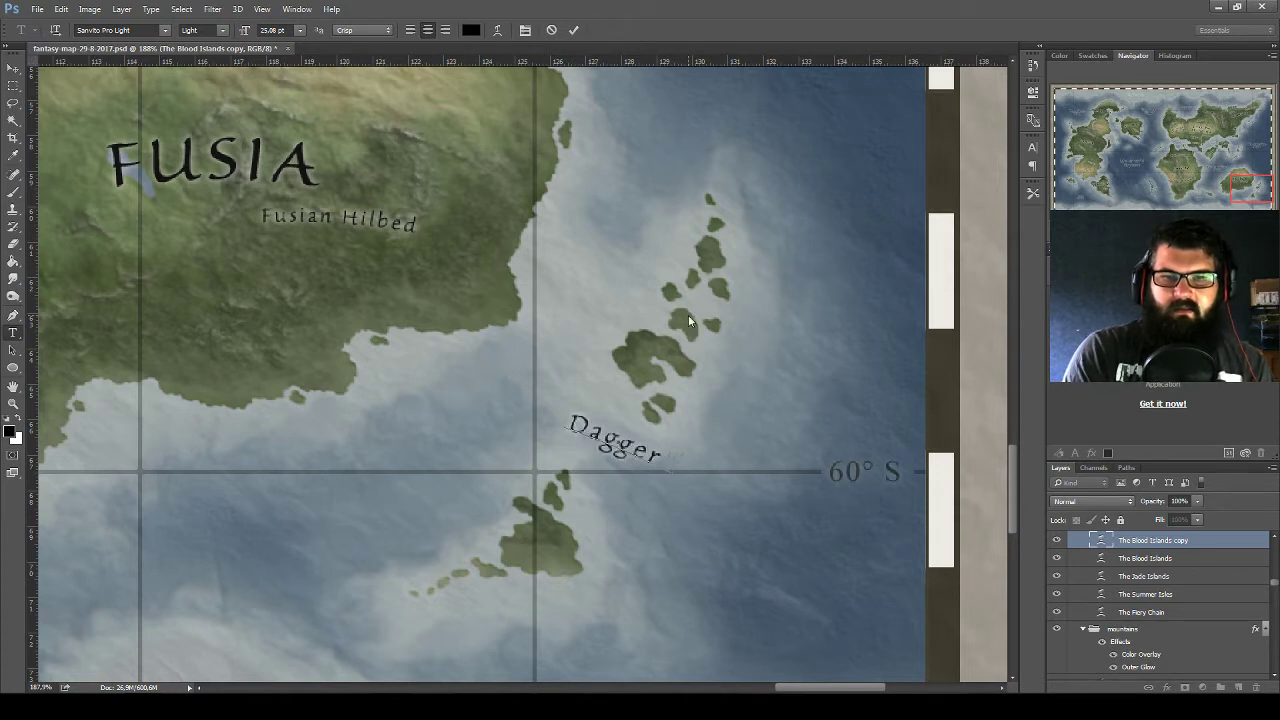
type(" Islands")
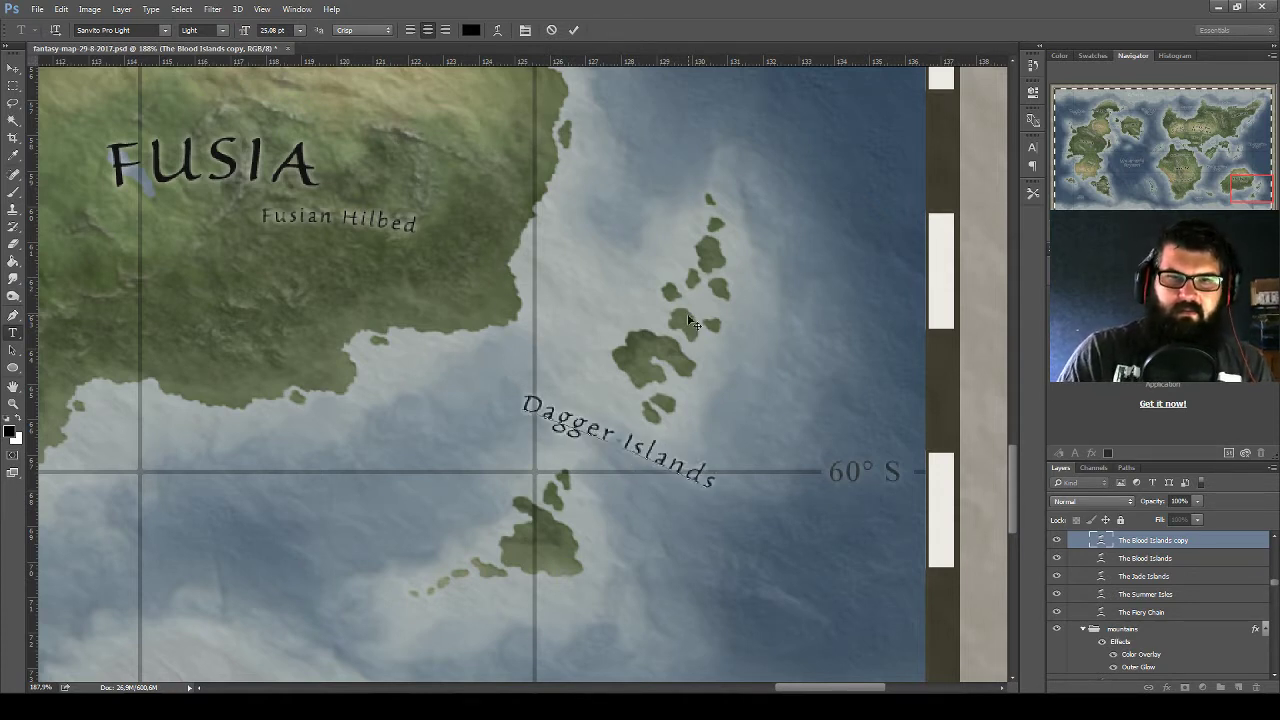
key("ctrl+a")
type("Il")
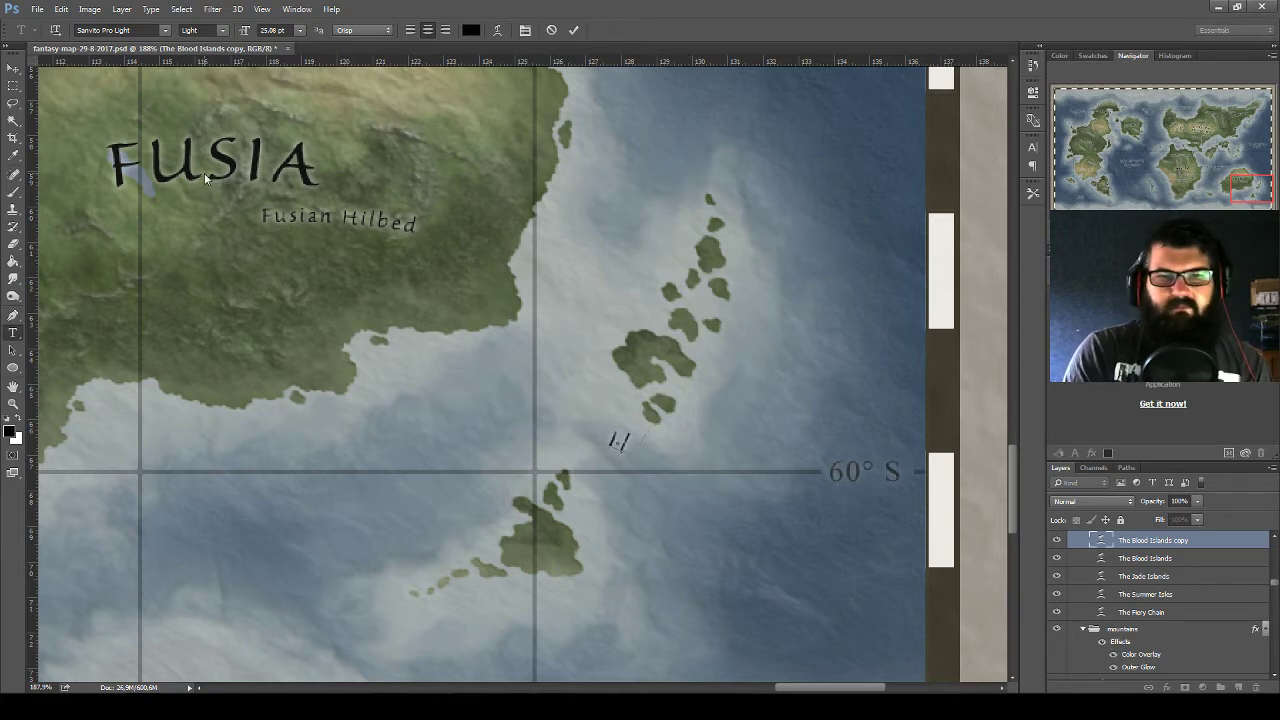
type("sna")
key("BackSpace")
key("BackSpace")
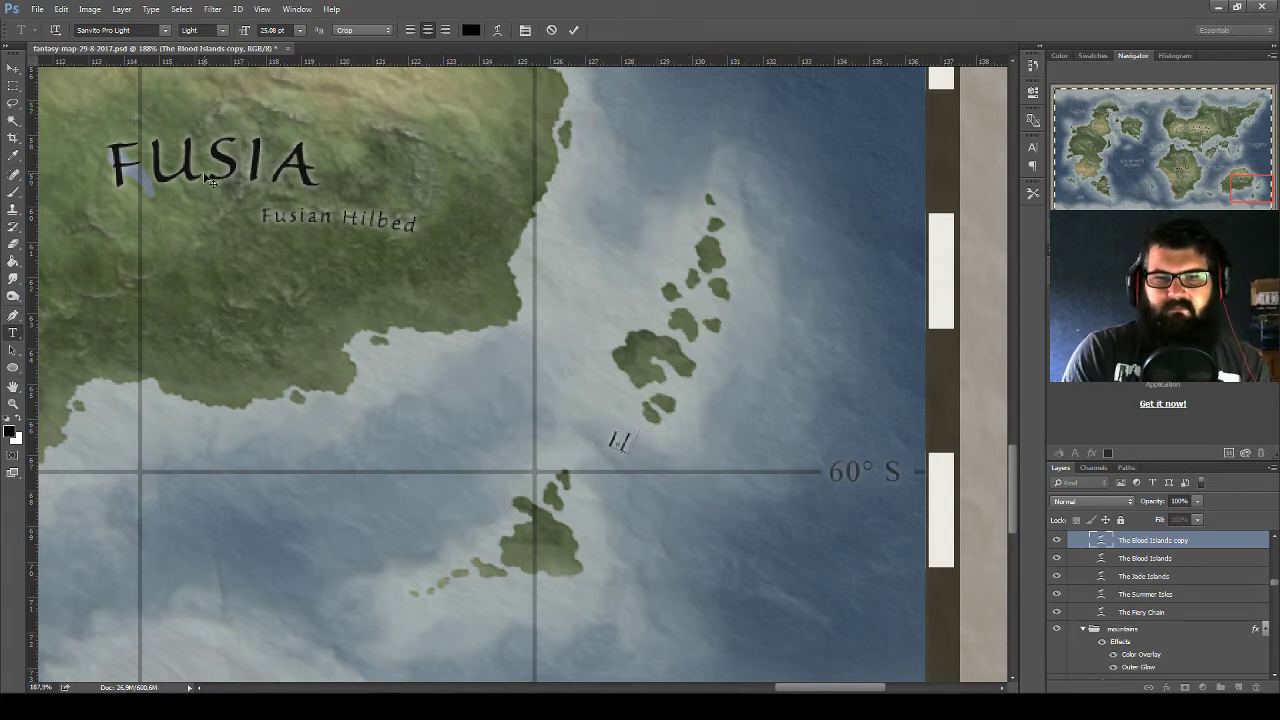
type("Islands")
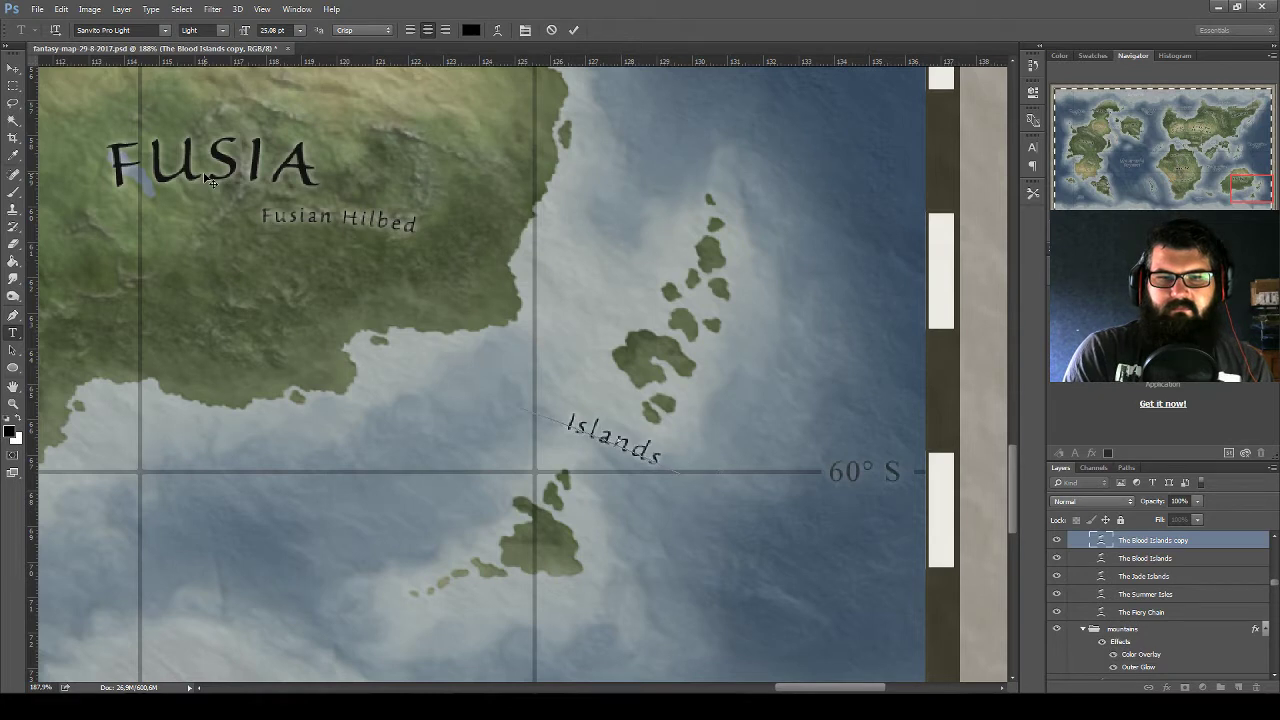
type(" of the Dager")
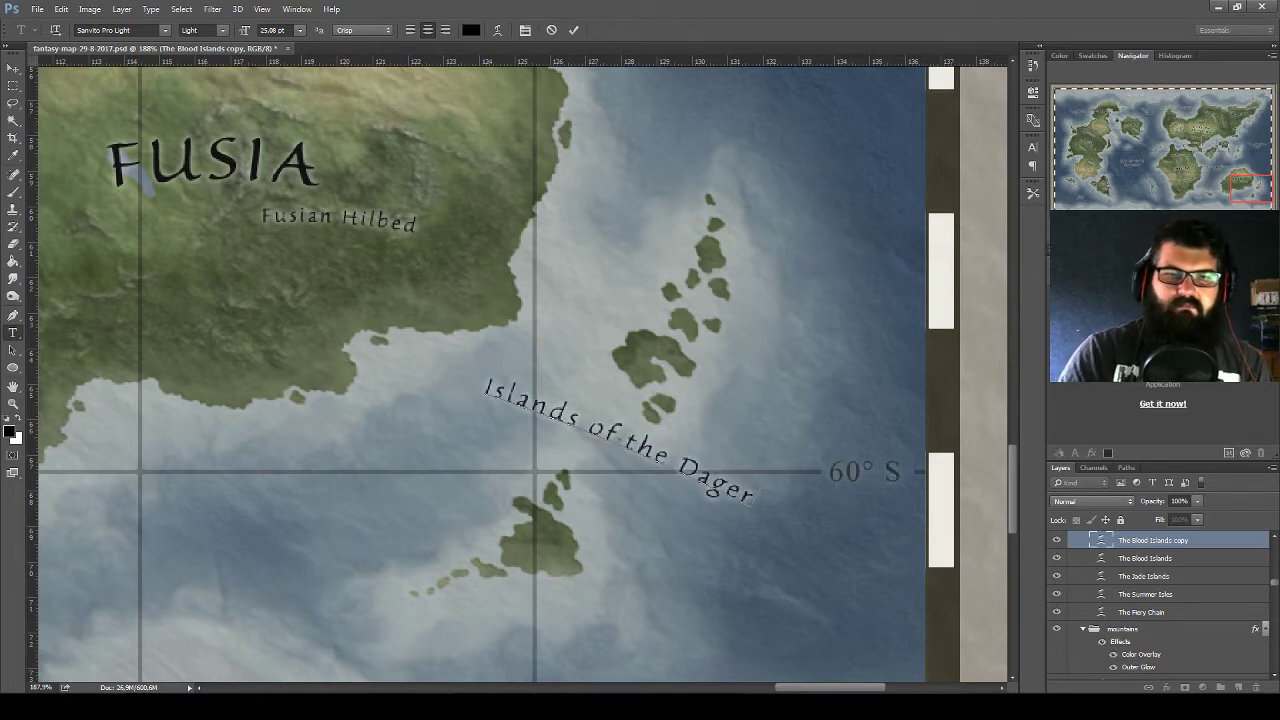
key("BackSpace")
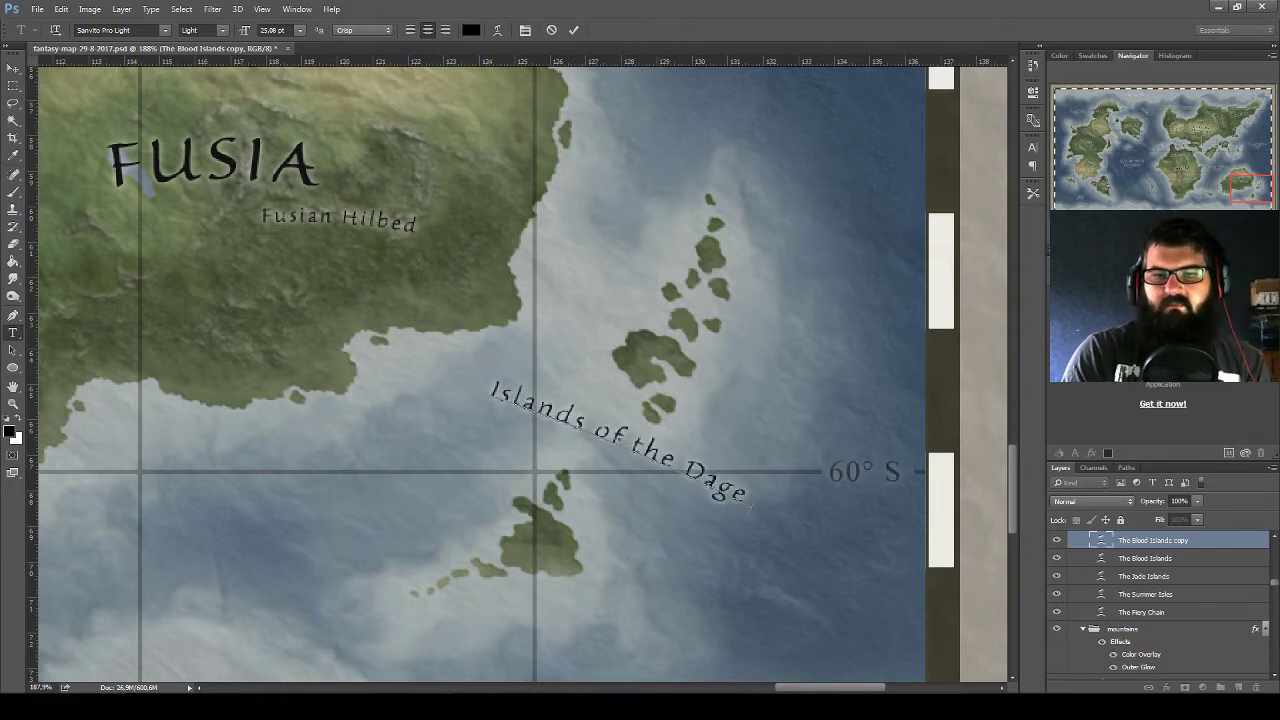
type("gr")
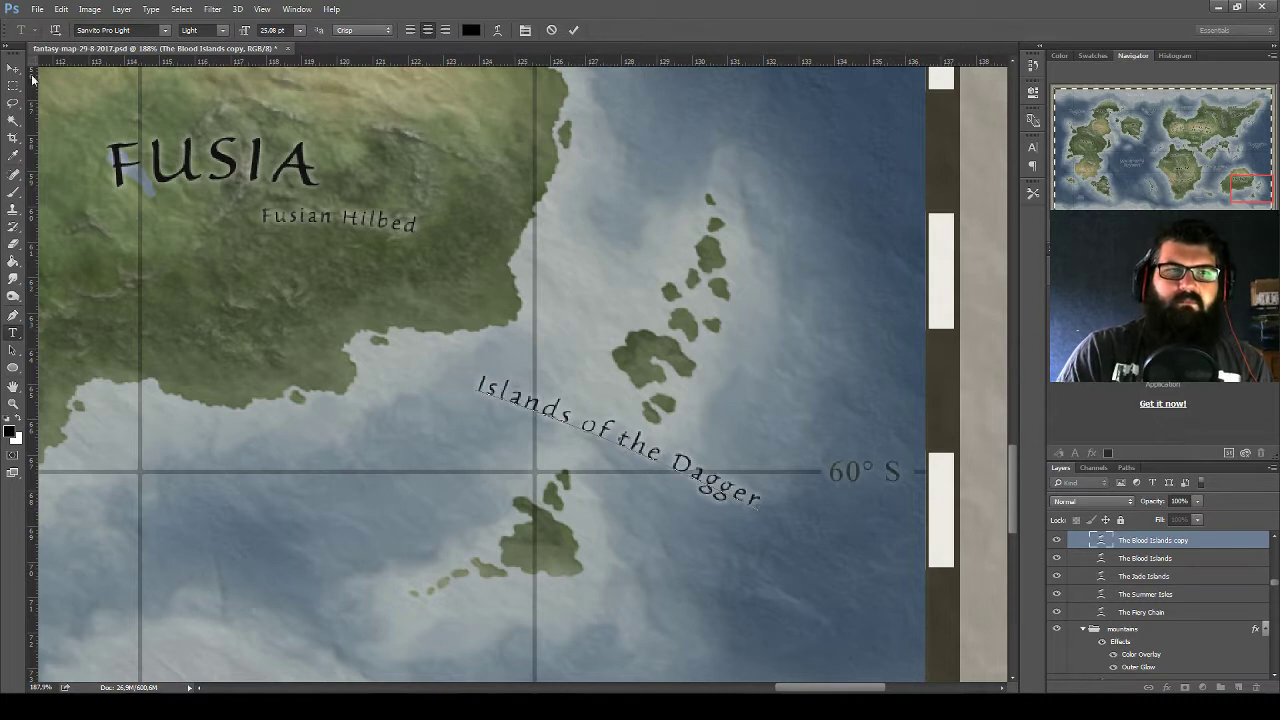
left_click(13, 68)
Move the Islands of the Dagger label over the islands and rotate it along the chain
left_click_drag(645, 452, 714, 327)
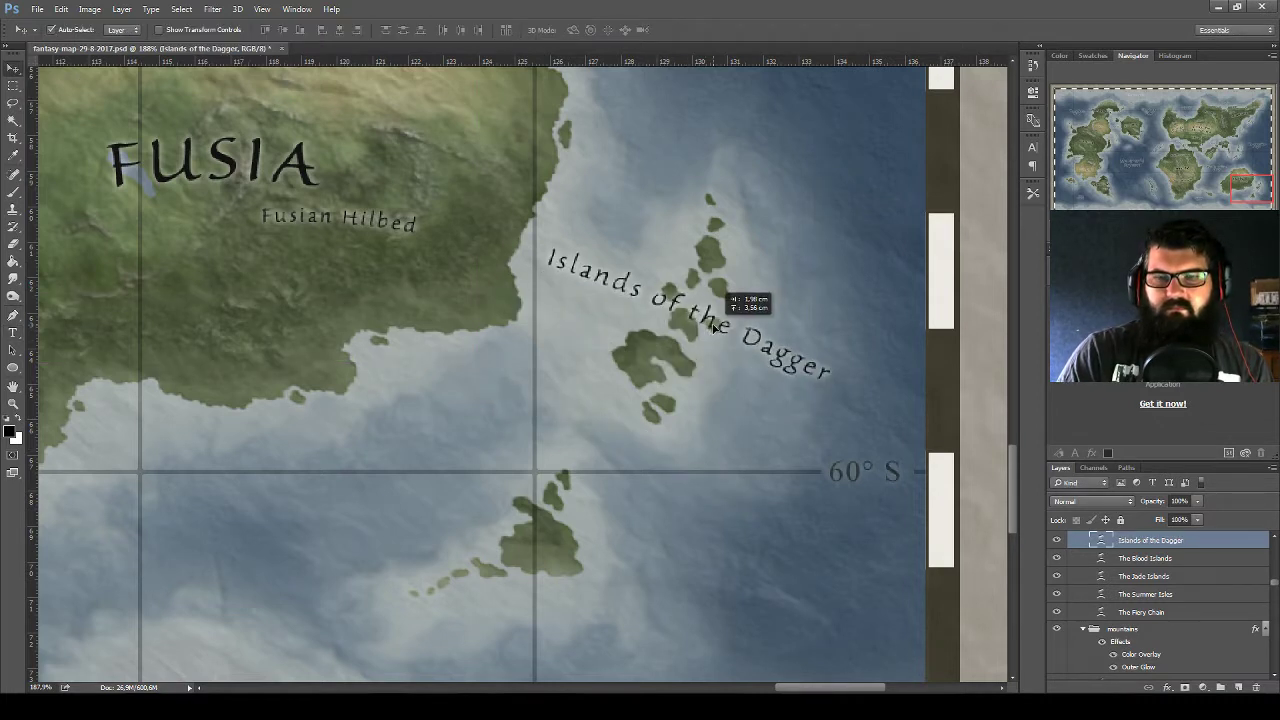
key("ctrl+t")
left_click_drag(810, 388, 726, 160)
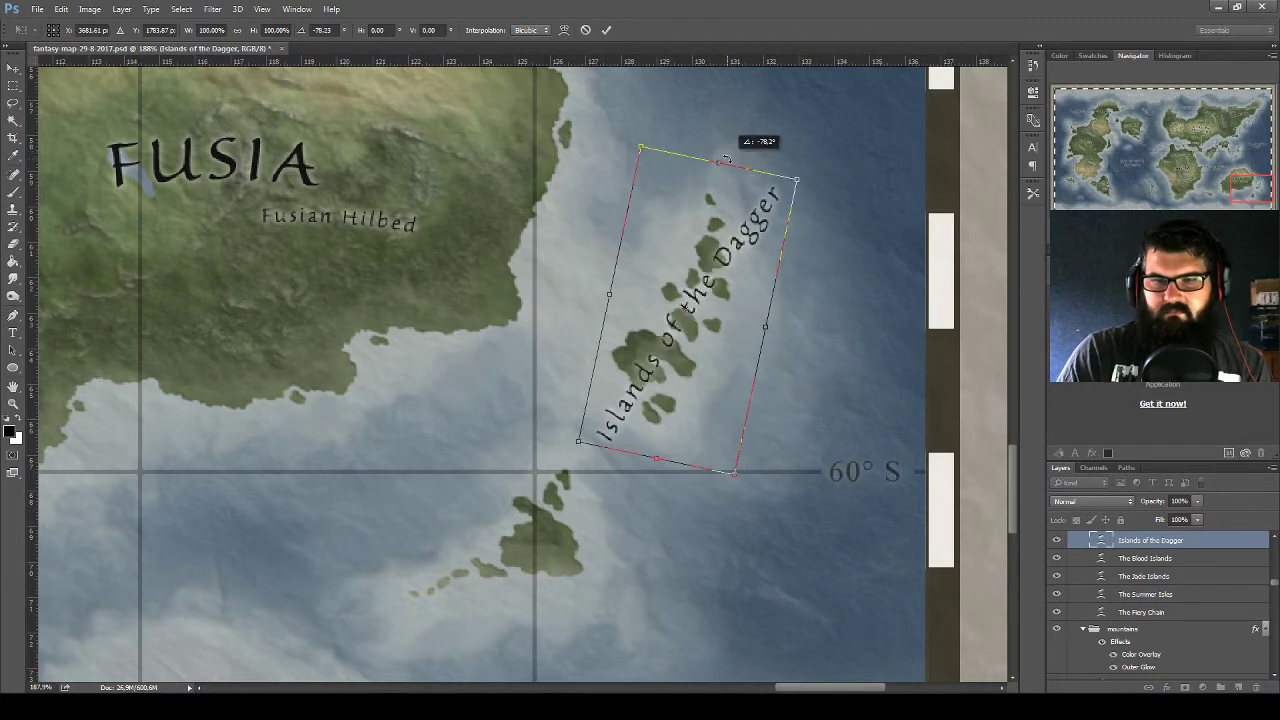
mouse_move(726, 160)
left_mouse_down()
mouse_move(759, 192)
mouse_move(812, 200)
left_mouse_up()
left_click_drag(728, 263, 650, 255)
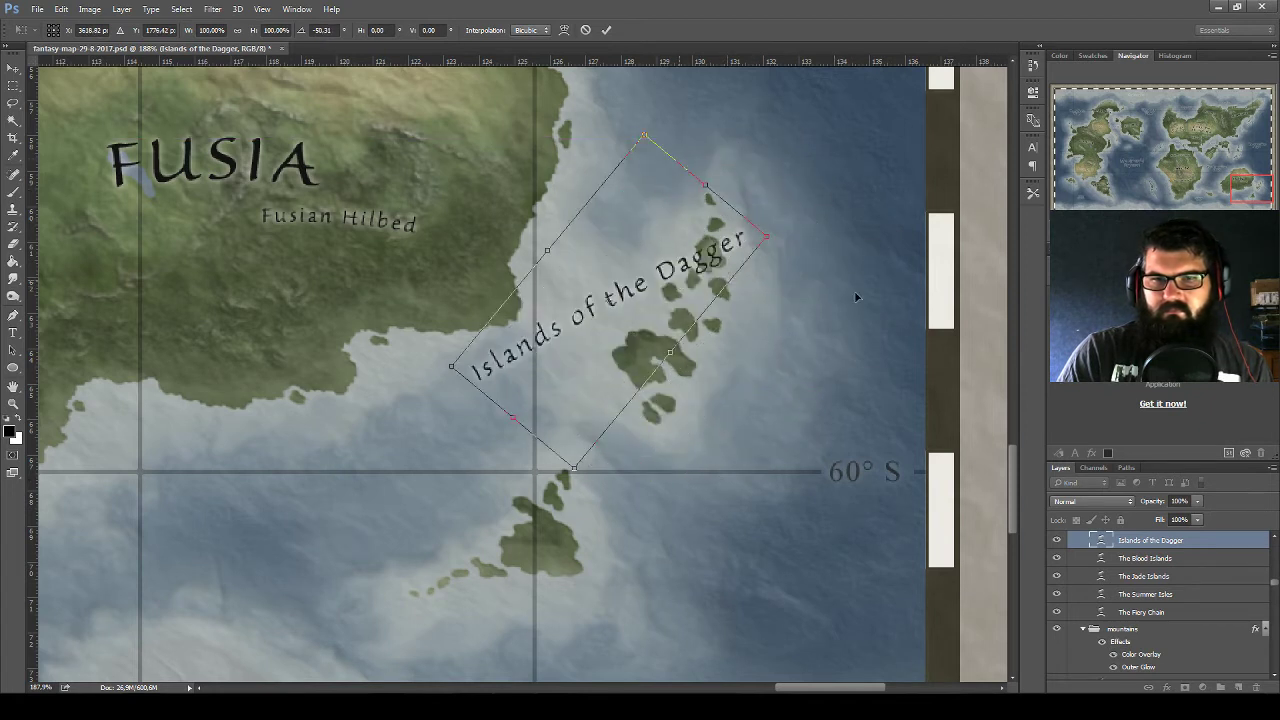
left_click_drag(856, 296, 829, 175)
left_click_drag(683, 228, 707, 199)
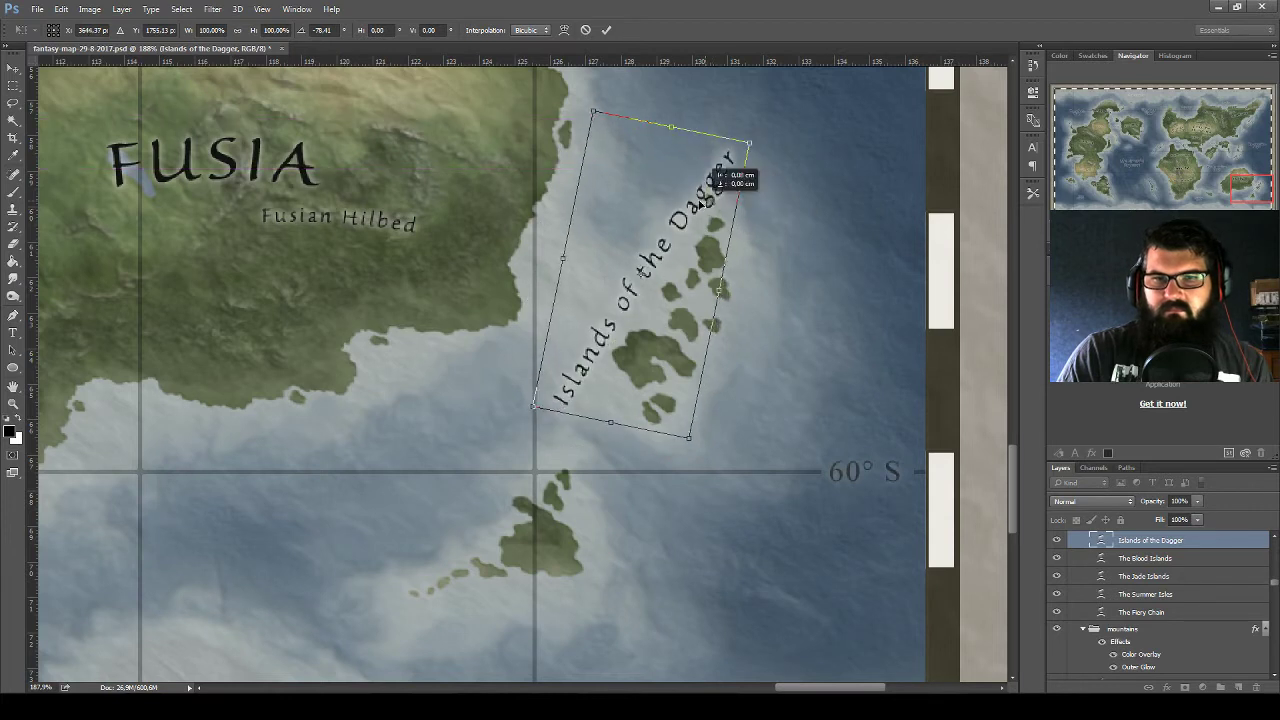
key("Return")
Split the label onto two lines after 'Islands of'
double_click(1103, 540)
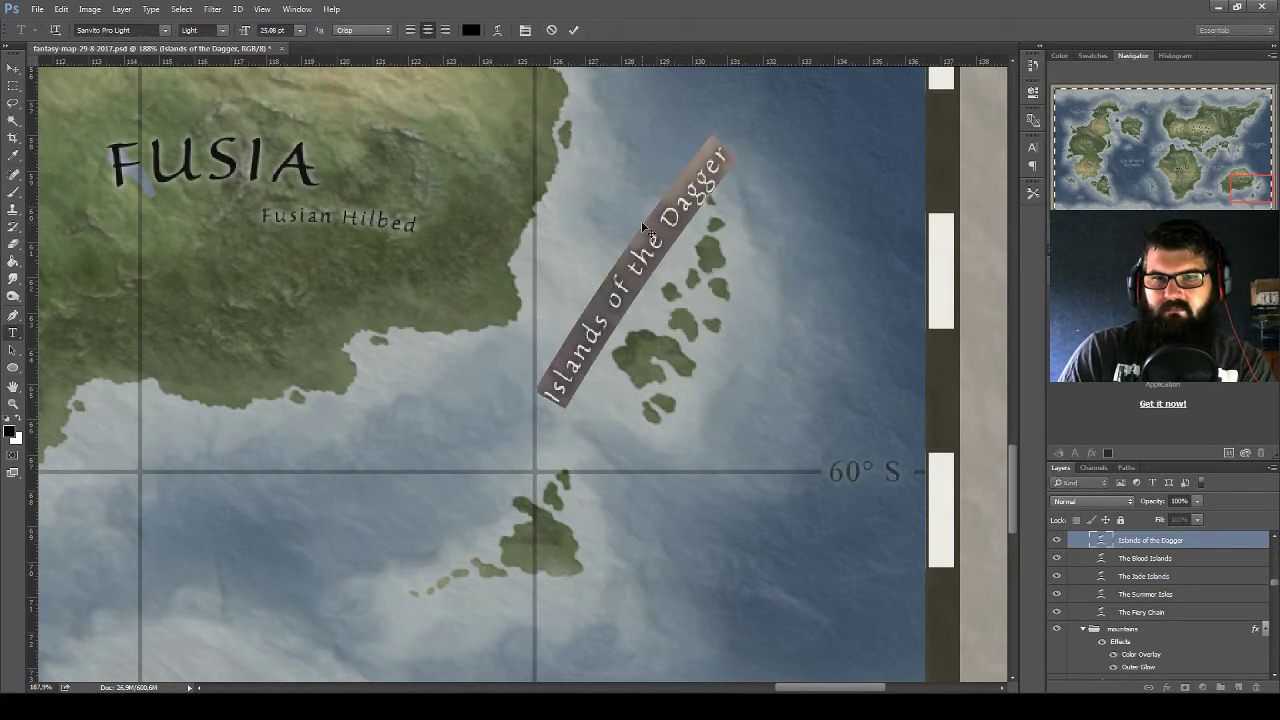
left_click(634, 268)
key("Return")
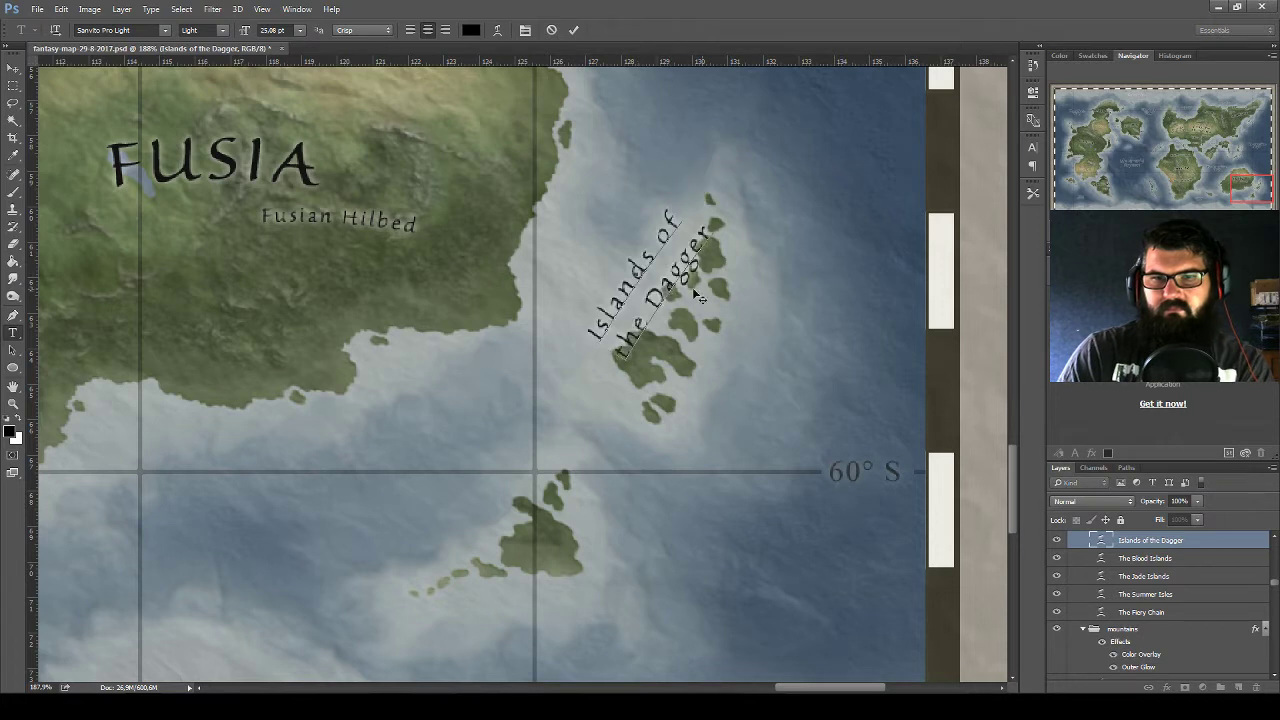
key("BackSpace")
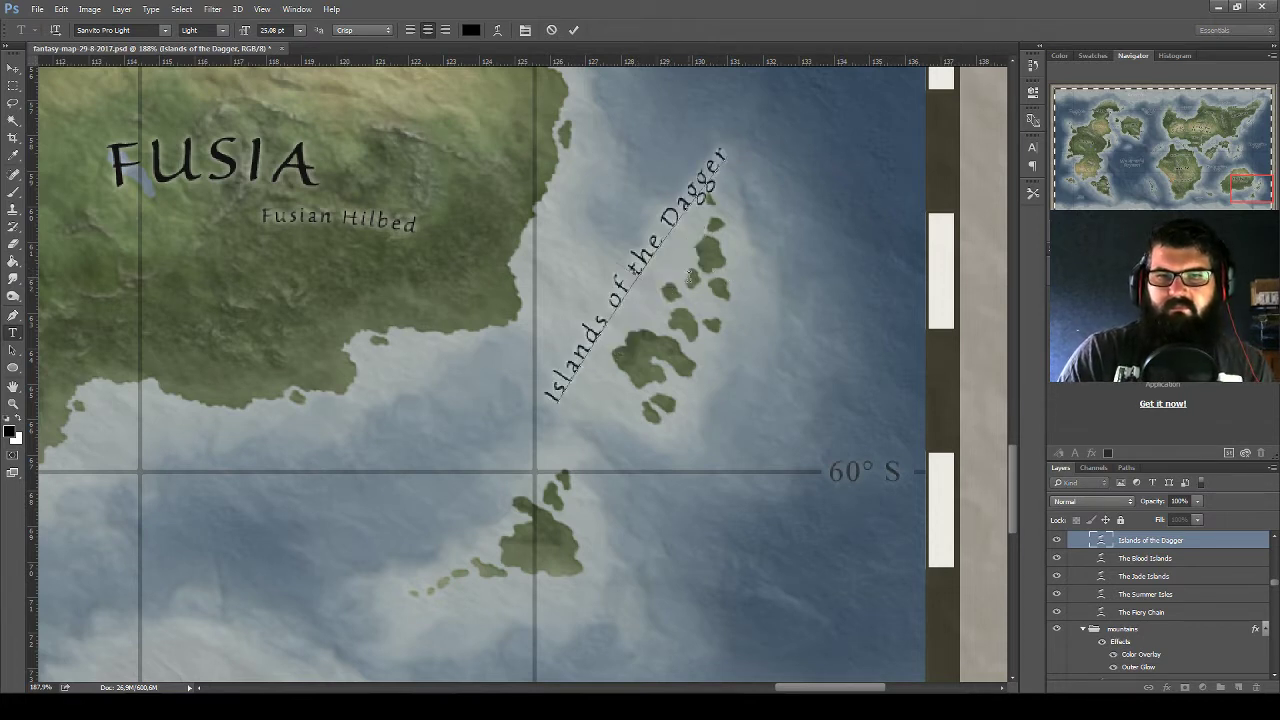
key("Return")
key("ctrl")
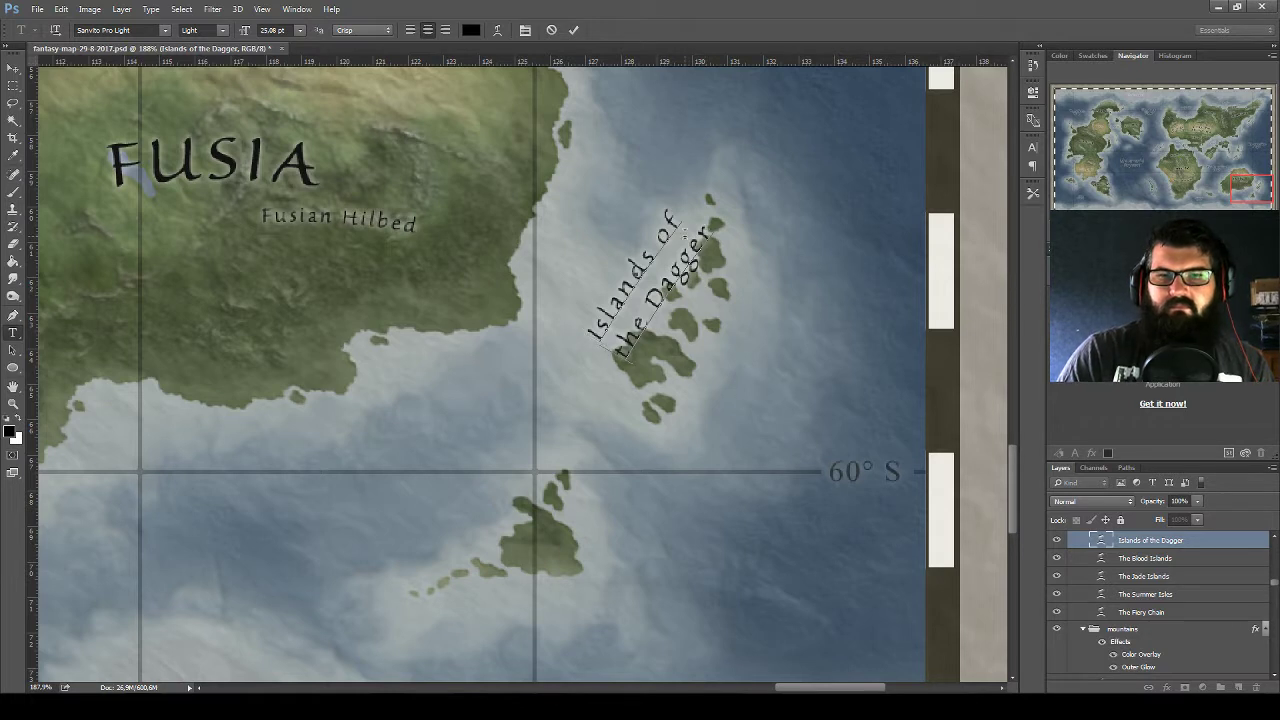
Warp the label with a -17 Arc bend and place it just west of the island chain
key("ctrl+a")
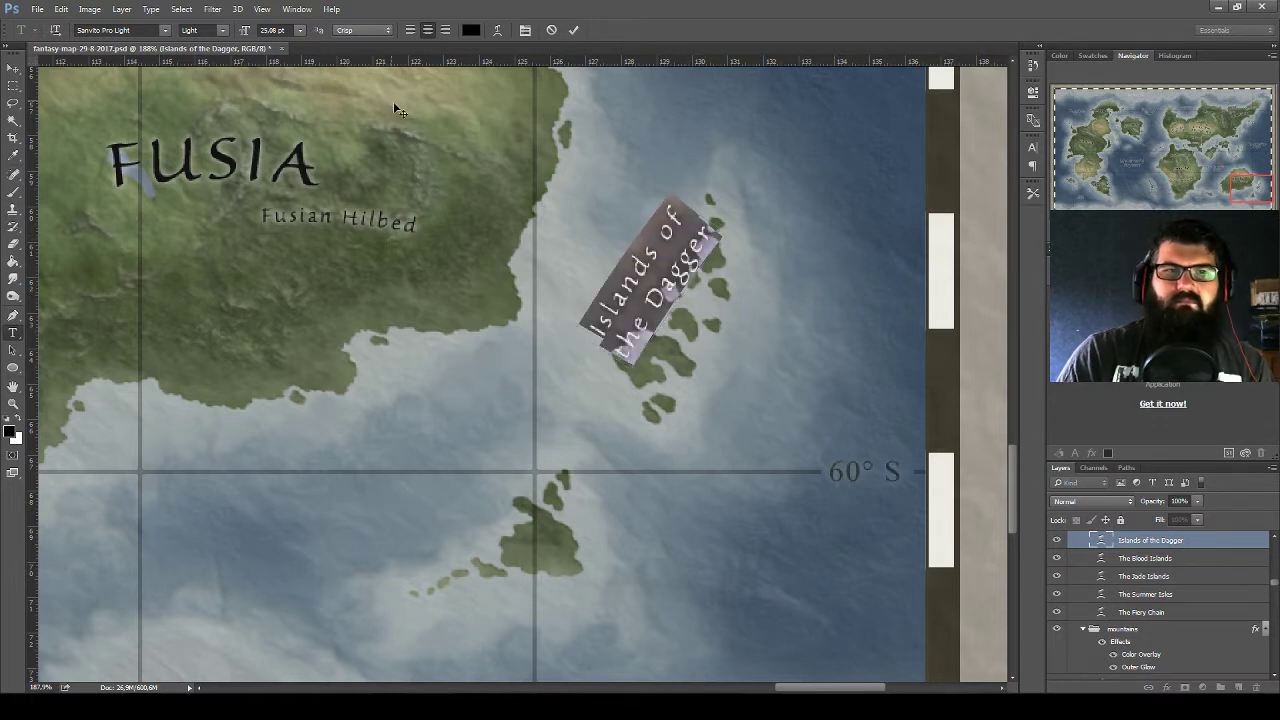
left_click(499, 31)
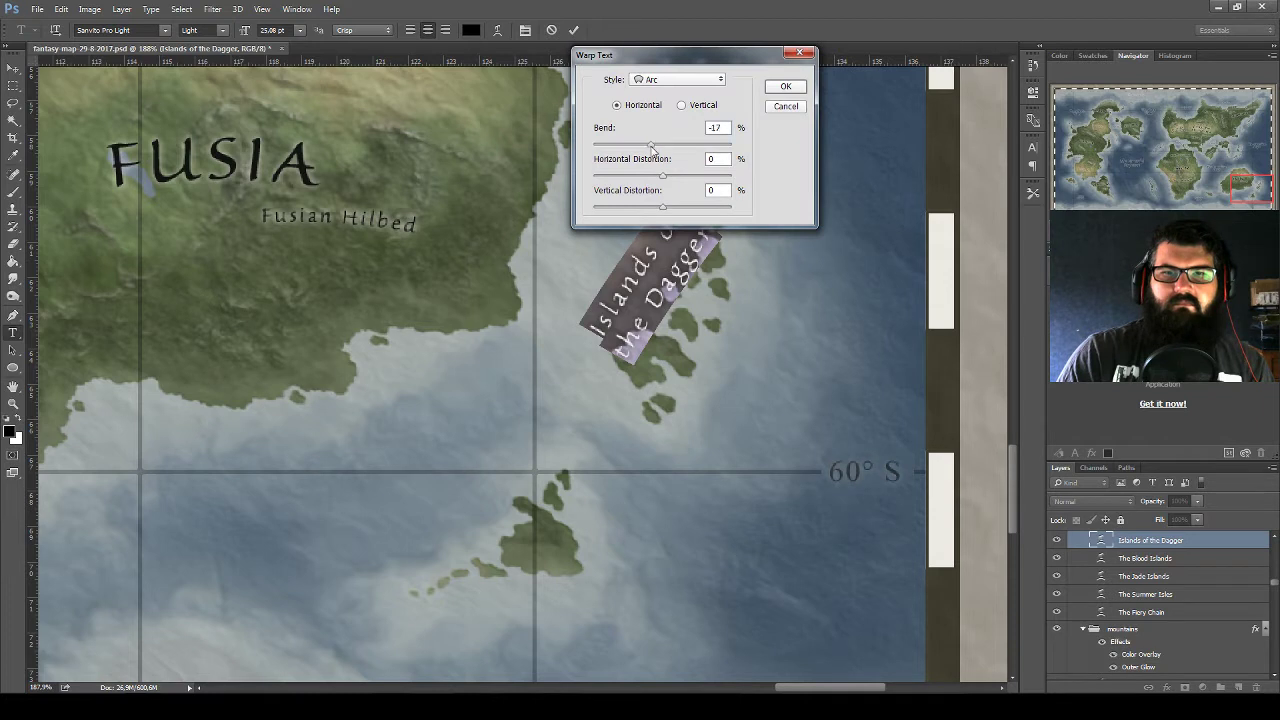
left_click(779, 89)
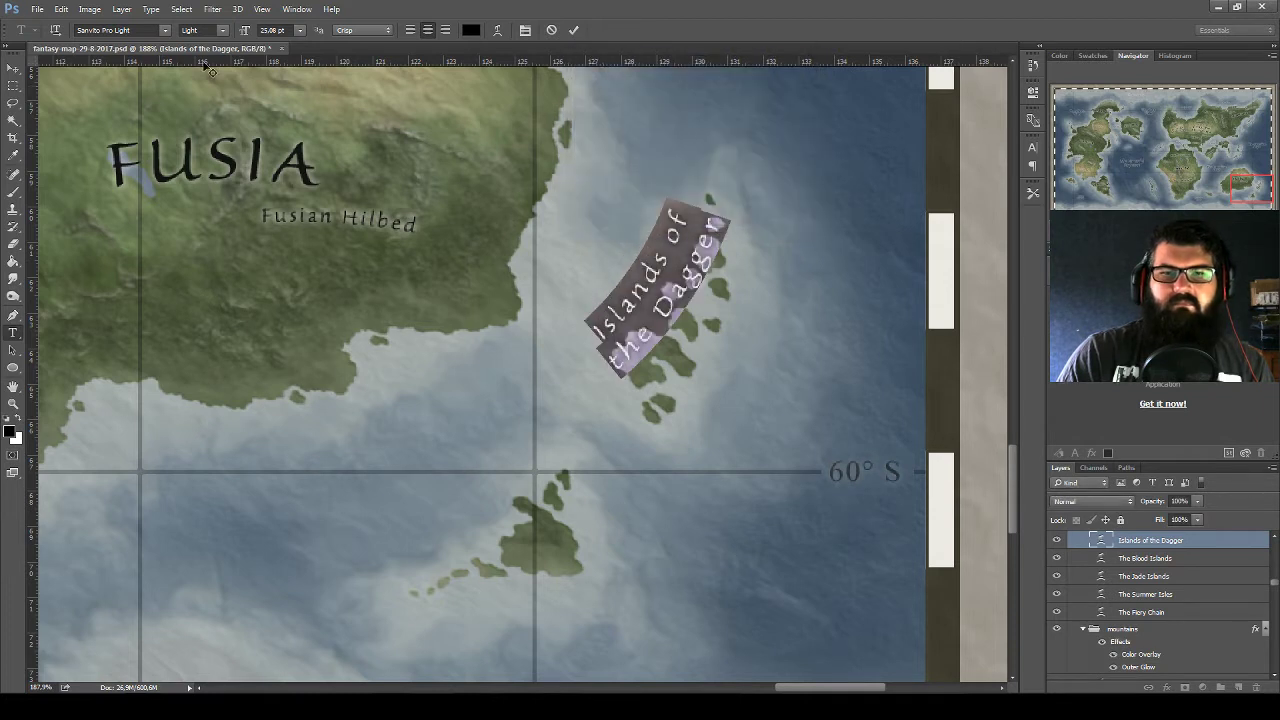
left_click(13, 68)
left_click_drag(673, 300, 636, 280)
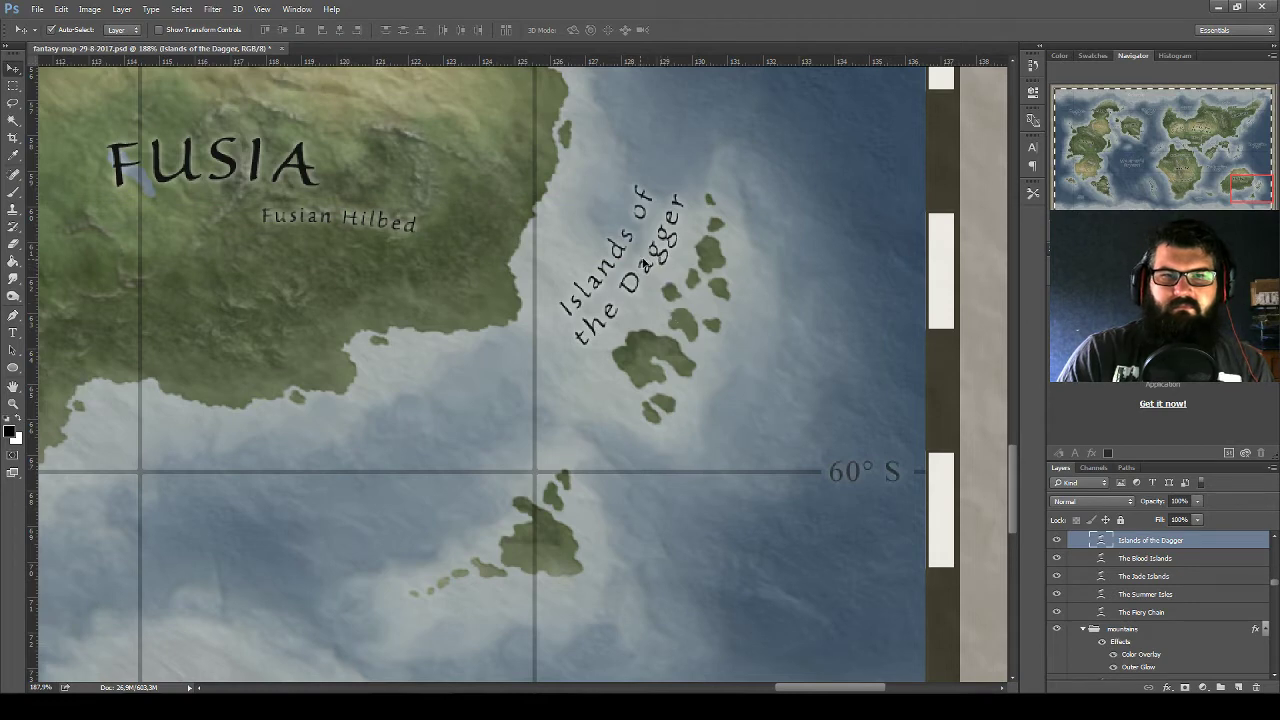
left_click_drag(636, 264, 642, 258)
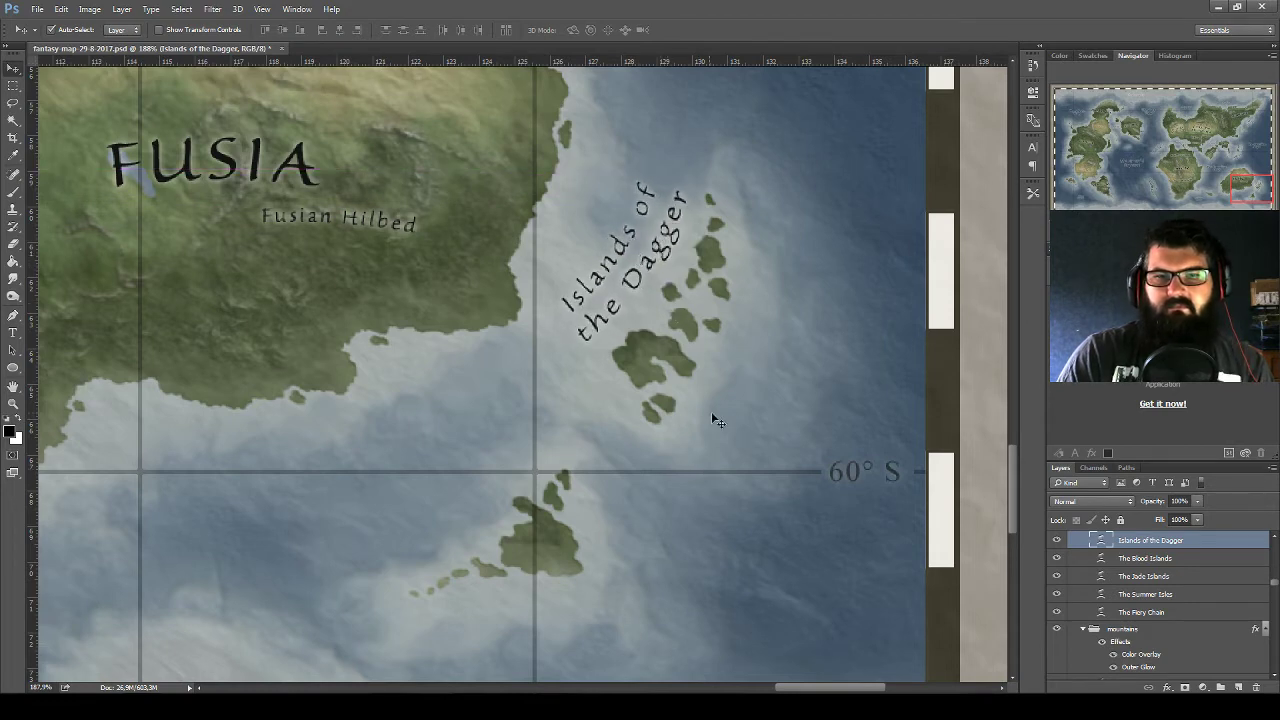
Alt-drag a copy of the Islands of the Dagger label onto the southern island group
scroll(600, 380, "down", 5)
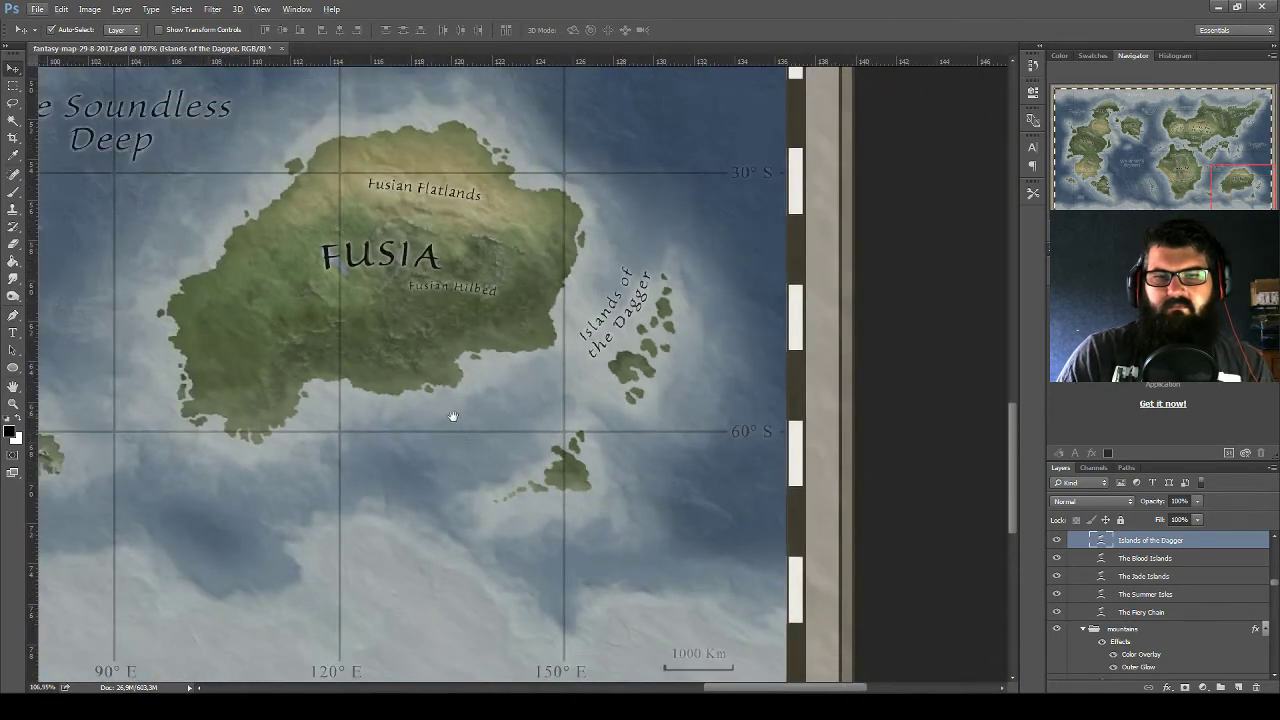
left_click_drag(453, 416, 653, 350)
left_click_drag(801, 243, 768, 419)
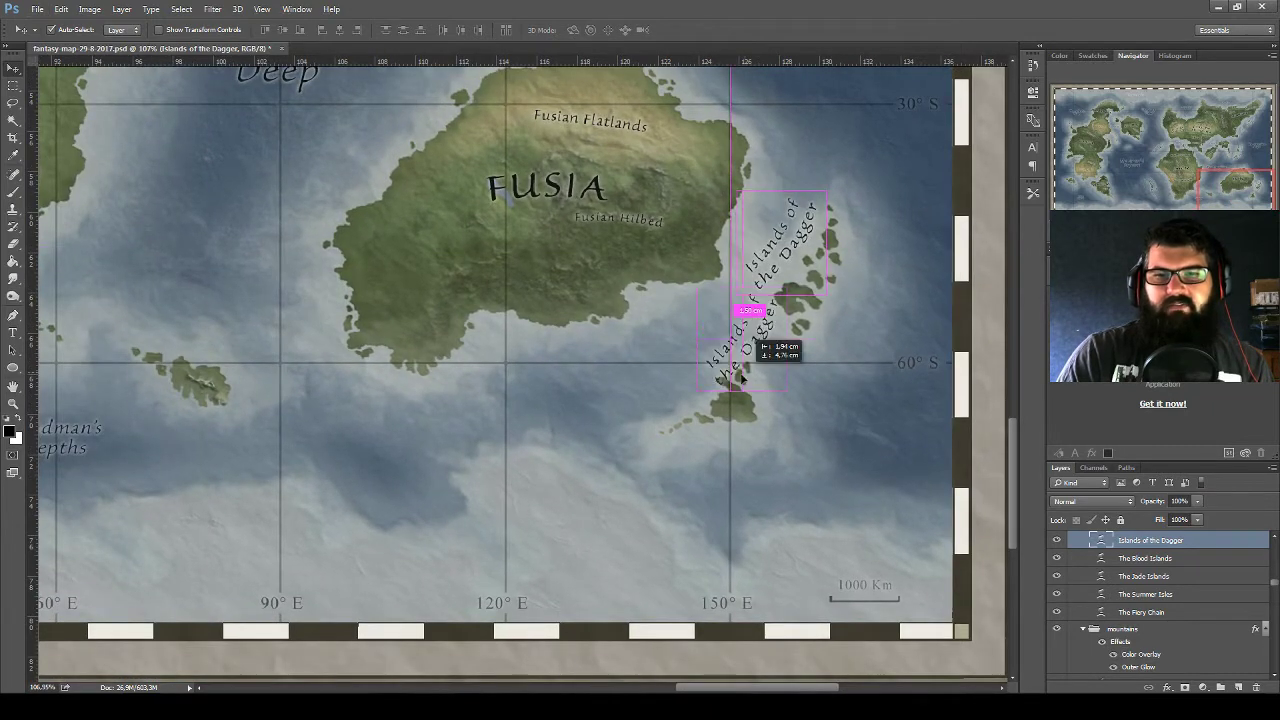
scroll(756, 396, "up", 2)
scroll(756, 396, "up", 3)
scroll(756, 396, "up", 1)
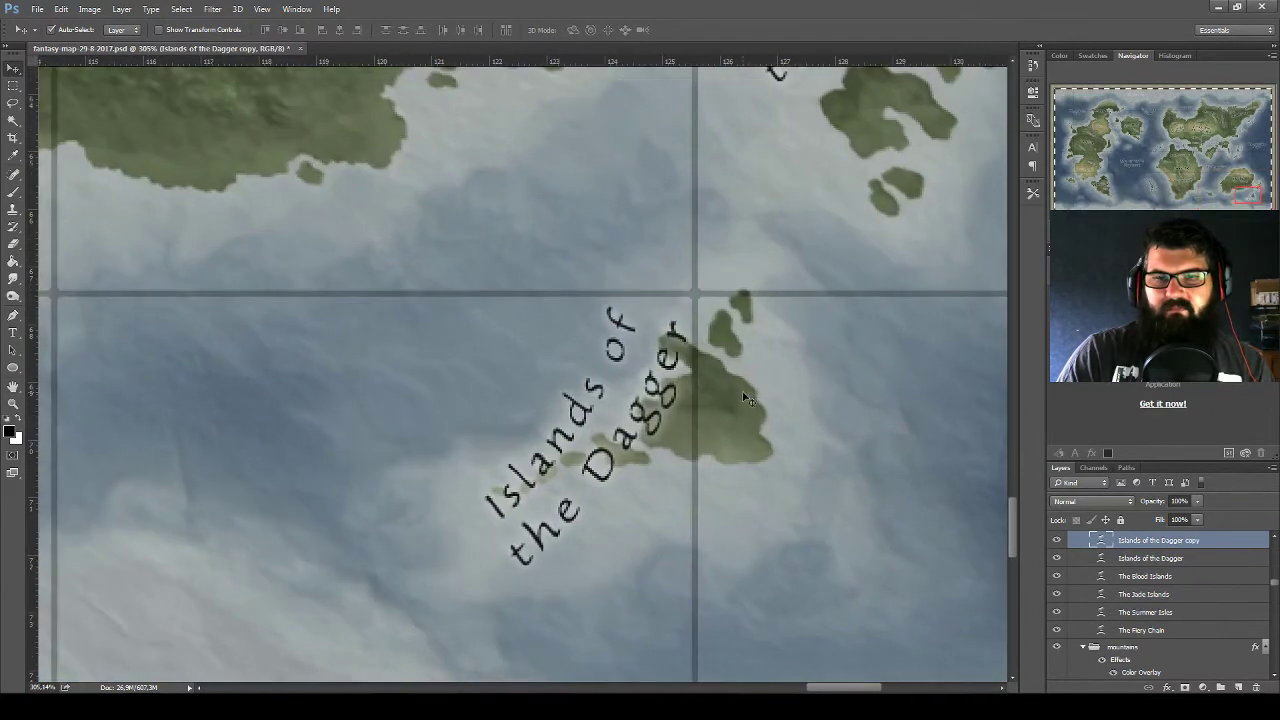
scroll(737, 397, "down", 1)
Rotate the copy about 15°, move it up over the islands, and save the map
key("ctrl+t")
left_click_drag(760, 257, 795, 362)
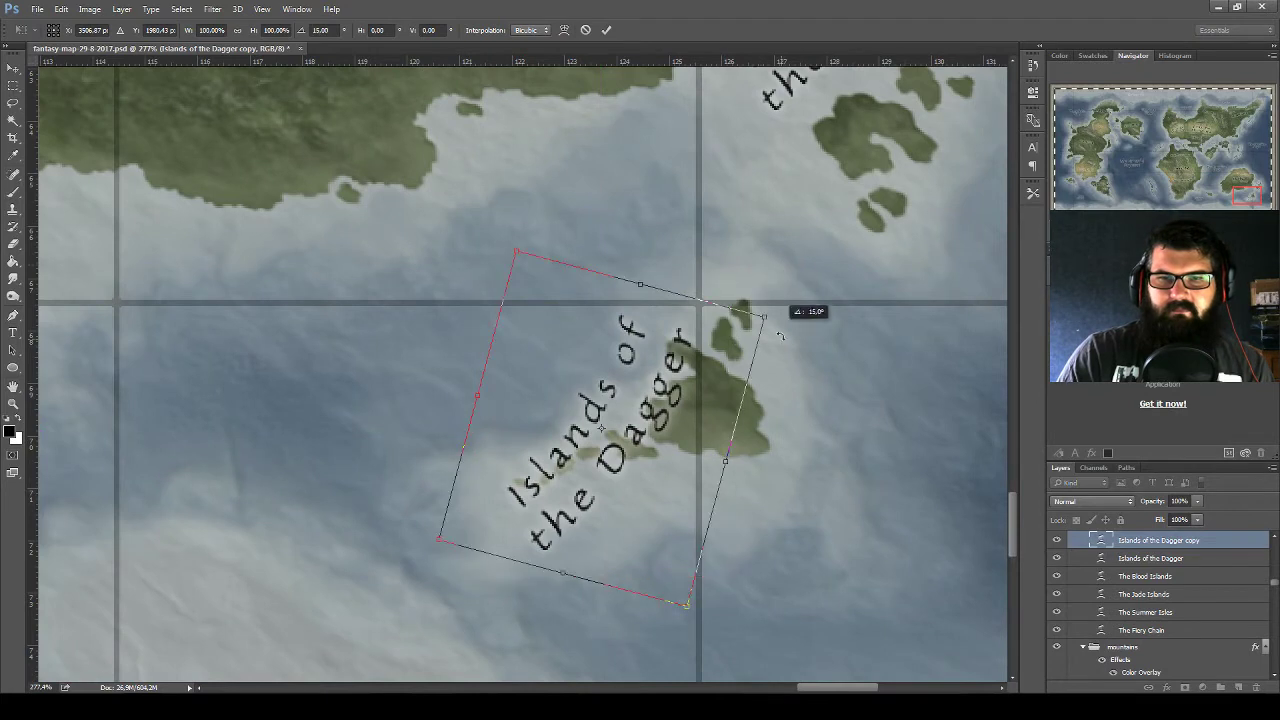
mouse_move(695, 405)
left_mouse_down()
mouse_move(701, 297)
mouse_move(673, 297)
left_mouse_up()
key("Return")
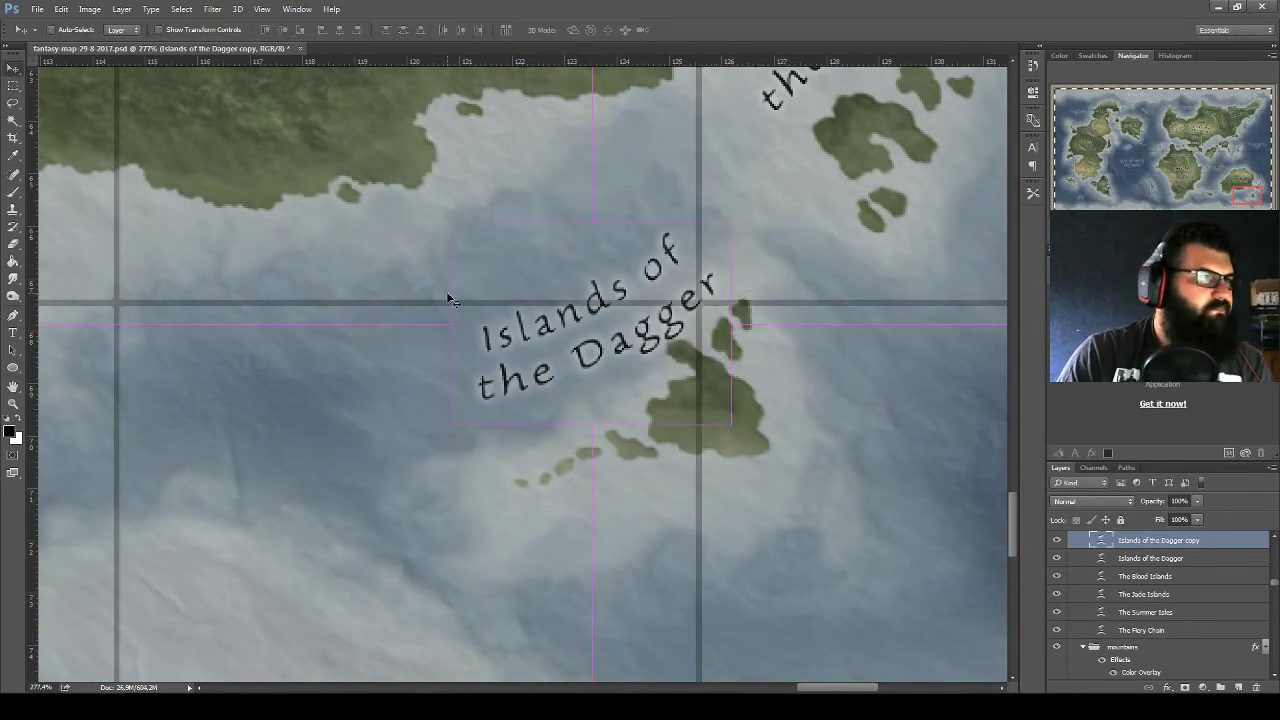
key("ctrl+s")
In Chrome, open the Snowland name generator and generate several sets of names
left_click(463, 628)
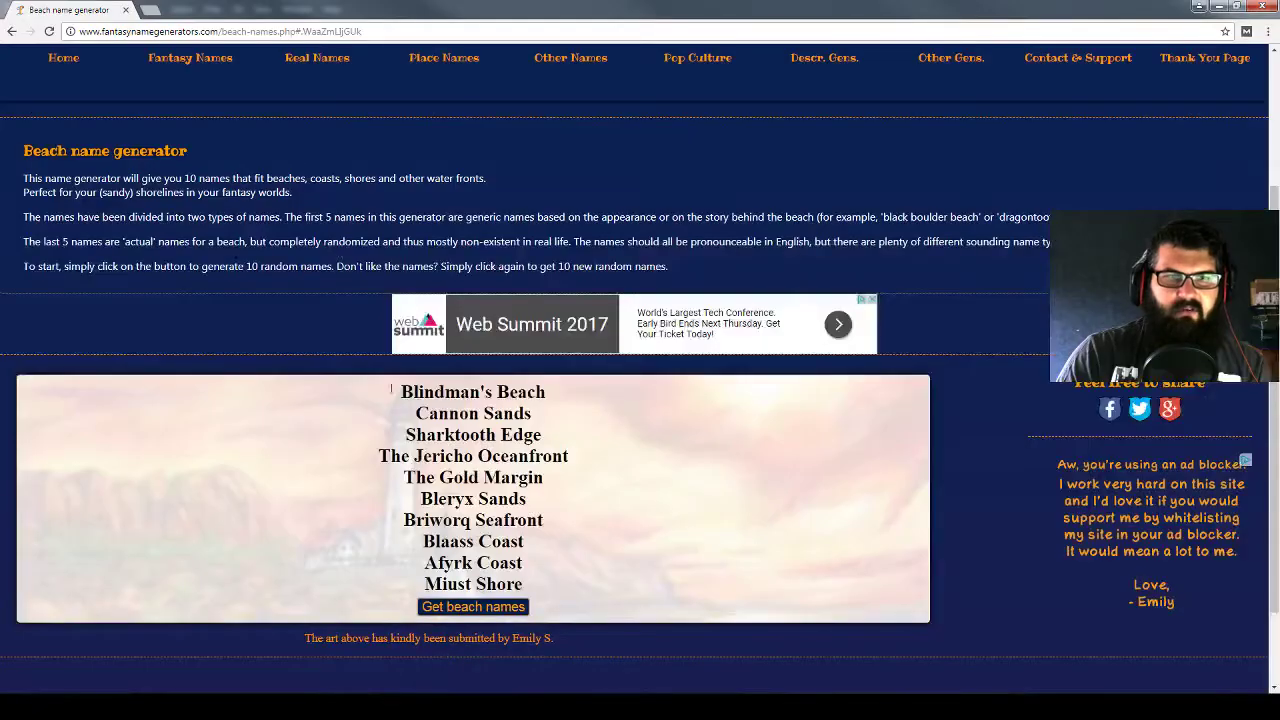
scroll(451, 187, "up", 2)
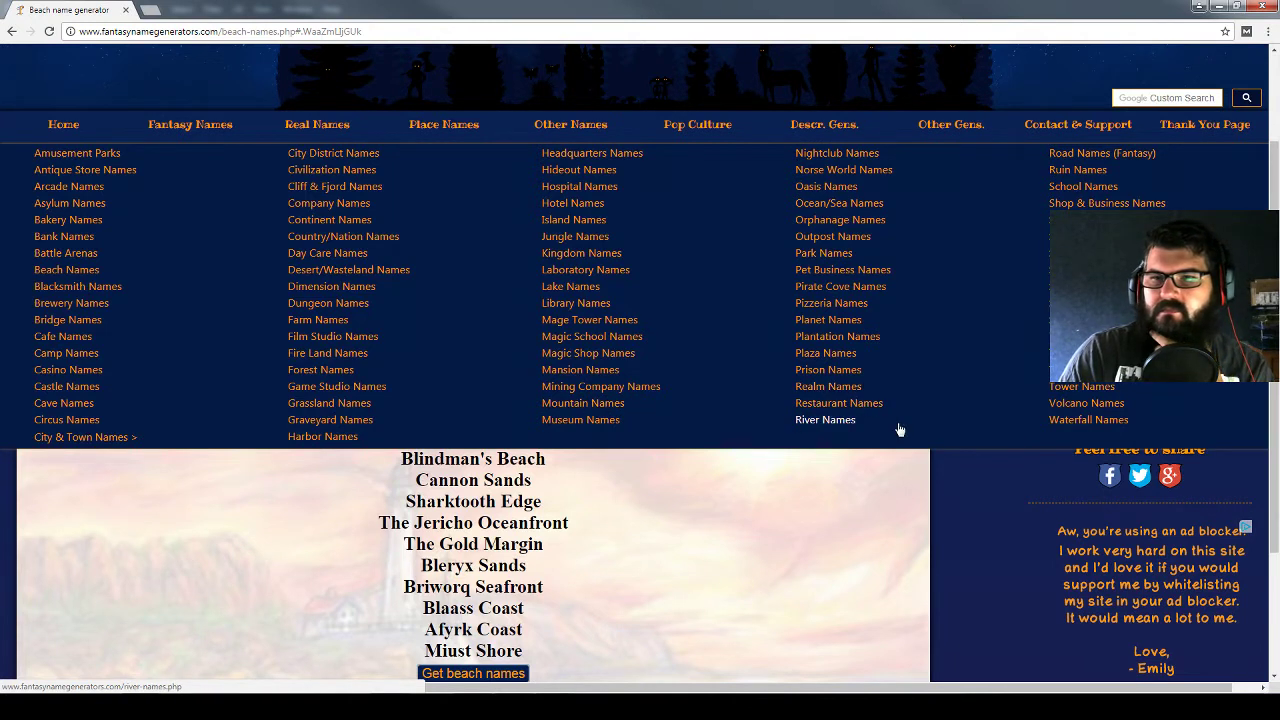
left_click(1081, 386)
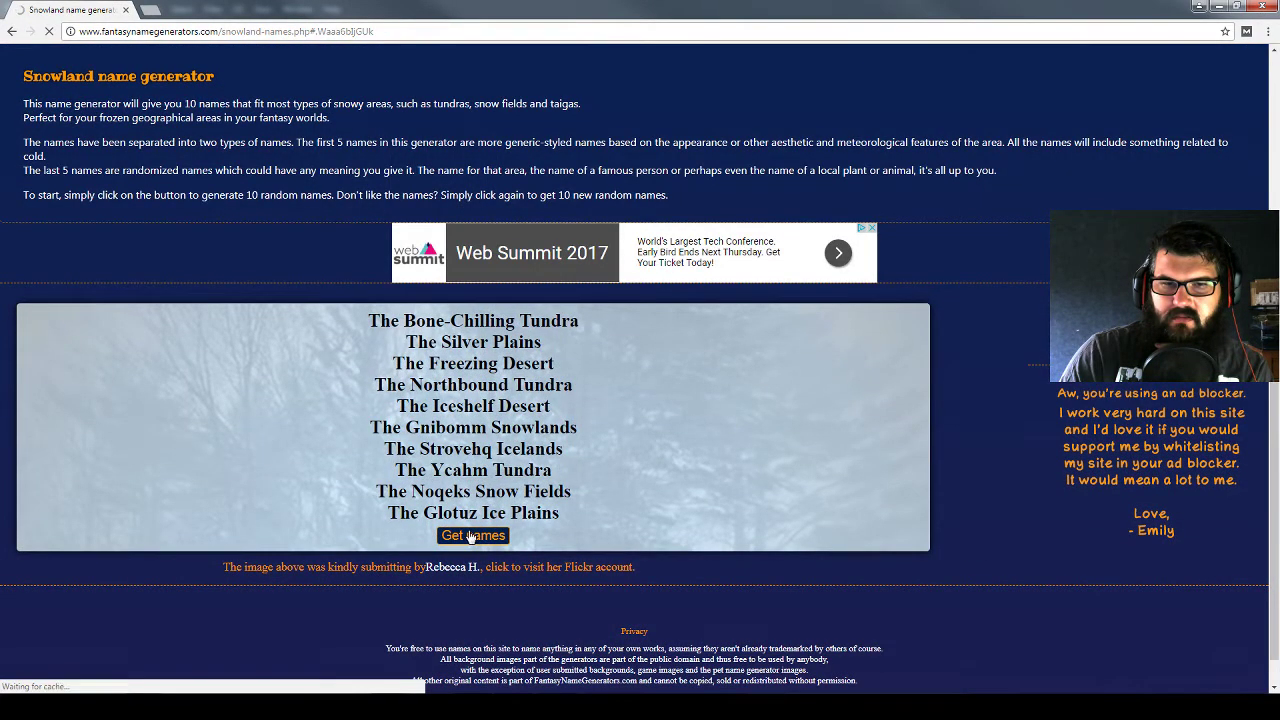
left_click(470, 536)
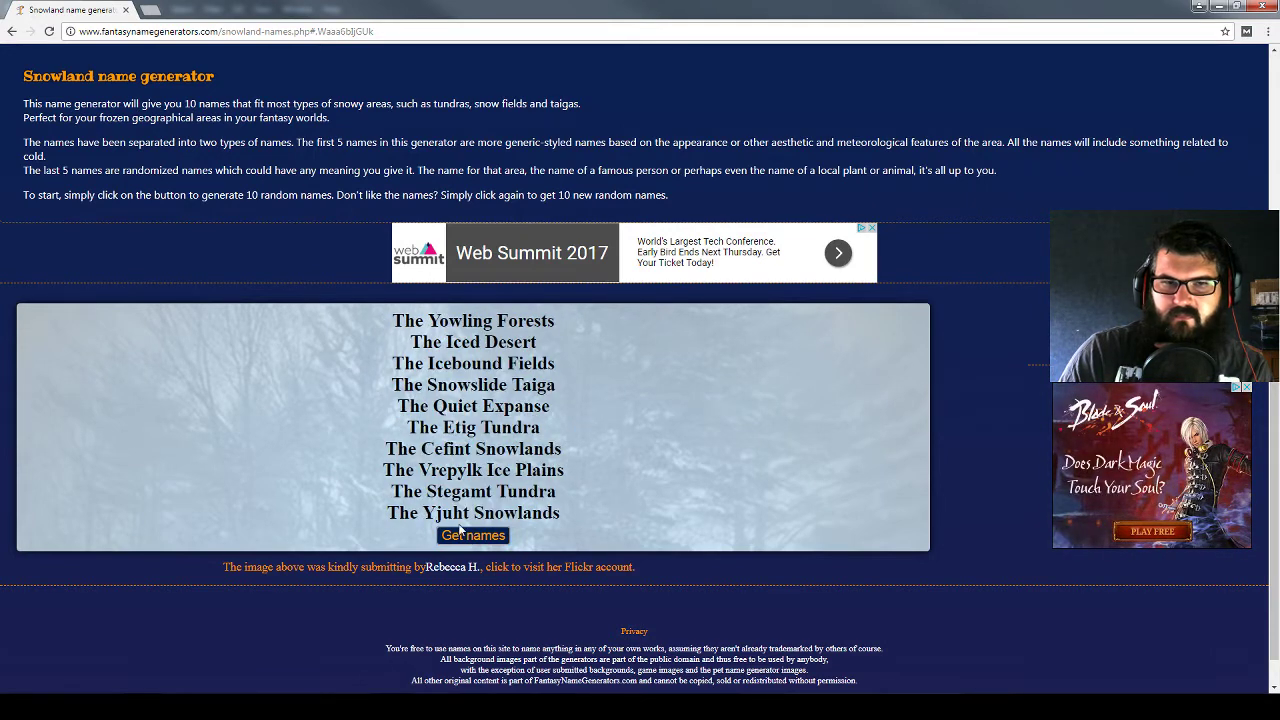
left_click(475, 537)
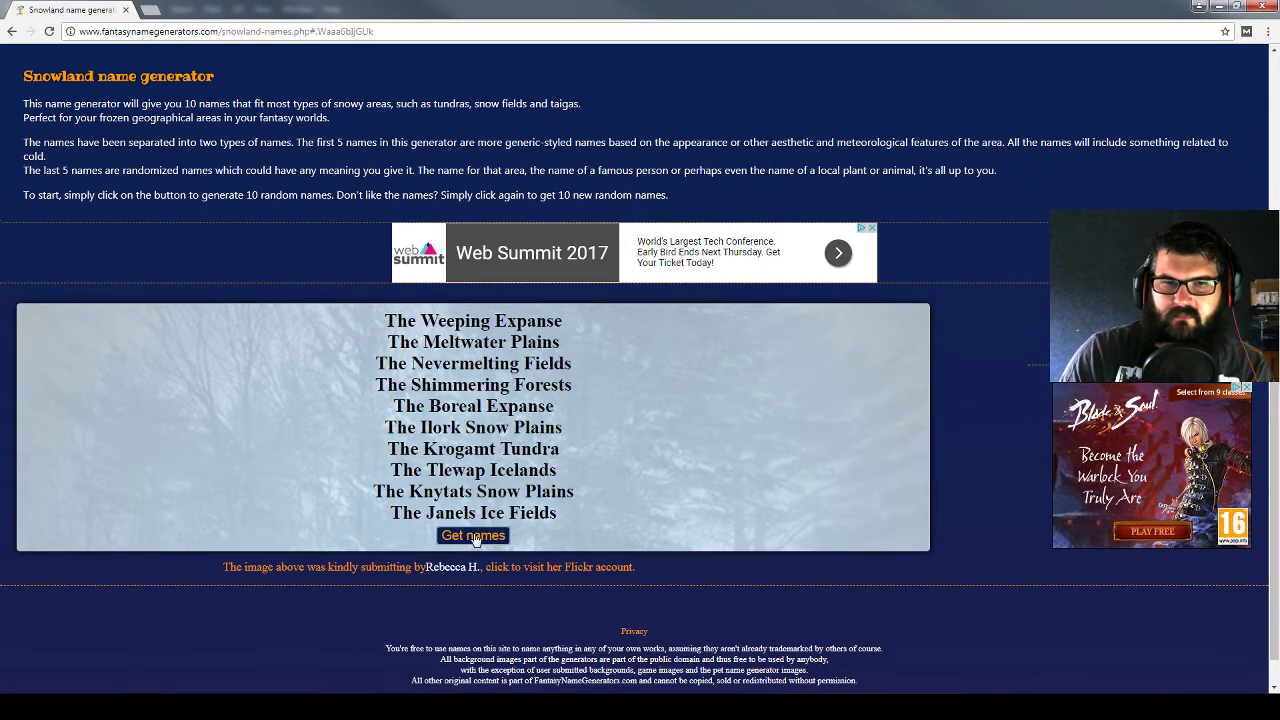
left_click(475, 537)
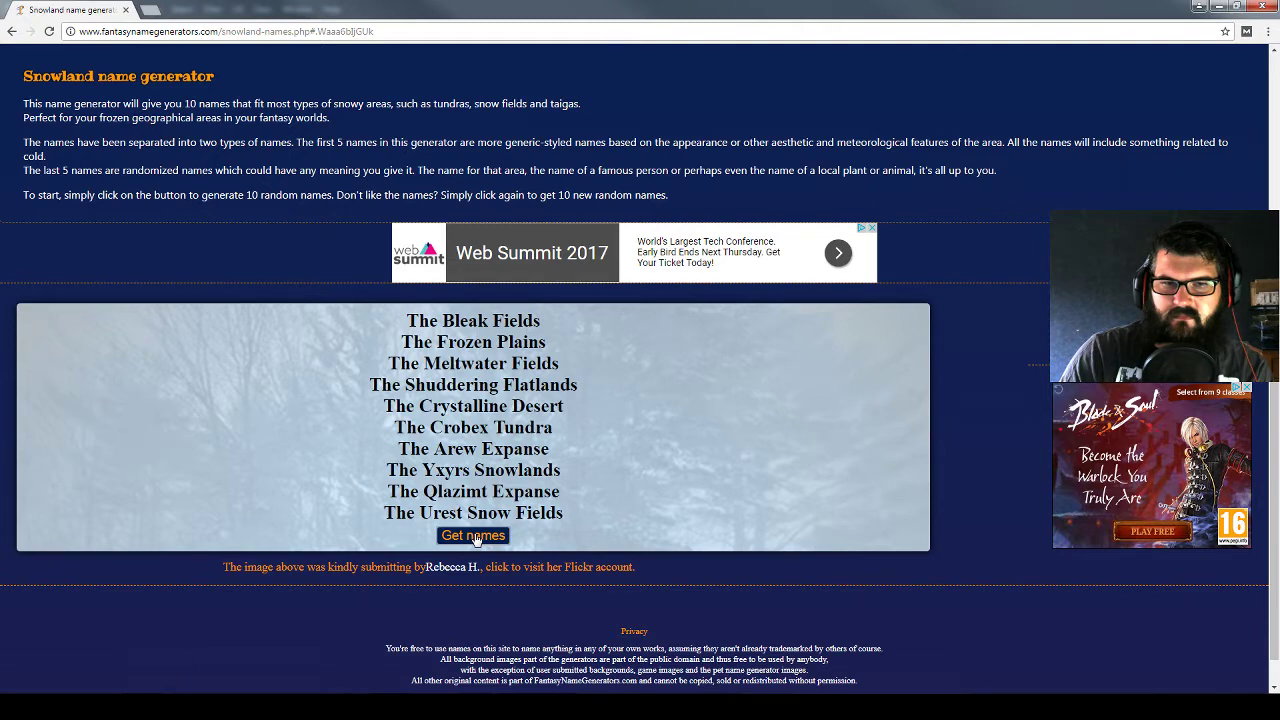
left_click(476, 537)
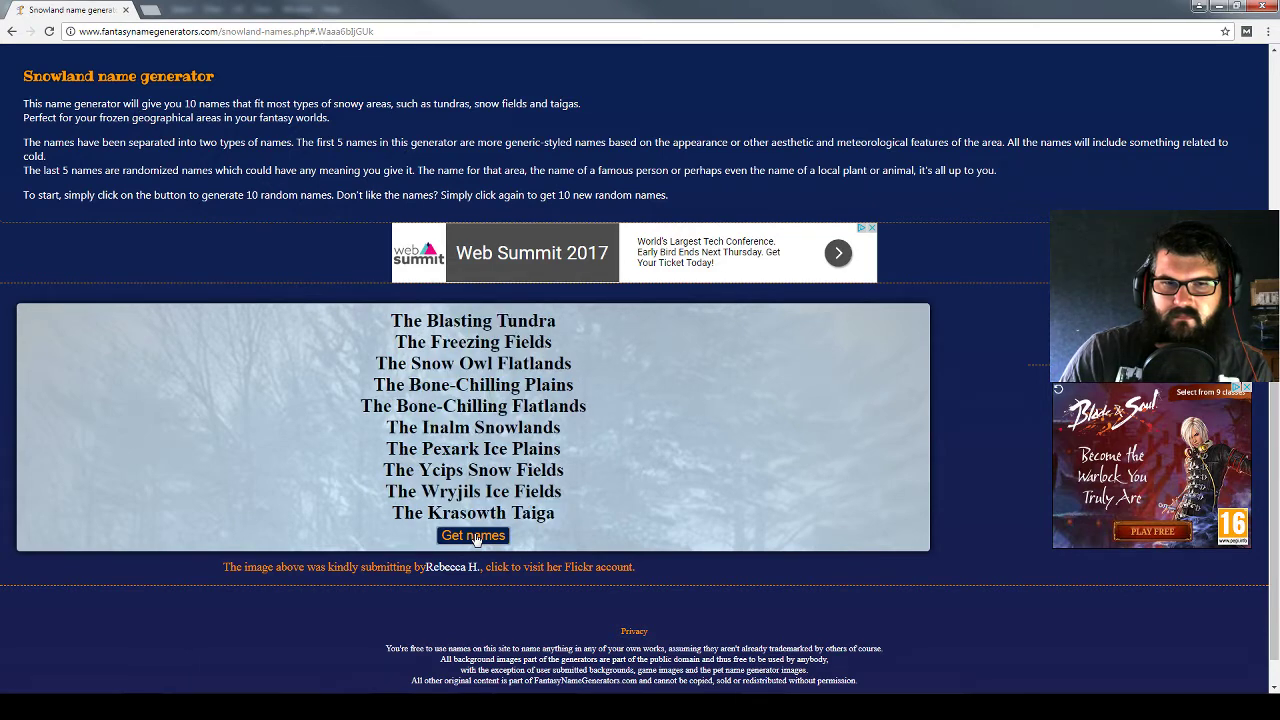
left_click(476, 537)
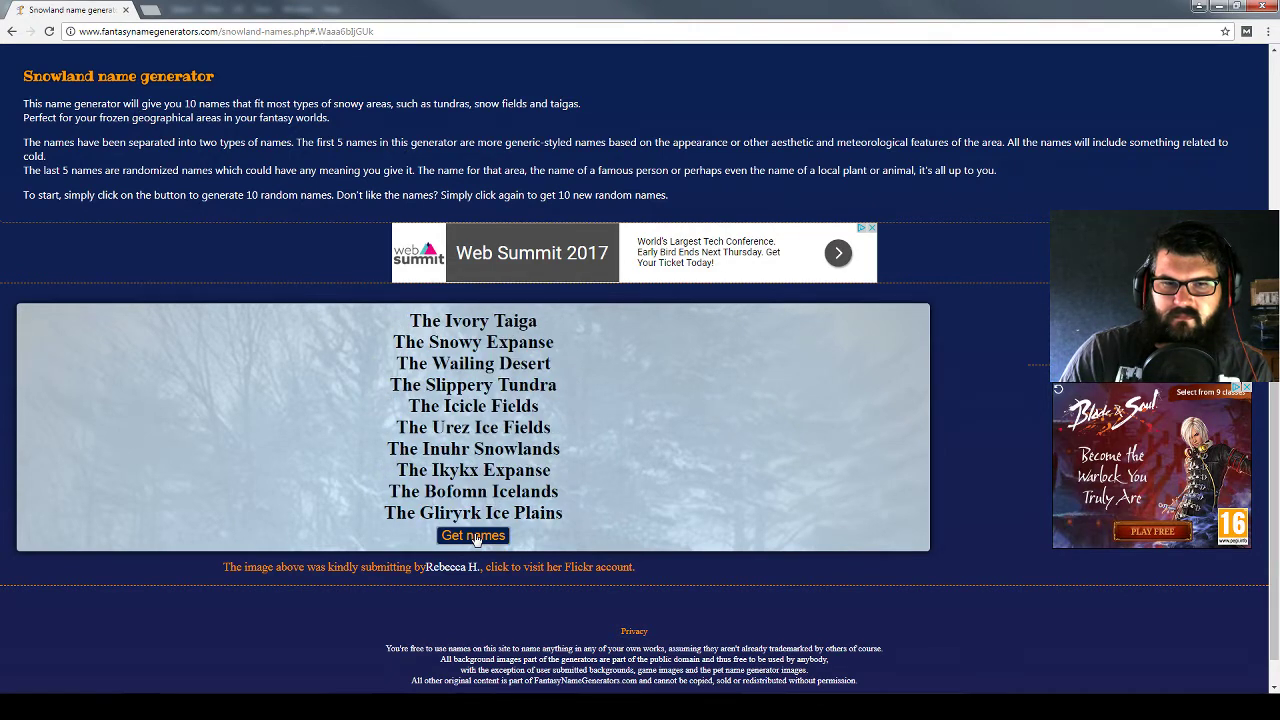
left_click(476, 537)
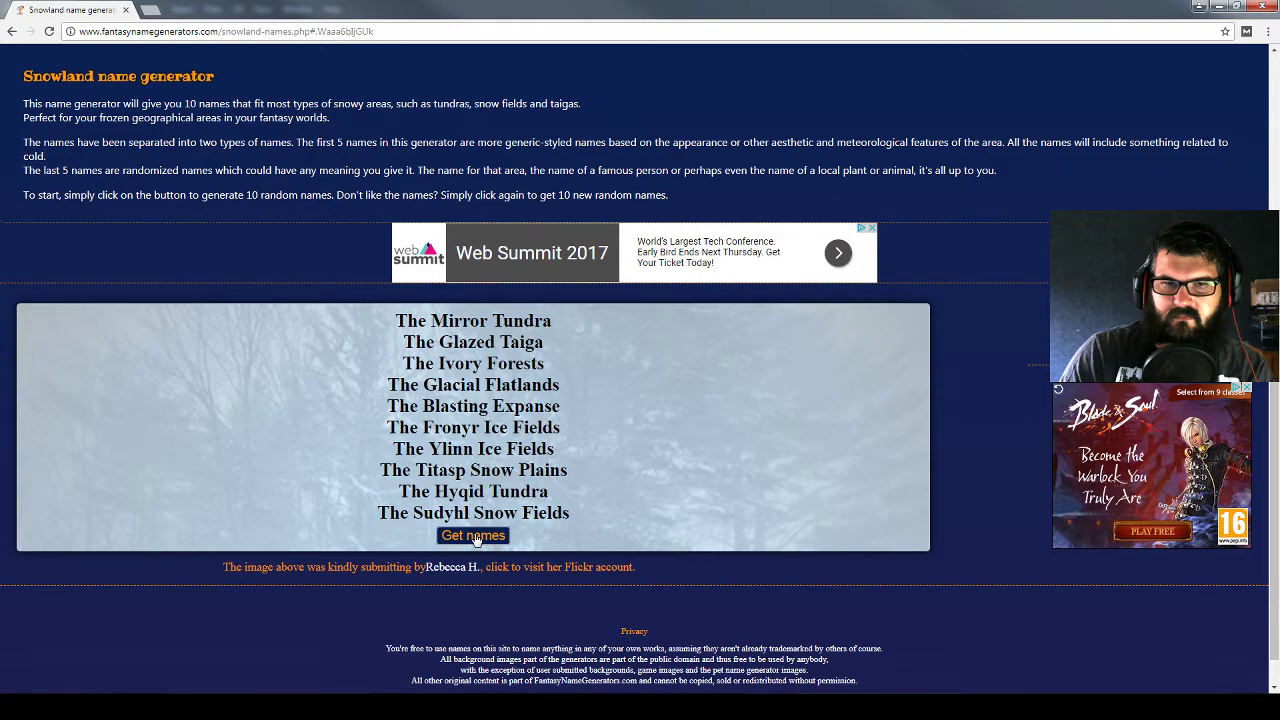
left_click(476, 537)
left_click(477, 537)
left_click(478, 537)
left_click(479, 537)
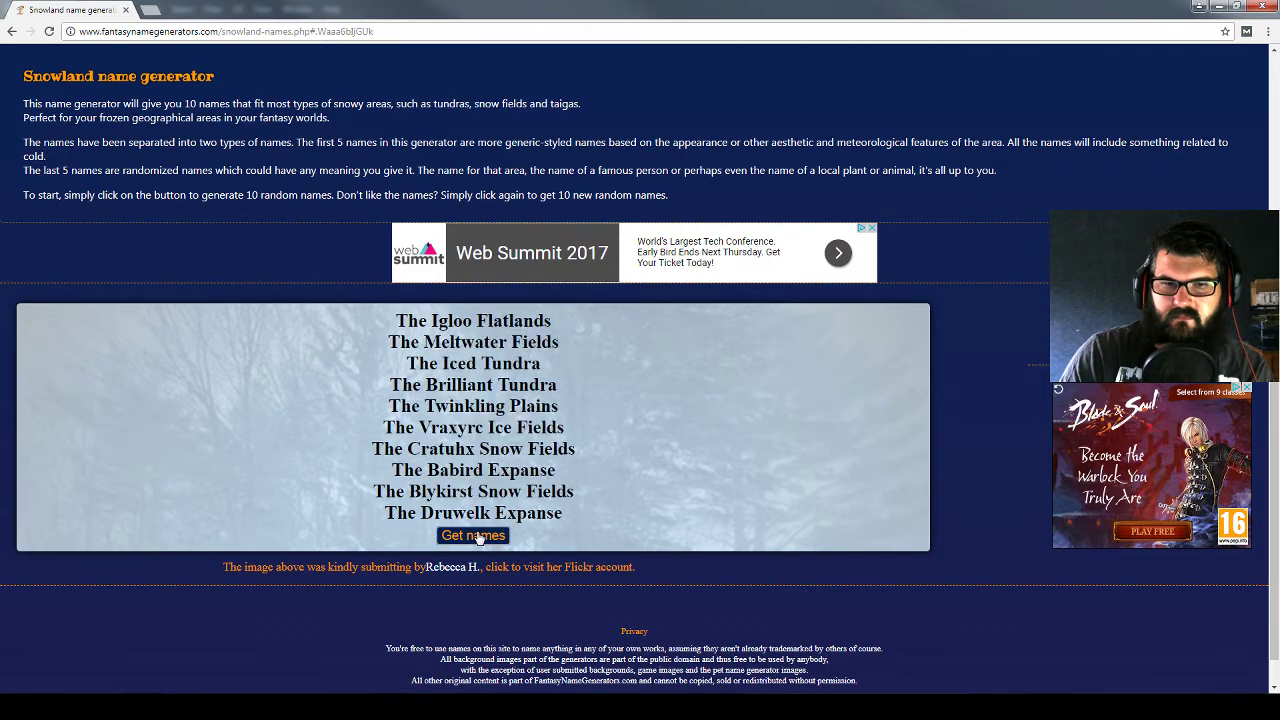
left_click(479, 537)
scroll(649, 217, "up", 3)
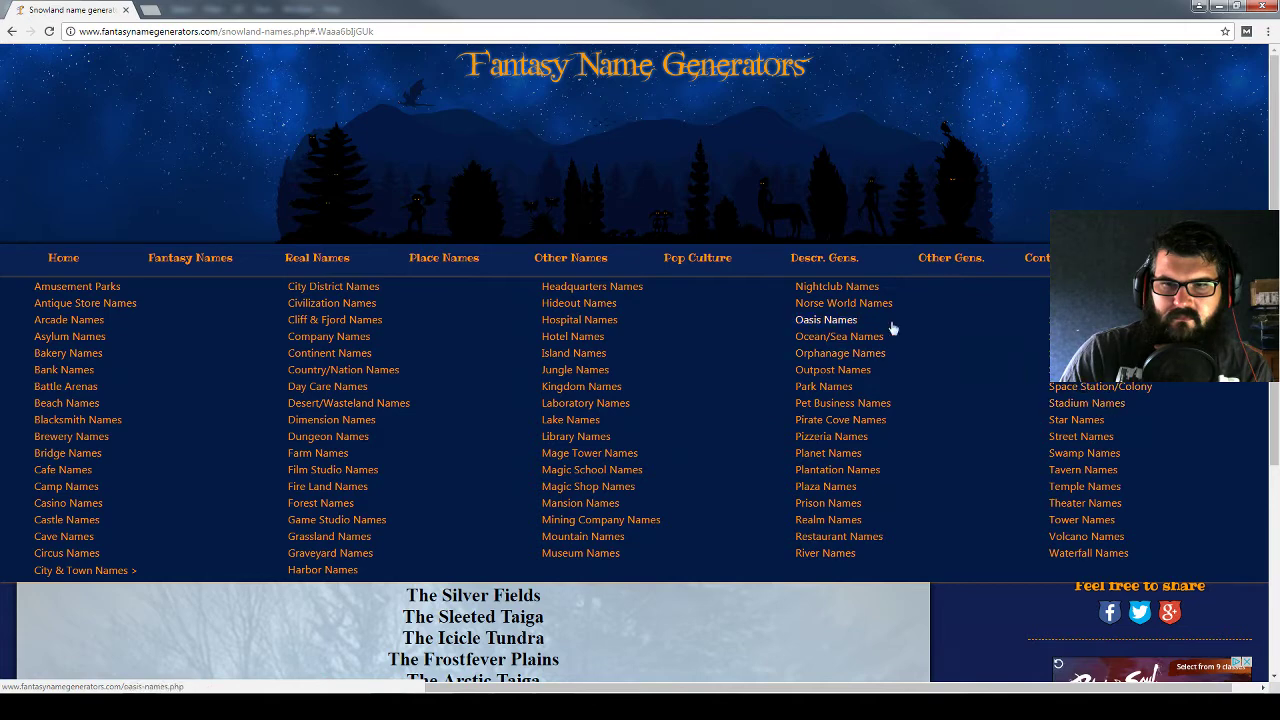
Open the Island Names generator and generate fresh lists of island names
left_click(598, 354)
scroll(620, 360, "down", 4)
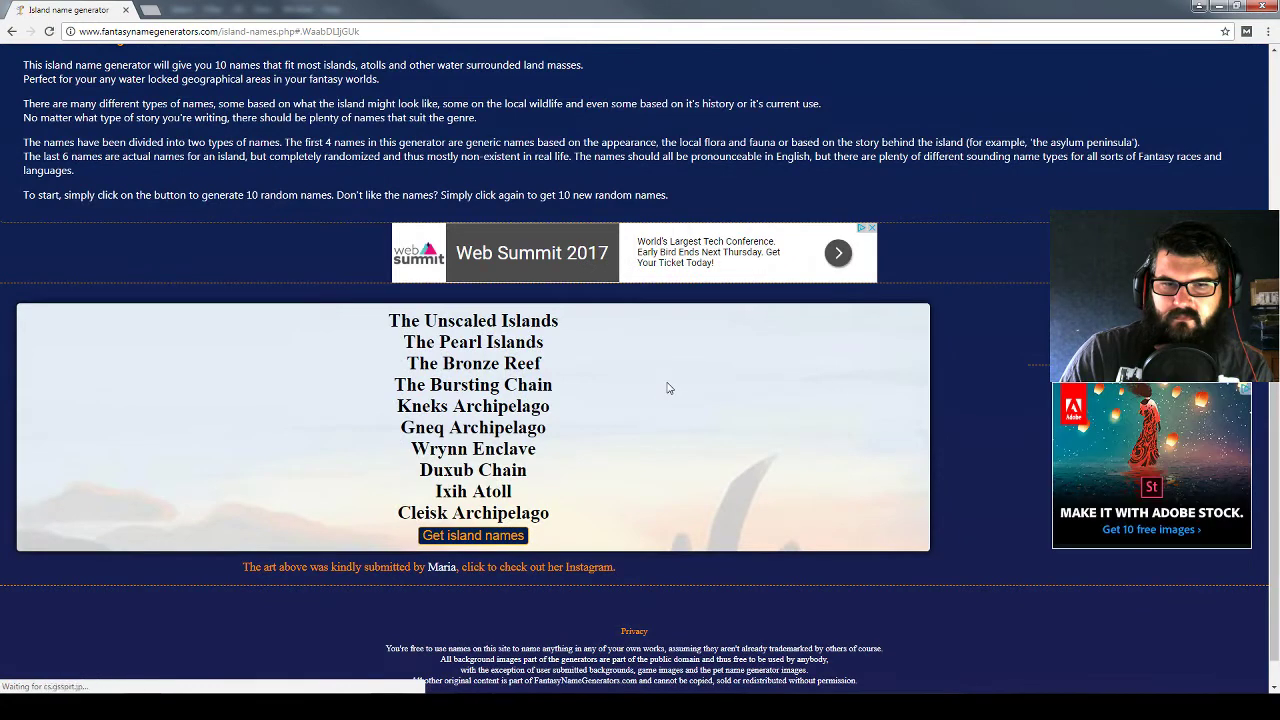
scroll(540, 470, "down", 1)
left_click(498, 508)
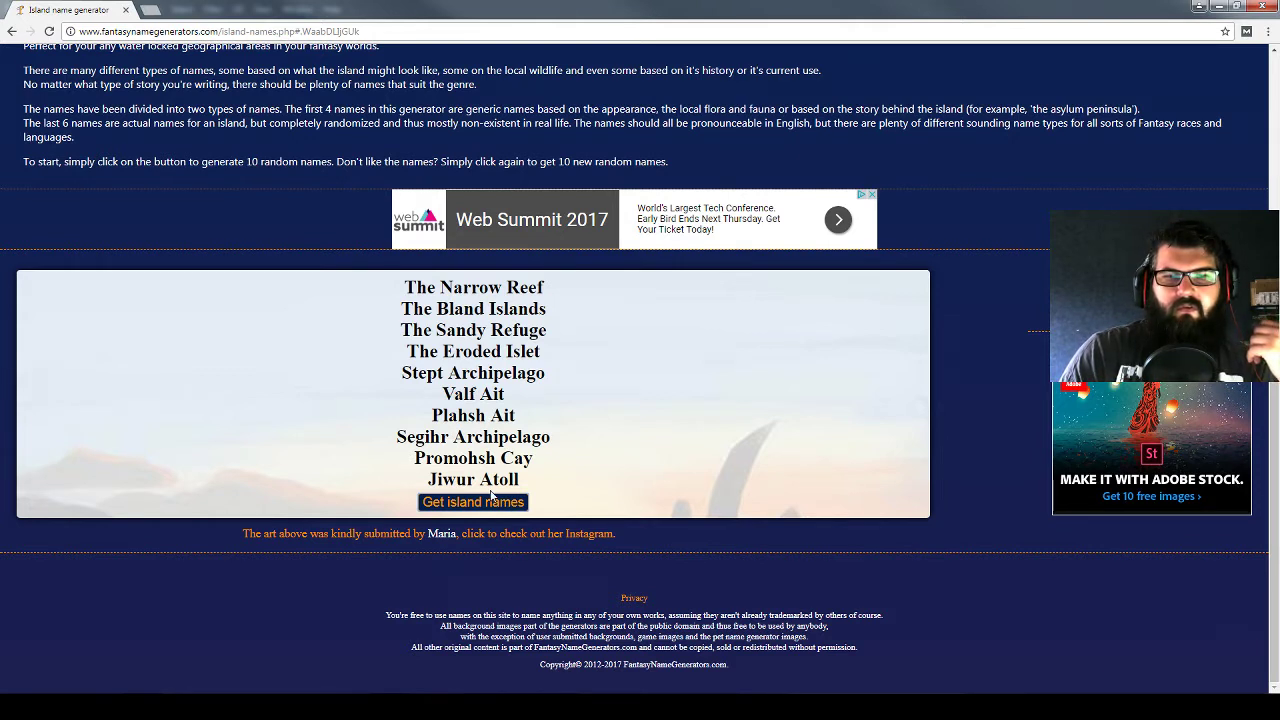
left_click(496, 504)
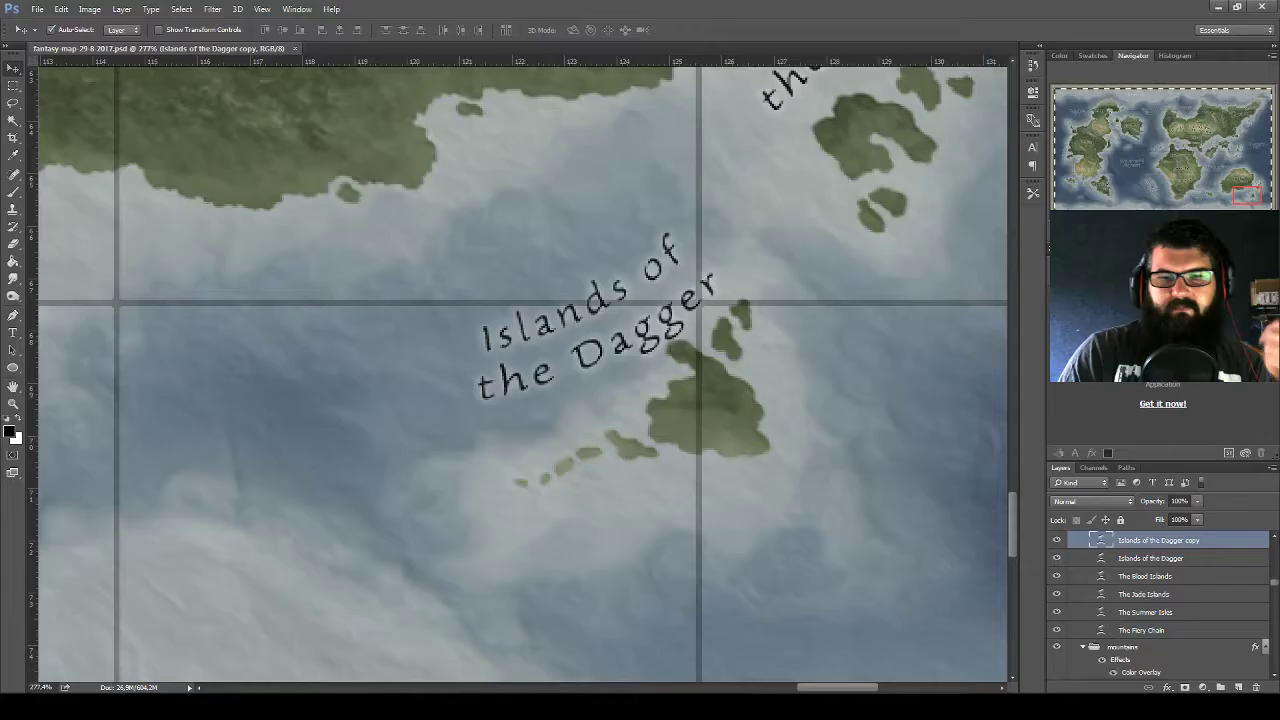
Retype the copied label as 'The Weeping' over 'Reef' on two lines and commit it
double_click(1095, 537)
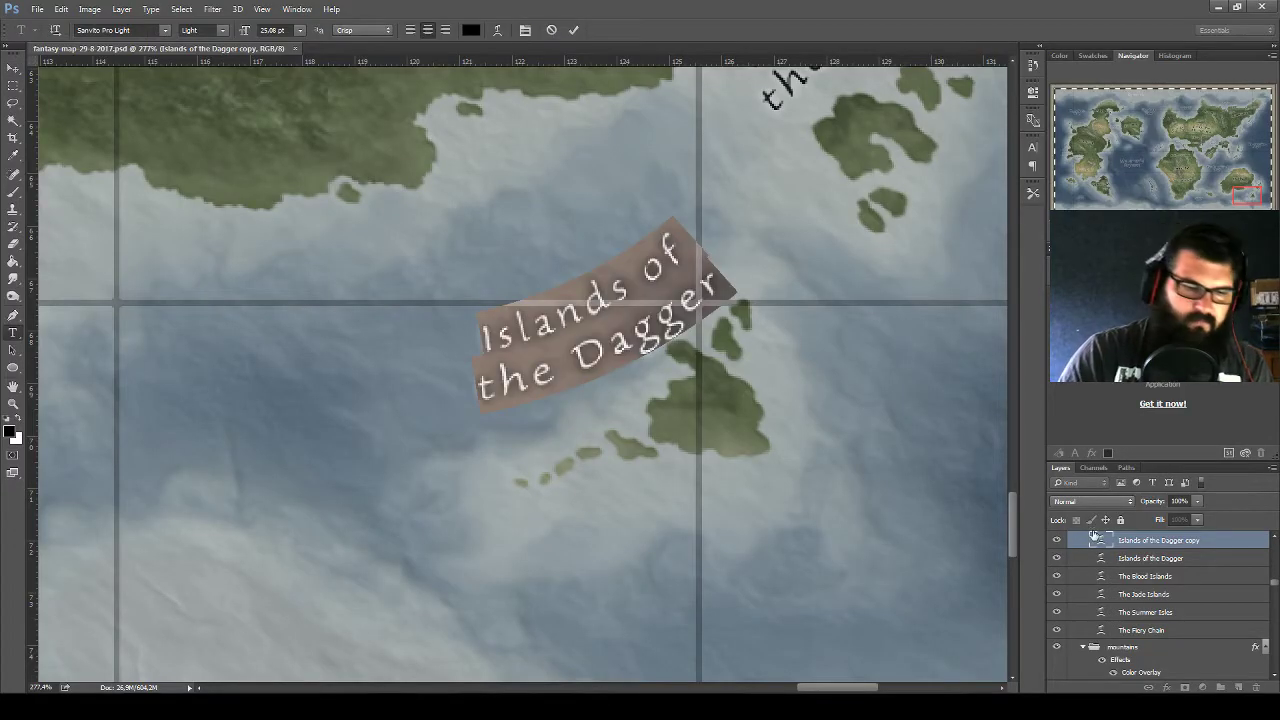
type("The Weep")
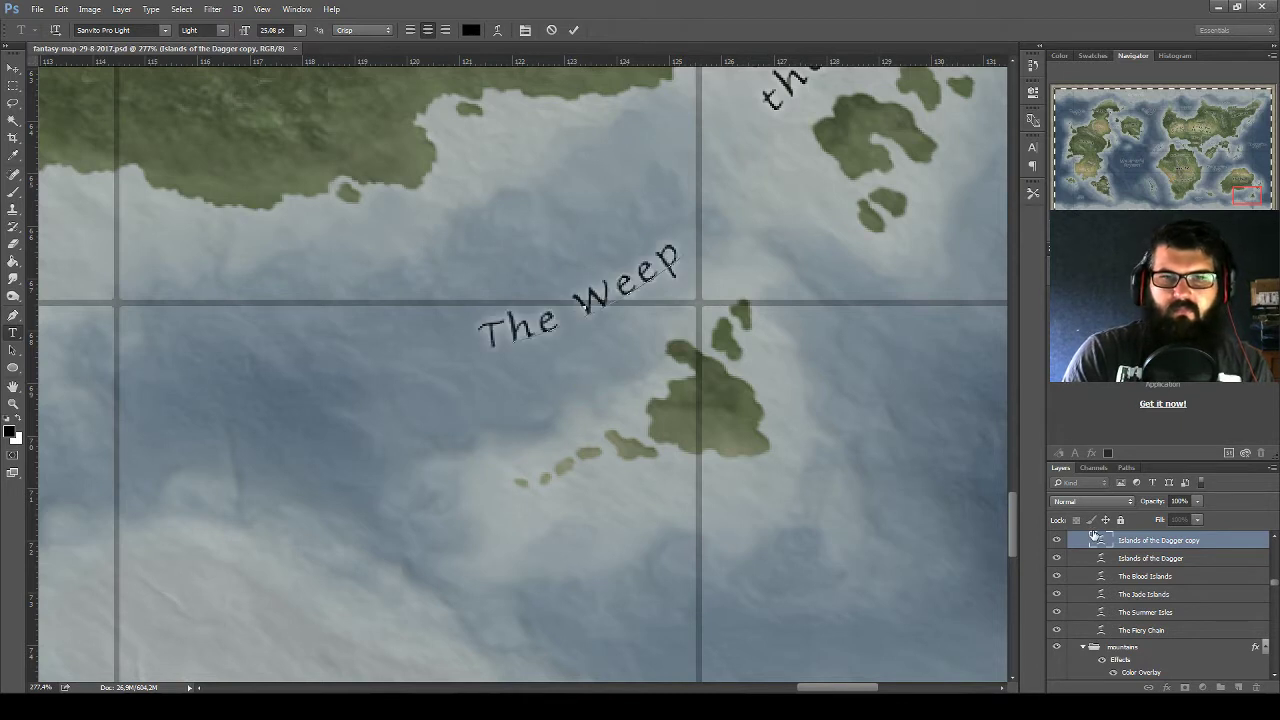
type("ing")
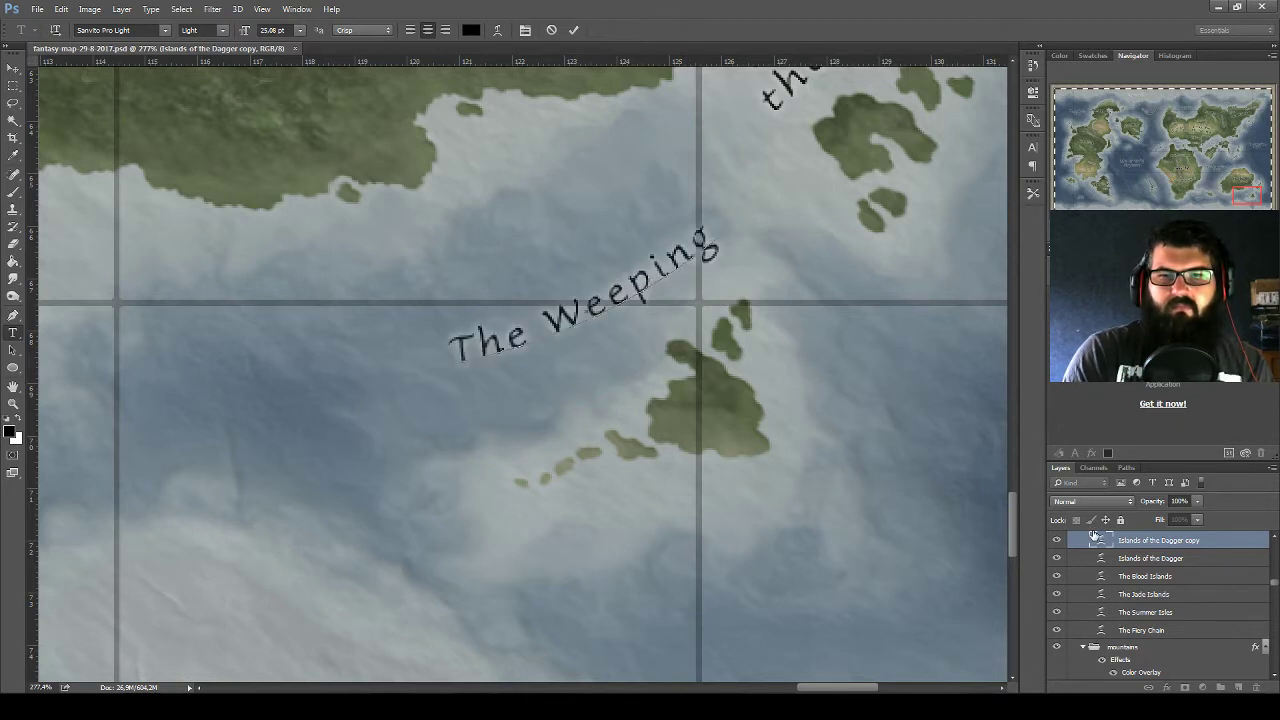
key("Return")
type("Ref")
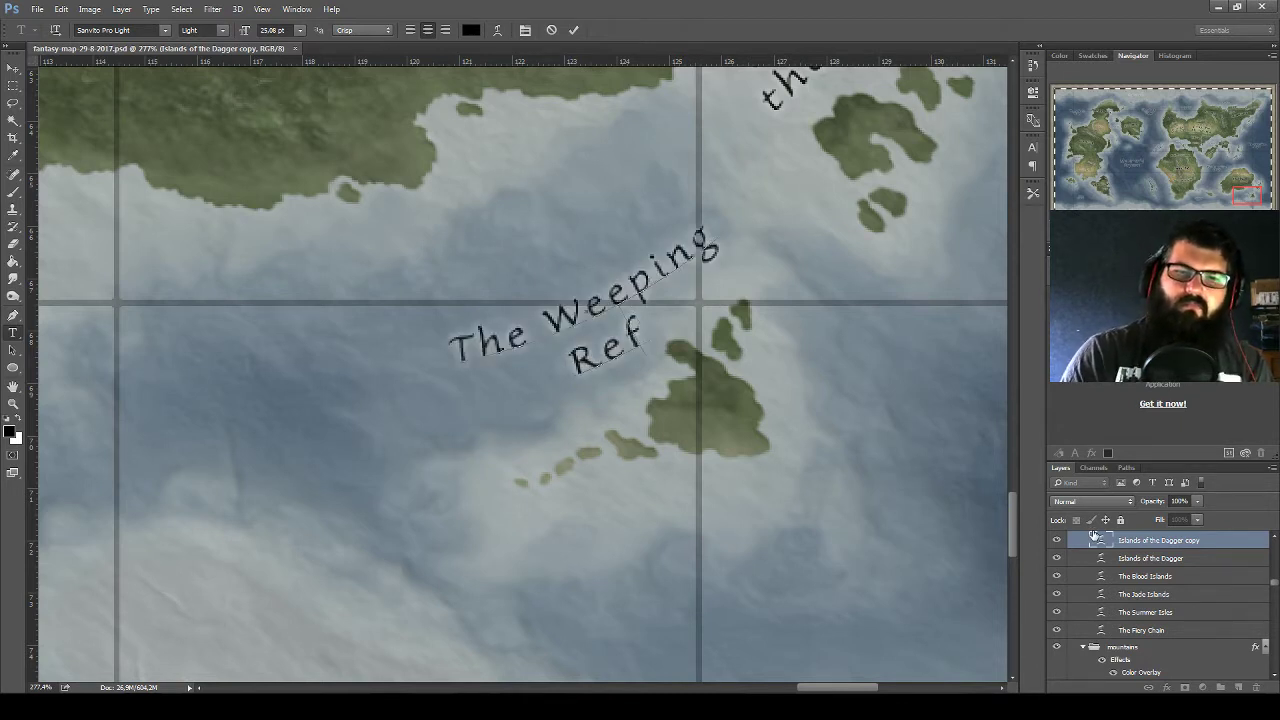
key("BackSpace")
type("ef")
left_click(13, 67)
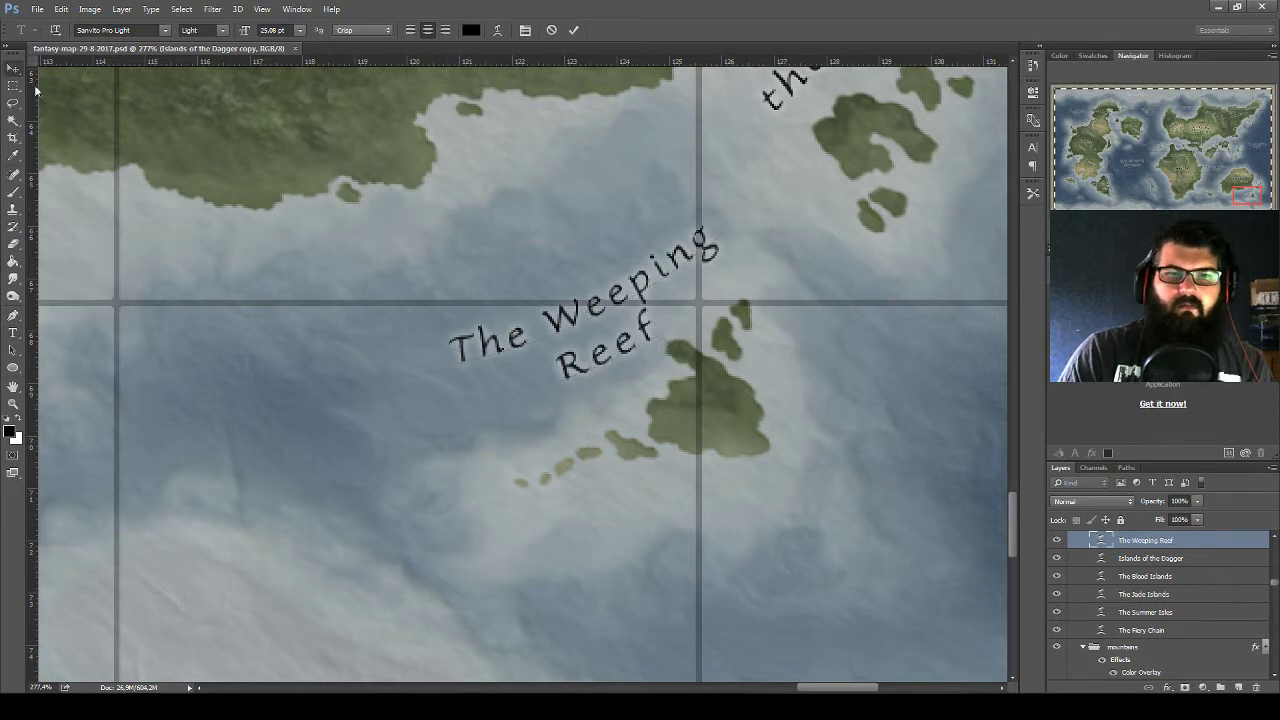
Reposition the label, set the layer opacity to 25%, and apply a free transform
left_click_drag(673, 287, 660, 320)
left_click_drag(815, 303, 800, 263)
key("2")
key("5")
key("ctrl+t")
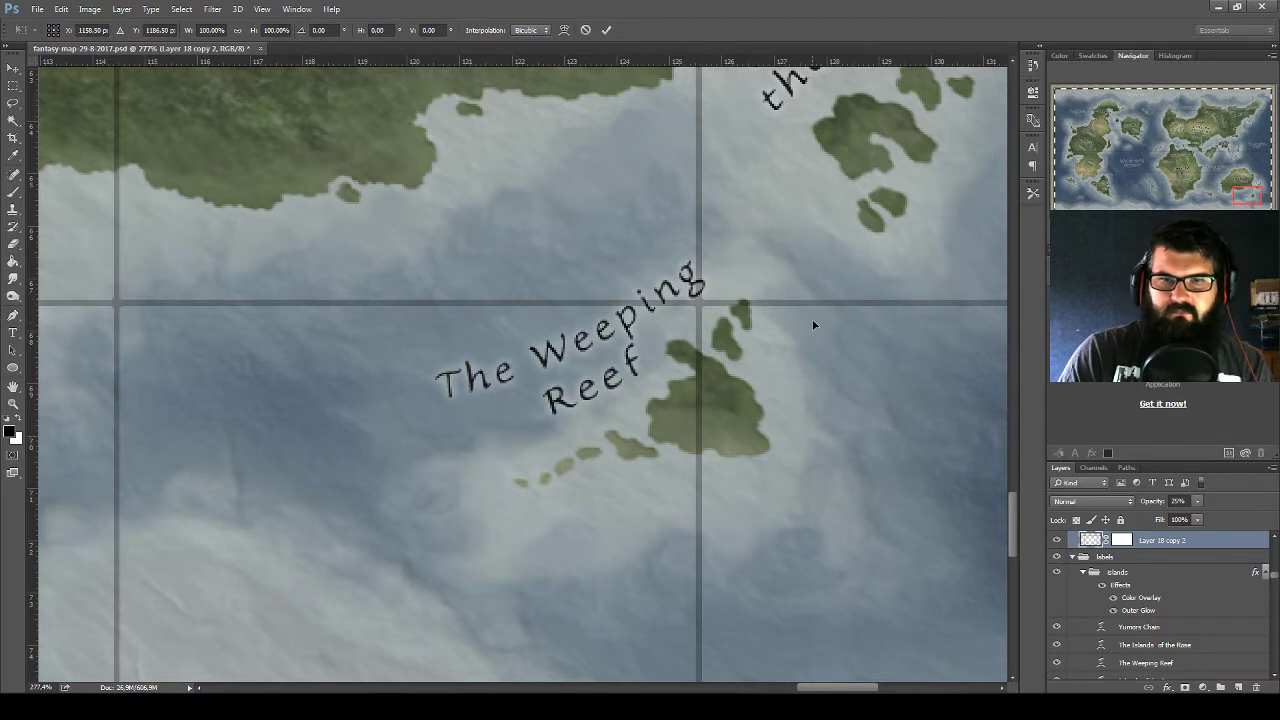
key("Return")
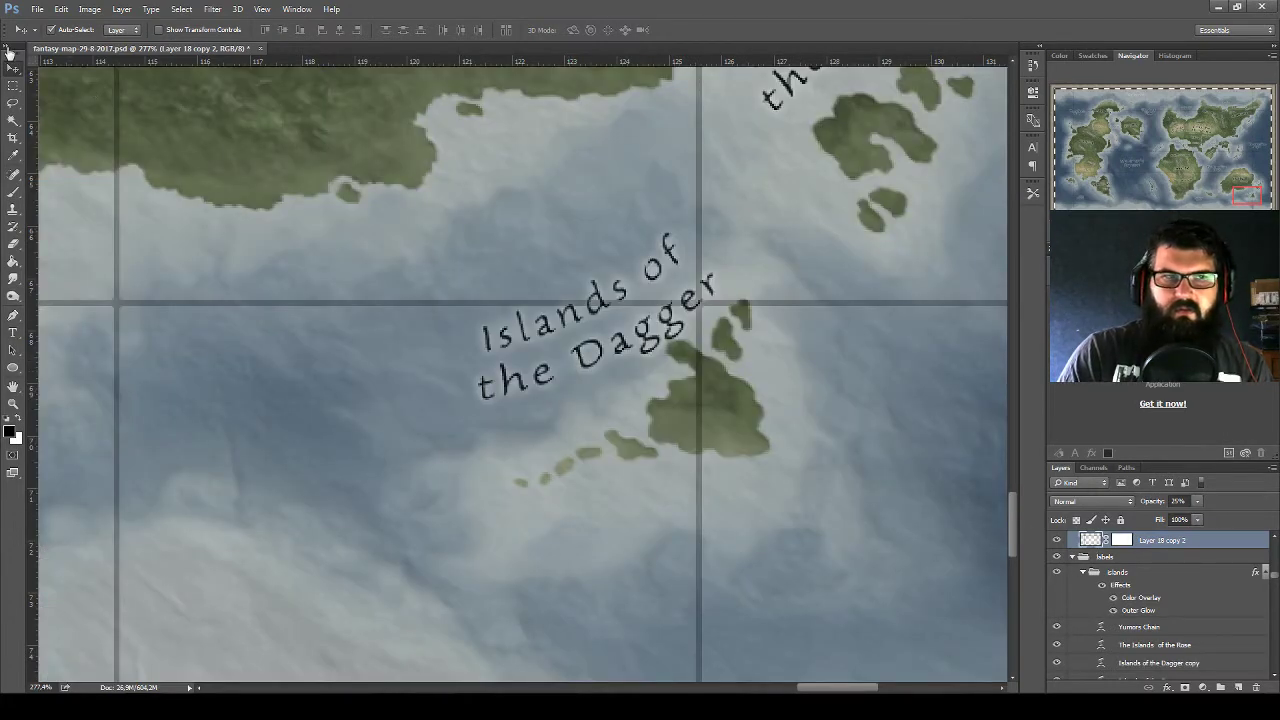
Re-edit the Islands of the Dagger copy layer, typing 'The Weping Reefe'
left_click(522, 348)
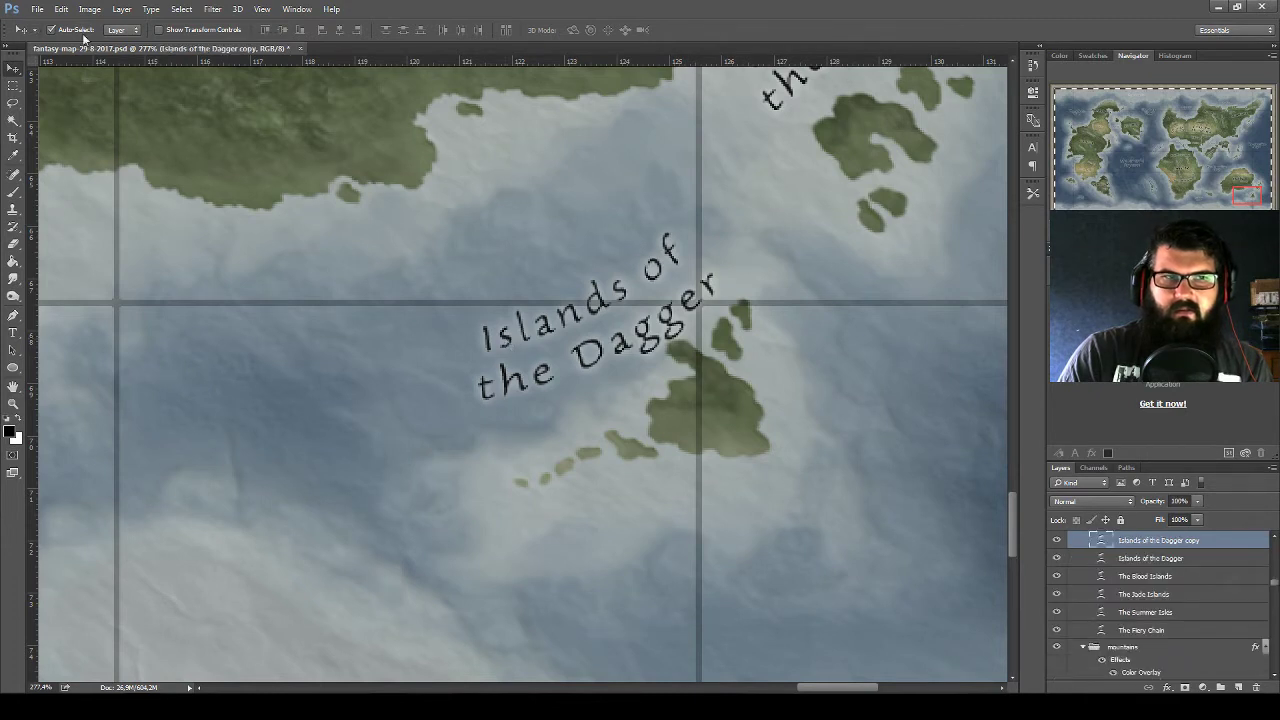
double_click(1092, 548)
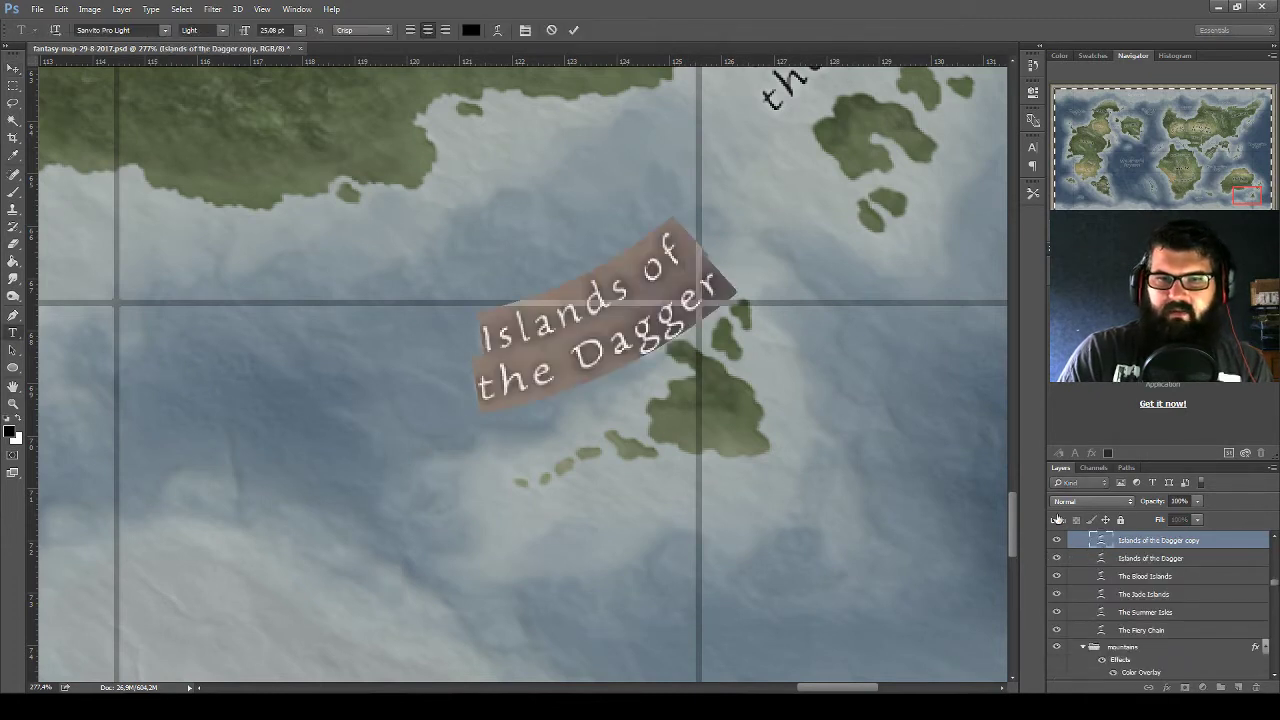
type("The")
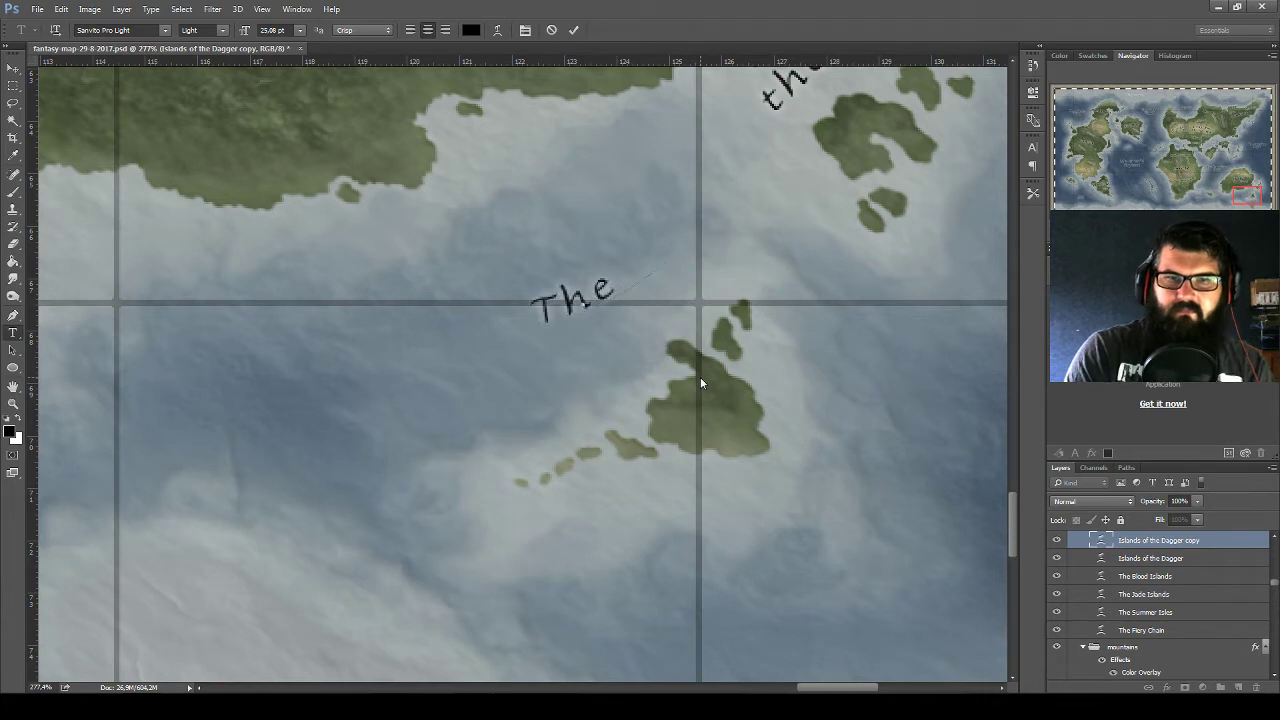
type(" Weping Reef")
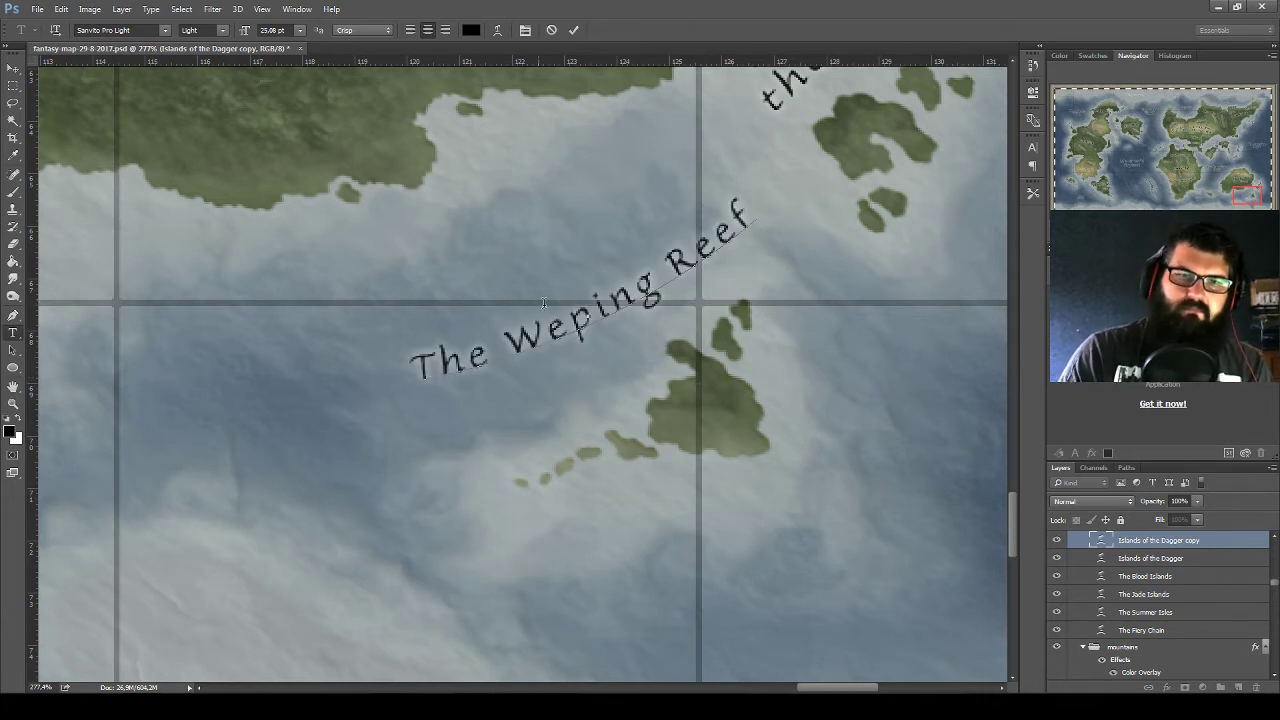
type("e")
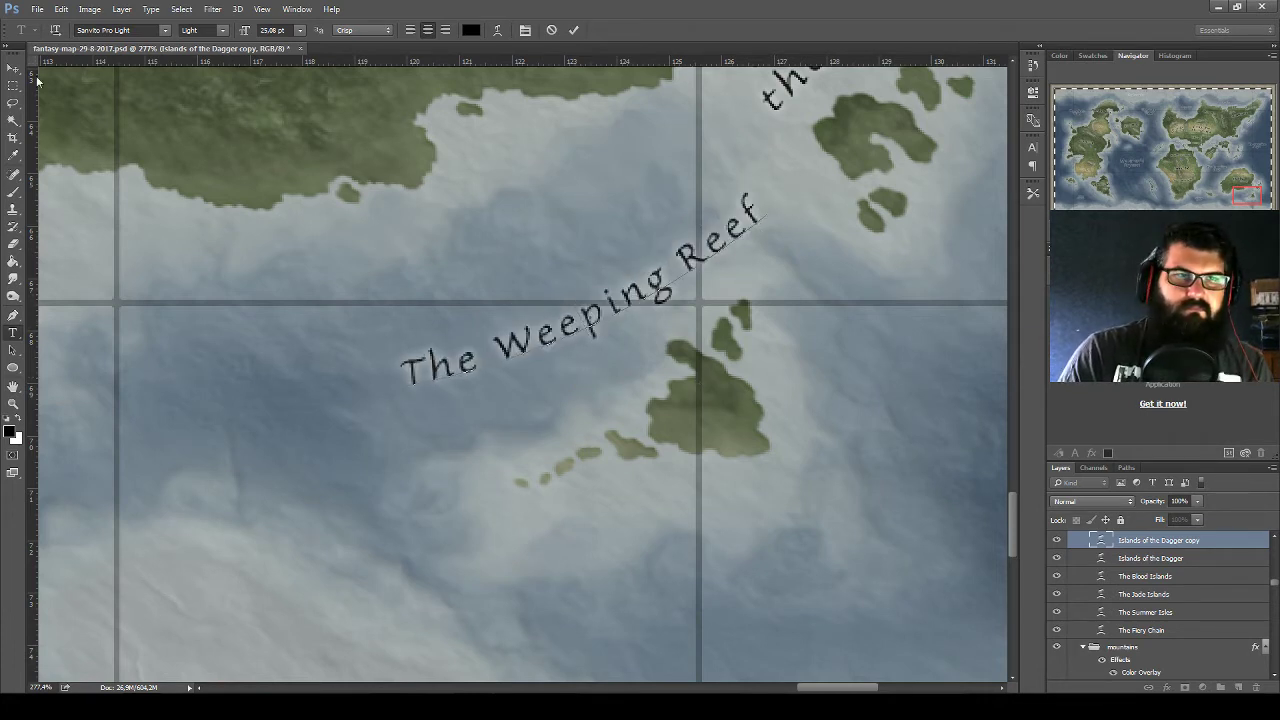
Commit The Weeping Reef label, nudge it down-left, and rotate it about -15°
left_click(12, 69)
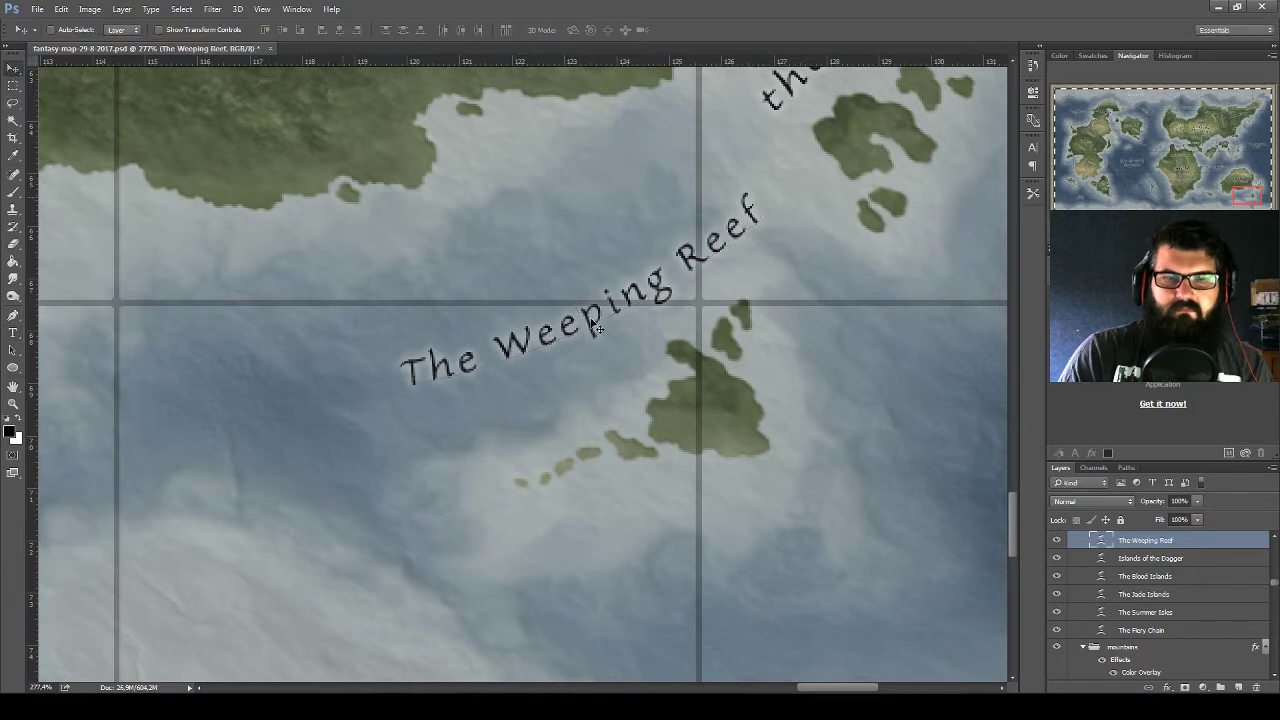
left_click_drag(596, 322, 581, 360)
key("ctrl+t")
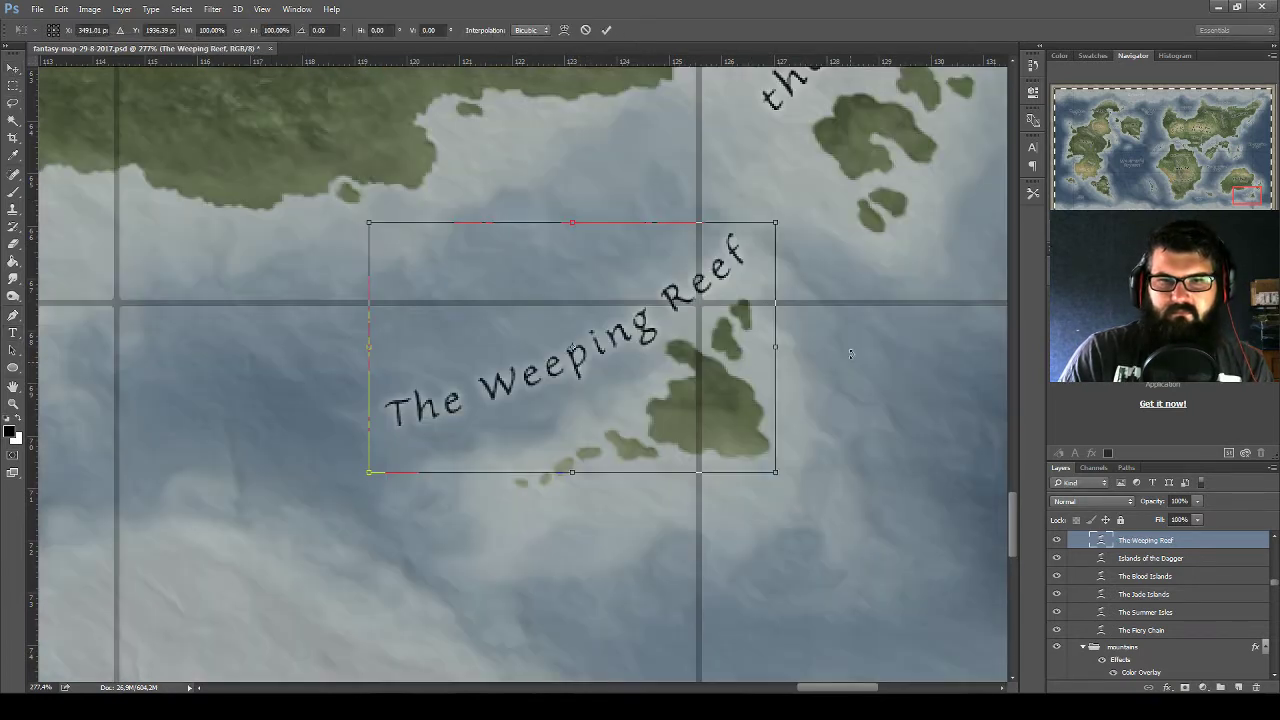
left_click_drag(850, 322, 860, 262)
left_click_drag(707, 304, 720, 310)
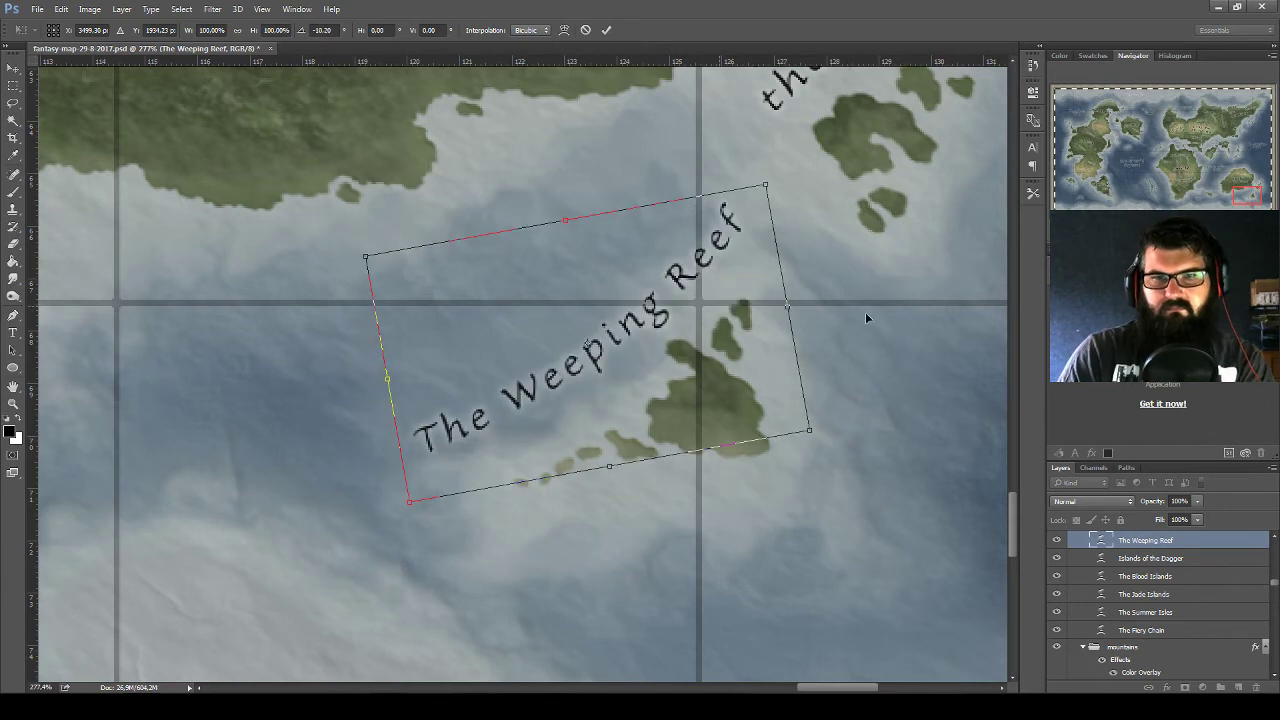
left_click_drag(865, 312, 872, 288)
left_click_drag(696, 329, 697, 330)
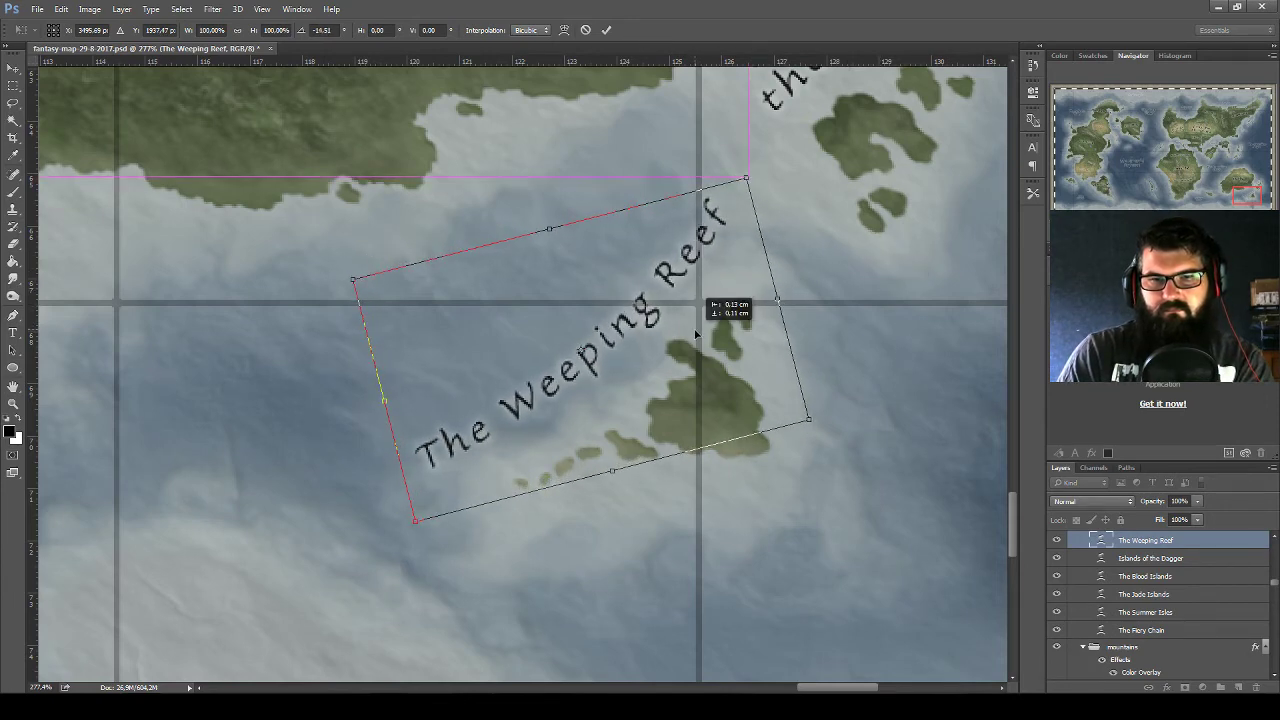
key("Return")
Zoom out and pan to bring Jagor and Fusia to the centre of view
scroll(686, 471, "down", 2)
scroll(686, 471, "down", 2)
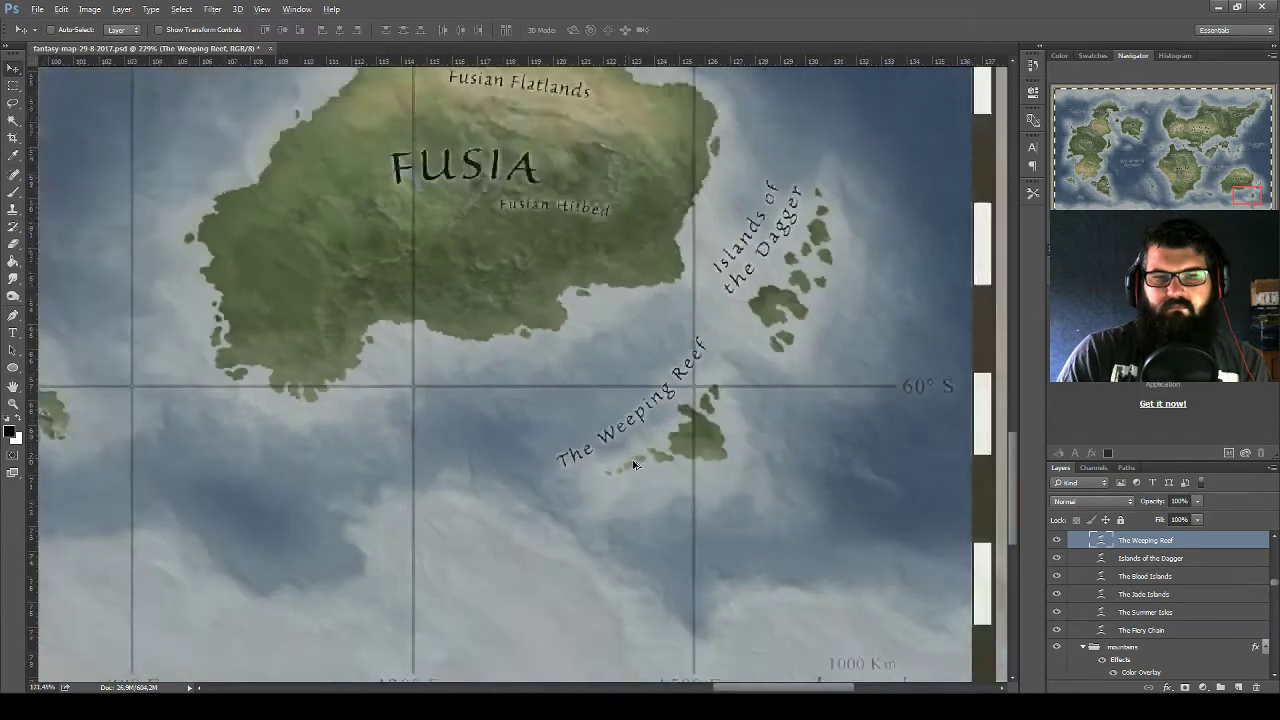
scroll(610, 440, "down", 1)
scroll(595, 430, "down", 1)
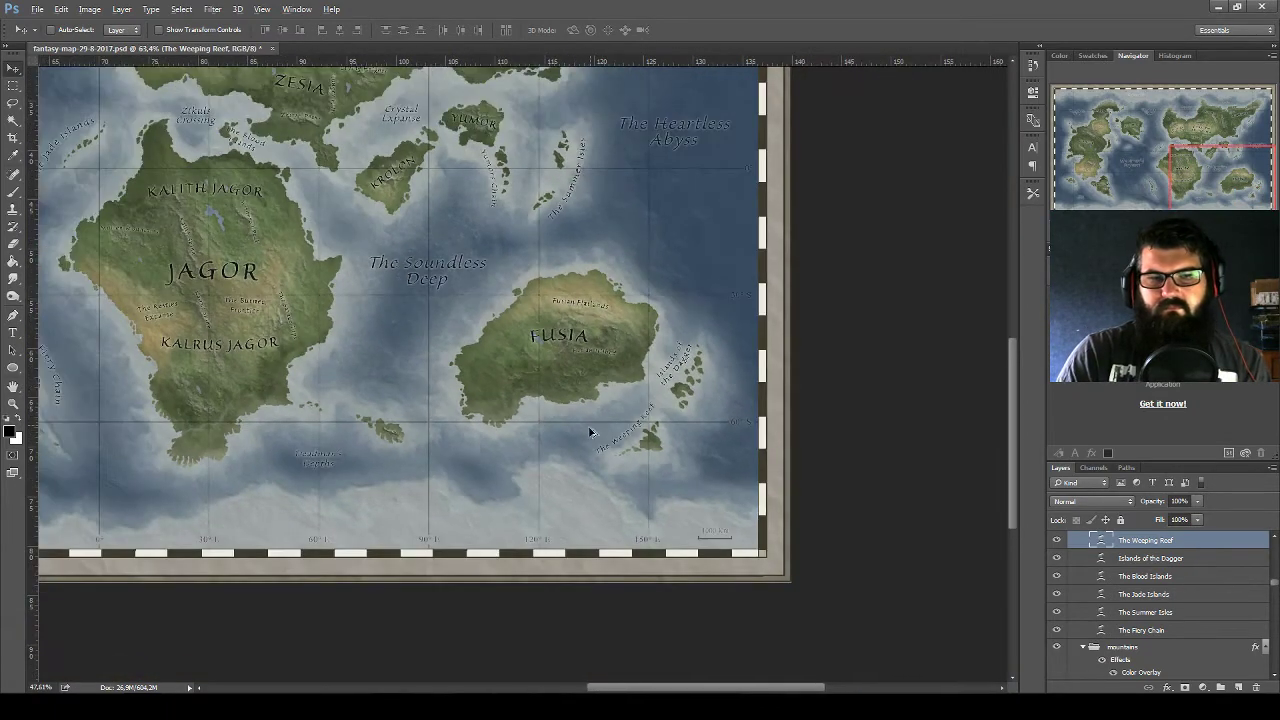
scroll(586, 429, "down", 1)
scroll(580, 462, "up", 1)
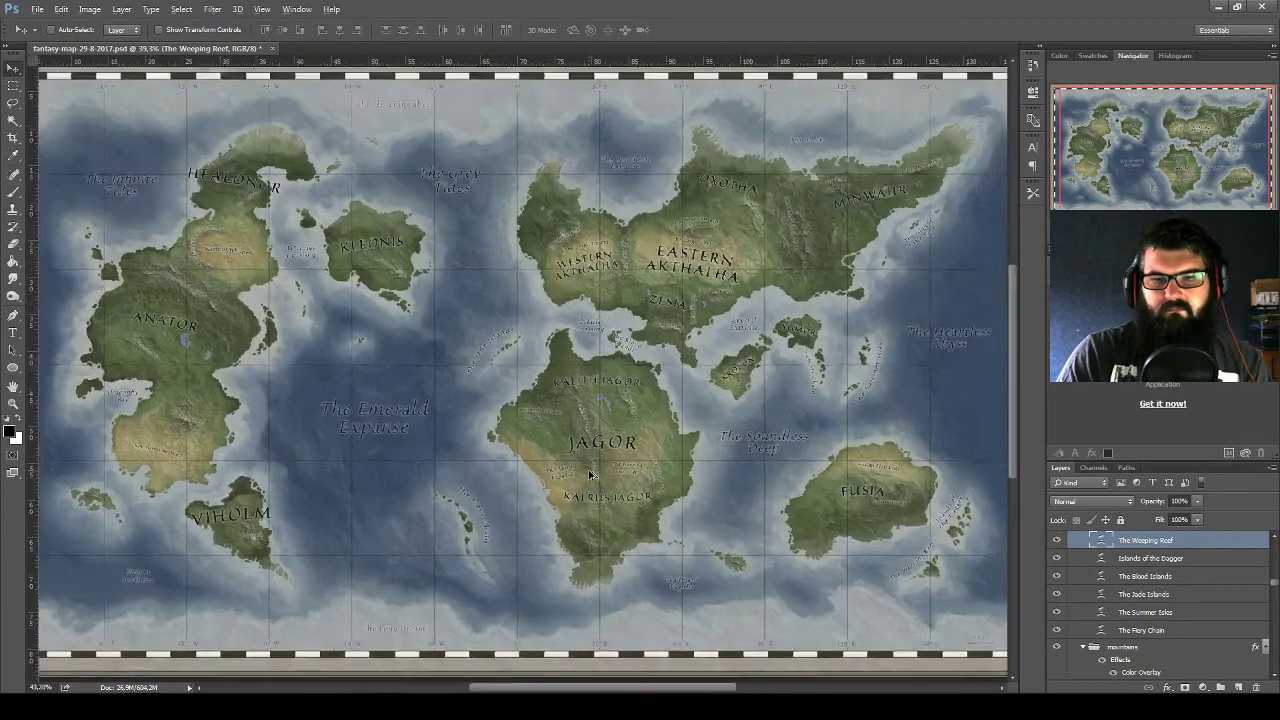
scroll(590, 474, "up", 1)
mouse_move(703, 497)
left_mouse_down()
mouse_move(588, 436)
mouse_move(608, 379)
left_mouse_up()
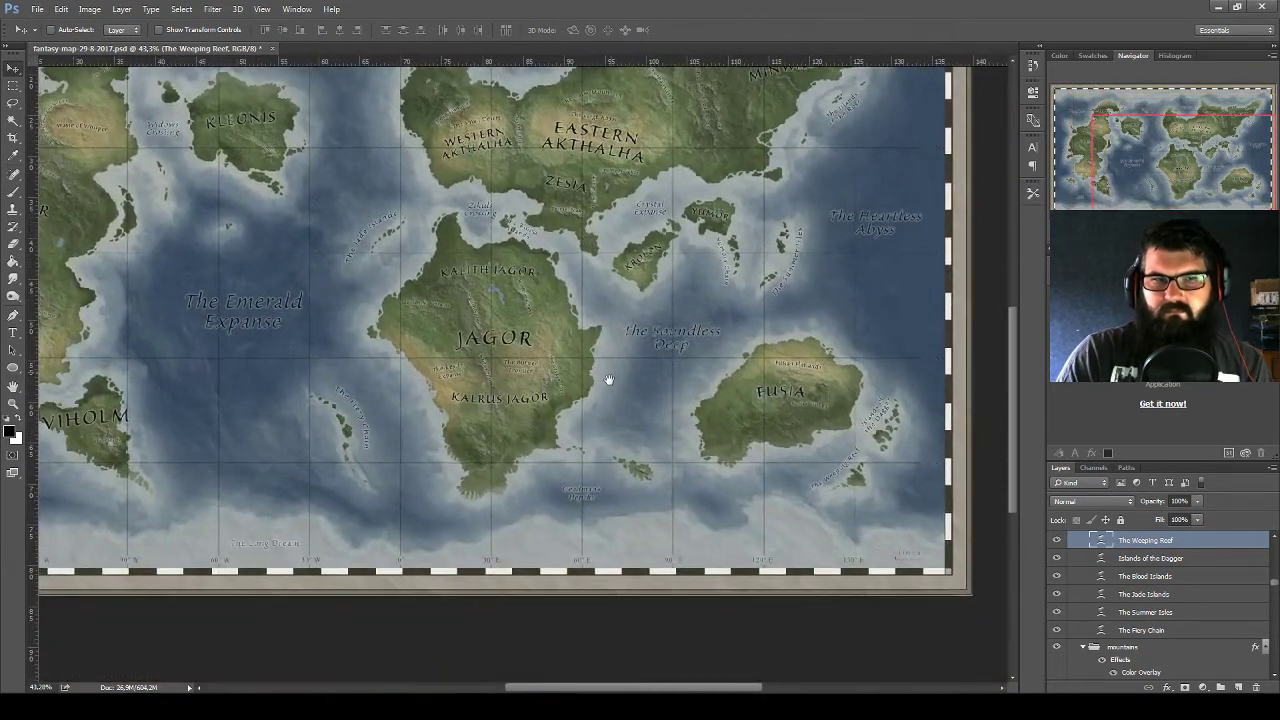
Save the map and Alt-drag a copy of The Weeping Reef label toward another island
key("ctrl+s")
left_click_drag(612, 461, 650, 432)
scroll(678, 447, "up", 5)
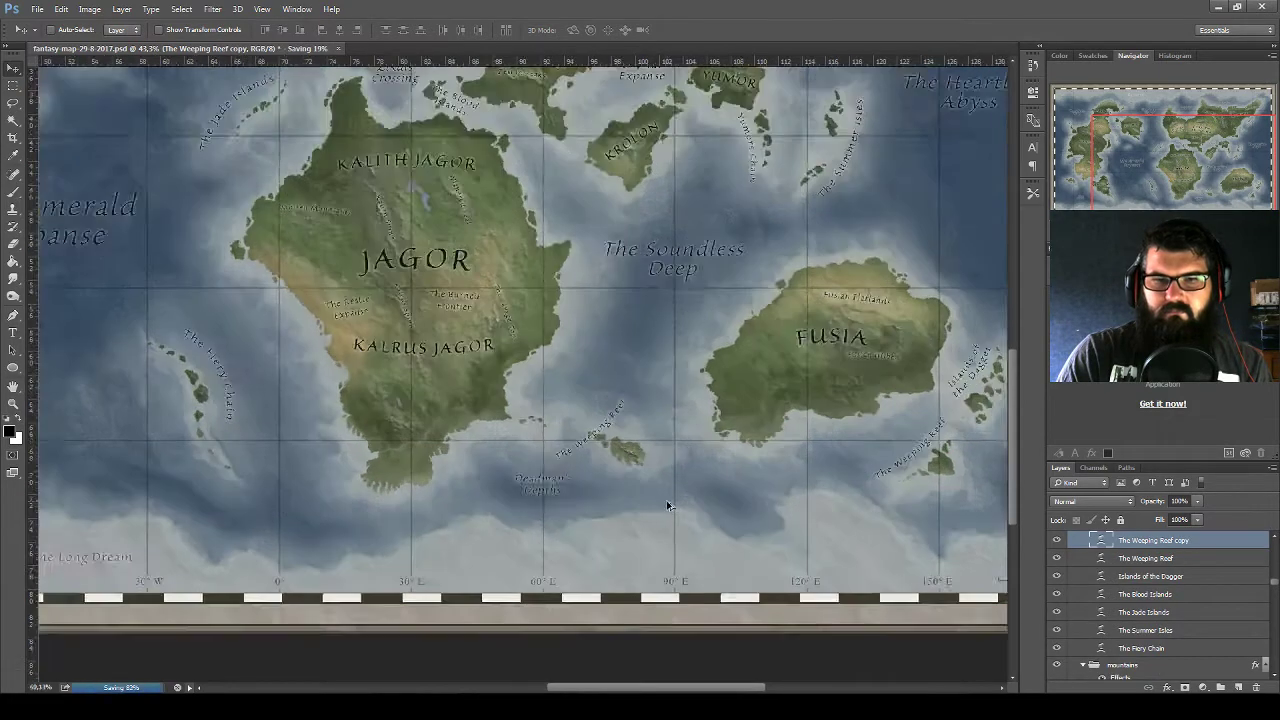
scroll(660, 447, "up", 1)
scroll(655, 447, "up", 1)
scroll(651, 445, "up", 1)
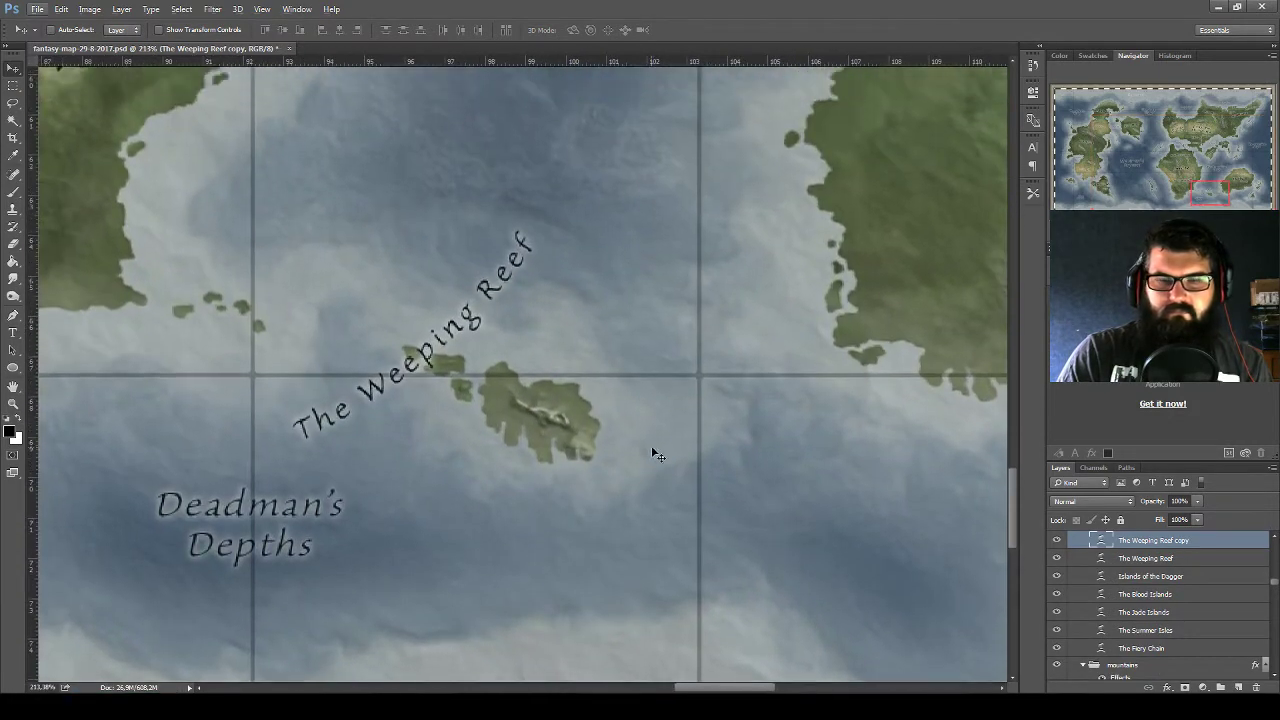
scroll(648, 452, "up", 1)
Rotate the copied label about 57° and place it over the islet above Deadman's Depths
key("ctrl+t")
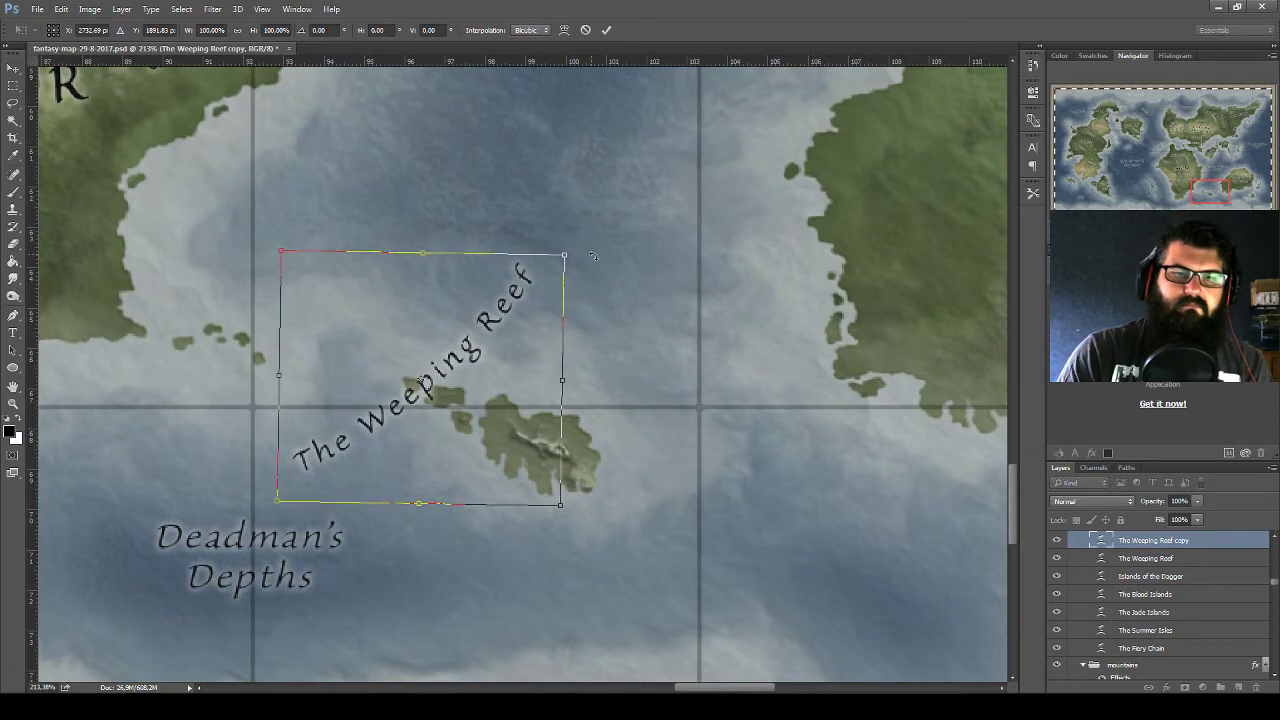
mouse_move(648, 450)
left_mouse_down()
mouse_move(670, 401)
mouse_move(645, 482)
left_mouse_up()
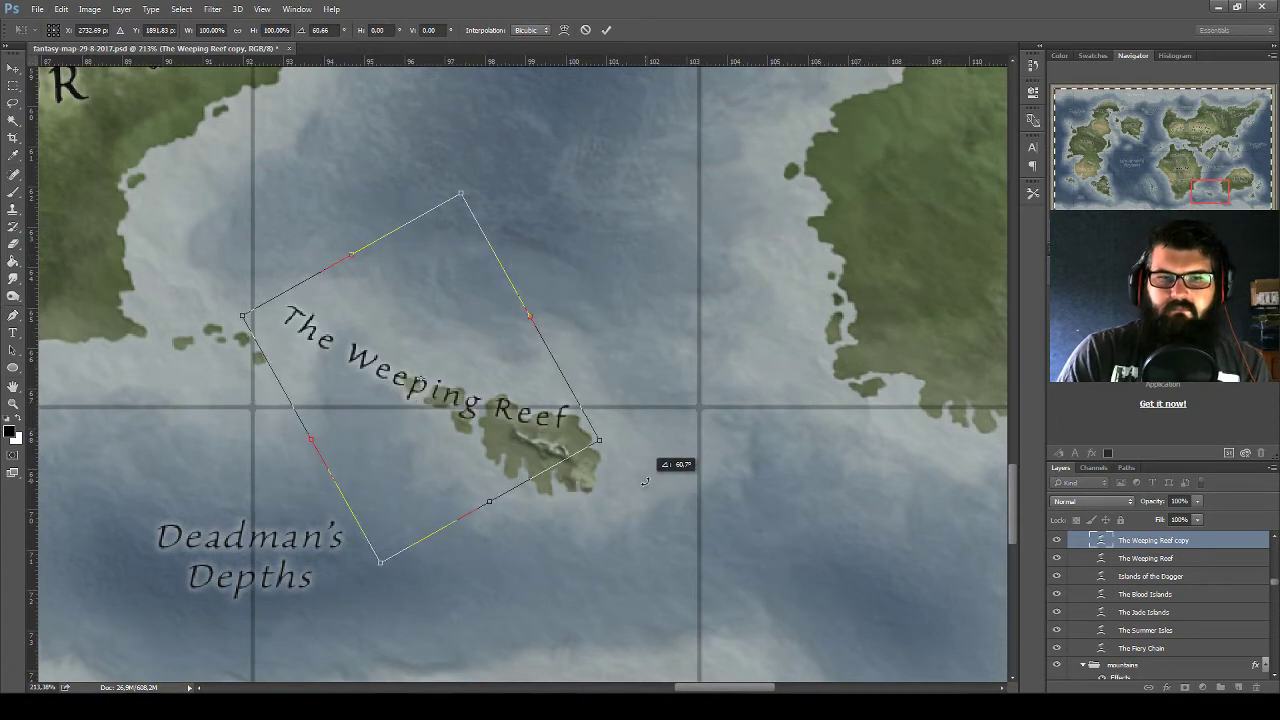
left_click_drag(496, 410, 628, 397)
left_click_drag(766, 428, 745, 405)
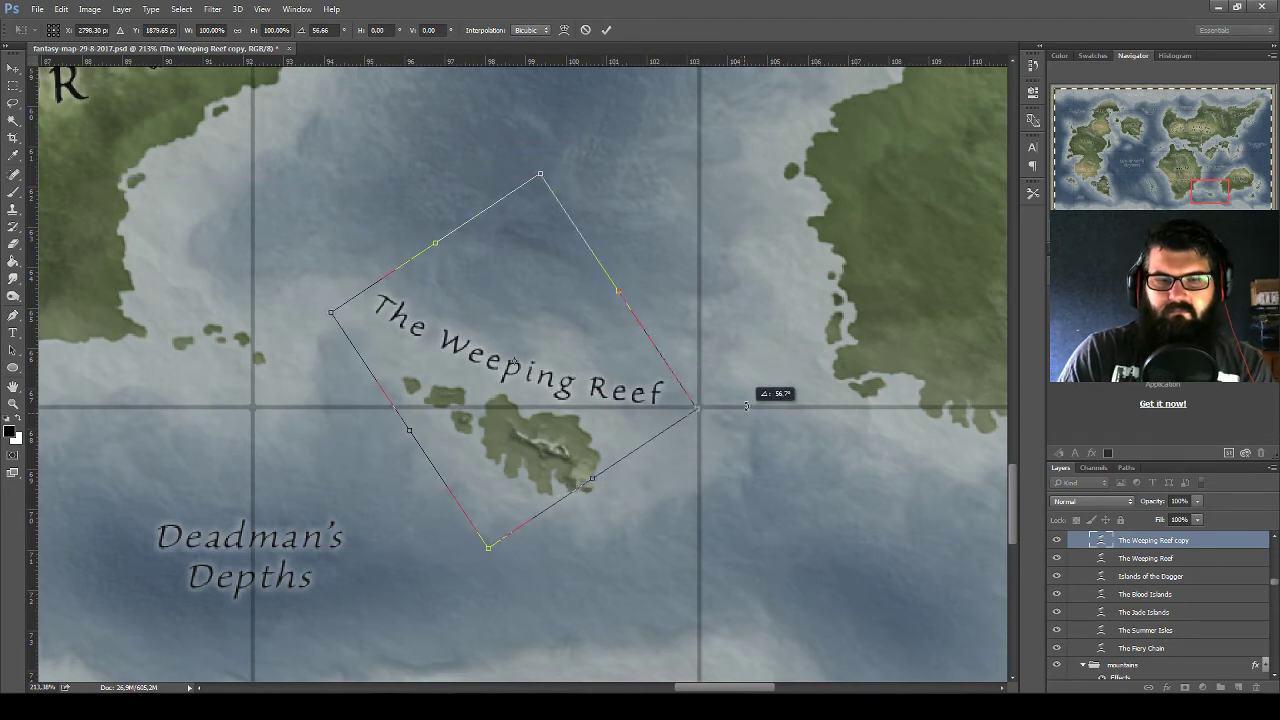
key("Return")
key("alt+Tab")
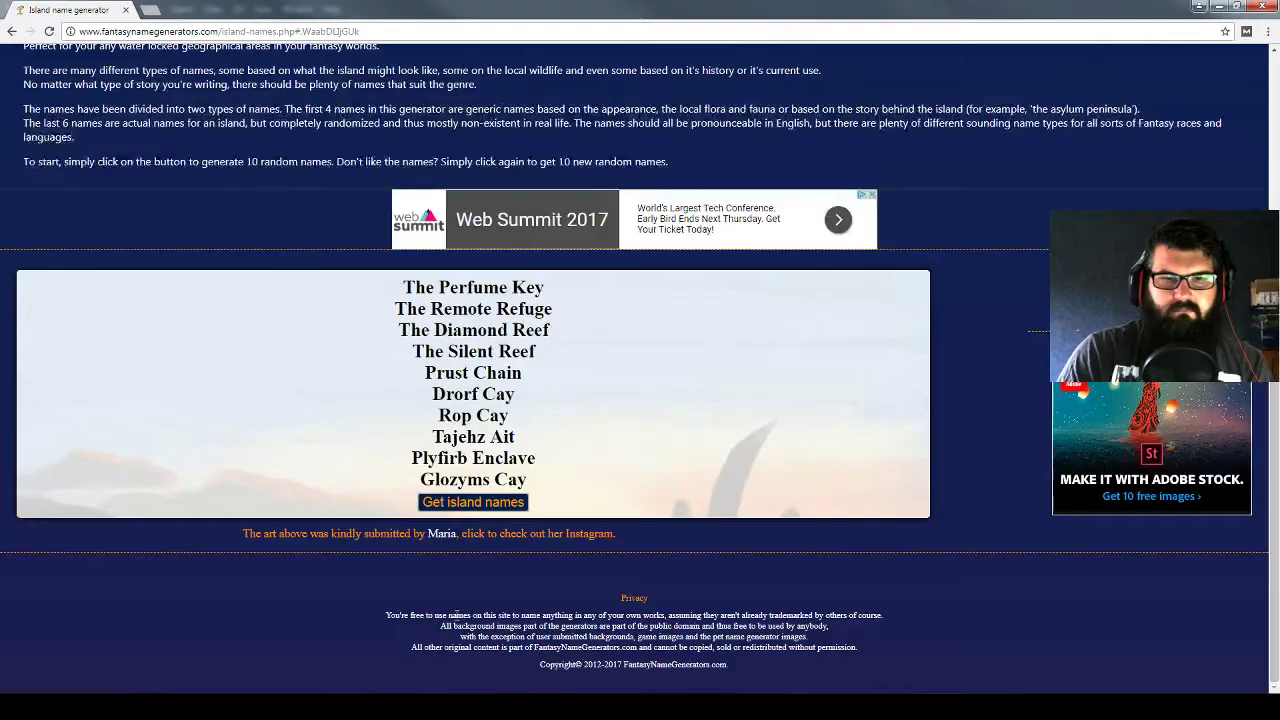
Roll six fresh island name lists, the latest including The Infernal Isles and The Calmest Archipelago
left_click(476, 509)
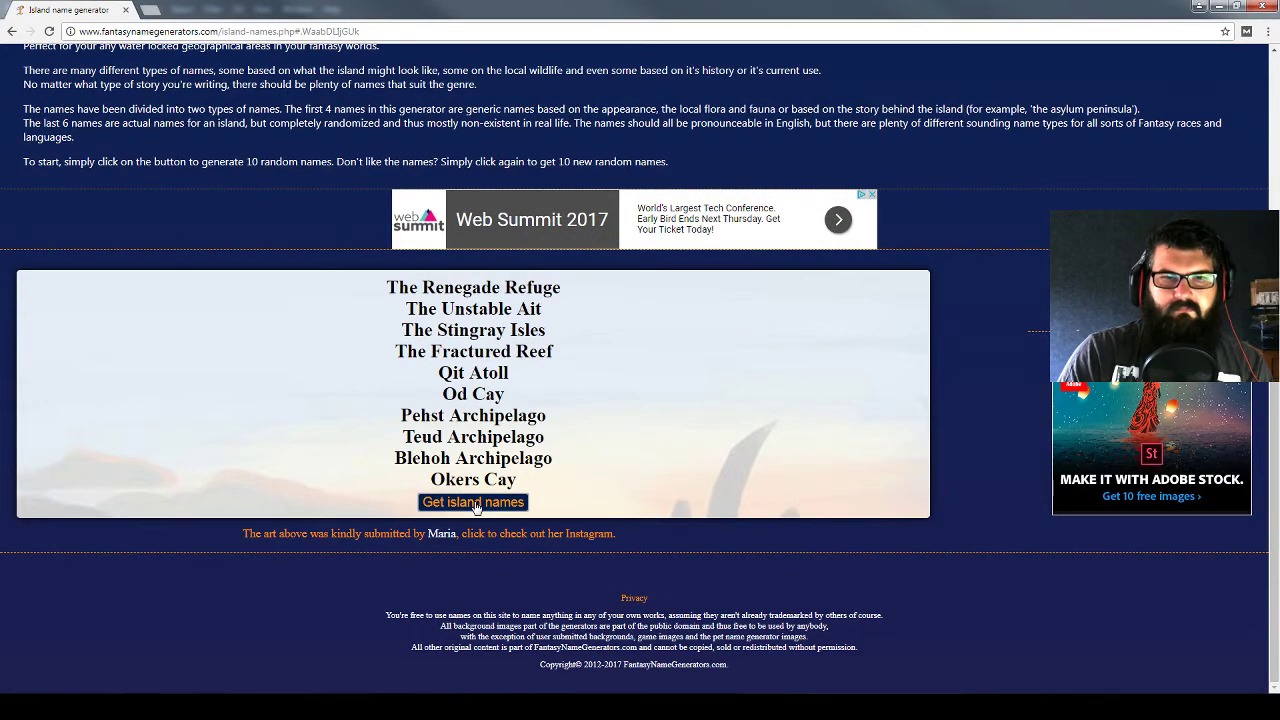
left_click(476, 508)
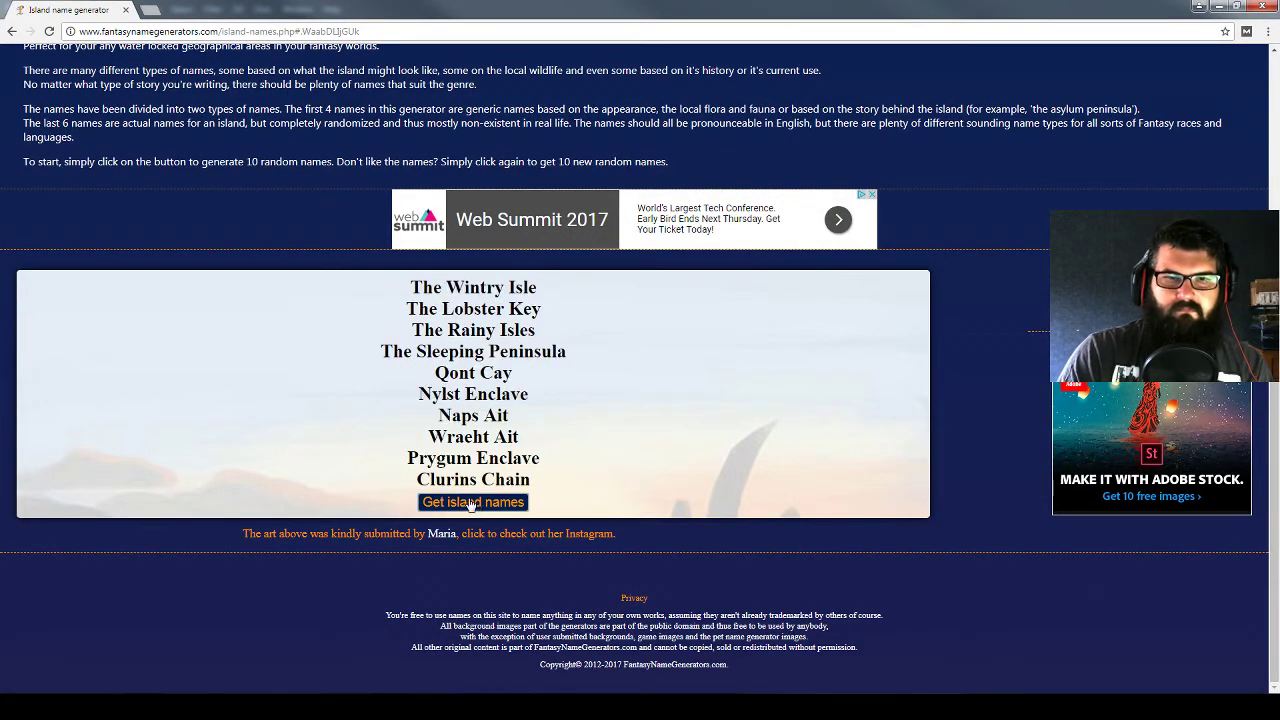
left_click(471, 505)
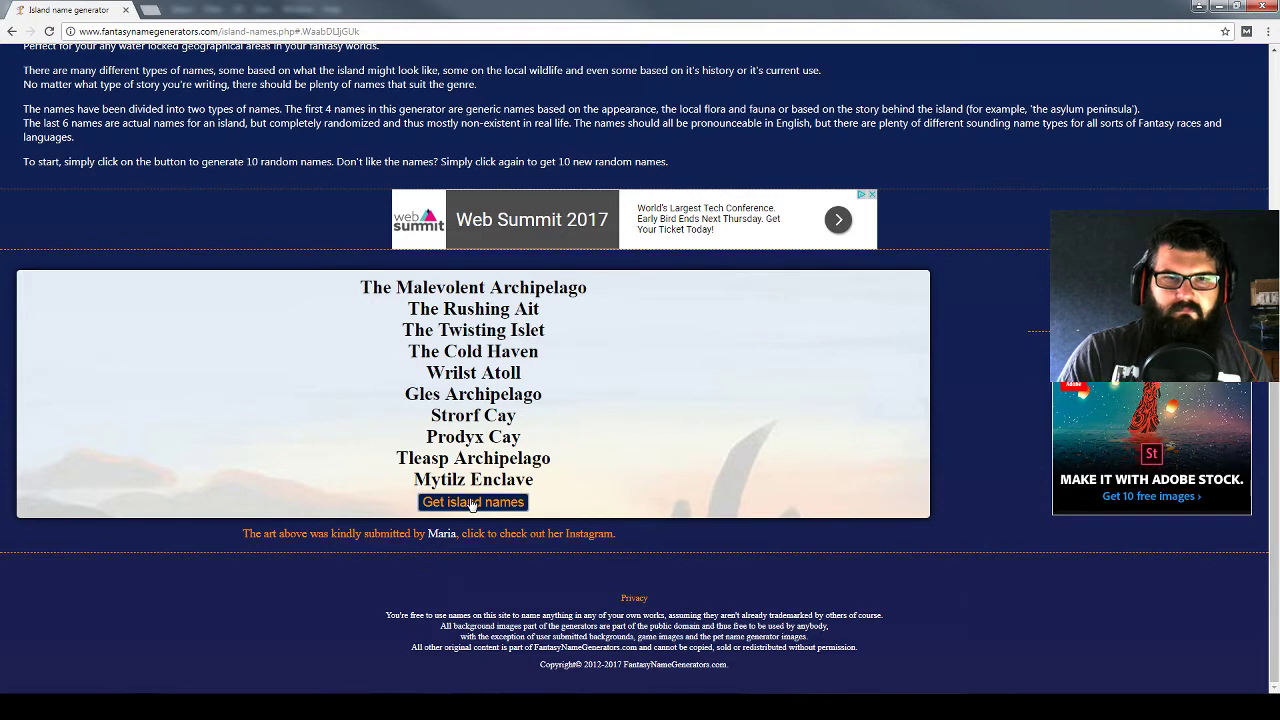
left_click(473, 505)
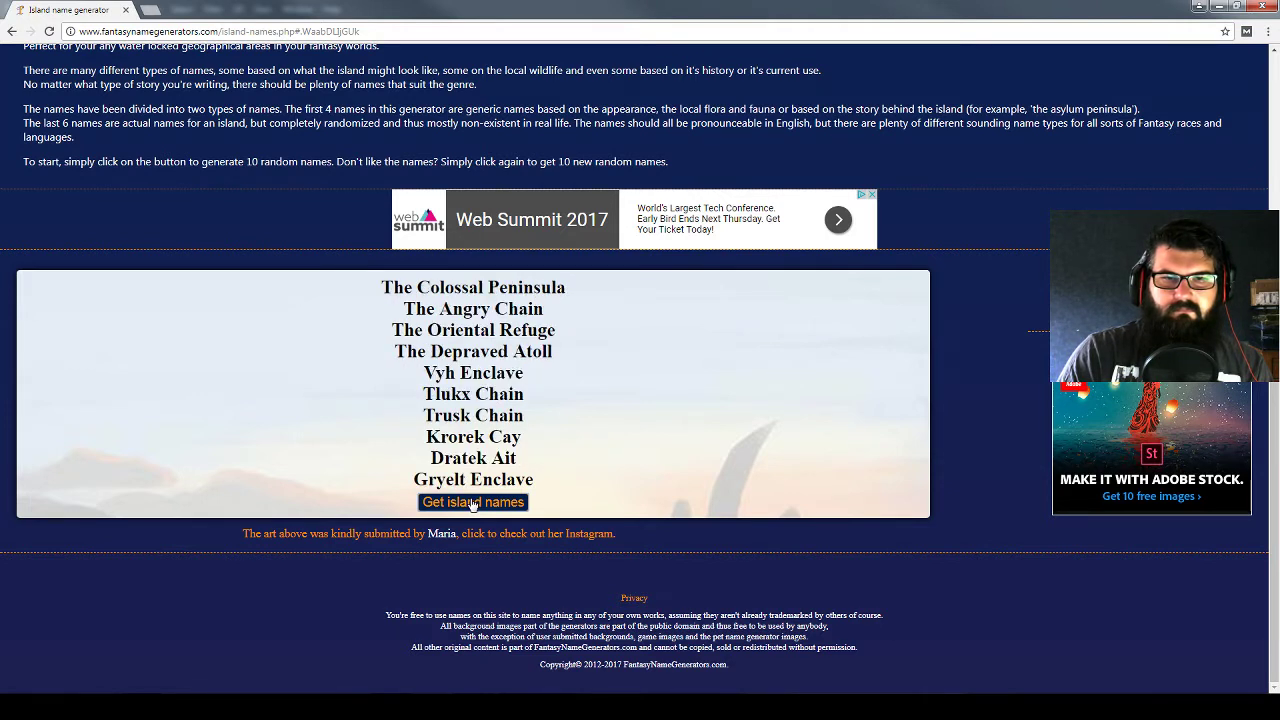
left_click(473, 505)
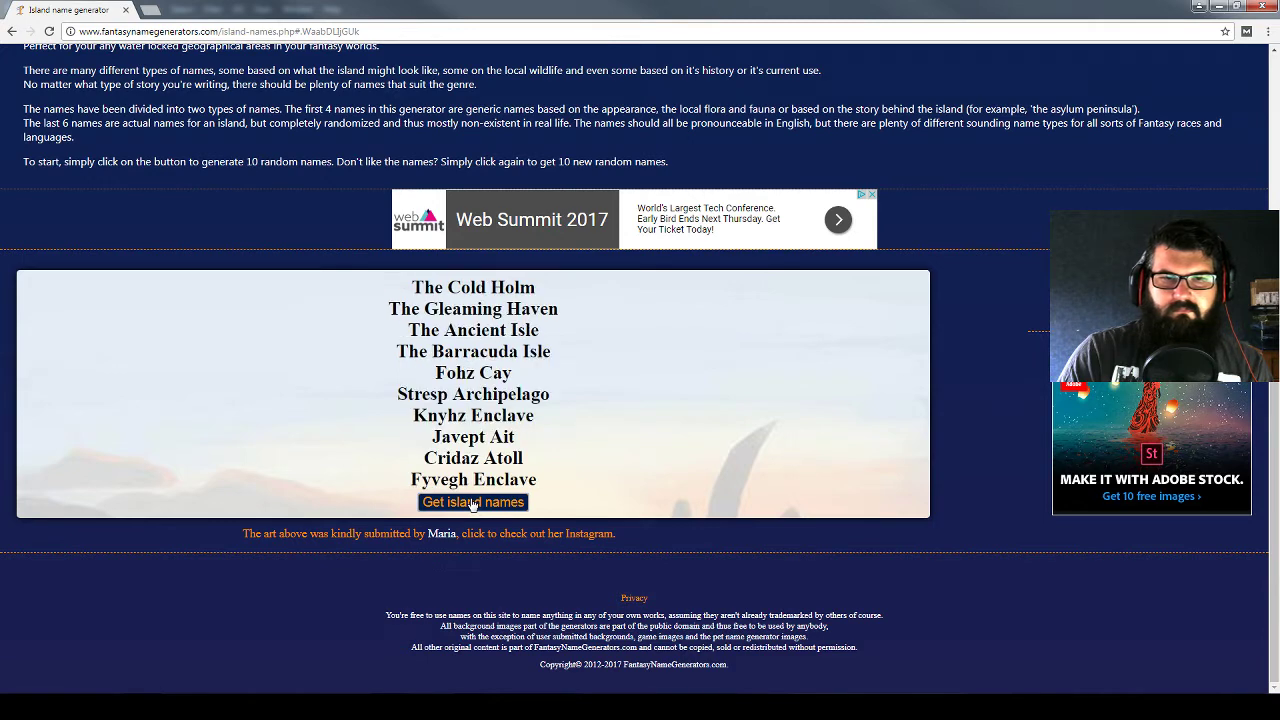
left_click(473, 503)
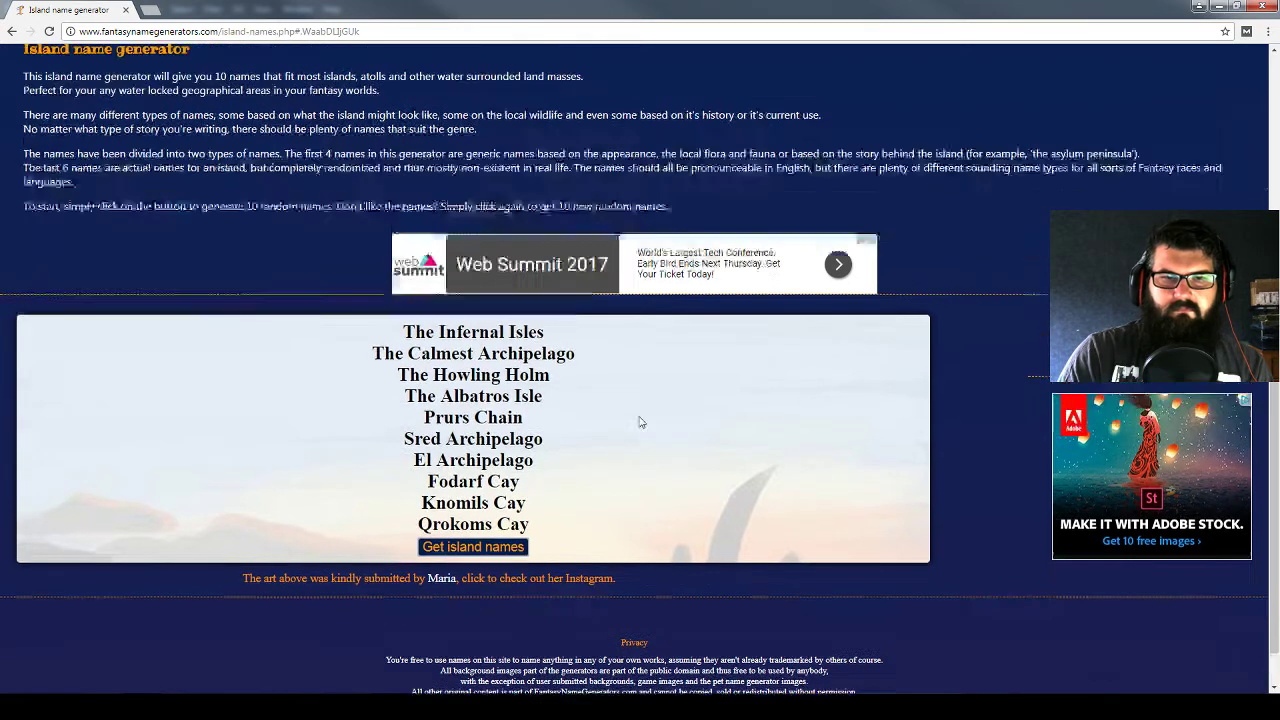
scroll(500, 400, "up", 3)
mouse_move(444, 258)
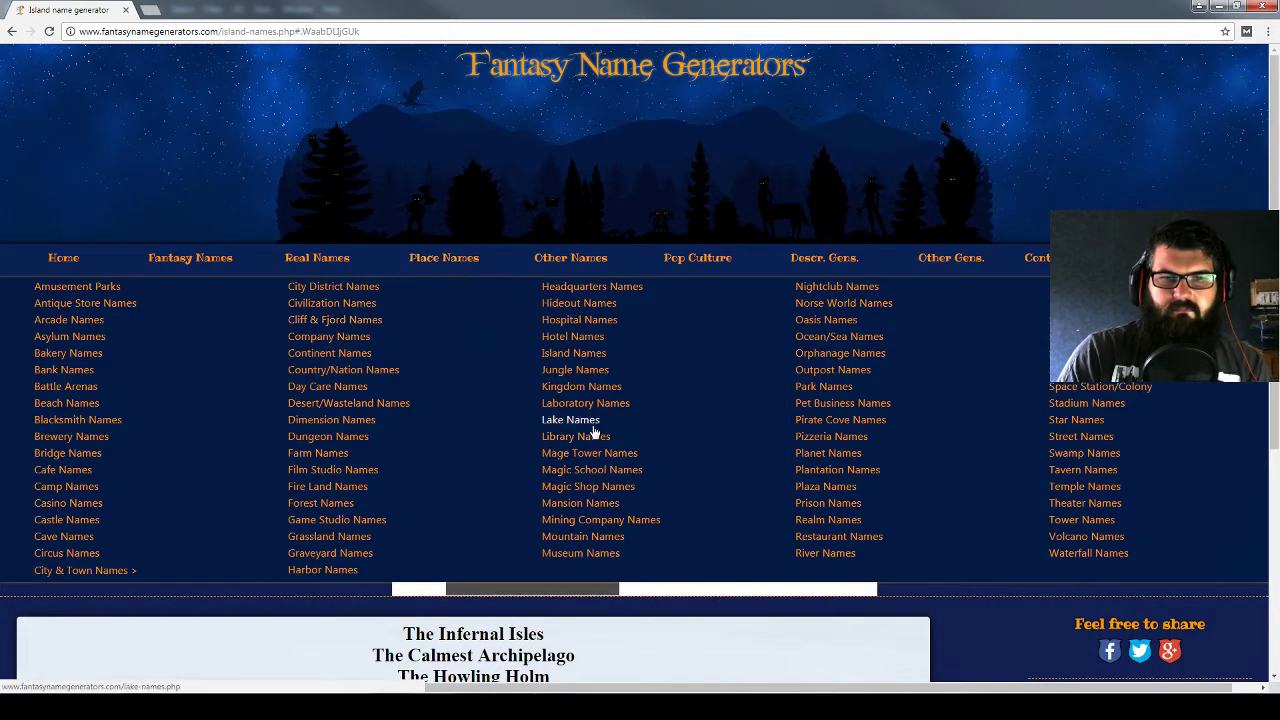
Open the hideout name generator and roll seven fresh lists of ten hideout names
left_click(593, 425)
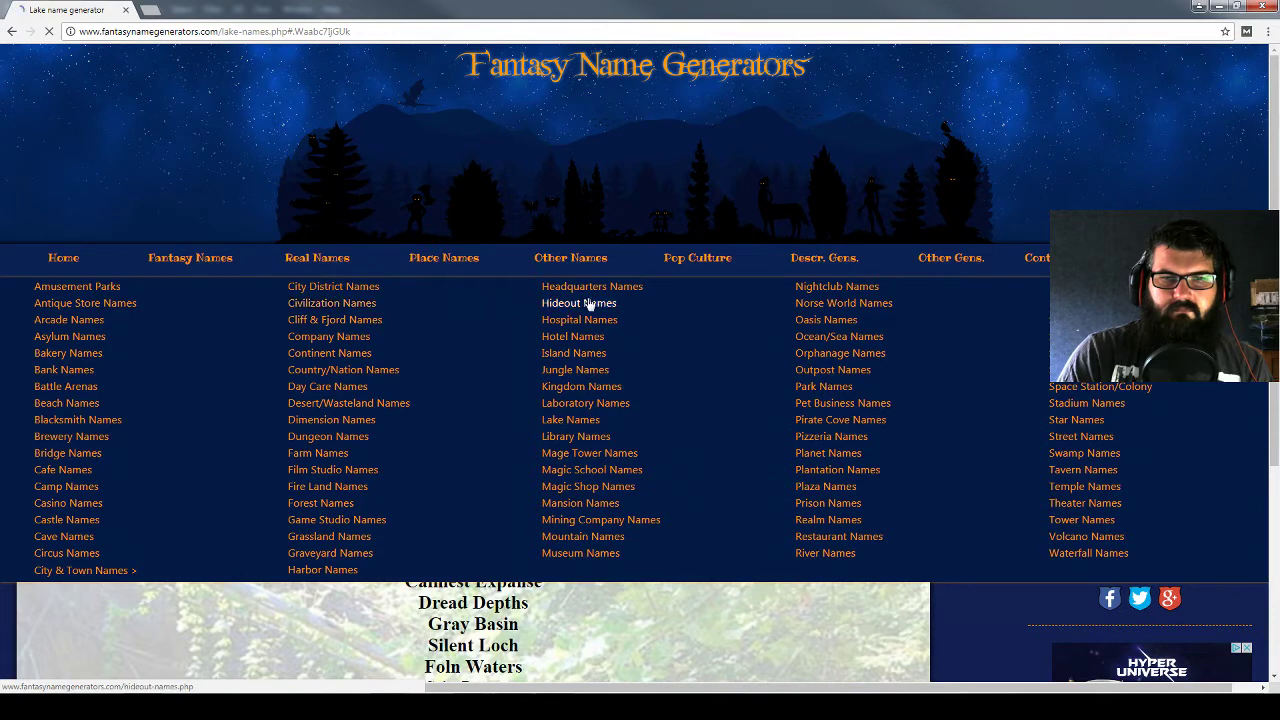
scroll(485, 545, "down", 2)
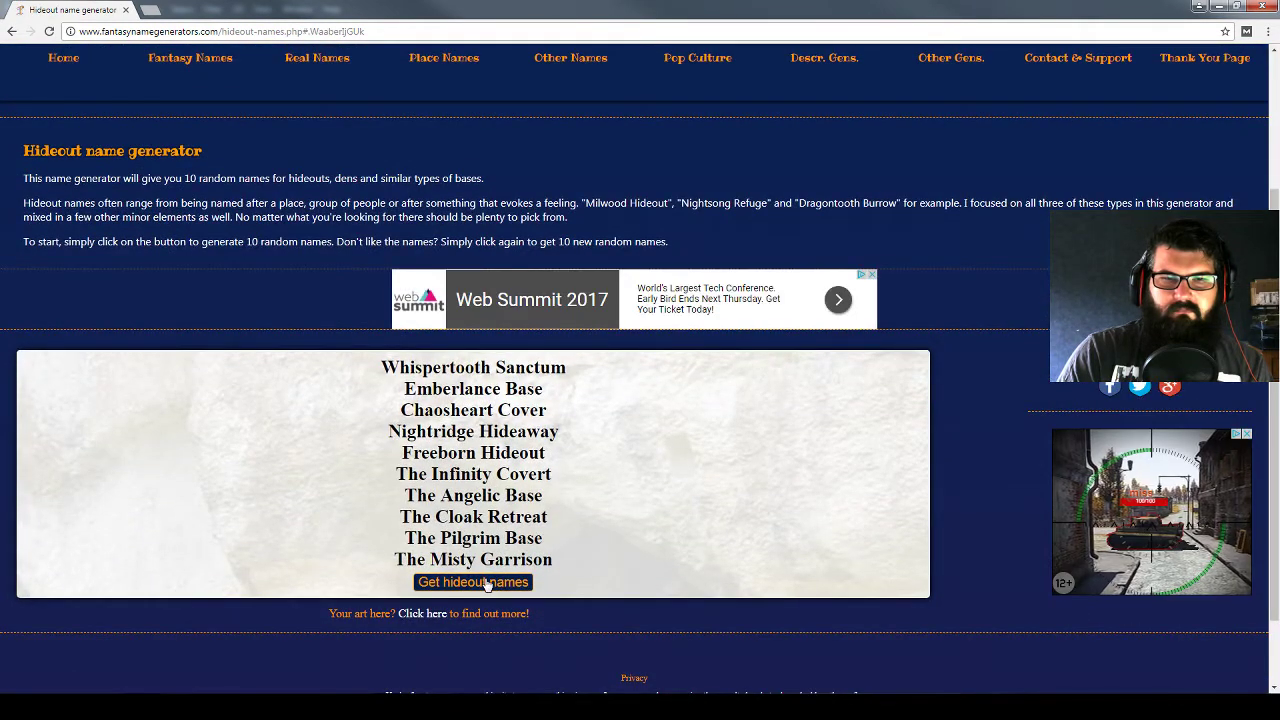
left_click(488, 585)
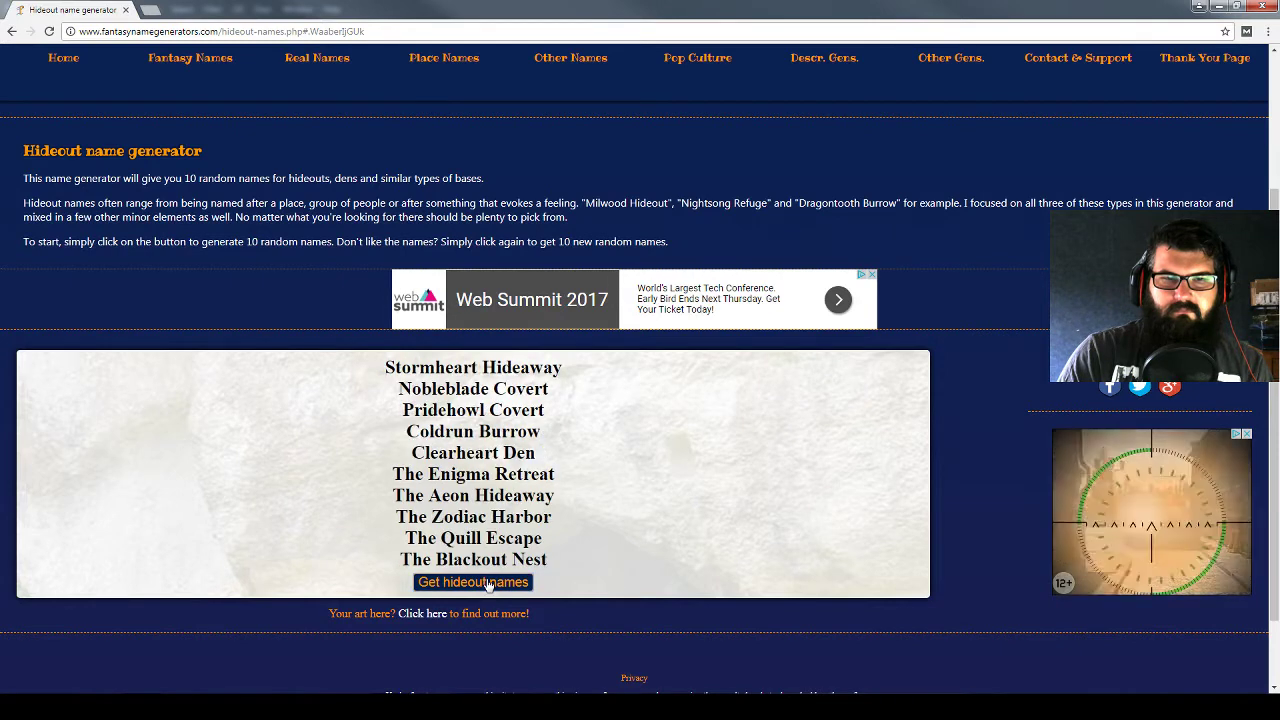
left_click(488, 585)
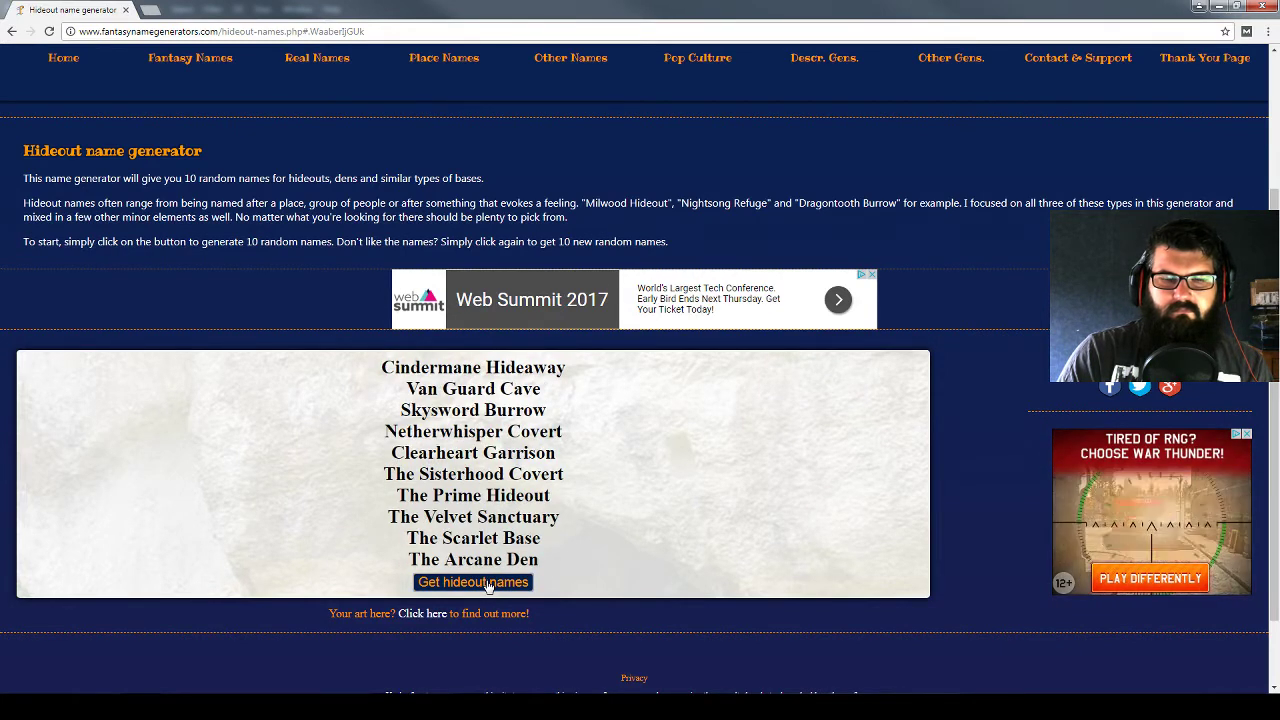
left_click(488, 585)
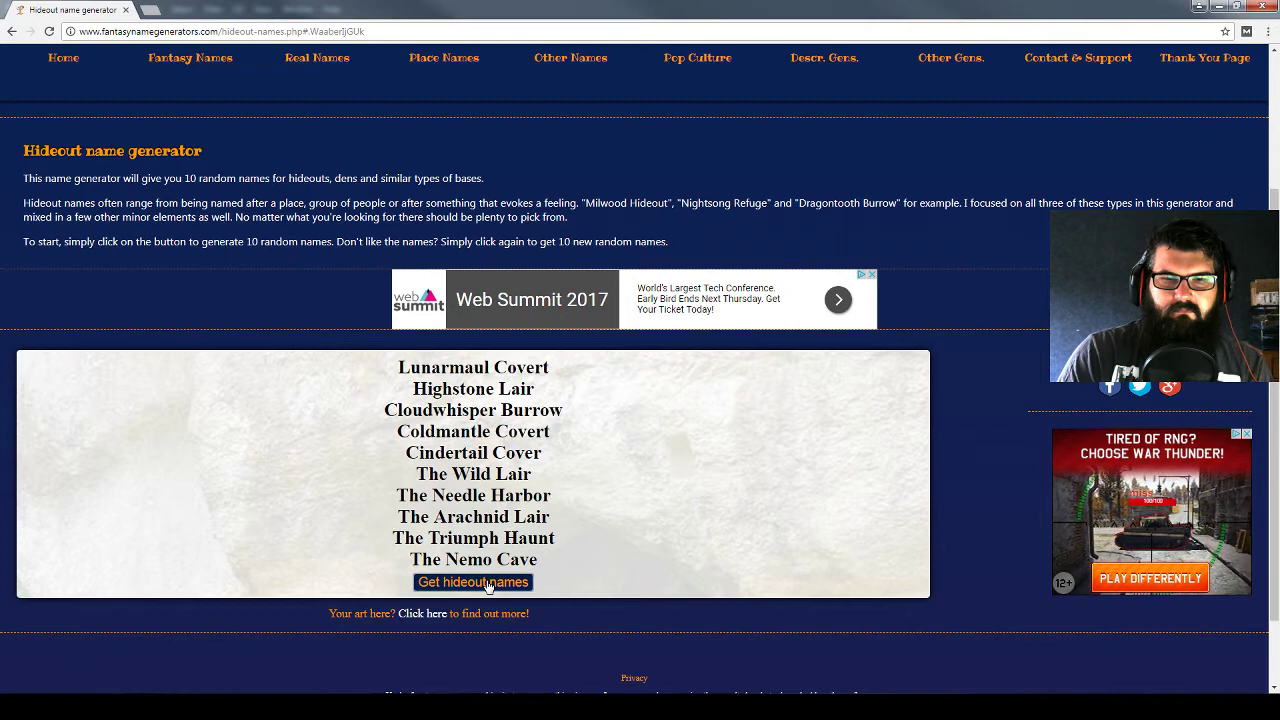
left_click(488, 585)
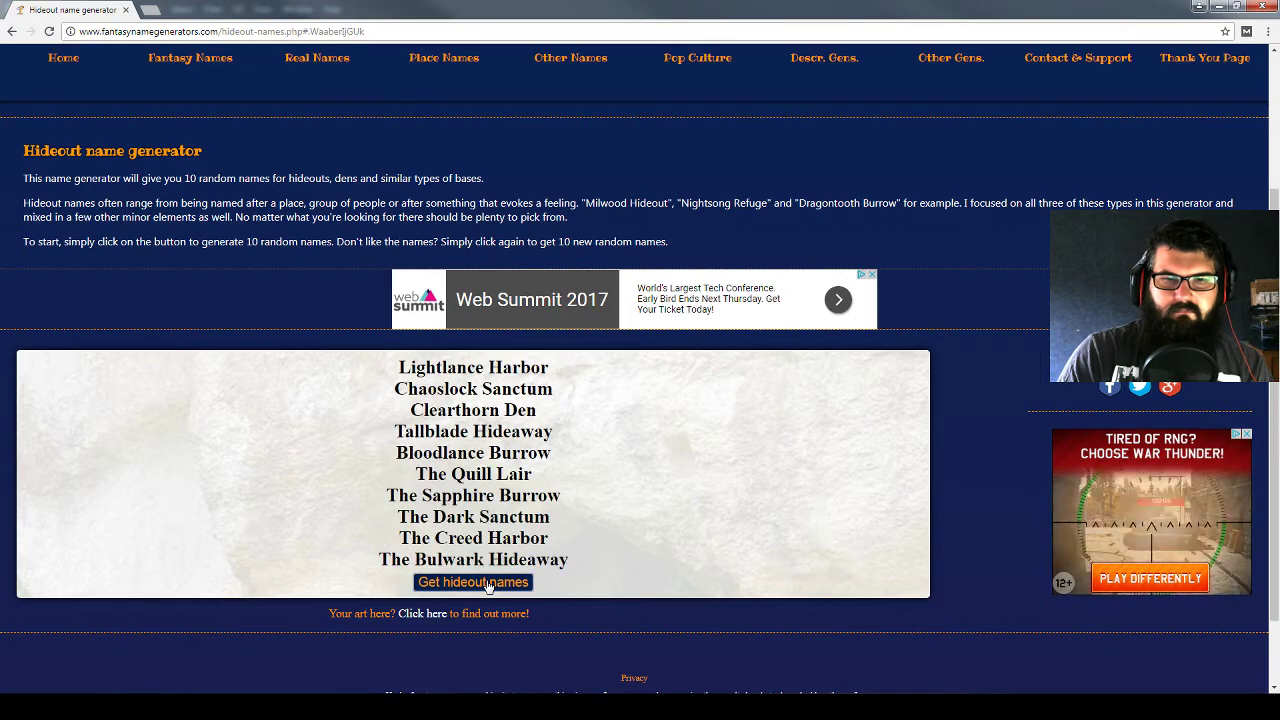
left_click(488, 585)
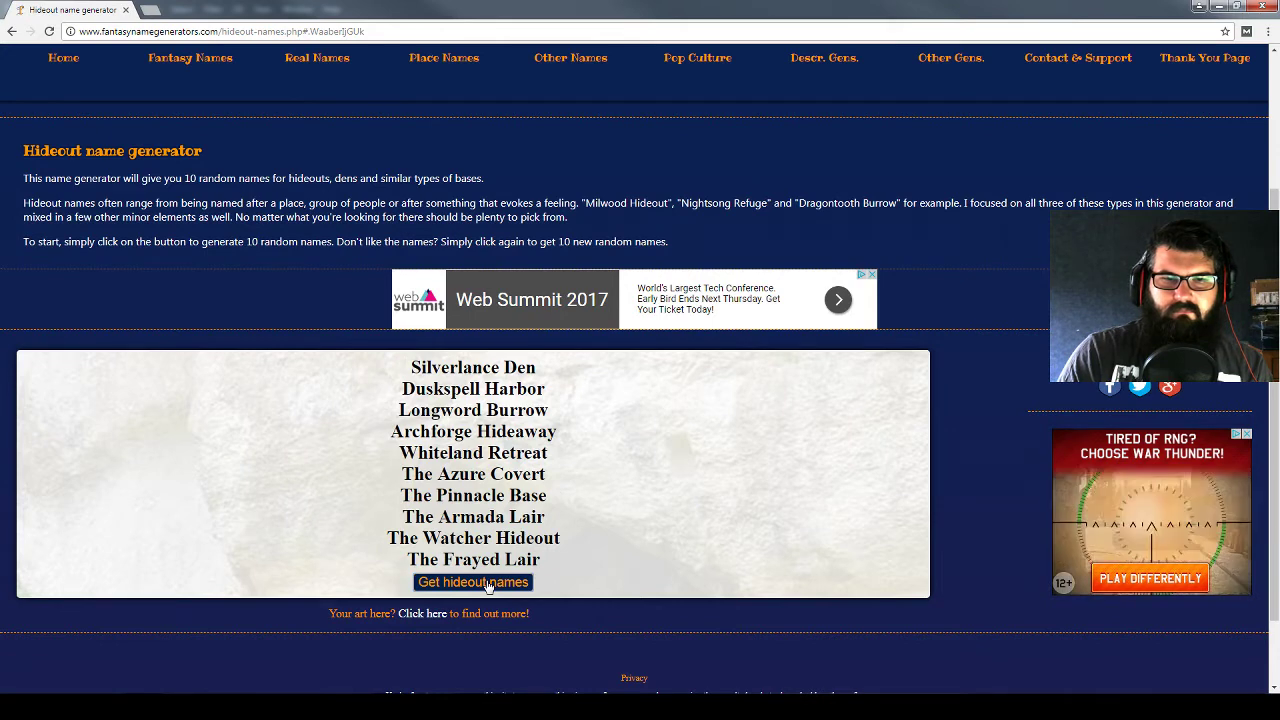
left_click(488, 585)
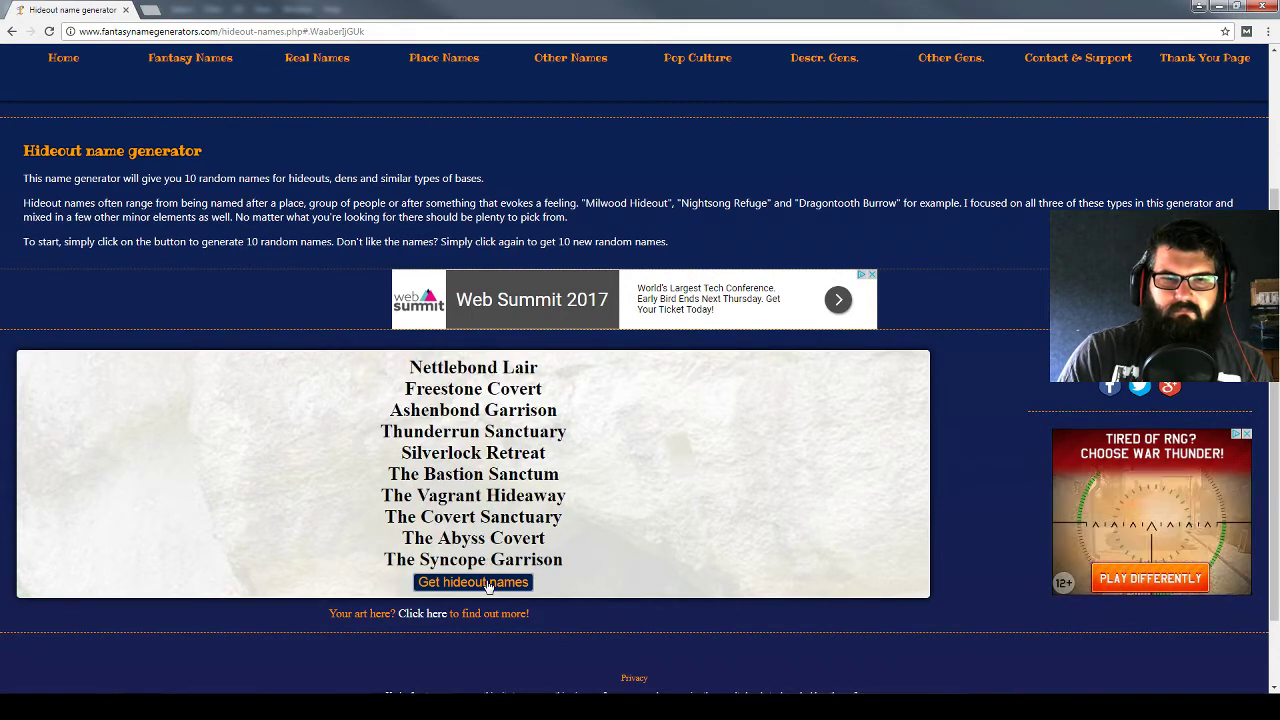
left_click(488, 585)
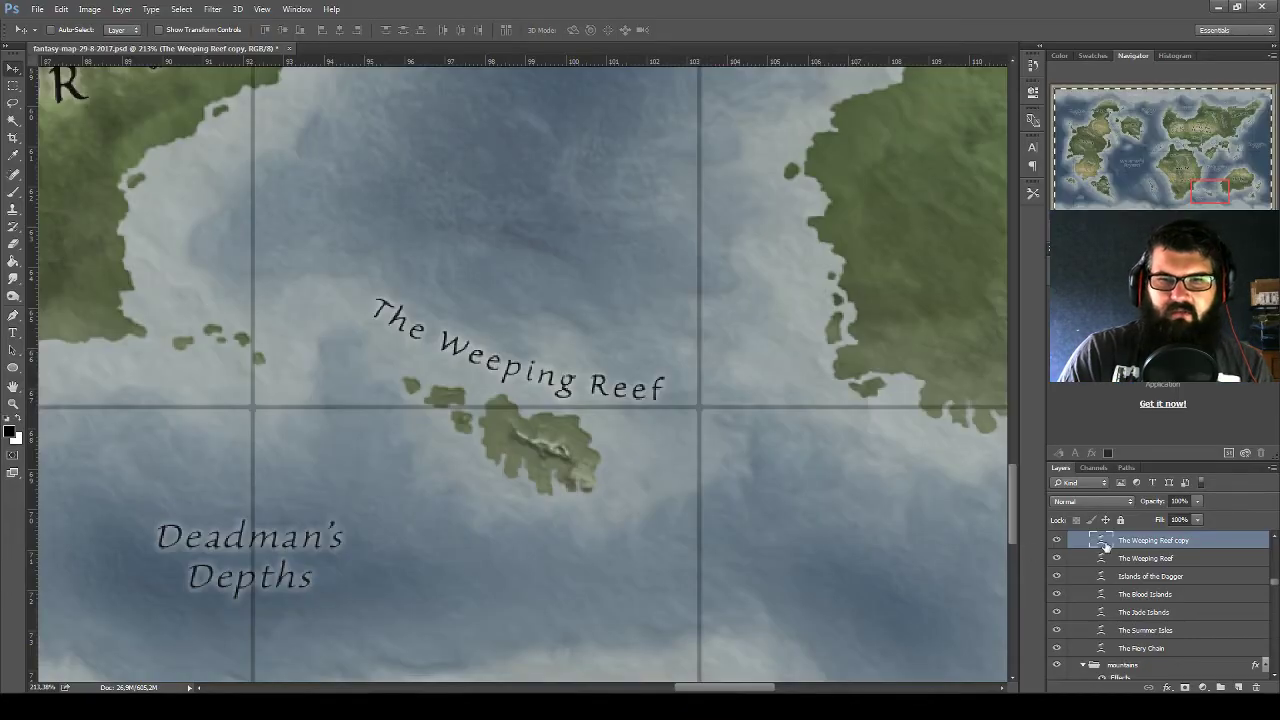
Retype the copied reef label as 'Highstones Haunt' and increase its Arc warp bend
double_click(1110, 541)
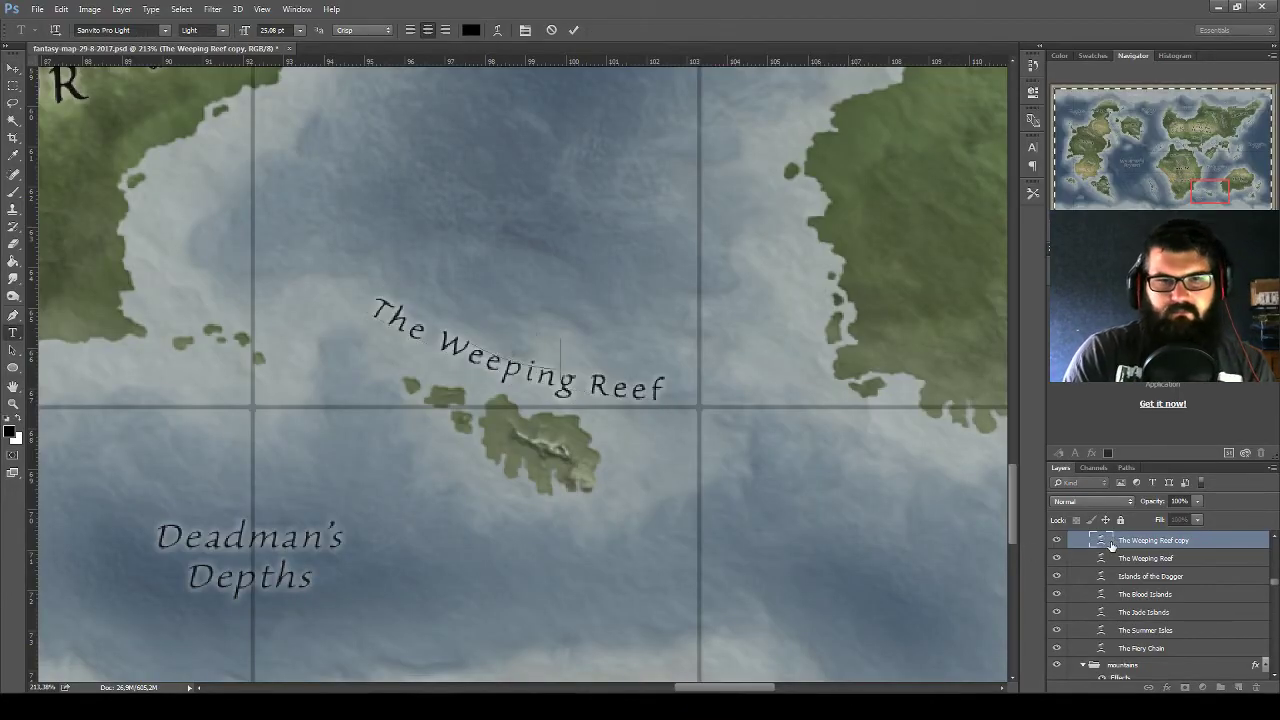
type("Highstones")
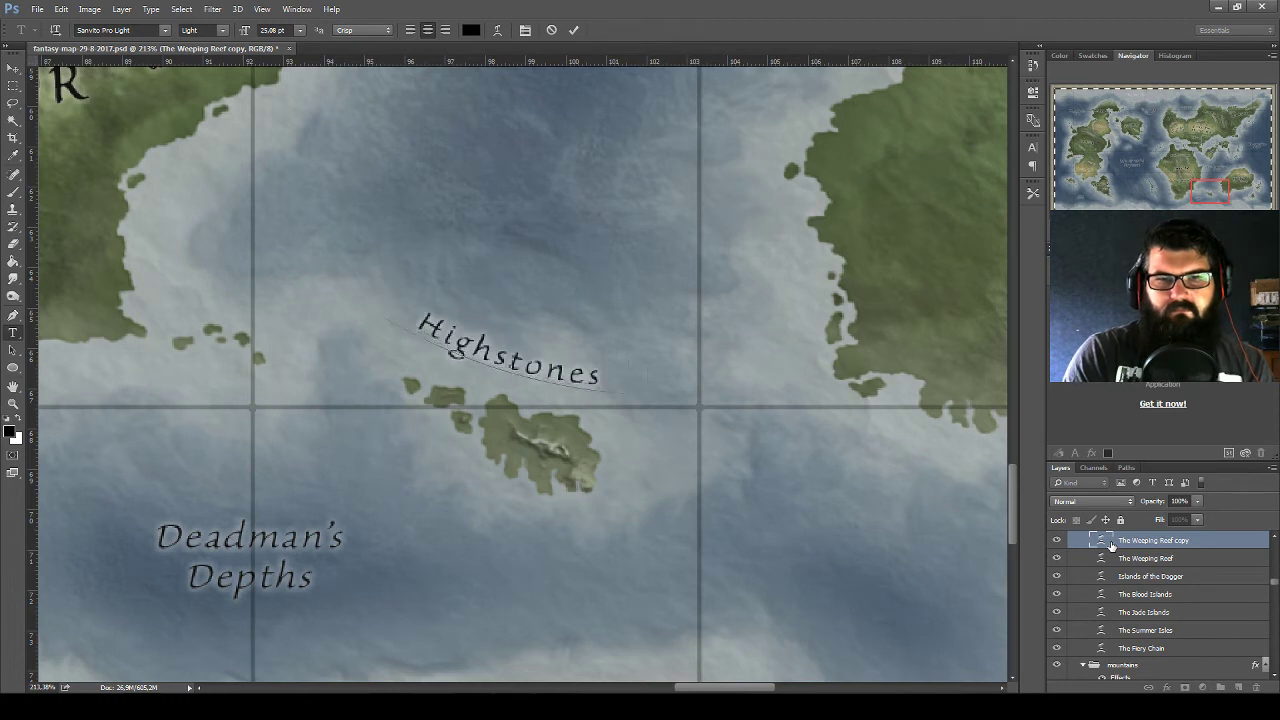
type(" Haunt")
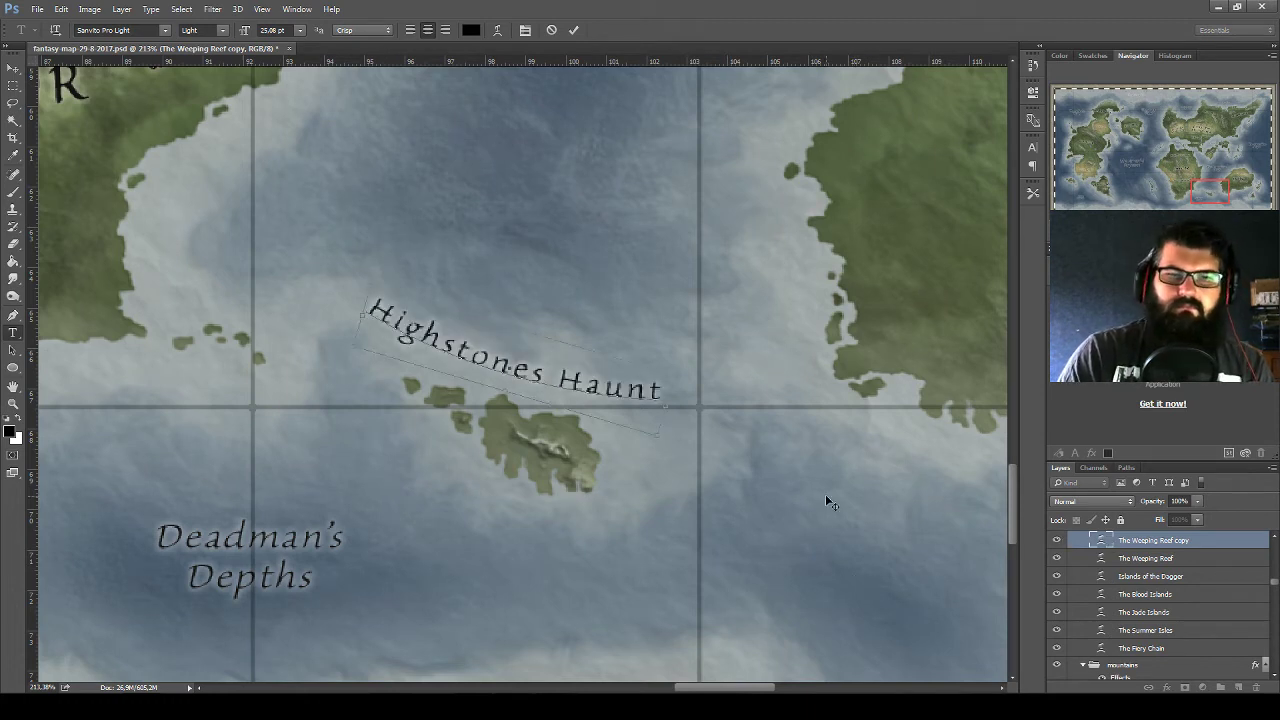
key("ctrl+a")
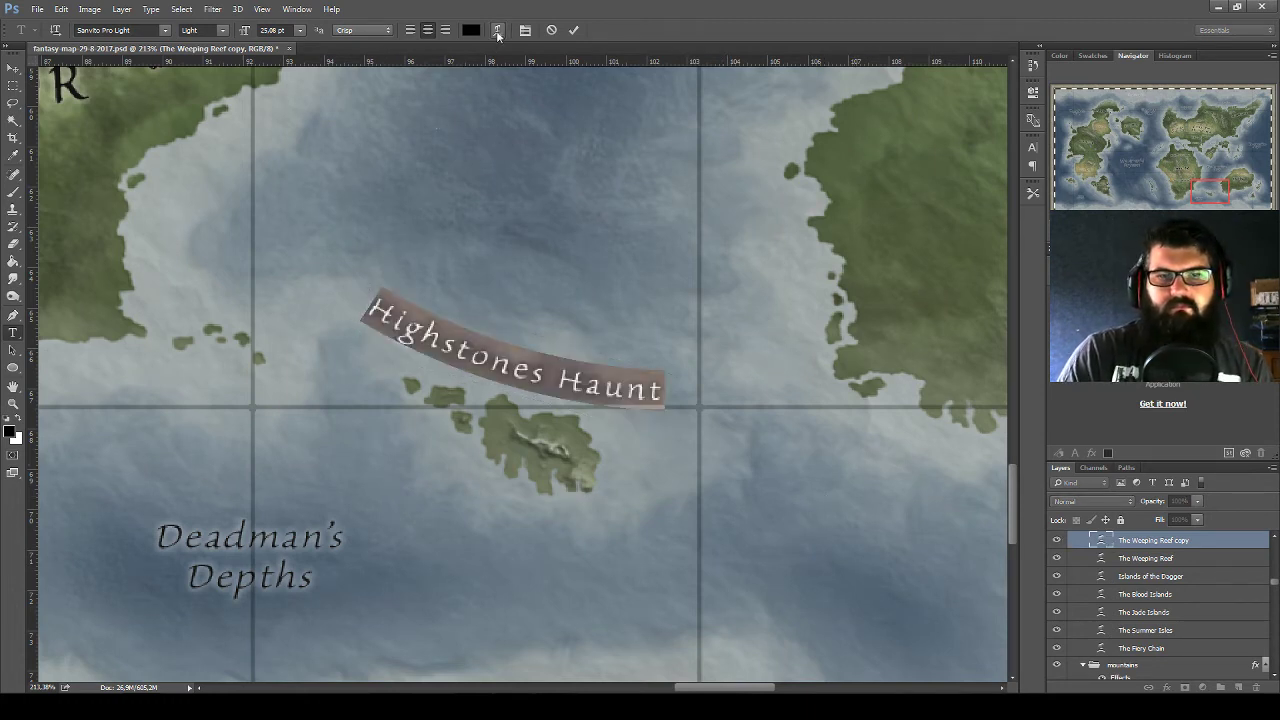
left_click(498, 31)
left_click_drag(646, 145, 680, 145)
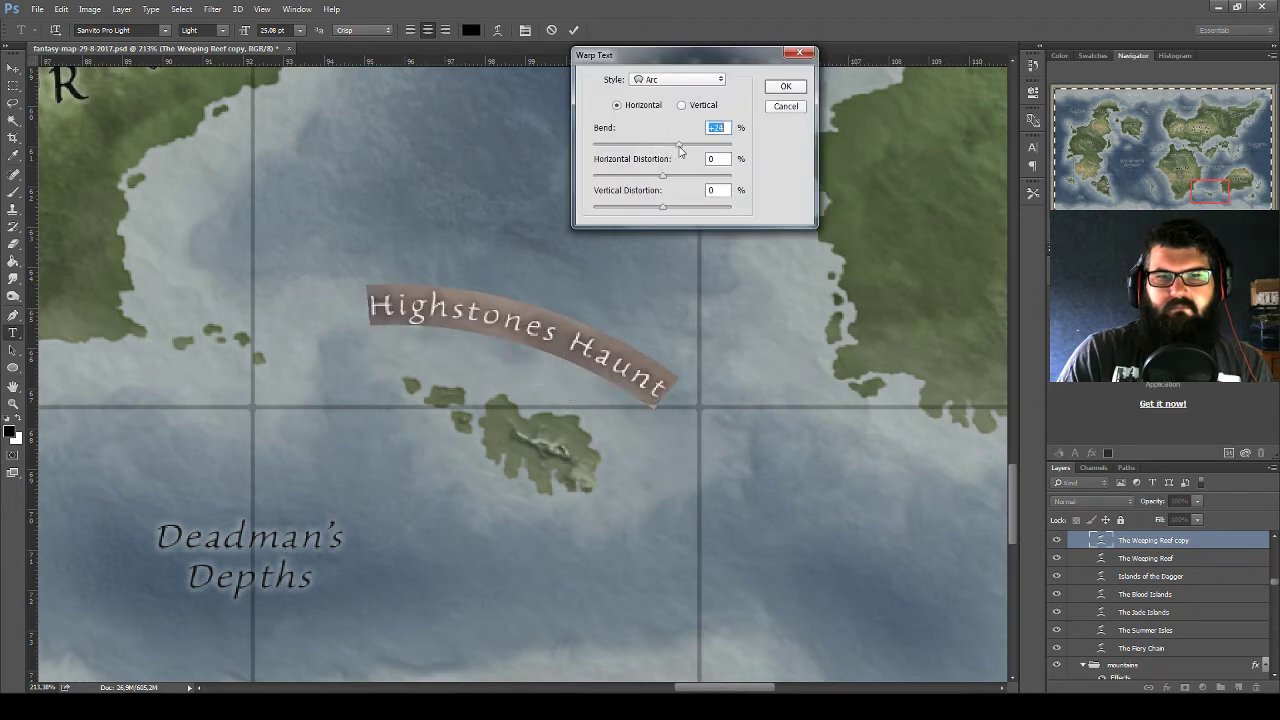
left_click(786, 88)
Commit the text, then move and rotate the Highstones Haunt label slightly clockwise over the islet
left_click(13, 68)
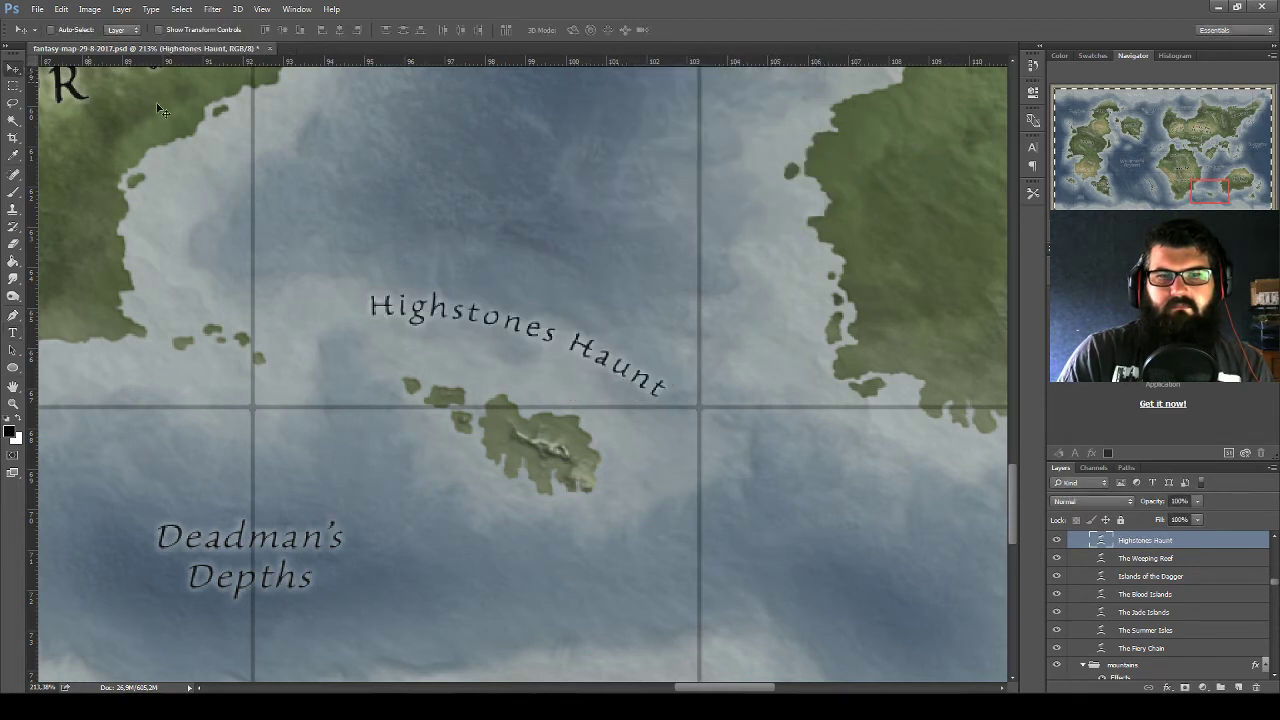
left_click_drag(513, 303, 521, 321)
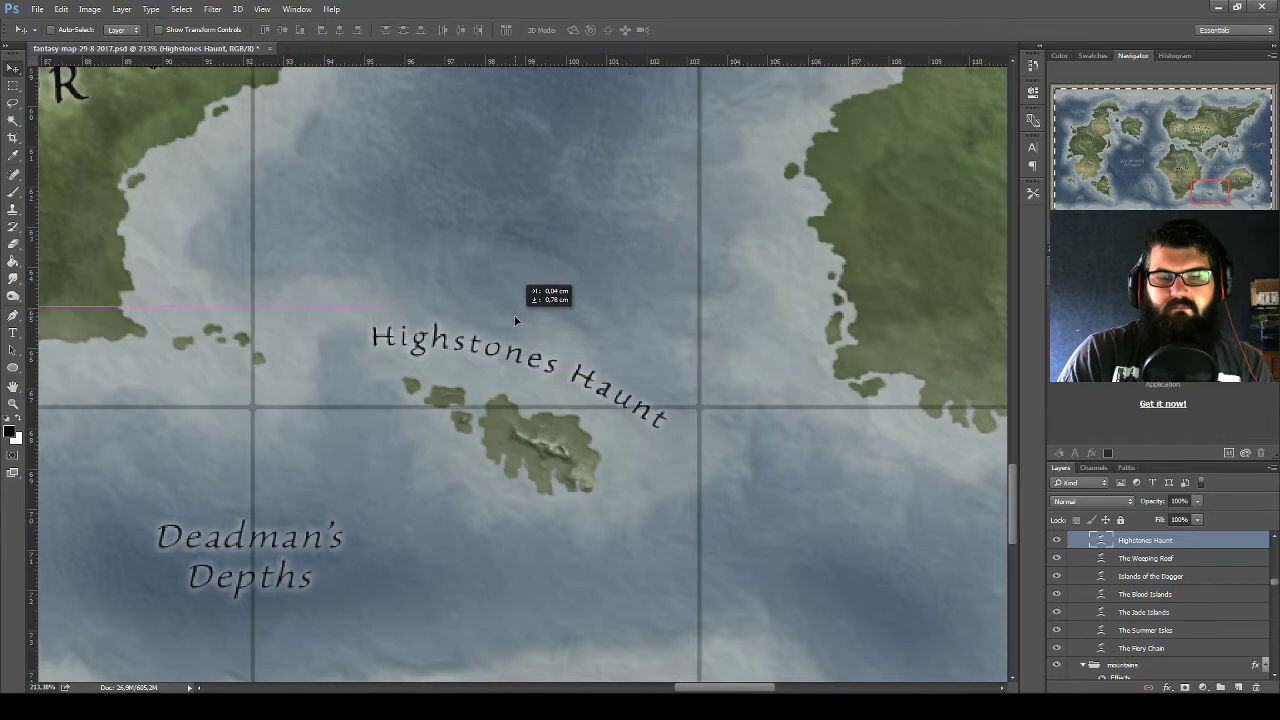
key("ctrl+t")
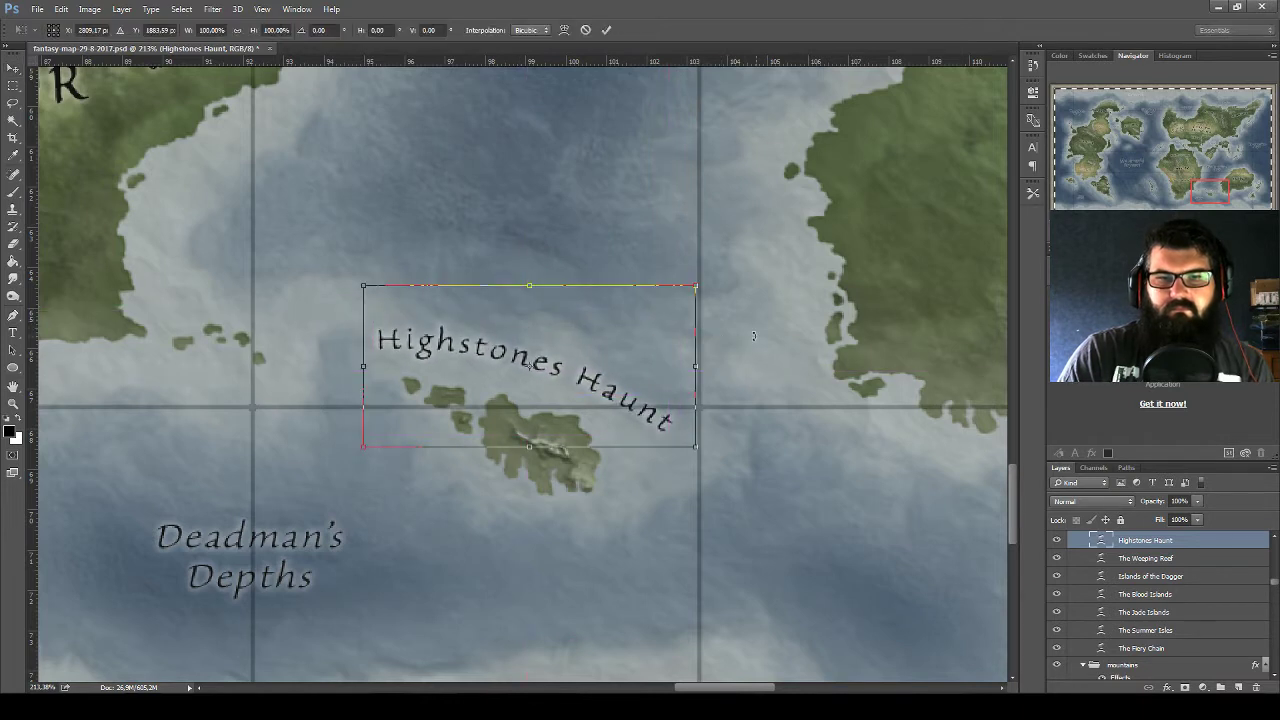
left_click_drag(759, 336, 763, 347)
mouse_move(592, 335)
left_mouse_down()
mouse_move(600, 342)
mouse_move(635, 299)
left_mouse_up()
key("Return")
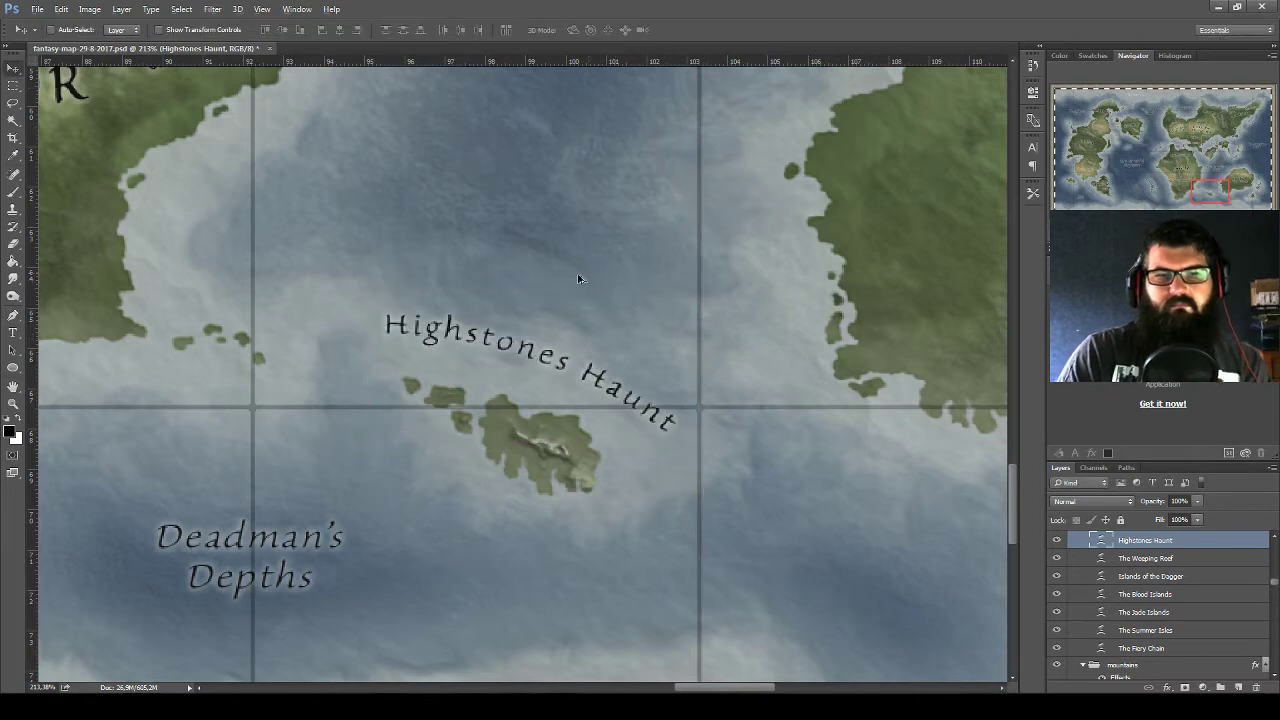
scroll(580, 277, "down", 2)
scroll(541, 280, "down", 1)
scroll(541, 280, "down", 2)
Pan across the map, drag a Highstones Haunt label copy south of Kleonis, and save
scroll(560, 280, "down", 1)
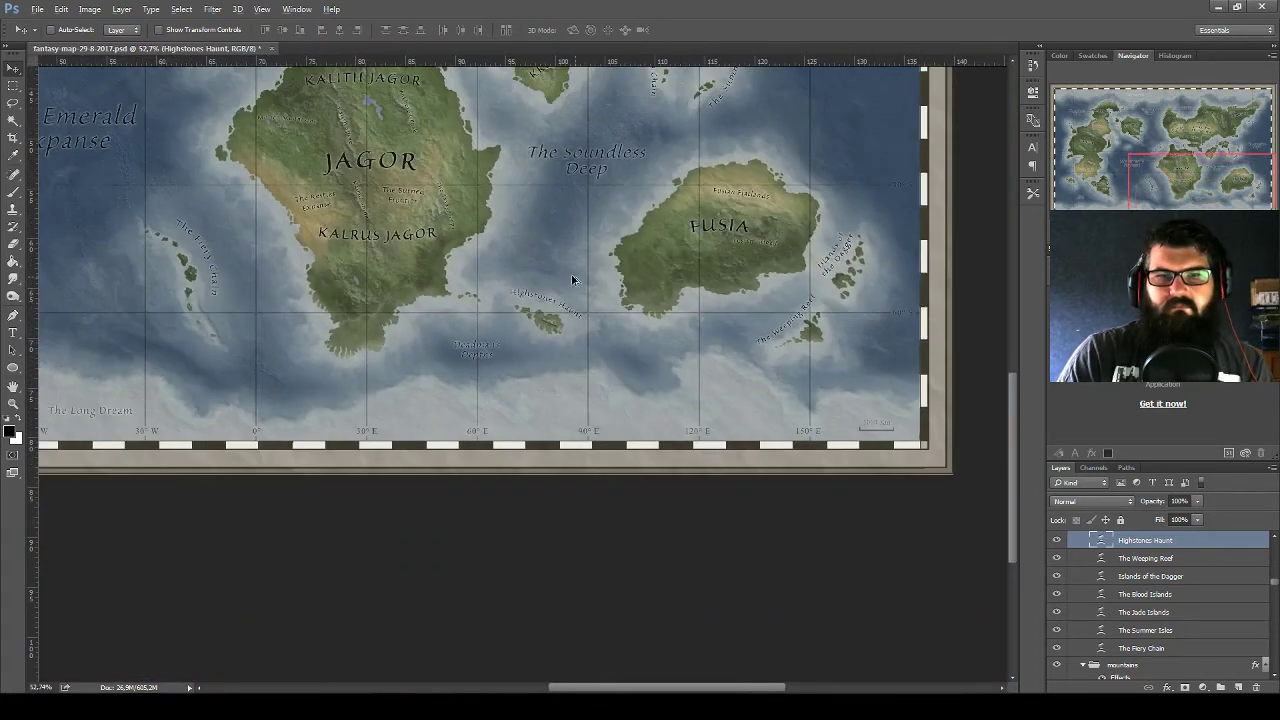
scroll(563, 281, "down", 1)
mouse_move(491, 251)
left_mouse_down()
mouse_move(531, 485)
mouse_move(503, 535)
left_mouse_up()
mouse_move(508, 536)
left_mouse_down()
mouse_move(759, 511)
mouse_move(783, 458)
mouse_move(827, 498)
left_mouse_up()
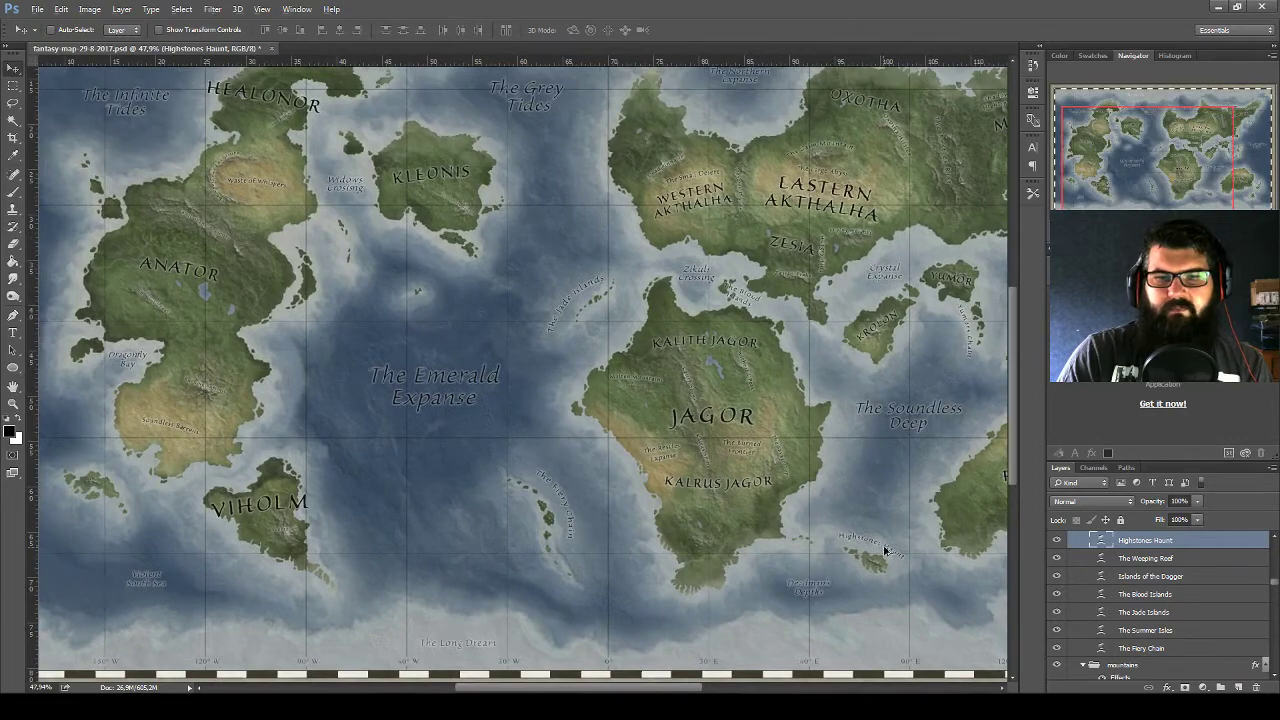
left_click_drag(884, 551, 435, 275)
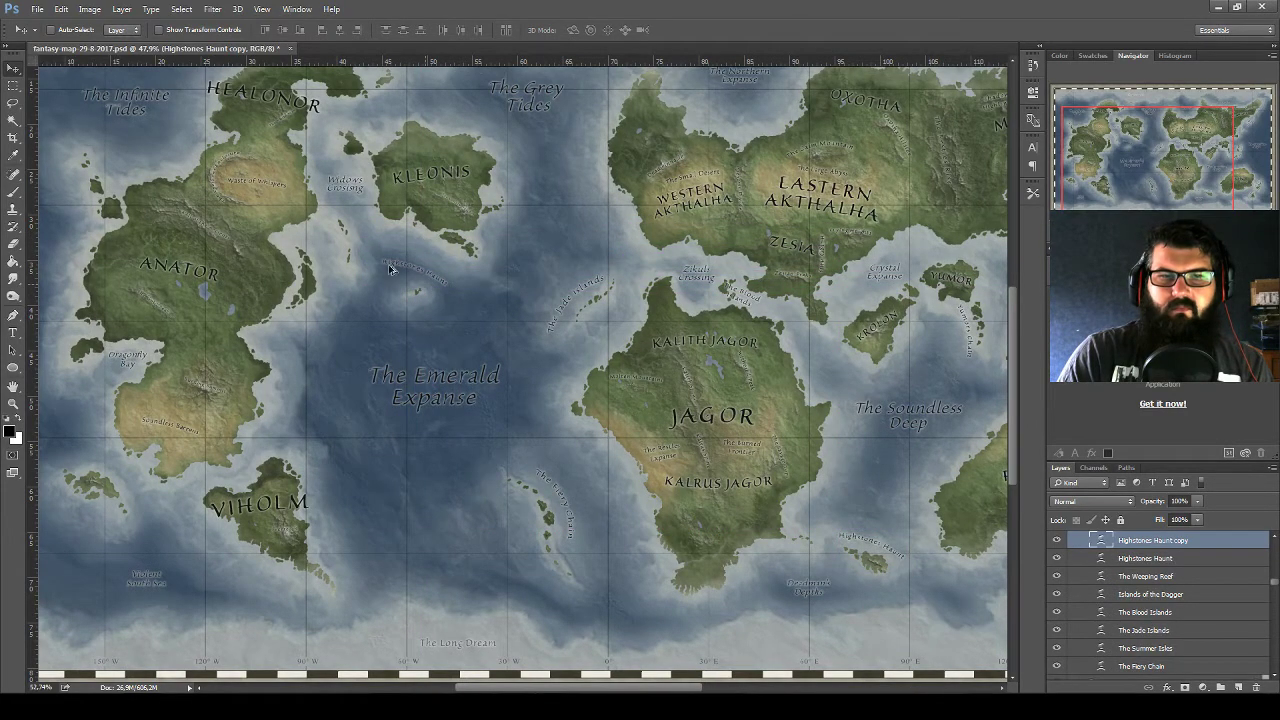
scroll(411, 289, "up", 5)
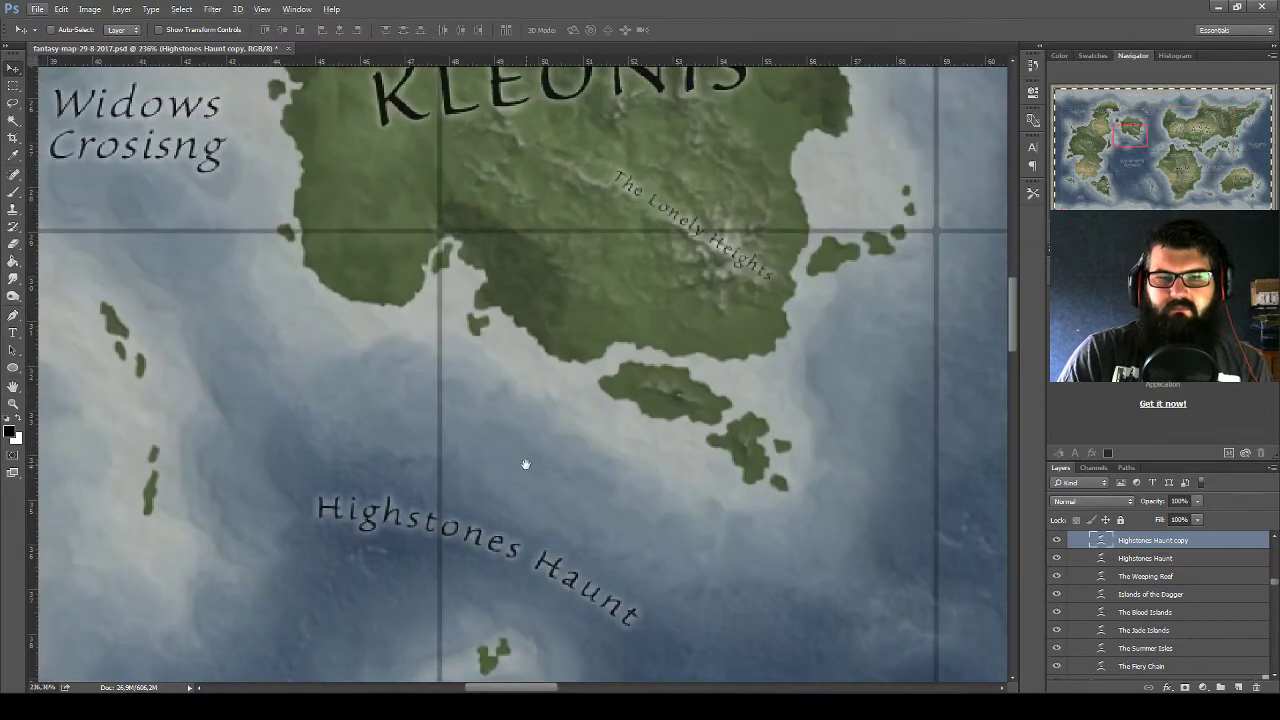
left_click_drag(523, 463, 523, 254)
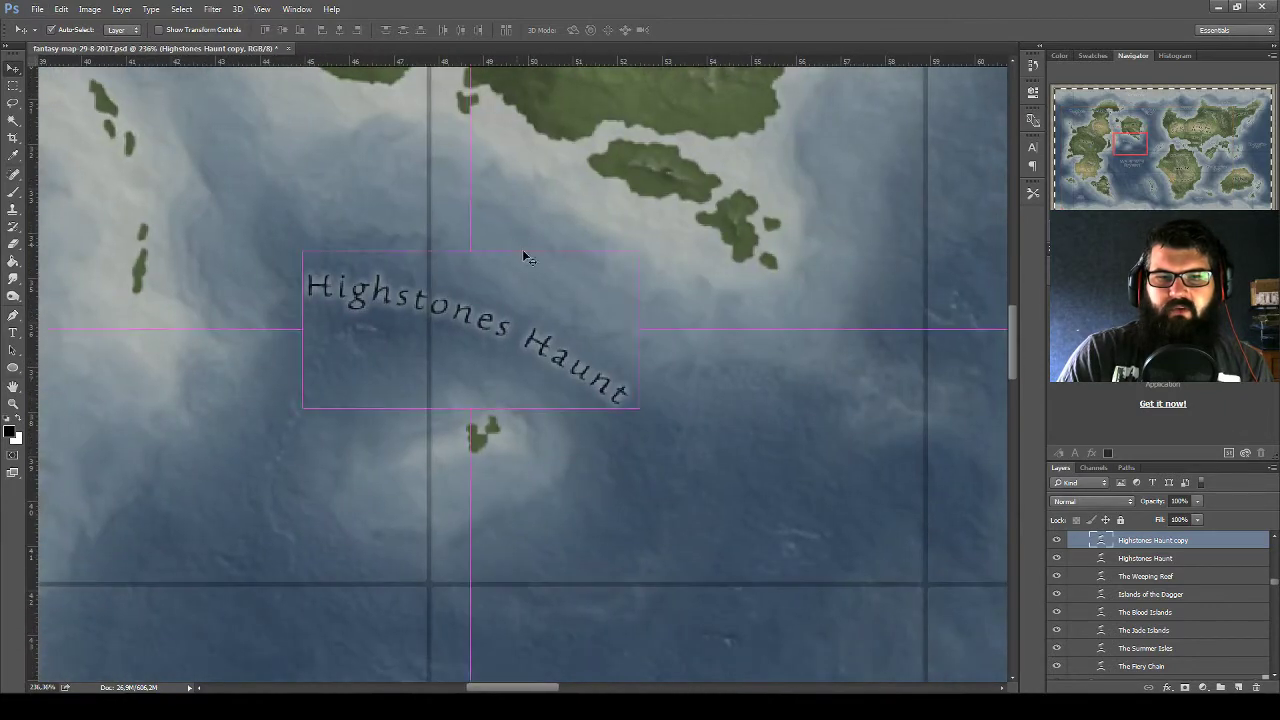
key("ctrl+s")
Enter text editing on the copied label, zoom around it, and commit the type
double_click(1101, 540)
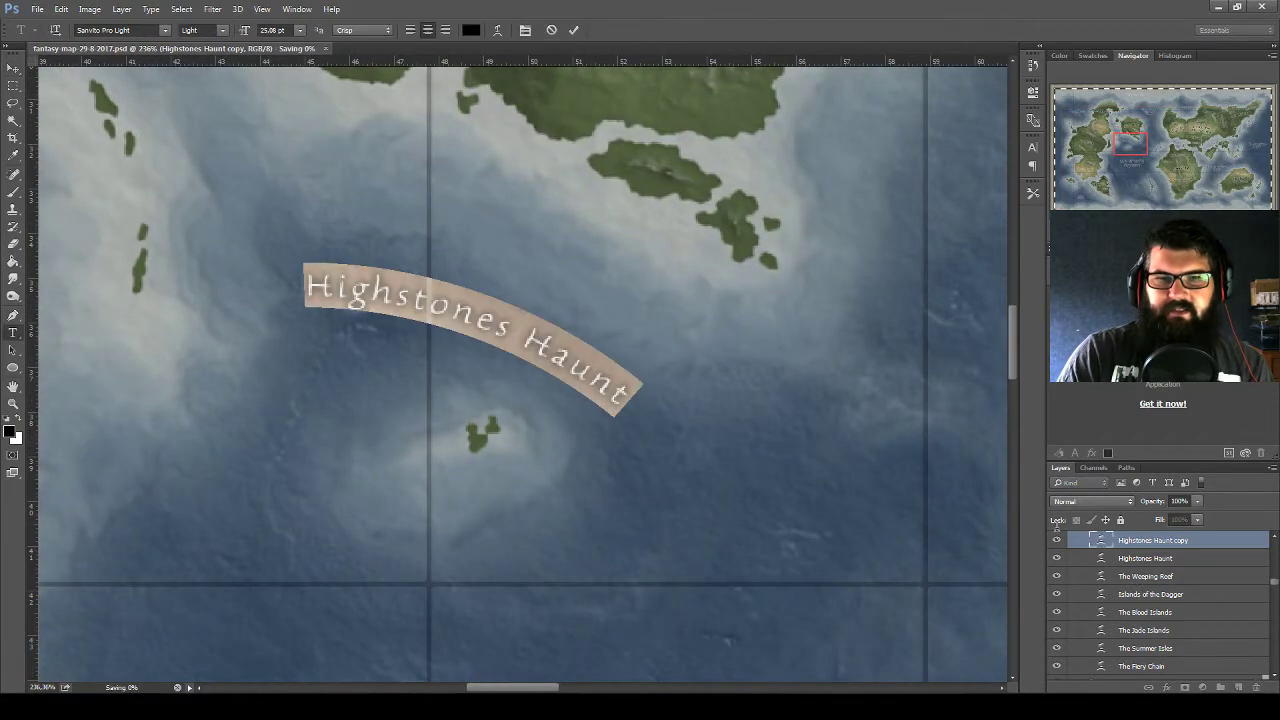
left_click(400, 333)
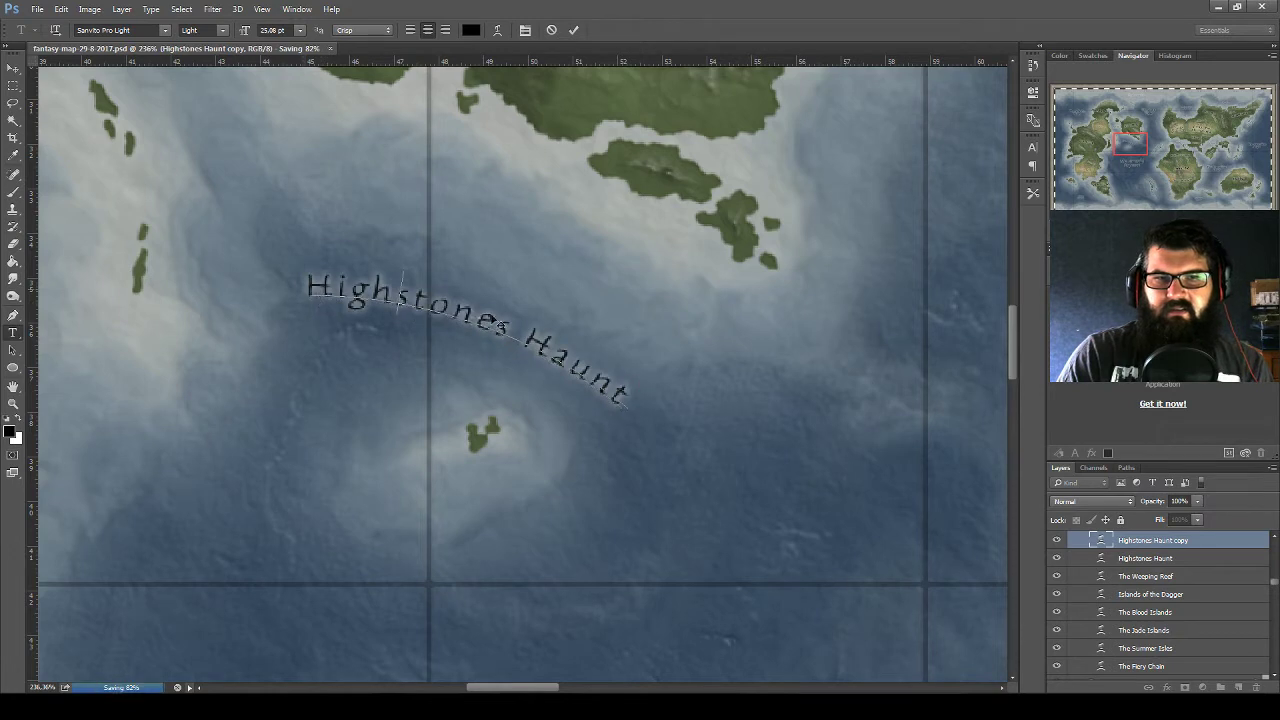
key("Return")
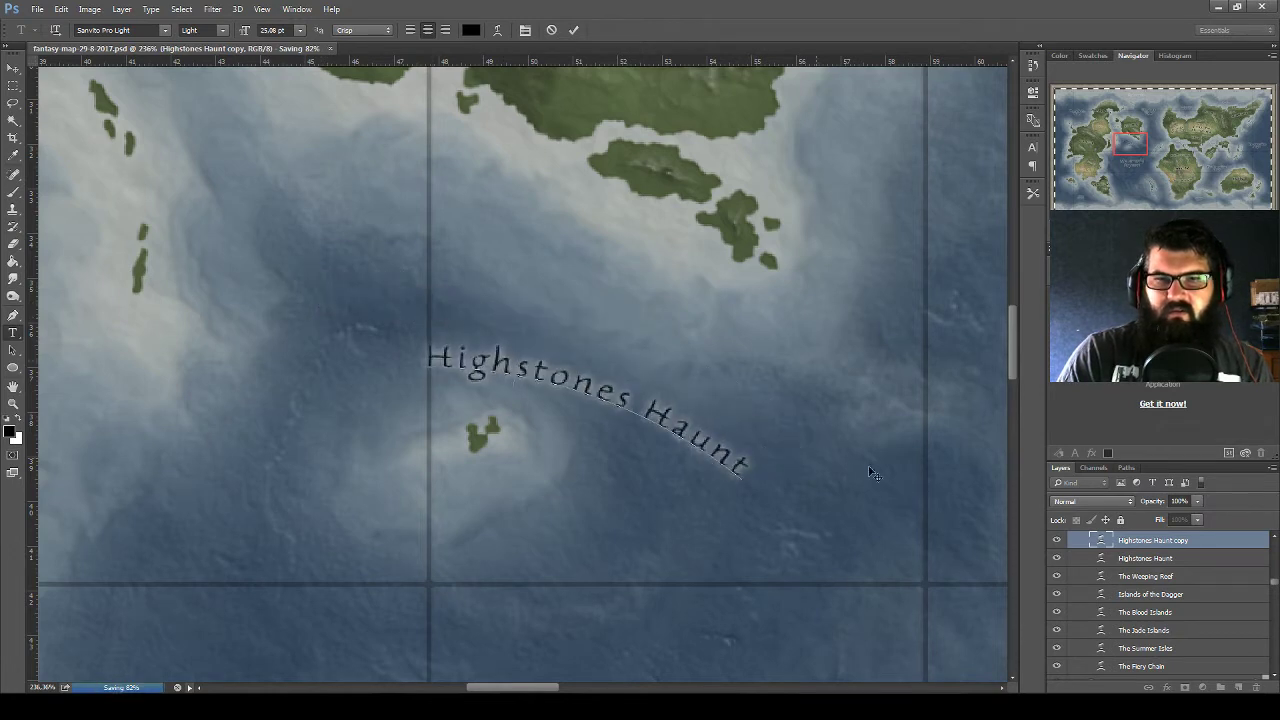
scroll(707, 478, "down", 2)
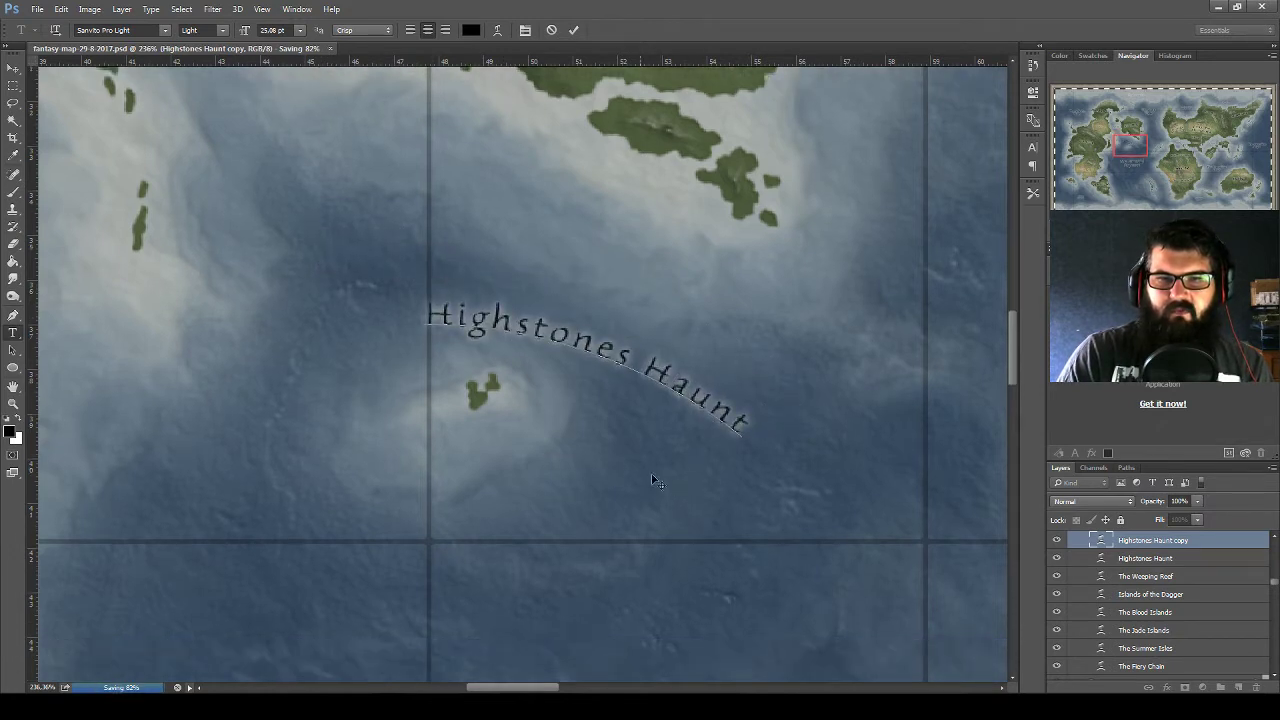
scroll(567, 423, "up", 2)
scroll(563, 420, "up", 2)
scroll(555, 418, "up", 1)
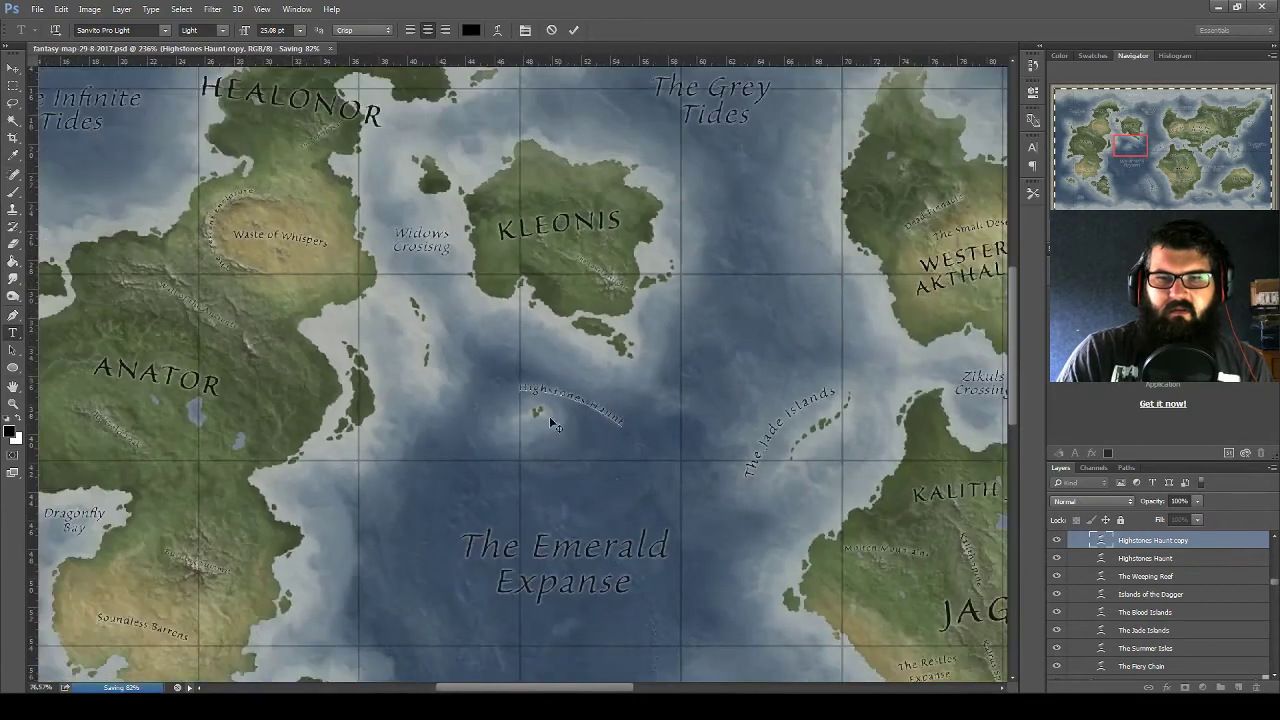
scroll(550, 417, "up", 1)
scroll(545, 410, "up", 1)
scroll(545, 412, "up", 1)
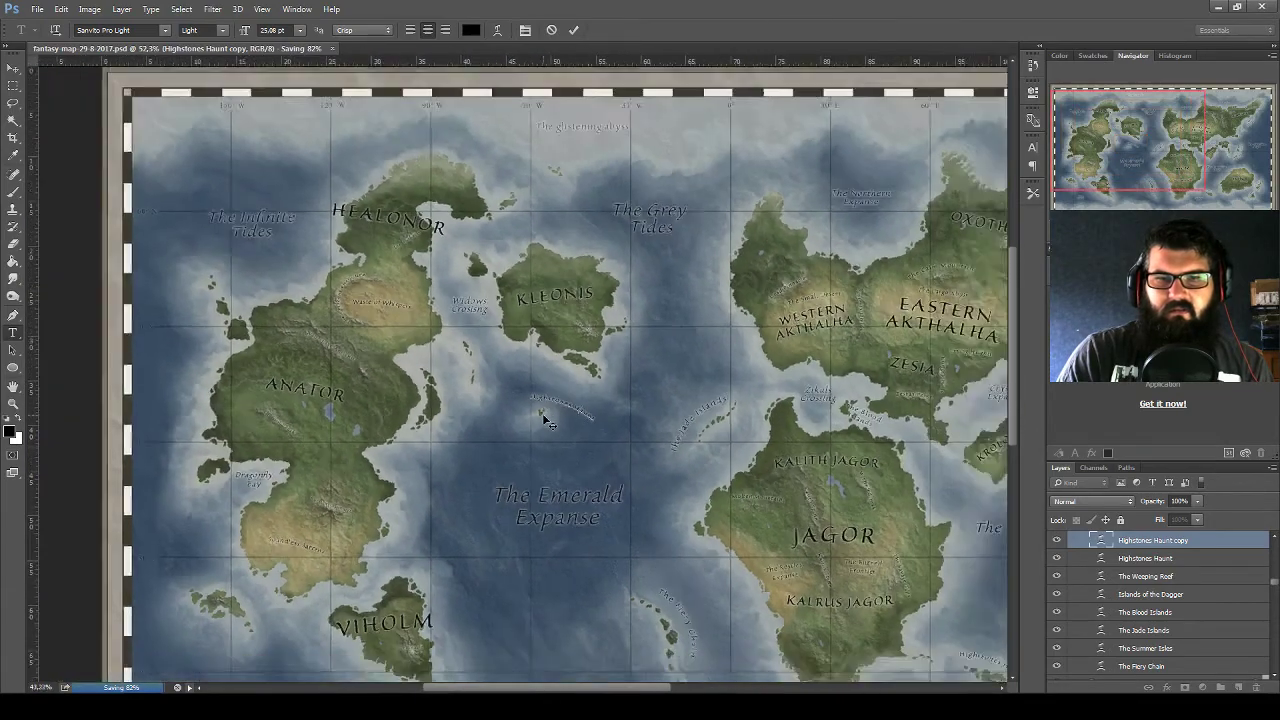
scroll(540, 418, "up", 1)
scroll(540, 405, "up", 1)
scroll(560, 410, "up", 2)
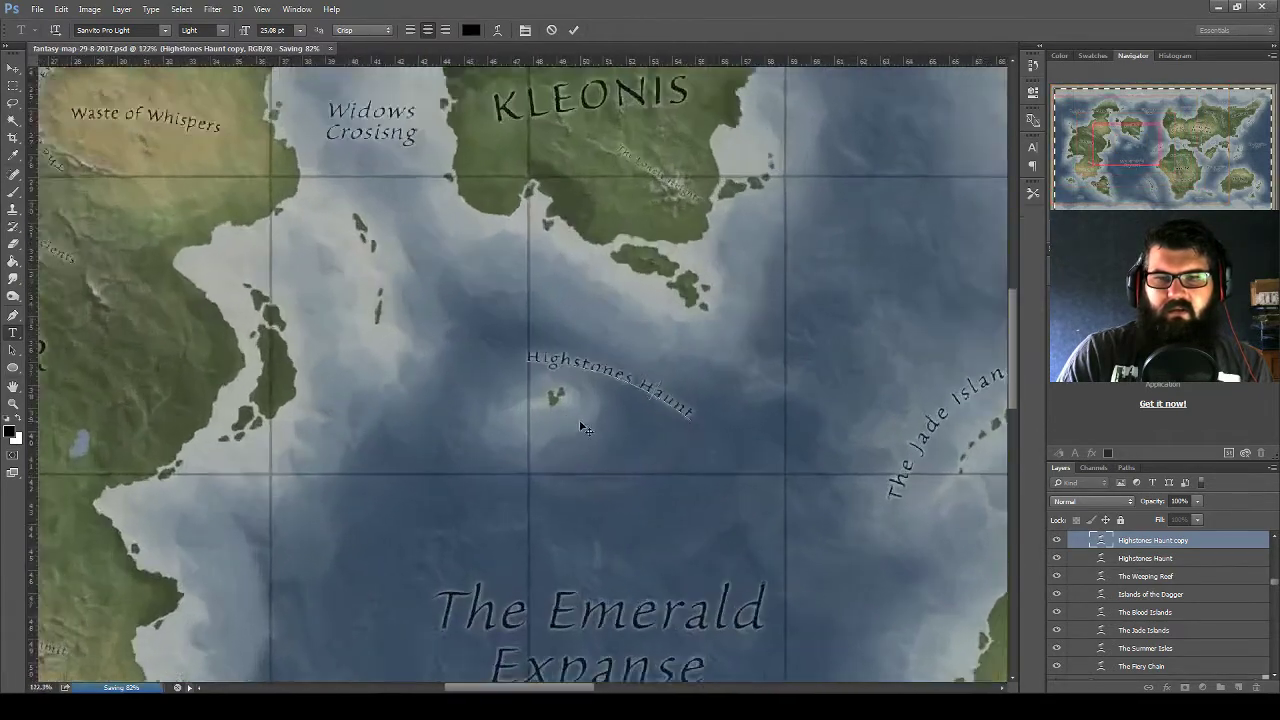
scroll(590, 420, "up", 1)
scroll(597, 423, "up", 1)
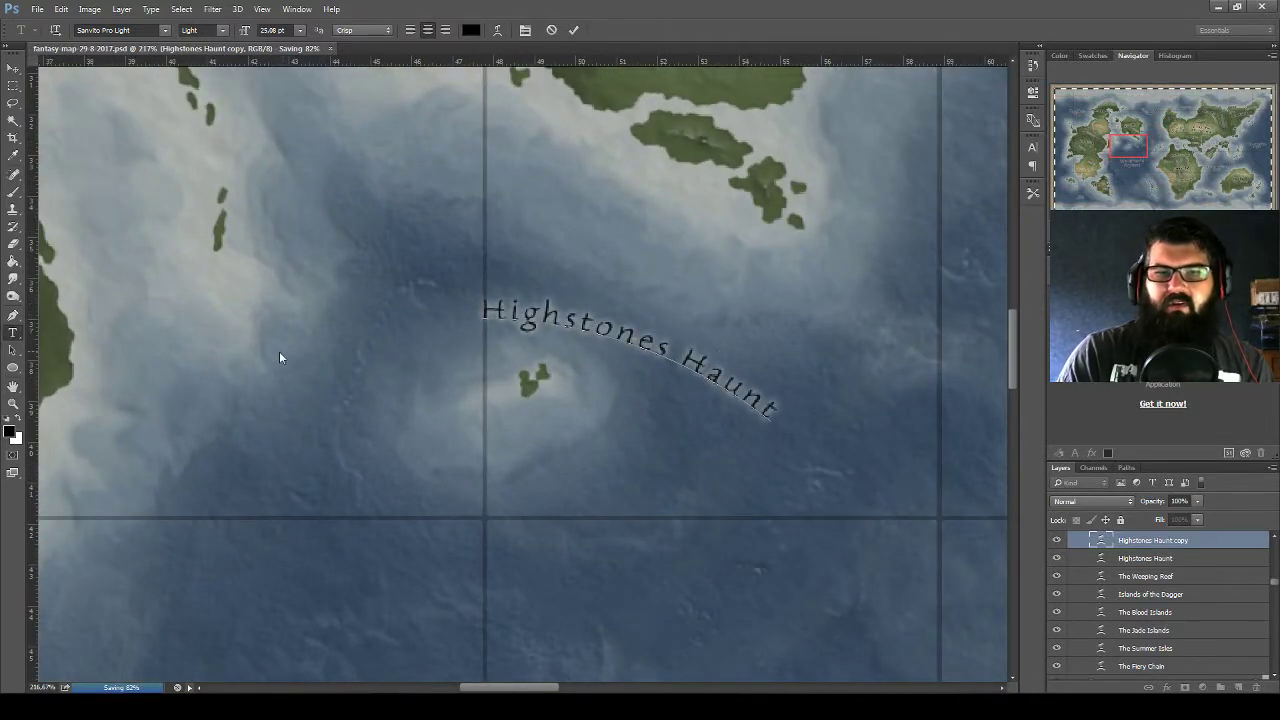
scroll(414, 206, "down", 1)
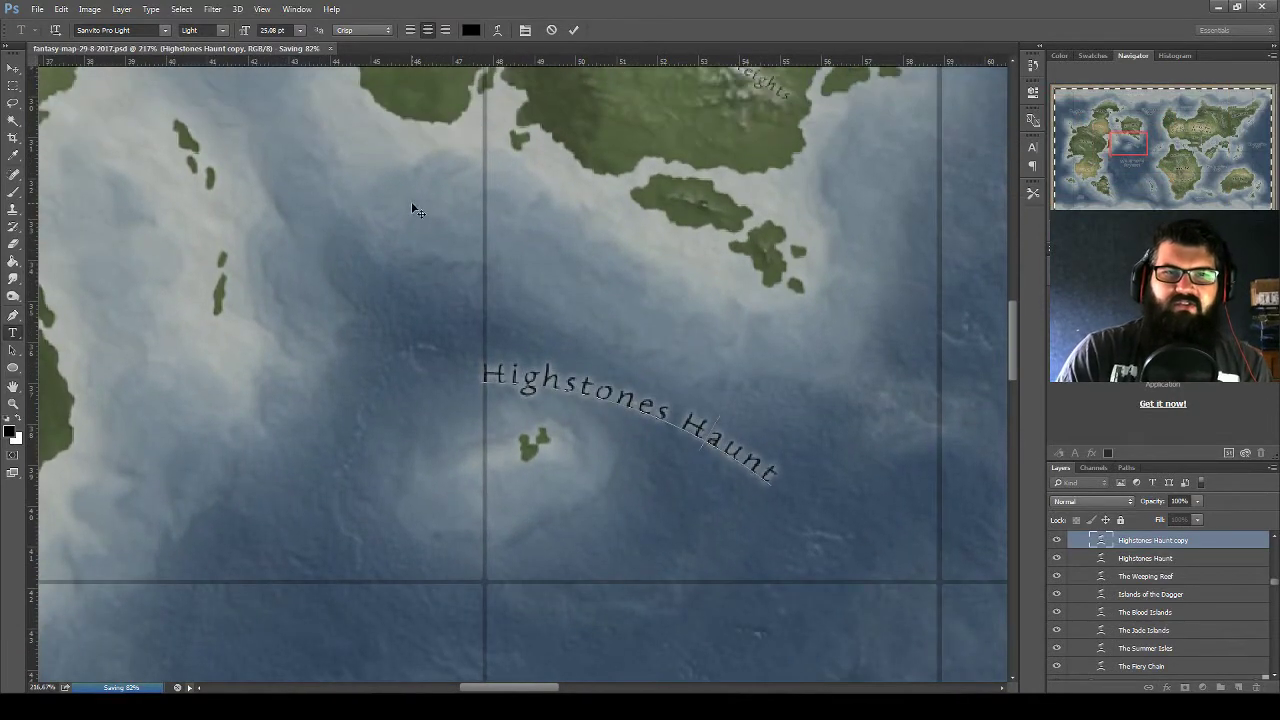
scroll(411, 215, "down", 2)
scroll(409, 218, "down", 1)
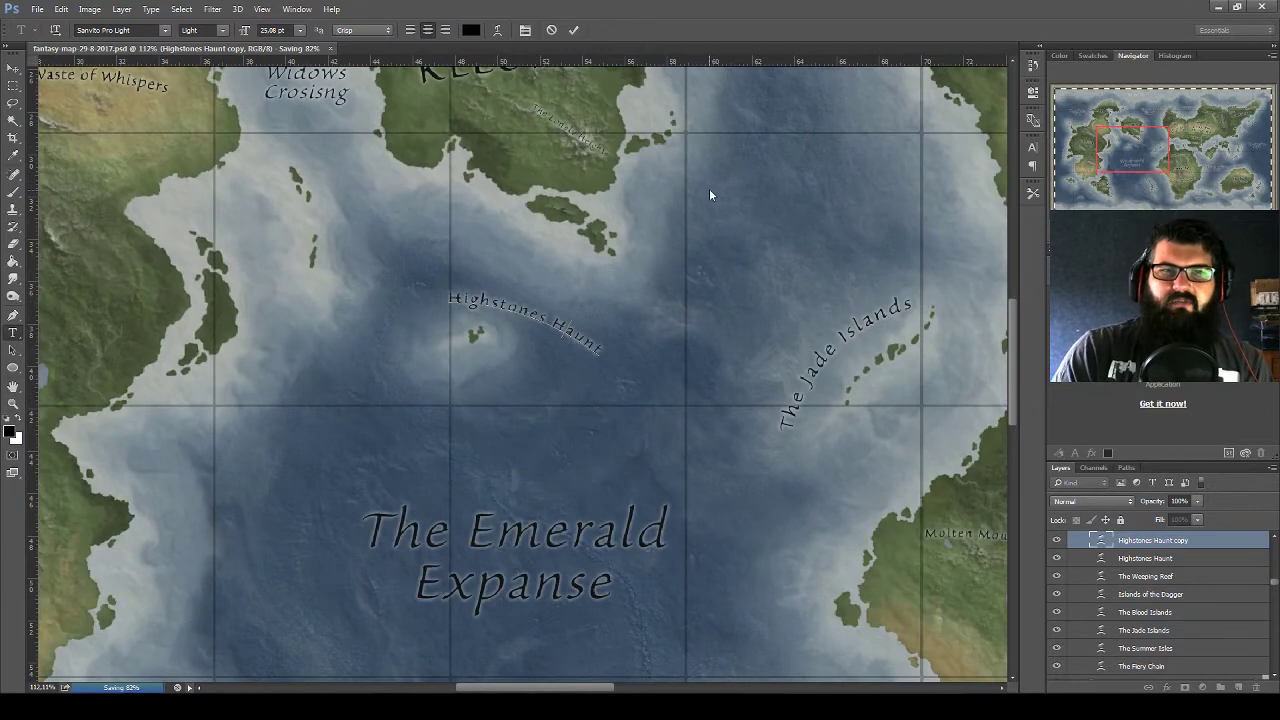
left_click(13, 68)
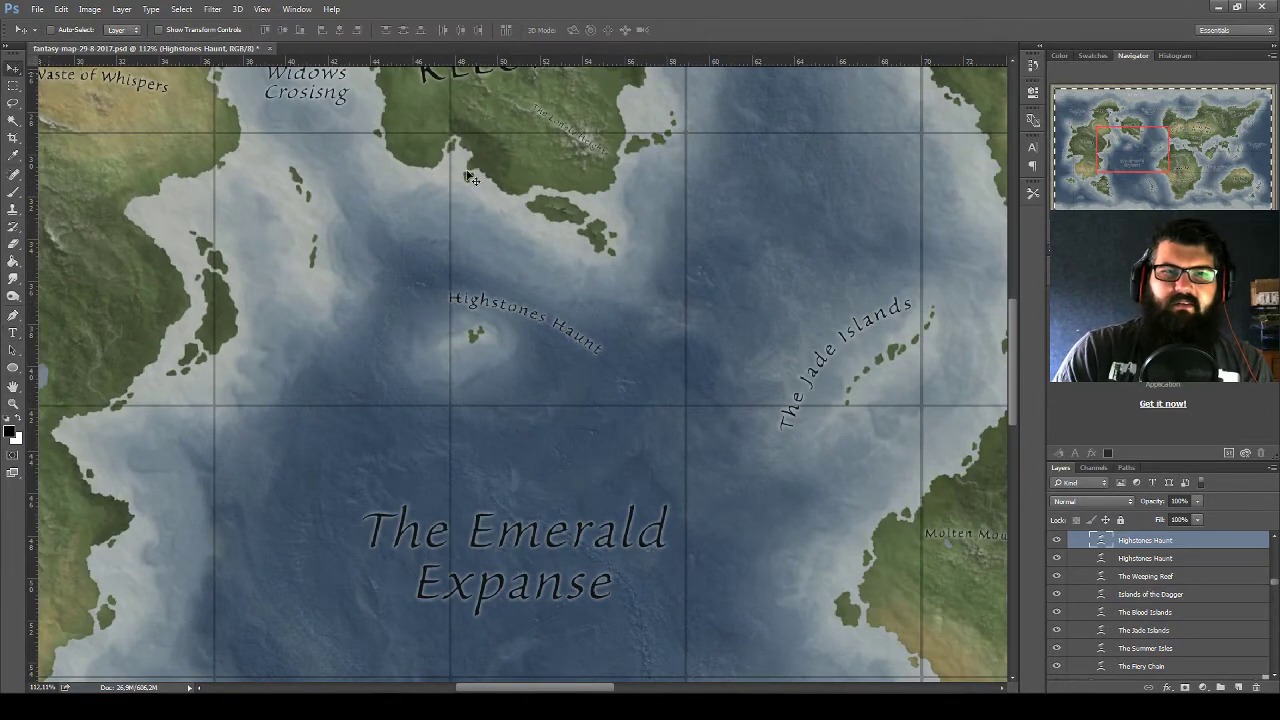
Zoom in on the Highstones Haunt label above the islet
scroll(476, 198, "up", 2)
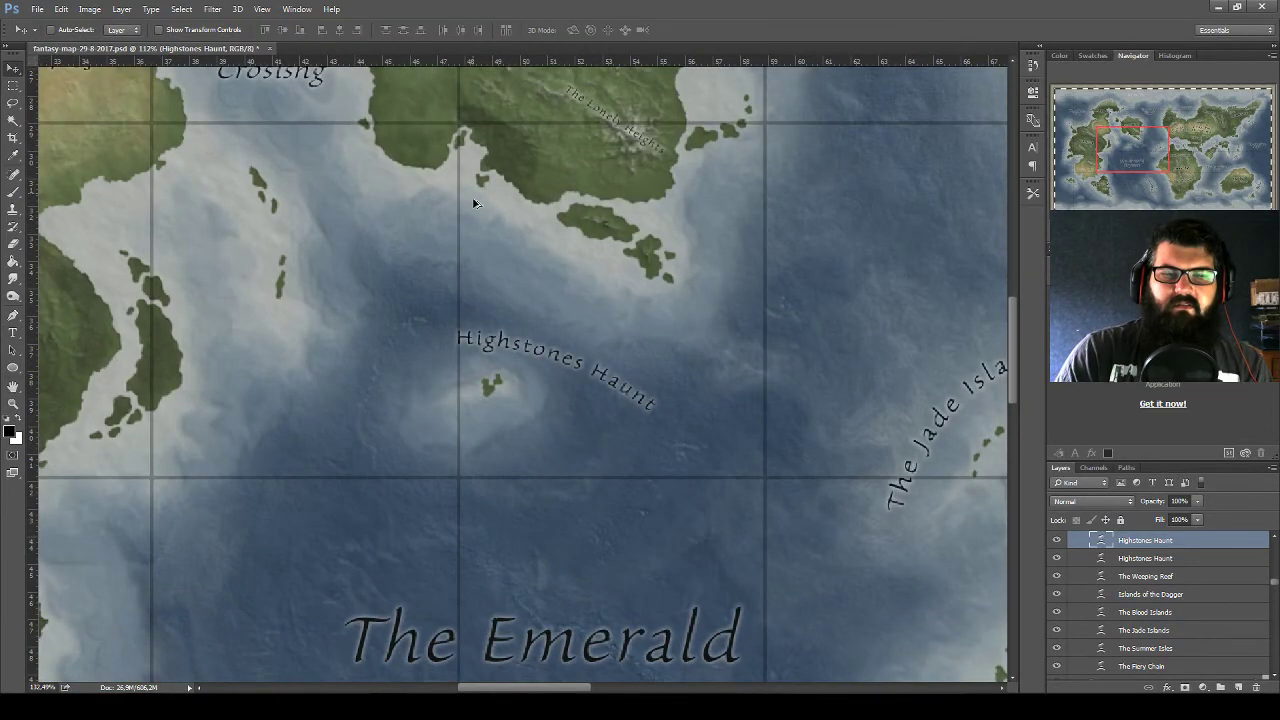
scroll(476, 203, "down", 2)
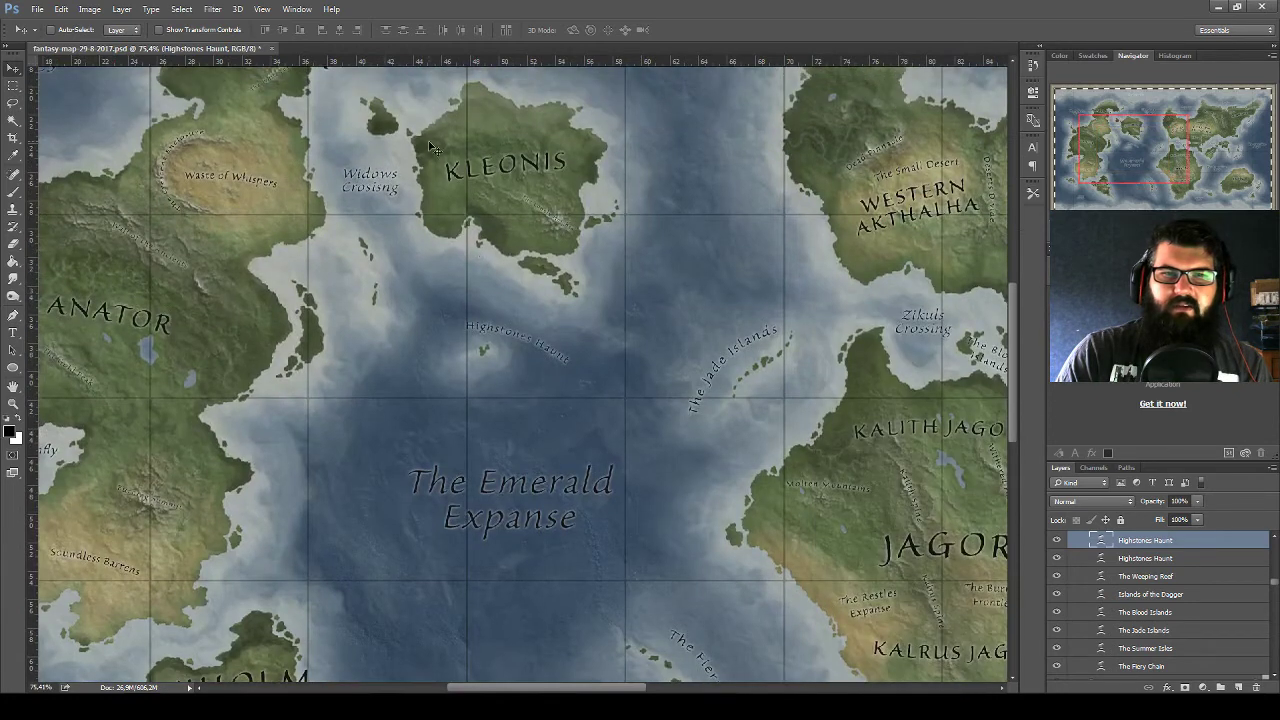
scroll(470, 340, "up", 1)
scroll(465, 380, "up", 1)
scroll(453, 407, "up", 1)
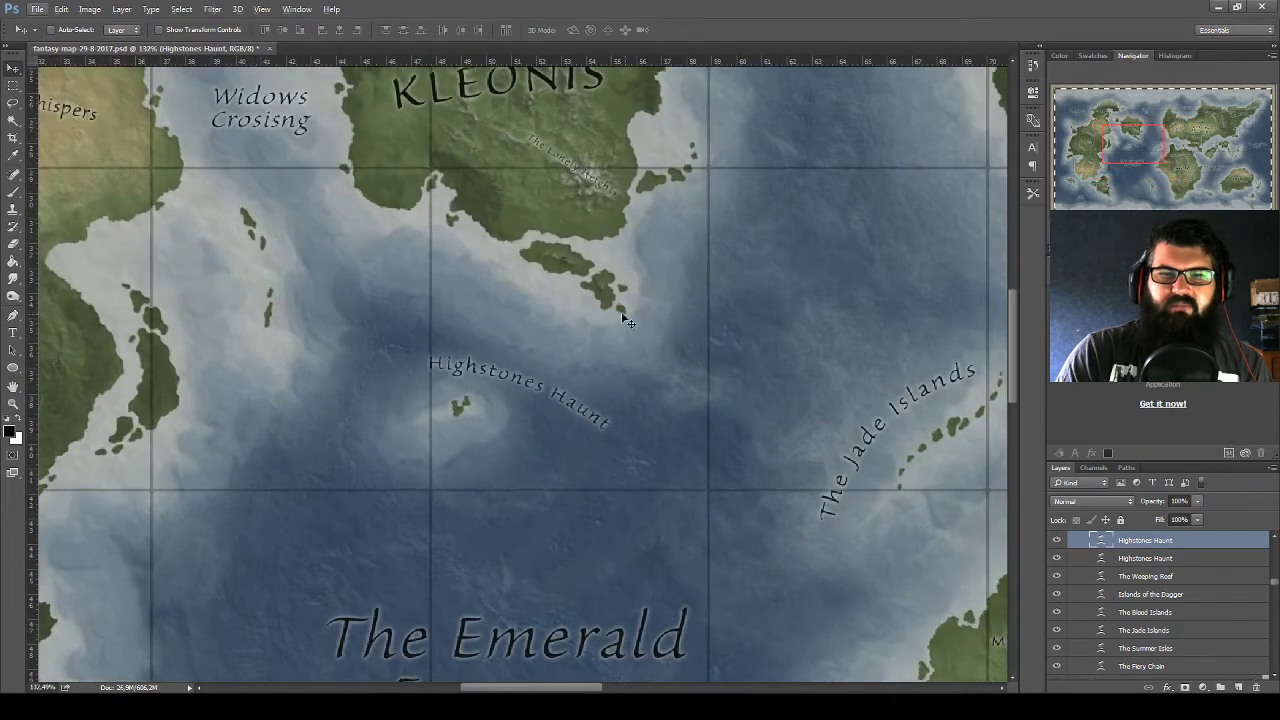
scroll(453, 407, "up", 2)
scroll(455, 408, "up", 3)
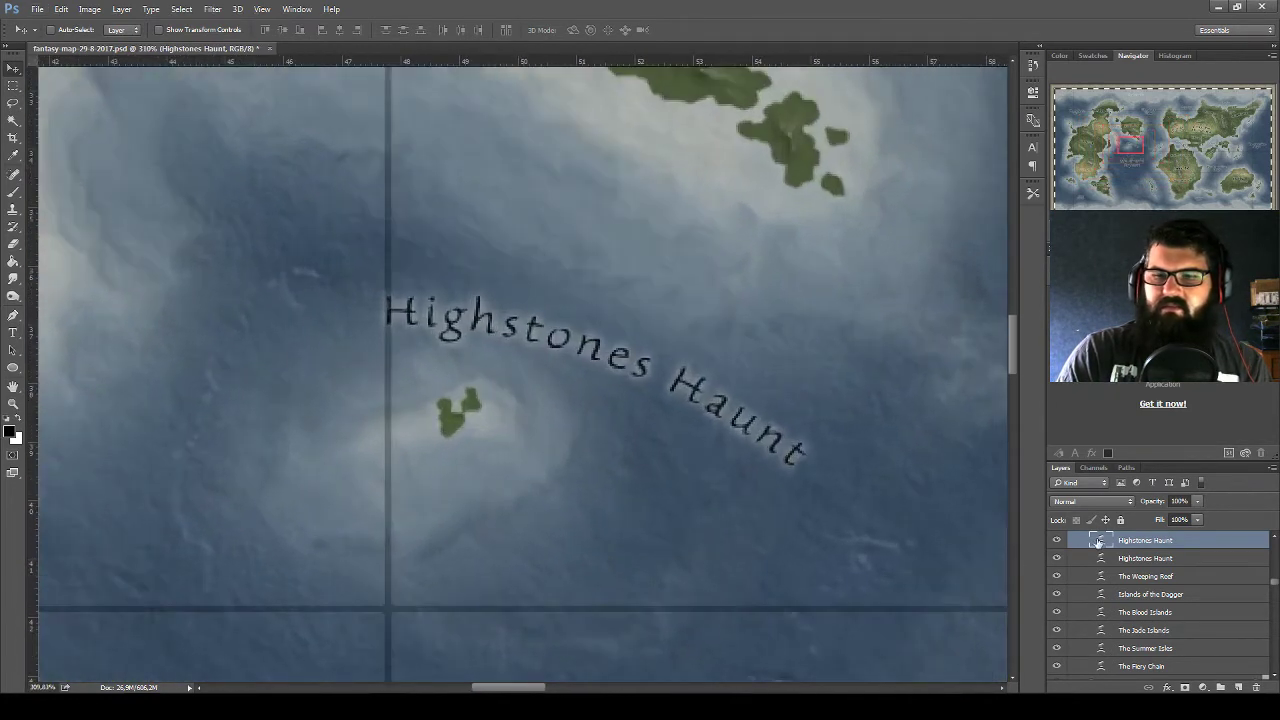
Delete the copied label's Highstones Haunt text, test-typing 'The' and erasing it again
double_click(1099, 540)
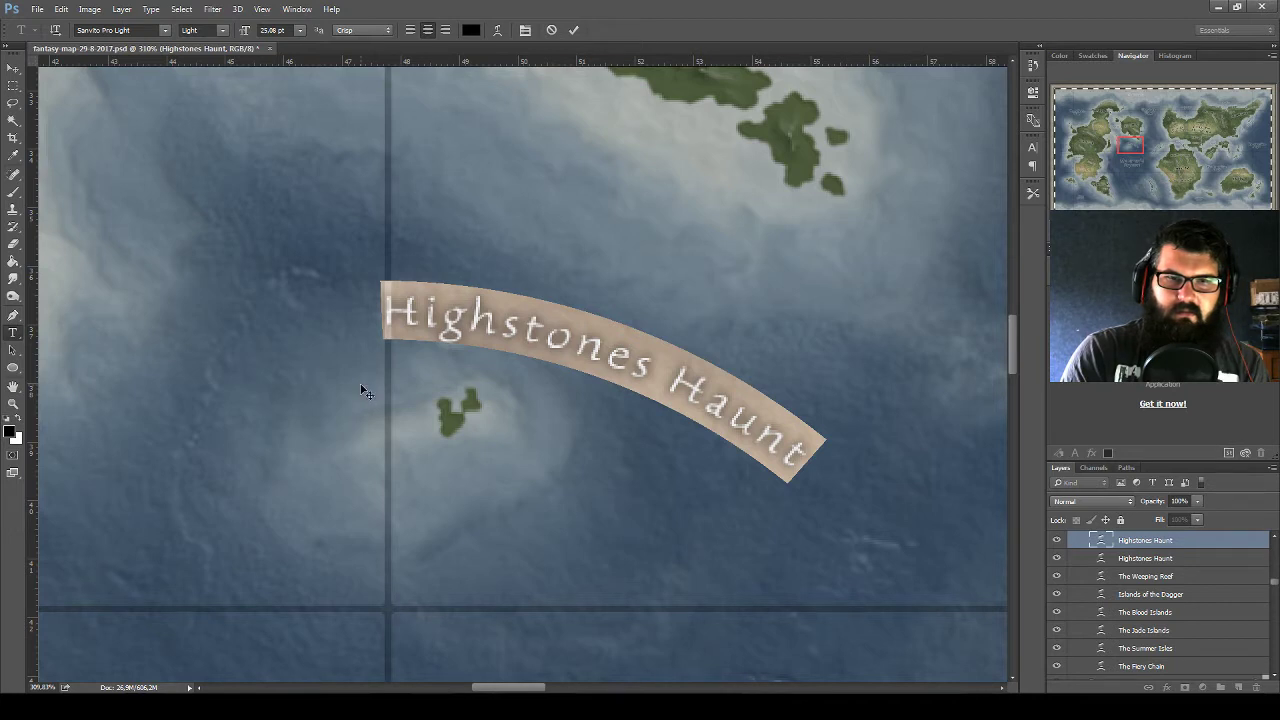
key("BackSpace")
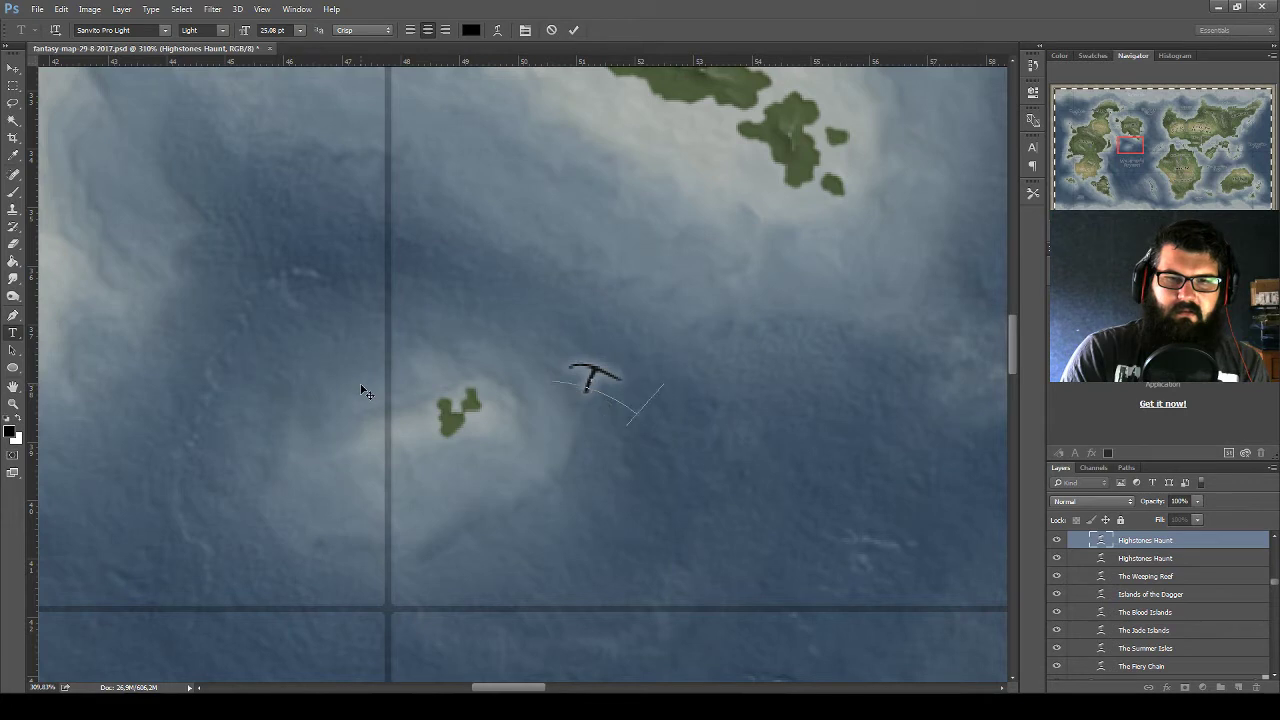
type("The")
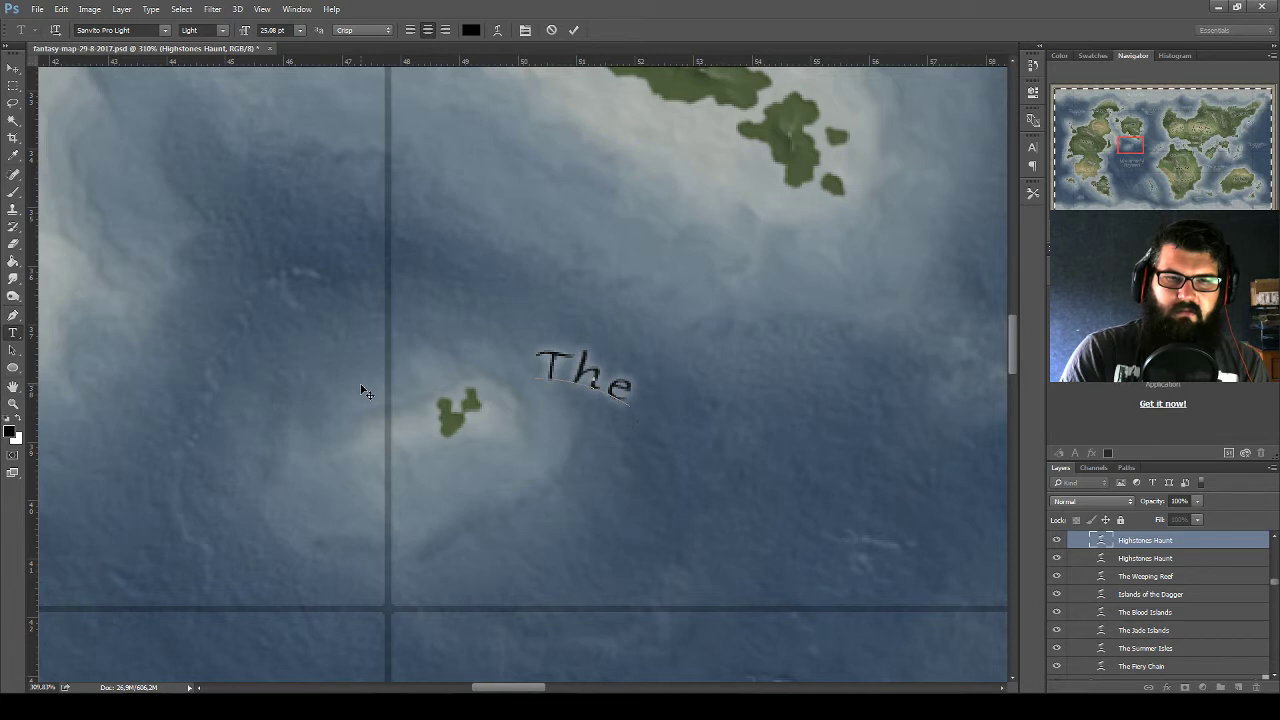
key("BackSpace")
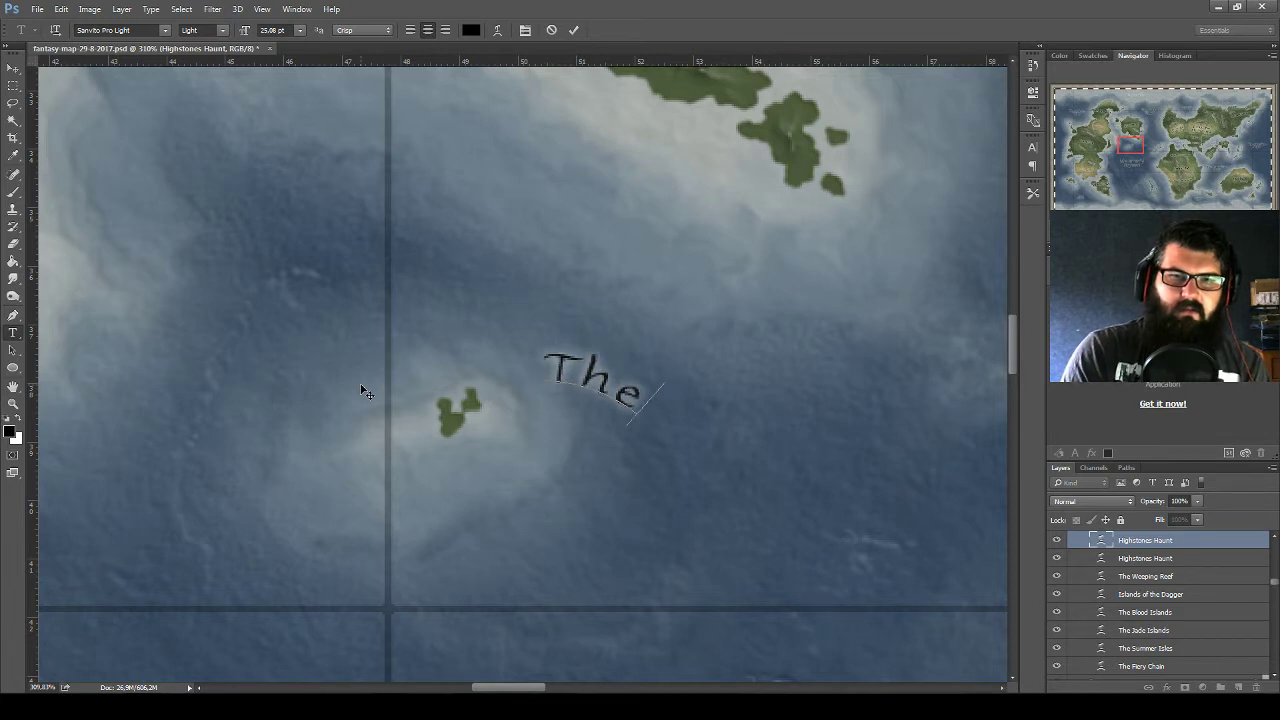
key("BackSpace")
key("BackSpace")
key("BackSpace")
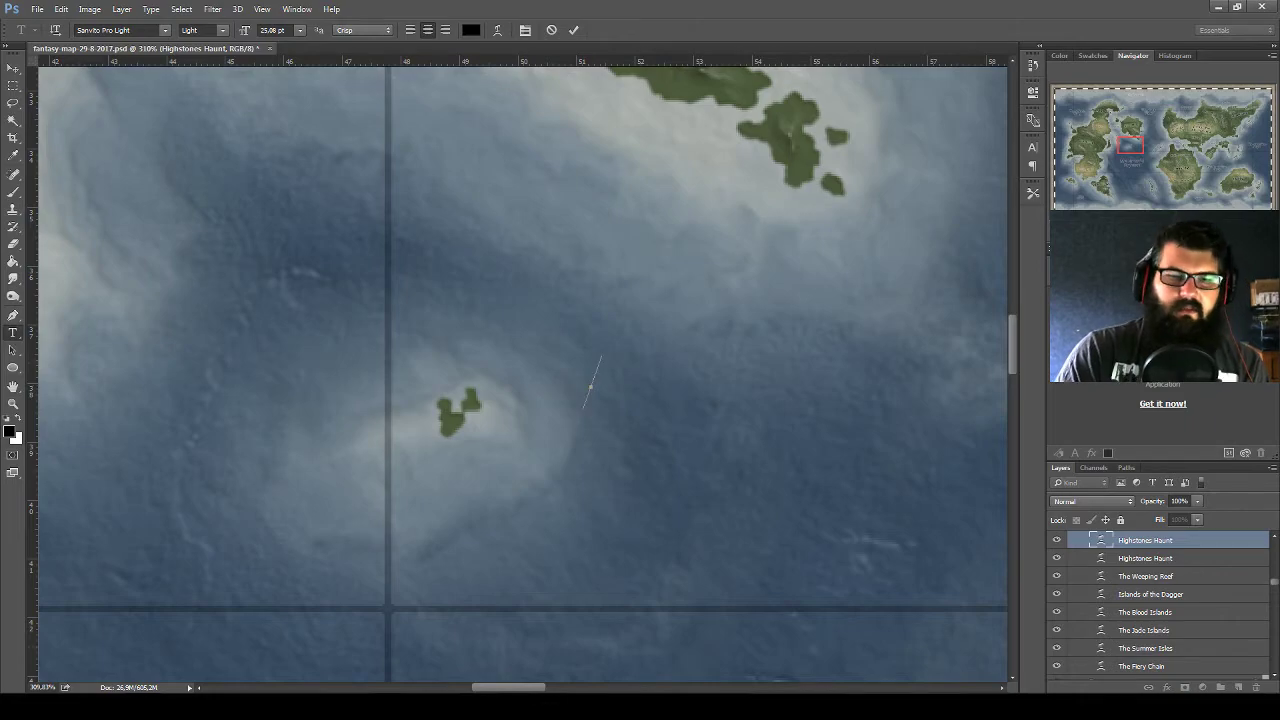
Back in the name generator, roll four new hideout name lists, ending with Proudbloom Cave
left_click(423, 650)
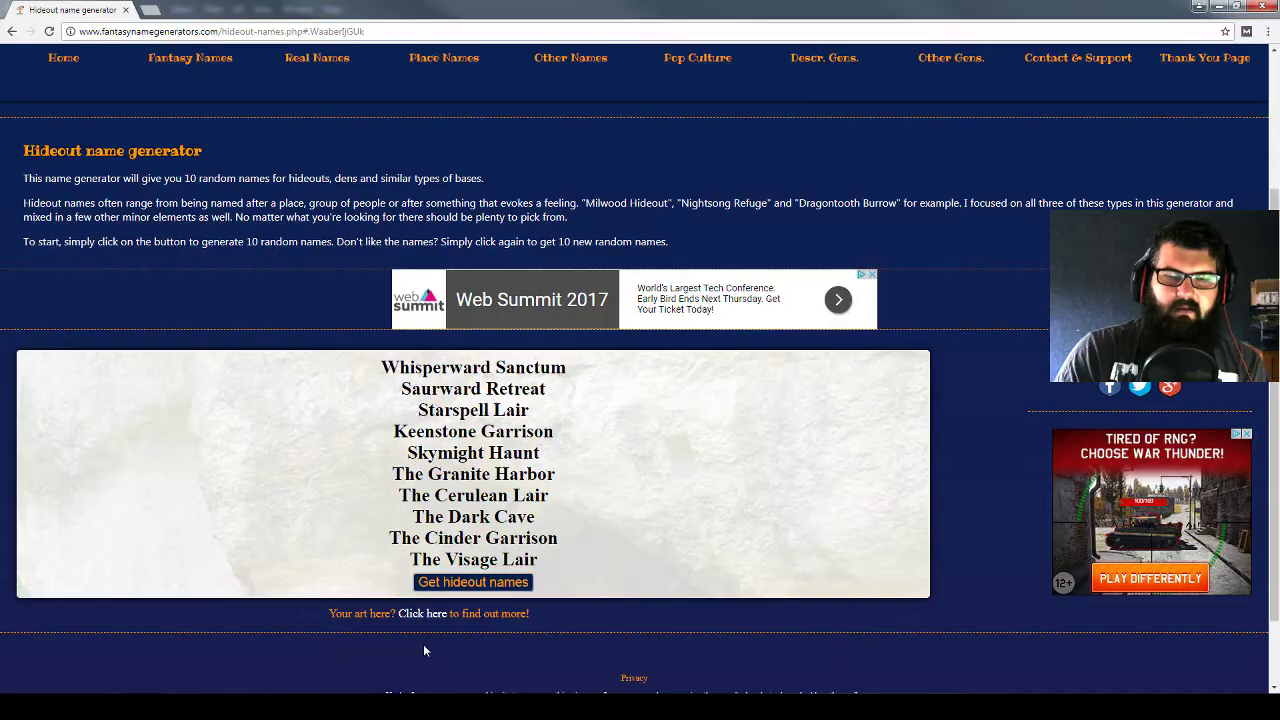
left_click(481, 583)
left_click(481, 583)
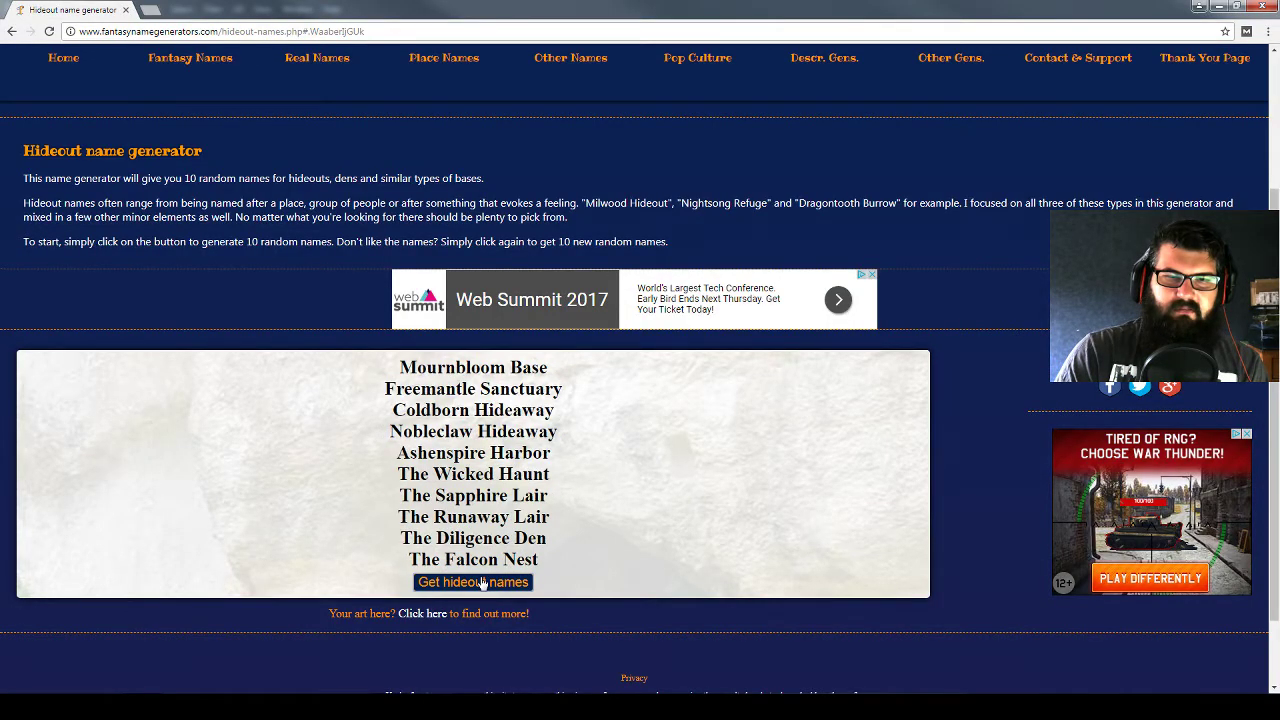
left_click(481, 583)
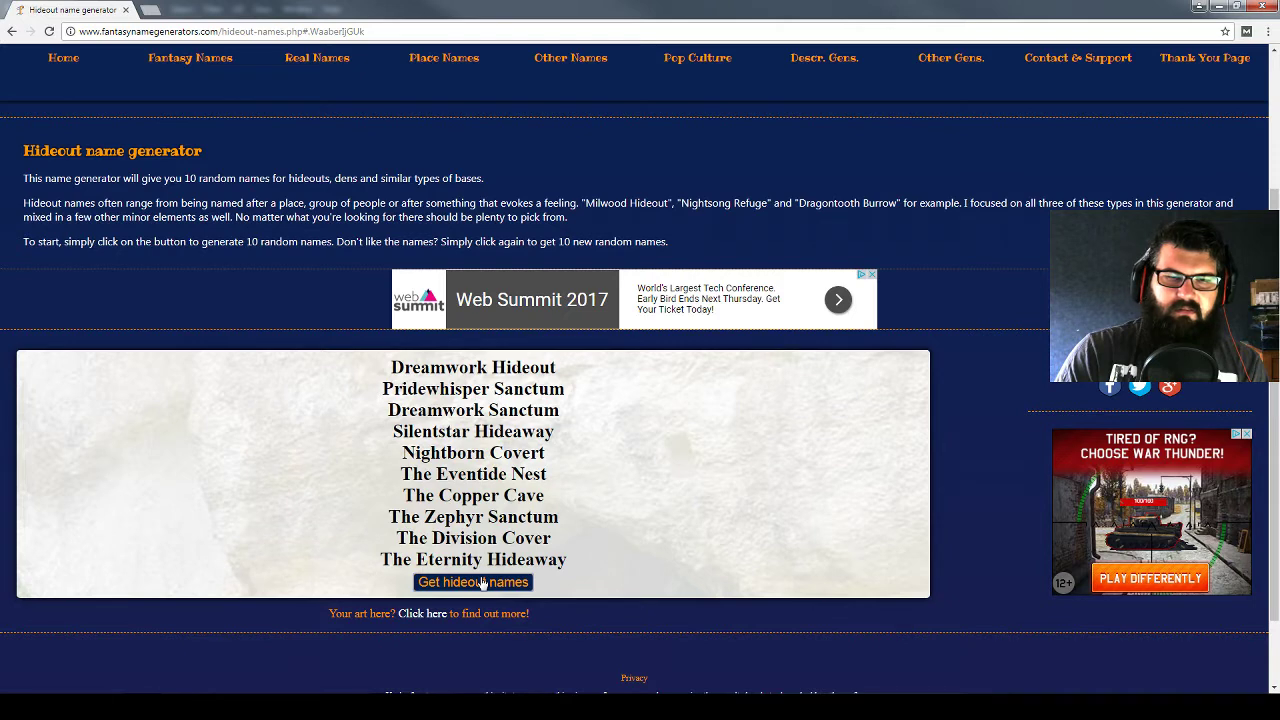
left_click(481, 583)
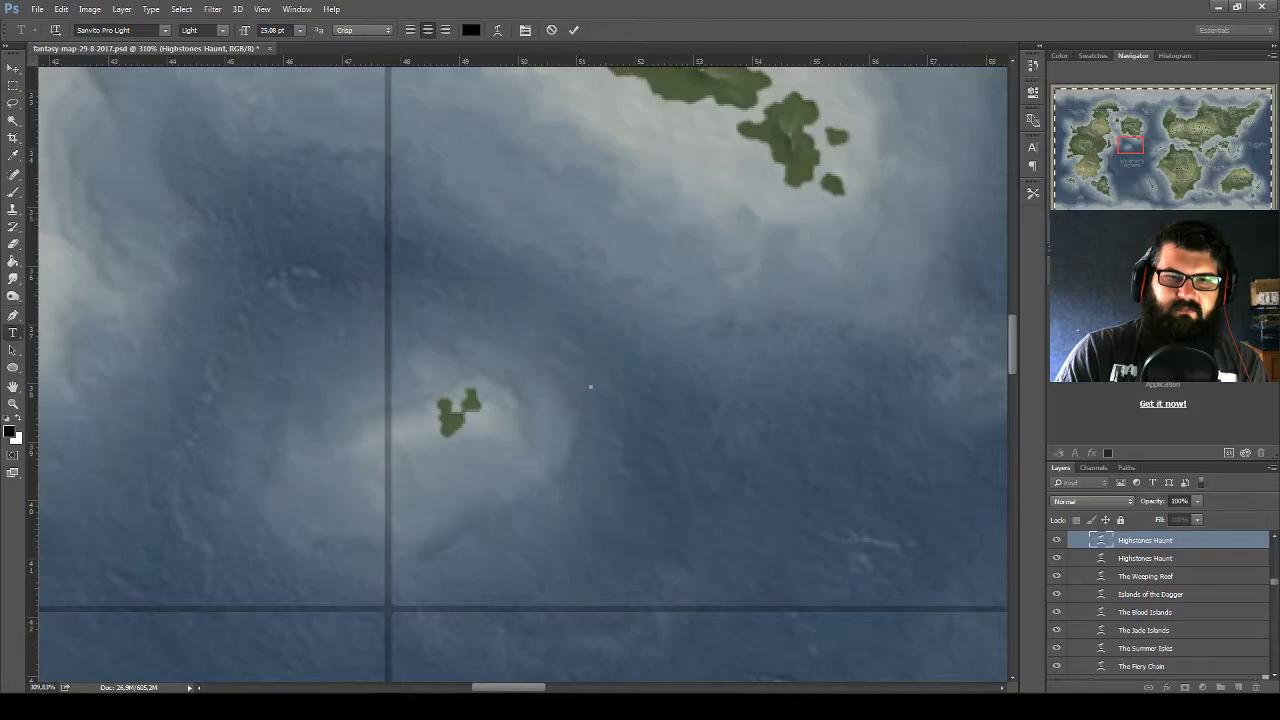
Type 'Bloodthorn Island' on the path, commit, then move and rotate it about -18.6° over the islet
type("Bl")
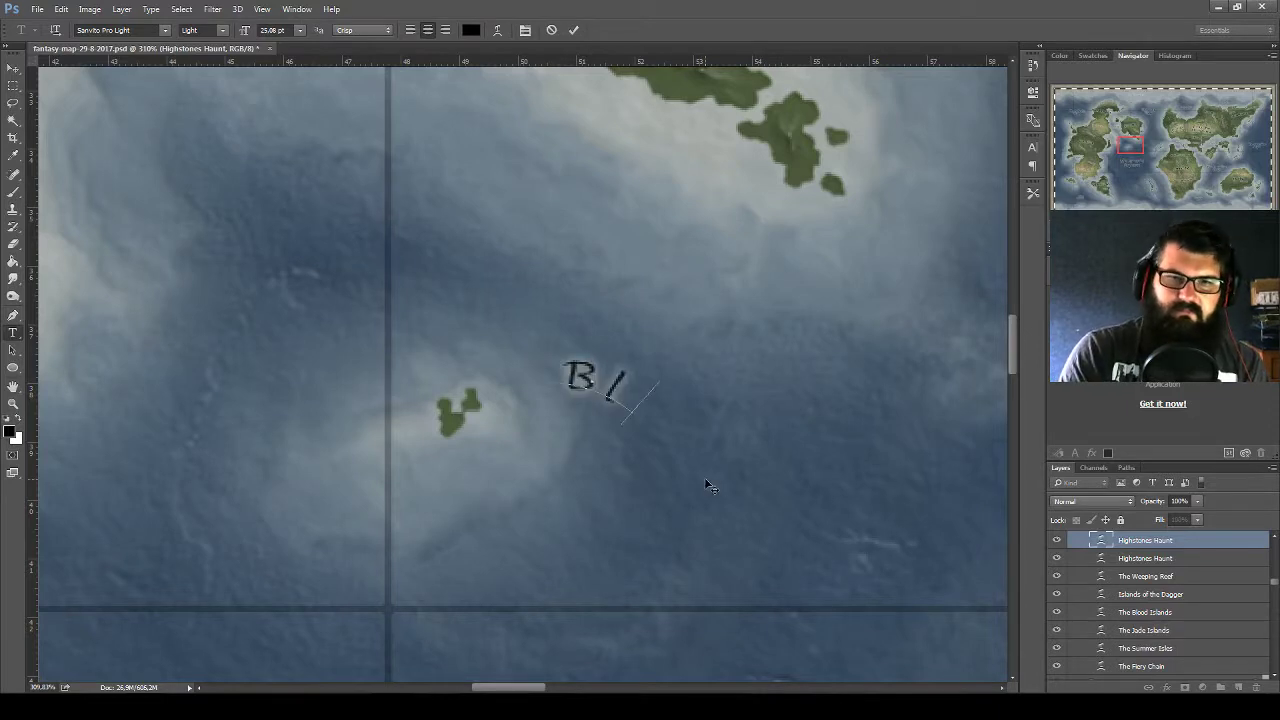
type("oodthorn Island")
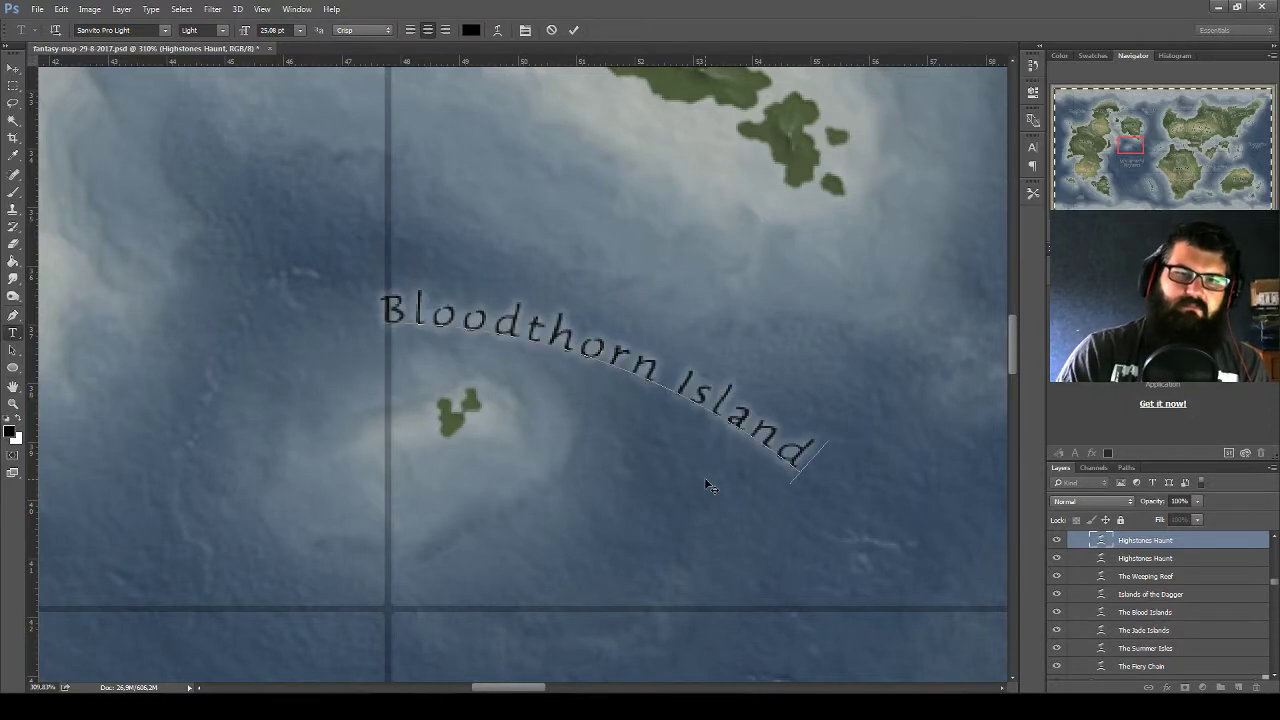
key("ctrl+Return")
key("v")
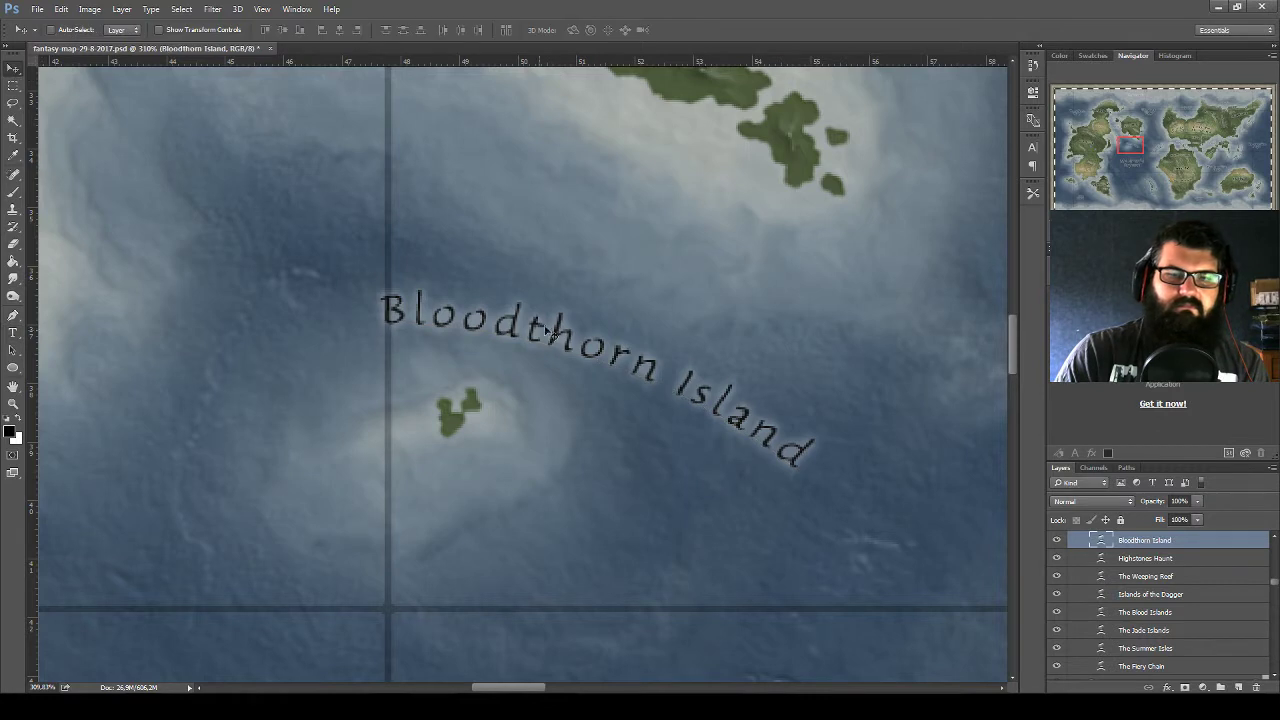
left_click_drag(529, 332, 454, 333)
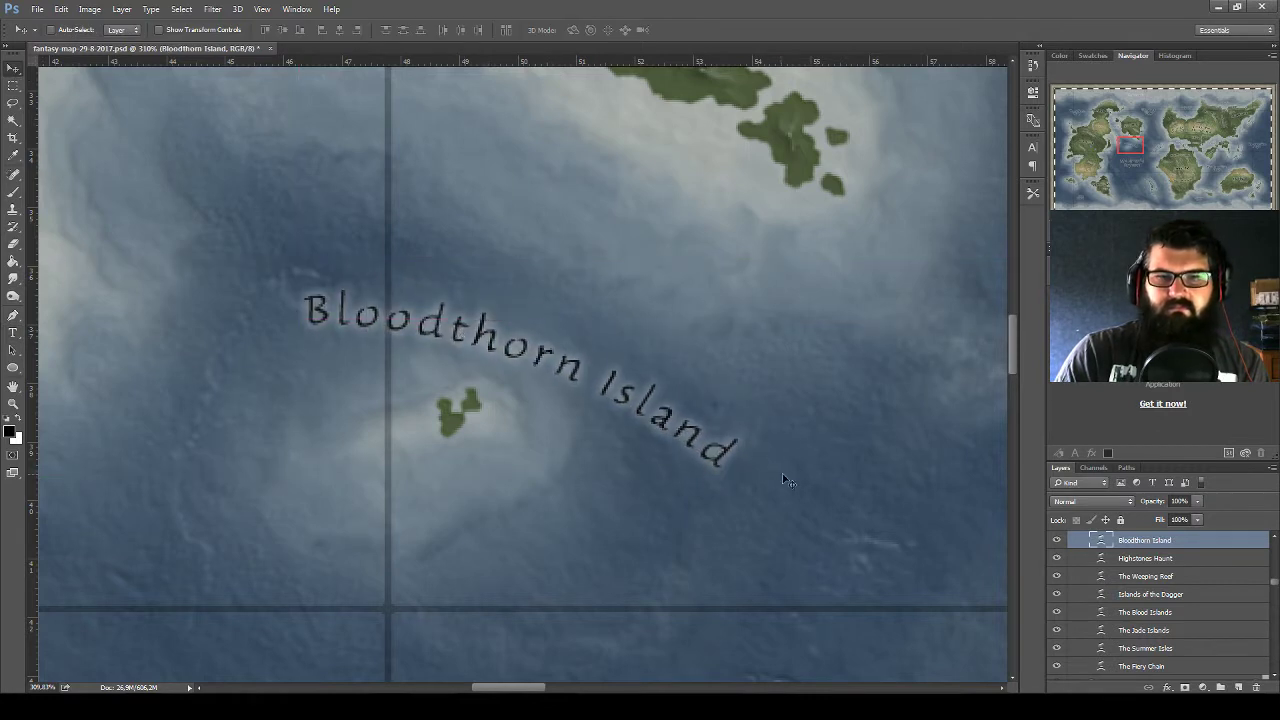
key("ctrl+t")
mouse_move(762, 487)
left_mouse_down()
mouse_move(802, 454)
mouse_move(806, 414)
left_mouse_up()
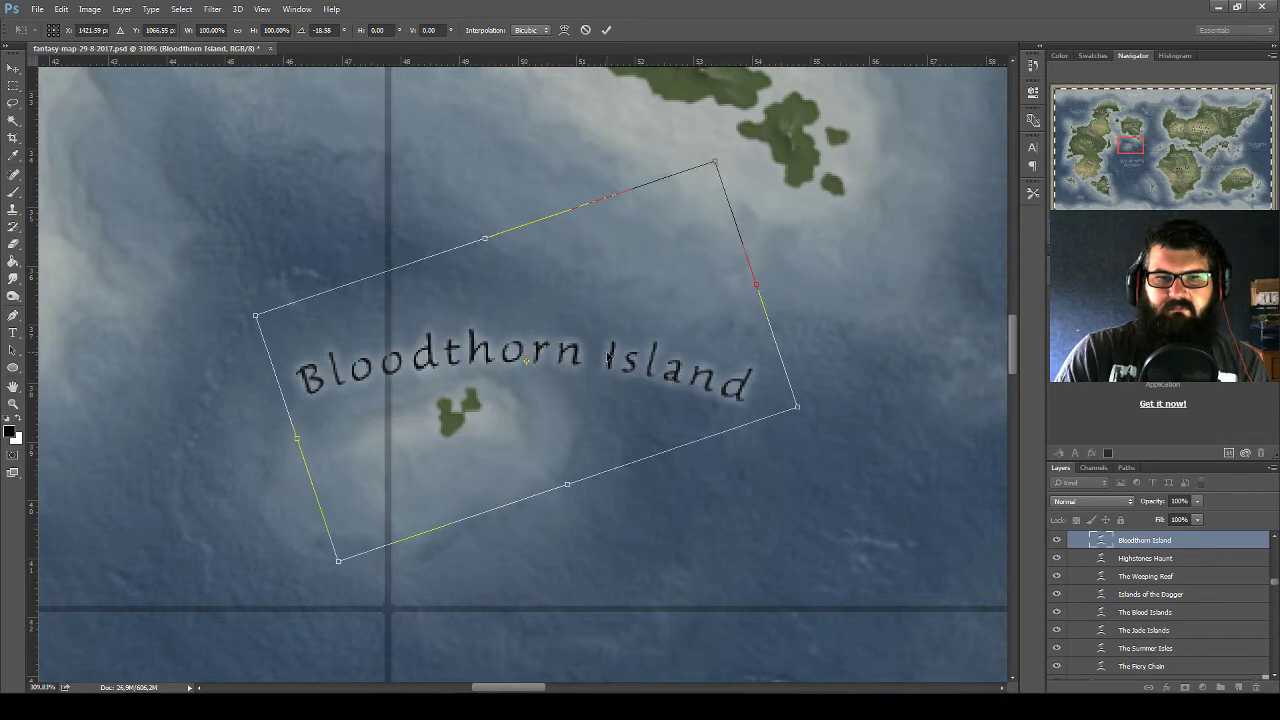
left_click_drag(581, 347, 541, 335)
Apply the Bloodthorn Island label's rotation, zoom out to the map border and save the map
key("Return")
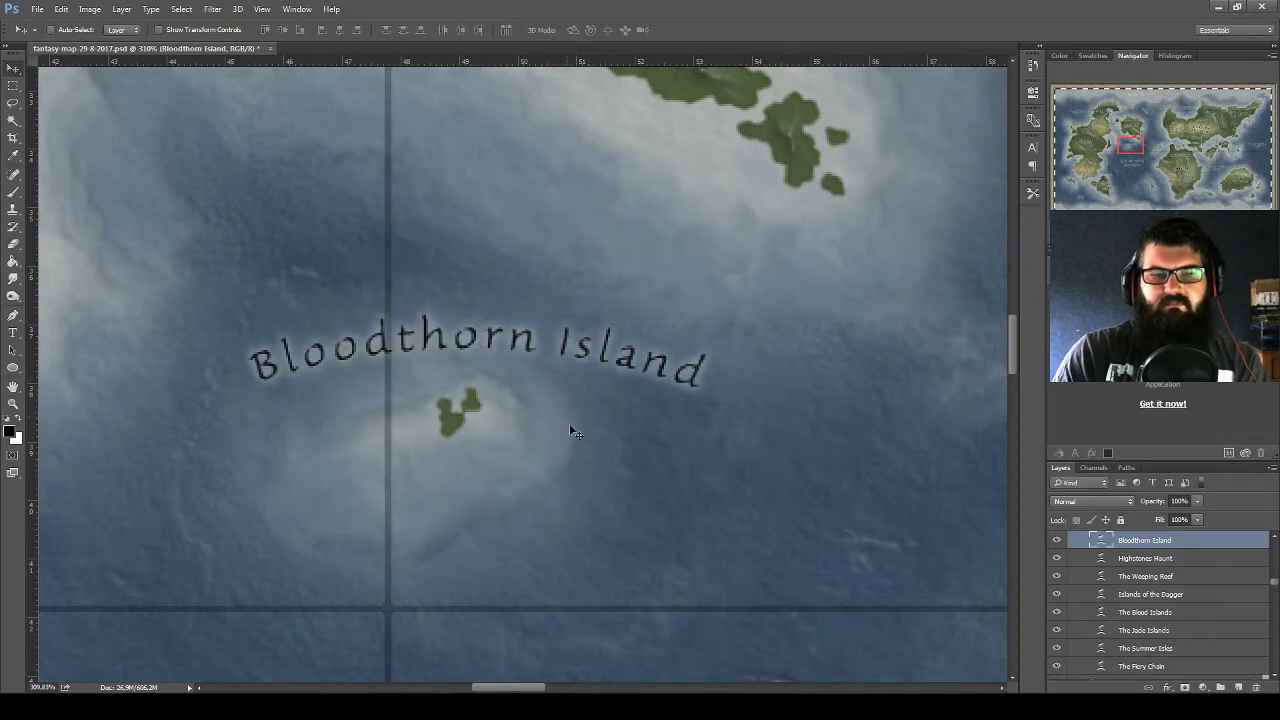
scroll(454, 398, "down", 3)
scroll(454, 398, "down", 3)
scroll(440, 370, "down", 3)
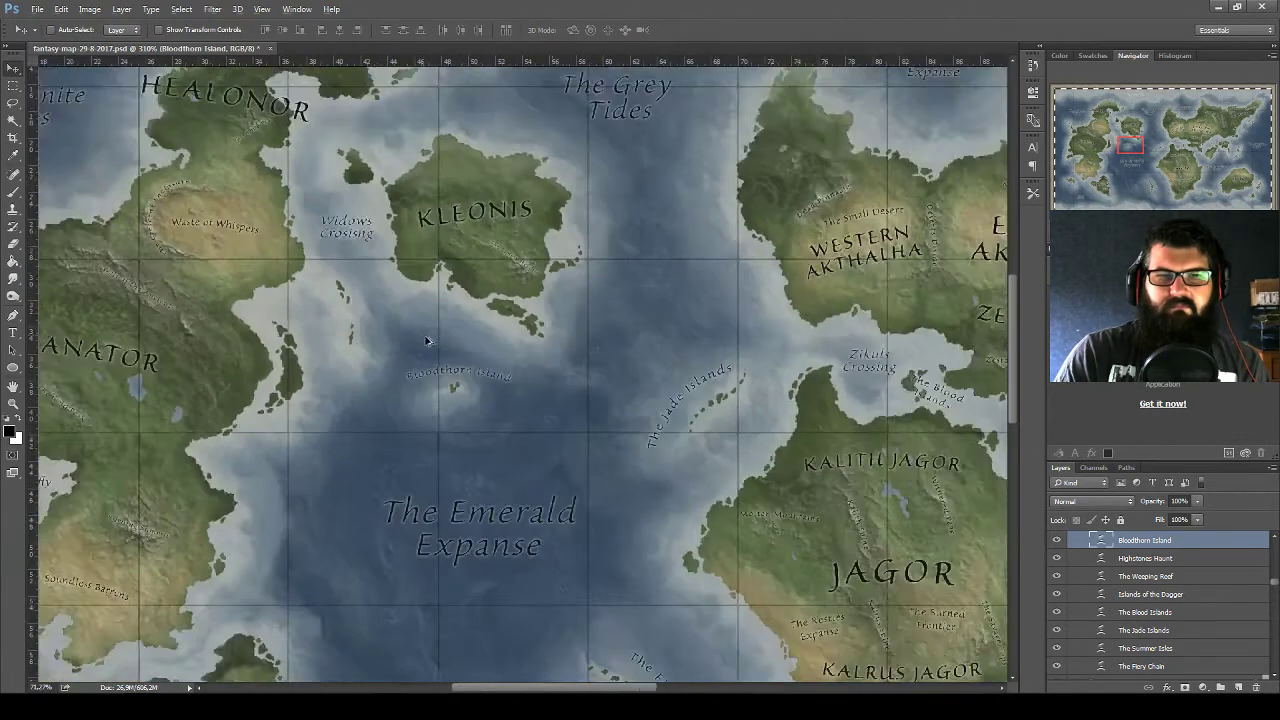
scroll(440, 324, "down", 1)
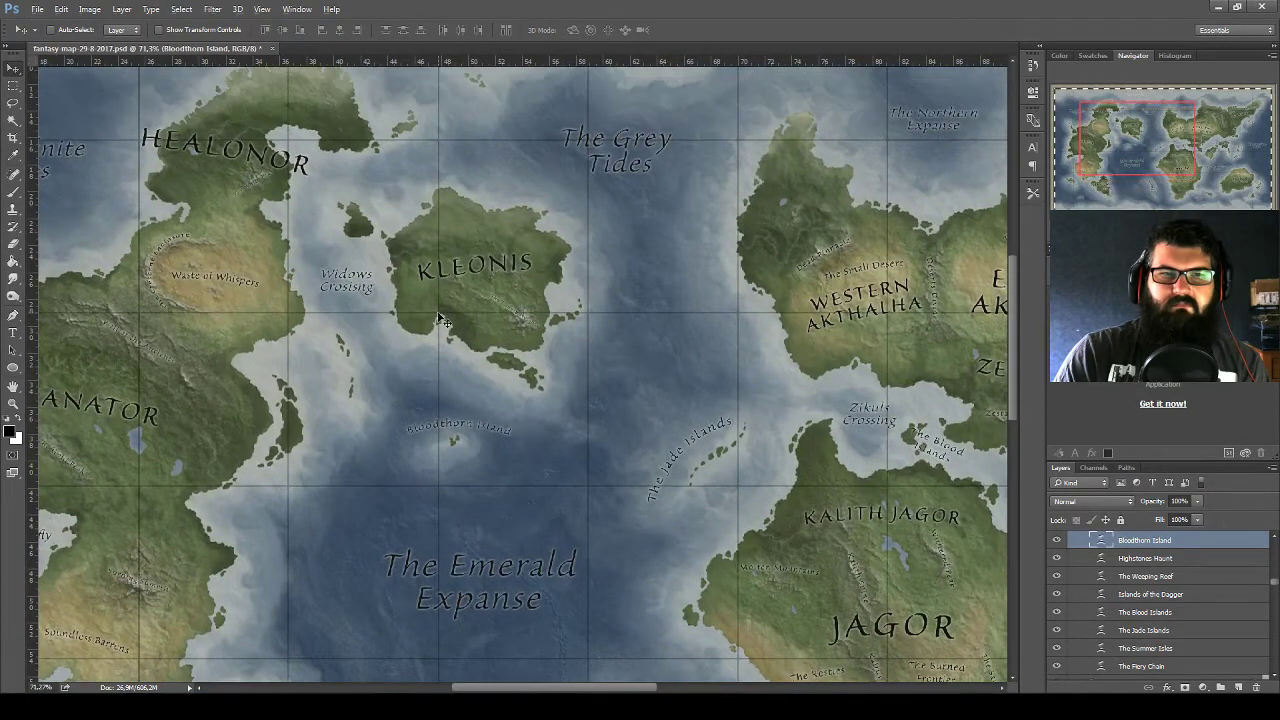
scroll(445, 328, "down", 1)
scroll(450, 330, "down", 1)
scroll(458, 334, "down", 1)
scroll(458, 338, "down", 1)
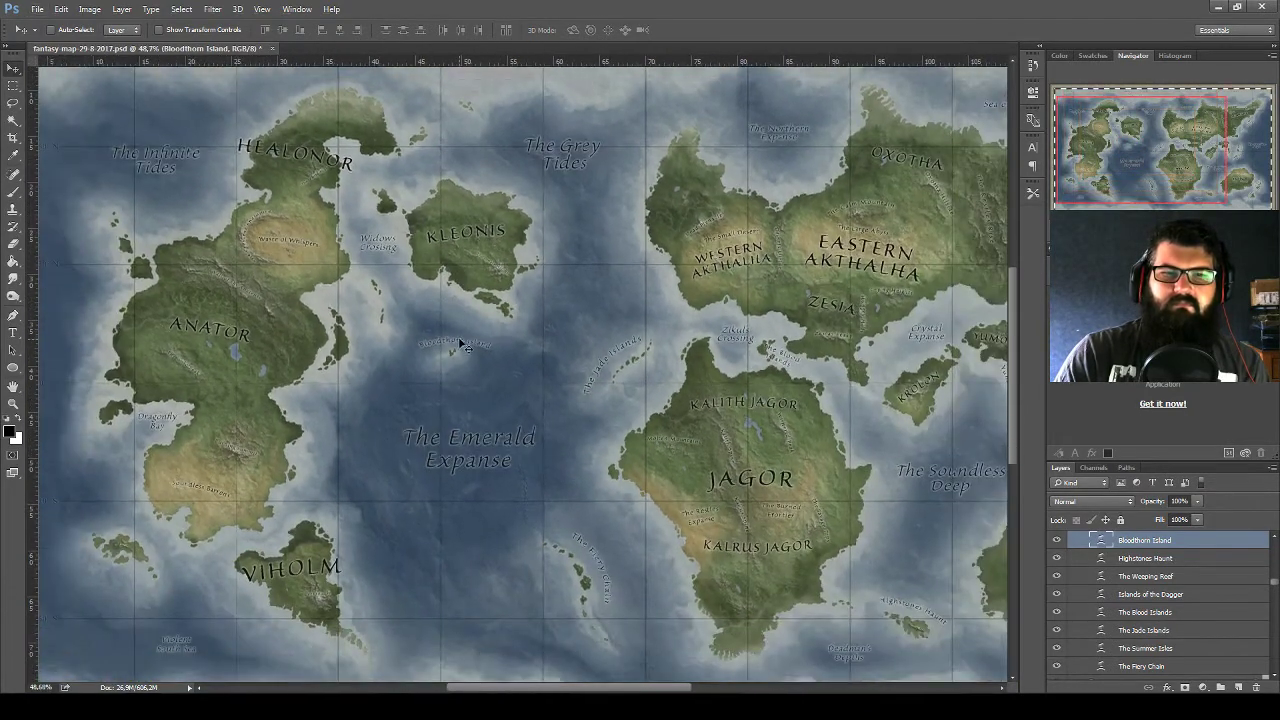
scroll(465, 350, "down", 1)
scroll(320, 360, "up", 1)
scroll(320, 360, "up", 1)
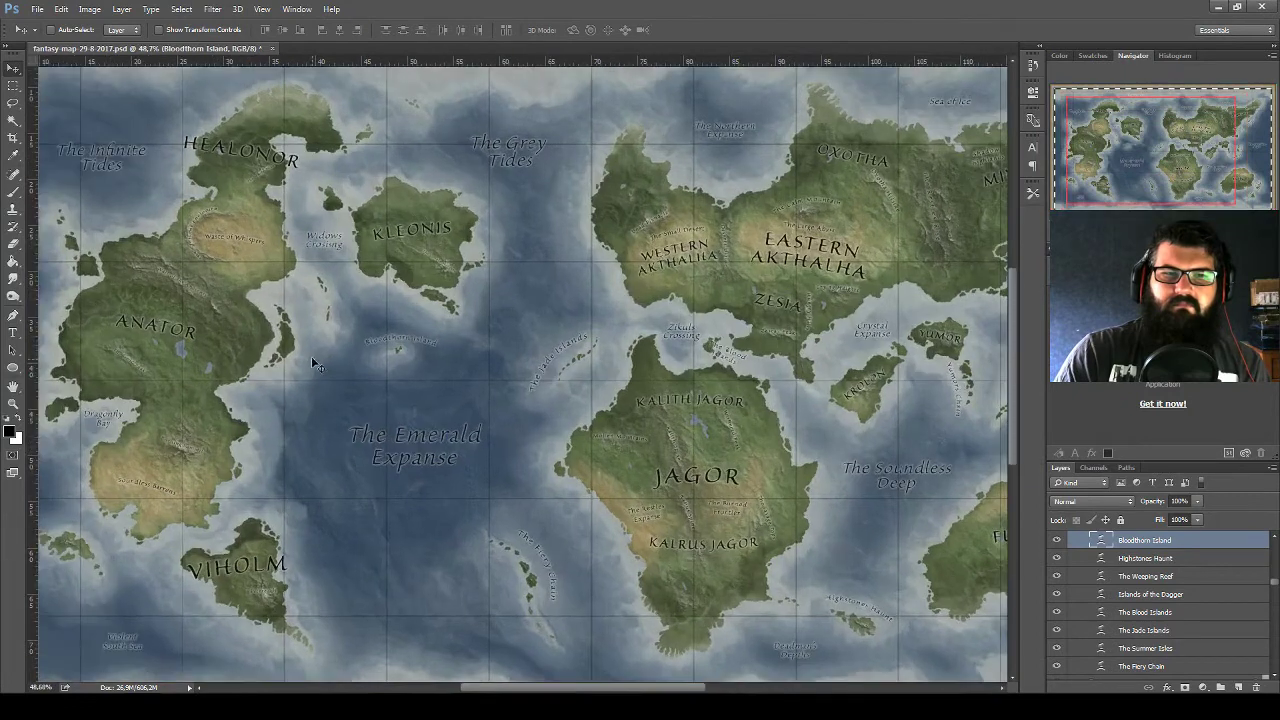
left_click_drag(335, 430, 549, 364)
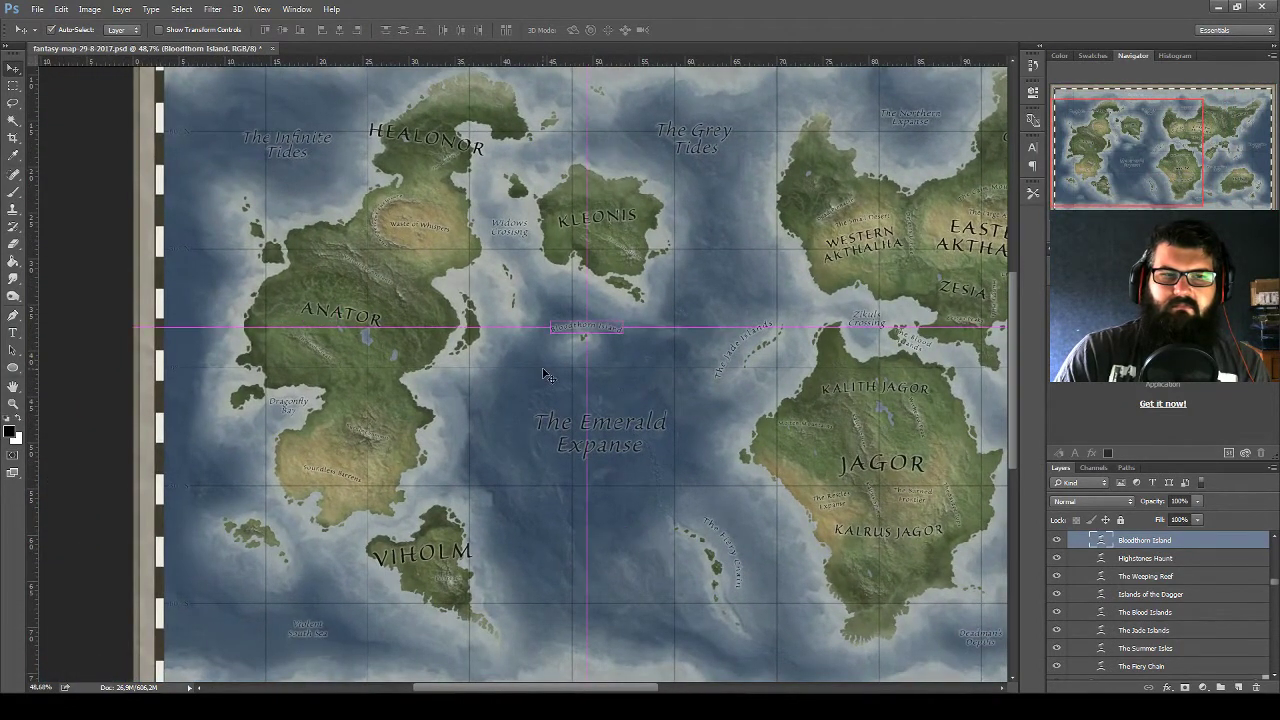
key("ctrl+s")
Alt-drag a copy of the Bloodthorn Island label onto the islets below The glistening abyss
scroll(550, 378, "up", 1)
scroll(550, 378, "up", 1)
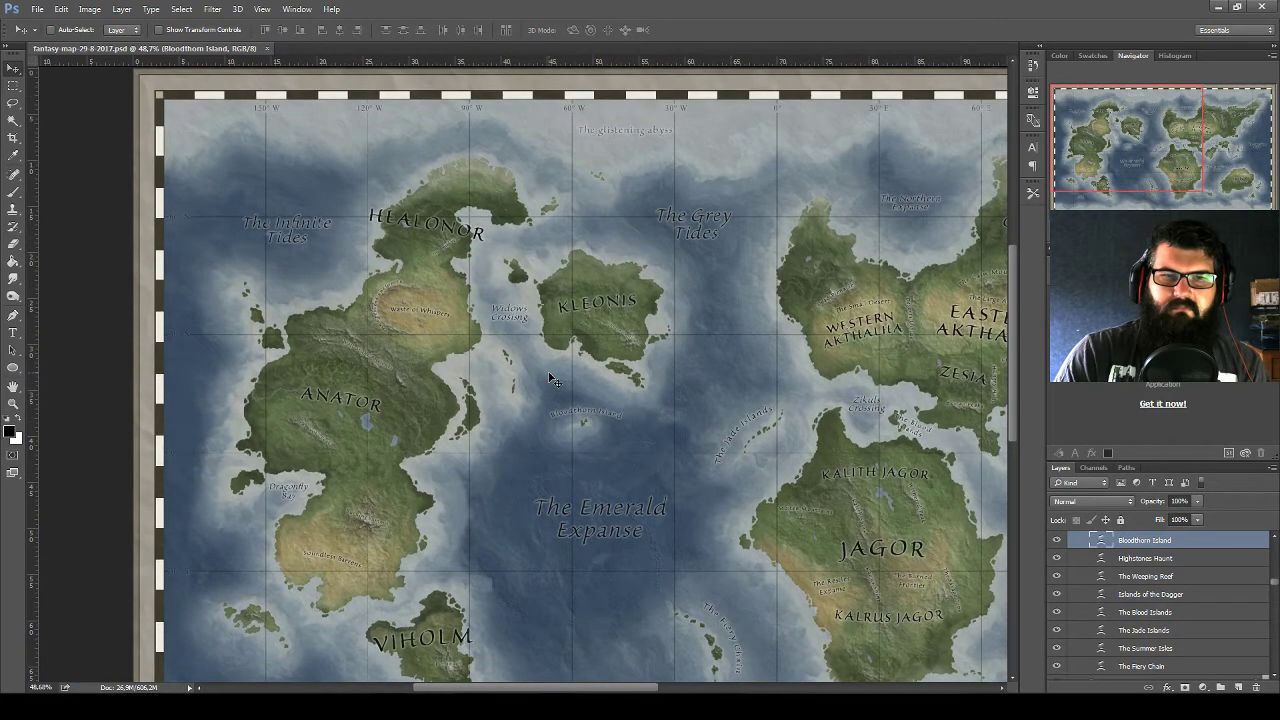
scroll(550, 378, "up", 1)
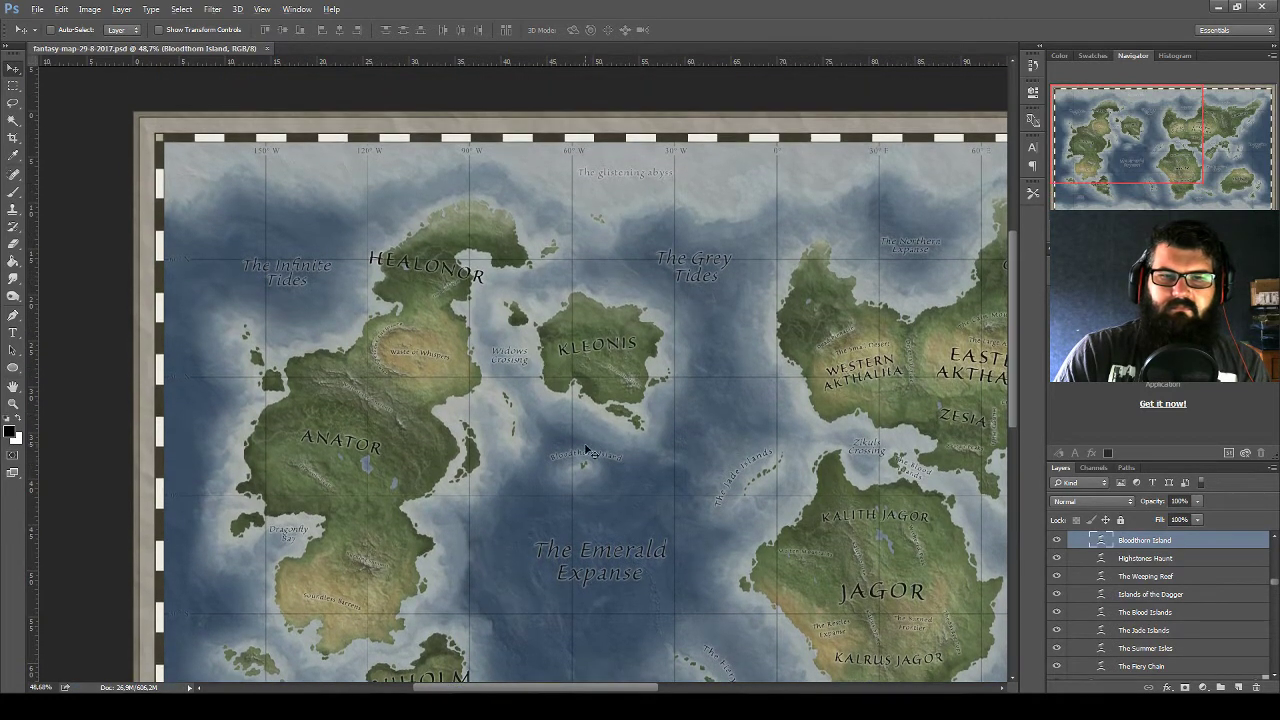
left_click_drag(588, 450, 636, 202)
scroll(636, 202, "up", 2)
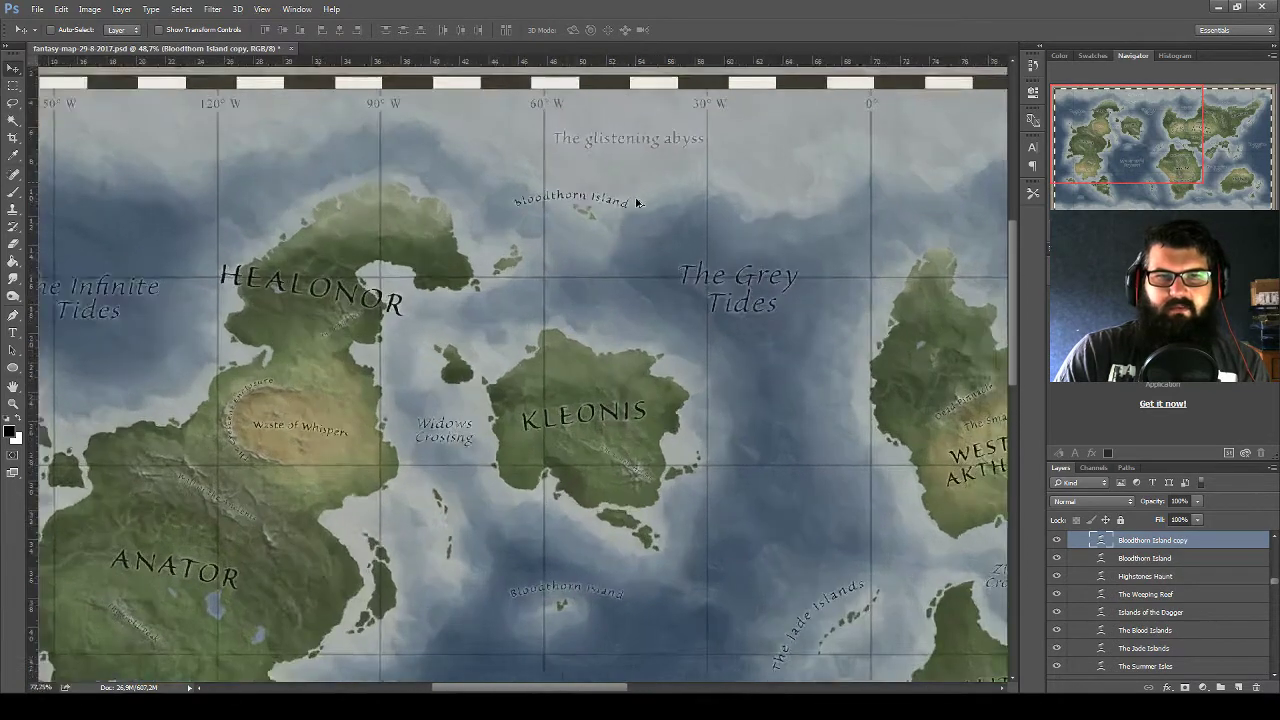
scroll(636, 202, "up", 2)
scroll(600, 250, "up", 2)
scroll(550, 300, "up", 2)
scroll(505, 340, "up", 1)
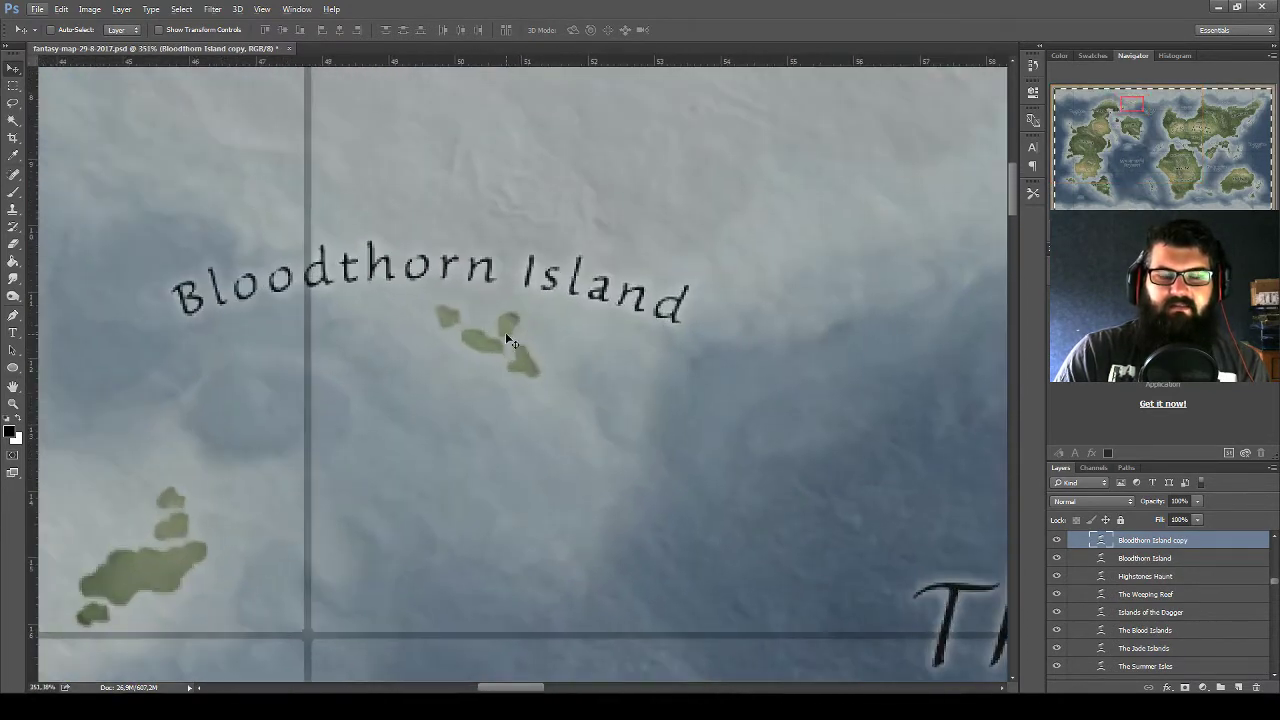
scroll(506, 334, "up", 1)
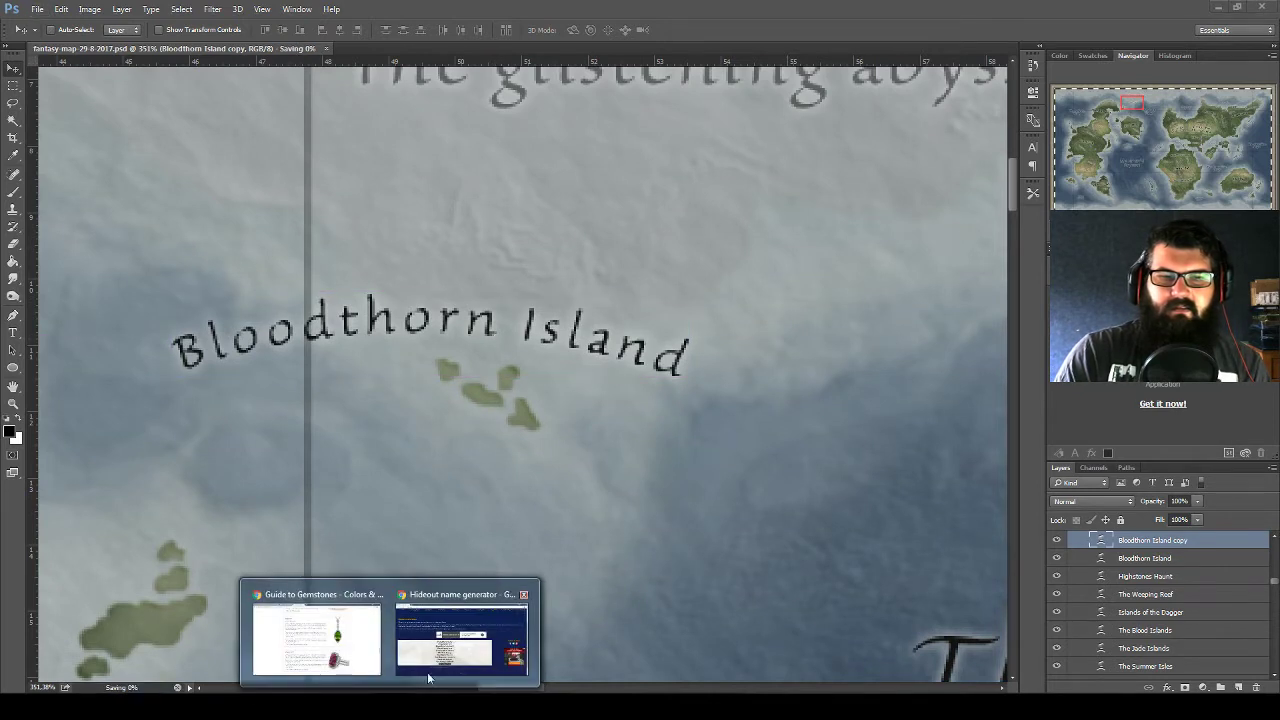
Roll several fresh hideout name lists until a usable name like Thunderlock Cave appears
left_click(515, 595)
left_click(486, 584)
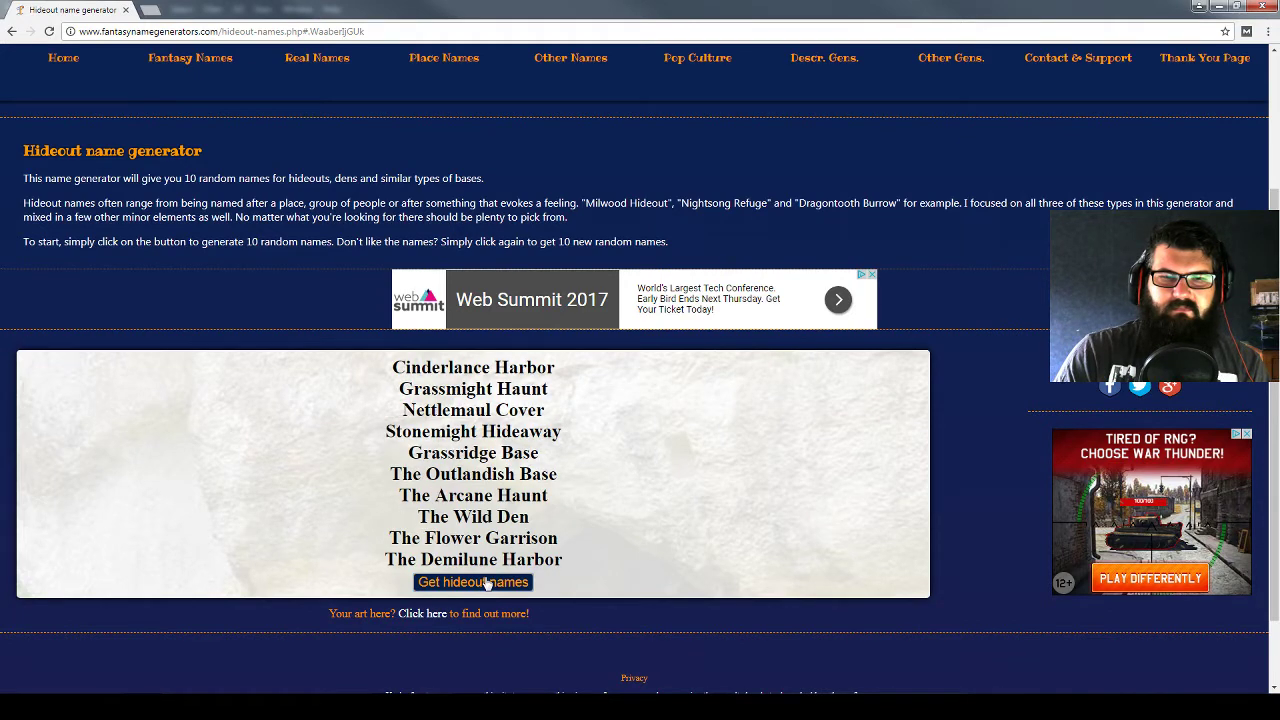
left_click(486, 584)
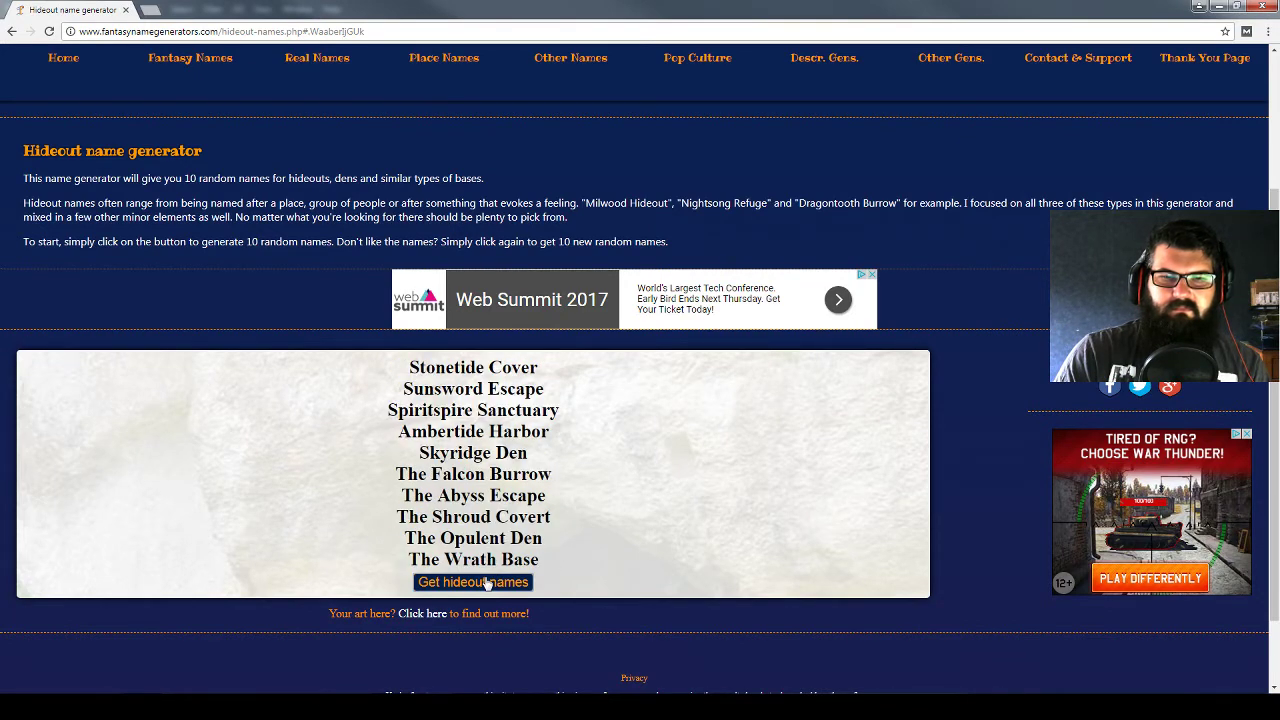
left_click(486, 584)
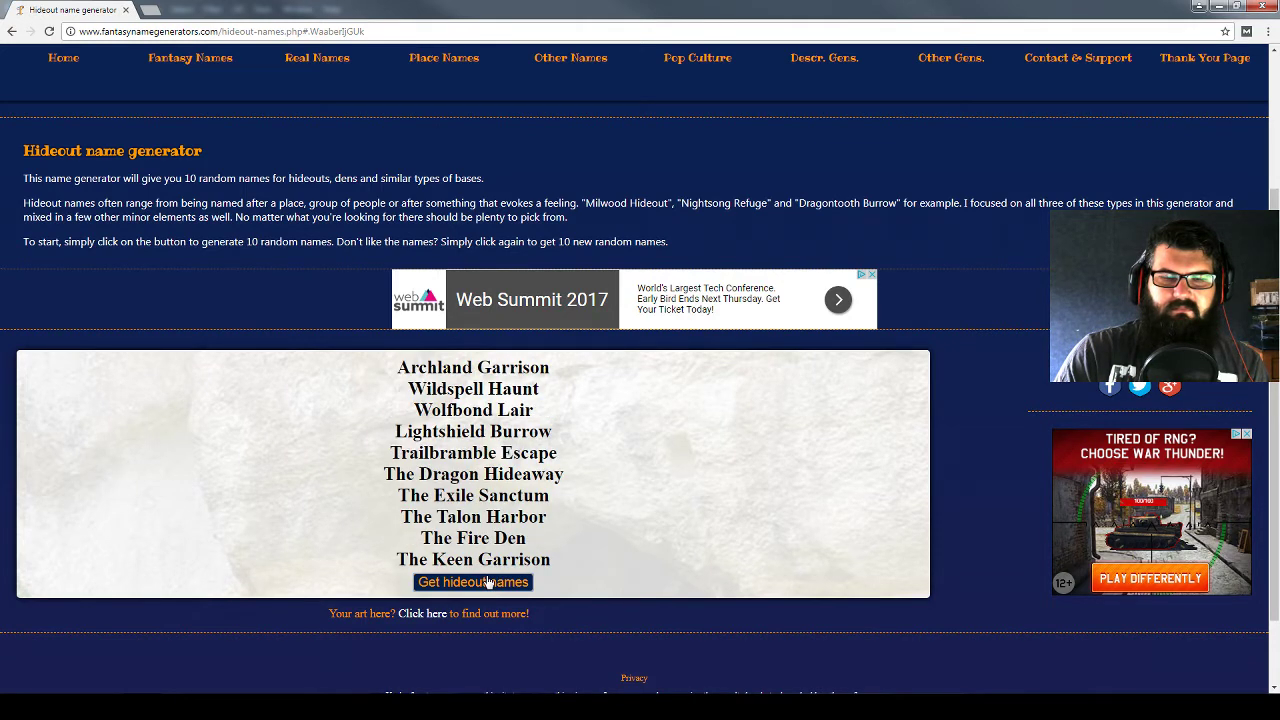
left_click(488, 583)
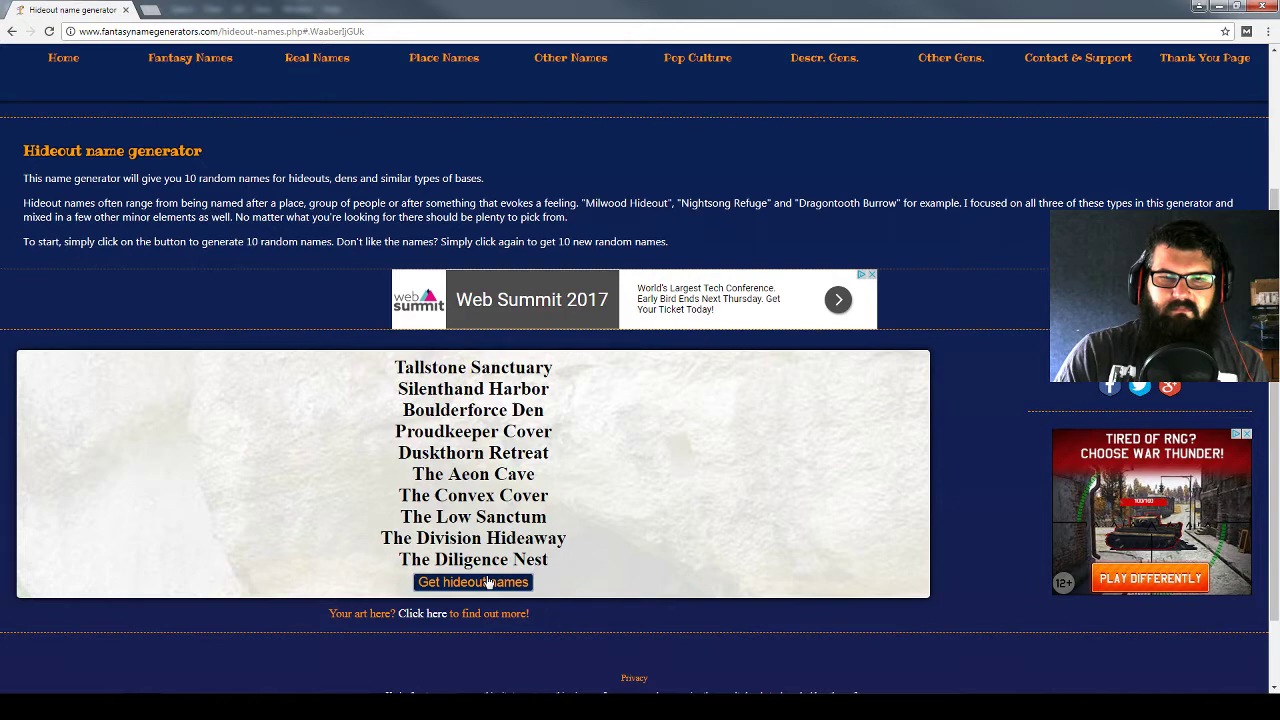
left_click(488, 583)
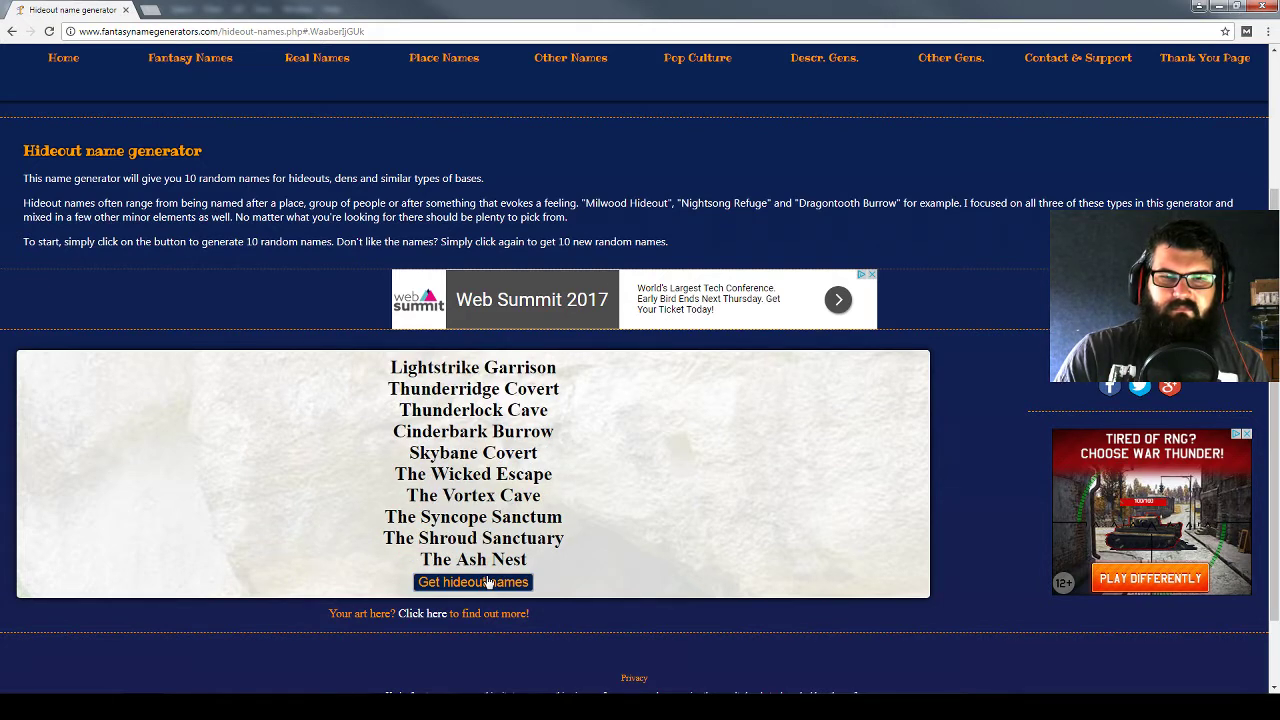
key("alt+Tab")
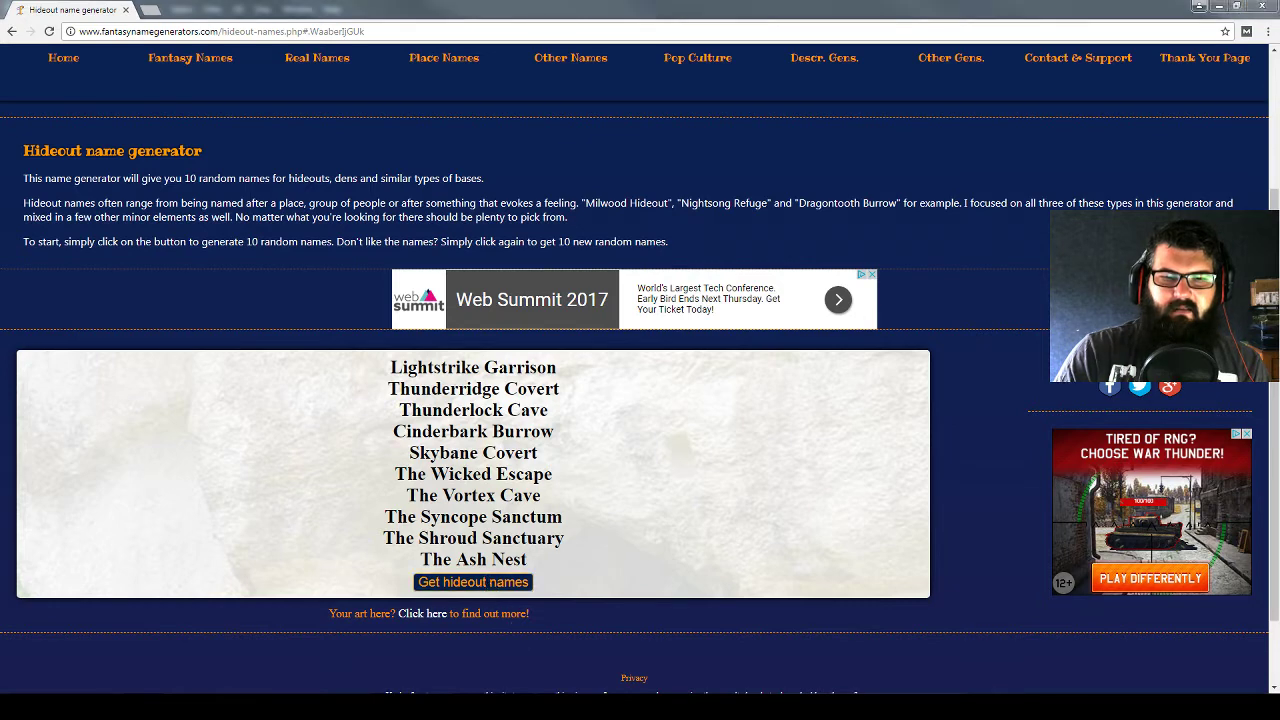
Change the copied label's text to 'Thunderlock Islands' and nudge it slightly right
double_click(1101, 541)
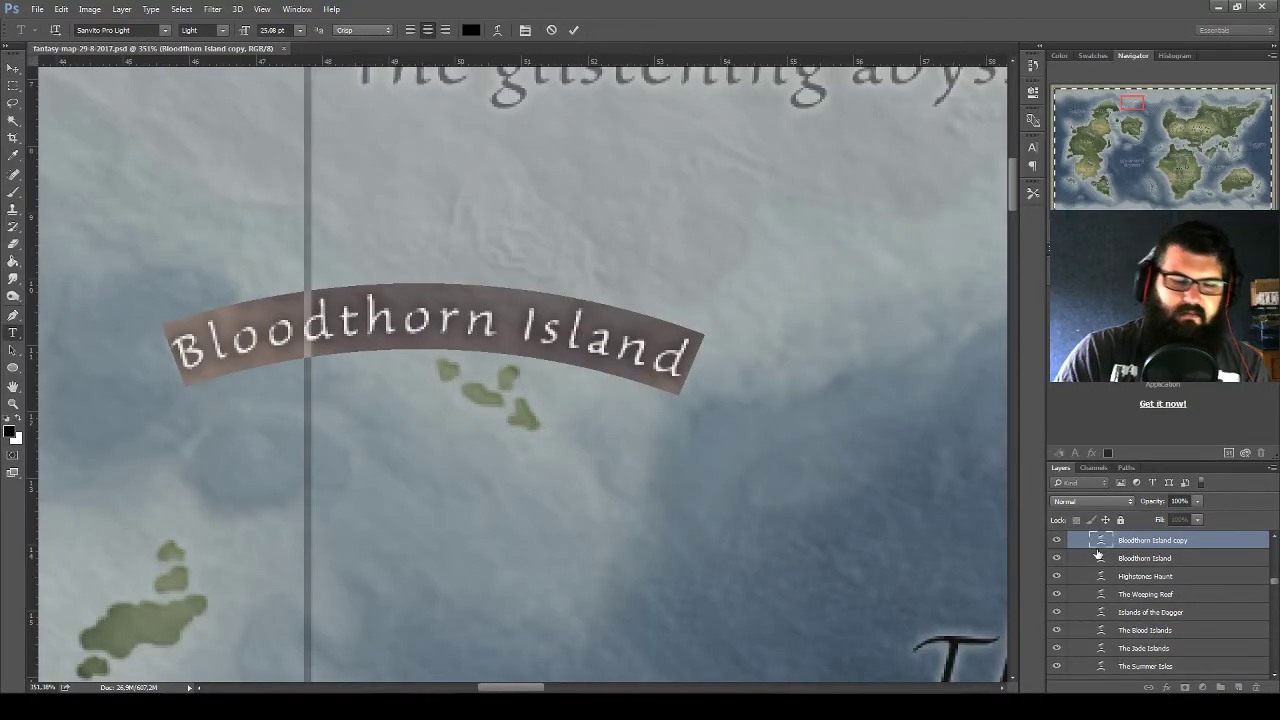
type("Thund")
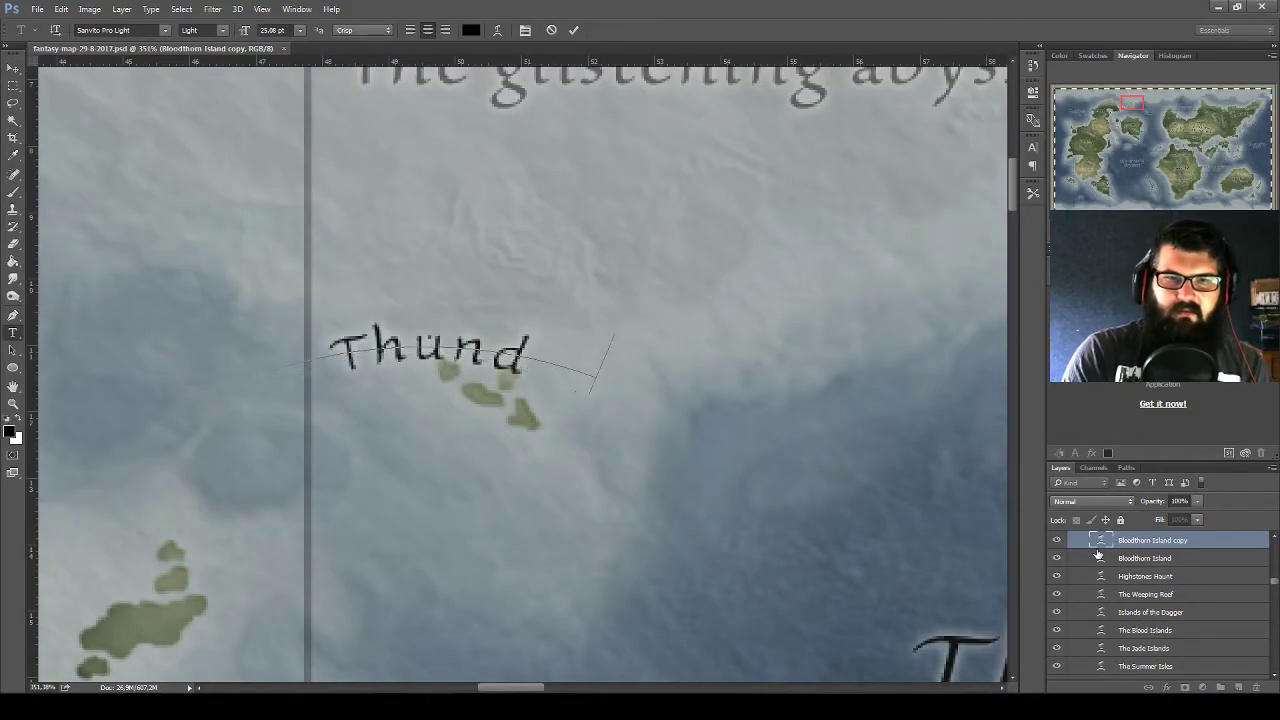
type("erlock Islands")
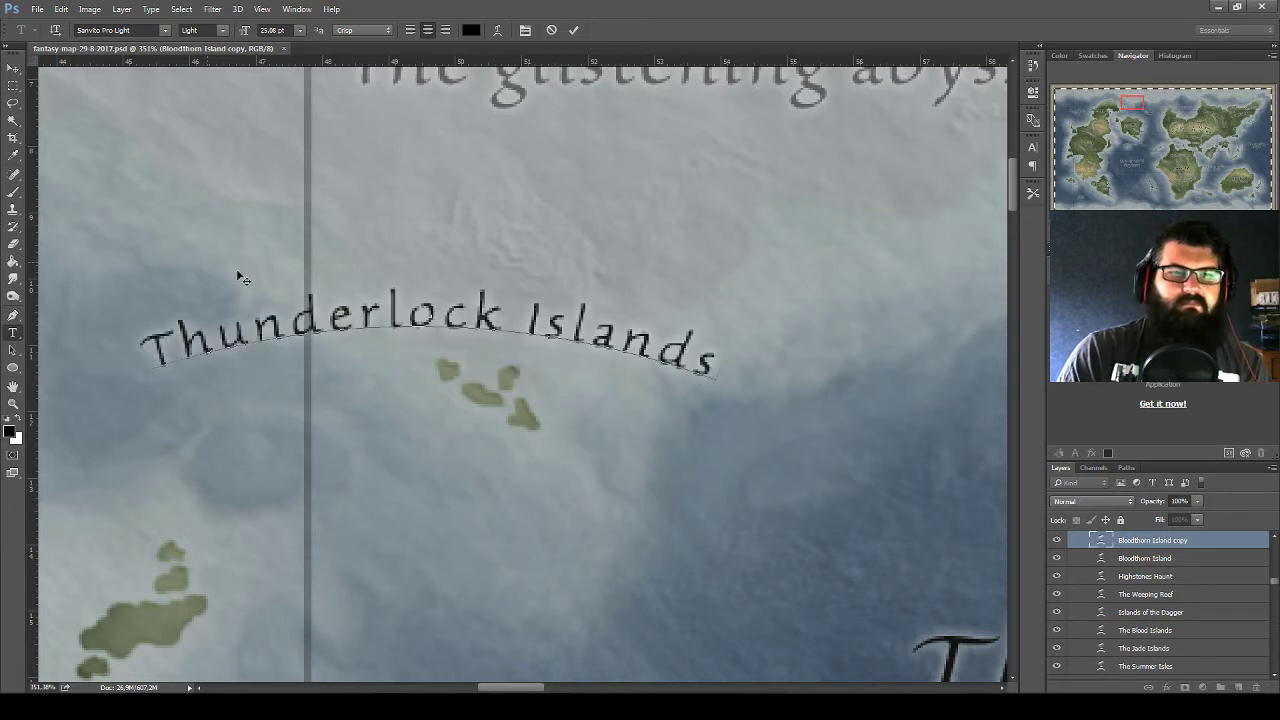
left_click(13, 67)
left_click_drag(528, 331, 577, 328)
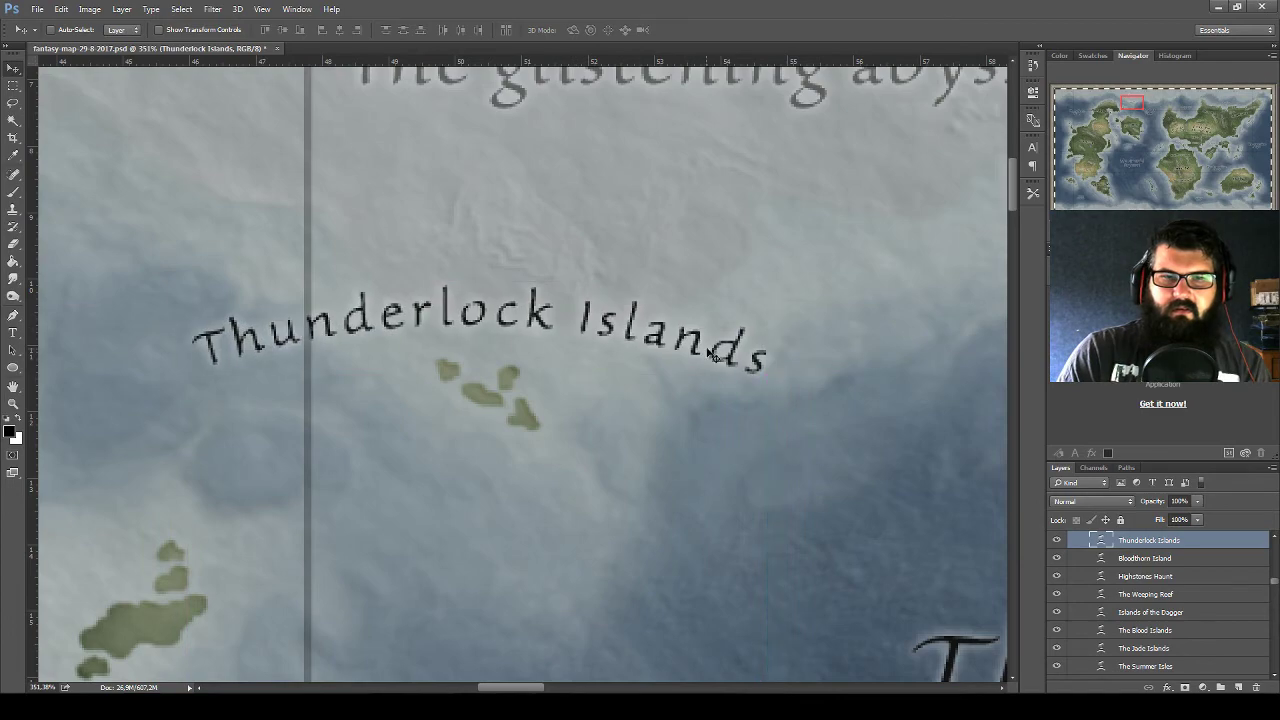
scroll(648, 360, "down", 3)
scroll(648, 360, "down", 2)
scroll(648, 360, "down", 2)
scroll(648, 360, "down", 1)
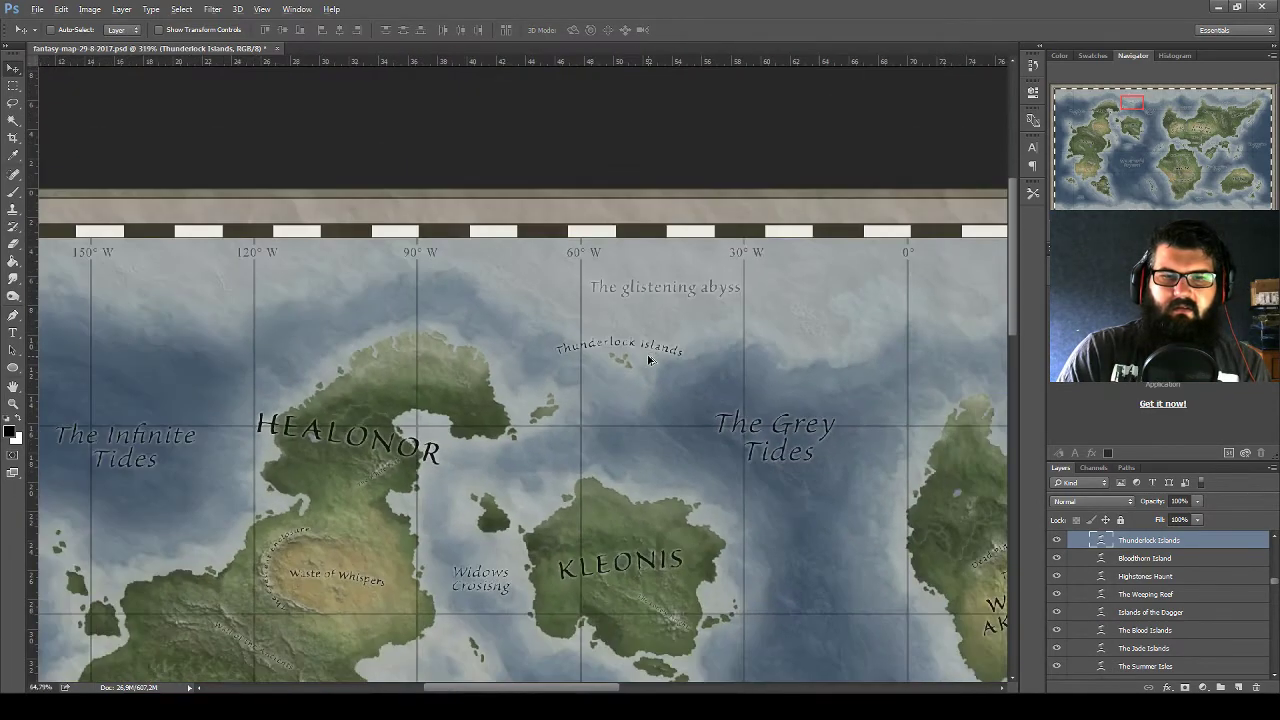
scroll(648, 360, "down", 1)
scroll(646, 361, "down", 2)
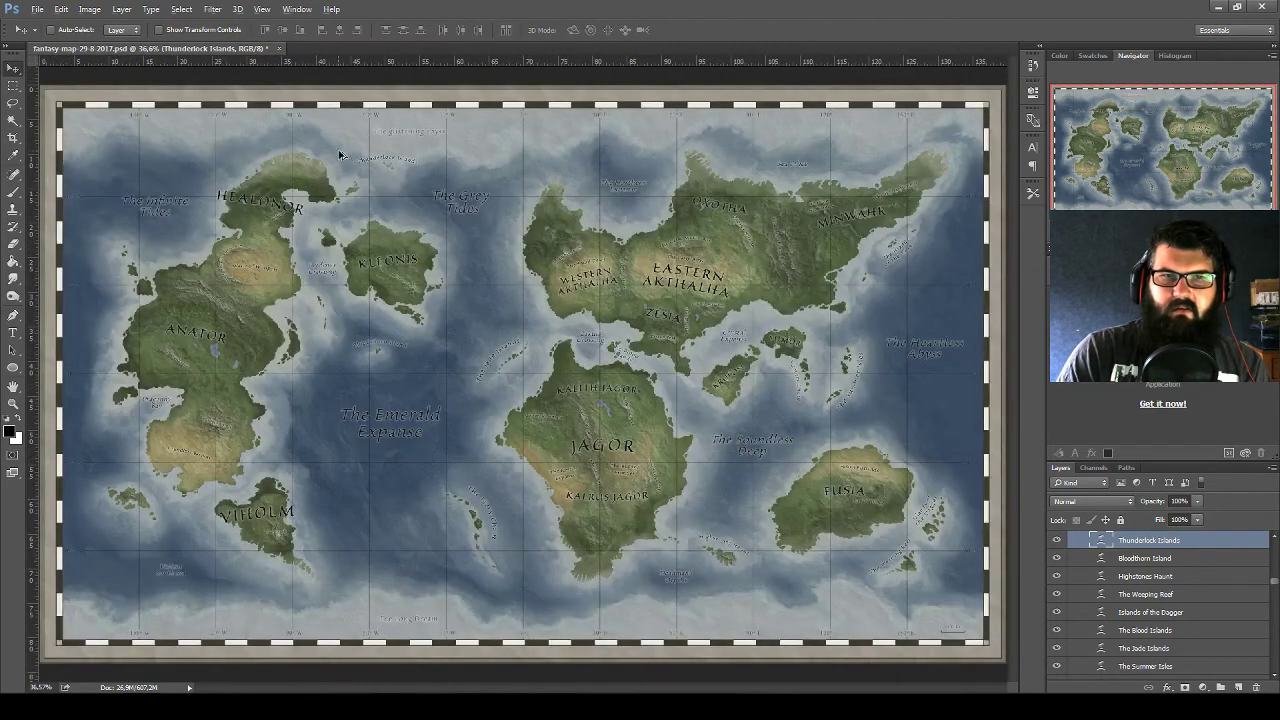
Reverse the Thunderlock Islands arc with a negative Bend in Warp Text
scroll(340, 155, "up", 2)
scroll(340, 155, "up", 2)
scroll(340, 155, "up", 3)
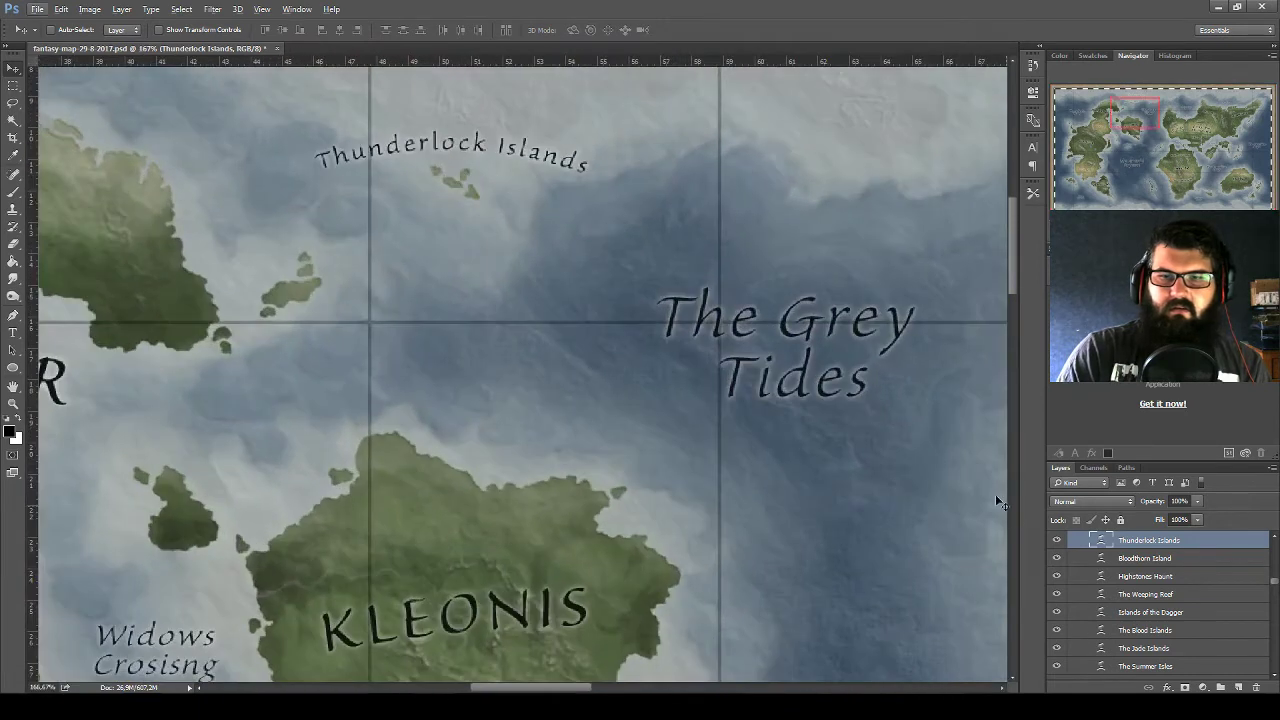
double_click(1095, 540)
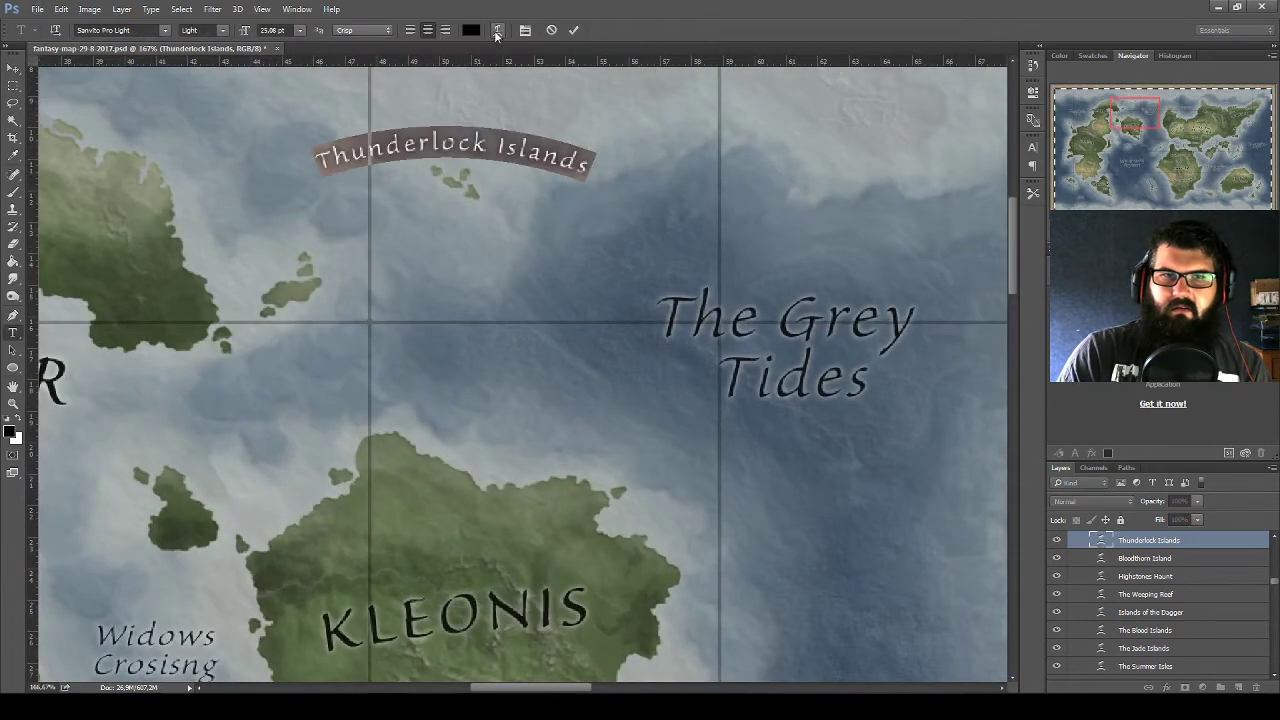
left_click(497, 30)
left_click_drag(646, 146, 644, 146)
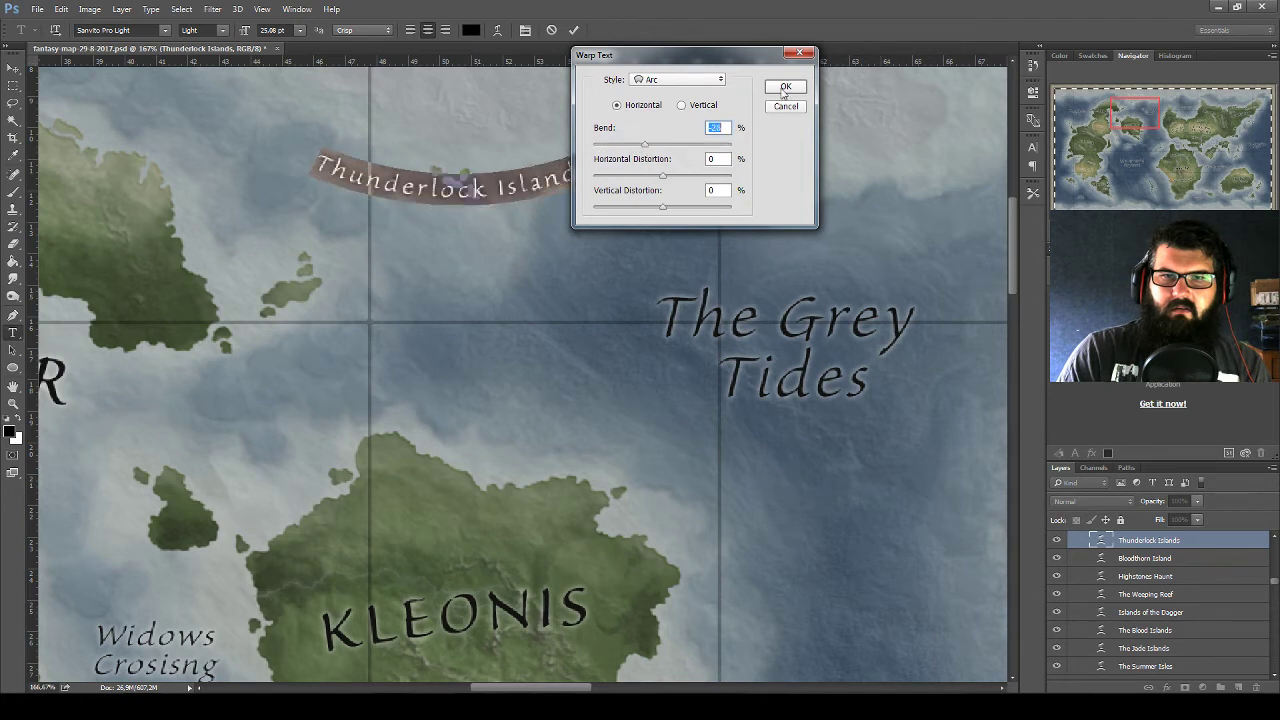
left_click(785, 88)
left_click(13, 68)
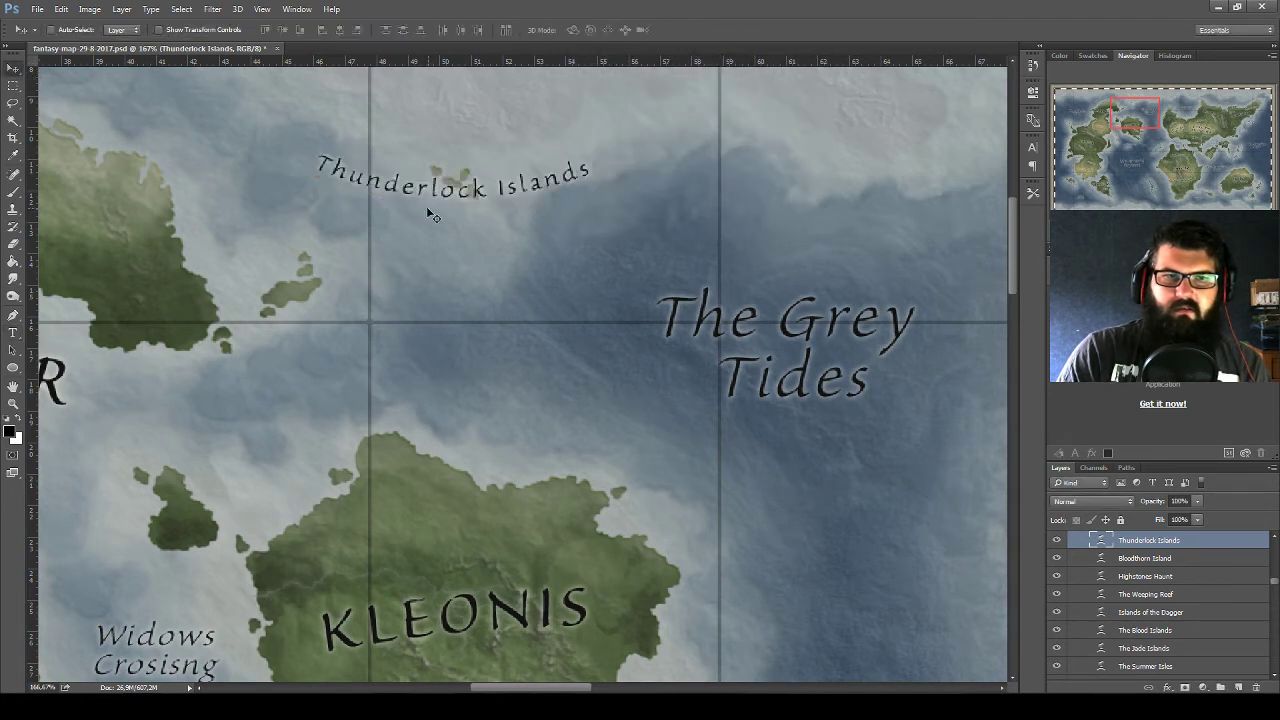
Place a Thunderlock Islands copy over the islet between Healonor and Kleonis and save
left_click_drag(427, 209, 438, 240)
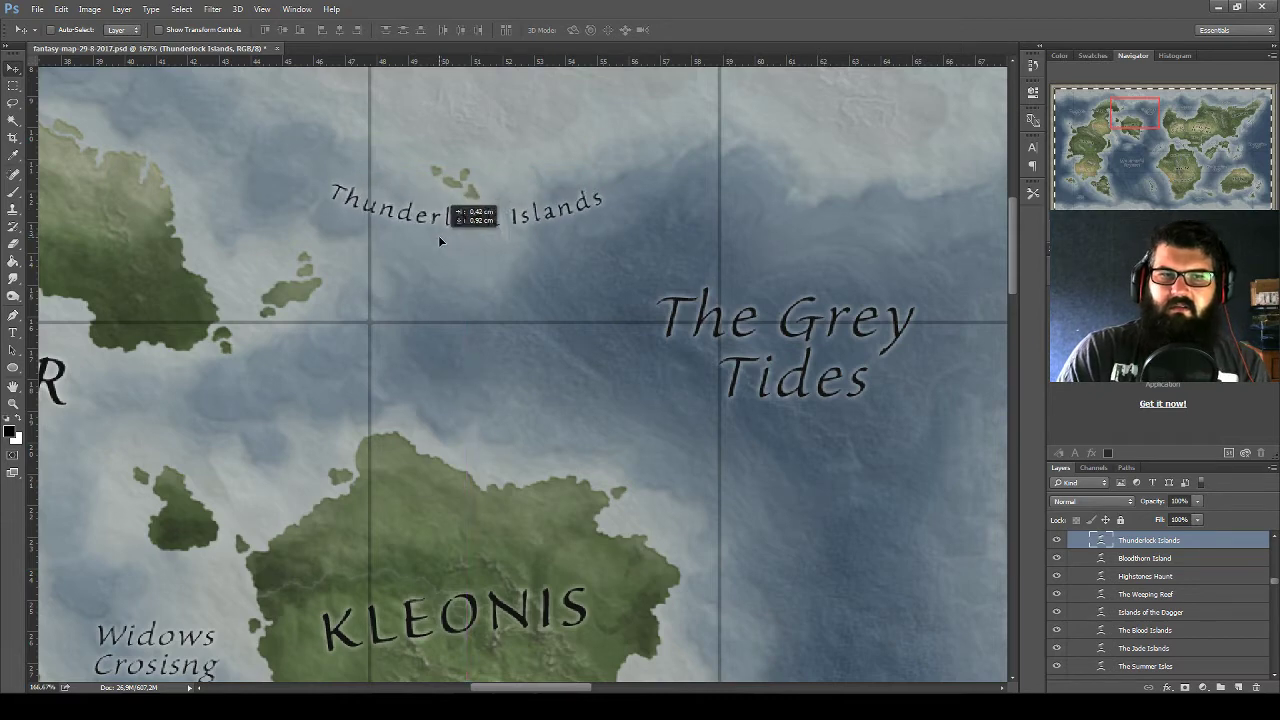
mouse_move(343, 297)
left_mouse_down()
mouse_move(738, 261)
mouse_move(506, 200)
mouse_move(491, 220)
mouse_move(597, 272)
mouse_move(603, 291)
mouse_move(749, 271)
mouse_move(761, 251)
mouse_move(703, 240)
mouse_move(680, 257)
left_mouse_up()
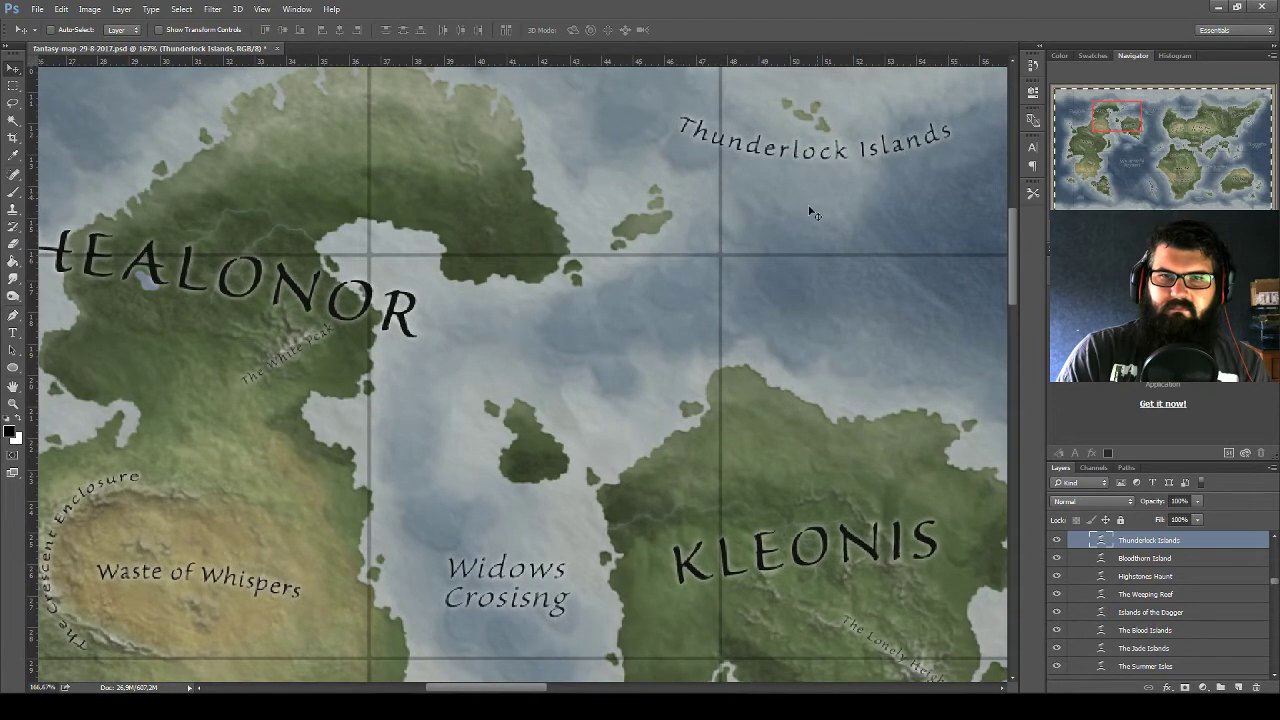
left_click_drag(830, 160, 547, 432)
scroll(545, 503, "up", 4)
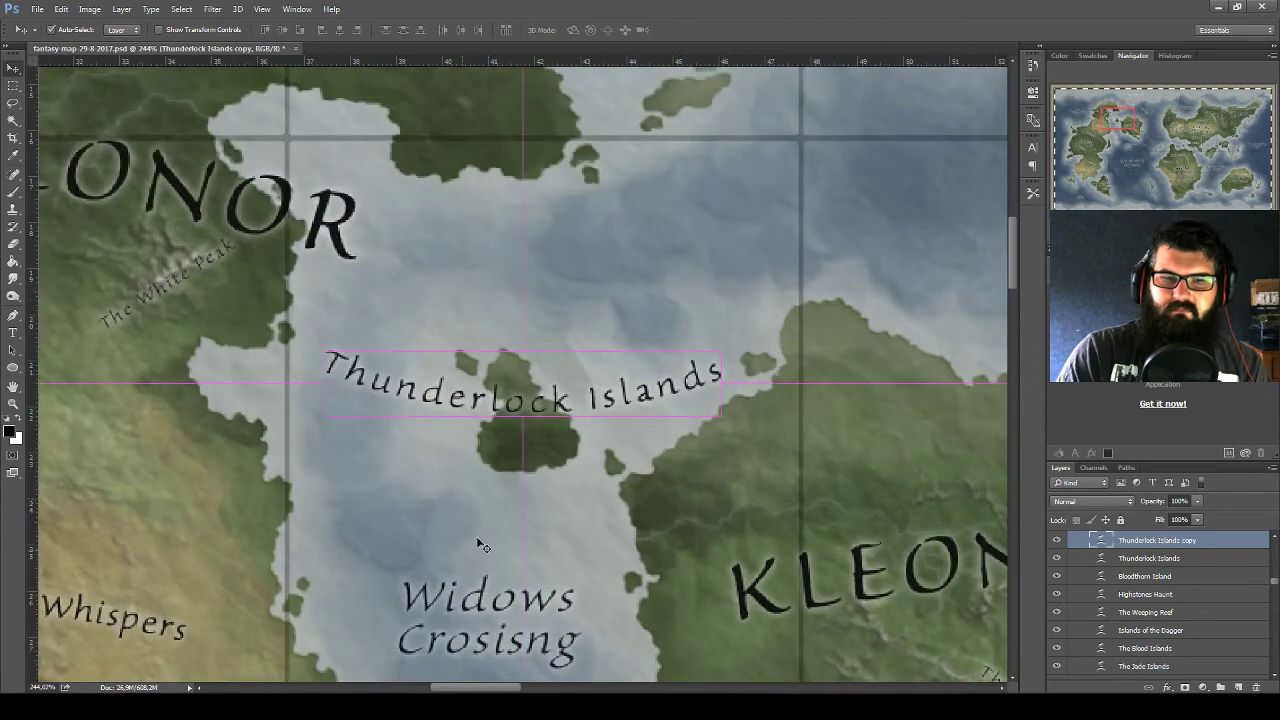
key("ctrl+s")
left_click(442, 655)
mouse_move(444, 58)
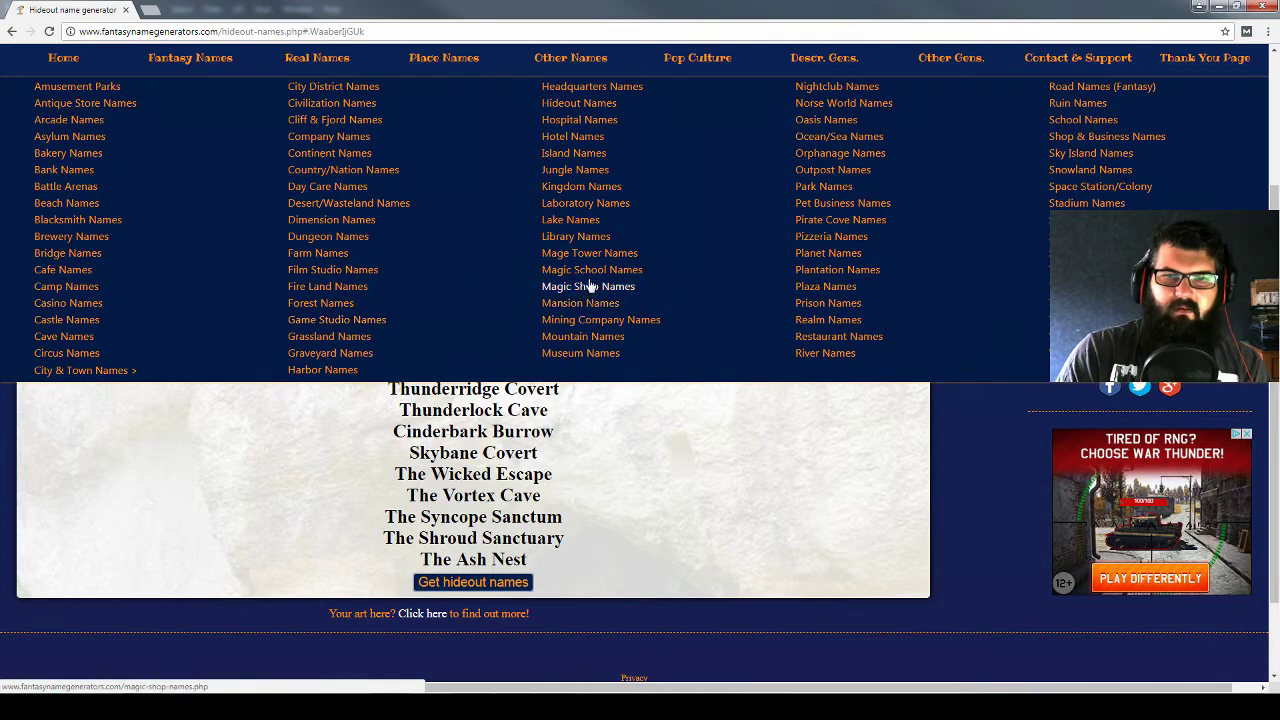
mouse_move(84, 370)
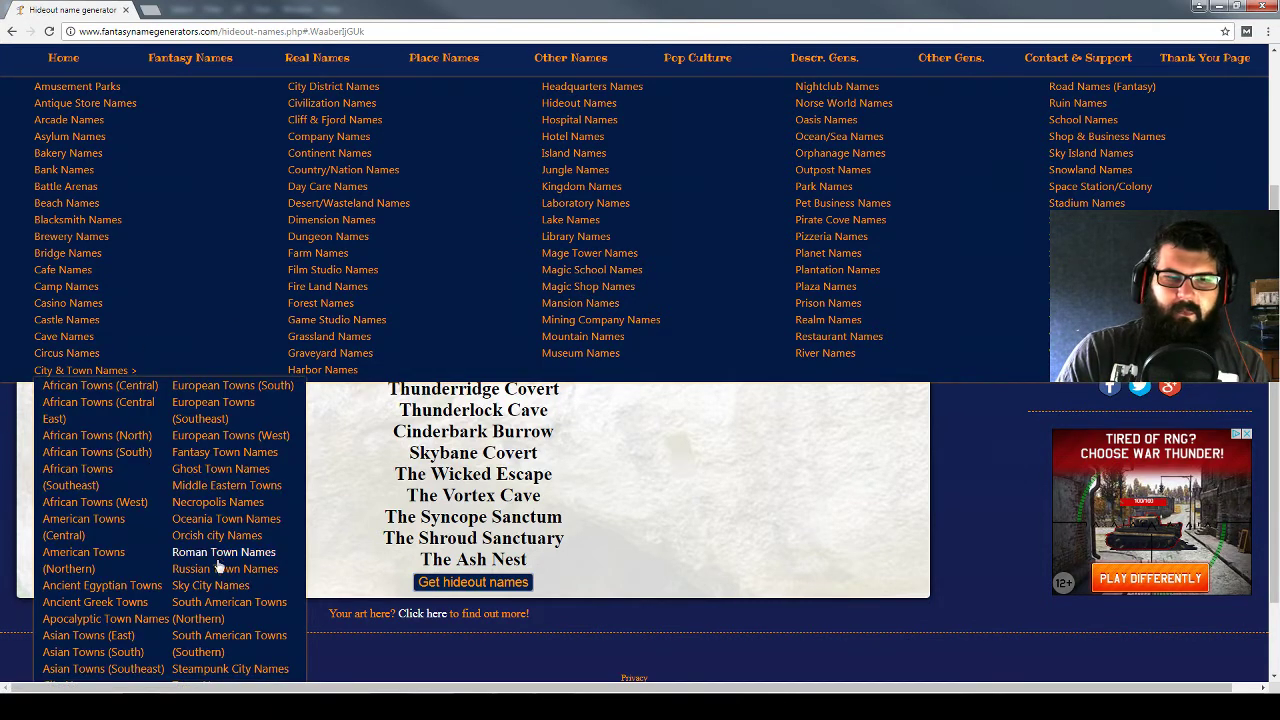
Open the Necropolis name generator and roll lists until one starts with Chazzoss
left_click(246, 502)
scroll(494, 585, "down", 3)
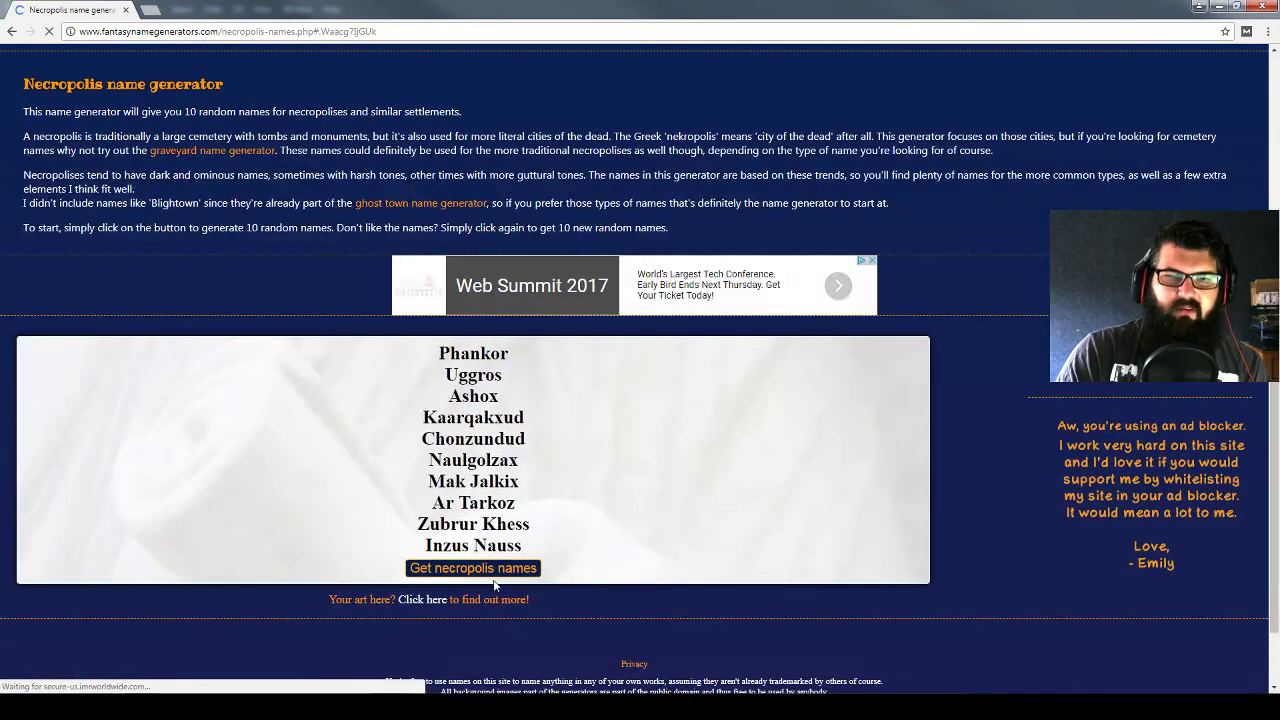
left_click(508, 568)
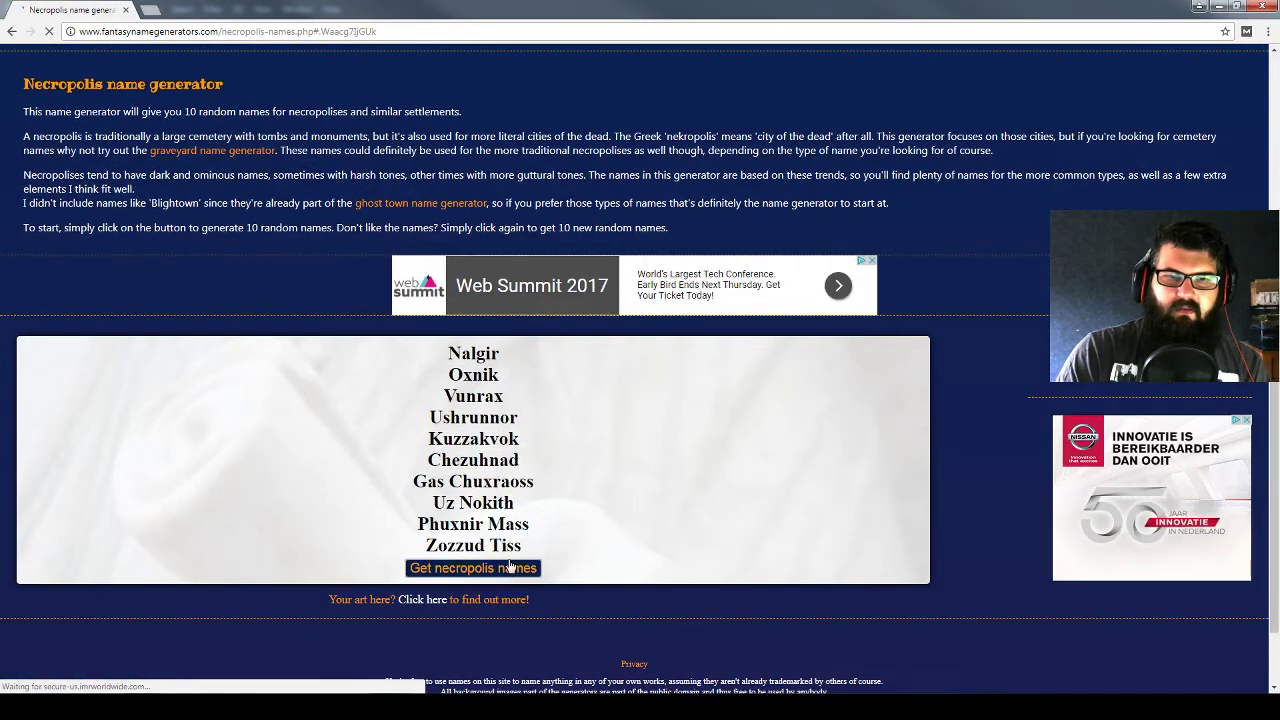
left_click(508, 568)
left_click(508, 568)
left_click(508, 568)
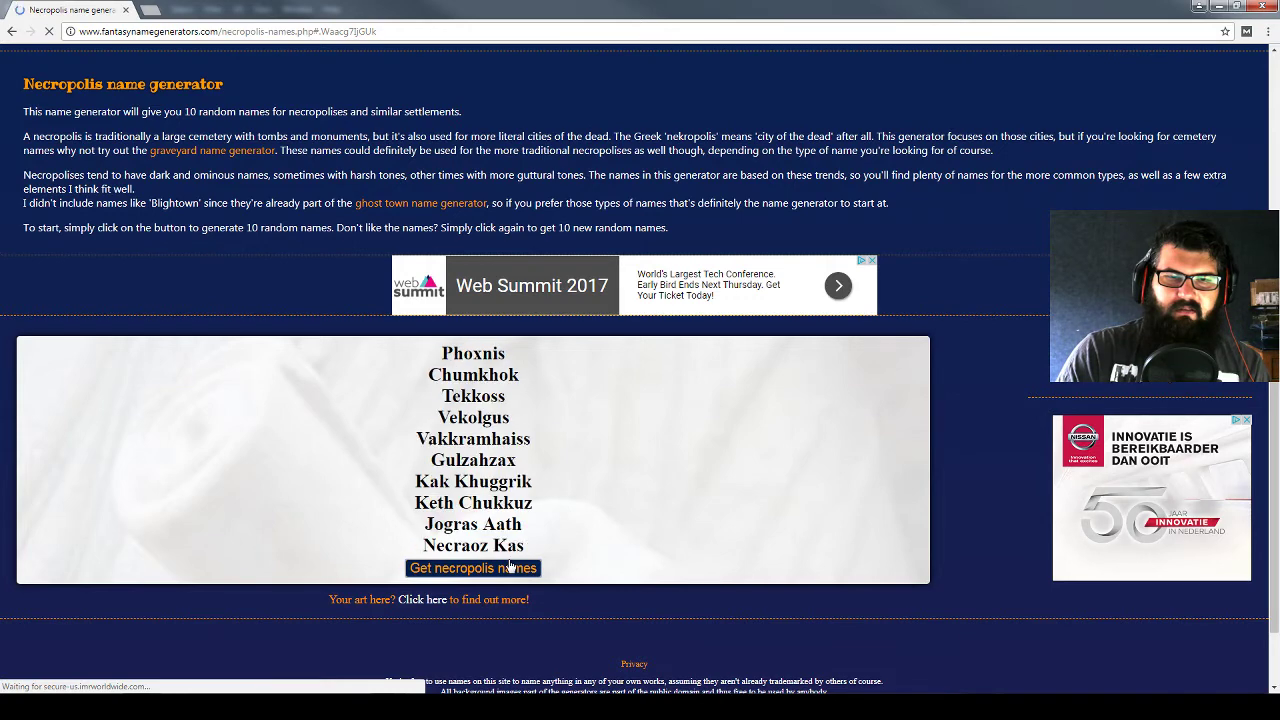
left_click(508, 568)
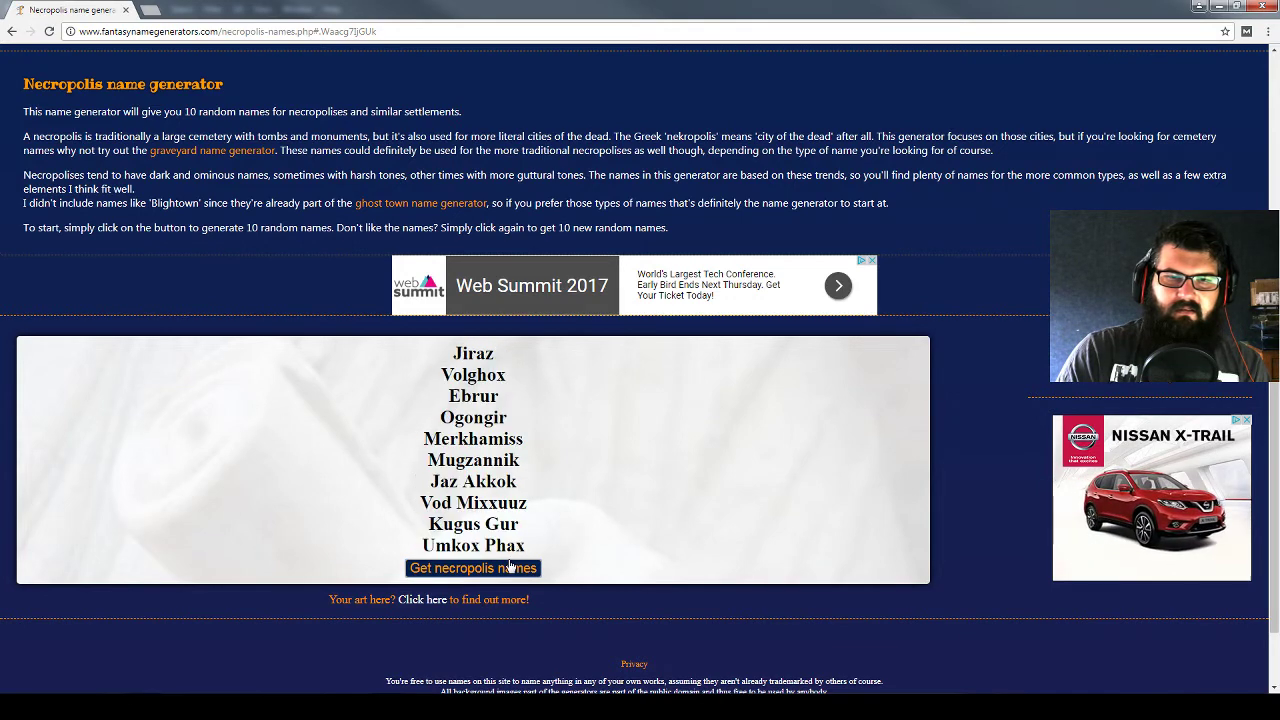
left_click(508, 568)
left_click(508, 568)
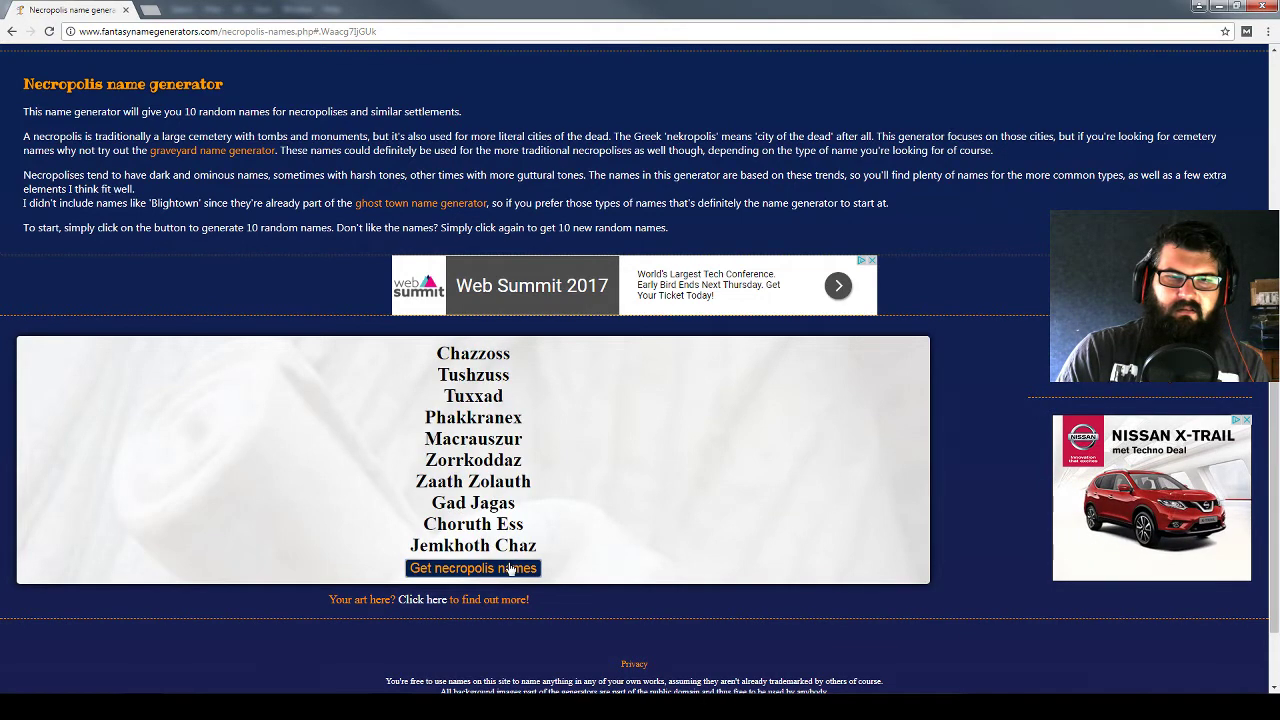
left_click(509, 568)
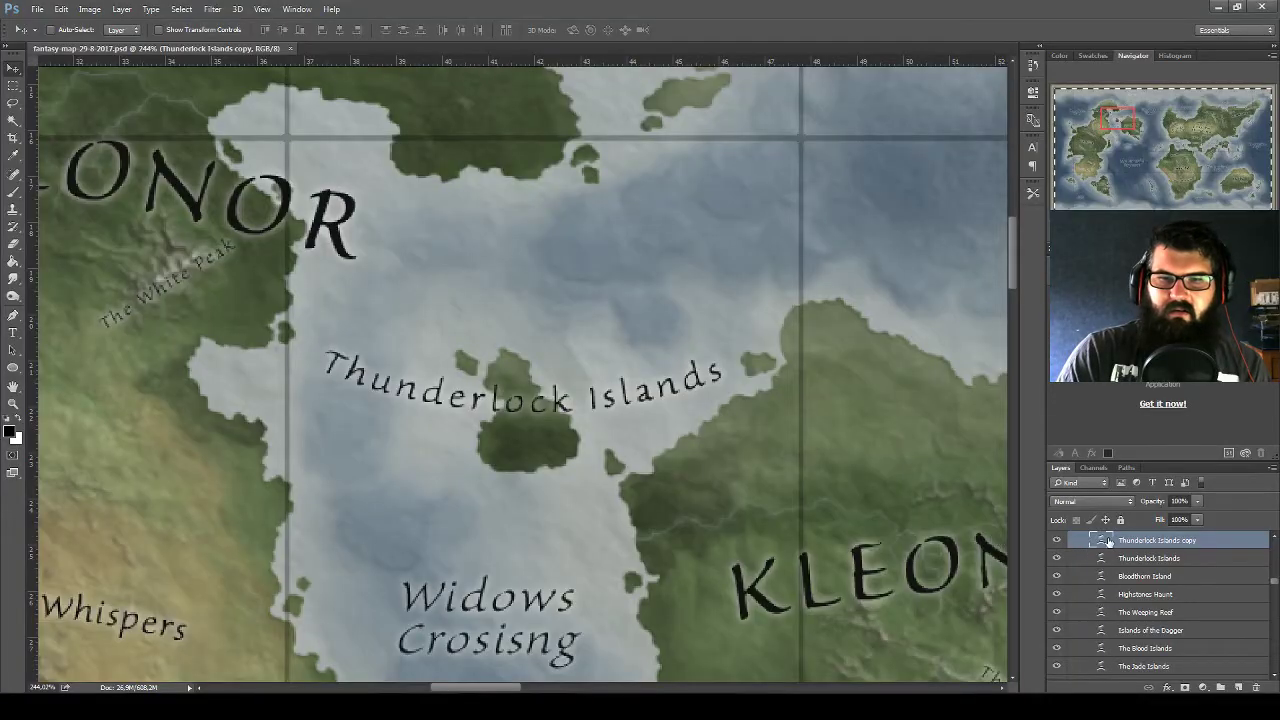
Rename the copied label to 'Amkar' with warp Bend 0, placed beside the small island
double_click(1108, 541)
type("A")
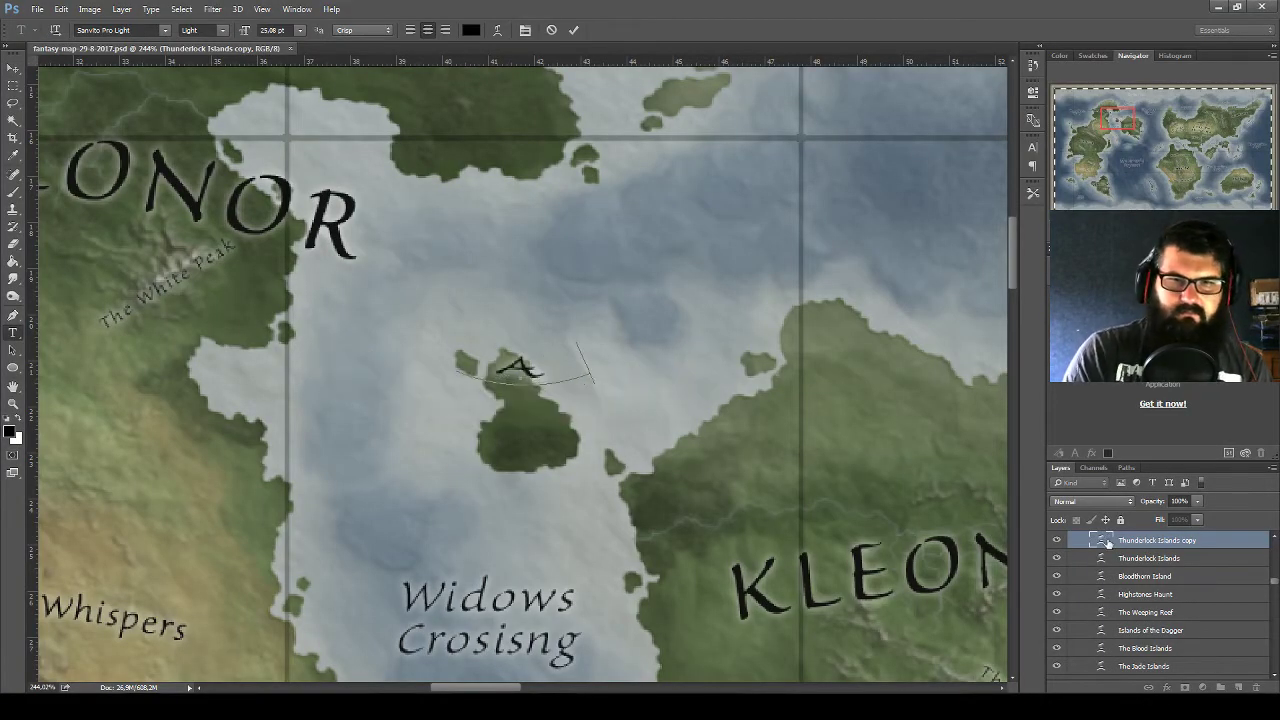
type("mkar")
key("ctrl+a")
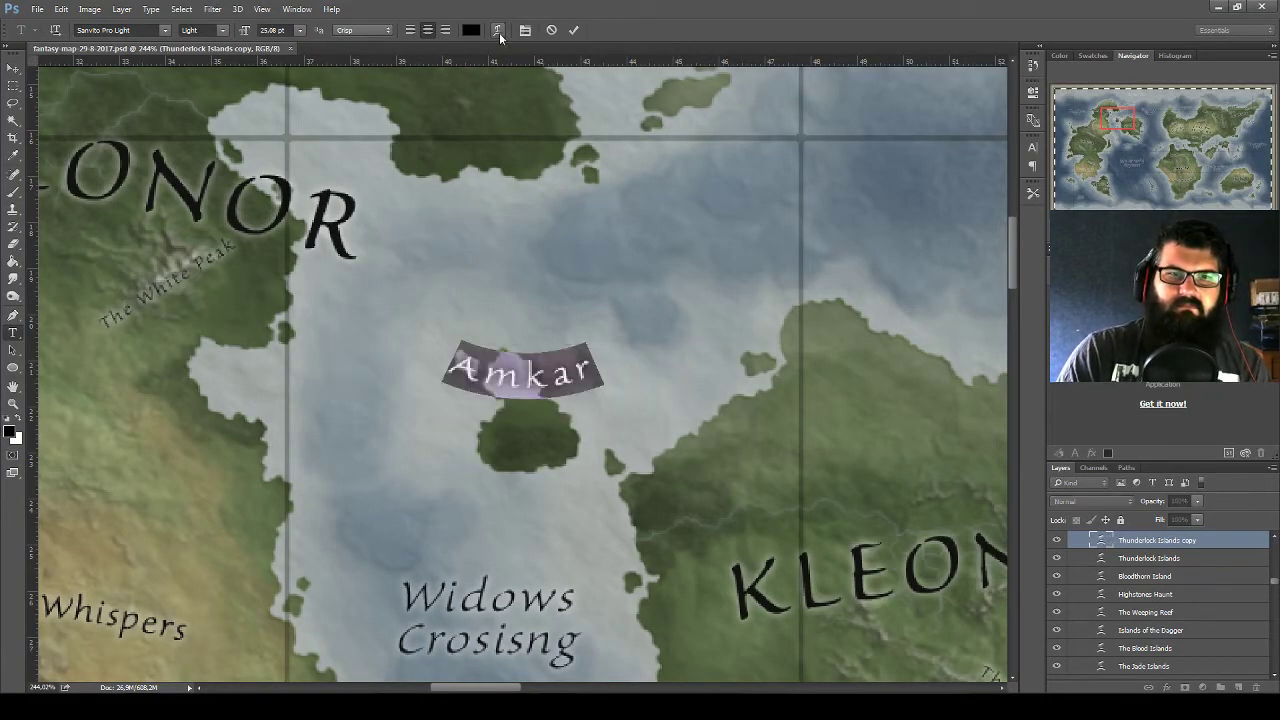
left_click(498, 31)
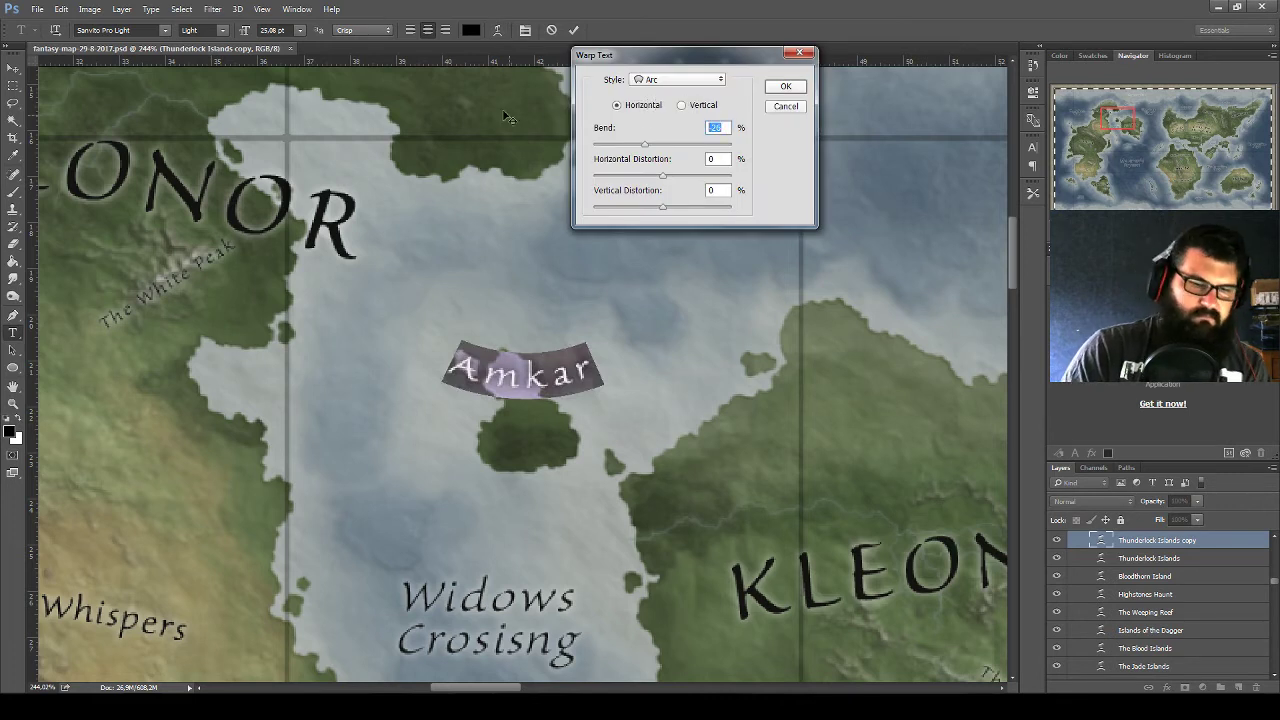
type("0")
left_click(786, 86)
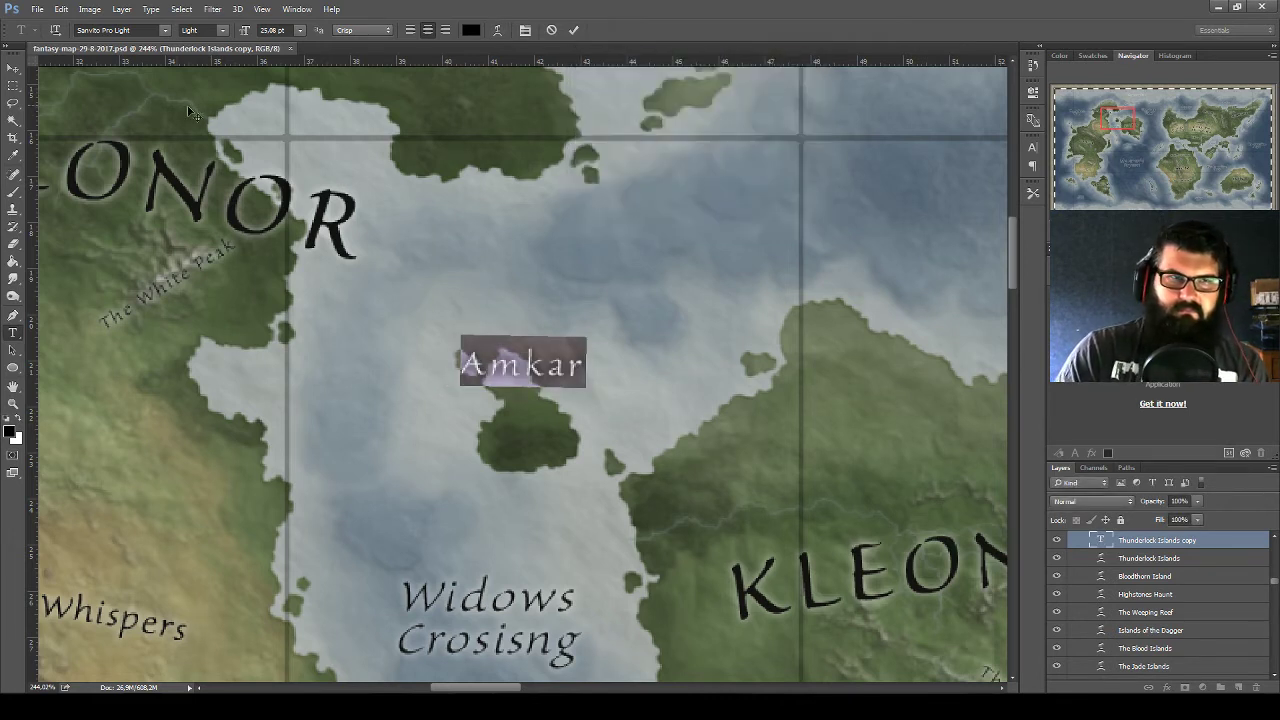
left_click(13, 68)
left_click_drag(603, 385, 610, 412)
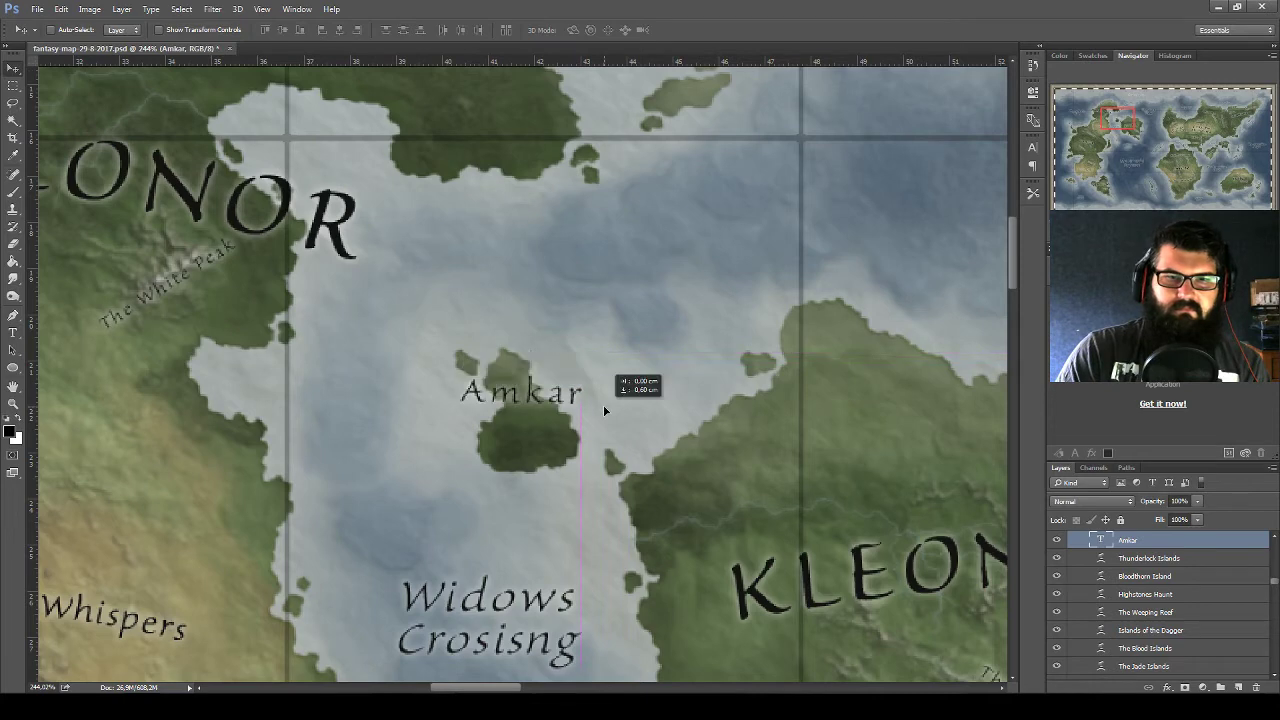
Alt-drag a copy of the Amkar label beside the long narrow island near the coast
scroll(600, 395, "down", 1)
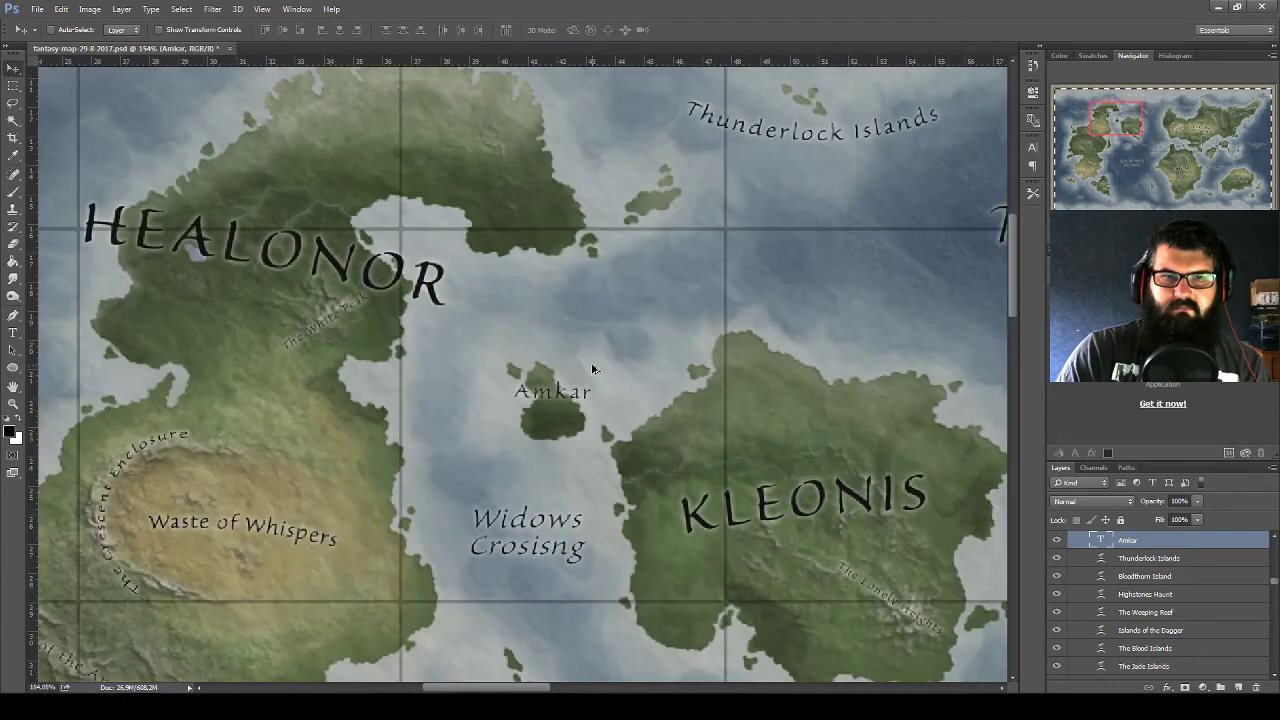
scroll(595, 385, "down", 2)
scroll(591, 375, "down", 1)
scroll(591, 375, "down", 1)
scroll(610, 395, "down", 1)
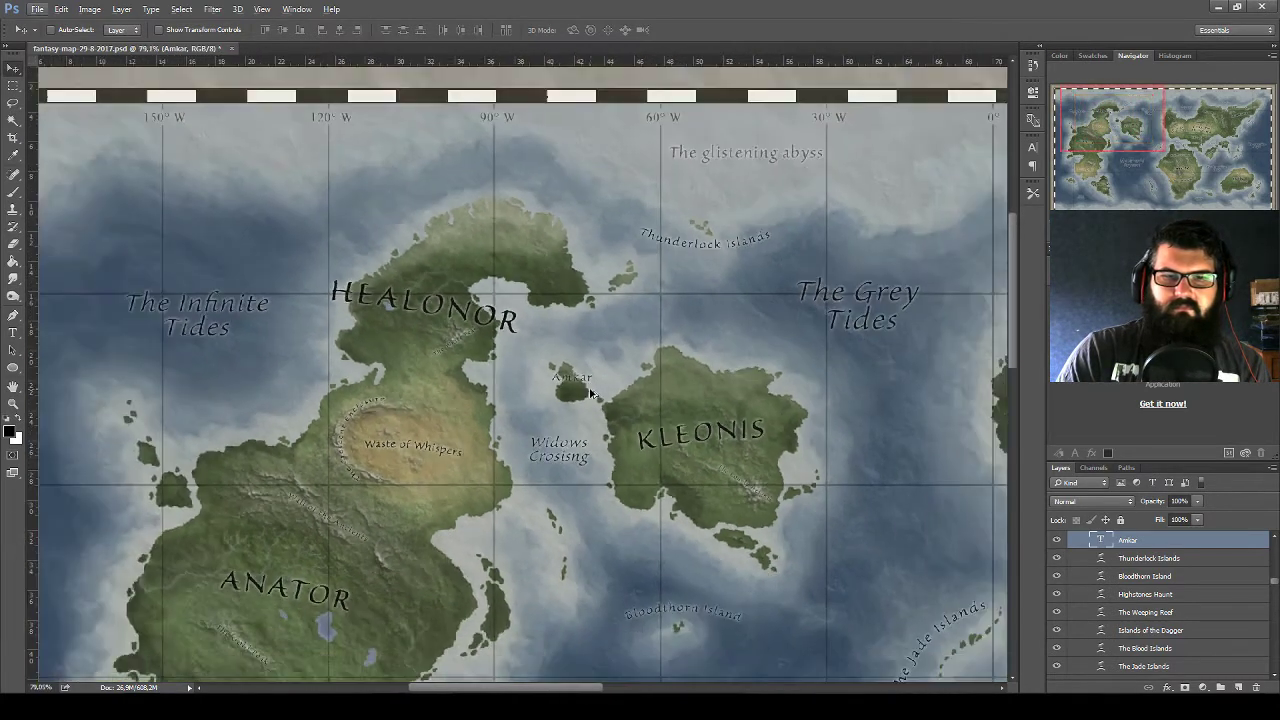
scroll(625, 405, "down", 1)
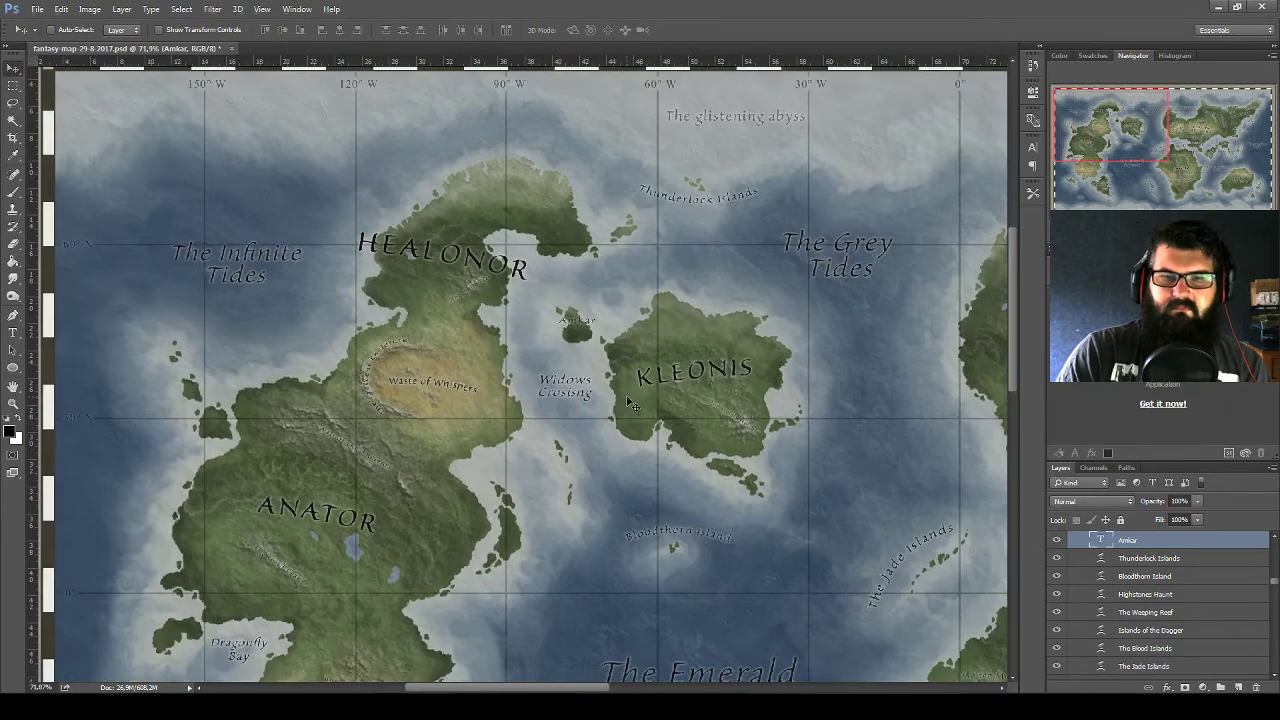
scroll(631, 403, "down", 2)
scroll(632, 410, "down", 1)
mouse_move(594, 325)
left_mouse_down()
mouse_move(541, 435)
mouse_move(552, 472)
left_mouse_up()
scroll(552, 472, "up", 5)
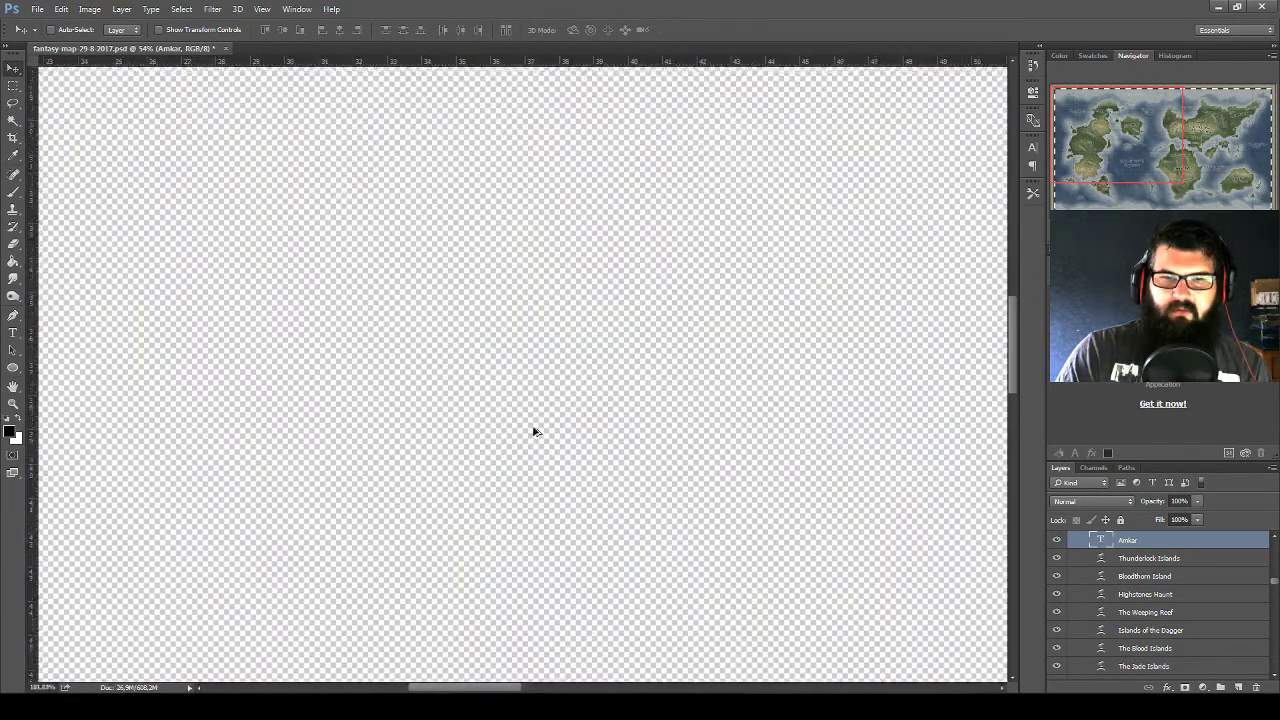
scroll(555, 448, "up", 1)
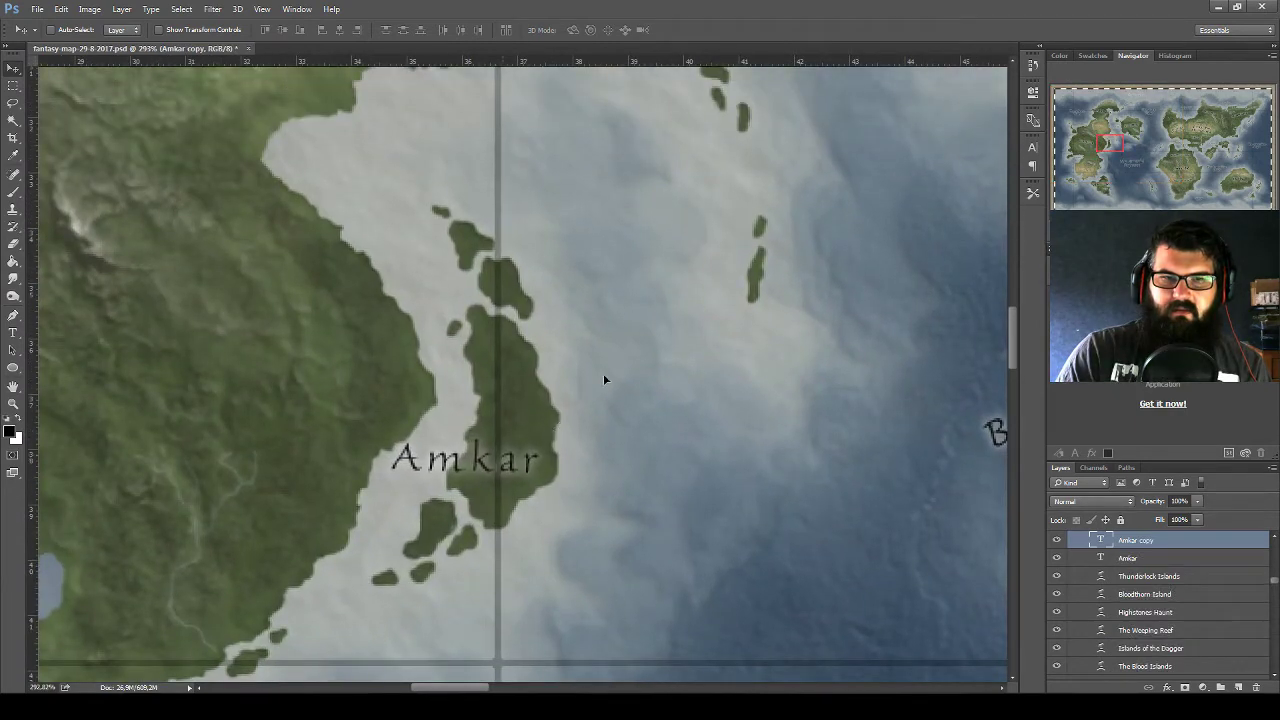
left_click_drag(505, 462, 624, 353)
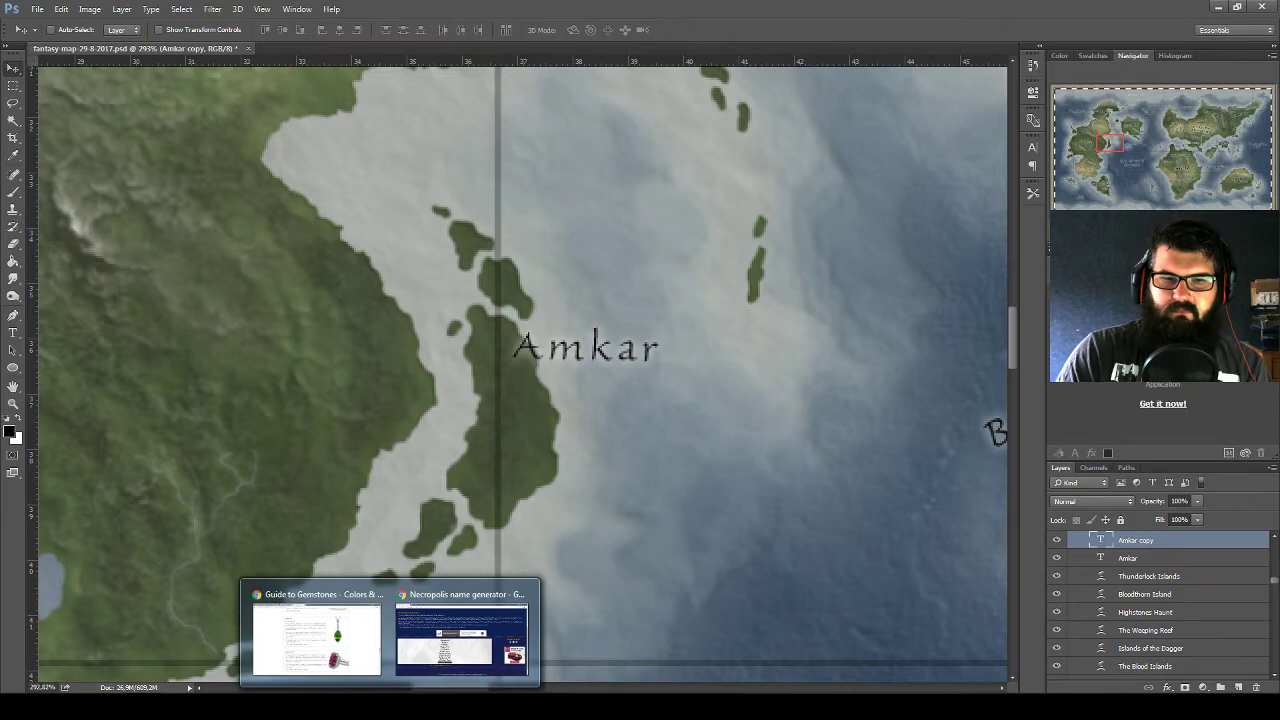
Roll many more necropolis name lists until one begins with Chozzaad
left_click(446, 622)
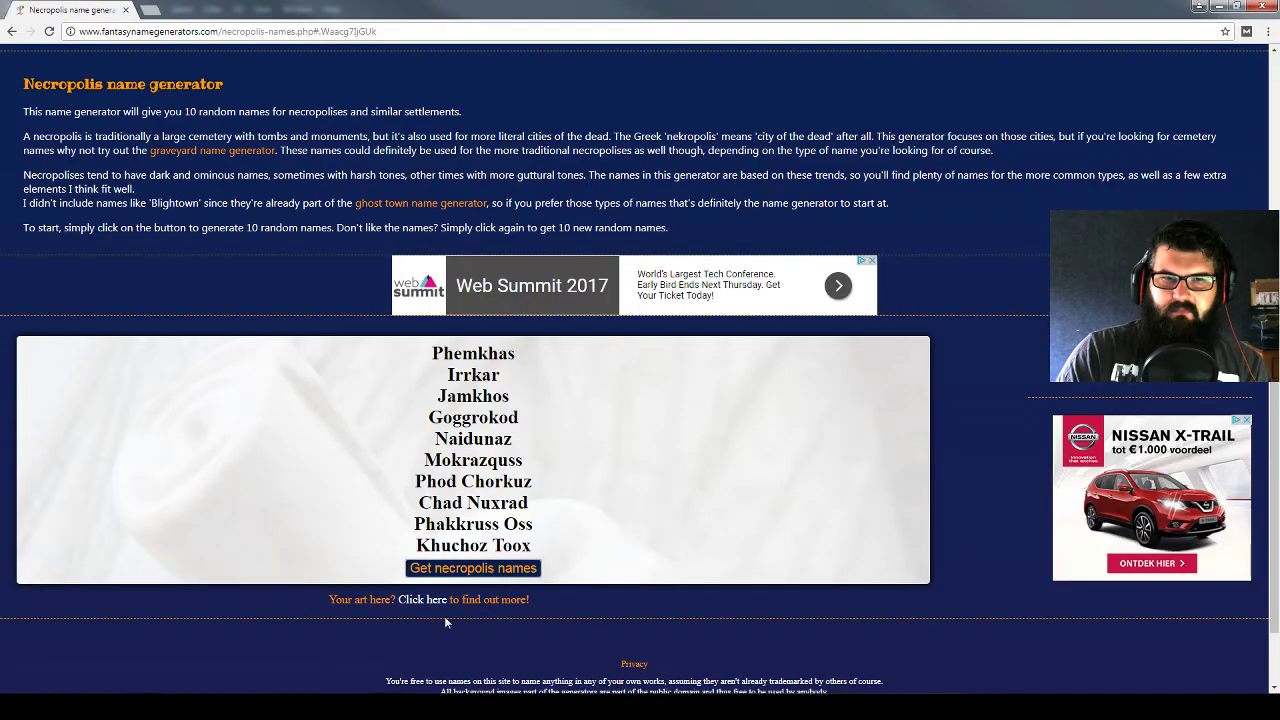
left_click(474, 569)
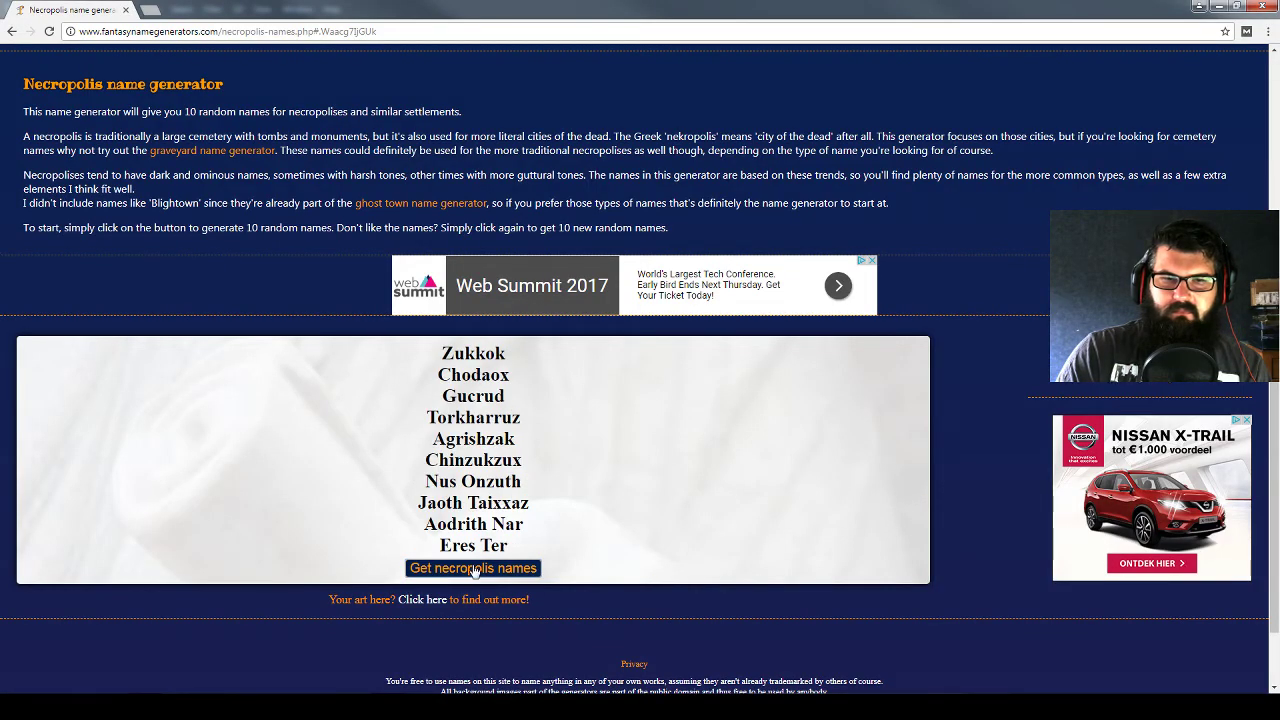
left_click(474, 569)
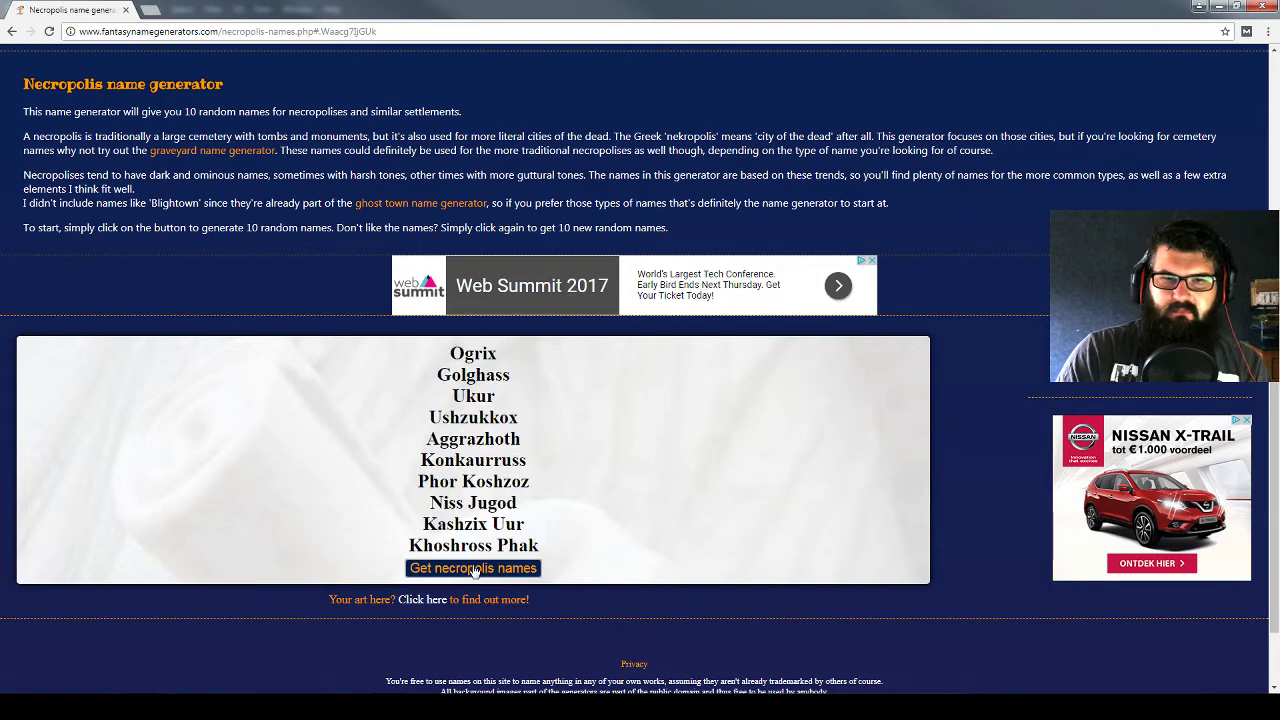
left_click(474, 569)
left_click(474, 569)
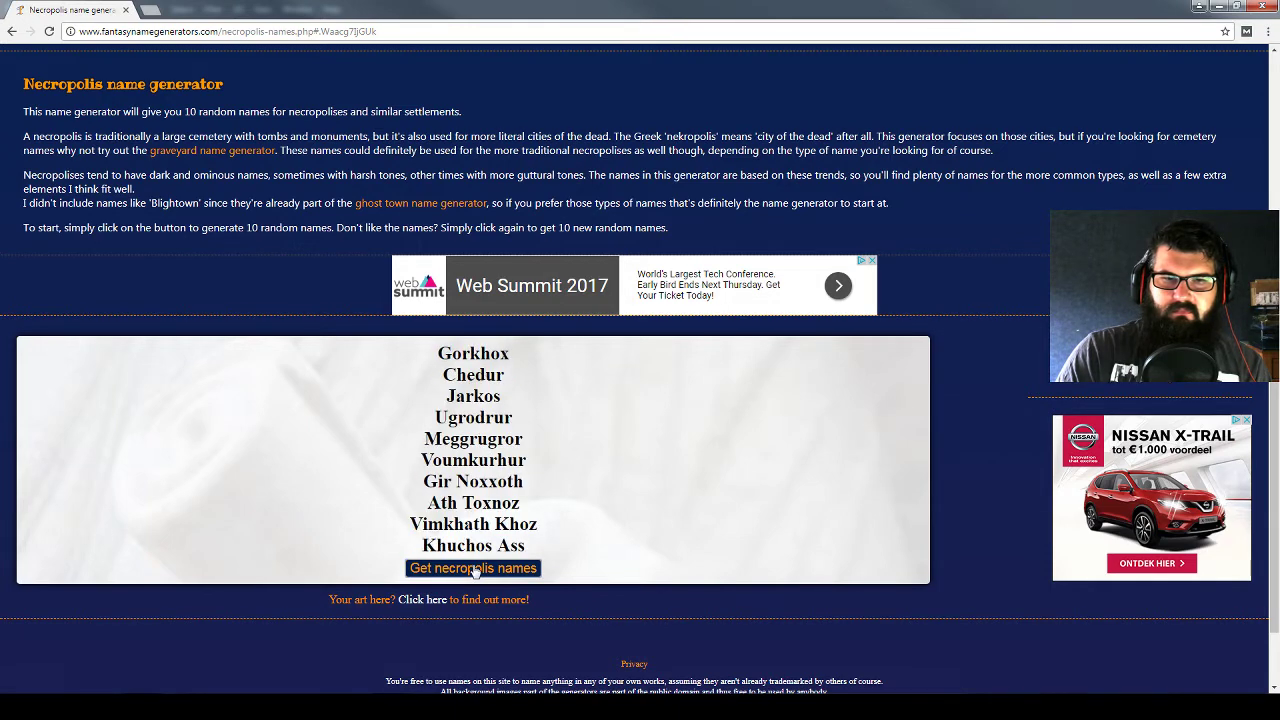
left_click(474, 569)
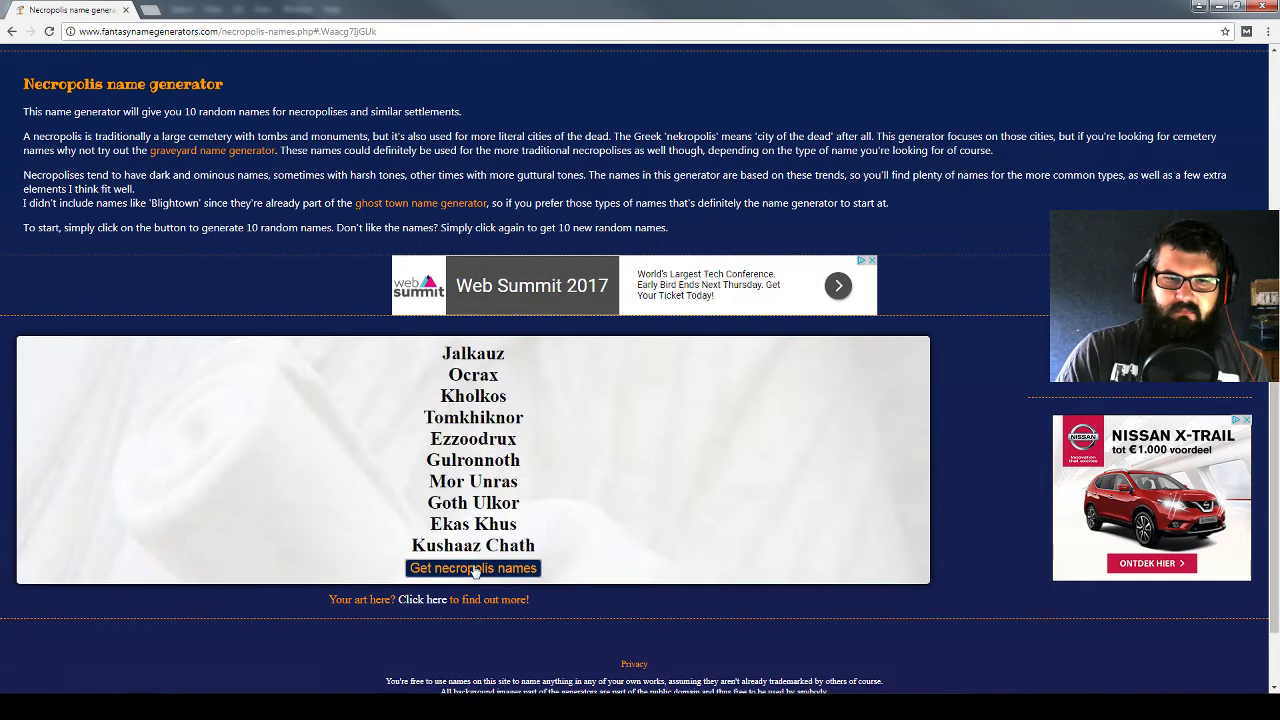
left_click(474, 569)
left_click(474, 569)
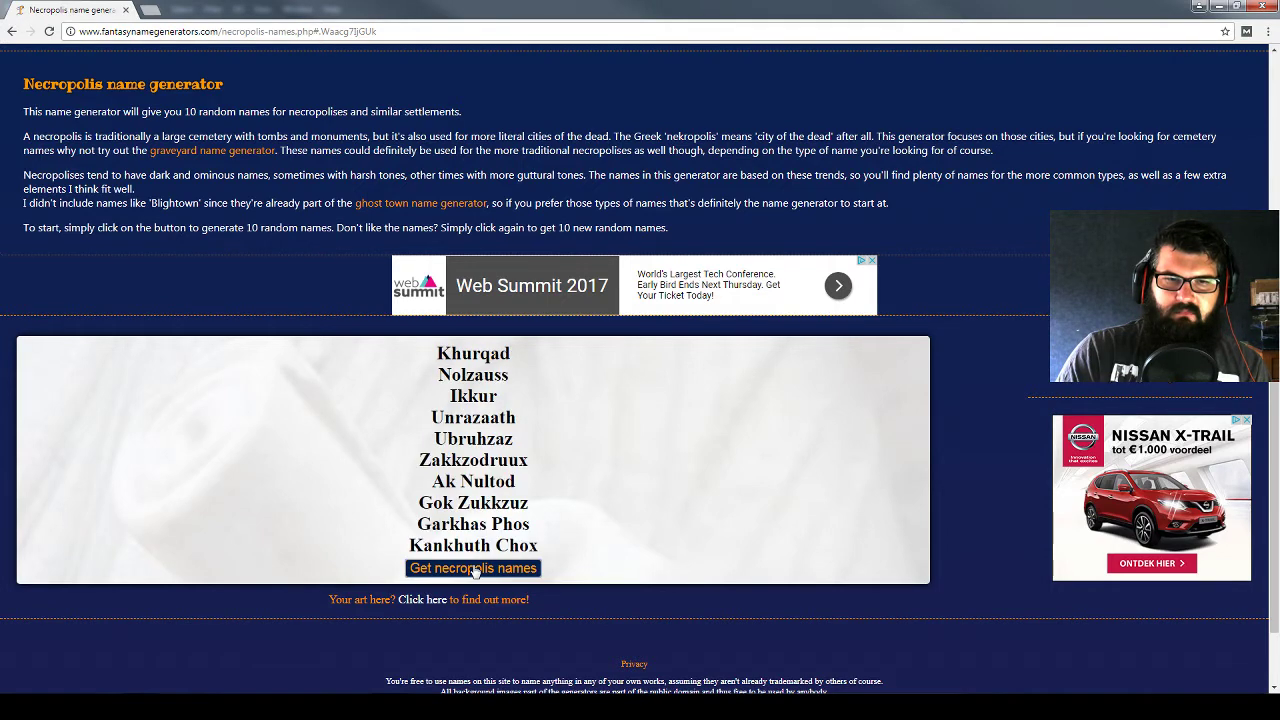
left_click(474, 569)
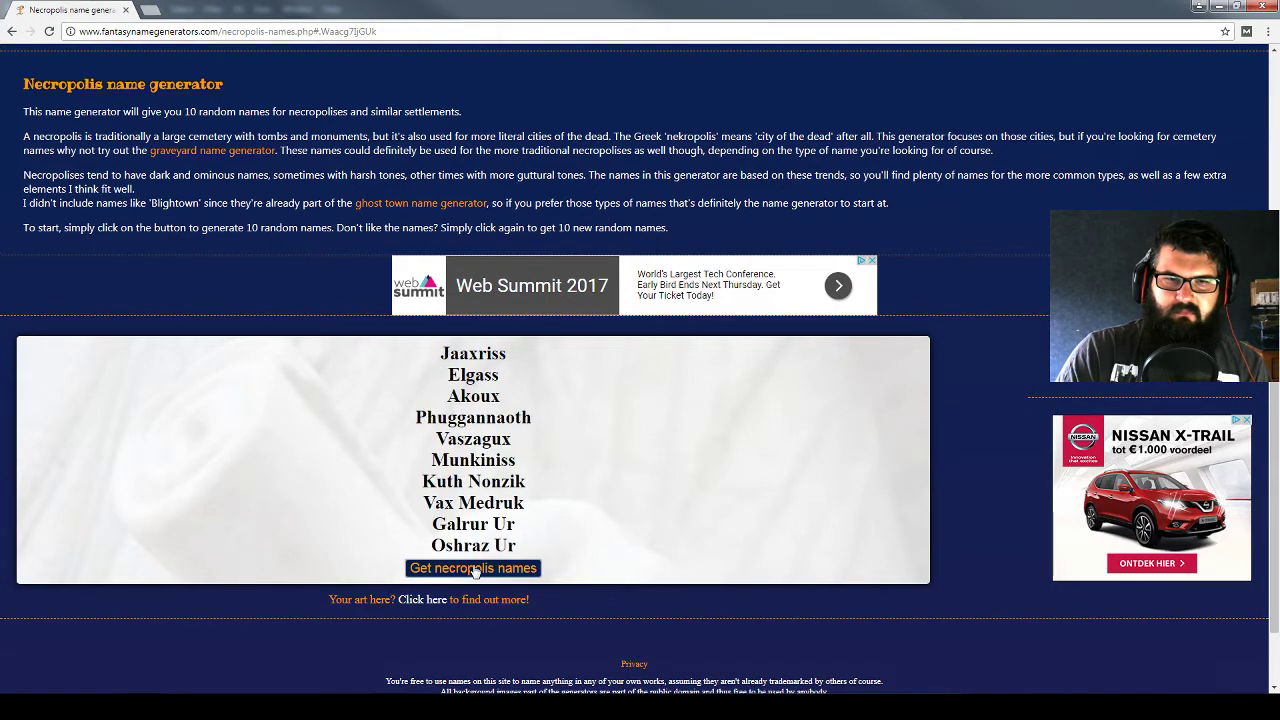
left_click(474, 569)
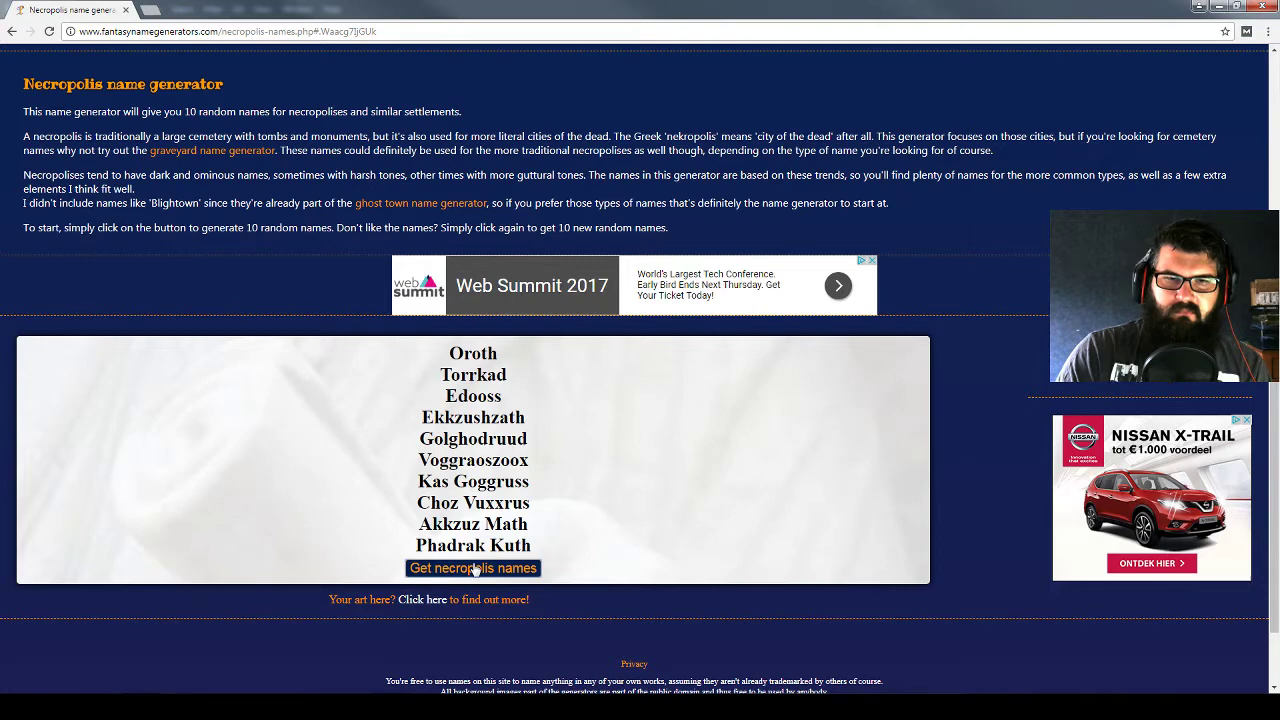
left_click(474, 569)
left_click(474, 569)
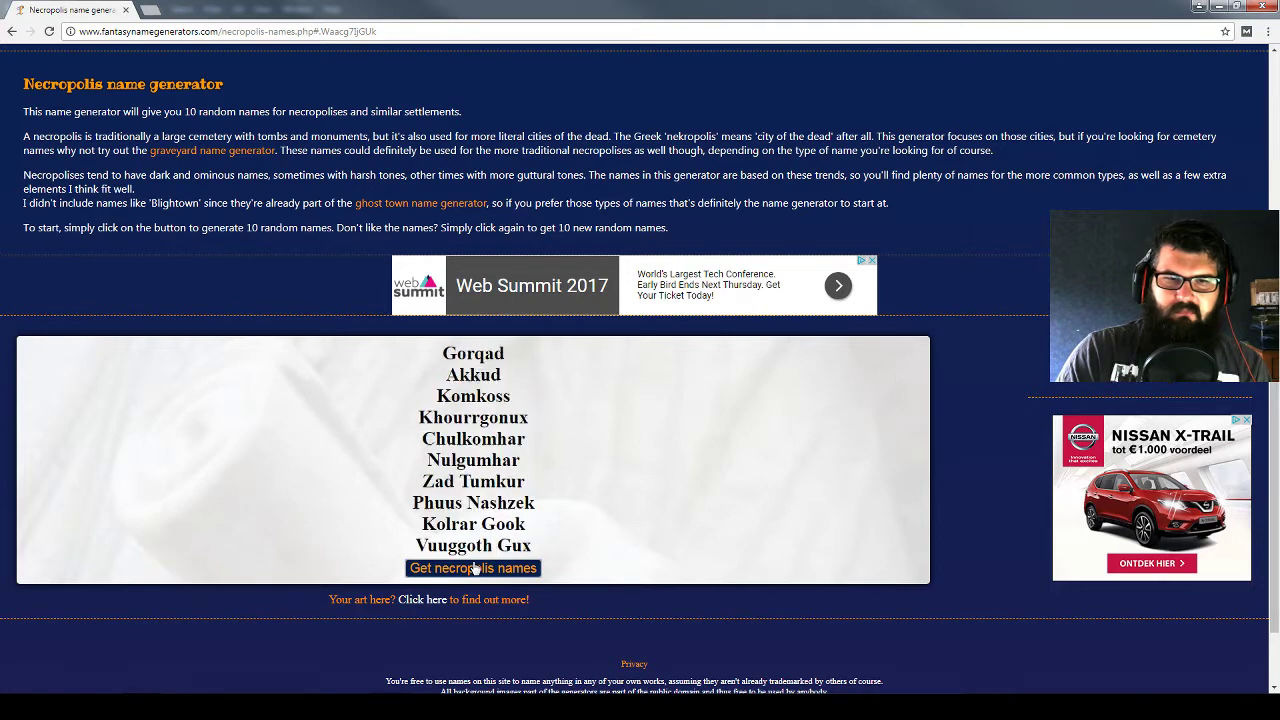
left_click(474, 569)
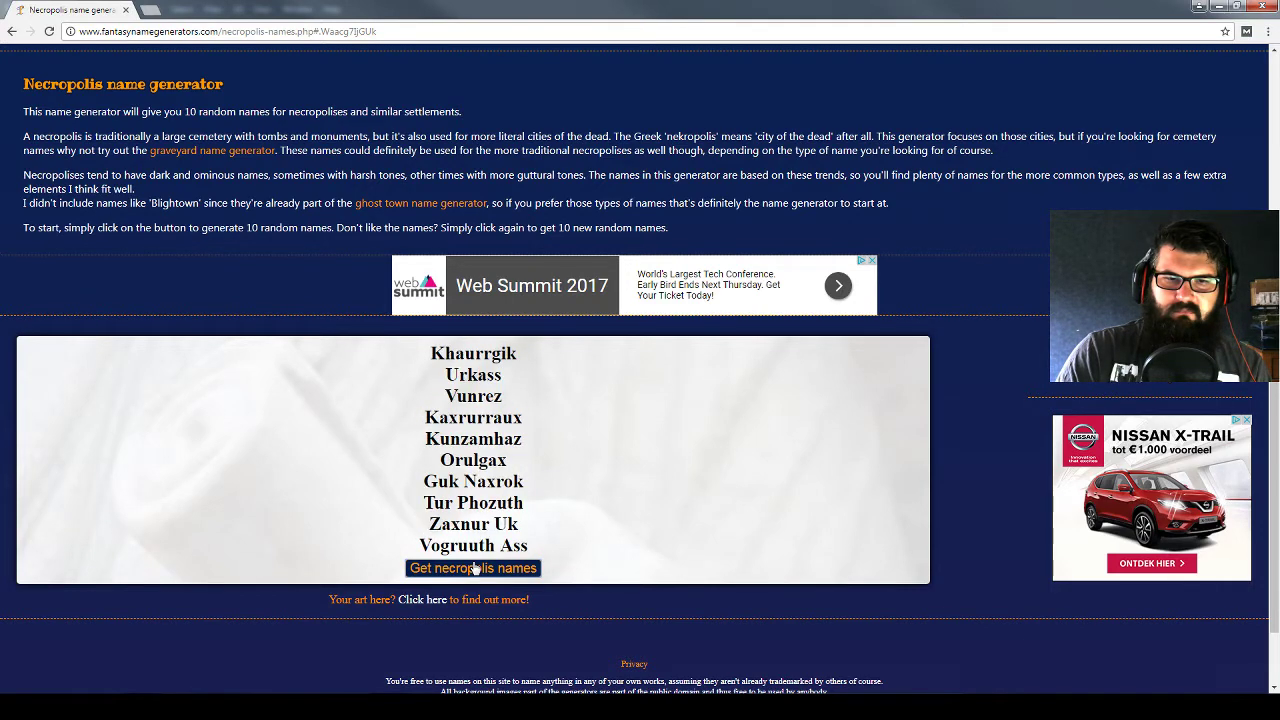
left_click(474, 569)
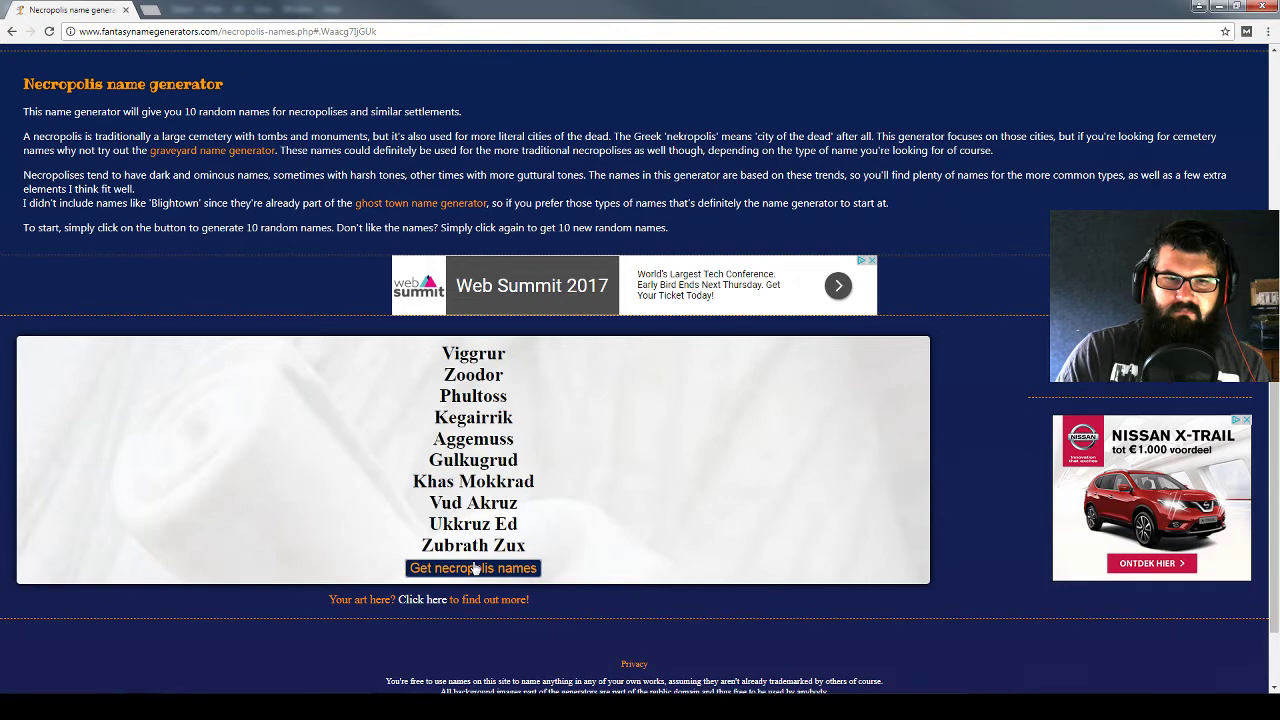
left_click(474, 569)
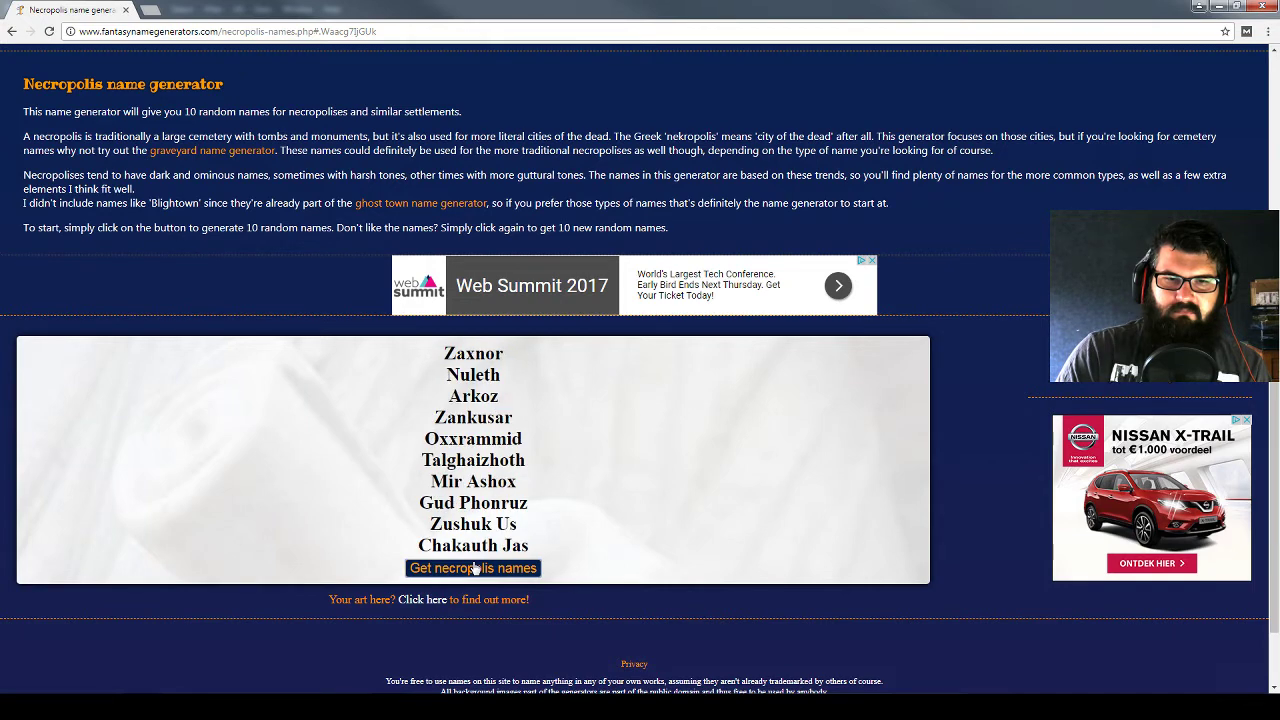
left_click(475, 568)
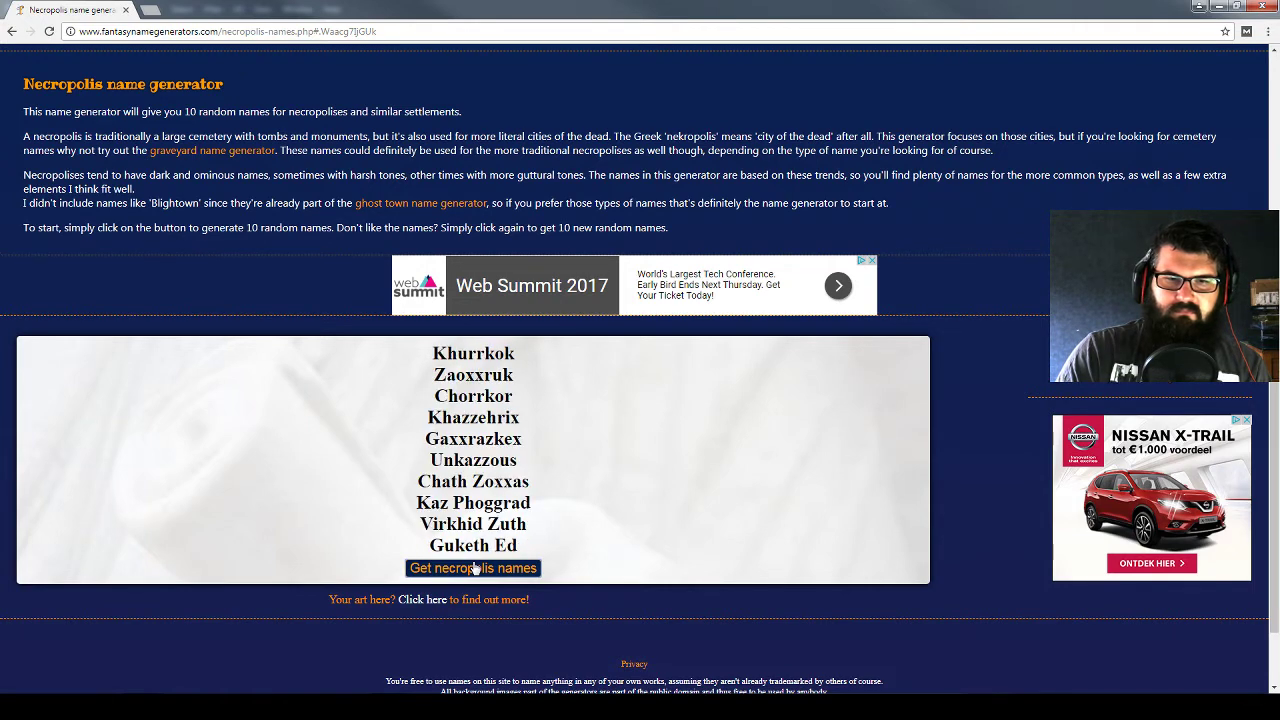
left_click(475, 568)
left_click(475, 568)
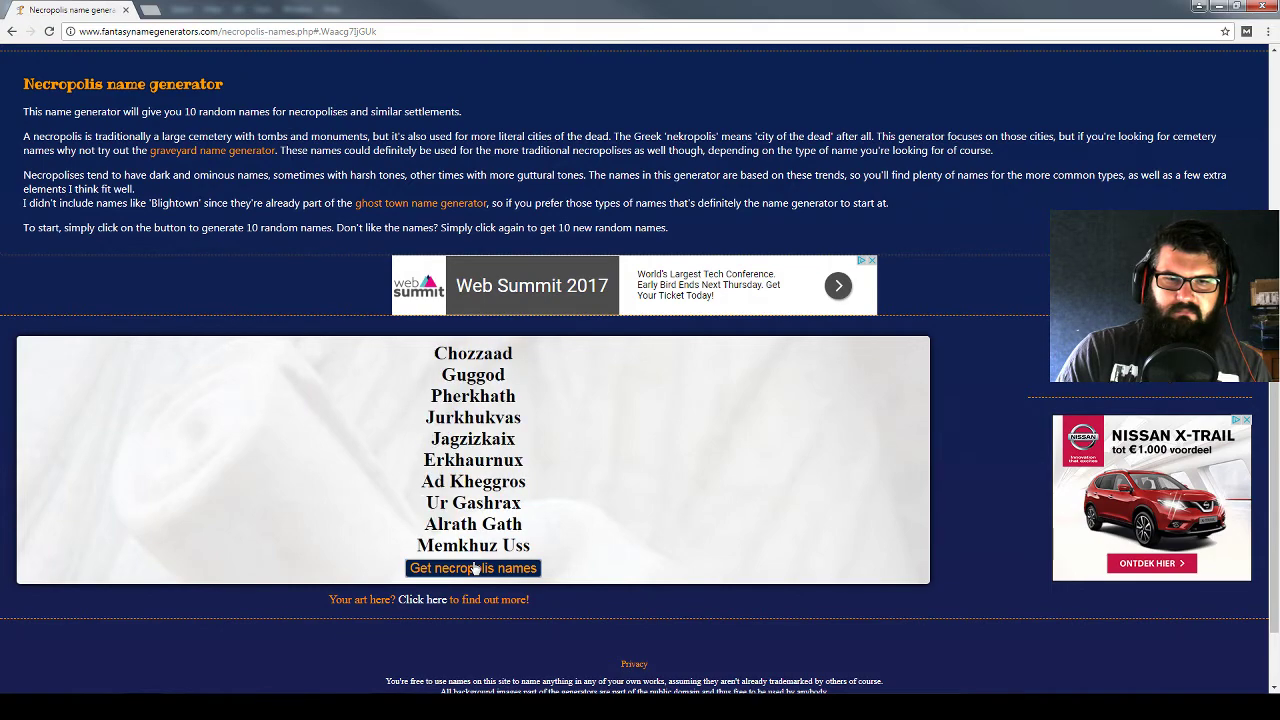
scroll(475, 568, "up", 3)
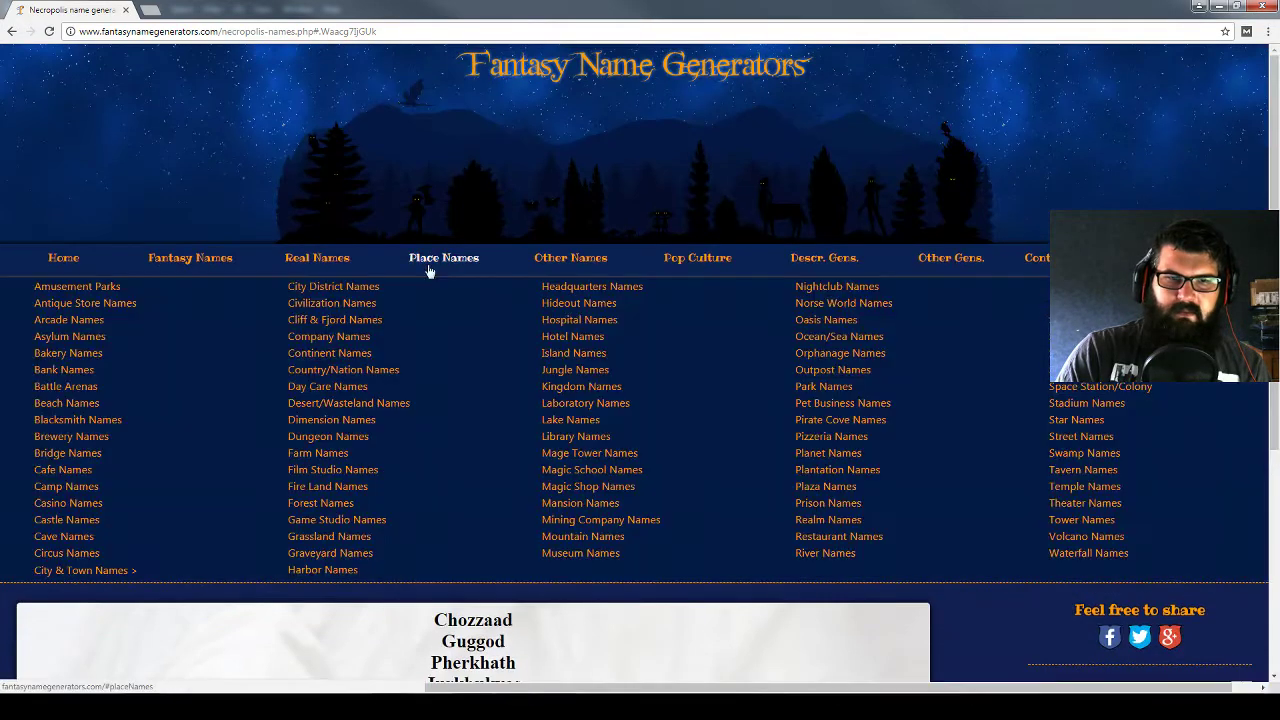
Open the Fire Land Names generator and roll lists until The Smoking Dominion appears
left_click(362, 487)
scroll(572, 516, "down", 3)
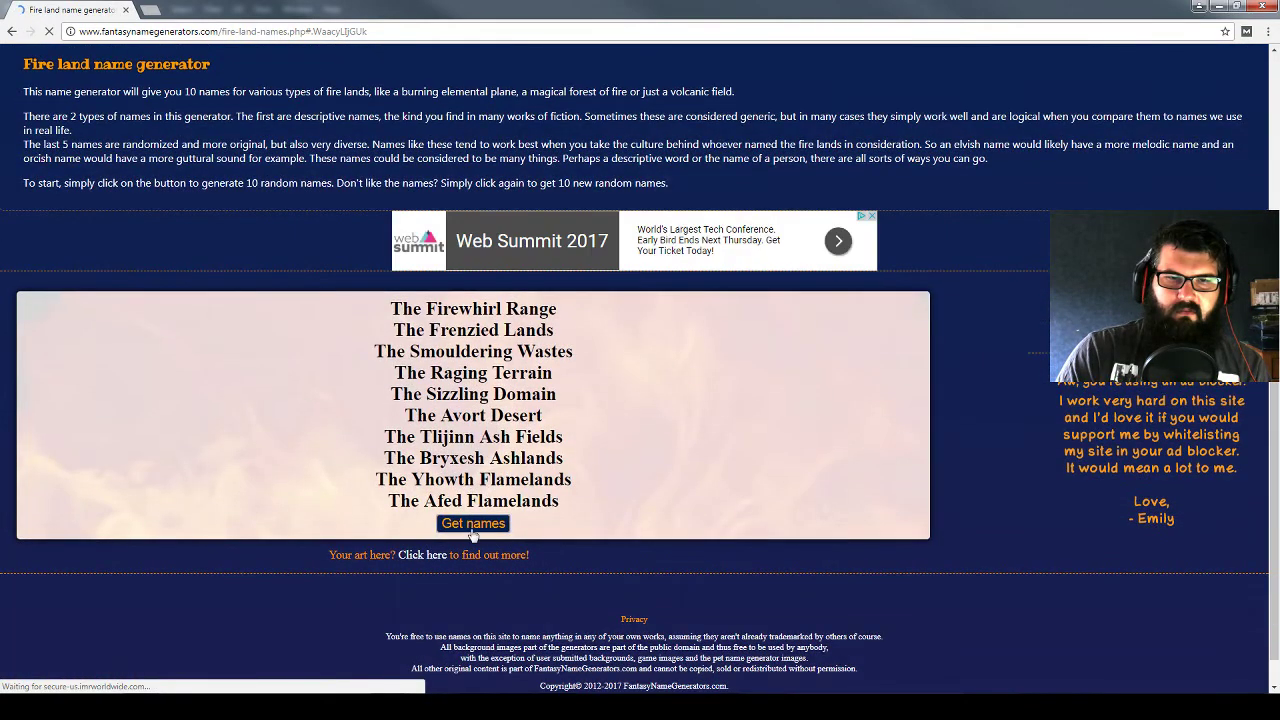
left_click(474, 528)
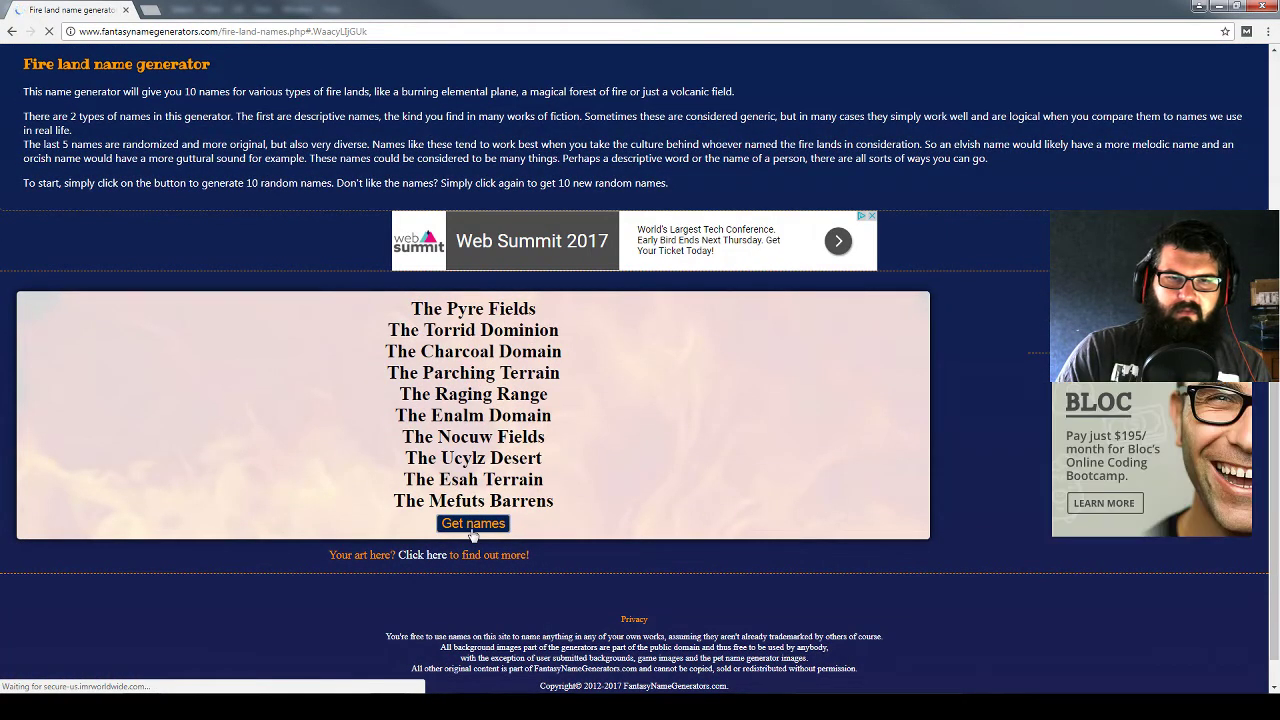
left_click(474, 530)
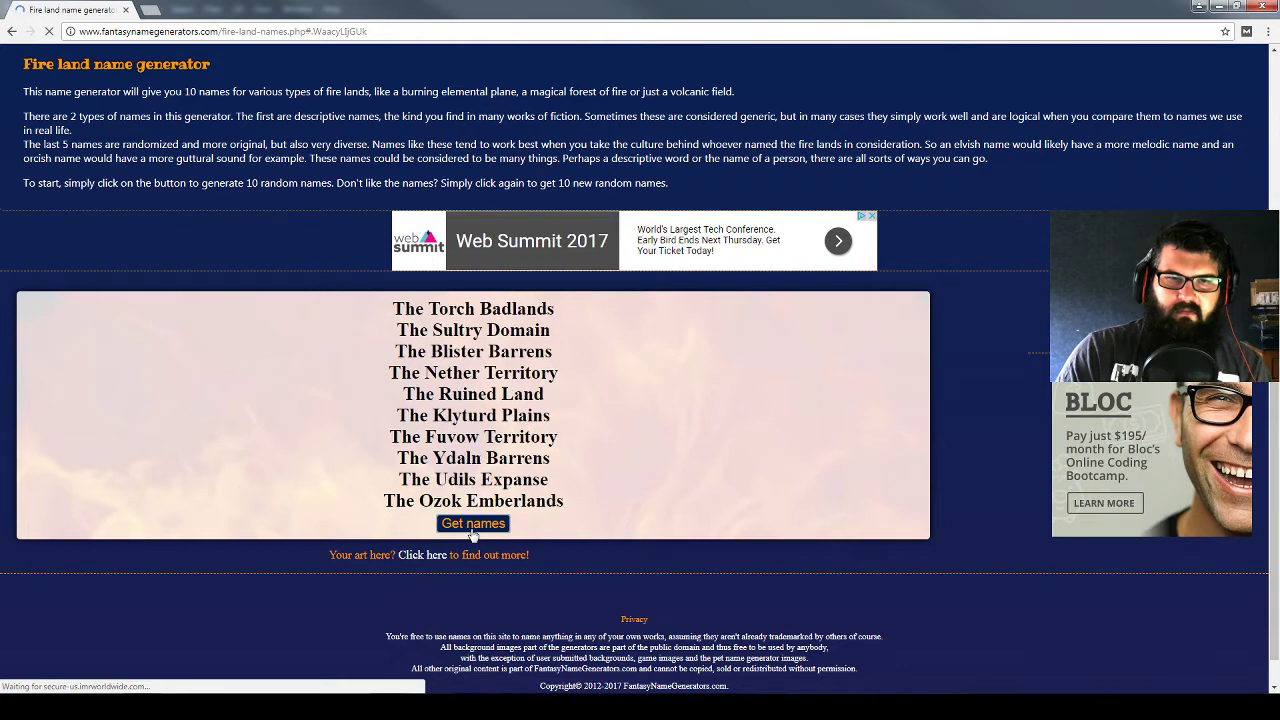
left_click(474, 530)
left_click(475, 530)
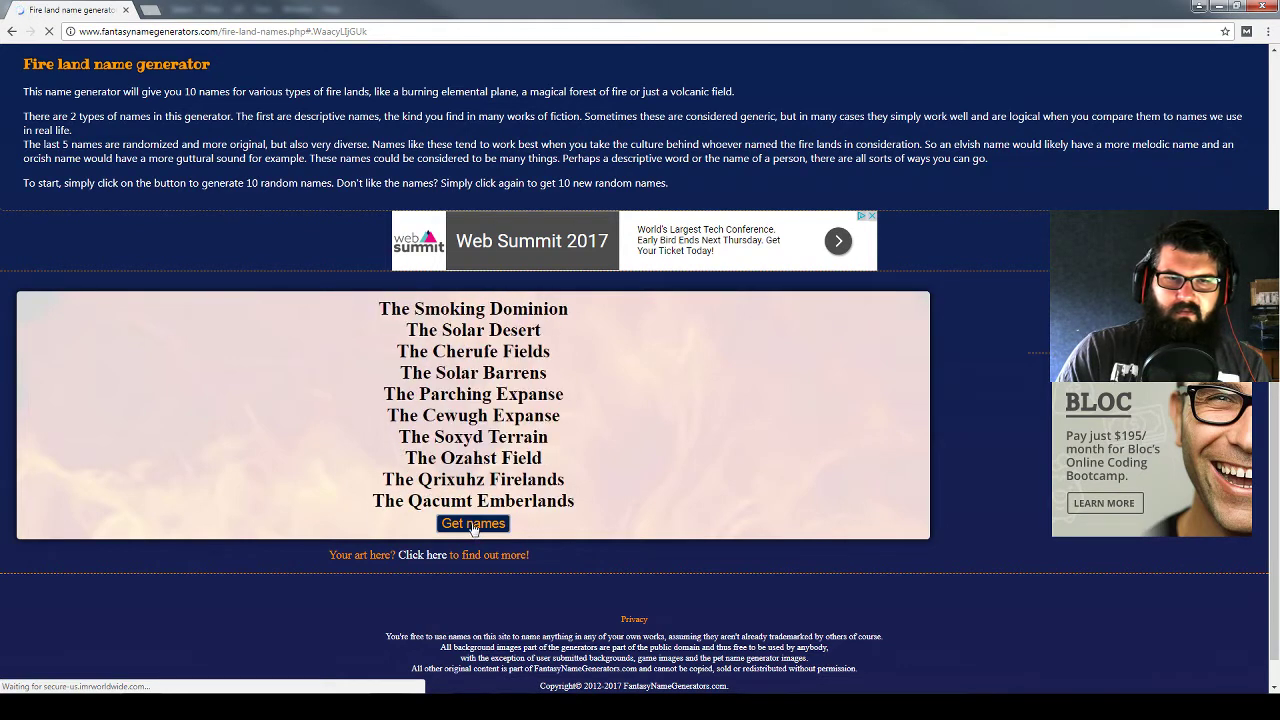
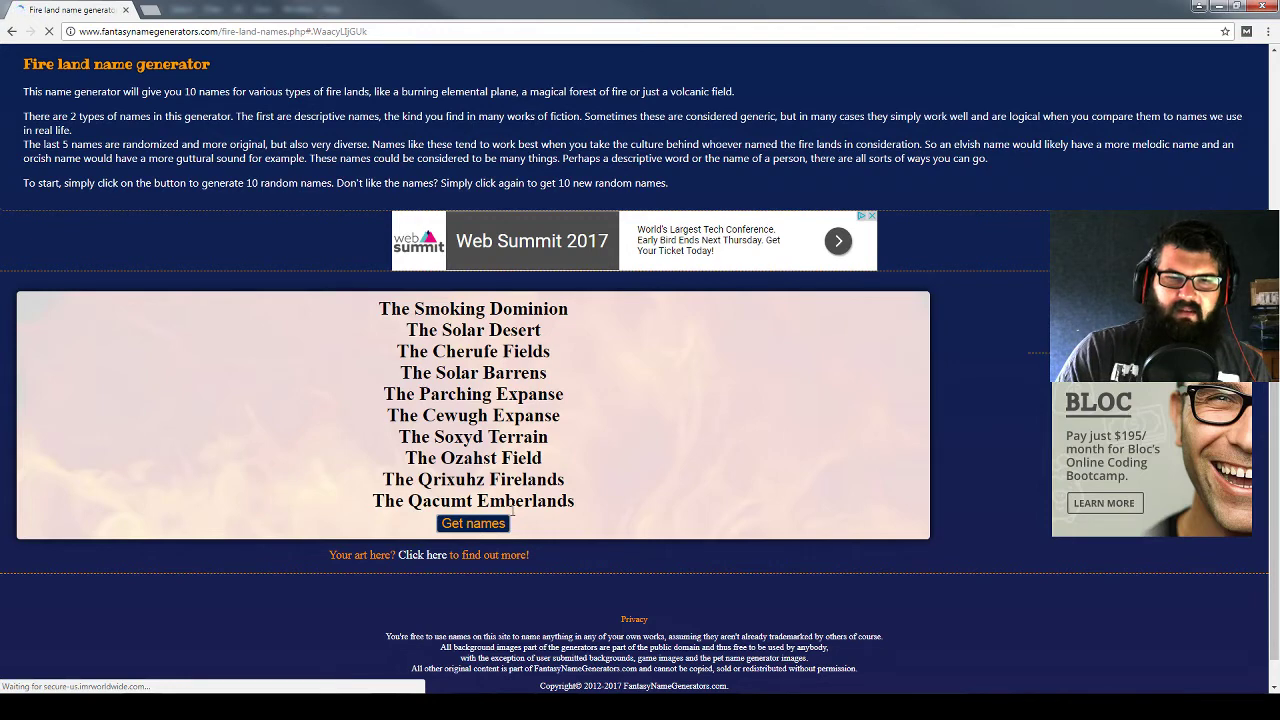
Regenerate the fire land names repeatedly until a list with The Ember Terrain and The Mad Badlands appears
left_click(498, 525)
left_click(498, 525)
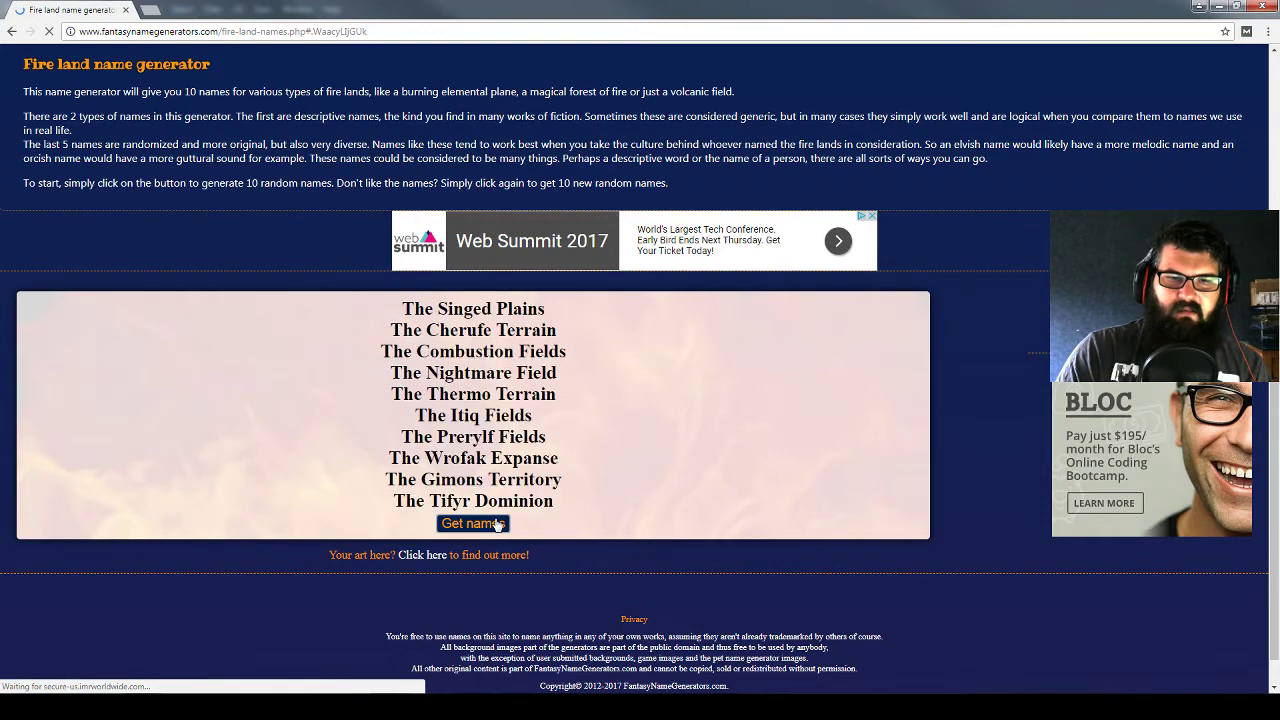
left_click(498, 525)
left_click(498, 525)
left_click(498, 525)
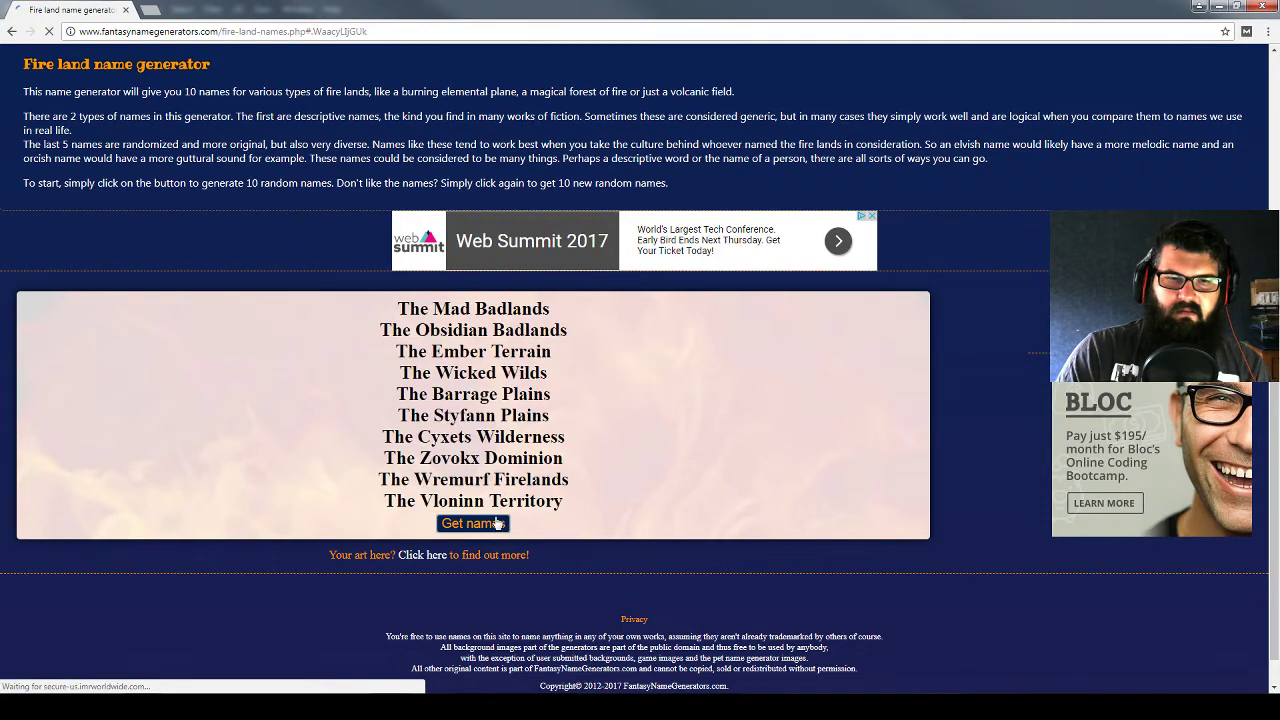
left_click(498, 525)
left_click(498, 524)
left_click(498, 524)
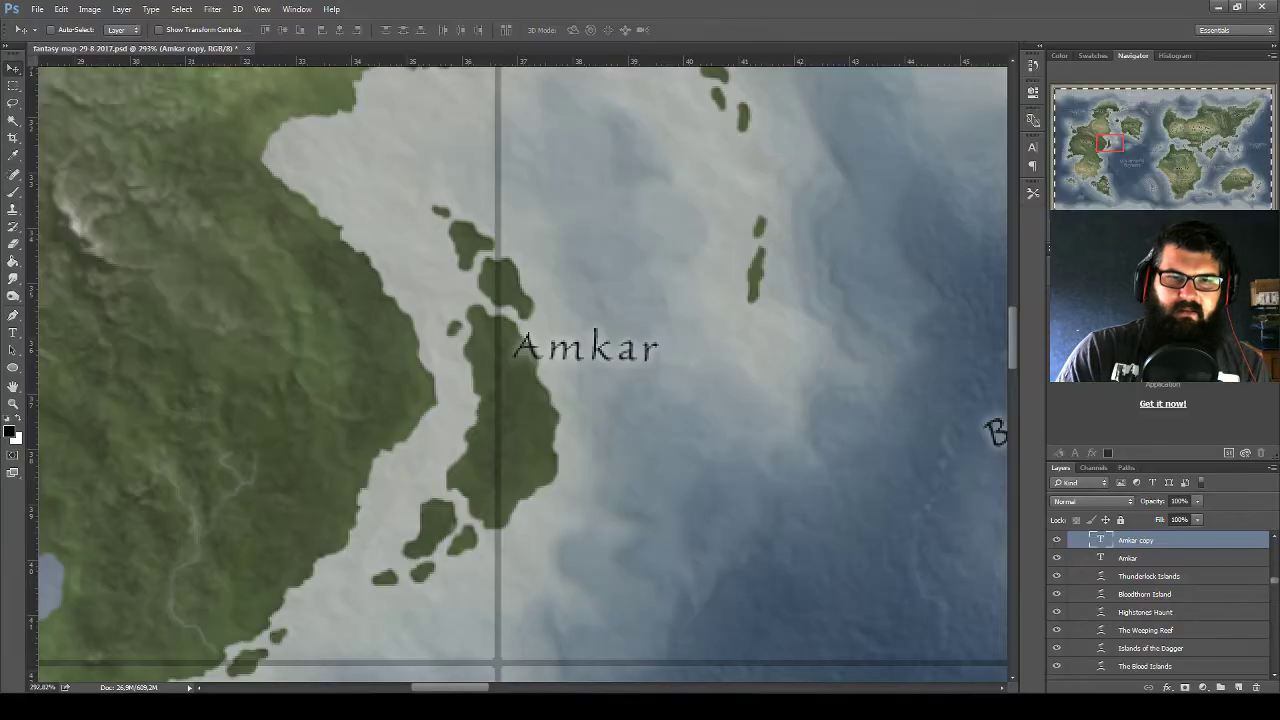
Retype the copied Amkar label as 'The Ember Islands', fixing the typo
double_click(1104, 543)
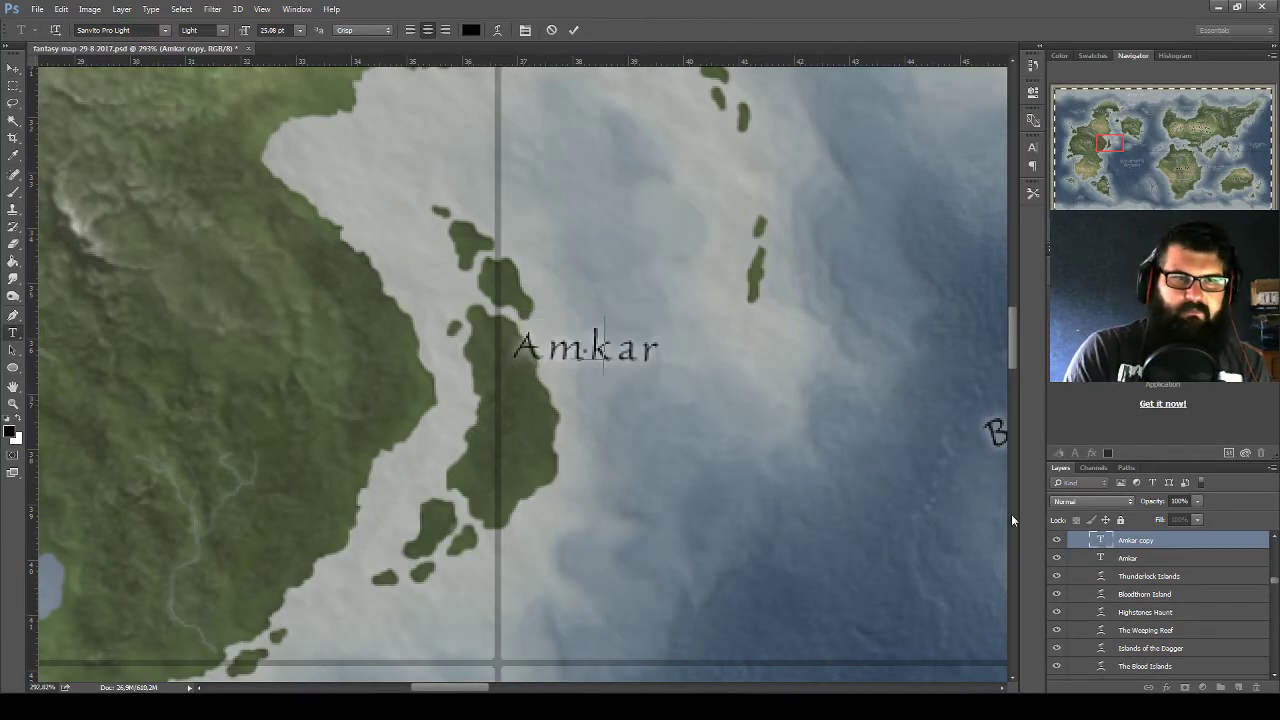
type("The E")
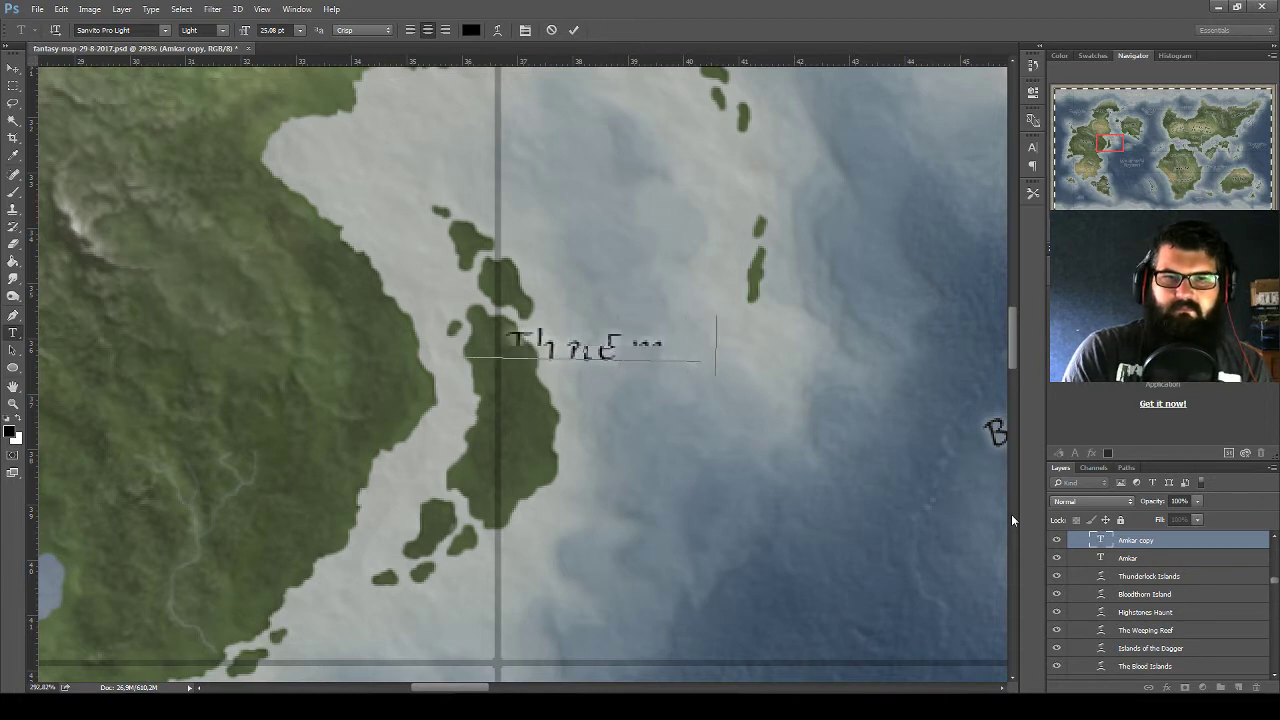
type("mber Isladns")
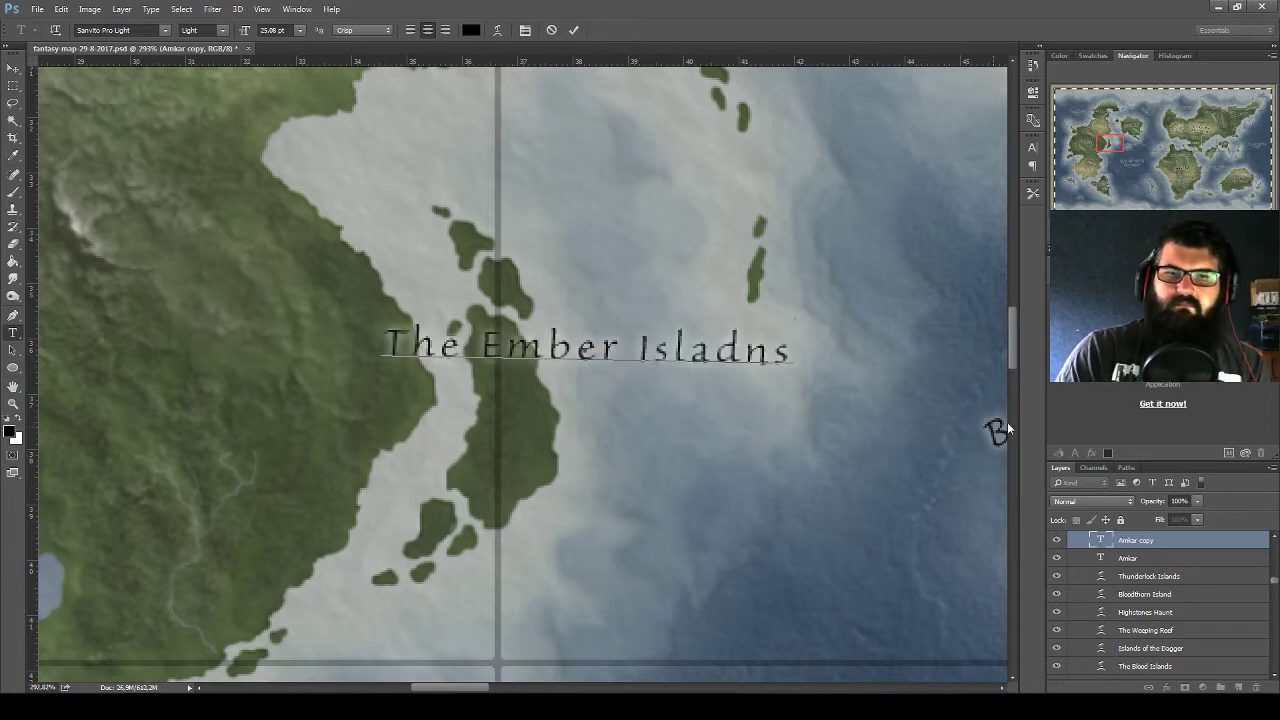
key("BackSpace")
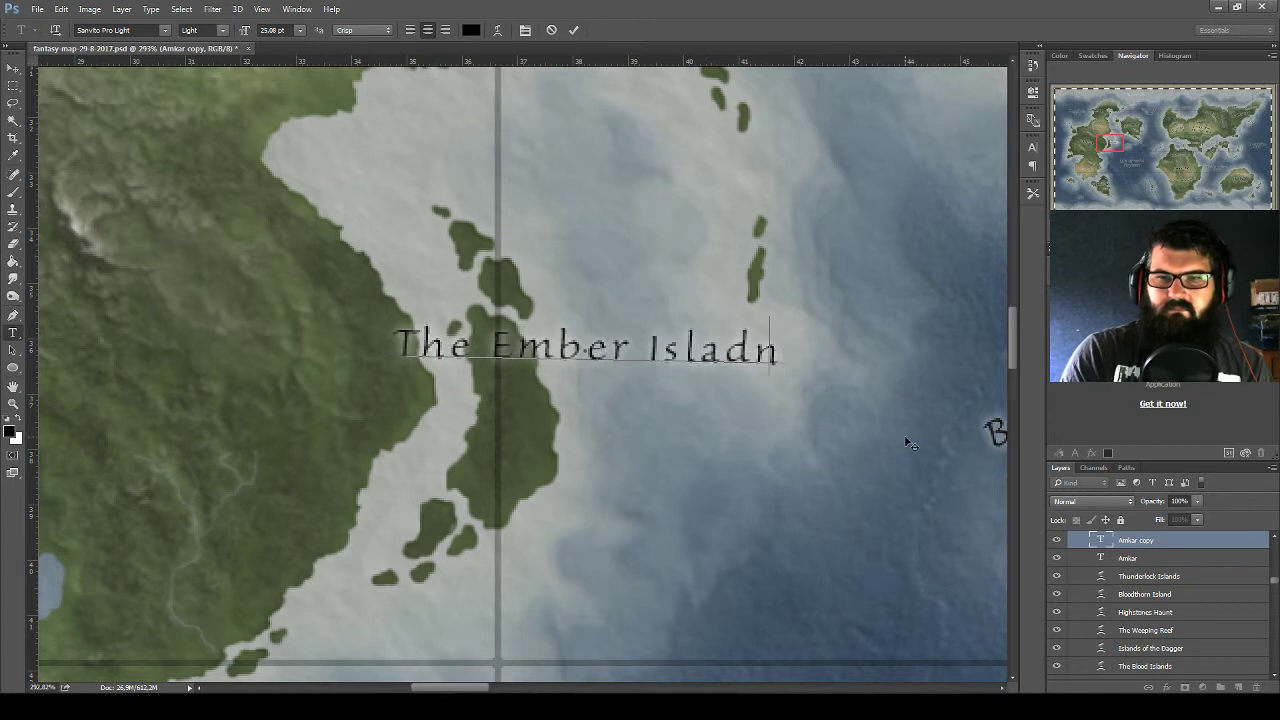
key("BackSpace")
type("and")
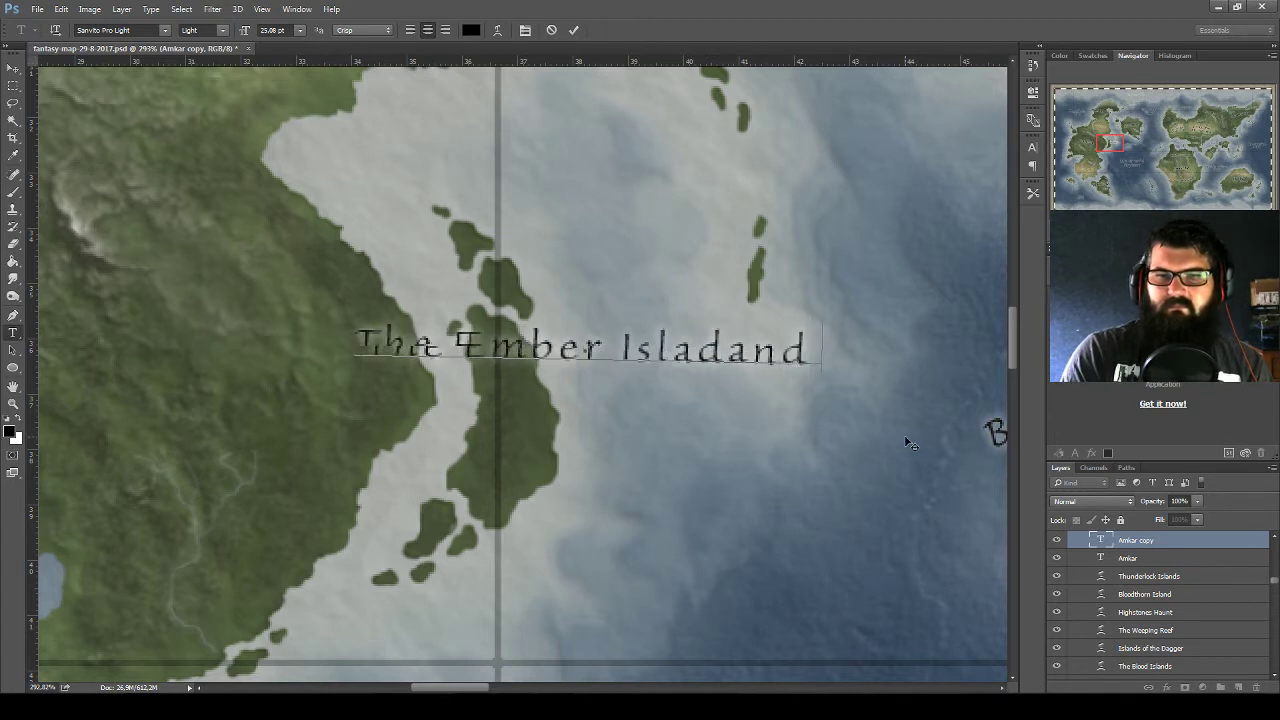
key("BackSpace")
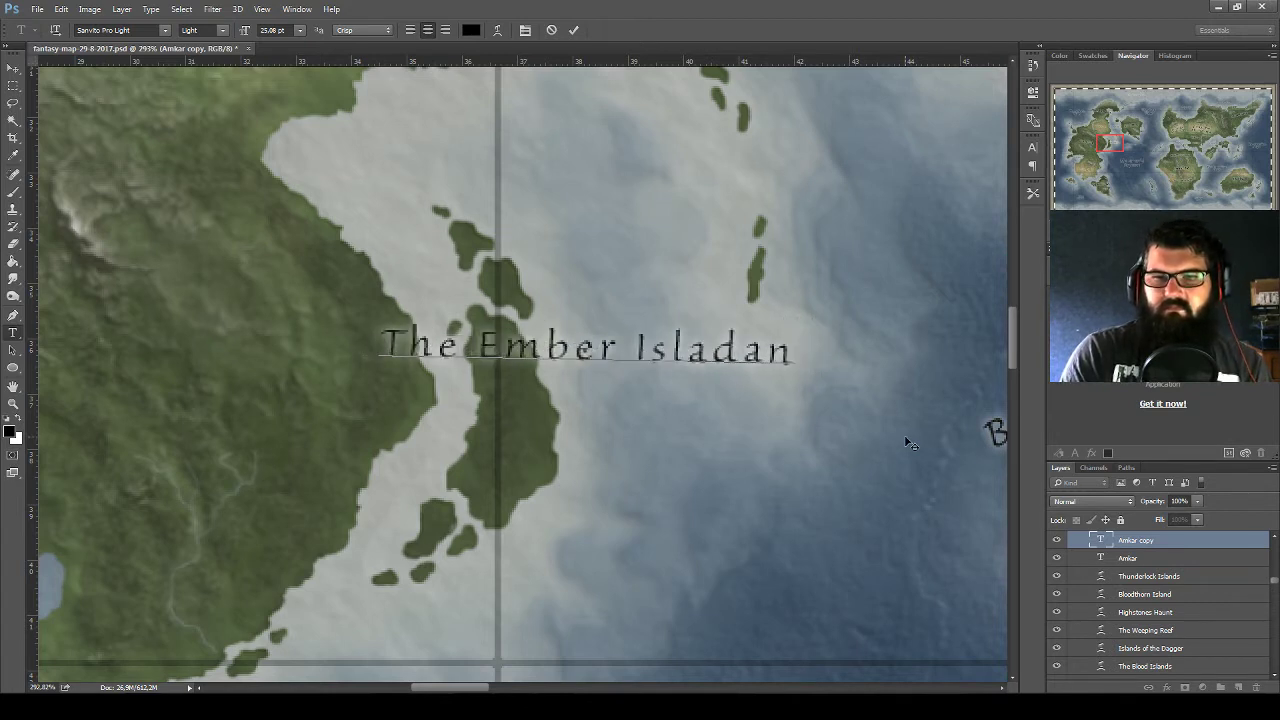
key("BackSpace")
key("BackSpace")
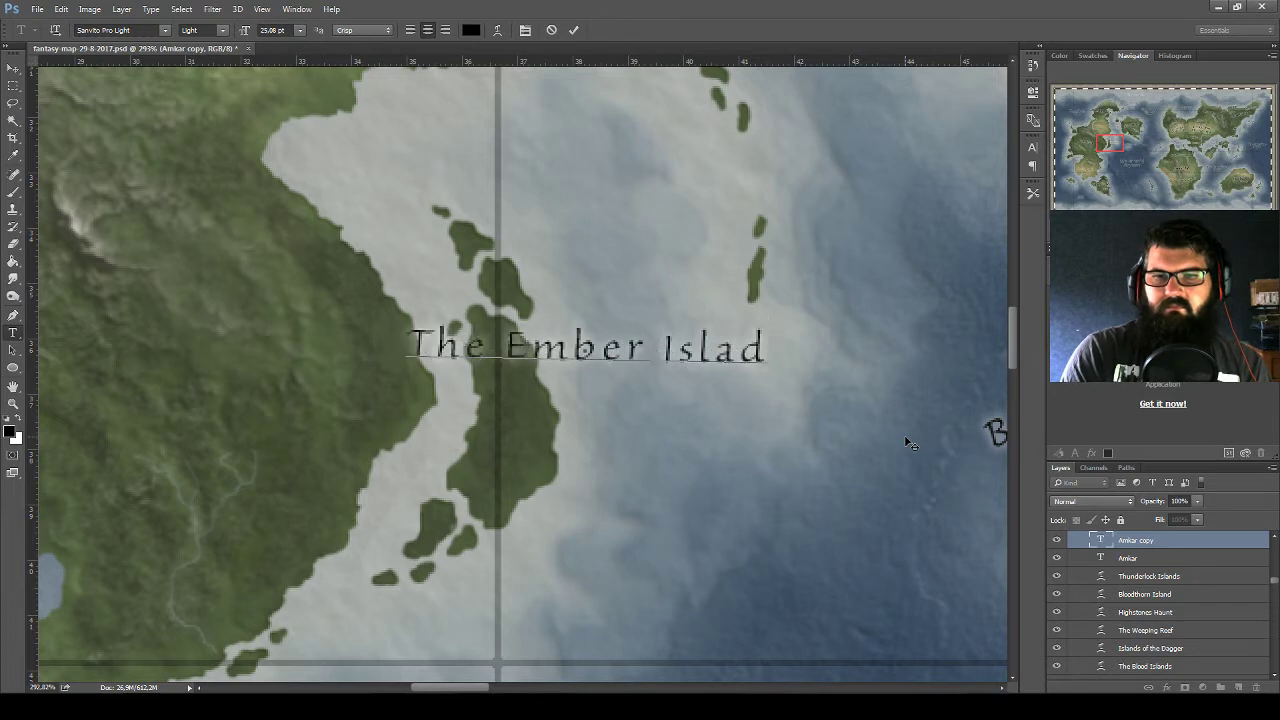
key("BackSpace")
type("nd")
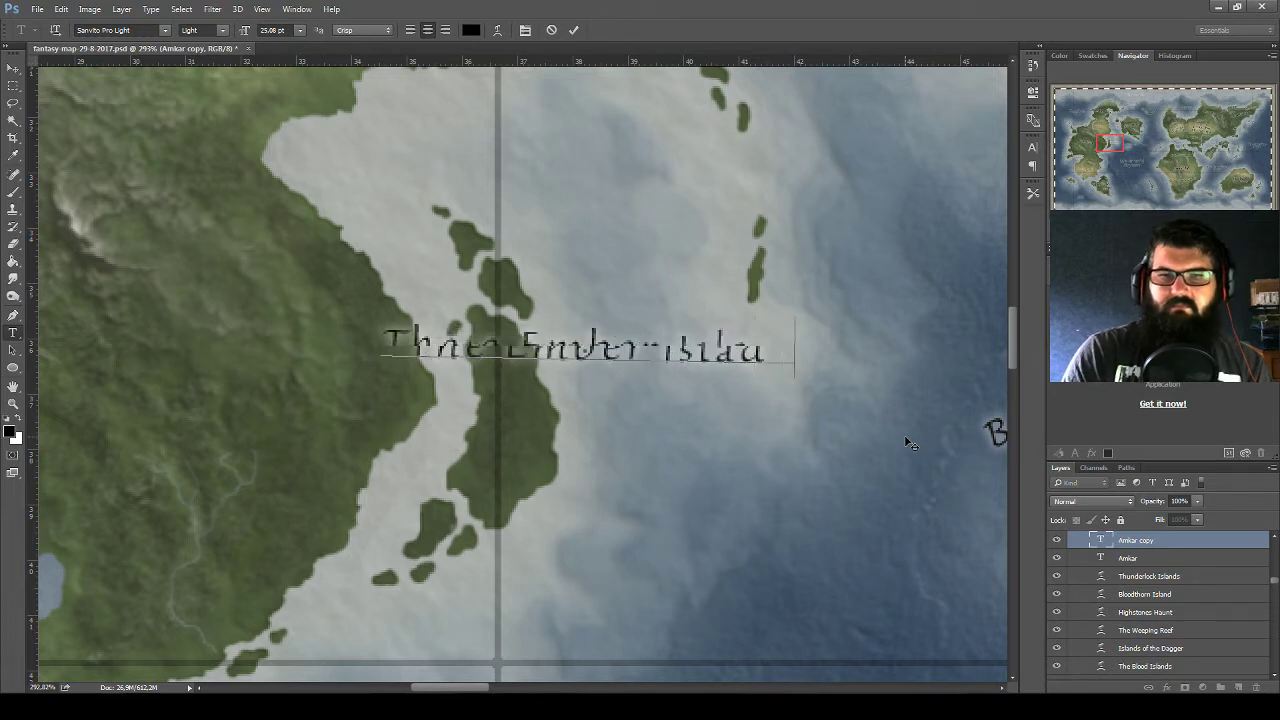
type("s")
Warp the label text with an Arc bend of about +23% and commit it
key("ctrl+a")
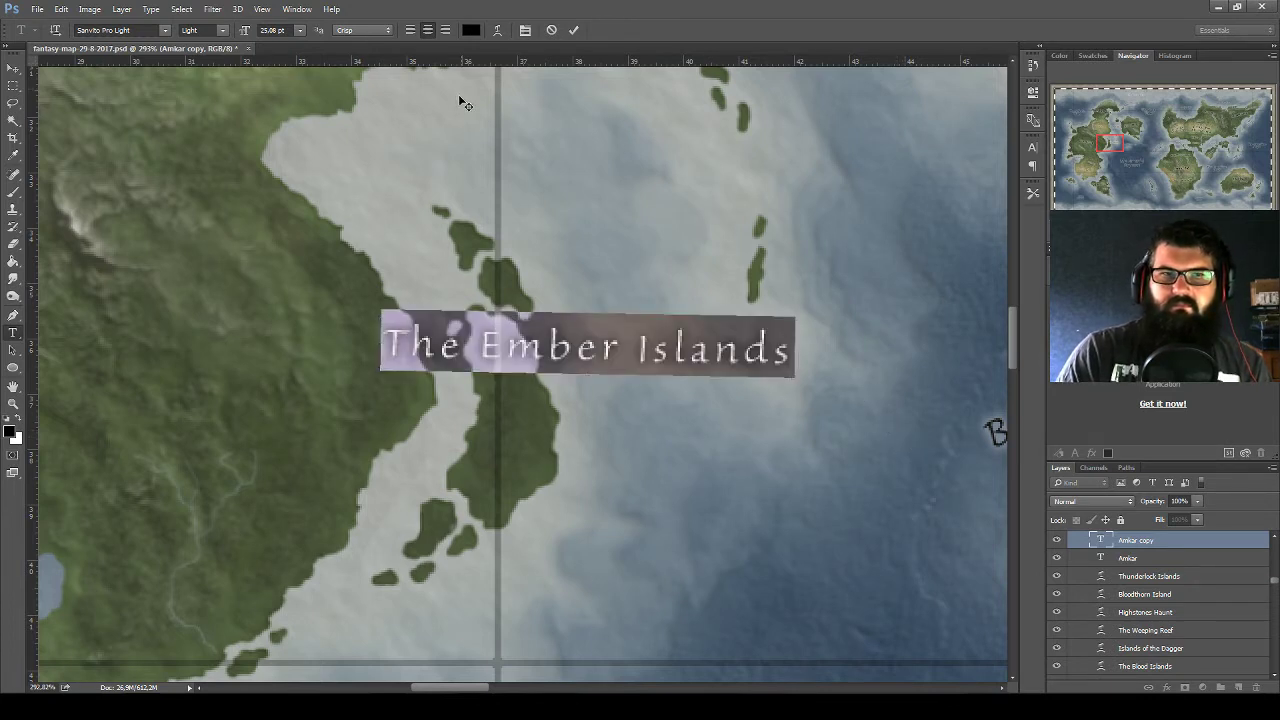
left_click(497, 30)
left_click(679, 146)
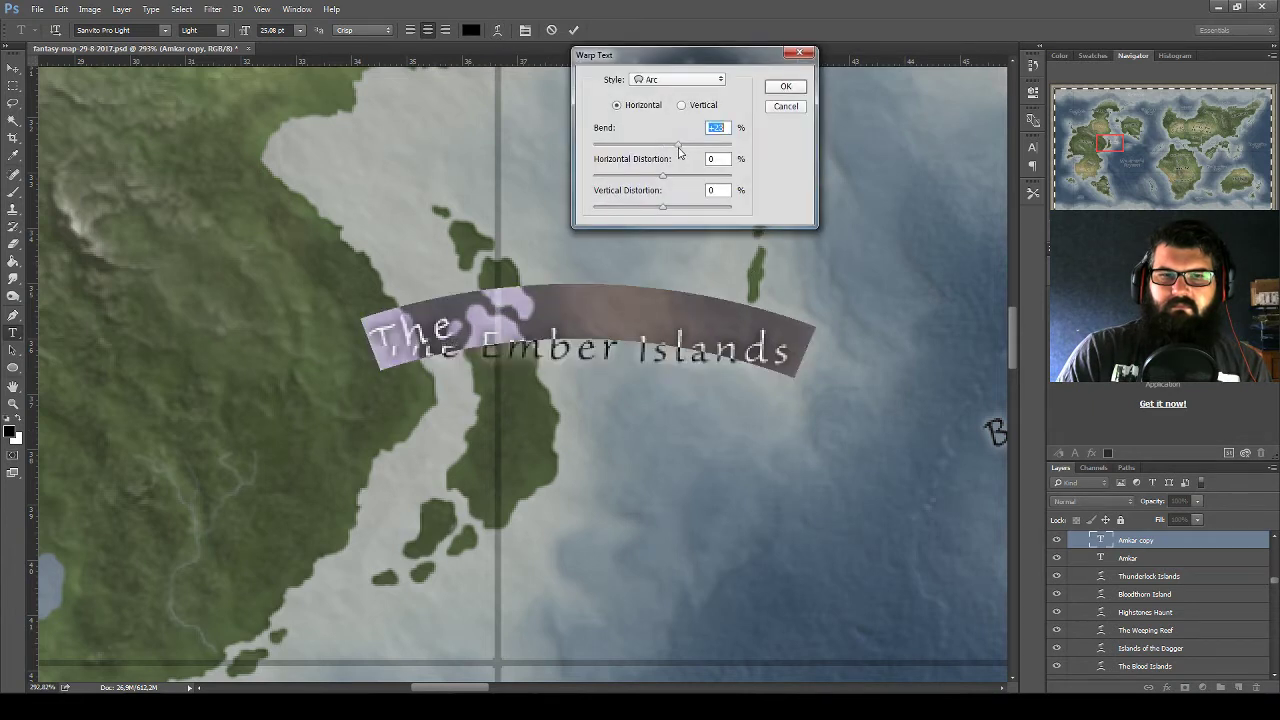
left_click(784, 88)
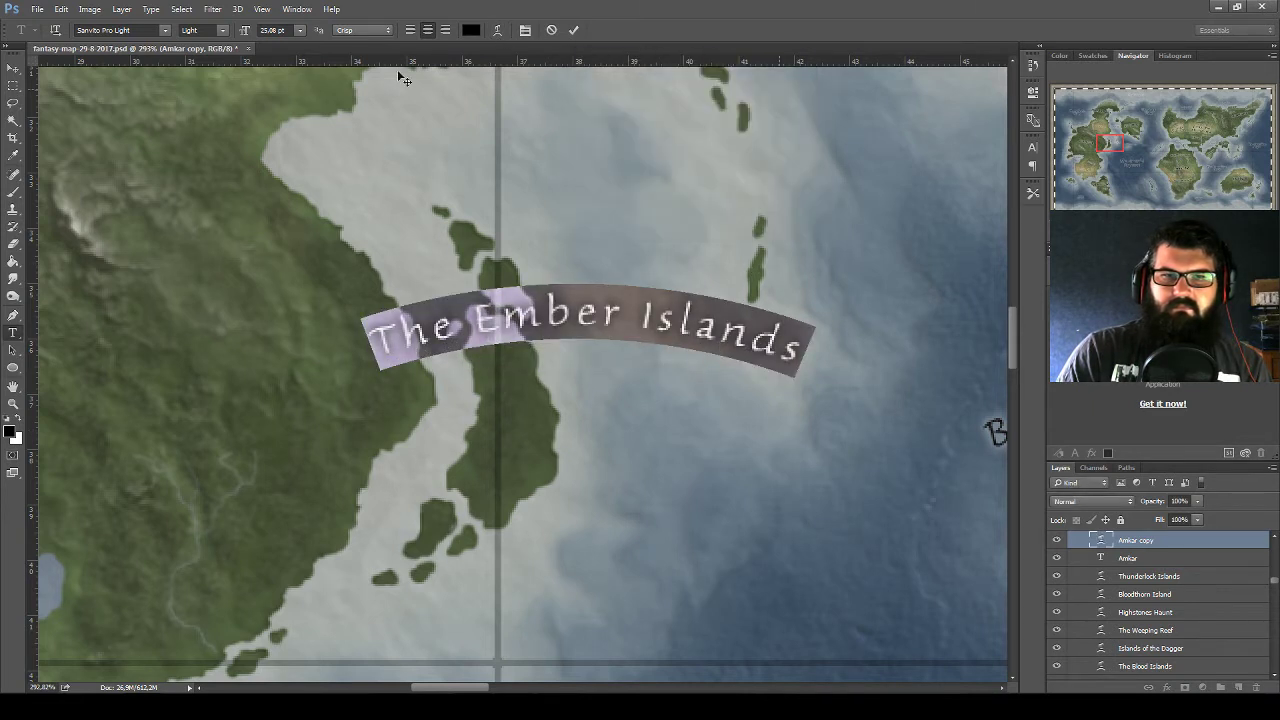
left_click(13, 86)
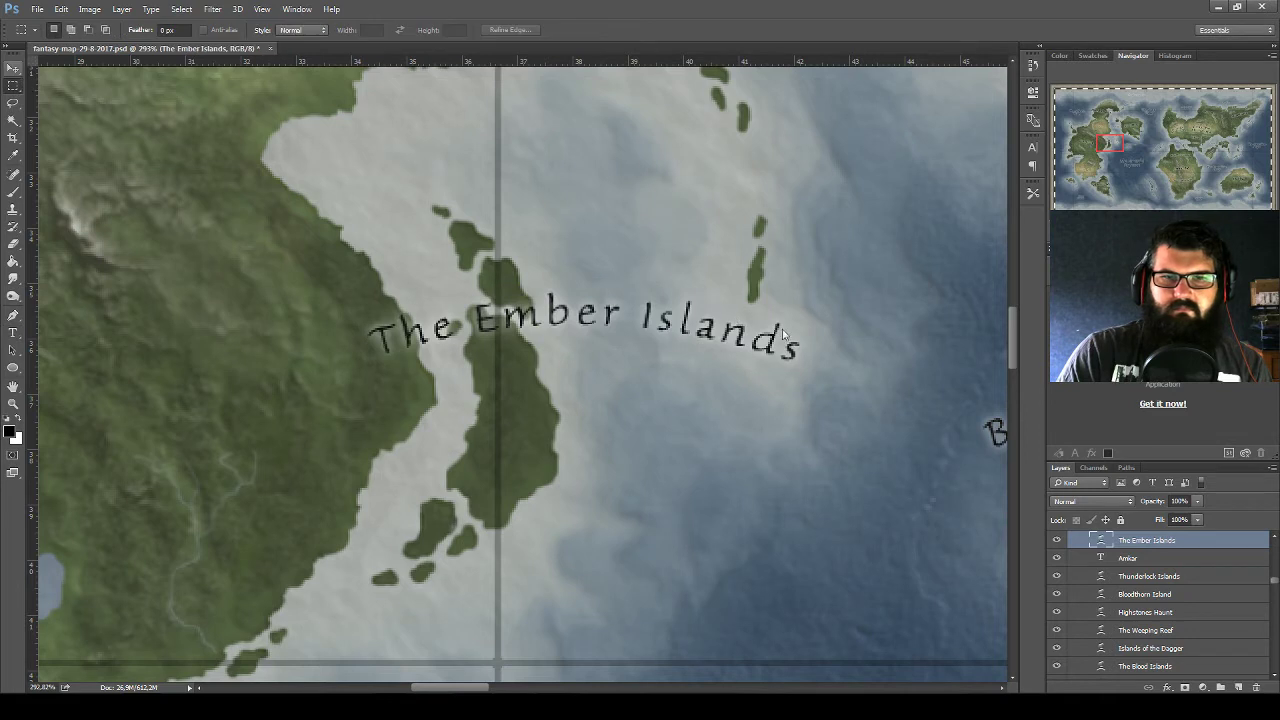
Rotate the Ember Islands label about 60° to follow the islands and nudge it up
key("ctrl+t")
left_click_drag(830, 275, 742, 482)
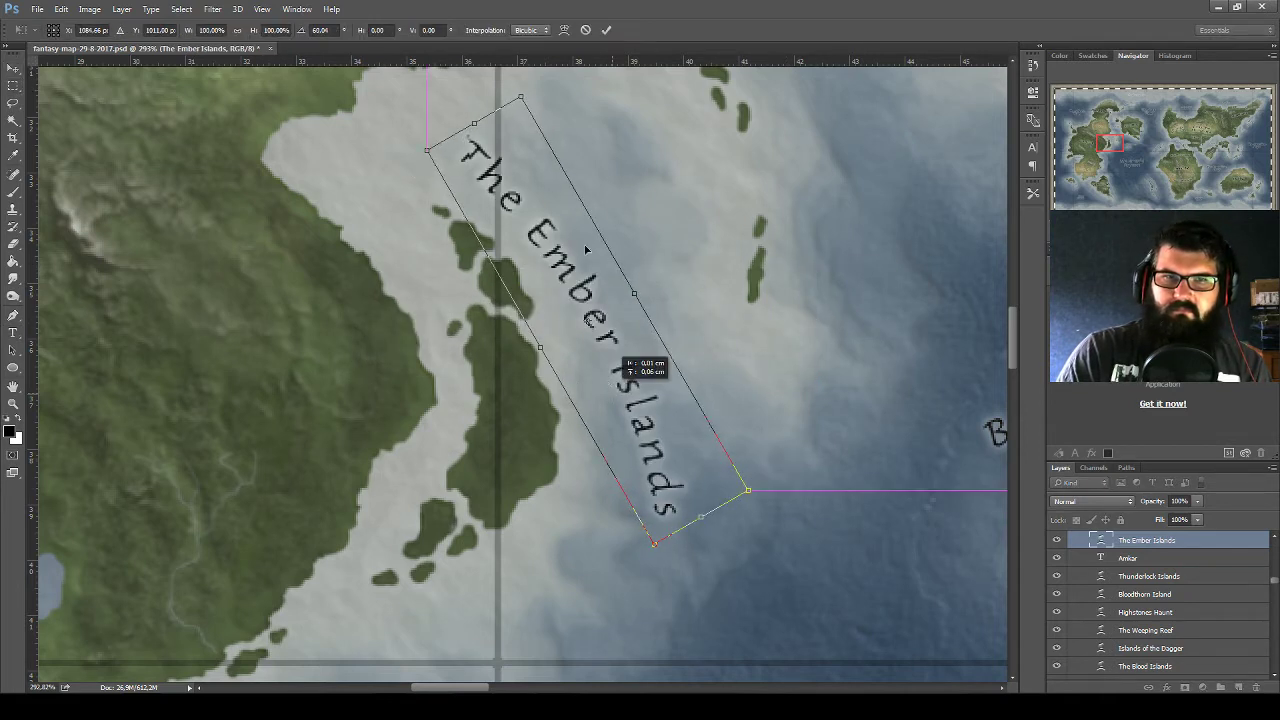
left_click_drag(608, 382, 606, 366)
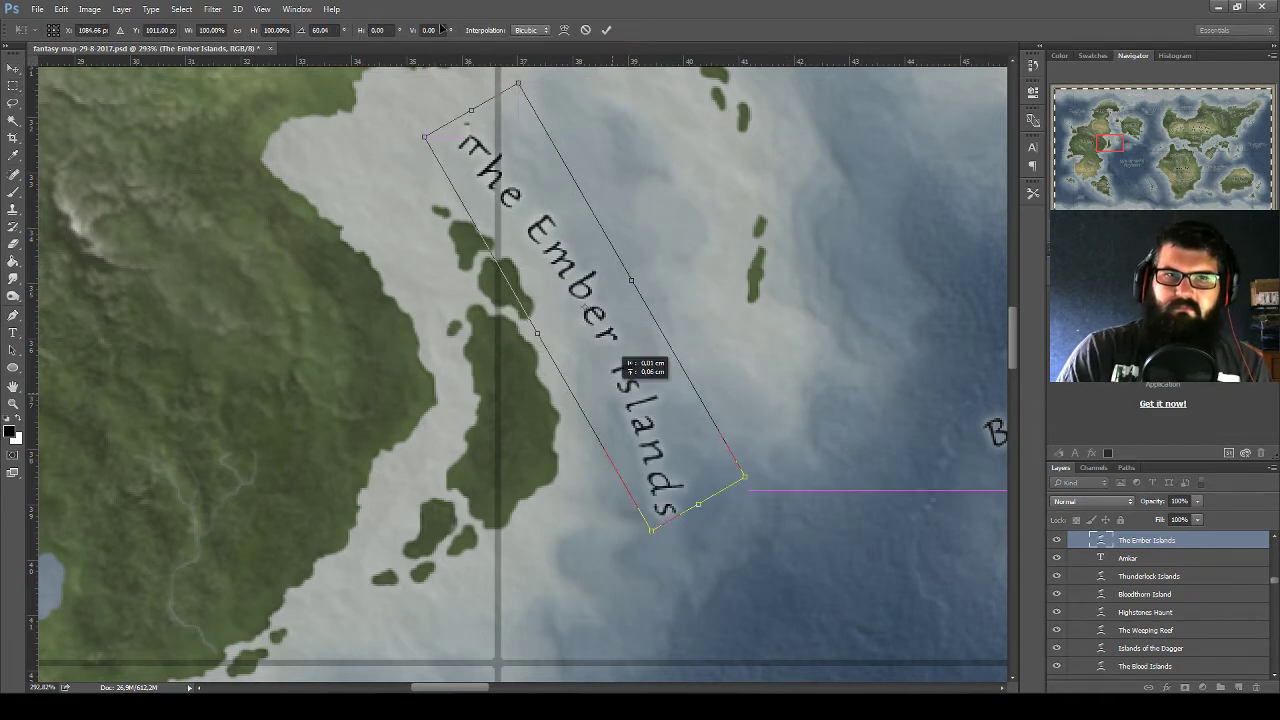
double_click(1100, 540)
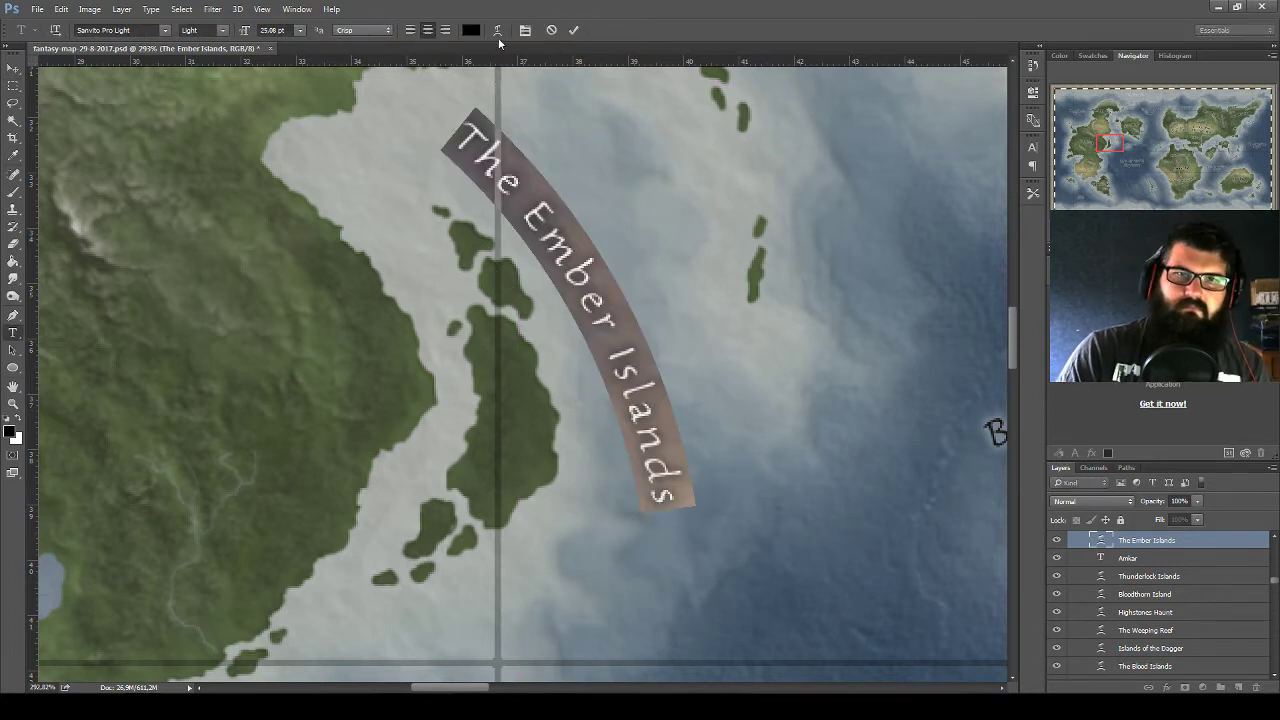
Increase the label's Arc bend to about +34% and move it beside the islands
left_click(497, 30)
left_click_drag(697, 144, 686, 144)
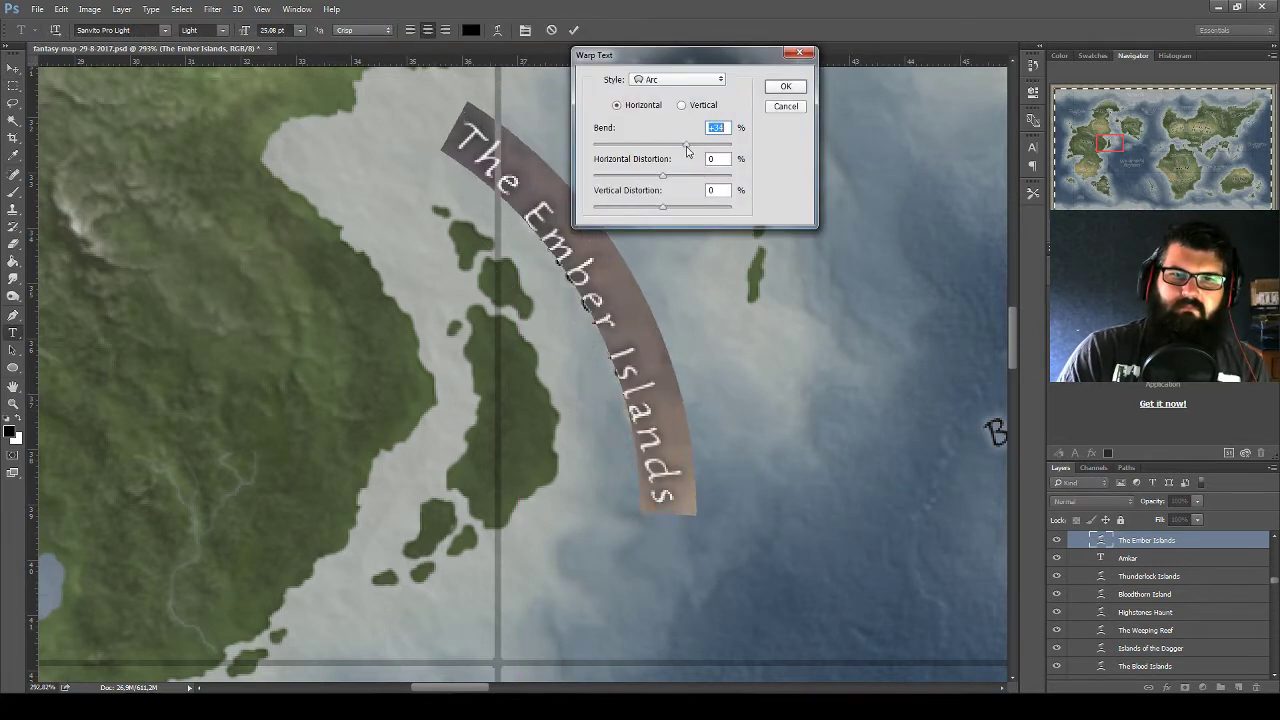
left_click(786, 86)
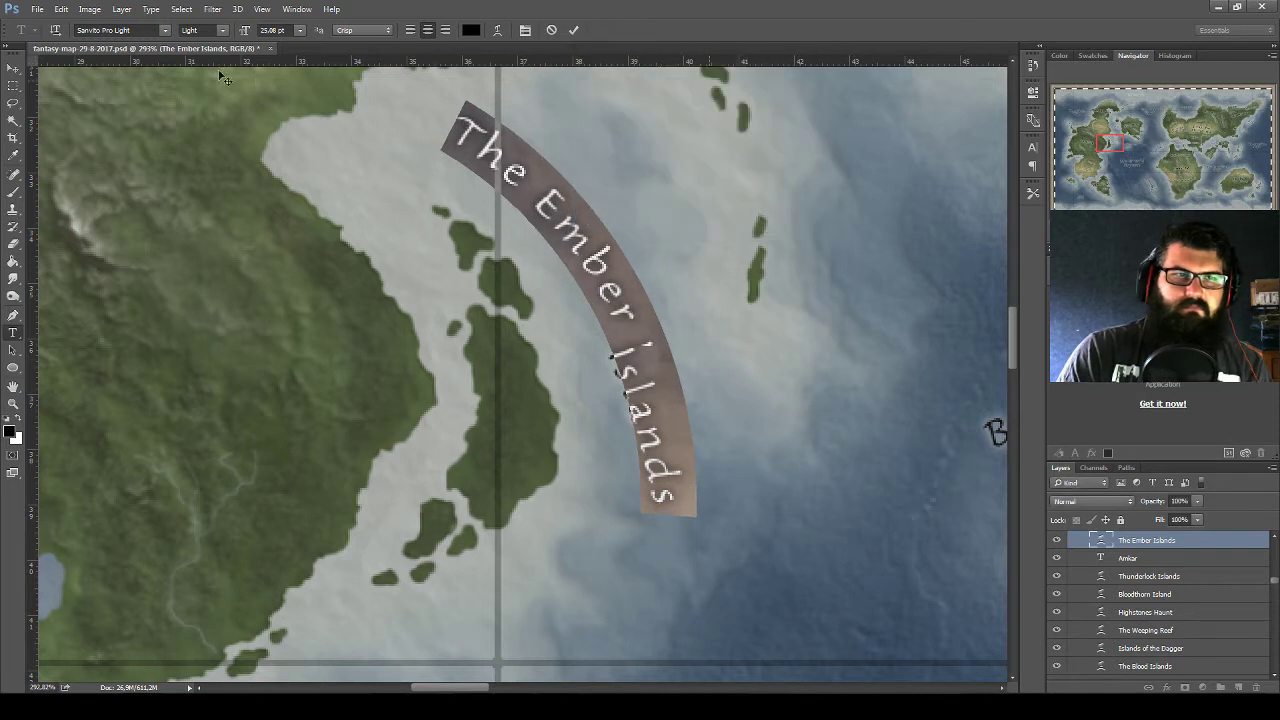
left_click(13, 68)
left_click_drag(585, 250, 550, 240)
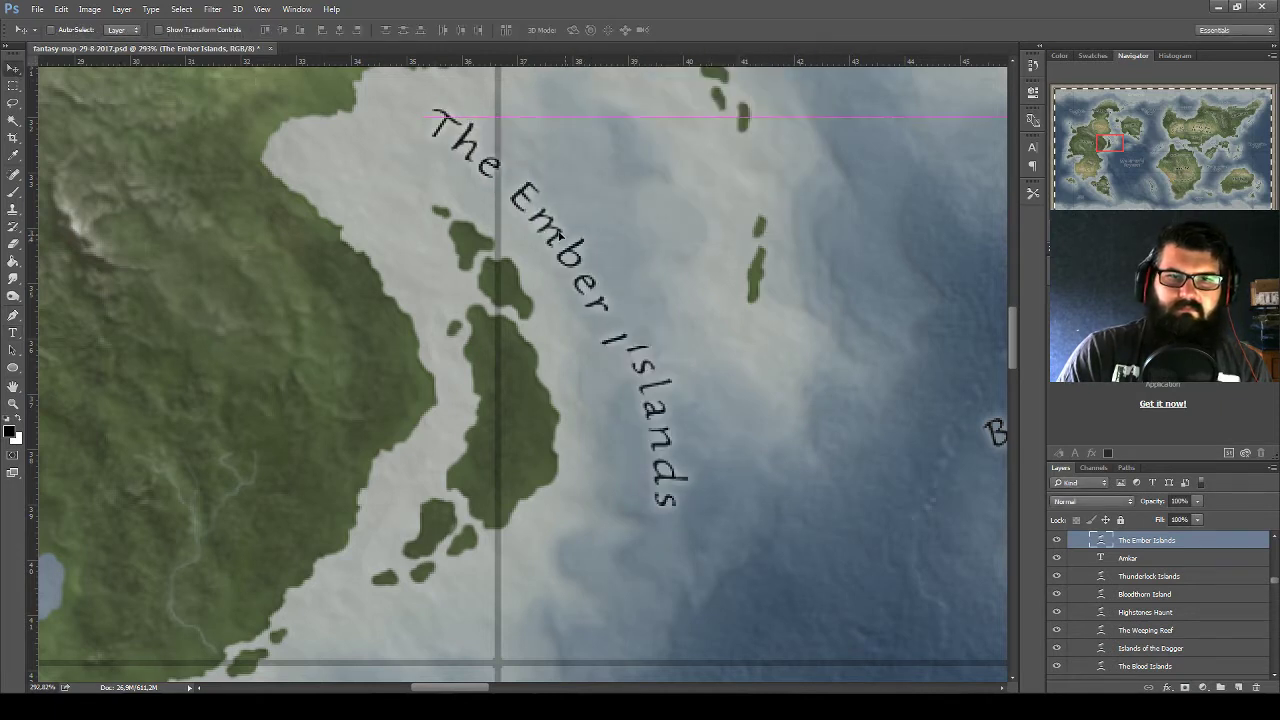
left_click_drag(767, 288, 752, 272)
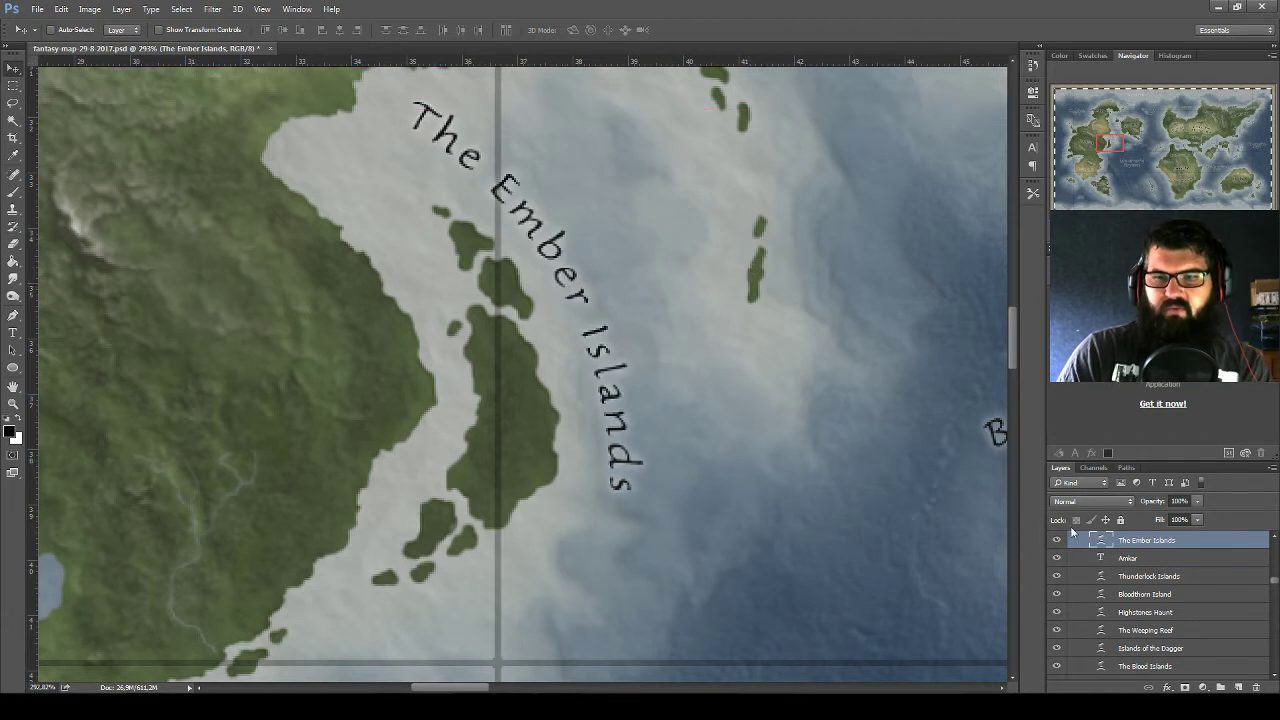
Delete 'The' so the label reads 'Ember Islands', then reposition it and tilt it about 3.7°
double_click(1100, 541)
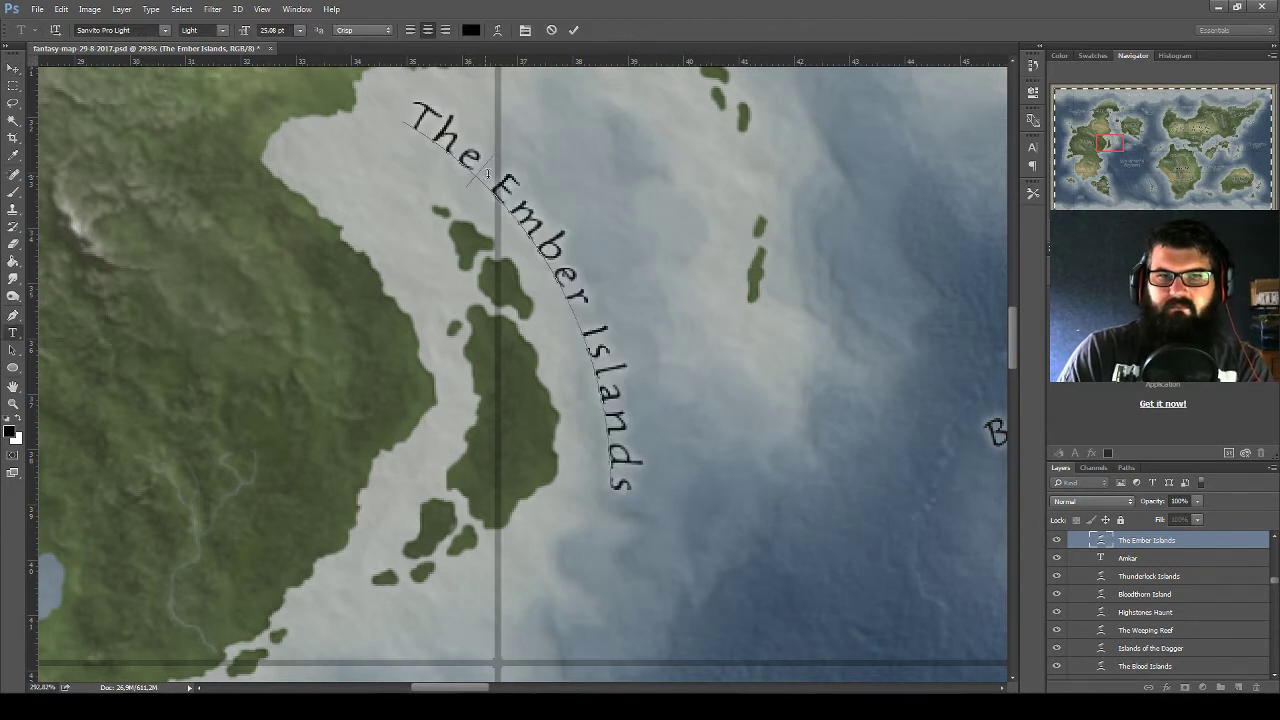
left_click_drag(482, 175, 410, 105)
key("BackSpace")
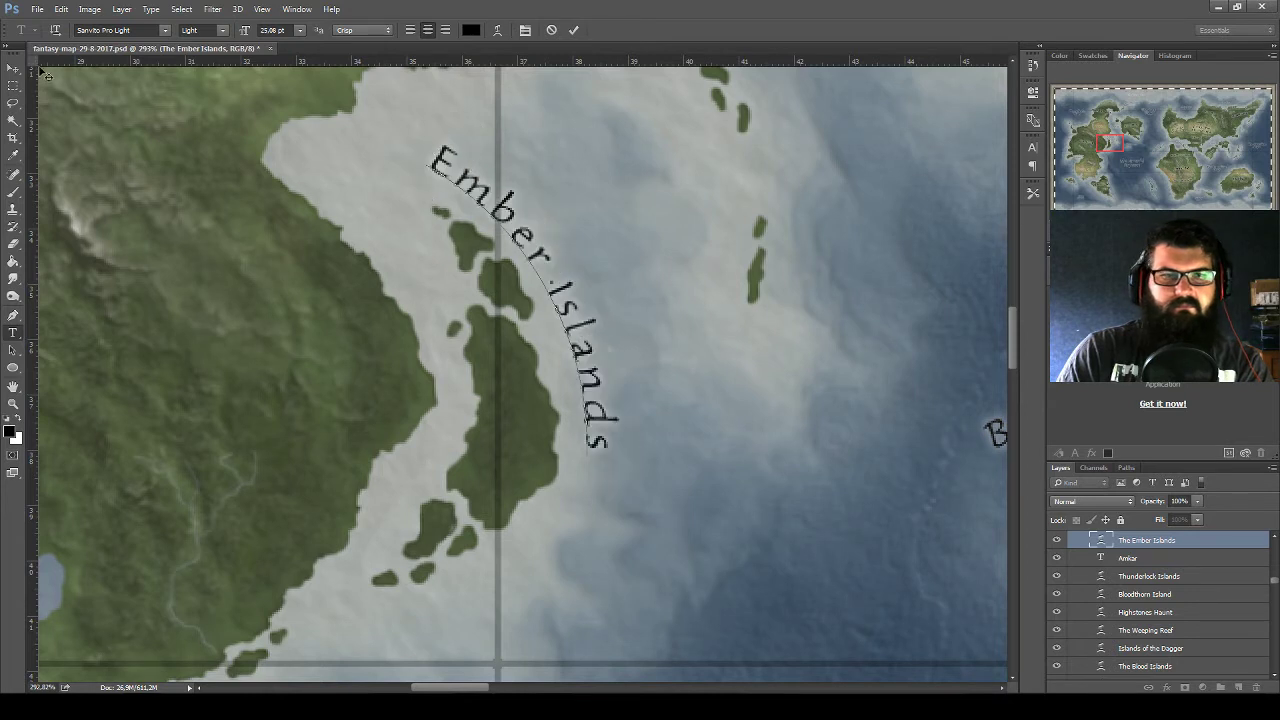
left_click(13, 68)
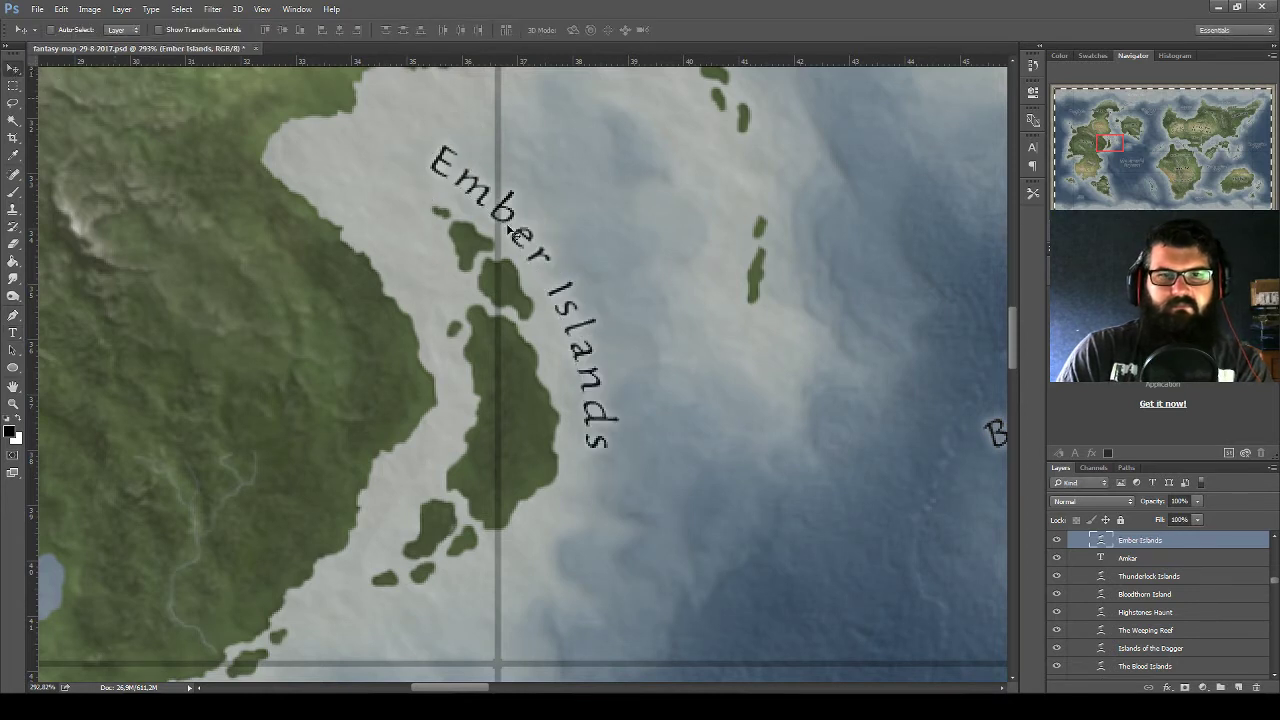
mouse_move(514, 232)
left_mouse_down()
mouse_move(558, 255)
mouse_move(549, 240)
left_mouse_up()
key("ctrl+t")
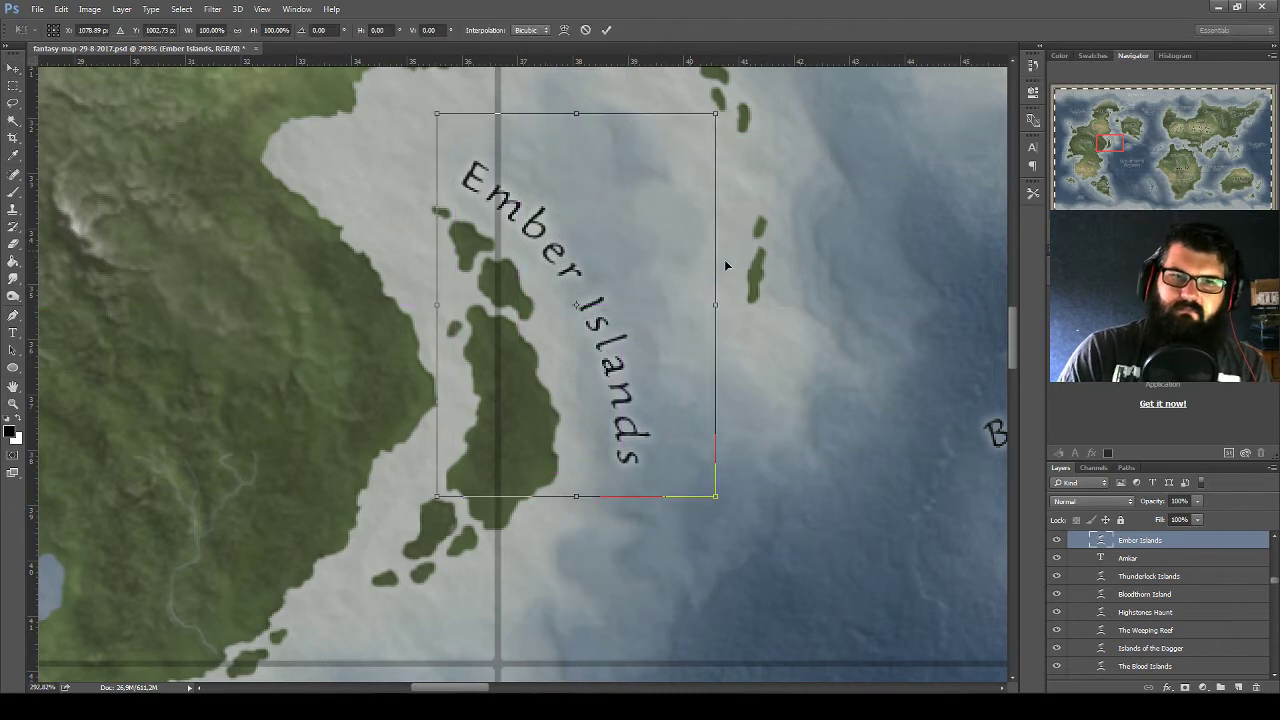
left_click_drag(726, 265, 788, 307)
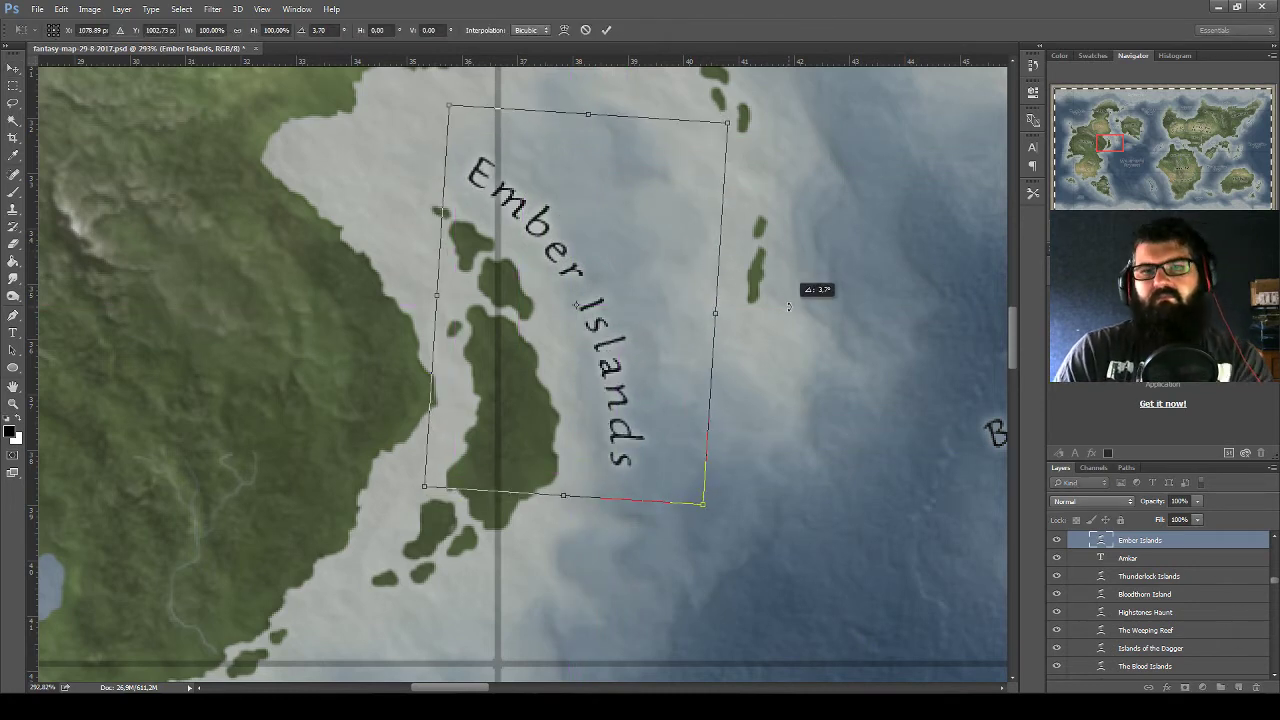
key("Return")
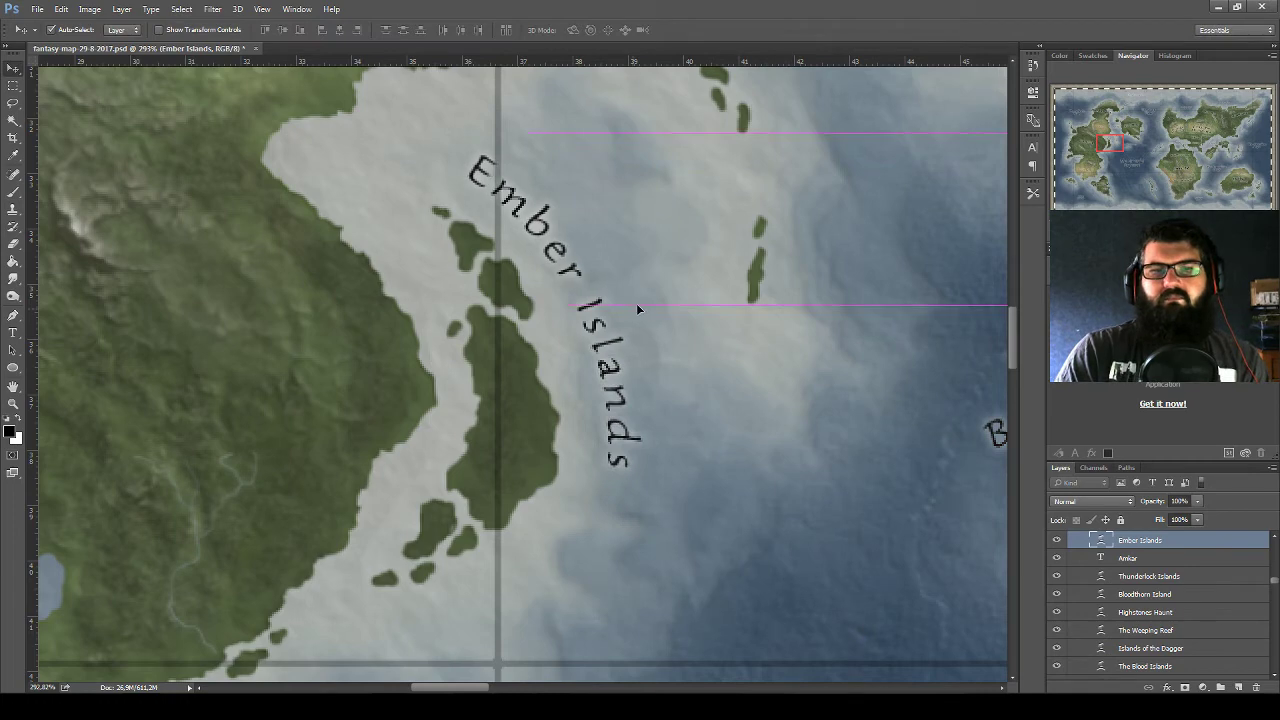
Save the map document
scroll(800, 404, "down", 5)
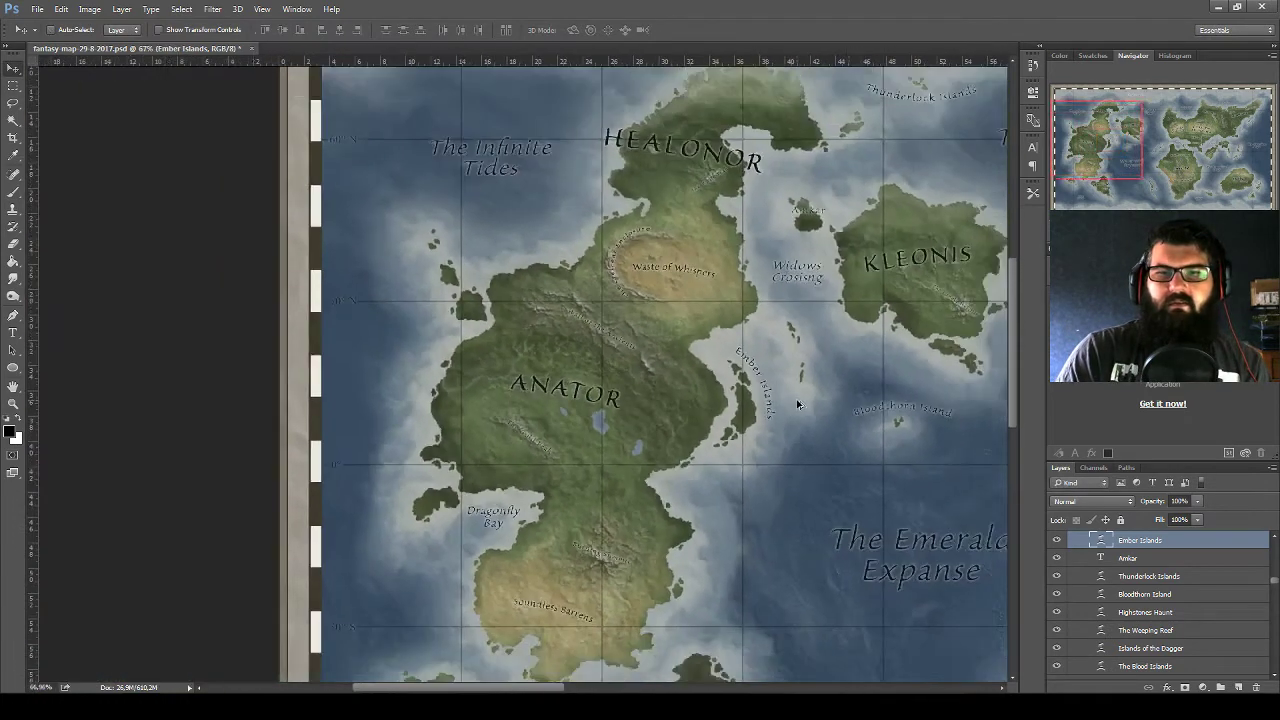
scroll(798, 404, "down", 2)
scroll(790, 407, "down", 2)
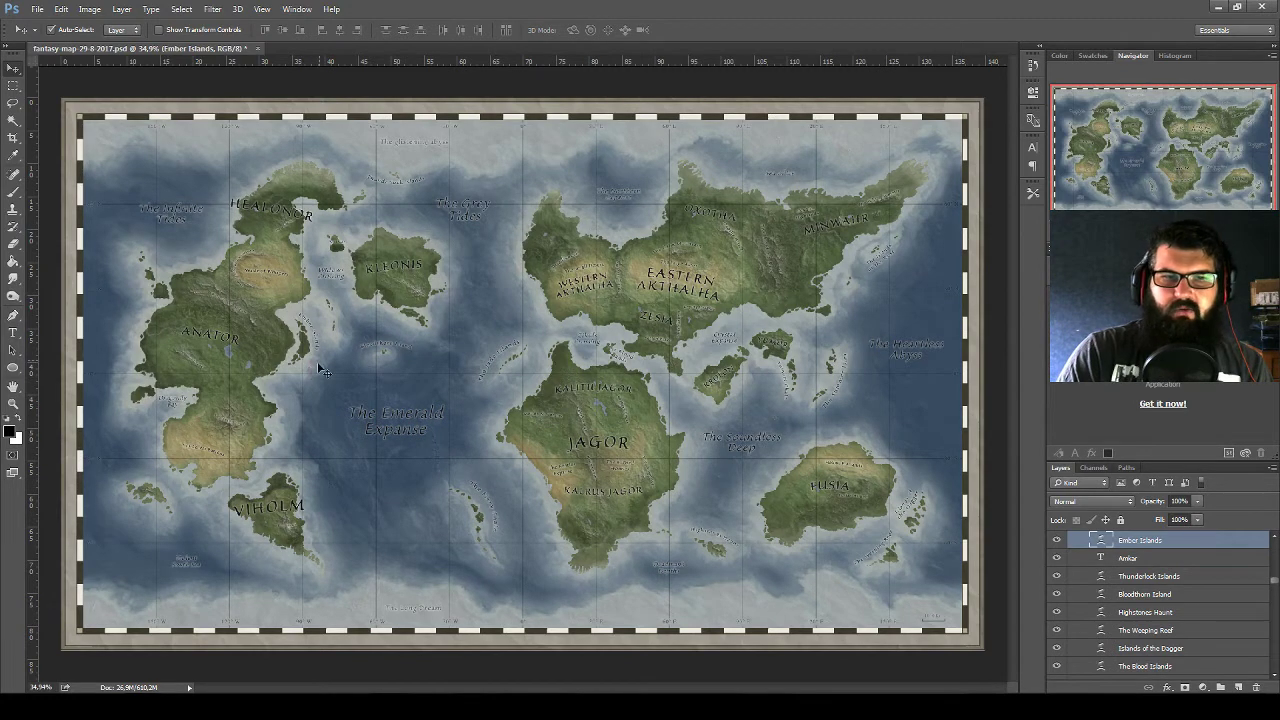
key("ctrl+s")
Rotate the copied Ember Islands label about -70° to lie nearly horizontal above the central islands
scroll(315, 337, "up", 1)
scroll(308, 320, "up", 1)
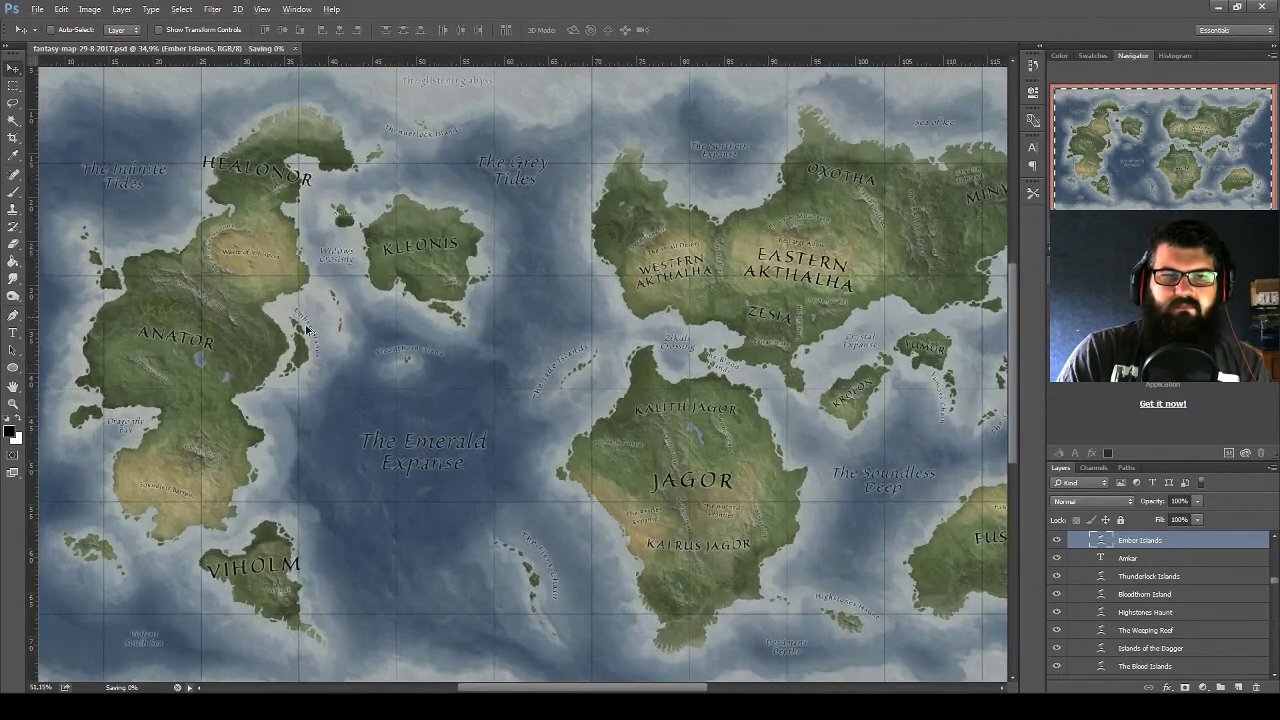
scroll(308, 330, "up", 2)
scroll(310, 335, "up", 2)
scroll(320, 345, "up", 2)
scroll(335, 355, "up", 2)
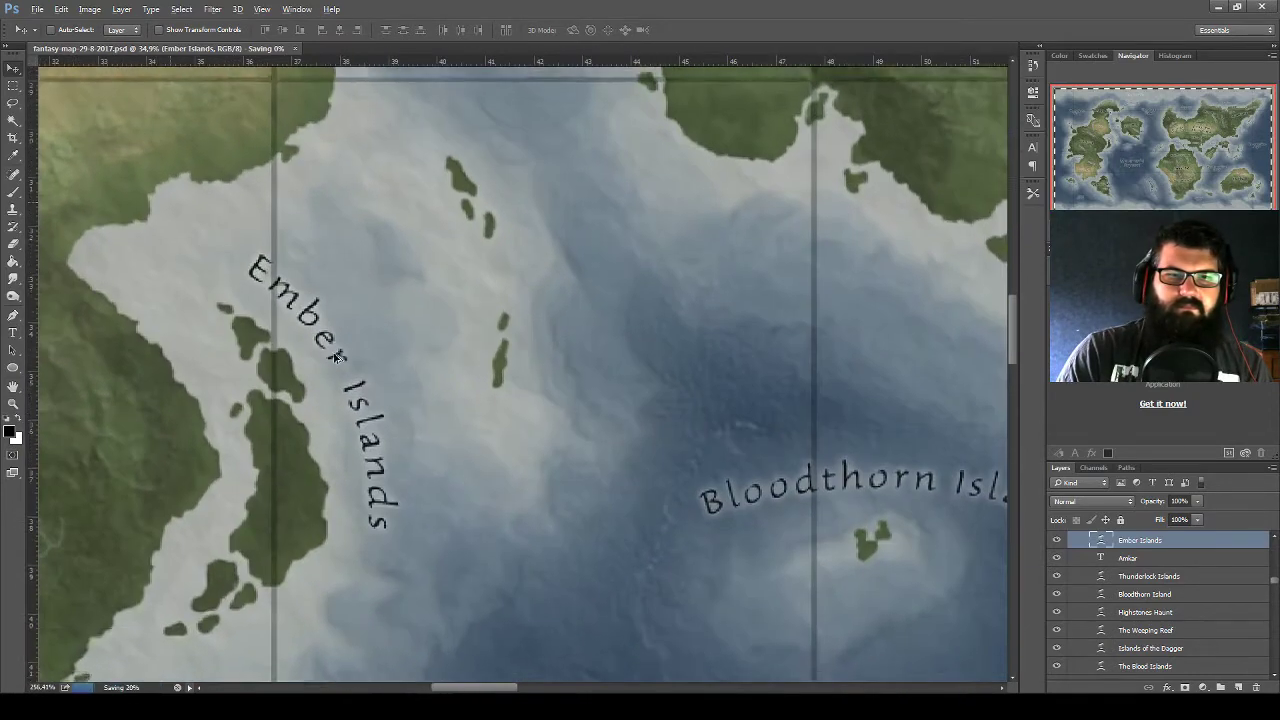
mouse_move(338, 357)
left_mouse_down()
mouse_move(367, 463)
mouse_move(504, 307)
left_mouse_up()
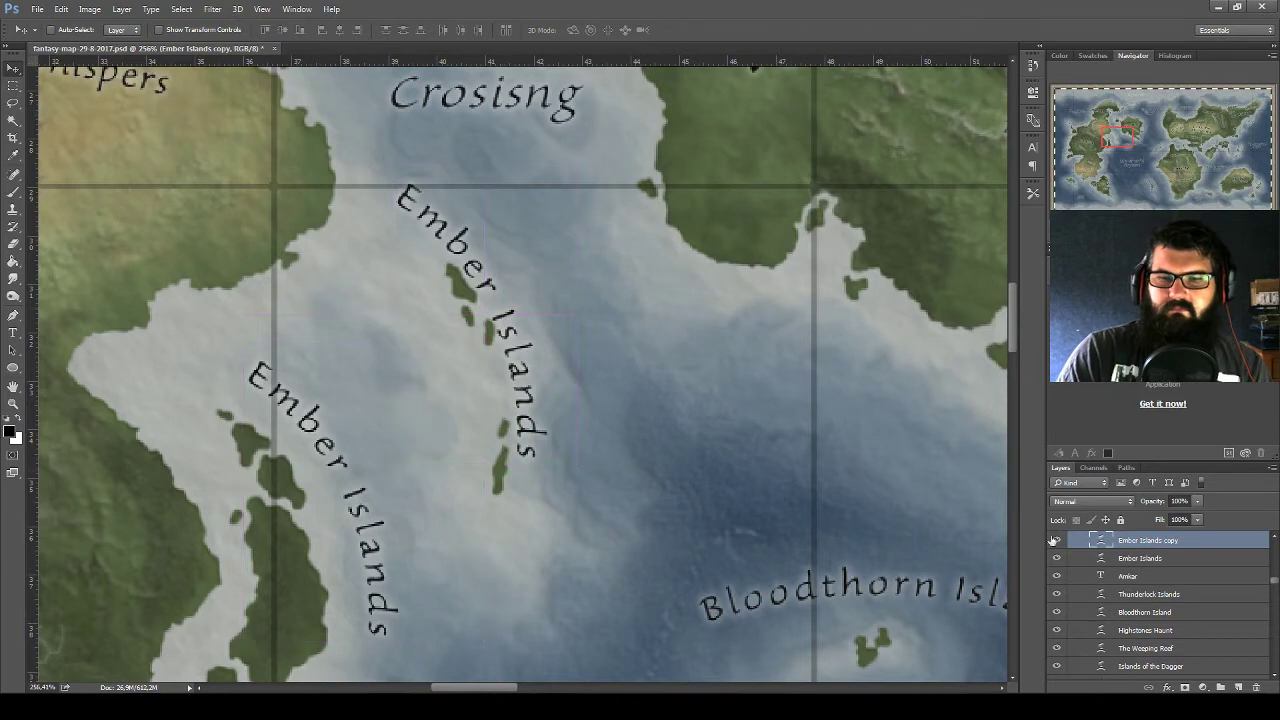
key("ctrl+t")
left_click_drag(613, 518, 715, 262)
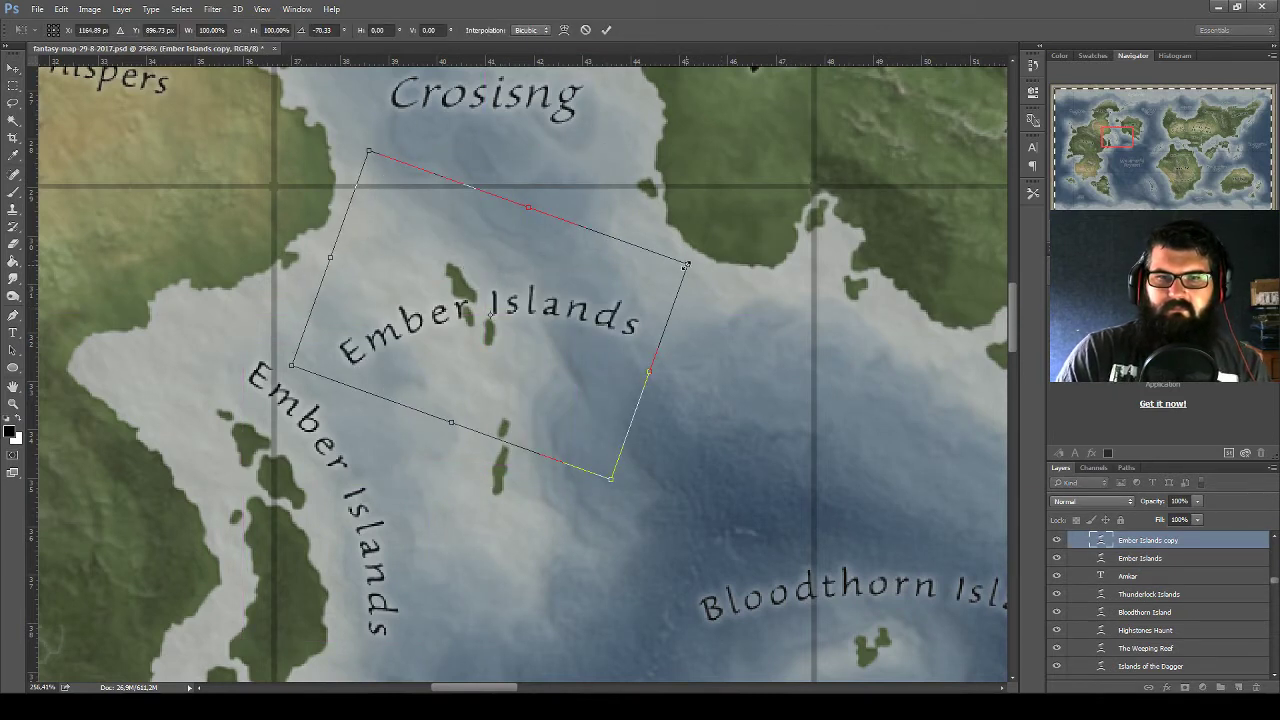
key("Return")
key("alt+Tab")
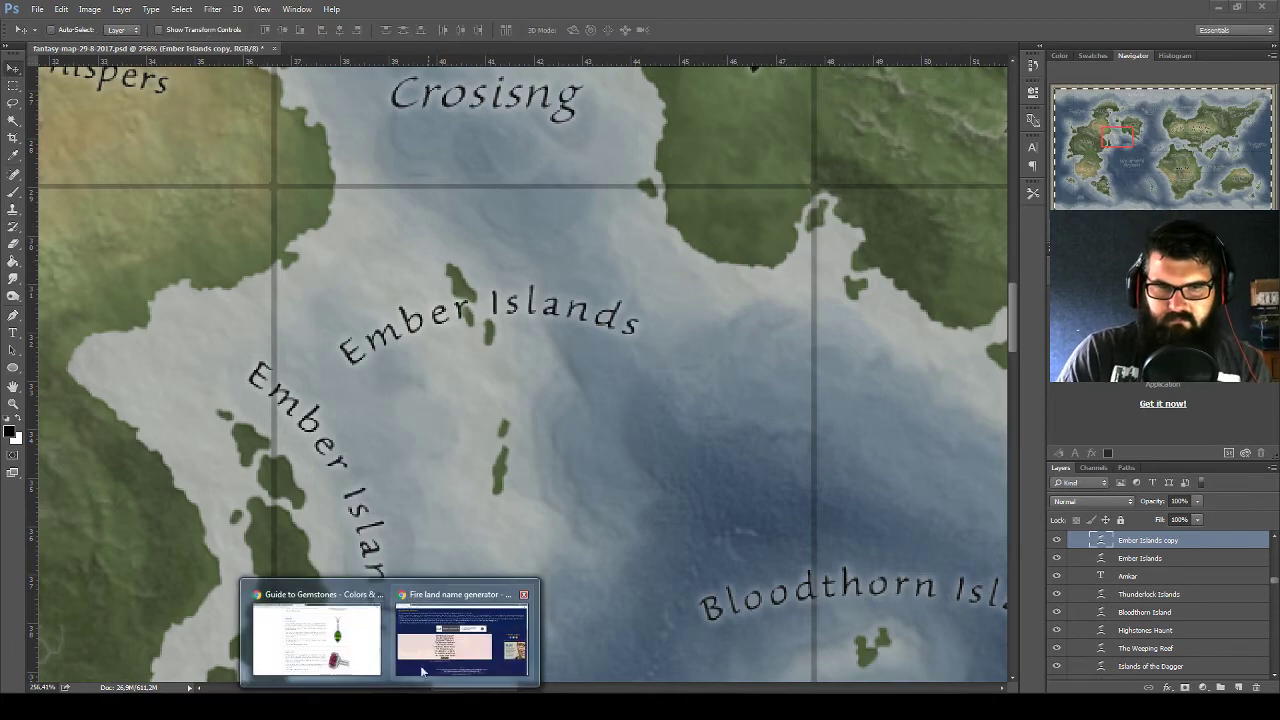
Generate one more batch of fire land names
left_click(496, 533)
scroll(494, 420, "up", 1)
scroll(430, 300, "up", 2)
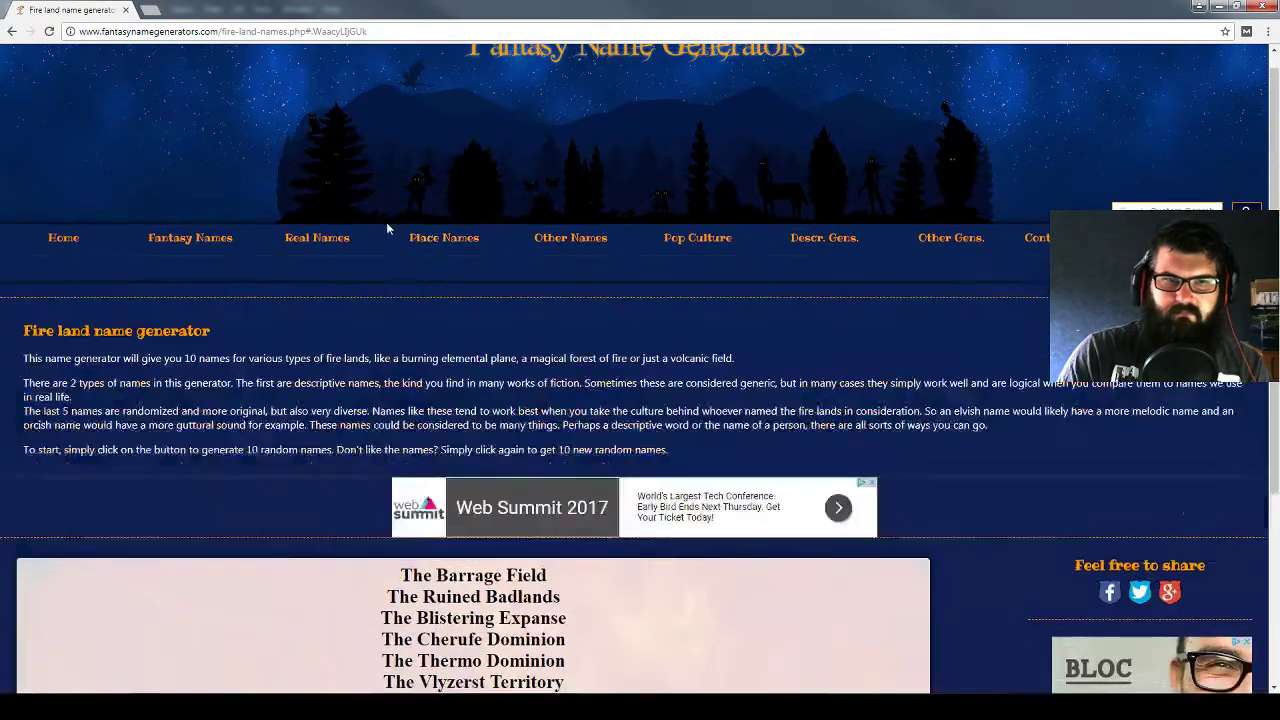
scroll(90, 560, "down", 1)
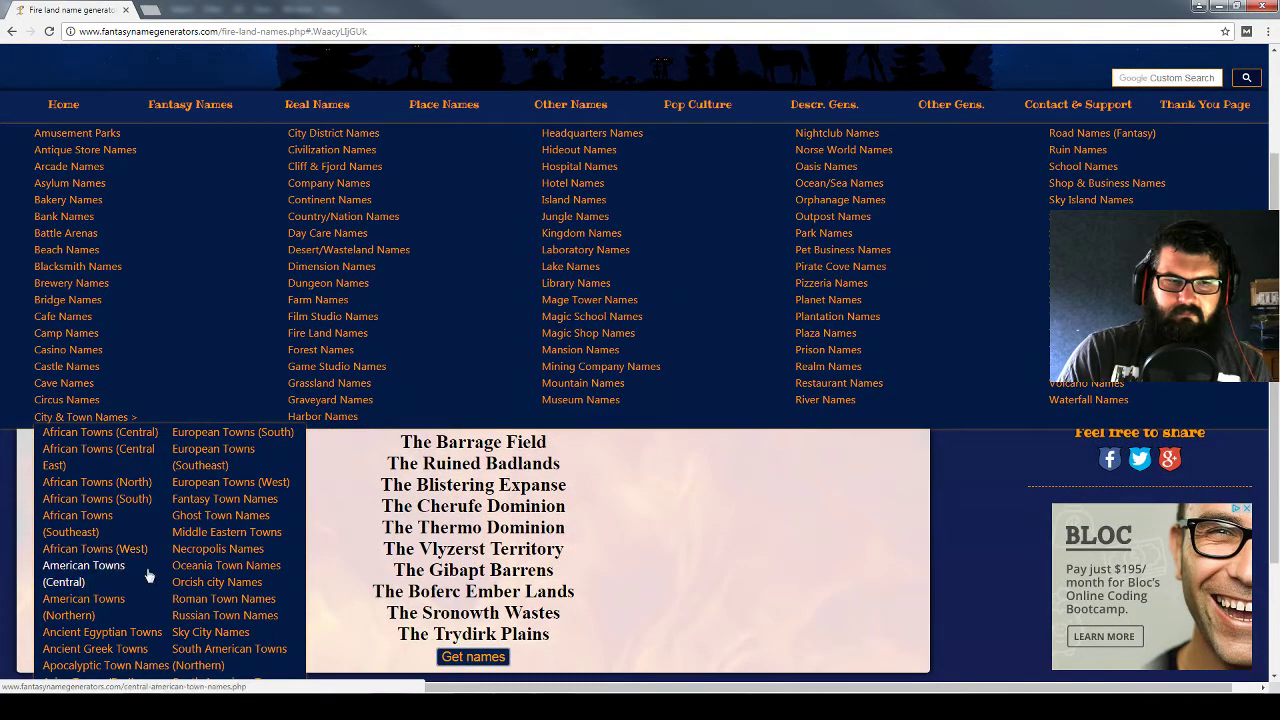
Open the Orcish city name generator and regenerate its list several times
left_click(188, 584)
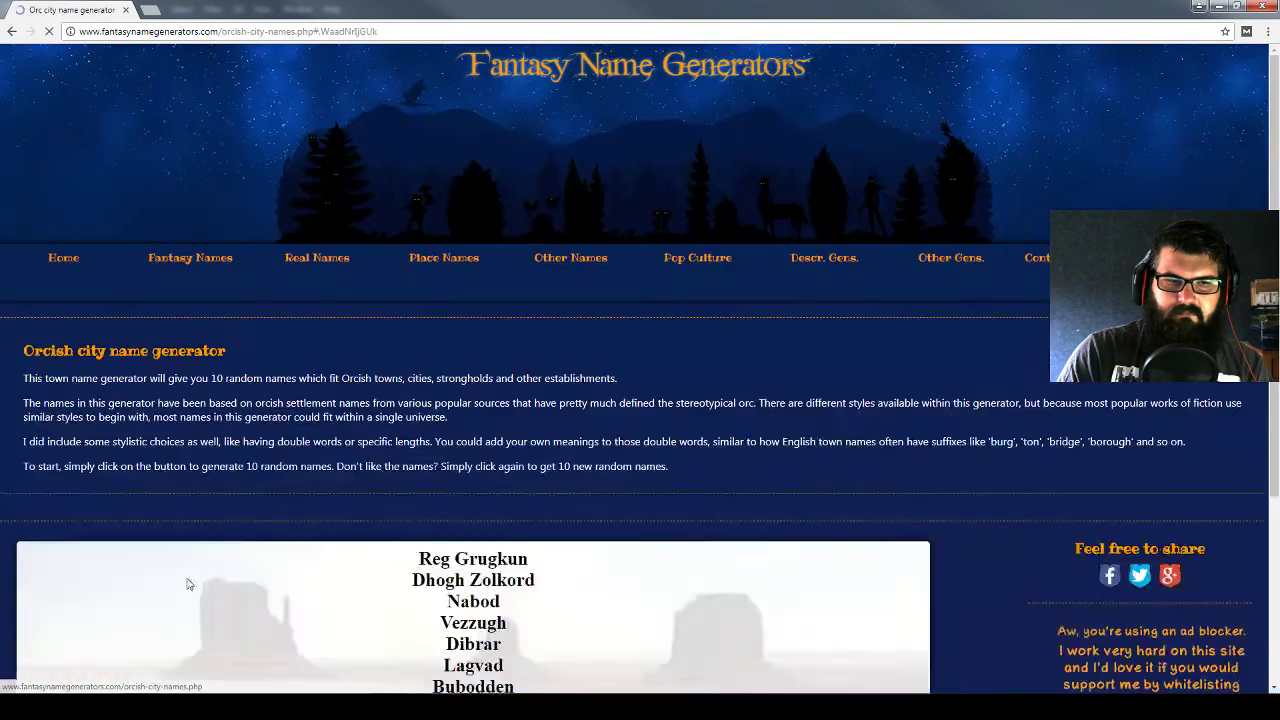
scroll(330, 550, "down", 2)
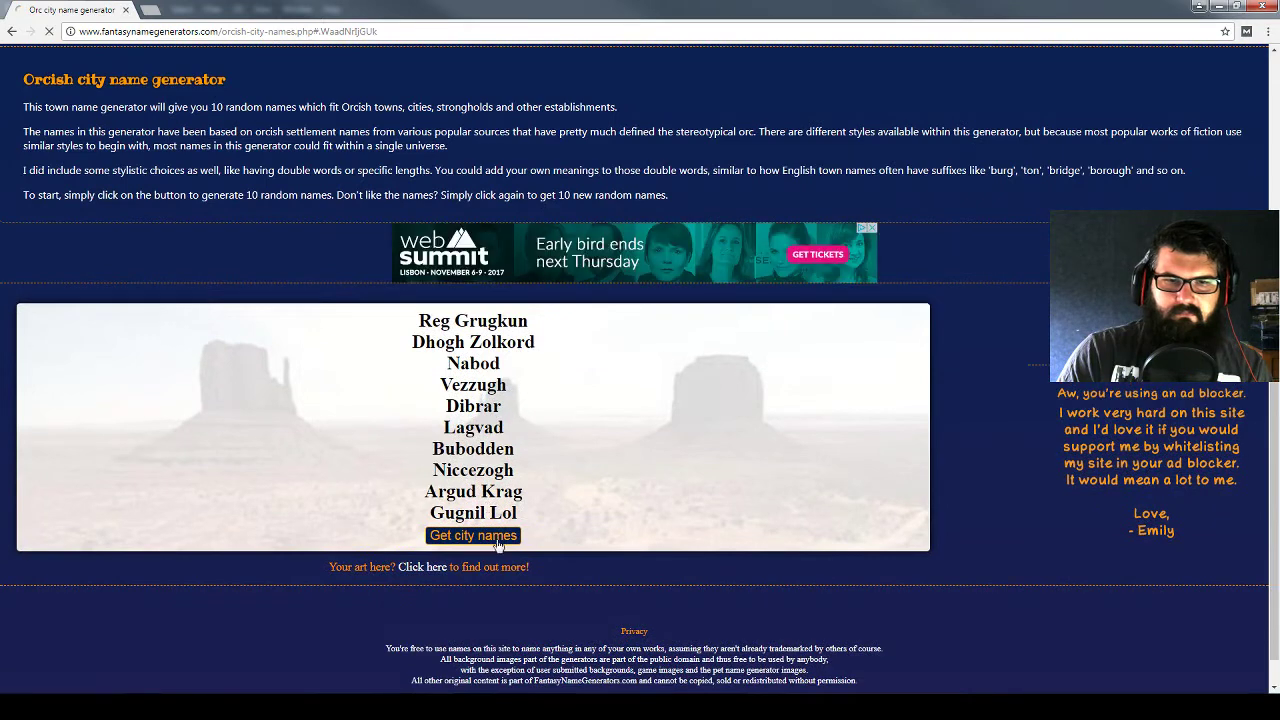
left_click(500, 537)
left_click(500, 537)
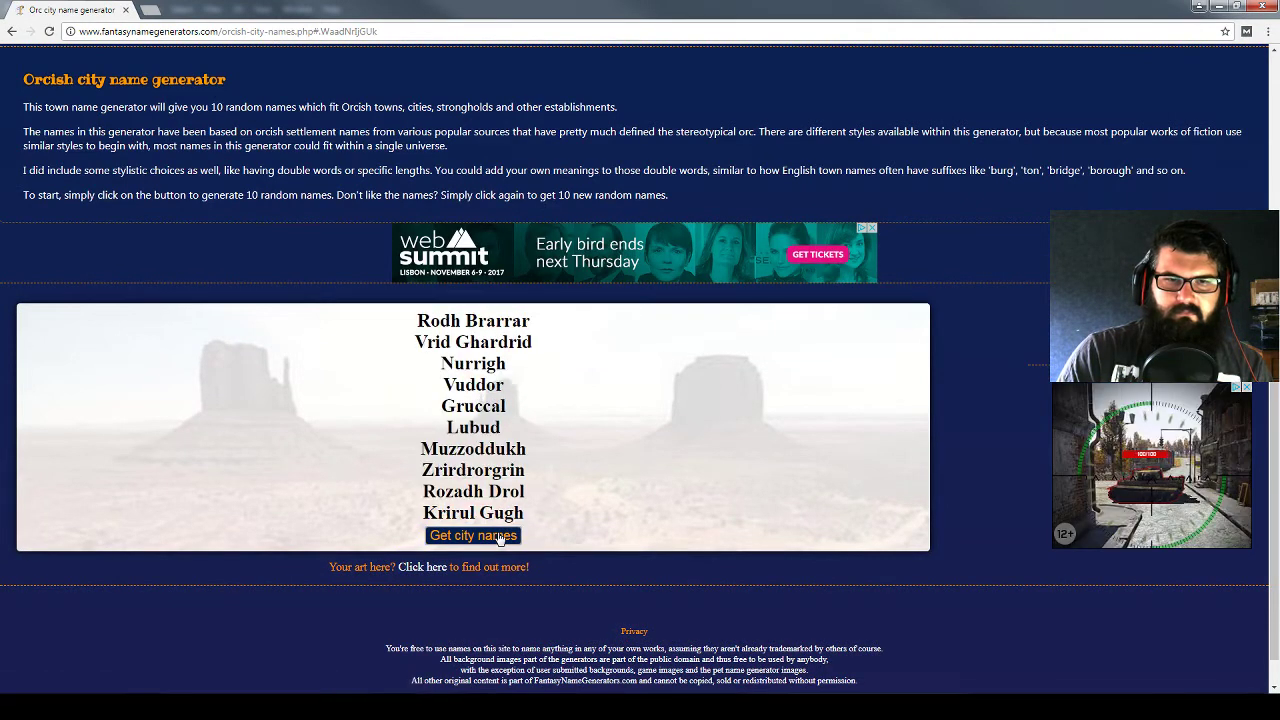
left_click(500, 537)
left_click(500, 537)
scroll(470, 530, "up", 2)
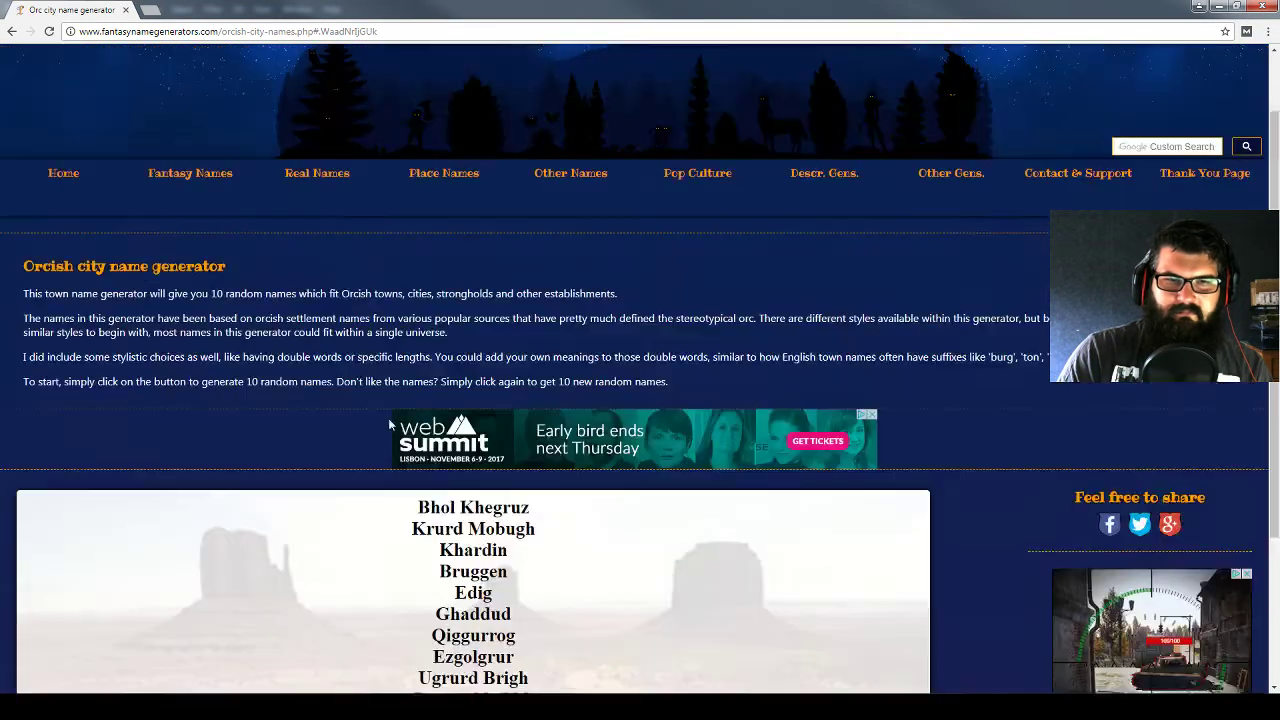
scroll(310, 260, "up", 1)
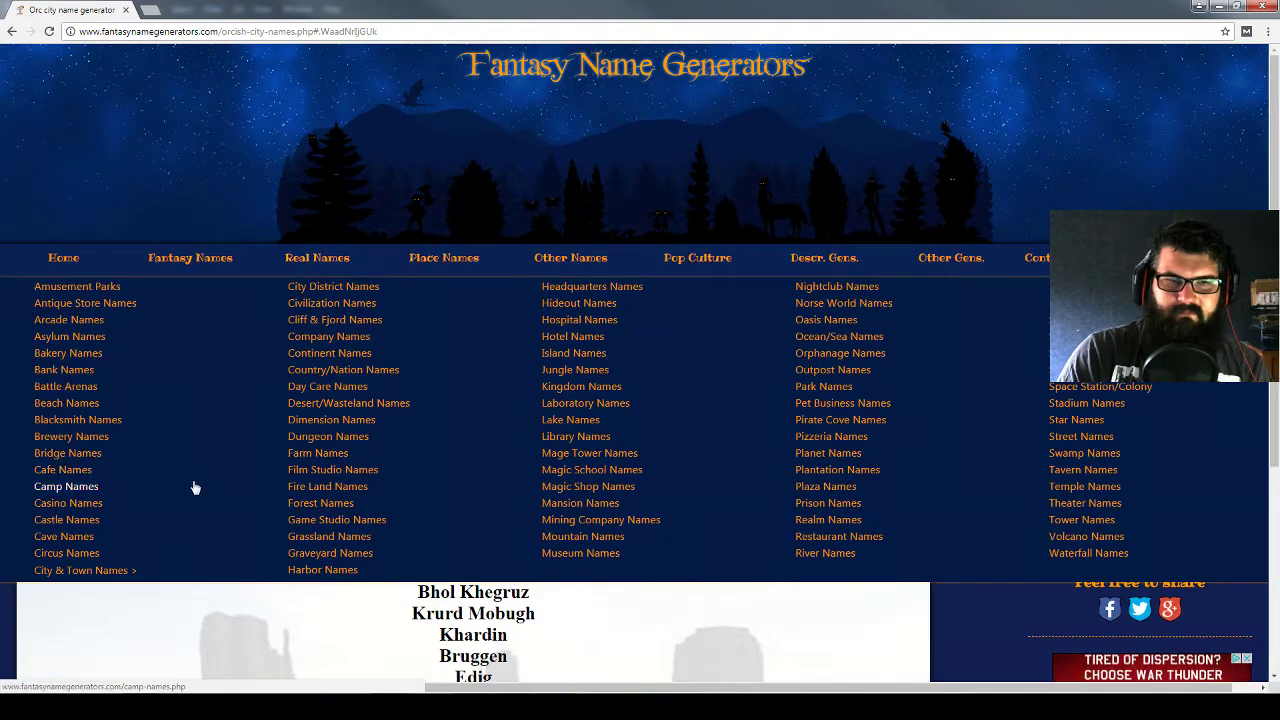
mouse_move(443, 173)
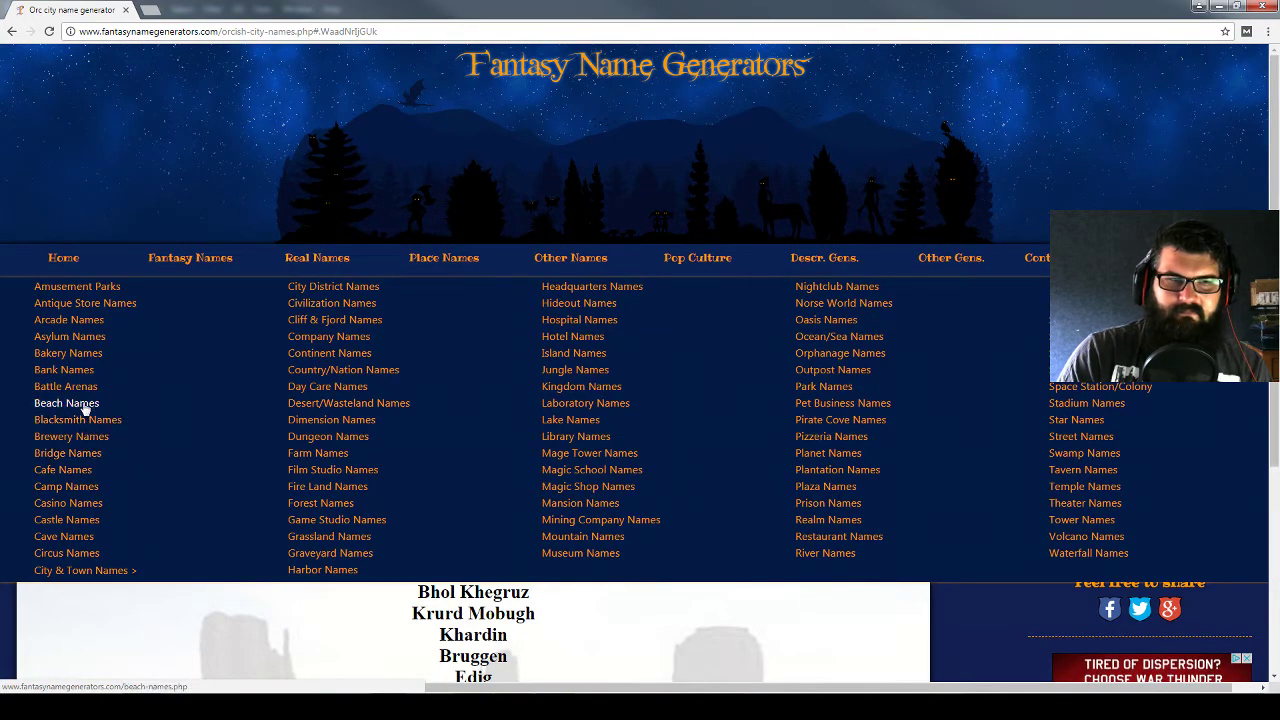
Open the Beach name generator and generate fresh beach names
left_click(85, 406)
scroll(560, 490, "down", 3)
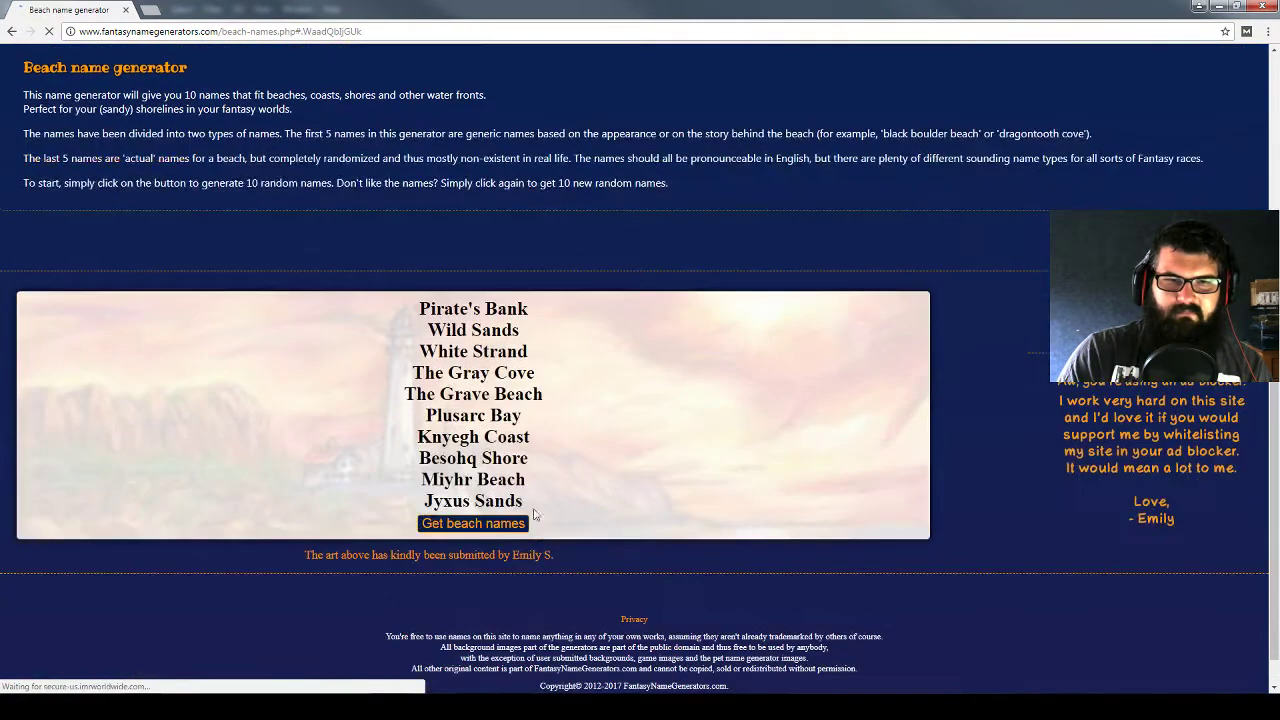
left_click(486, 530)
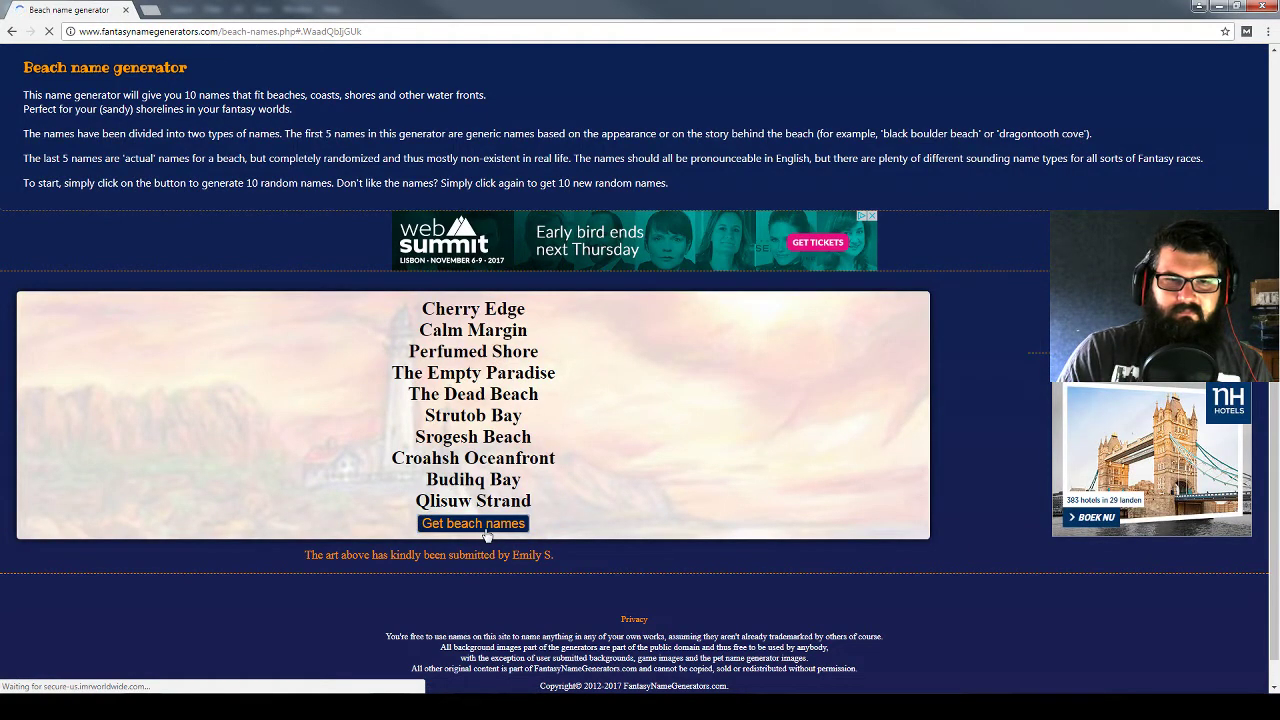
left_click(486, 530)
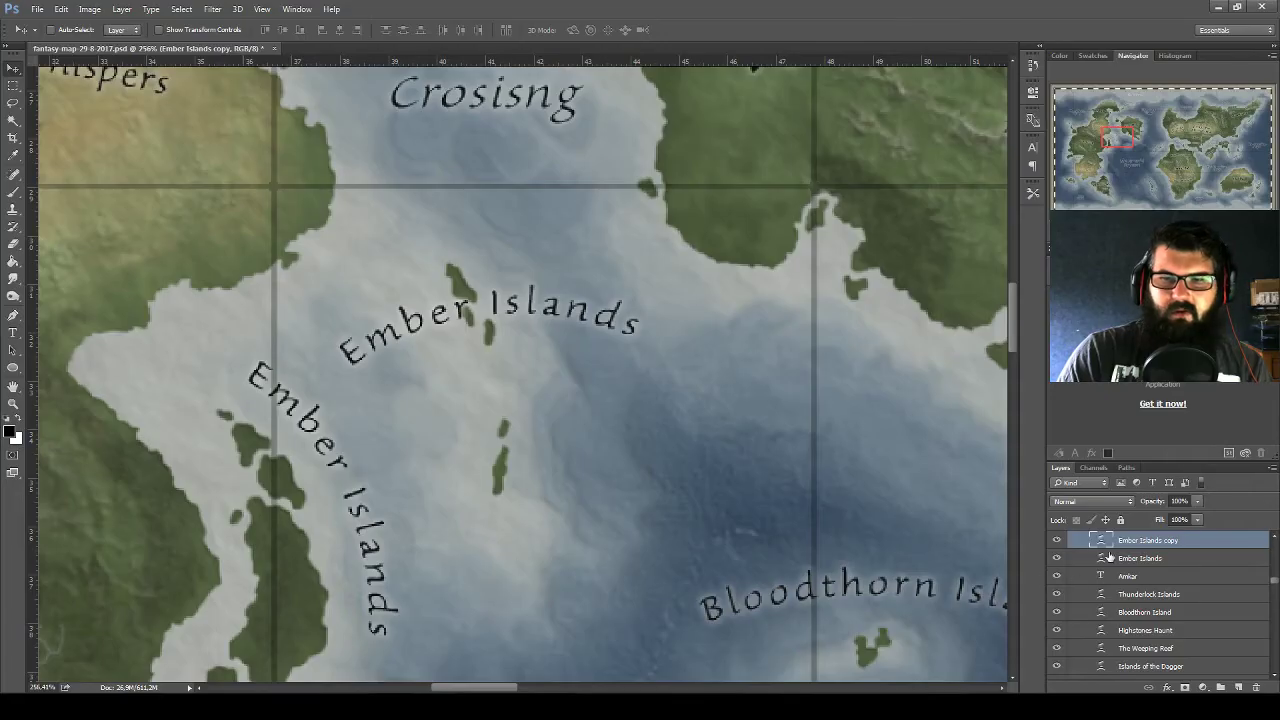
Retype the copied label as 'New Hope' and set its warp Bend to 0
double_click(1101, 541)
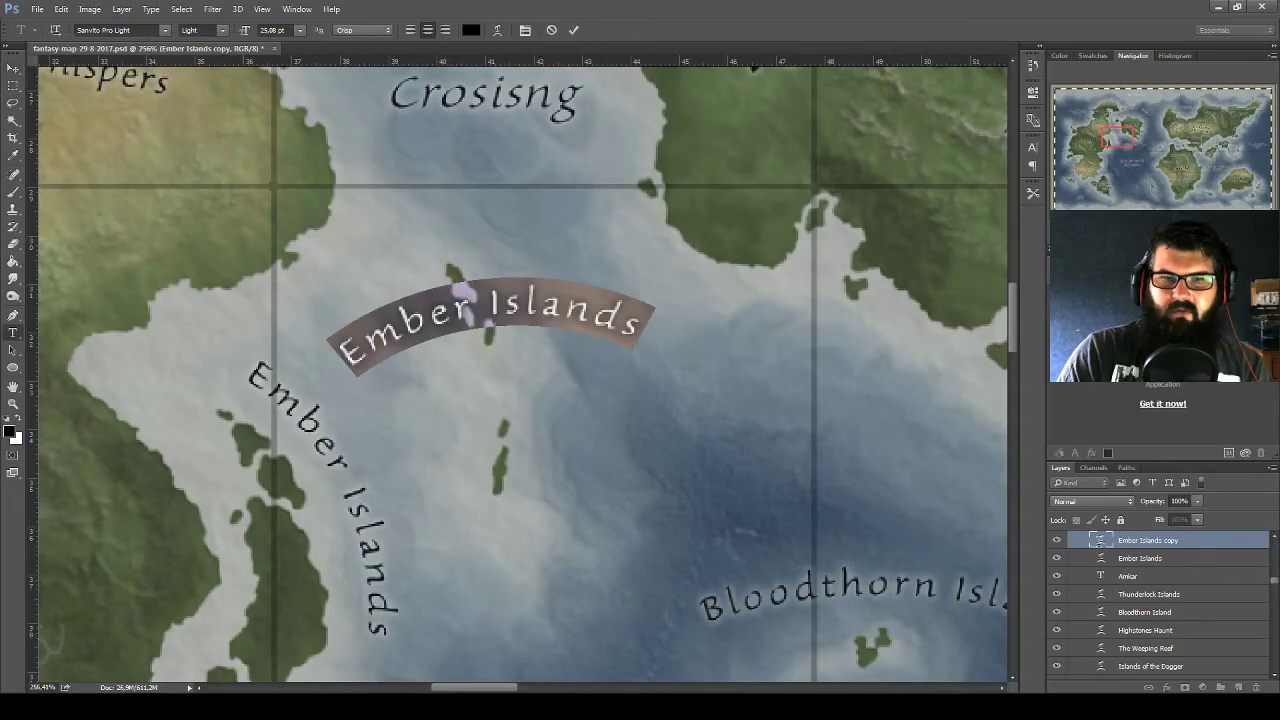
type("Thew")
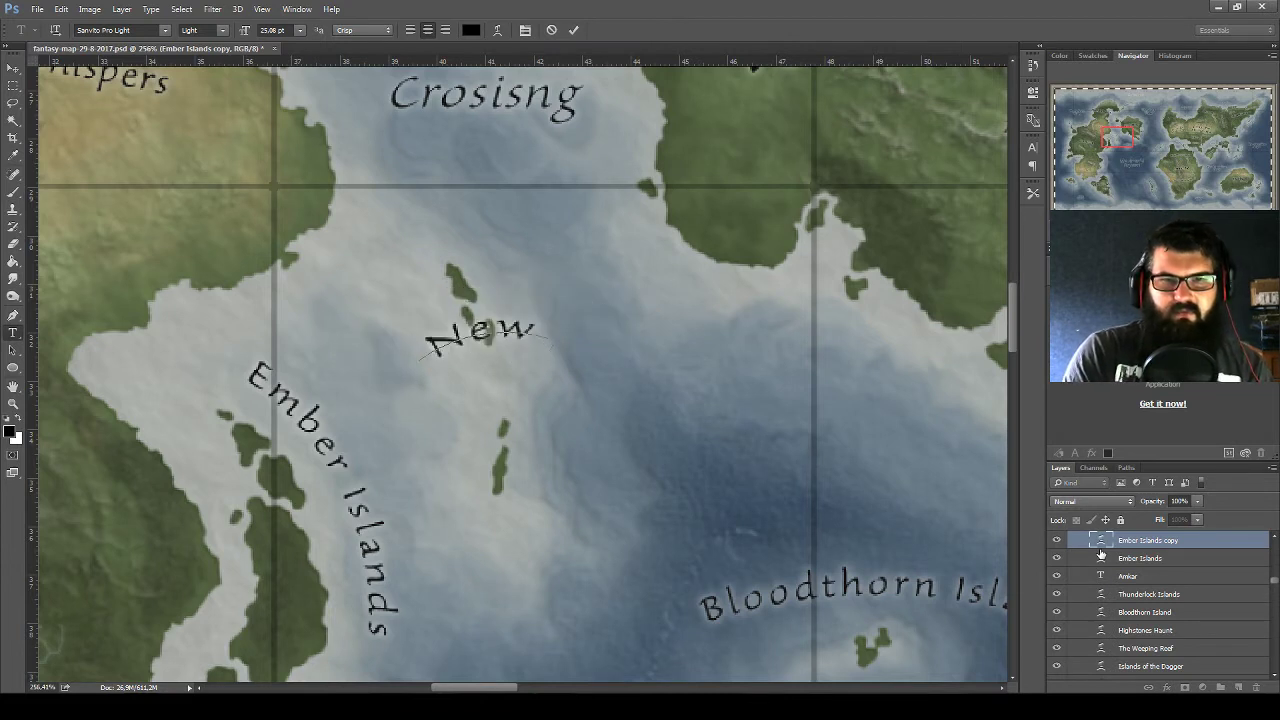
type(" Hope")
key("ctrl+a")
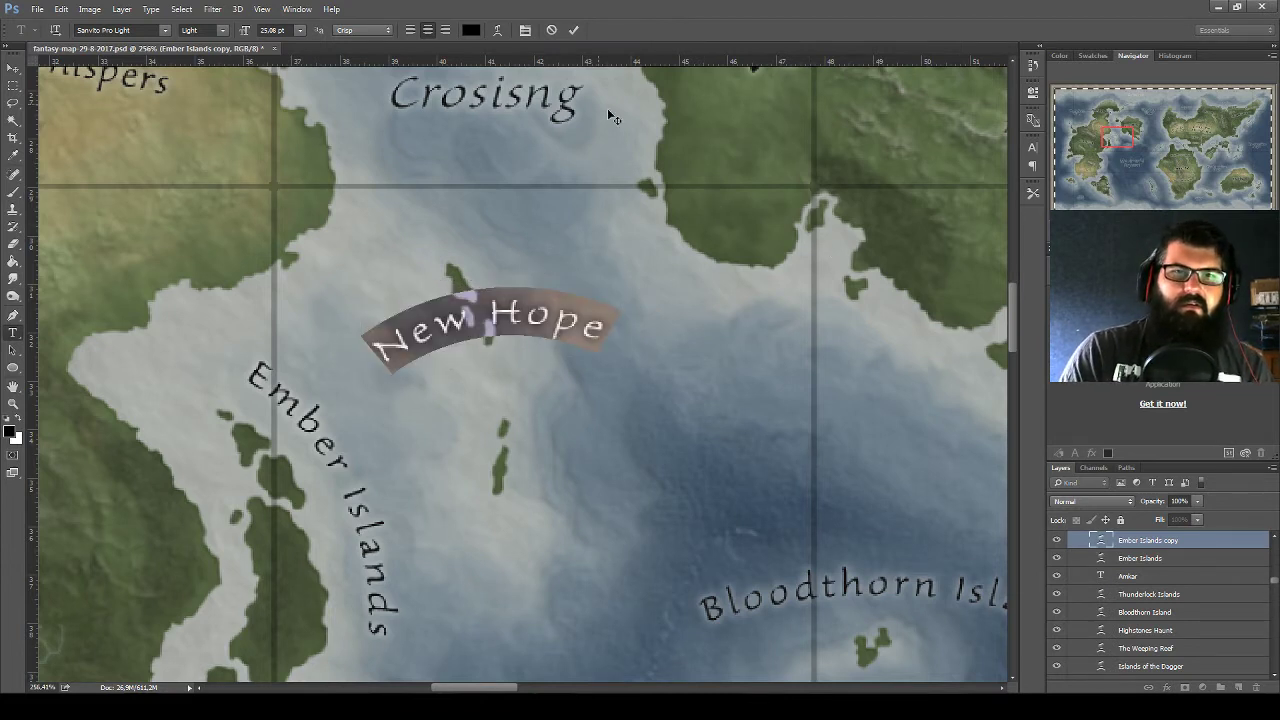
left_click(498, 31)
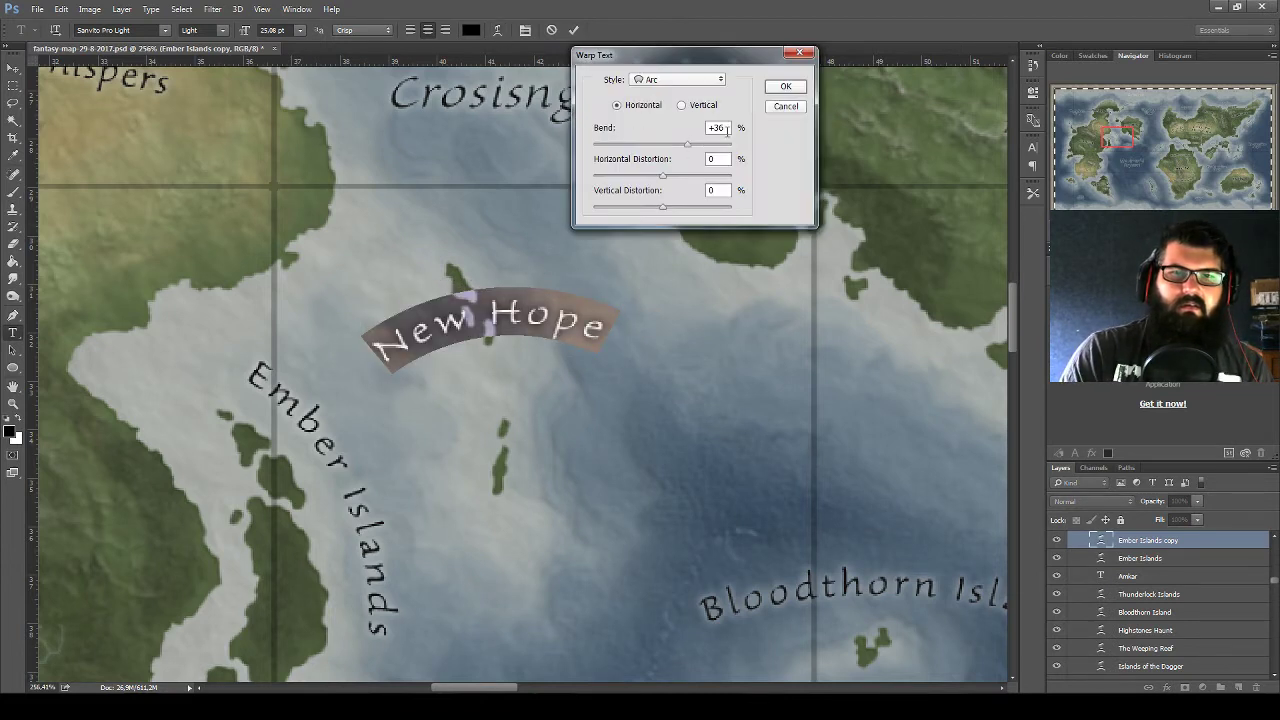
type("0")
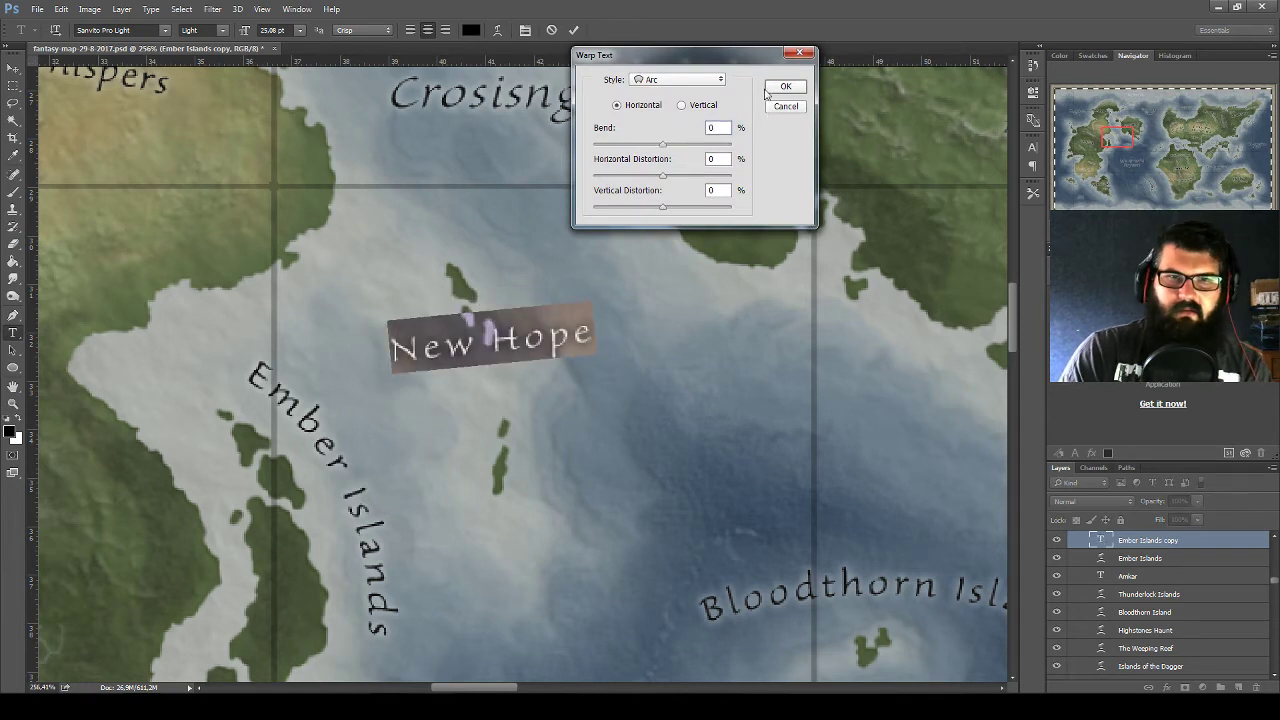
left_click(770, 90)
key("ctrl+Return")
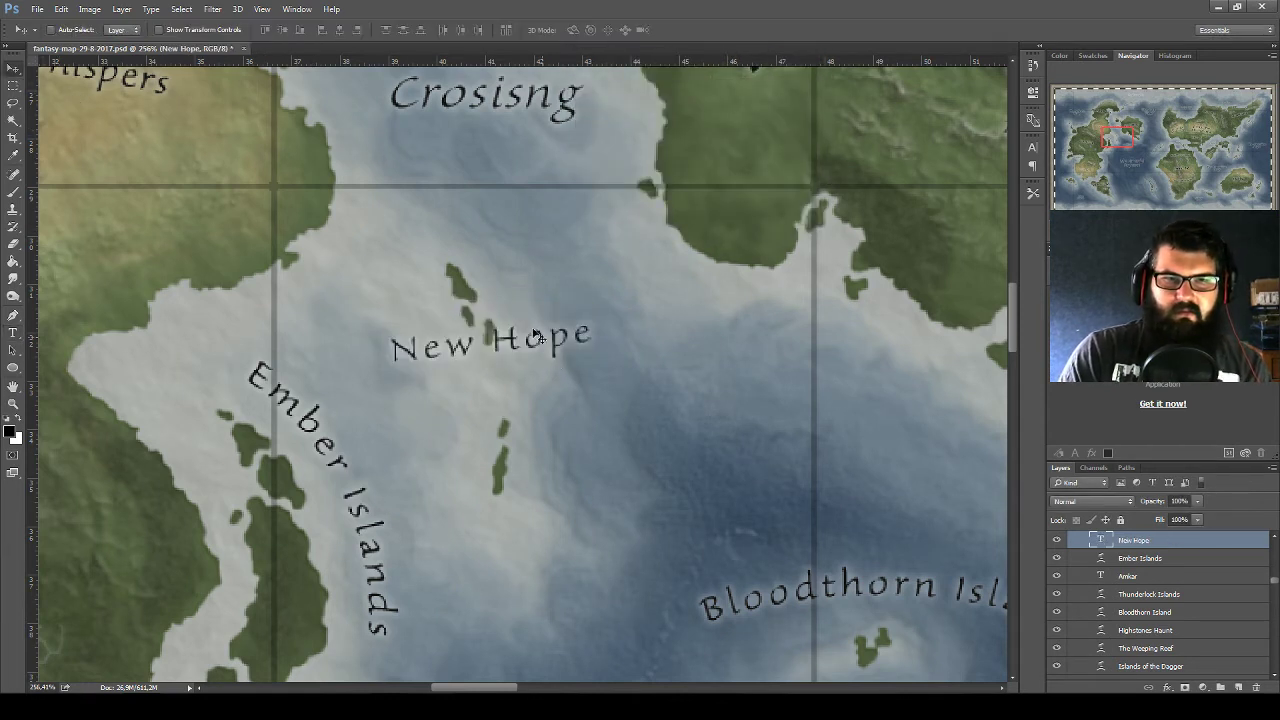
Rotate New Hope diagonally over the islands and place a duplicate below it
mouse_move(537, 337)
left_mouse_down()
mouse_move(519, 280)
mouse_move(609, 417)
left_mouse_up()
key("ctrl+t")
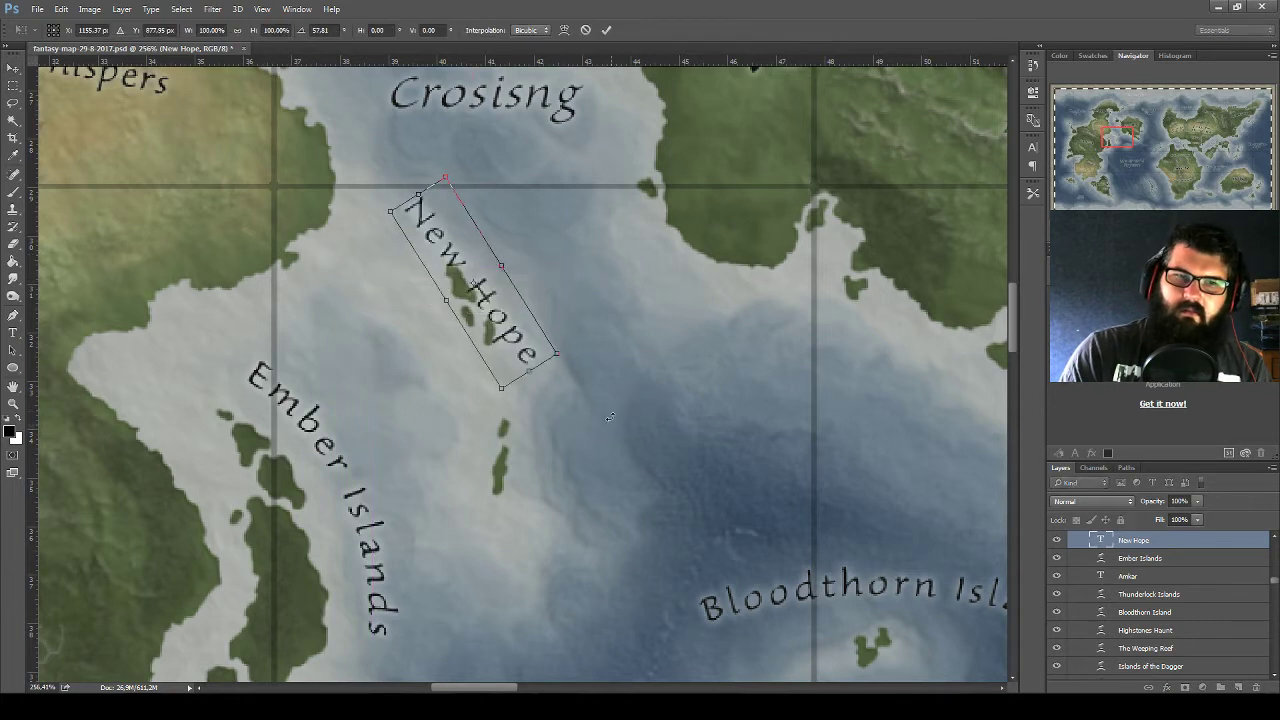
left_click_drag(520, 290, 550, 277)
key("Return")
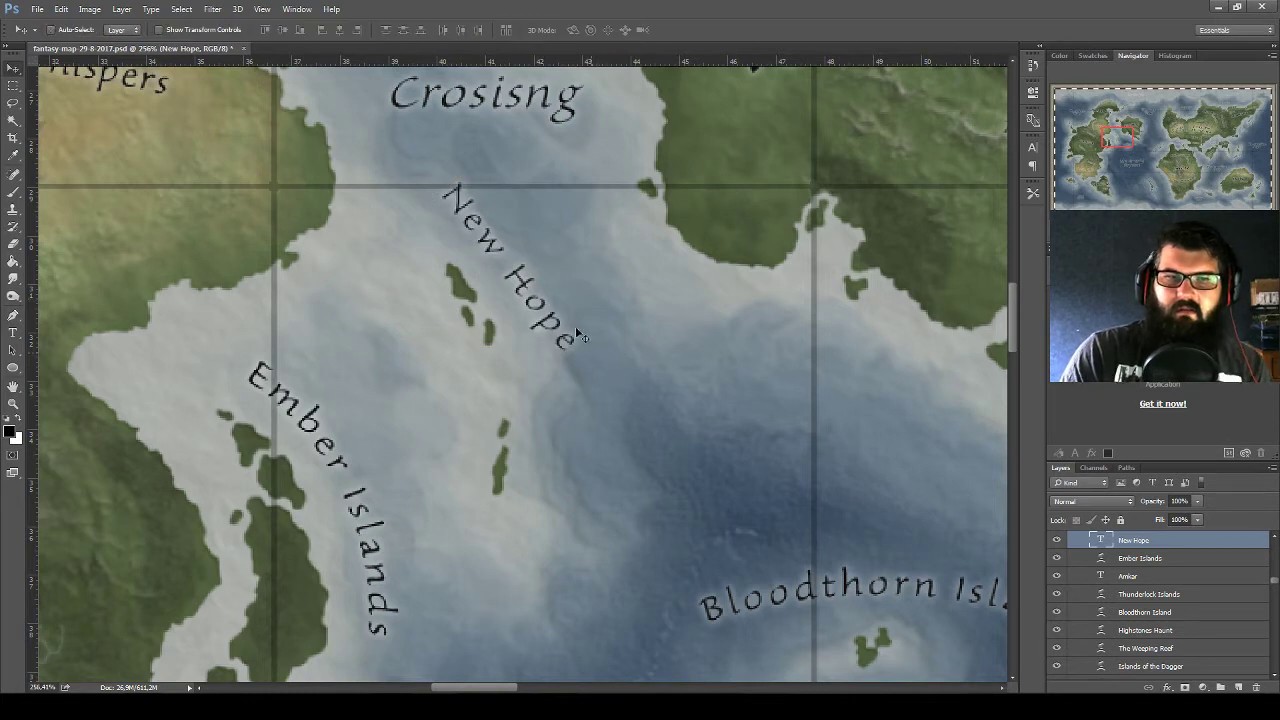
left_click_drag(548, 325, 555, 333)
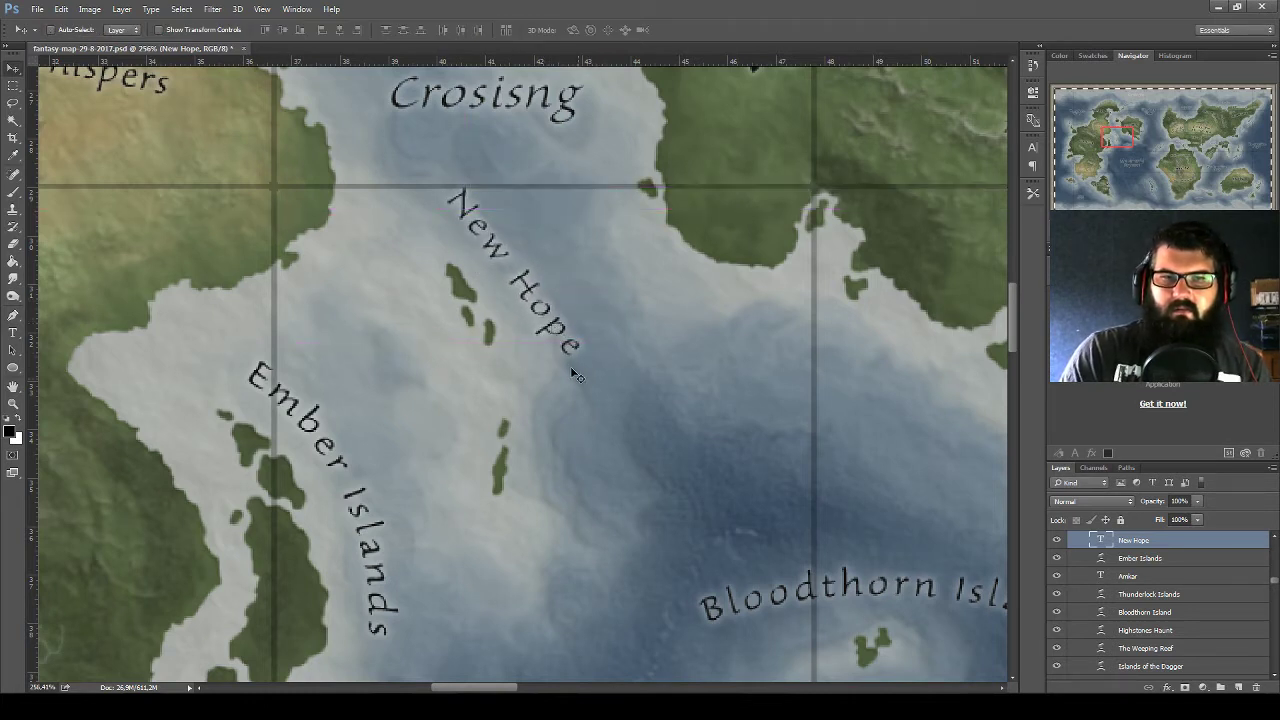
left_click_drag(522, 287, 536, 462)
Try rotating and moving the duplicate New Hope label, then cancel the transform
key("ctrl+t")
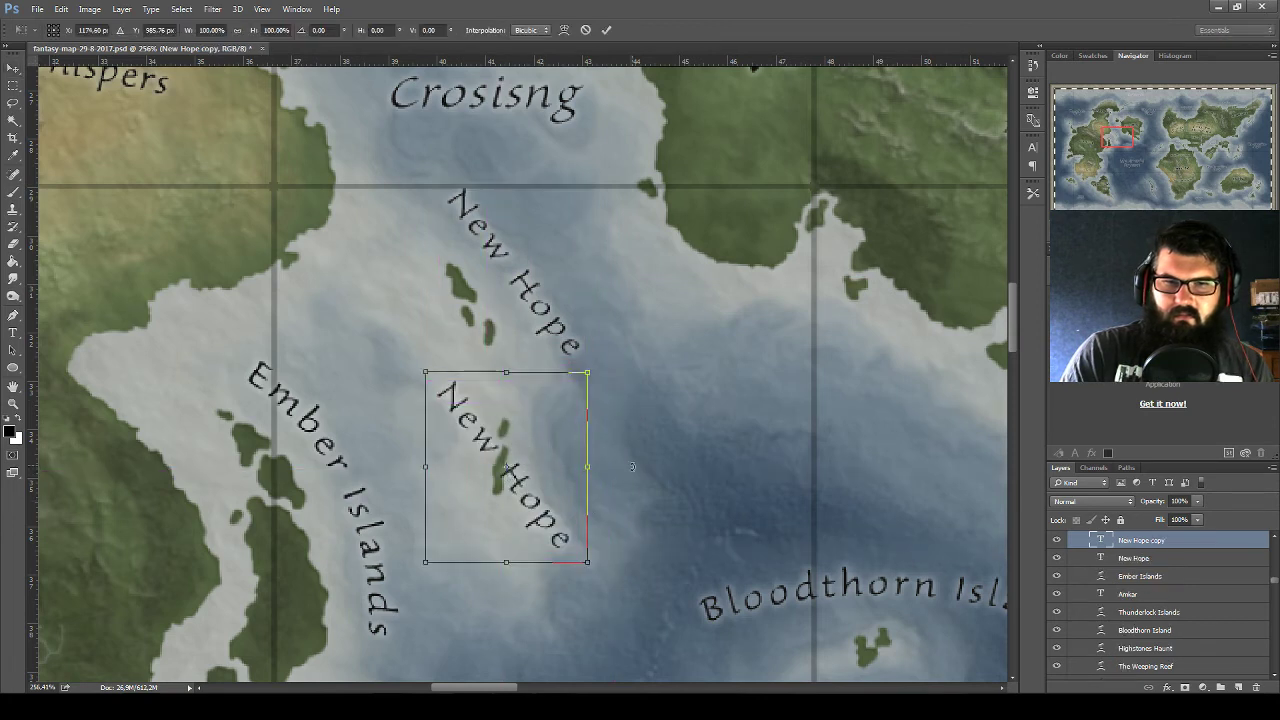
left_click_drag(655, 439, 593, 340)
mouse_move(522, 496)
left_mouse_down()
mouse_move(628, 464)
mouse_move(642, 477)
left_mouse_up()
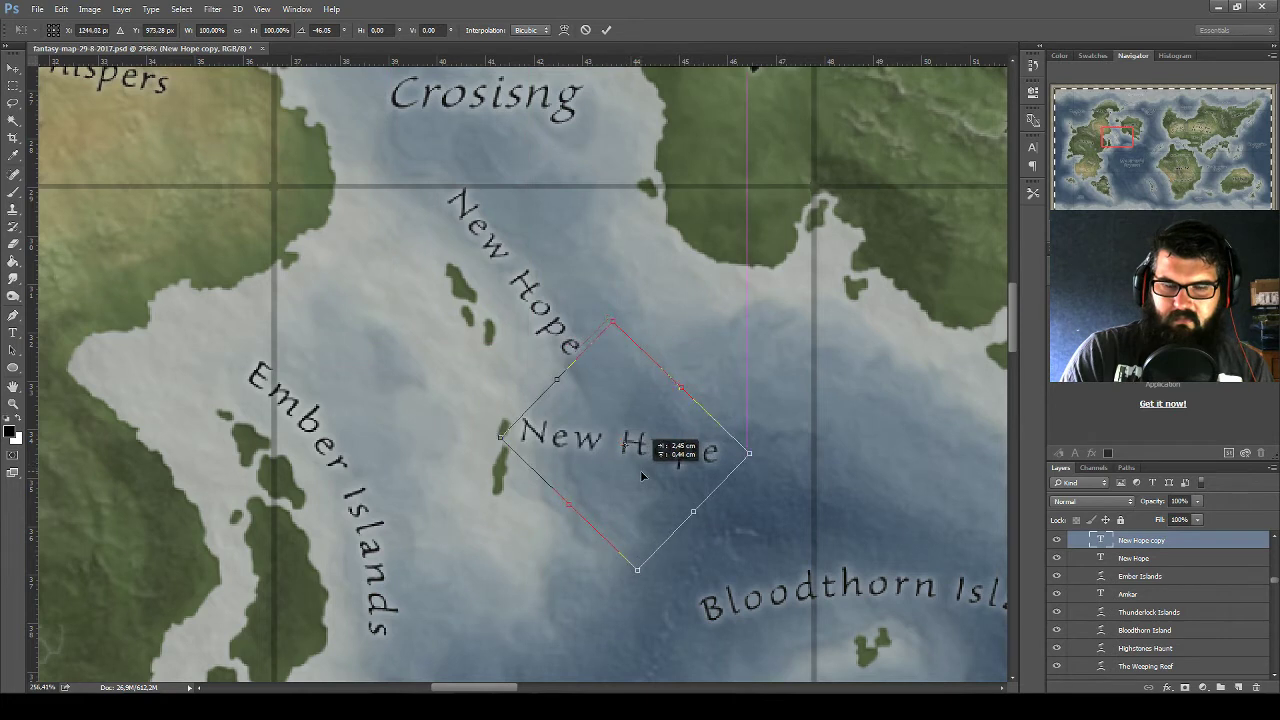
key("Escape")
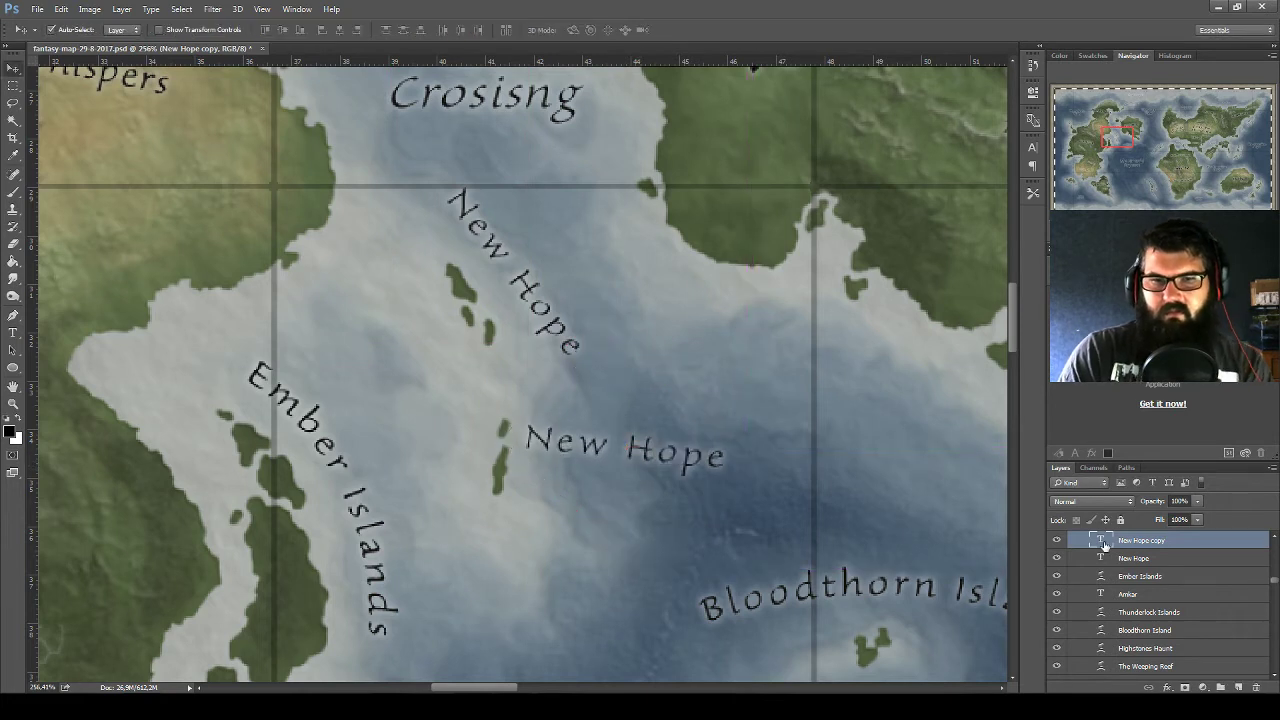
Replace the duplicate's text with 'The Scarlet Isles' and commit it
double_click(1101, 540)
left_click(614, 450)
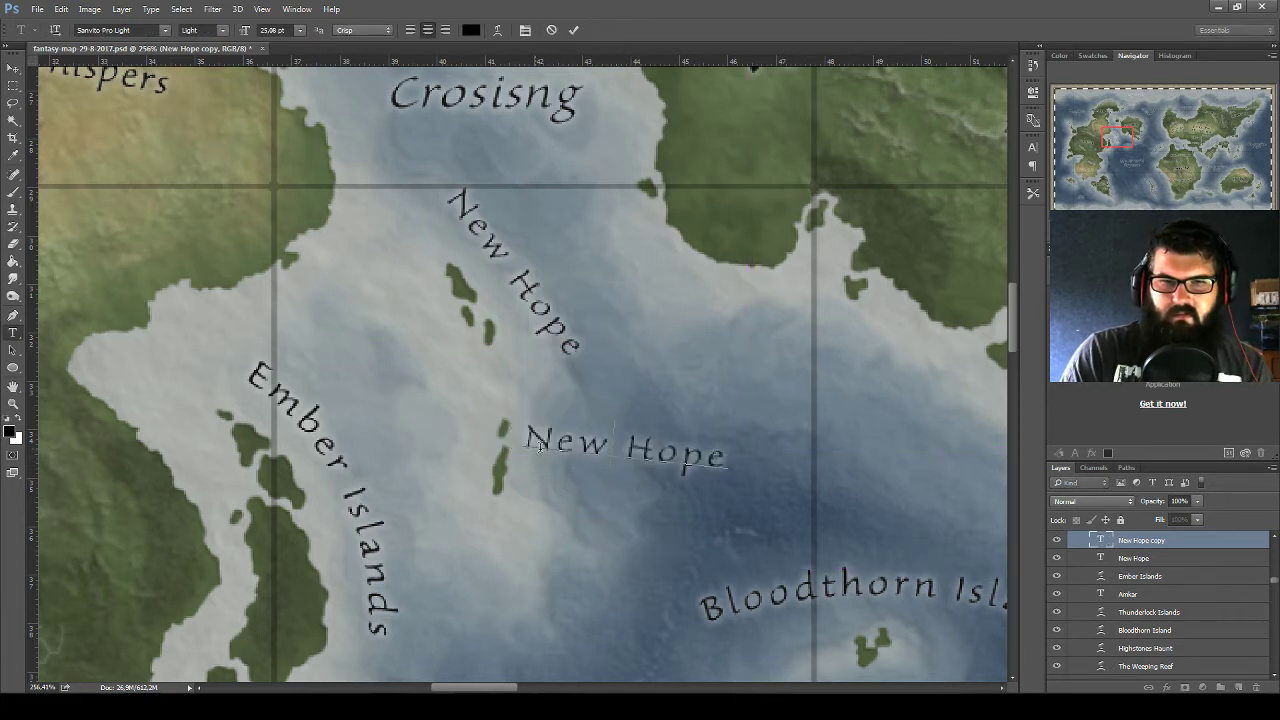
left_click_drag(523, 443, 731, 458)
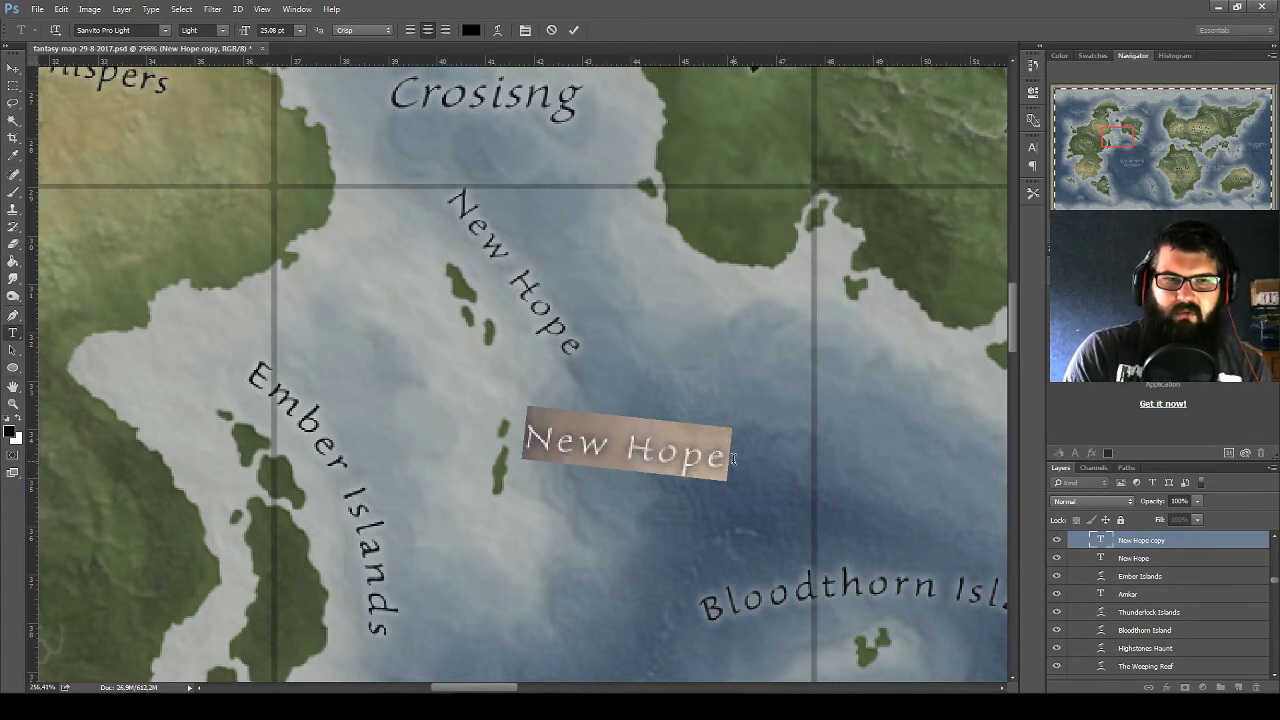
type("Red Ilsnad")
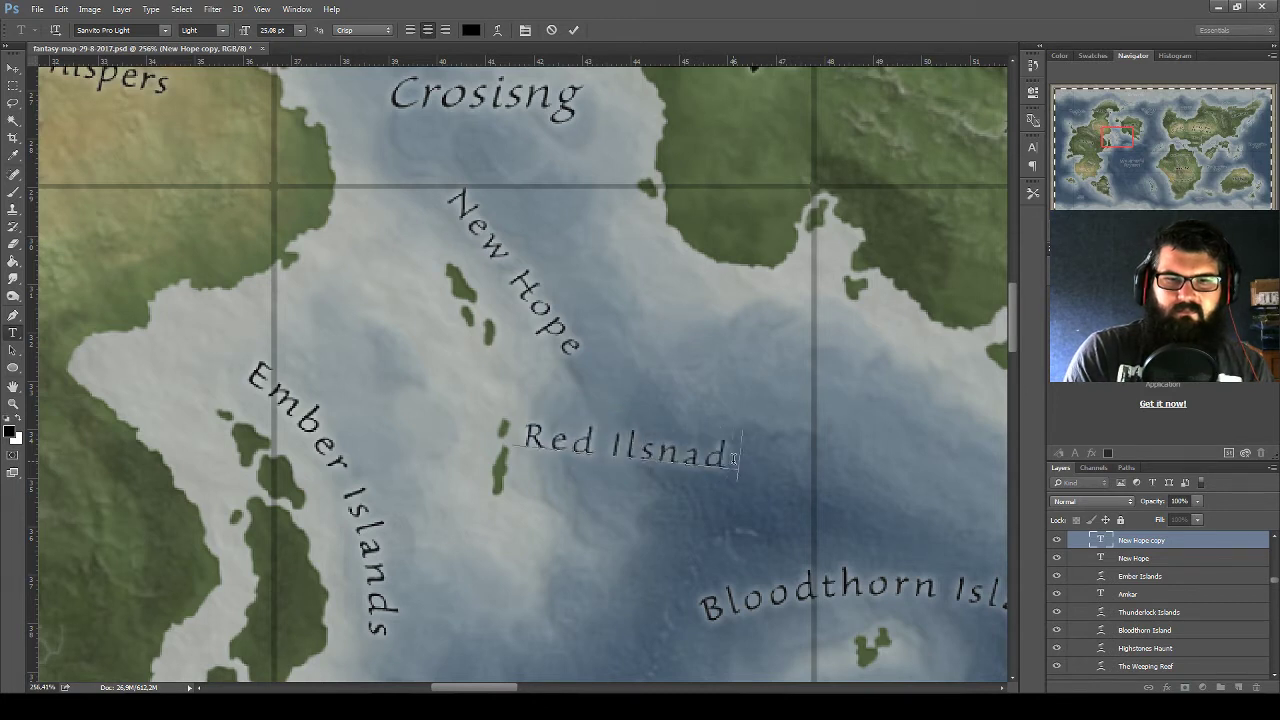
key("BackSpace")
key("BackSpace")
key("BackSpace")
key("BackSpace")
key("BackSpace")
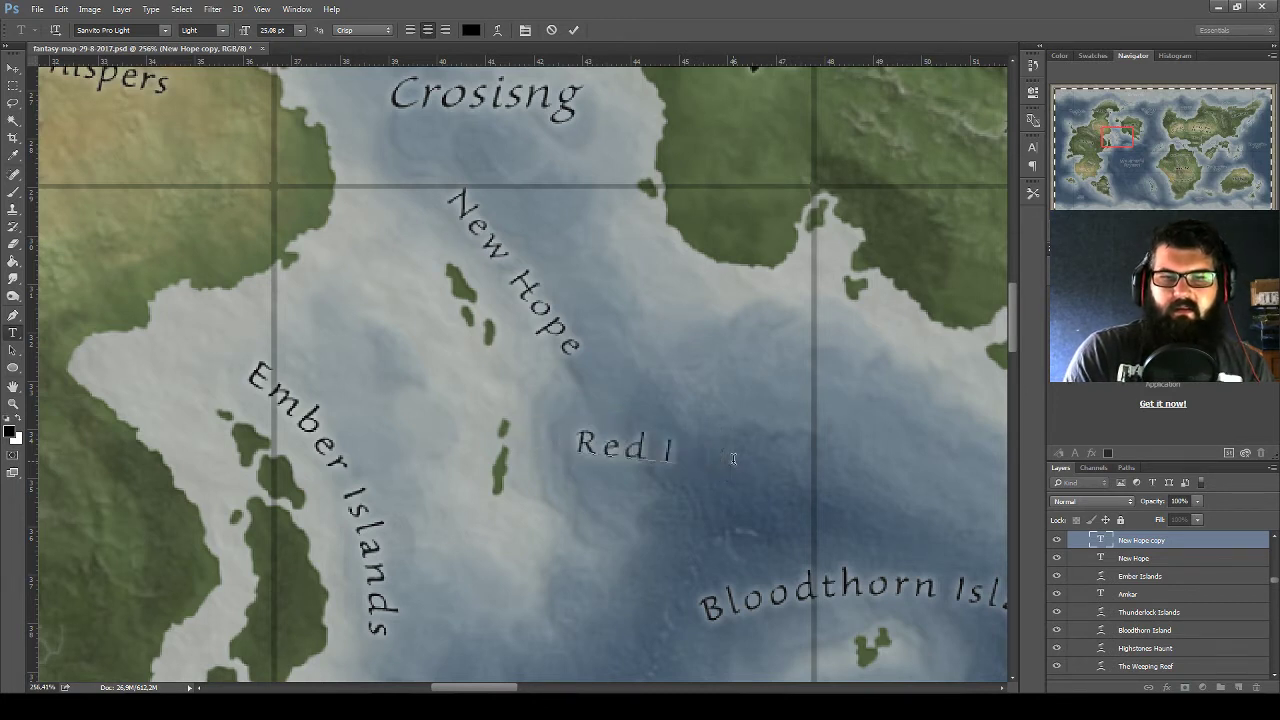
type("sles")
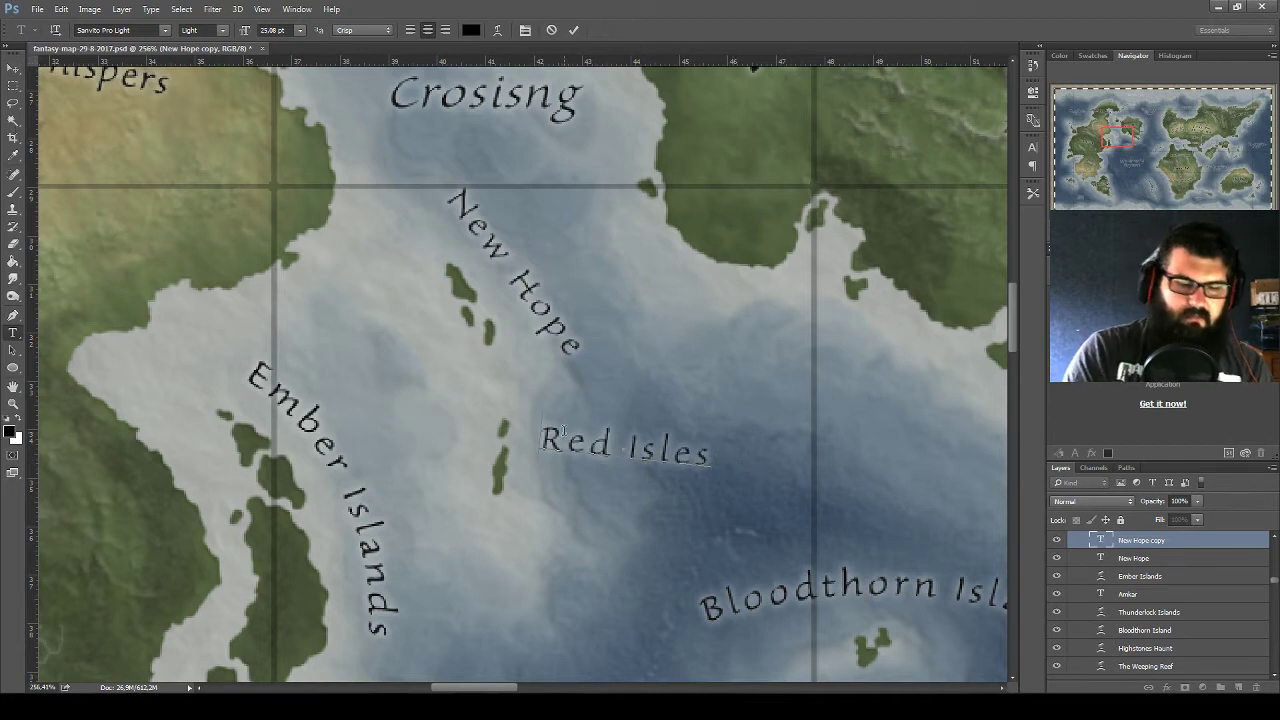
key("Delete")
key("Delete")
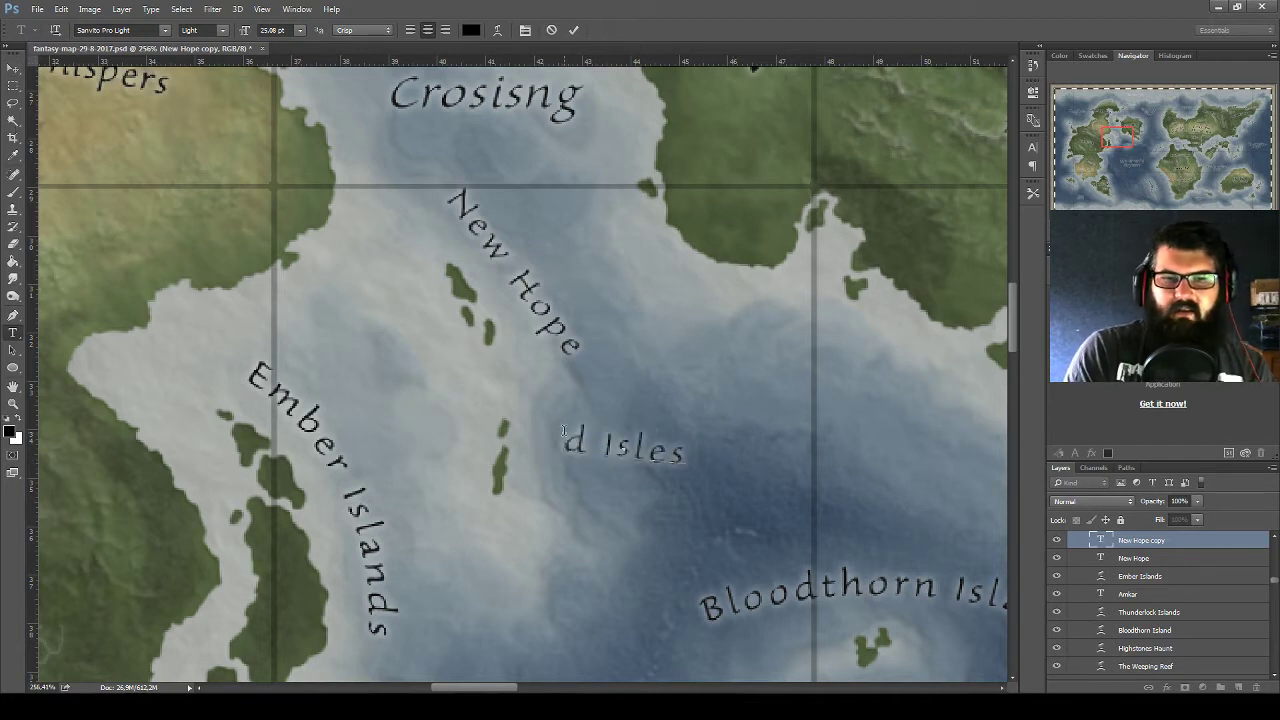
key("Delete")
type("Sca")
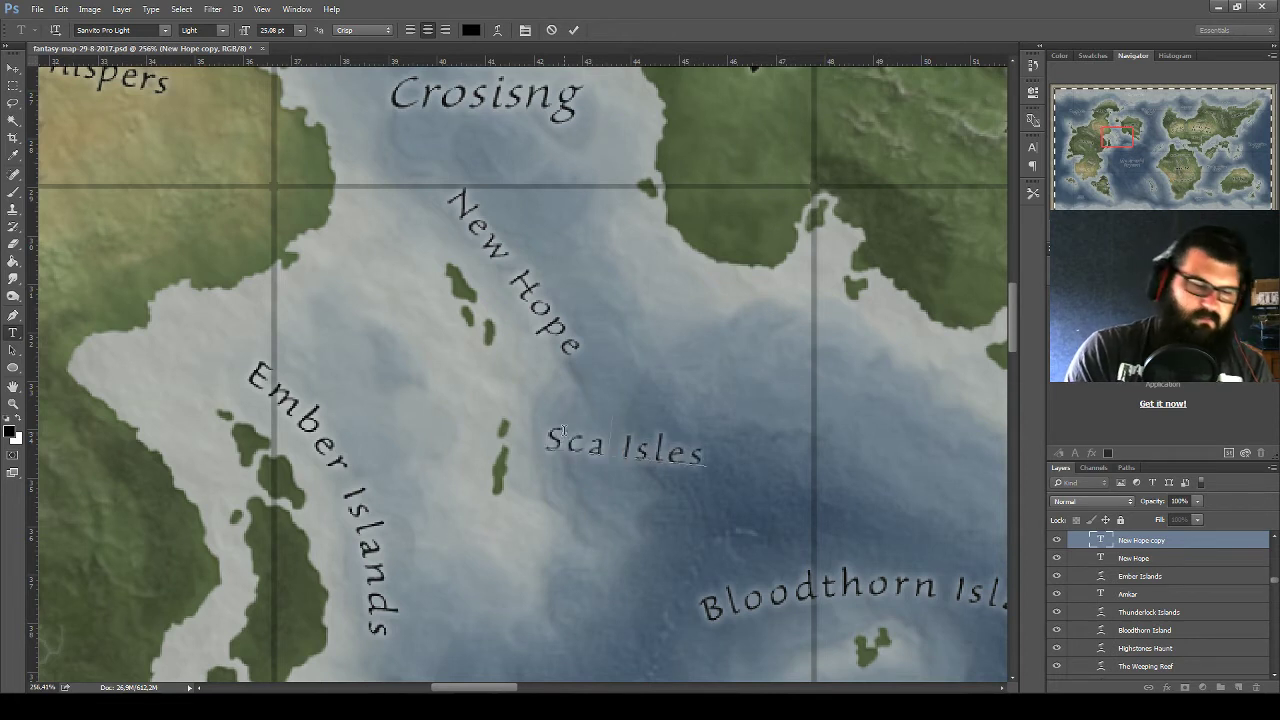
type("rlet")
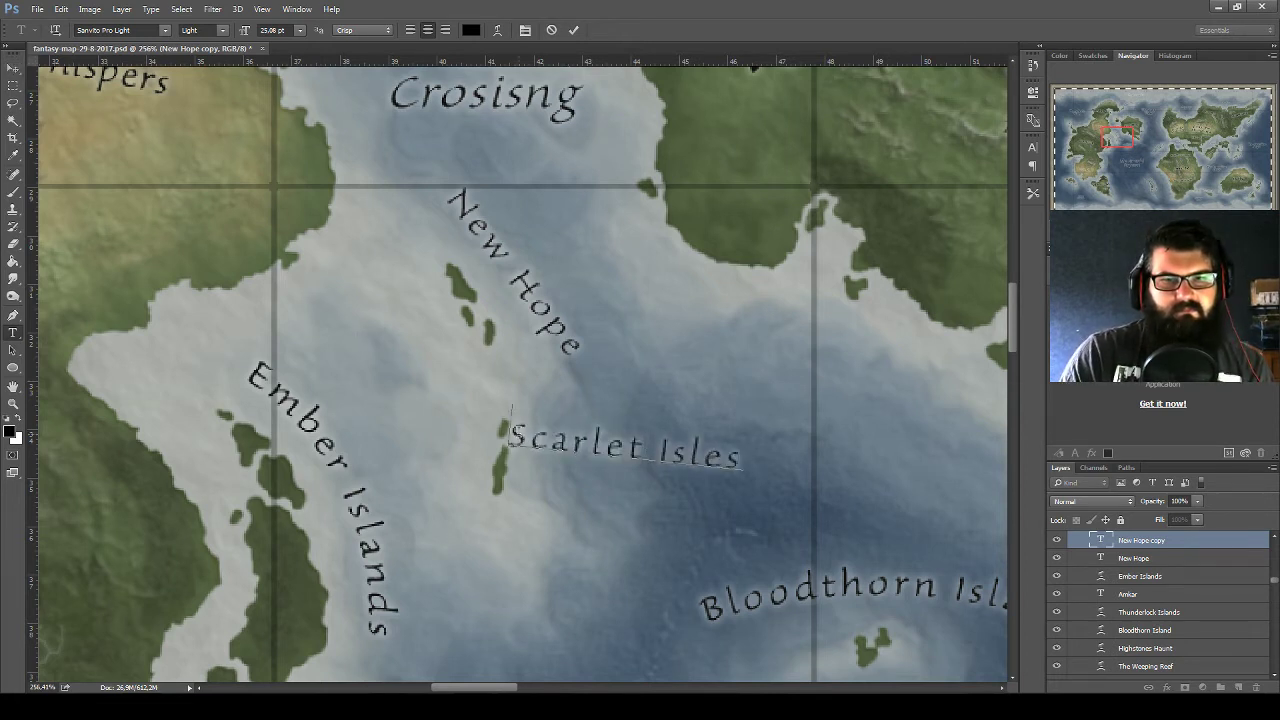
type("The")
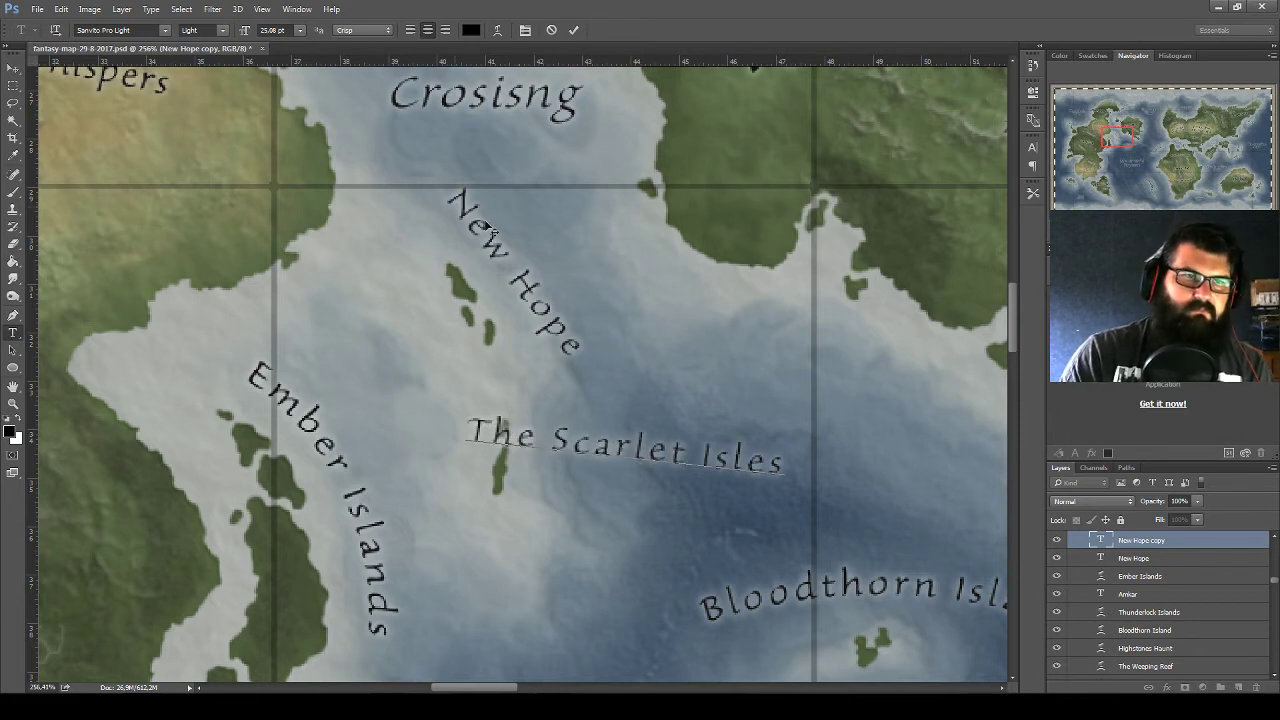
left_click(13, 68)
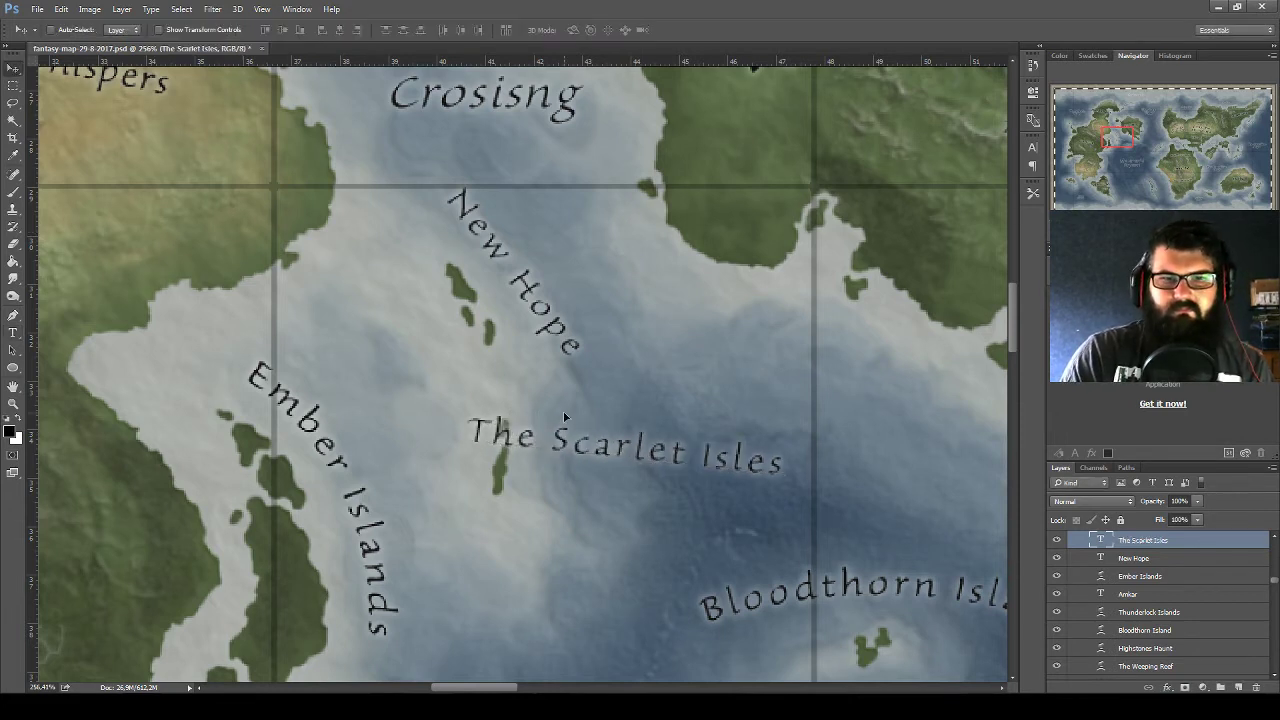
Break The Scarlet Isles after 'Scarlet' into two left-aligned lines and place it by the island
left_click_drag(563, 411, 527, 413)
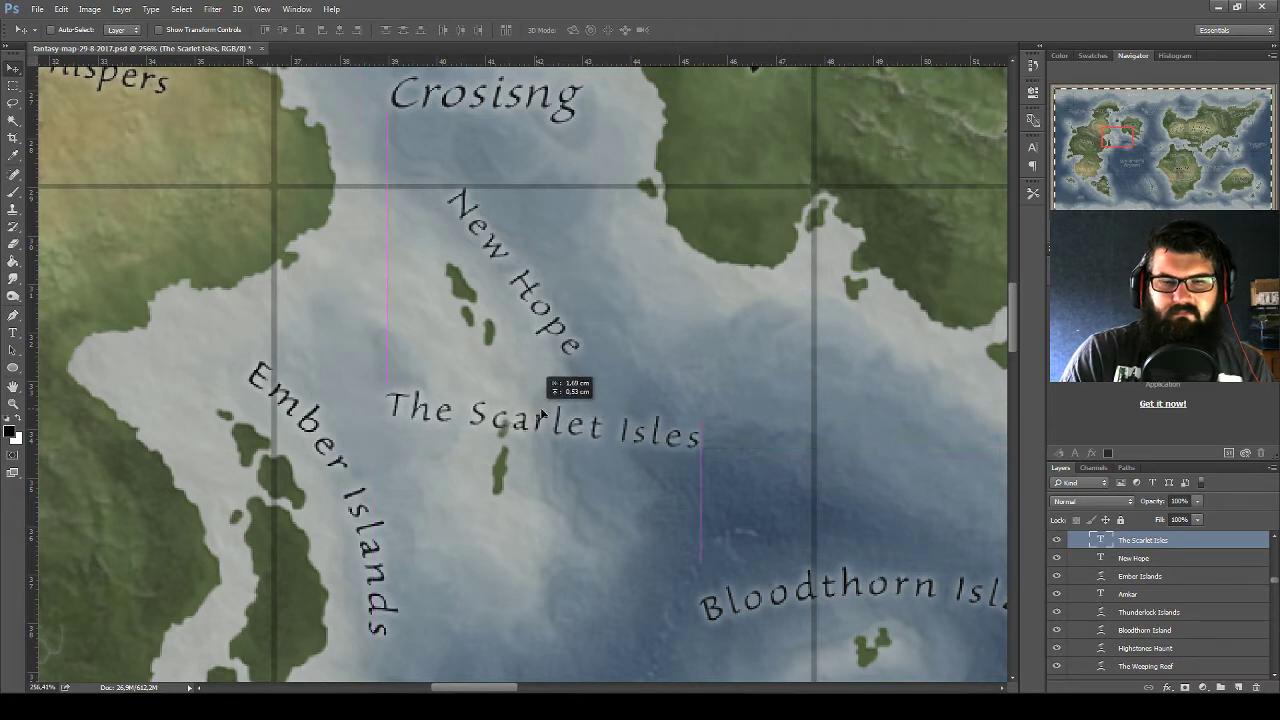
left_click_drag(528, 412, 646, 419)
double_click(1103, 542)
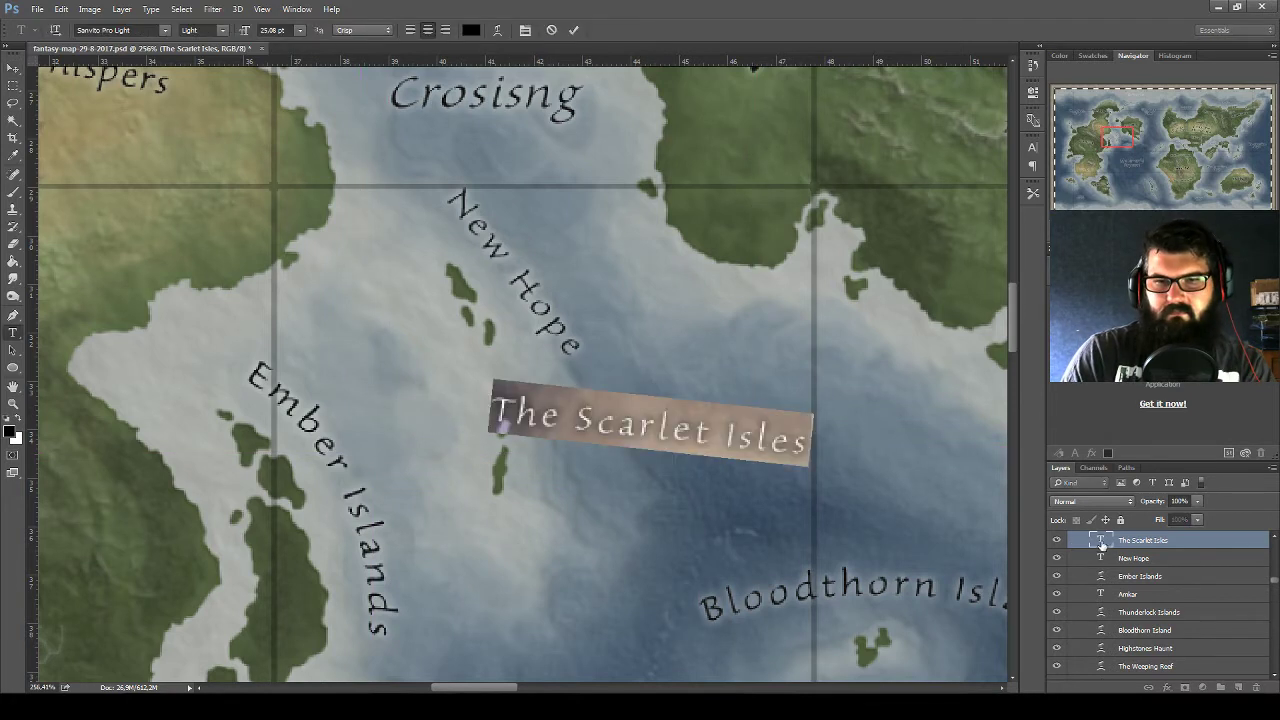
left_click(713, 439)
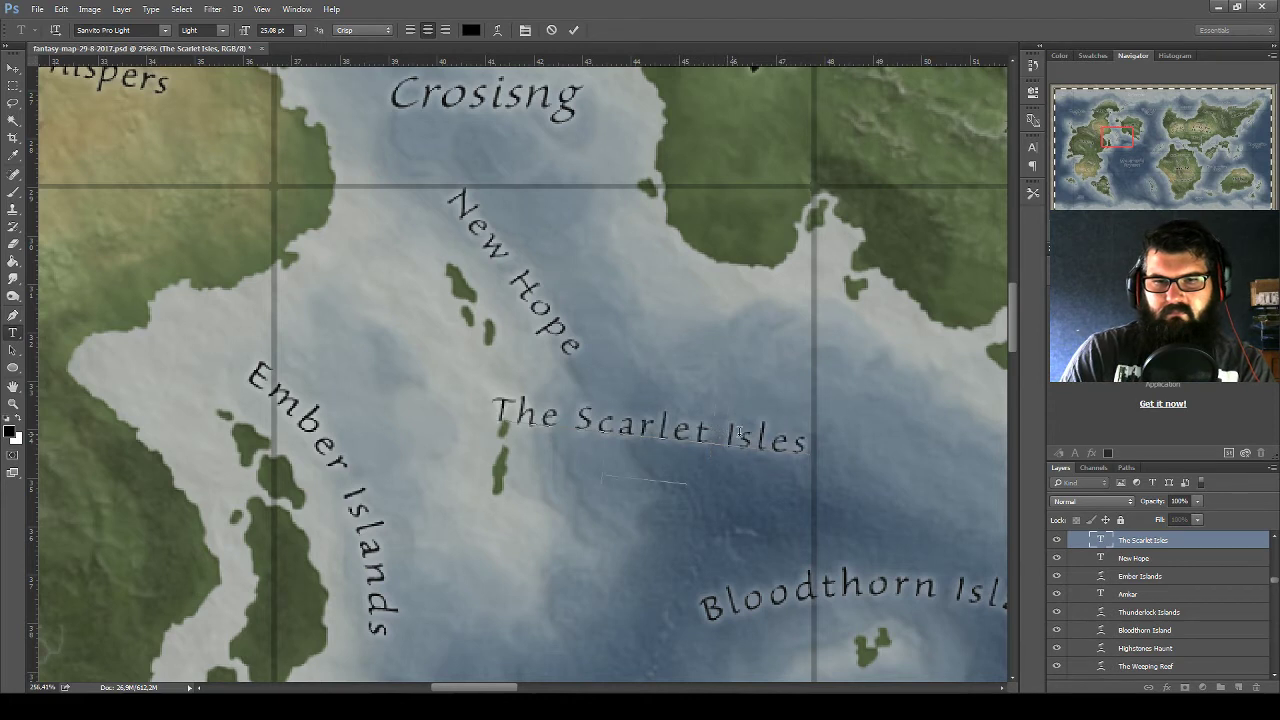
key("Return")
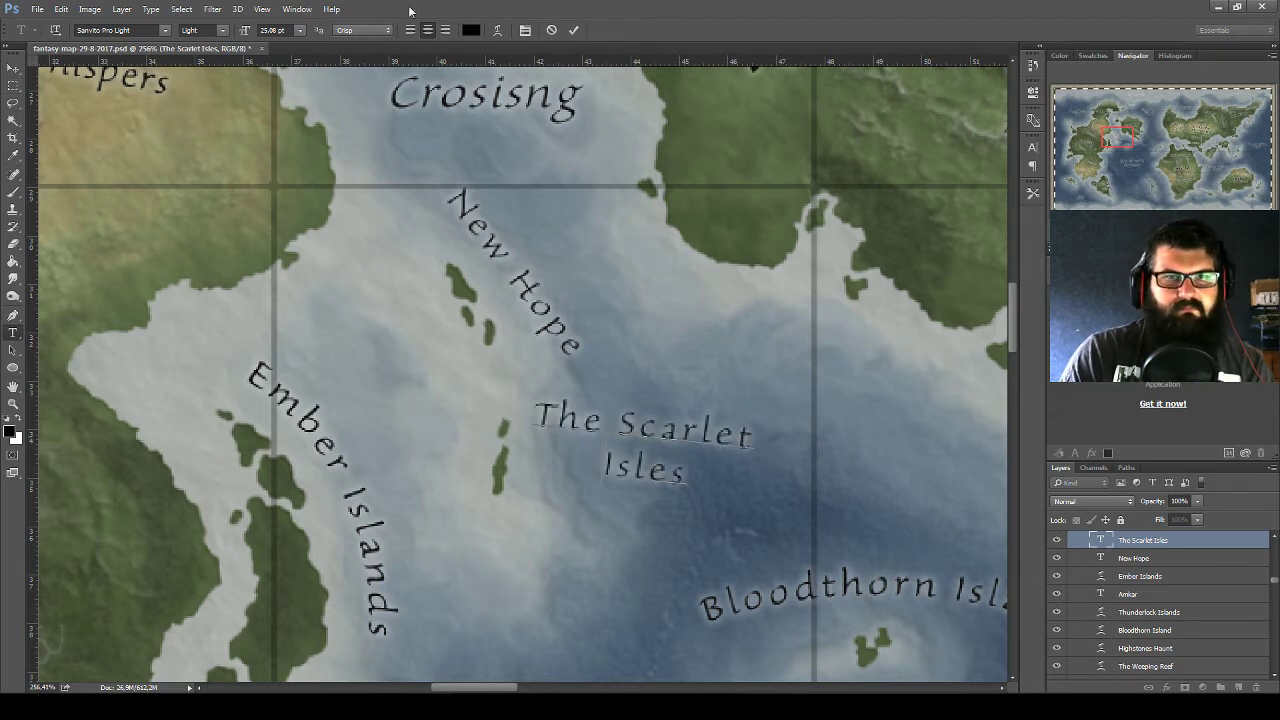
key("ctrl+a")
left_click(410, 29)
left_click(13, 68)
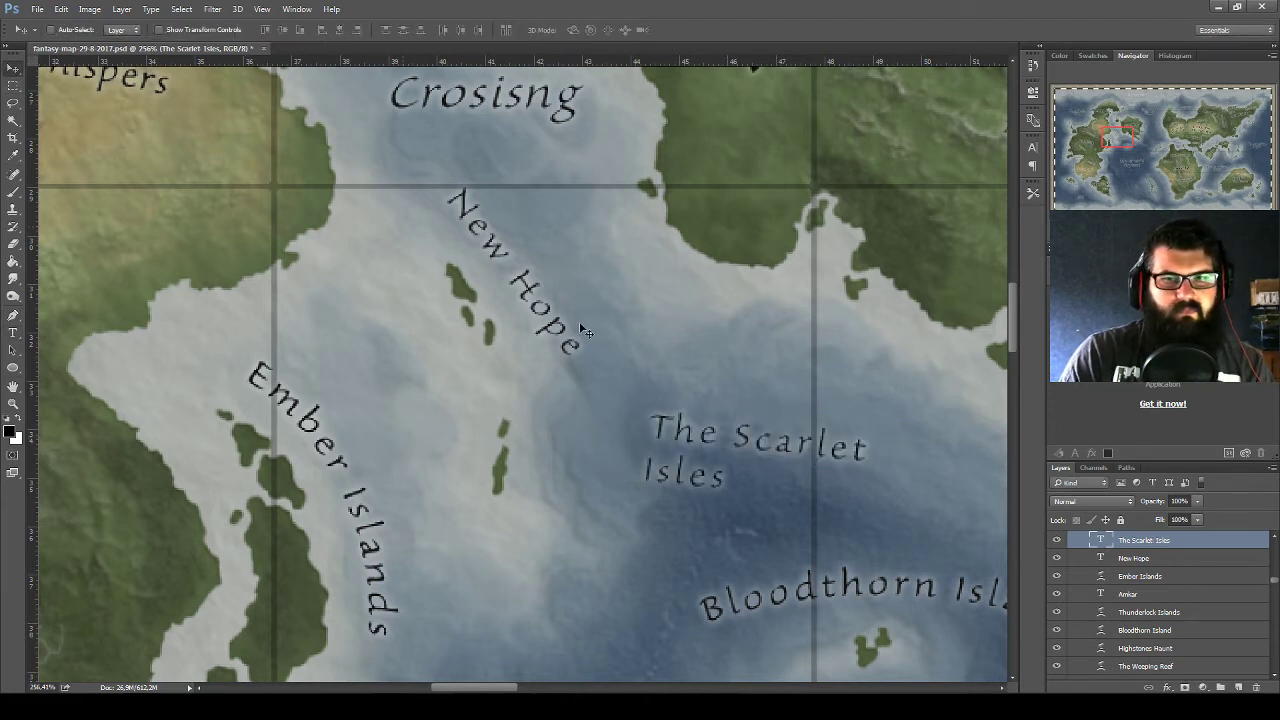
left_click_drag(589, 415, 611, 407)
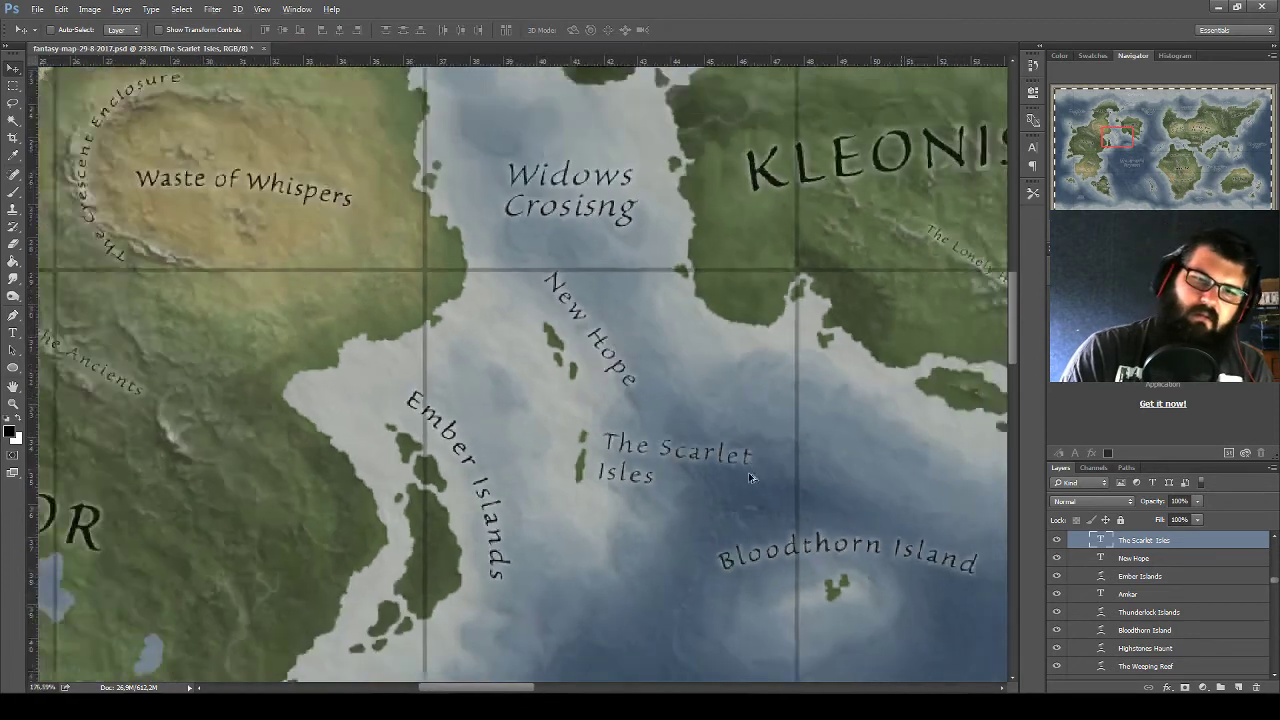
Zoom out to view the whole map, then drop a copy of The Scarlet Isles below Thunderlock Islands
scroll(785, 475, "down", 3)
scroll(785, 475, "down", 2)
scroll(766, 487, "down", 1)
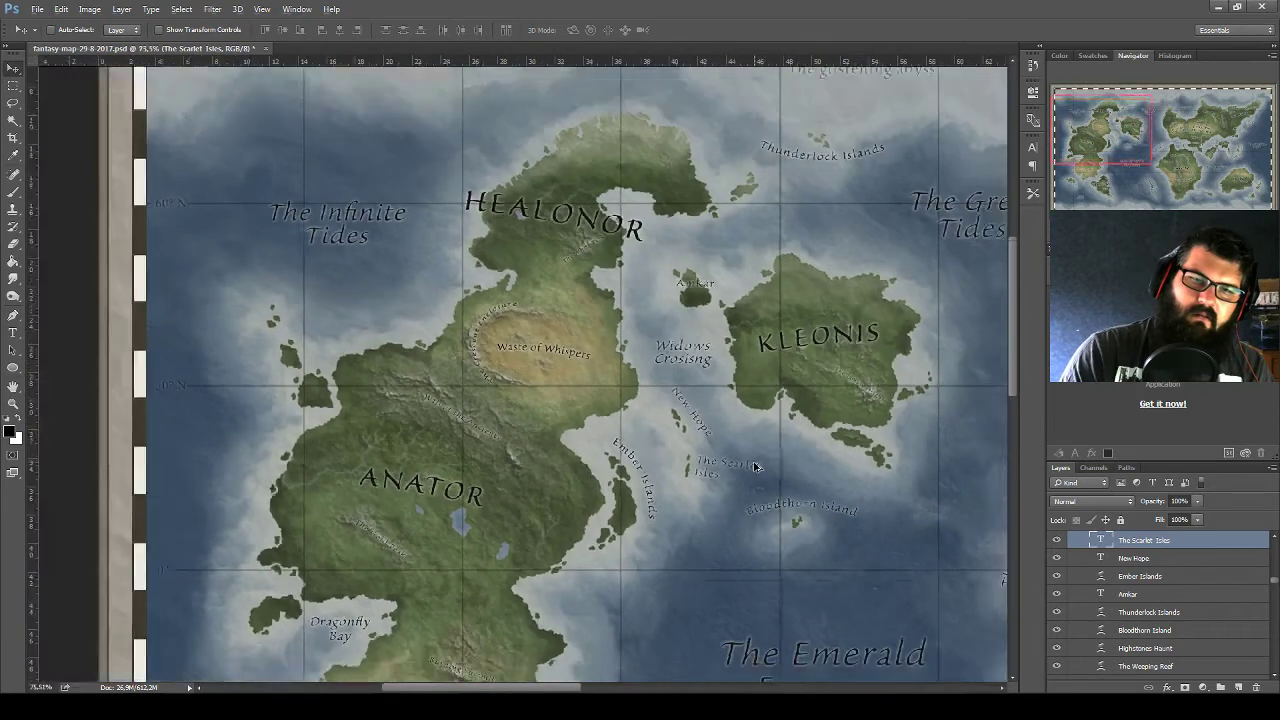
scroll(760, 466, "down", 1)
scroll(760, 466, "down", 1)
scroll(772, 448, "down", 1)
scroll(790, 450, "down", 1)
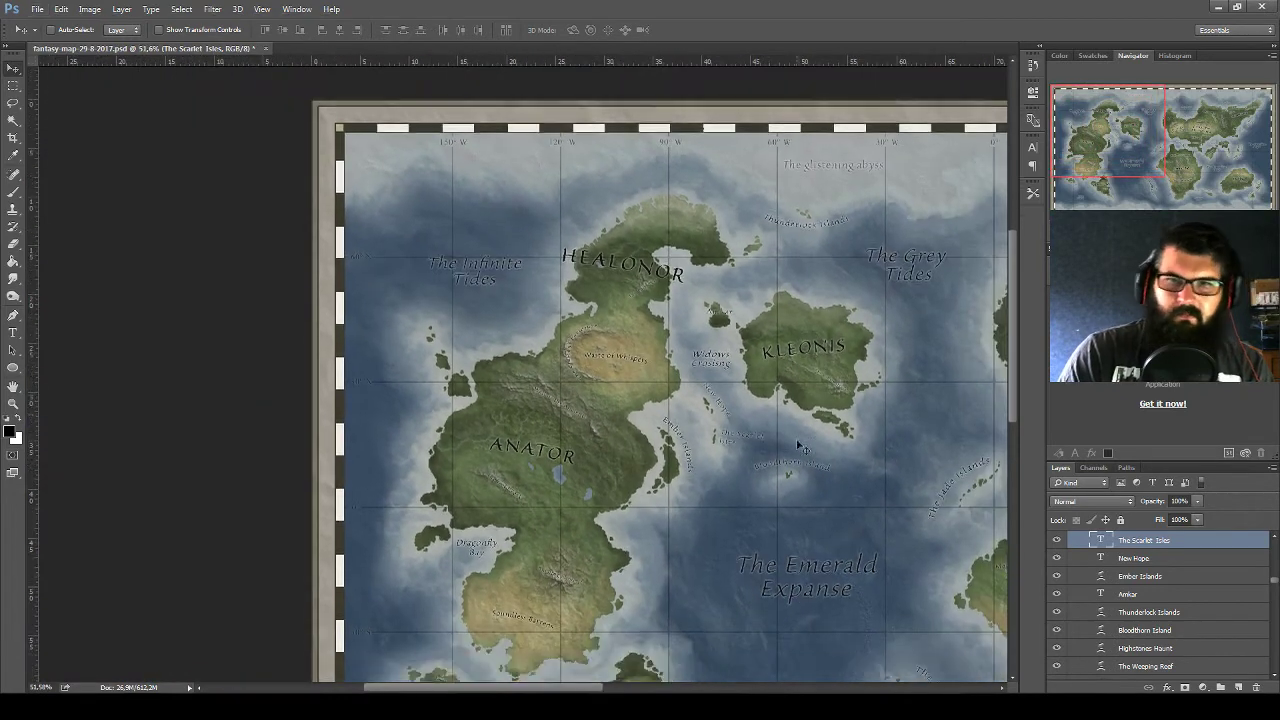
scroll(813, 462, "down", 1)
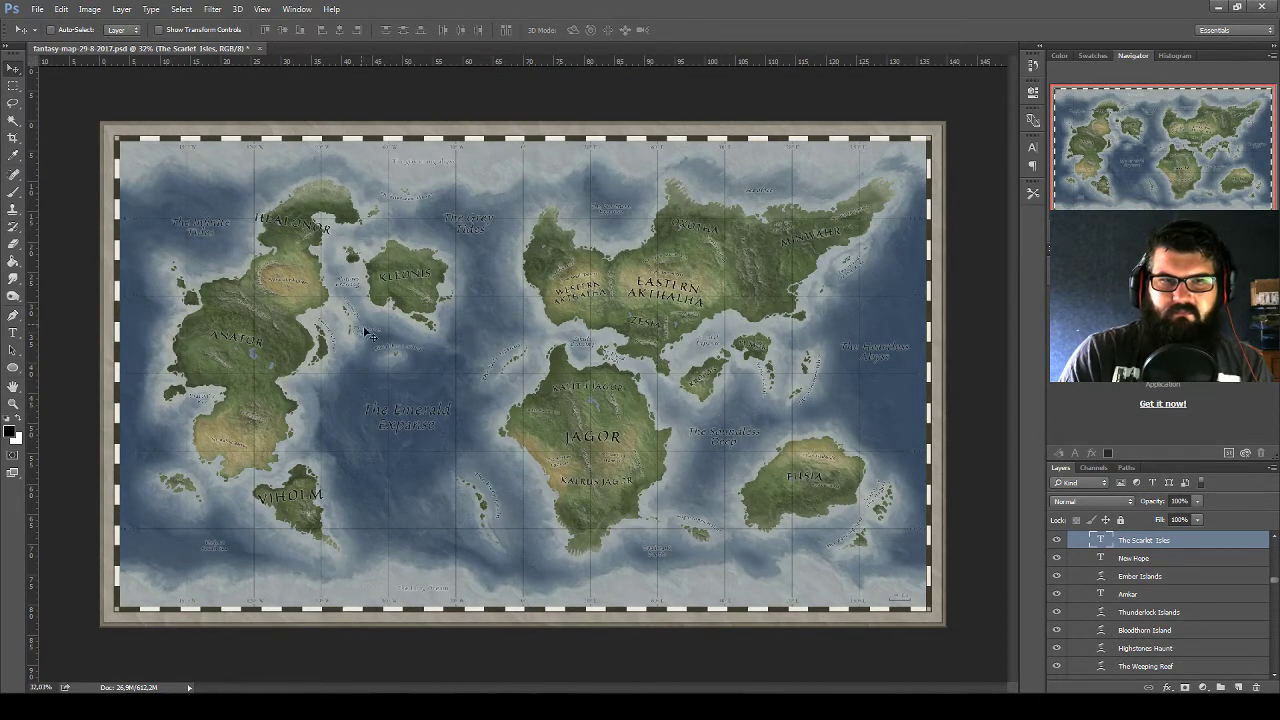
scroll(337, 246, "up", 1)
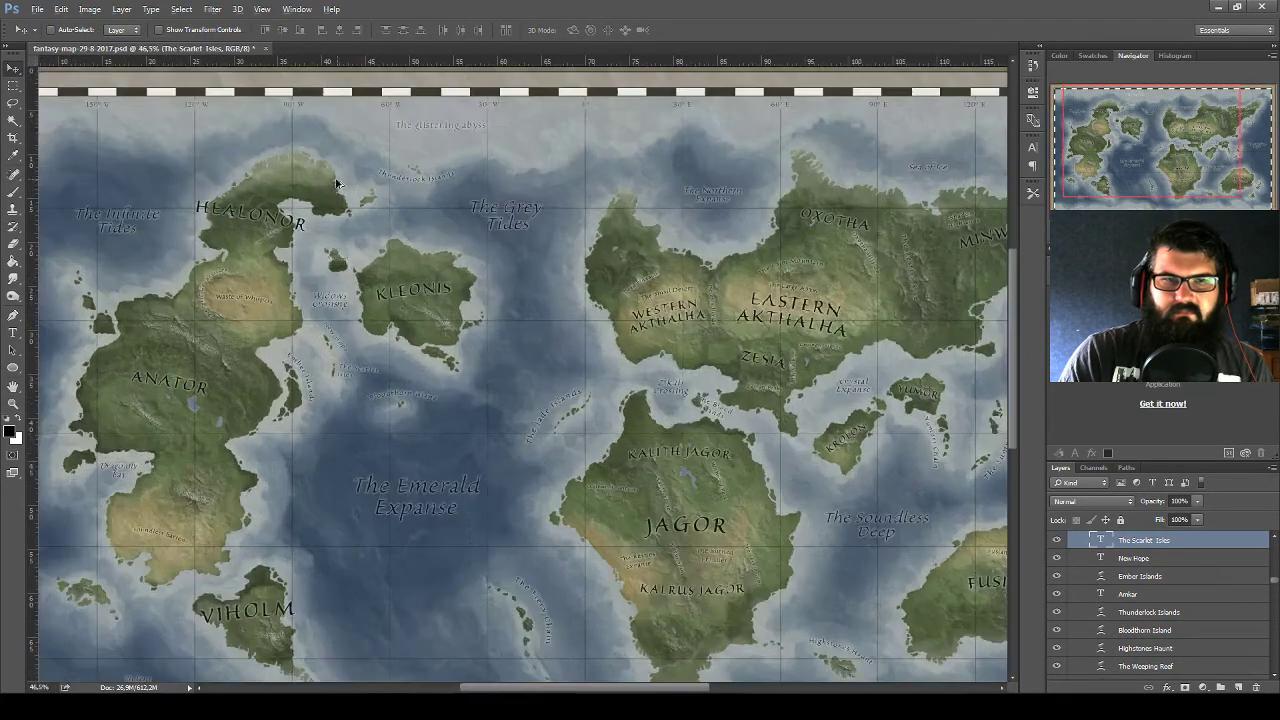
scroll(360, 200, "up", 1)
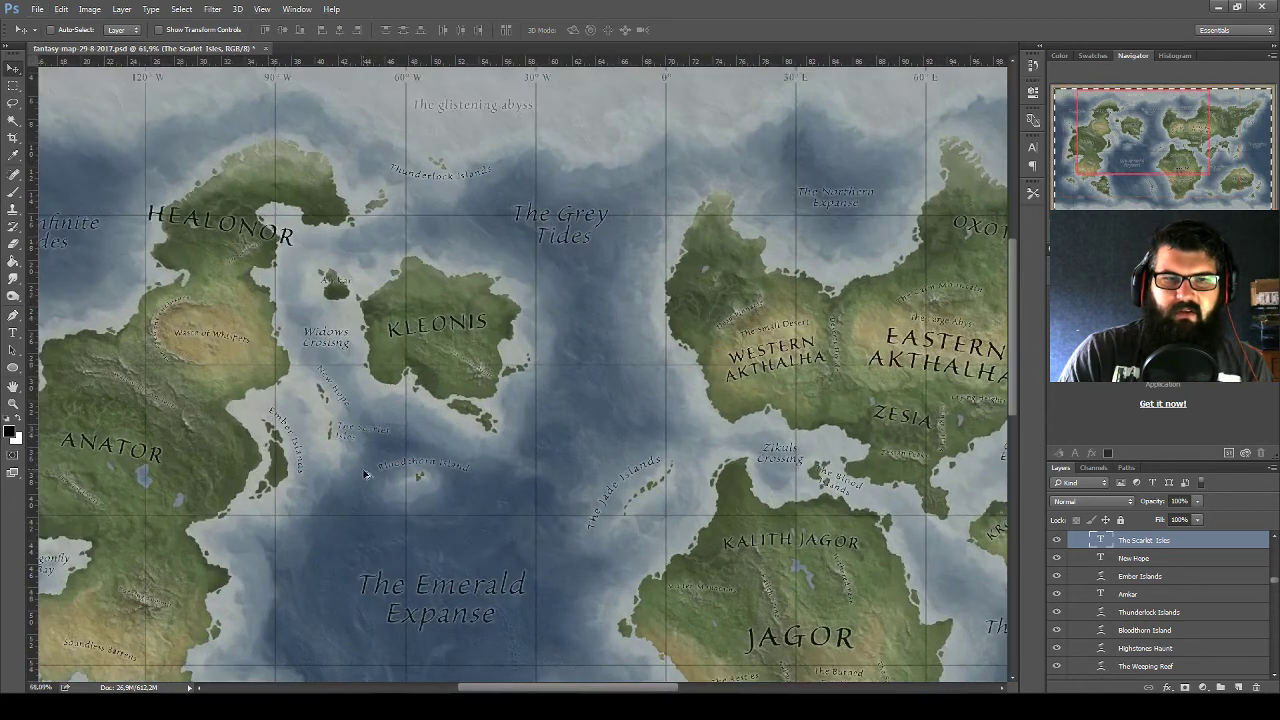
scroll(365, 474, "up", 1)
scroll(362, 500, "up", 1)
scroll(358, 530, "up", 1)
scroll(355, 560, "up", 1)
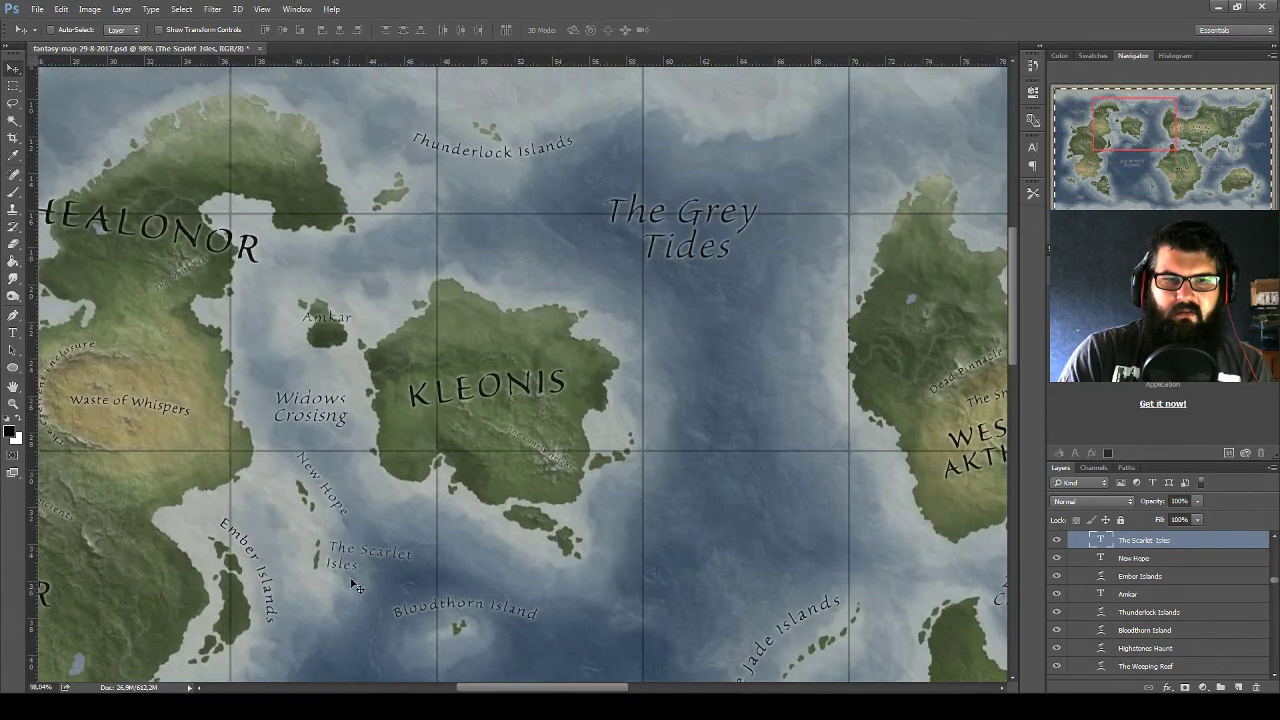
left_click_drag(347, 568, 415, 204)
scroll(420, 204, "up", 1)
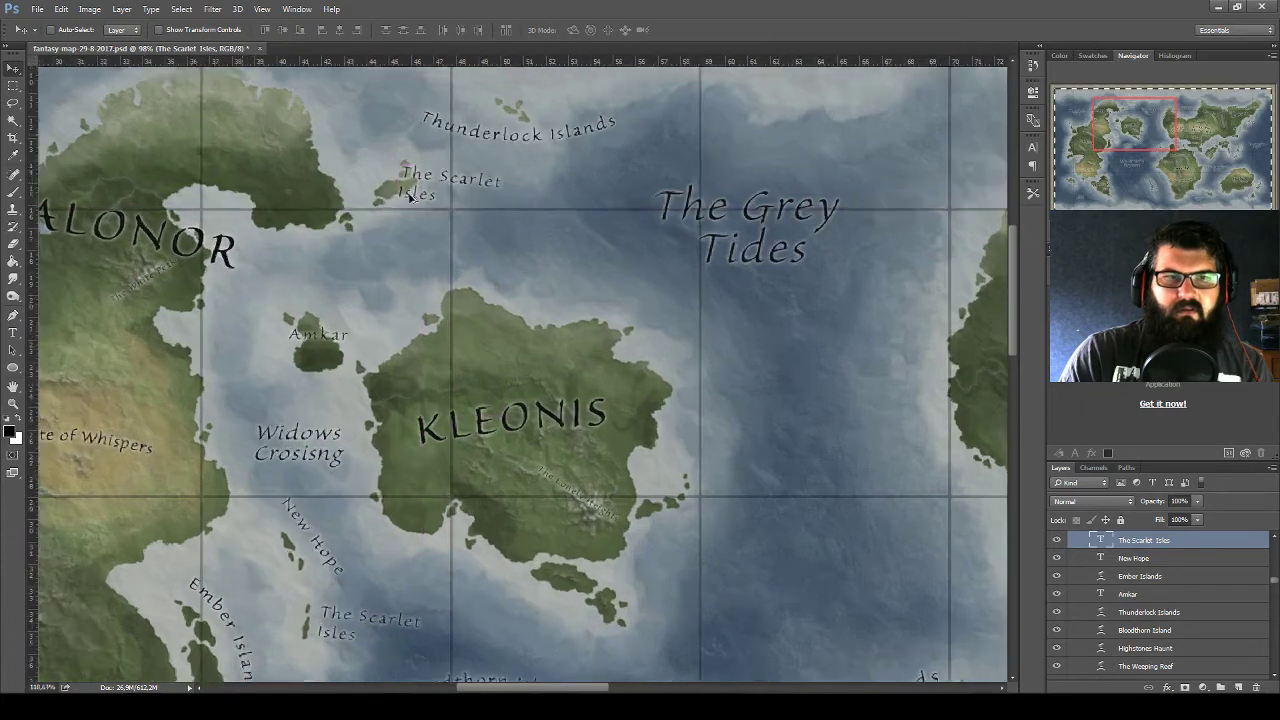
scroll(423, 203, "up", 3)
scroll(423, 203, "up", 1)
scroll(450, 280, "up", 1)
Save the map document
scroll(471, 329, "up", 2)
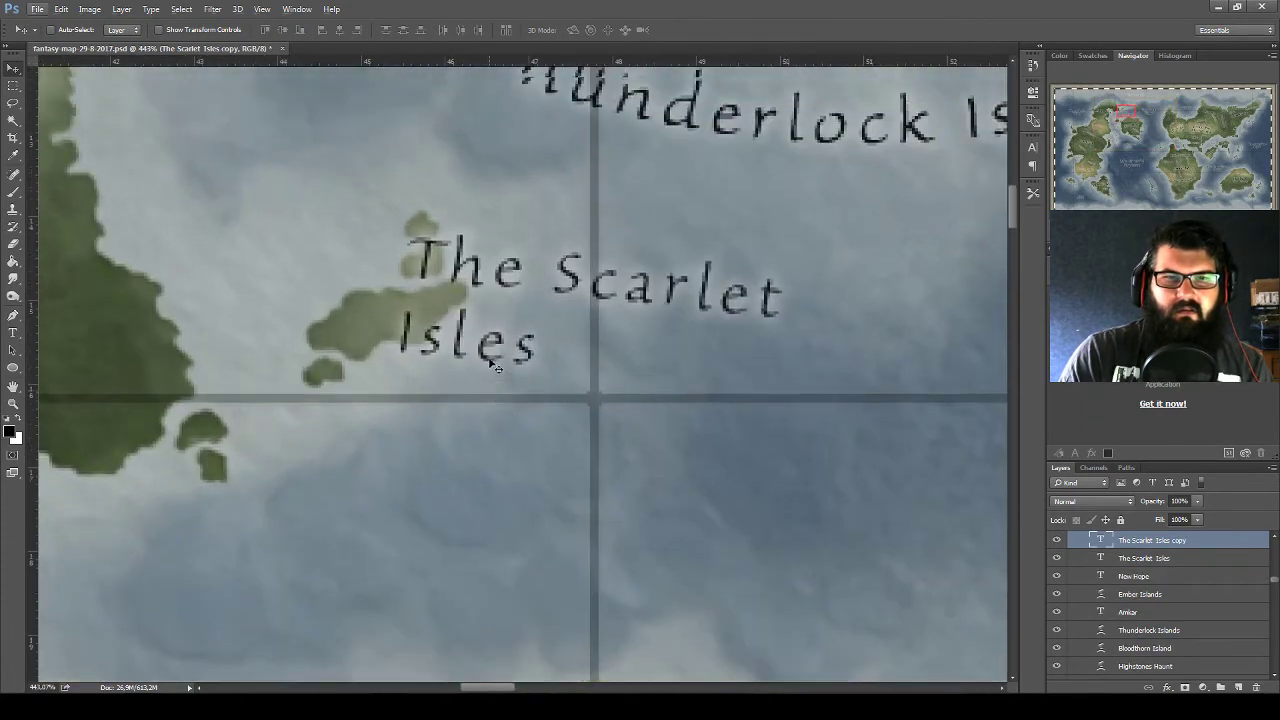
key("ctrl+s")
scroll(667, 397, "down", 1)
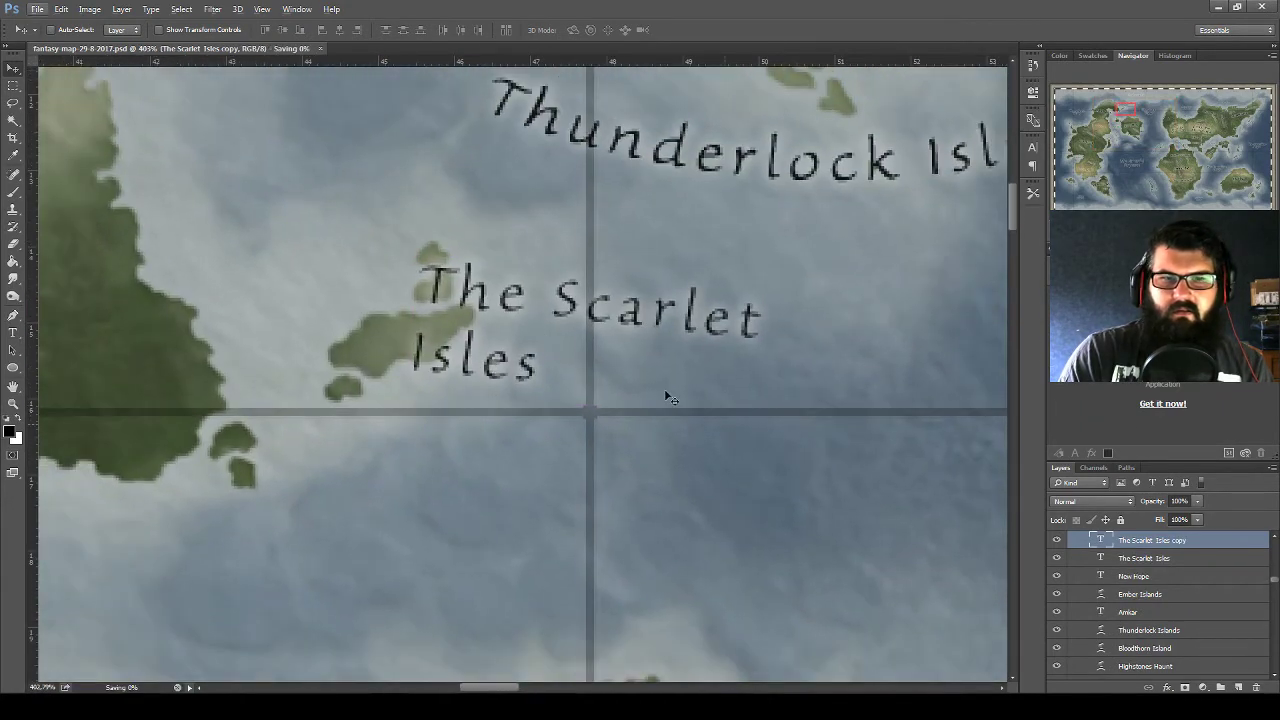
Retype the copied label as 'Ice Point'
double_click(1101, 541)
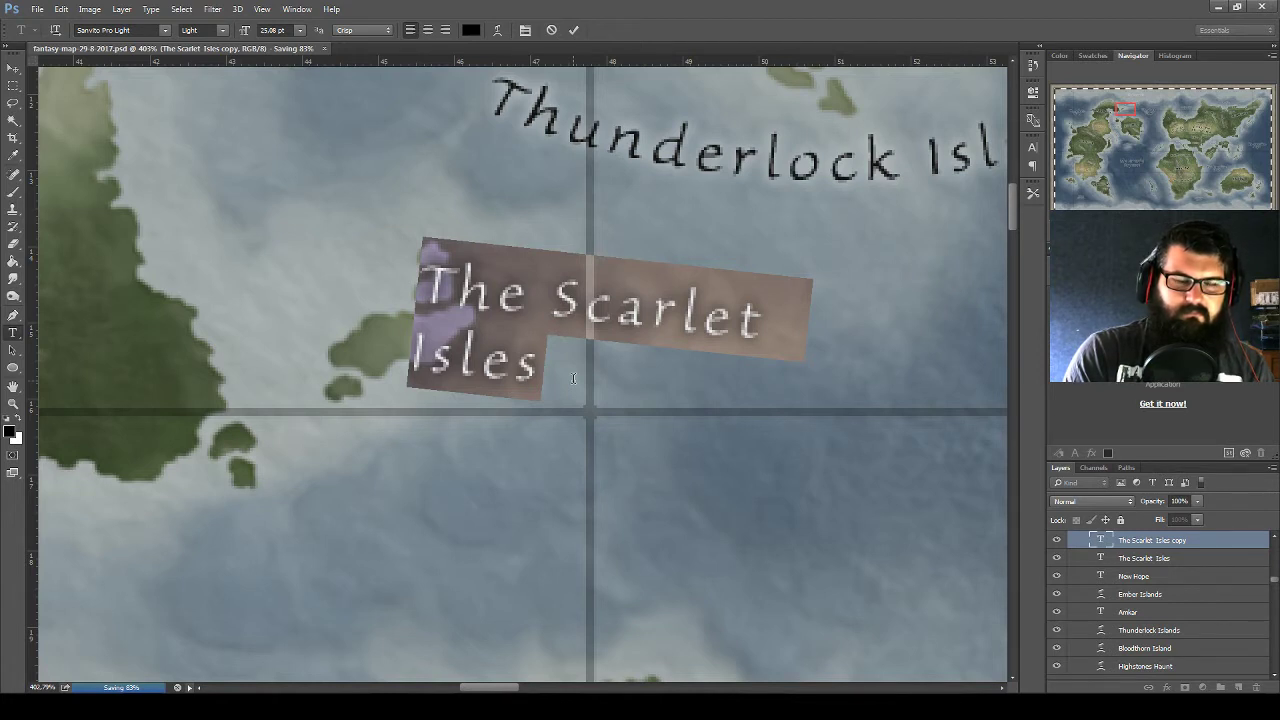
type("Ice po")
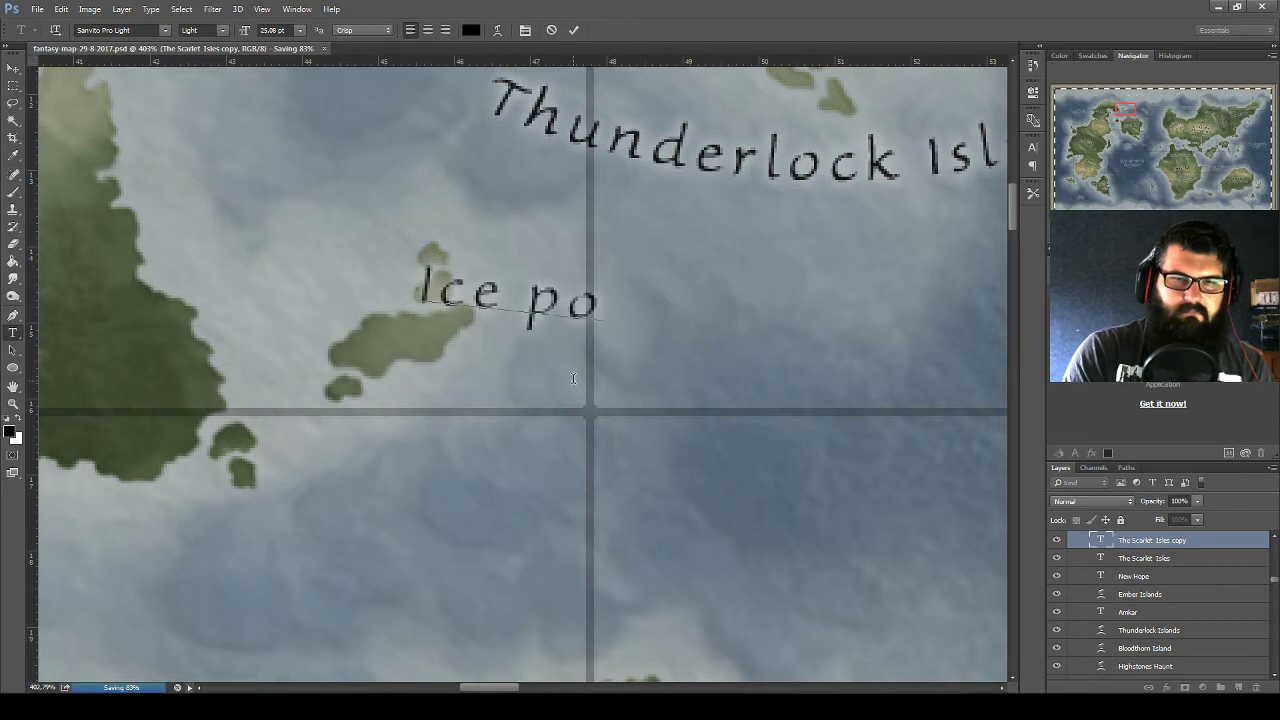
key("BackSpace")
key("BackSpace")
type("Po")
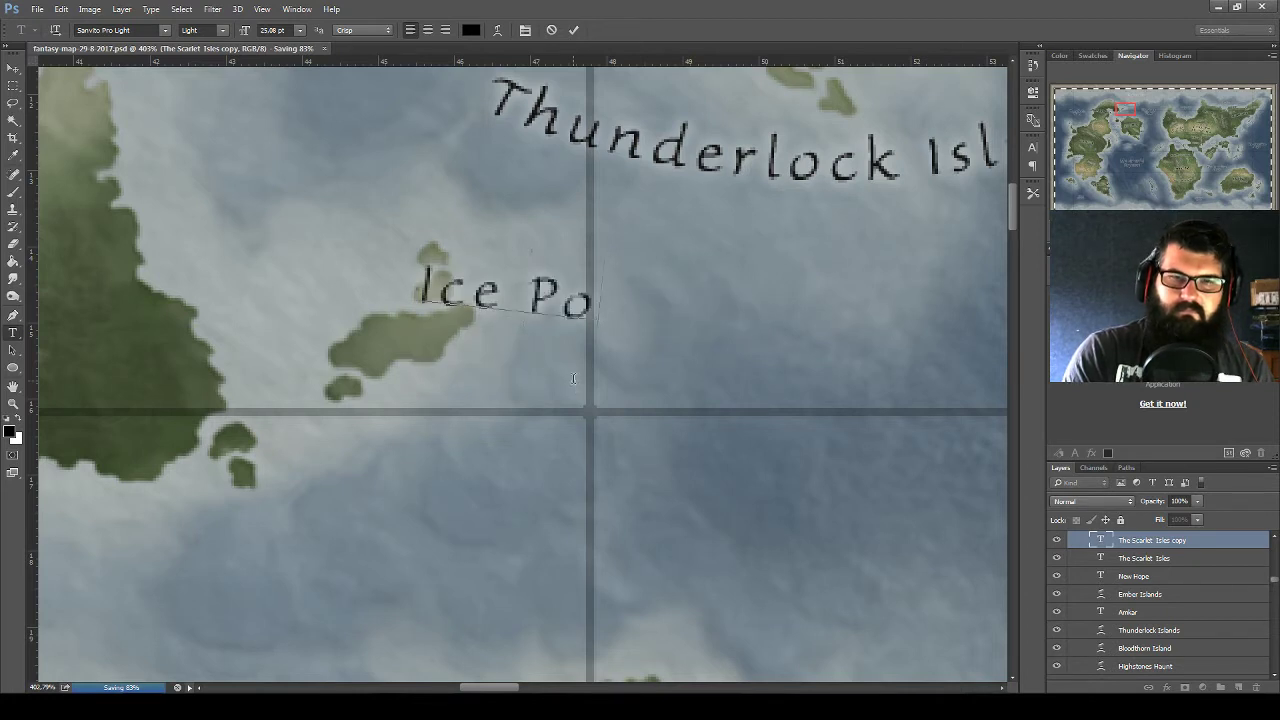
type("int")
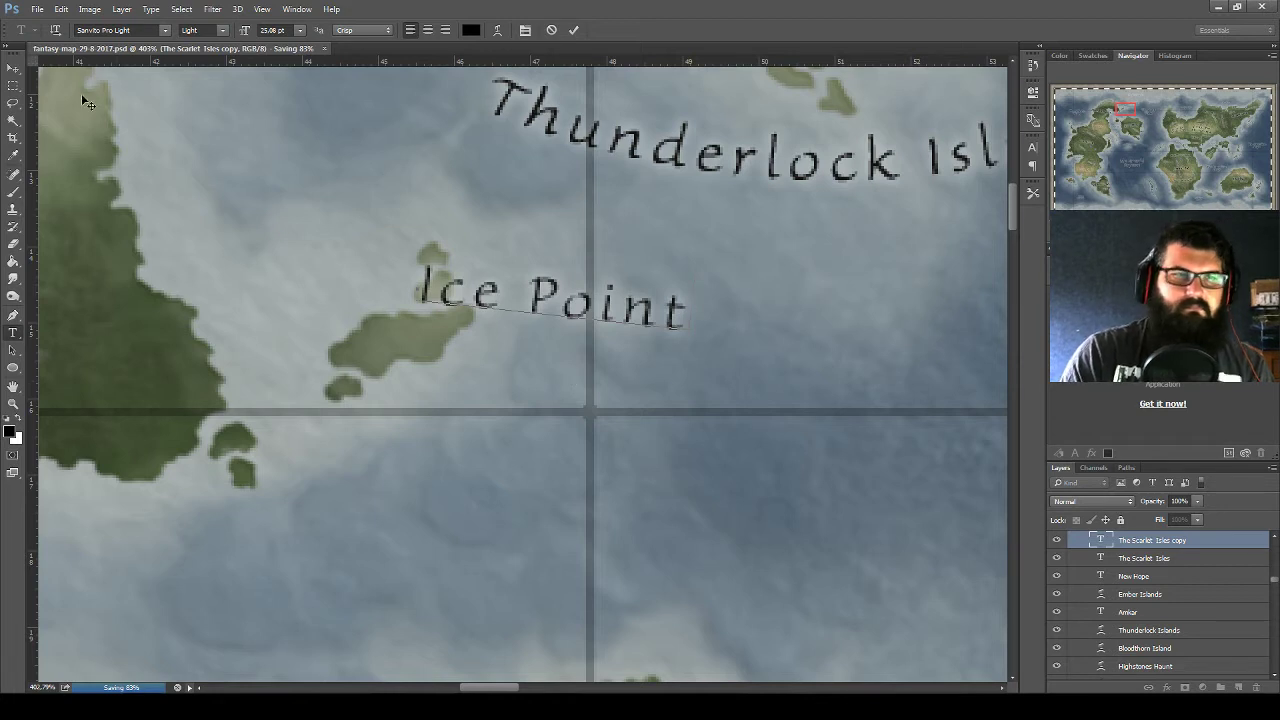
left_click(13, 68)
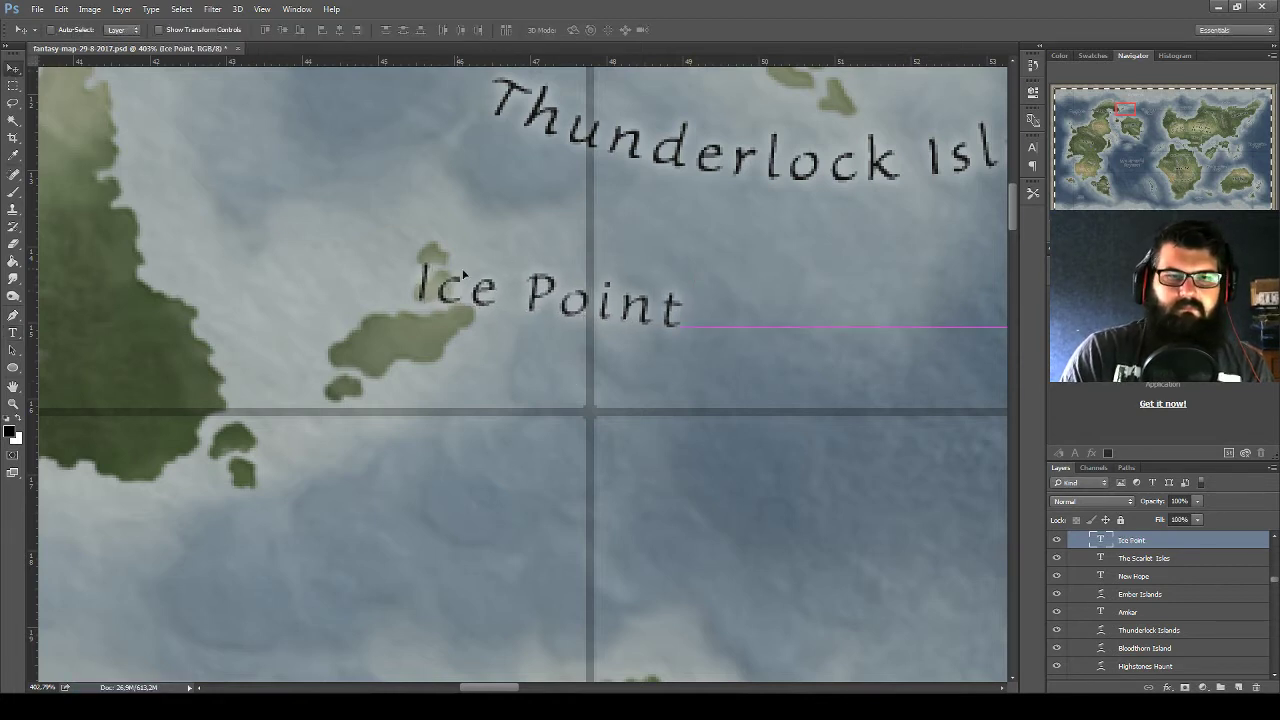
Move Ice Point beside the island and rotate it about -37° along the coast
left_click_drag(660, 310, 475, 283)
key("ctrl+t")
left_click_drag(570, 304, 566, 200)
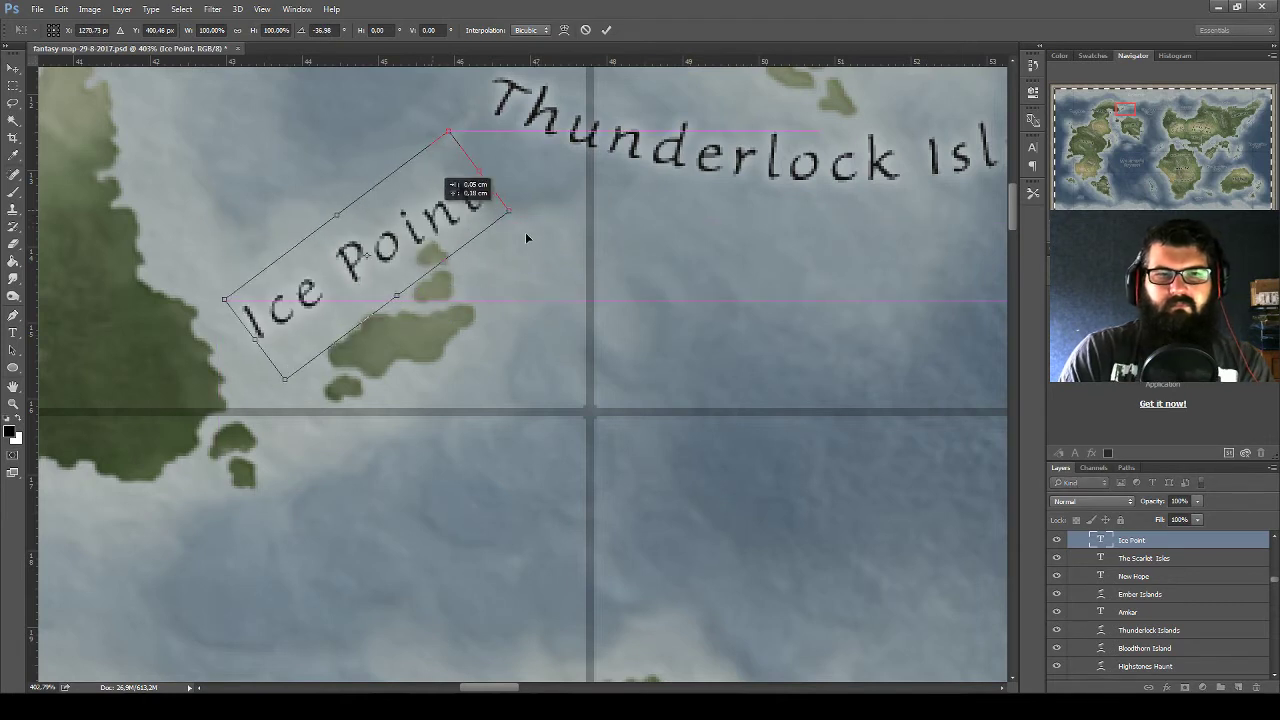
left_click_drag(440, 228, 563, 195)
key("Return")
Generate a fresh batch of beach names, such as Pebble Coastline, Dead Bank and Wrydalf Cove
key("alt+Tab")
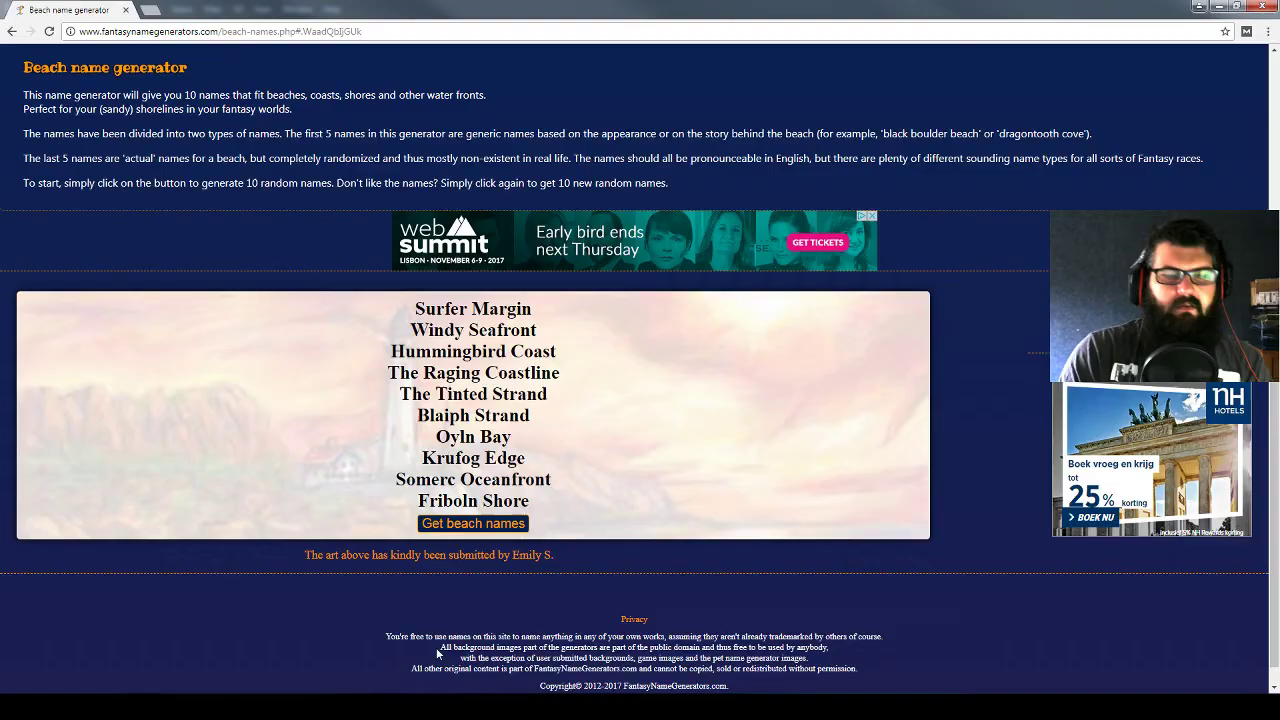
left_click(476, 524)
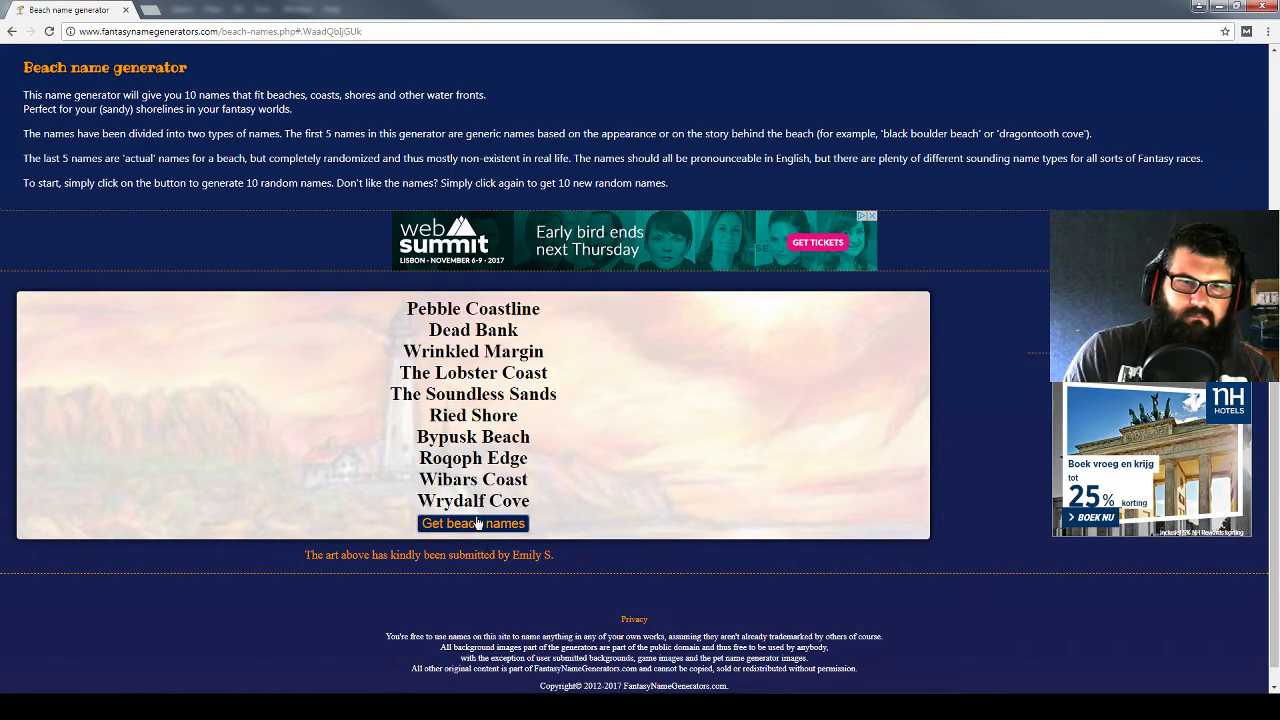
Retype the Ice Point label as 'The Soundles Sands' on two centred lines and shift it right
key("alt+Tab")
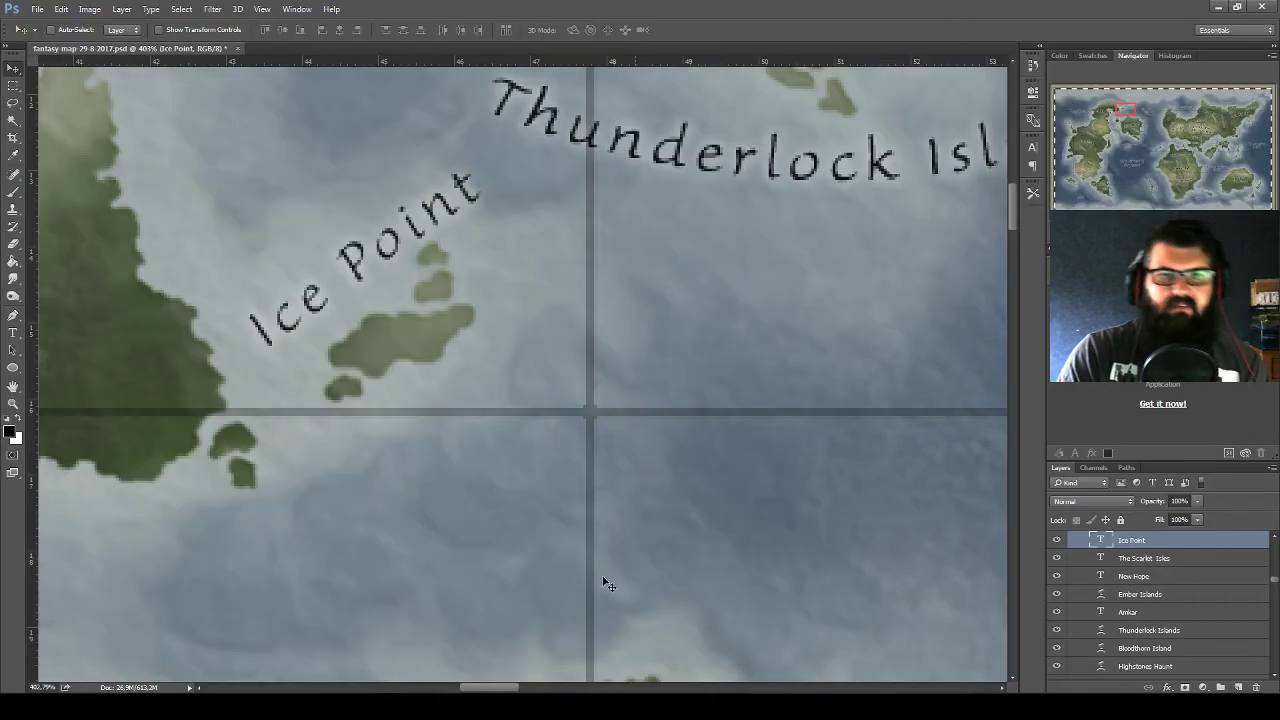
double_click(1089, 540)
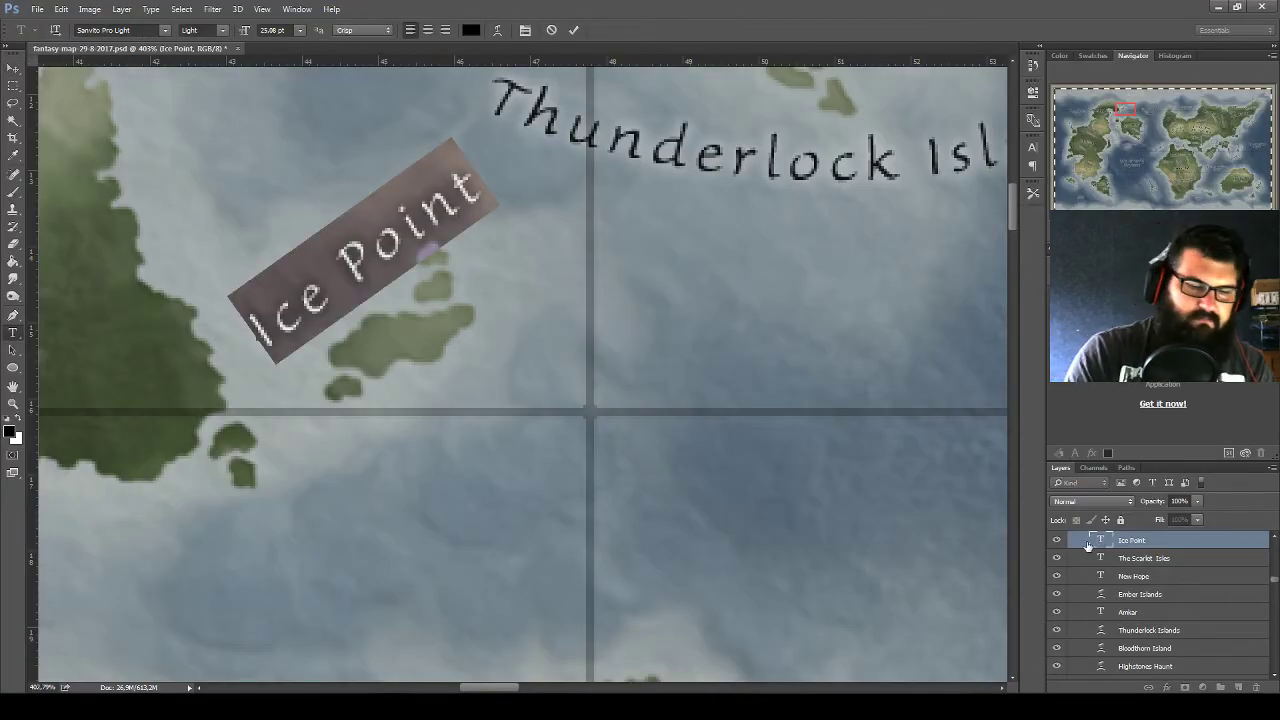
type("The Sound")
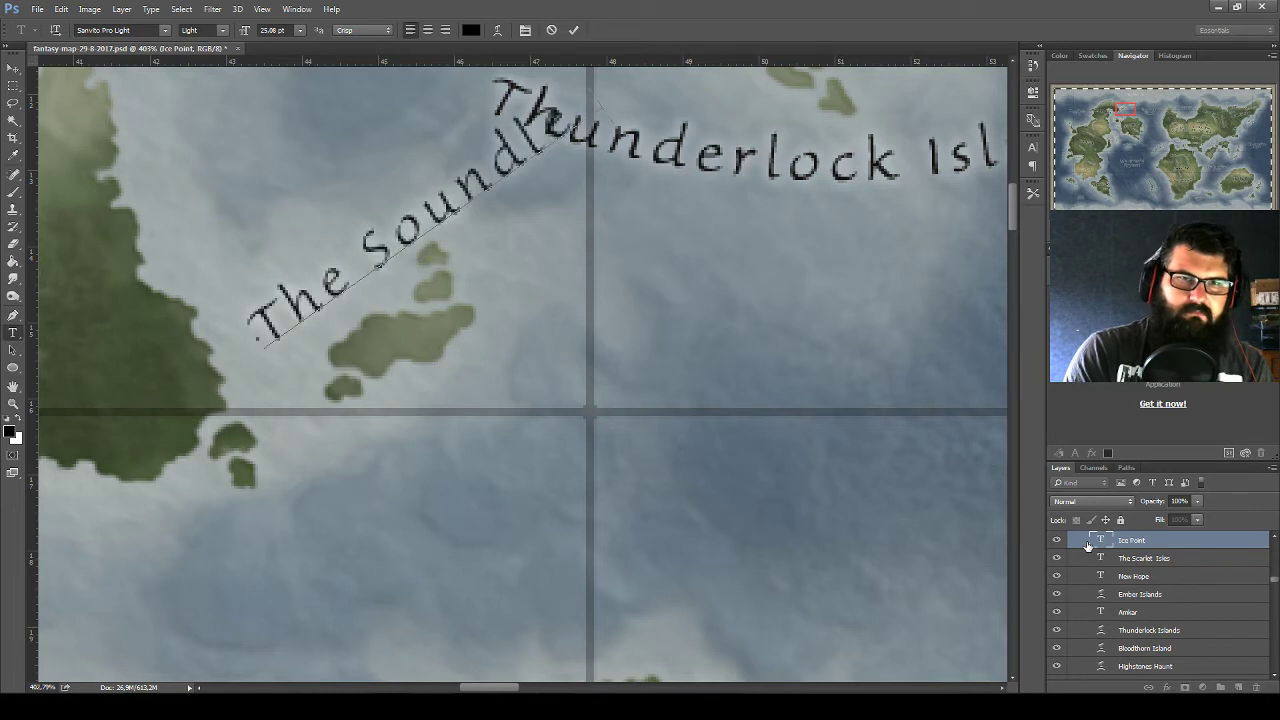
key("Return")
type("Sands")
key("ctrl+a")
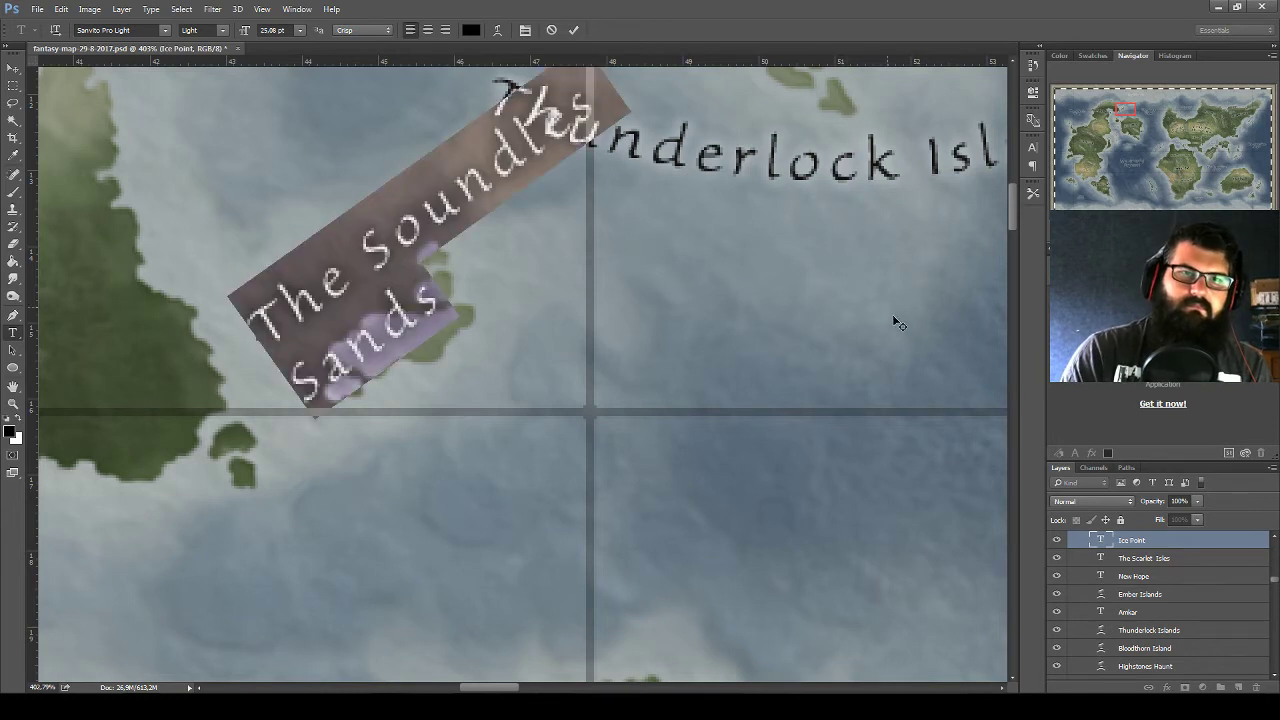
left_click(434, 32)
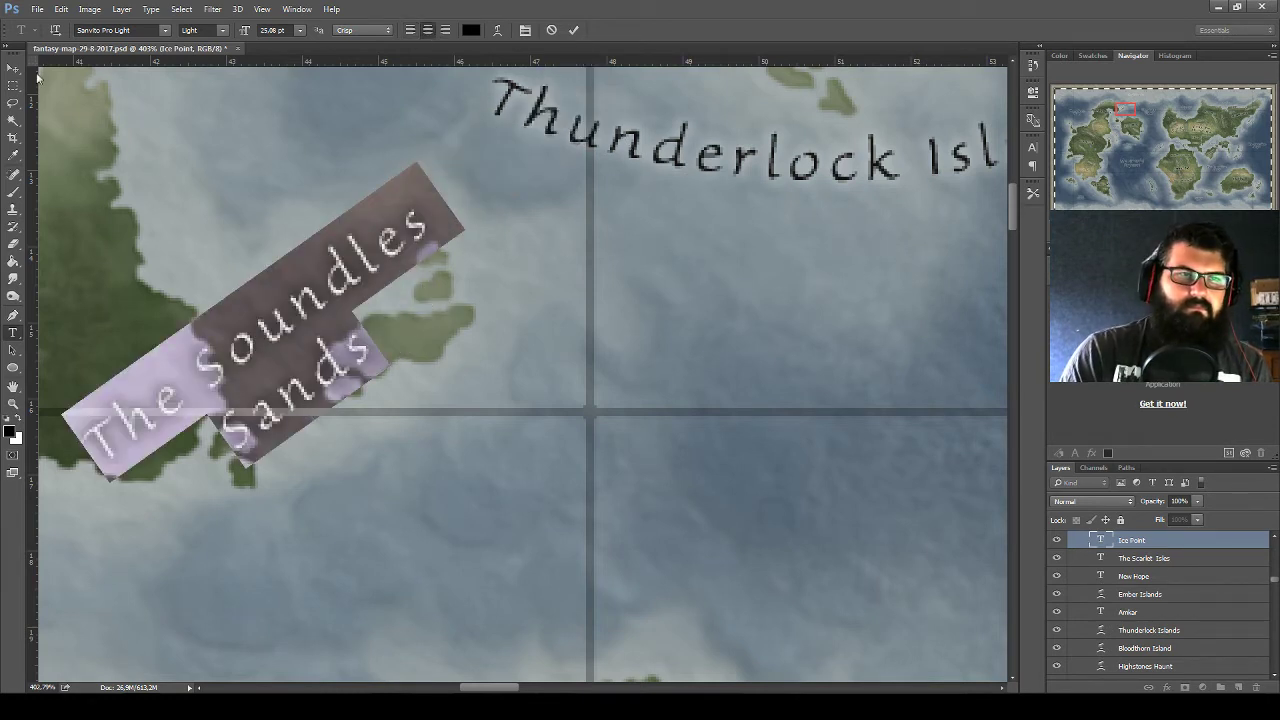
left_click(13, 68)
left_click_drag(455, 335, 505, 358)
Pan the map over to the eastern continents and save the file
scroll(591, 358, "down", 2)
scroll(537, 463, "down", 2)
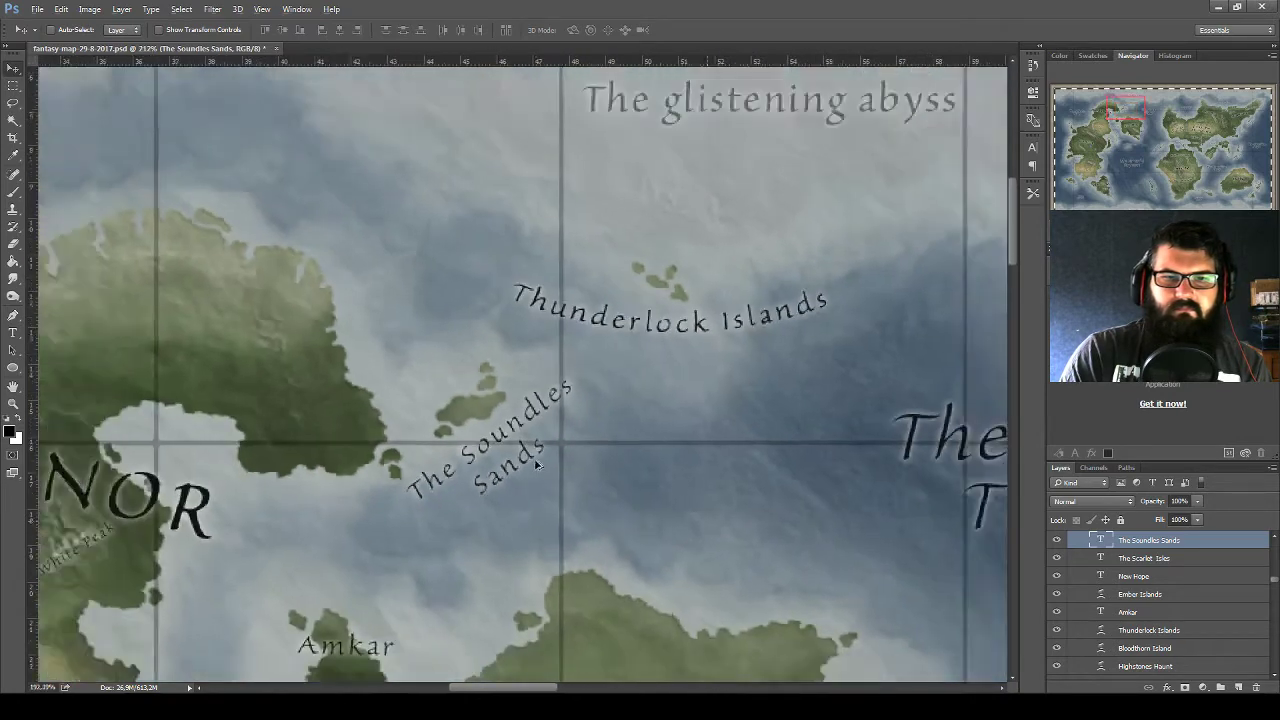
scroll(537, 463, "down", 2)
scroll(545, 480, "down", 1)
scroll(557, 503, "down", 1)
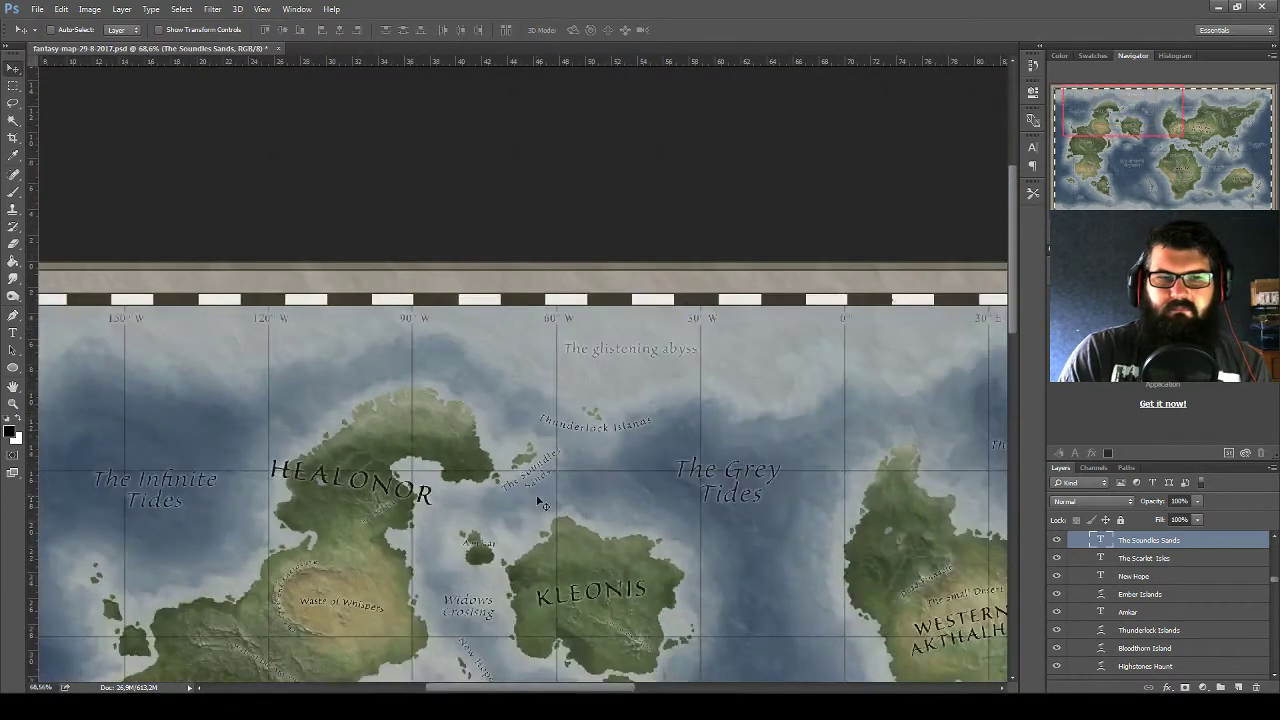
scroll(540, 503, "down", 1)
left_click_drag(571, 423, 534, 251)
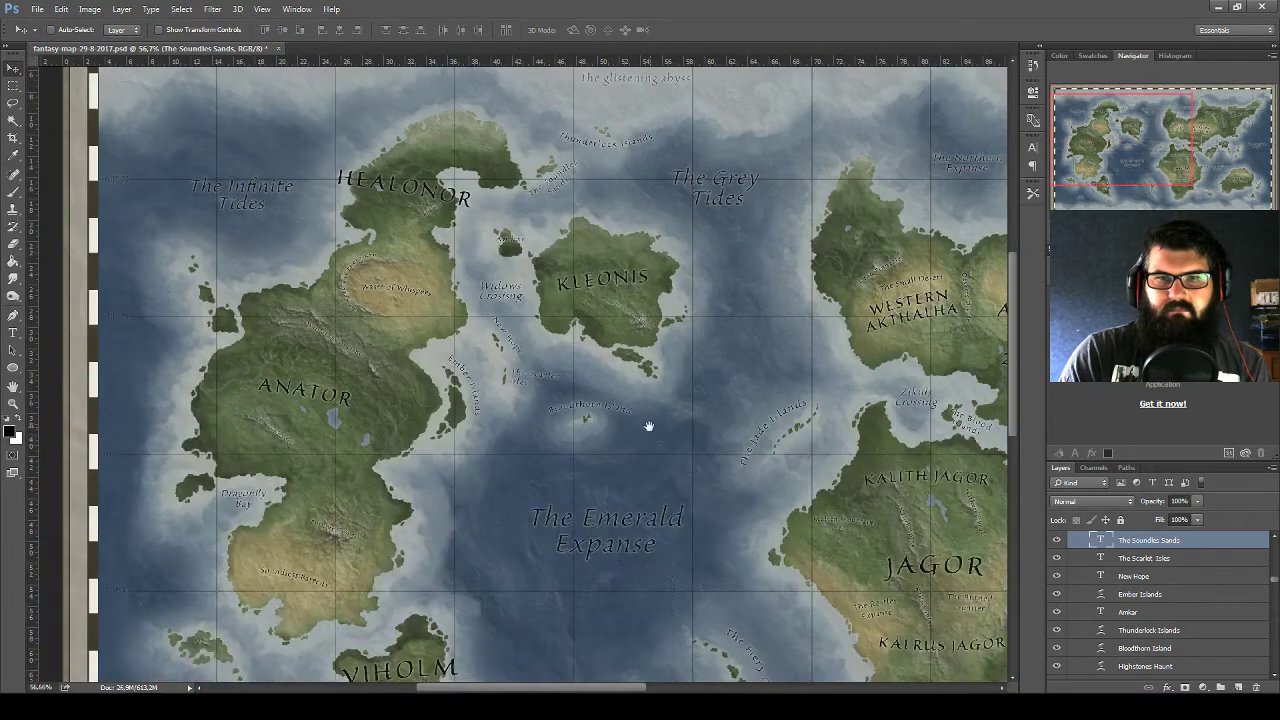
mouse_move(648, 427)
left_mouse_down()
mouse_move(367, 228)
mouse_move(197, 289)
mouse_move(85, 287)
mouse_move(114, 366)
mouse_move(99, 474)
mouse_move(260, 434)
mouse_move(486, 457)
left_mouse_up()
scroll(480, 434, "down", 1)
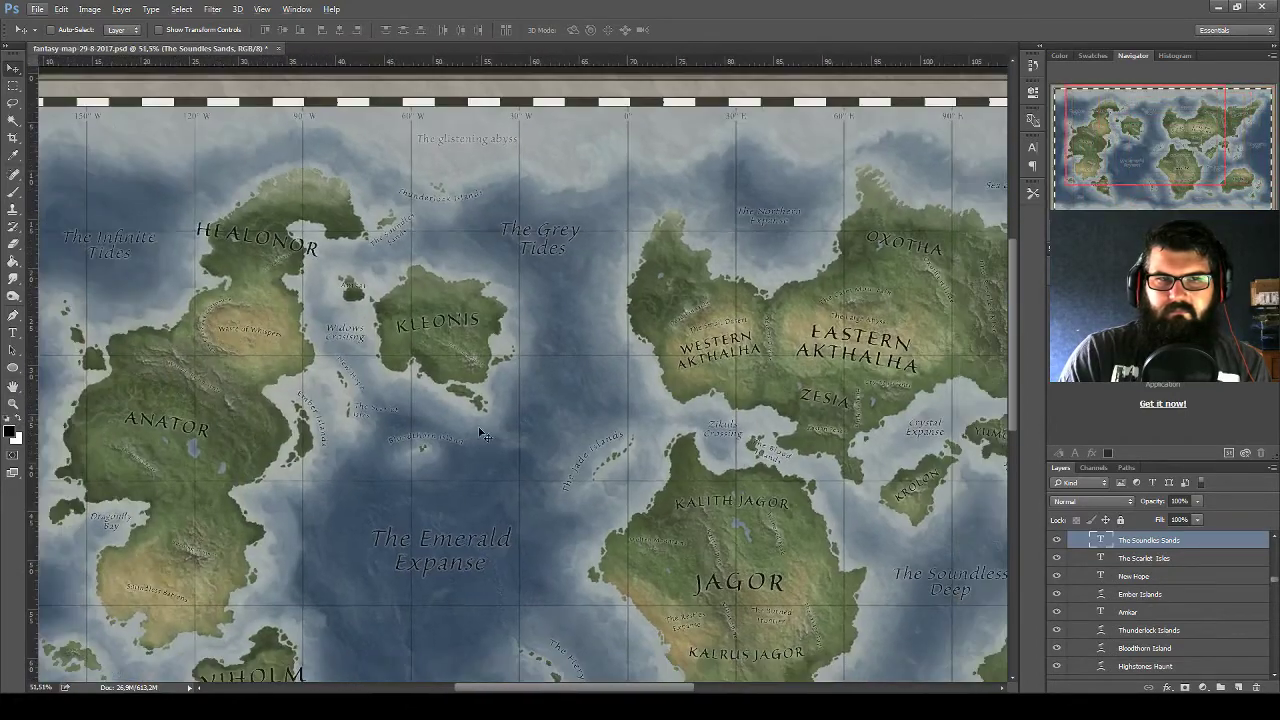
left_click_drag(660, 434, 423, 400)
key("ctrl+s")
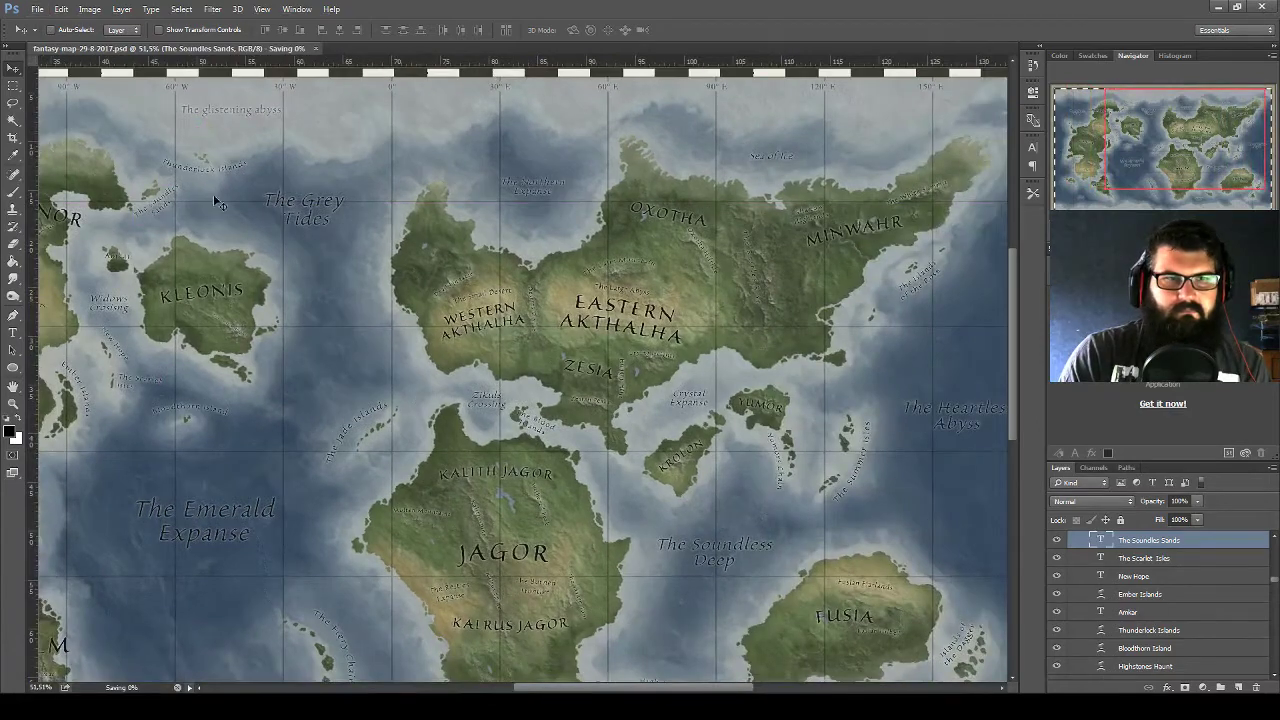
Place a copy of the label beside Yumor, rotated slightly to follow the coast
left_click_drag(183, 197, 880, 360)
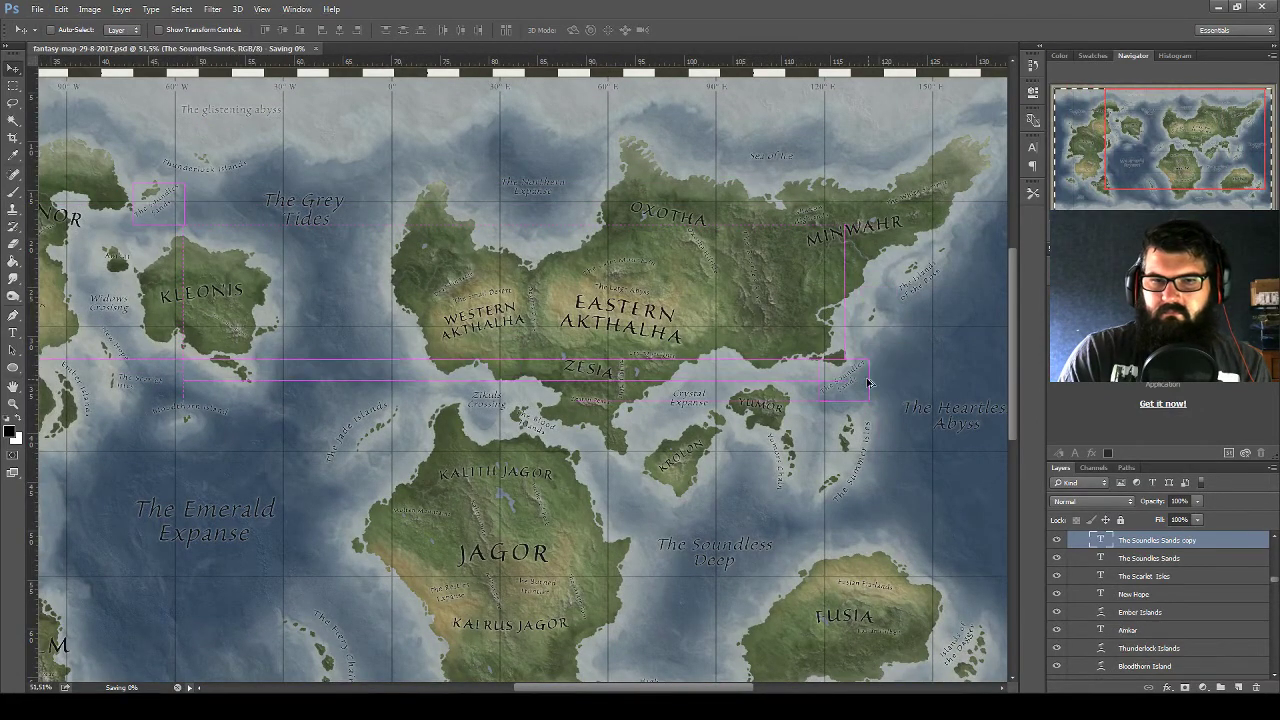
scroll(918, 355, "up", 3)
scroll(918, 355, "up", 3)
scroll(834, 343, "up", 3)
key("ctrl+t")
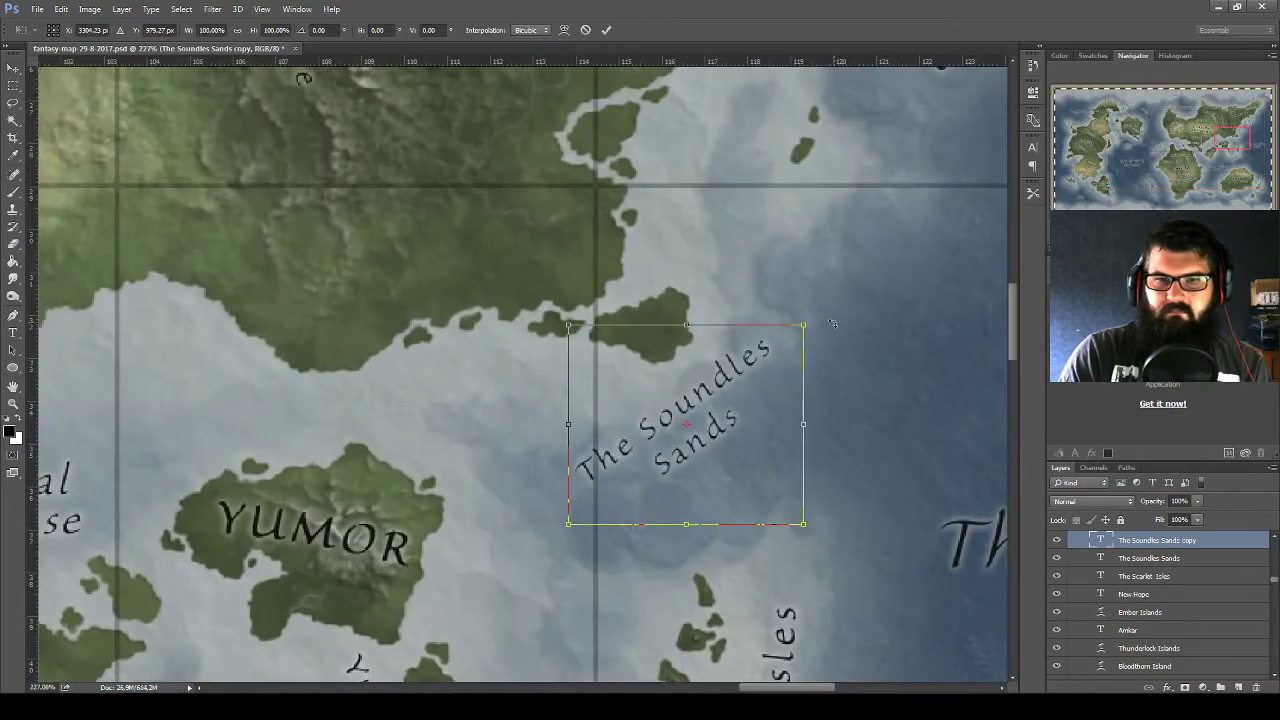
mouse_move(805, 330)
left_mouse_down()
mouse_move(895, 411)
mouse_move(877, 339)
left_mouse_up()
left_click_drag(700, 438, 613, 398)
key("Return")
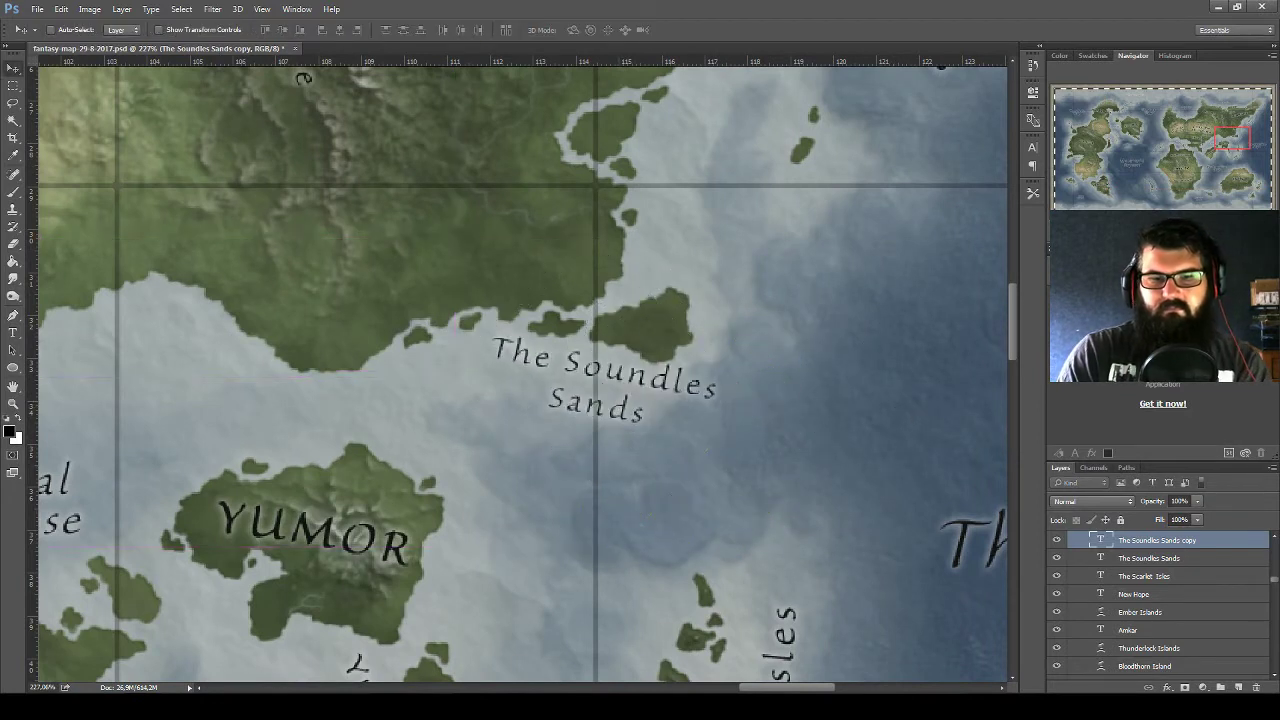
left_click(311, 634)
Browse the place-name generators and generate three batches of pirate cove names
scroll(473, 228, "up", 5)
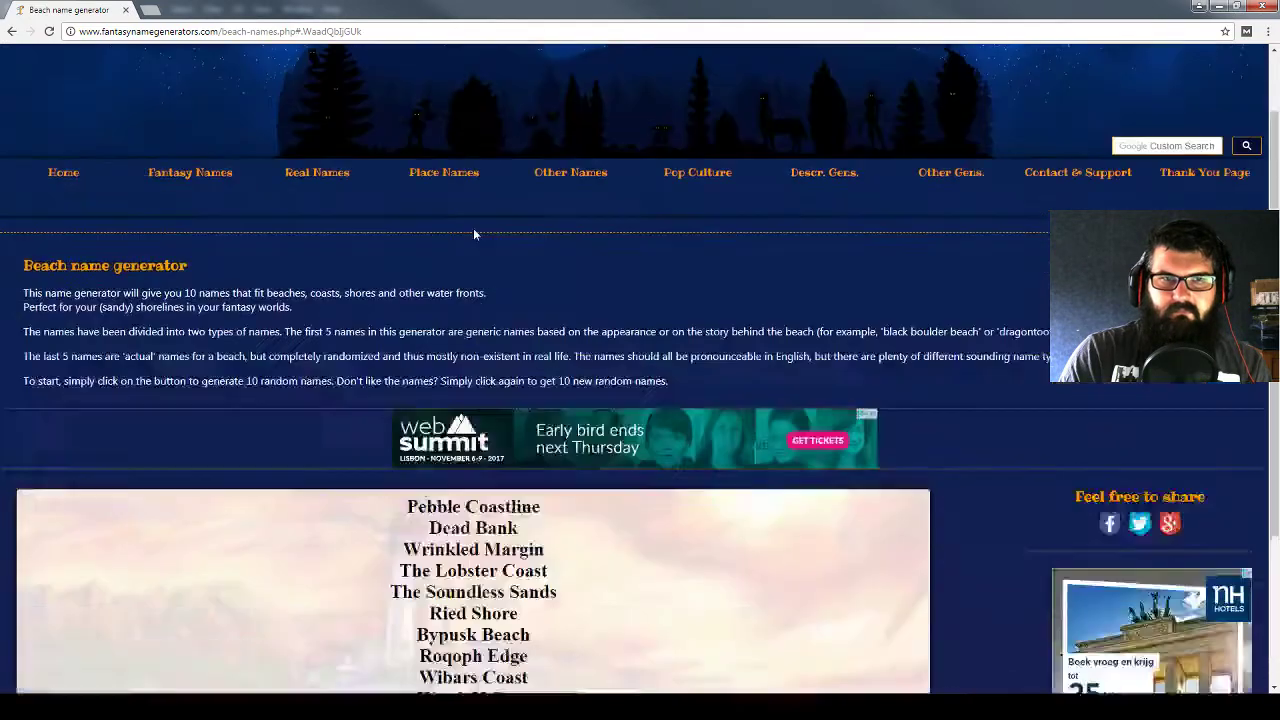
mouse_move(443, 258)
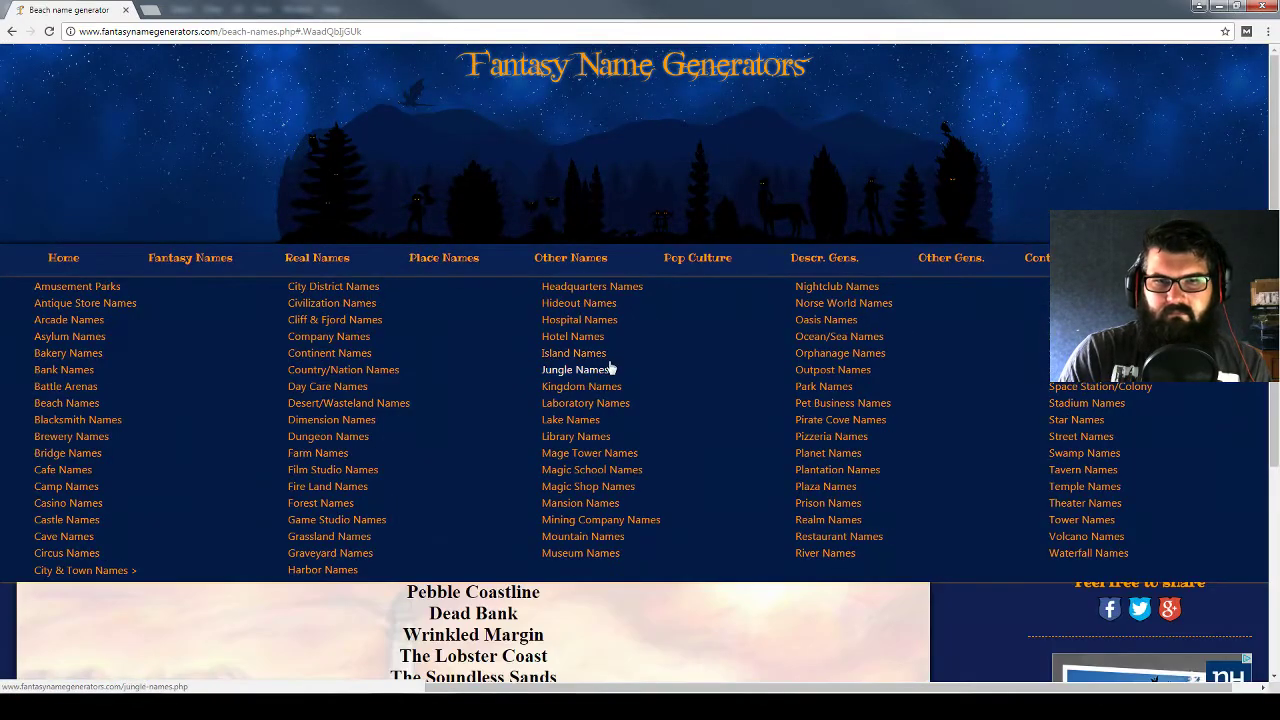
left_click(503, 306)
left_click(570, 369)
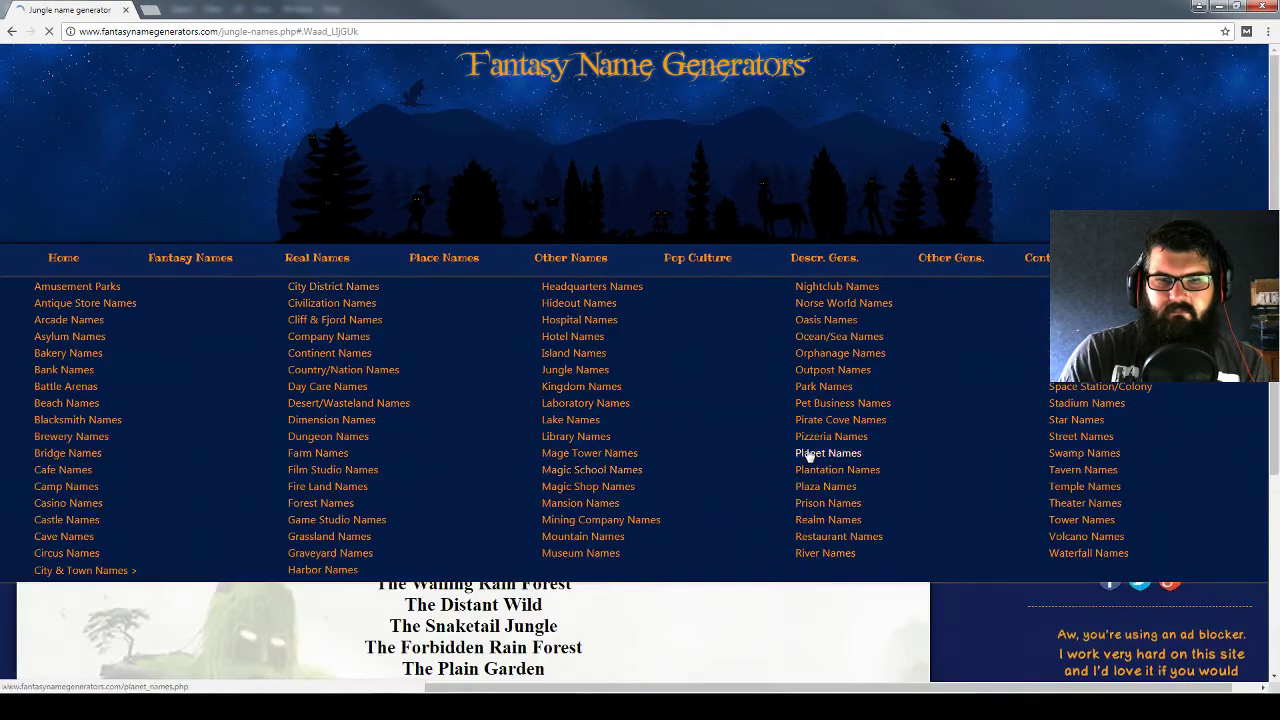
scroll(790, 455, "down", 1)
left_click(877, 354)
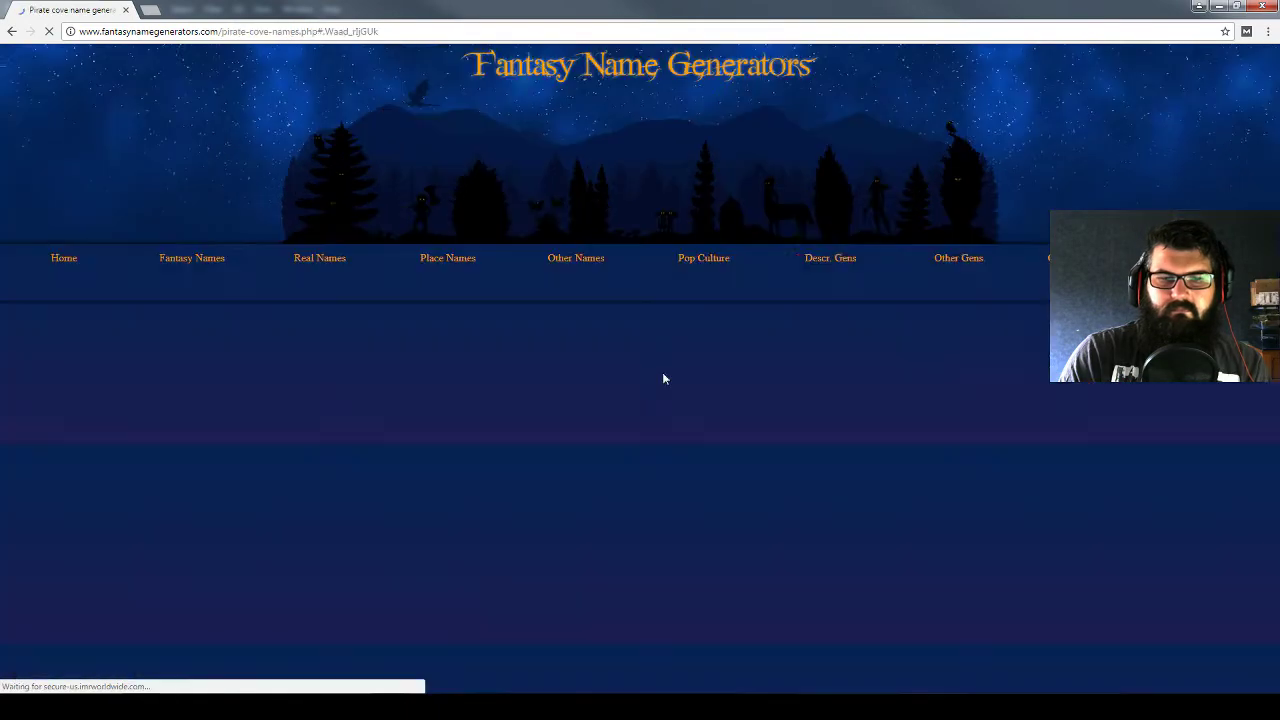
scroll(614, 375, "down", 3)
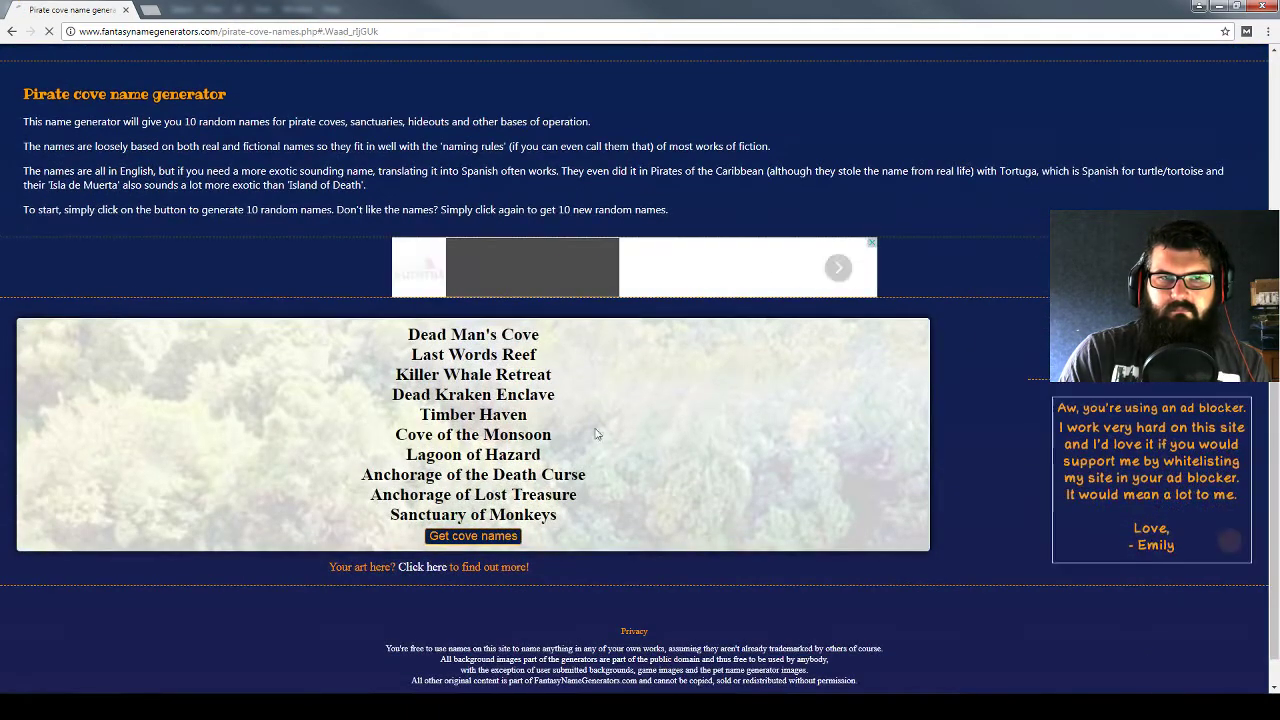
left_click(478, 537)
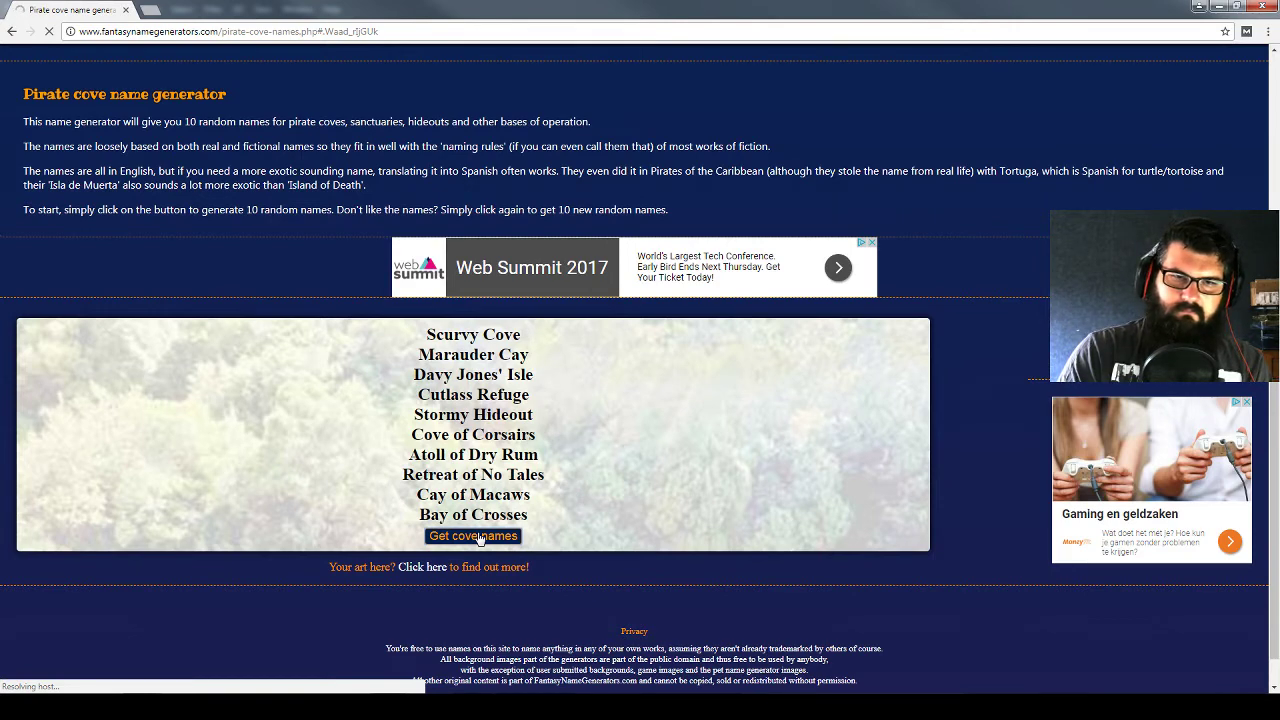
left_click(480, 537)
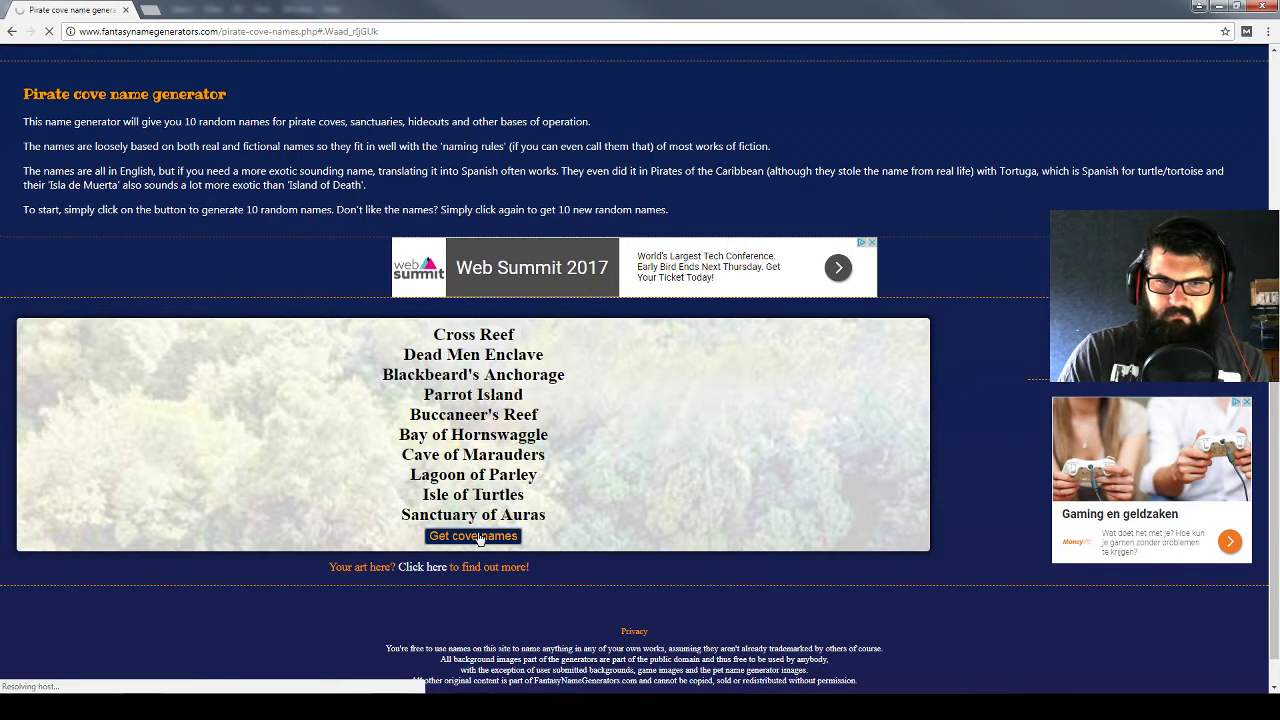
left_click(480, 537)
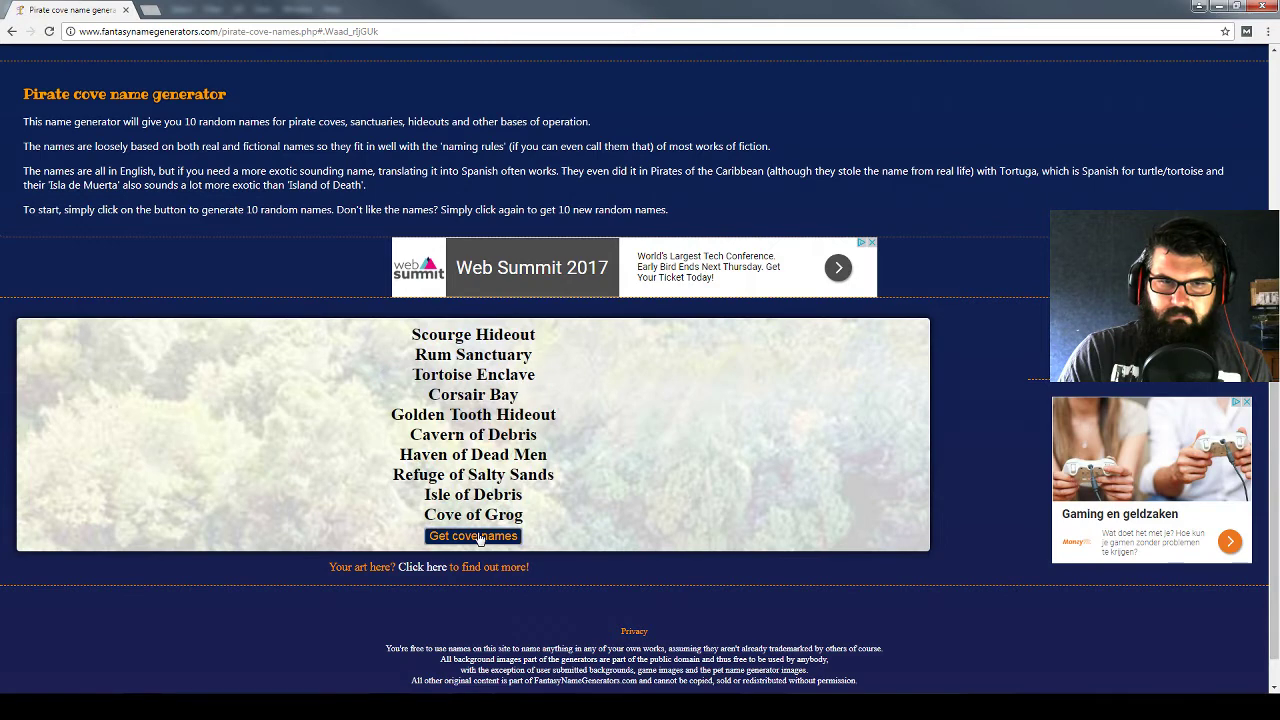
Open the Plaza name generator and generate a set of plaza names
scroll(480, 537, "up", 3)
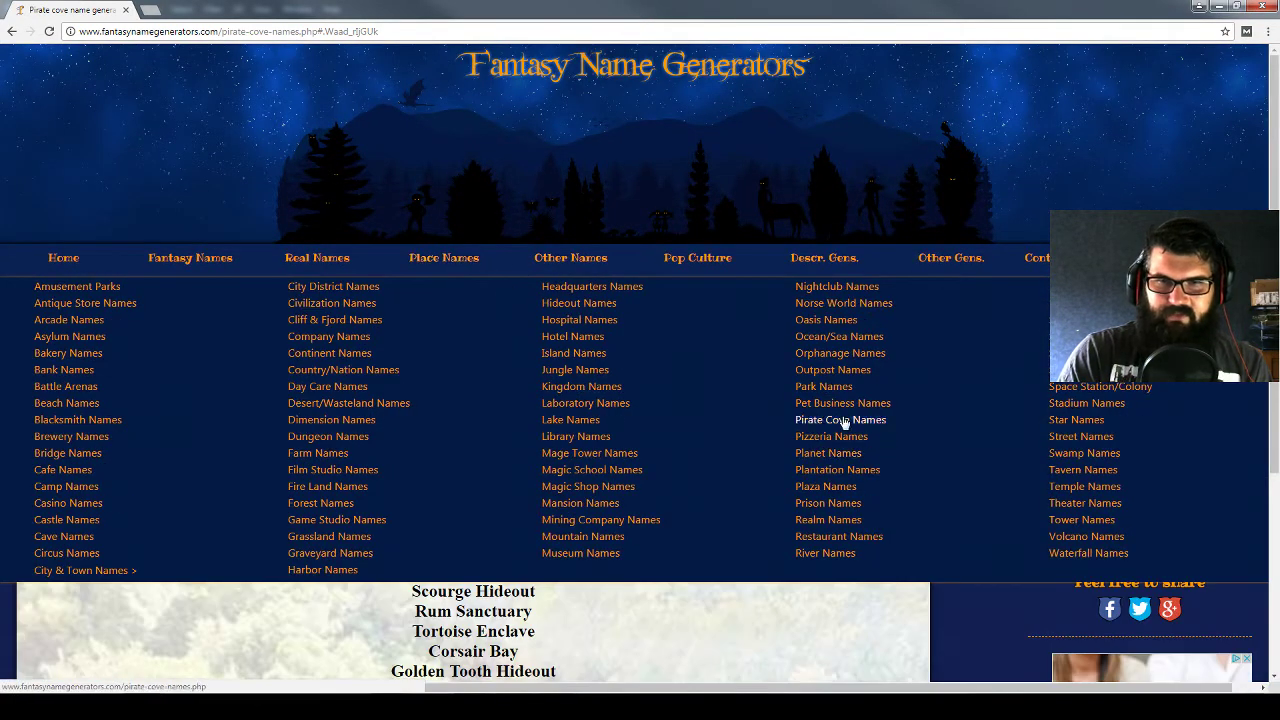
mouse_move(444, 258)
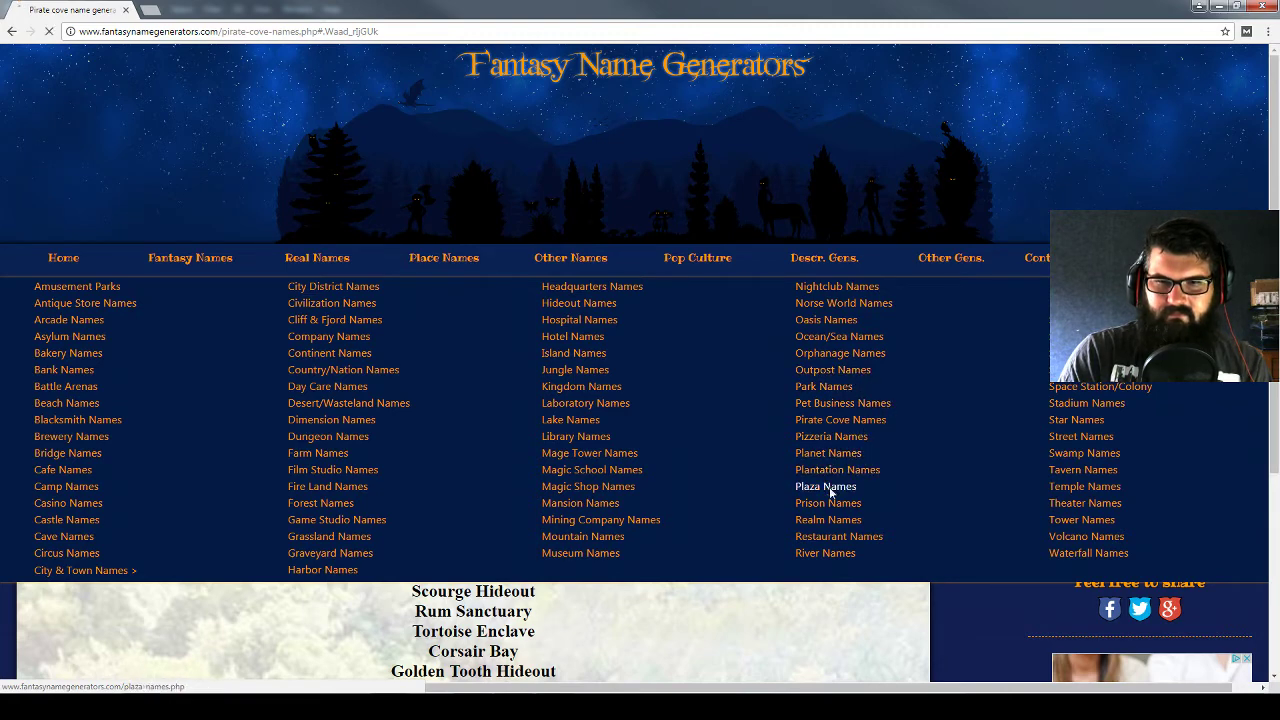
left_click(826, 488)
scroll(818, 494, "down", 3)
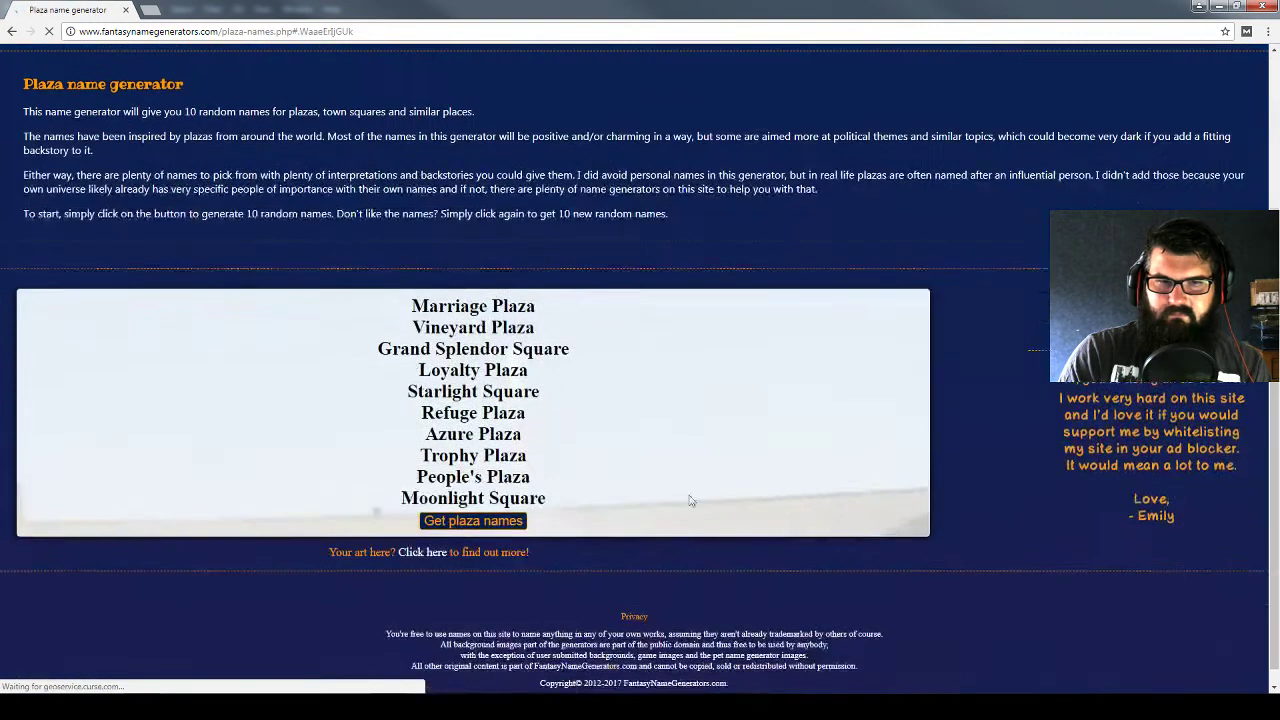
left_click(496, 556)
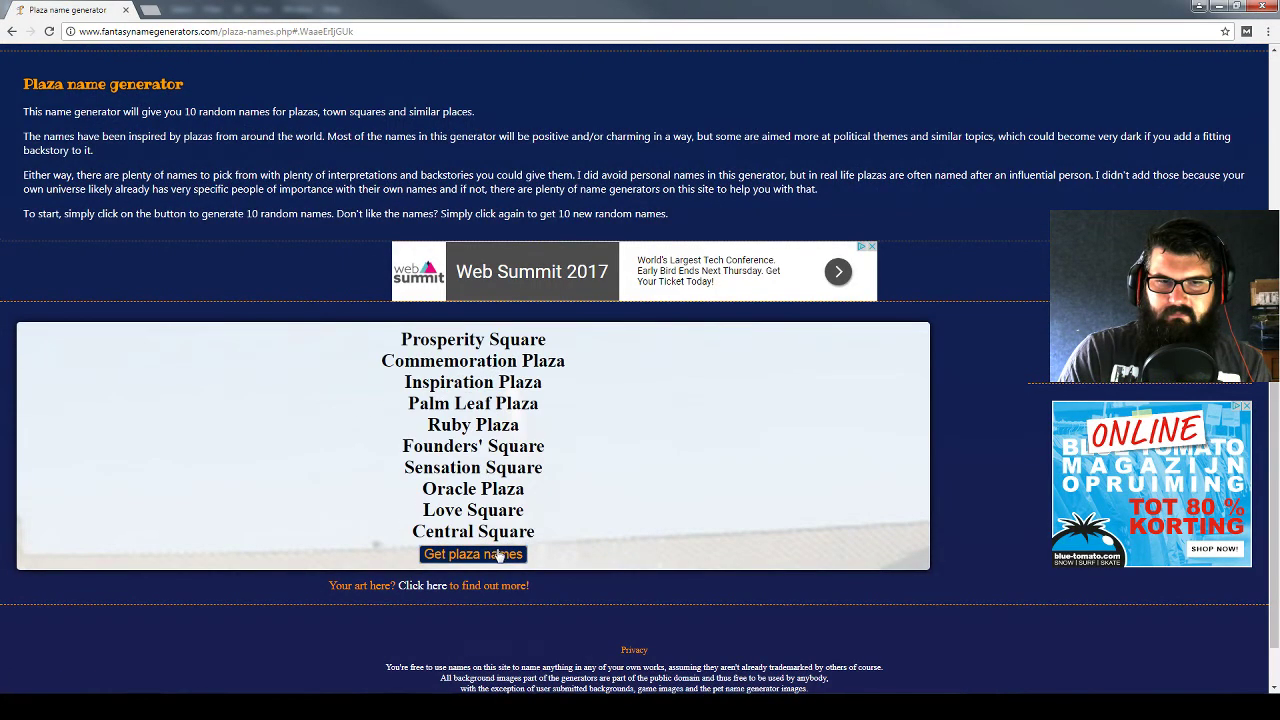
scroll(658, 540, "up", 3)
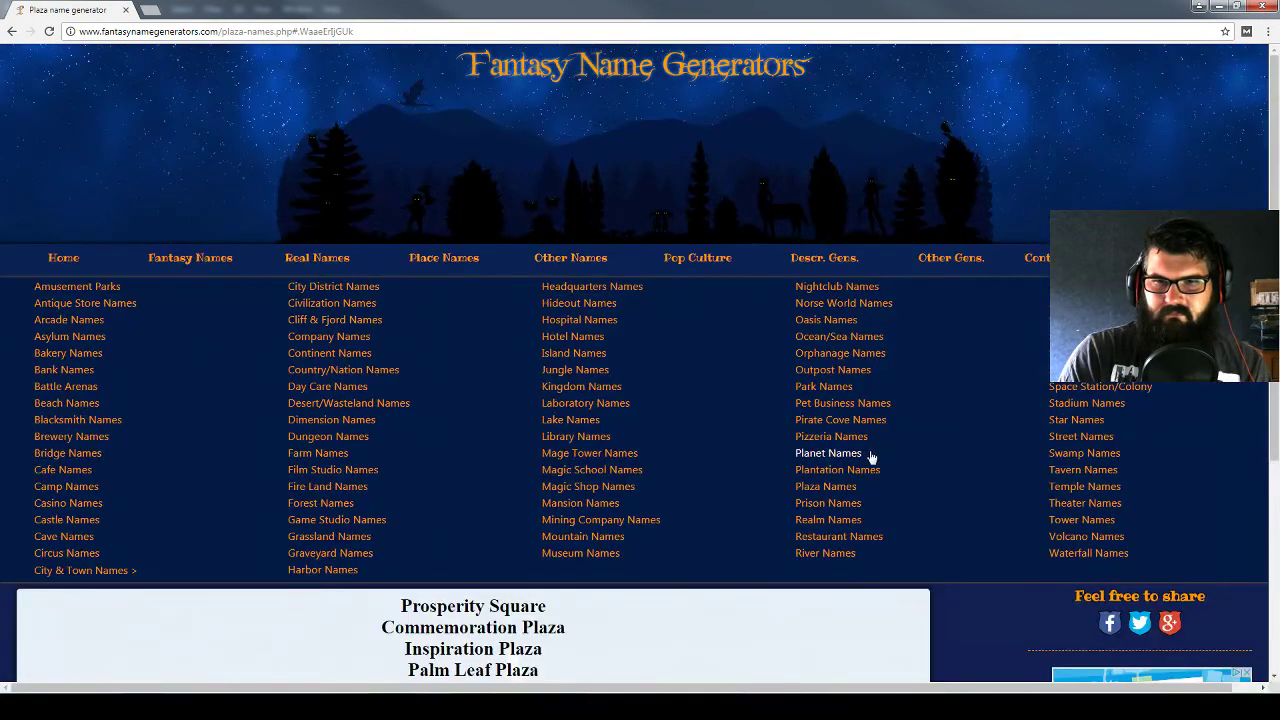
Open the Prison name generator and regenerate until Black Tower Correctional Facility appears
left_click(833, 503)
scroll(700, 505, "down", 3)
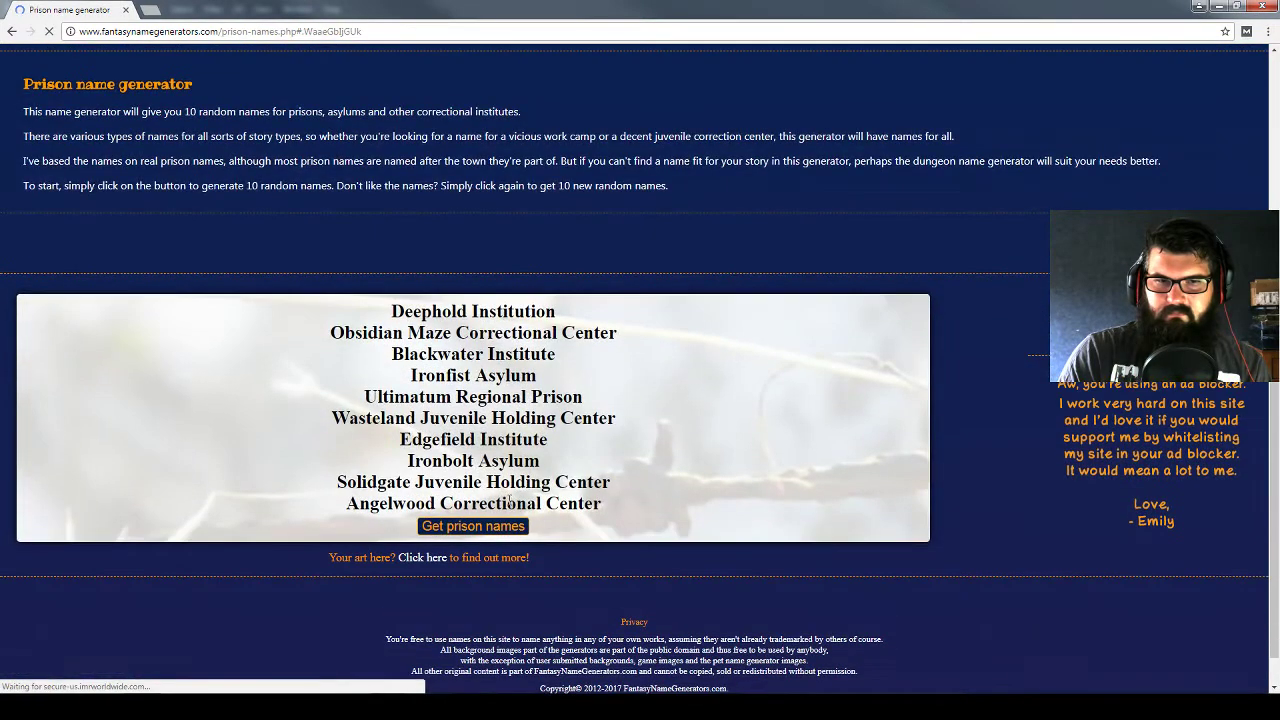
left_click(497, 528)
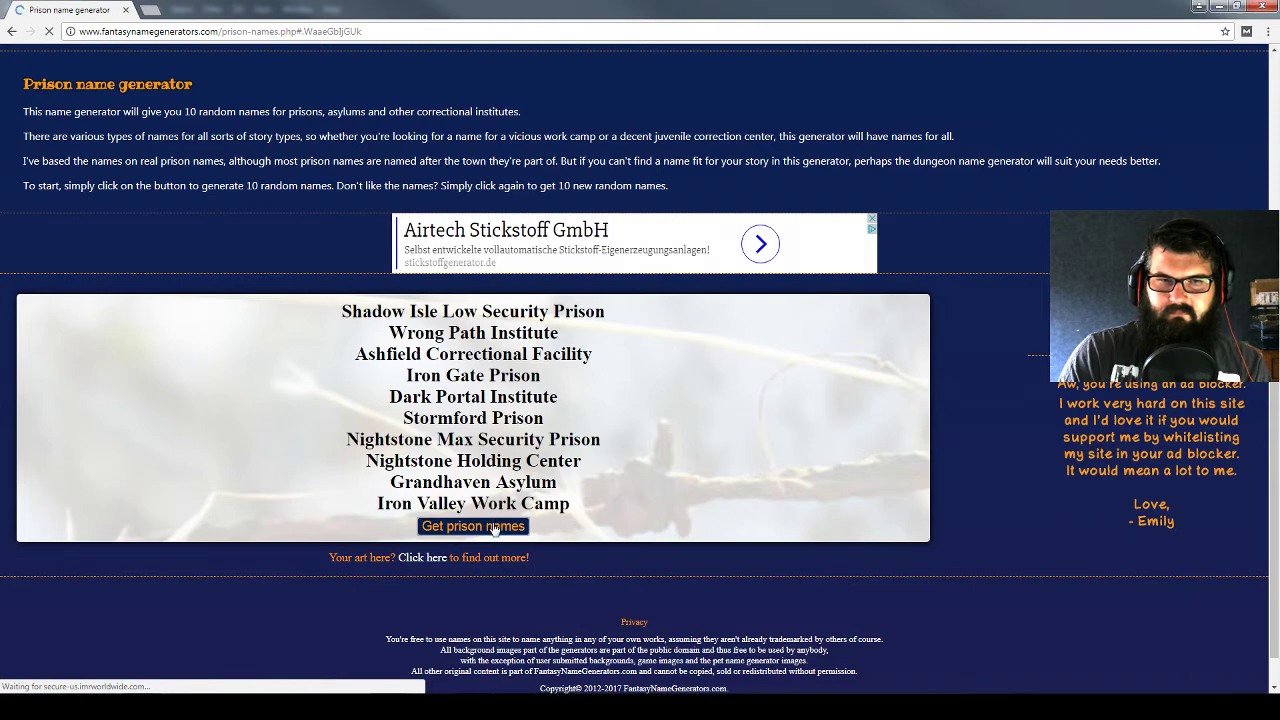
left_click(496, 529)
left_click(497, 530)
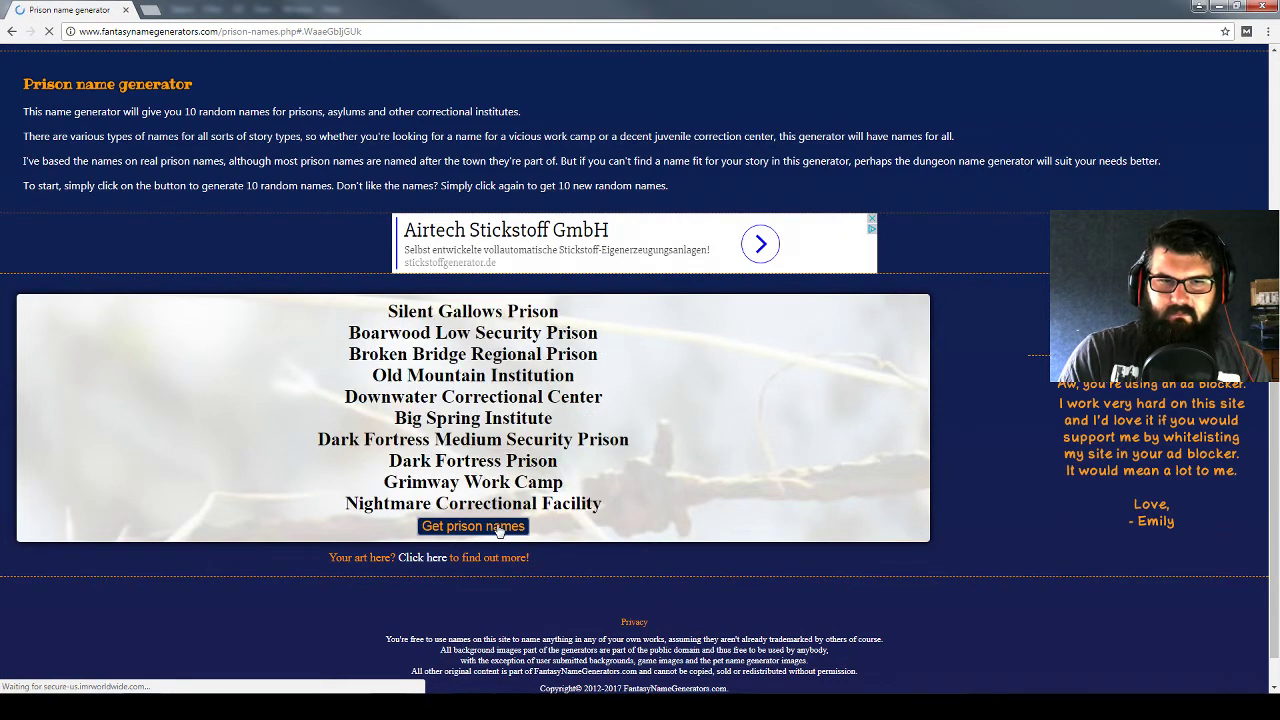
left_click(499, 530)
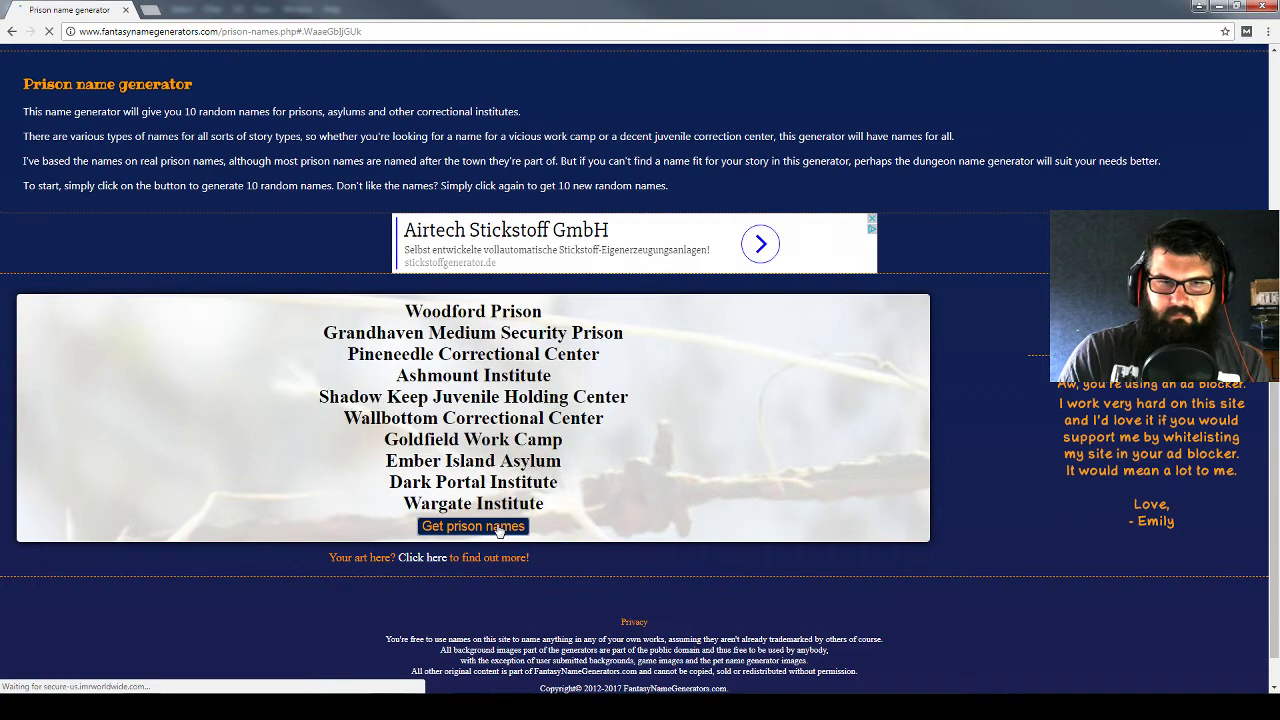
left_click(499, 530)
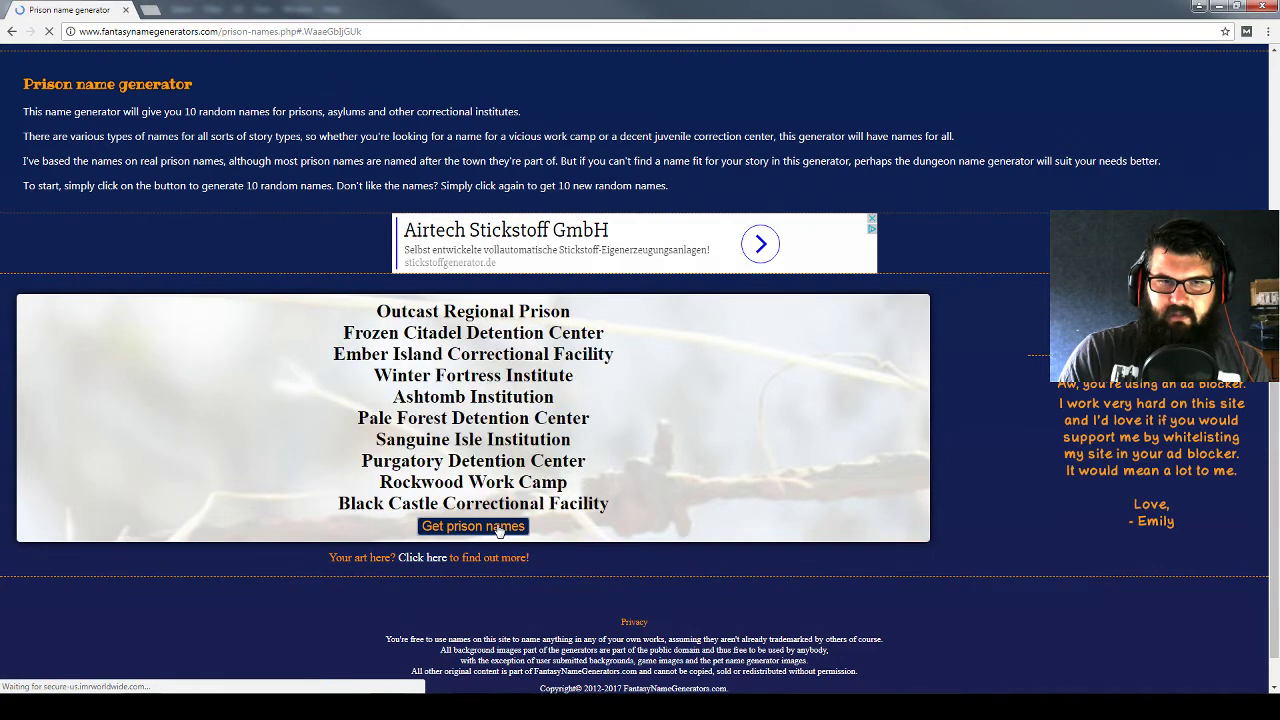
left_click(499, 530)
left_click(499, 530)
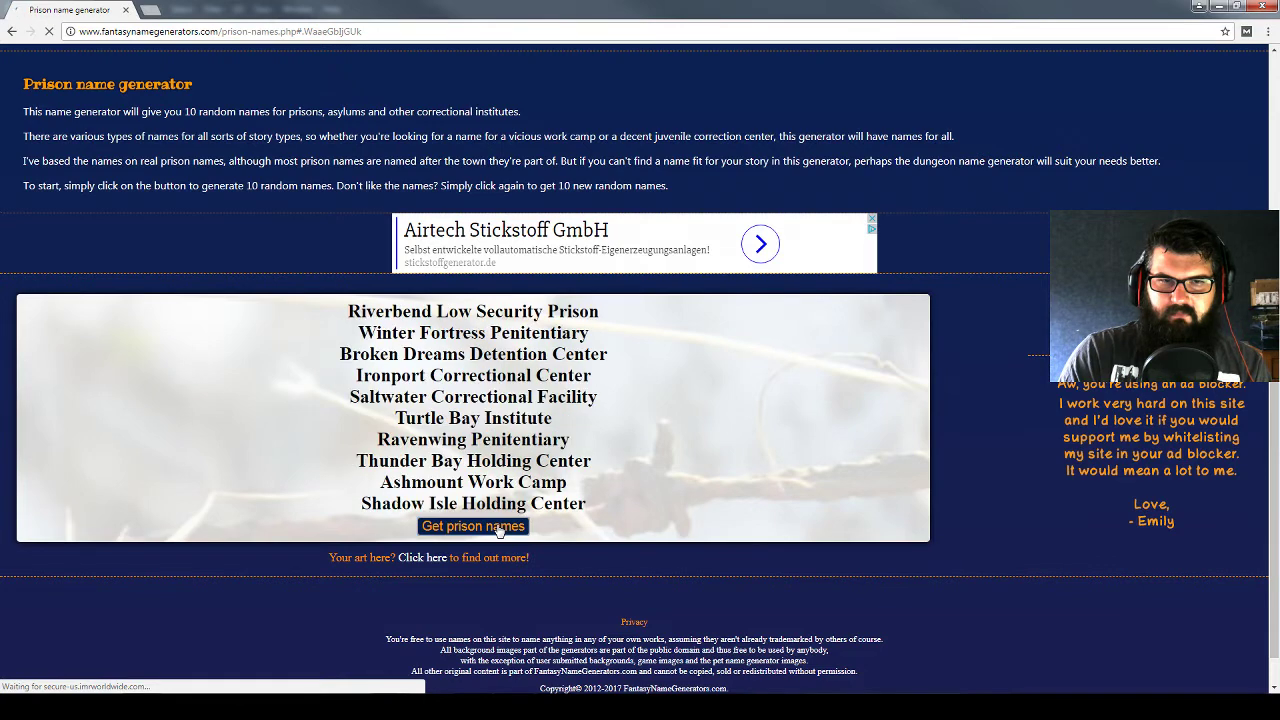
left_click(499, 530)
left_click(499, 530)
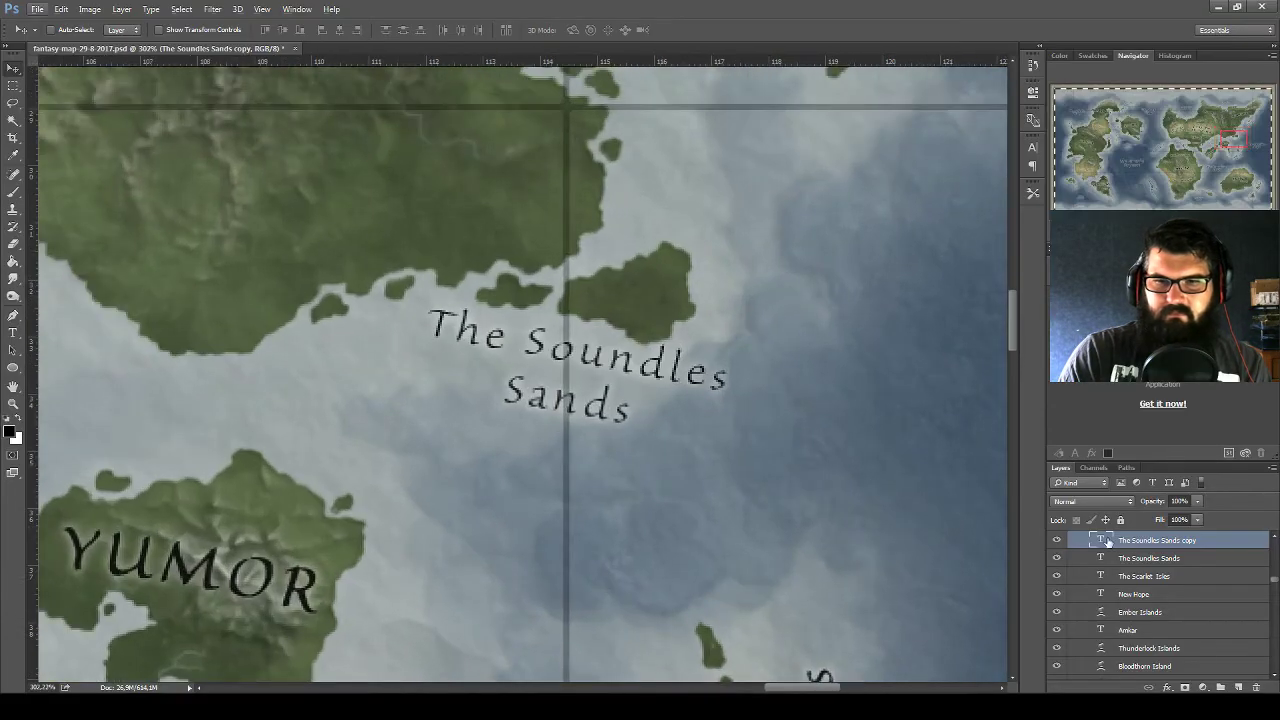
Change the copied label's text to 'Deephold' and move it right and down
double_click(1103, 540)
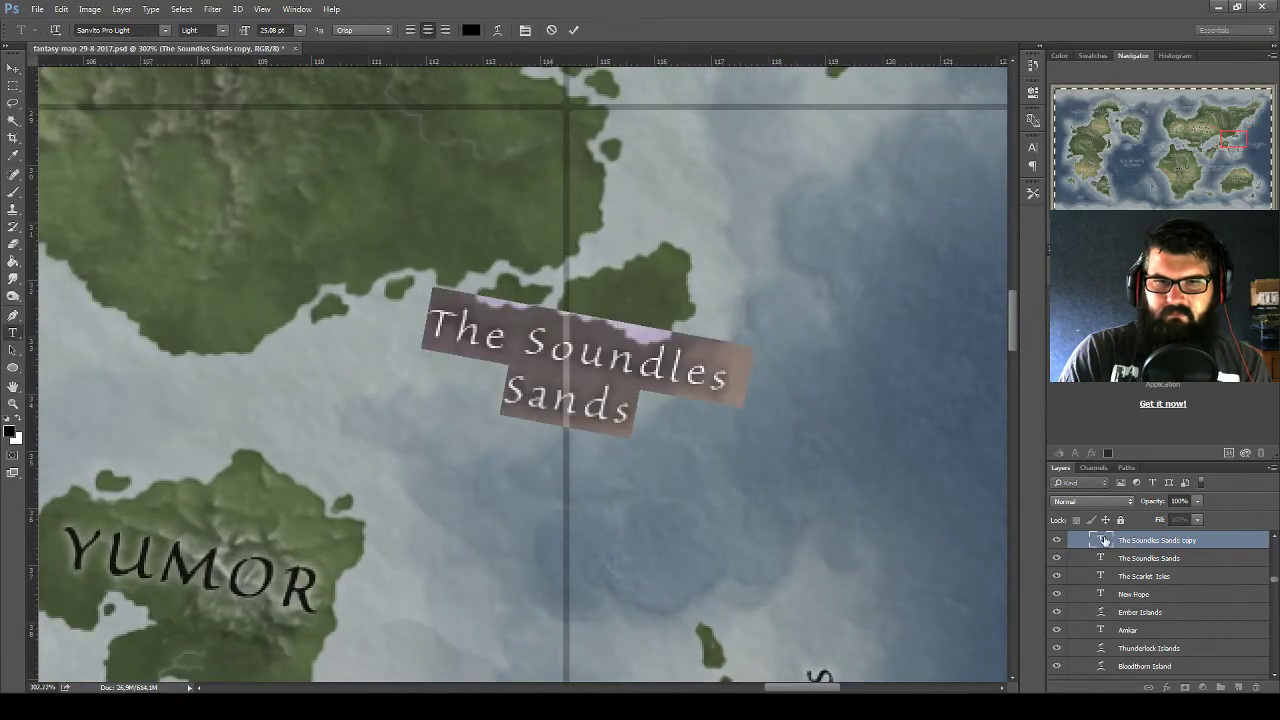
type("Deephol")
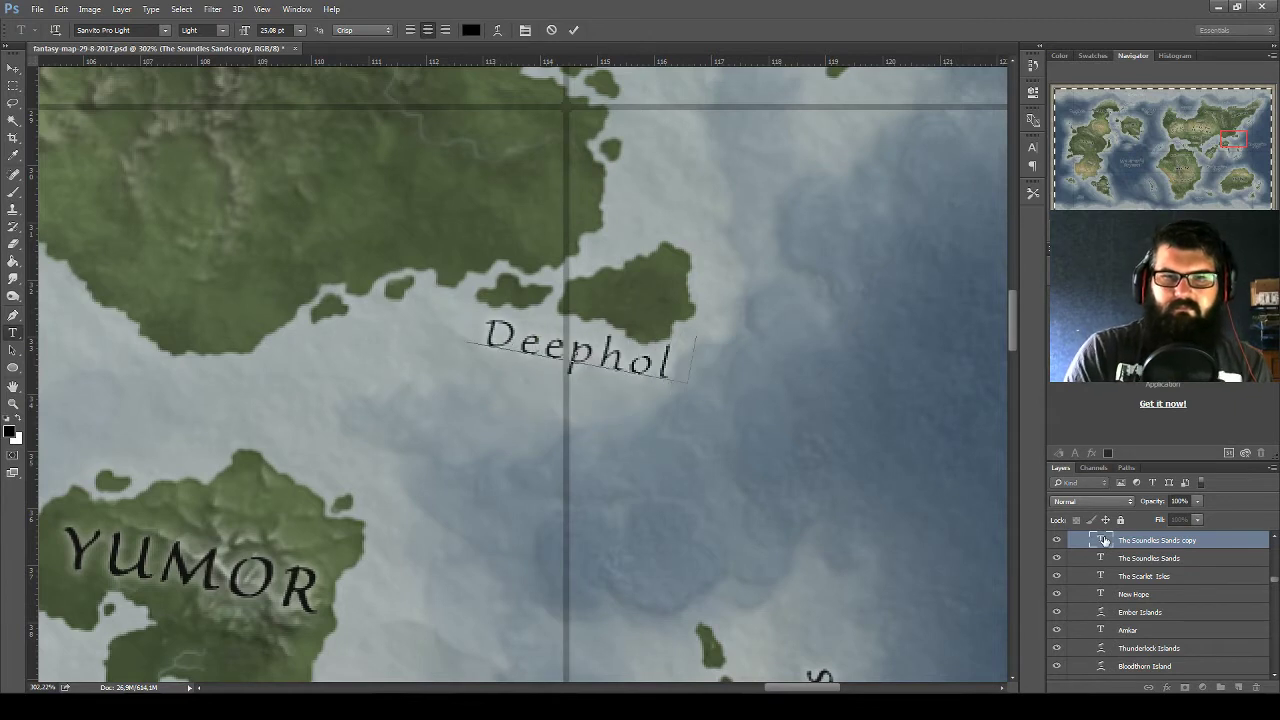
type("d")
key("ctrl+Return")
key("v")
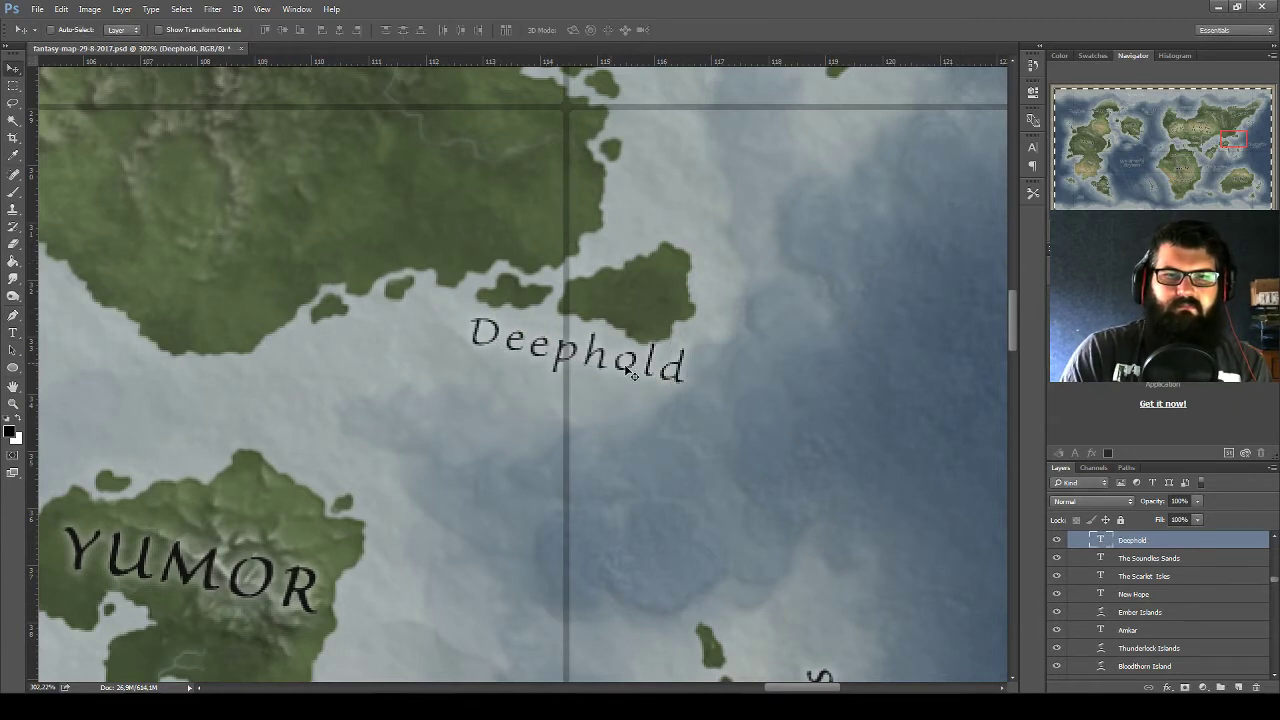
left_click_drag(586, 372, 632, 392)
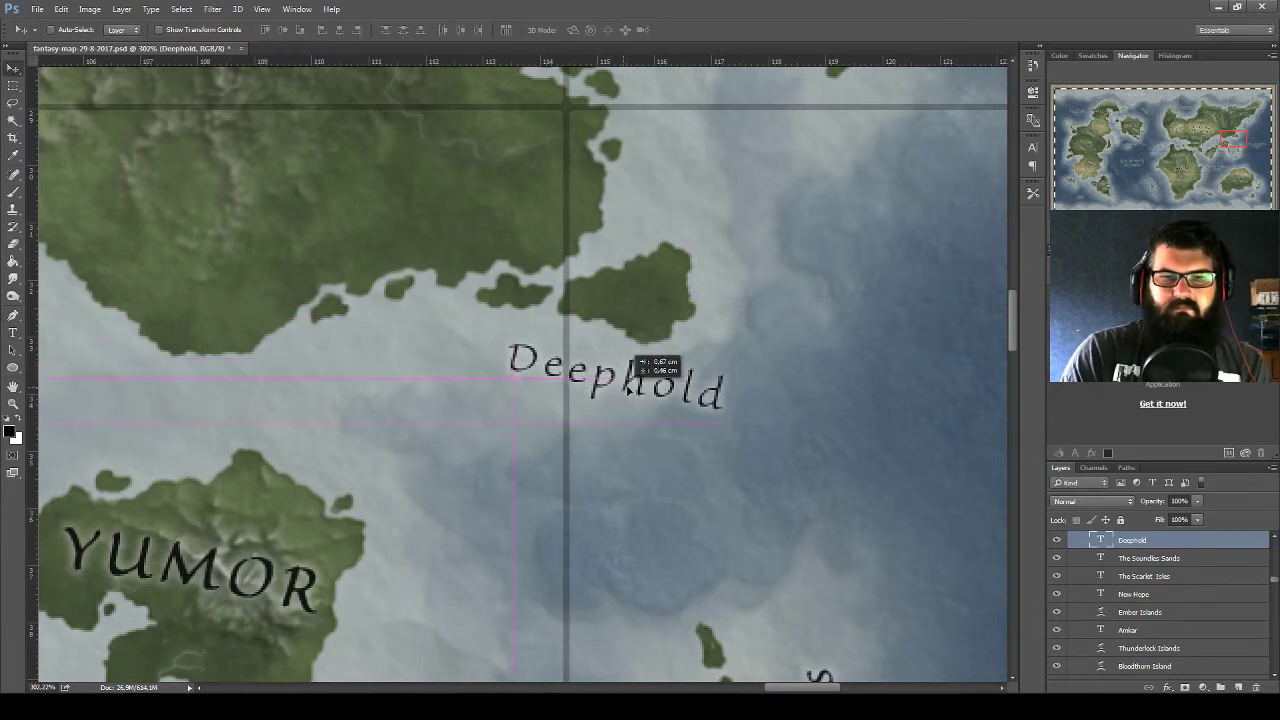
Place a second Deephold label higher up the coast
scroll(632, 392, "down", 4)
scroll(622, 448, "down", 5)
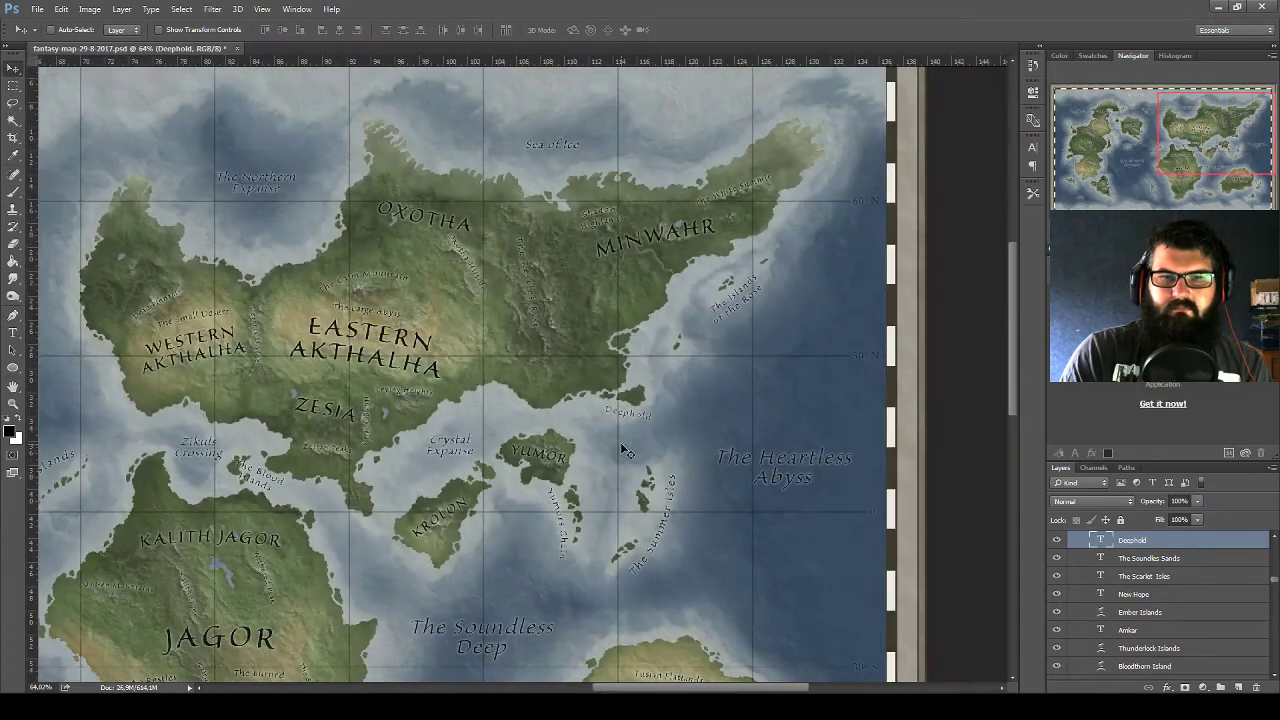
scroll(691, 386, "up", 3)
scroll(691, 386, "up", 2)
mouse_move(578, 439)
left_mouse_down()
mouse_move(708, 335)
mouse_move(706, 292)
left_mouse_up()
scroll(734, 343, "up", 3)
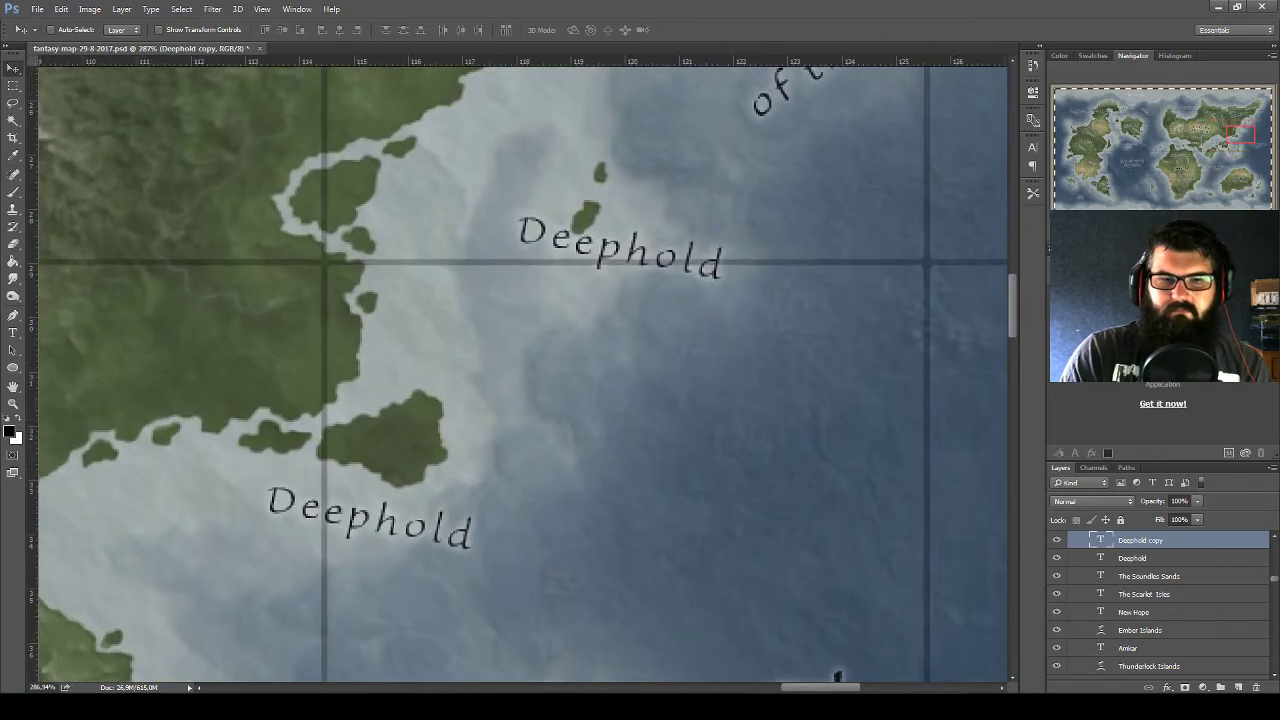
left_click(445, 640)
Regenerate the prison names eight times until Silverhold Institute shows up
left_click(502, 531)
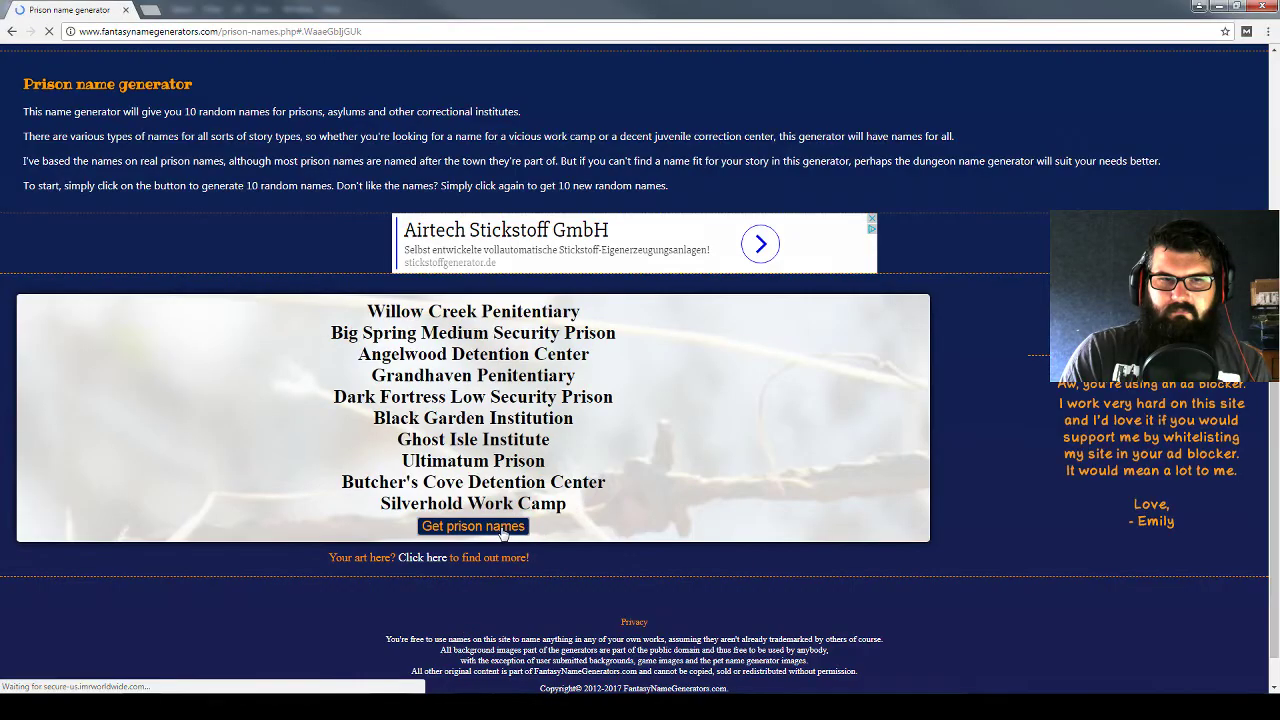
left_click(502, 531)
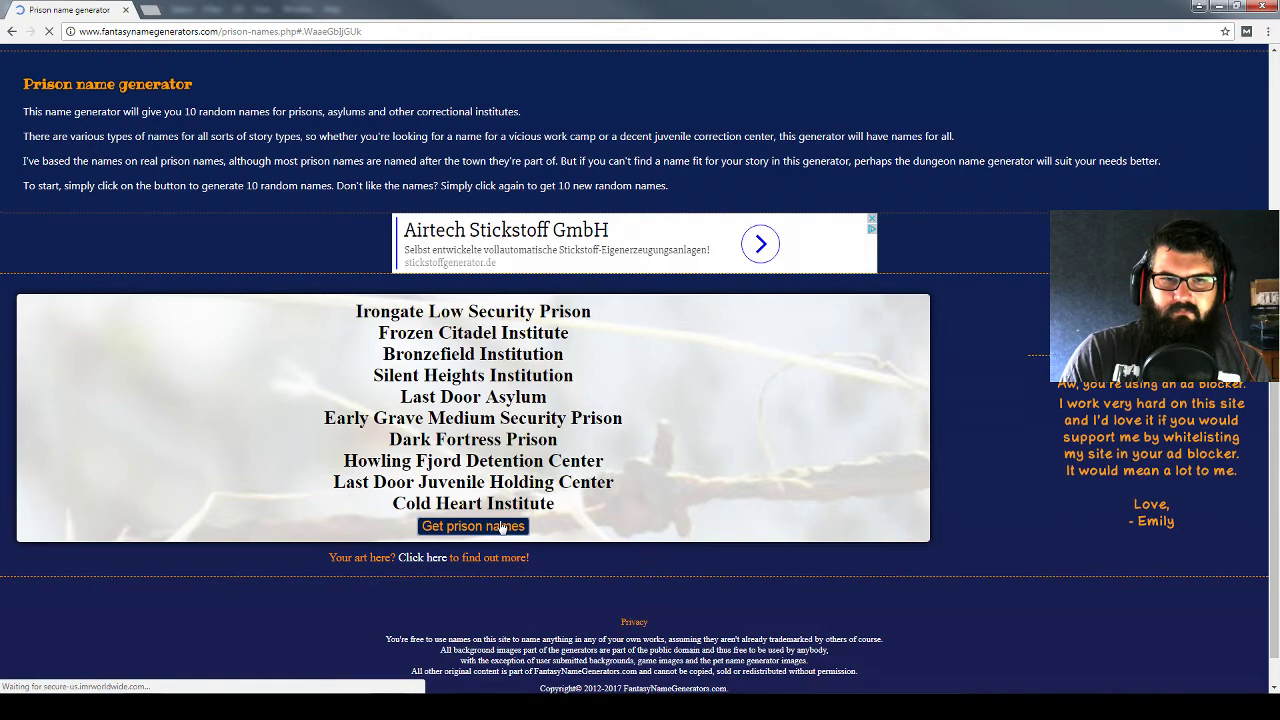
left_click(502, 529)
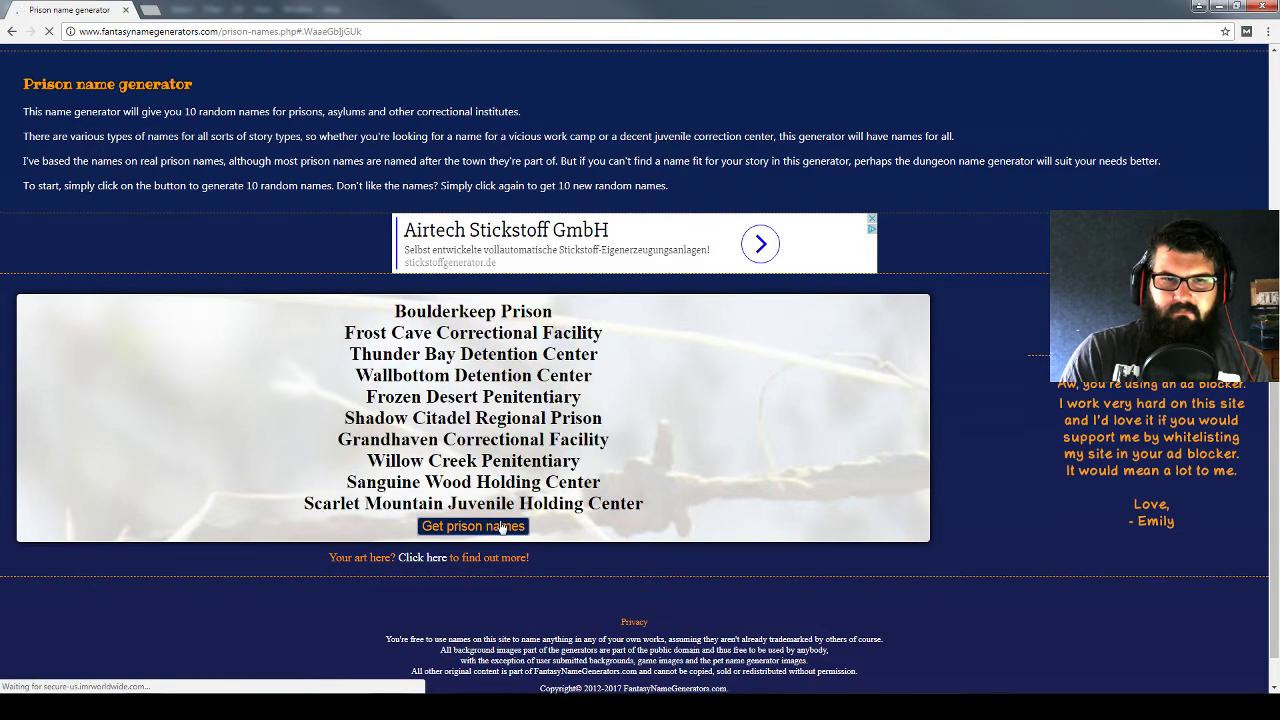
left_click(502, 529)
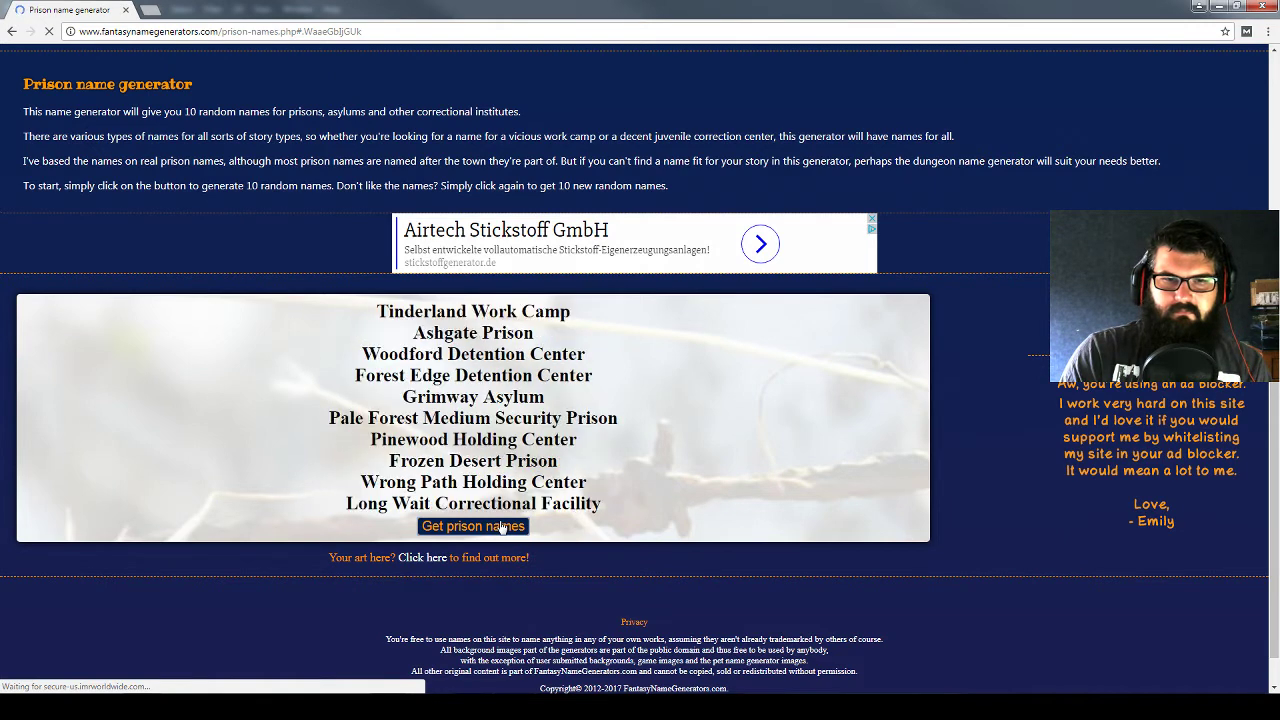
left_click(502, 529)
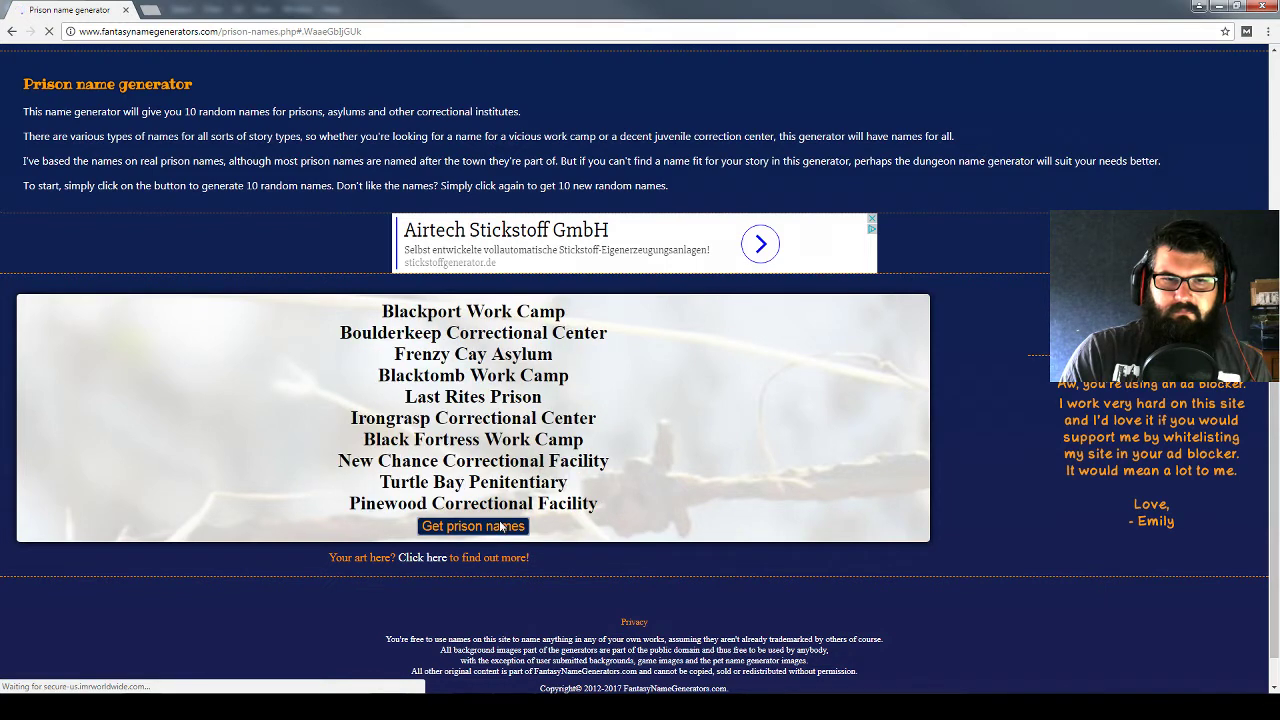
left_click(502, 527)
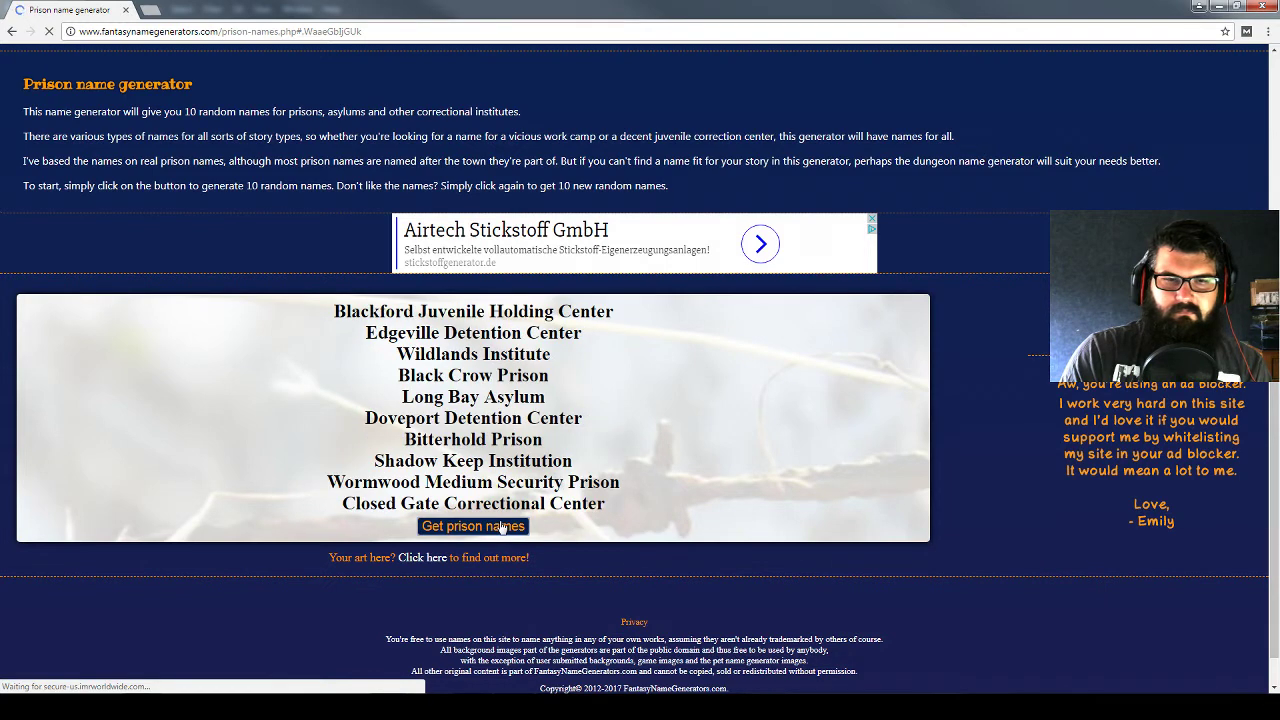
left_click(502, 528)
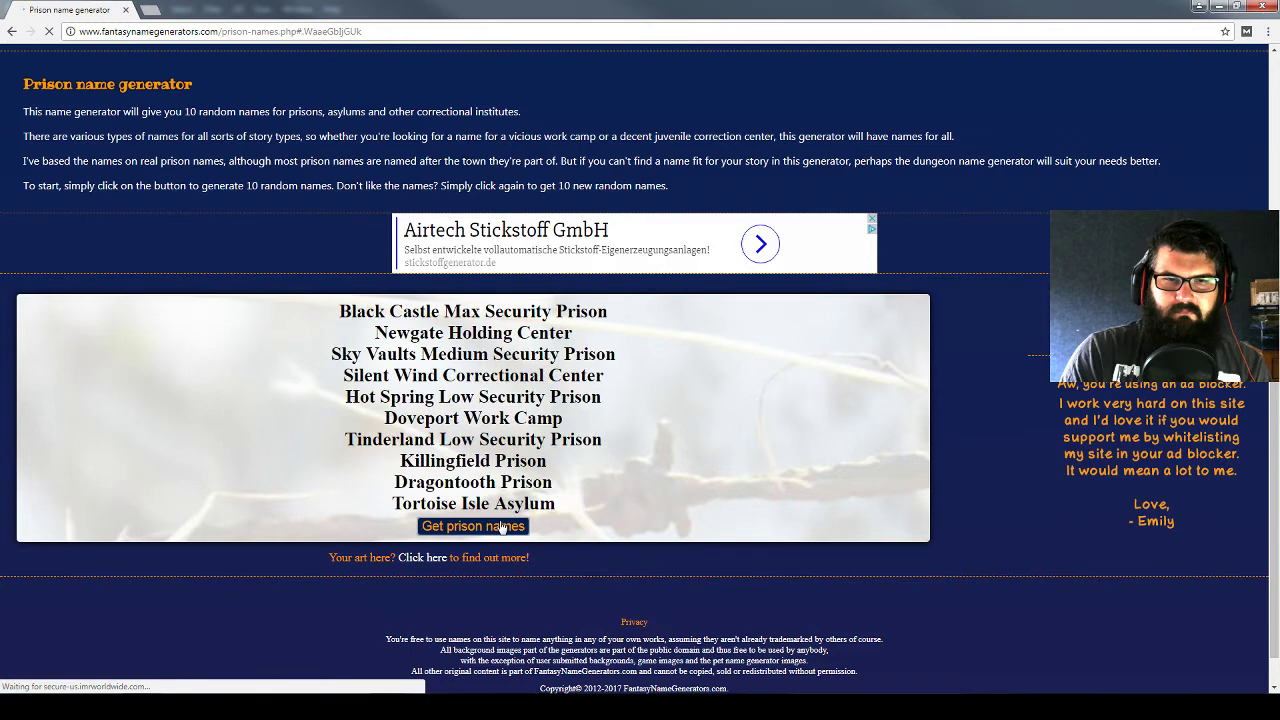
left_click(502, 528)
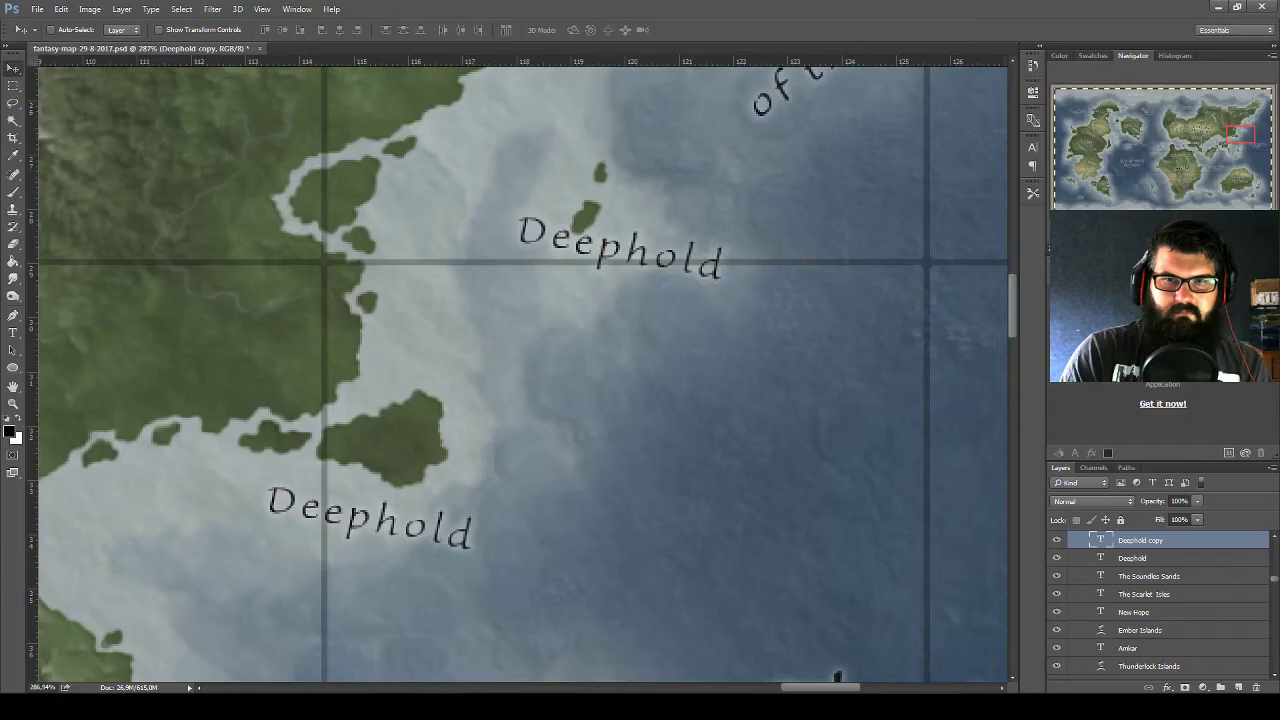
Rename the upper Deephold copy to 'Silverhold' and rotate it about 52 degrees along the coast
scroll(758, 344, "up", 3)
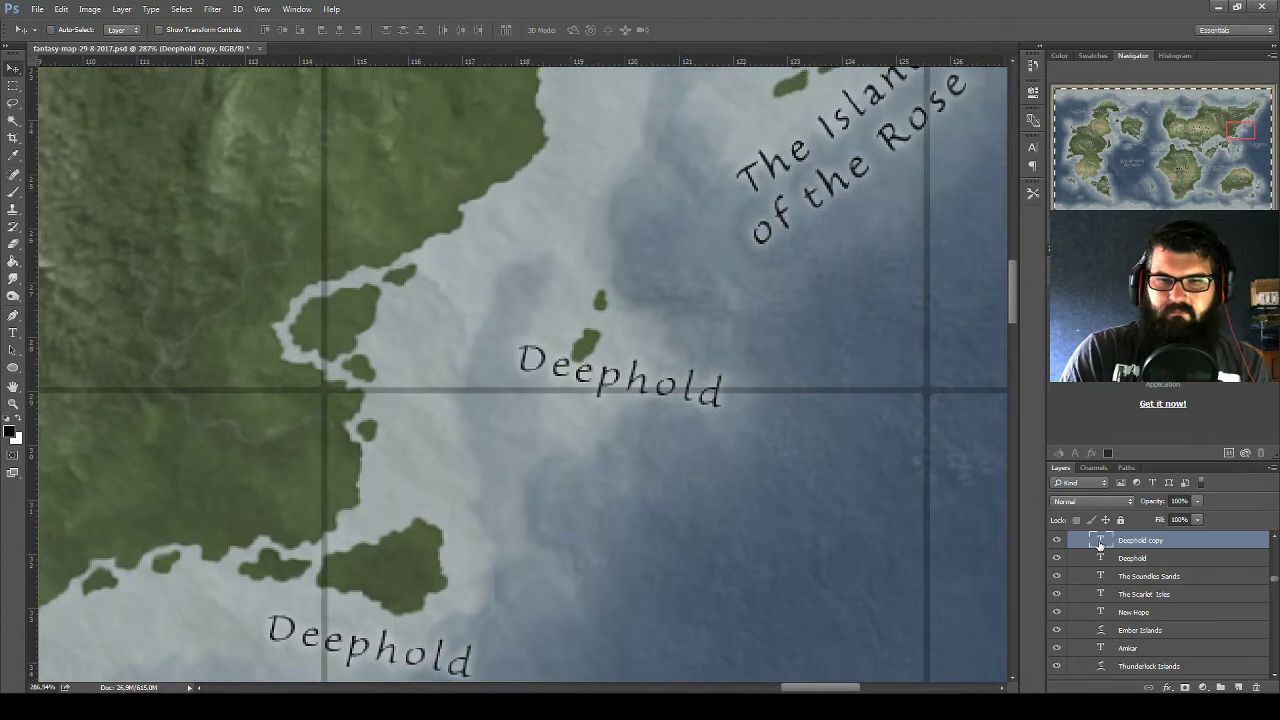
double_click(1100, 541)
type("Silverho")
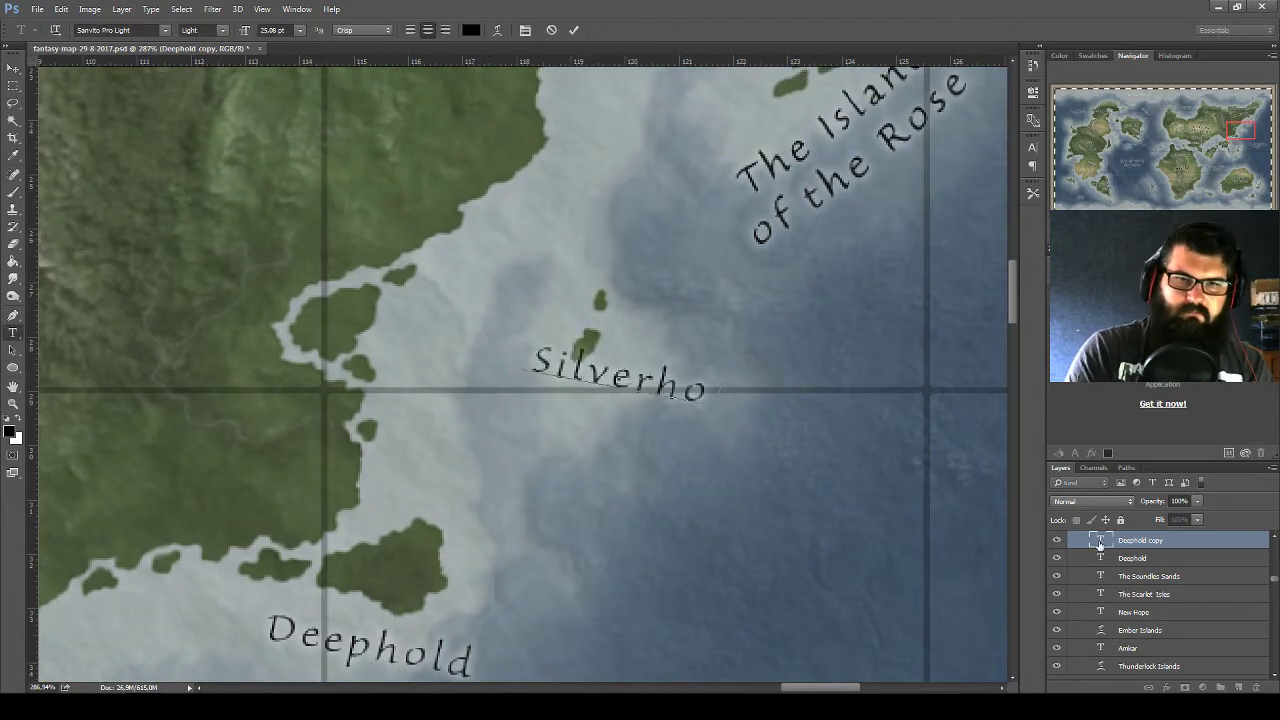
type("ld")
left_click(13, 68)
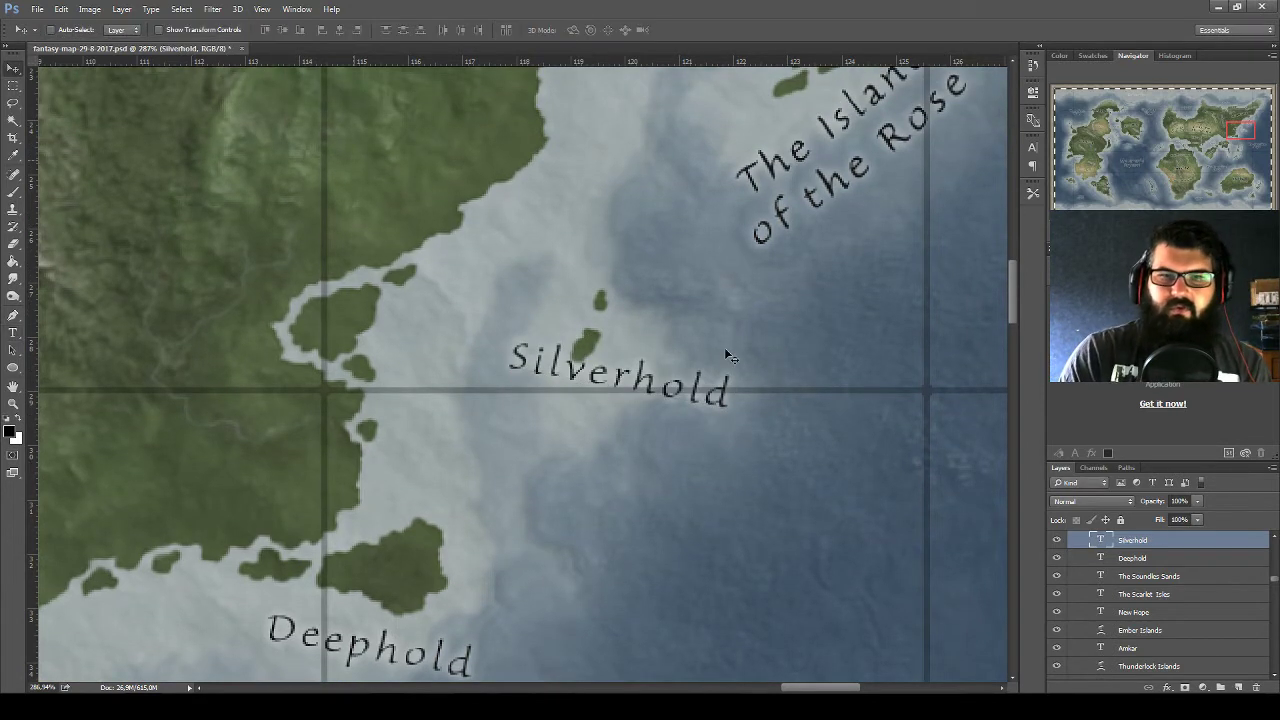
key("ctrl+t")
left_click_drag(724, 347, 692, 336)
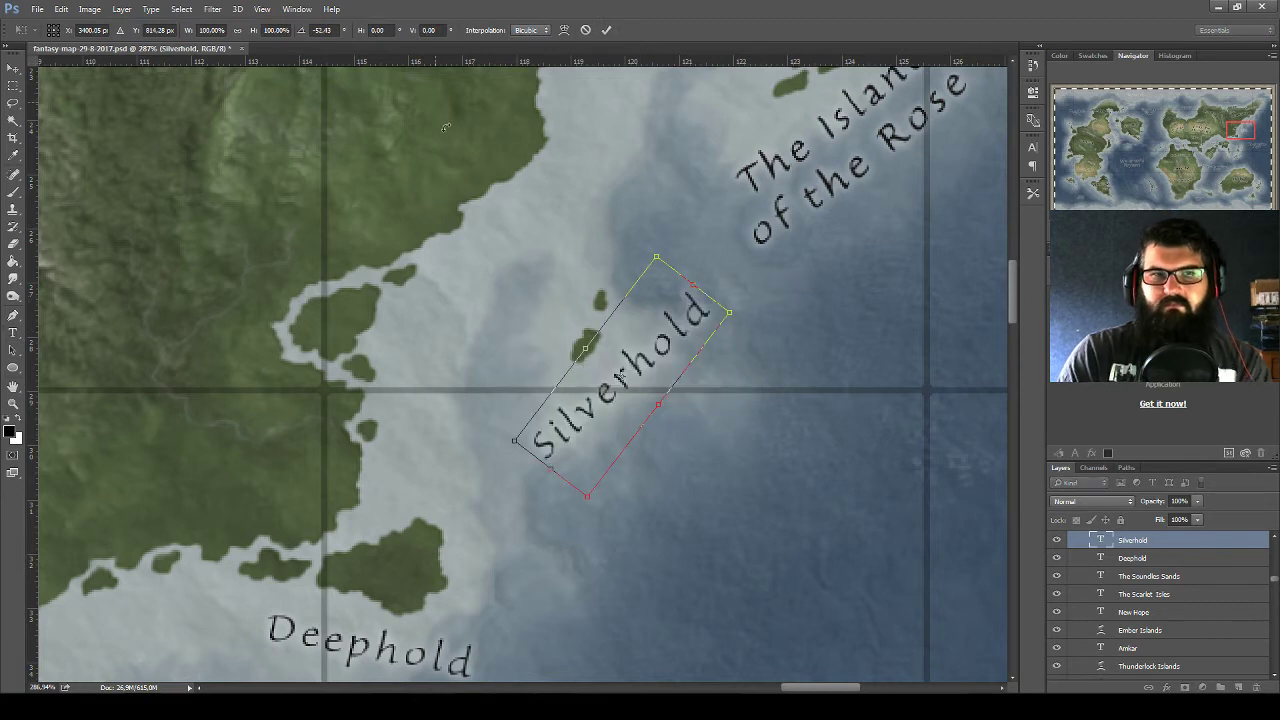
key("Return")
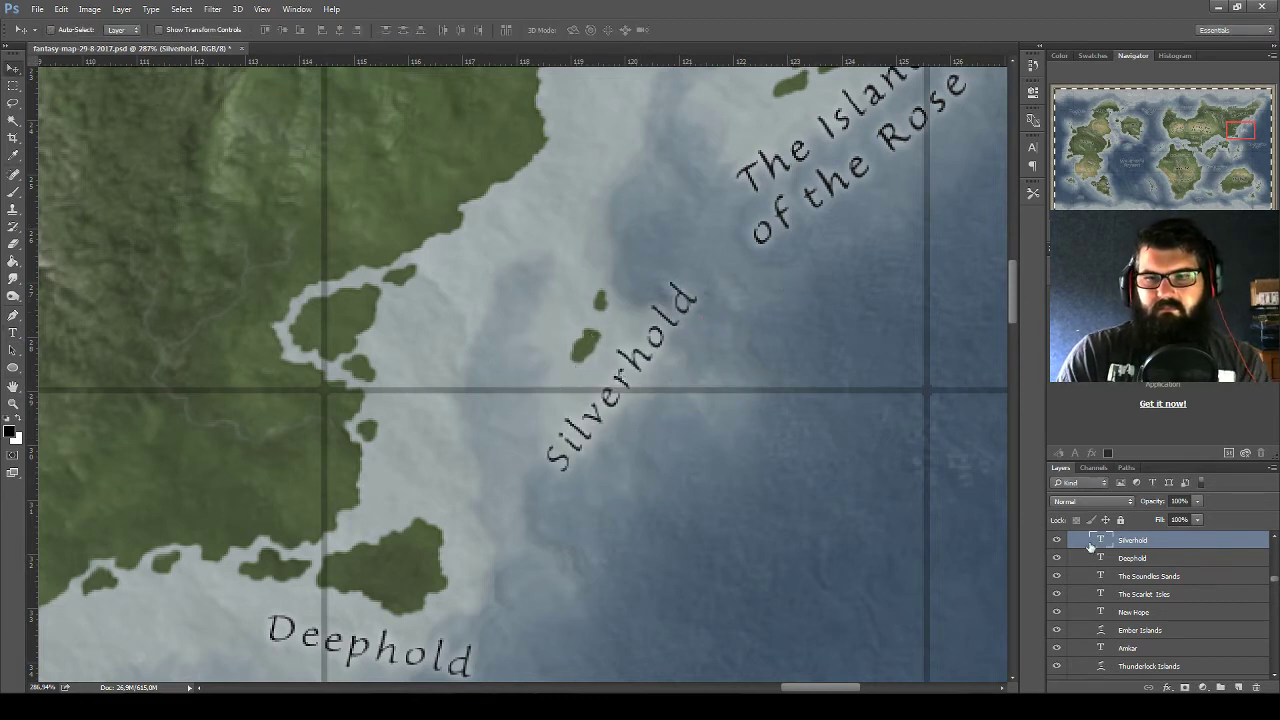
Bend Silverhold with an Arc warp of -23, nudge it up and rotate it slightly more
double_click(1101, 541)
left_click(497, 30)
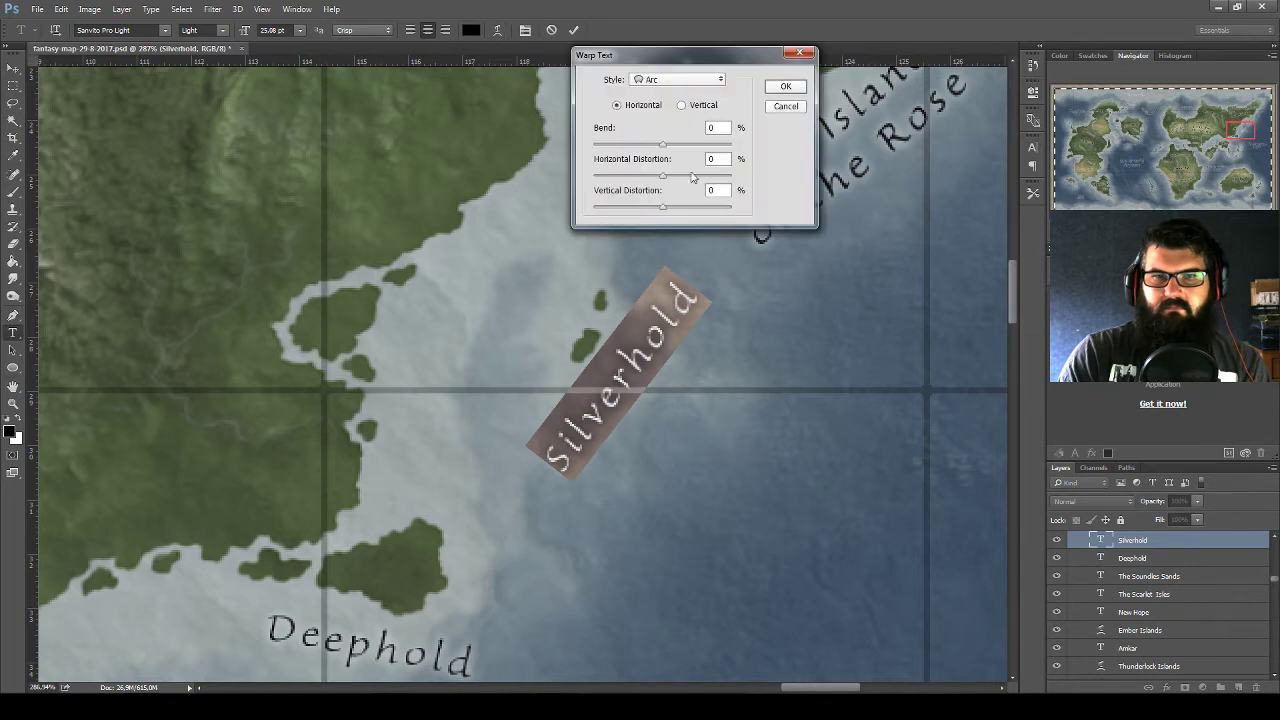
left_click_drag(662, 144, 648, 147)
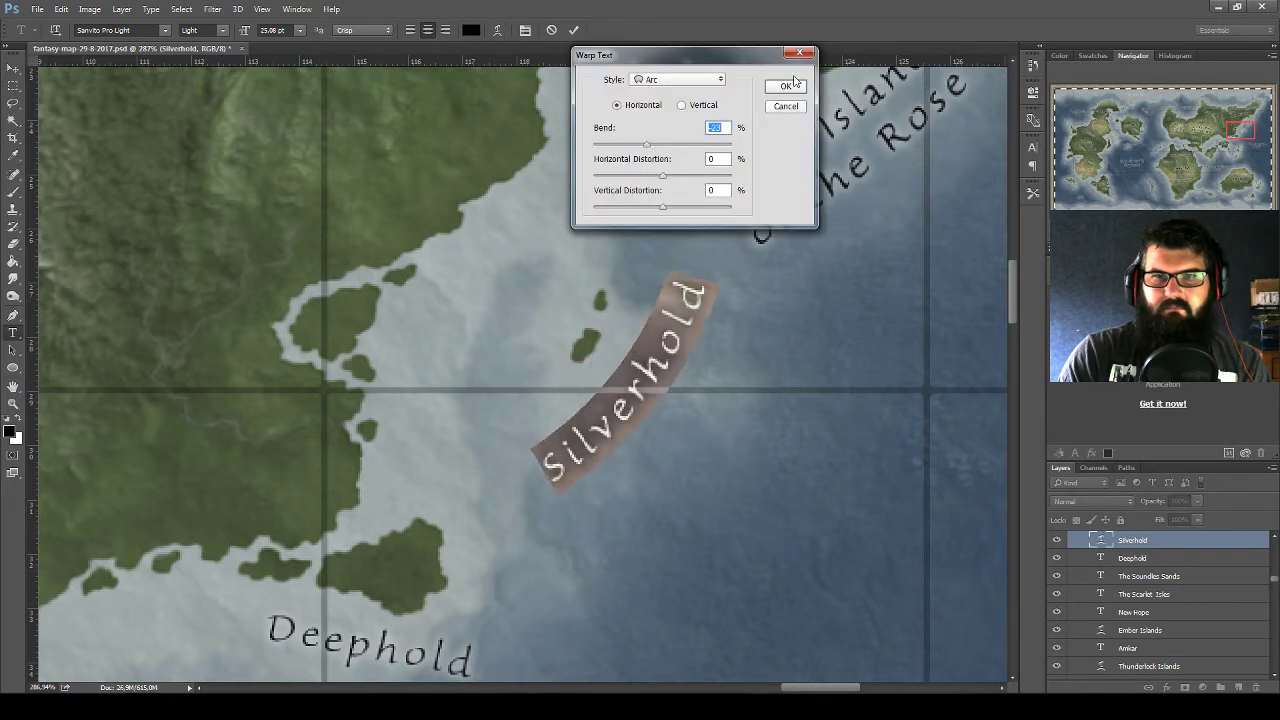
left_click(786, 86)
left_click(16, 69)
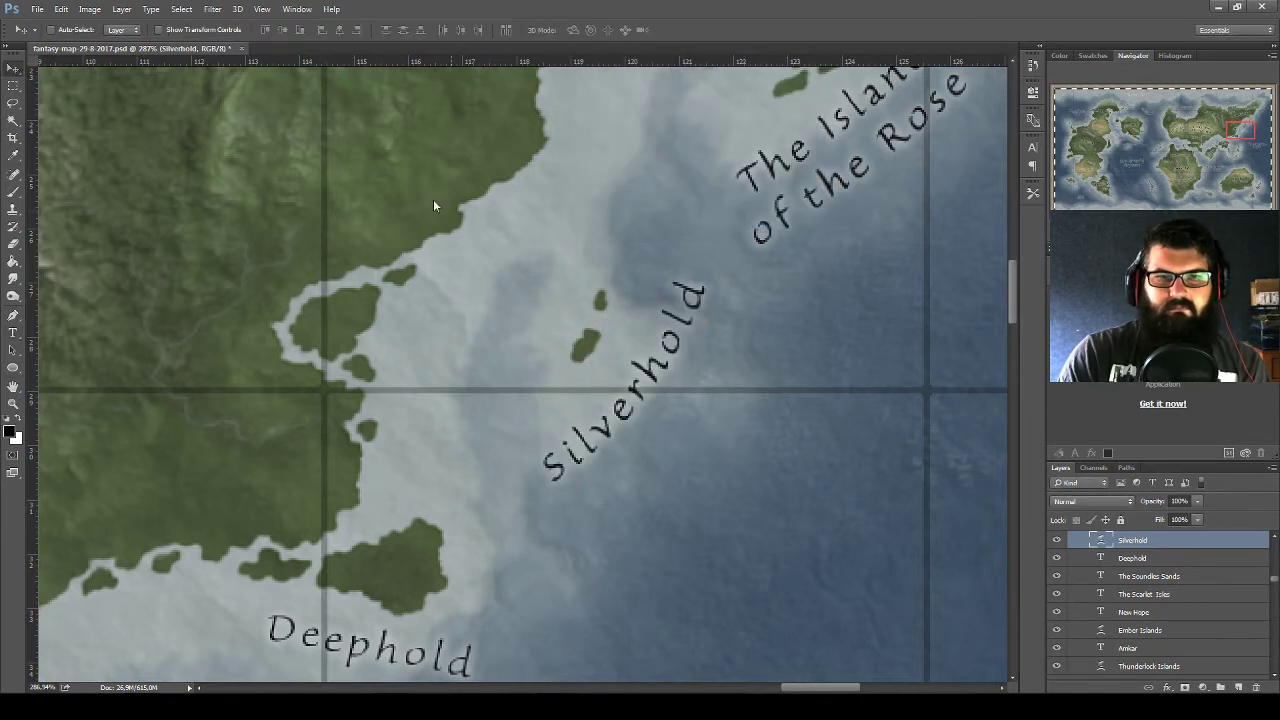
left_click_drag(661, 366, 661, 340)
key("ctrl+t")
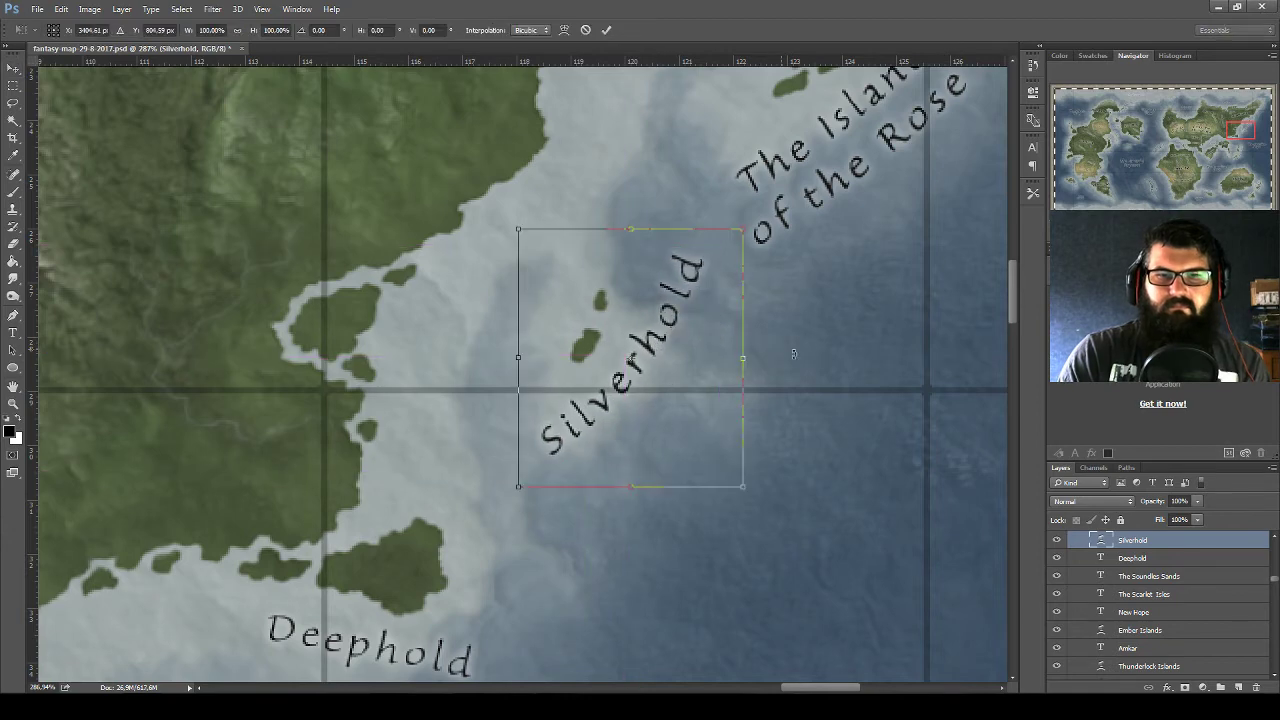
left_click_drag(800, 345, 797, 326)
key("Return")
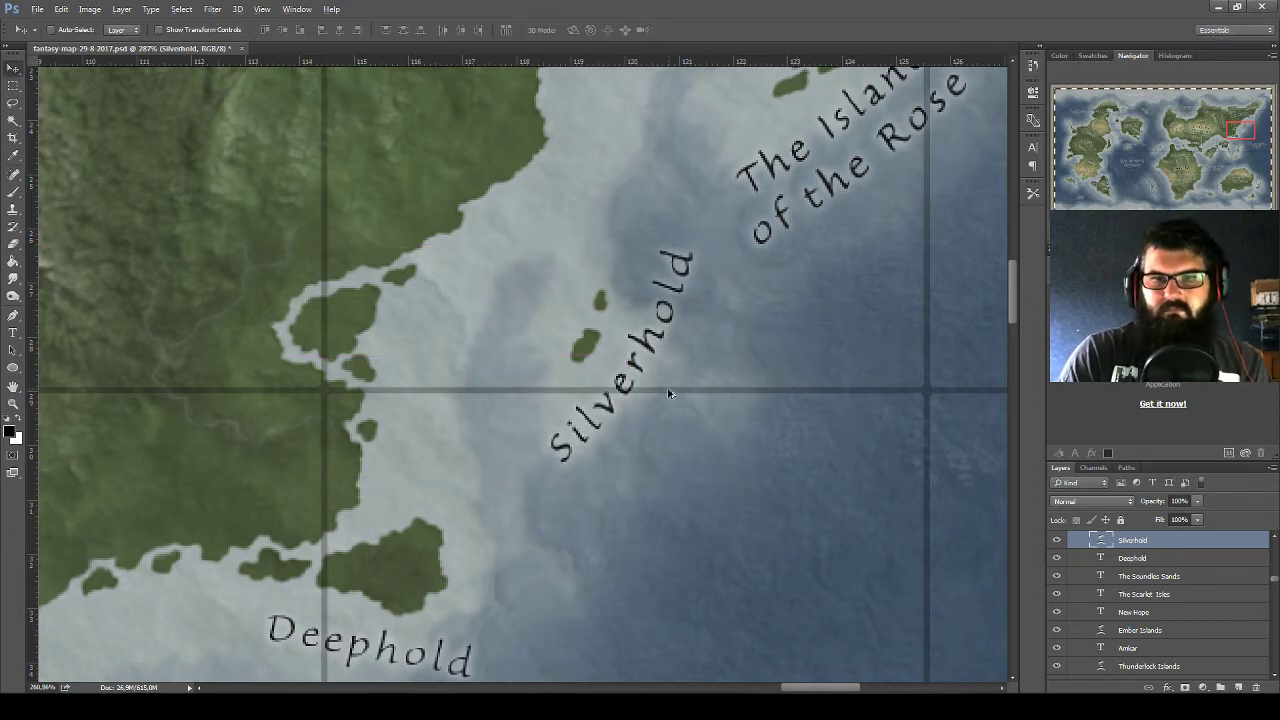
scroll(655, 457, "down", 3)
scroll(655, 457, "down", 3)
scroll(650, 465, "down", 2)
Zoom around the Silverhold area and save the map
scroll(645, 475, "down", 2)
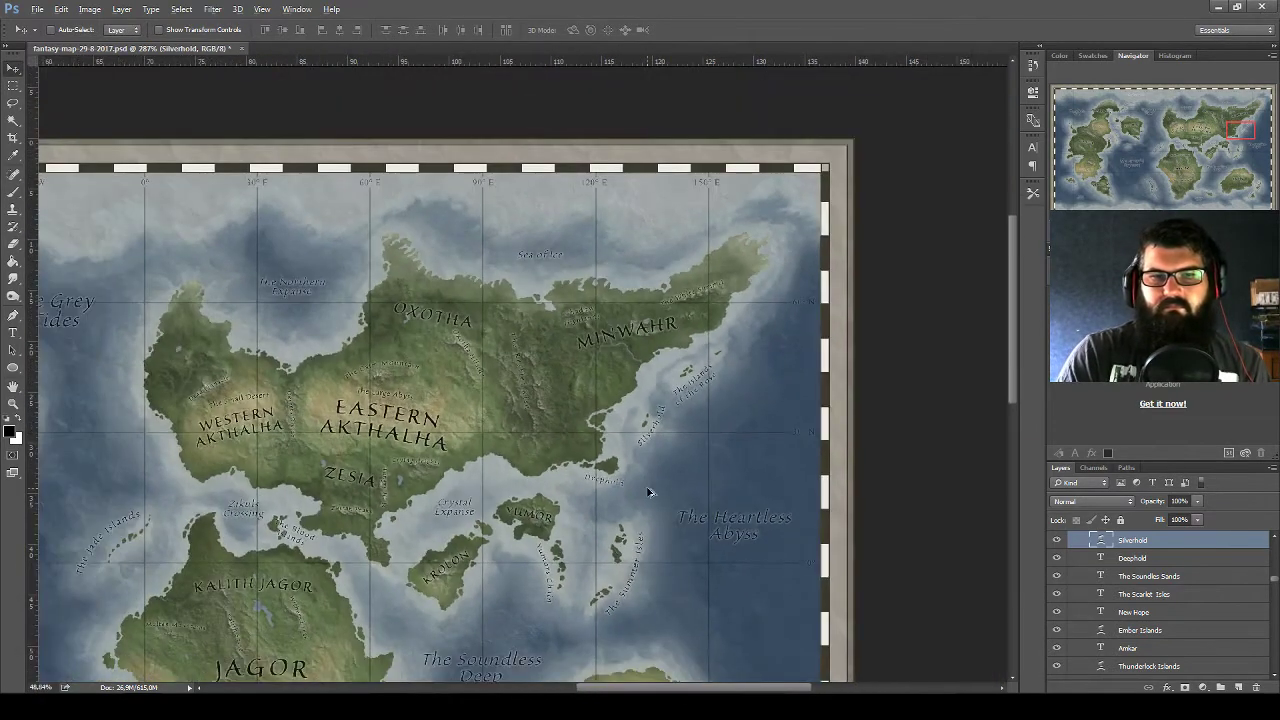
scroll(641, 489, "down", 2)
scroll(630, 490, "up", 2)
scroll(590, 460, "up", 1)
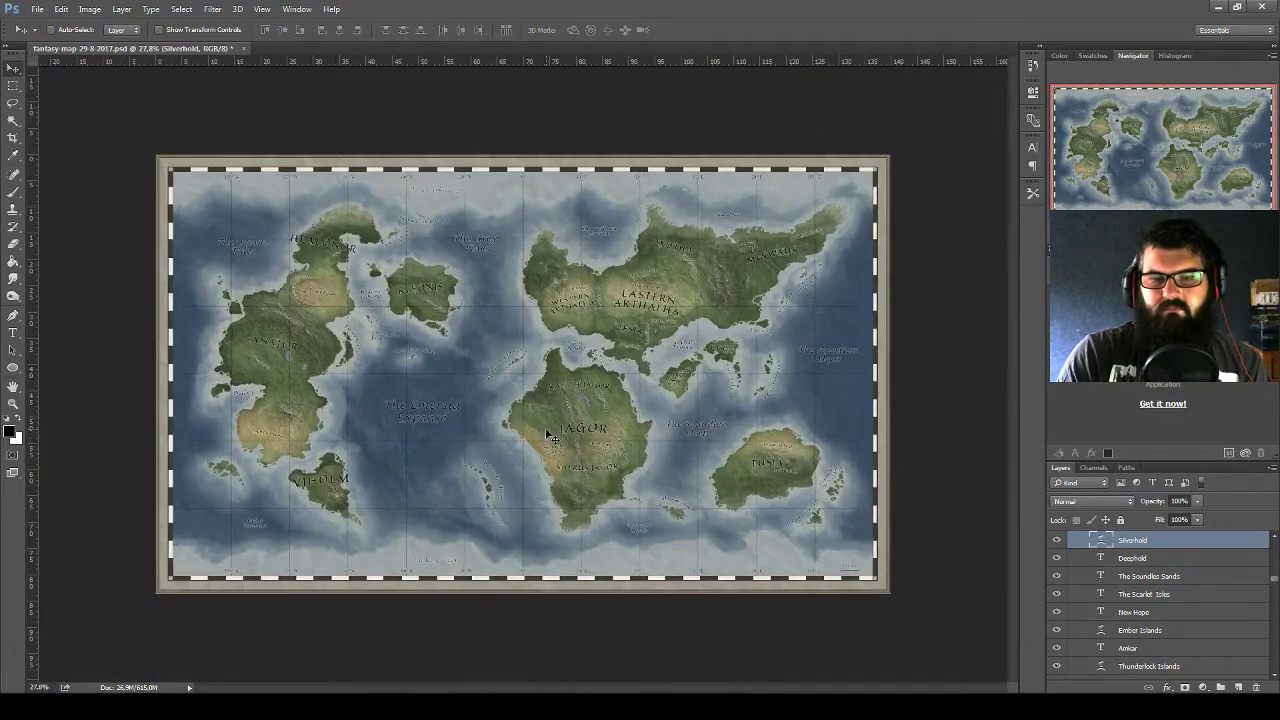
scroll(545, 433, "down", 1)
key("ctrl+s")
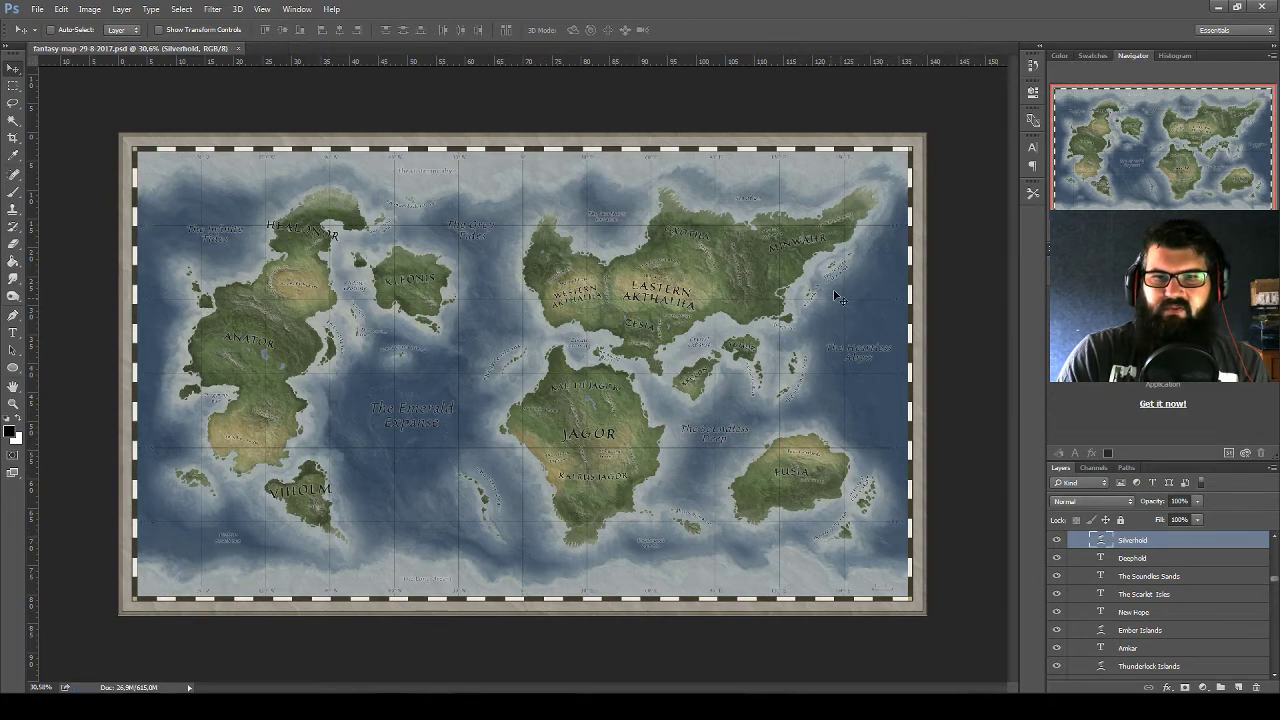
Duplicate the Silverhold label onto the islands west of Soundless Barrens
left_click_drag(828, 305, 230, 487)
scroll(230, 490, "up", 2)
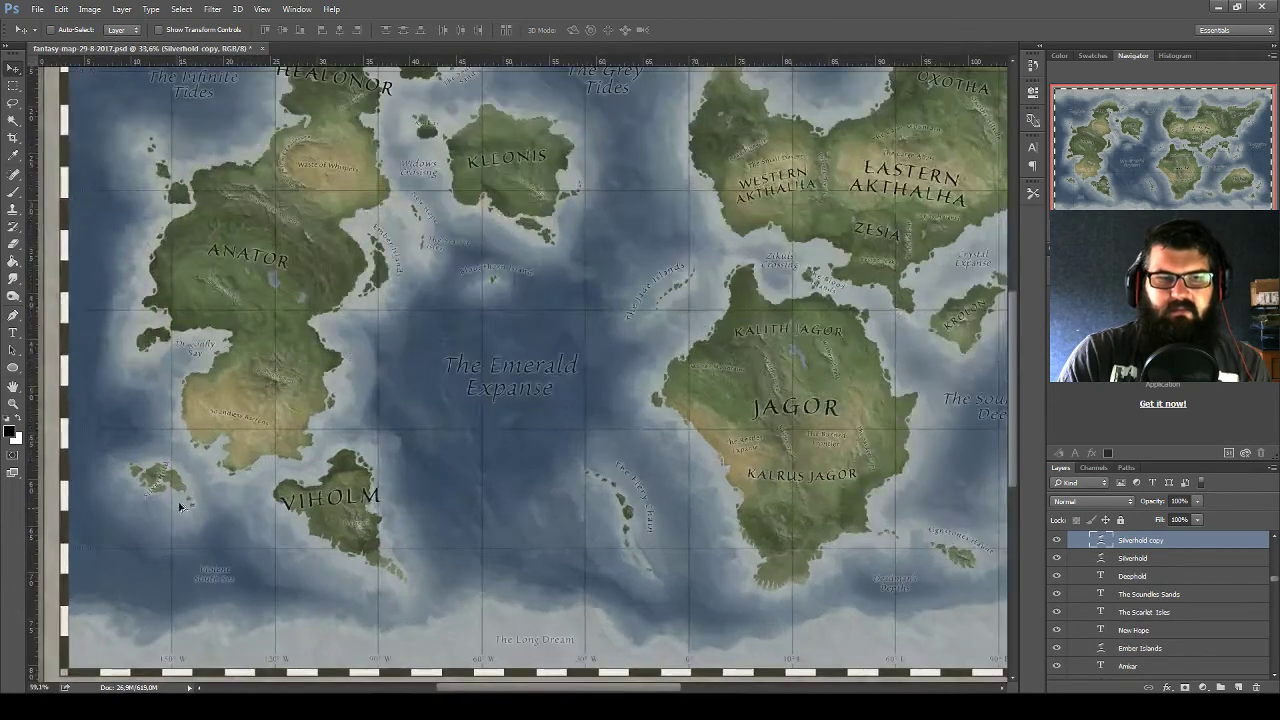
scroll(221, 488, "up", 1)
scroll(230, 485, "up", 2)
scroll(245, 480, "up", 2)
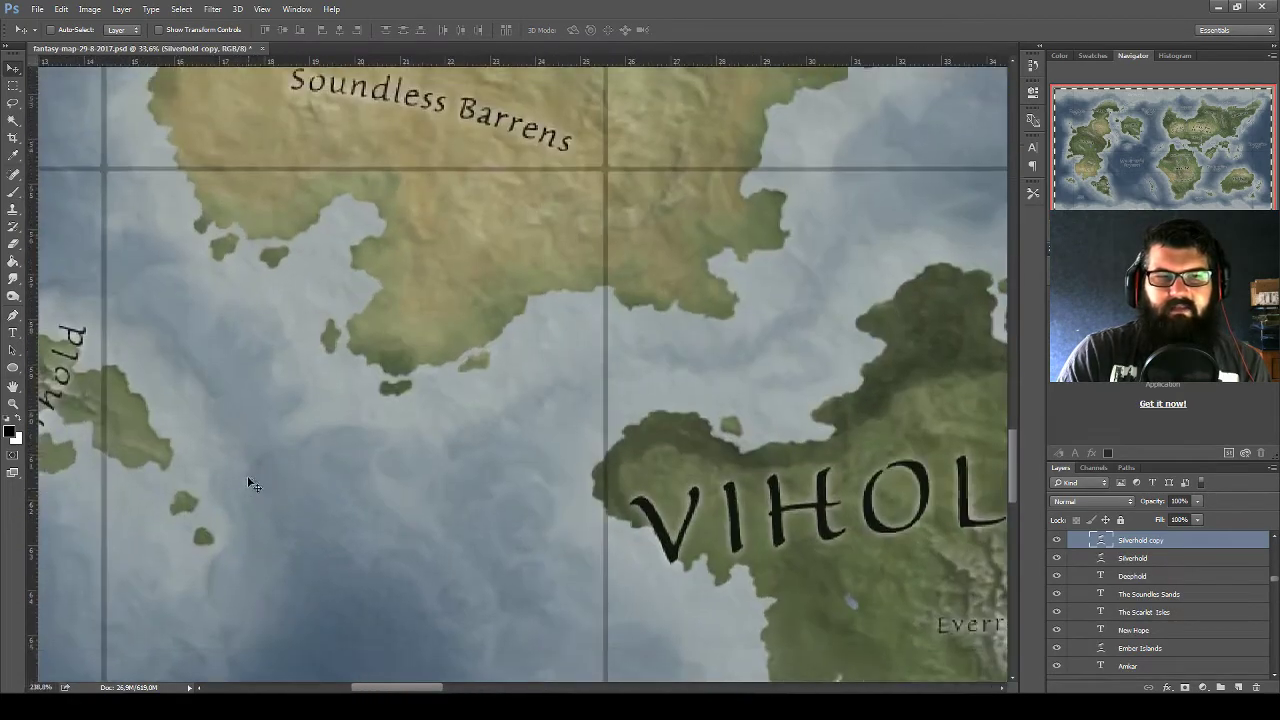
mouse_move(249, 480)
left_mouse_down()
mouse_move(379, 461)
mouse_move(799, 294)
left_mouse_up()
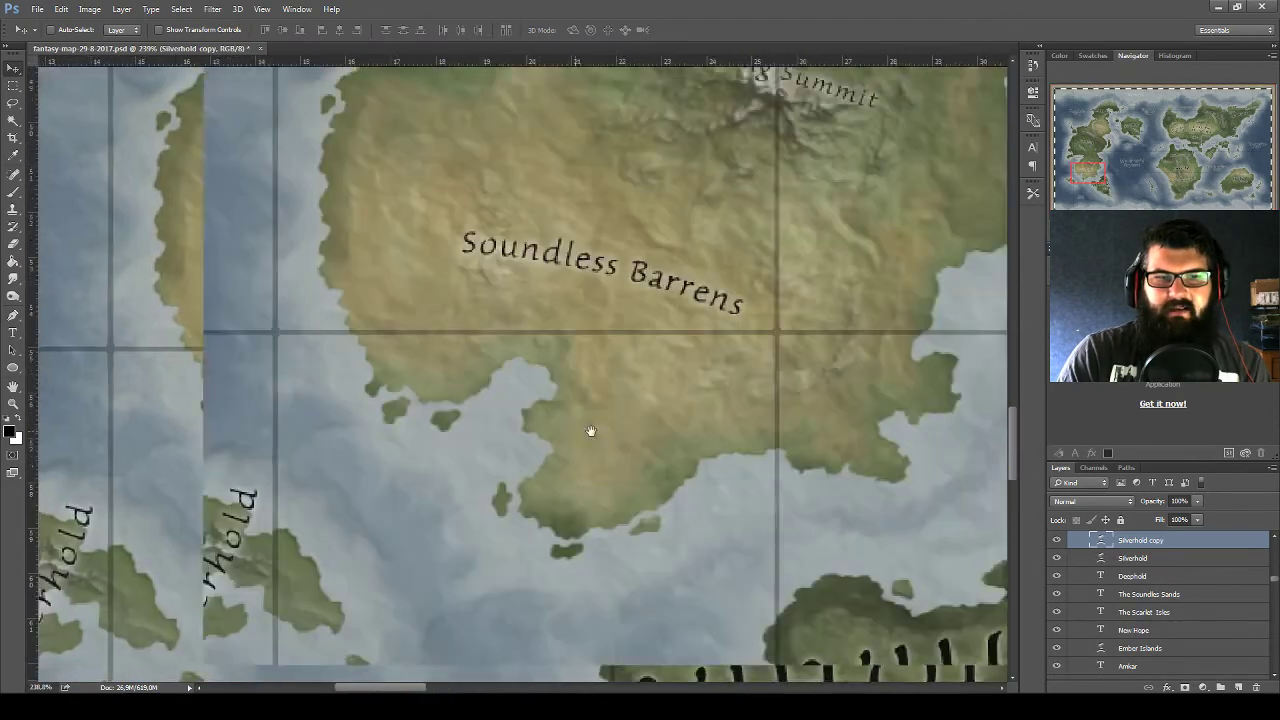
scroll(799, 294, "down", 1)
scroll(799, 294, "down", 1)
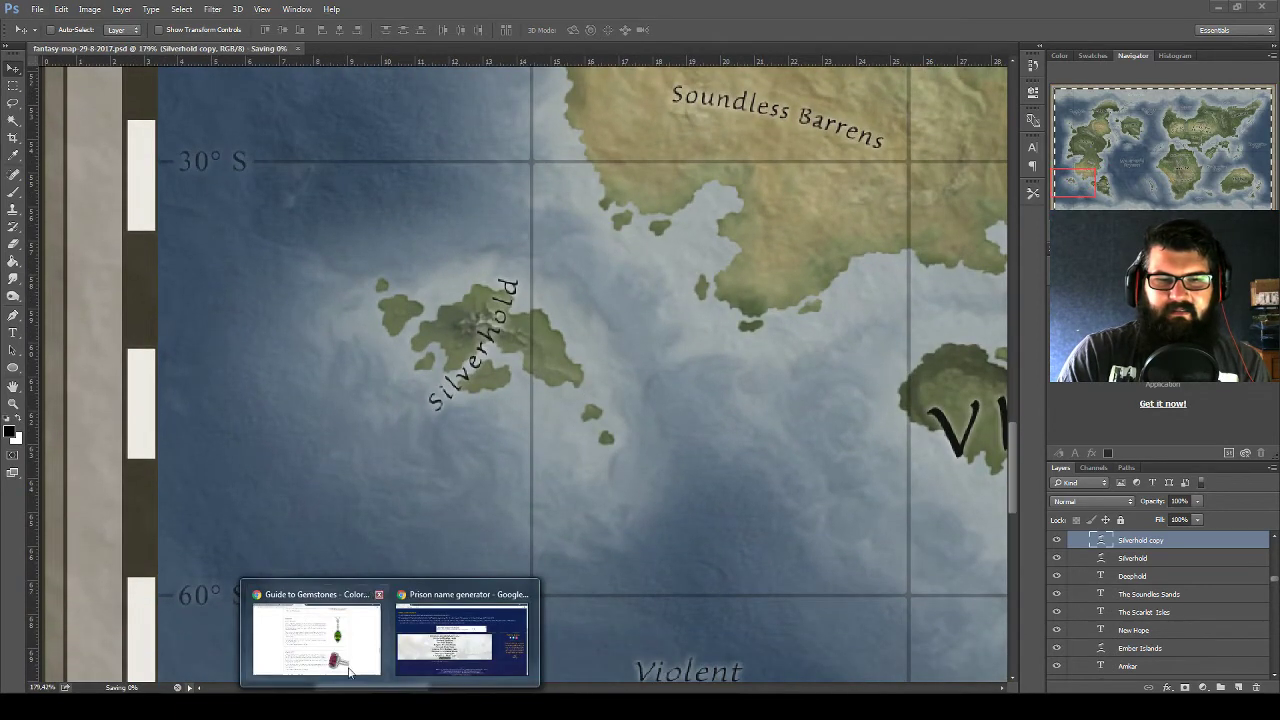
Open the Volcano name generator and get a fresh batch of names like Mount Blackfuse
left_click(466, 640)
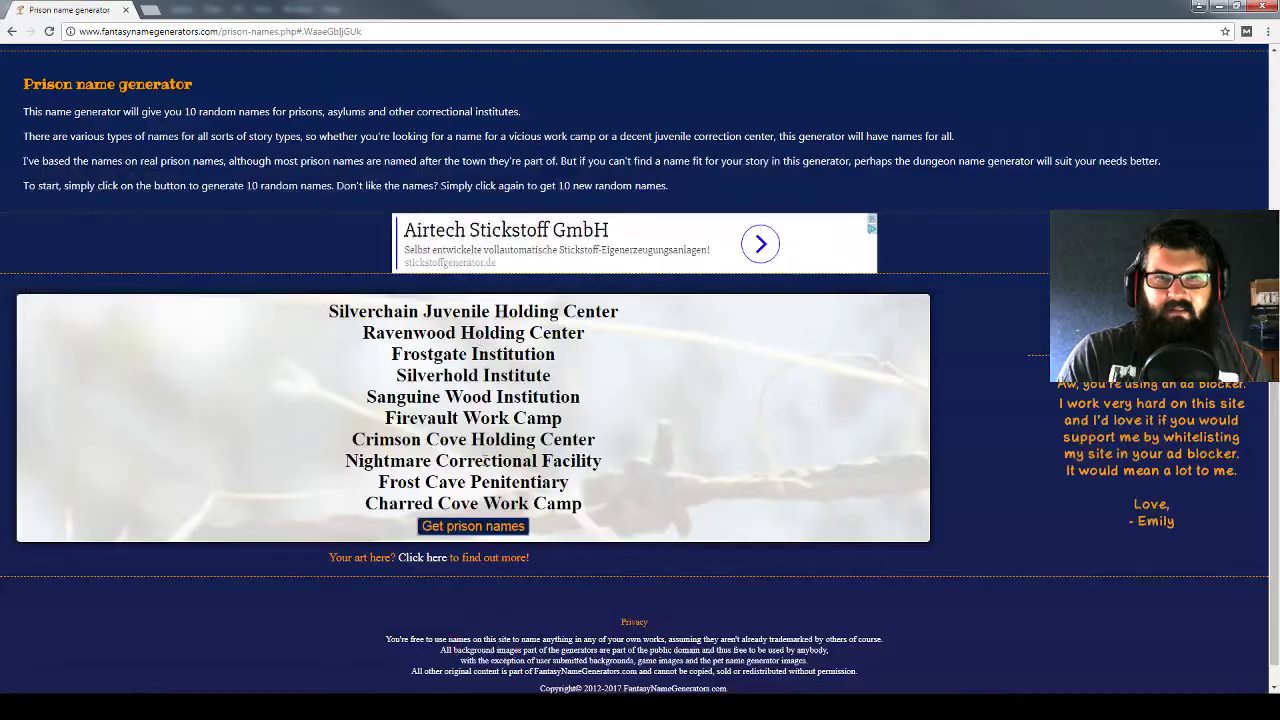
scroll(385, 226, "up", 3)
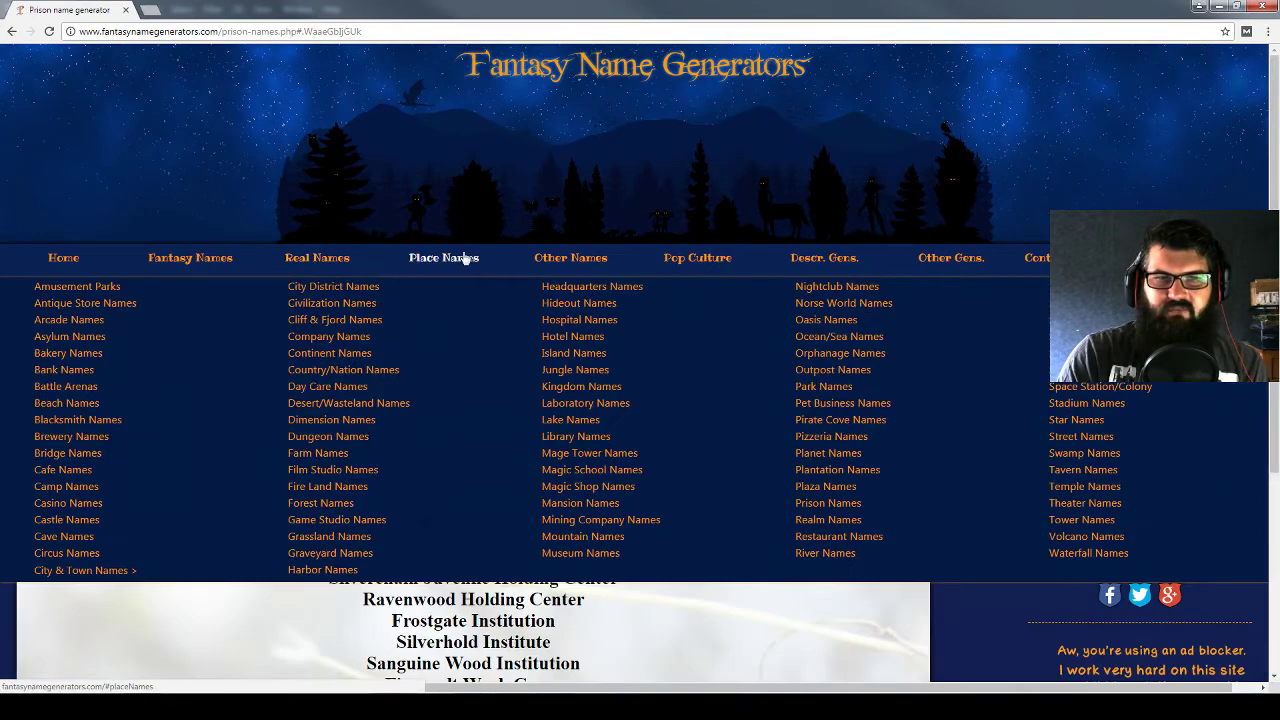
left_click(1070, 536)
scroll(624, 518, "down", 3)
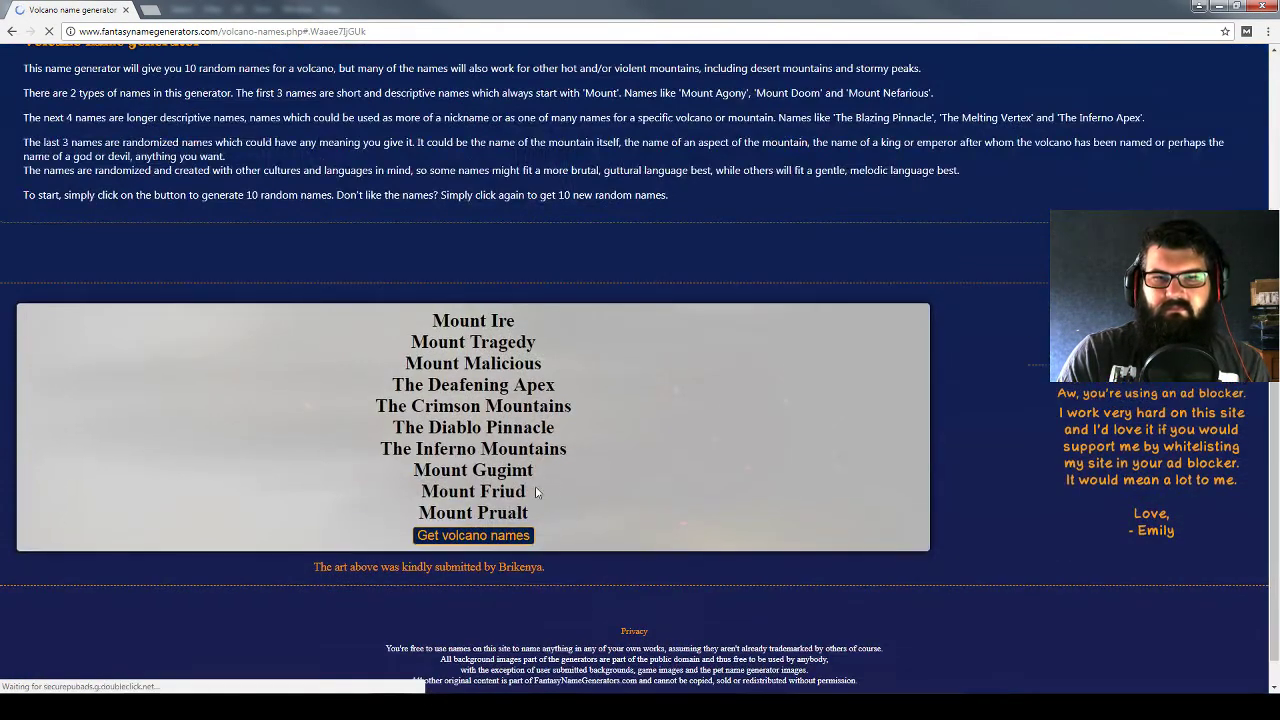
left_click(482, 540)
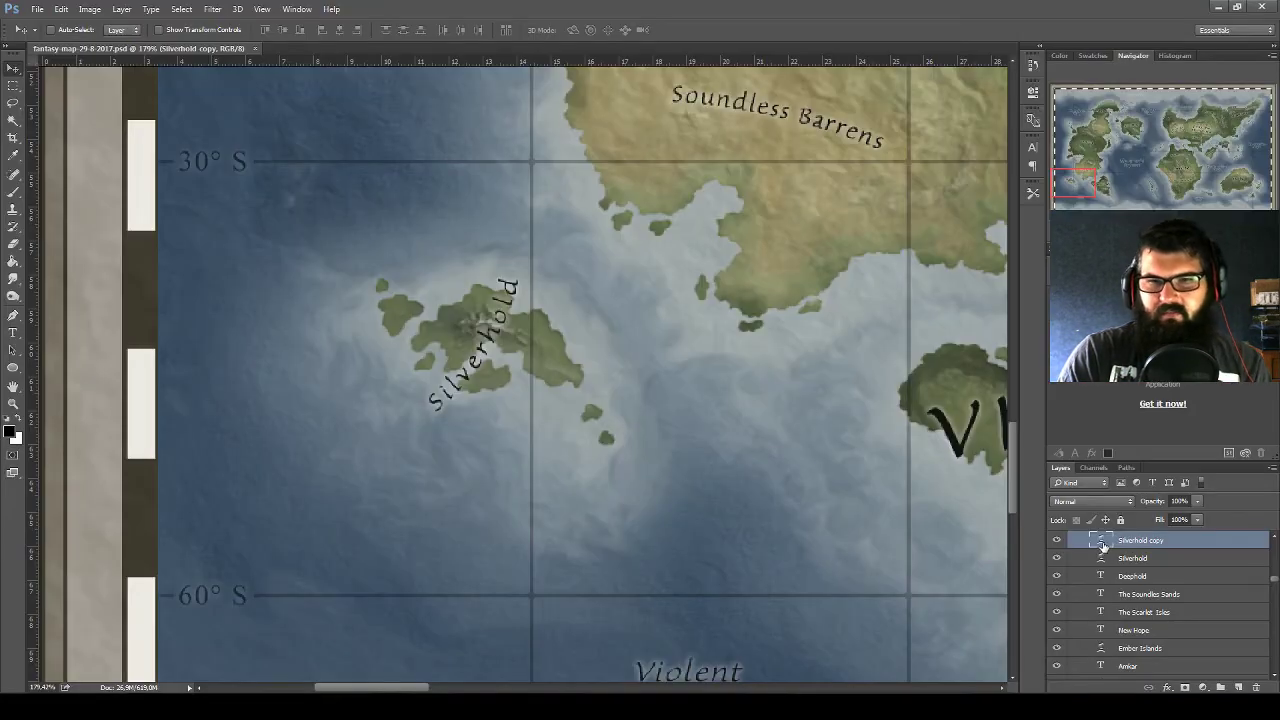
Retype the Silverhold label as 'The Crimson Islands'
double_click(1101, 541)
key("BackSpace")
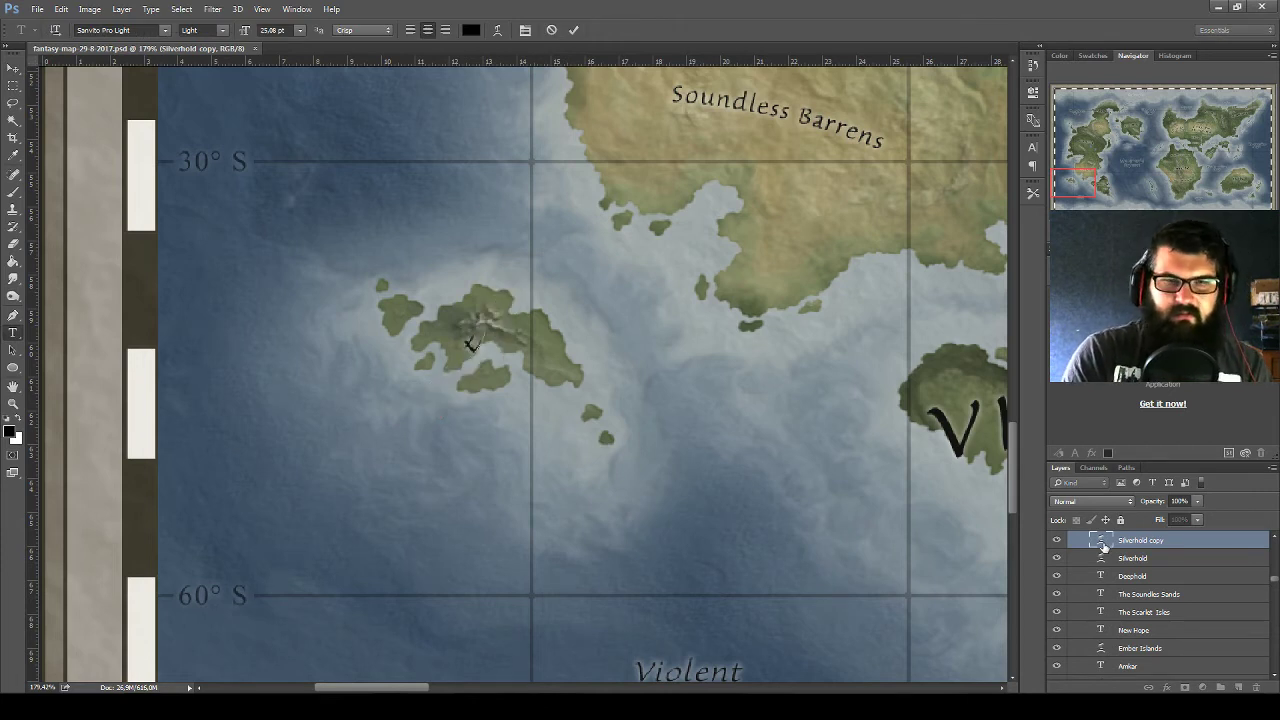
type("The c")
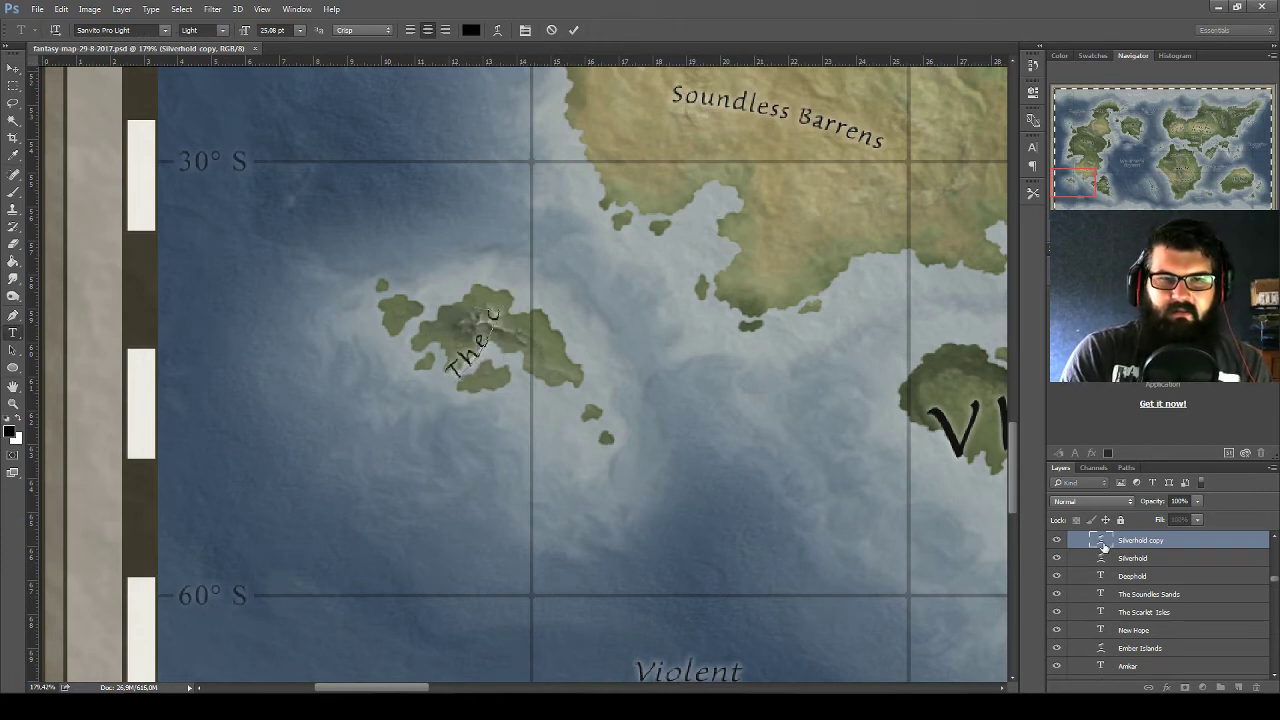
key("BackSpace")
type("C")
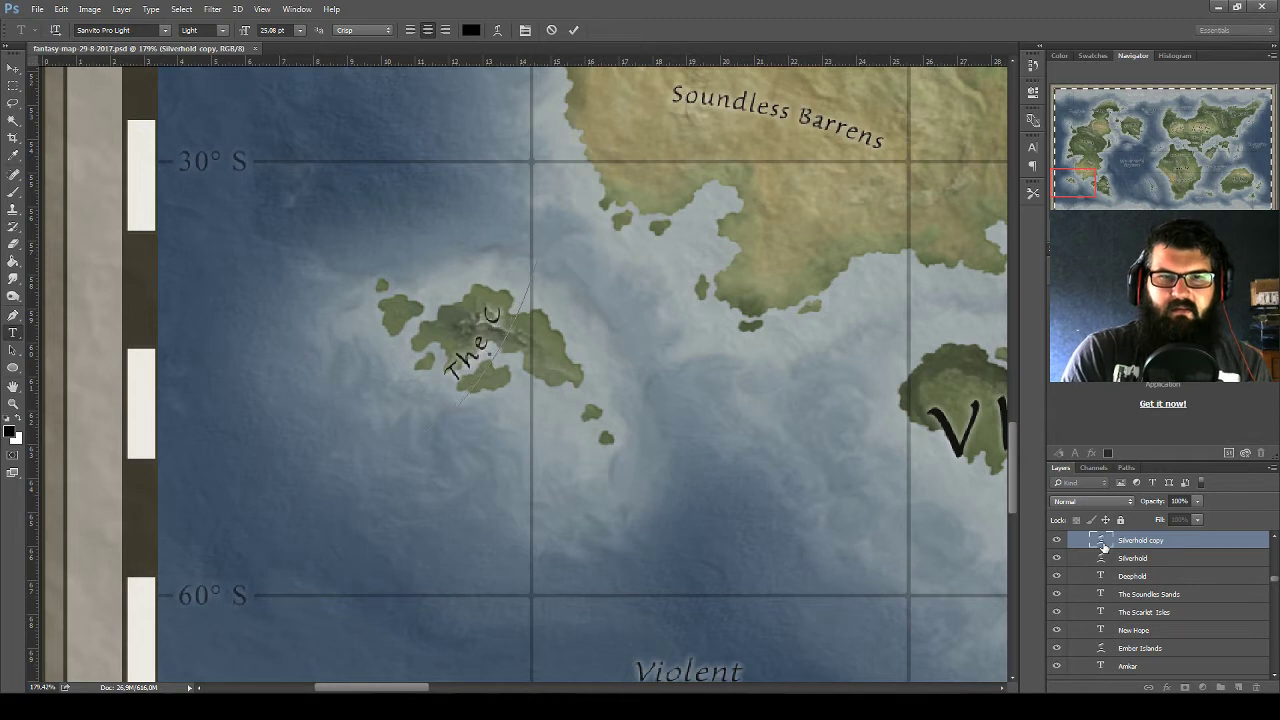
type("rimson Islands")
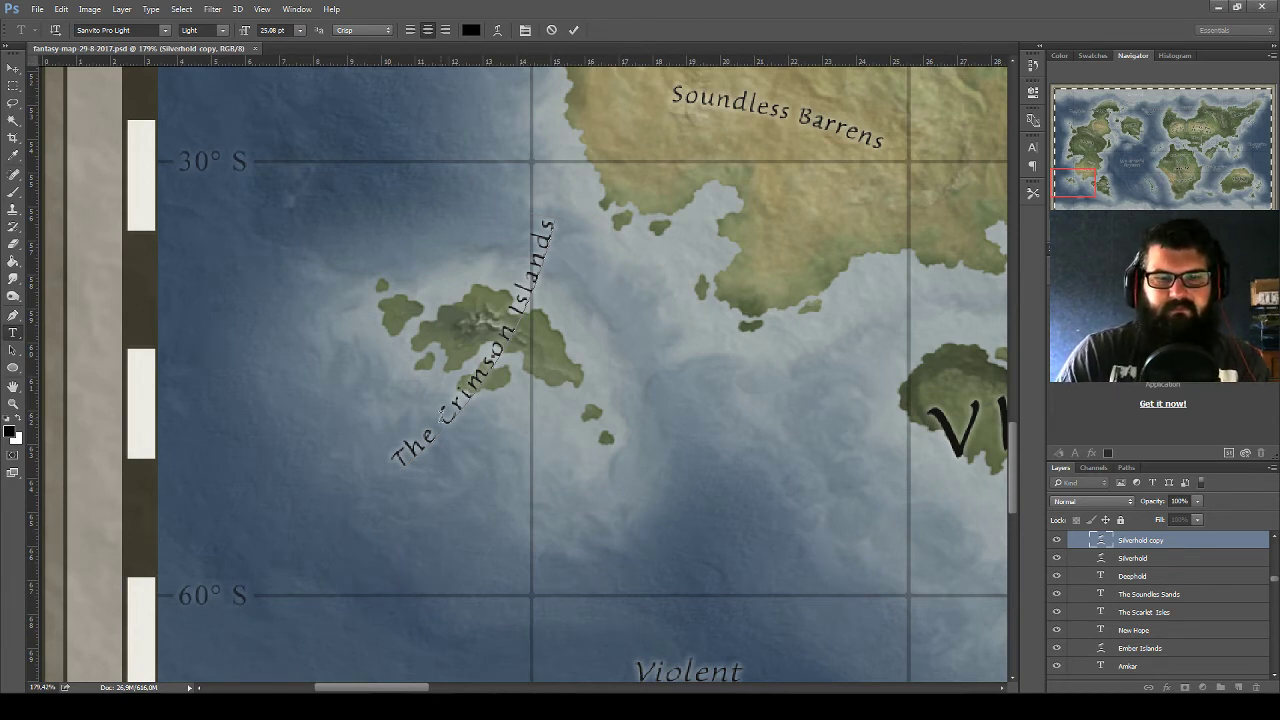
key("ctrl+Return")
Rotate the label nearly horizontal, enlarge it to about 130%, and move it below the island
key("ctrl+t")
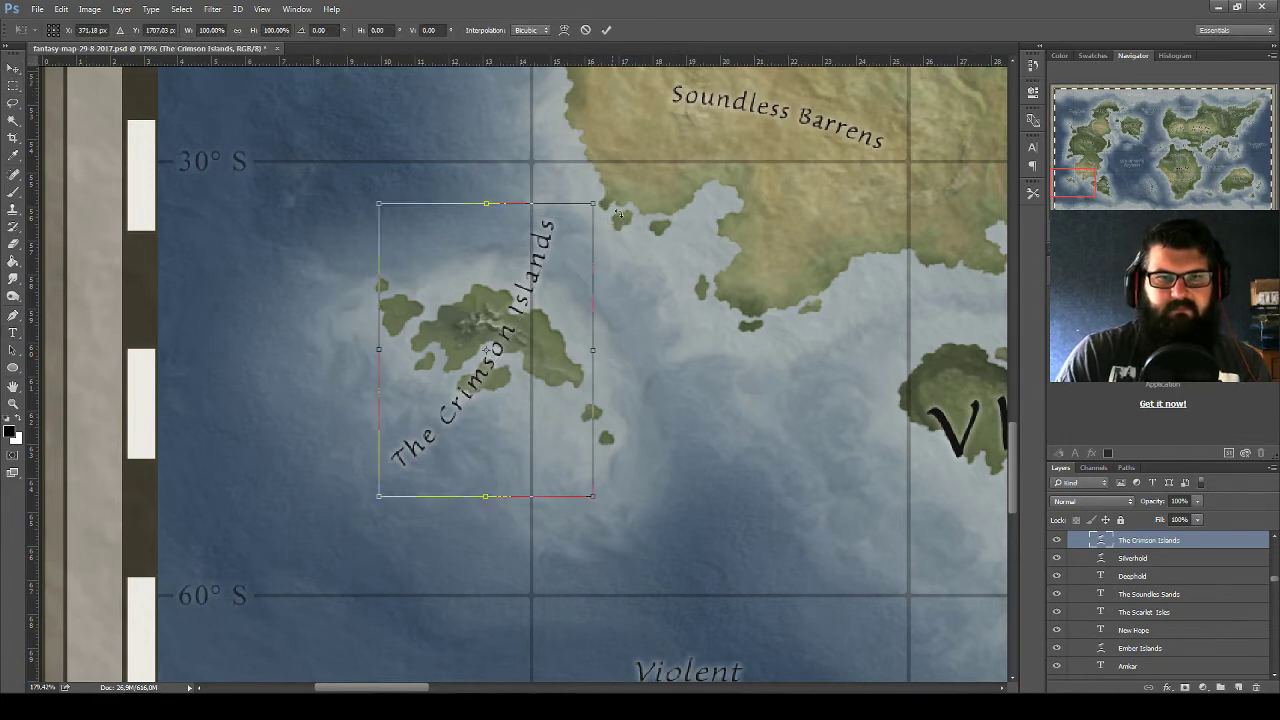
left_click_drag(619, 213, 614, 386)
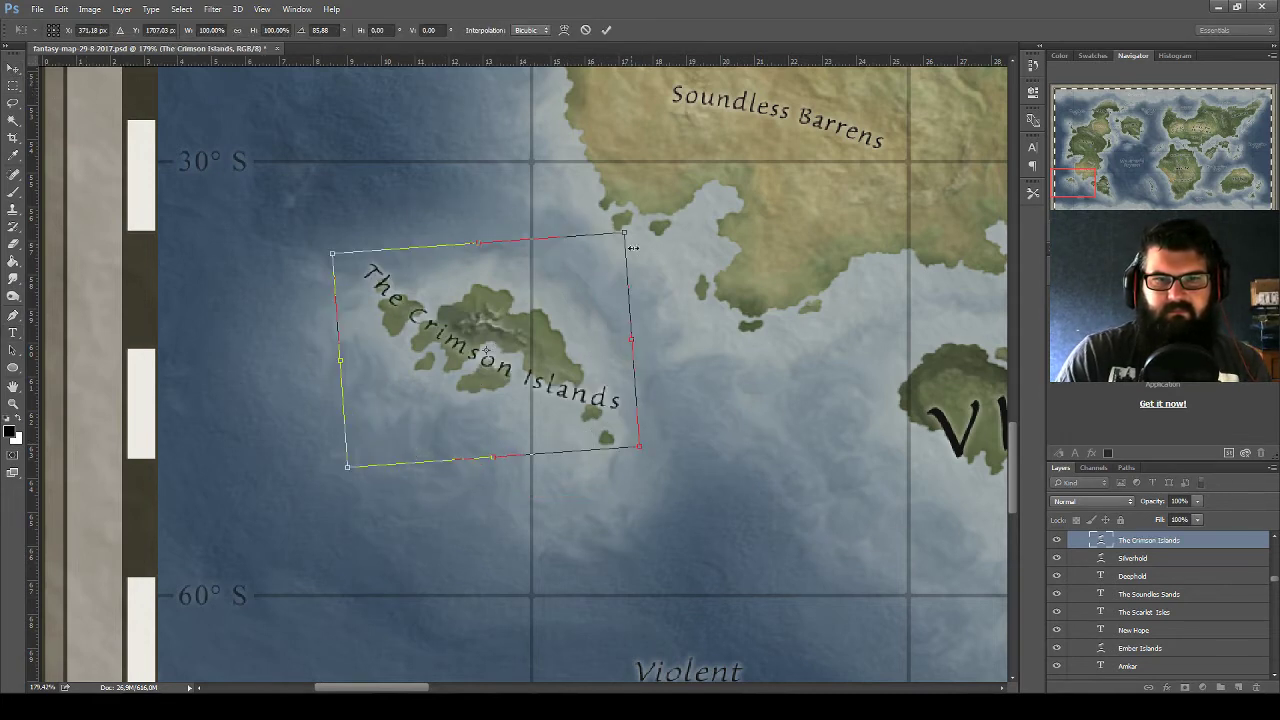
left_click_drag(633, 247, 680, 200)
left_click_drag(614, 277, 570, 479)
key("Return")
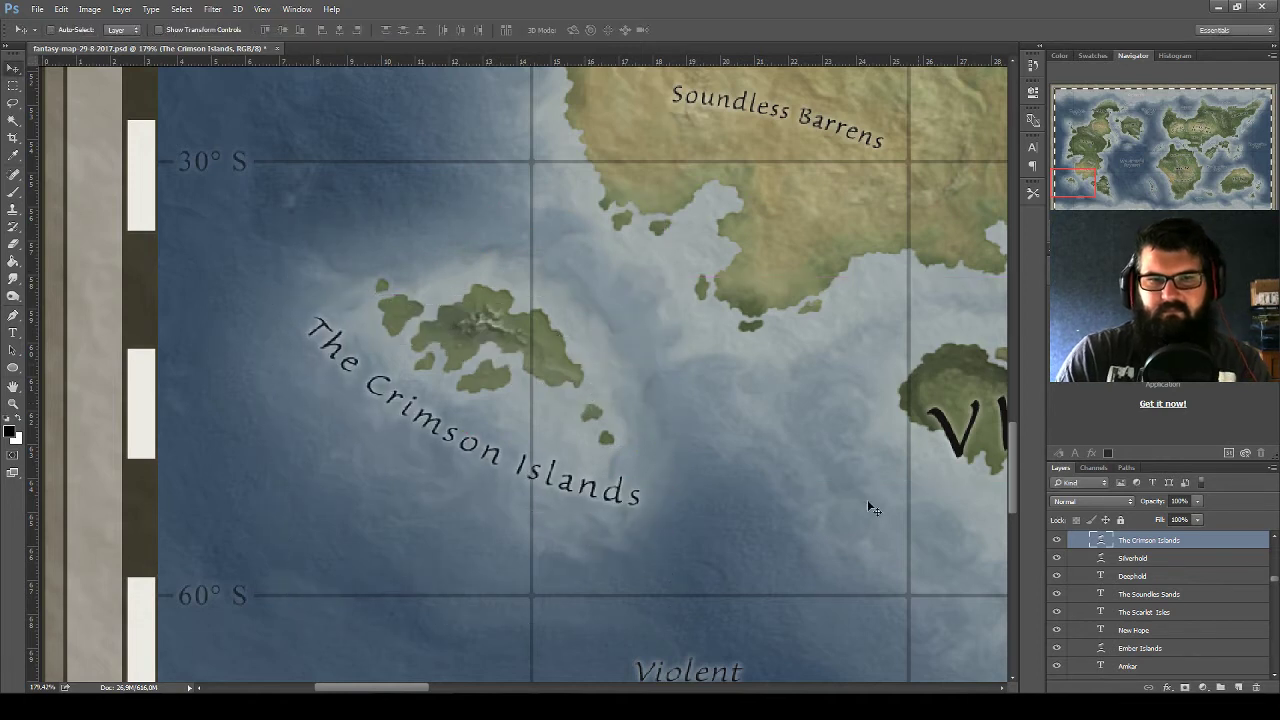
Shorten 'Islands' to 'Isles' so the label reads 'The Crimson Isles'
double_click(1097, 538)
left_click(590, 500)
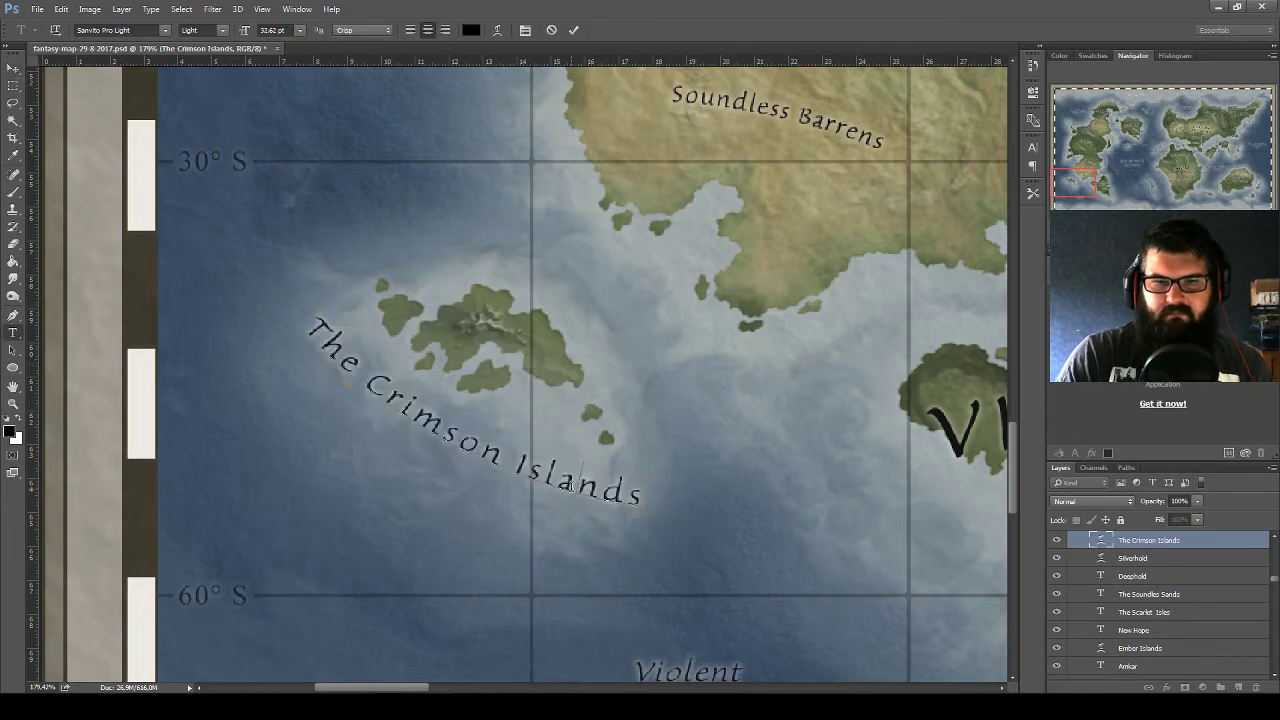
left_click_drag(560, 486, 698, 515)
left_click(698, 515)
key("BackSpace")
key("BackSpace")
key("BackSpace")
type("es")
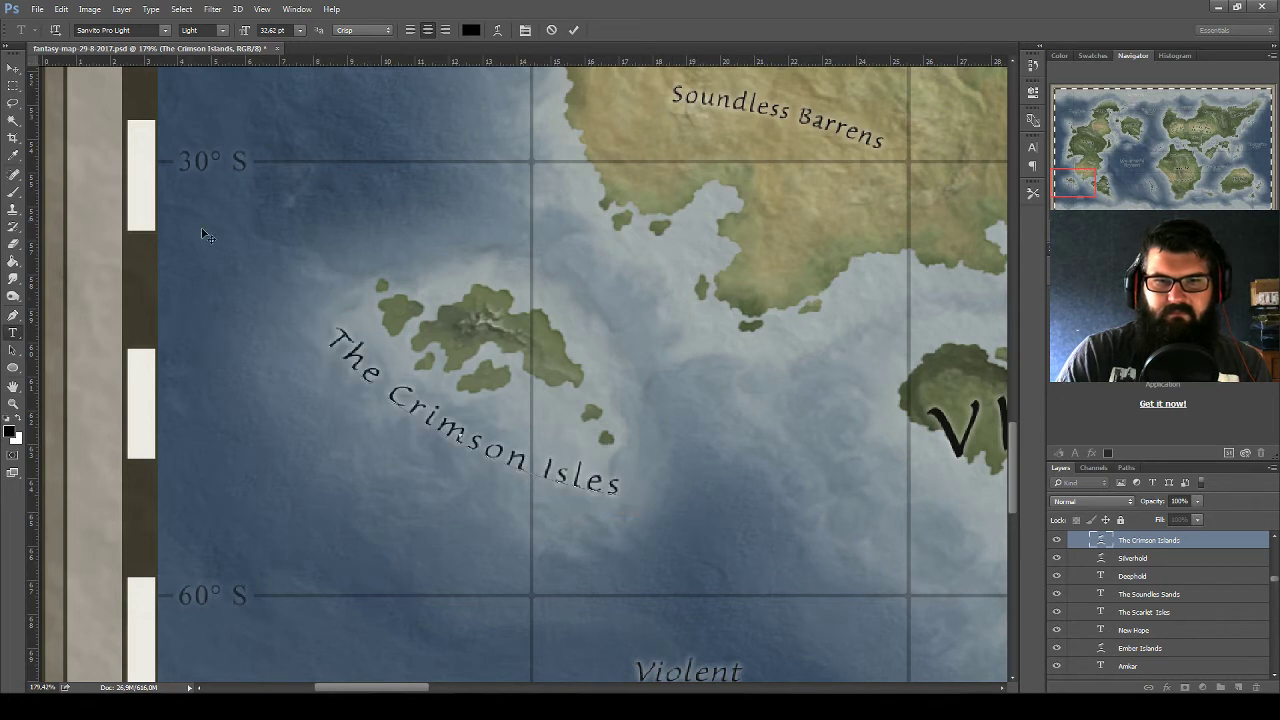
Adjust the Warp Text bend of The Crimson Isles arc and commit the text
key("ctrl+a")
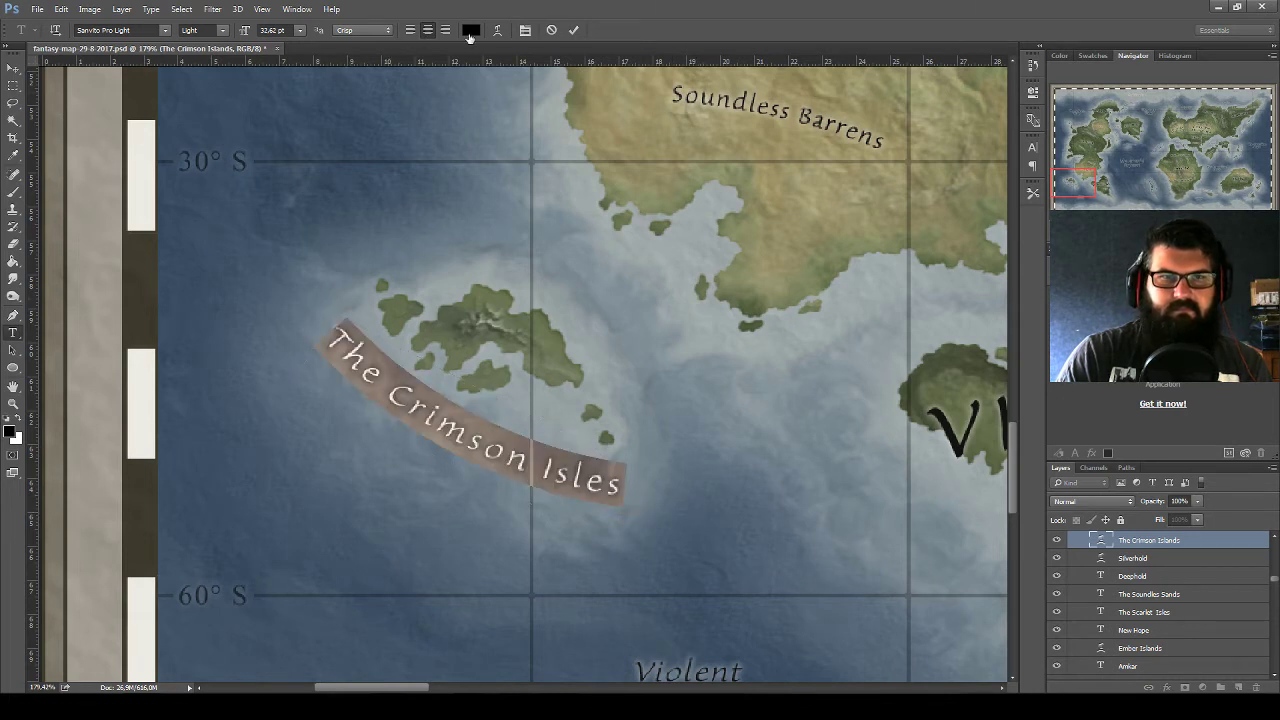
left_click(498, 30)
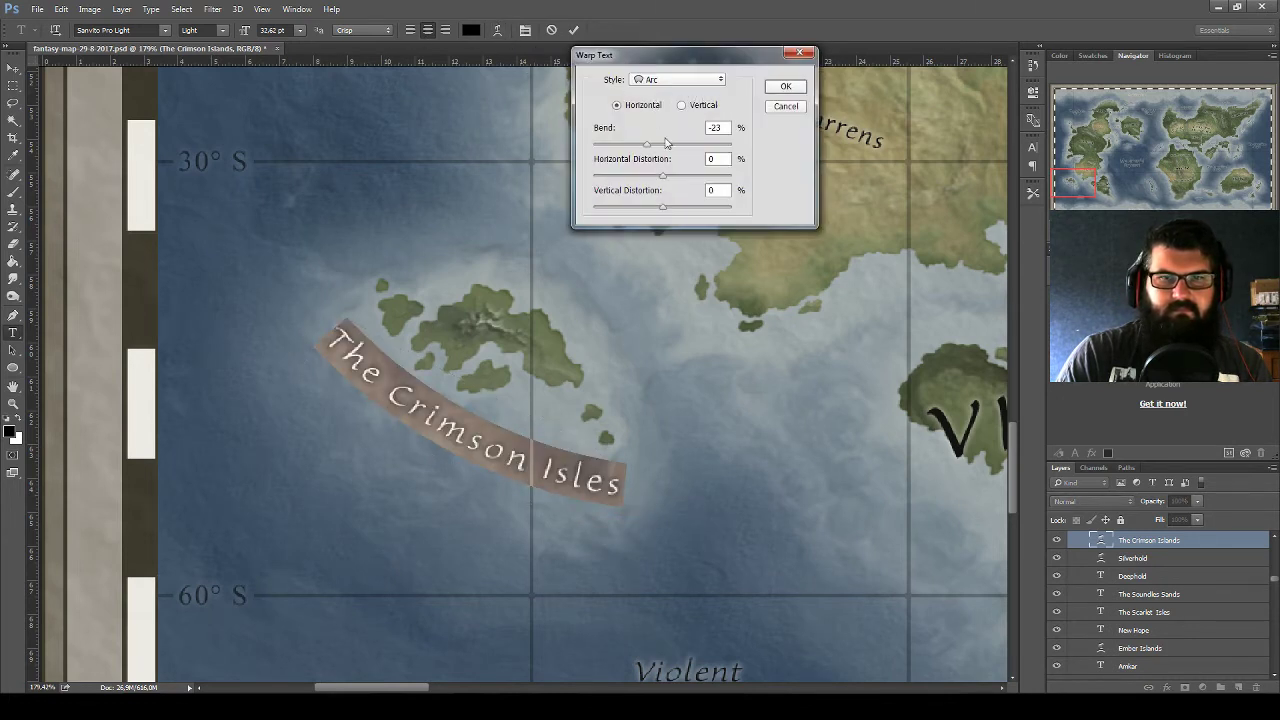
left_click_drag(666, 145, 646, 148)
left_click(786, 87)
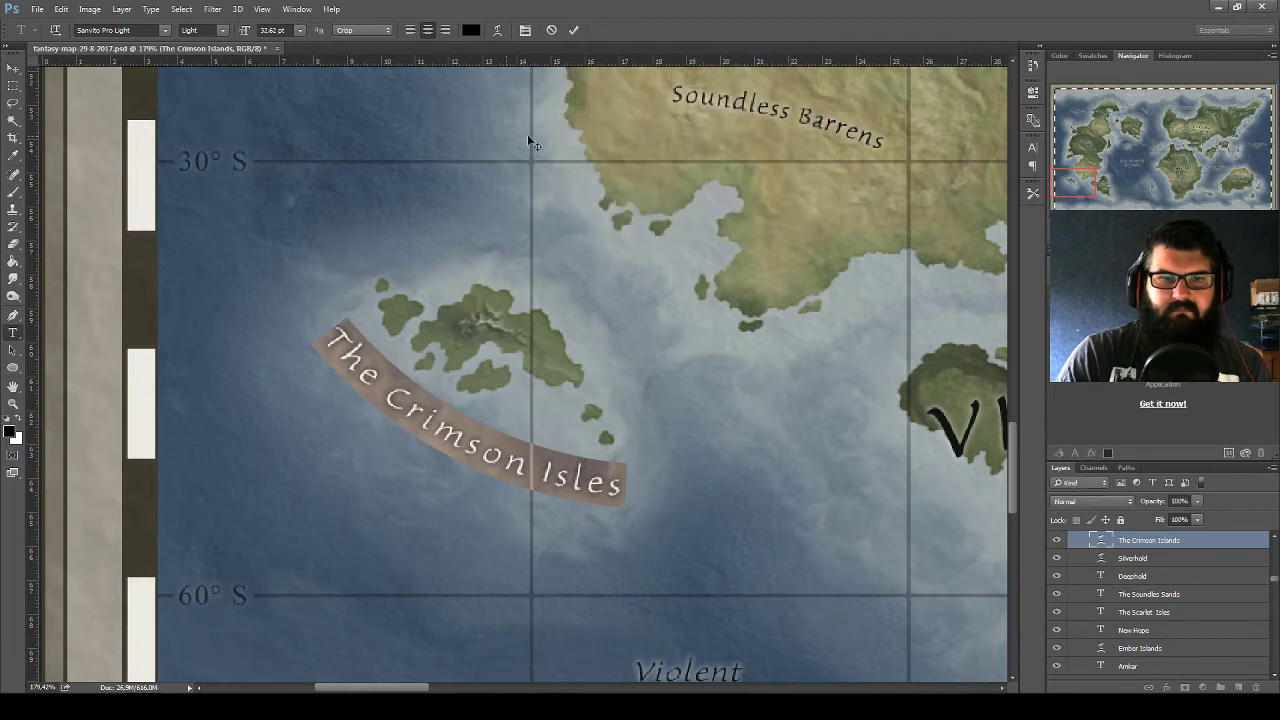
key("ctrl+t")
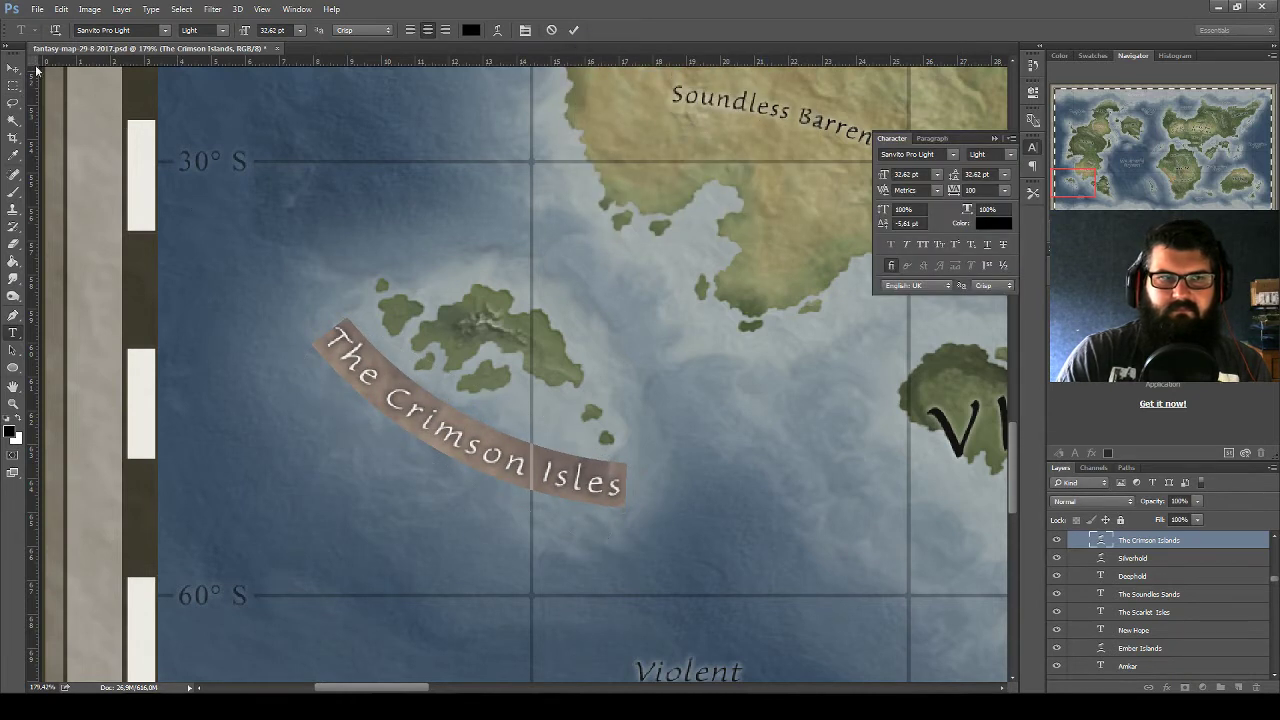
left_click(13, 68)
Enlarge The Crimson Isles to about 118% and tilt it slightly counter-clockwise
key("ctrl+t")
left_click_drag(645, 550, 677, 573)
left_click_drag(725, 519, 723, 517)
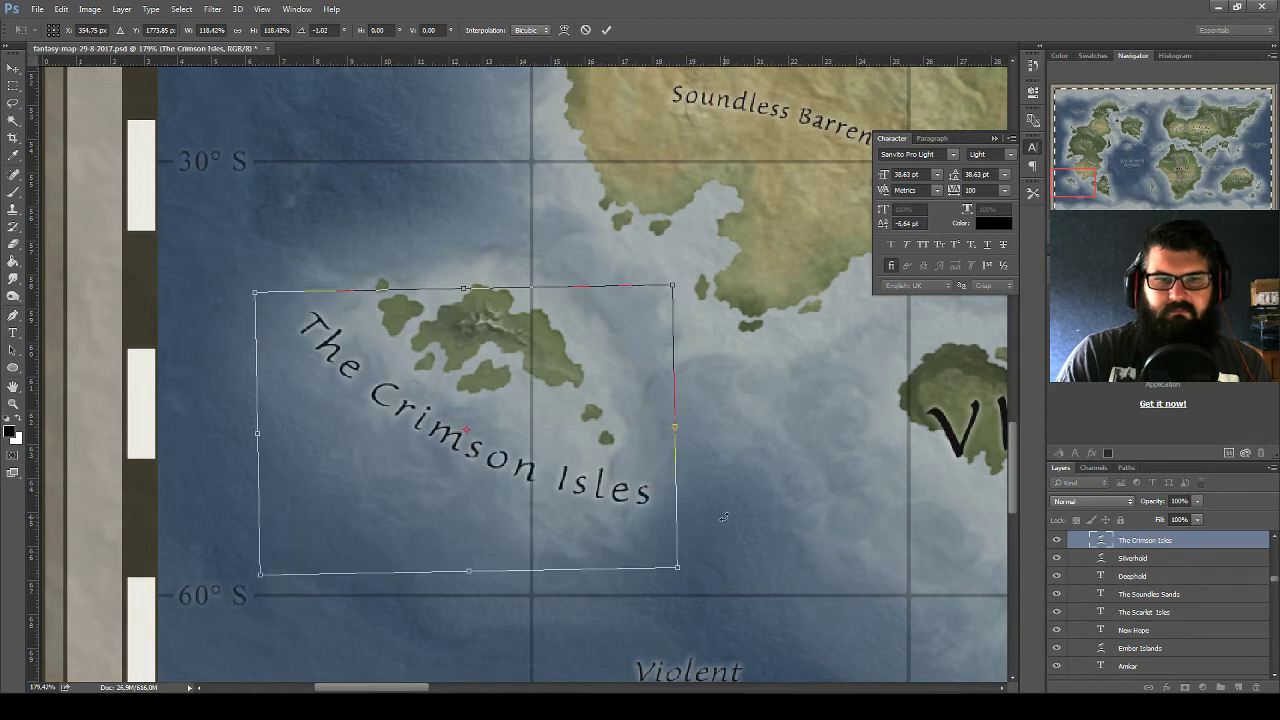
key("Return")
scroll(826, 326, "up", 2)
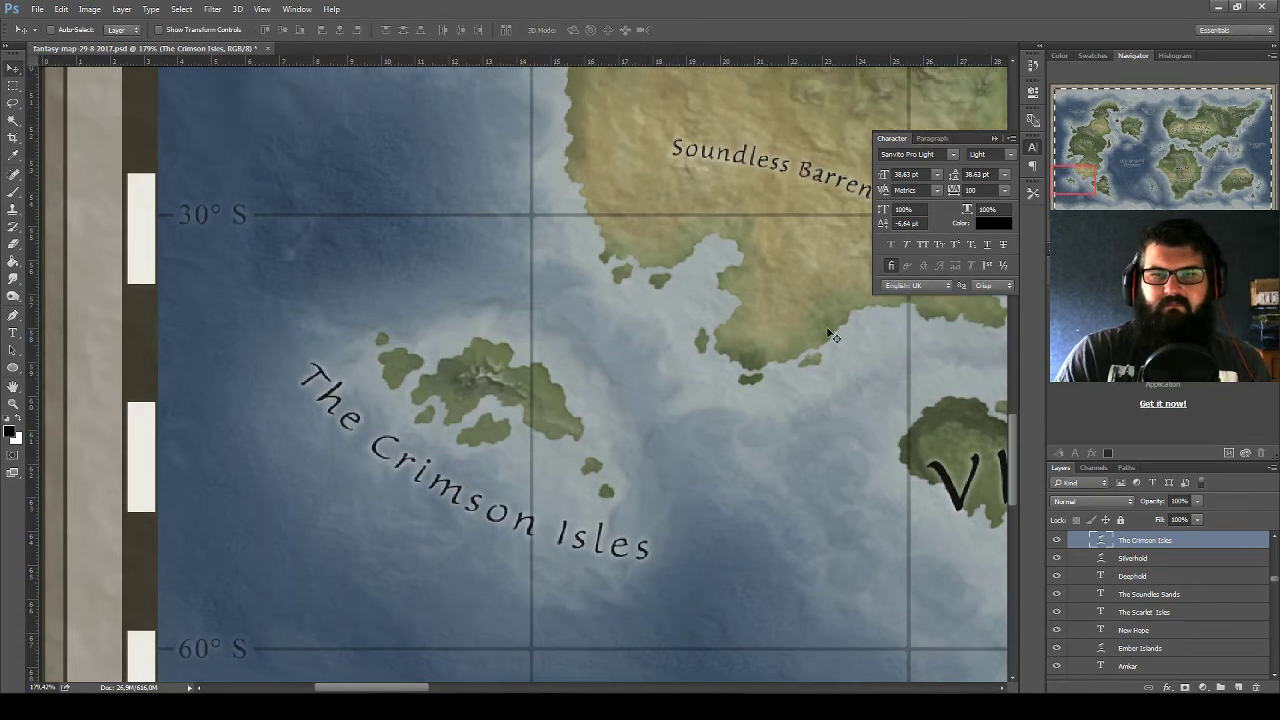
left_click(993, 137)
Zoom out to Anator and Alt-drag a copy of The Crimson Isles beside Dragonfly Bay
scroll(640, 142, "down", 2)
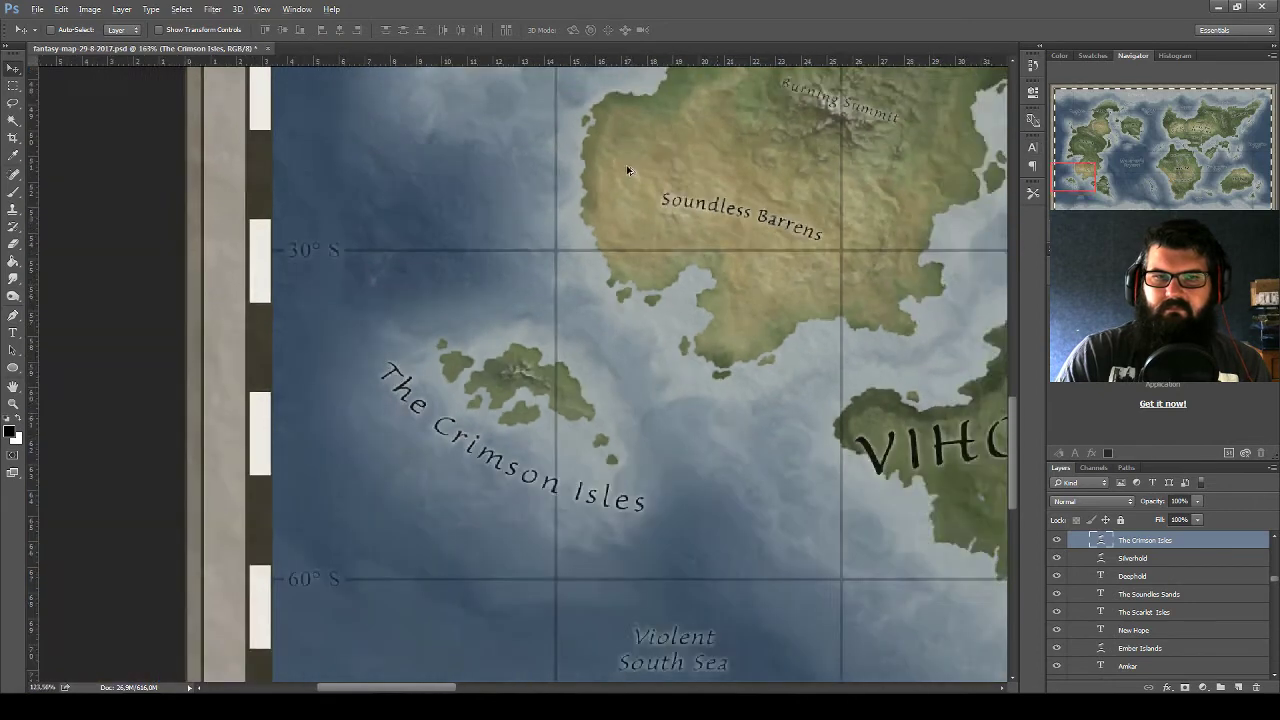
scroll(630, 160, "down", 2)
scroll(624, 172, "down", 2)
scroll(705, 230, "down", 1)
scroll(708, 232, "down", 1)
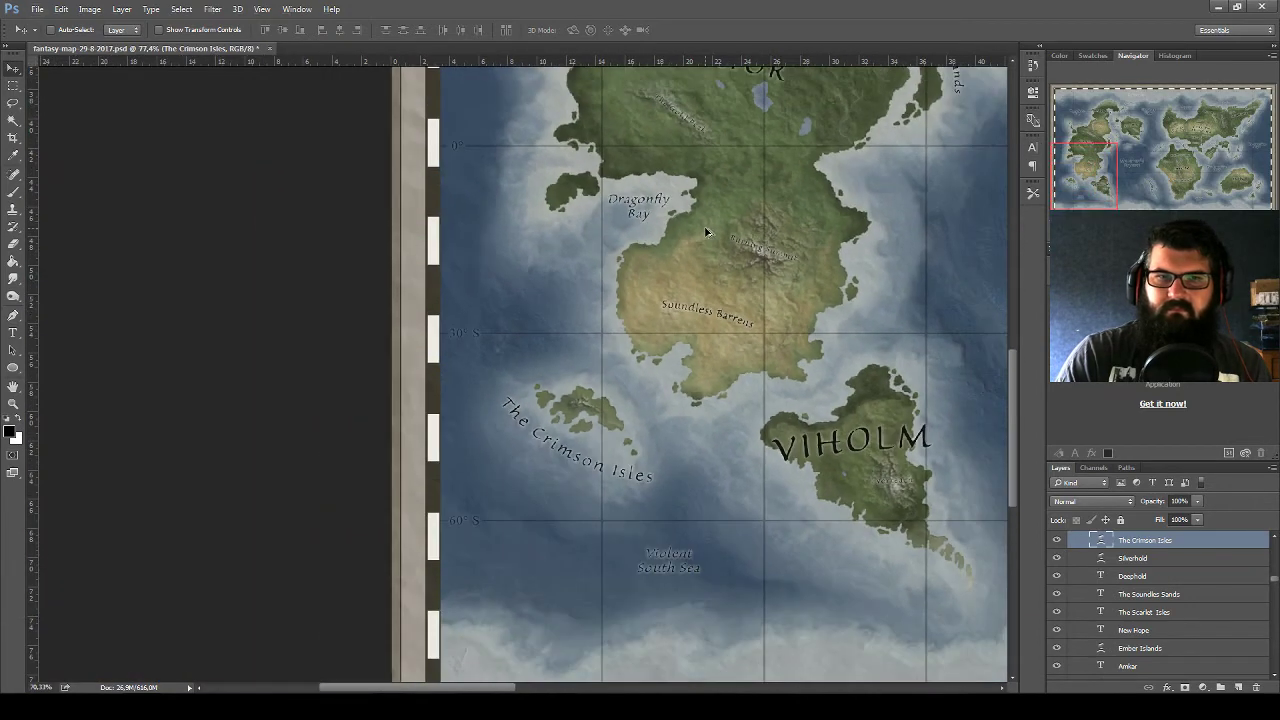
scroll(710, 232, "down", 1)
scroll(713, 234, "down", 1)
mouse_move(714, 234)
left_mouse_down()
mouse_move(640, 288)
mouse_move(570, 310)
mouse_move(505, 360)
mouse_move(508, 374)
mouse_move(550, 368)
mouse_move(575, 278)
left_mouse_up()
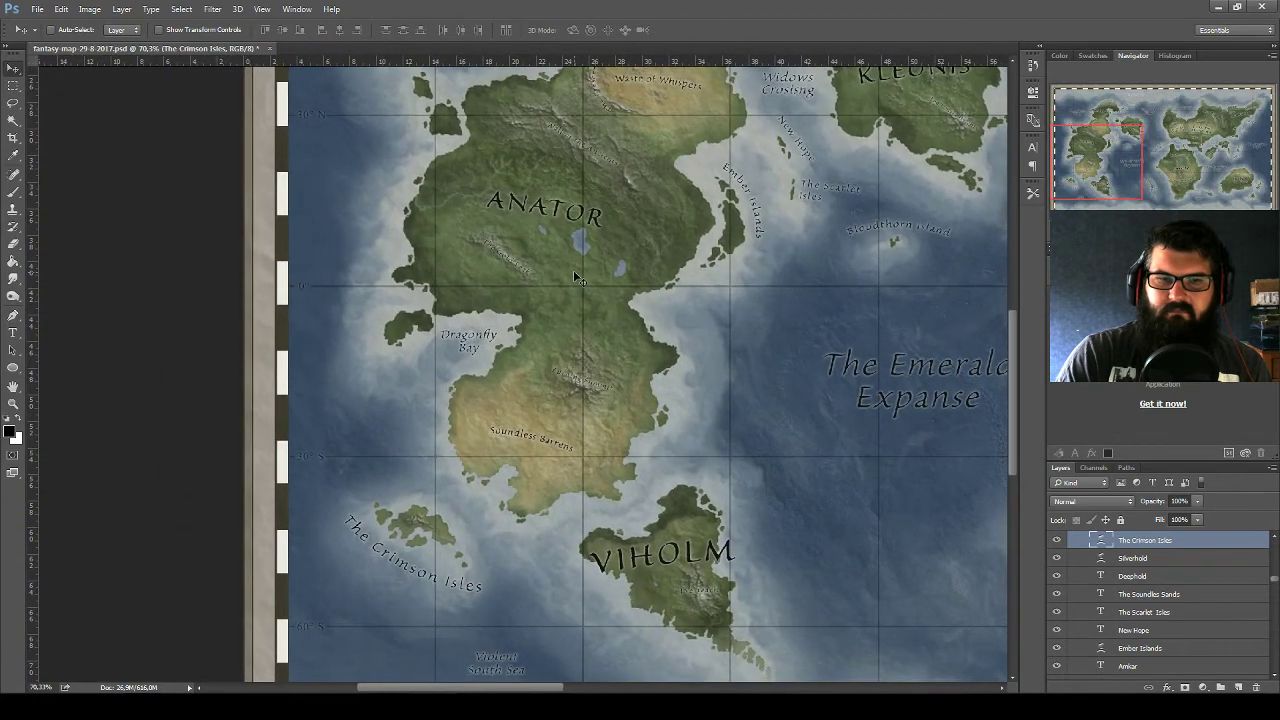
left_click_drag(547, 503, 443, 326)
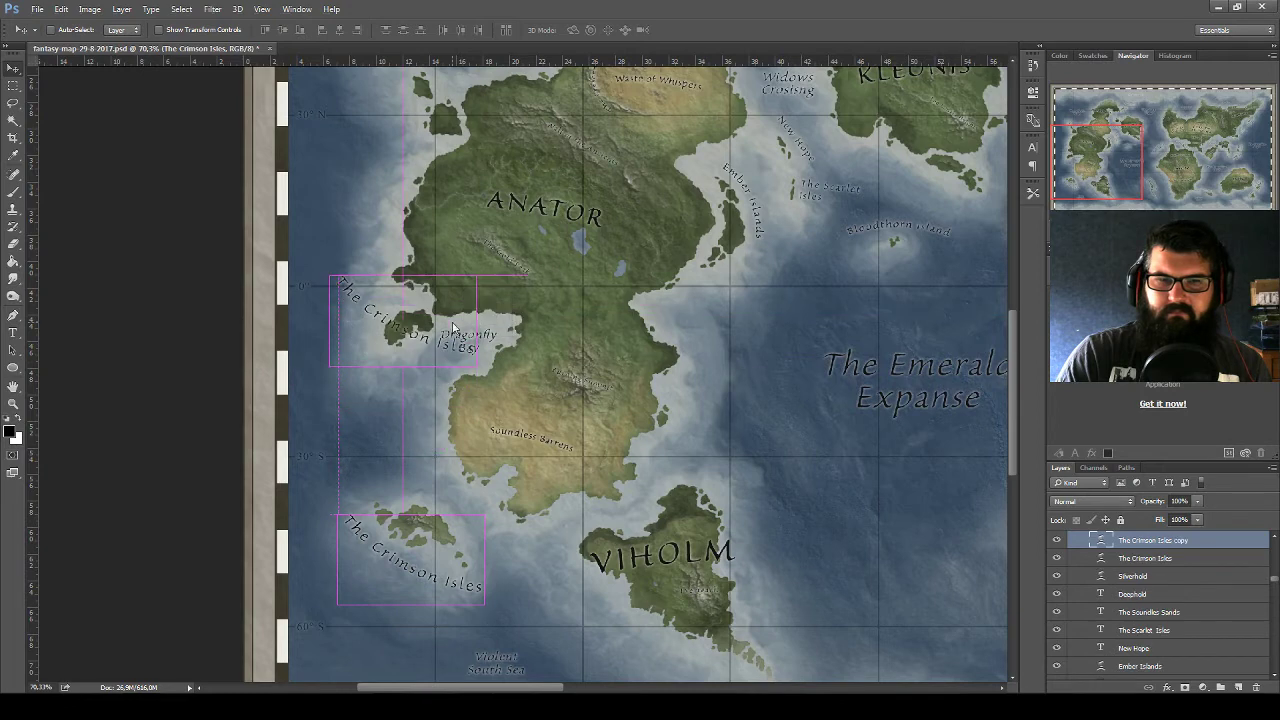
Save the map document and return to the volcano name generator
scroll(443, 326, "up", 3)
scroll(443, 326, "up", 2)
key("ctrl+s")
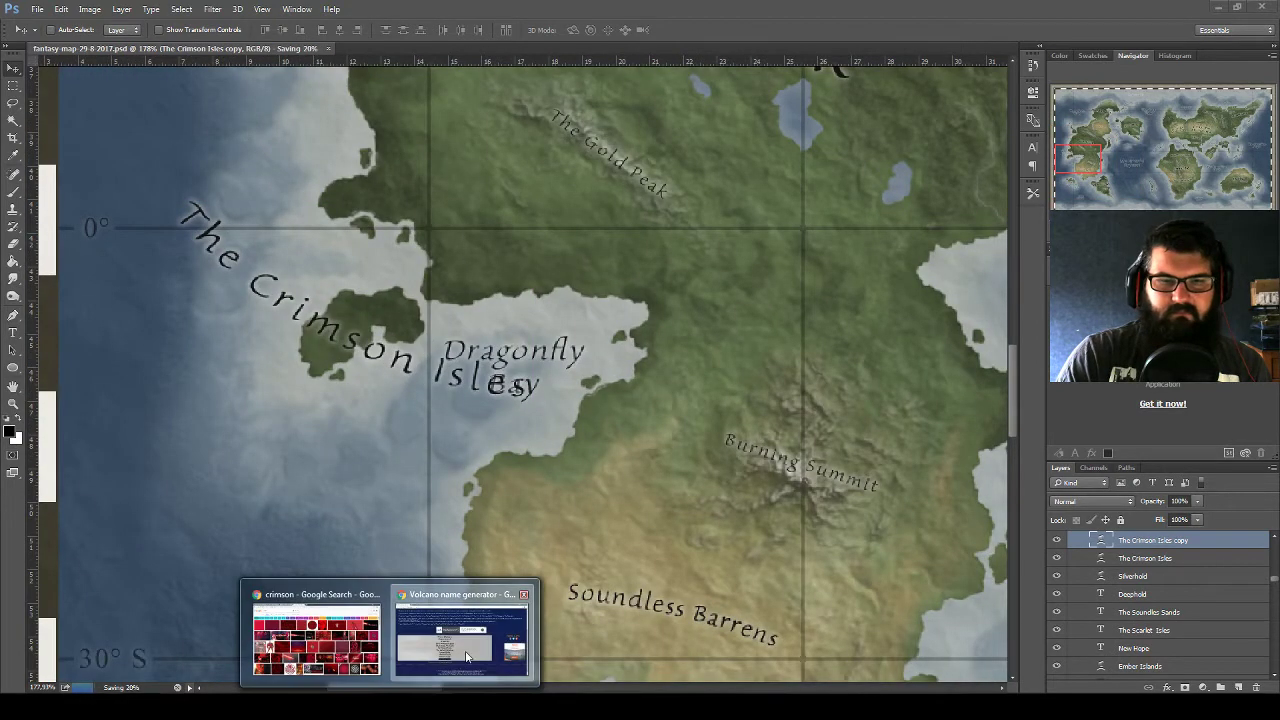
left_click(464, 640)
Generate five more batches of volcano names
left_click(482, 539)
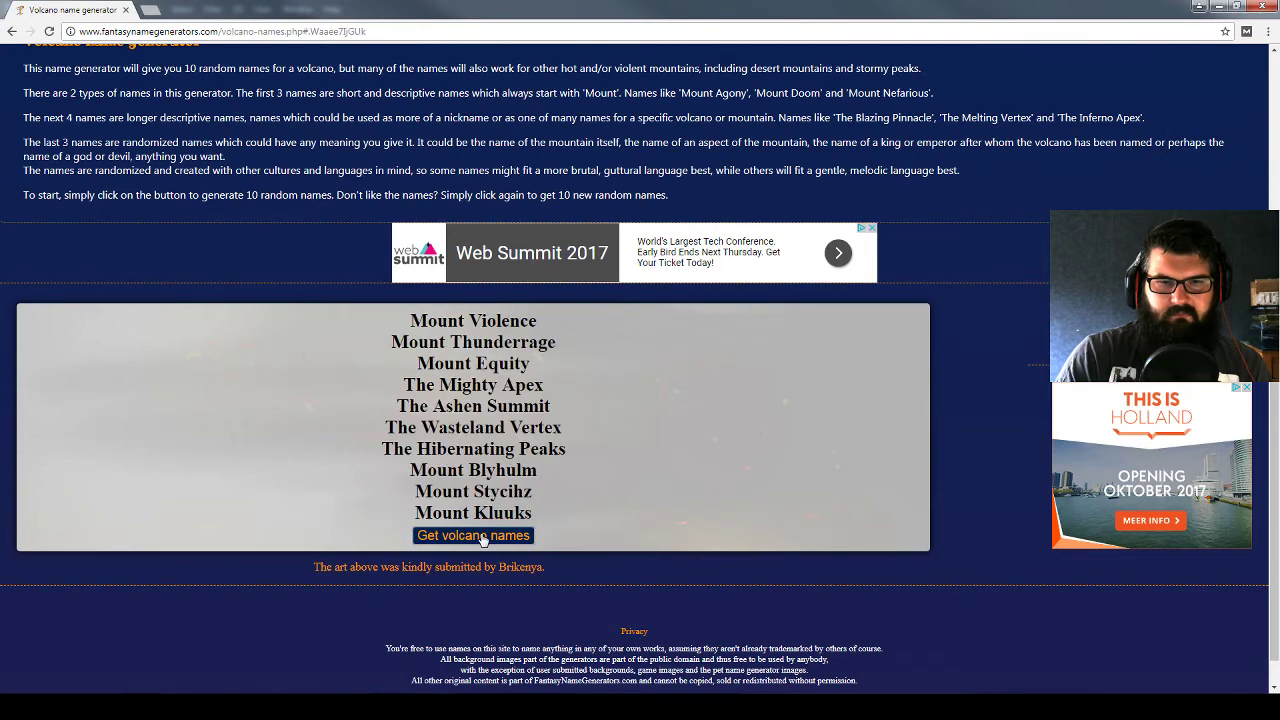
left_click(483, 539)
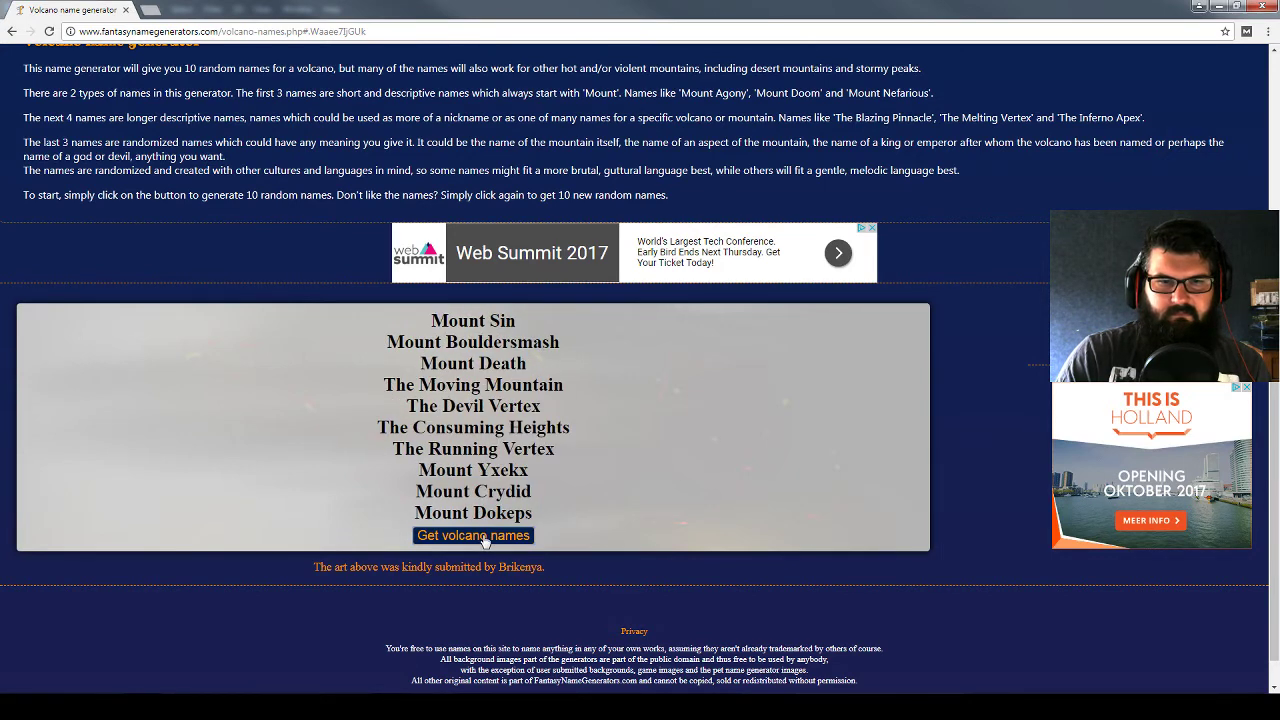
left_click(484, 540)
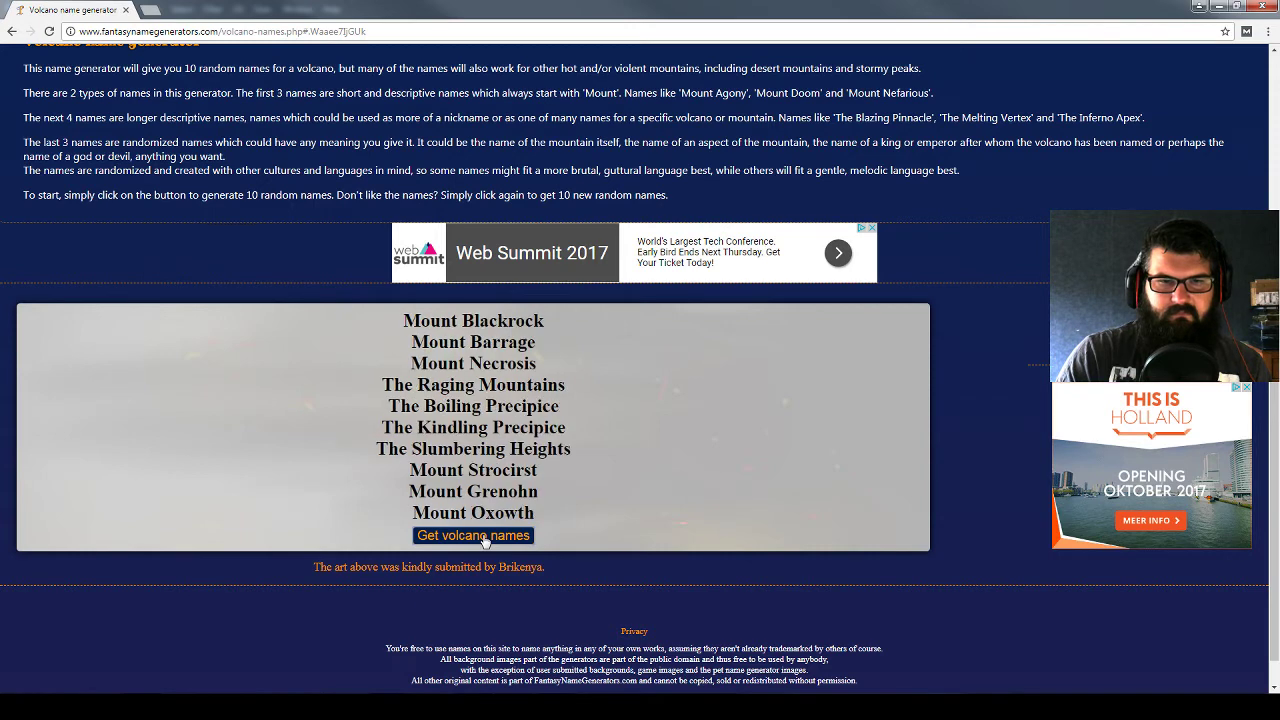
left_click(484, 540)
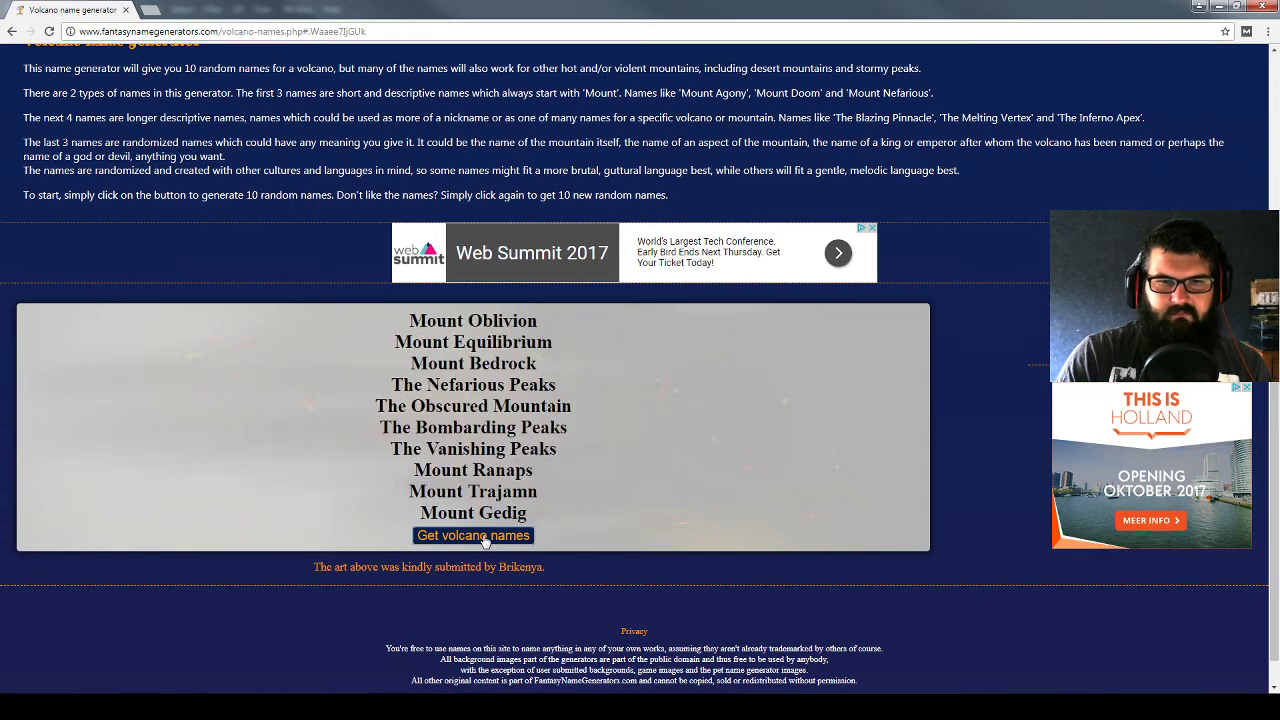
left_click(484, 540)
Browse several batches from the Park Names generator, including Seaside Park, then return to Photoshop
scroll(735, 410, "up", 3)
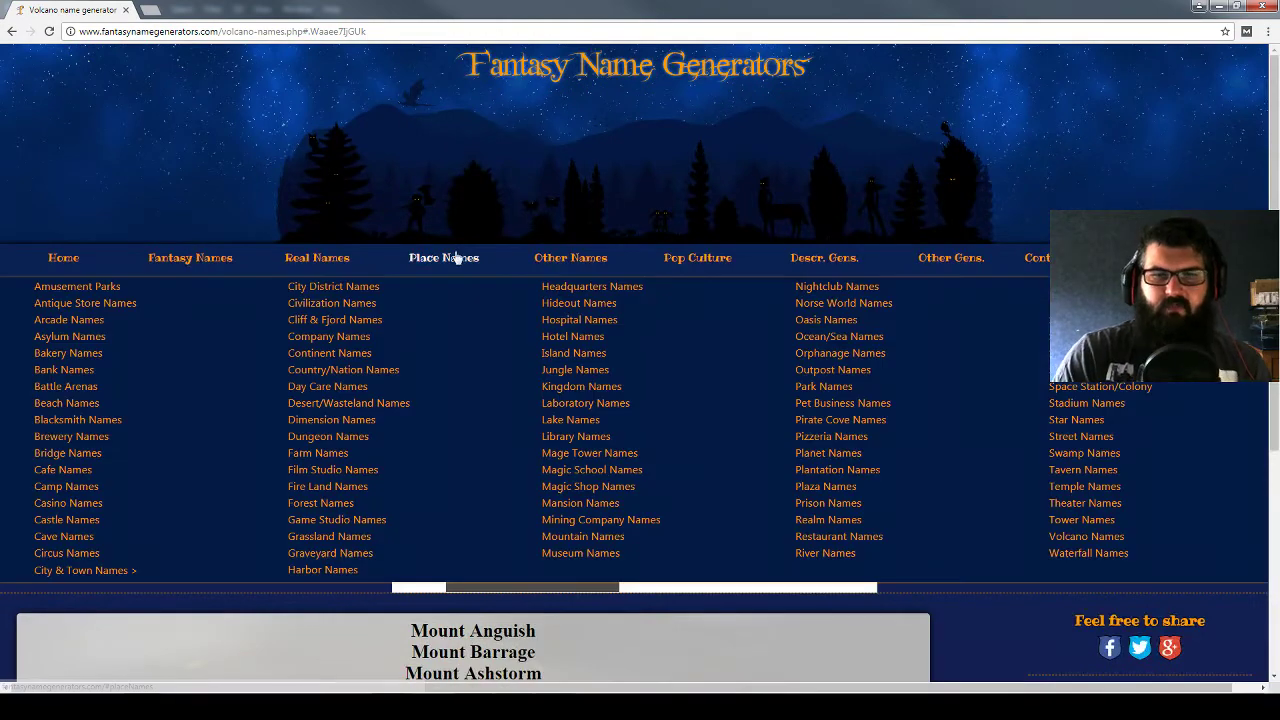
left_click(846, 394)
scroll(458, 516, "down", 4)
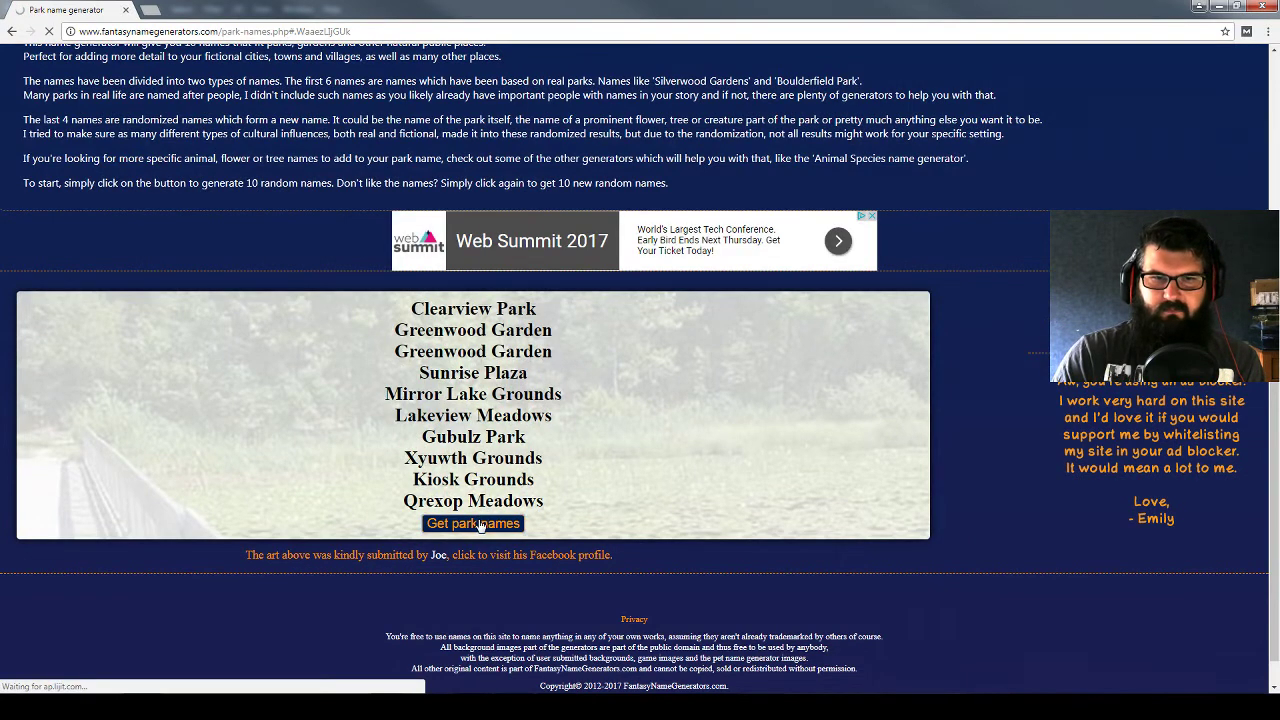
left_click(481, 524)
left_click(482, 525)
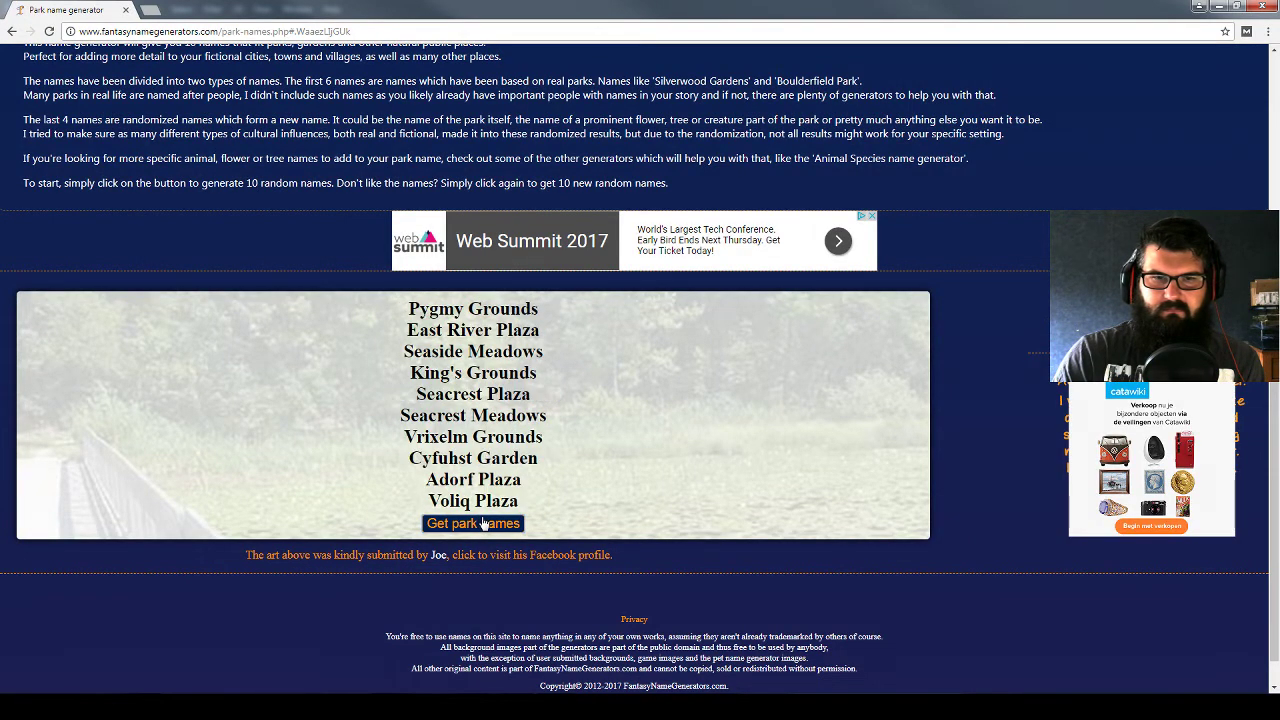
left_click(485, 525)
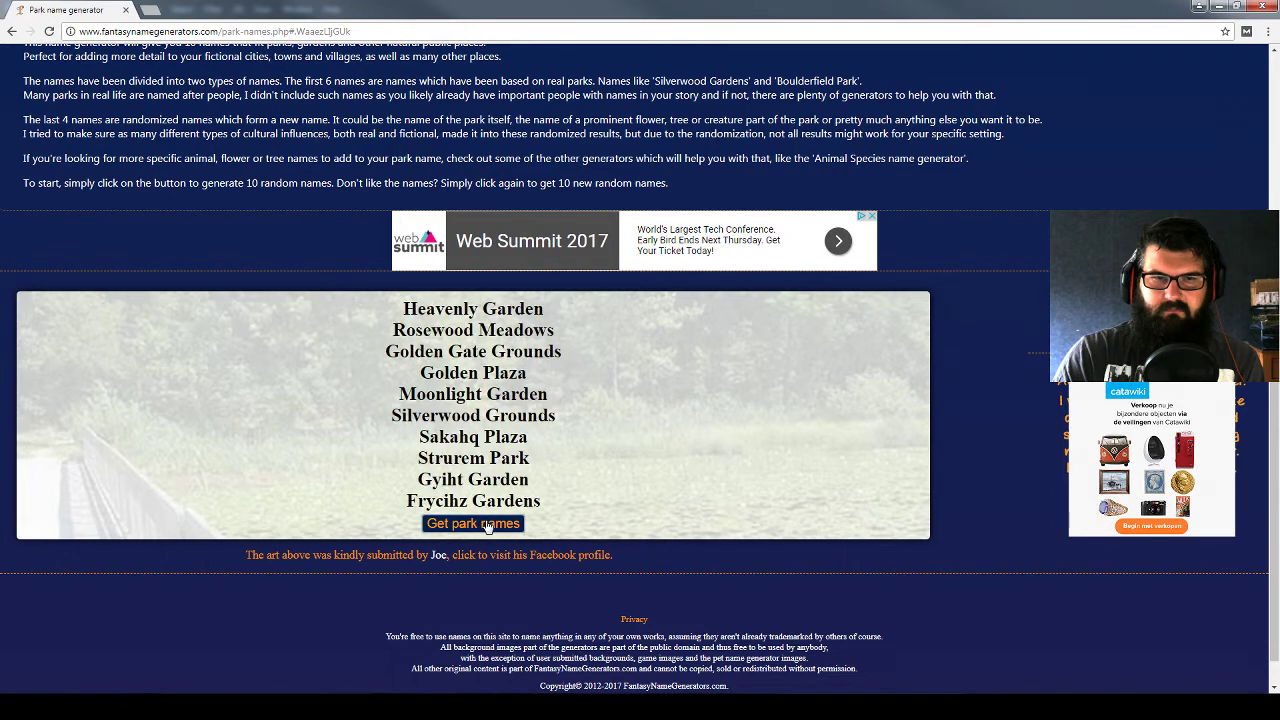
left_click(488, 527)
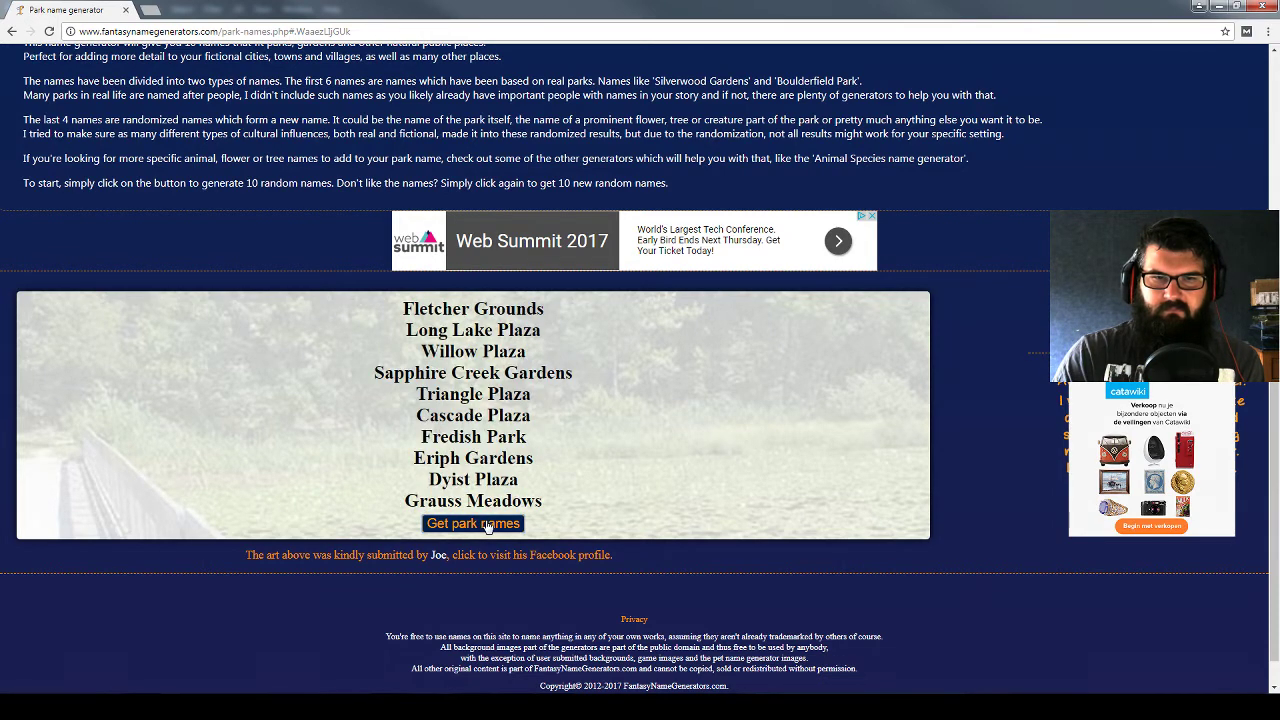
left_click(488, 528)
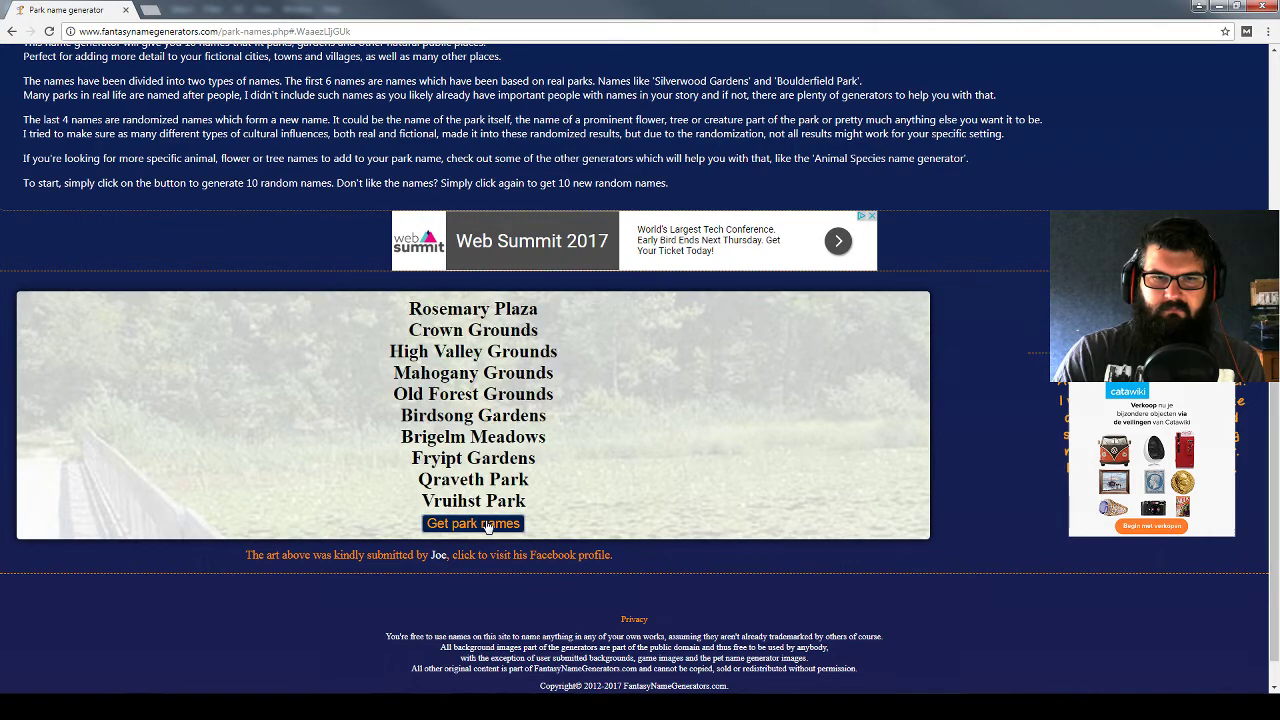
left_click(488, 528)
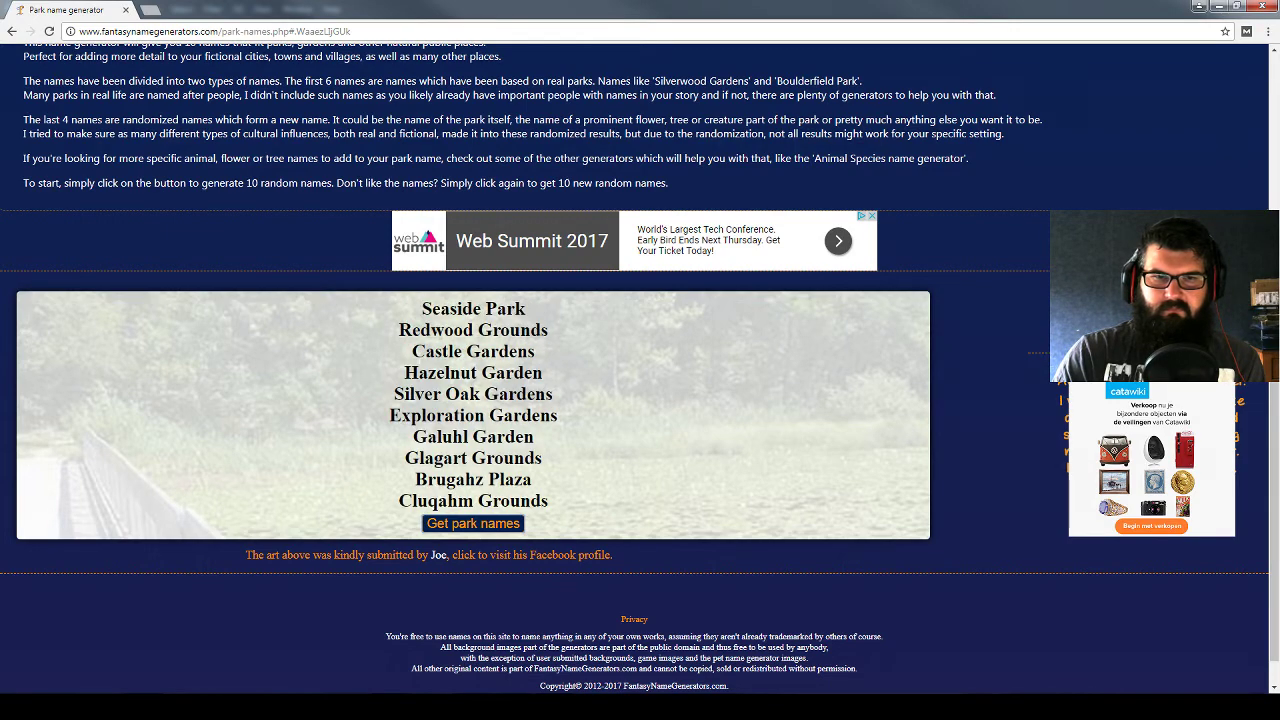
key("alt+Tab")
Paste 'Clearview' into the copied label and set its Warp Text bend to -5
double_click(1099, 541)
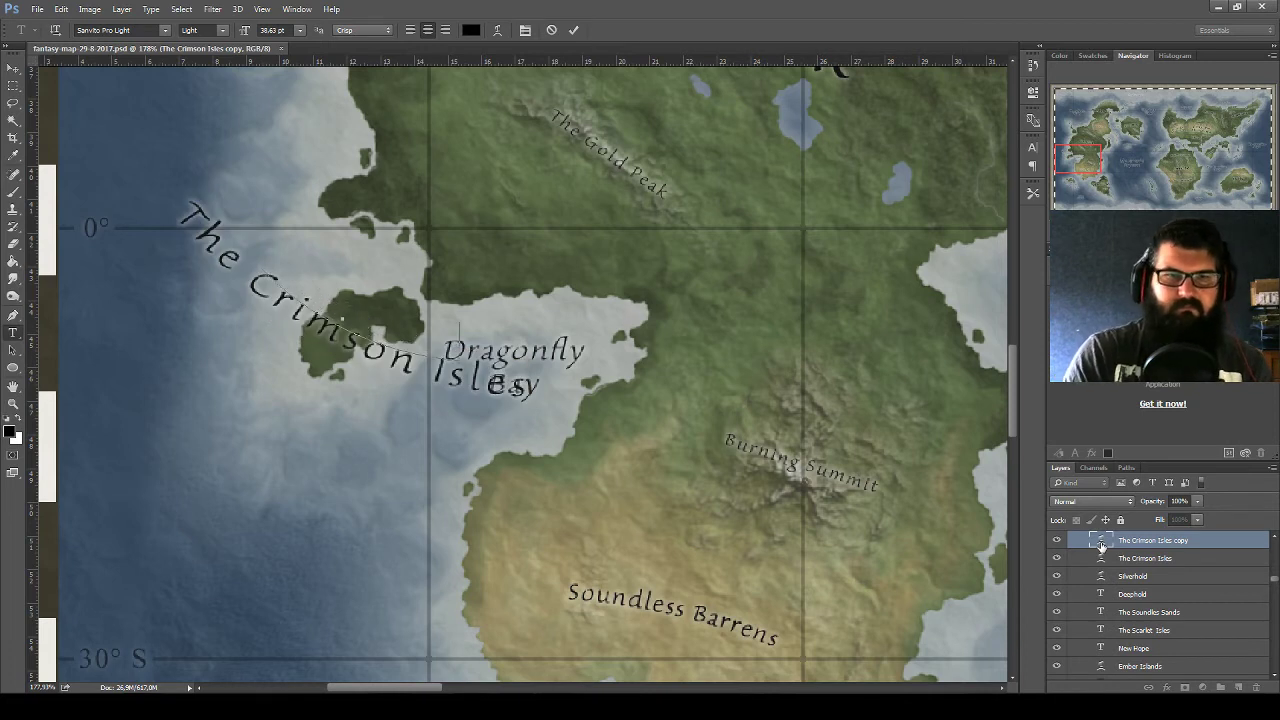
type("Clearview")
key("ctrl+a")
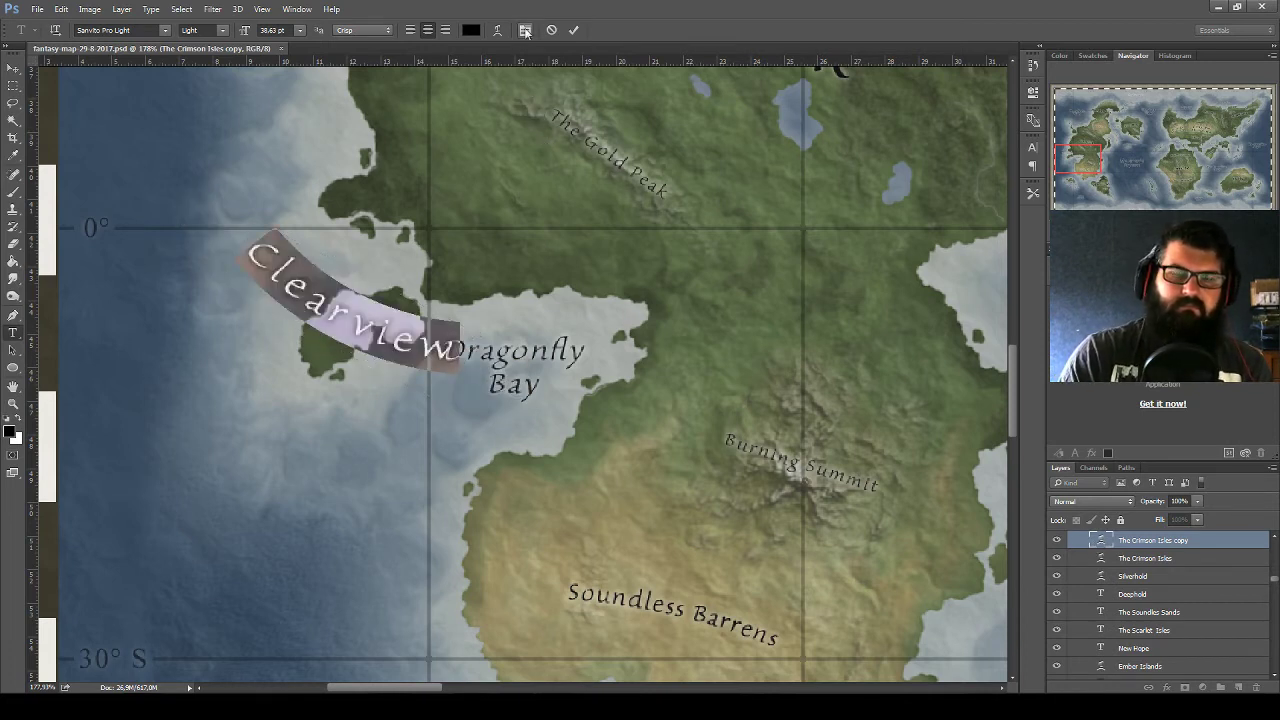
left_click(525, 31)
left_click(498, 31)
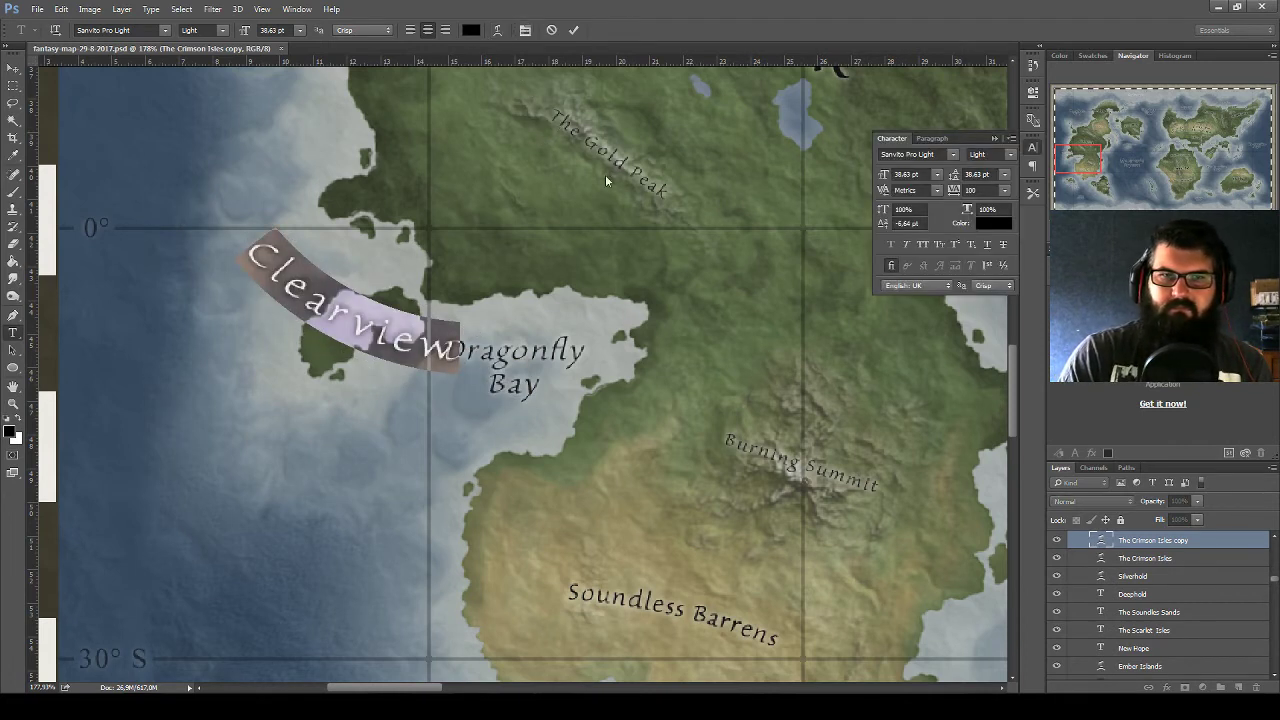
type("-5")
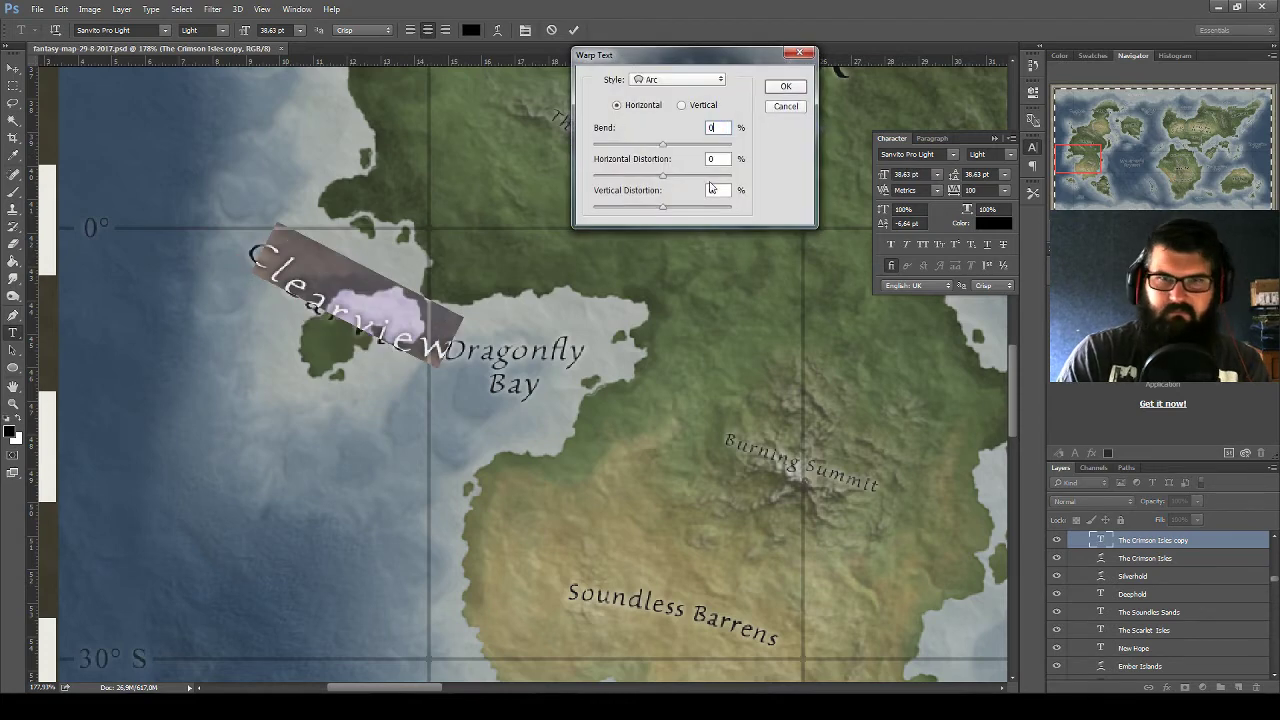
left_click(770, 86)
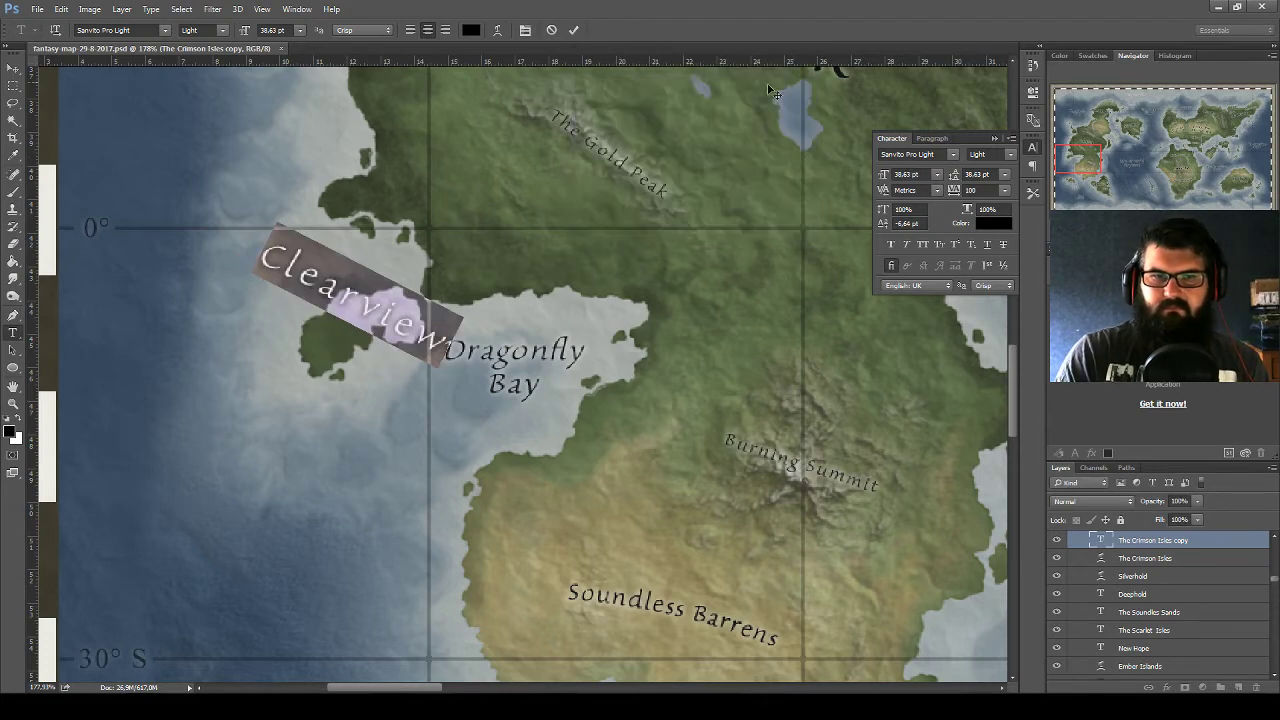
left_click(13, 68)
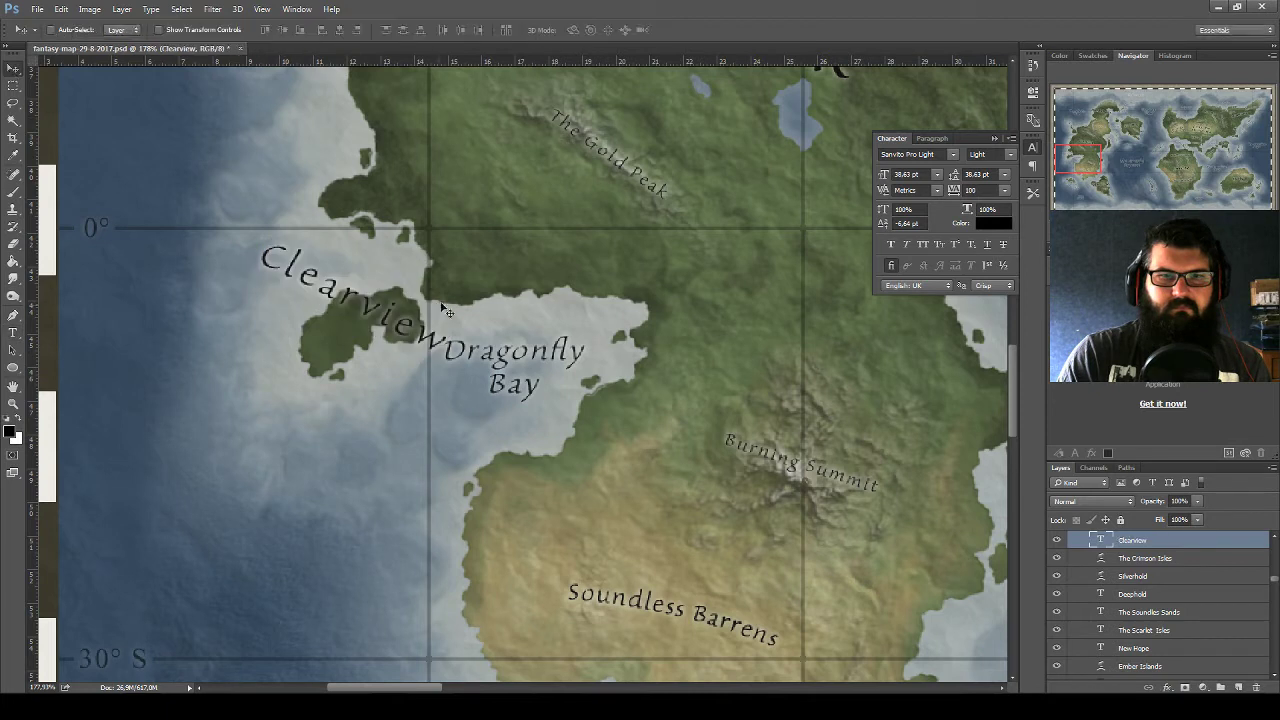
Move Clearview toward the small island and warp it into an Arc with bend 25, raised slightly
left_click_drag(331, 319, 350, 350)
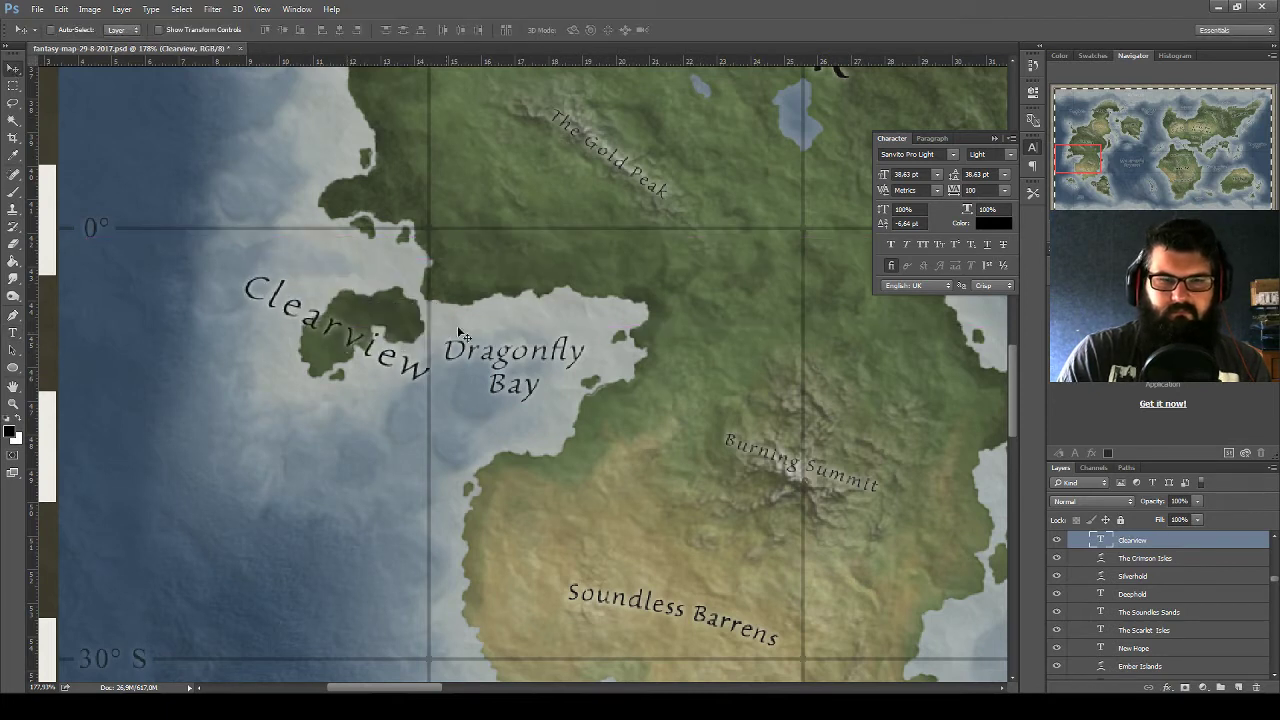
mouse_move(430, 338)
left_mouse_down()
mouse_move(410, 360)
mouse_move(486, 357)
left_mouse_up()
key("ctrl+t")
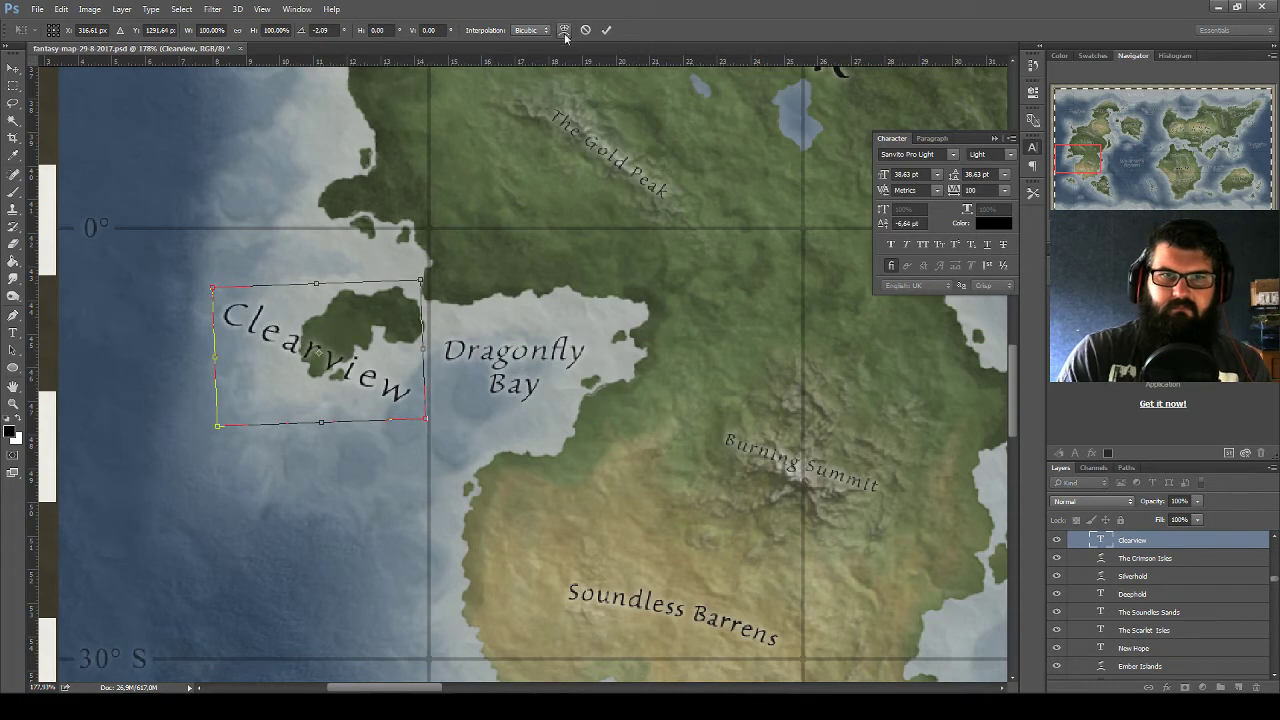
left_click(564, 32)
left_click(245, 30)
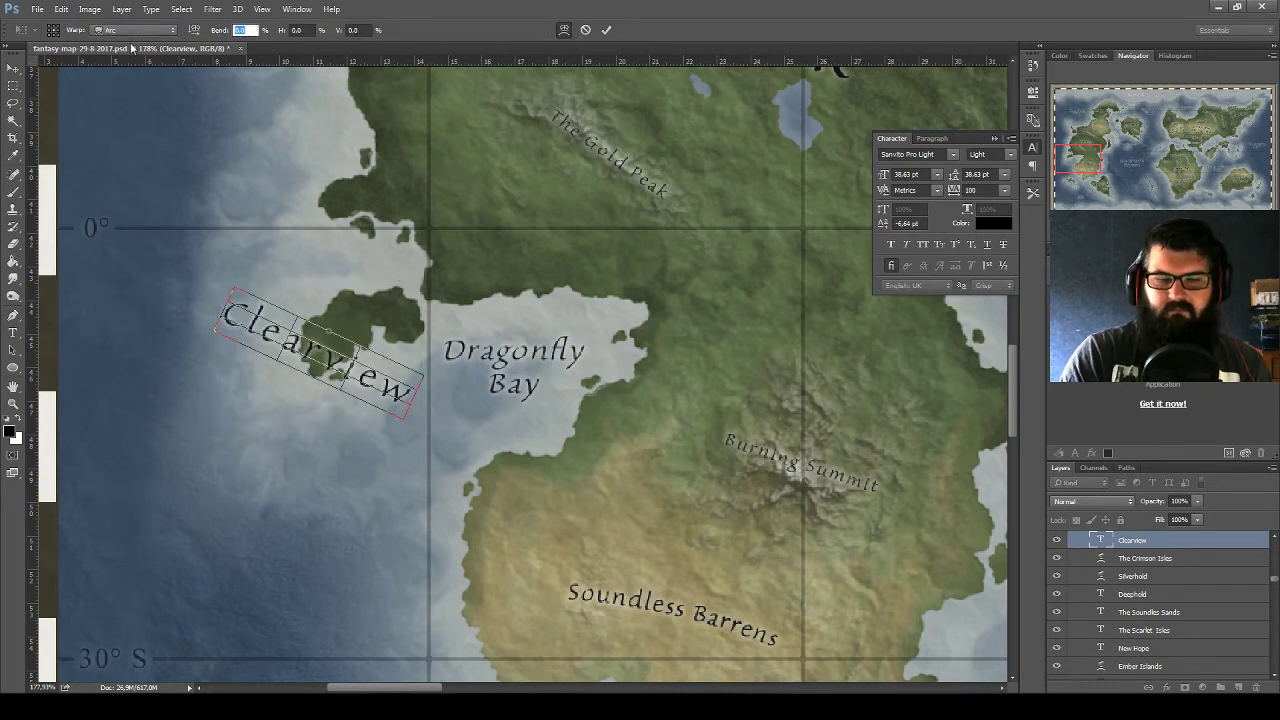
type("25")
key("Return")
key("Up")
key("Up")
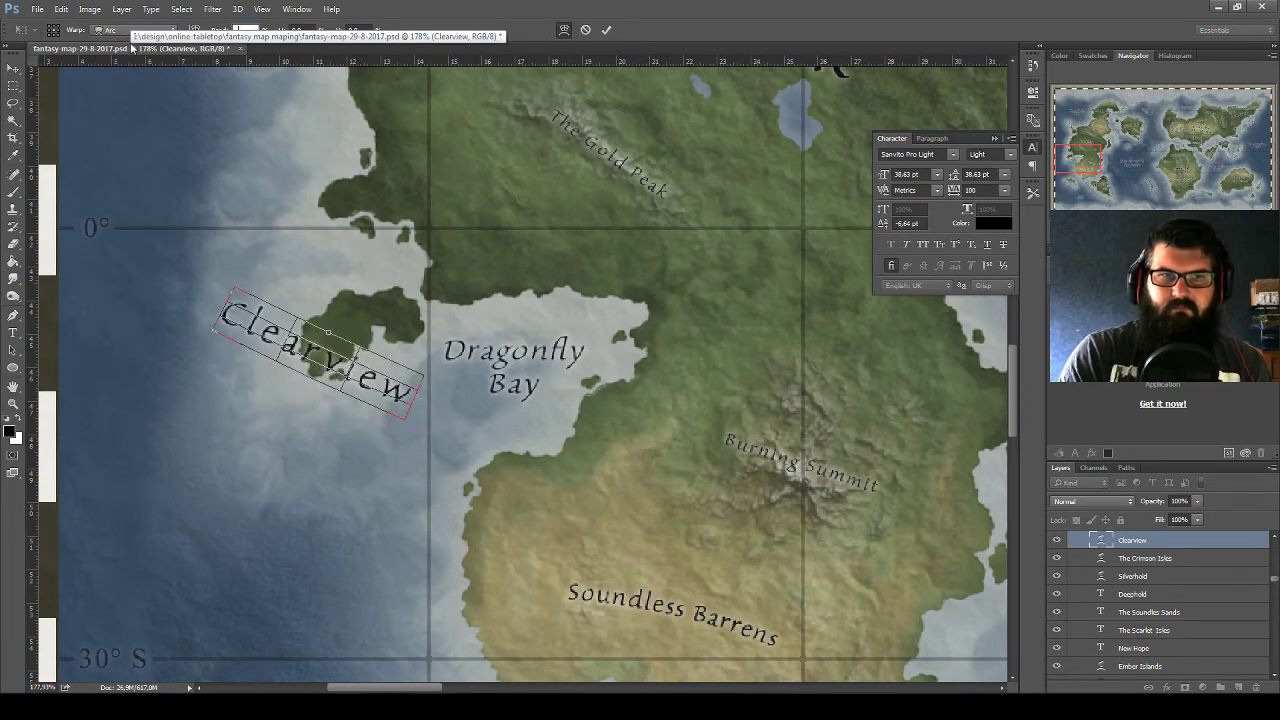
key("Up")
key("Up")
key("Up")
key("Up")
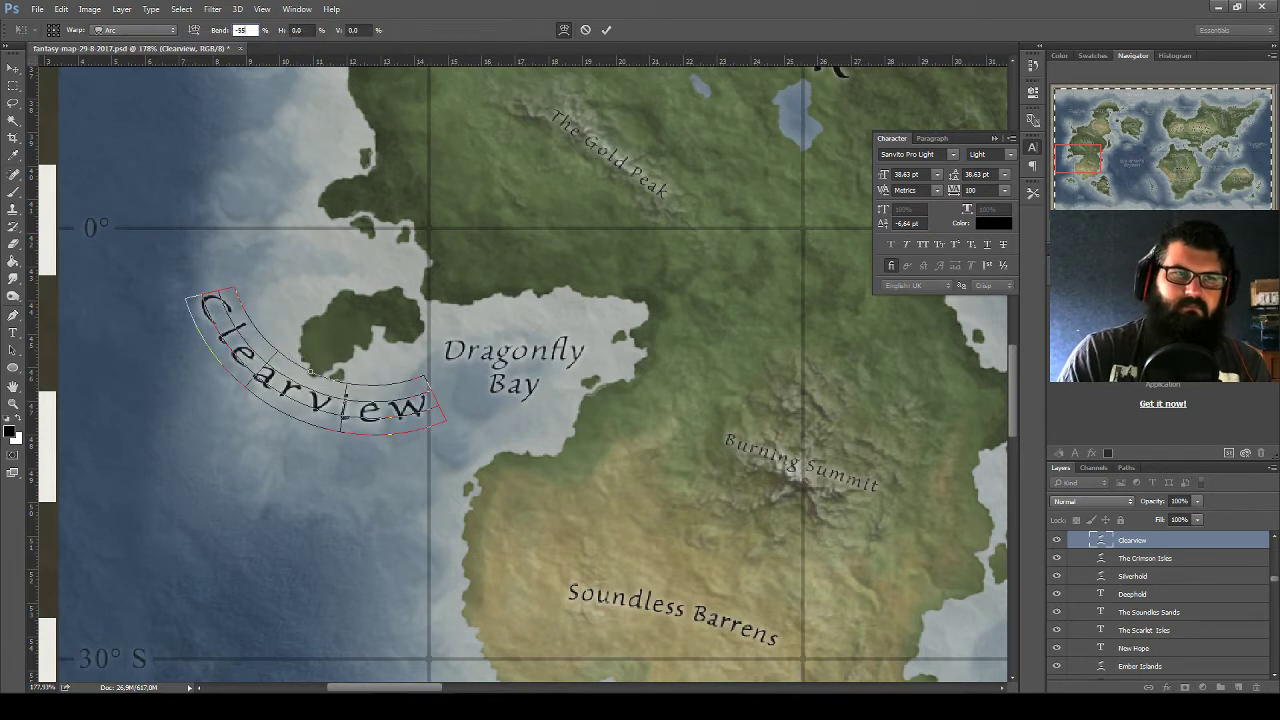
left_click(13, 68)
left_click(588, 270)
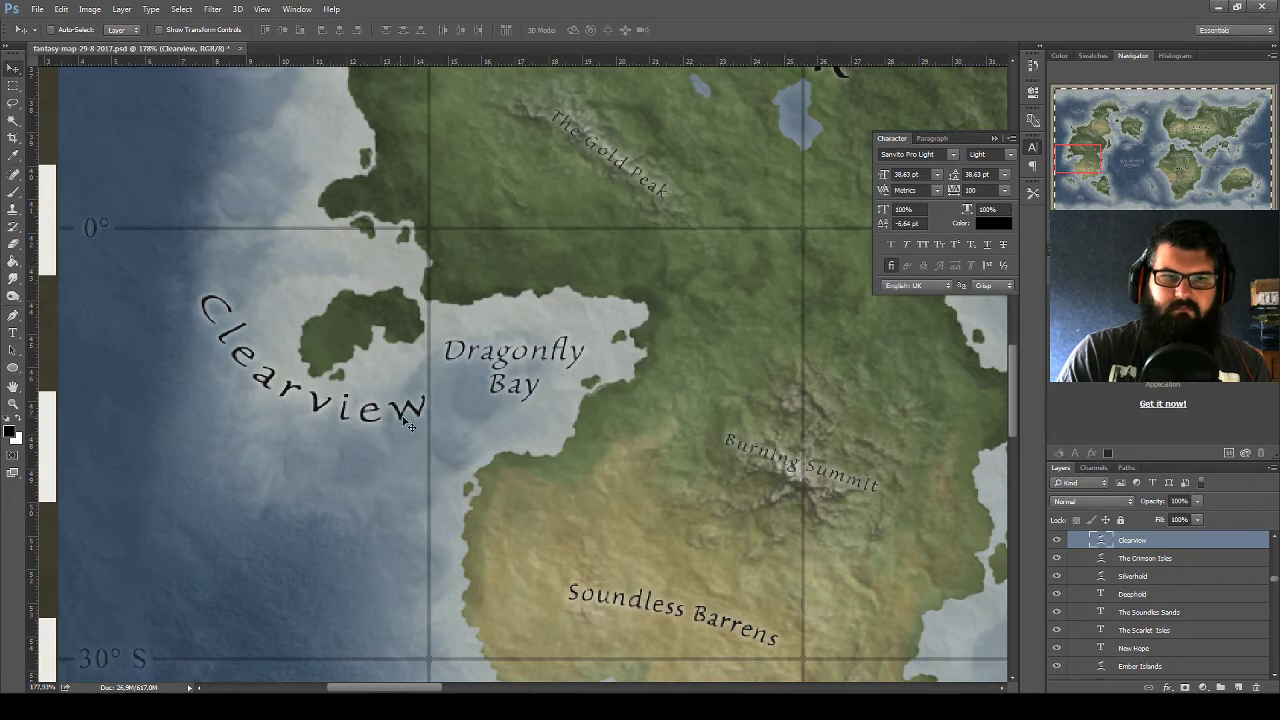
Shrink Clearview to 75% and shift it slightly down
left_click_drag(408, 425, 418, 437)
key("ctrl+t")
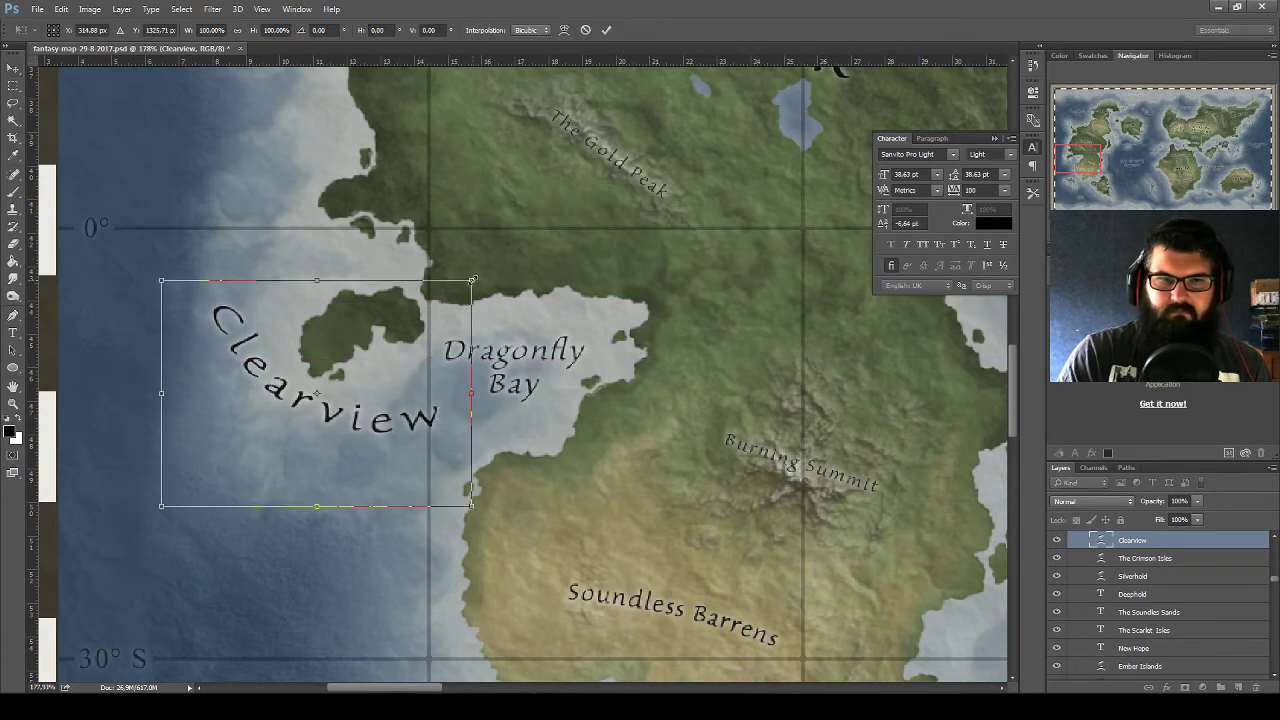
left_click_drag(472, 280, 433, 308)
left_click_drag(391, 369, 377, 369)
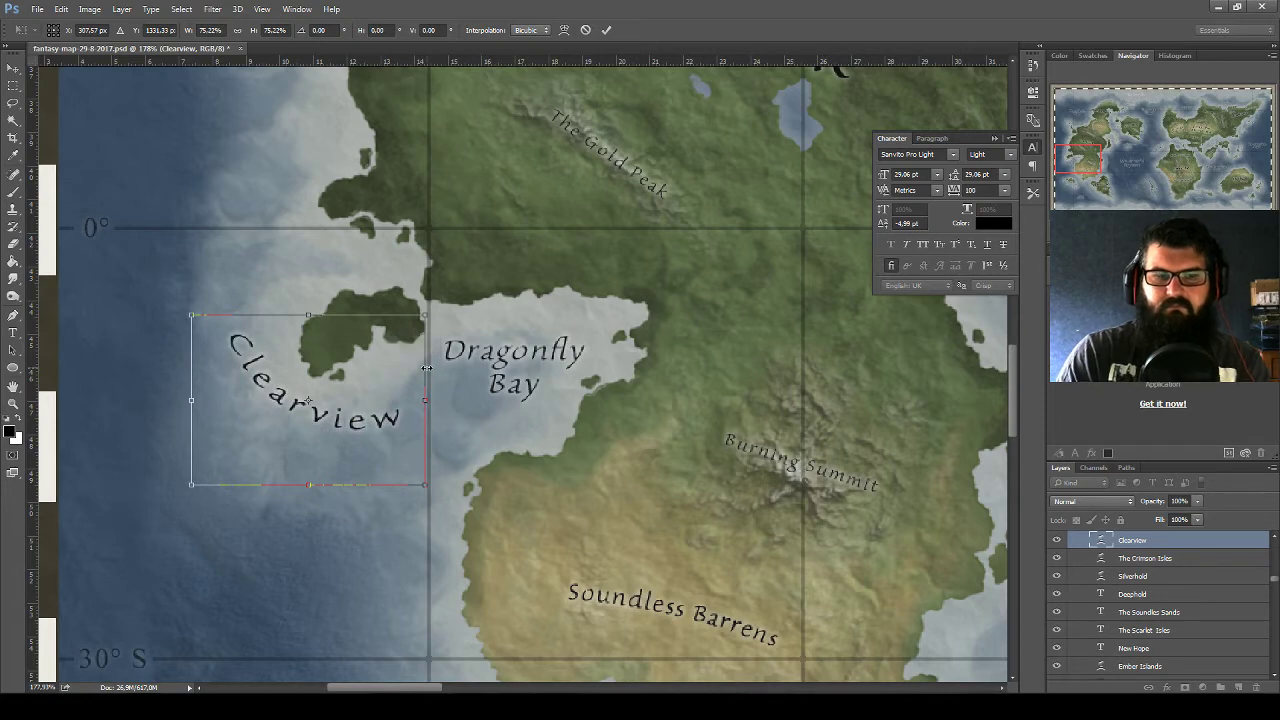
key("Return")
scroll(505, 397, "down", 2)
scroll(505, 397, "down", 2)
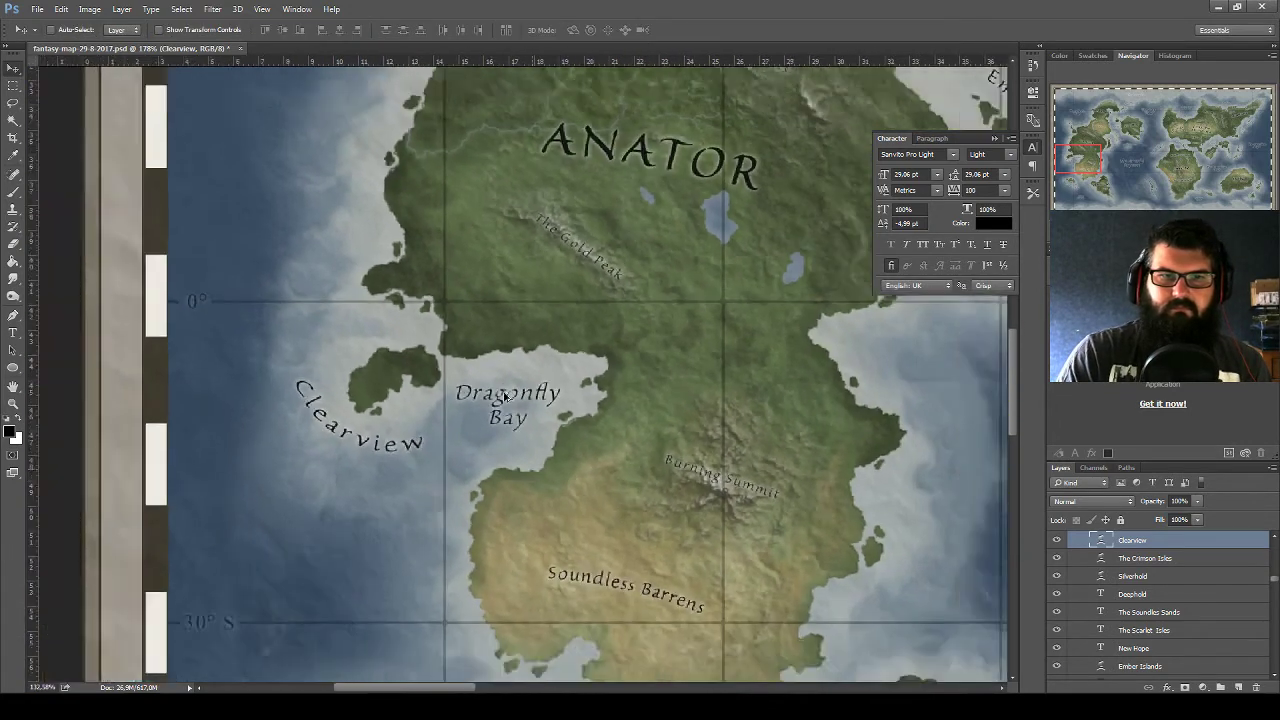
scroll(505, 397, "down", 2)
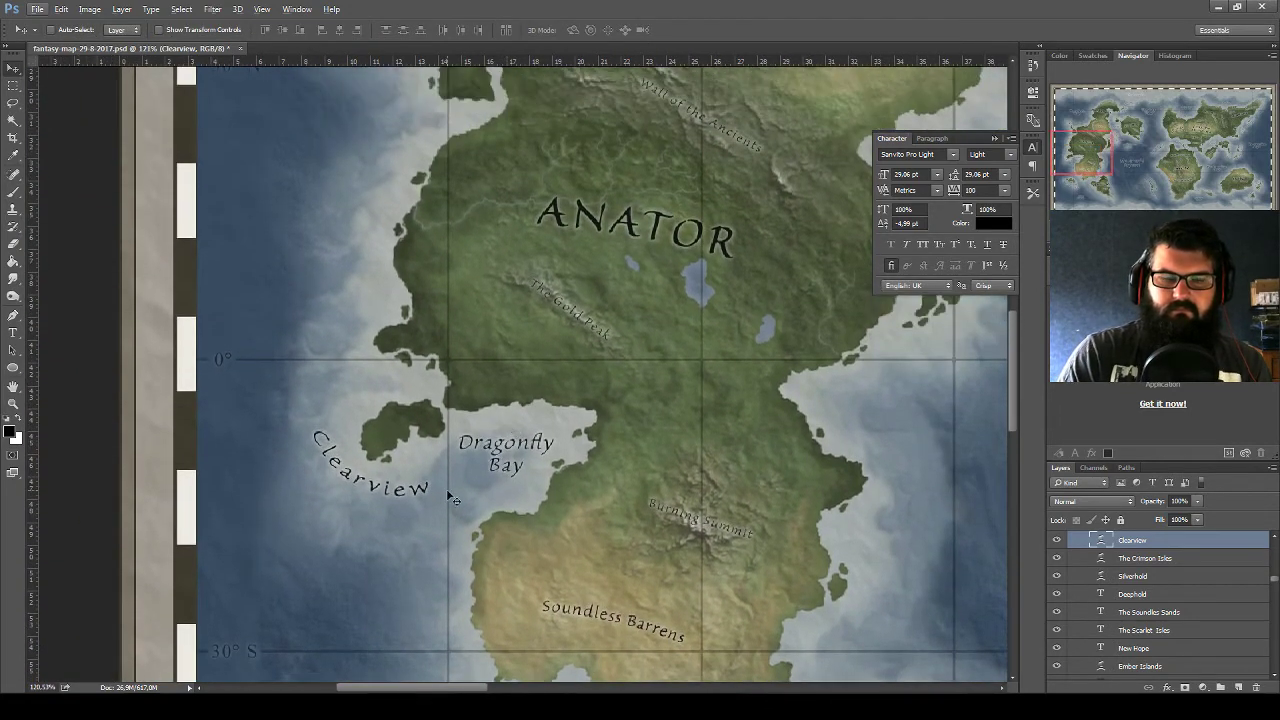
key("ctrl")
Readjust the Arc bend of the Clearview text warp
key("ctrl+t")
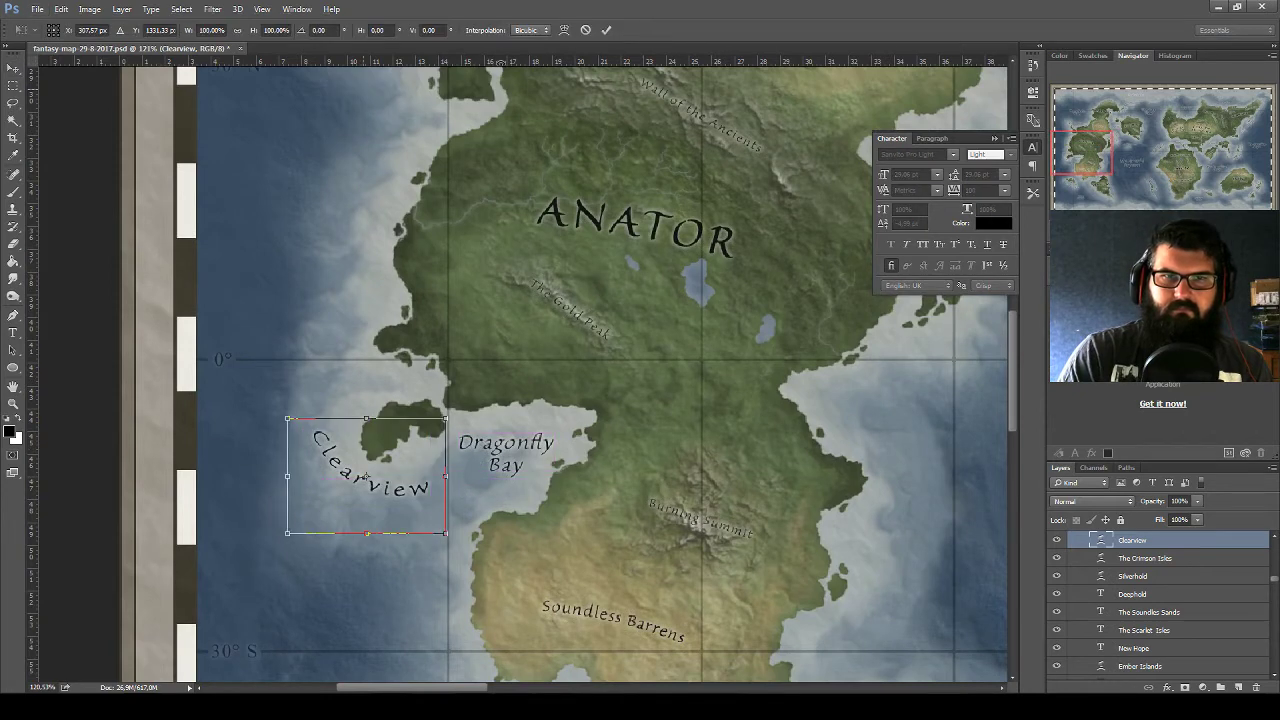
left_click(585, 31)
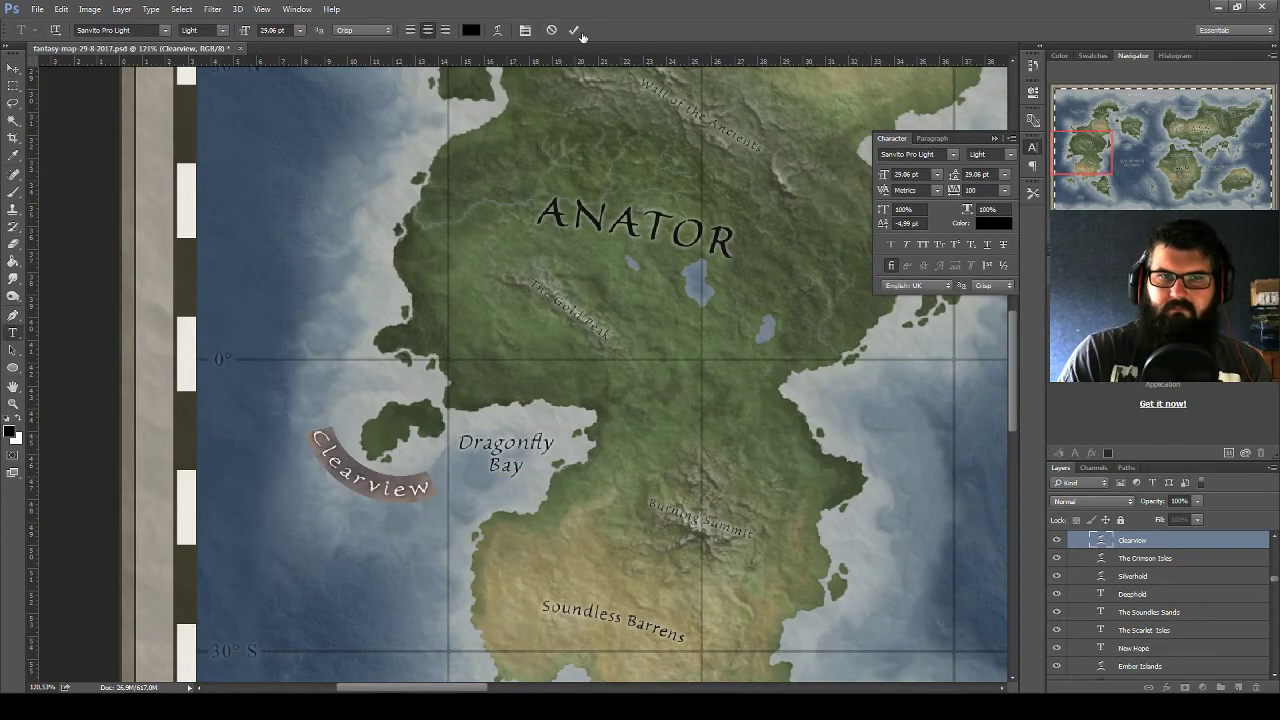
left_click(497, 30)
left_click_drag(697, 147, 690, 147)
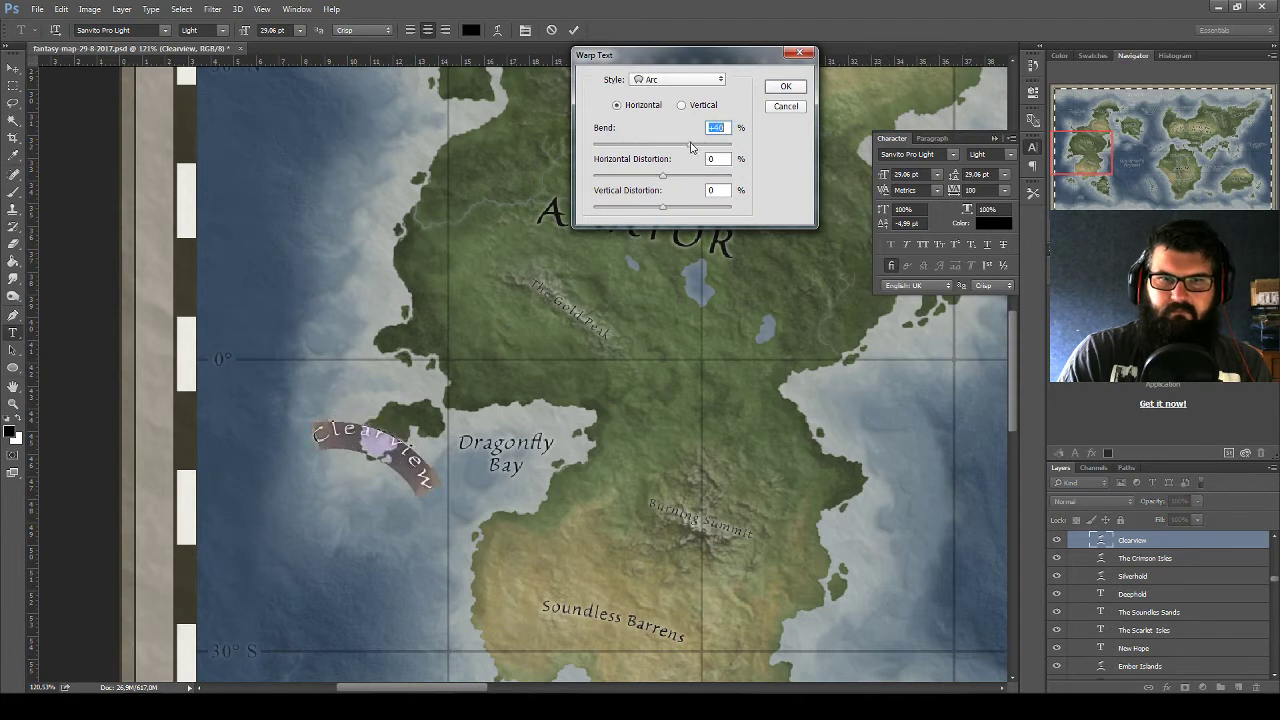
left_click(786, 86)
left_click(13, 68)
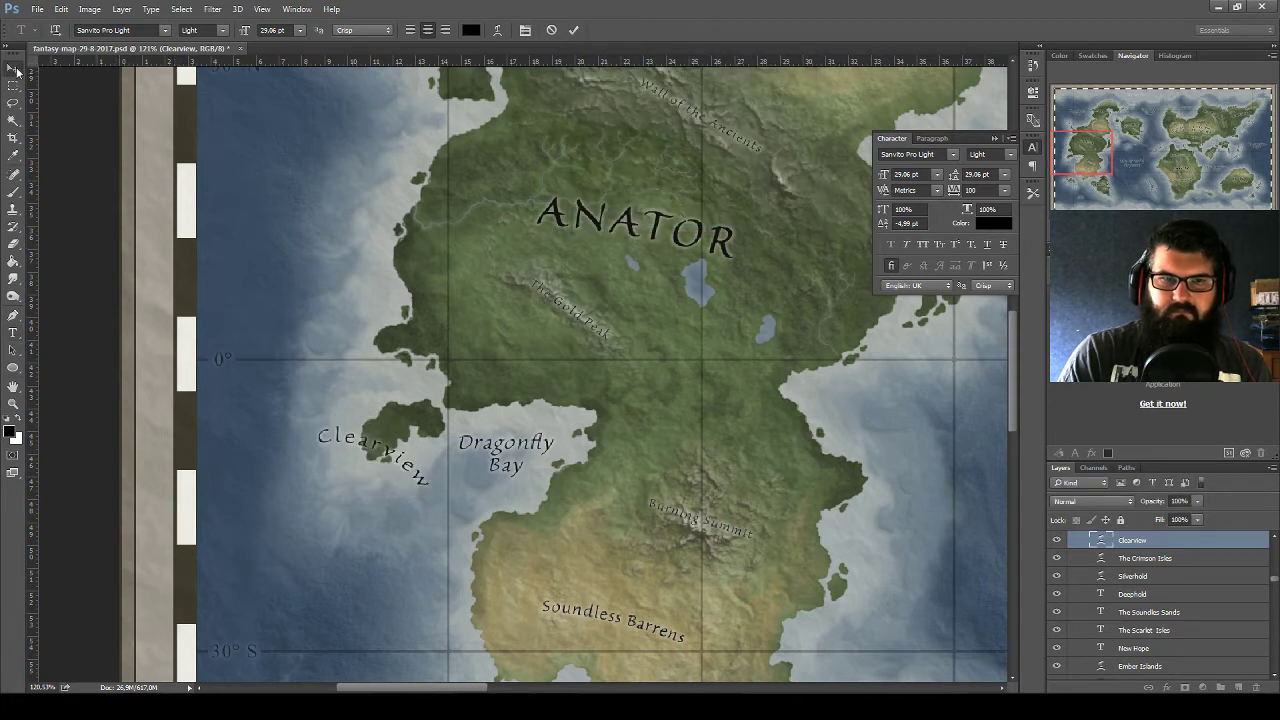
Rotate Clearview about -66° to run up the island's western shore
key("ctrl+t")
left_click_drag(590, 440, 498, 292)
left_click_drag(400, 407, 396, 376)
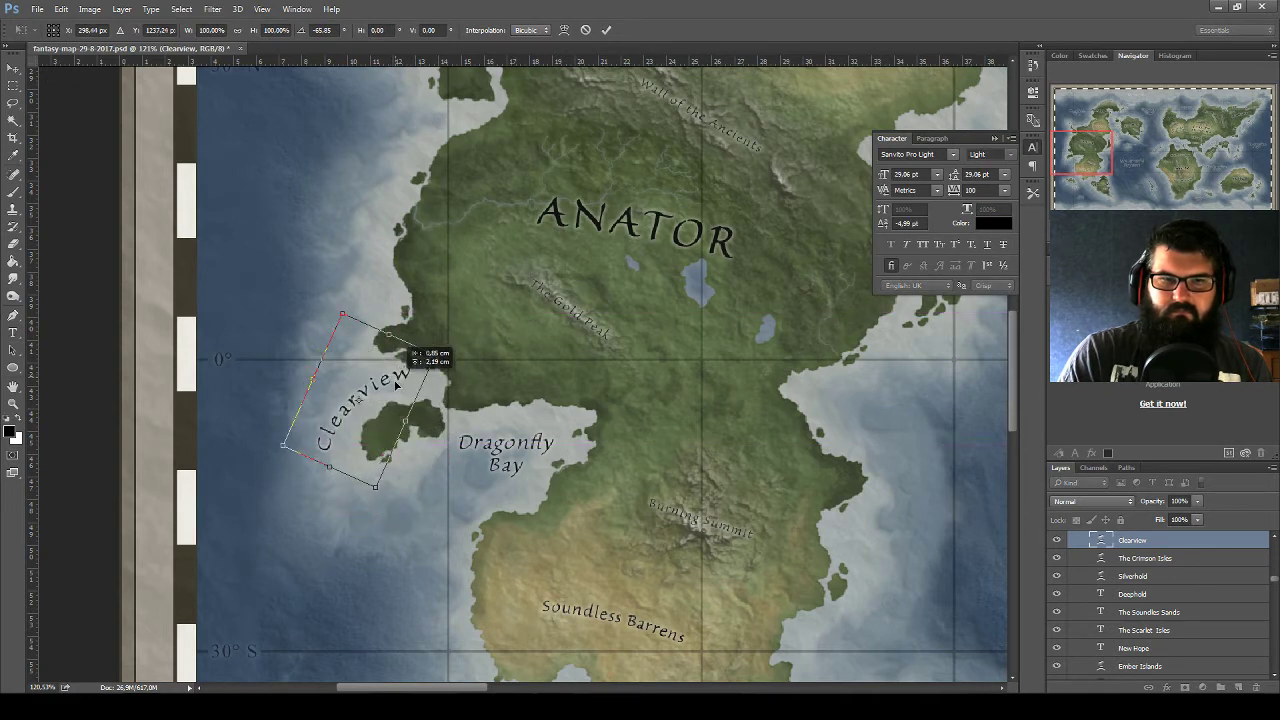
left_click_drag(397, 381, 400, 386)
Alt-drag a copy of the Clearview label up Anator's western coast near 30° N
key("Return")
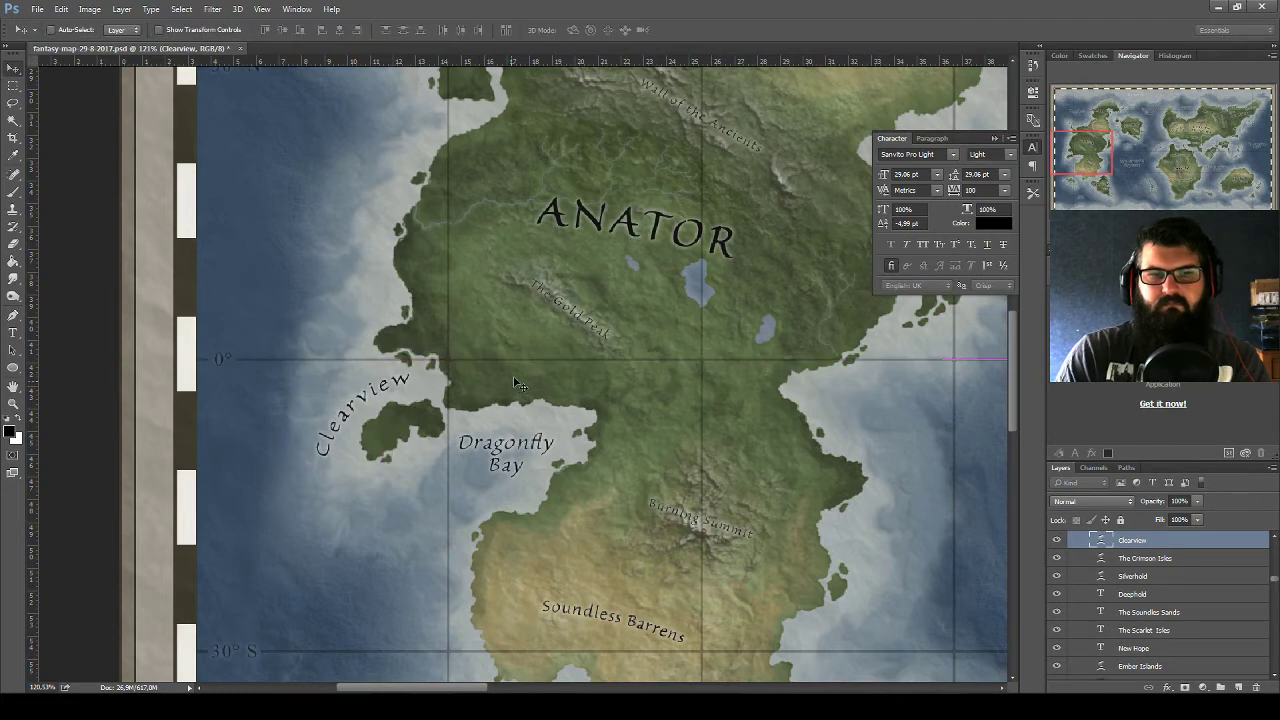
scroll(557, 461, "up", 5)
scroll(551, 453, "up", 1)
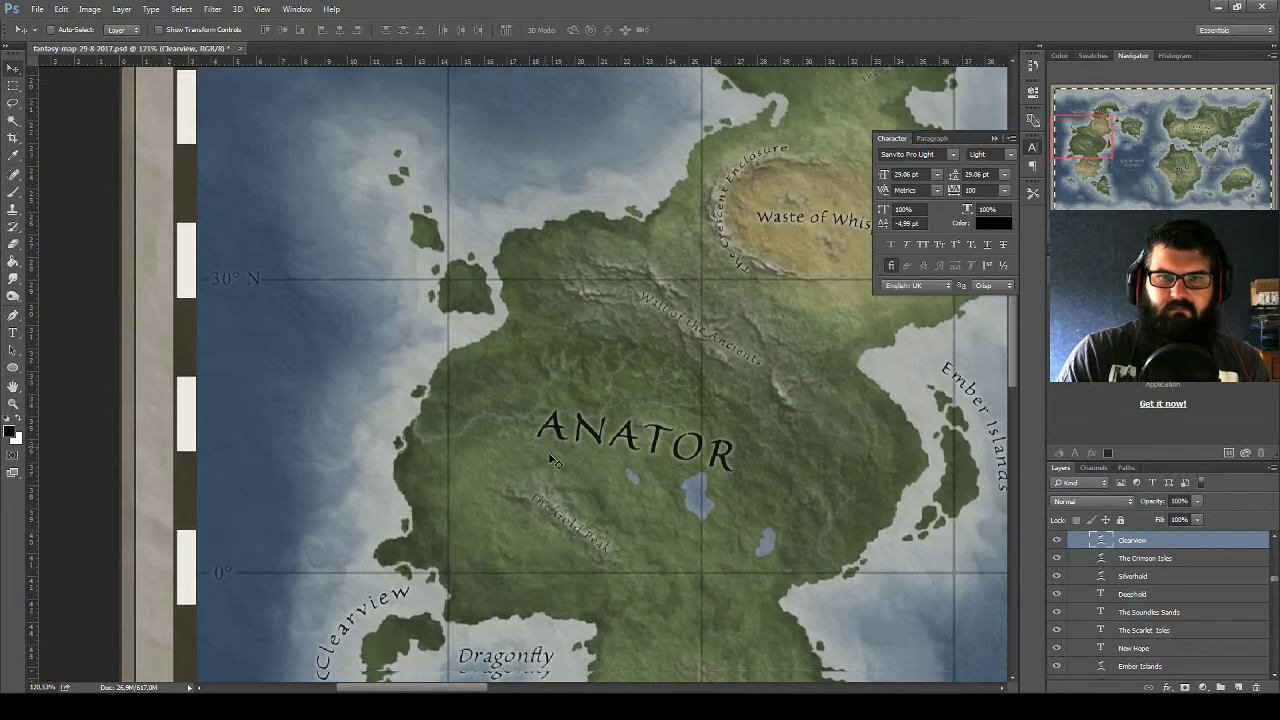
scroll(545, 453, "up", 2)
scroll(535, 452, "up", 2)
scroll(520, 455, "up", 2)
scroll(510, 463, "up", 1)
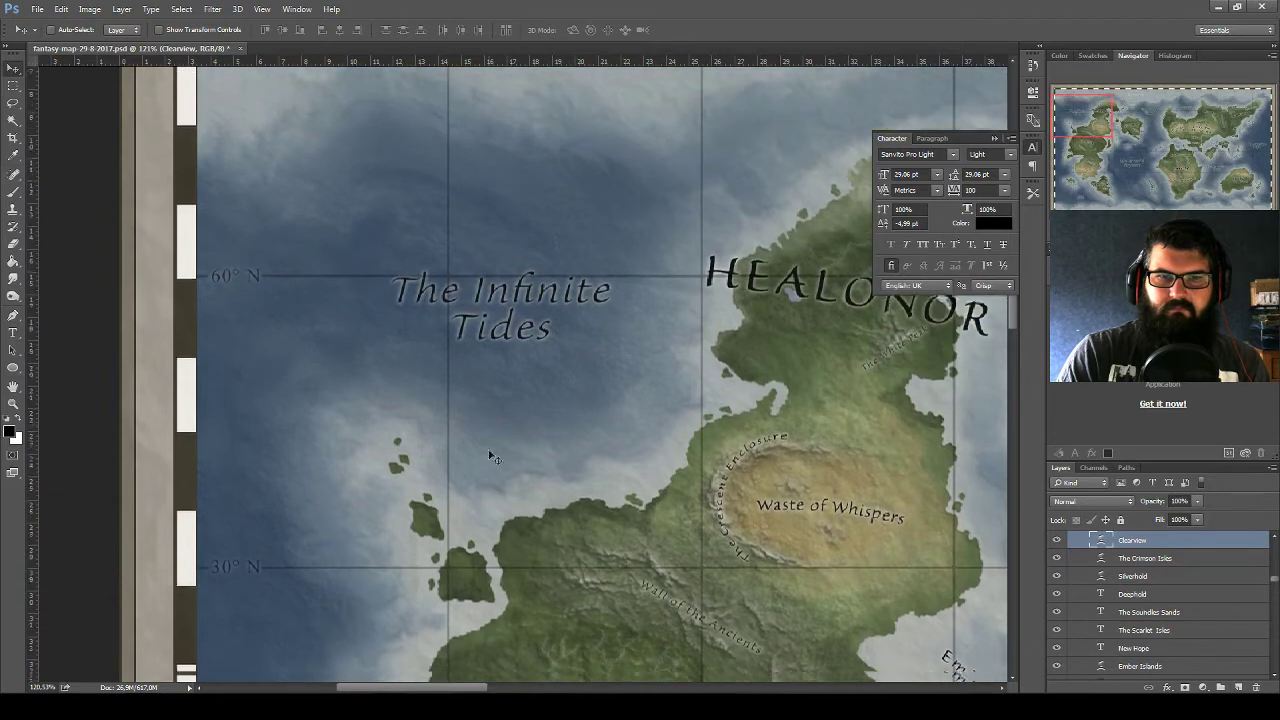
scroll(500, 468, "down", 2)
scroll(485, 475, "down", 3)
scroll(470, 480, "down", 3)
scroll(467, 483, "down", 1)
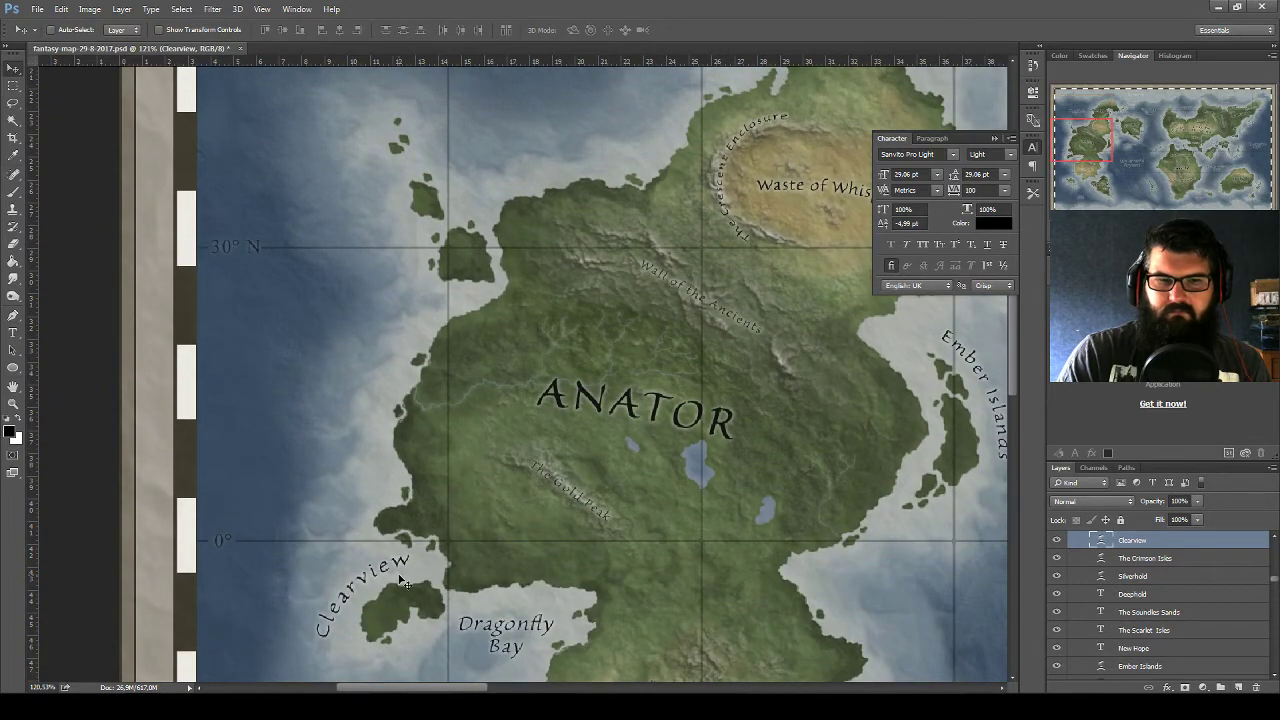
left_click_drag(400, 576, 420, 300)
Zoom in on the copied label and save the map document
scroll(422, 307, "up", 3)
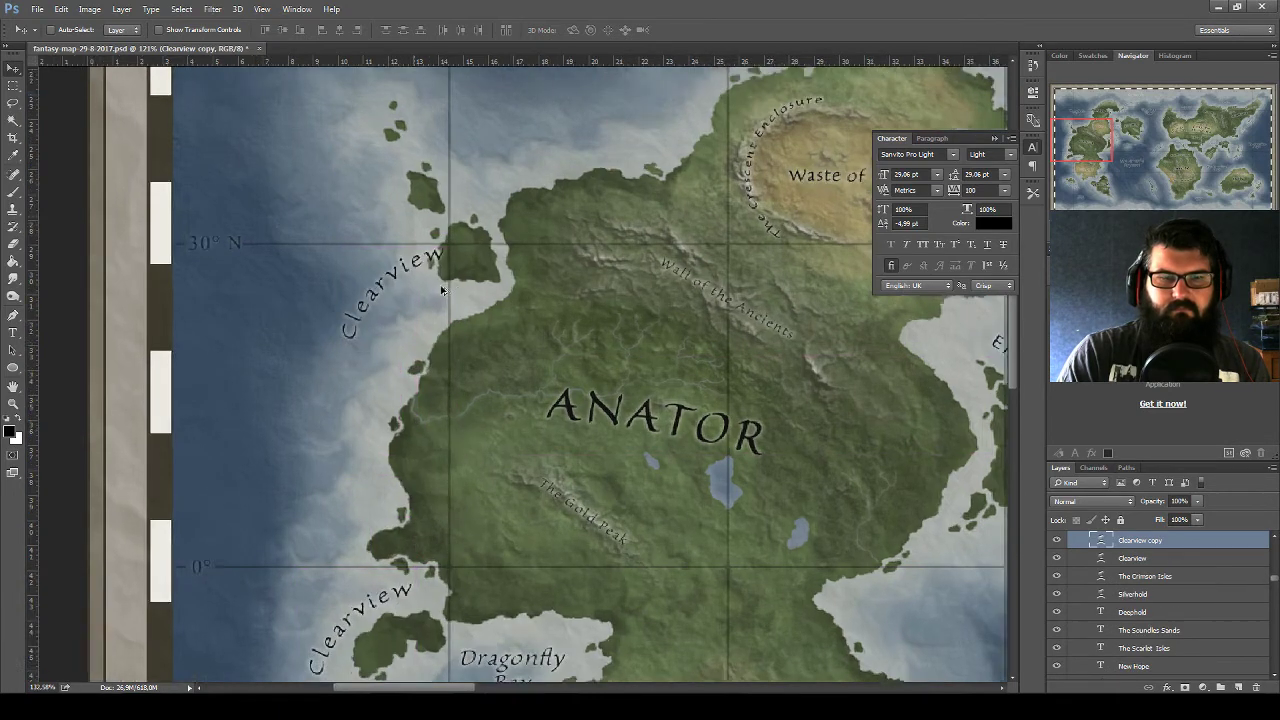
scroll(422, 307, "up", 2)
scroll(422, 307, "up", 5)
scroll(440, 360, "up", 4)
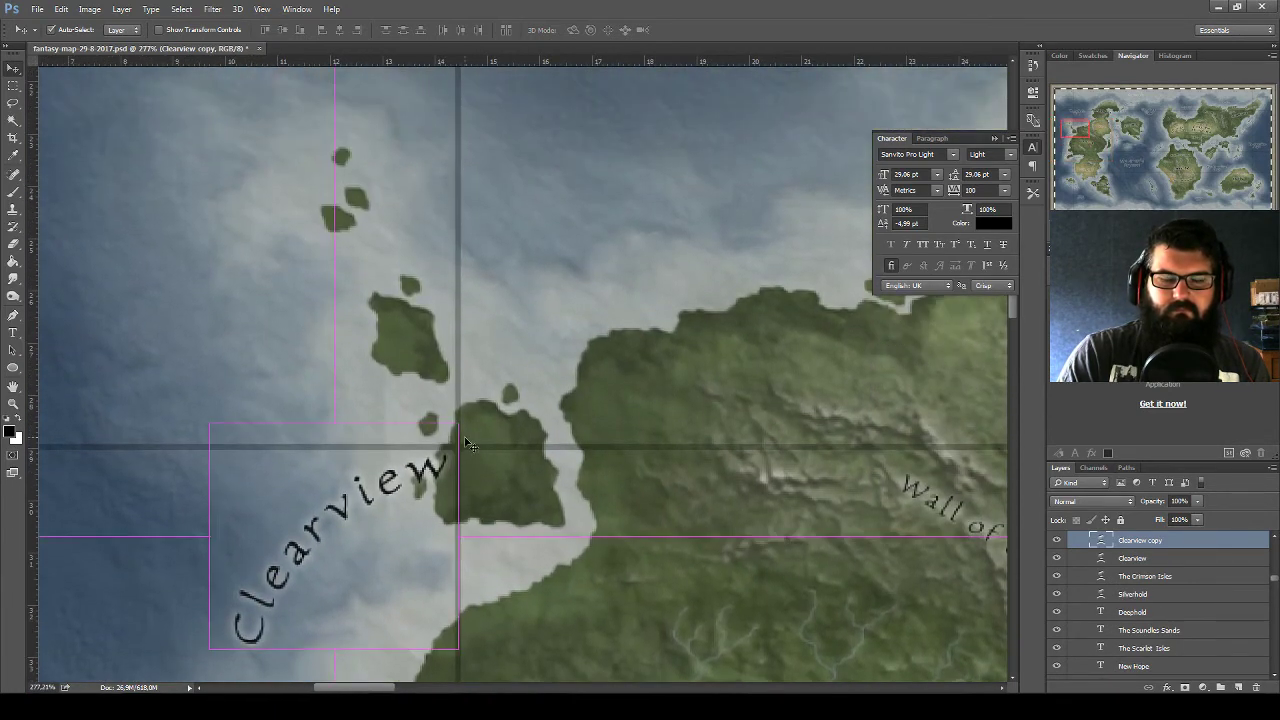
key("ctrl+s")
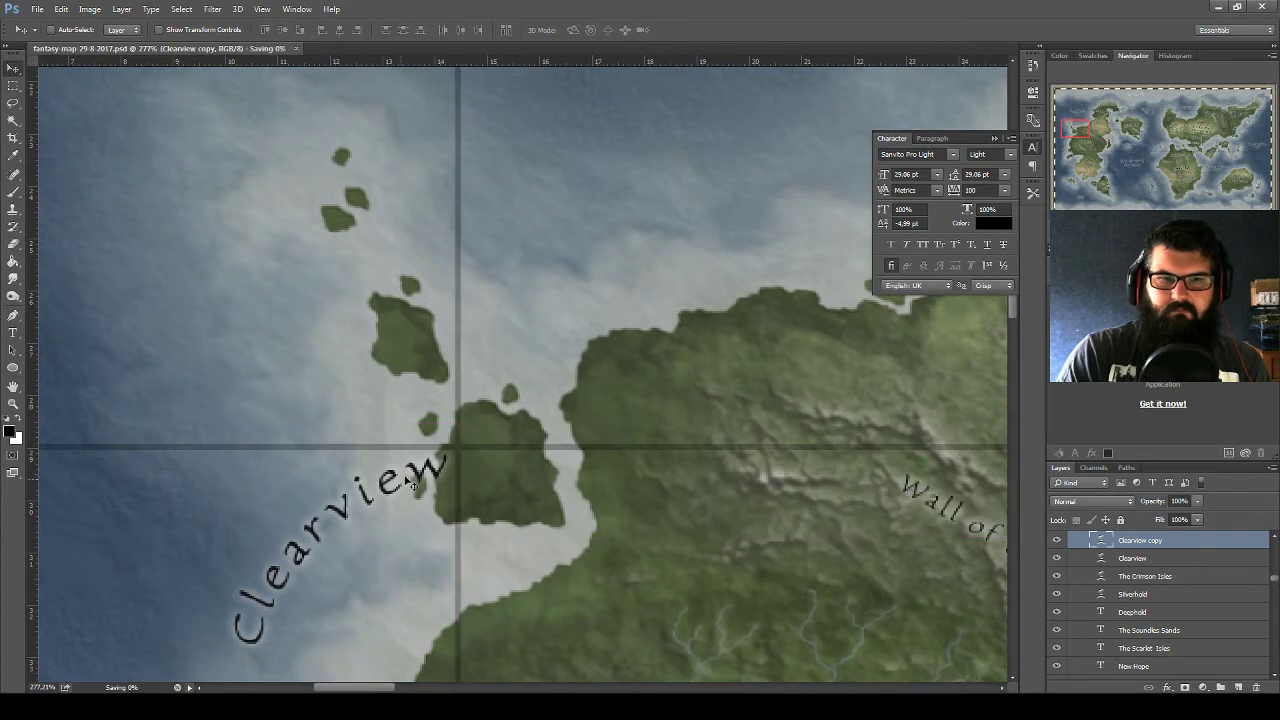
Retype the copied label as 'The Hand'
left_click_drag(412, 484, 400, 464)
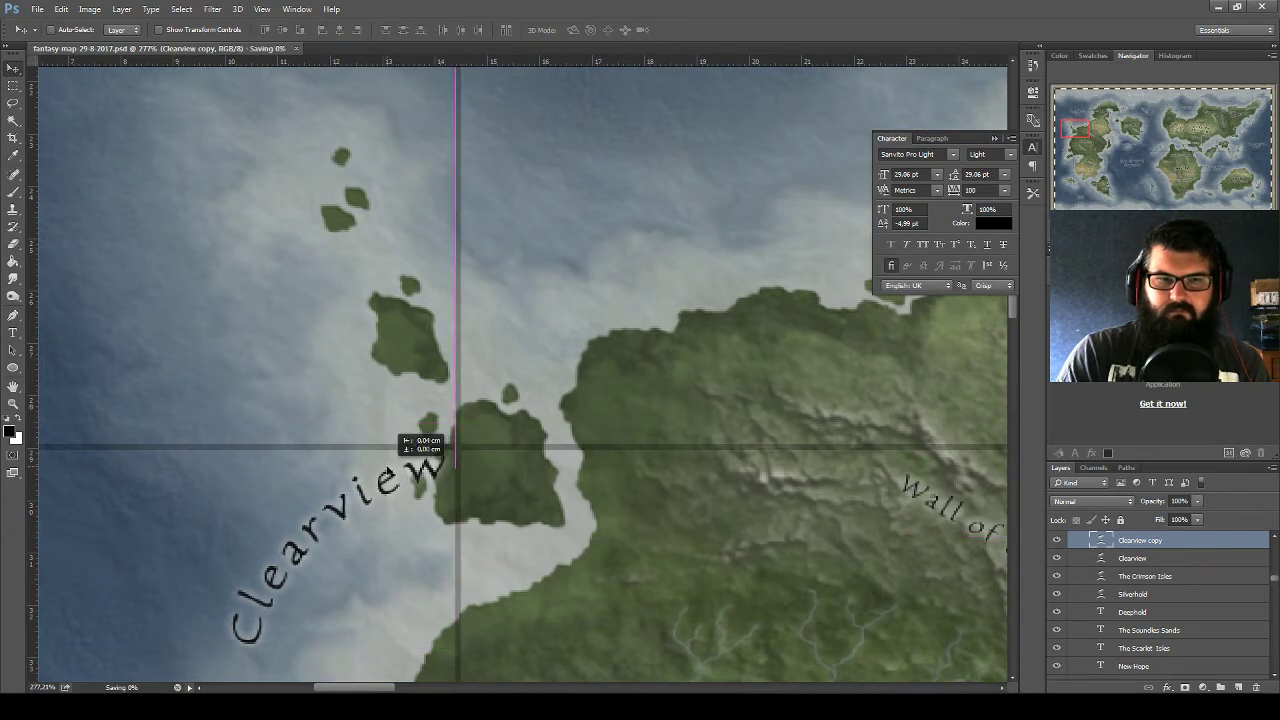
double_click(1101, 541)
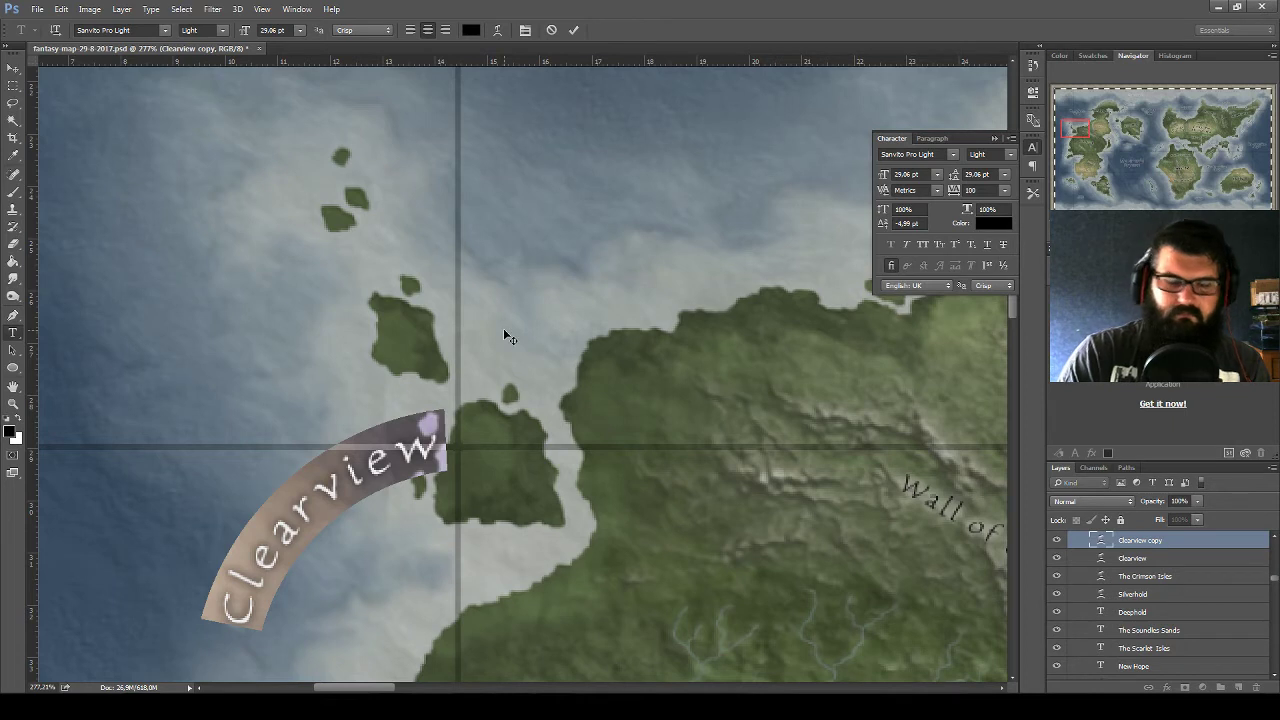
type("The Sha")
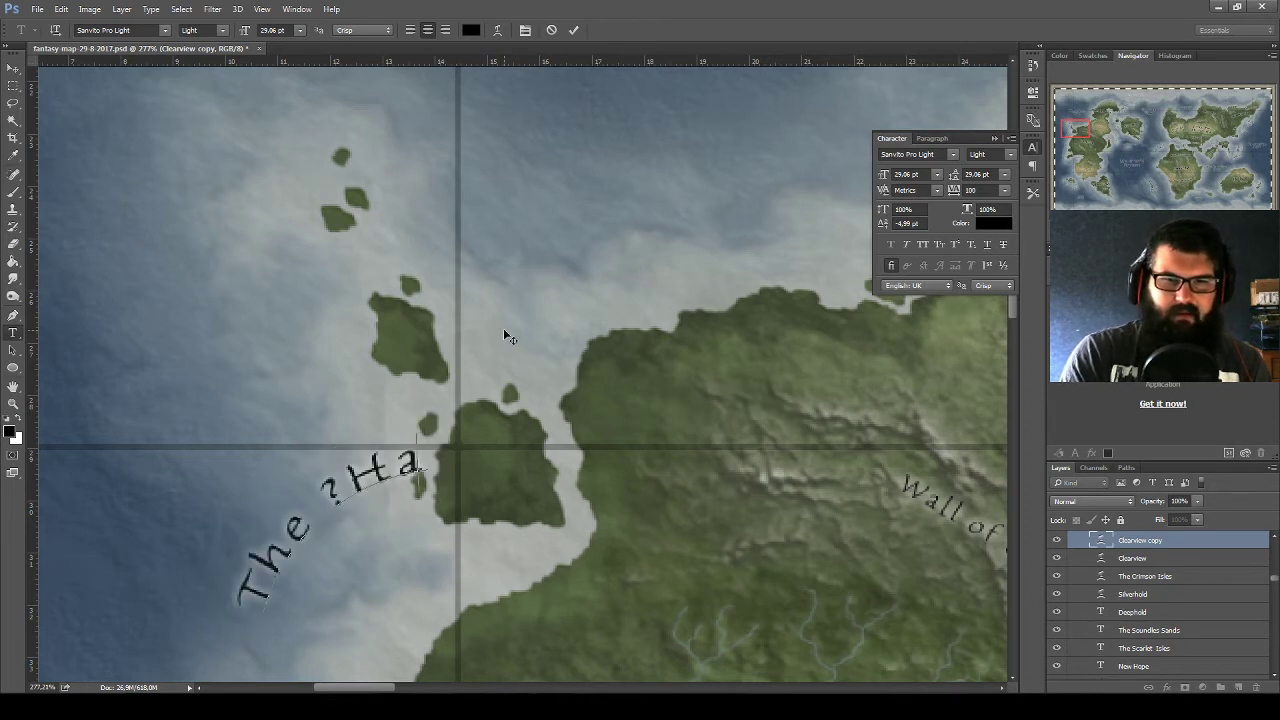
key("BackSpace")
key("BackSpace")
key("BackSpace")
key("BackSpace")
type("Hand")
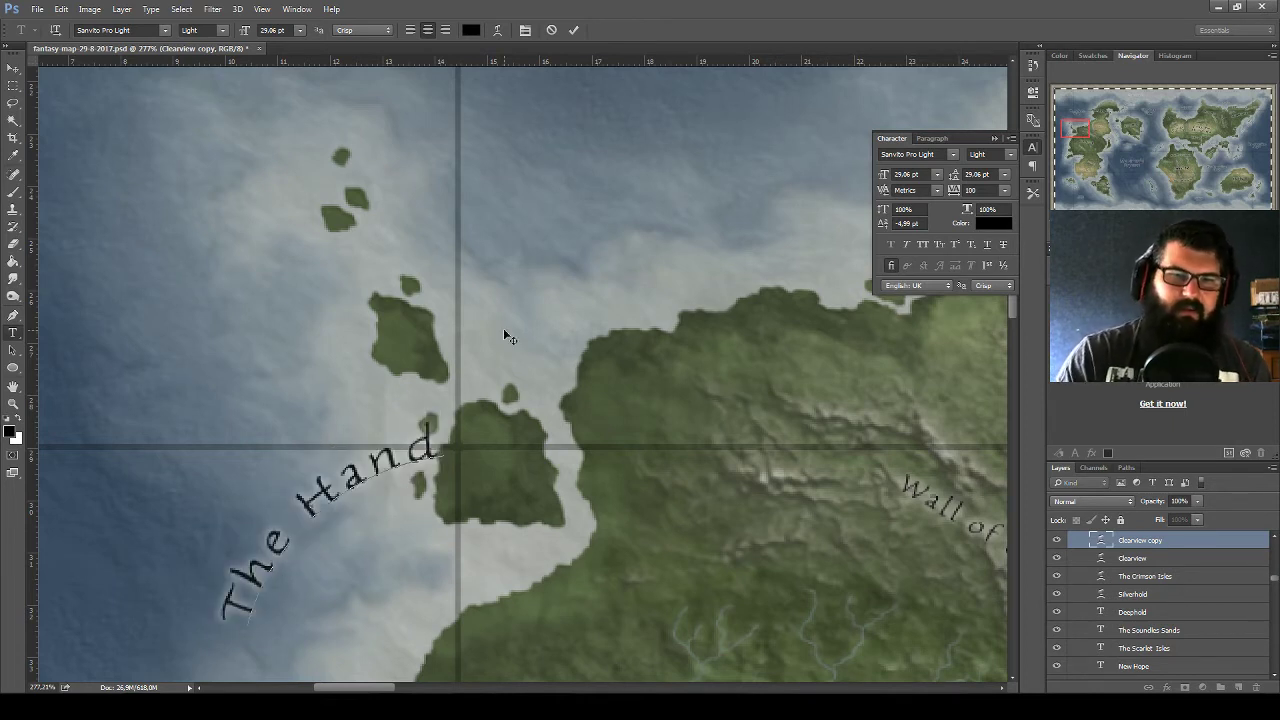
Set The Hand's warp bend to 0 to straighten it, then shift it right
key("ctrl+a")
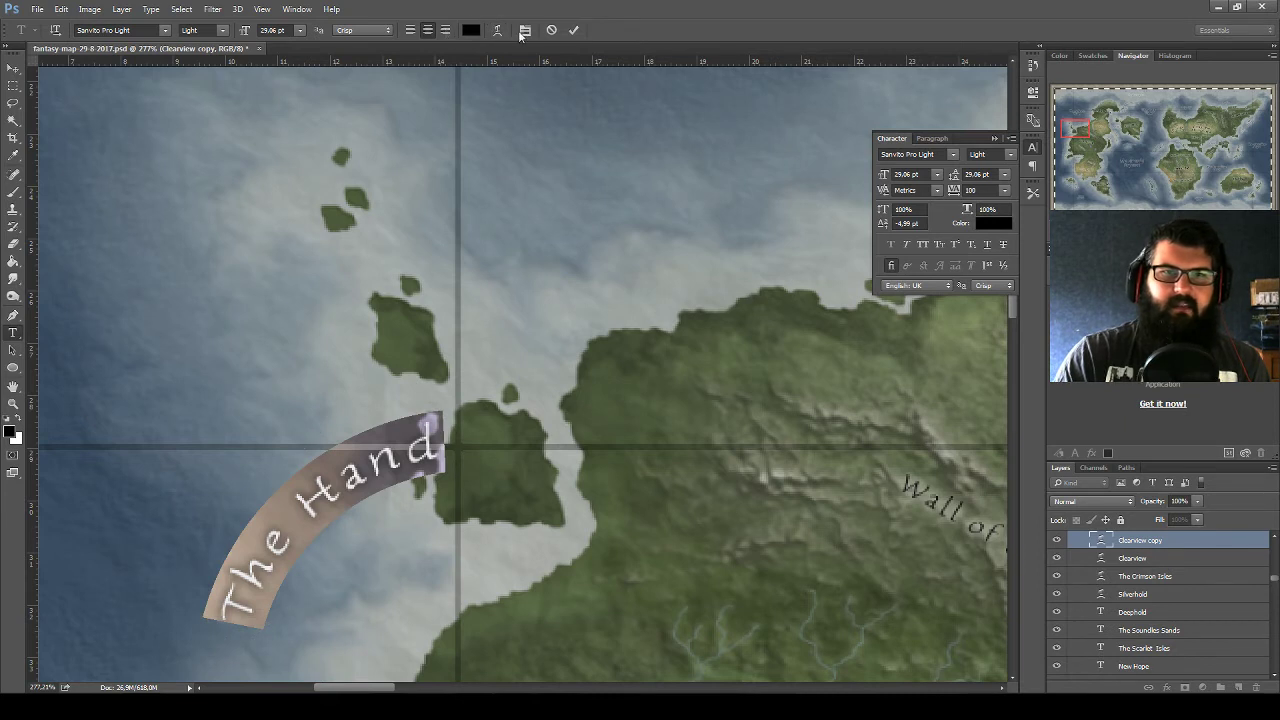
left_click(522, 32)
left_click(499, 30)
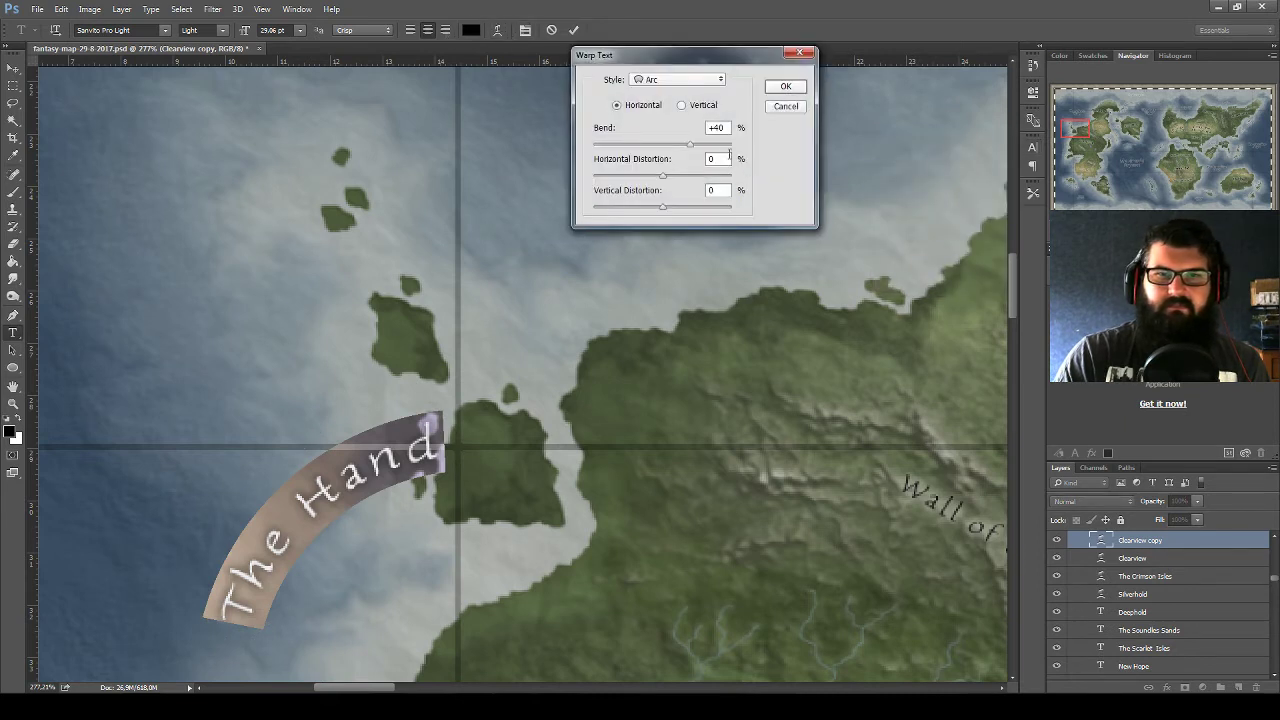
double_click(717, 127)
type("0")
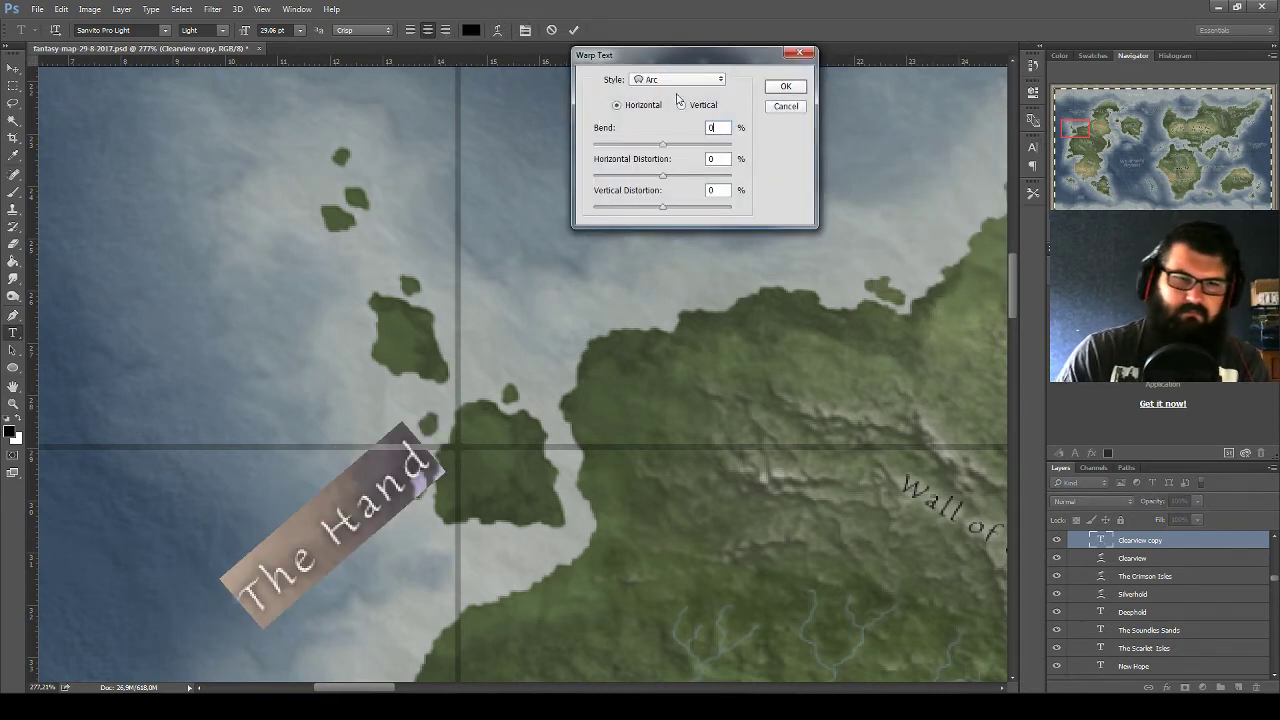
left_click(786, 86)
left_click(13, 67)
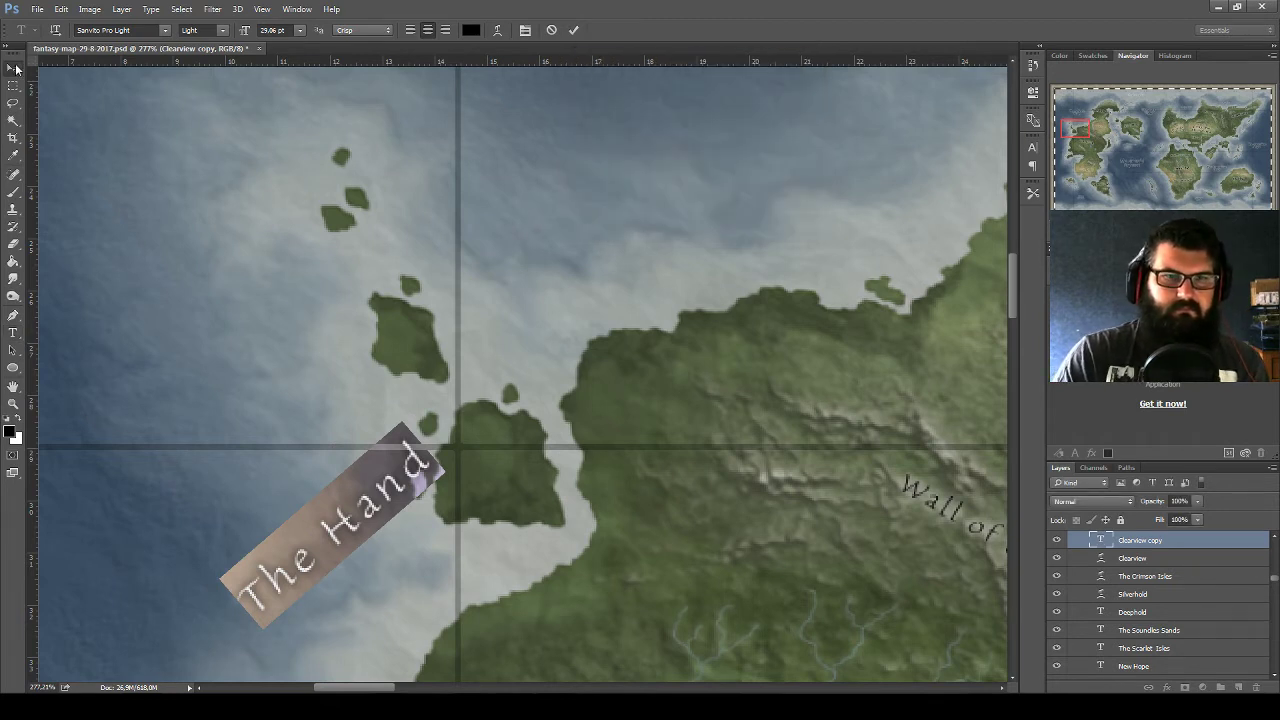
left_click_drag(349, 428, 425, 430)
Rotate The Hand label and reposition it left and down
key("ctrl+t")
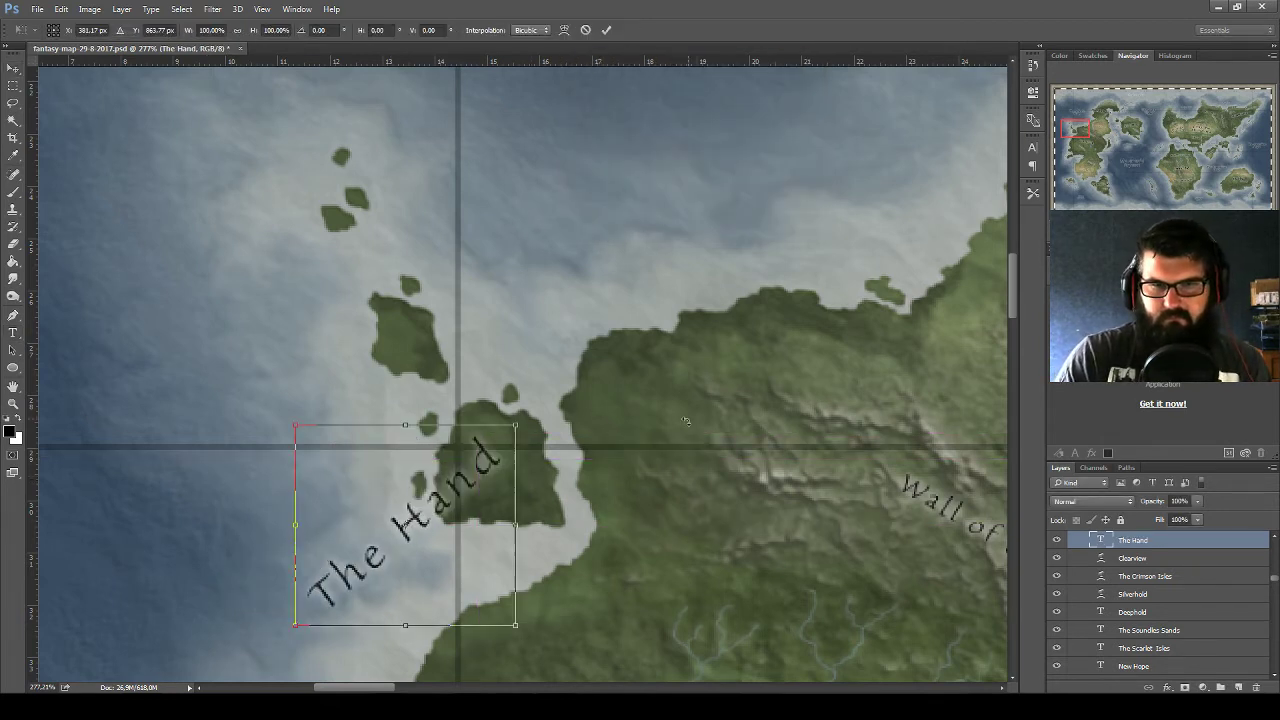
mouse_move(530, 630)
left_mouse_down()
mouse_move(686, 587)
mouse_move(646, 565)
mouse_move(597, 572)
left_mouse_up()
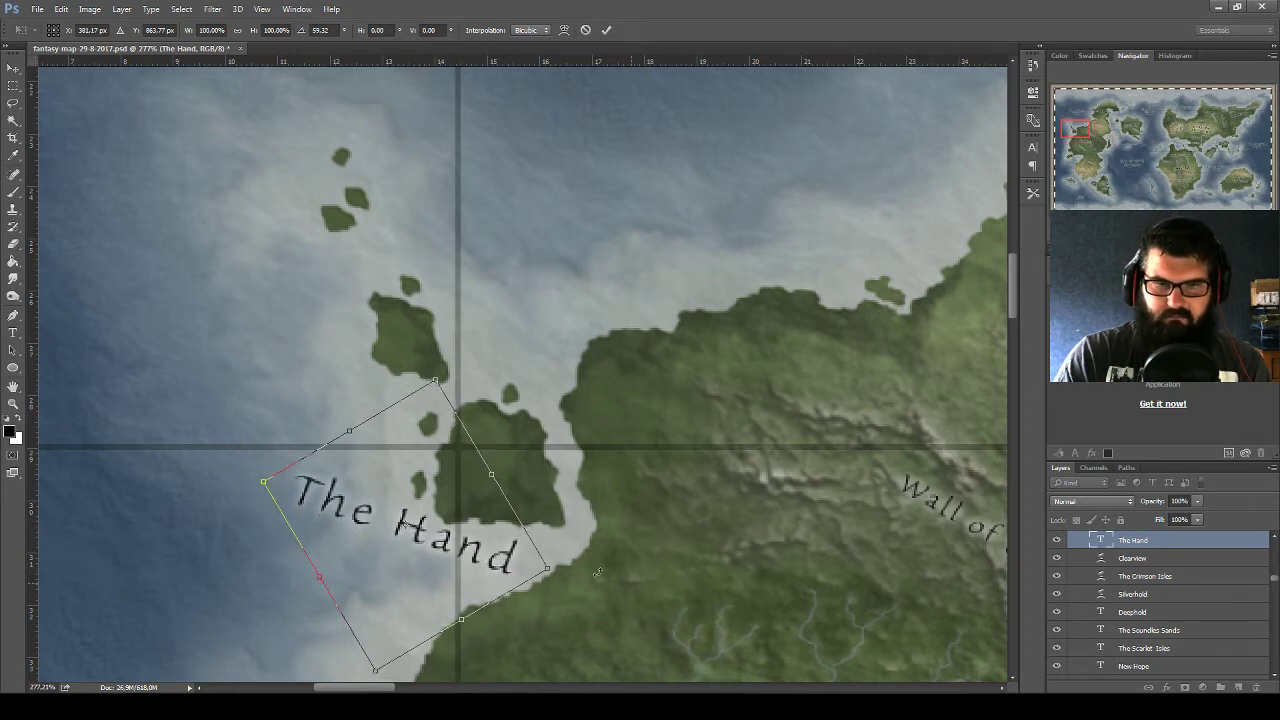
mouse_move(452, 548)
left_mouse_down()
mouse_move(433, 560)
mouse_move(337, 397)
left_mouse_up()
key("Return")
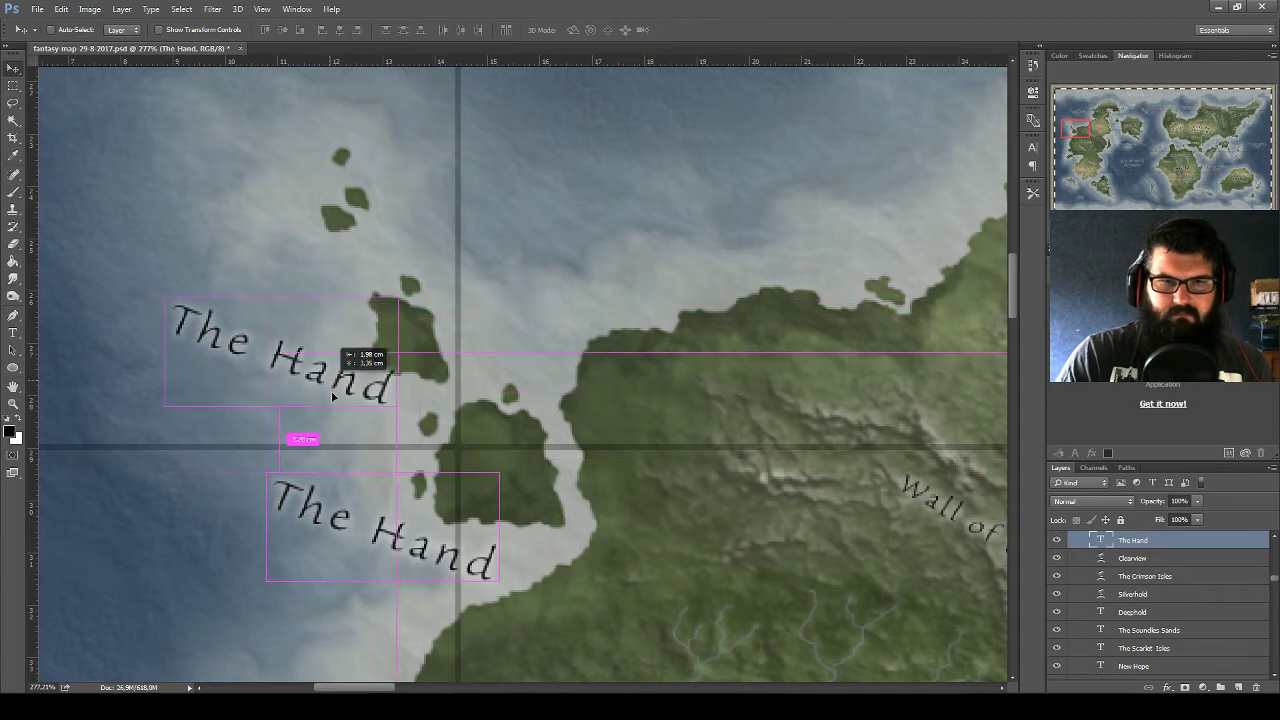
Duplicate The Hand above the original and change it to 'The Finger'
left_click_drag(337, 397, 343, 398)
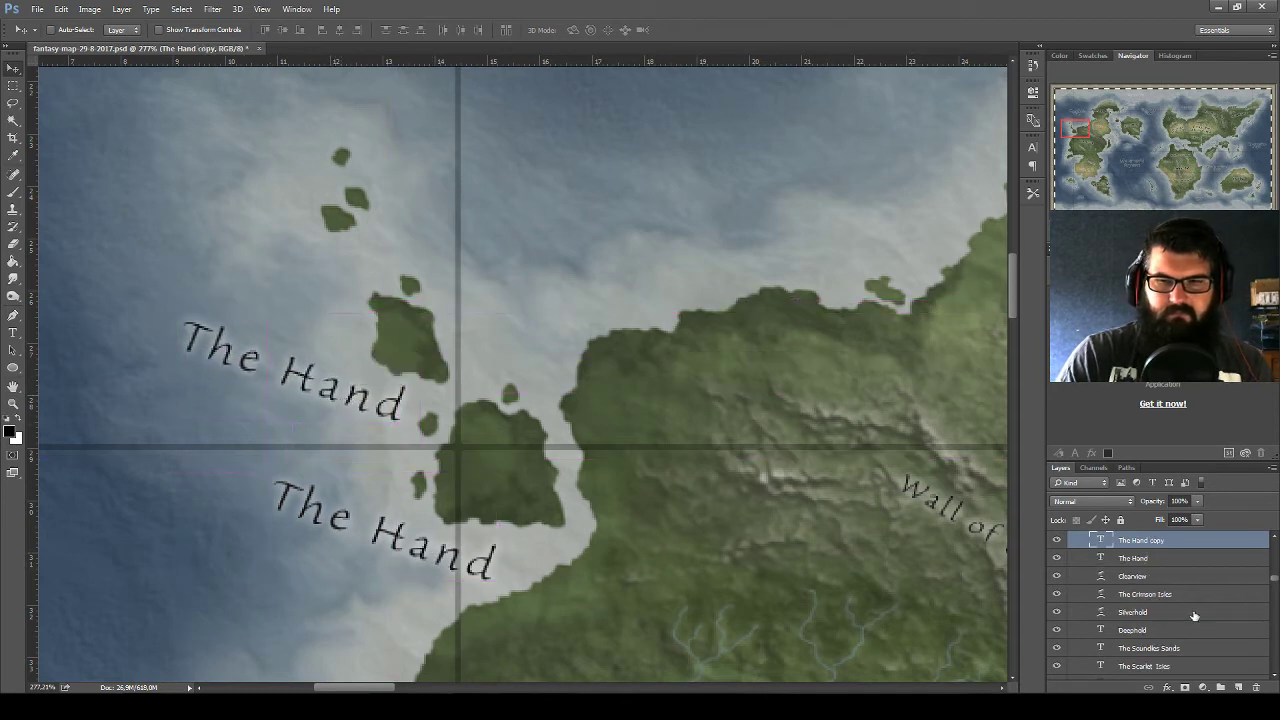
double_click(1095, 540)
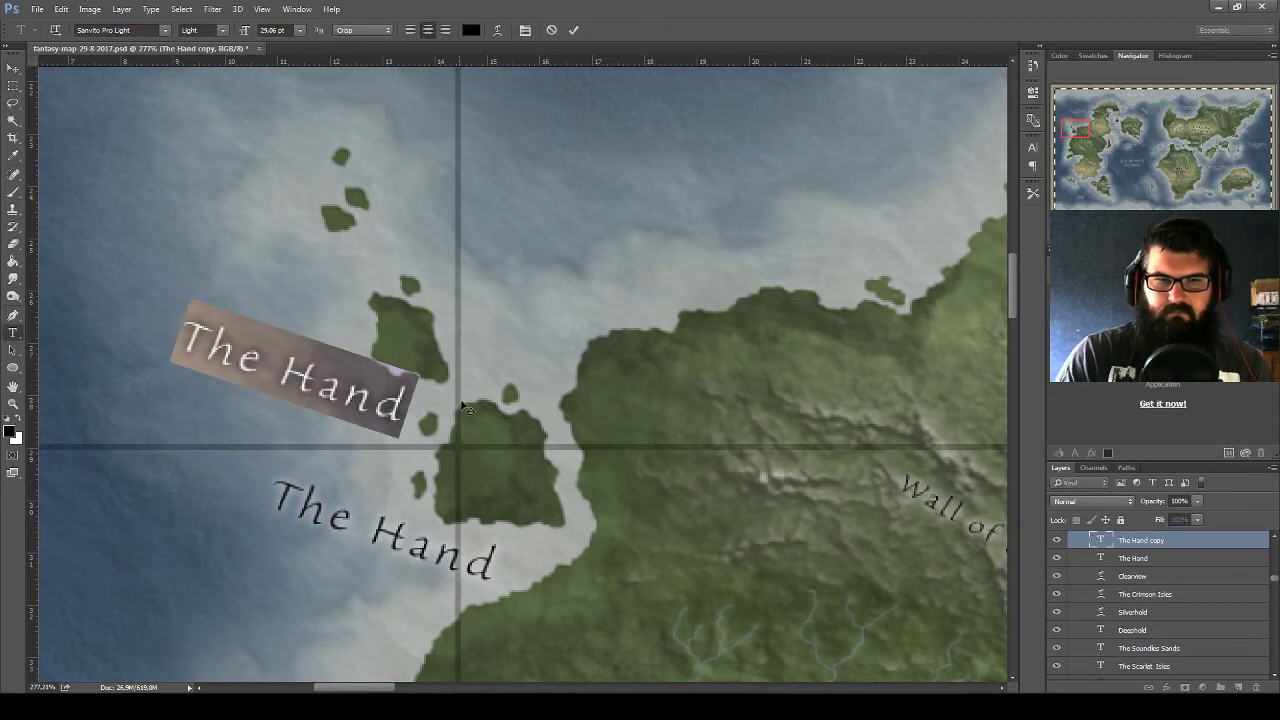
left_click(297, 374)
left_click_drag(288, 372, 402, 408)
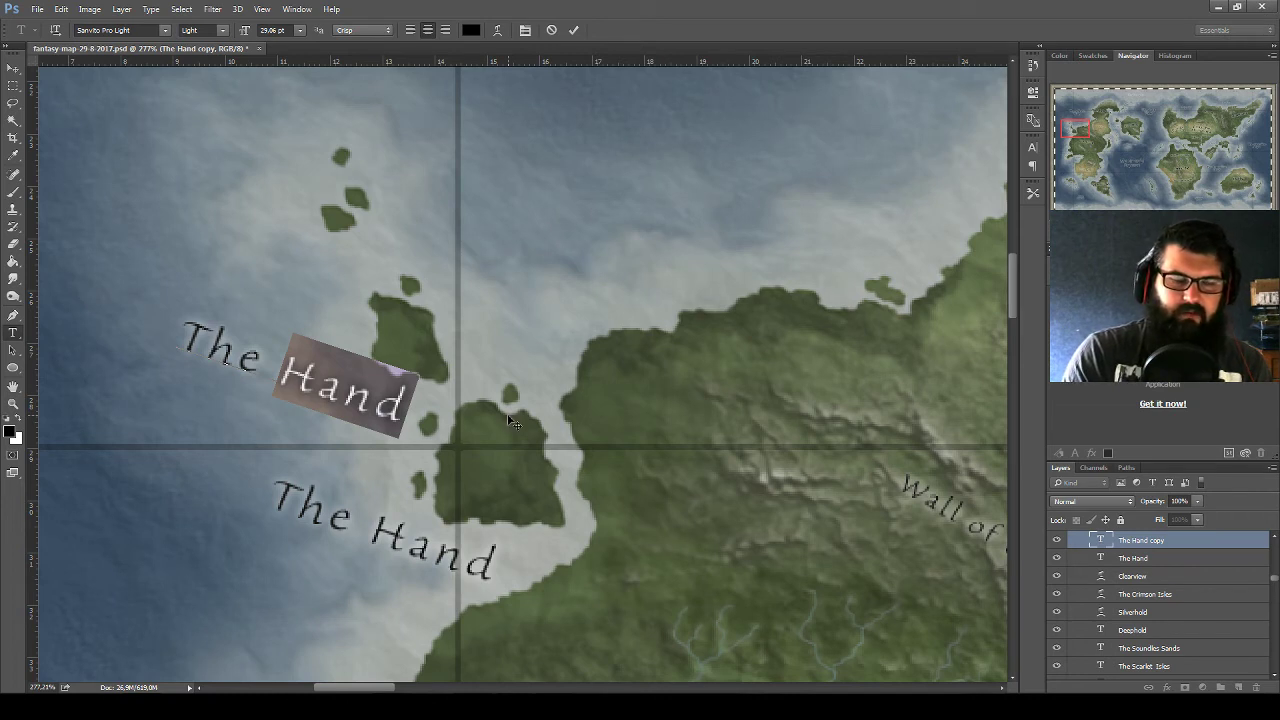
type("Finger")
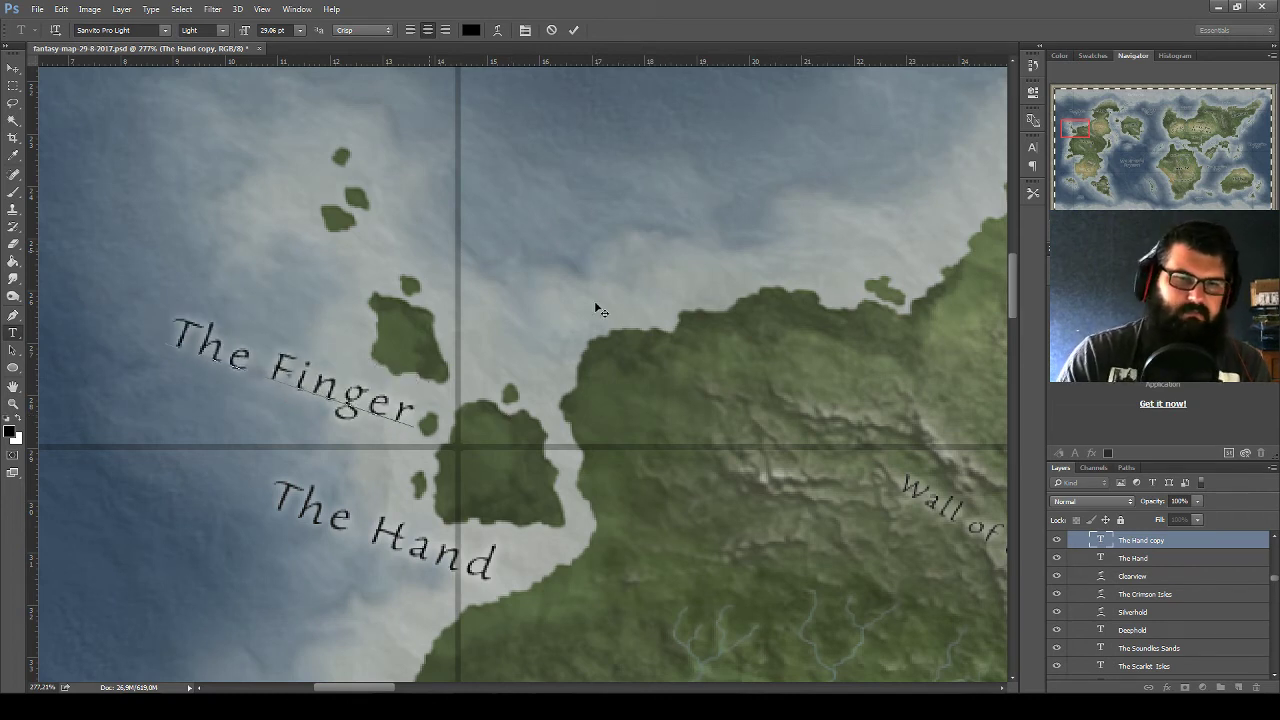
left_click(13, 67)
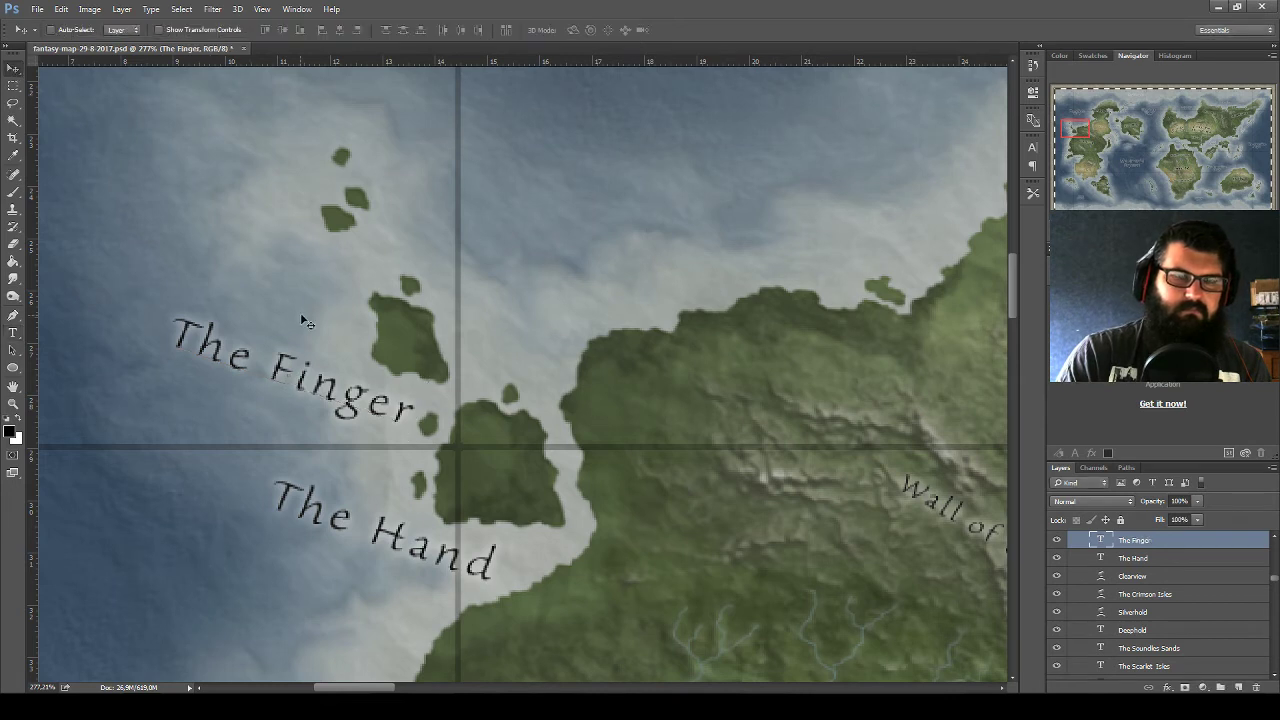
Copy the label near the northern islets and retype it as 'The Nail'
mouse_move(300, 312)
left_mouse_down()
mouse_move(217, 168)
mouse_move(218, 133)
left_mouse_up()
double_click(1100, 540)
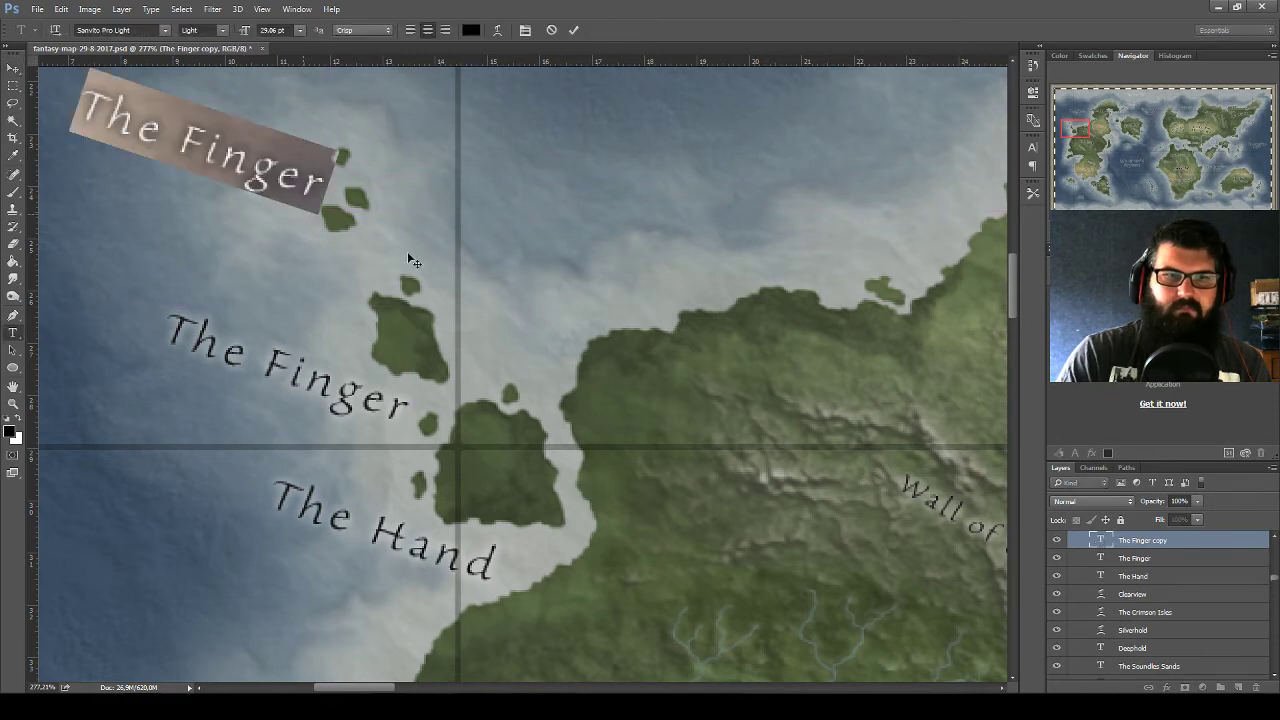
type("The N")
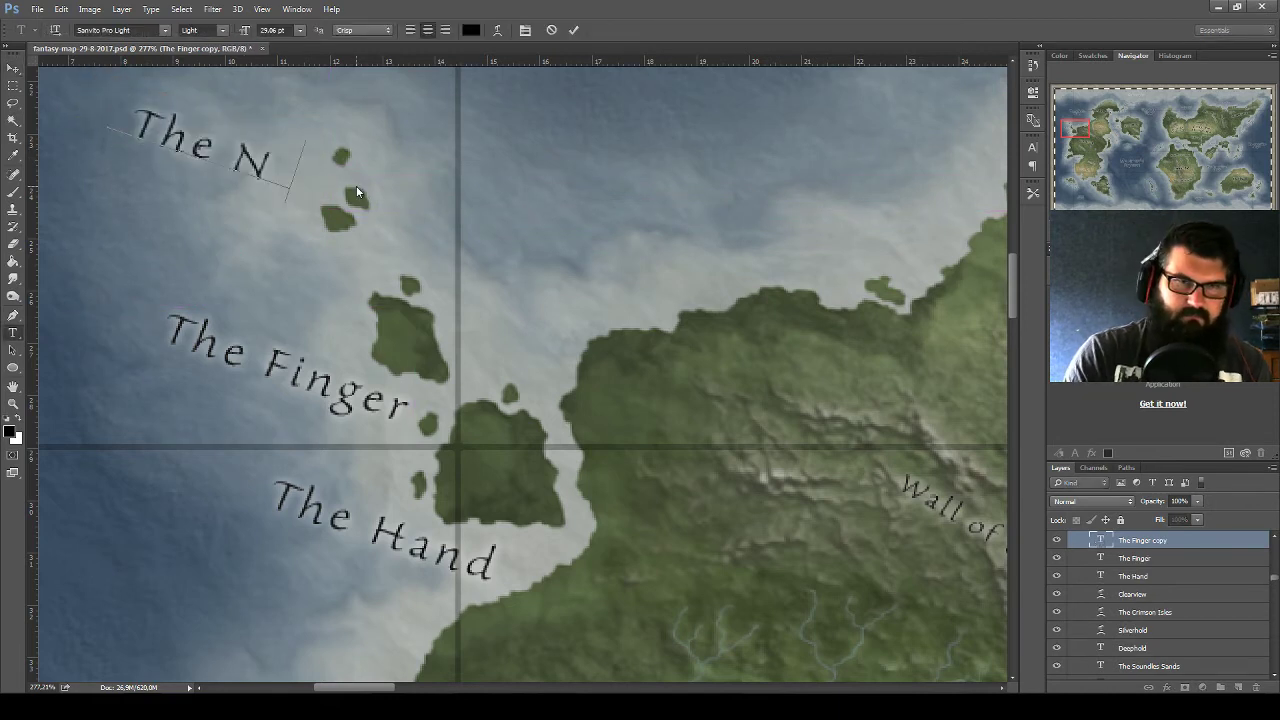
type("ail")
left_click(14, 68)
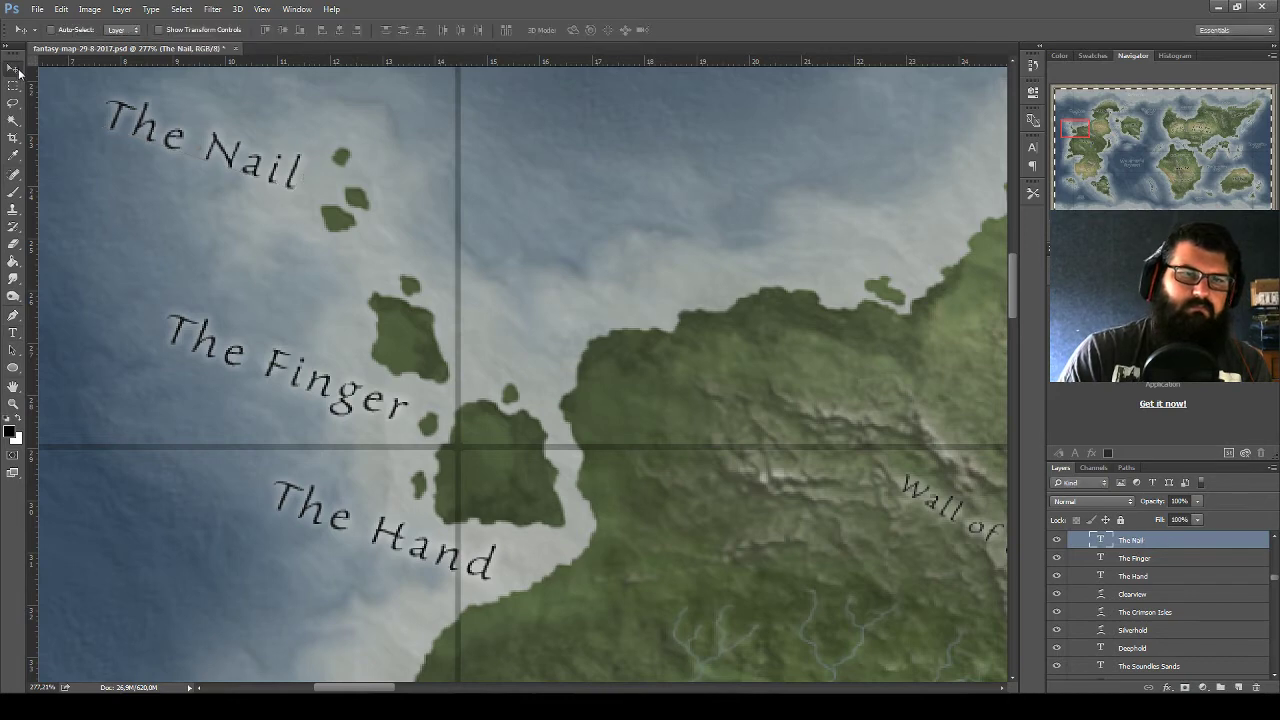
left_click_drag(311, 162, 316, 165)
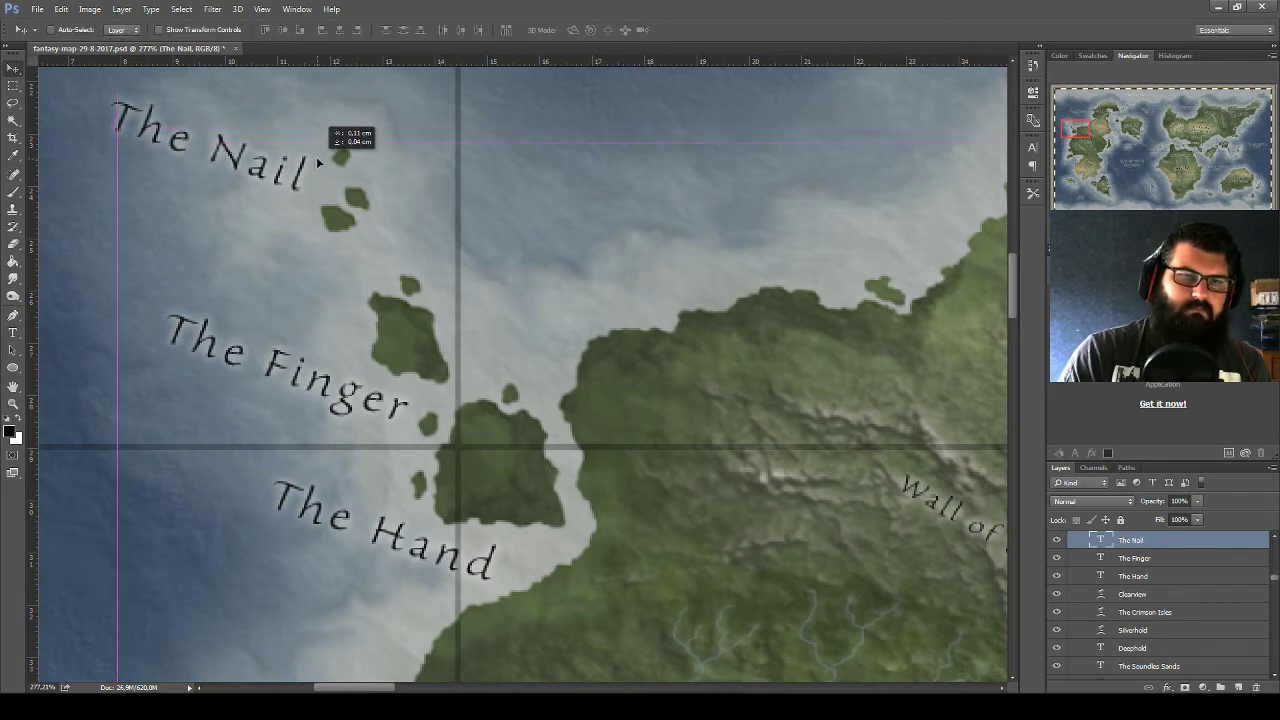
scroll(378, 199, "down", 3)
scroll(430, 260, "down", 3)
scroll(500, 340, "down", 3)
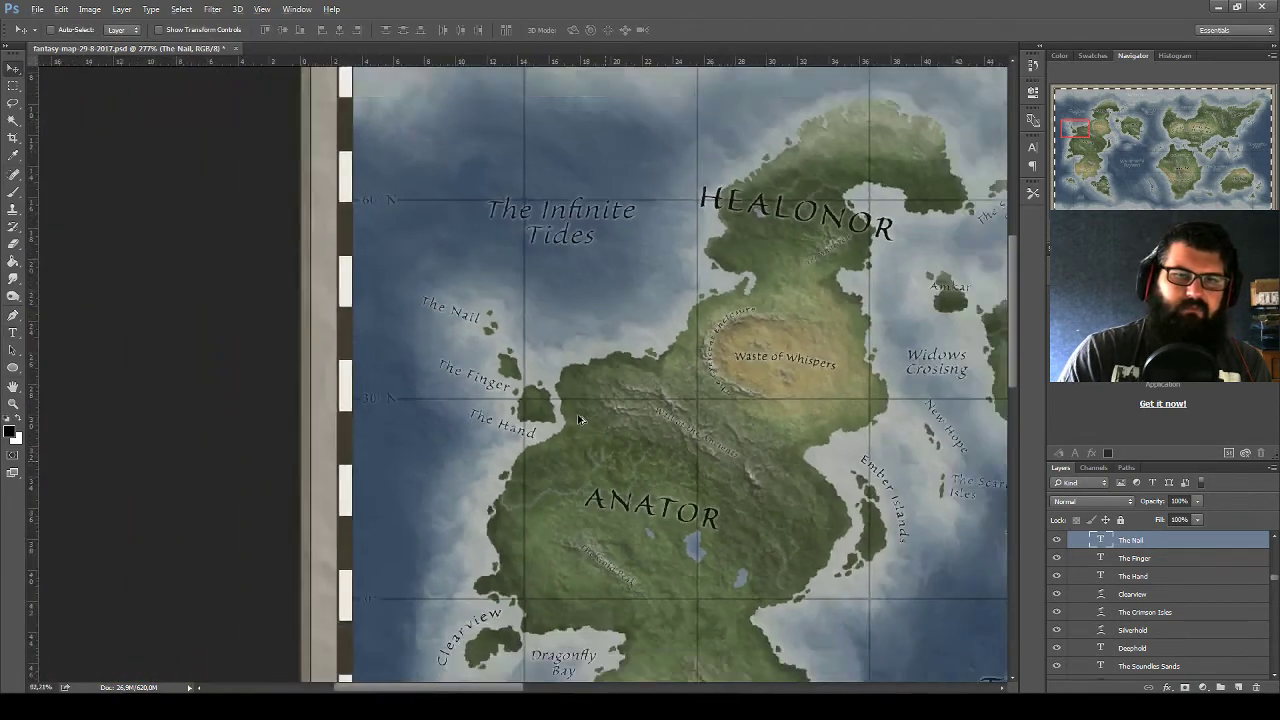
scroll(581, 432, "down", 2)
scroll(581, 432, "down", 2)
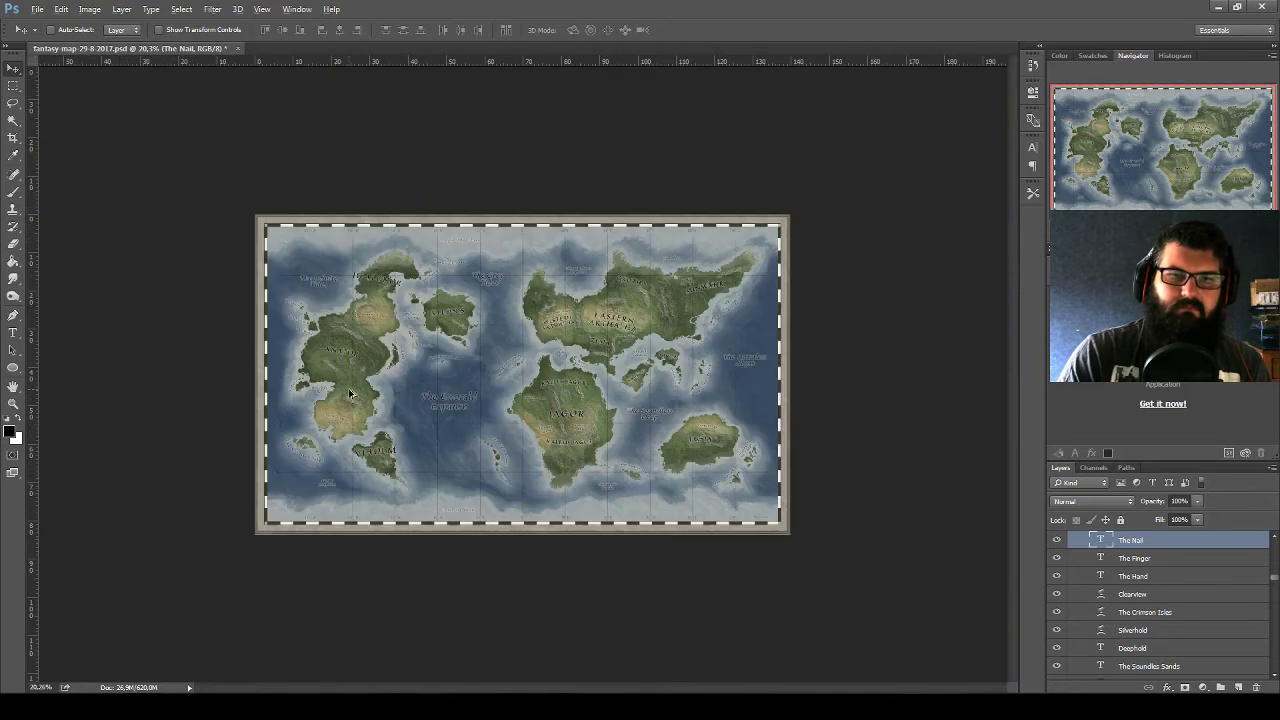
key("ctrl+0")
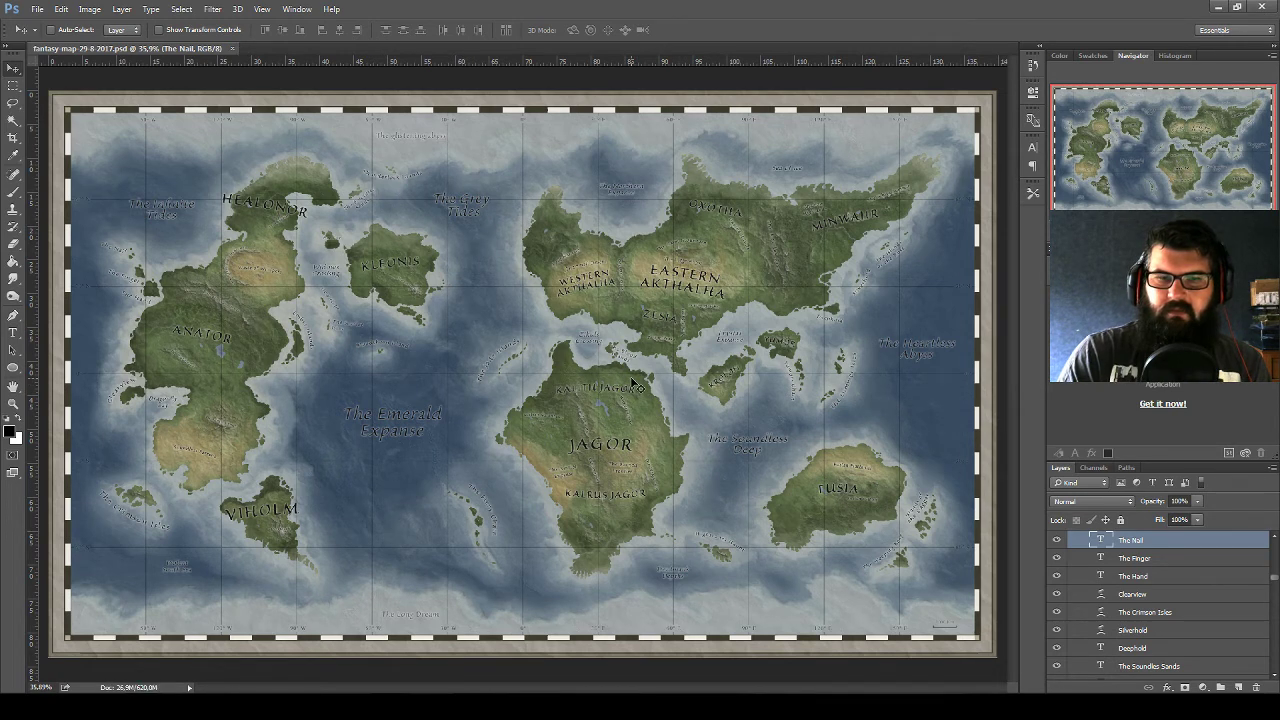
scroll(1204, 610, "down", 3)
scroll(1204, 610, "down", 3)
scroll(1204, 610, "down", 3)
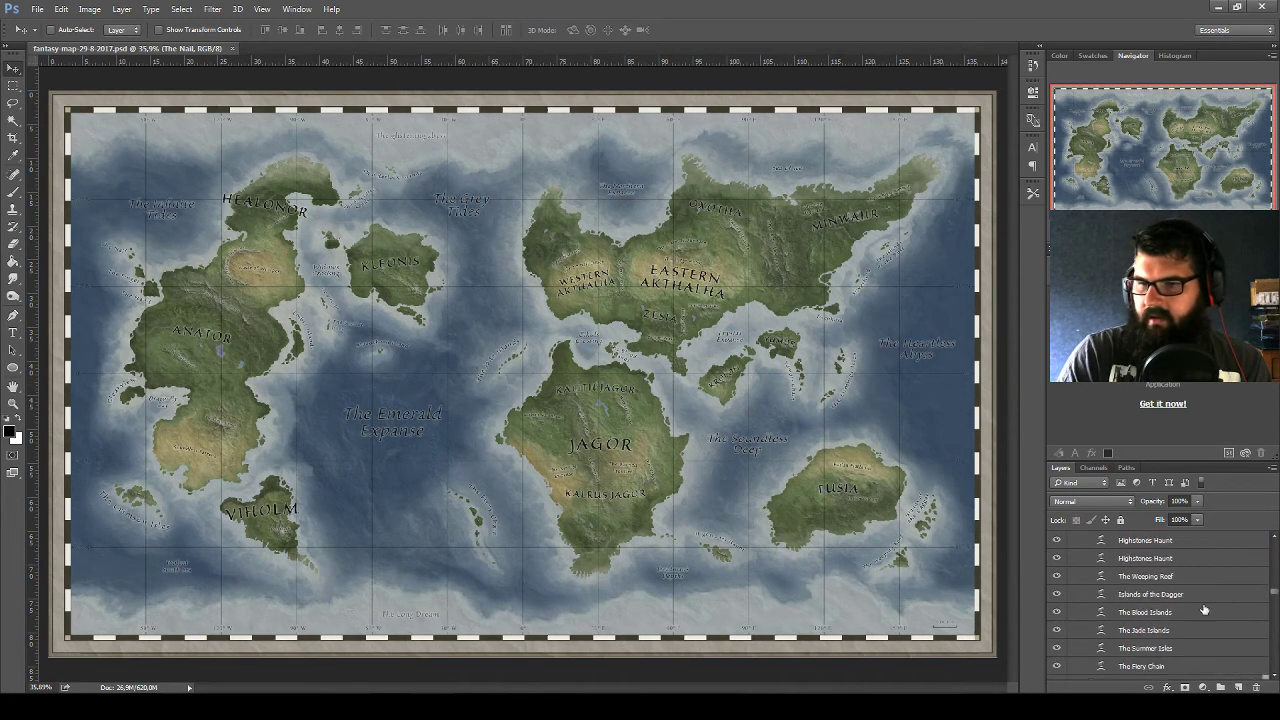
scroll(1190, 610, "up", 2)
scroll(1160, 614, "up", 3)
scroll(1130, 618, "up", 3)
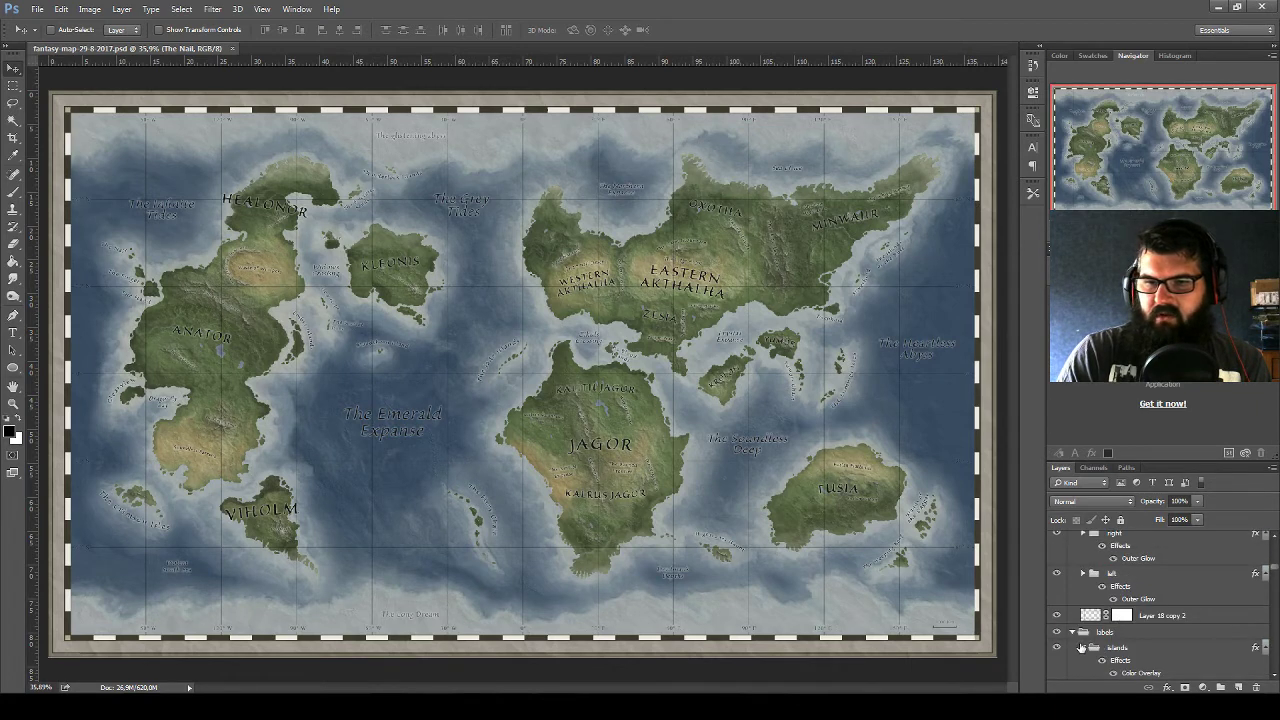
Tidy the islands, labels and south layer groups and toggle the grid lines off and on
left_click(1081, 648)
left_click(1072, 620)
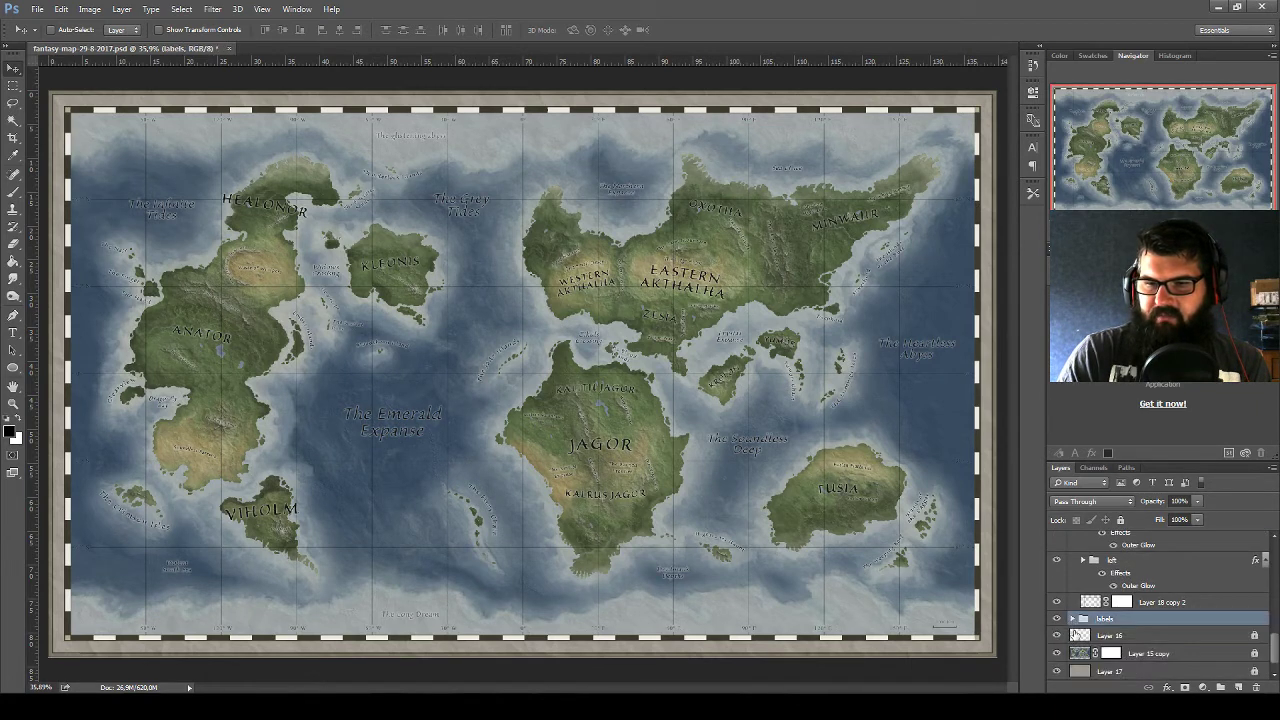
left_click(1072, 620)
scroll(1086, 620, "down", 3)
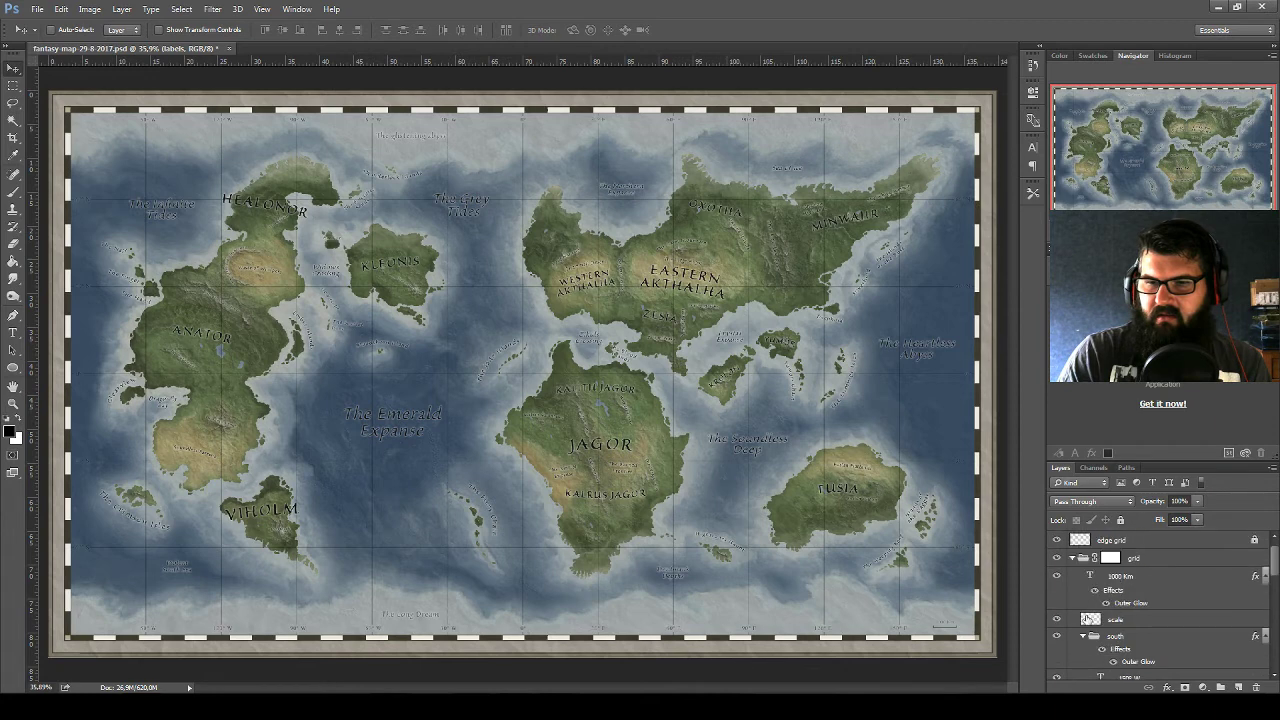
left_click(1077, 640)
left_click(1082, 637)
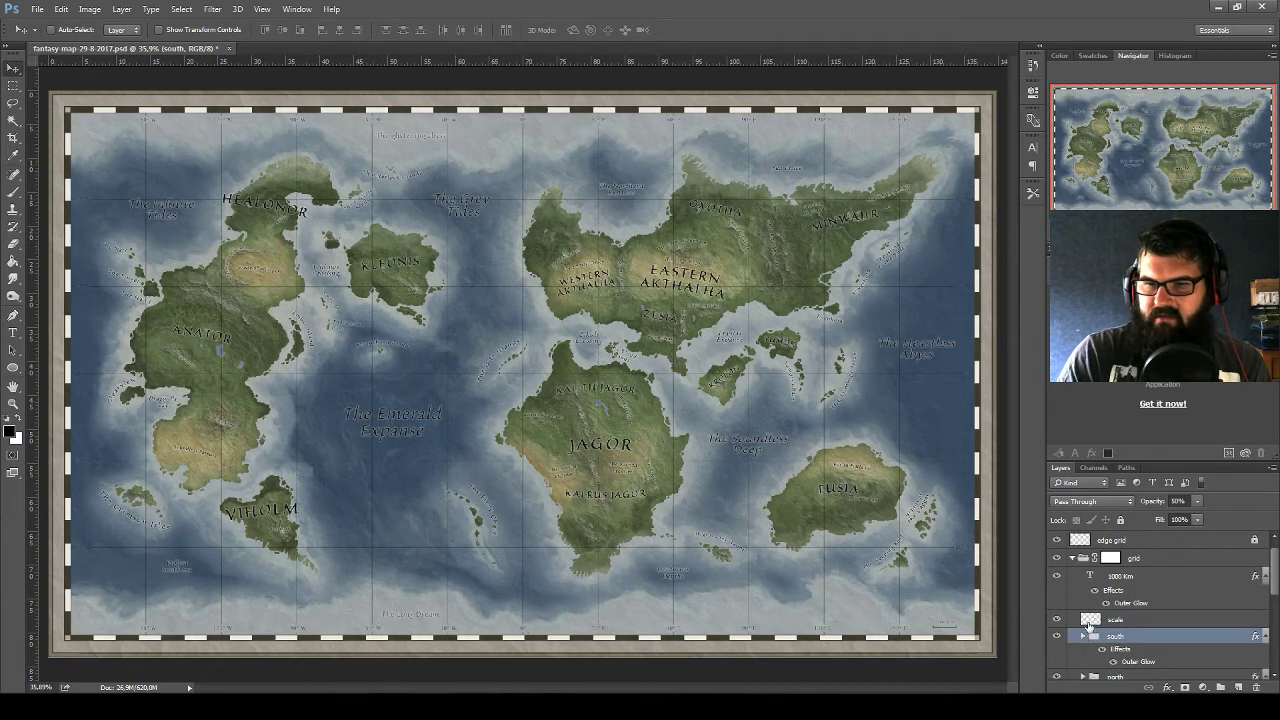
scroll(1088, 626, "up", 1)
left_click(1058, 577)
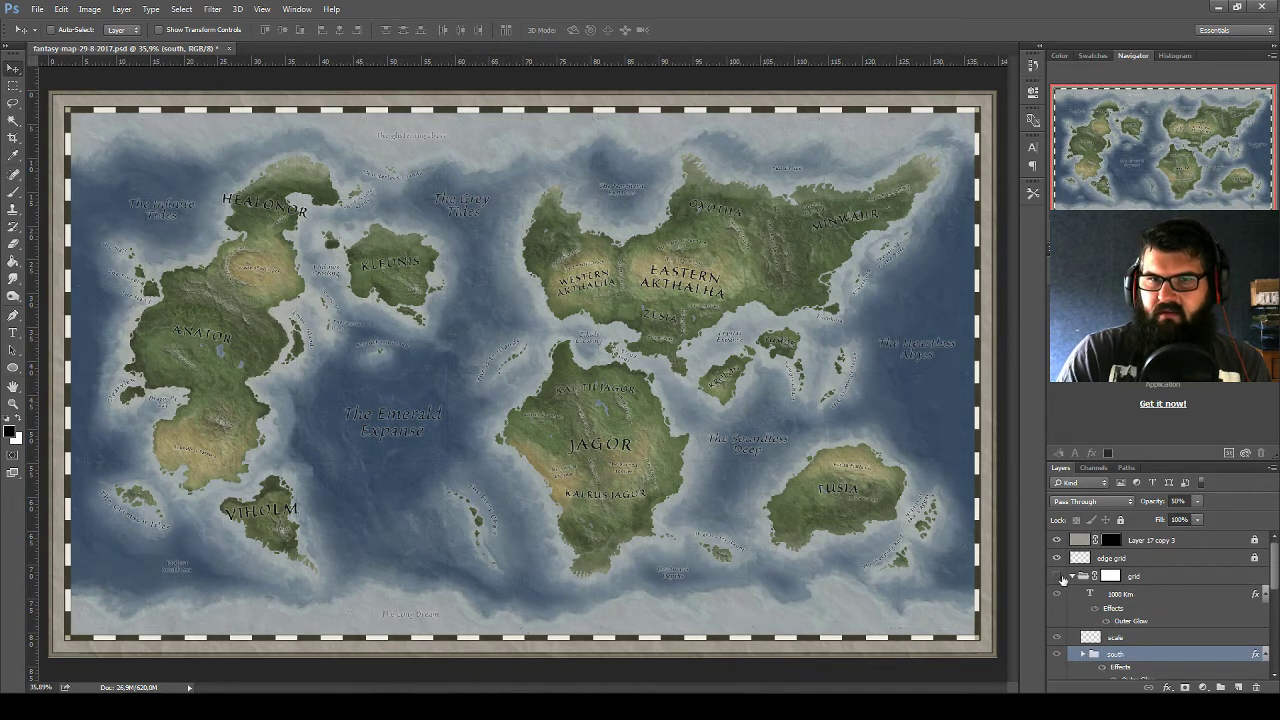
left_click(1058, 577)
Select and unlock the edge grid layer, then add a default Hue/Saturation adjustment above it
left_click(1073, 577)
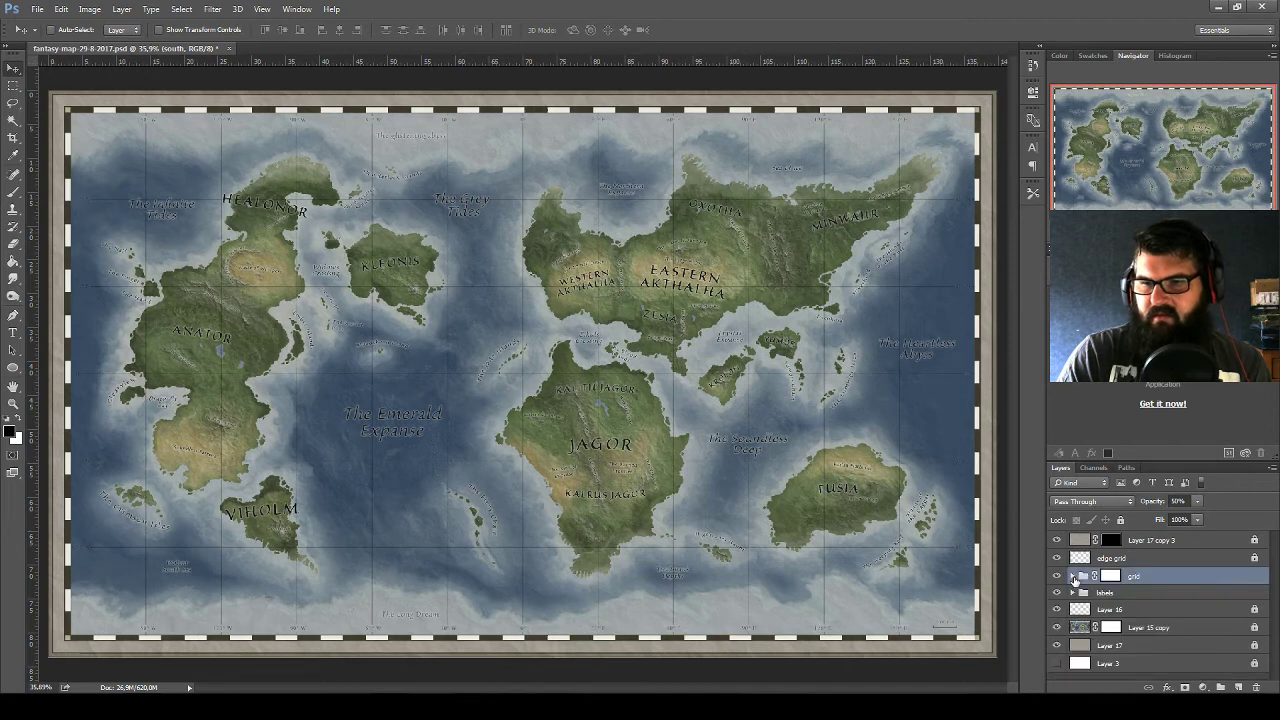
left_click(1057, 558)
left_click(1057, 558)
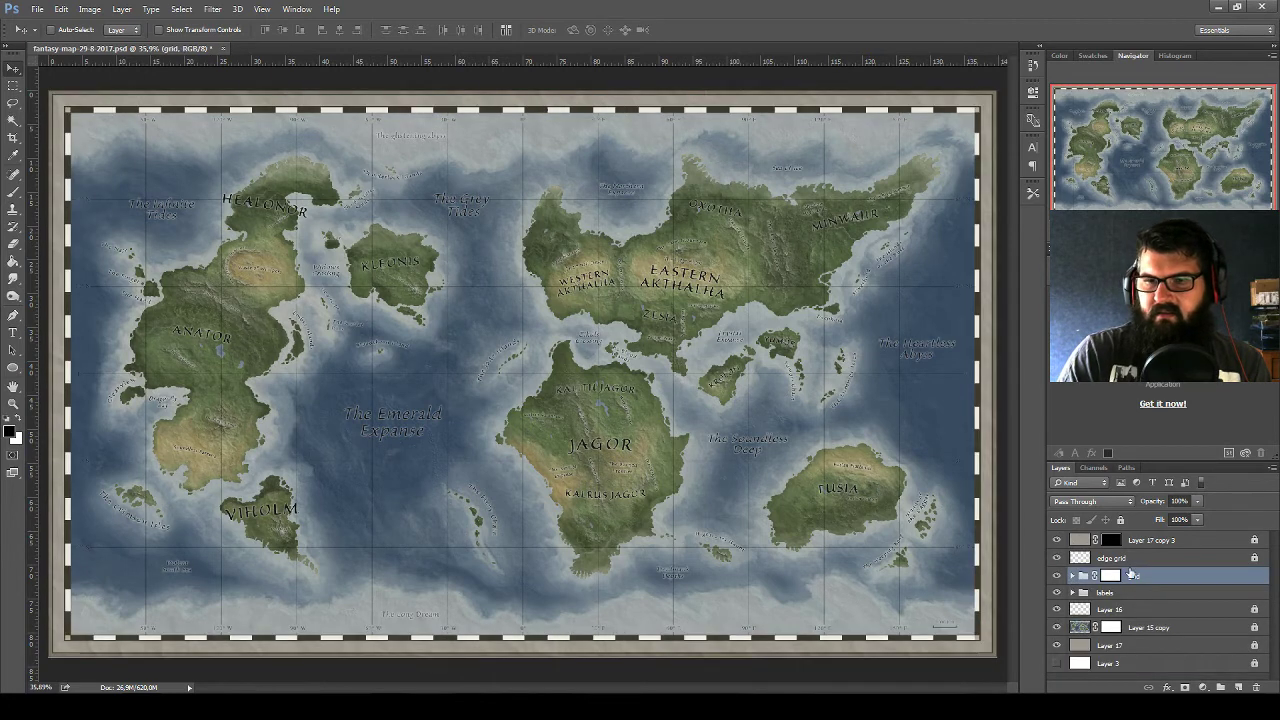
left_click(1130, 558)
left_click(89, 9)
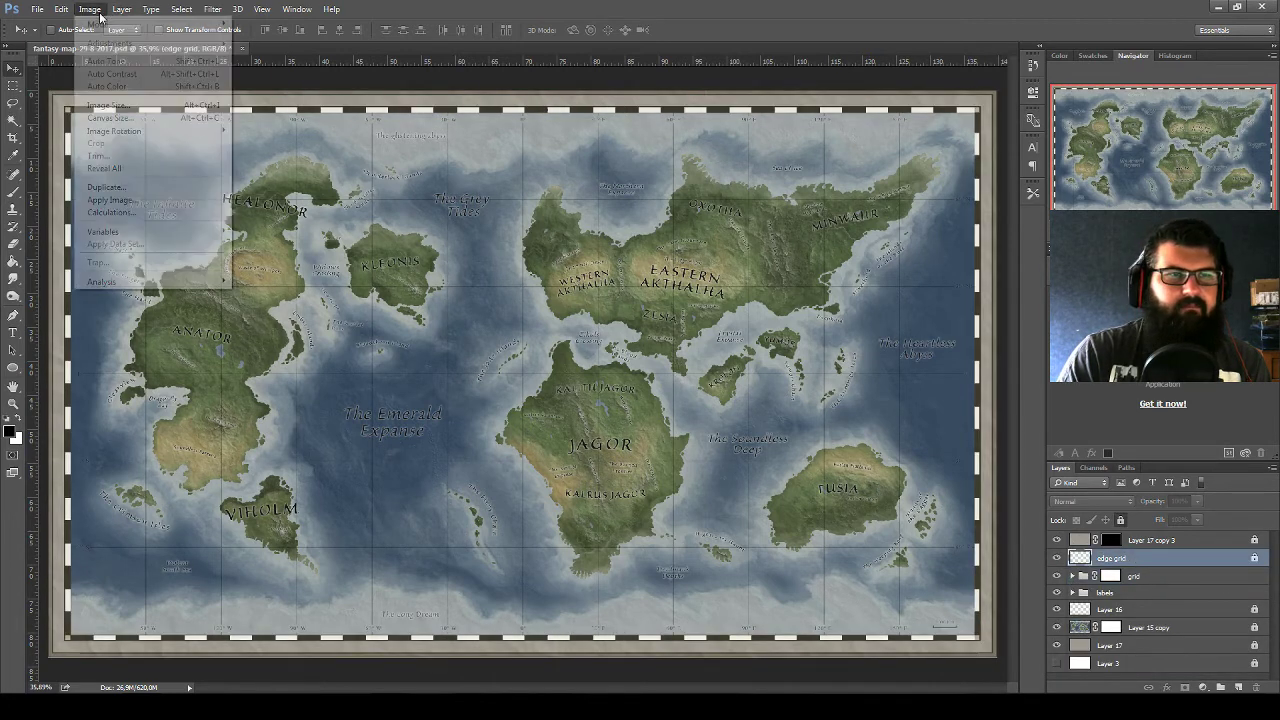
key("Escape")
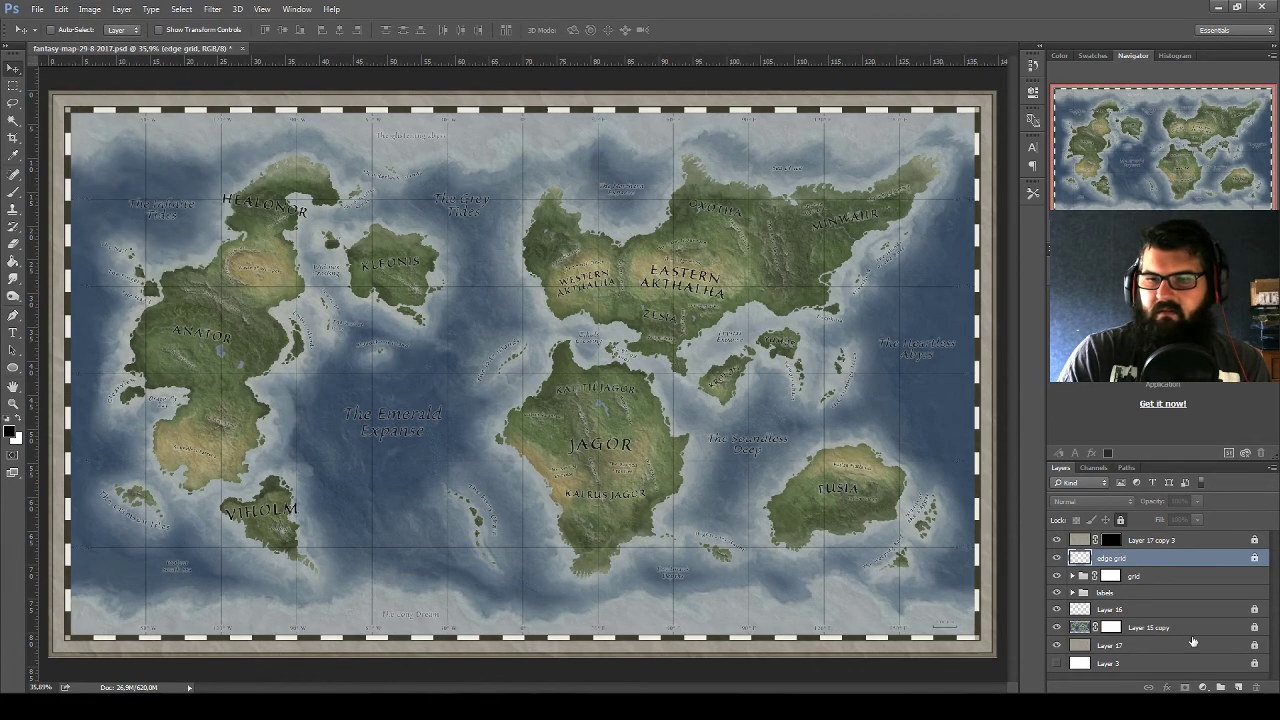
left_click(1119, 520)
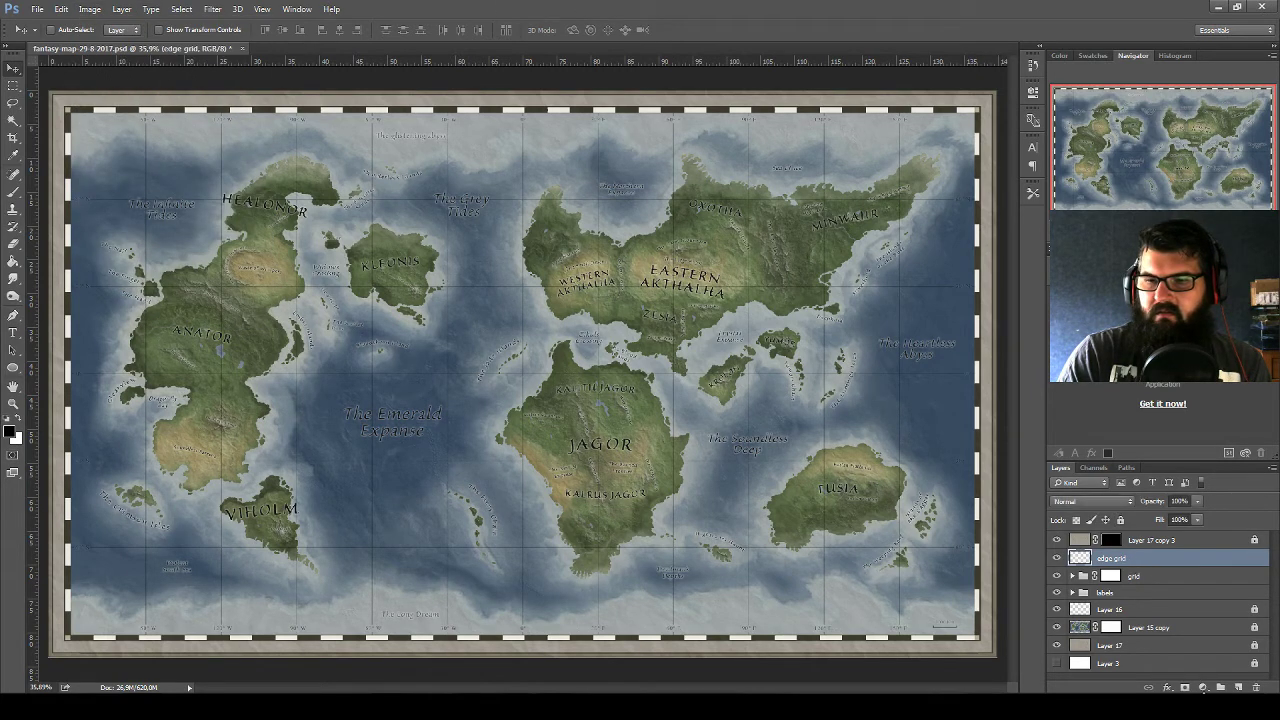
left_click(1202, 687)
left_click(1175, 522)
Clip Hue/Saturation 1 to the edge grid with Saturation -66 and Lightness -10
right_click(1148, 540)
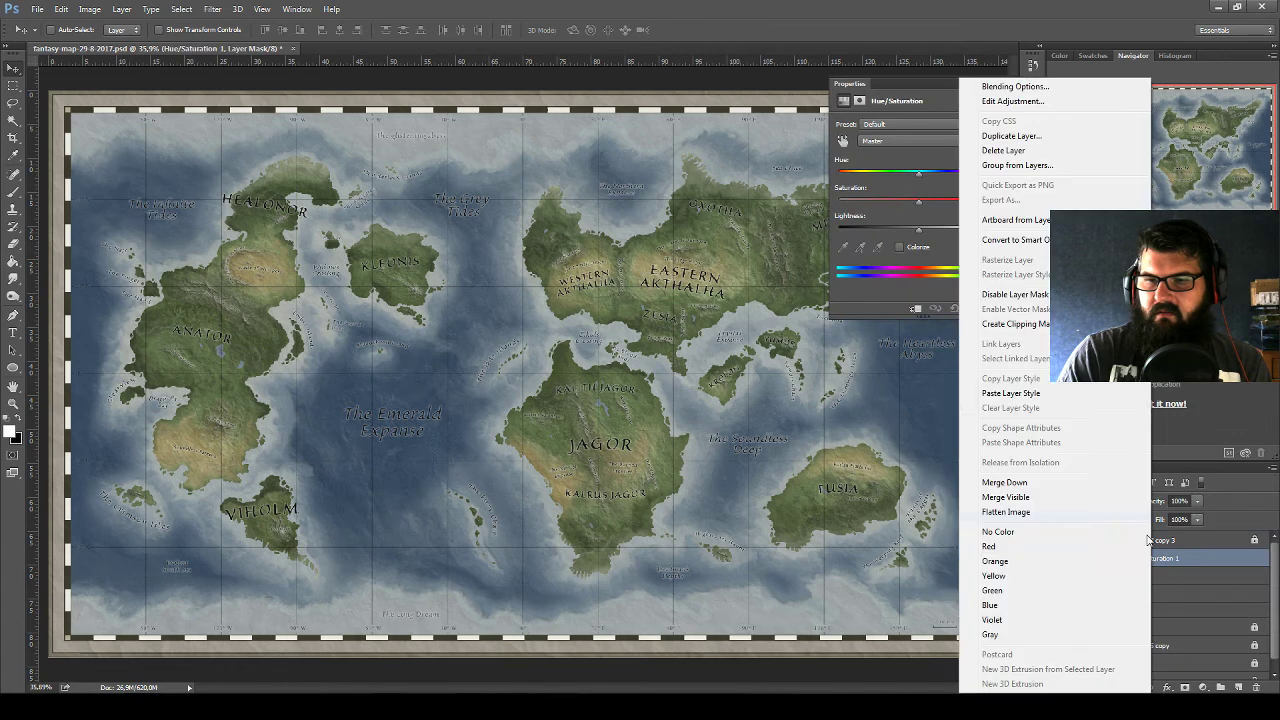
left_click(918, 201)
left_click_drag(919, 201, 828, 203)
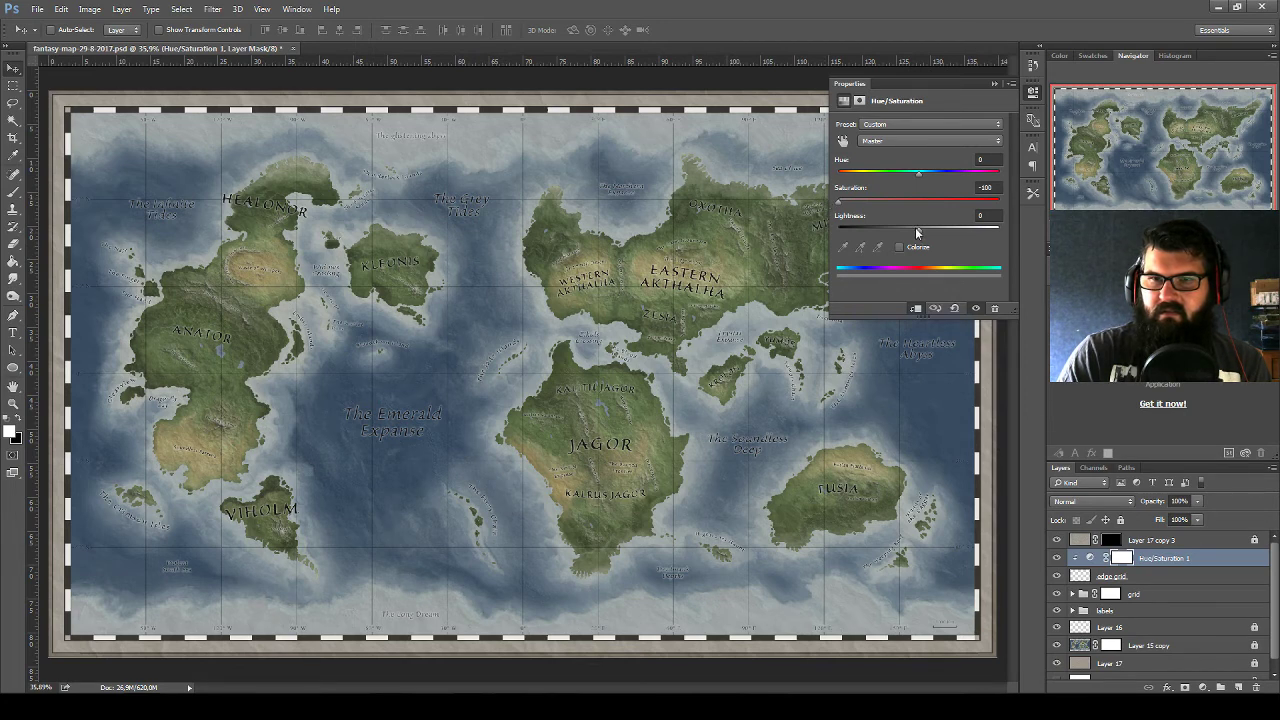
mouse_move(919, 229)
left_mouse_down()
mouse_move(962, 230)
mouse_move(888, 231)
mouse_move(901, 226)
left_mouse_up()
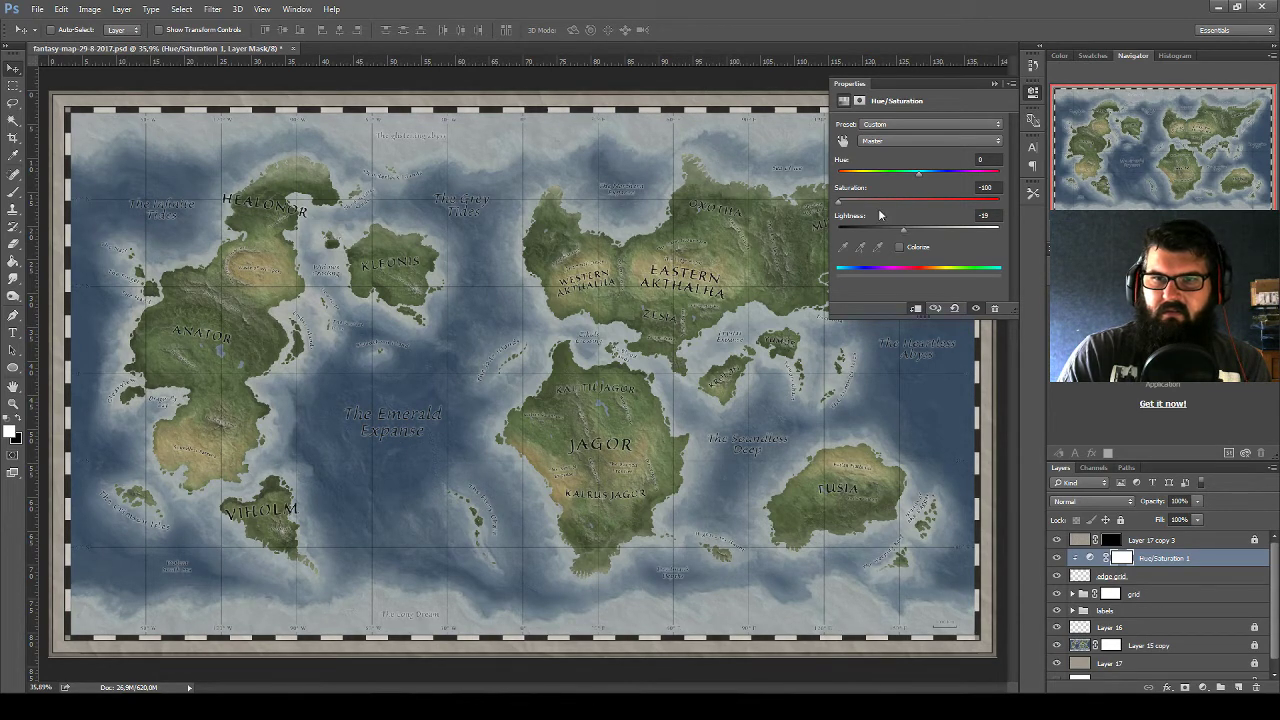
left_click_drag(839, 200, 850, 201)
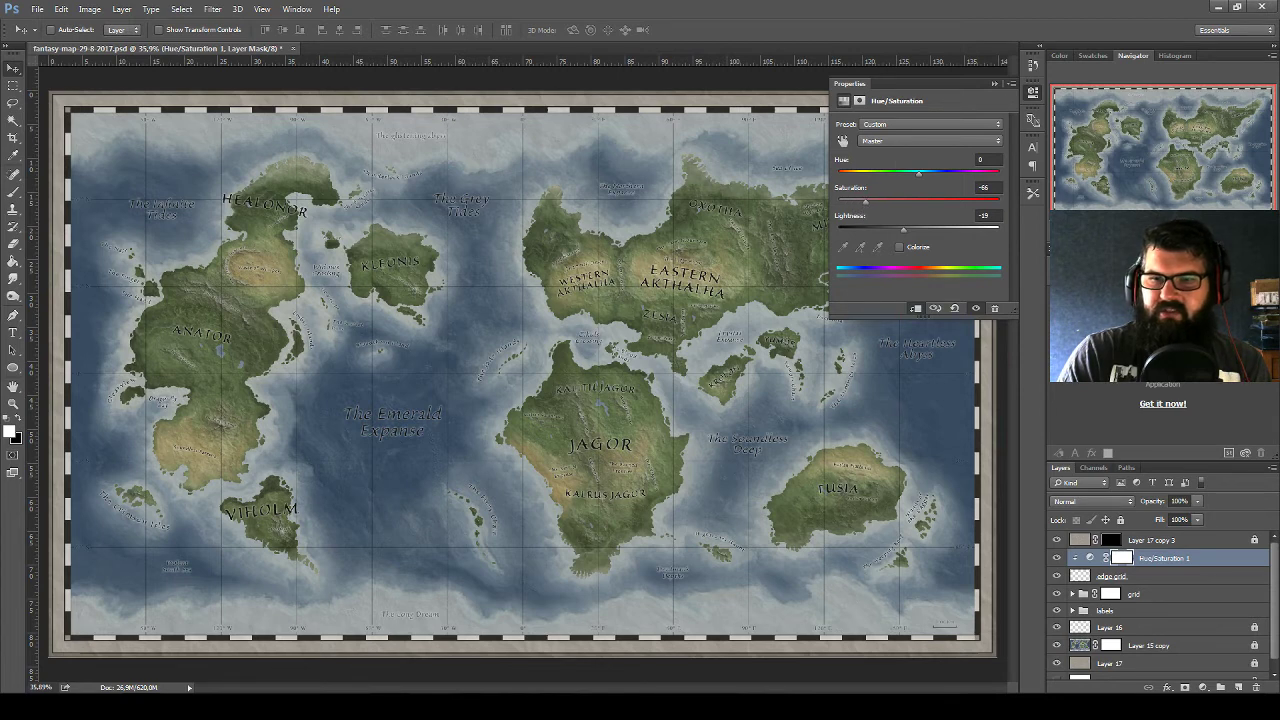
Lower Layer 17 copy 3's opacity, then compare Layer 17 on and off and select it
left_click(1173, 542)
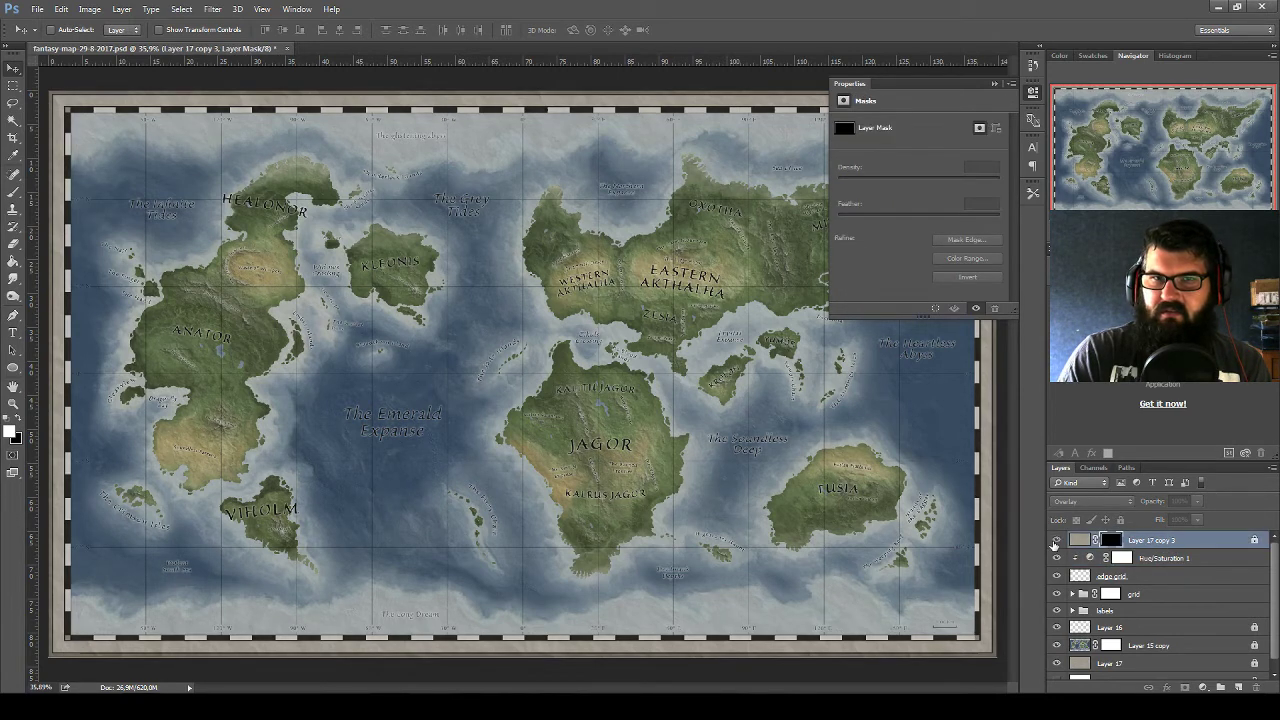
left_click(1079, 540)
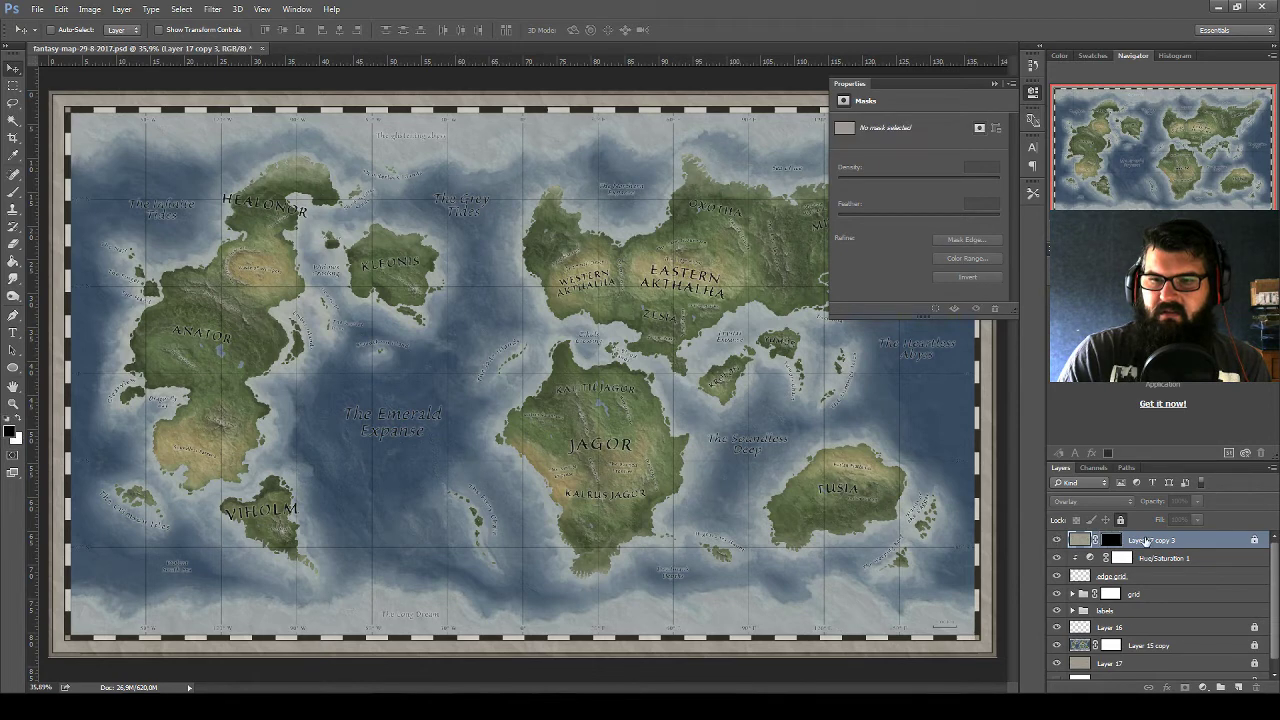
mouse_move(1197, 502)
left_mouse_down()
mouse_move(1117, 513)
mouse_move(1148, 517)
left_mouse_up()
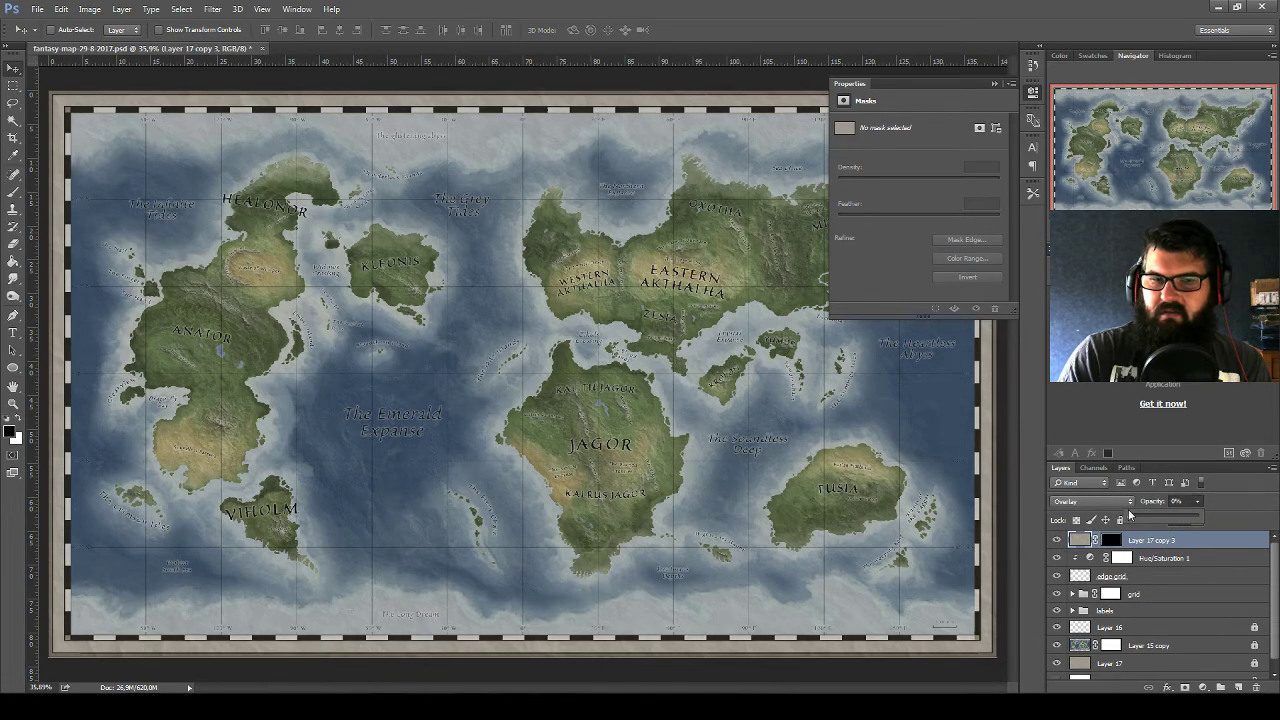
left_click(1160, 577)
scroll(1160, 610, "down", 1)
left_click(1060, 652)
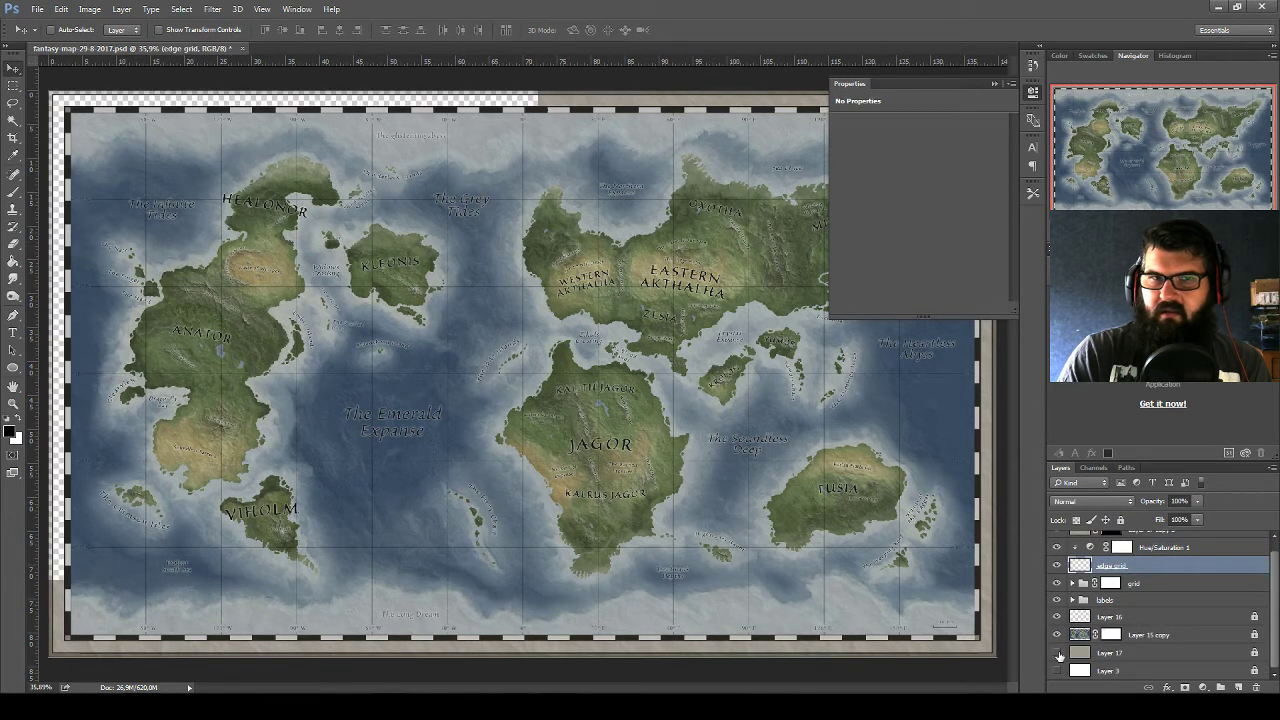
left_click(1060, 652)
left_click(1122, 654)
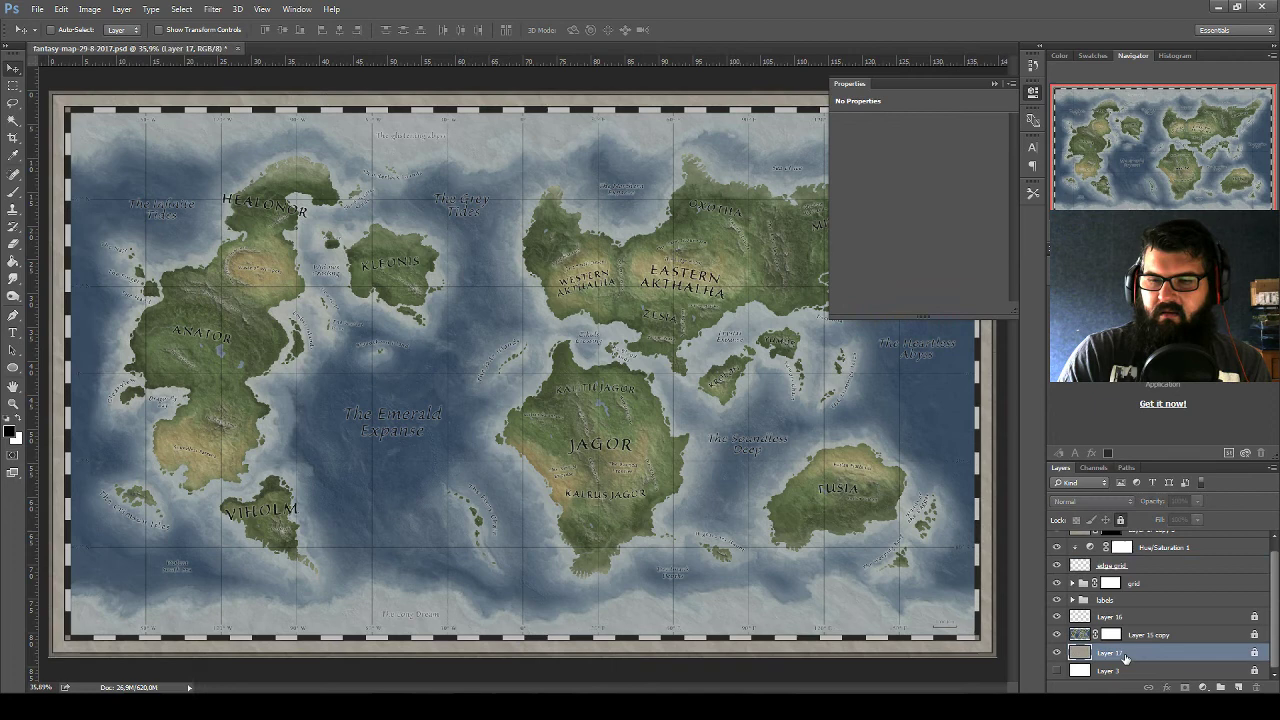
Add a Hue/Saturation 2 layer above Layer 17 with Saturation -32 and Hue 0
left_click(1202, 687)
left_click(1208, 527)
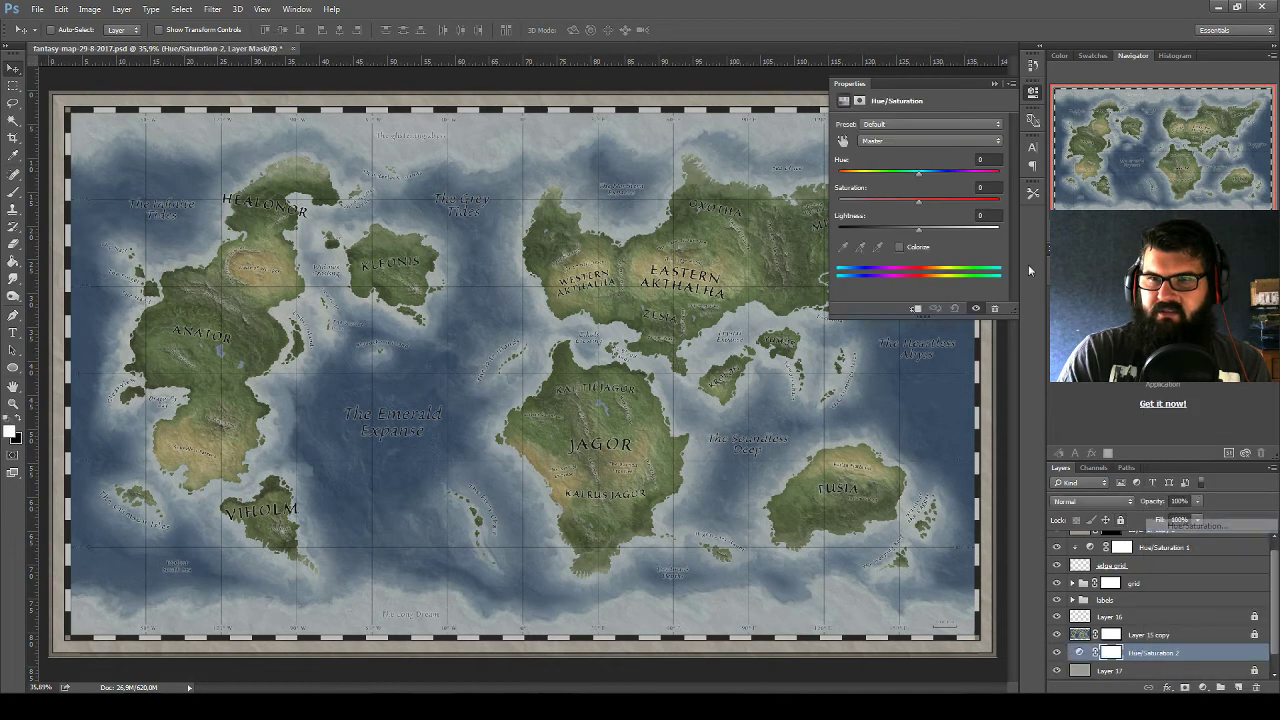
left_click(995, 83)
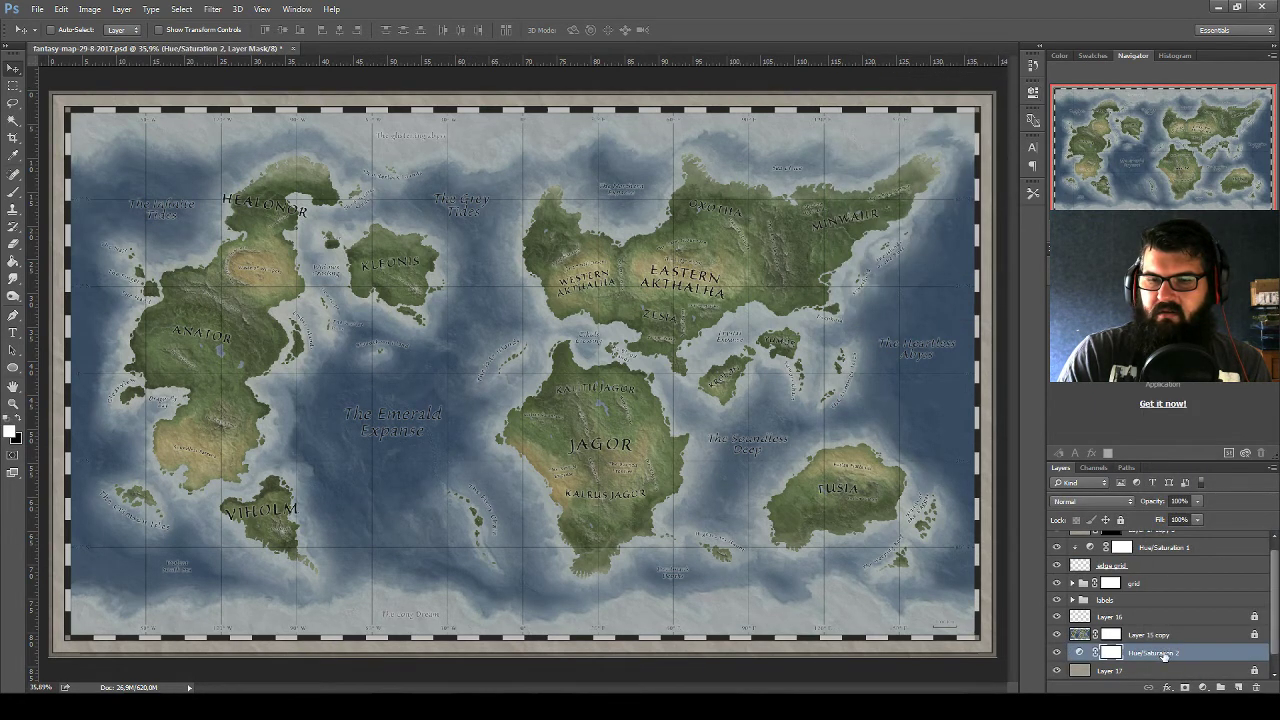
double_click(1080, 653)
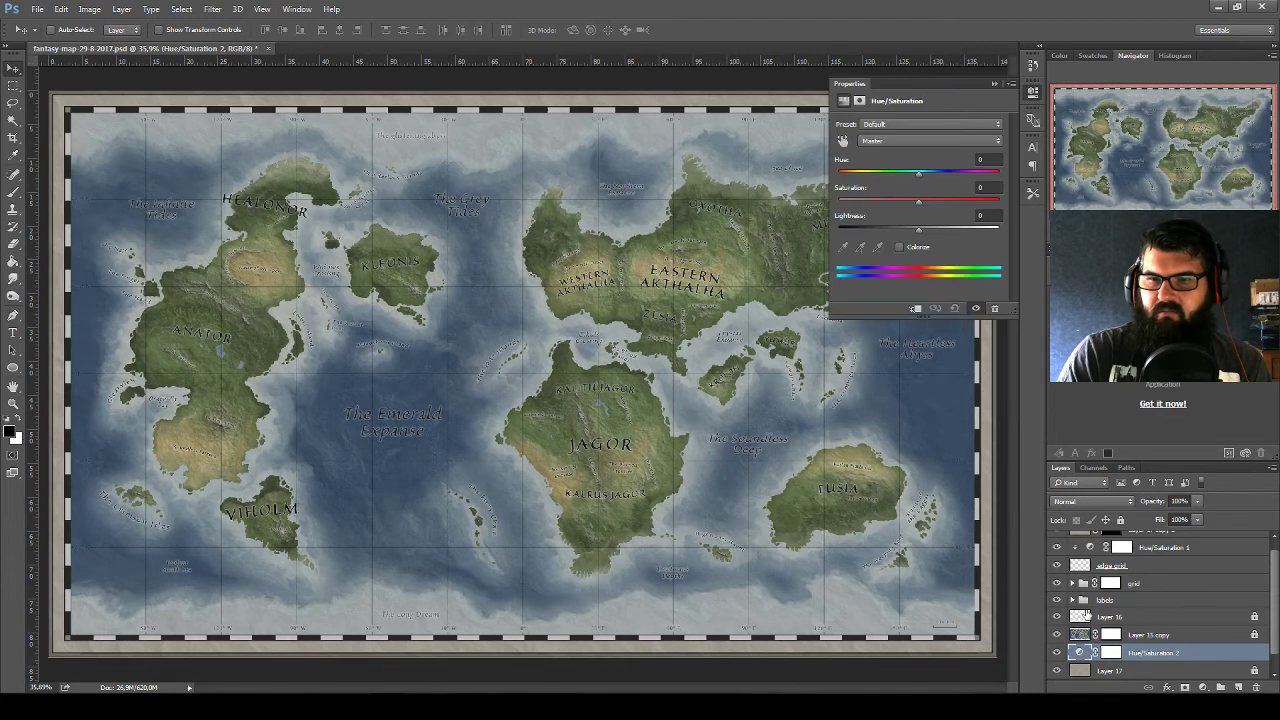
left_click_drag(865, 193, 843, 207)
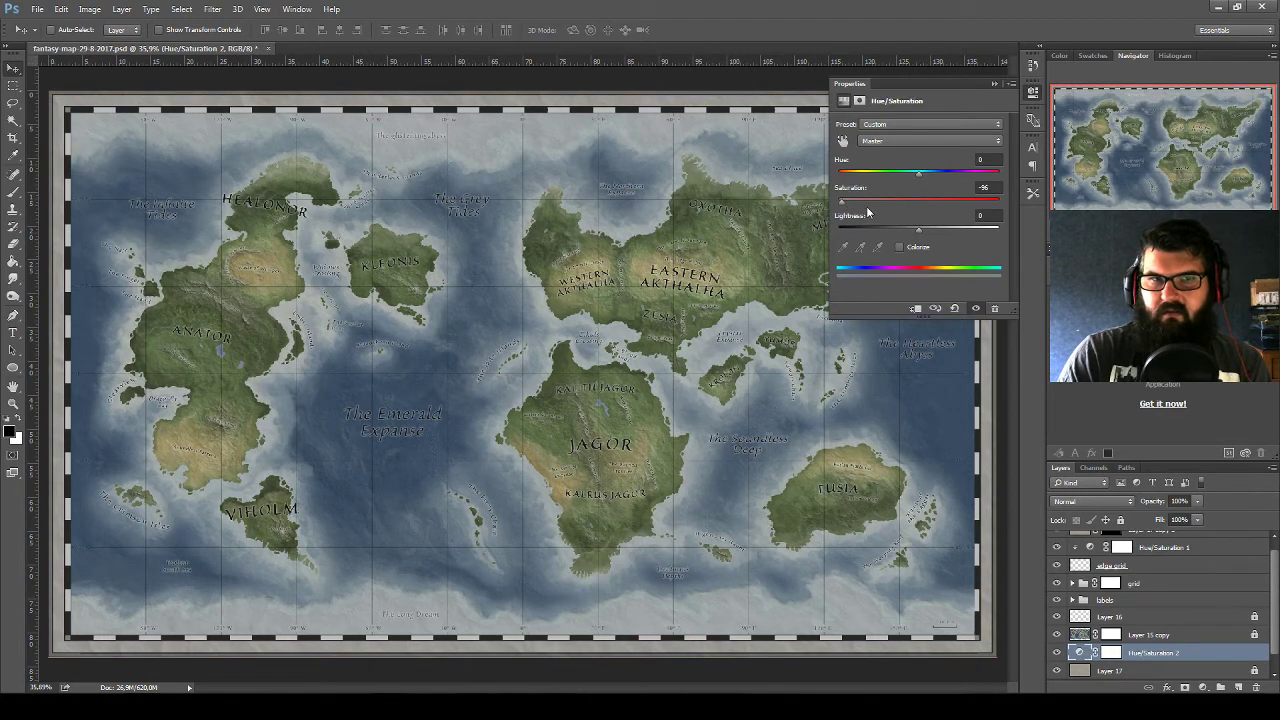
left_click_drag(871, 200, 917, 204)
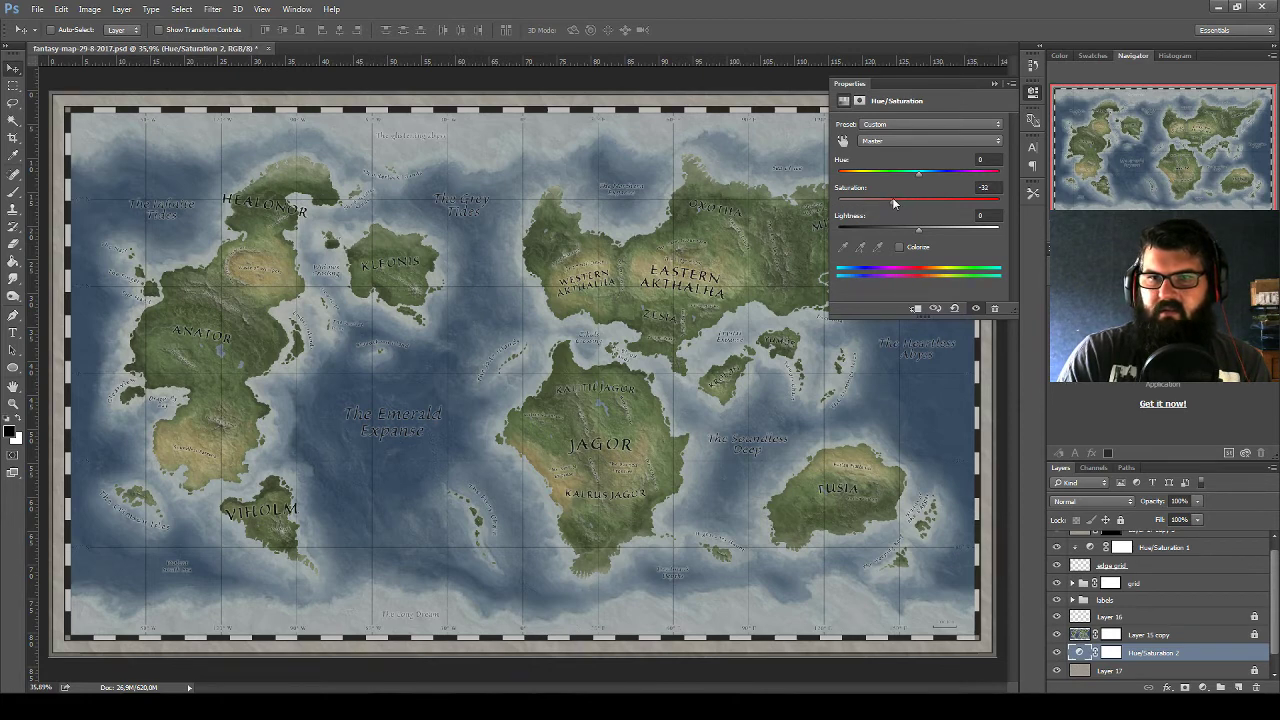
mouse_move(920, 173)
left_mouse_down()
mouse_move(902, 174)
mouse_move(919, 172)
left_mouse_up()
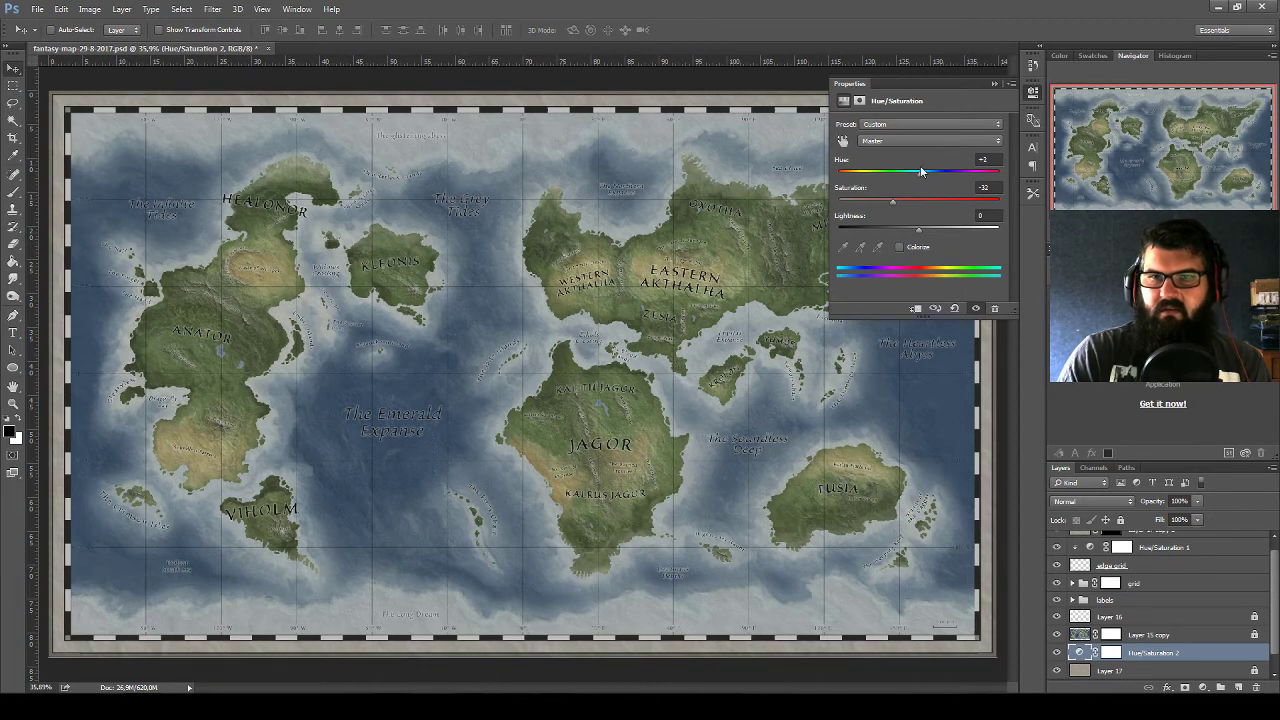
left_click(988, 159)
Close the adjustment Properties and save the map document with Ctrl+S
left_click(994, 86)
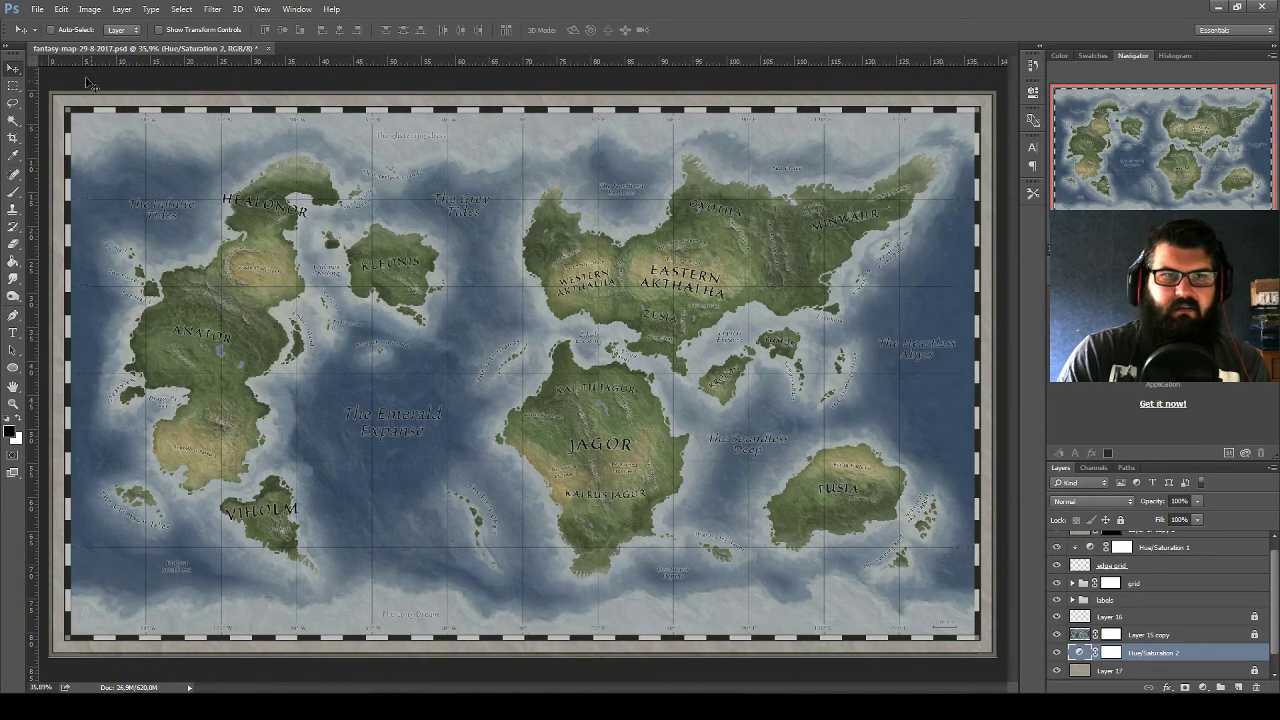
scroll(1199, 571, "up", 1)
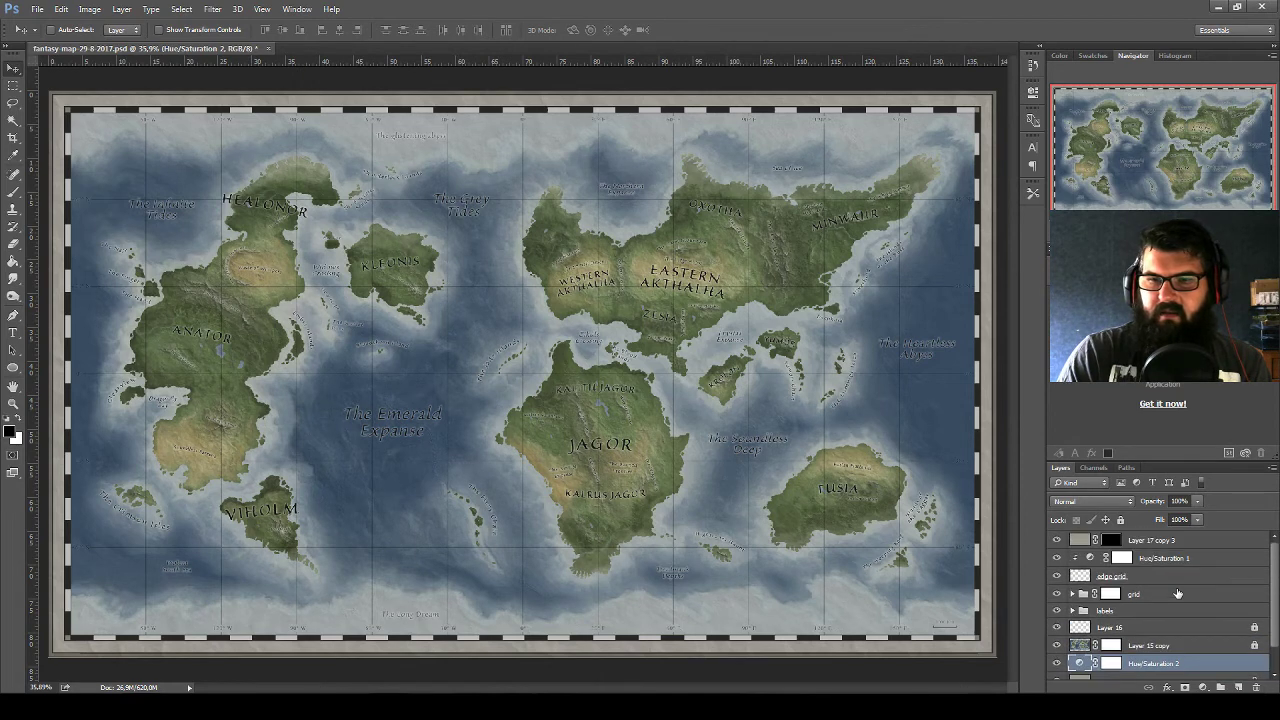
scroll(1172, 621, "down", 2)
key("ctrl+s")
Add a third Hue/Saturation adjustment layer above Layer 15 copy
left_click(1172, 621)
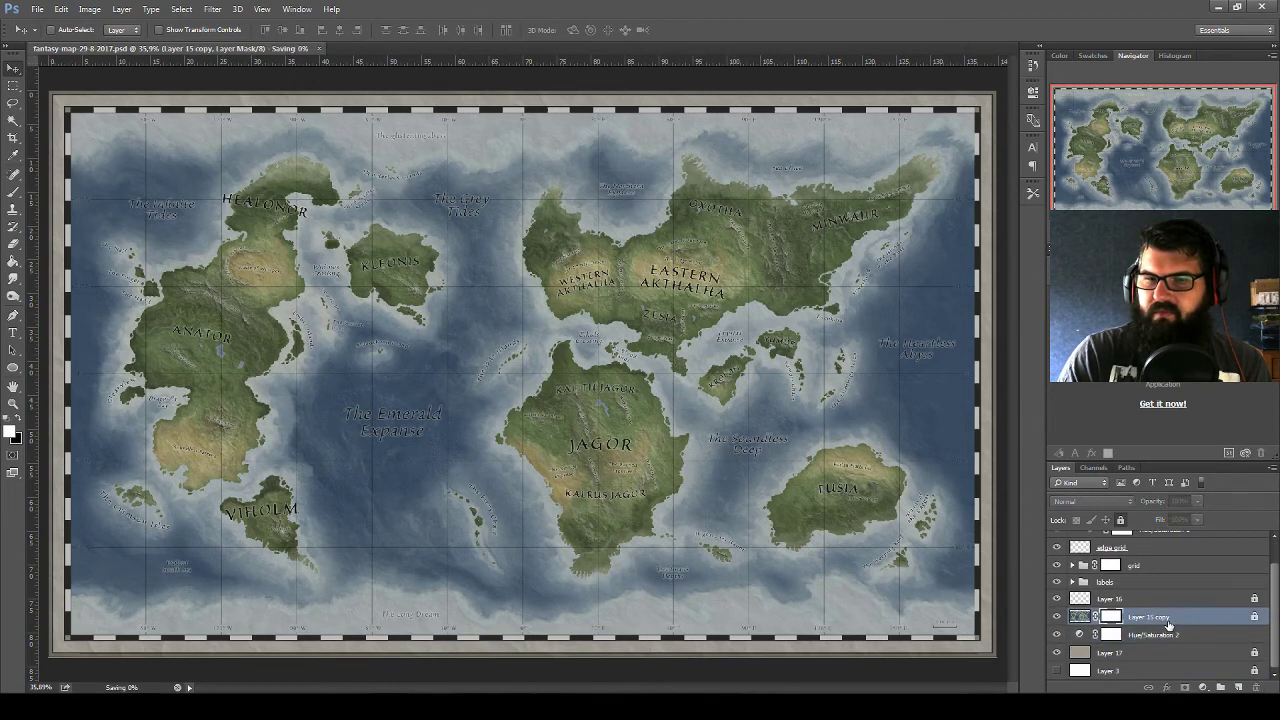
left_click(1202, 687)
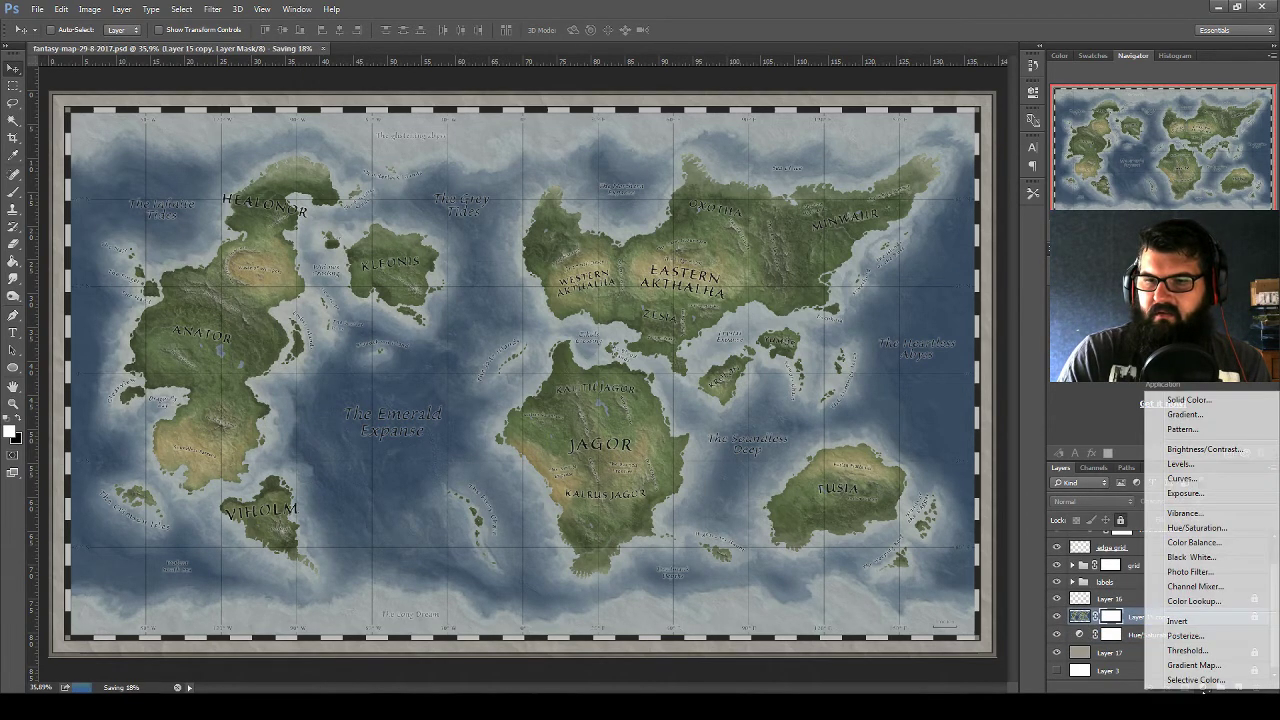
left_click(1205, 532)
right_click(1174, 618)
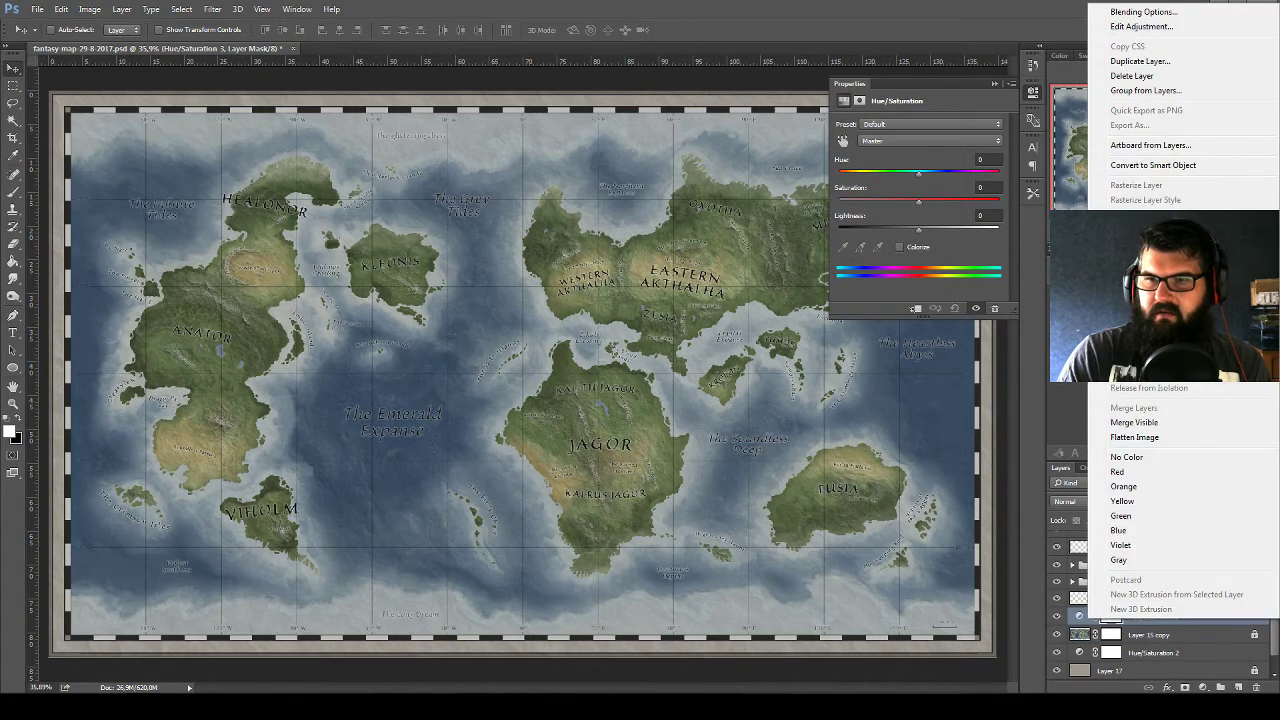
key("Escape")
Raise the Greens saturation and narrow the affected green colour range
left_click(930, 140)
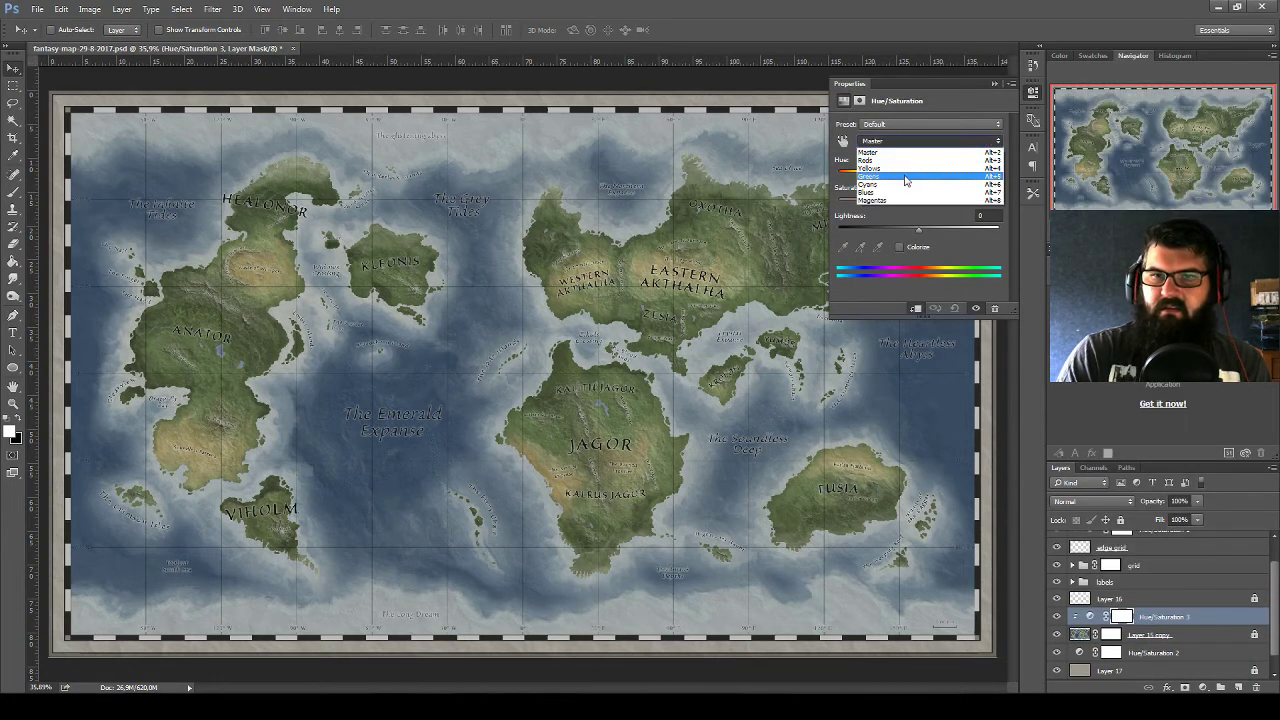
left_click(904, 178)
mouse_move(918, 200)
left_mouse_down()
mouse_move(987, 201)
mouse_move(937, 200)
left_mouse_up()
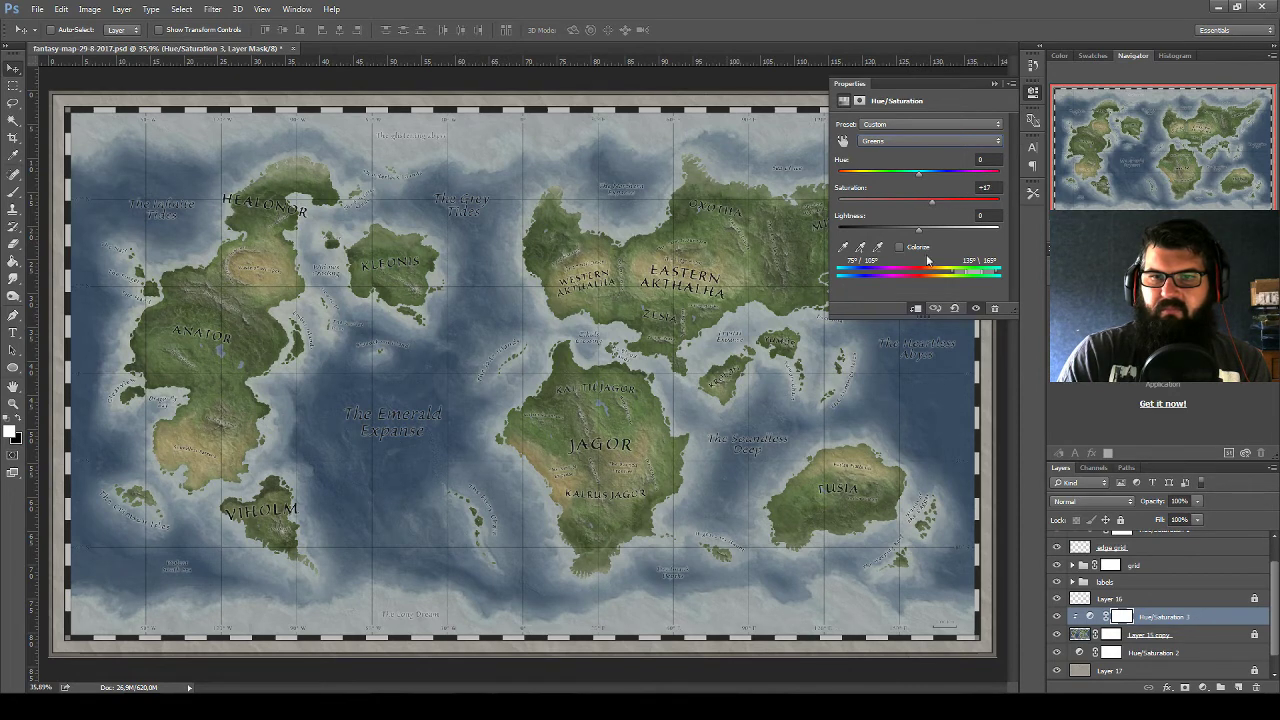
mouse_move(964, 270)
left_mouse_down()
mouse_move(951, 276)
mouse_move(990, 276)
mouse_move(954, 273)
left_mouse_up()
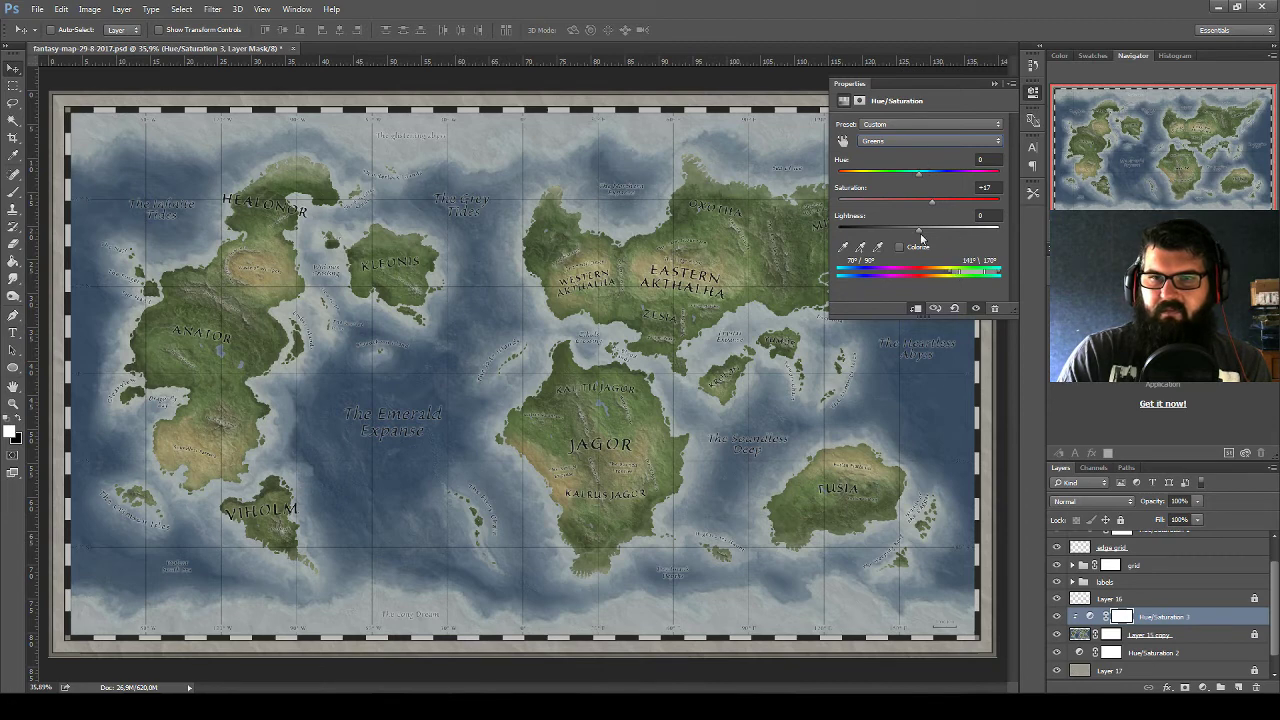
mouse_move(919, 231)
left_mouse_down()
mouse_move(858, 232)
mouse_move(972, 231)
mouse_move(932, 231)
left_mouse_up()
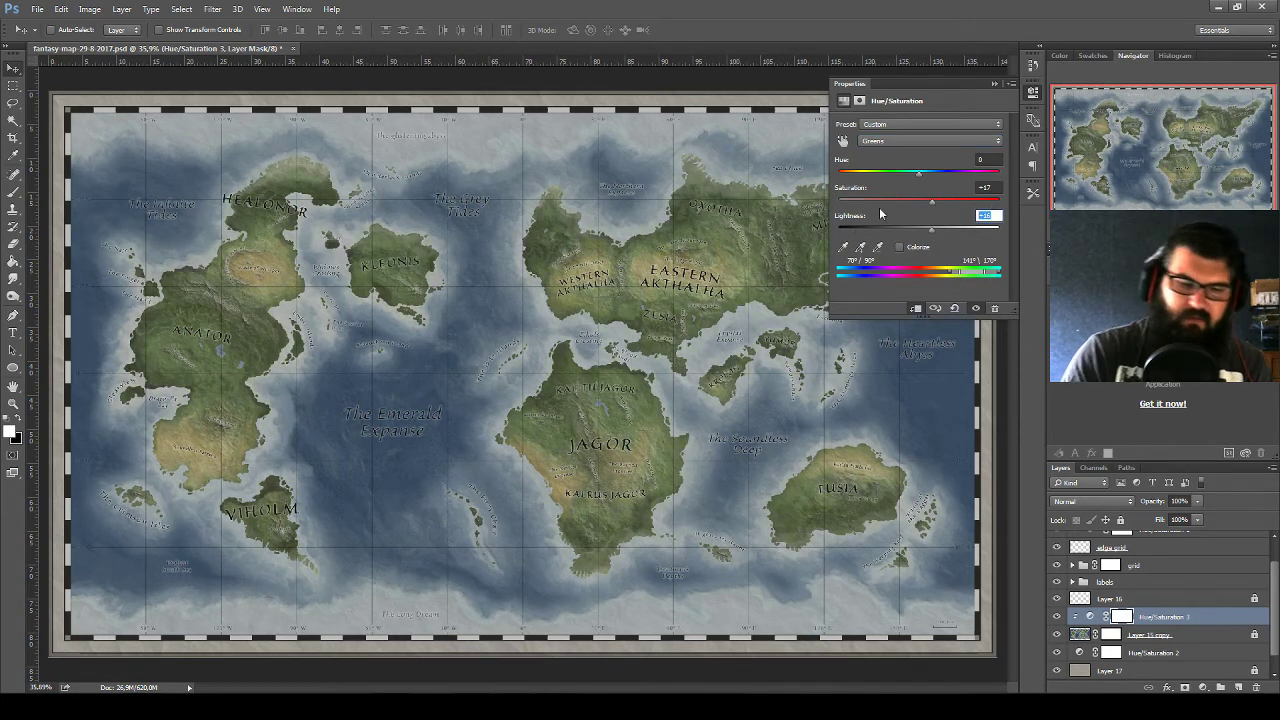
Boost the Yellows to Saturation +18 and Lightness +12 with a narrowed yellow range
left_click(936, 140)
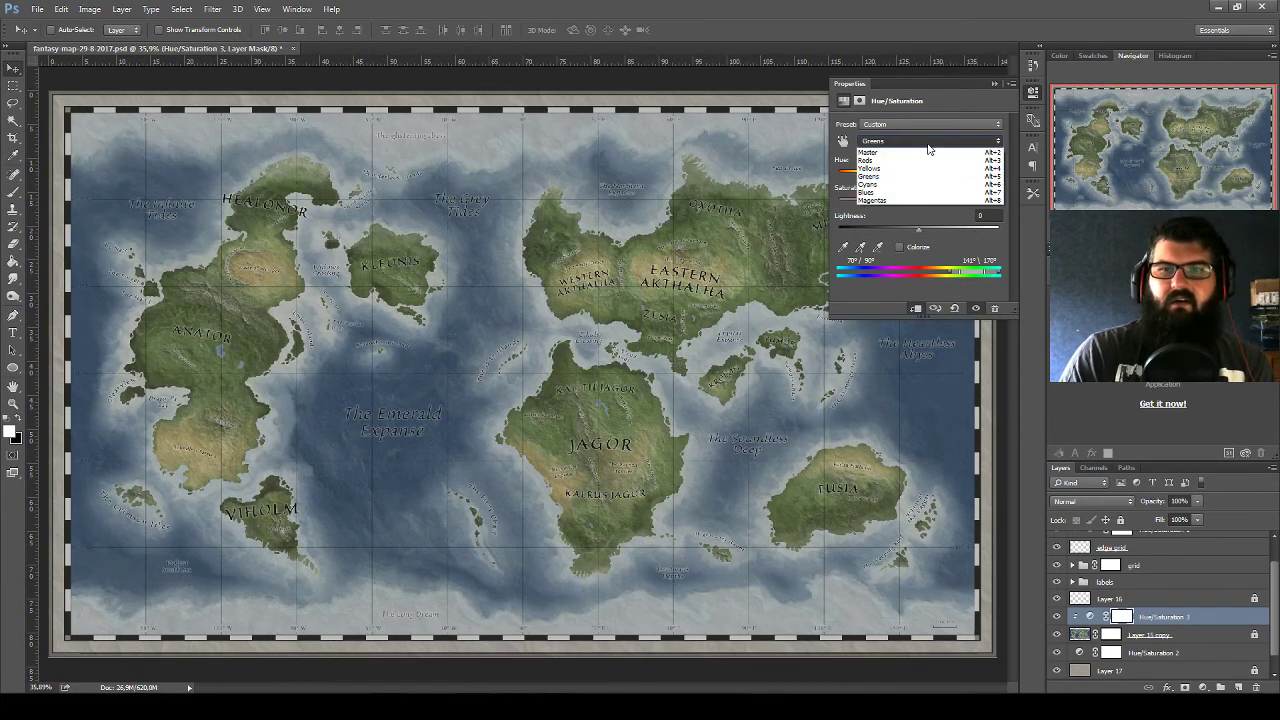
left_click(921, 170)
mouse_move(920, 201)
left_mouse_down()
mouse_move(977, 204)
mouse_move(928, 206)
mouse_move(937, 199)
left_mouse_up()
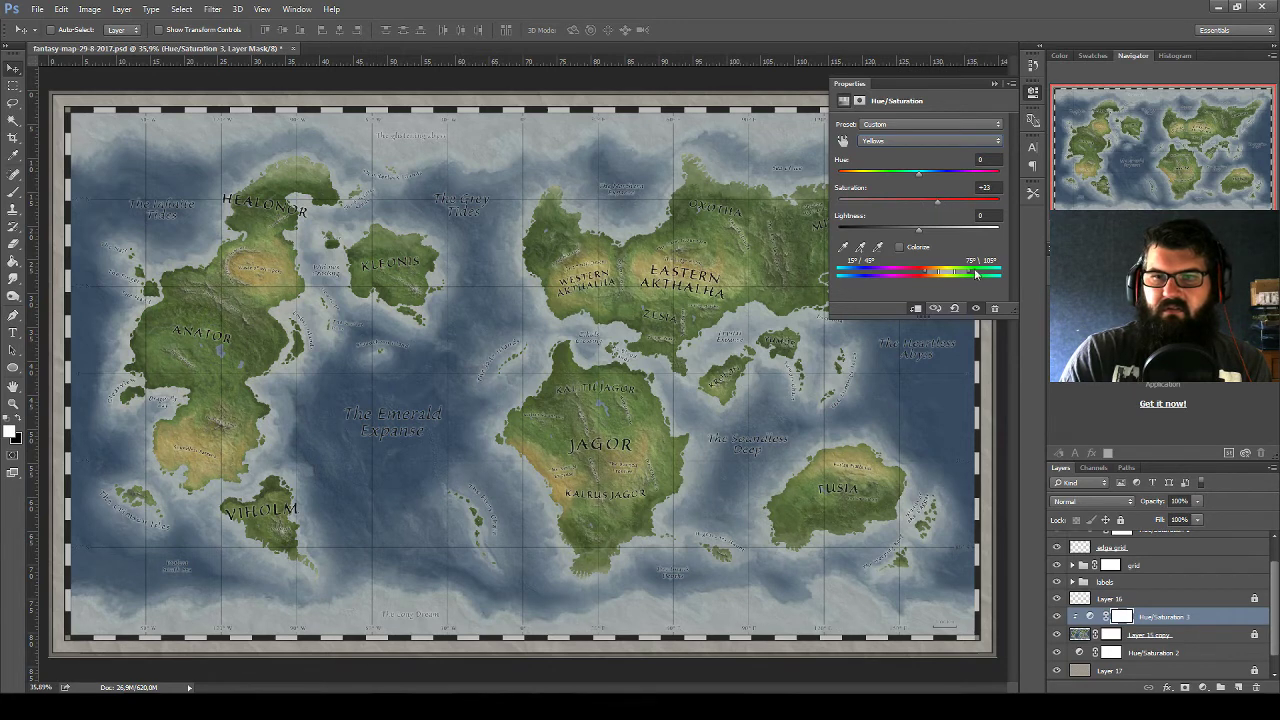
left_click_drag(976, 273, 961, 274)
left_click_drag(978, 204, 911, 207)
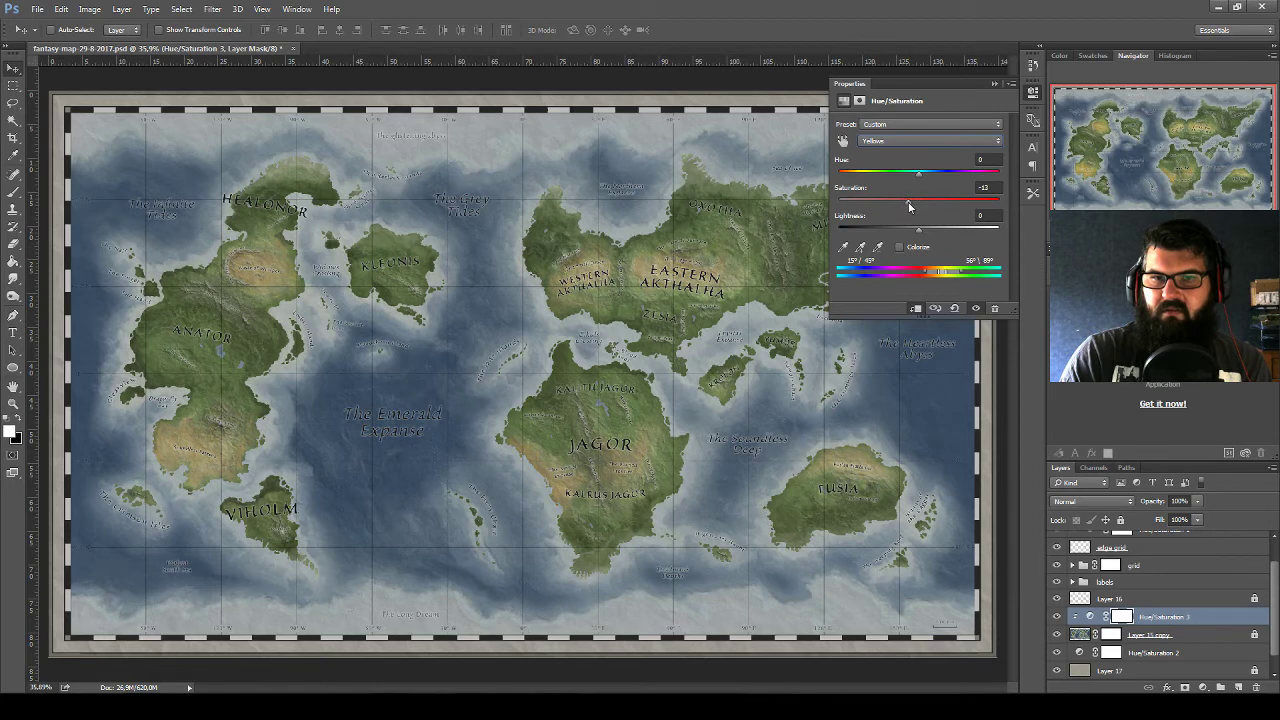
mouse_move(911, 207)
left_mouse_down()
mouse_move(925, 207)
mouse_move(930, 232)
mouse_move(943, 205)
left_mouse_up()
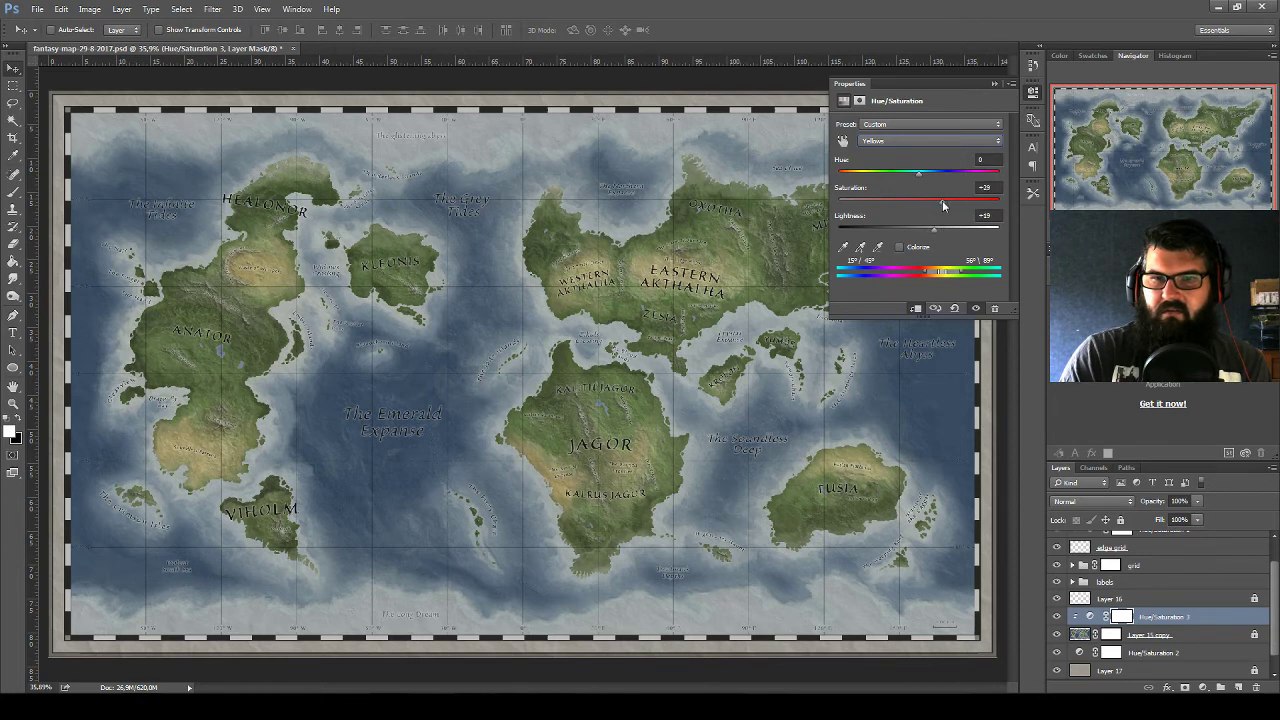
left_click_drag(935, 205, 933, 233)
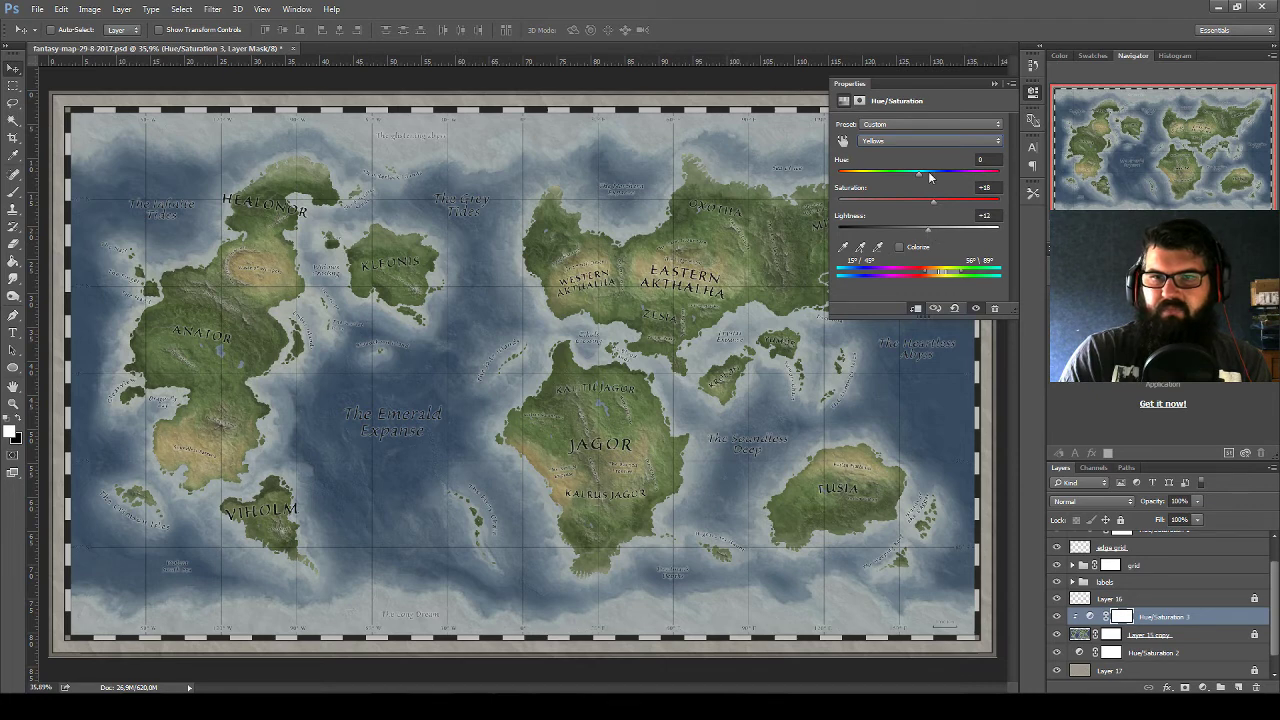
left_click(925, 140)
Sample the sea with the eyedropper and tweak that Cyans range to Hue -1, Saturation +5, Lightness -3
left_click(907, 193)
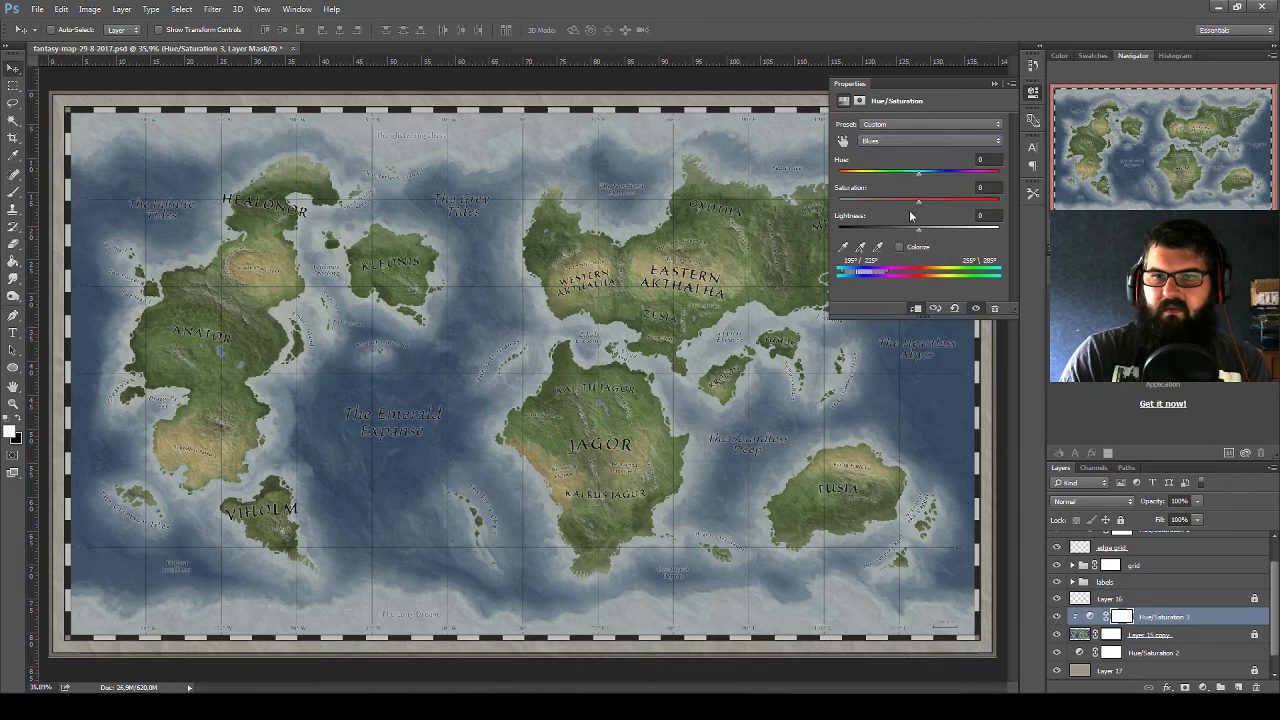
left_click(843, 247)
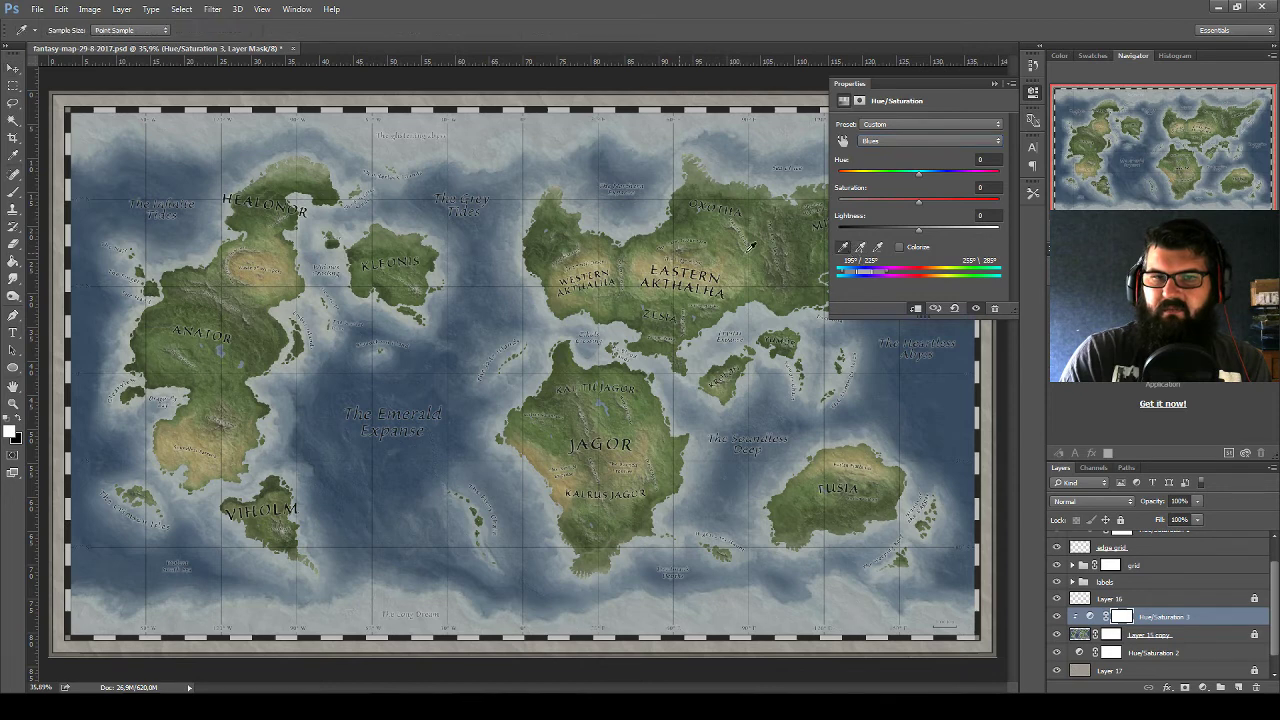
left_click(485, 293)
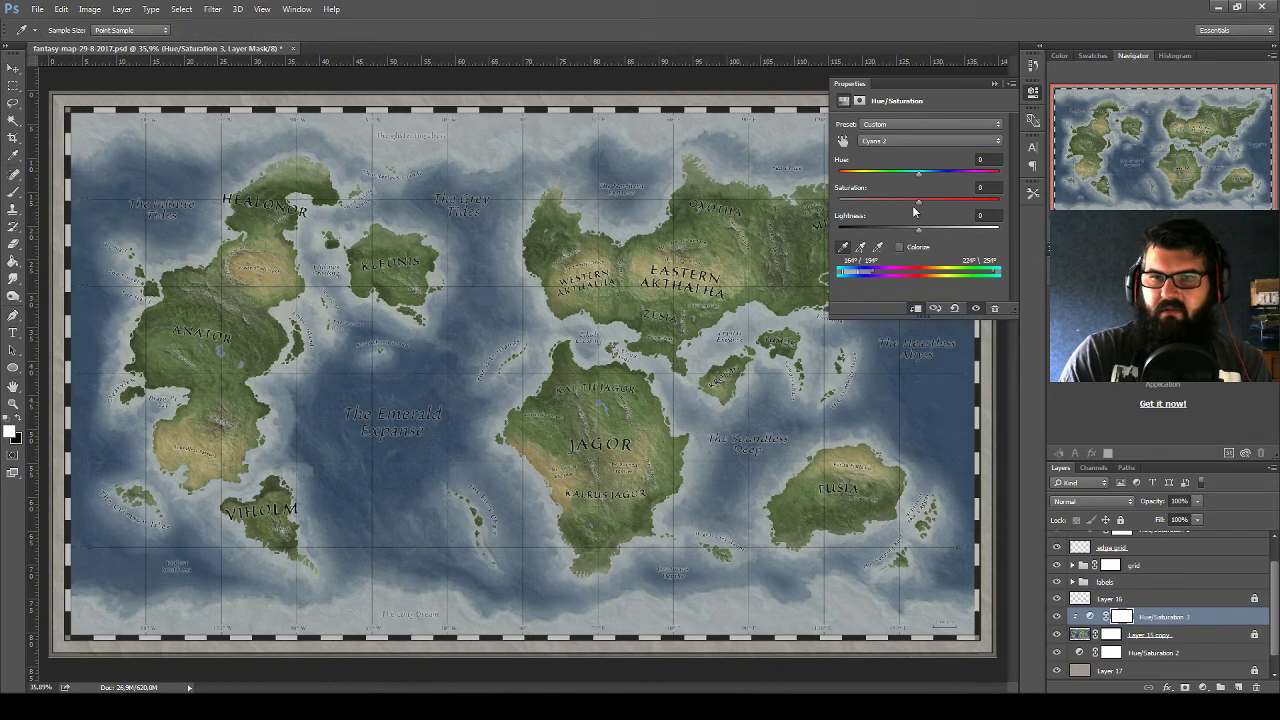
mouse_move(919, 201)
left_mouse_down()
mouse_move(966, 196)
mouse_move(929, 201)
mouse_move(941, 198)
left_mouse_up()
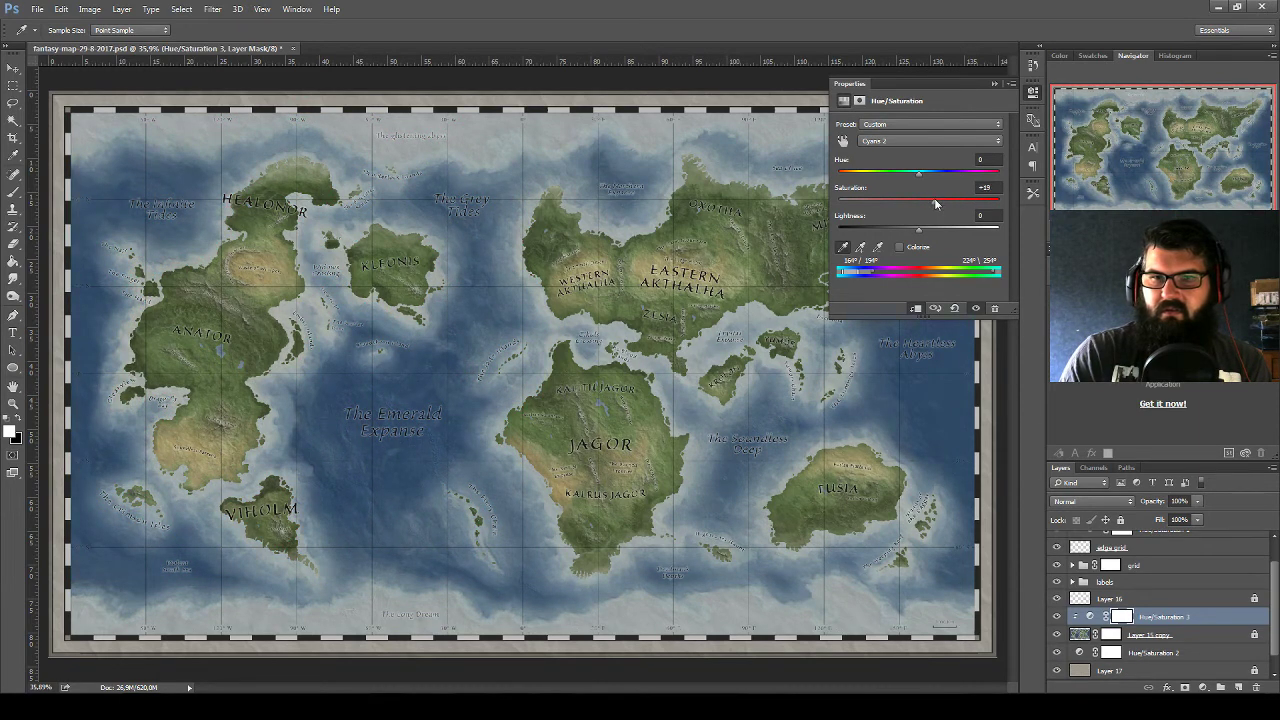
mouse_move(927, 201)
left_mouse_down()
mouse_move(905, 228)
mouse_move(840, 228)
mouse_move(917, 229)
left_mouse_up()
left_click_drag(921, 176, 910, 176)
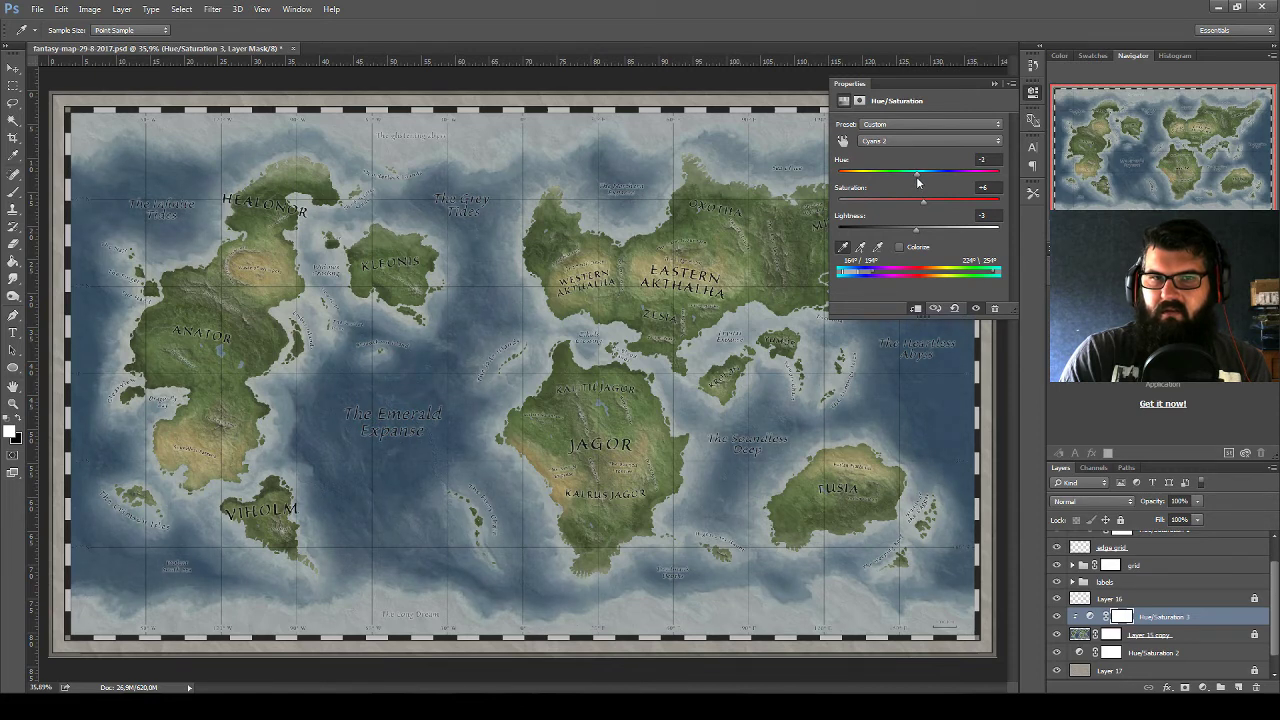
mouse_move(923, 201)
left_mouse_down()
mouse_move(938, 205)
mouse_move(926, 205)
left_mouse_up()
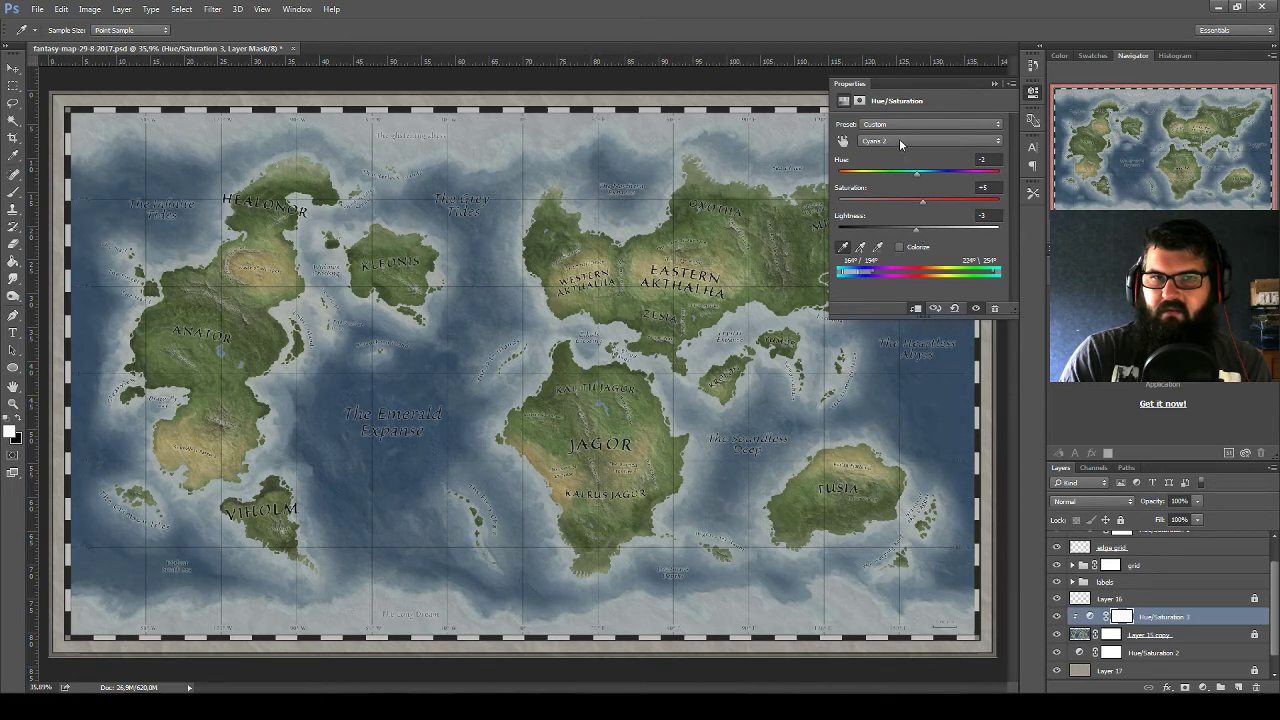
Close the Properties panel and toggle Hue/Saturation 3's visibility to compare the grading
left_click(994, 83)
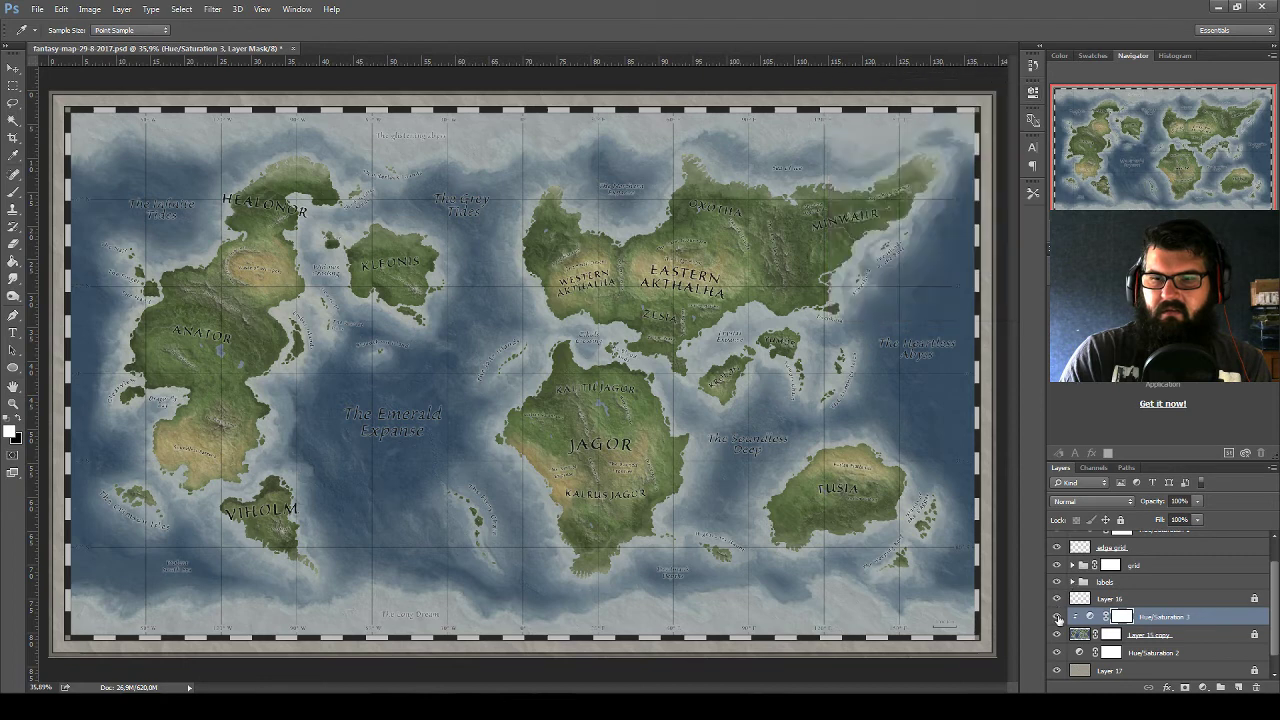
left_click(1058, 618)
left_click(1060, 619)
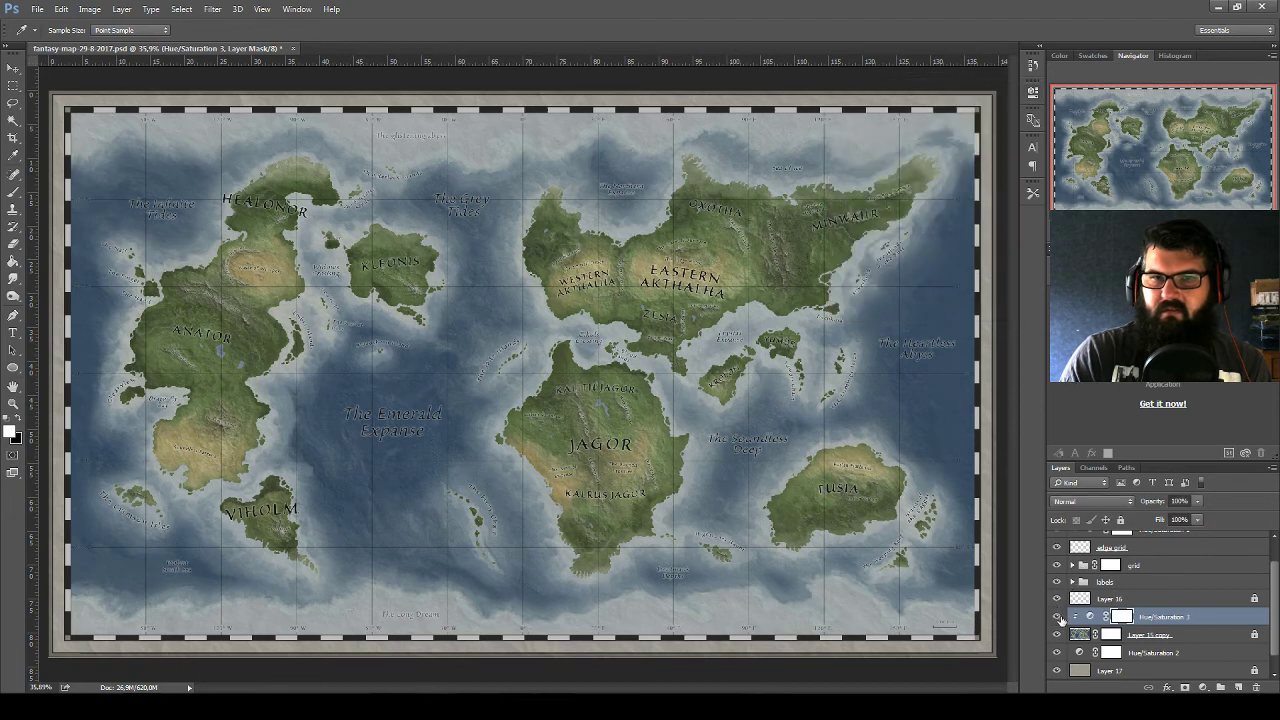
left_click(1058, 618)
left_click(1059, 618)
left_click(1060, 619)
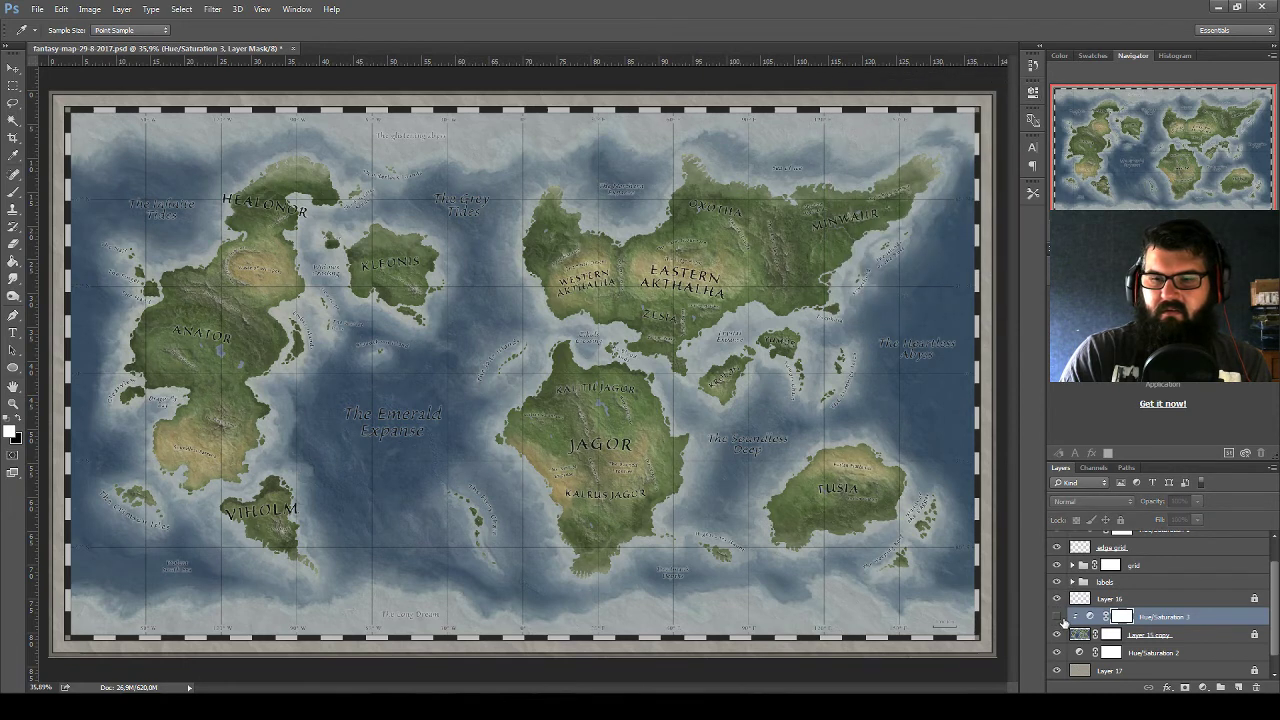
left_click(1058, 618)
left_click(1058, 618)
left_click(1058, 618)
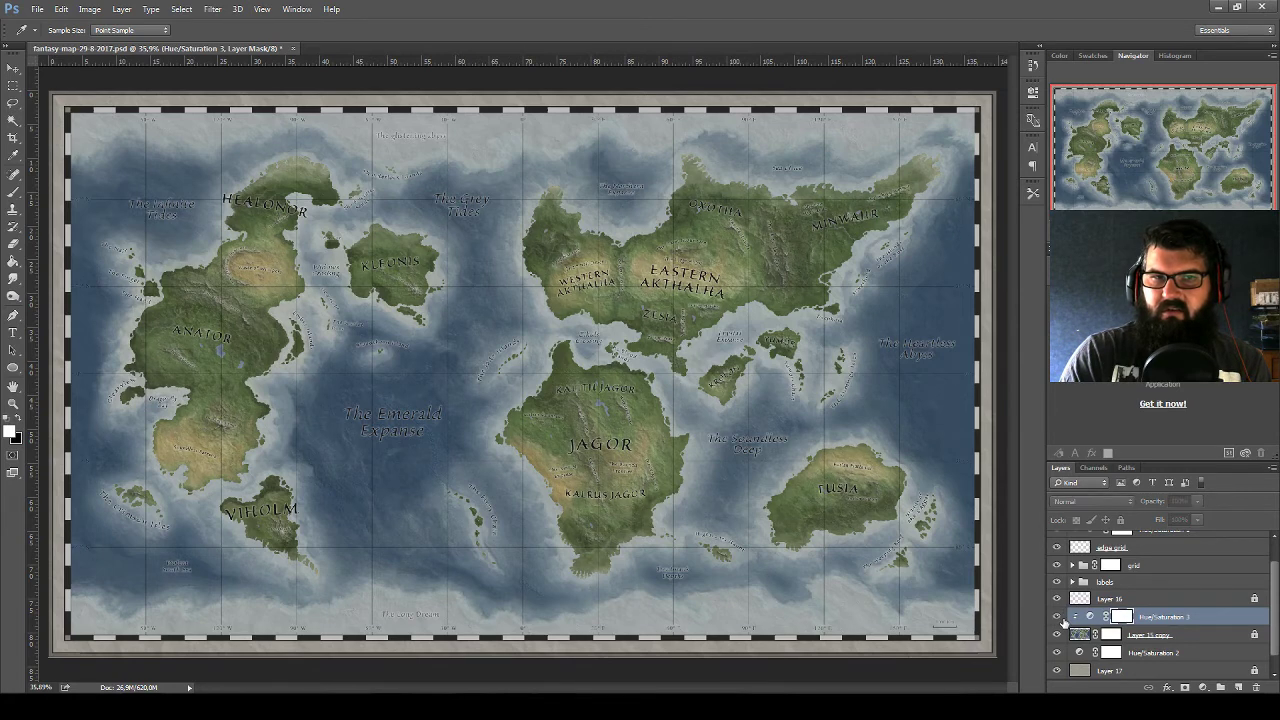
left_click(1058, 618)
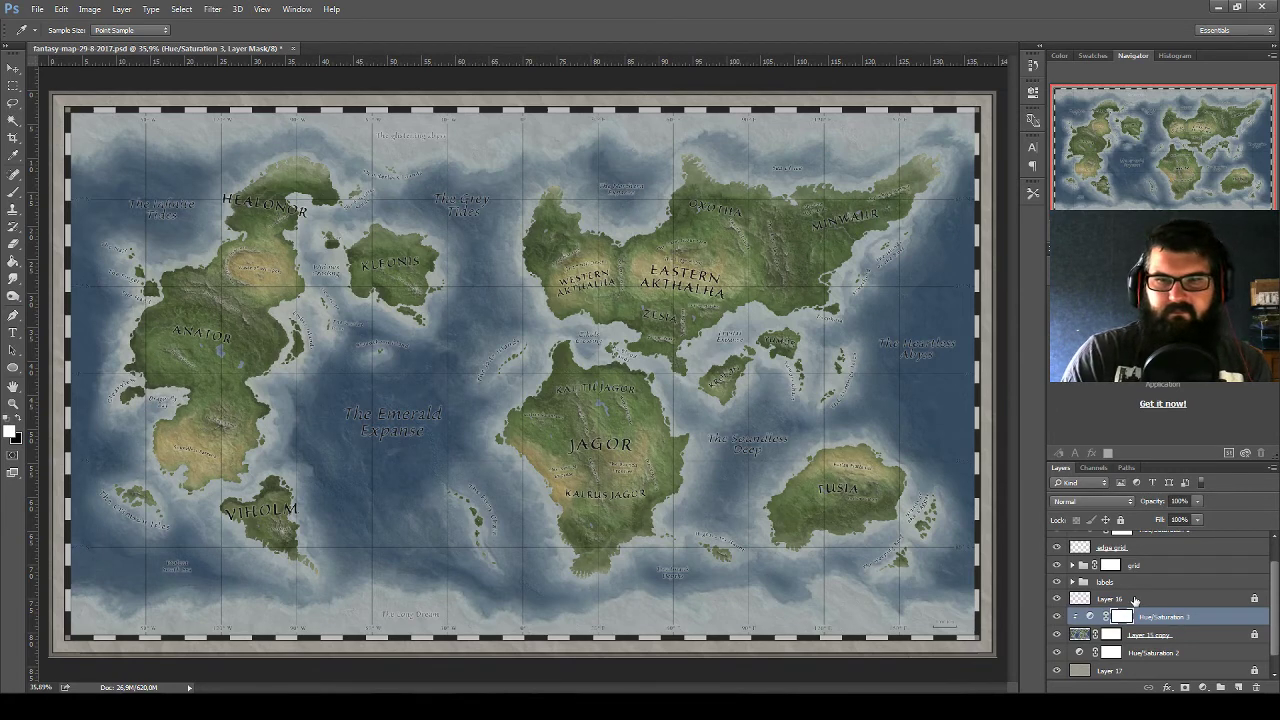
Duplicate Hue/Saturation 3 twice with Ctrl+J, then delete the duplicates
key("ctrl+j")
key("ctrl+j")
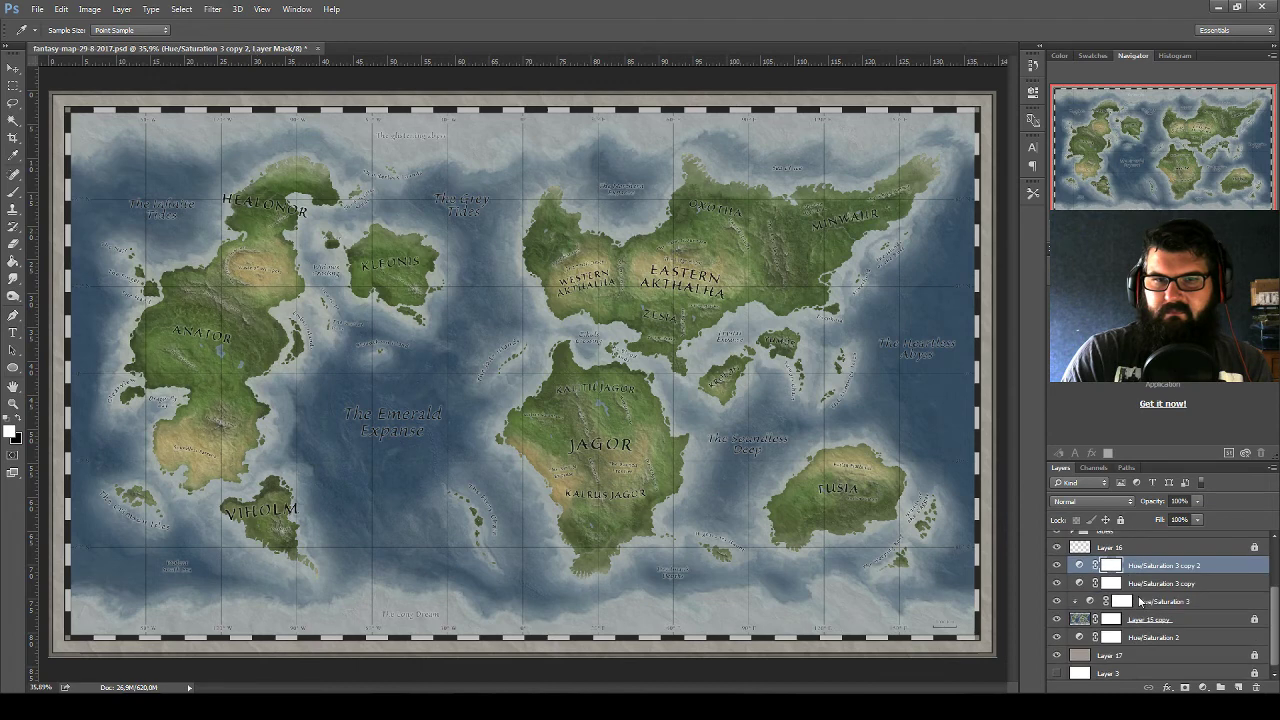
key("ctrl+j")
left_click(1147, 603, "shift")
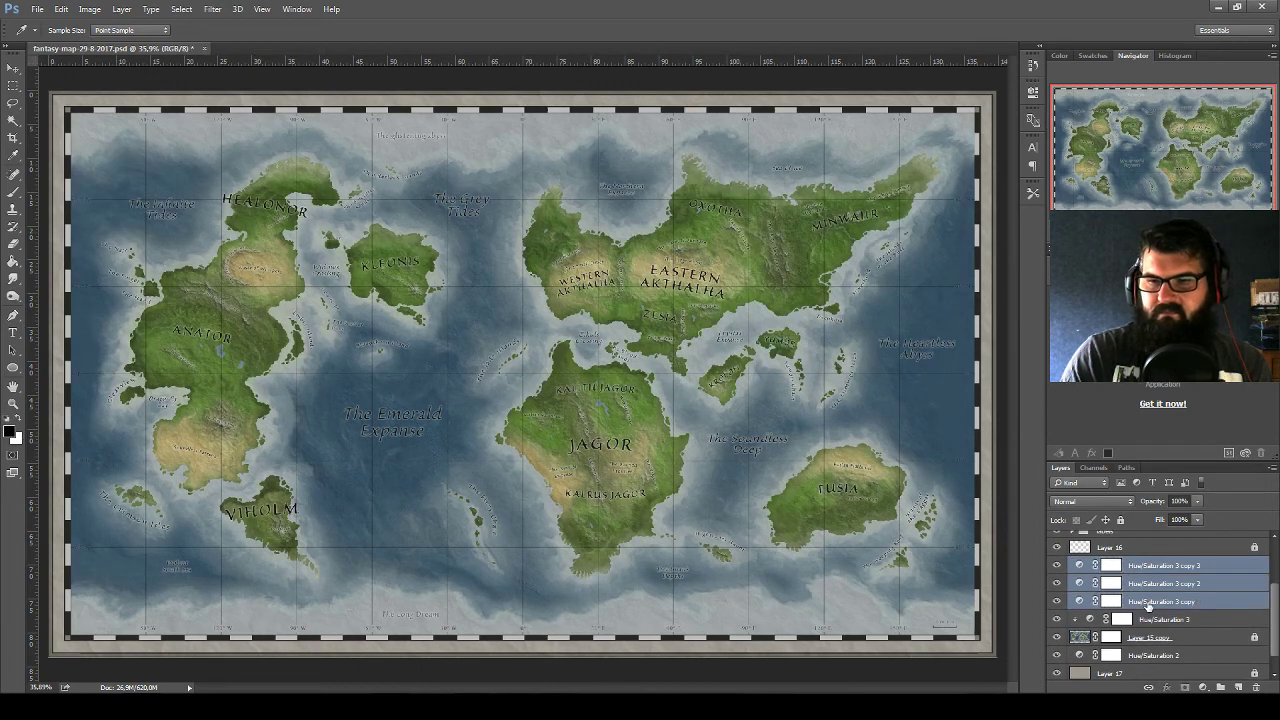
mouse_move(1147, 604)
left_mouse_down()
mouse_move(1275, 679)
mouse_move(1256, 687)
left_mouse_up()
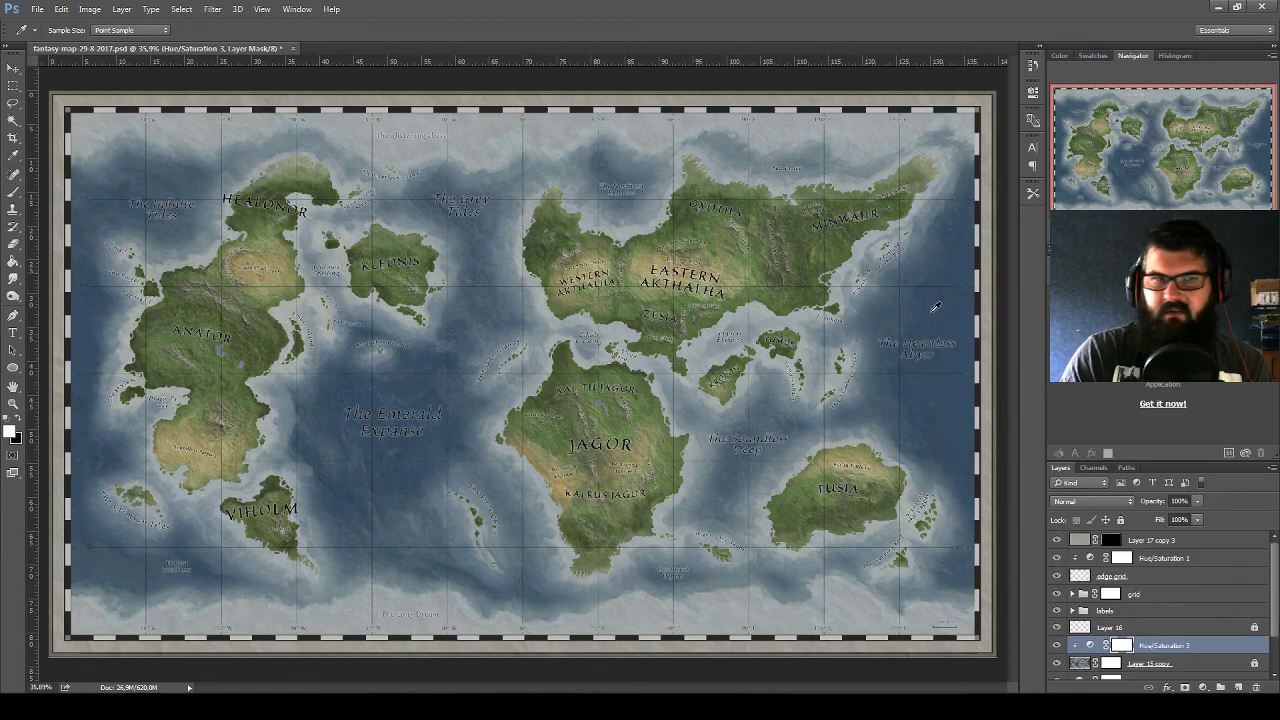
Save the map as fantasy-map-30-8-2017.psd, accepting the Maximize Compatibility prompt
left_click(37, 9)
left_click(86, 157)
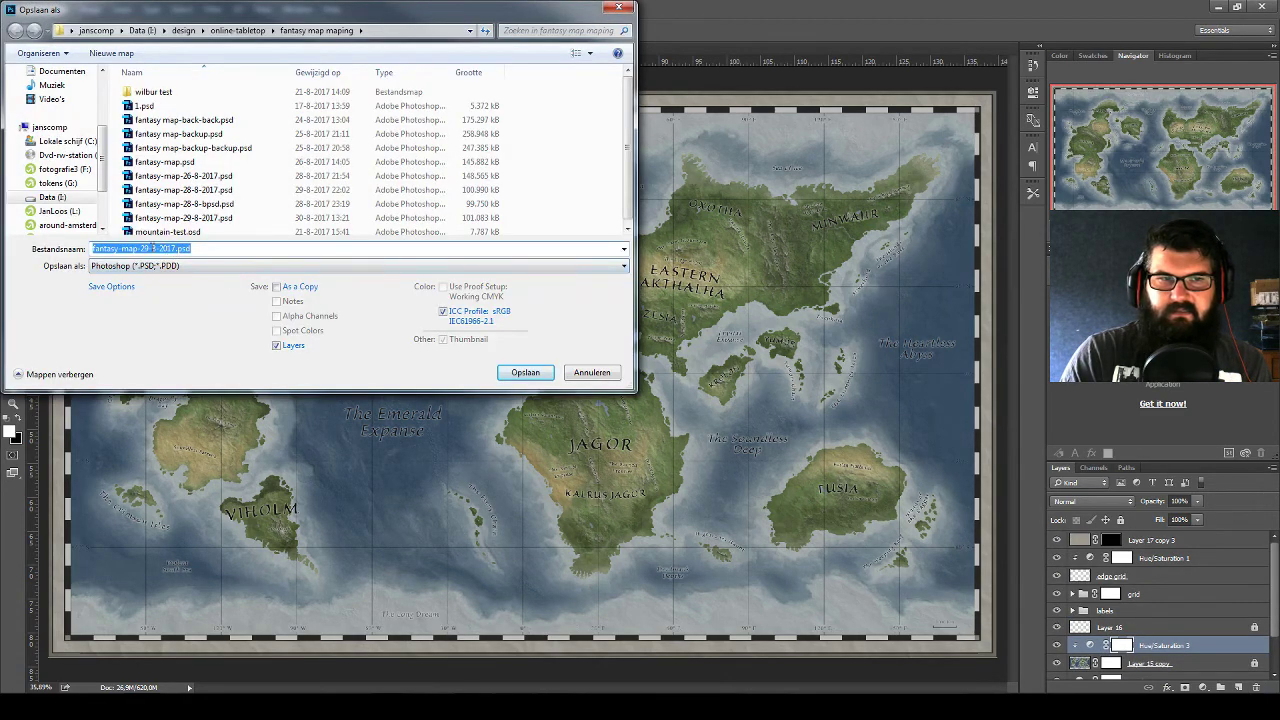
left_click(150, 248)
key("BackSpace")
key("BackSpace")
type("30")
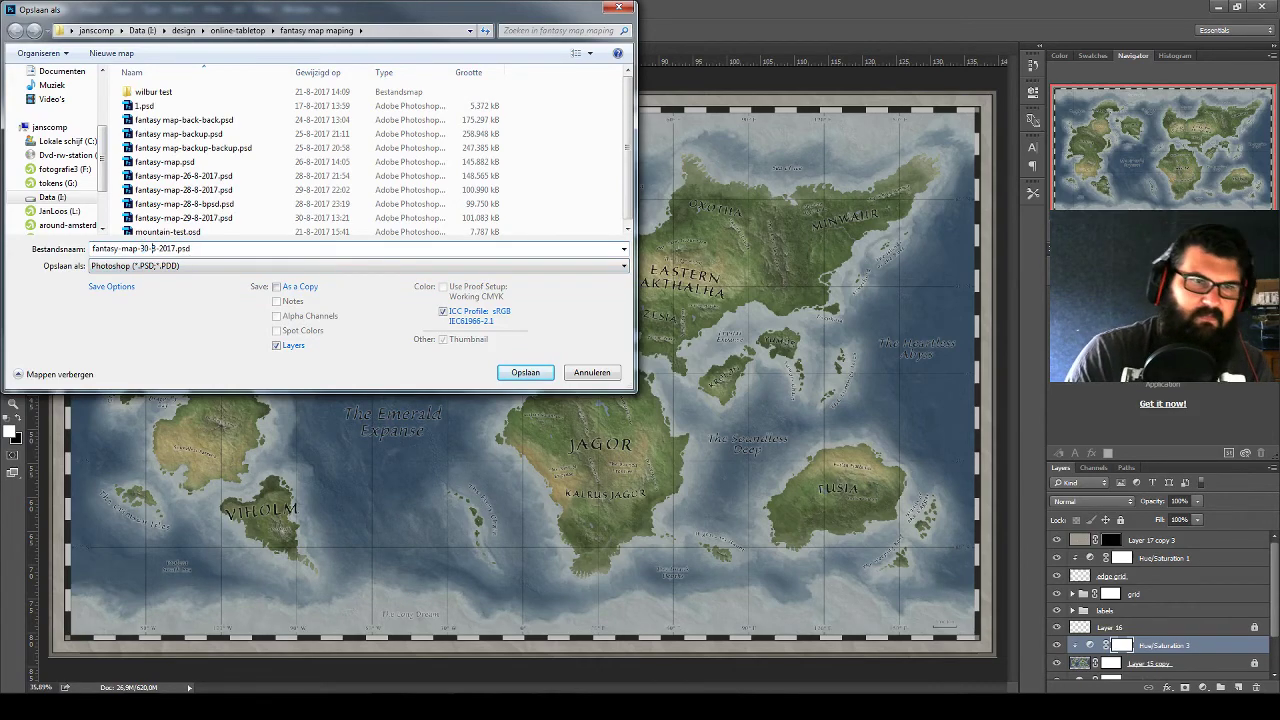
key("Return")
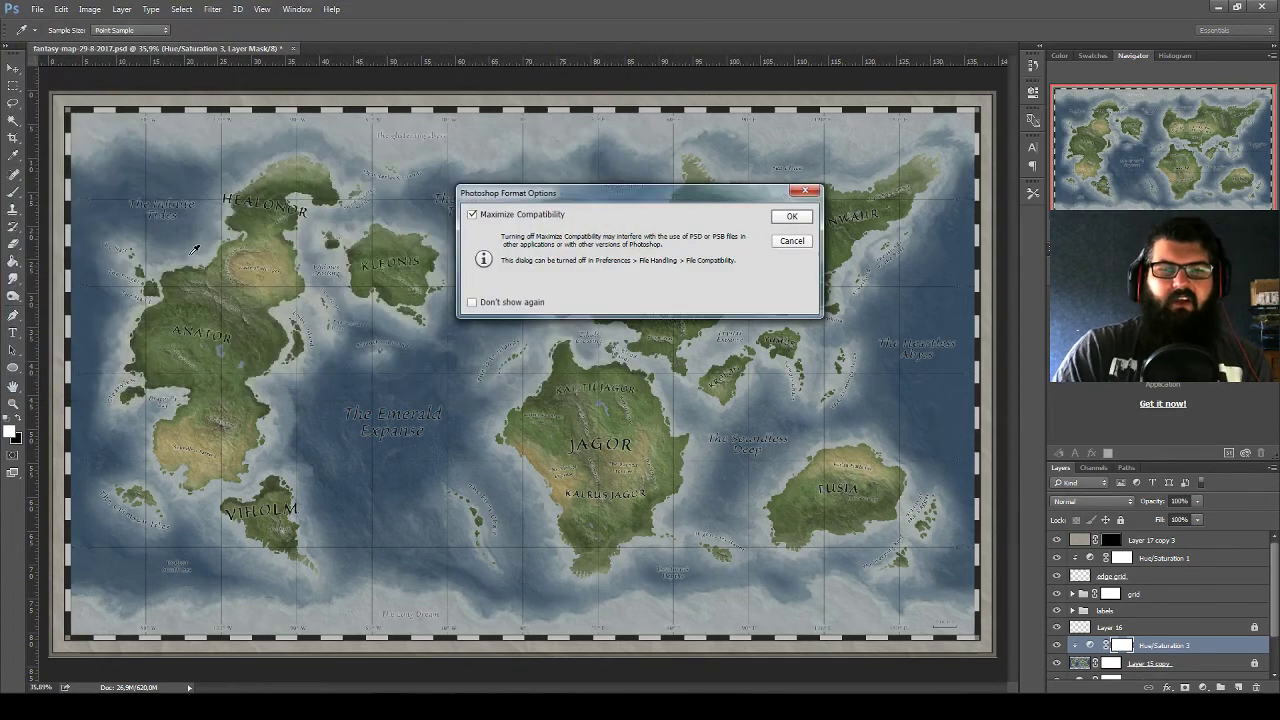
key("Return")
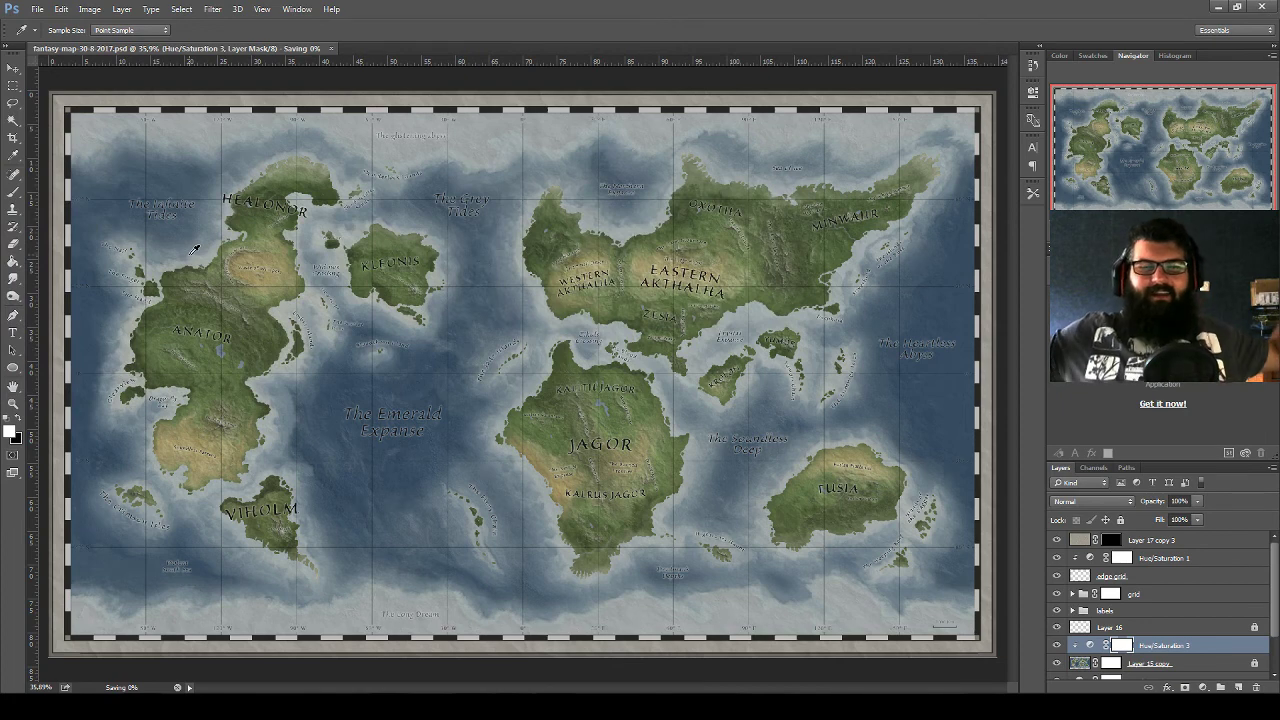
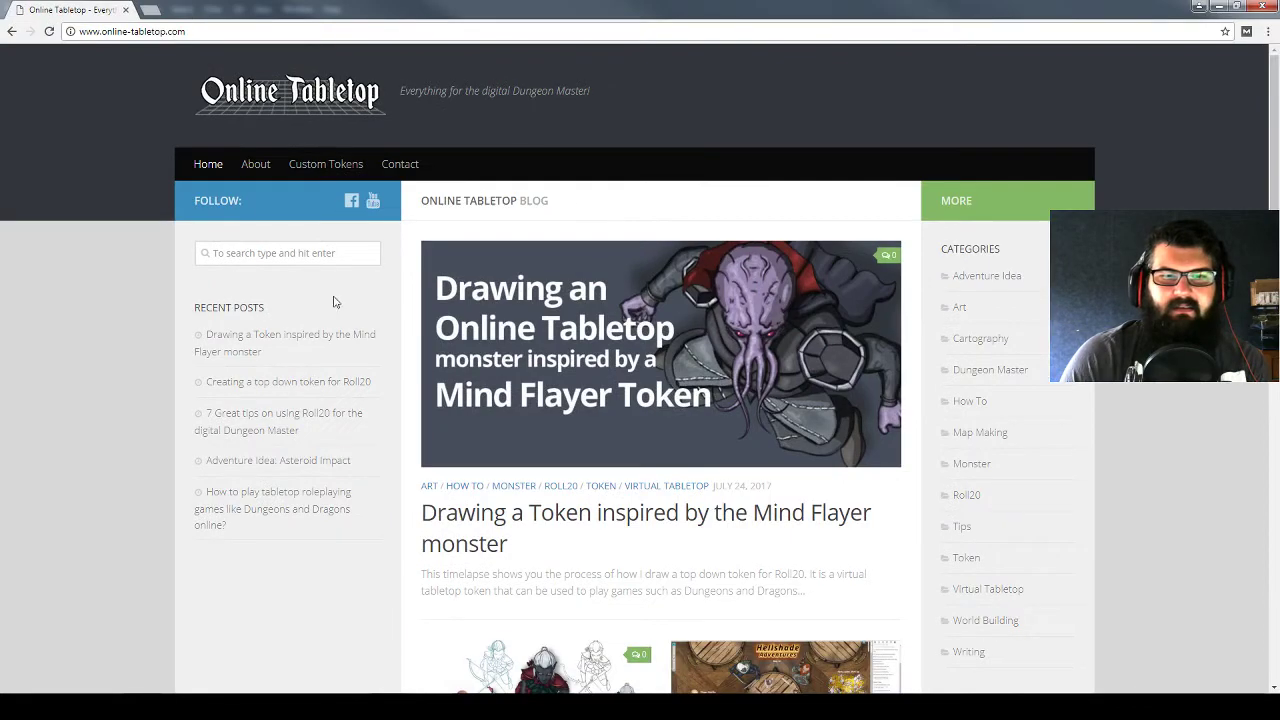
scroll(394, 329, "down", 3)
scroll(498, 316, "up", 1)
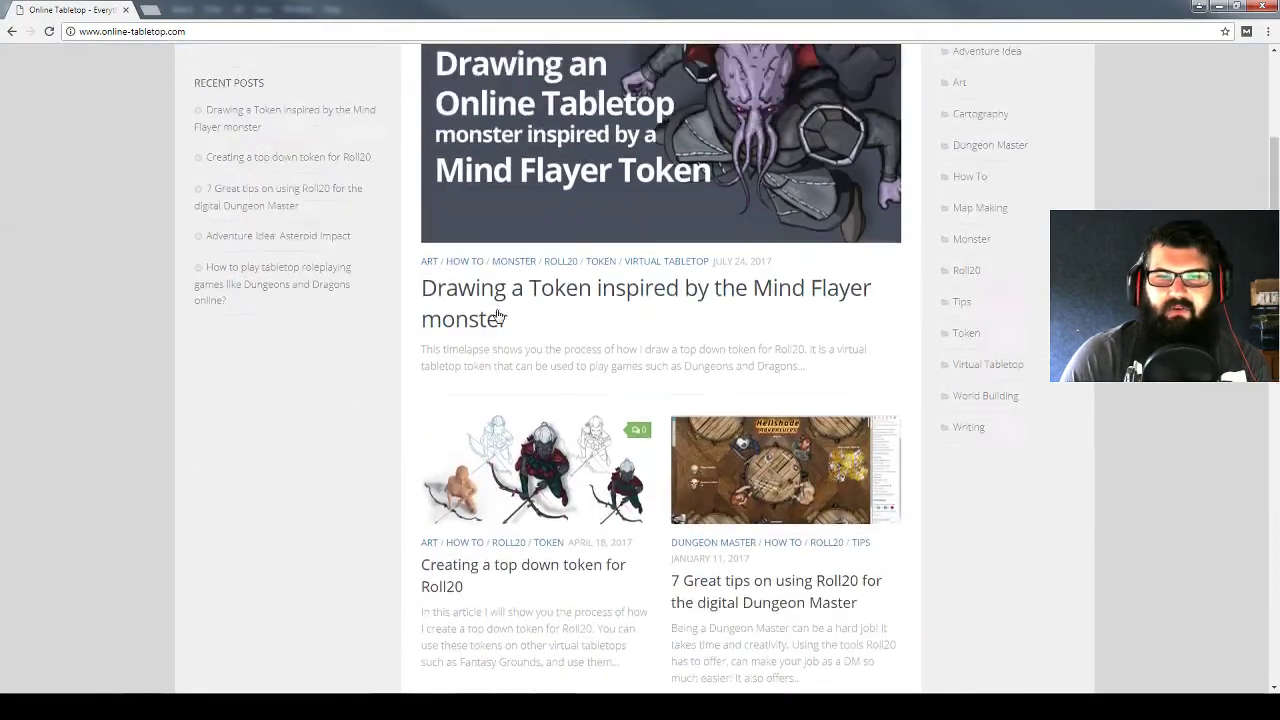
scroll(498, 316, "up", 1)
scroll(600, 330, "down", 1)
scroll(700, 340, "down", 4)
scroll(755, 355, "down", 2)
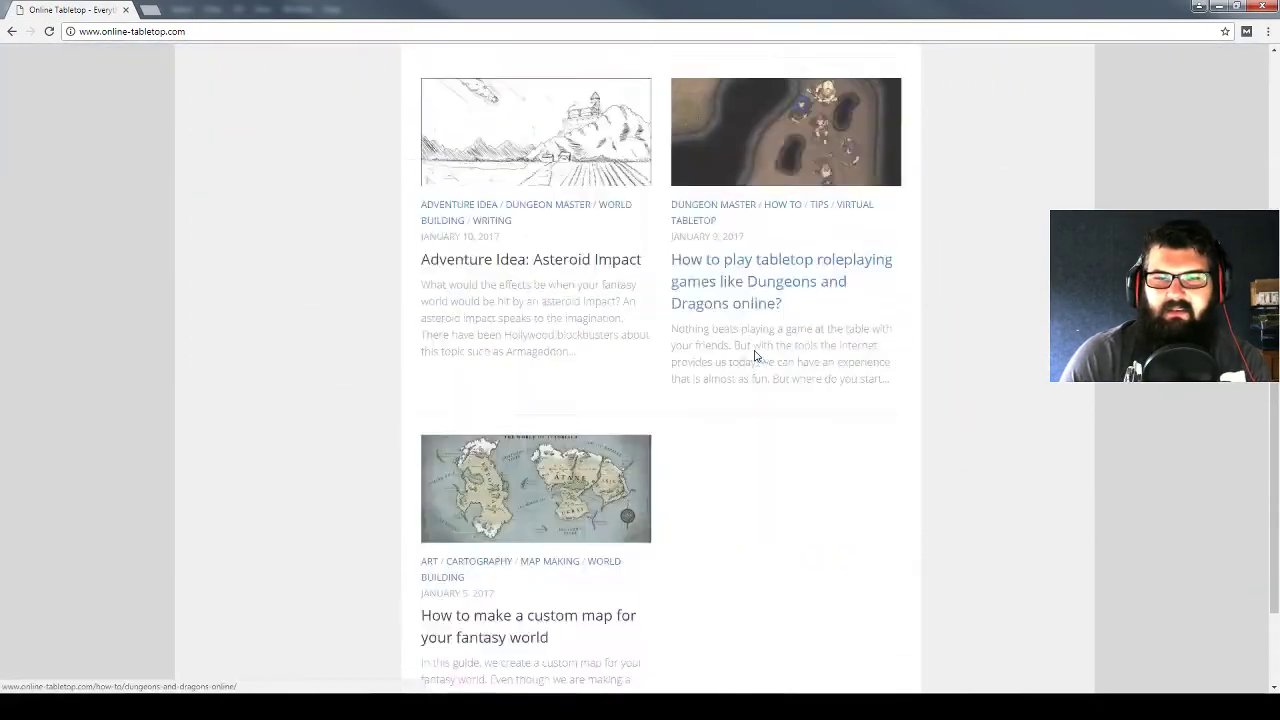
scroll(706, 362, "down", 2)
left_click(547, 325)
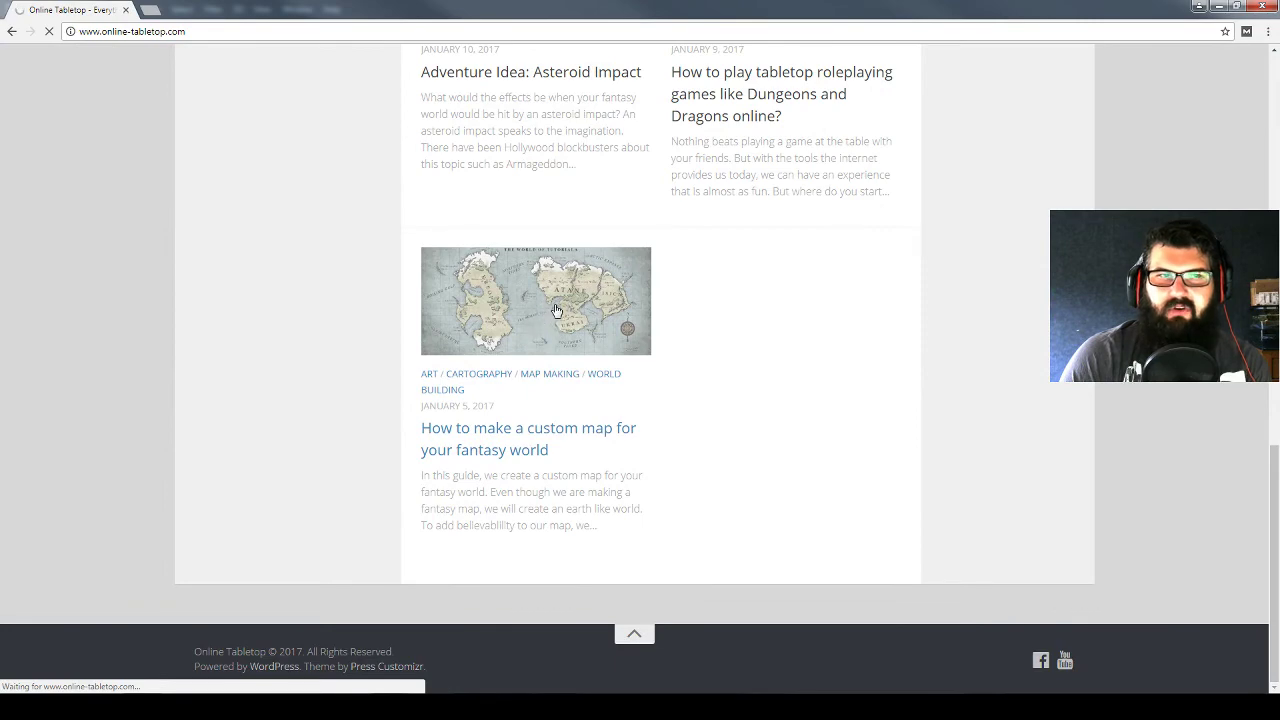
scroll(201, 107, "down", 7)
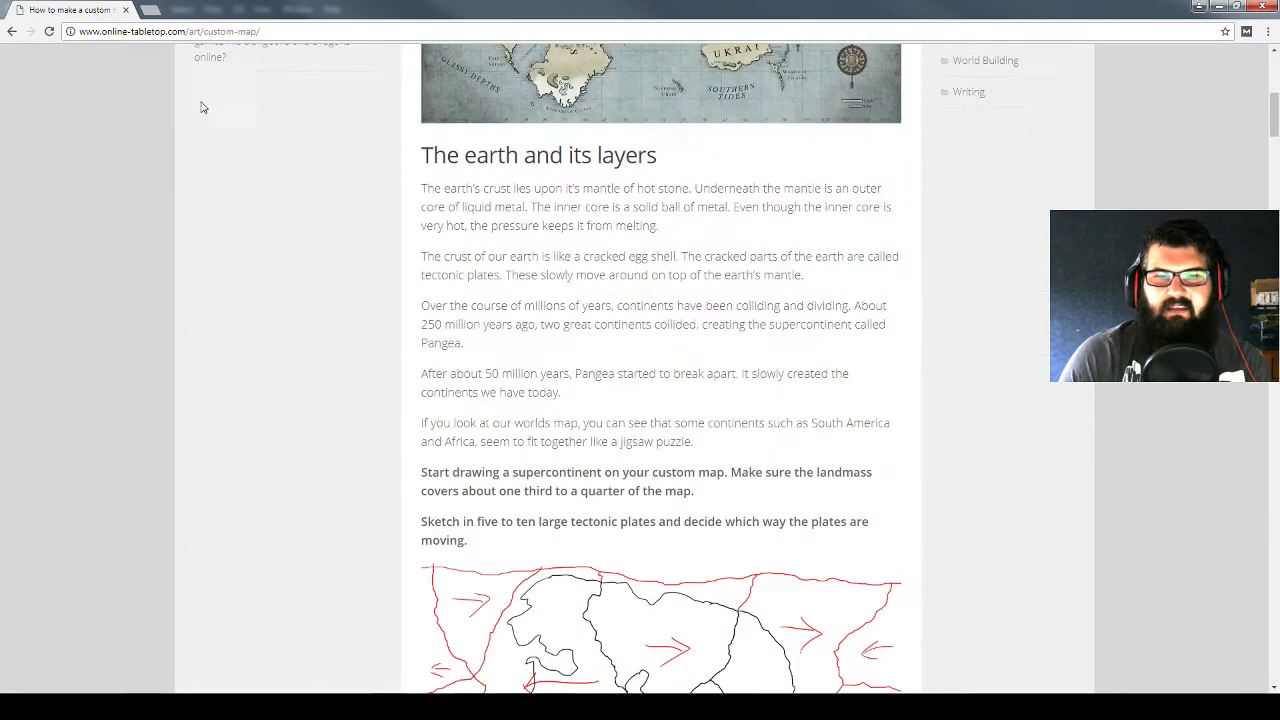
left_click(12, 31)
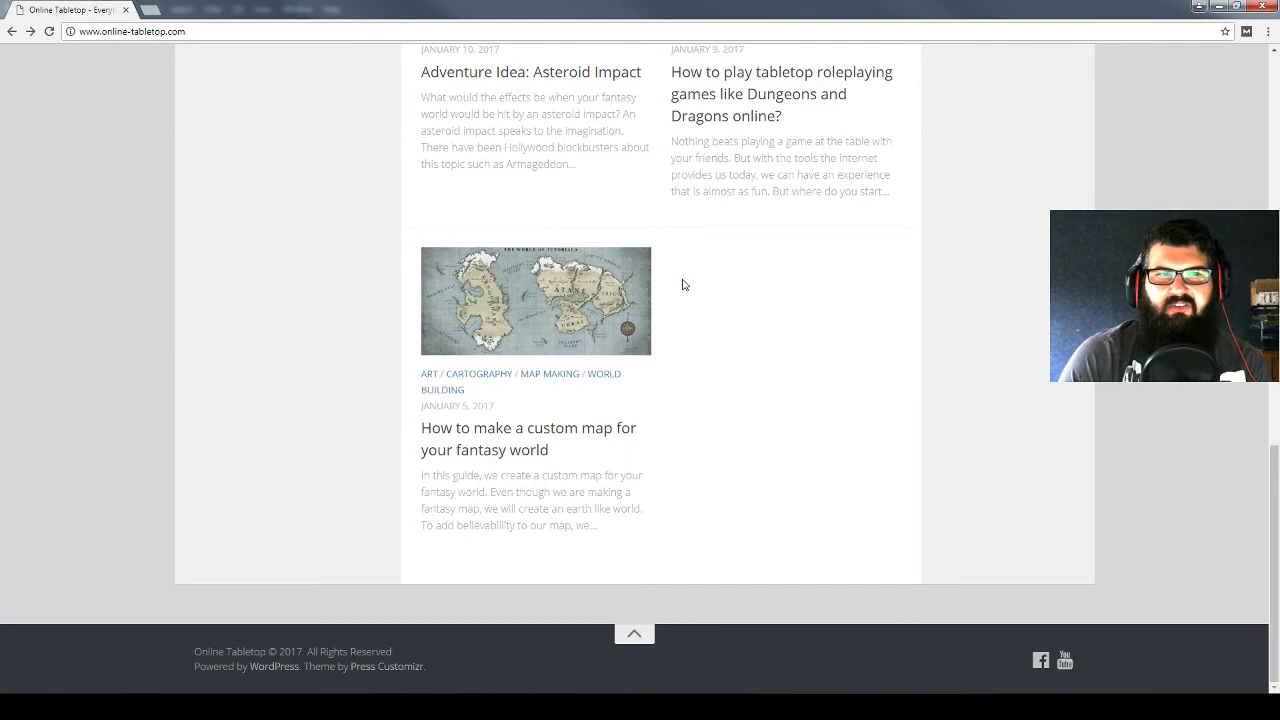
scroll(688, 295, "up", 3)
scroll(660, 290, "up", 10)
scroll(700, 300, "up", 5)
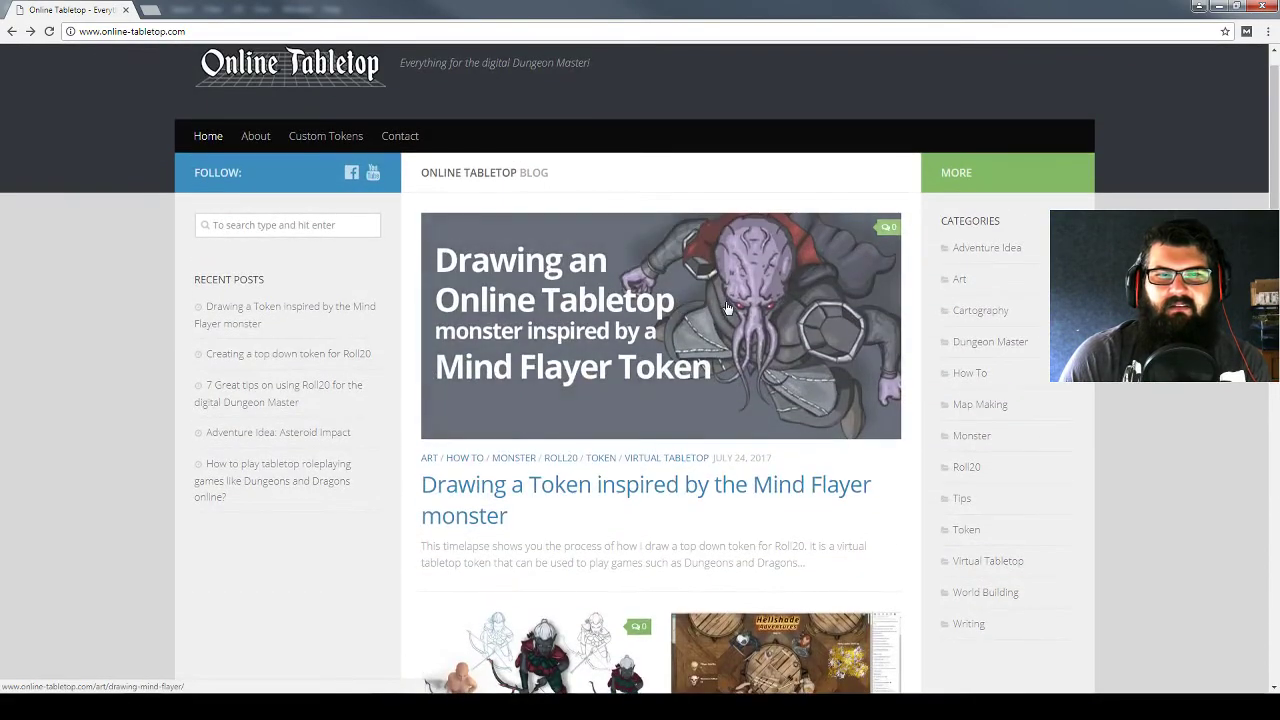
left_click(725, 306)
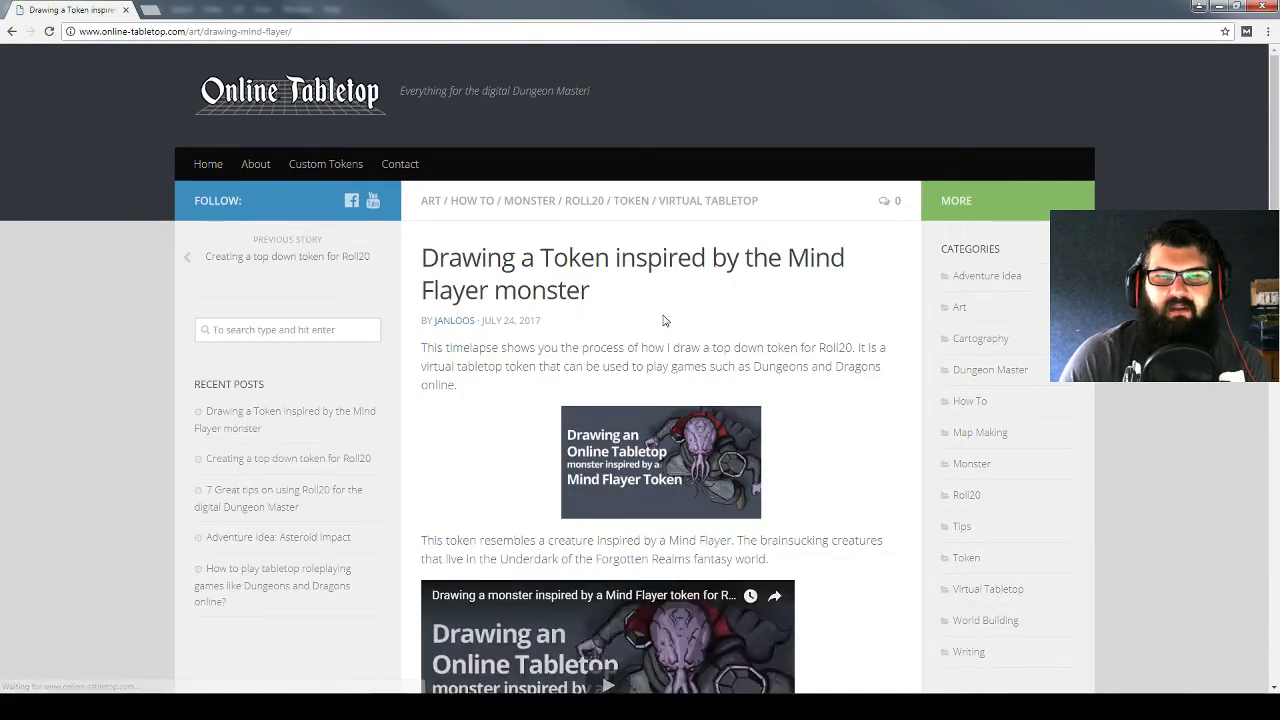
scroll(652, 333, "down", 4)
left_click(607, 286)
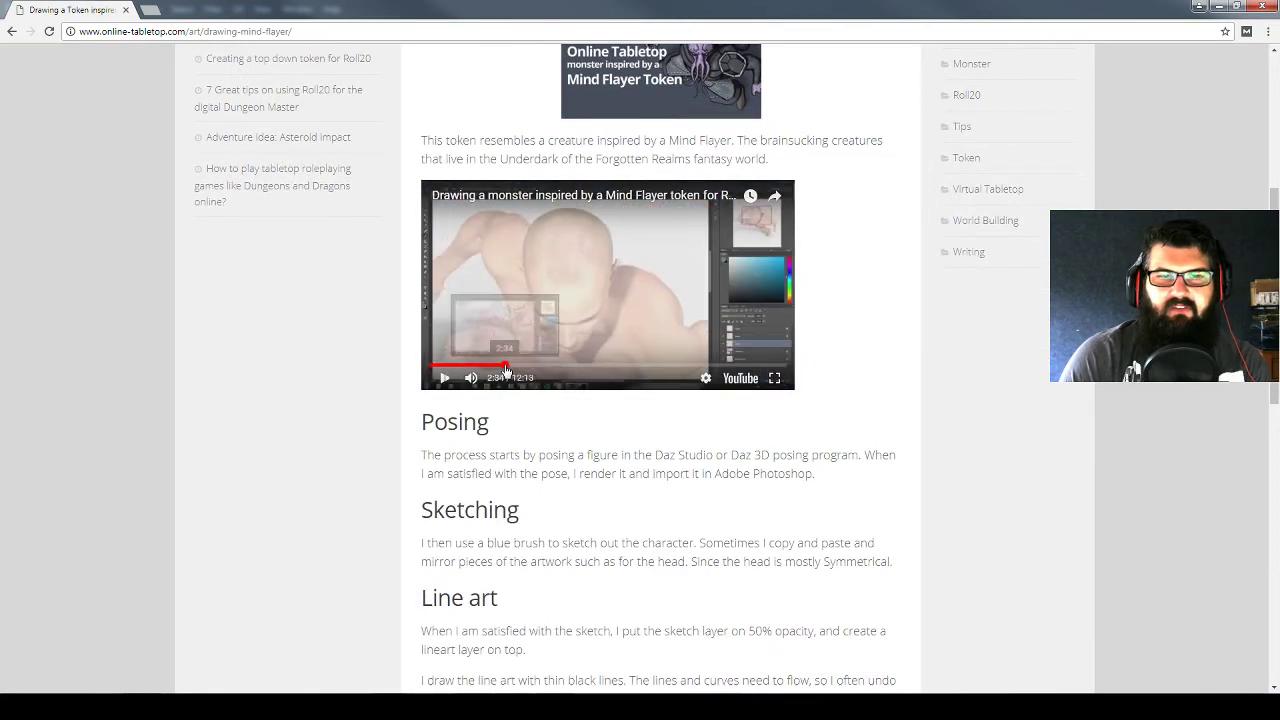
left_click(552, 366)
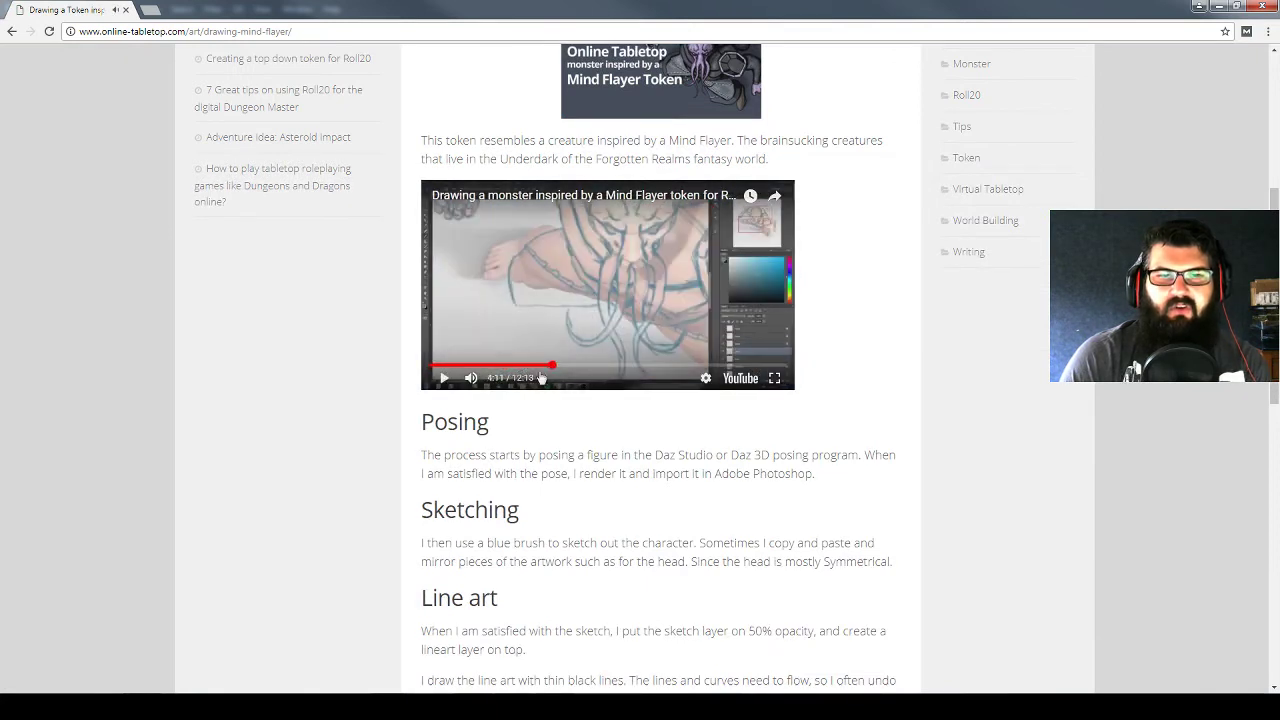
left_click(489, 379)
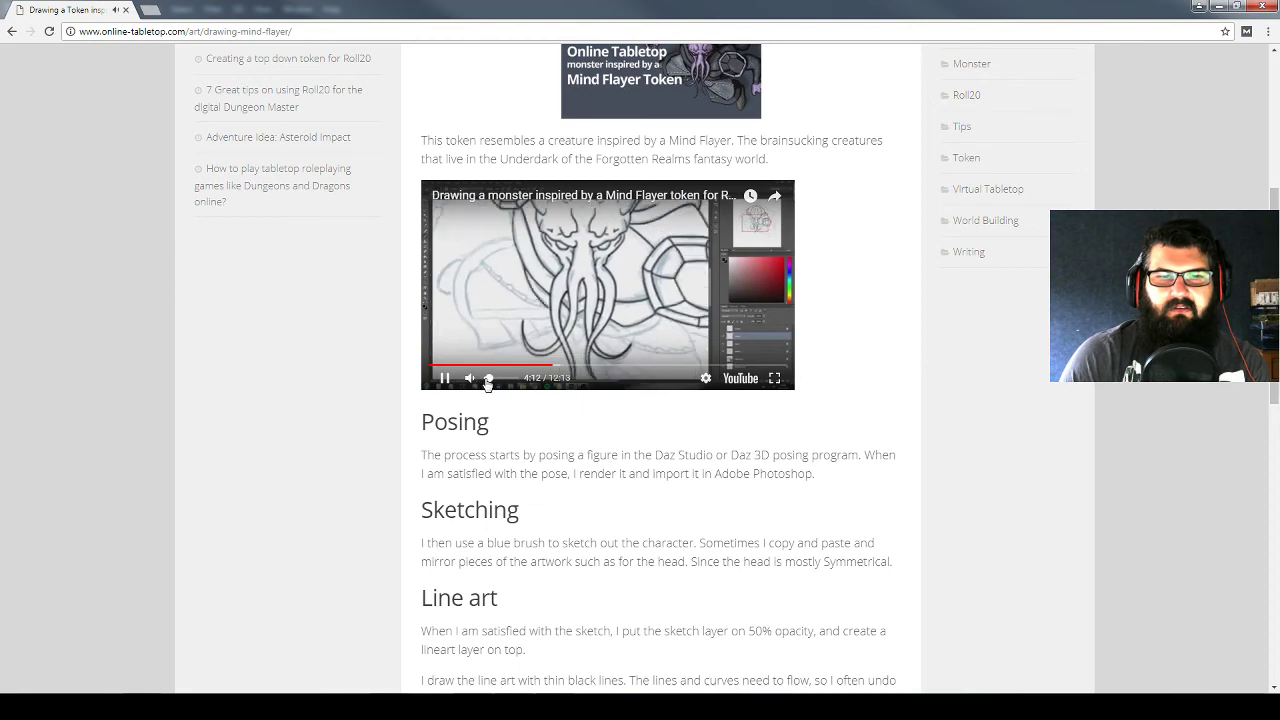
left_click_drag(489, 381, 484, 381)
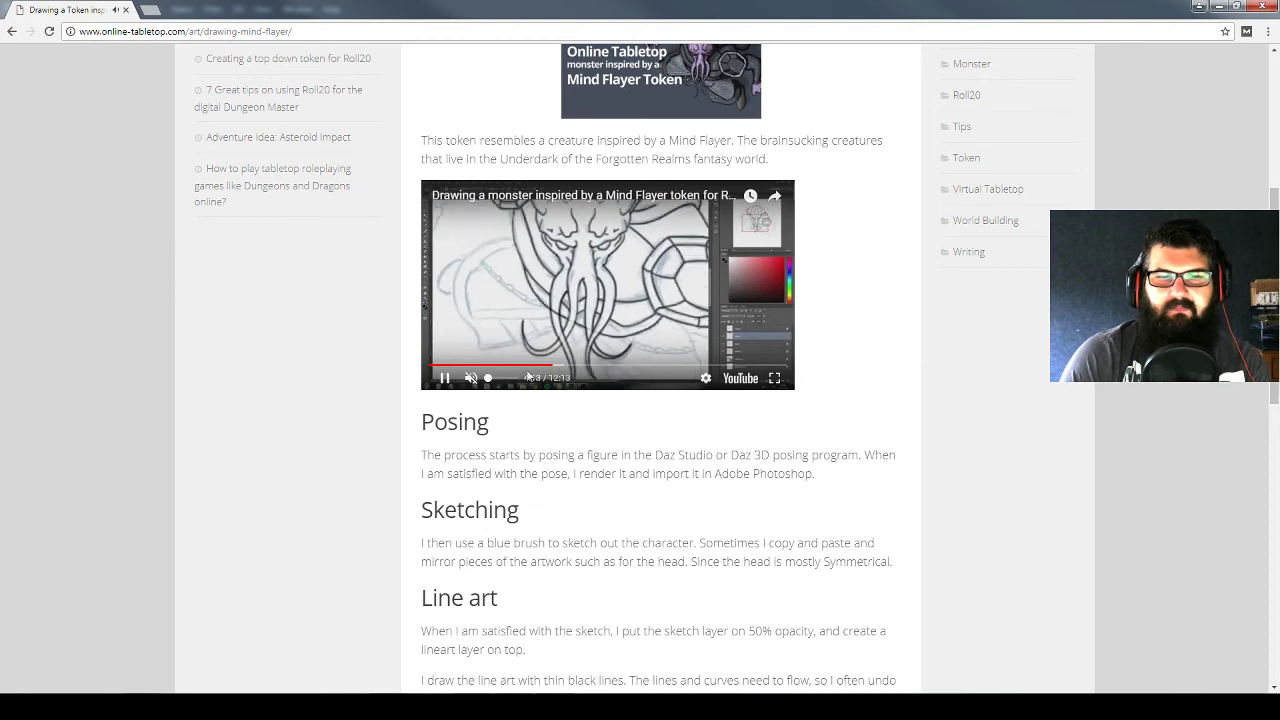
left_click(598, 368)
scroll(65, 91, "up", 3)
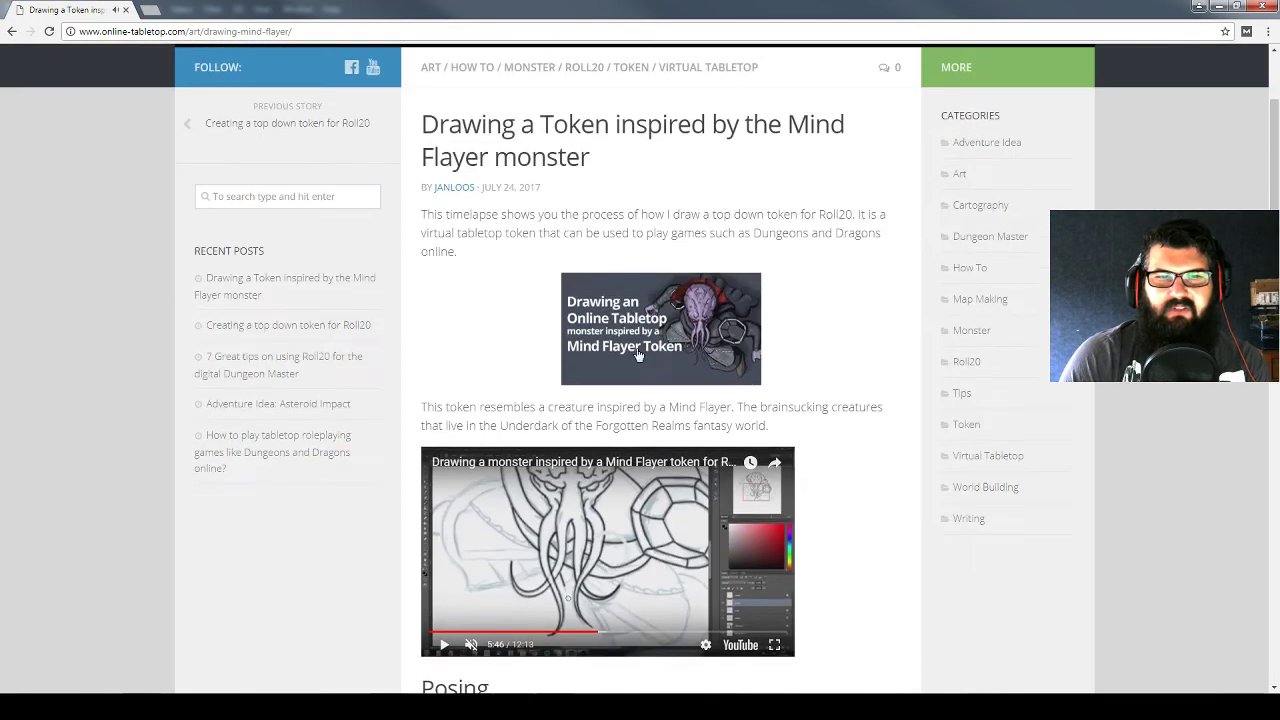
left_click(12, 31)
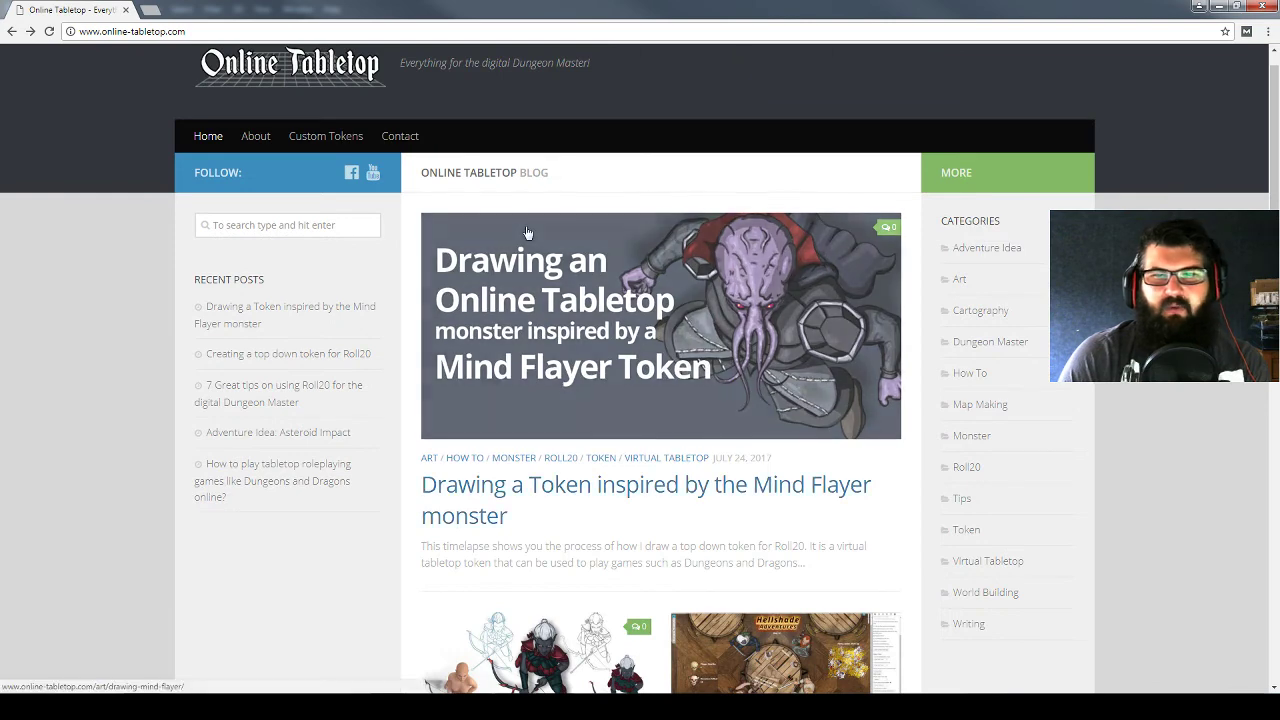
scroll(400, 220, "up", 1)
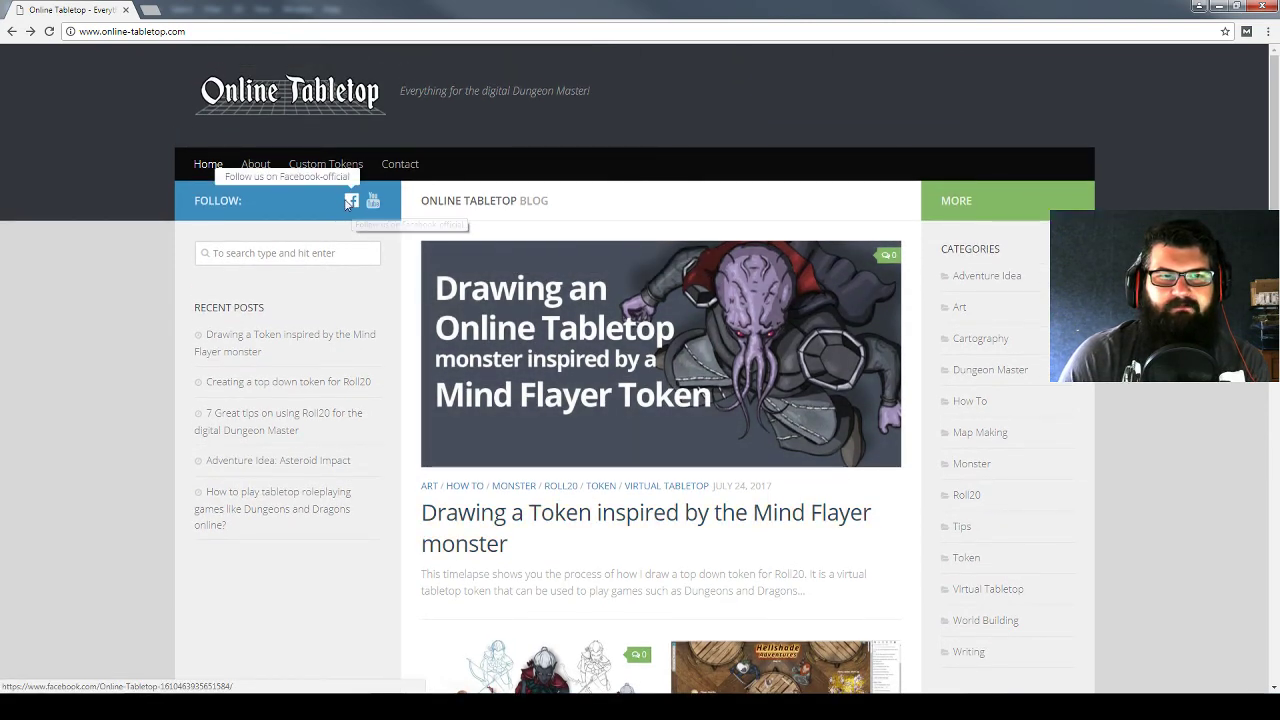
left_click(349, 203)
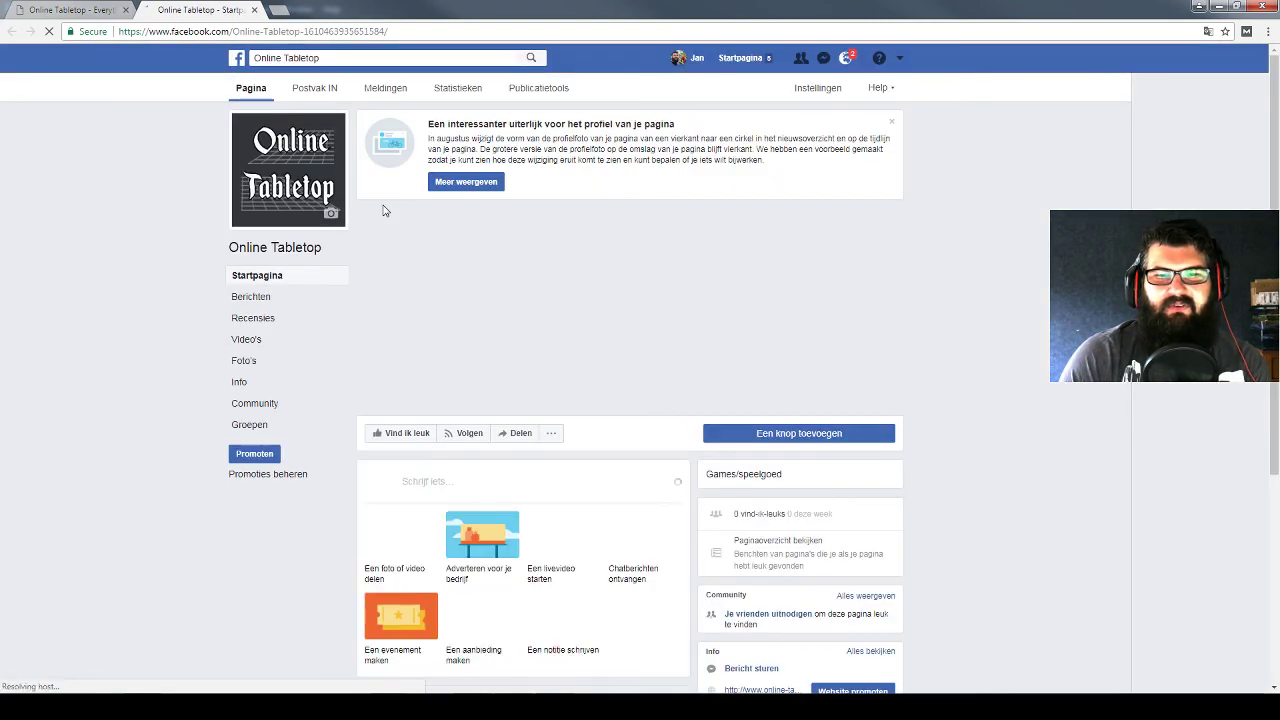
scroll(600, 208, "down", 1)
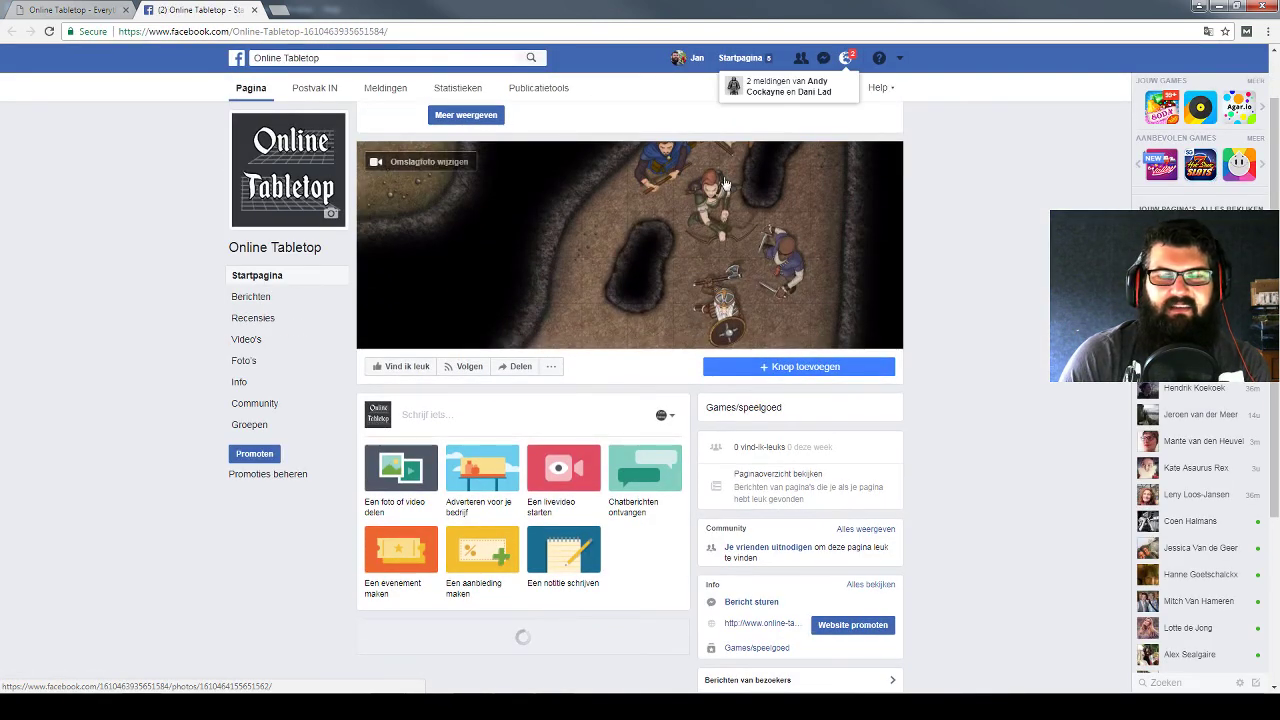
scroll(430, 245, "down", 3)
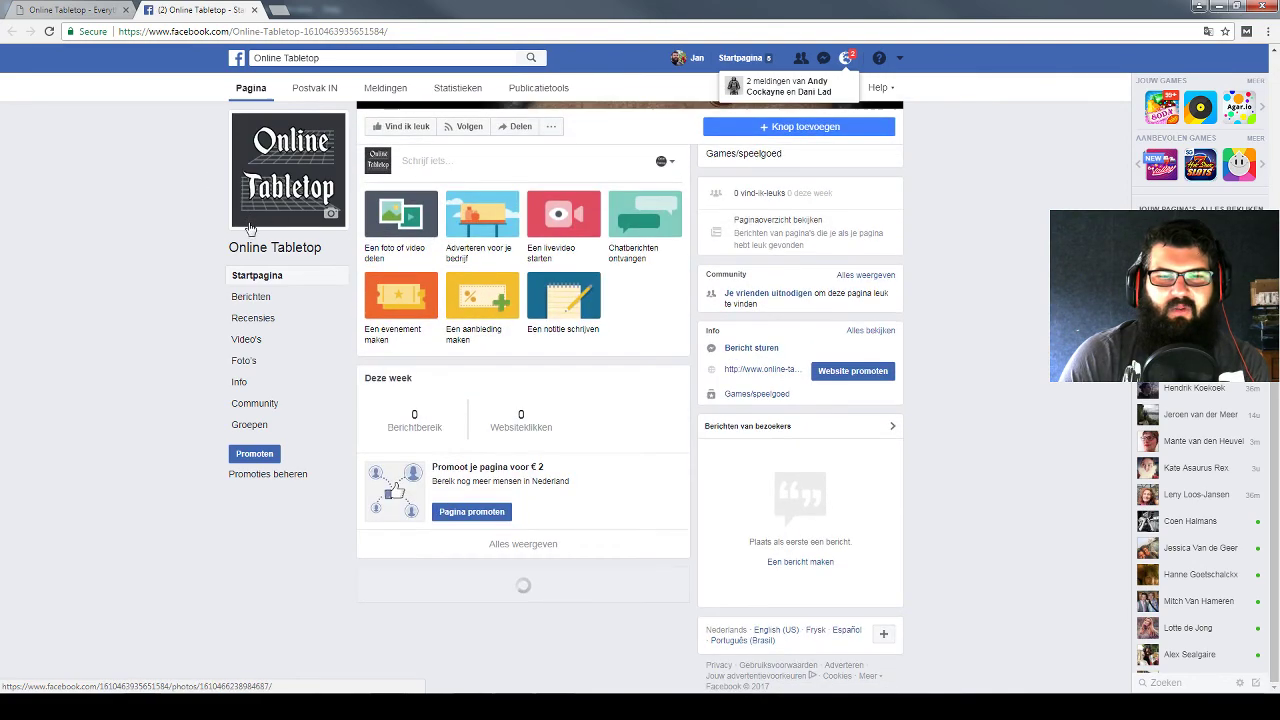
scroll(200, 260, "down", 2)
scroll(167, 267, "down", 1)
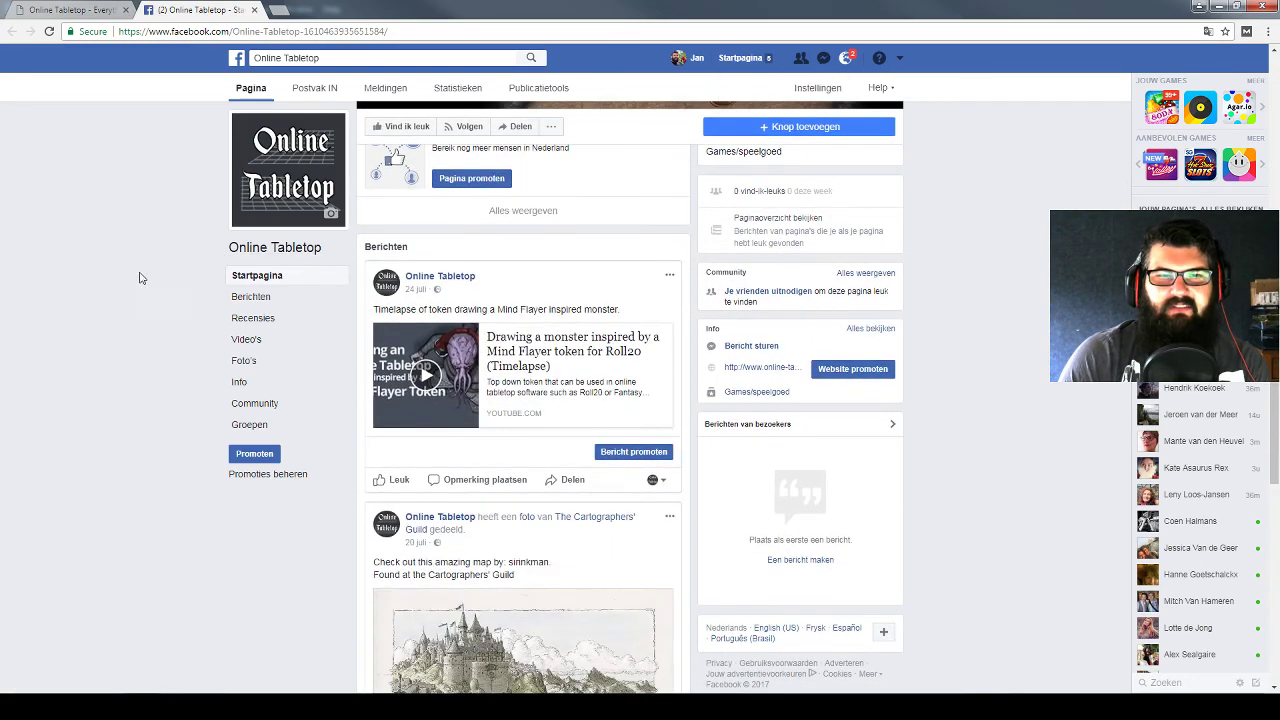
scroll(109, 349, "down", 3)
scroll(109, 349, "up", 5)
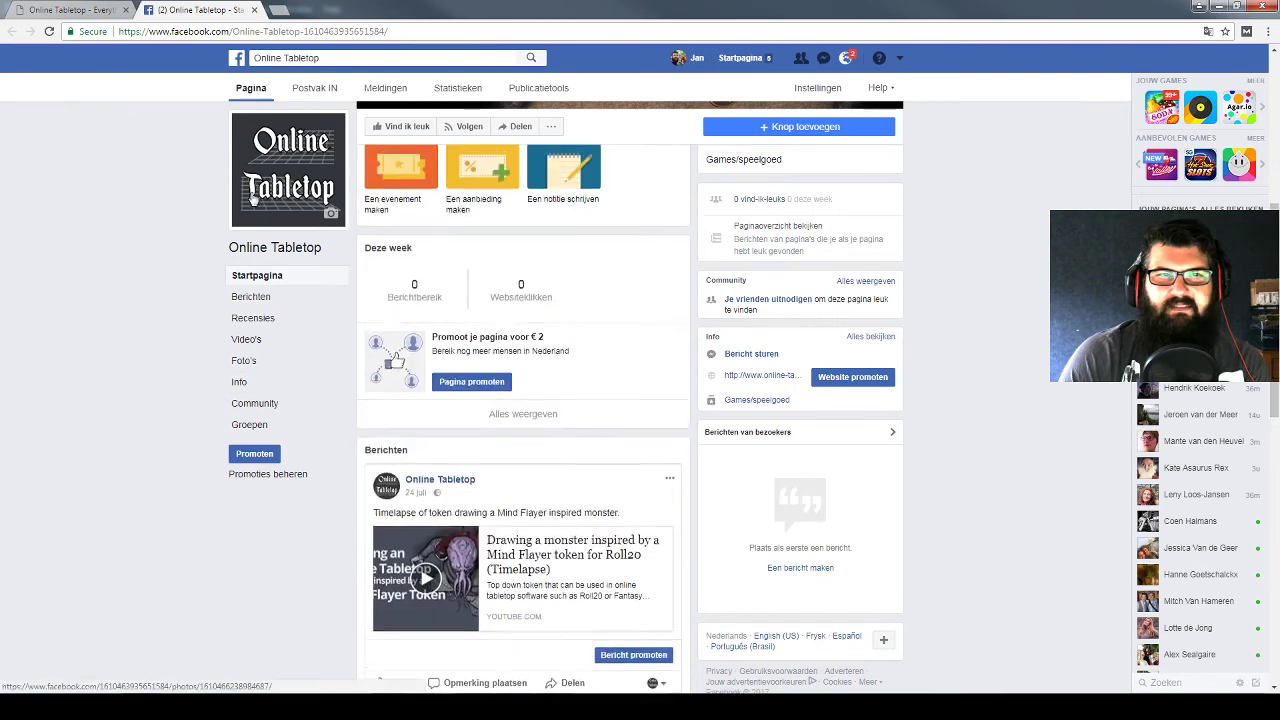
scroll(180, 200, "up", 3)
left_click(257, 9)
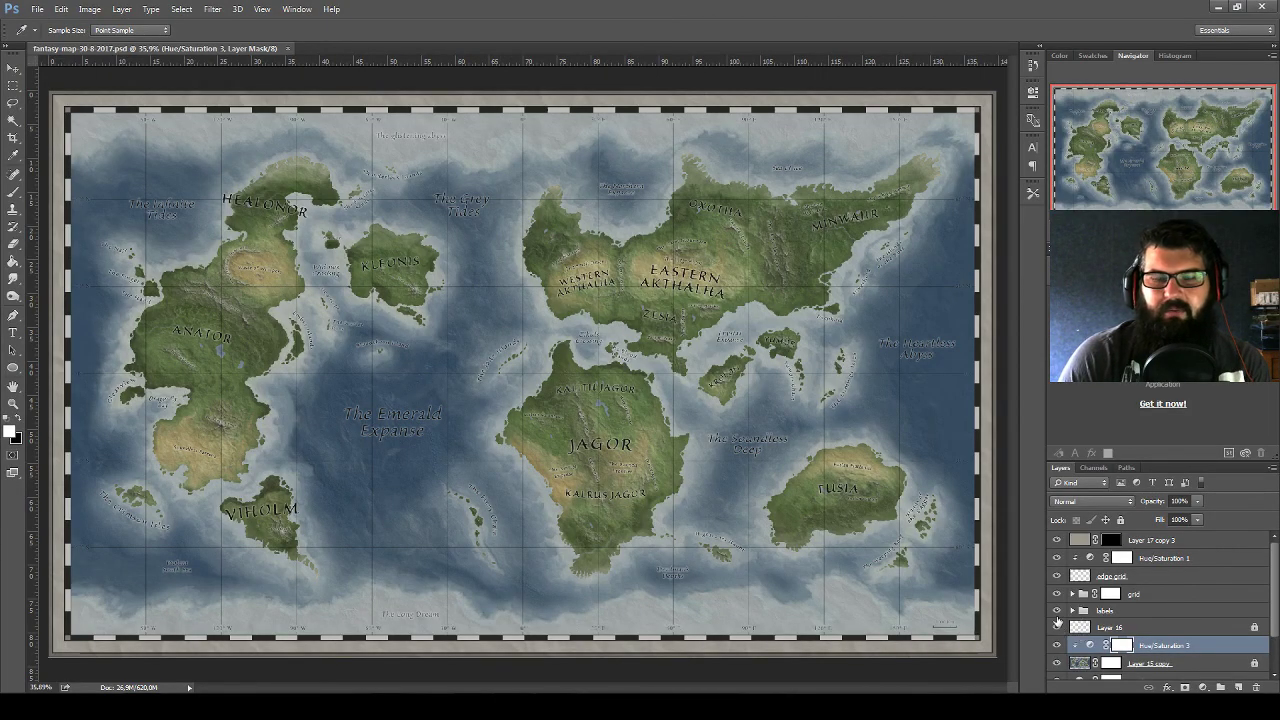
left_click(1057, 611)
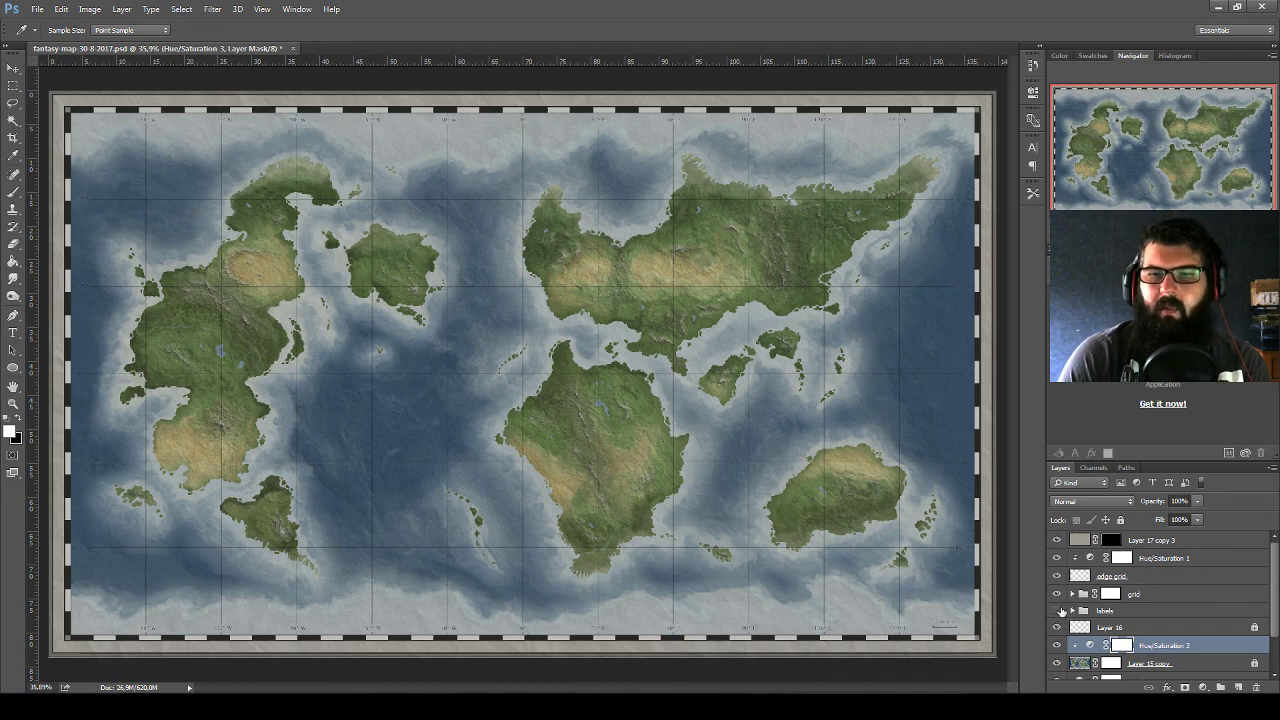
left_click(1058, 611)
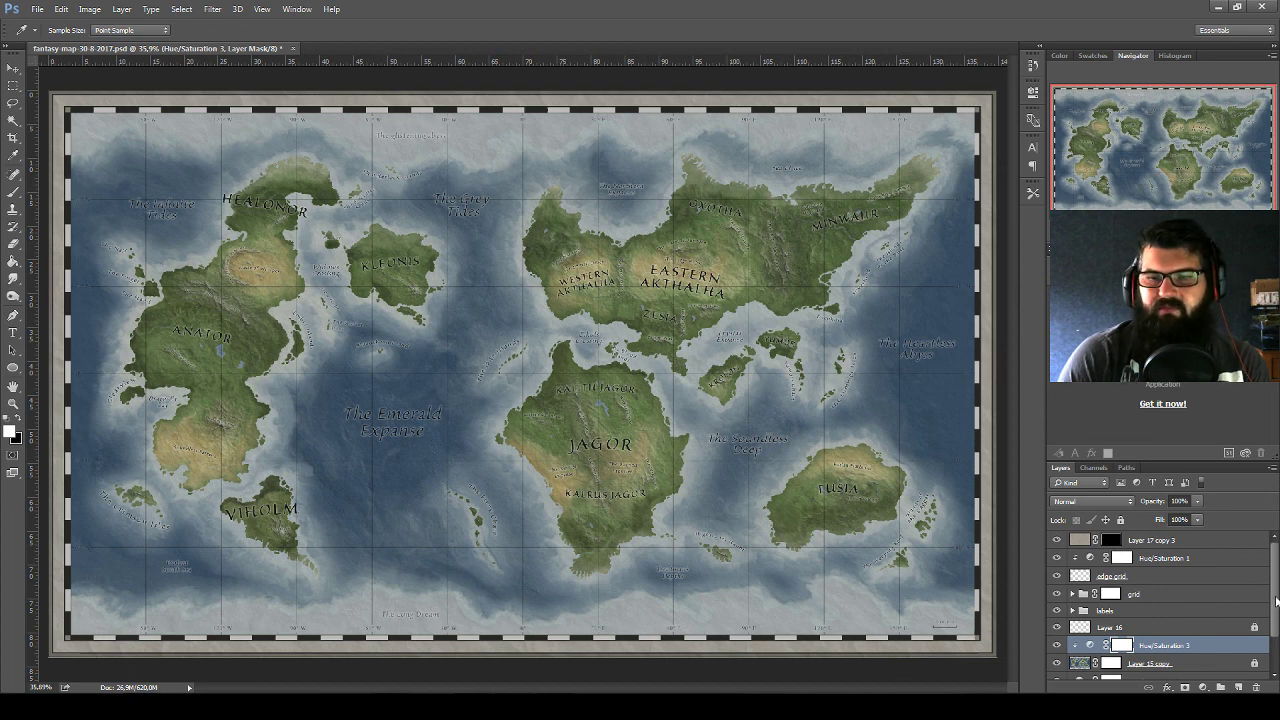
scroll(1276, 600, "down", 2)
scroll(1276, 600, "up", 2)
scroll(1275, 598, "down", 2)
scroll(1273, 596, "up", 2)
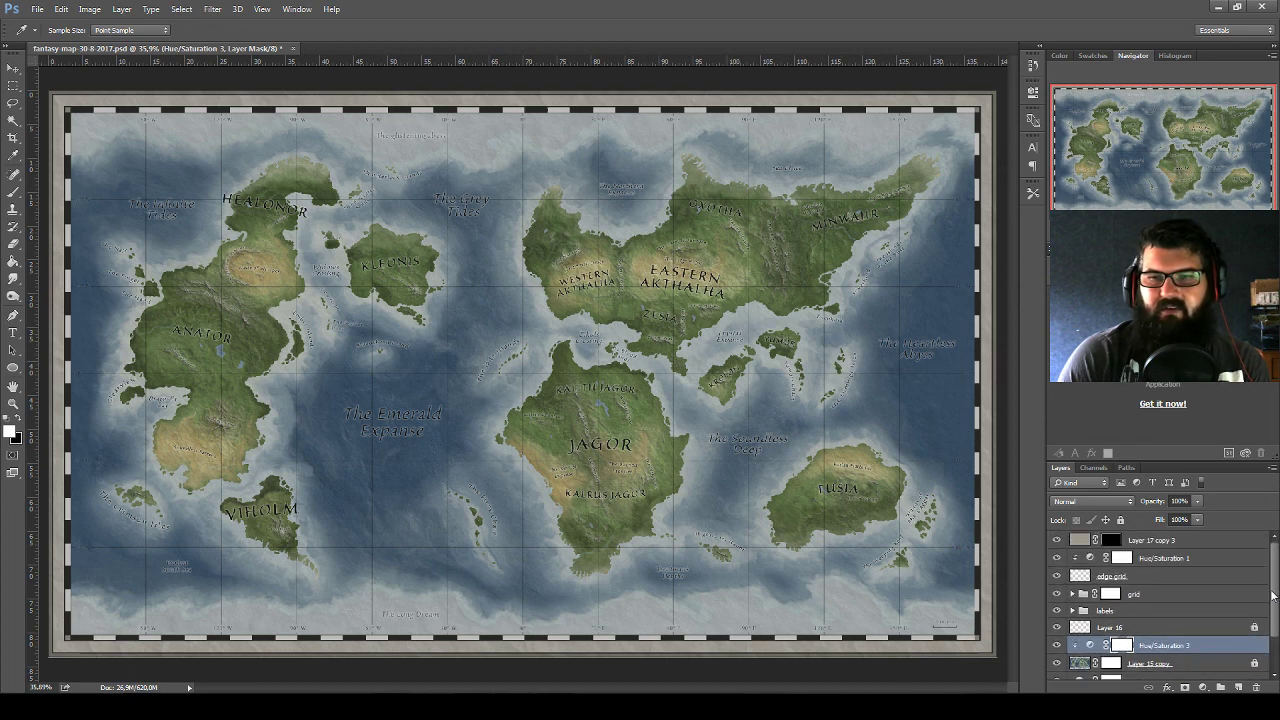